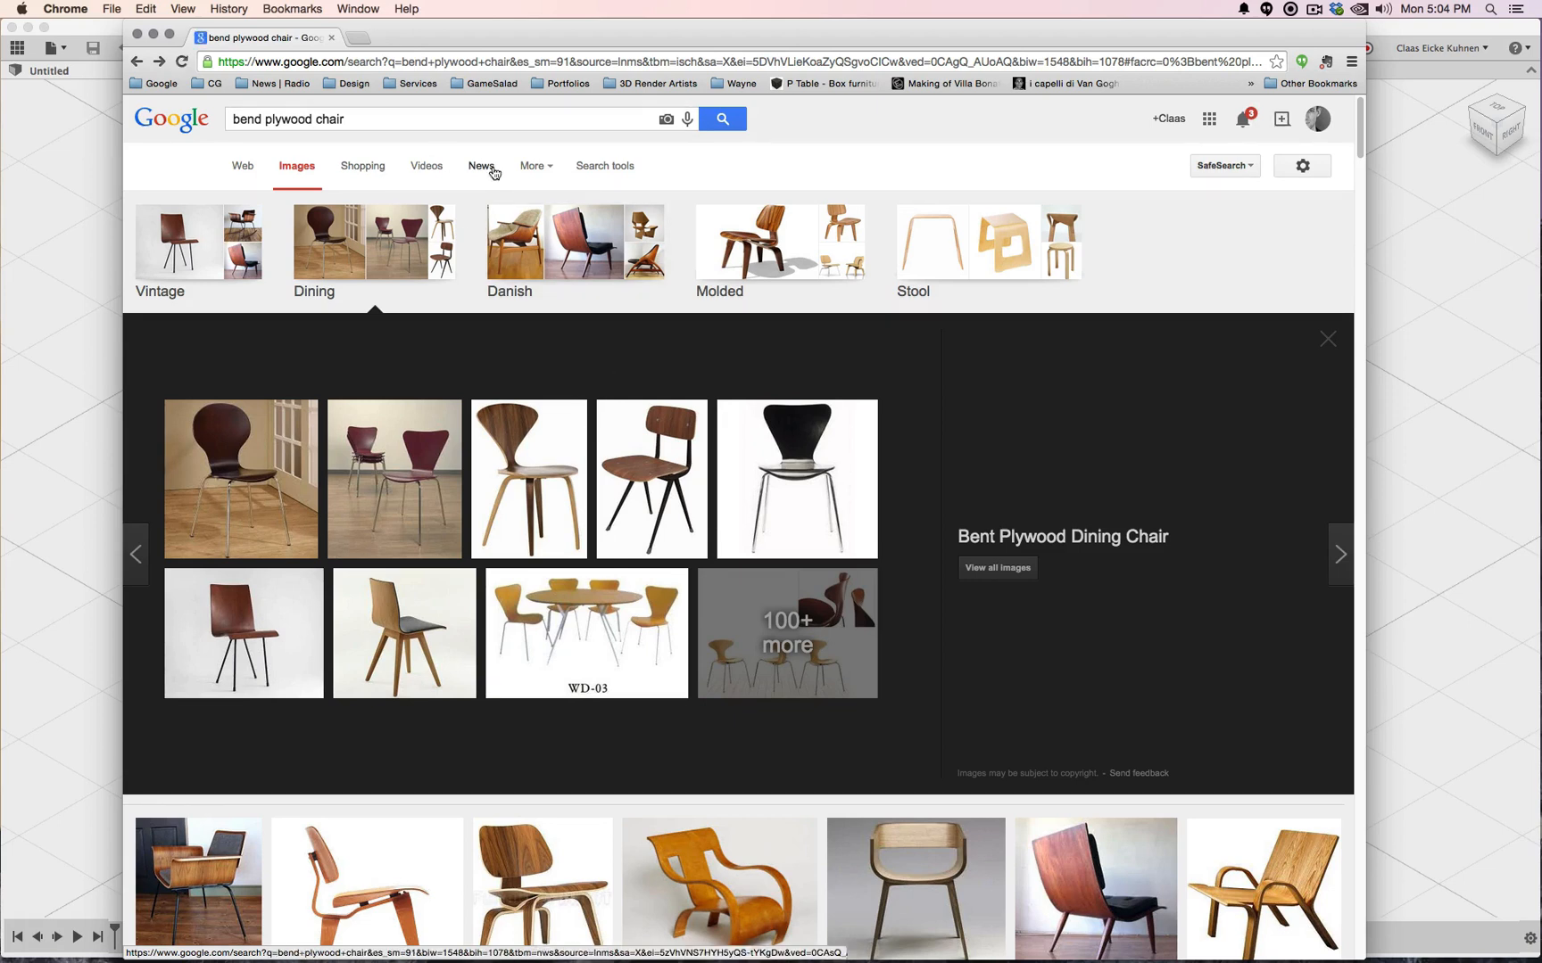
Scroll the plywood chair image results and open a larger preview of the black ginkgo chair
{"action": "scroll", "coordinate": [594, 235], "scroll_direction": "down", "scroll_amount": 15}
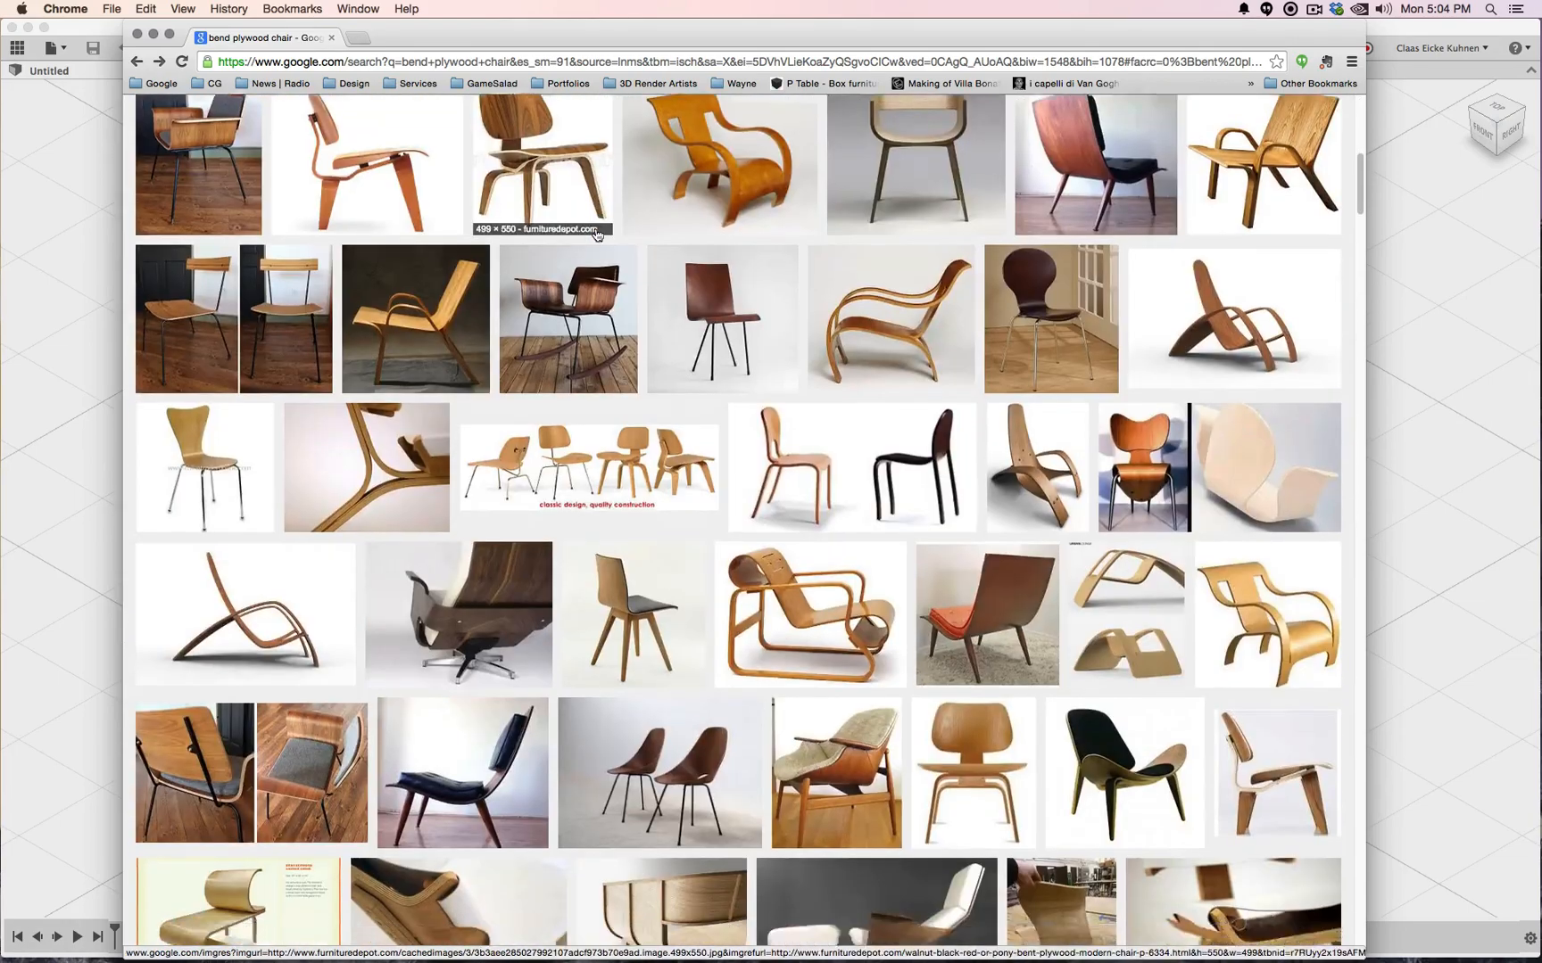
{"action": "scroll", "coordinate": [596, 233], "scroll_direction": "down", "scroll_amount": 10}
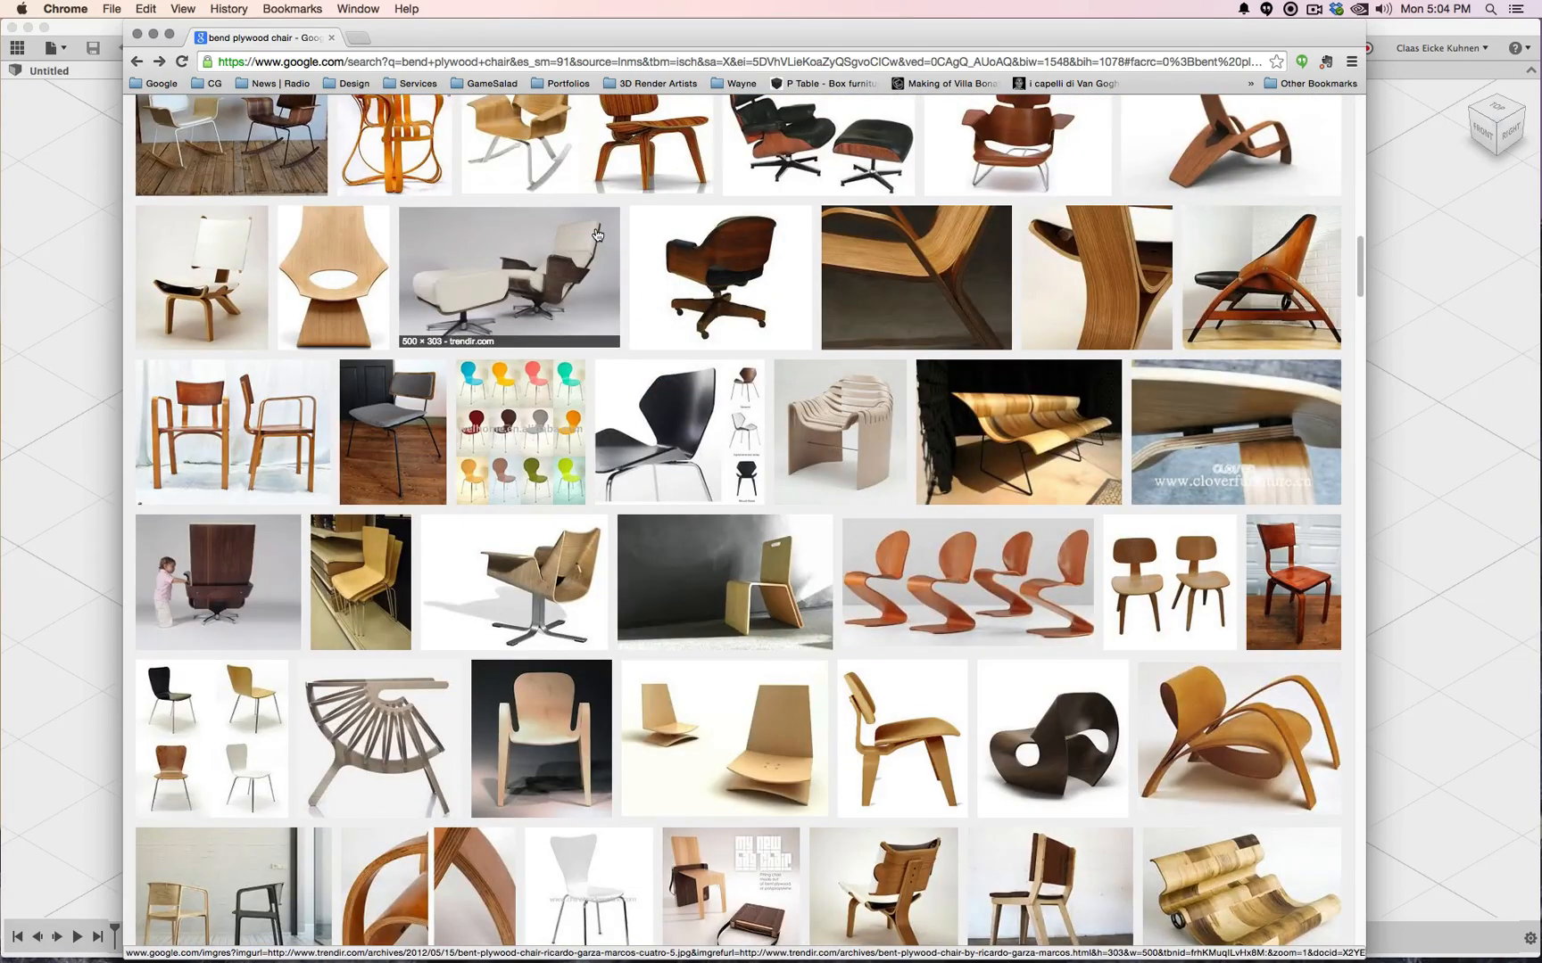
{"action": "left_click", "coordinate": [691, 426]}
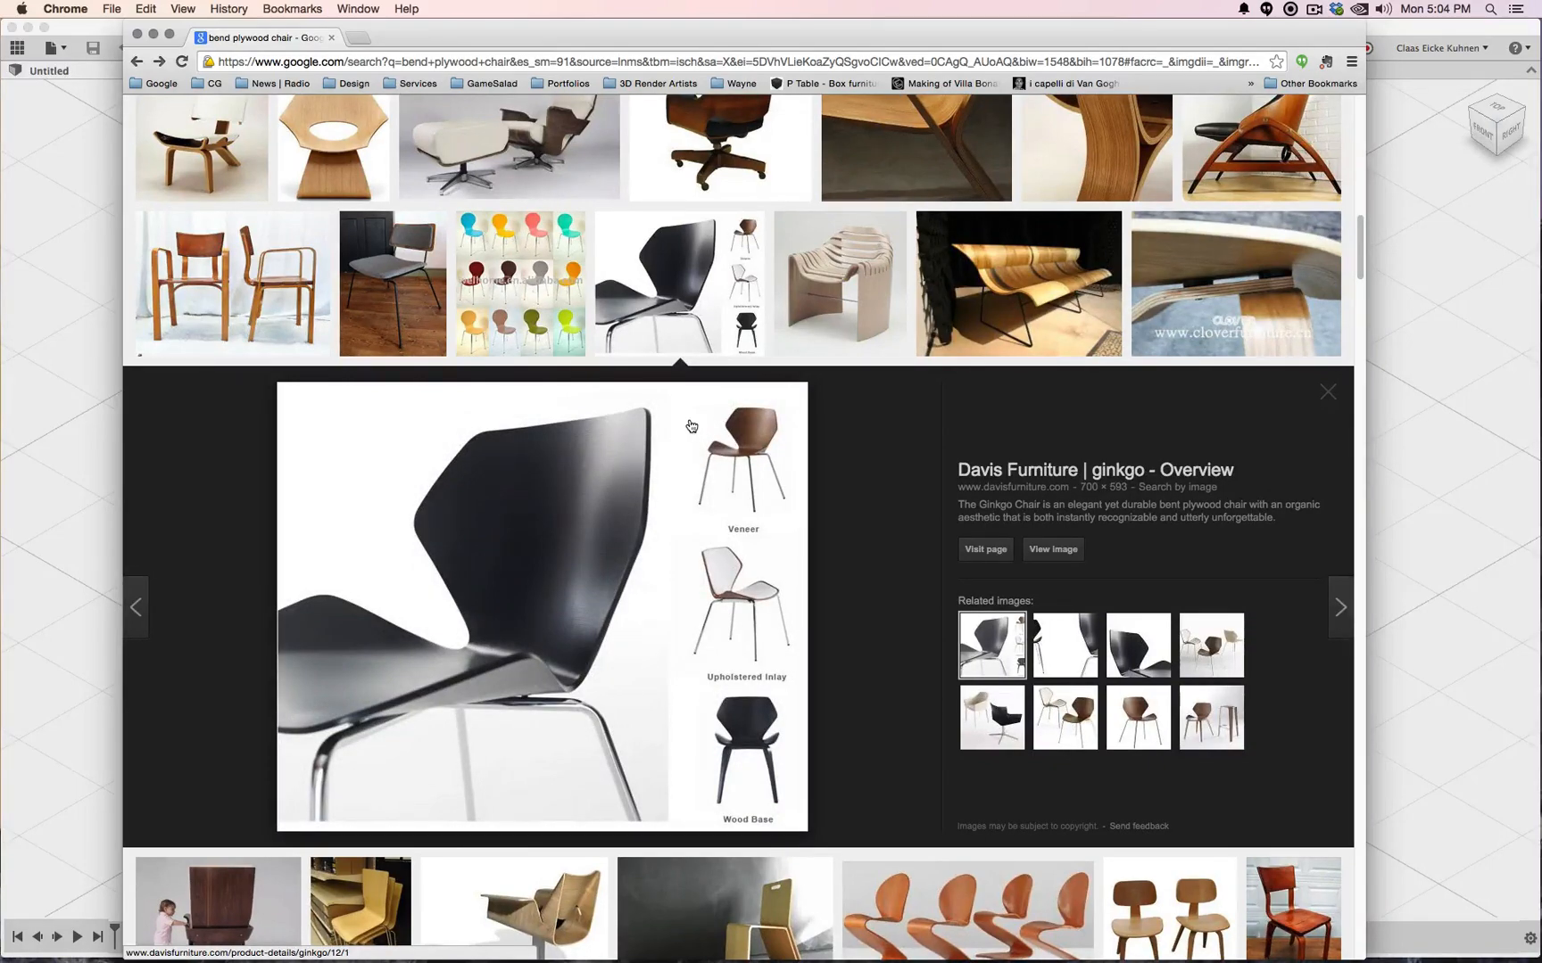
Browse further and preview the photo of four stacking plywood chairs
{"action": "scroll", "coordinate": [691, 425], "scroll_direction": "up", "scroll_amount": 10}
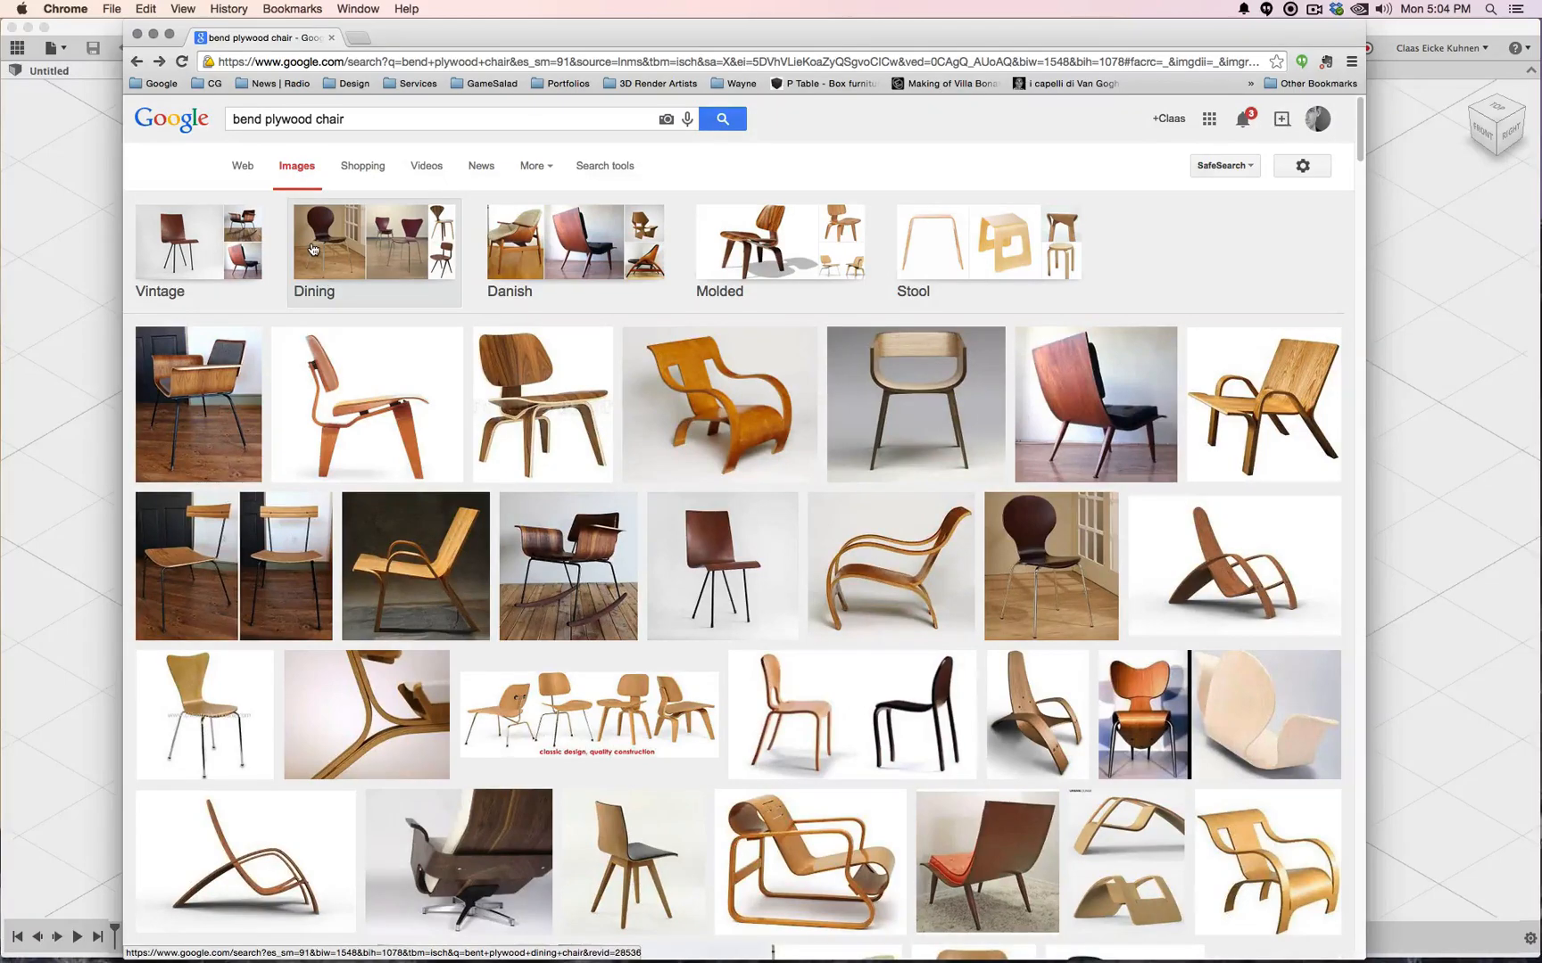
{"action": "scroll", "coordinate": [733, 377], "scroll_direction": "down", "scroll_amount": 10}
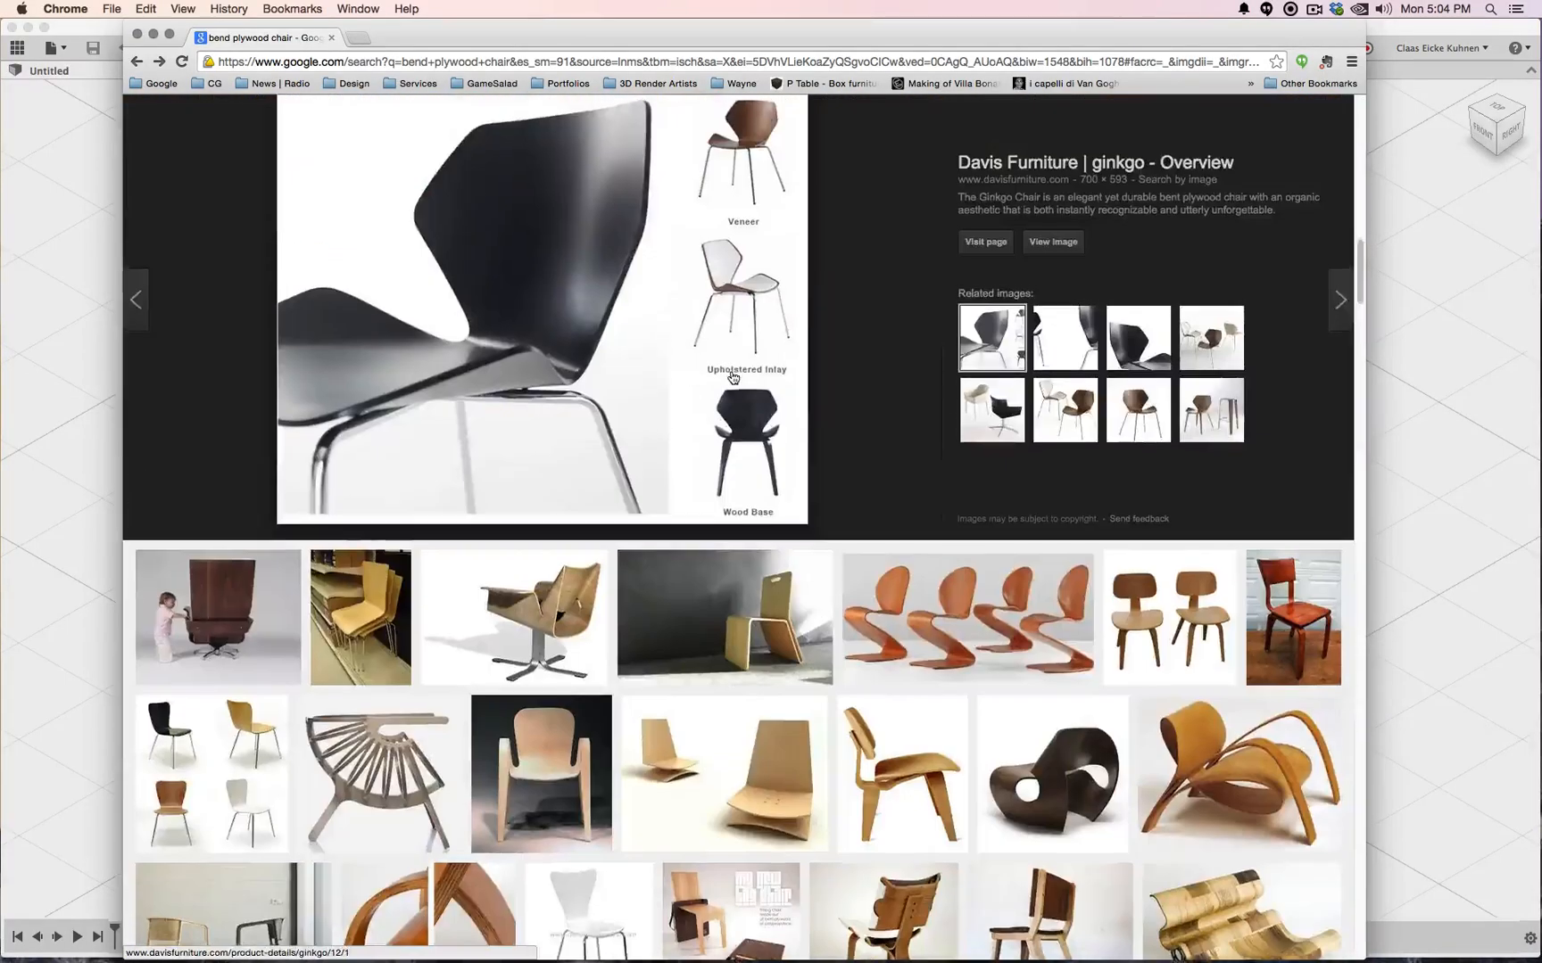
{"action": "scroll", "coordinate": [734, 377], "scroll_direction": "up", "scroll_amount": 3}
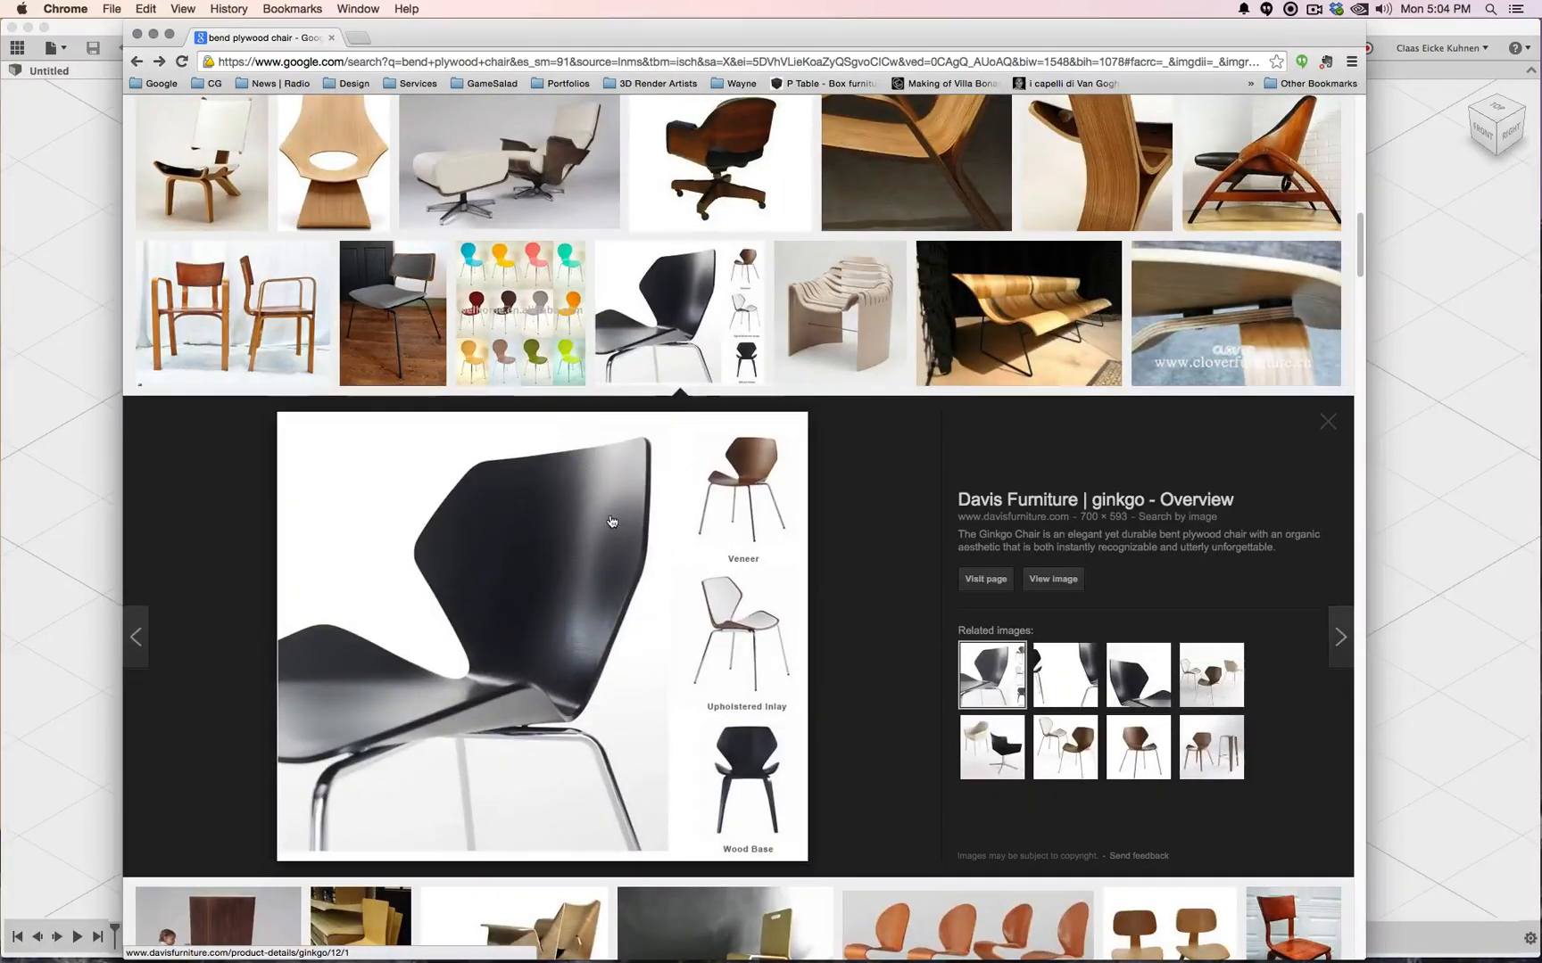
{"action": "scroll", "coordinate": [607, 522], "scroll_direction": "down", "scroll_amount": 4}
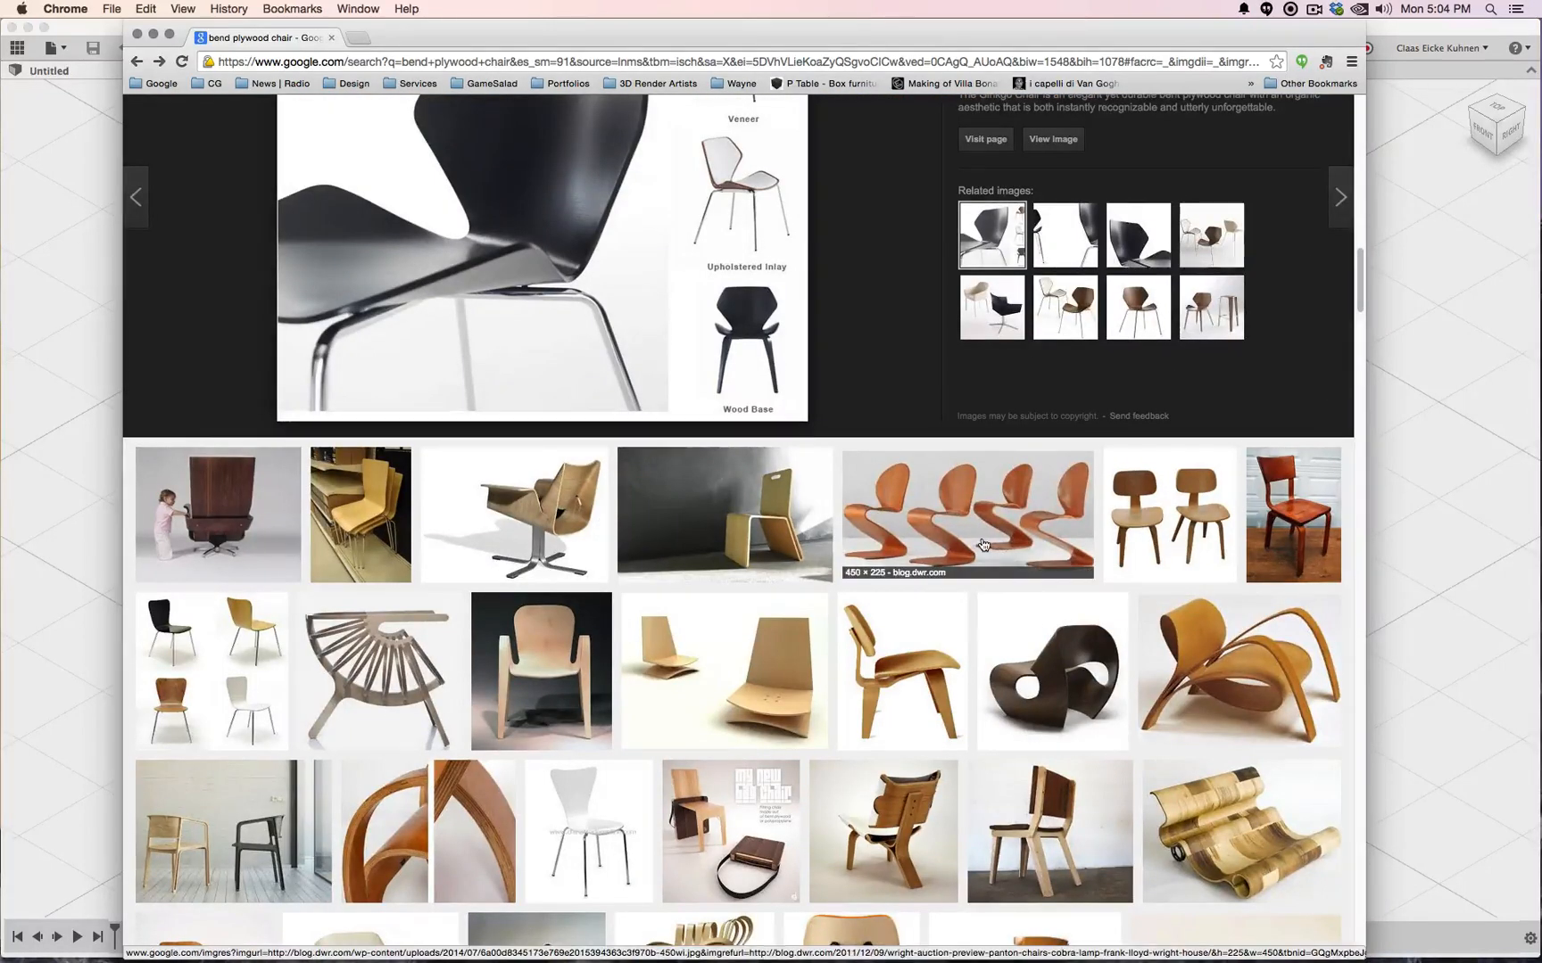
{"action": "scroll", "coordinate": [983, 544], "scroll_direction": "down", "scroll_amount": 3}
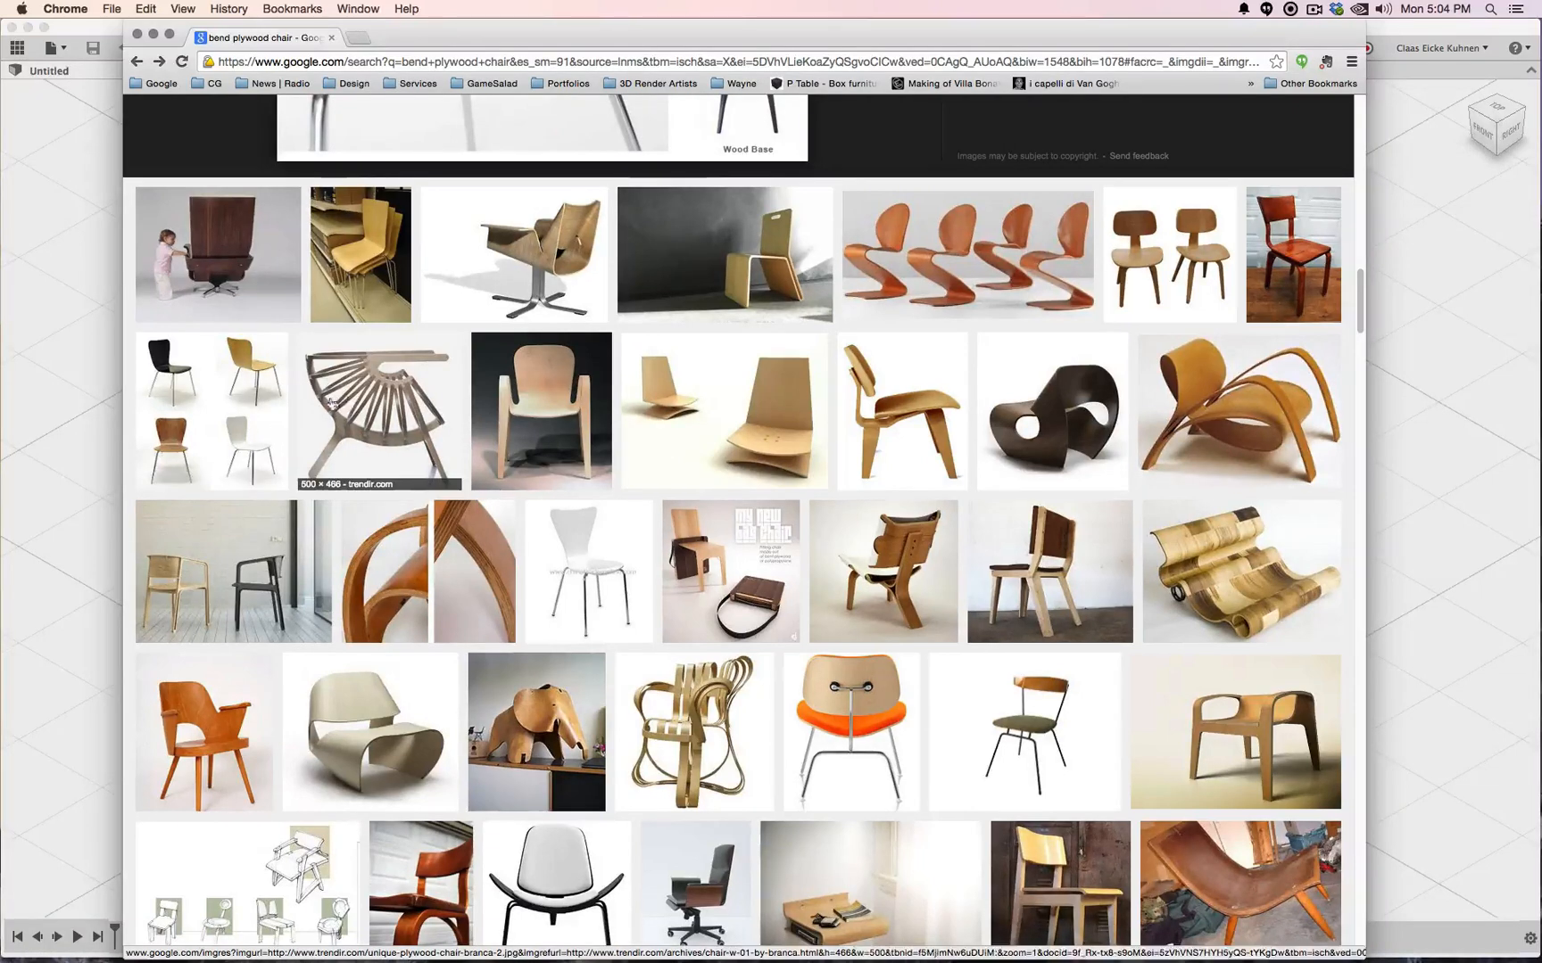
{"action": "left_click", "coordinate": [191, 410]}
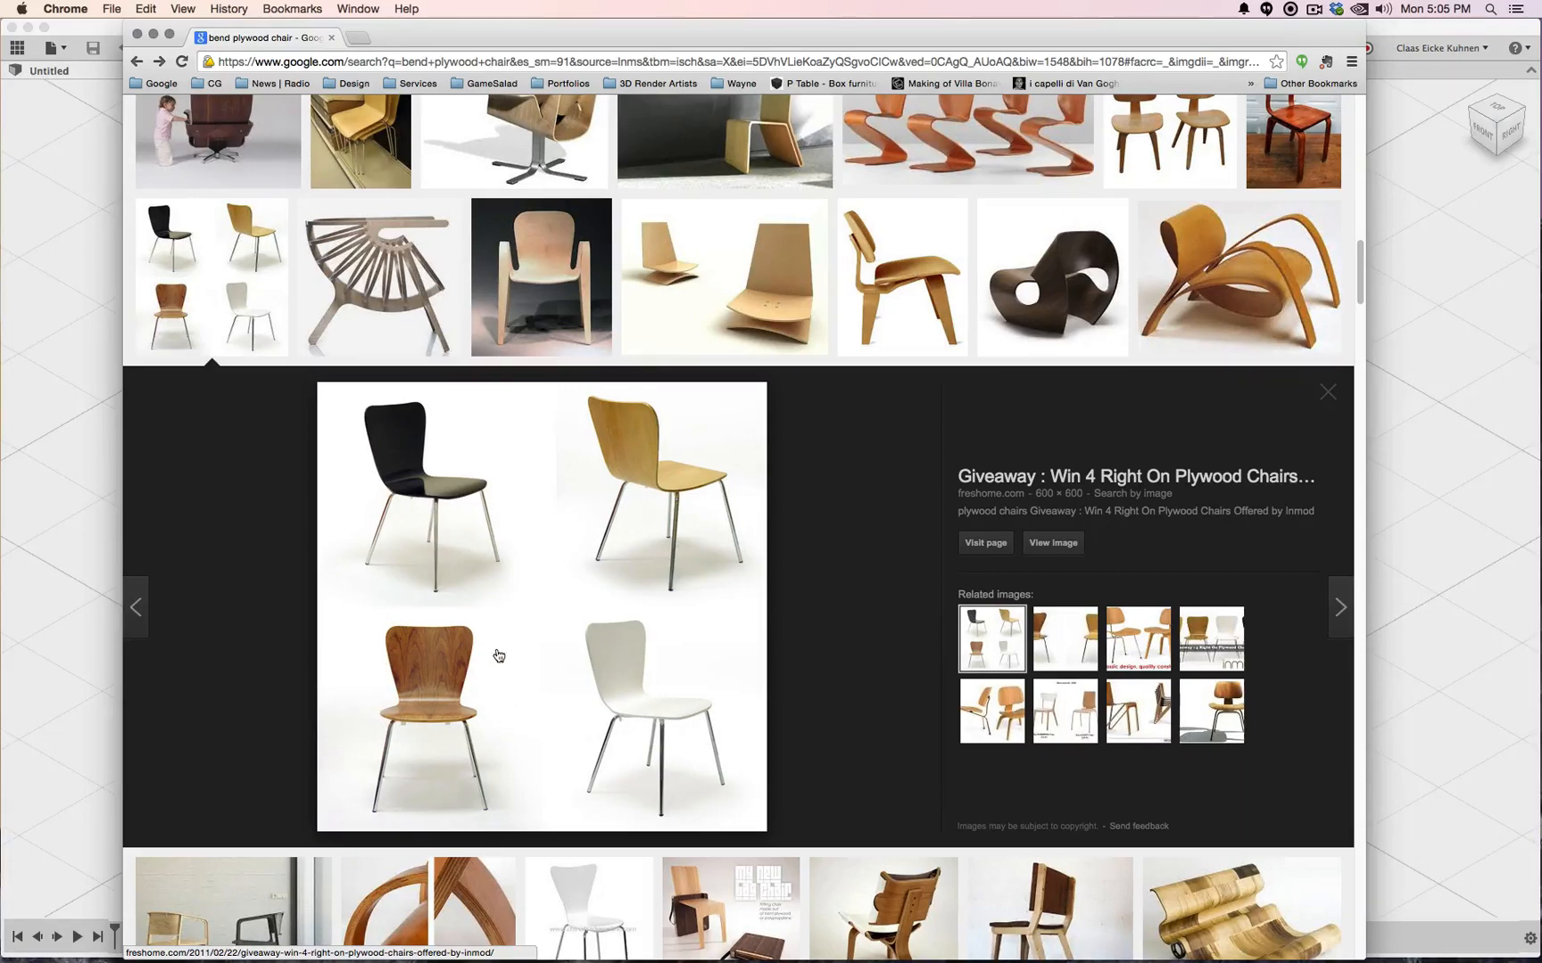
Leave the Chrome chair preview and bring the empty Untitled Fusion 360 design to the front
{"action": "scroll", "coordinate": [499, 655], "scroll_direction": "down", "scroll_amount": 3}
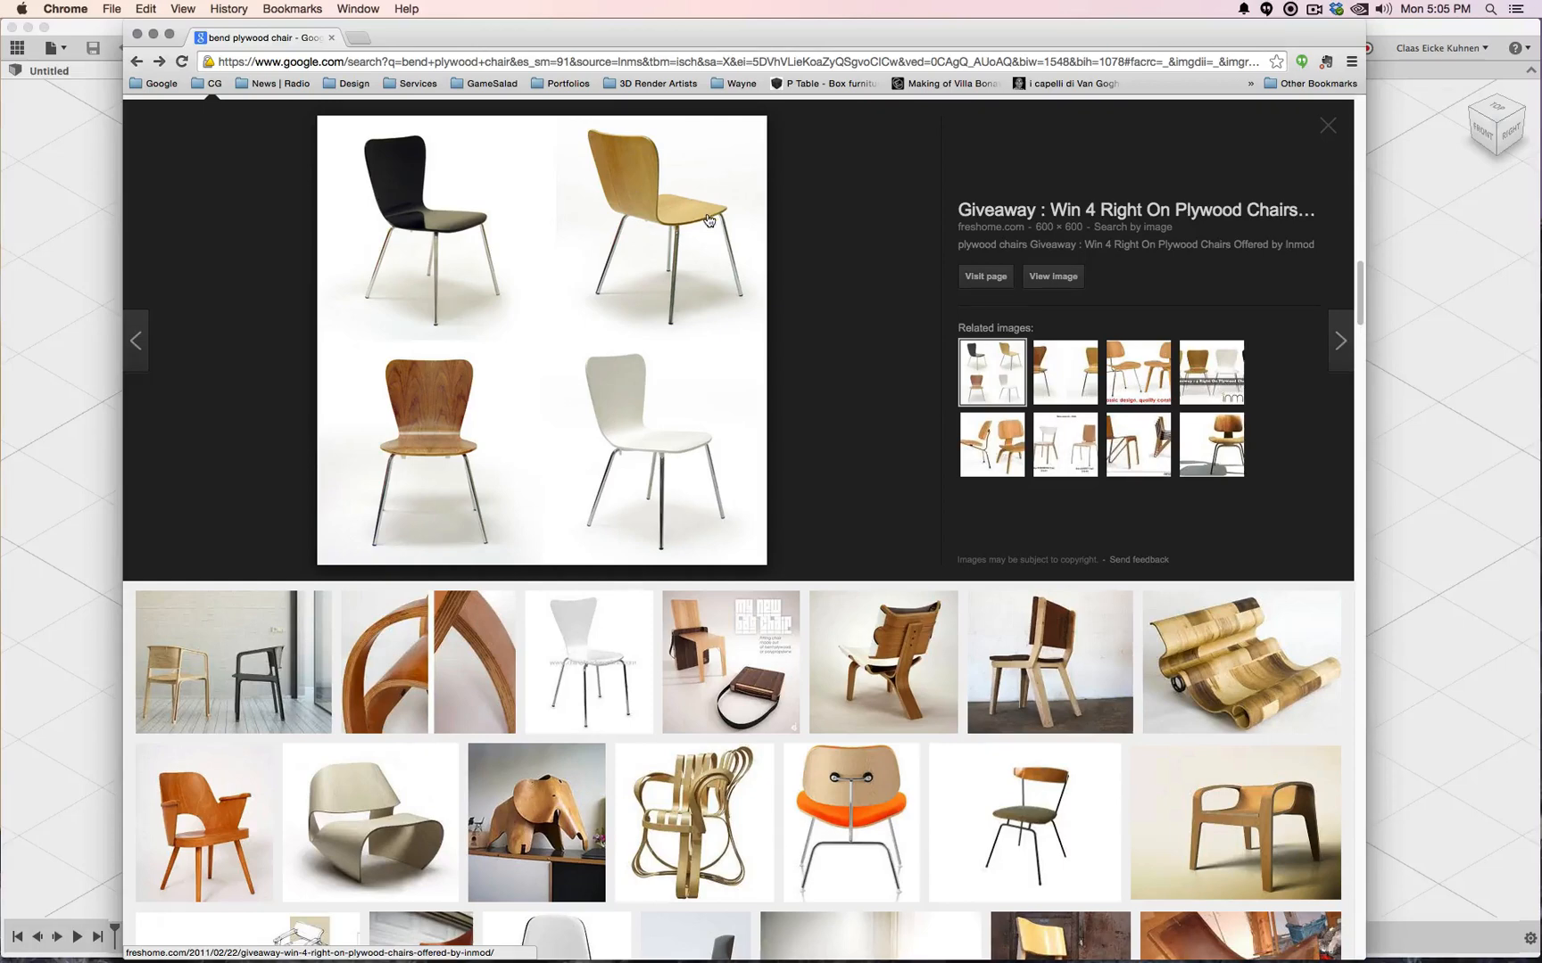
{"action": "left_click", "coordinate": [42, 340]}
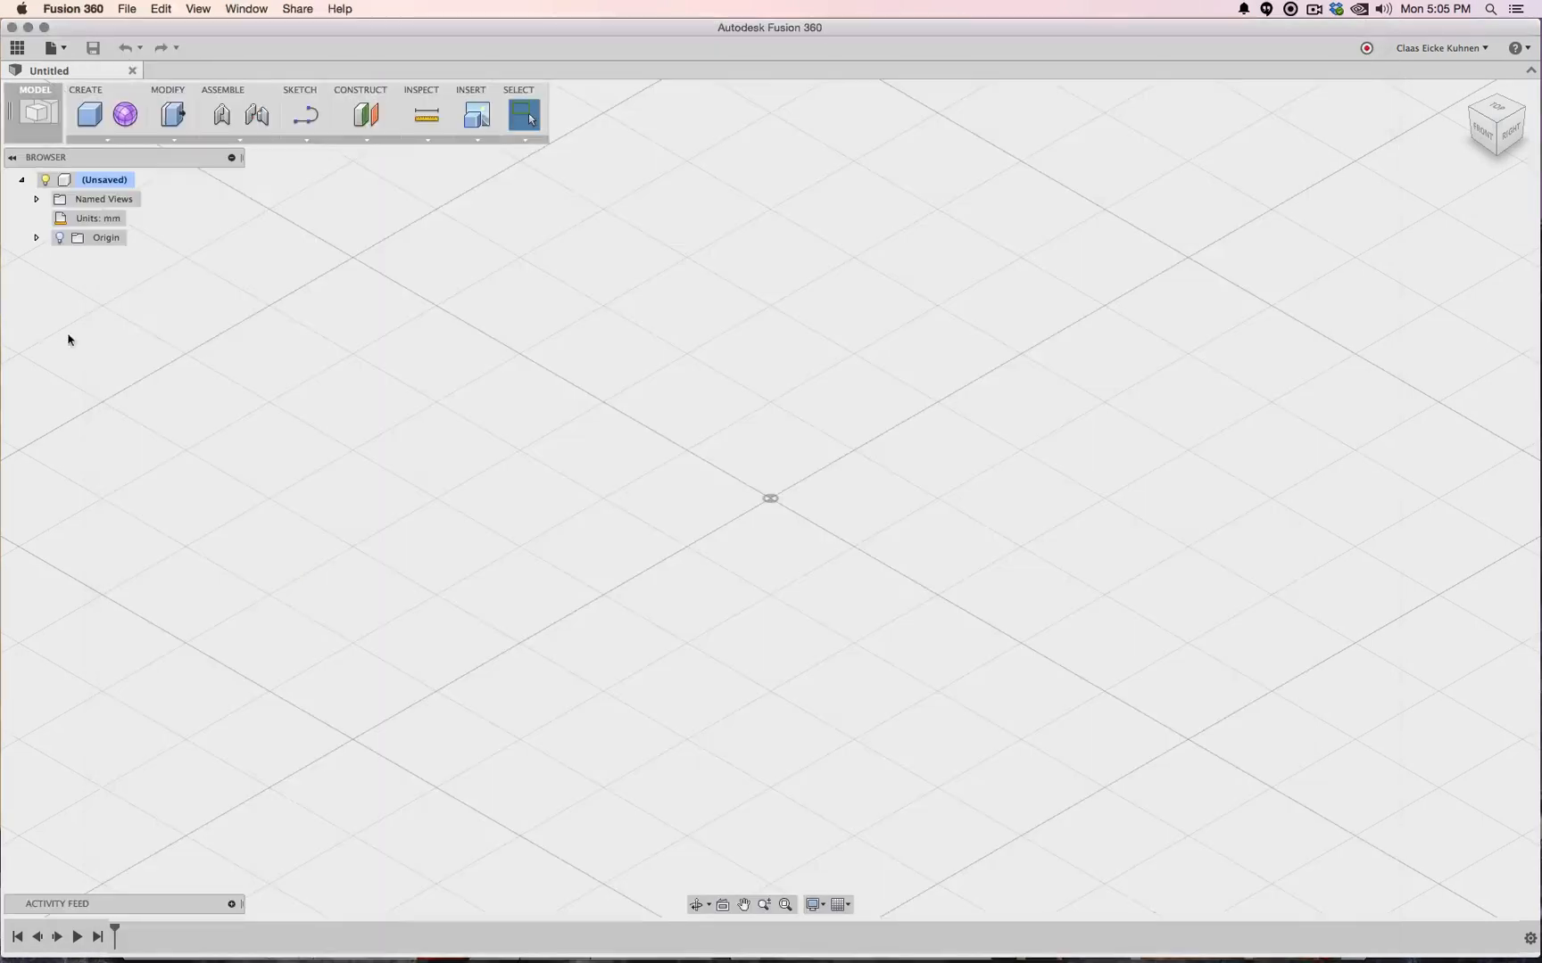
Switch to the Right side view and change the design units to inches
{"action": "left_click", "coordinate": [1511, 145]}
{"action": "middle_click_drag", "start_coordinate": [747, 269], "coordinate": [600, 401]}
{"action": "left_click", "coordinate": [135, 219]}
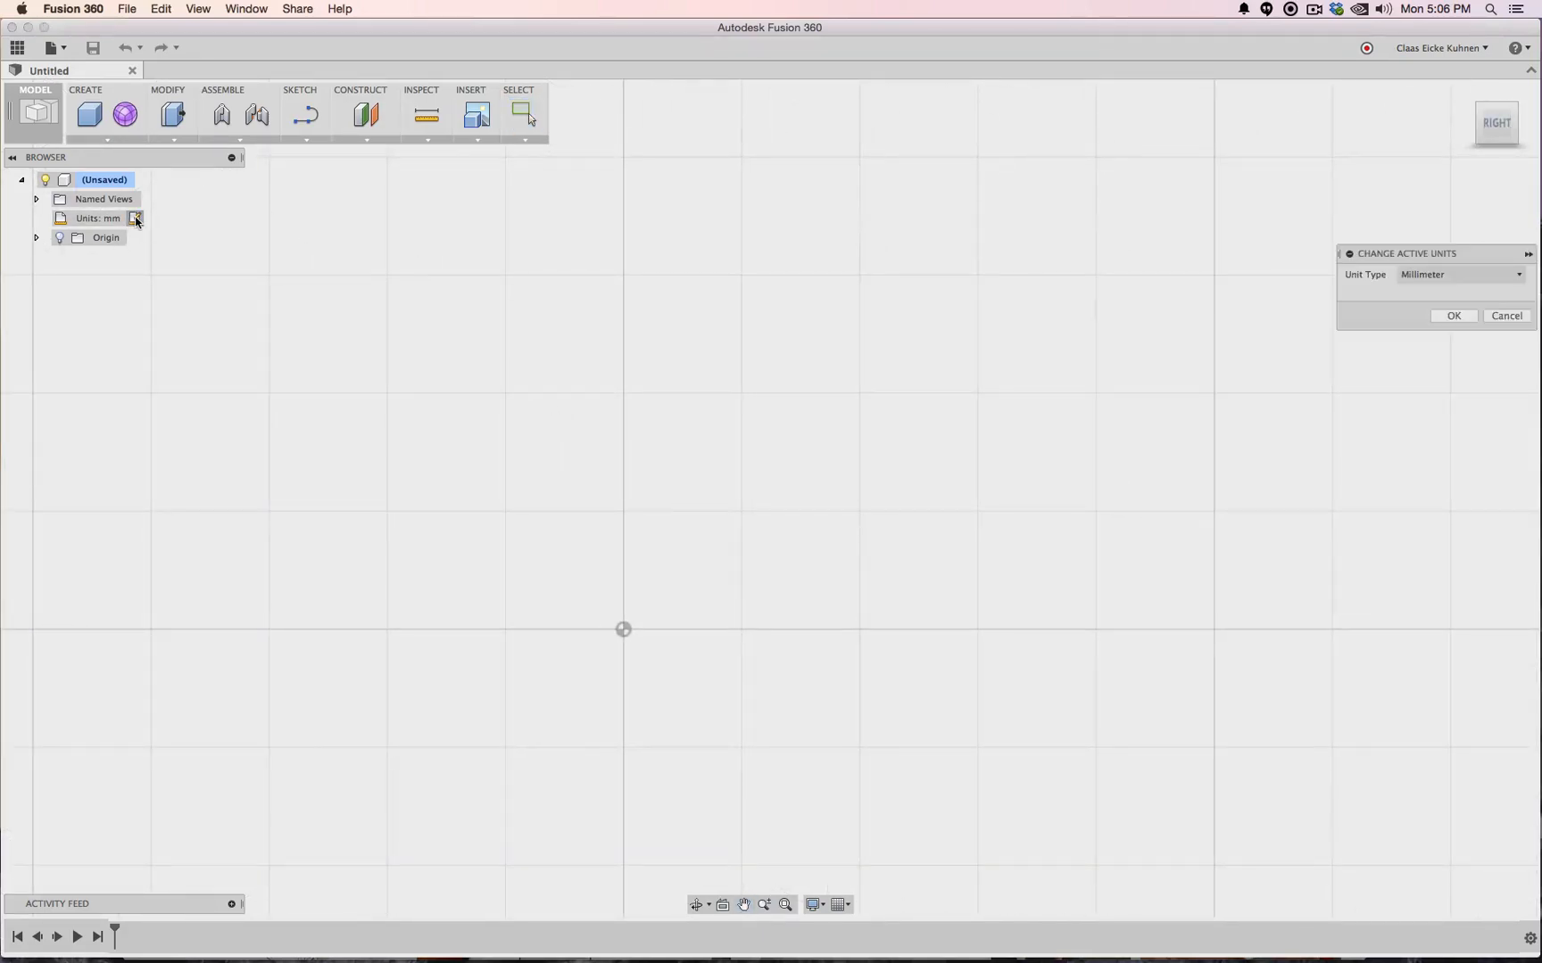
{"action": "left_click", "coordinate": [1469, 276]}
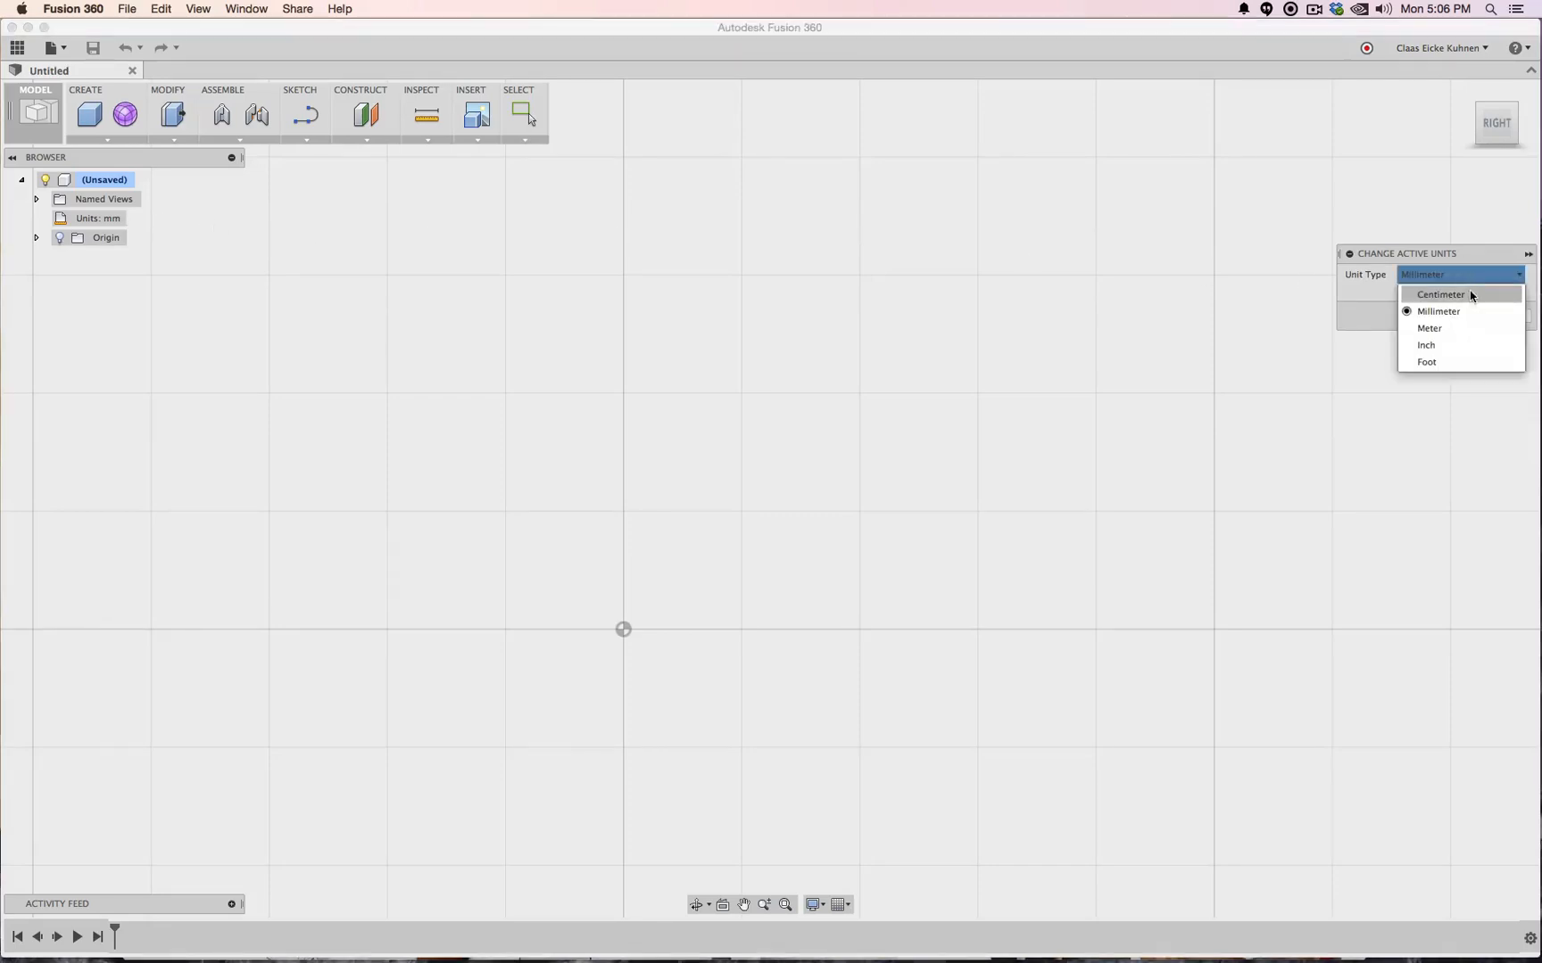
{"action": "left_click", "coordinate": [1465, 346]}
{"action": "left_click", "coordinate": [1460, 321]}
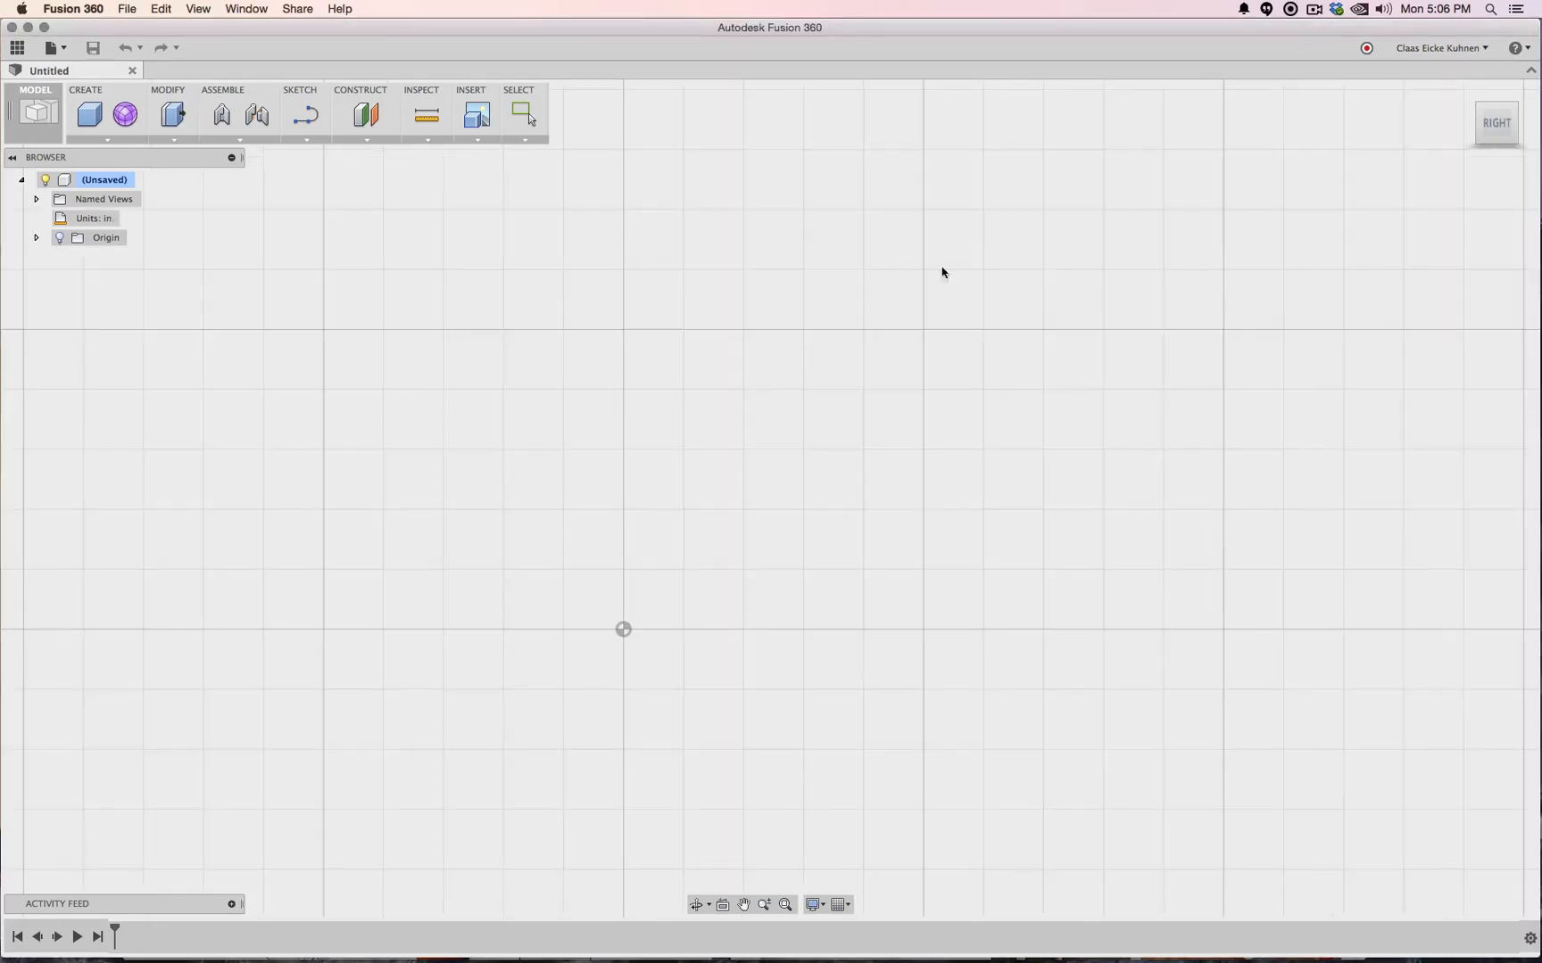
Start a sketch on the side plane and draw an 18-inch vertical line from the origin
{"action": "left_click", "coordinate": [305, 114]}
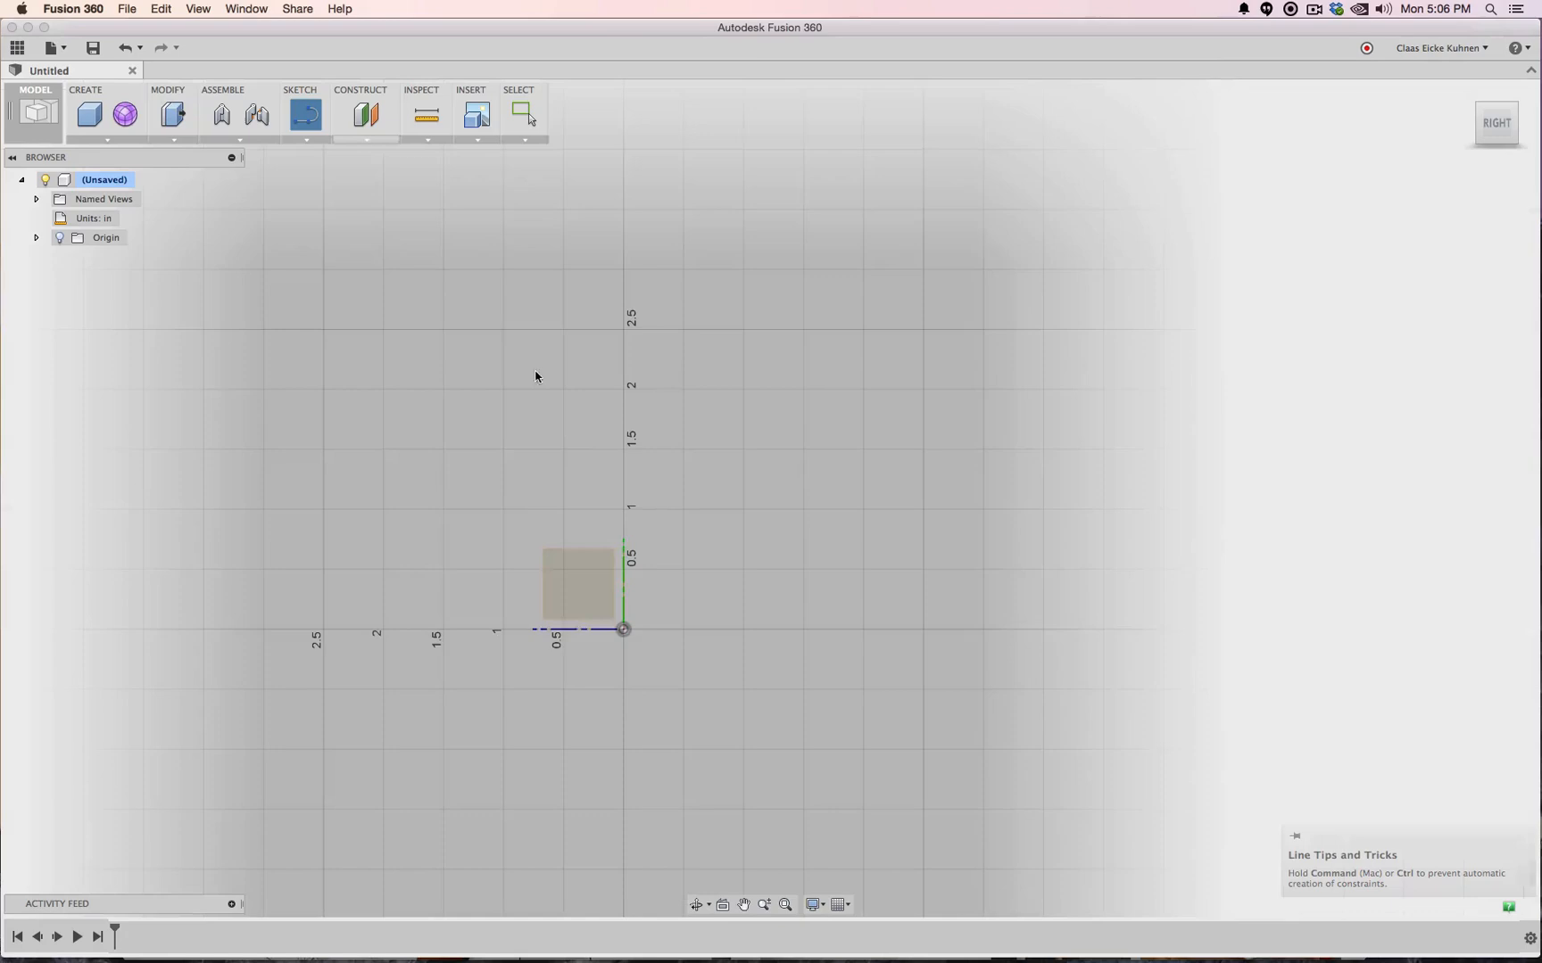
{"action": "left_click", "coordinate": [595, 596]}
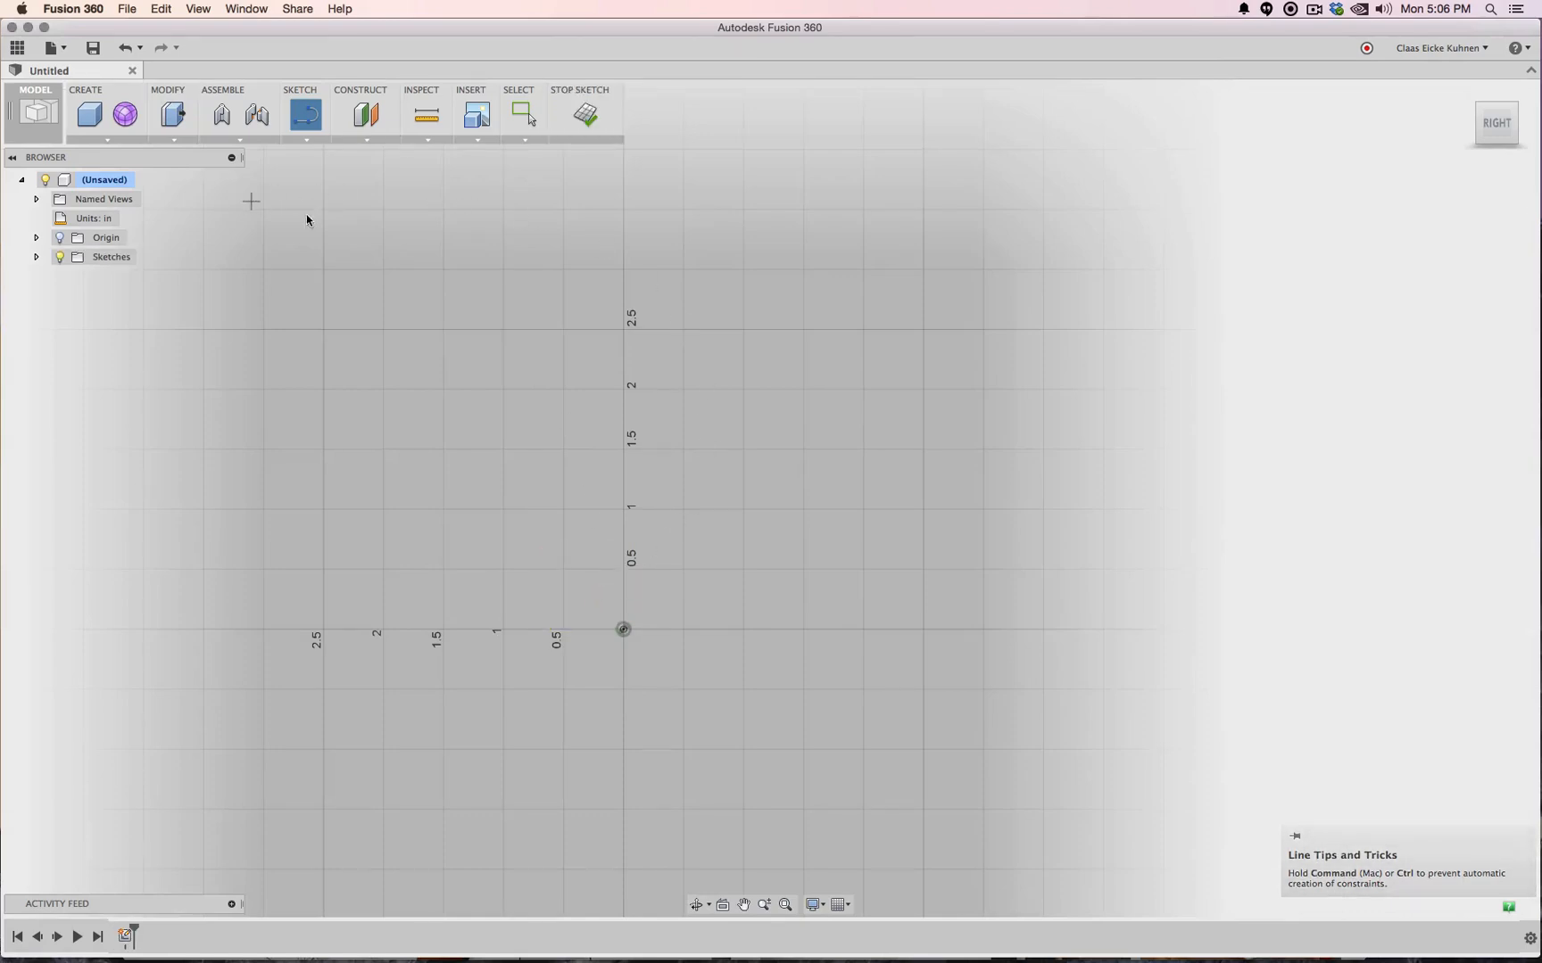
{"action": "scroll", "coordinate": [625, 624], "scroll_direction": "up", "scroll_amount": 3}
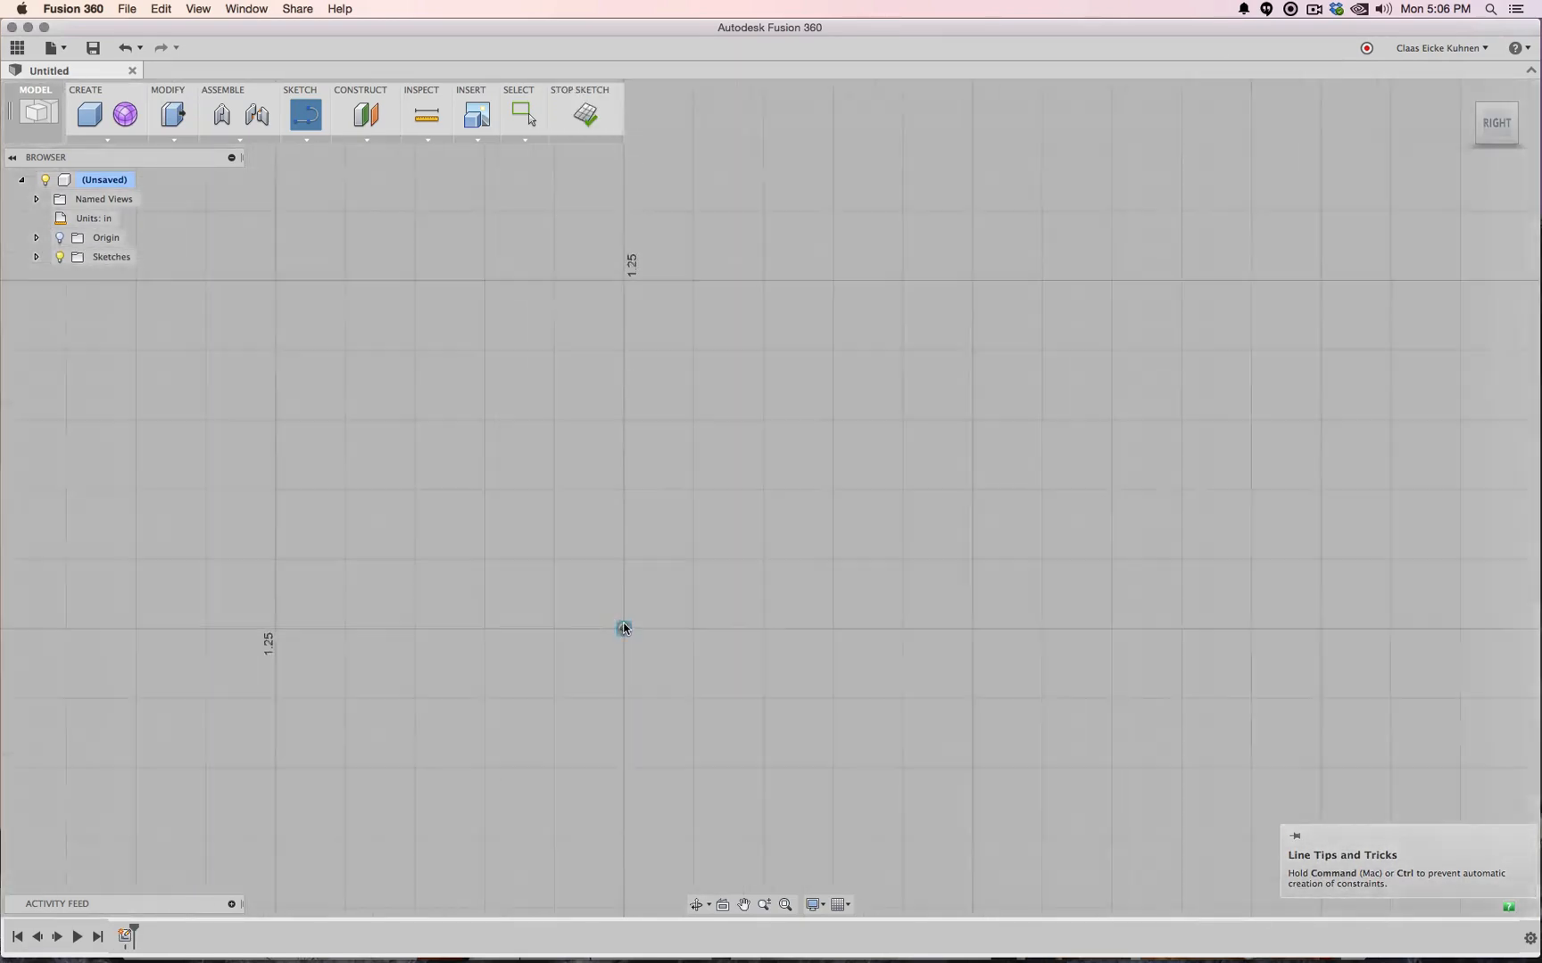
{"action": "scroll", "coordinate": [624, 624], "scroll_direction": "down", "scroll_amount": 6}
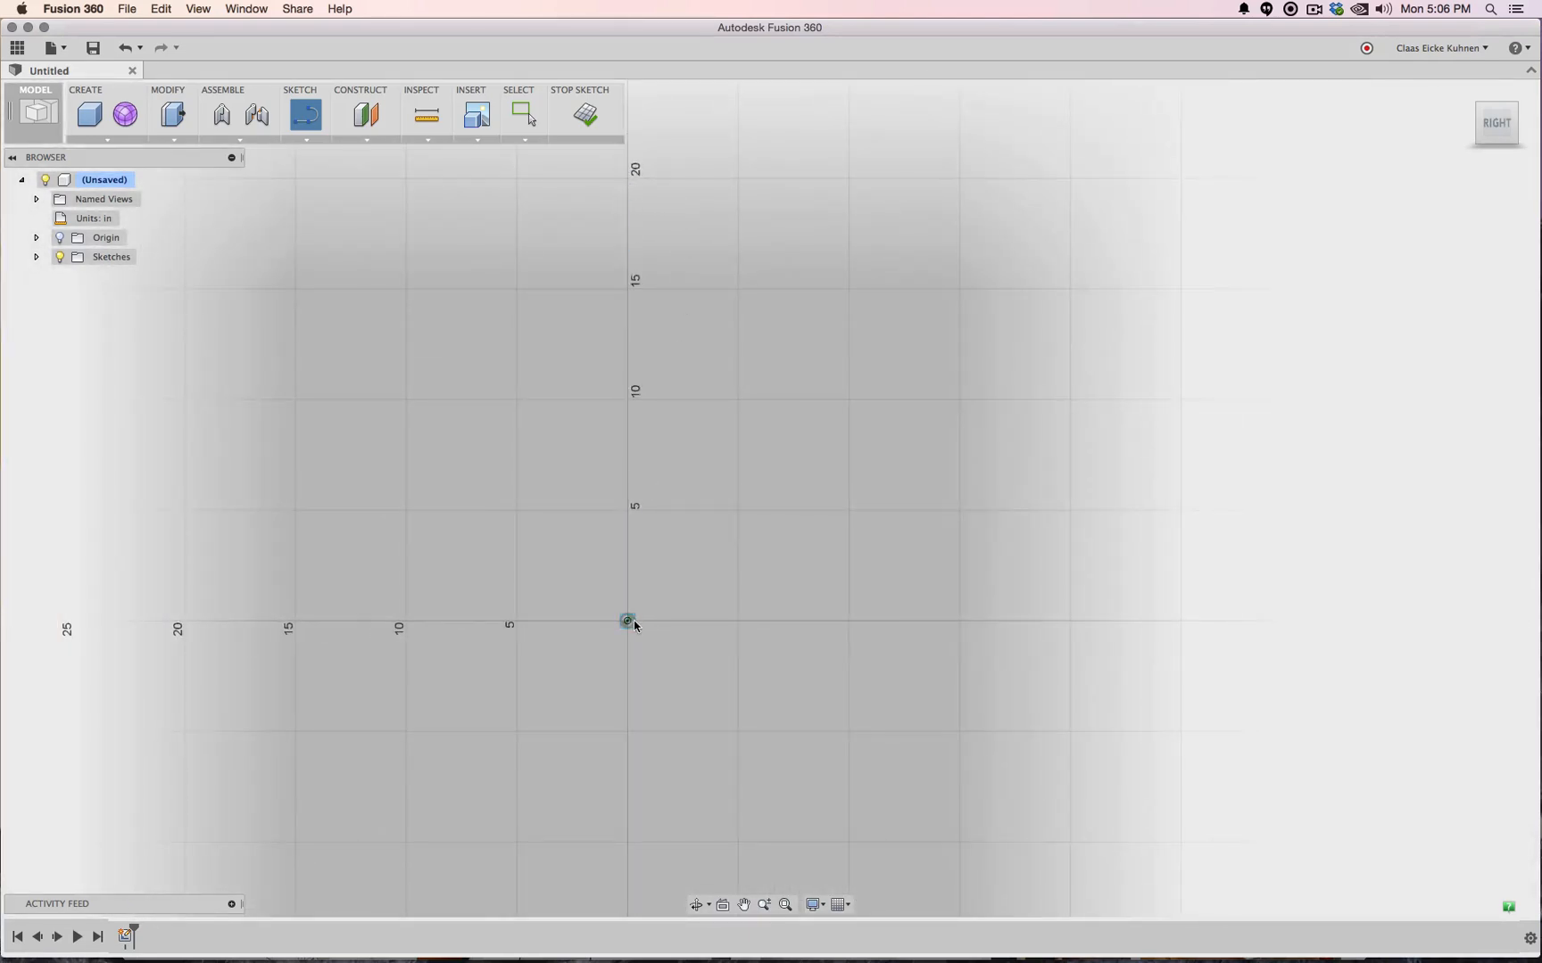
{"action": "left_click", "coordinate": [629, 621]}
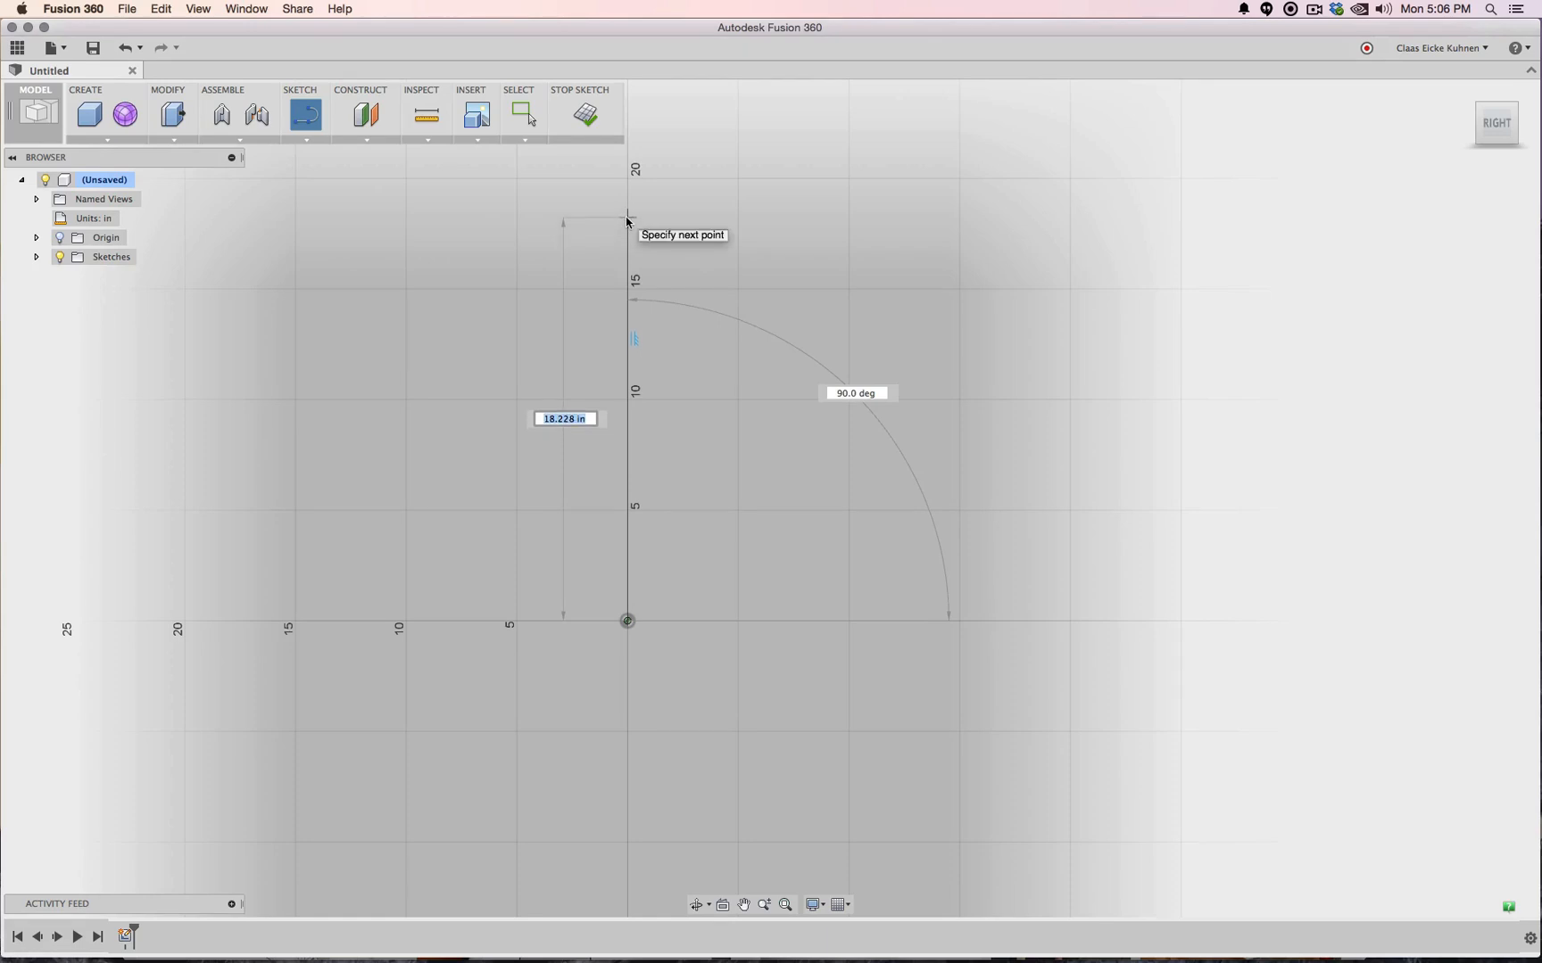
{"action": "type", "text": "18\""}
{"action": "key", "text": "Tab"}
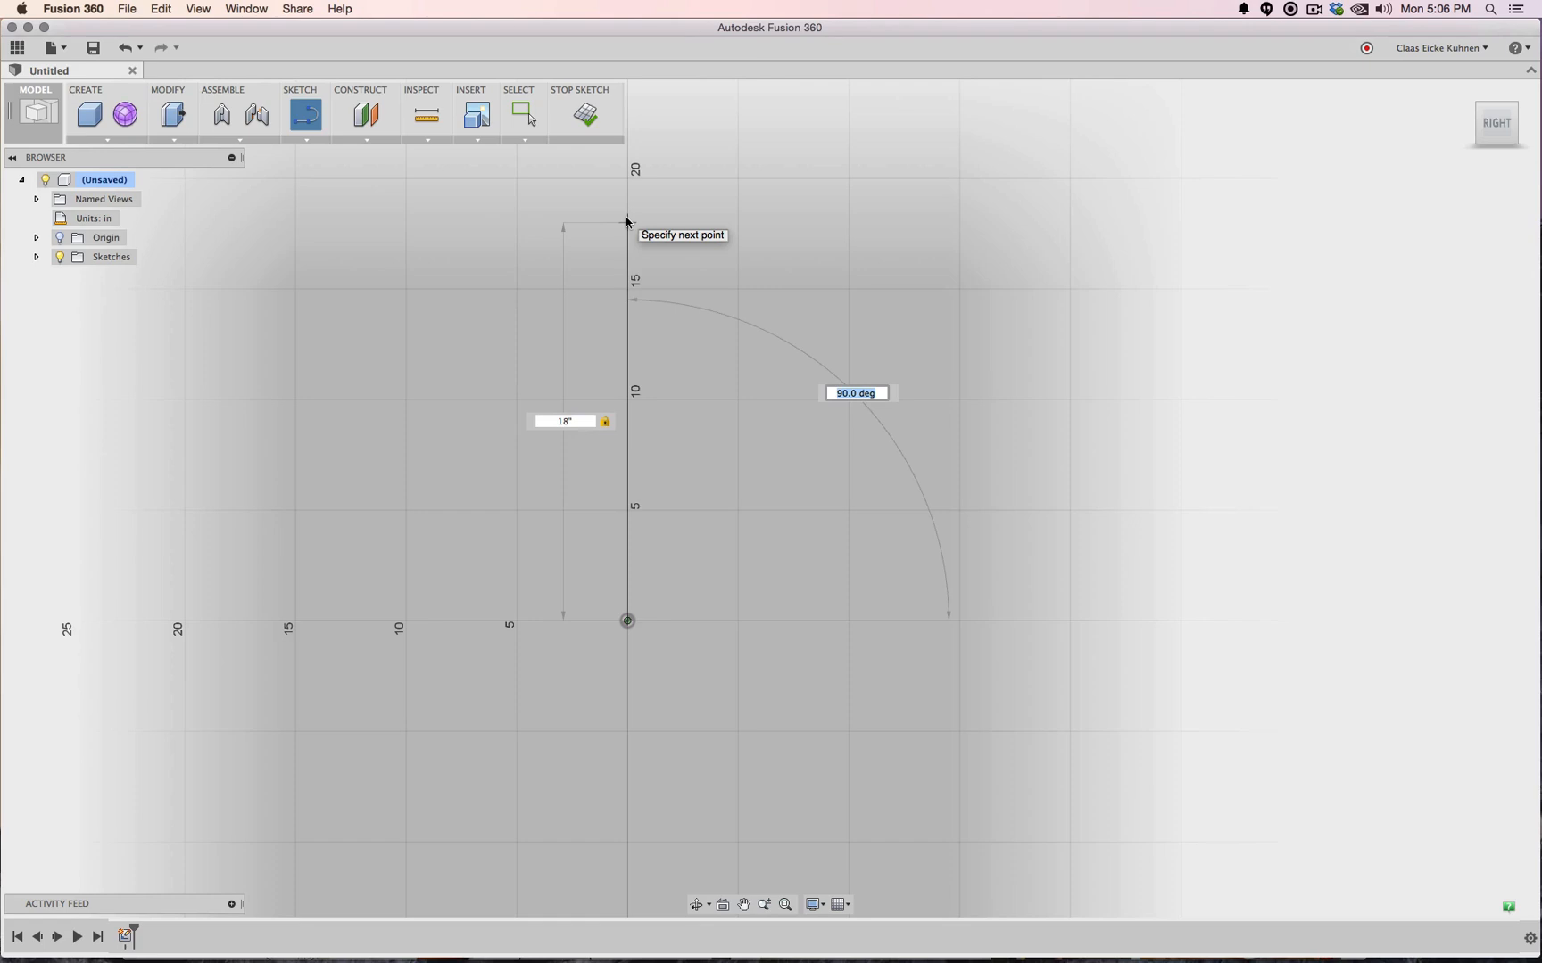
{"action": "key", "text": "Return"}
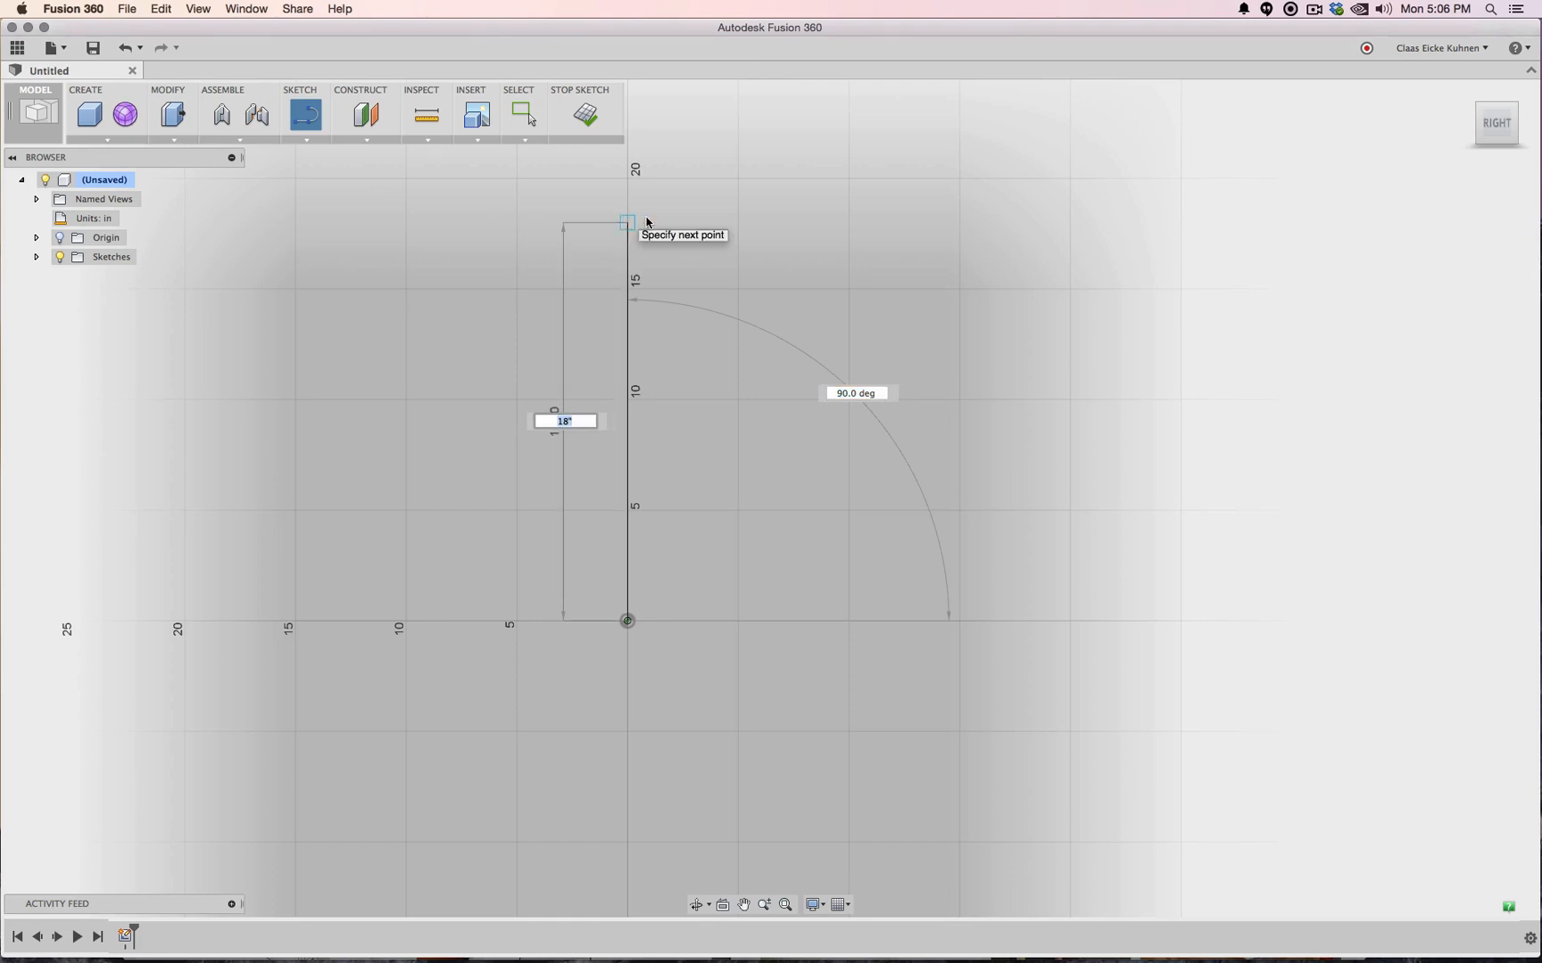
{"action": "key", "text": "Escape"}
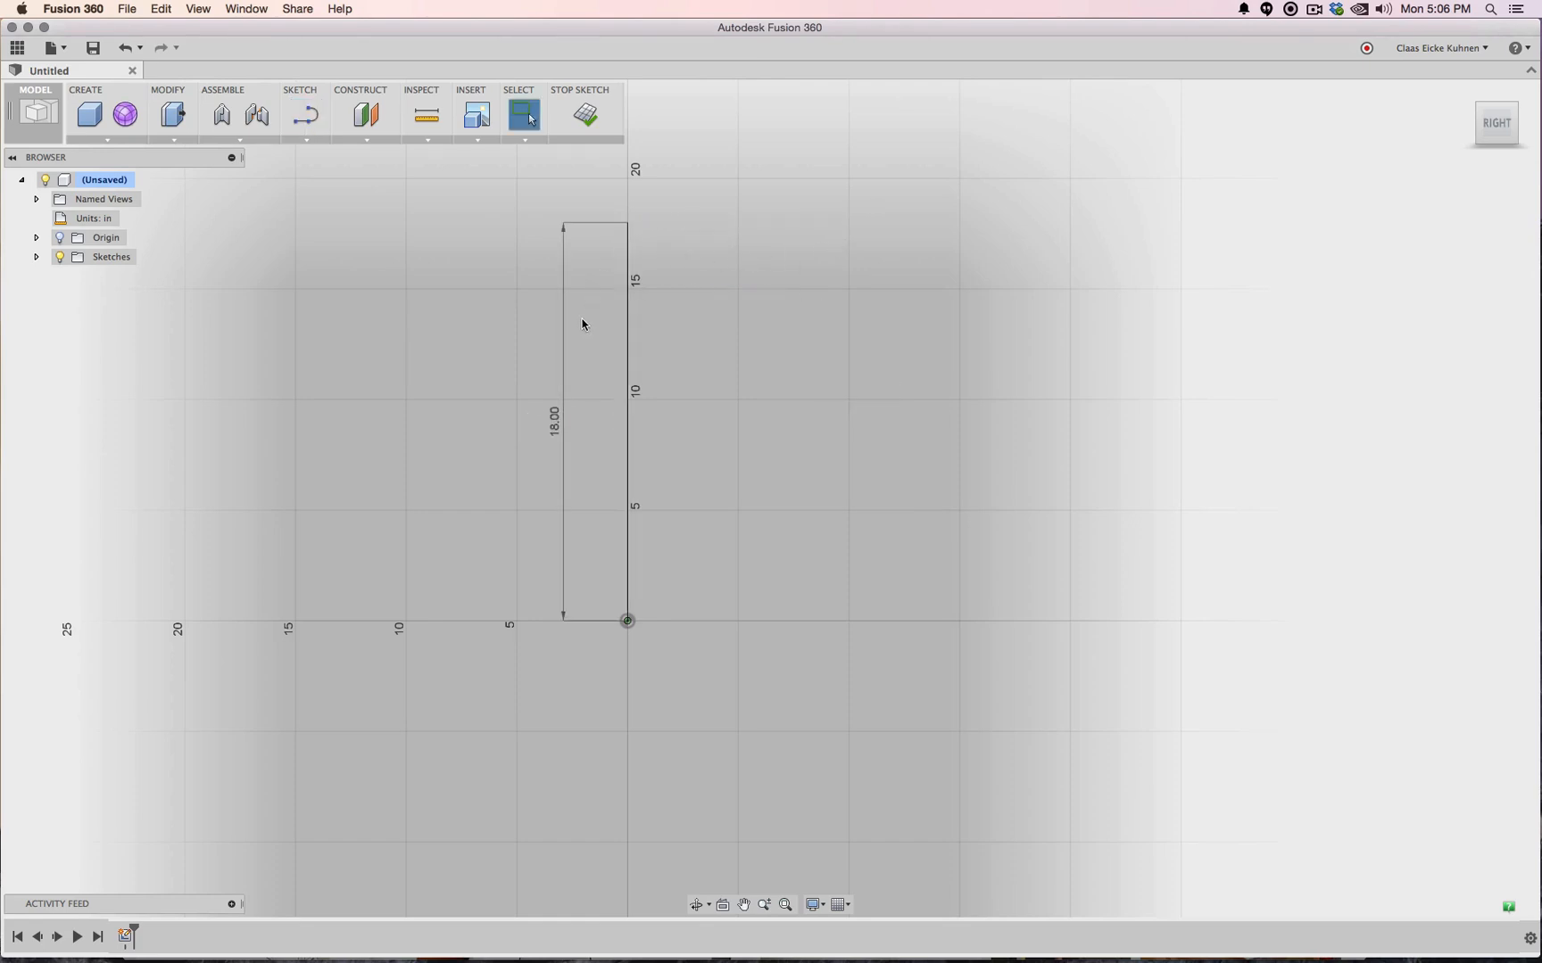
{"action": "left_click", "coordinate": [629, 279]}
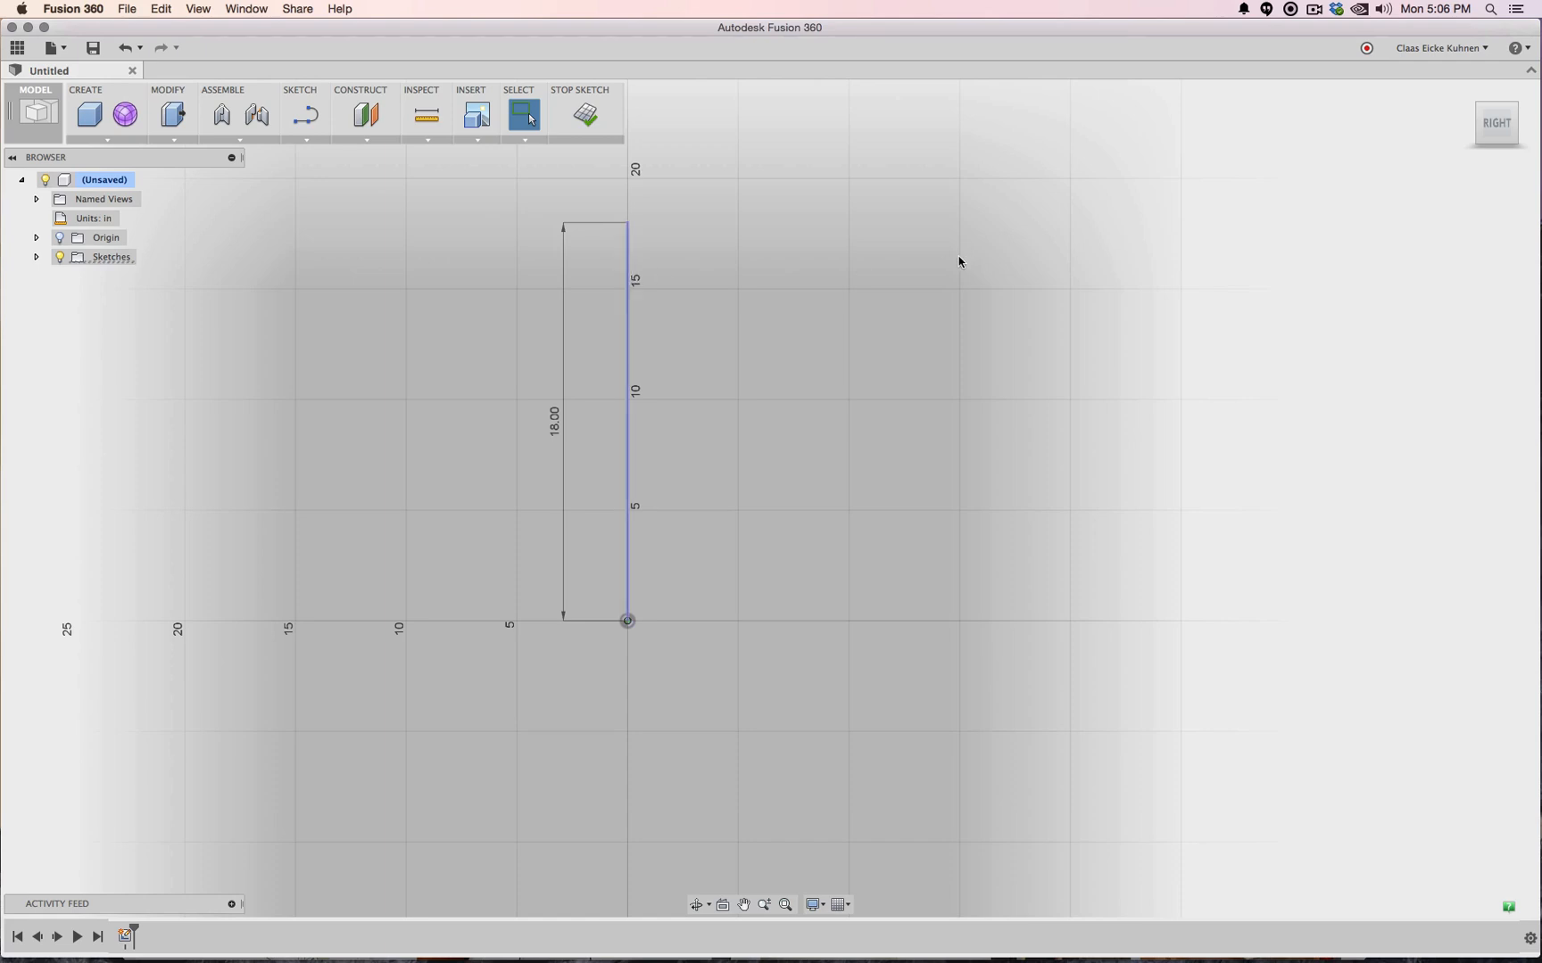
{"action": "middle_click_drag", "start_coordinate": [876, 258], "coordinate": [902, 334]}
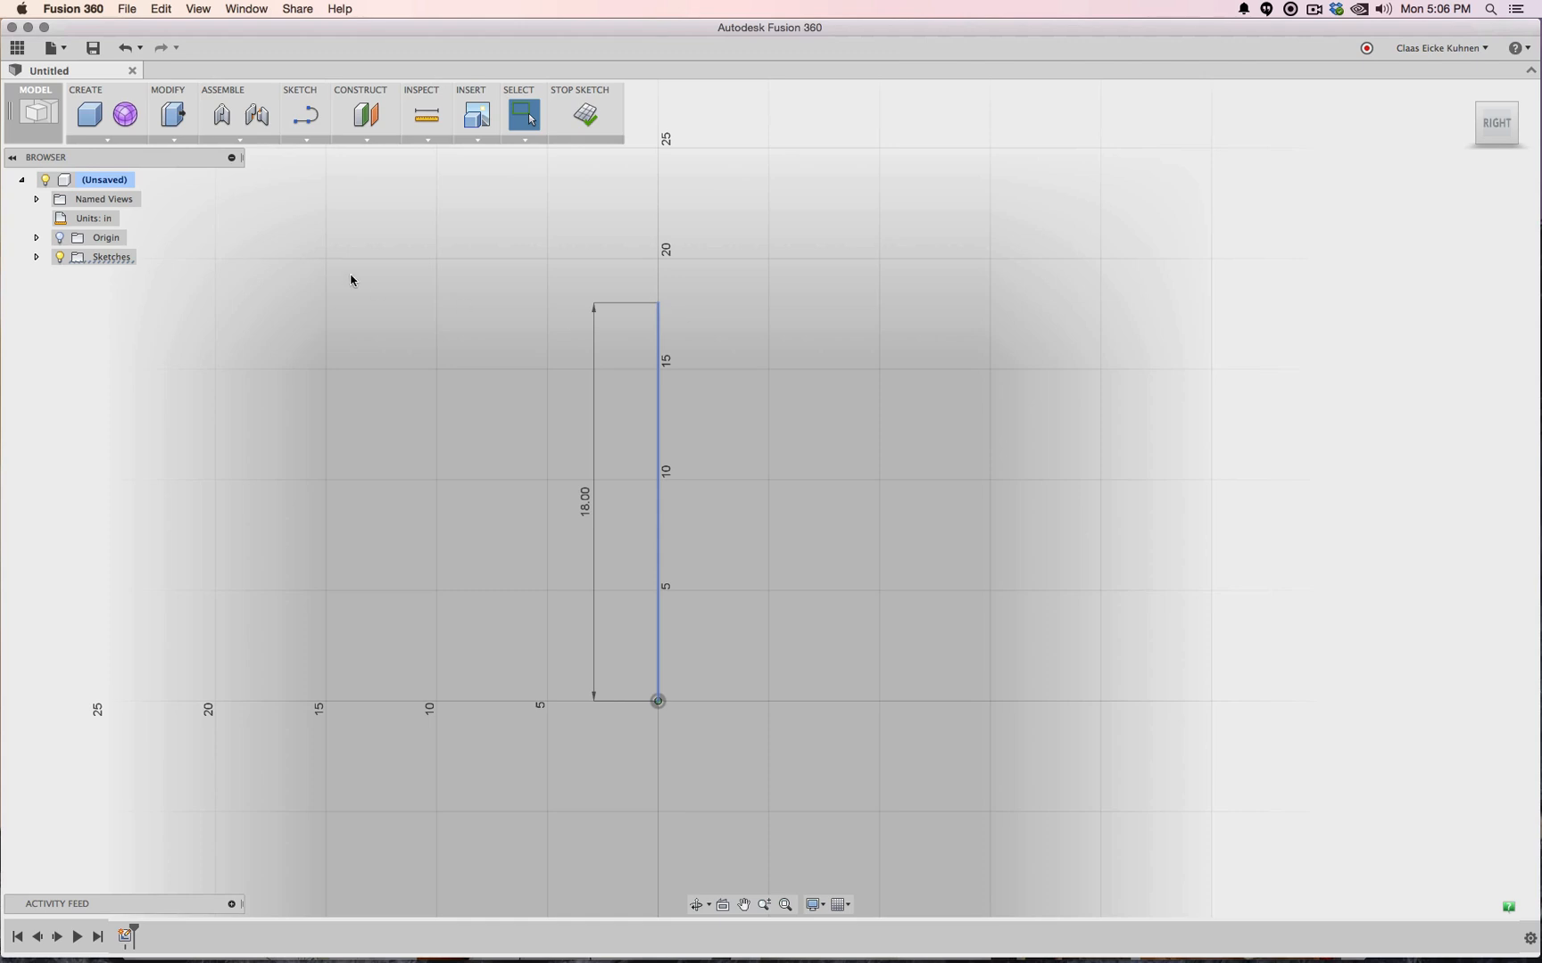
Draw a 19-inch horizontal line from the vertical line's top end
{"action": "left_click", "coordinate": [305, 116]}
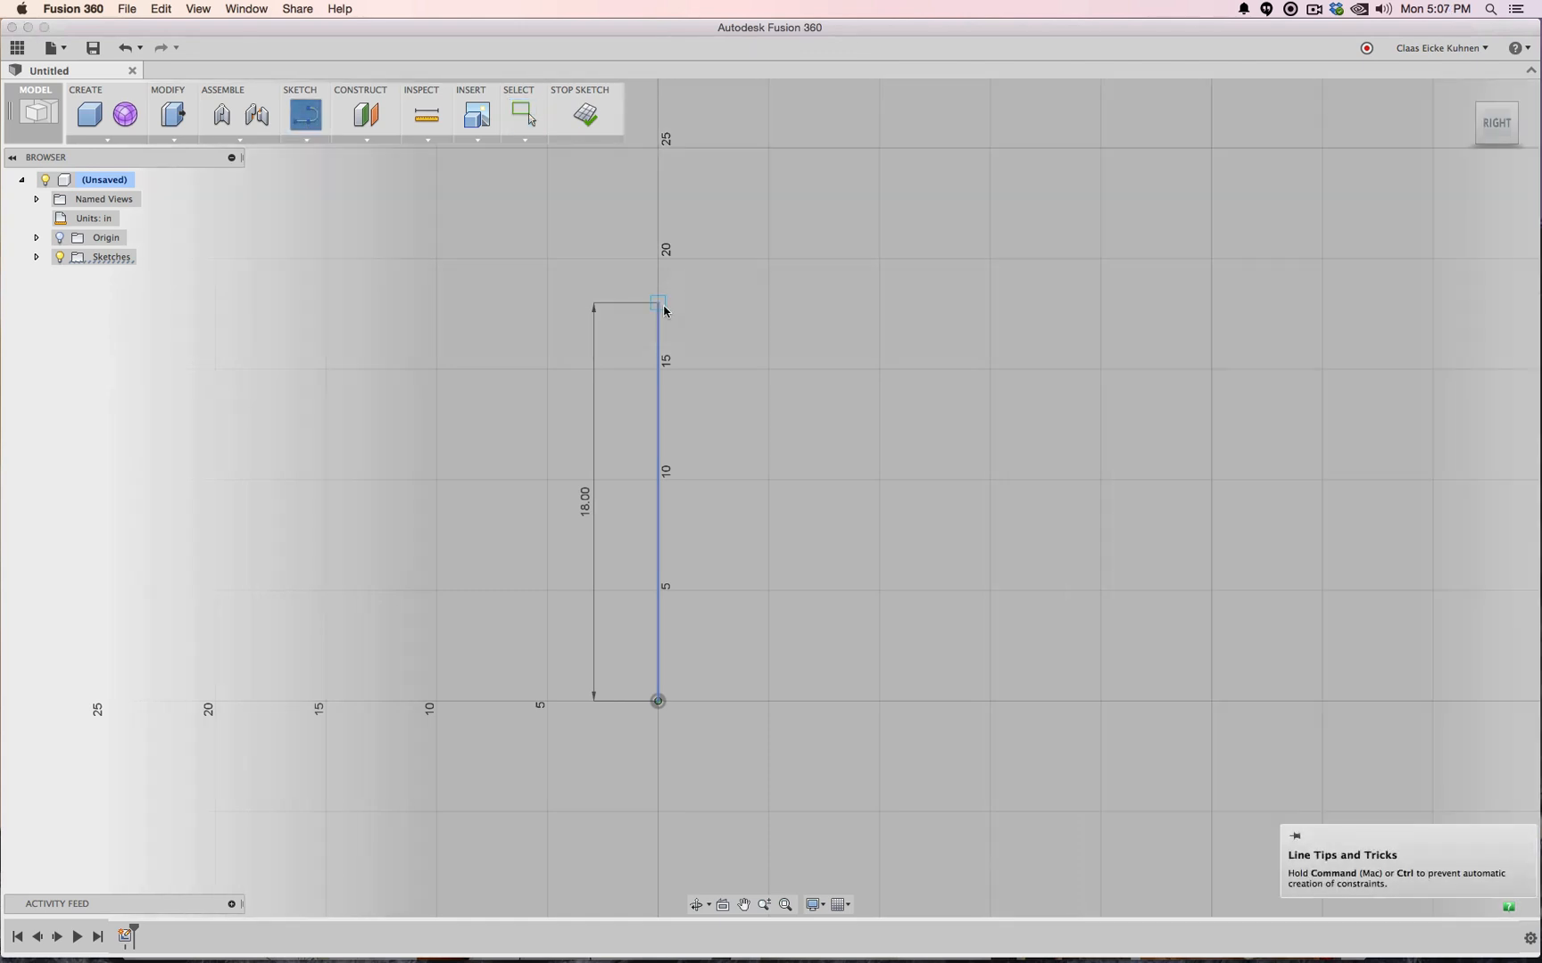
{"action": "left_click", "coordinate": [660, 305]}
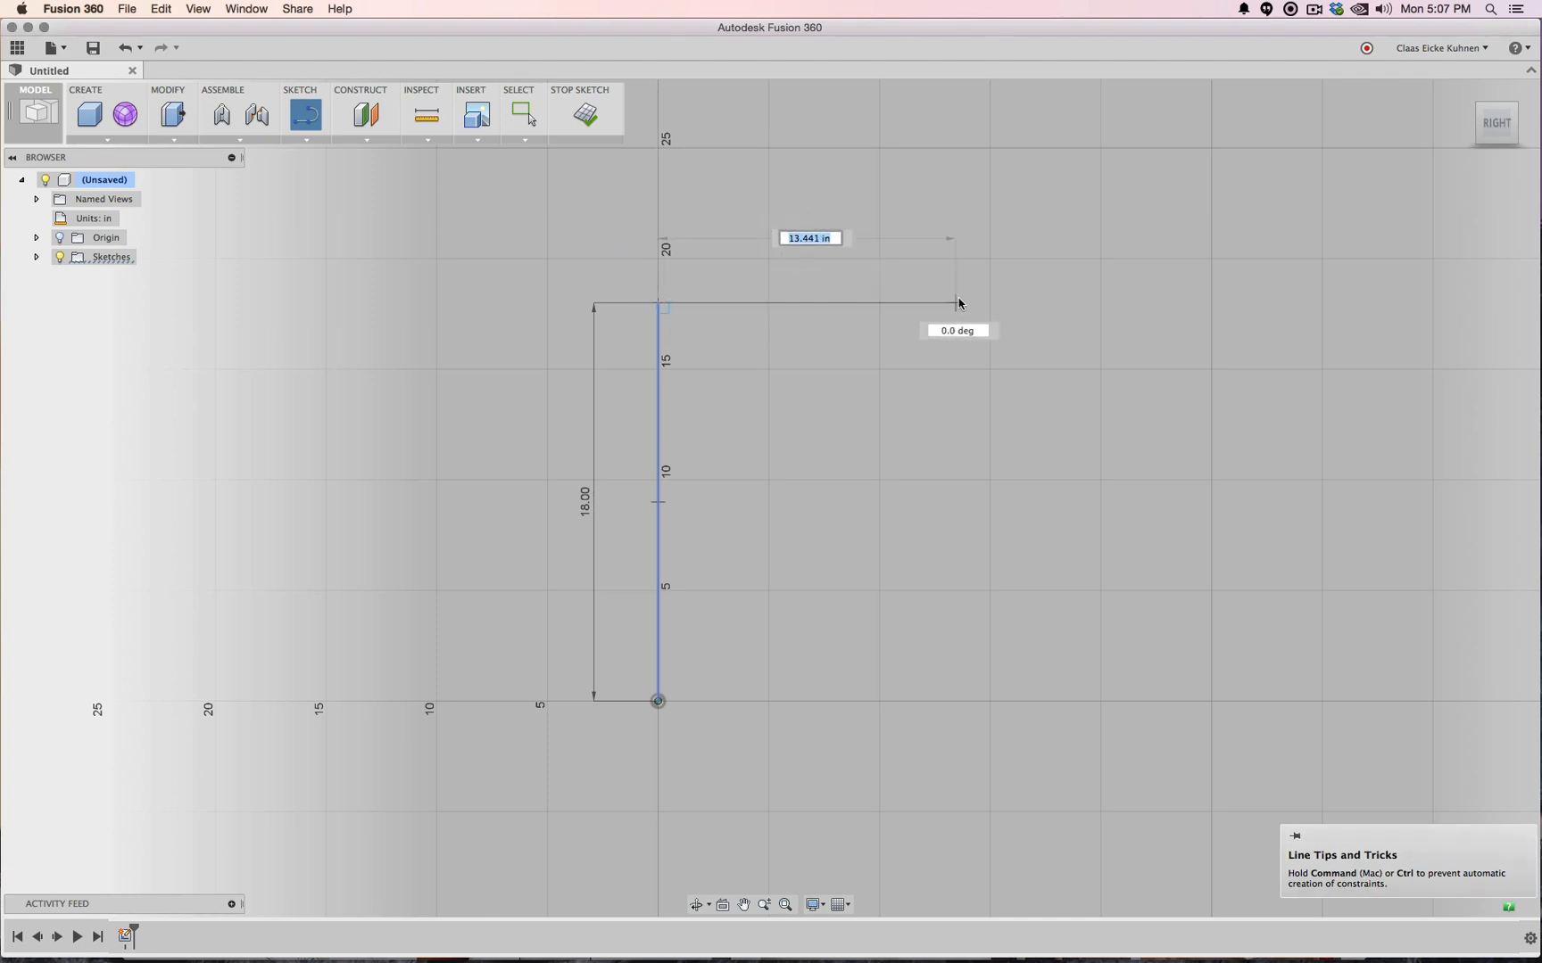
{"action": "type", "text": "19"}
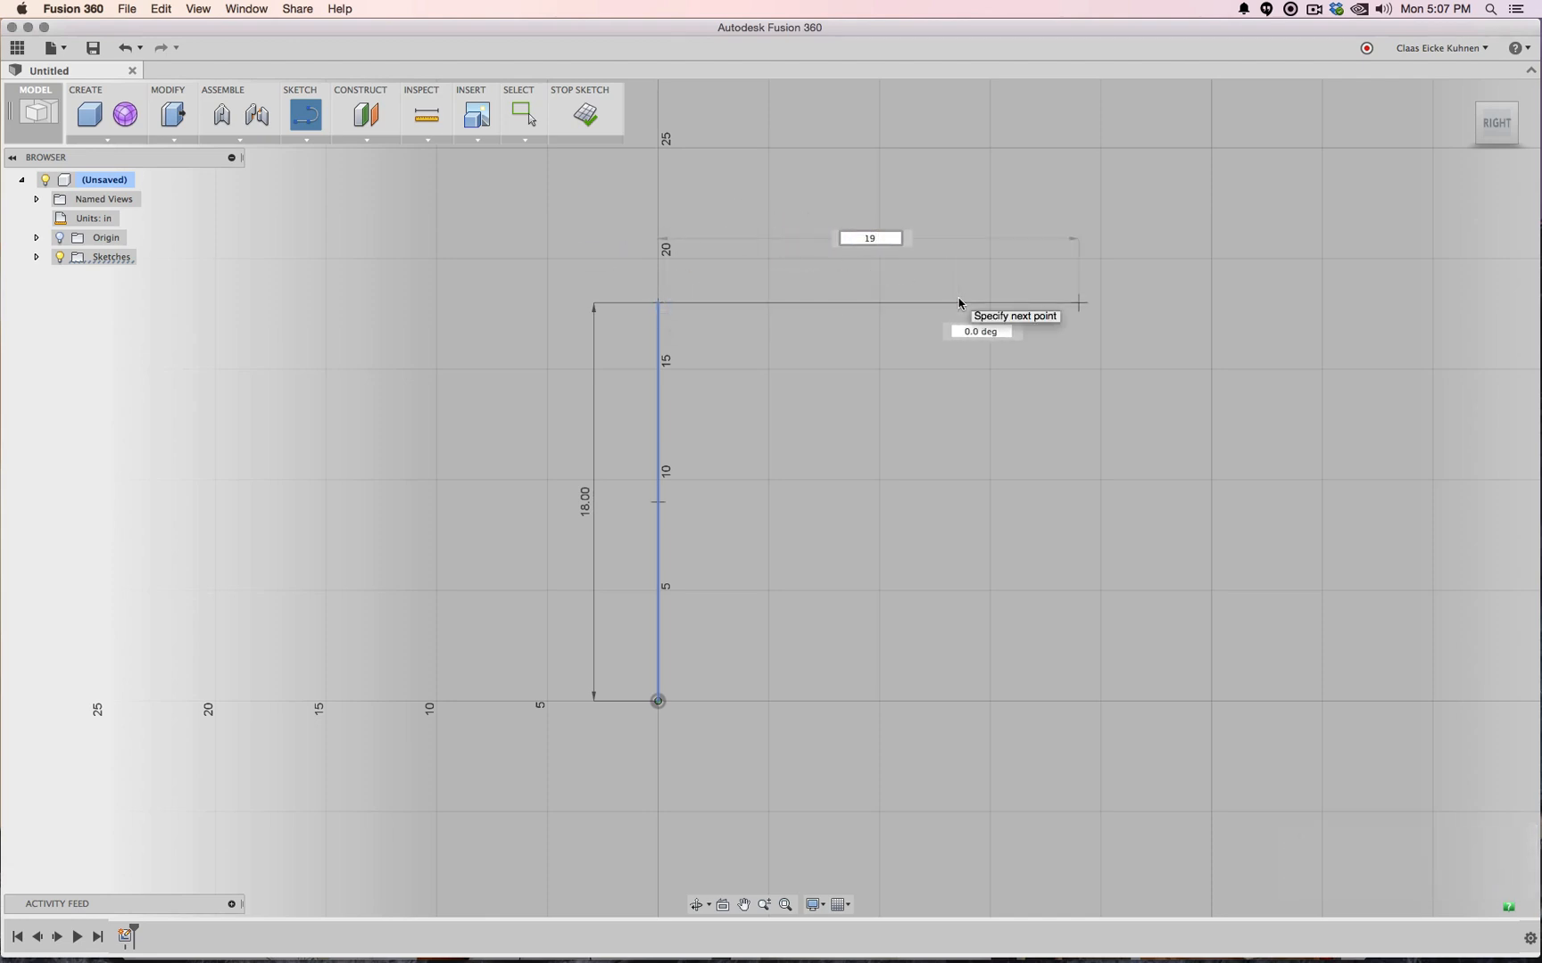
{"action": "key", "text": "Tab"}
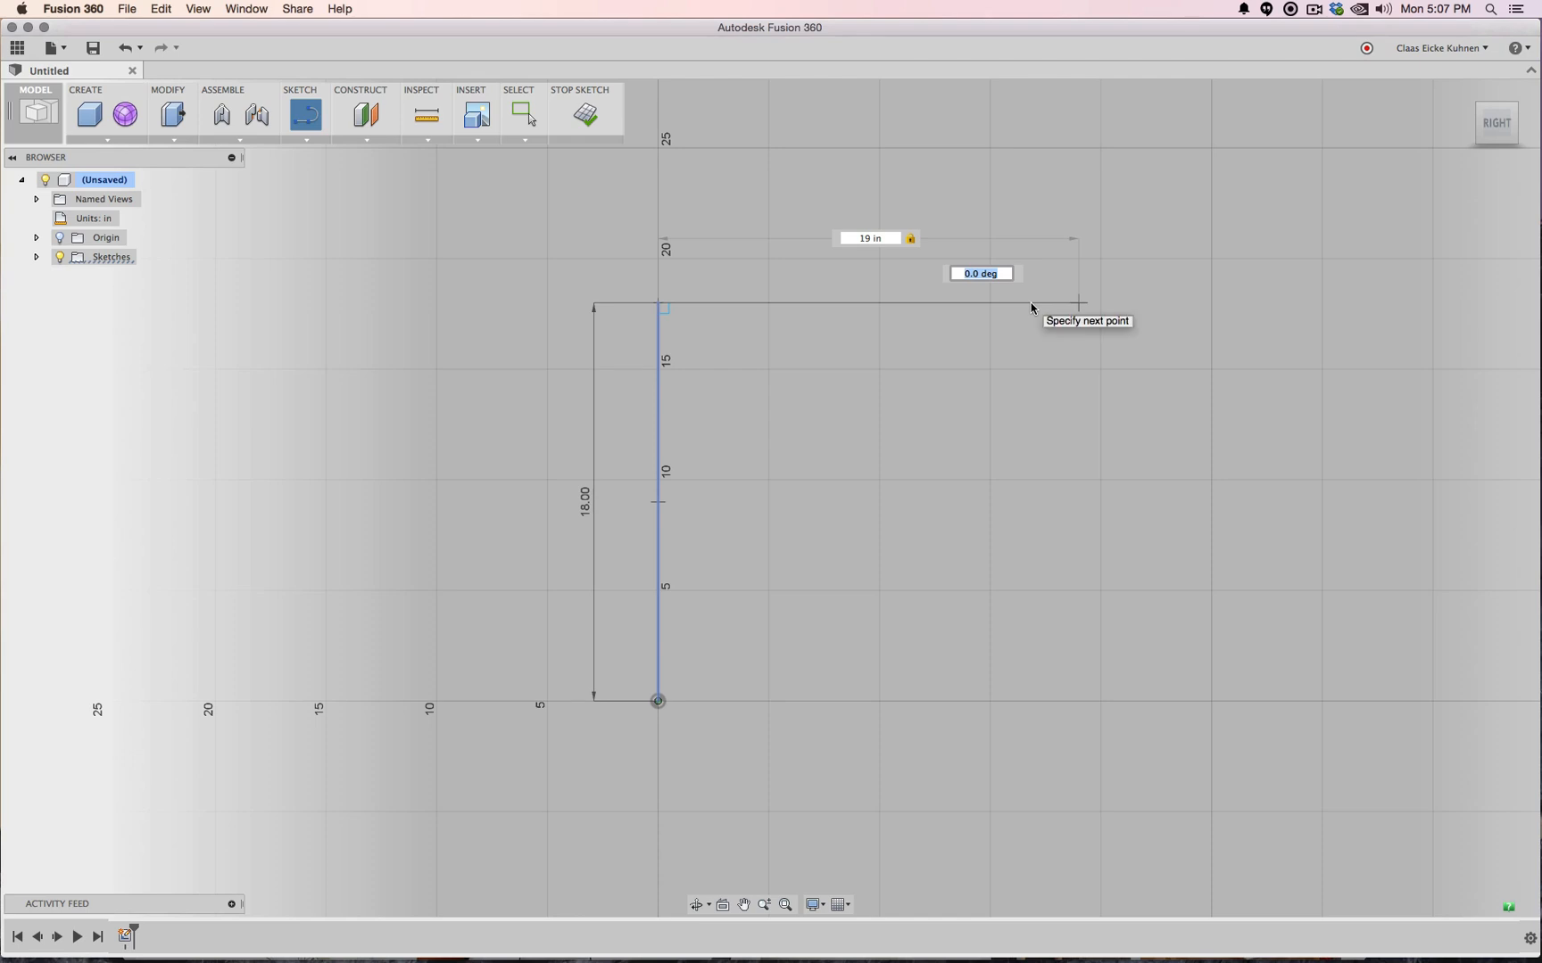
{"action": "key", "text": "Return"}
{"action": "key", "text": "Escape"}
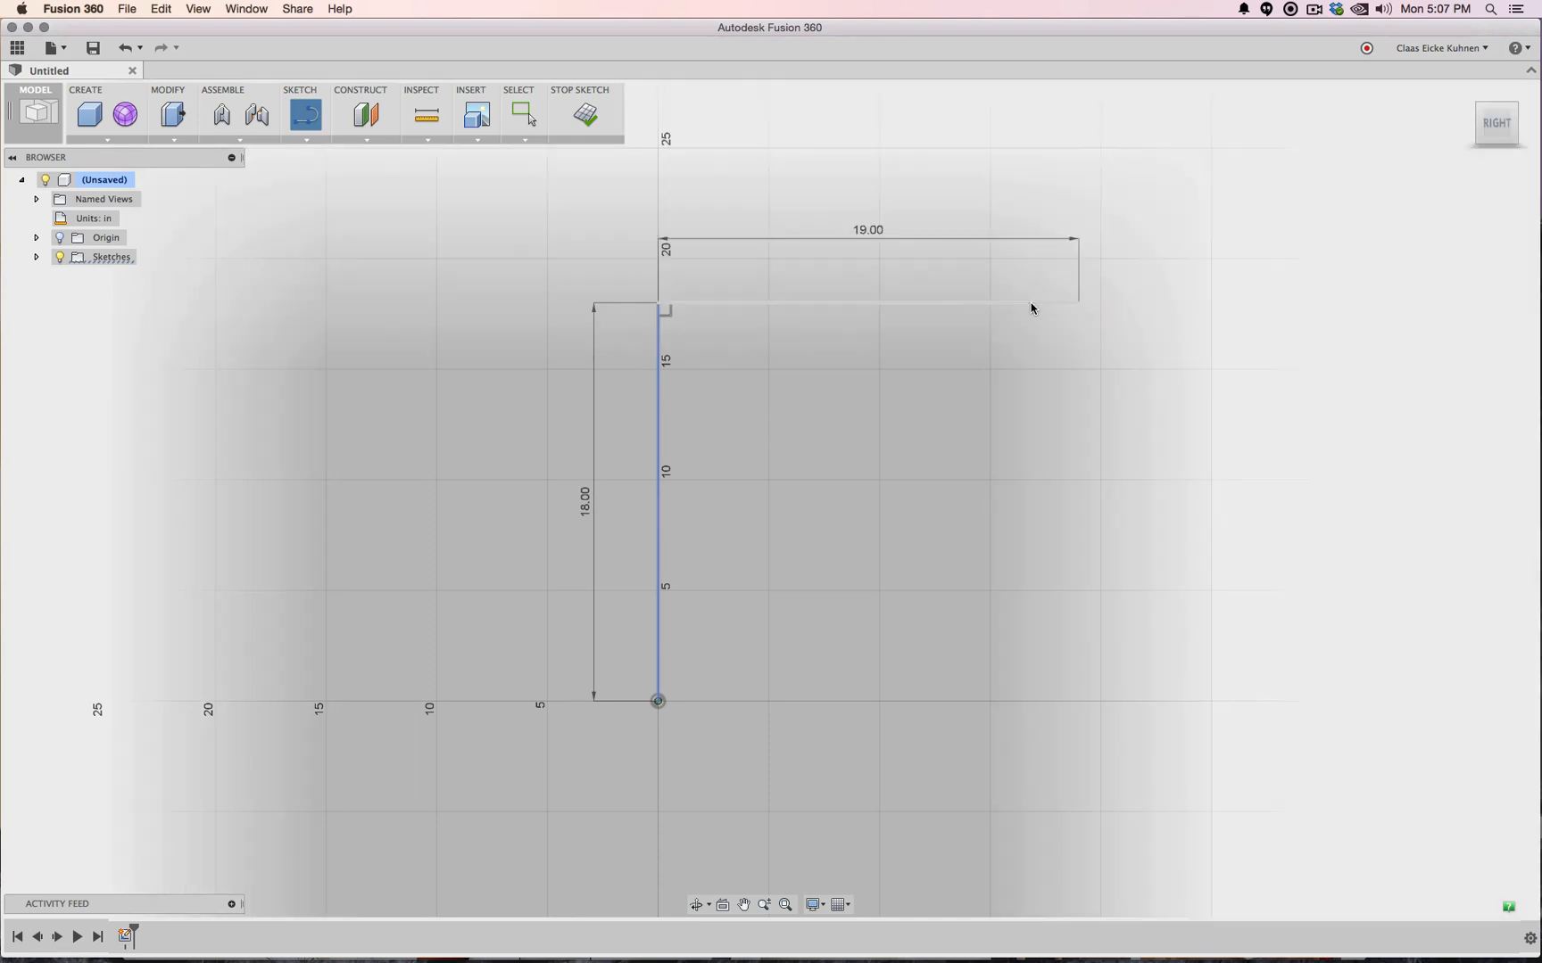
Delete the 18-inch vertical line and its dimension, then re-centre the view
{"action": "left_click", "coordinate": [660, 418]}
{"action": "key", "text": "Delete"}
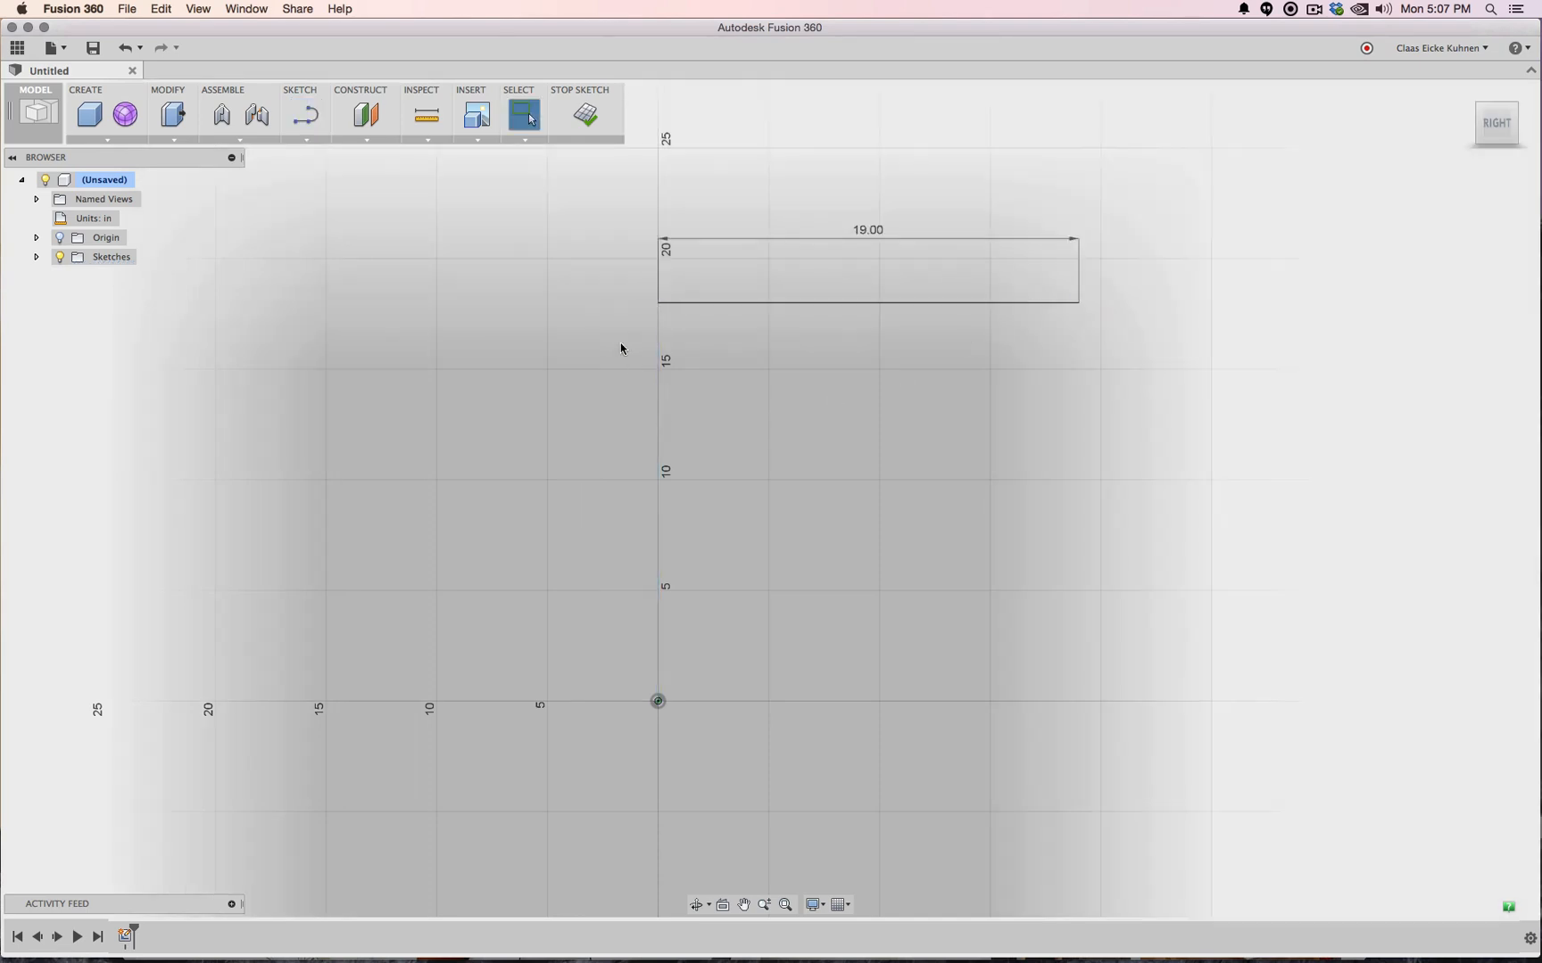
{"action": "middle_click_drag", "start_coordinate": [543, 296], "coordinate": [683, 531]}
{"action": "scroll", "coordinate": [684, 530], "scroll_direction": "up", "scroll_amount": 1}
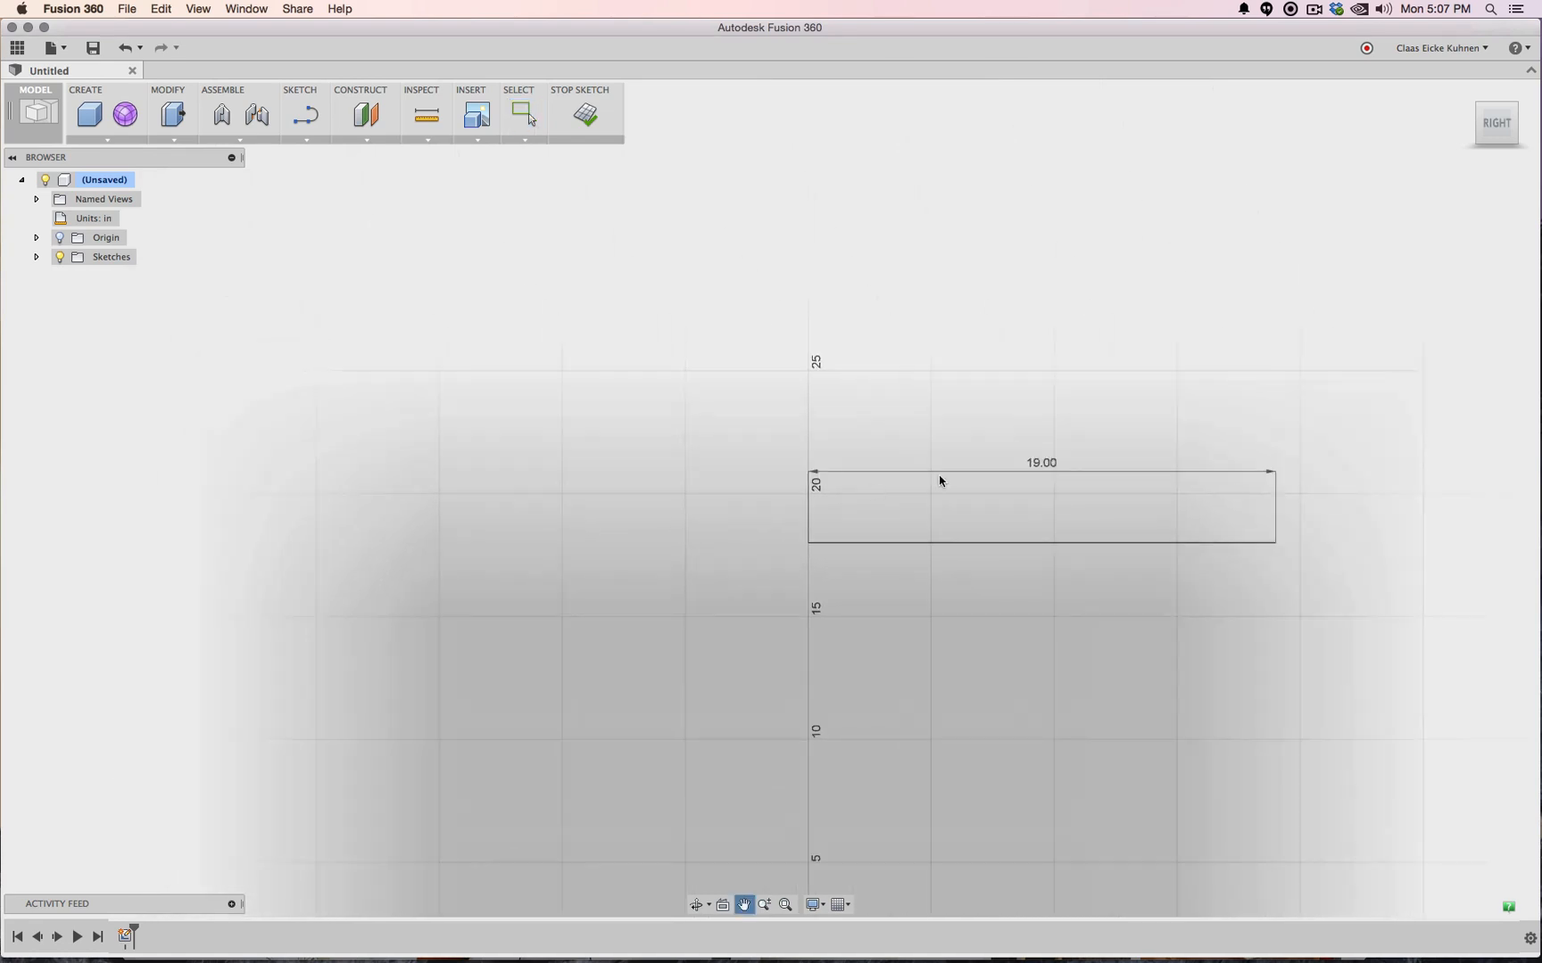
Draw a 19-inch line from the base line's left end, leaning back at 101°
{"action": "key", "text": "Escape"}
{"action": "left_click", "coordinate": [301, 125]}
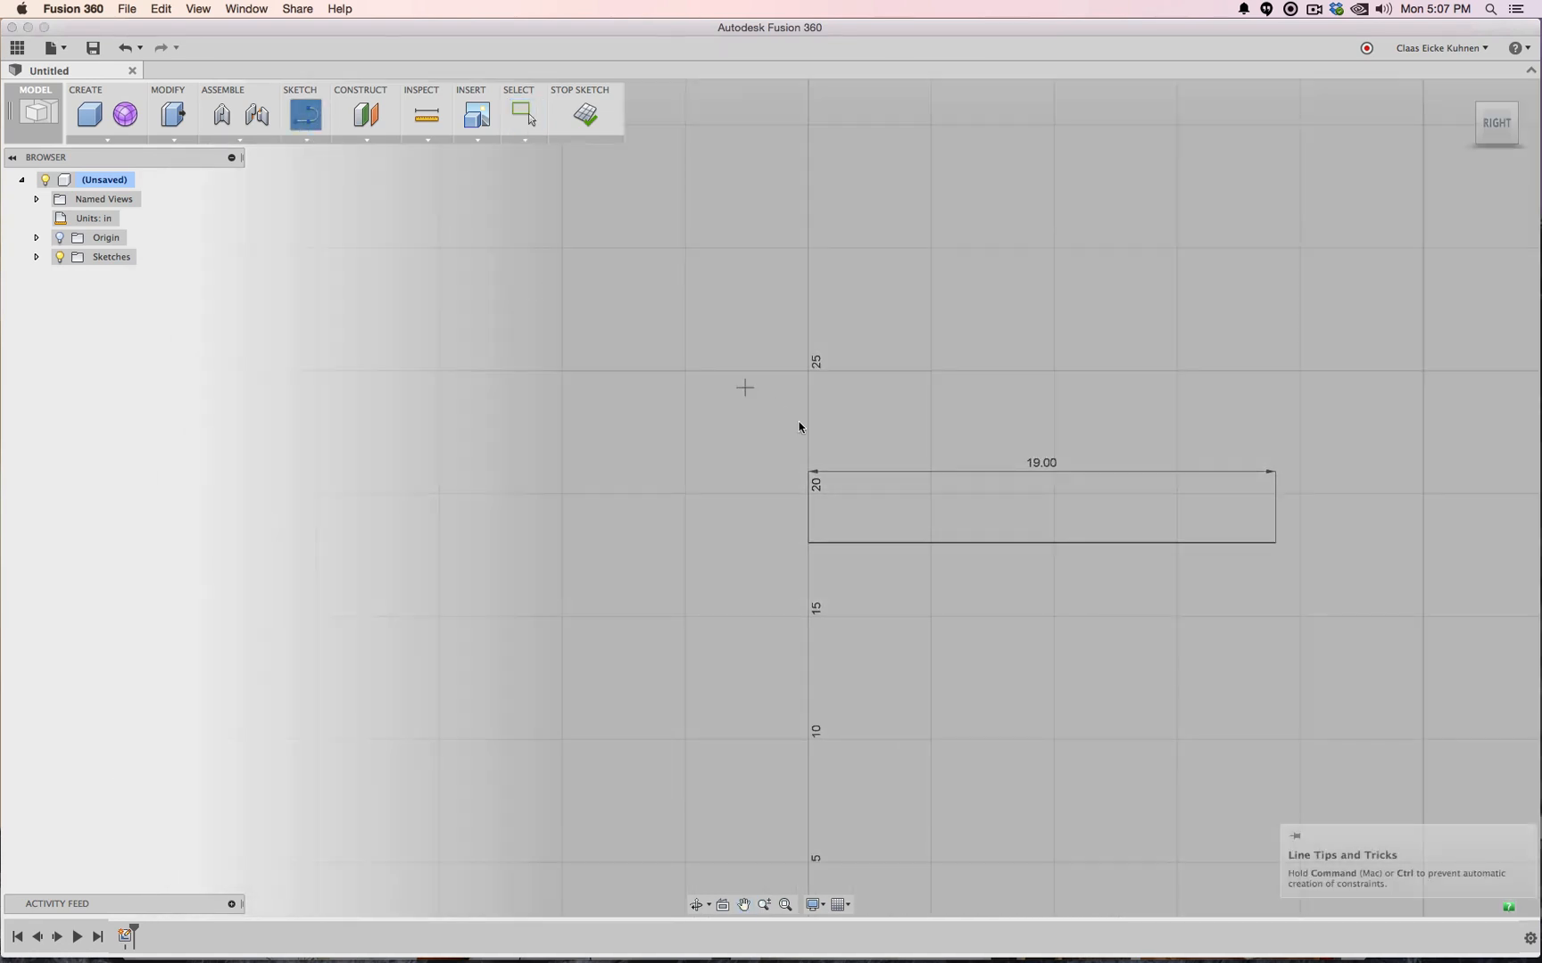
{"action": "left_click", "coordinate": [808, 543]}
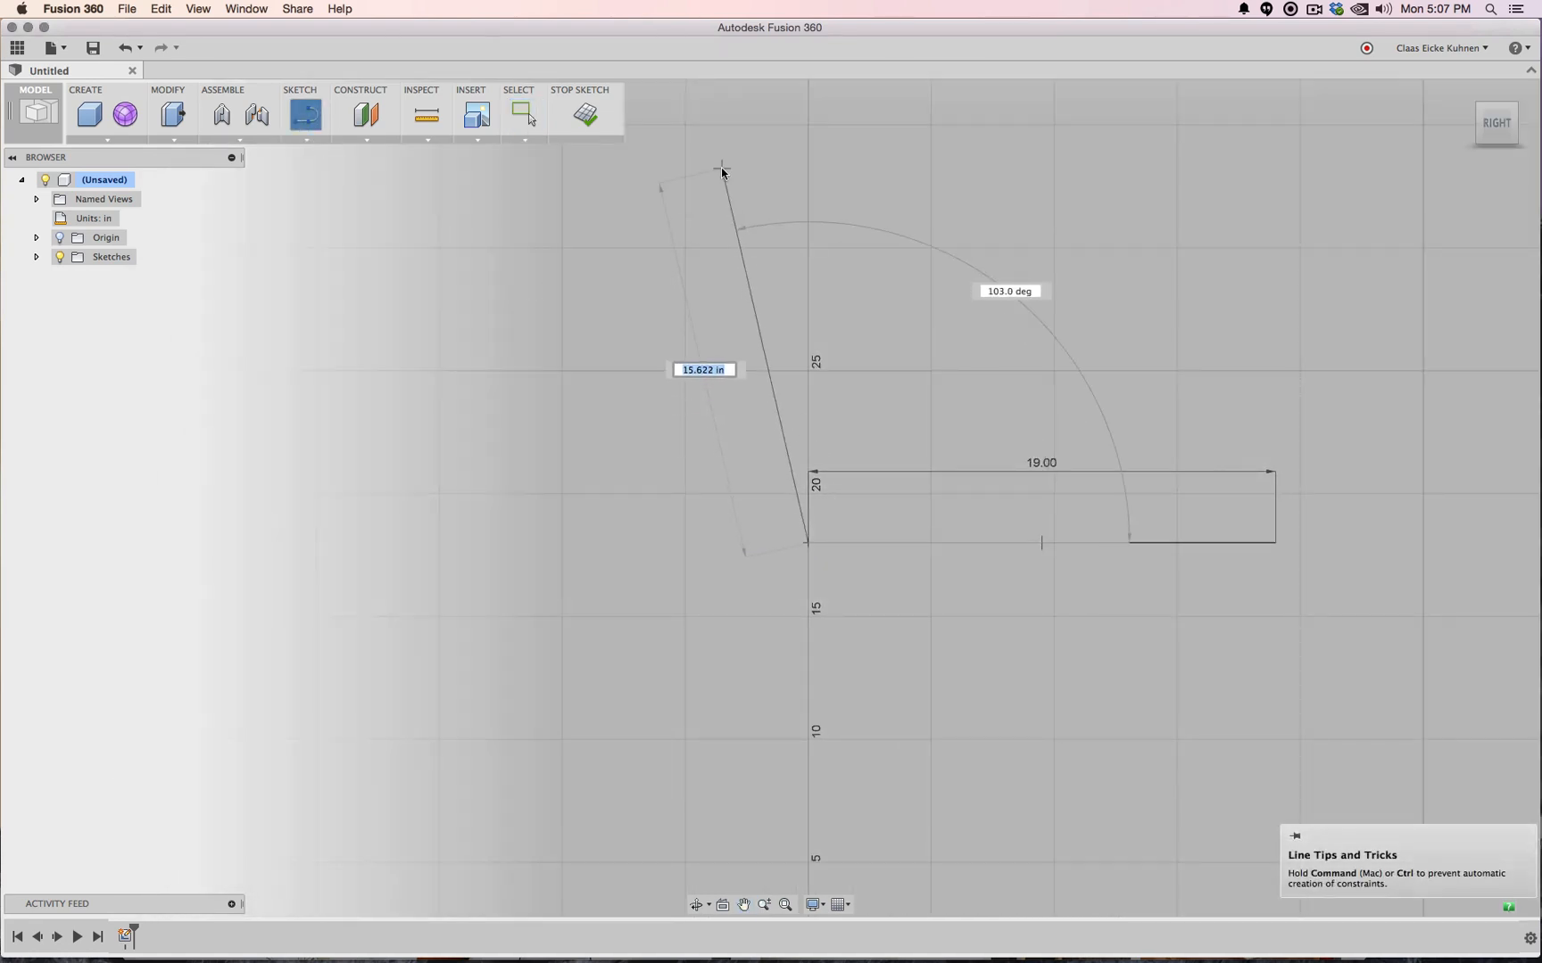
{"action": "type", "text": "19"}
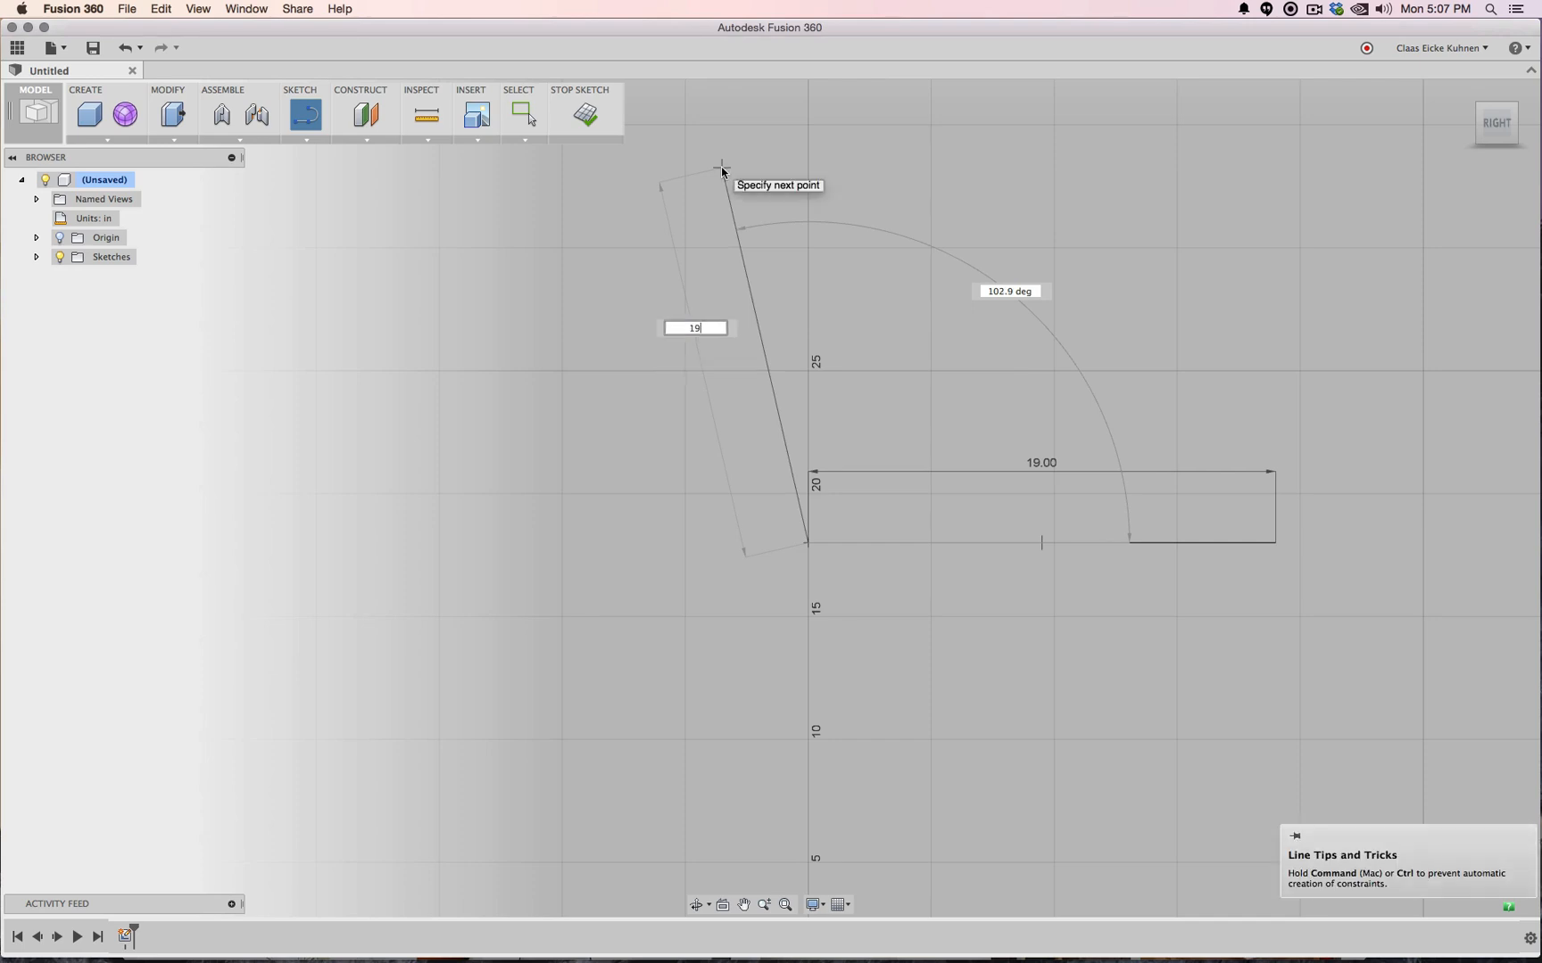
{"action": "key", "text": "Tab"}
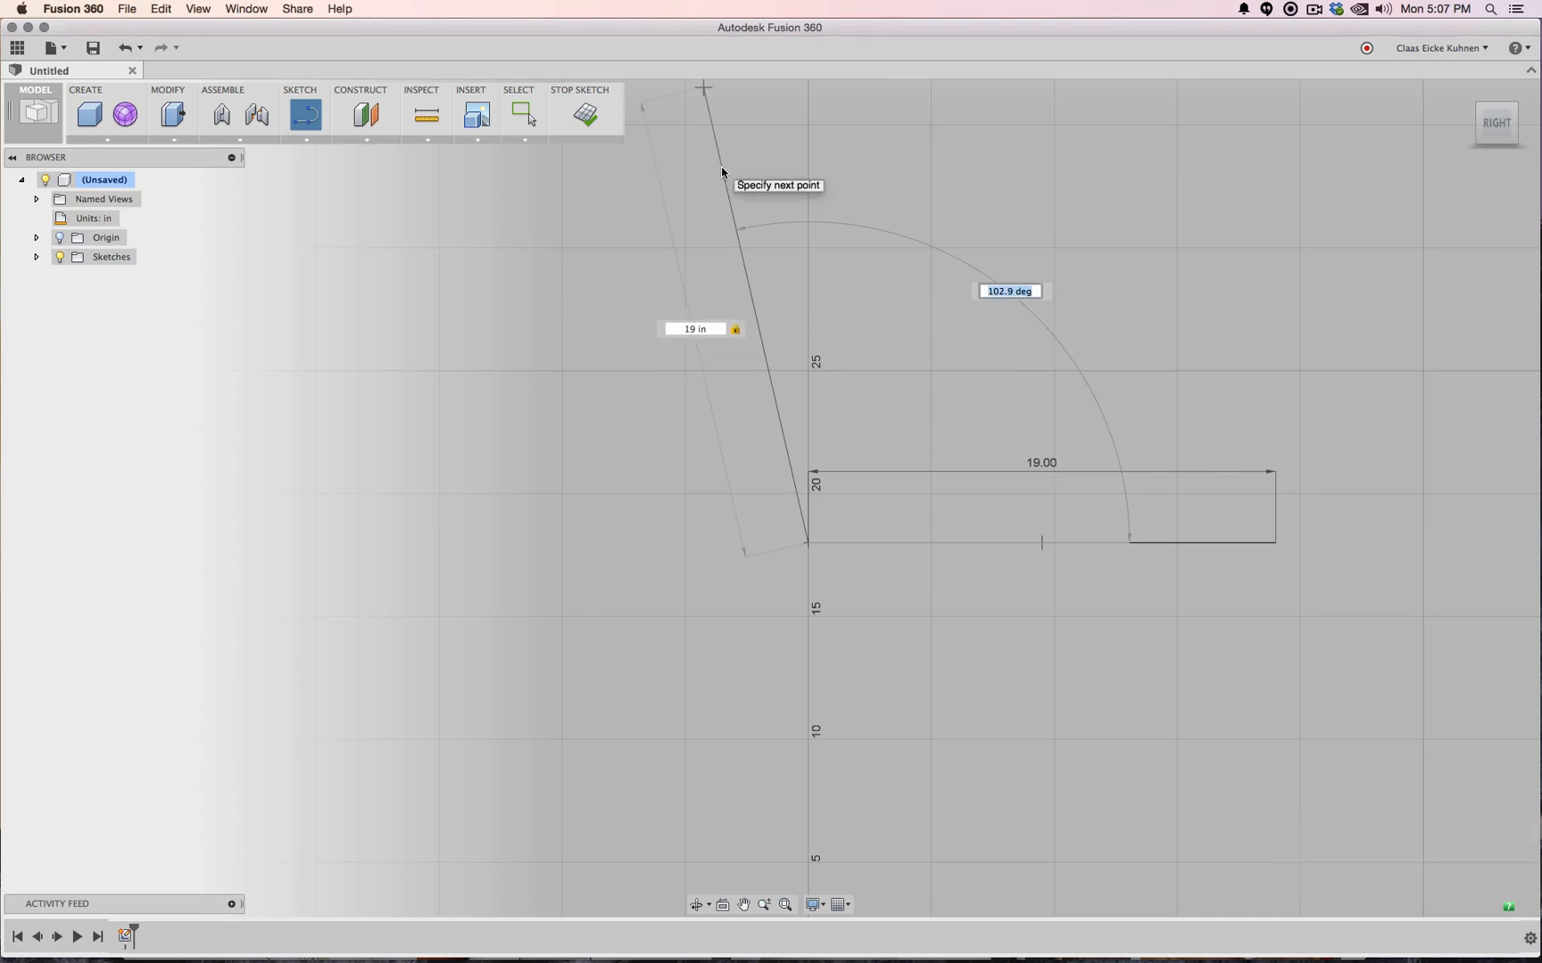
{"action": "type", "text": "100"}
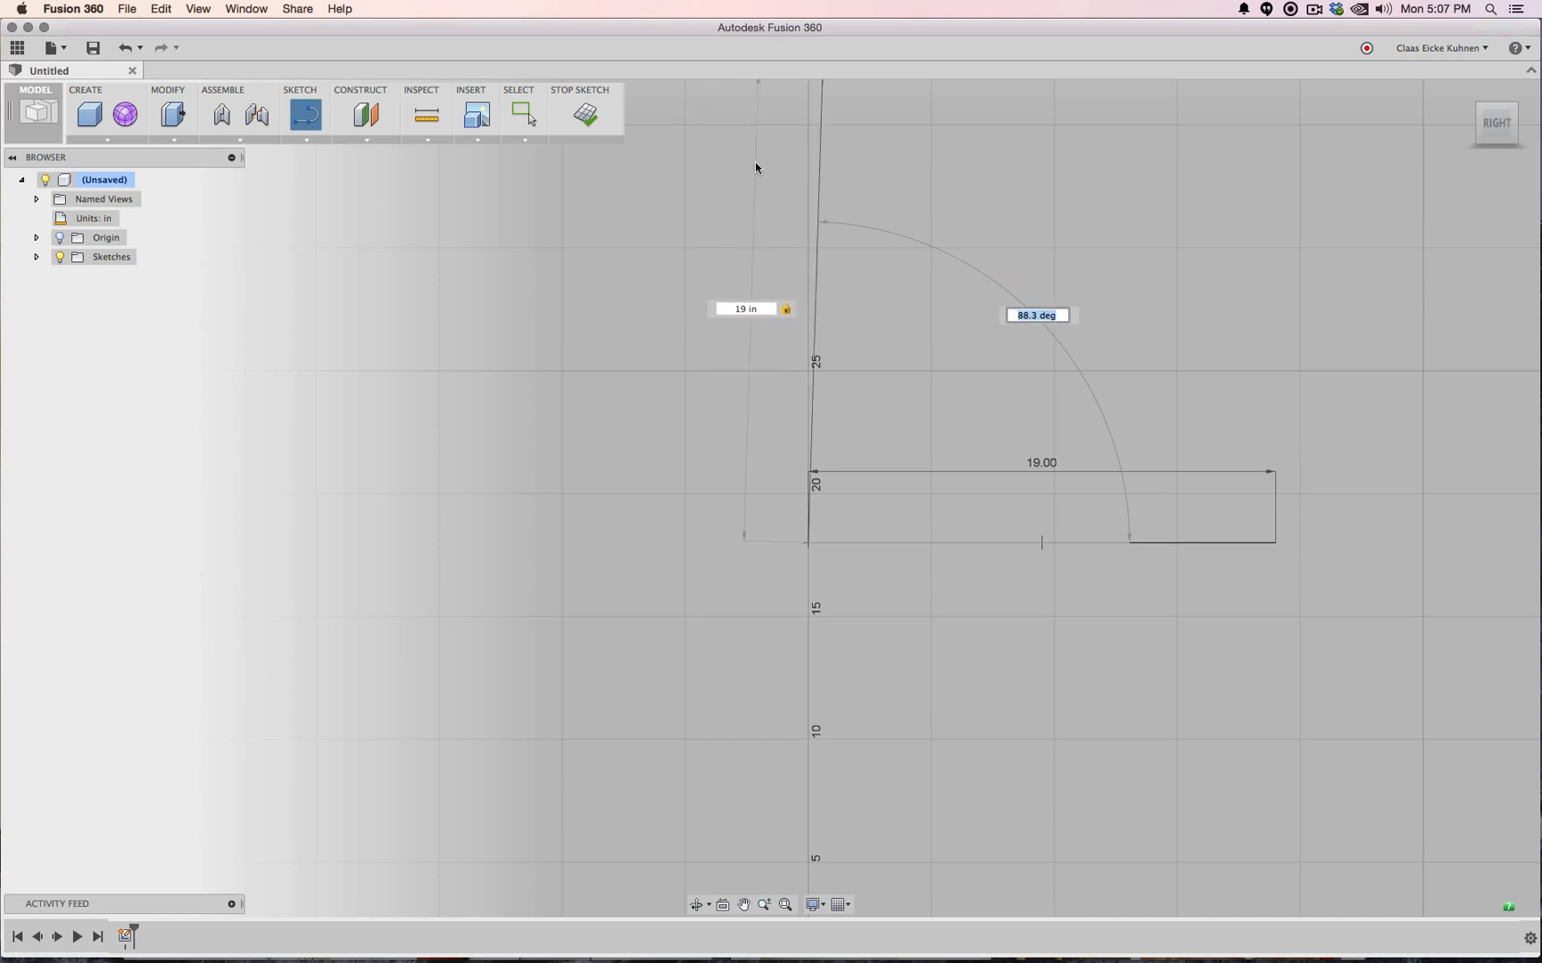
{"action": "middle_click_drag", "start_coordinate": [771, 182], "coordinate": [746, 329]}
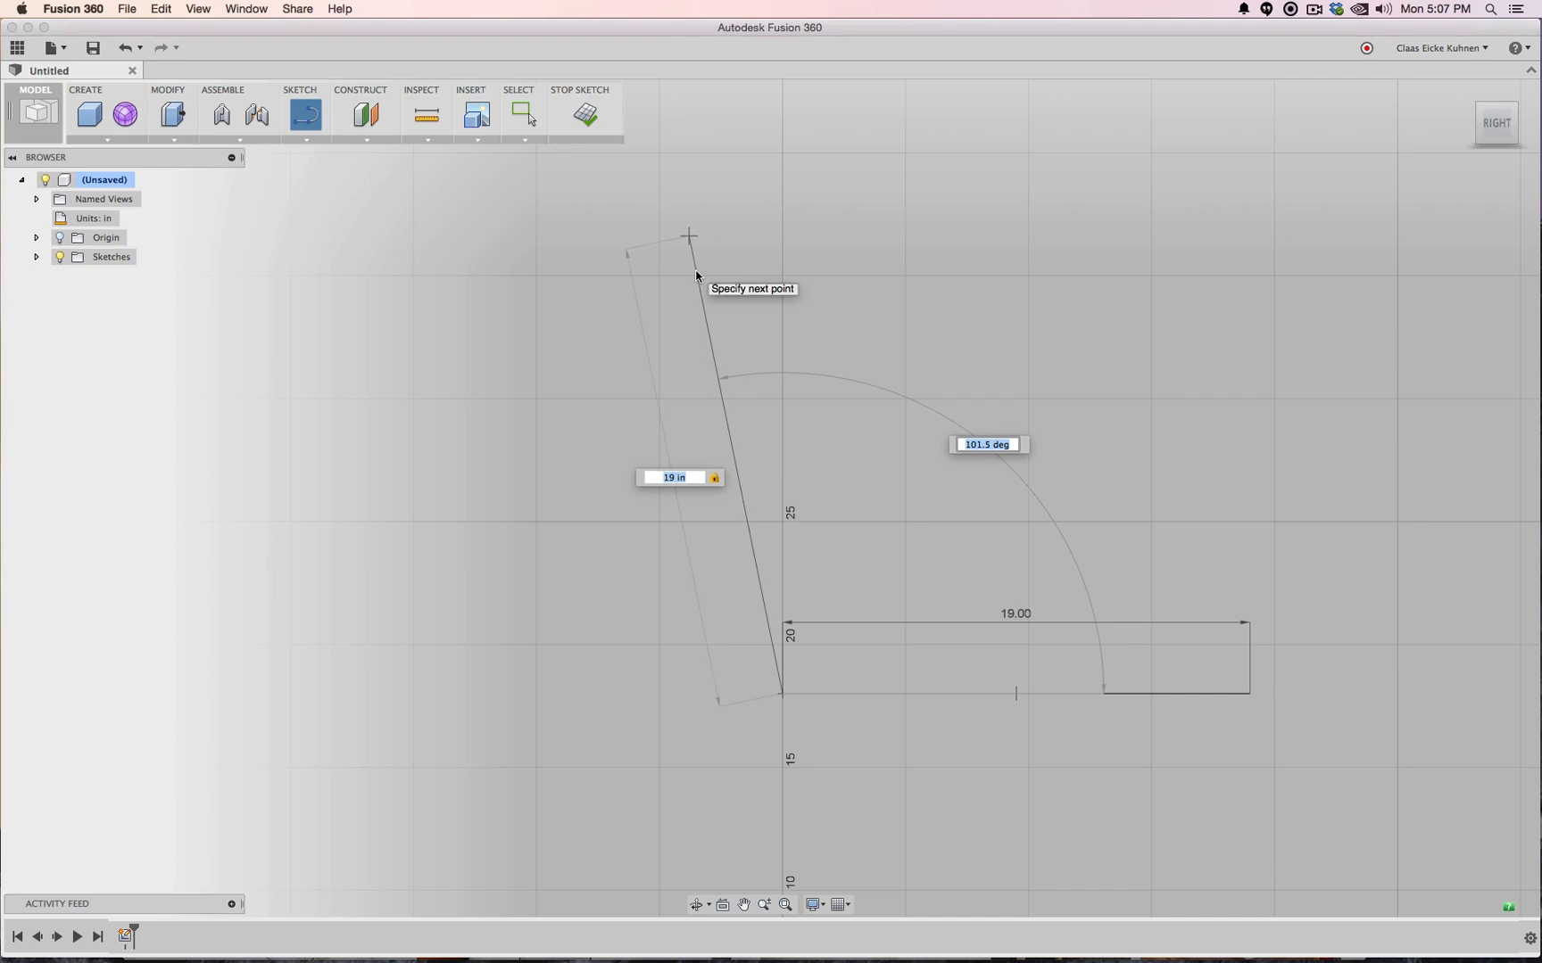
{"action": "type", "text": "101"}
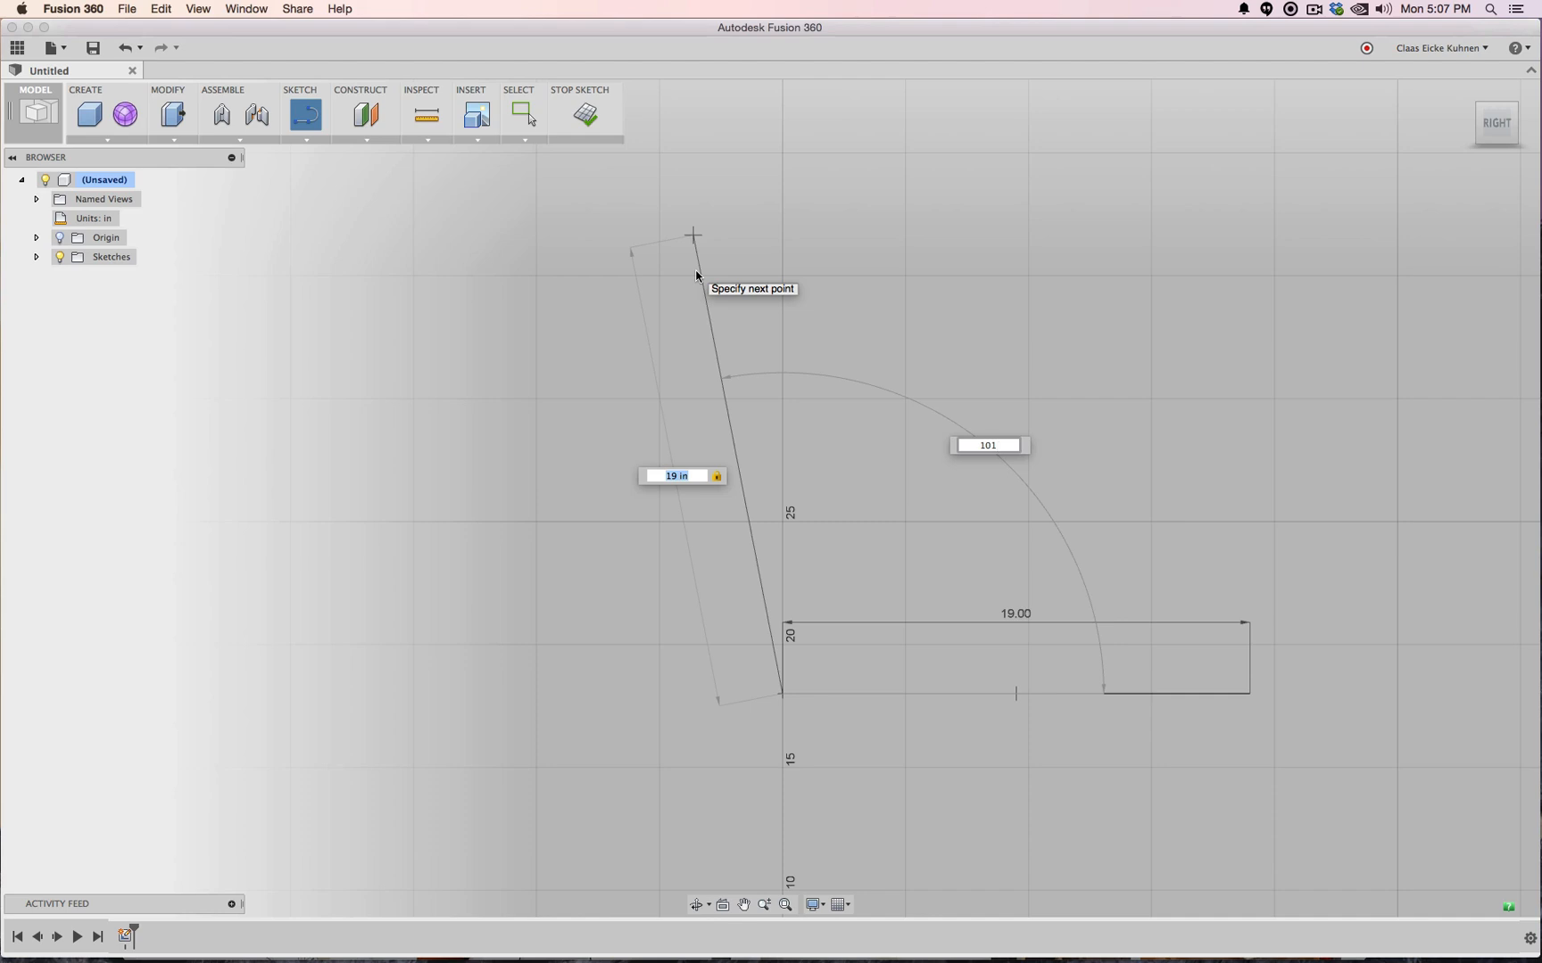
{"action": "key", "text": "Tab"}
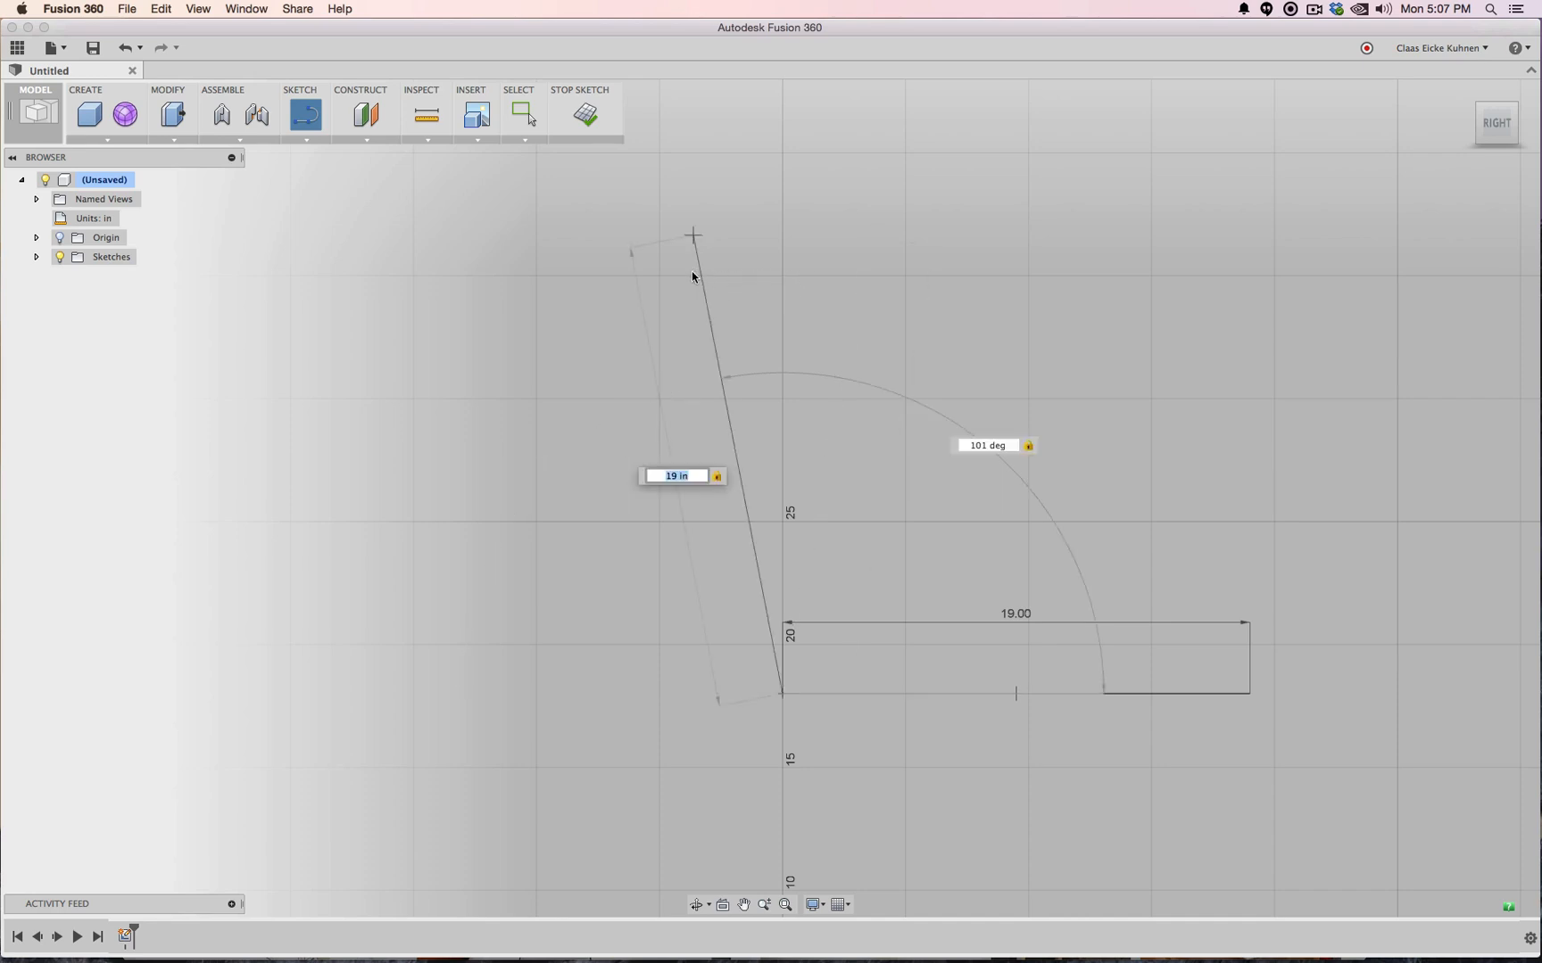
{"action": "key", "text": "Return"}
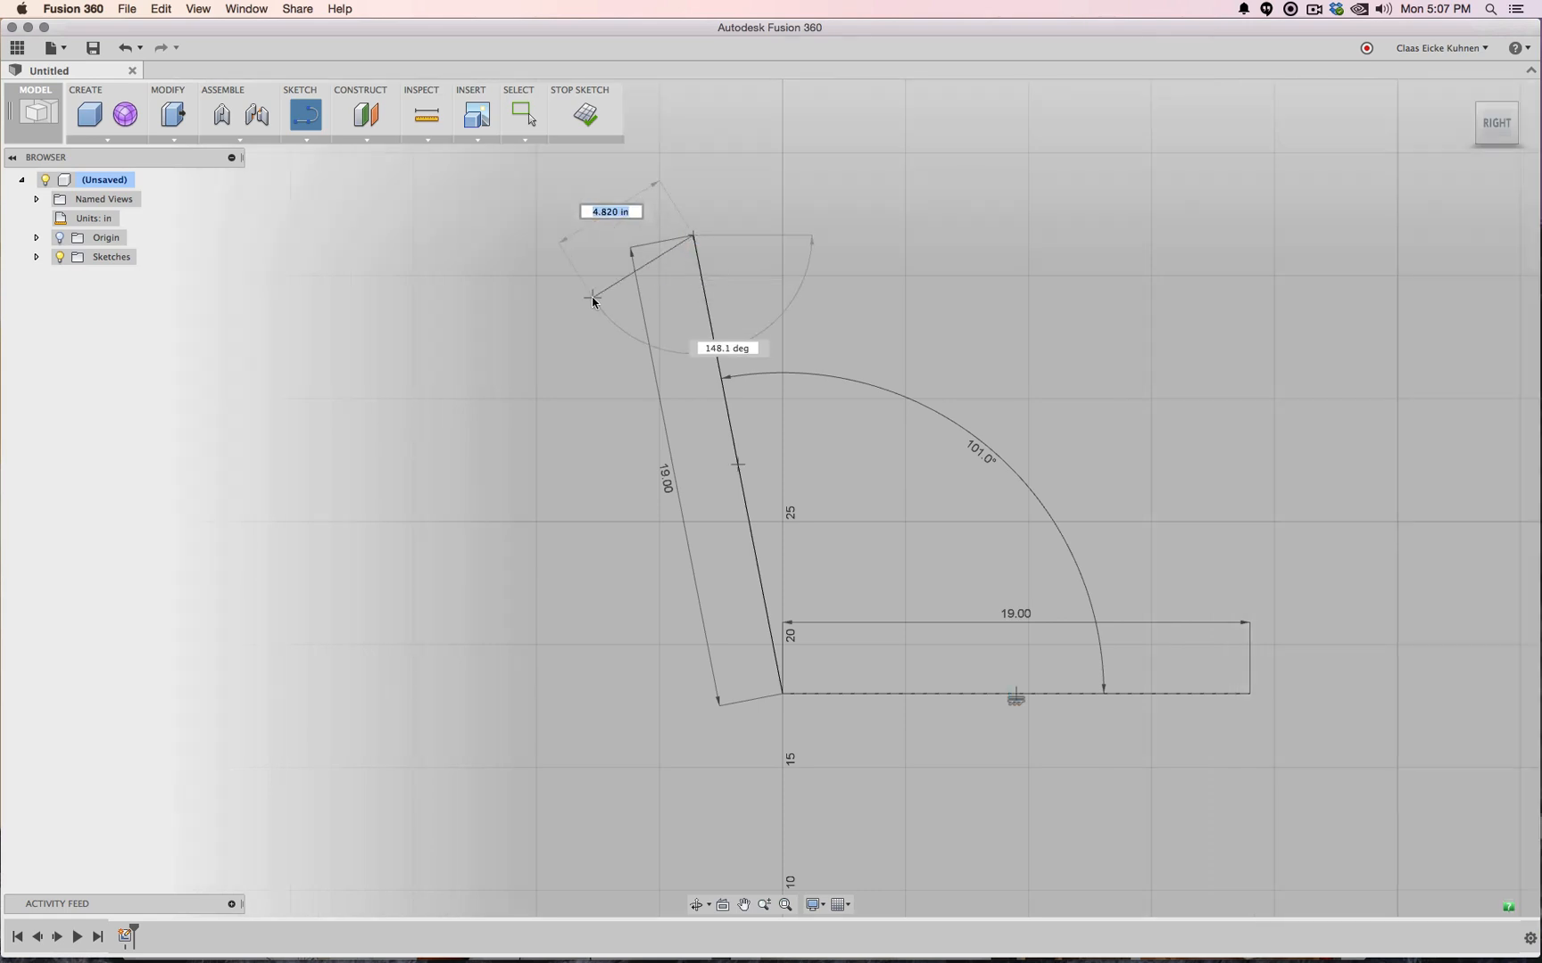
{"action": "key", "text": "Escape"}
{"action": "key", "text": "Escape"}
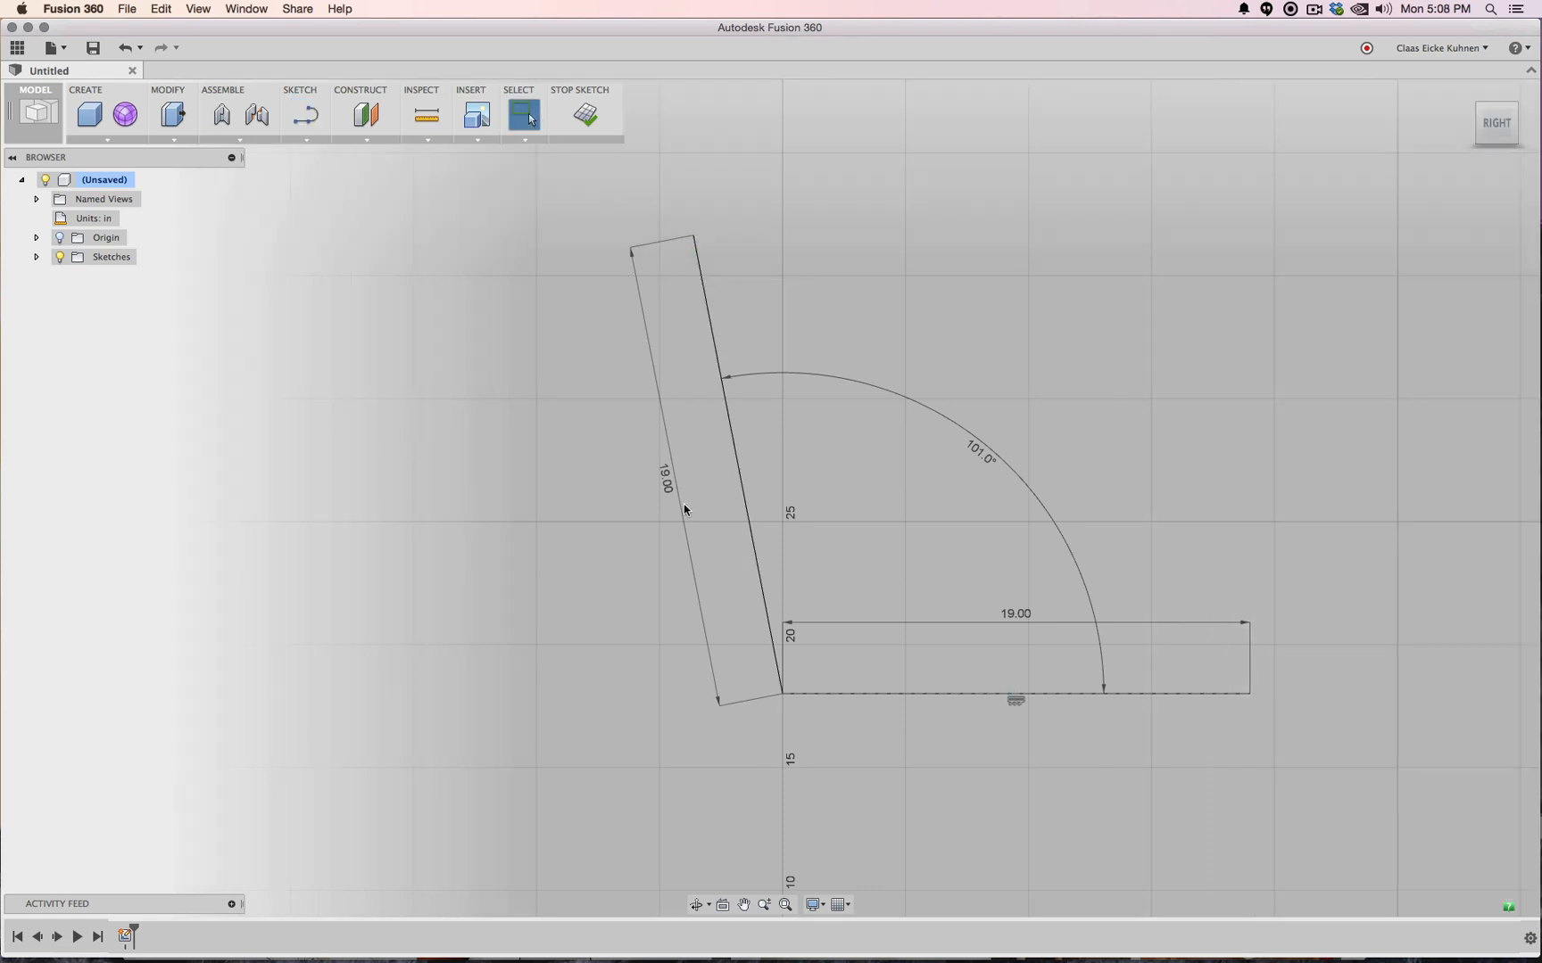
Move the 19.00 dimension to the inclined line's right side and place the 101.0° angle dimension
{"action": "left_click_drag", "start_coordinate": [682, 489], "coordinate": [844, 465]}
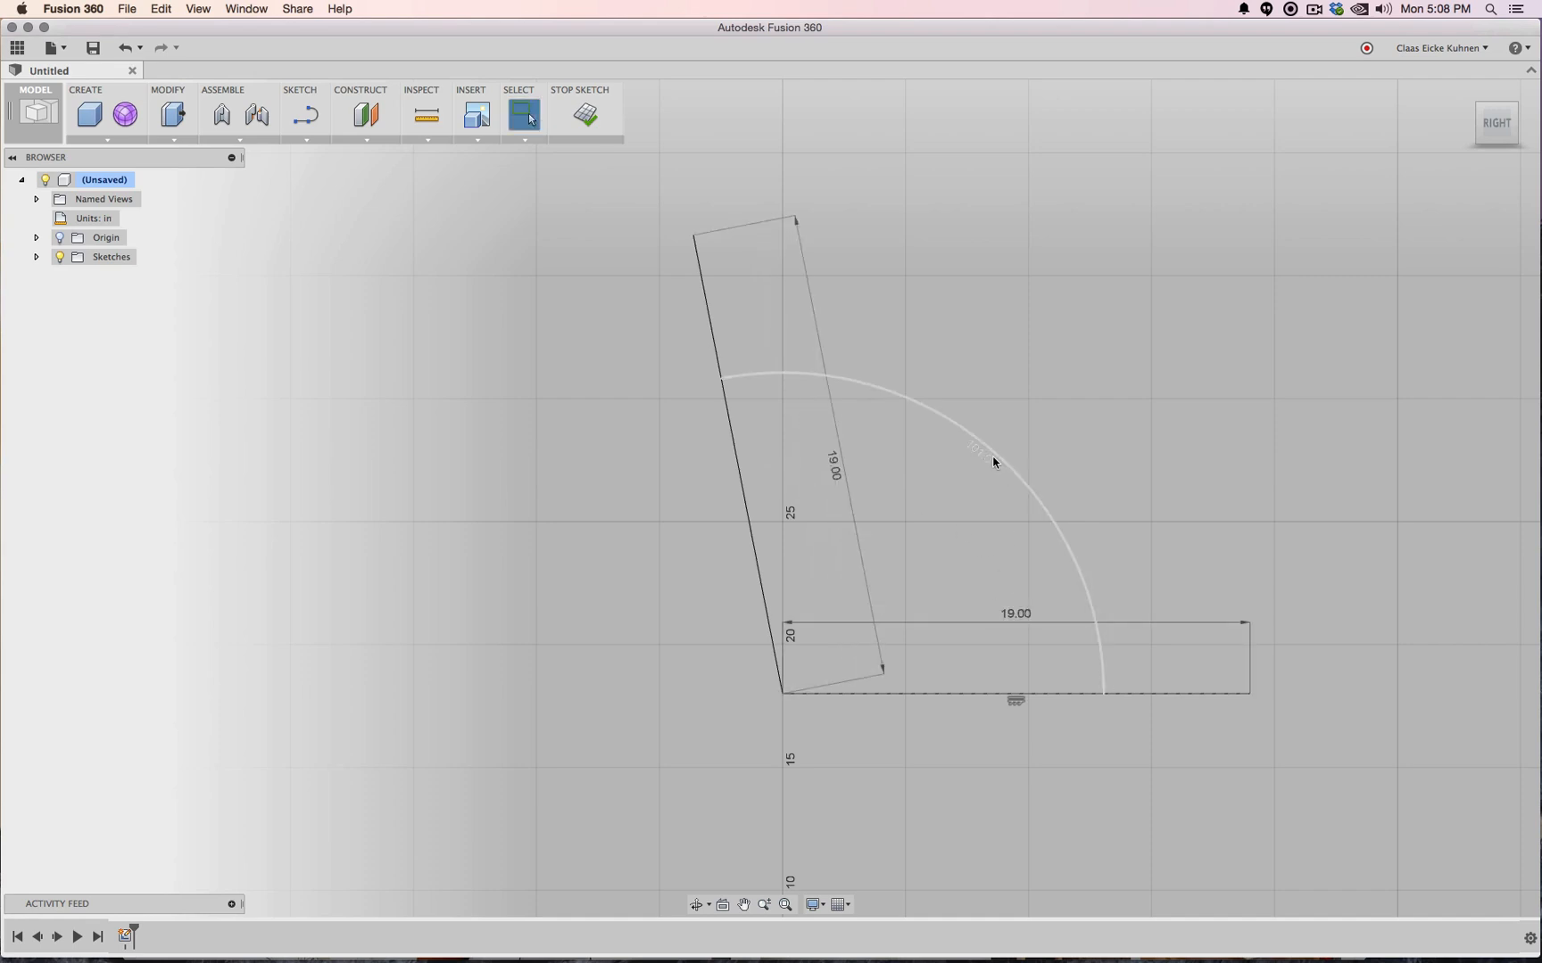
{"action": "left_click", "coordinate": [1043, 424]}
{"action": "scroll", "coordinate": [1044, 426], "scroll_direction": "up", "scroll_amount": 3}
{"action": "scroll", "coordinate": [1044, 426], "scroll_direction": "down", "scroll_amount": 5}
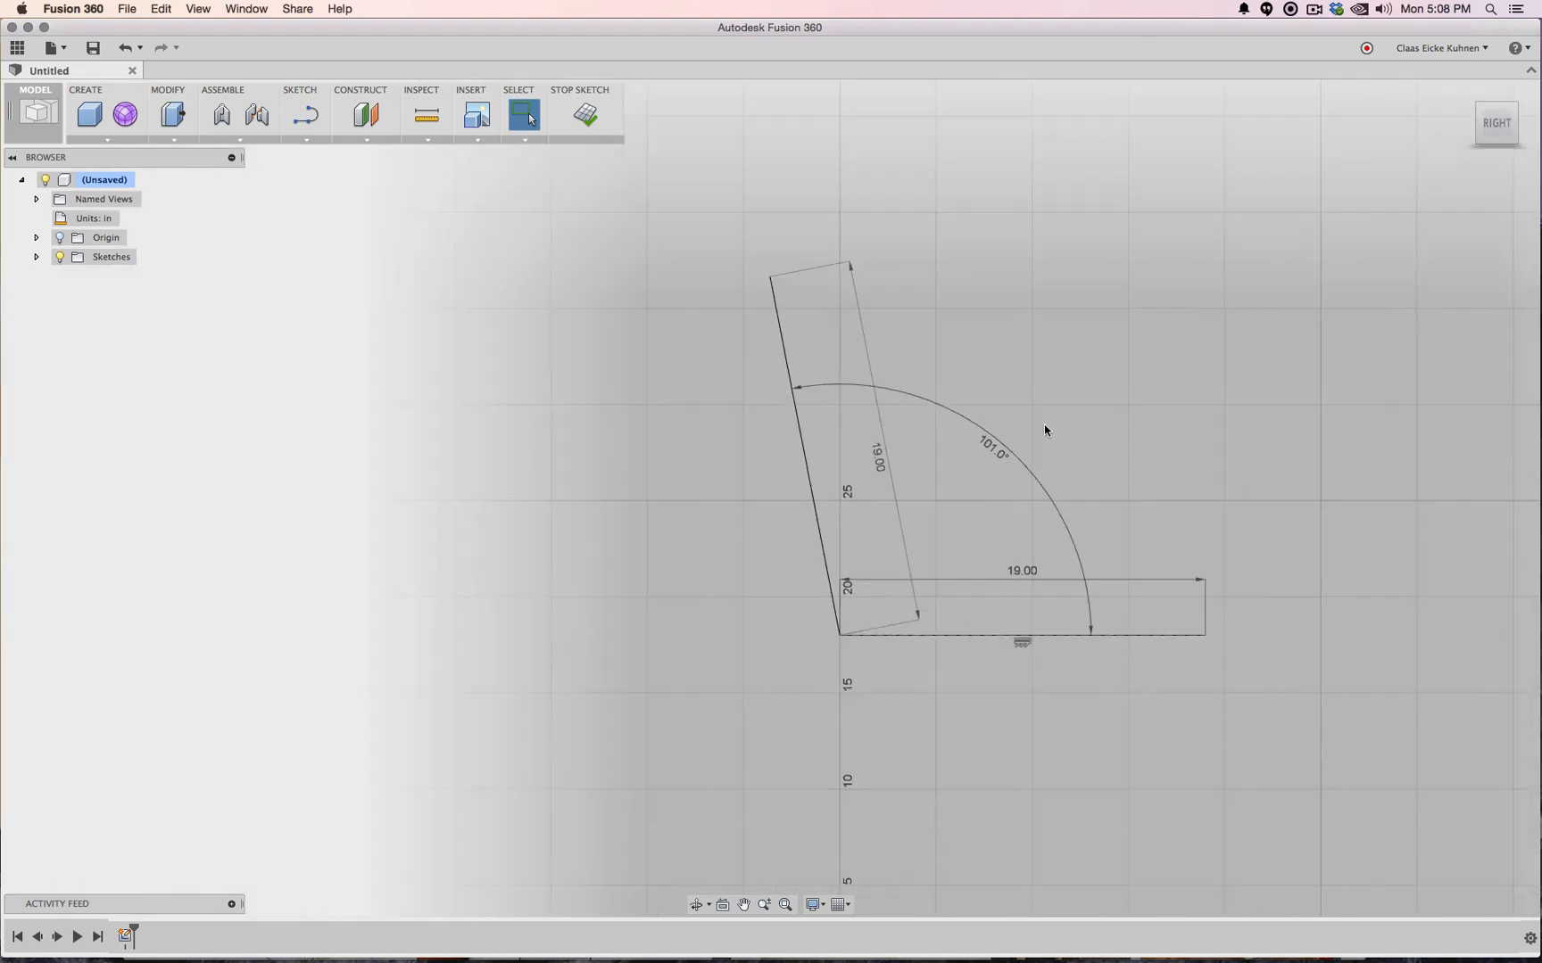
{"action": "scroll", "coordinate": [1044, 426], "scroll_direction": "down", "scroll_amount": 2}
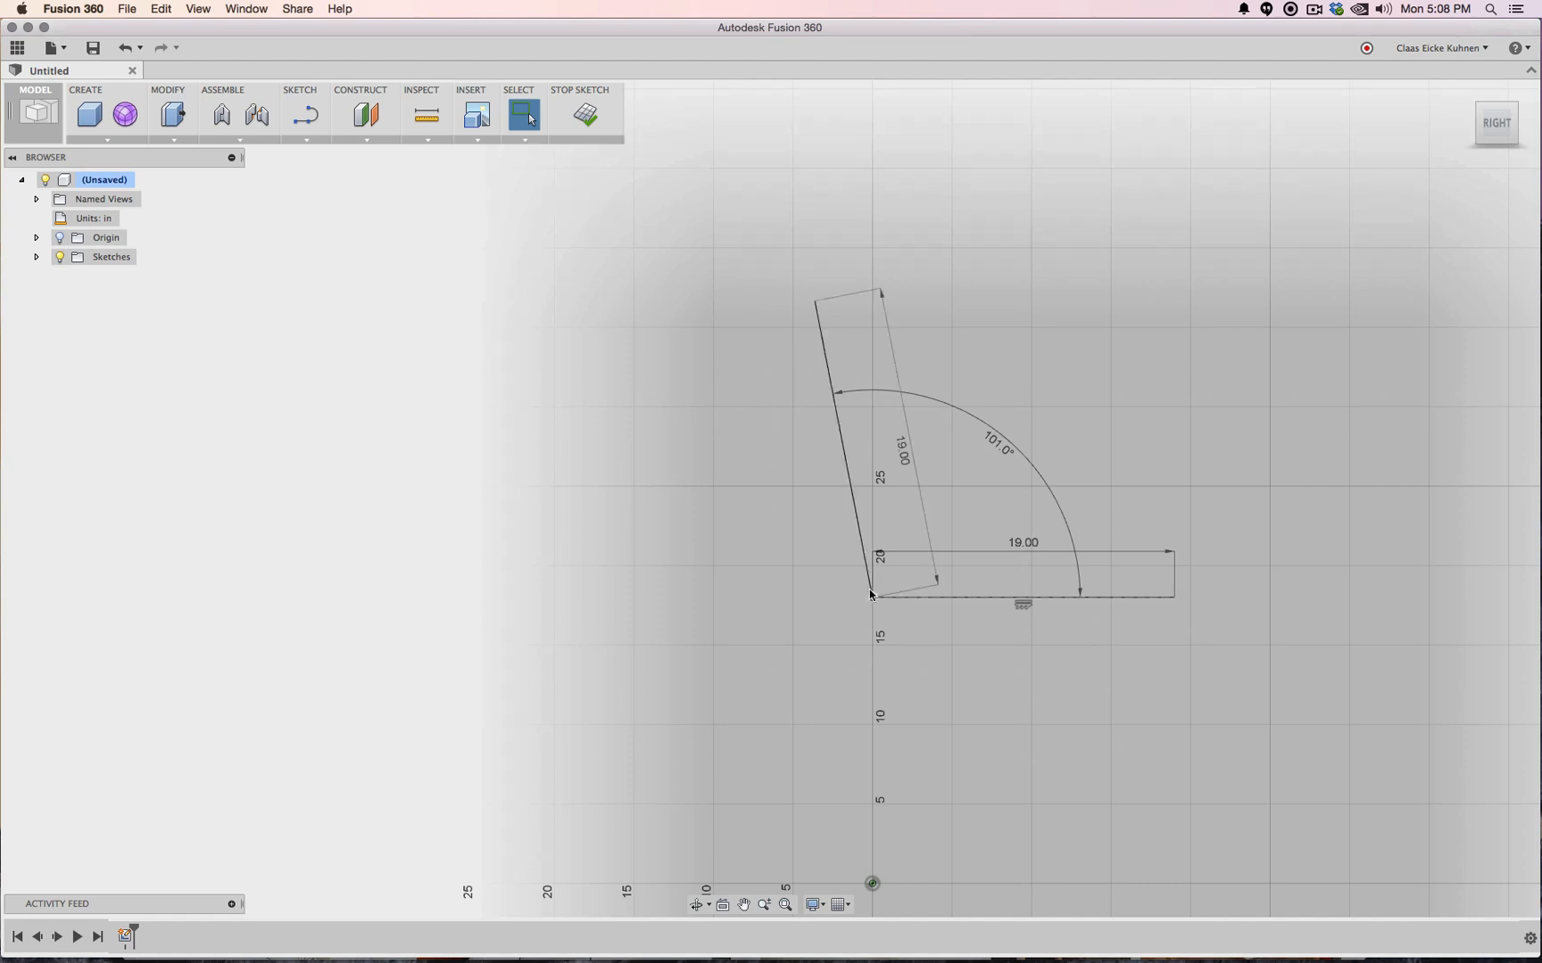
{"action": "scroll", "coordinate": [829, 603], "scroll_direction": "up", "scroll_amount": 5}
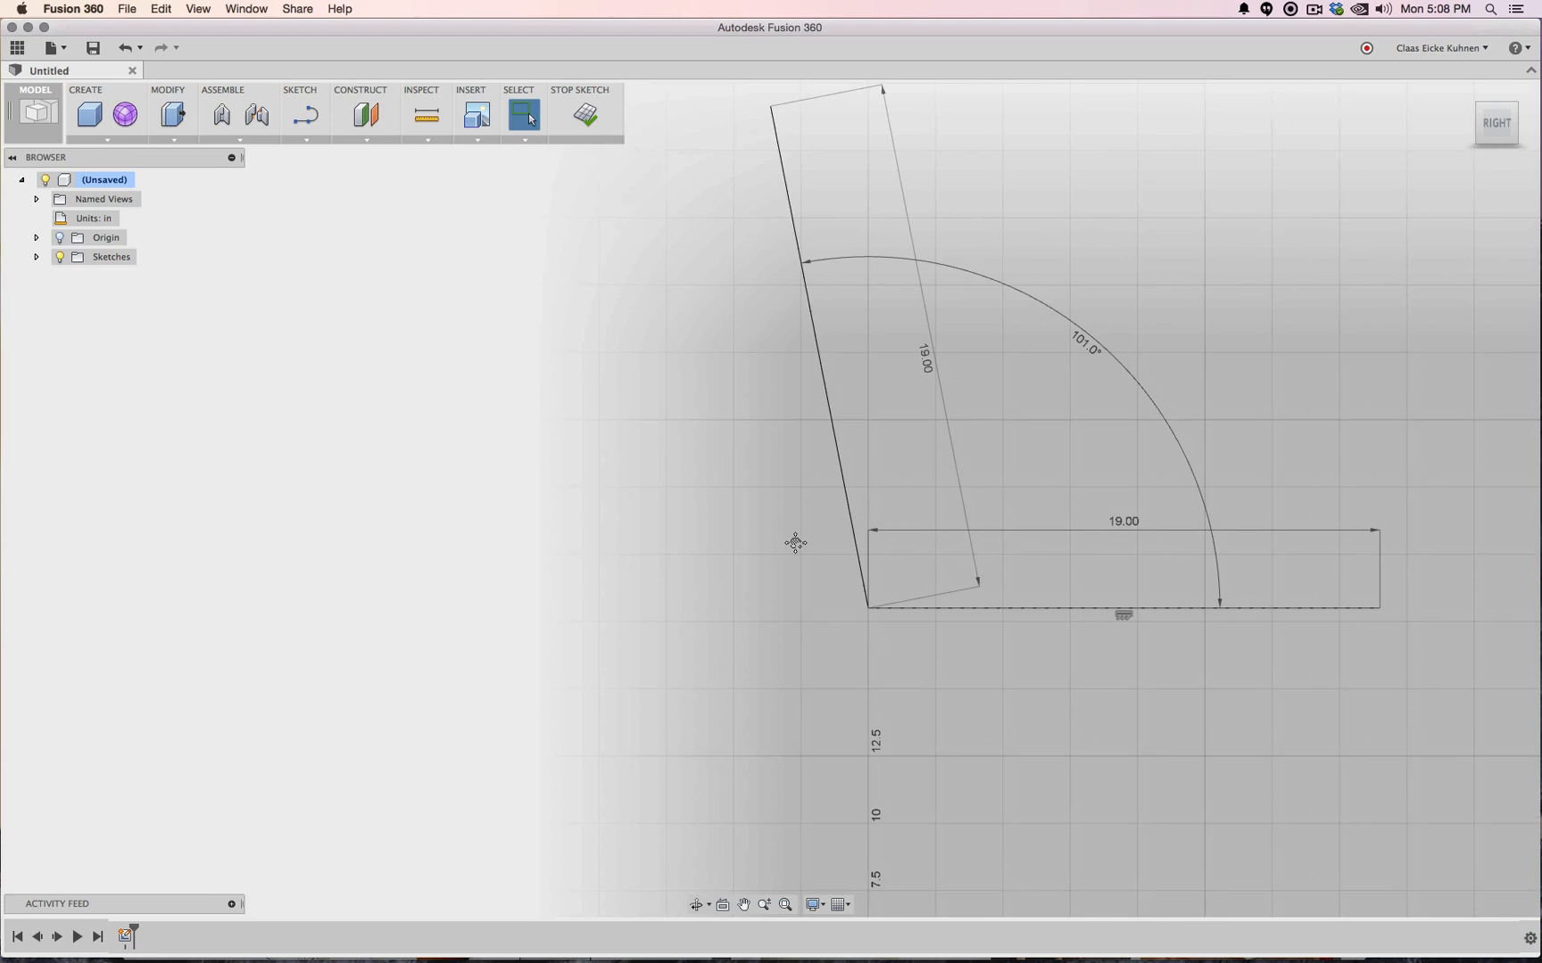
{"action": "middle_click_drag", "start_coordinate": [795, 543], "coordinate": [689, 591]}
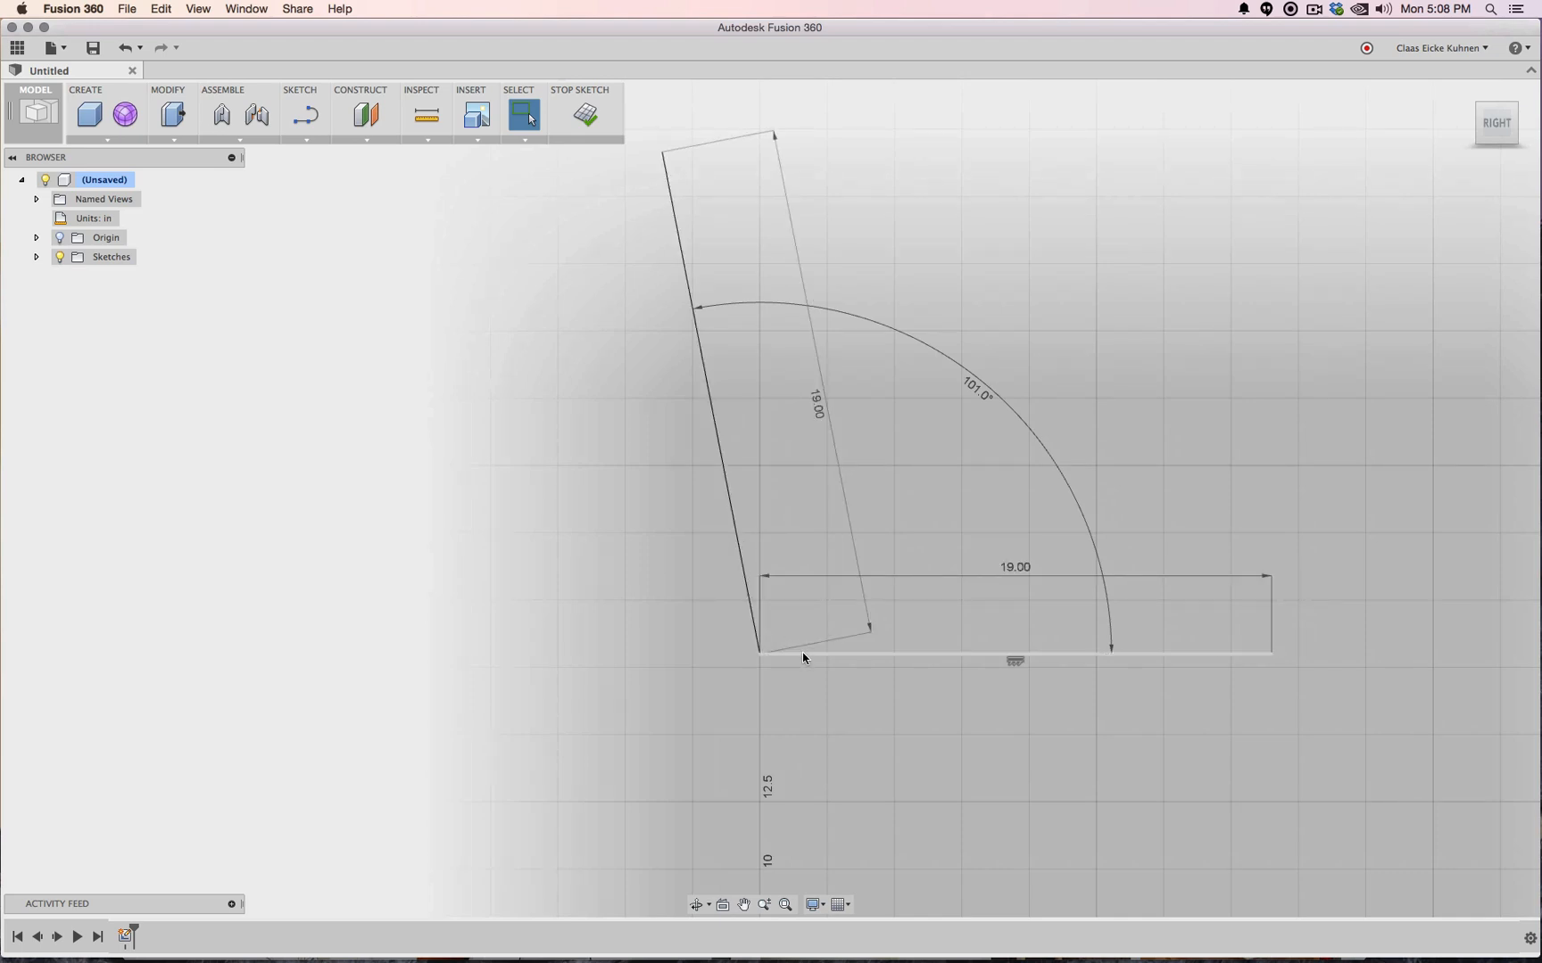
Finish the sketch and rename Sketch1 to 'Reference'
{"action": "scroll", "coordinate": [536, 535], "scroll_direction": "down", "scroll_amount": 5}
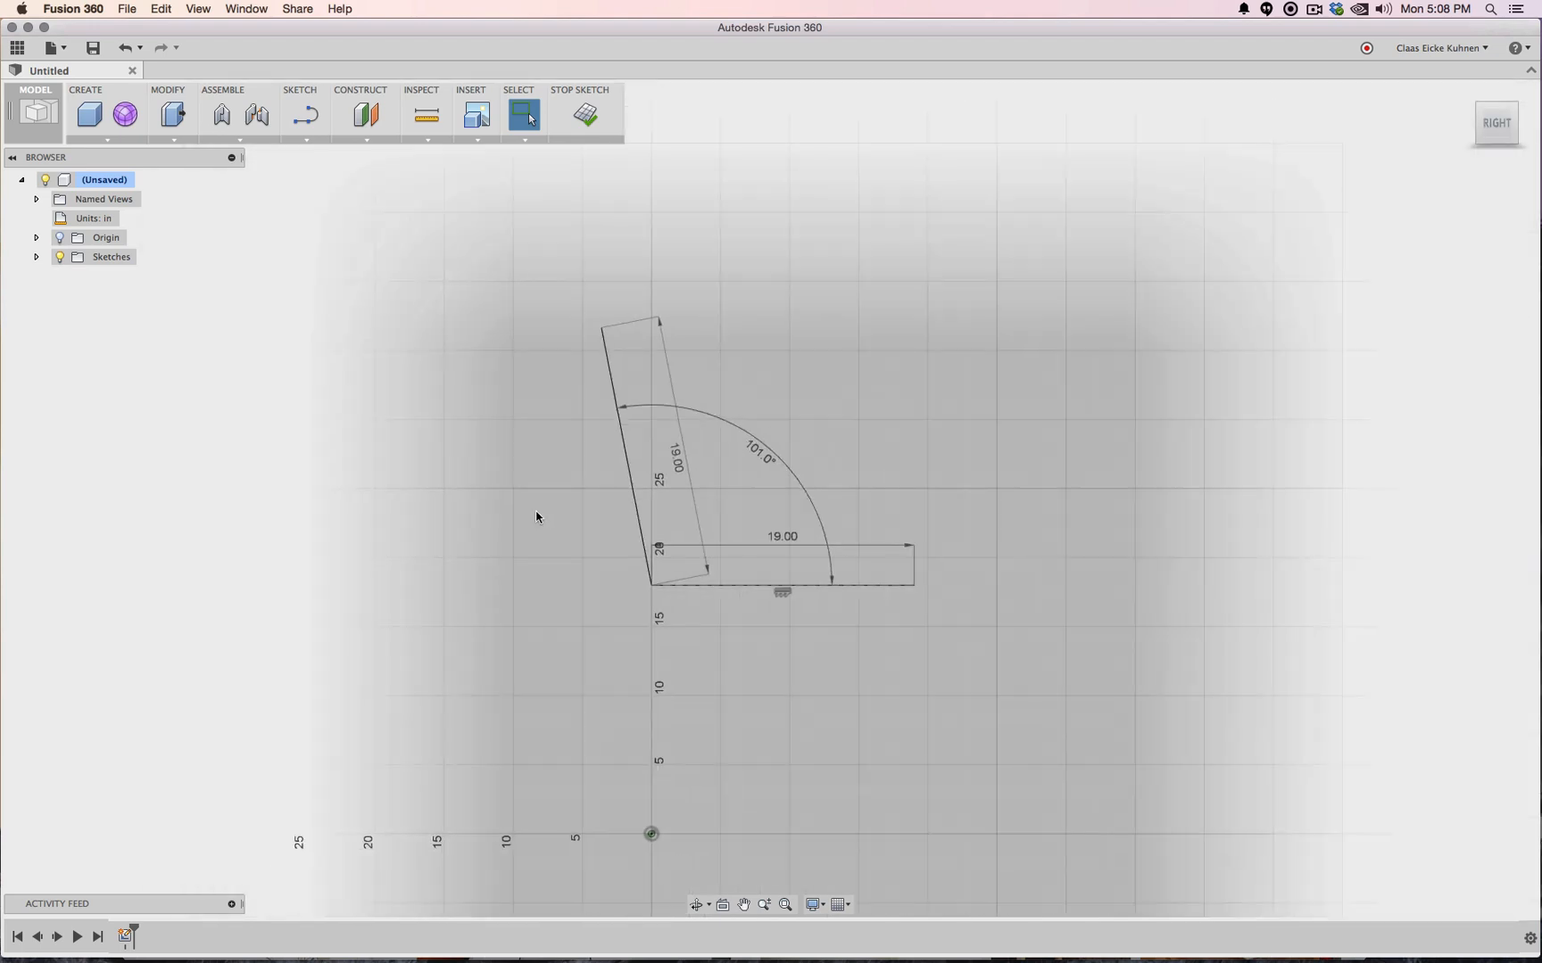
{"action": "scroll", "coordinate": [564, 424], "scroll_direction": "up", "scroll_amount": 3}
{"action": "left_click", "coordinate": [593, 113]}
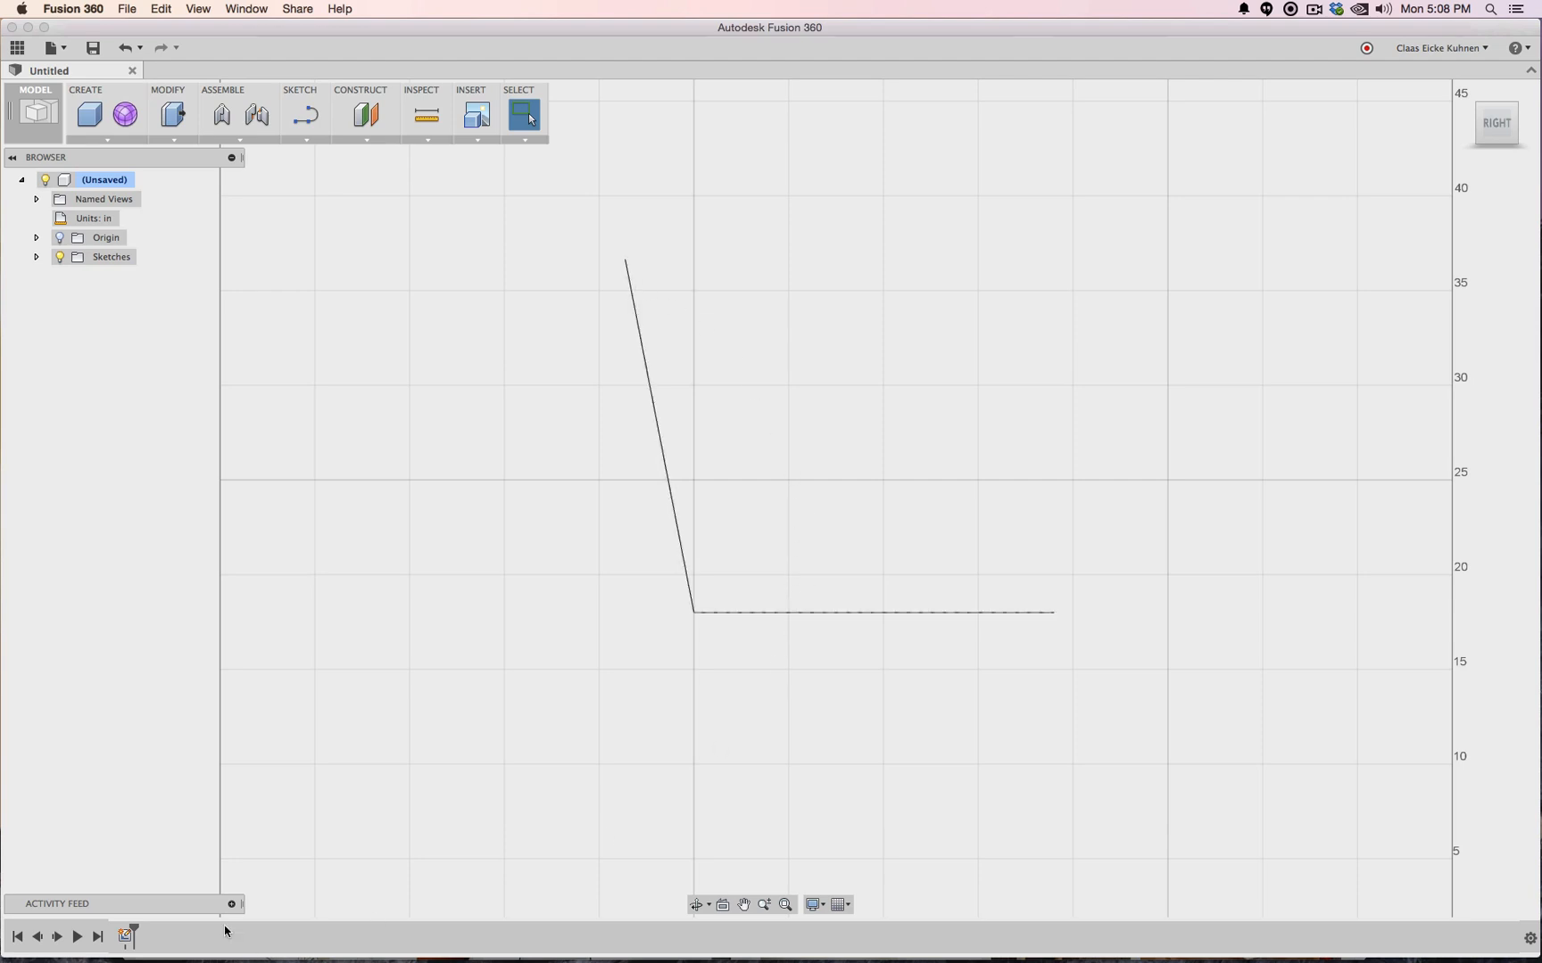
{"action": "left_click", "coordinate": [36, 257]}
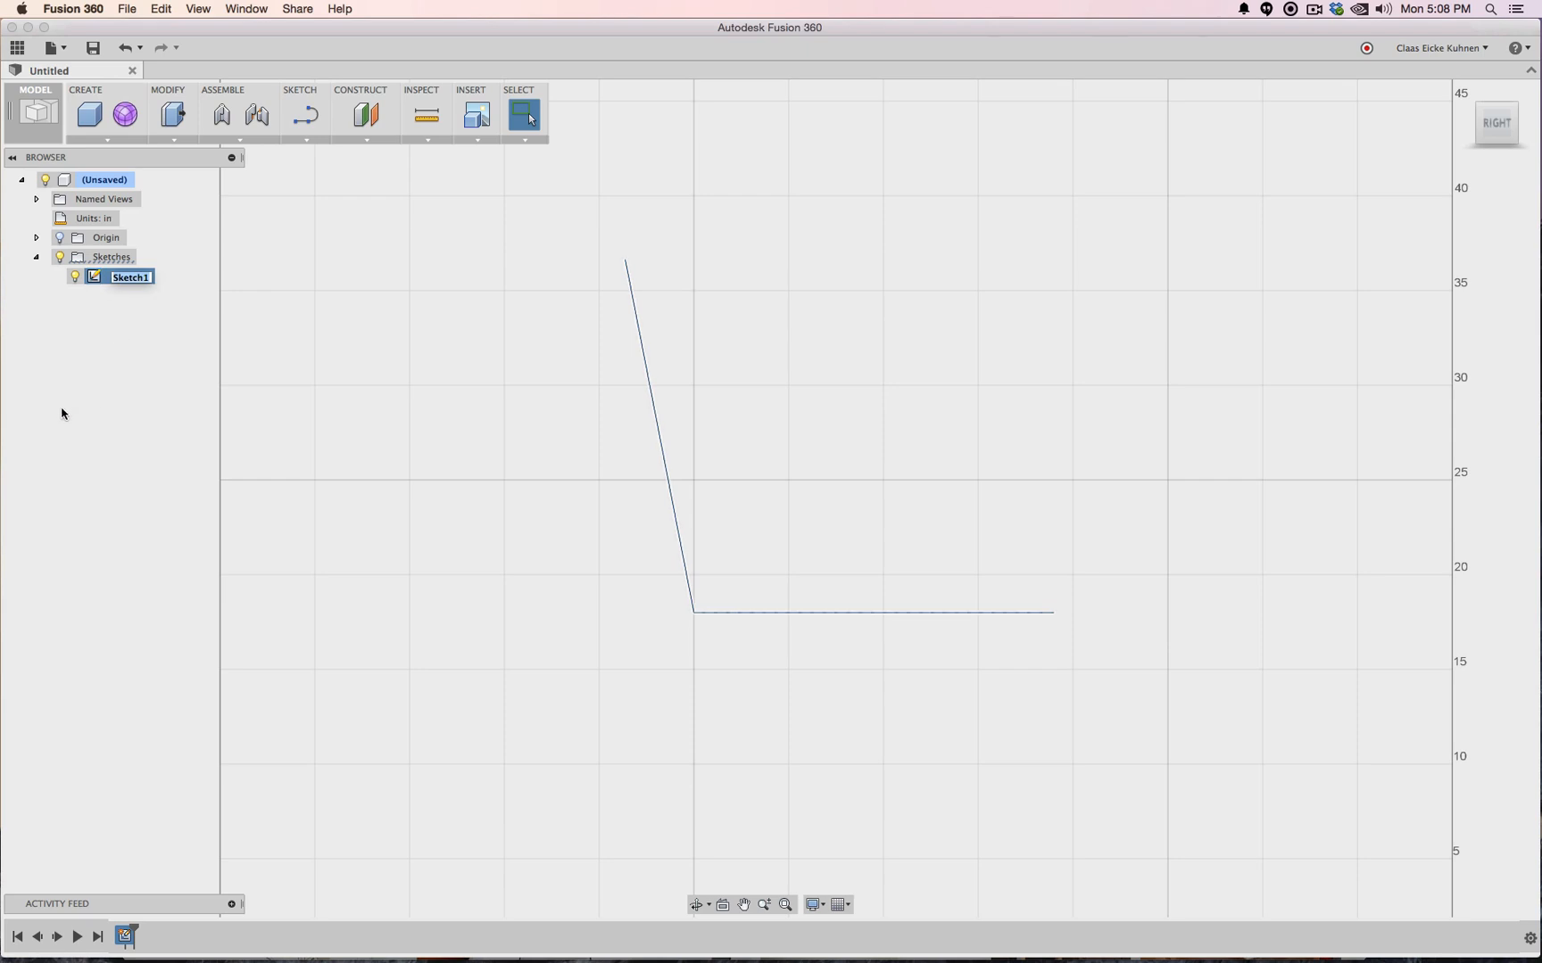
{"action": "type", "text": "Reference"}
{"action": "key", "text": "Return"}
Reopen the Reference sketch and offset the leaning line outward by 1 inch
{"action": "right_click", "coordinate": [128, 937]}
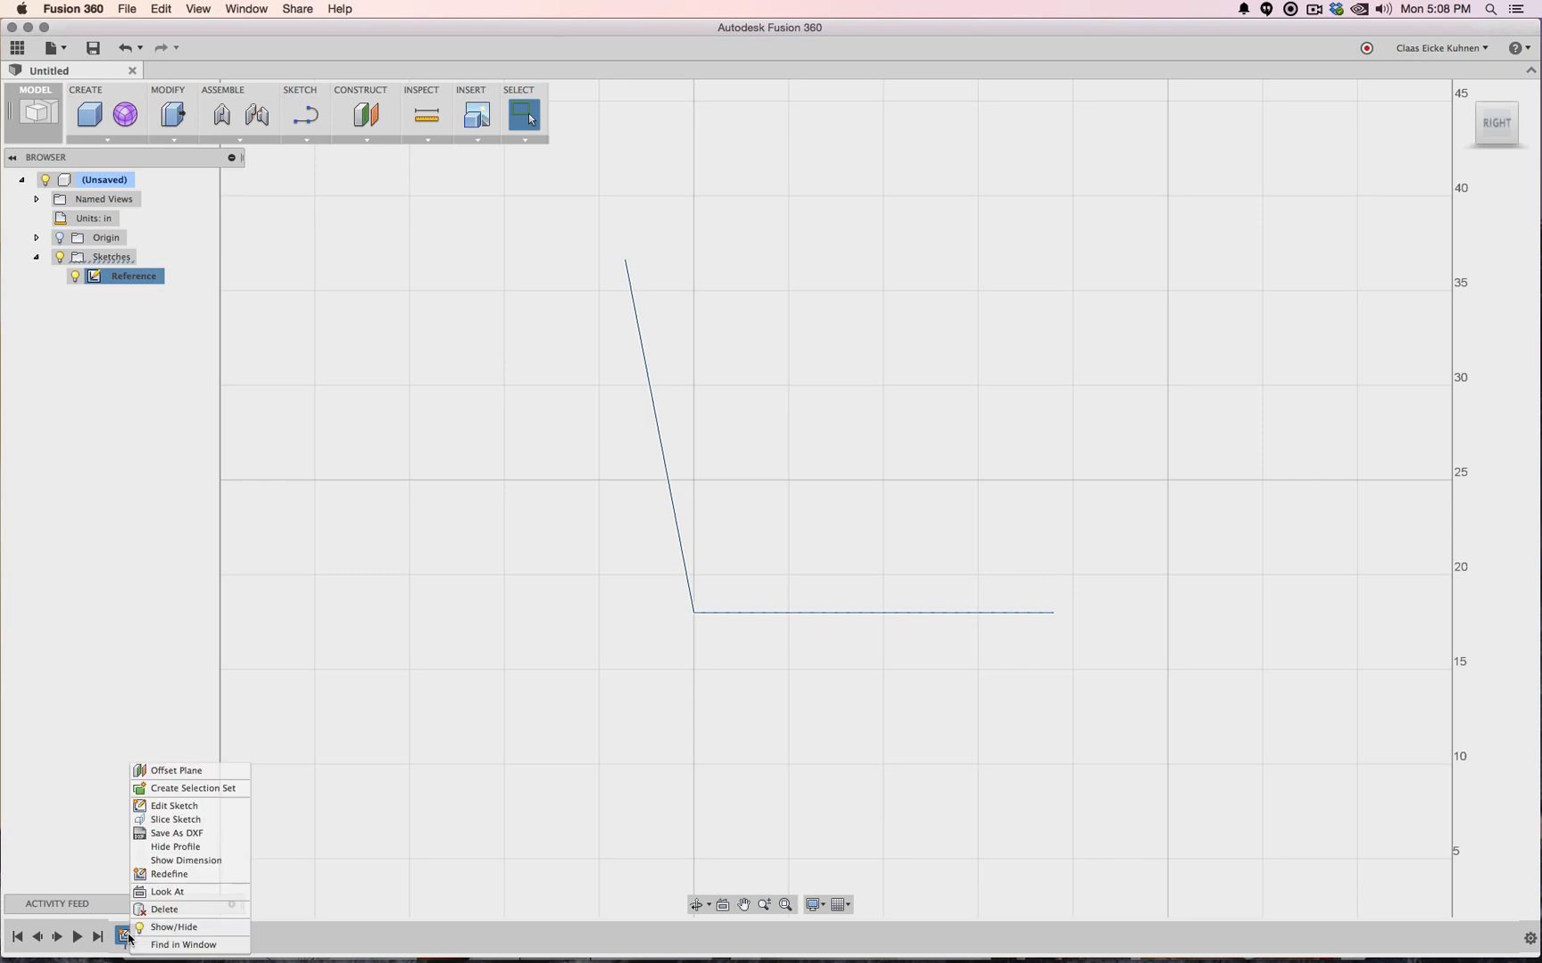
{"action": "left_click", "coordinate": [172, 810]}
{"action": "left_click", "coordinate": [308, 140]}
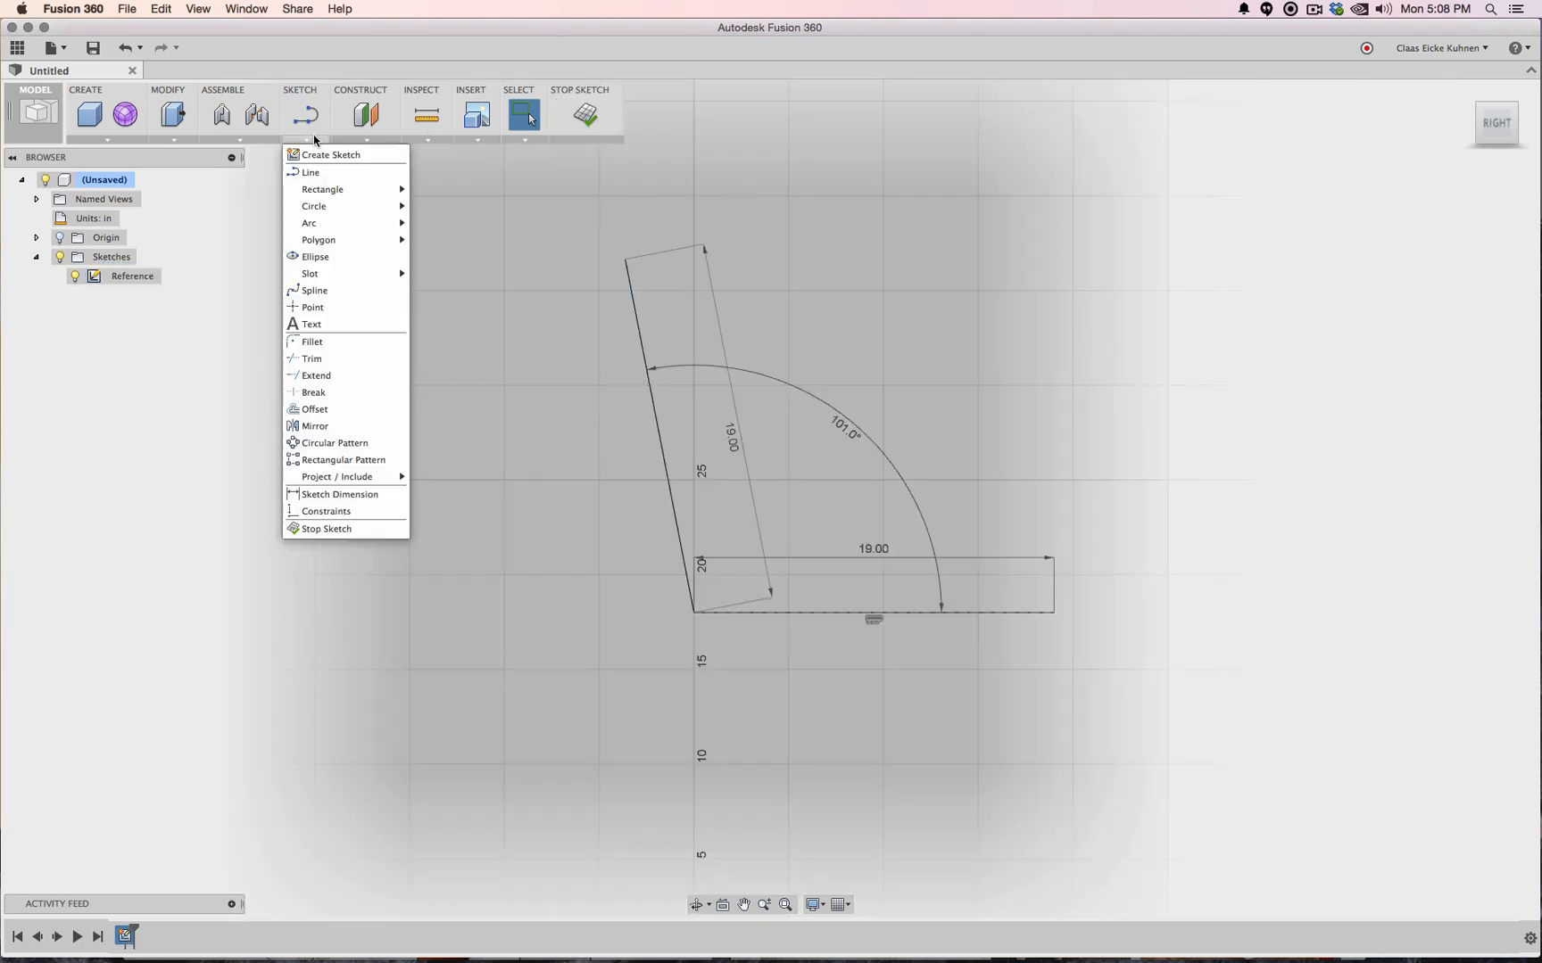
{"action": "left_click", "coordinate": [332, 409]}
{"action": "left_click", "coordinate": [639, 431]}
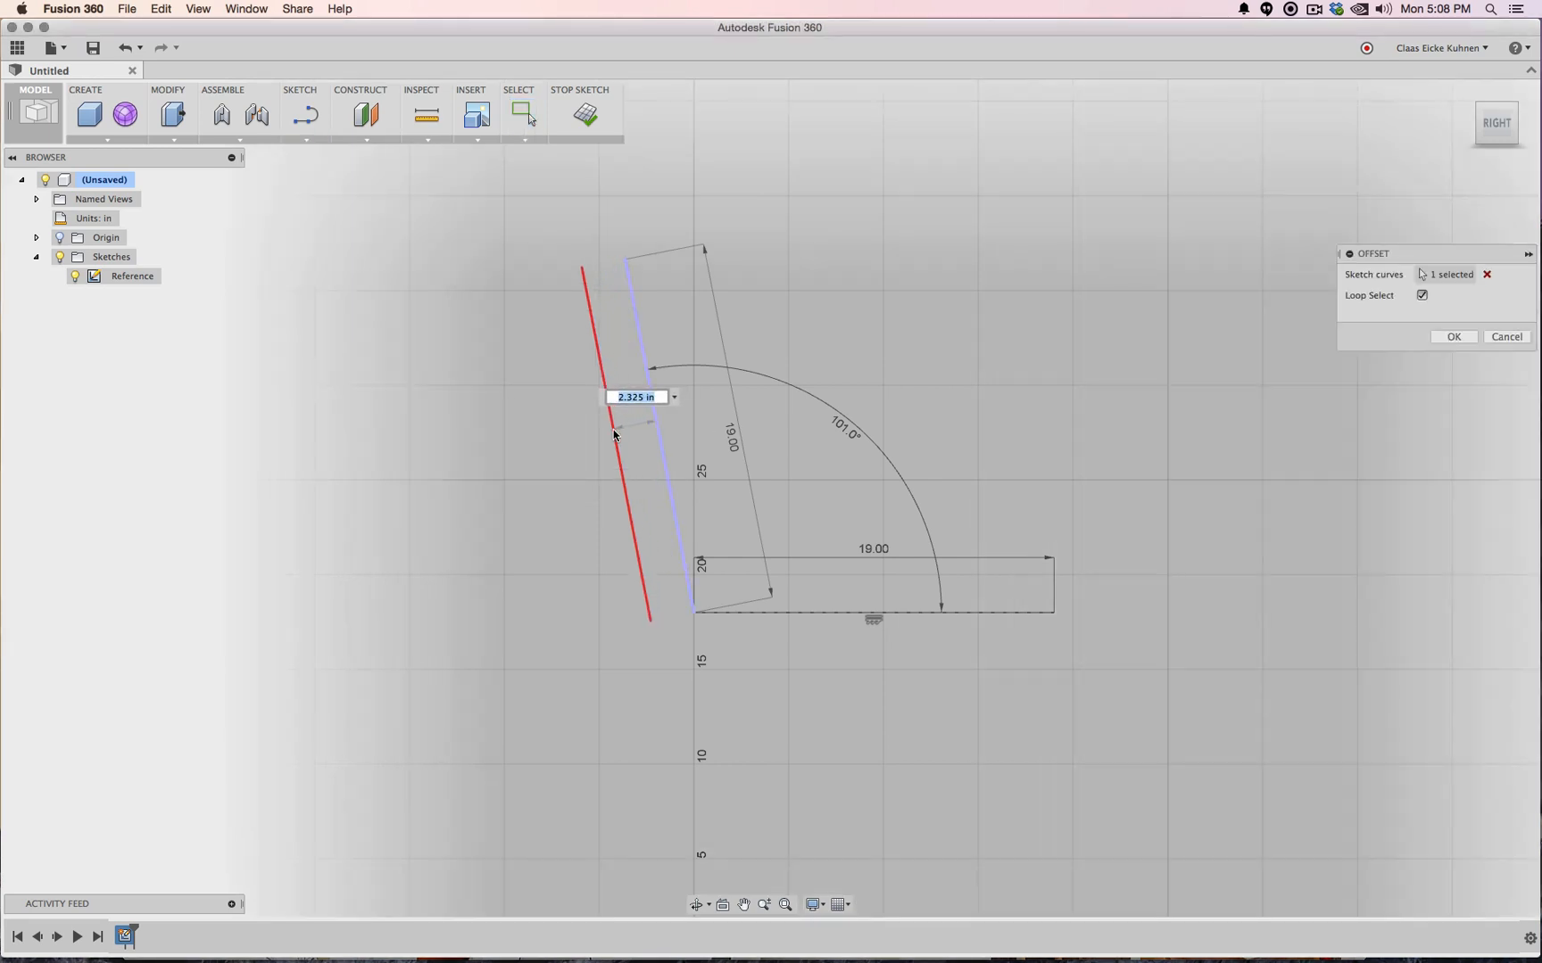
{"action": "type", "text": "1"}
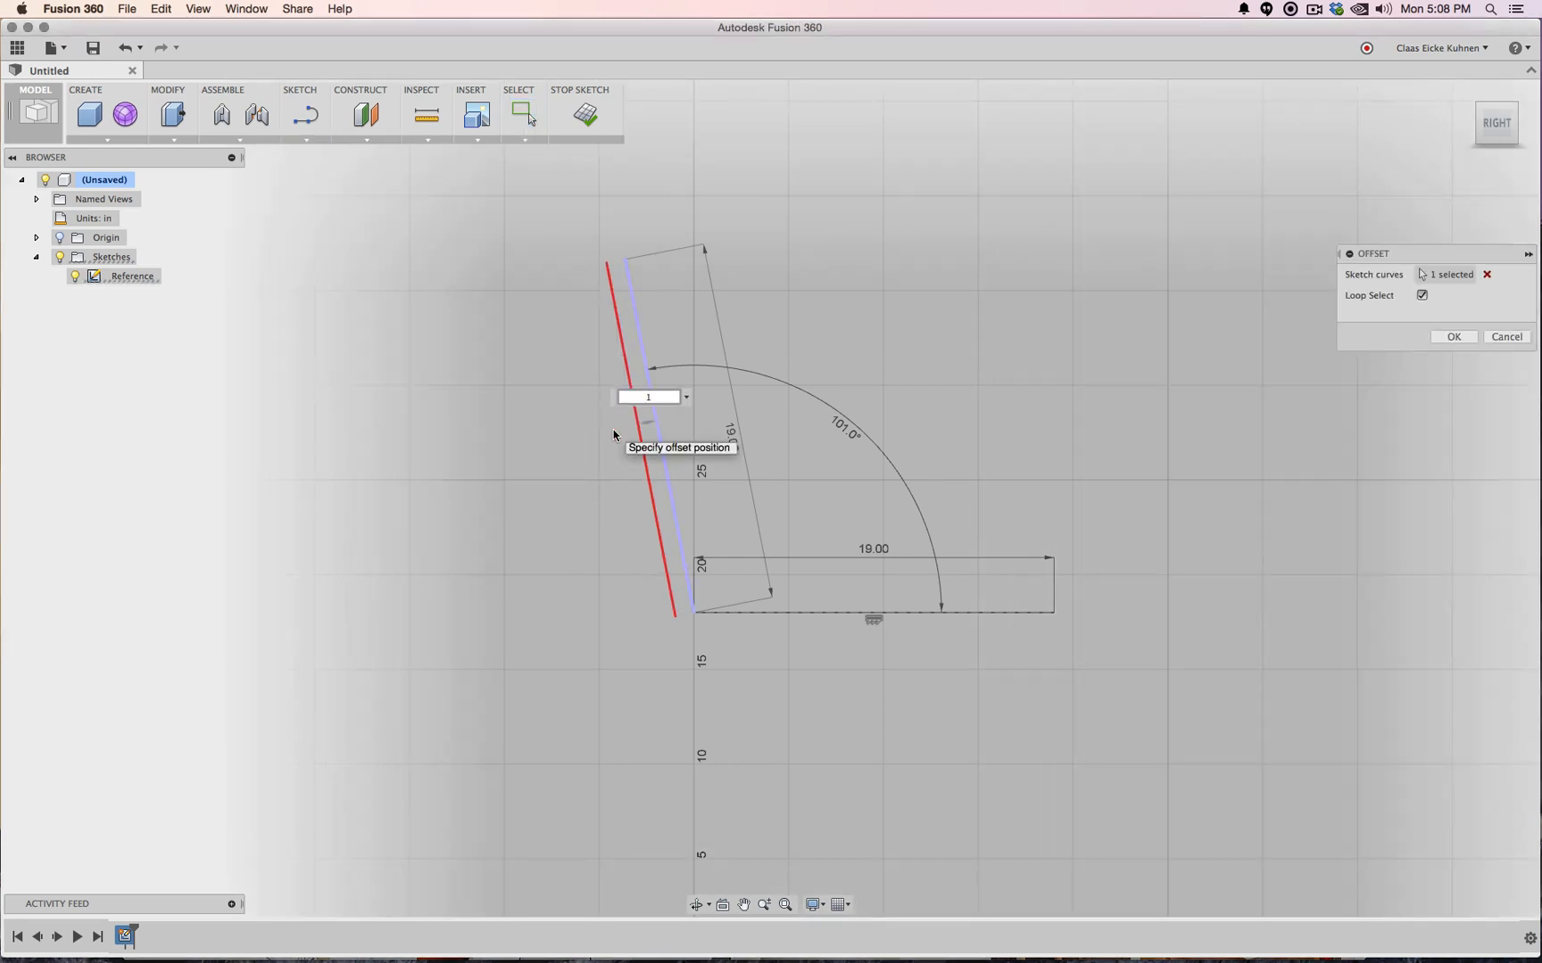
{"action": "key", "text": "Return"}
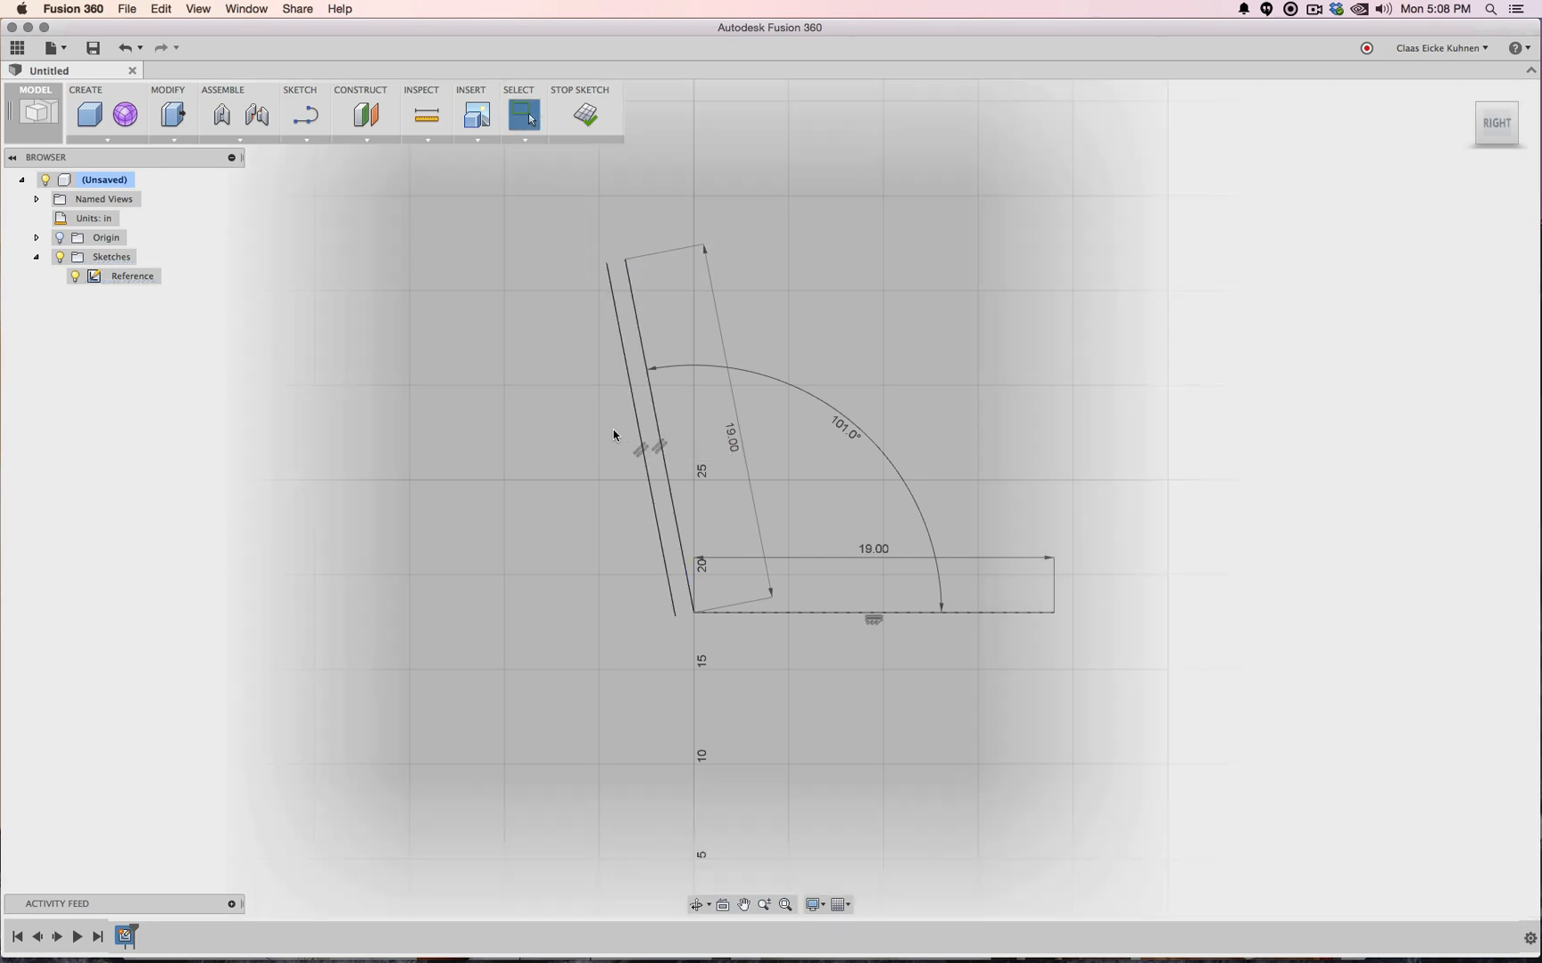
Start a second offset on the bottom line, then cancel it
{"action": "left_click", "coordinate": [306, 140]}
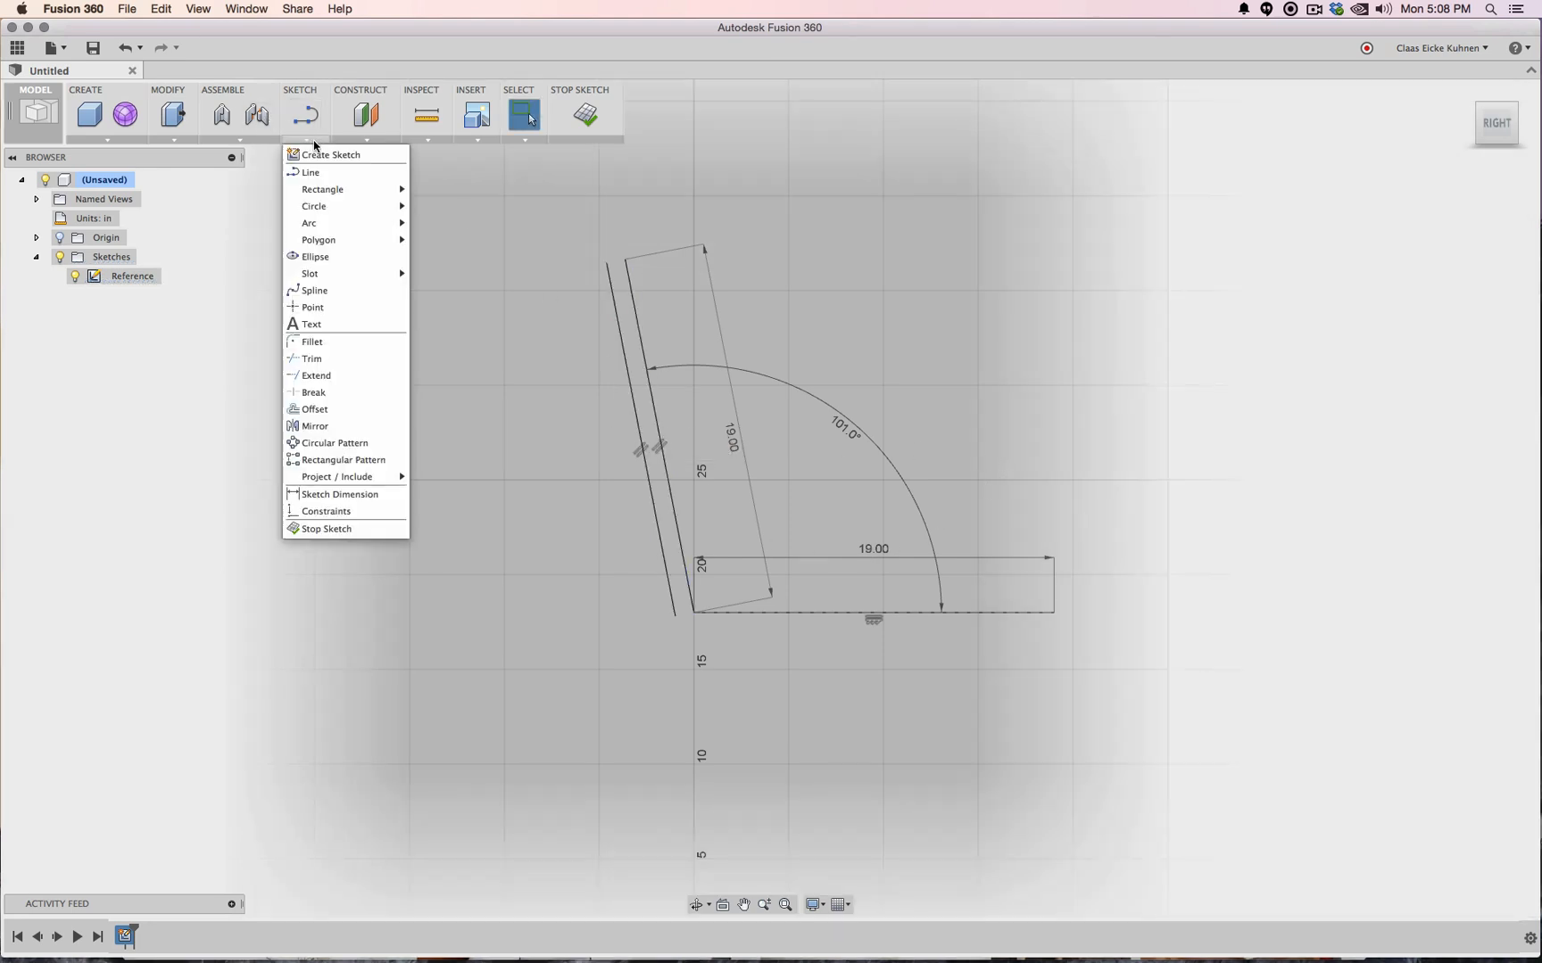
{"action": "left_click", "coordinate": [358, 408]}
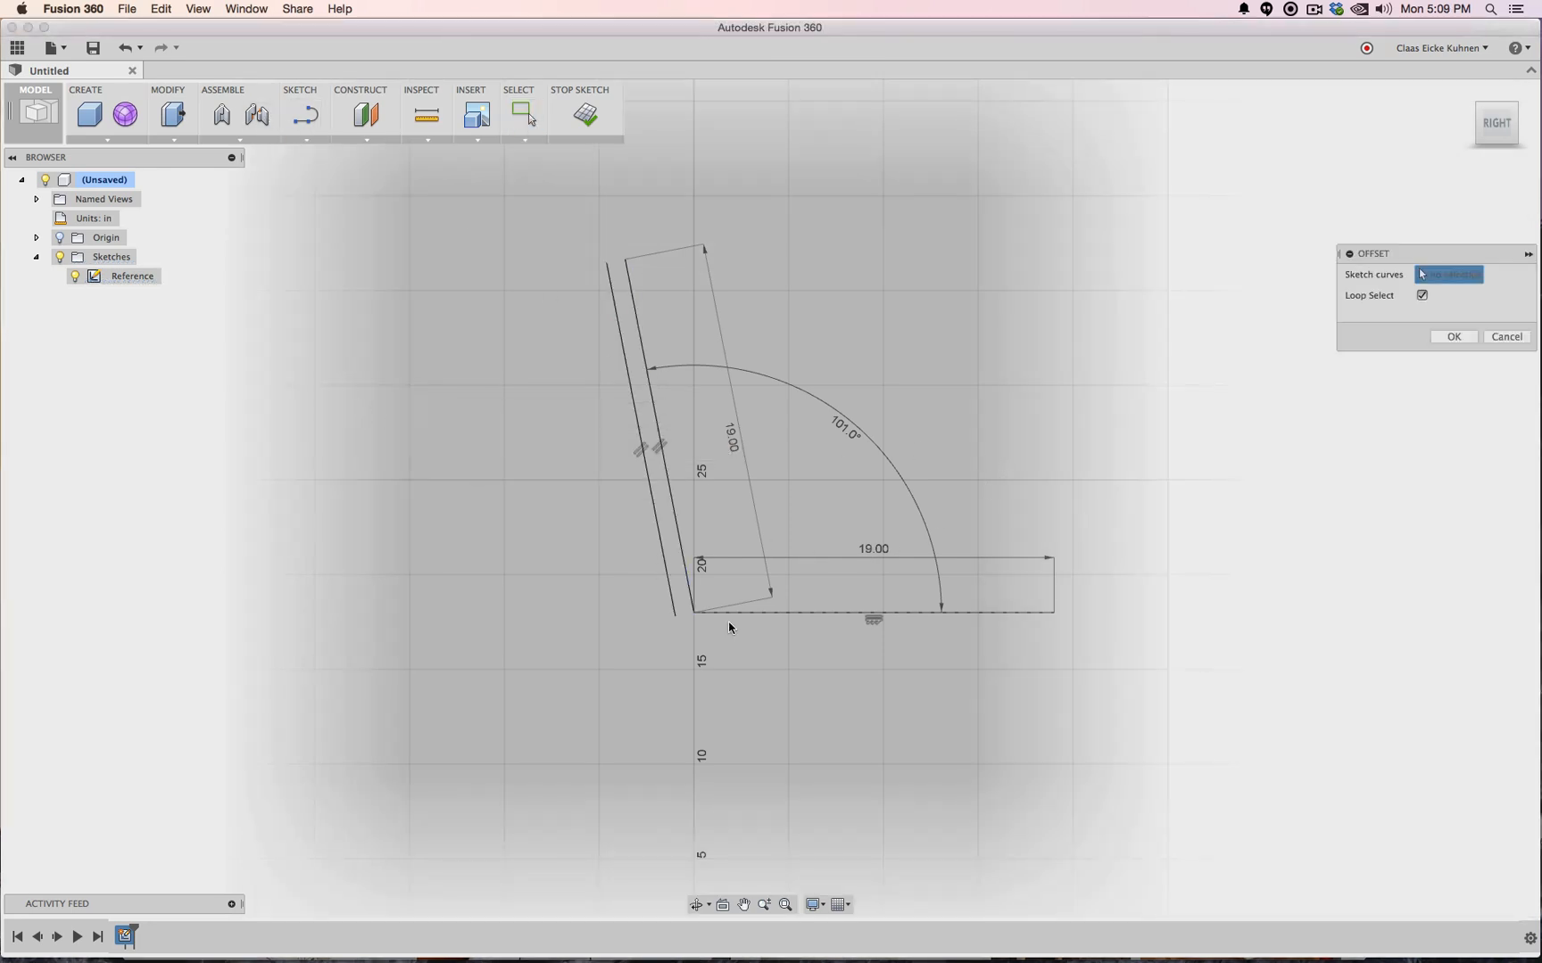
{"action": "left_click", "coordinate": [809, 614]}
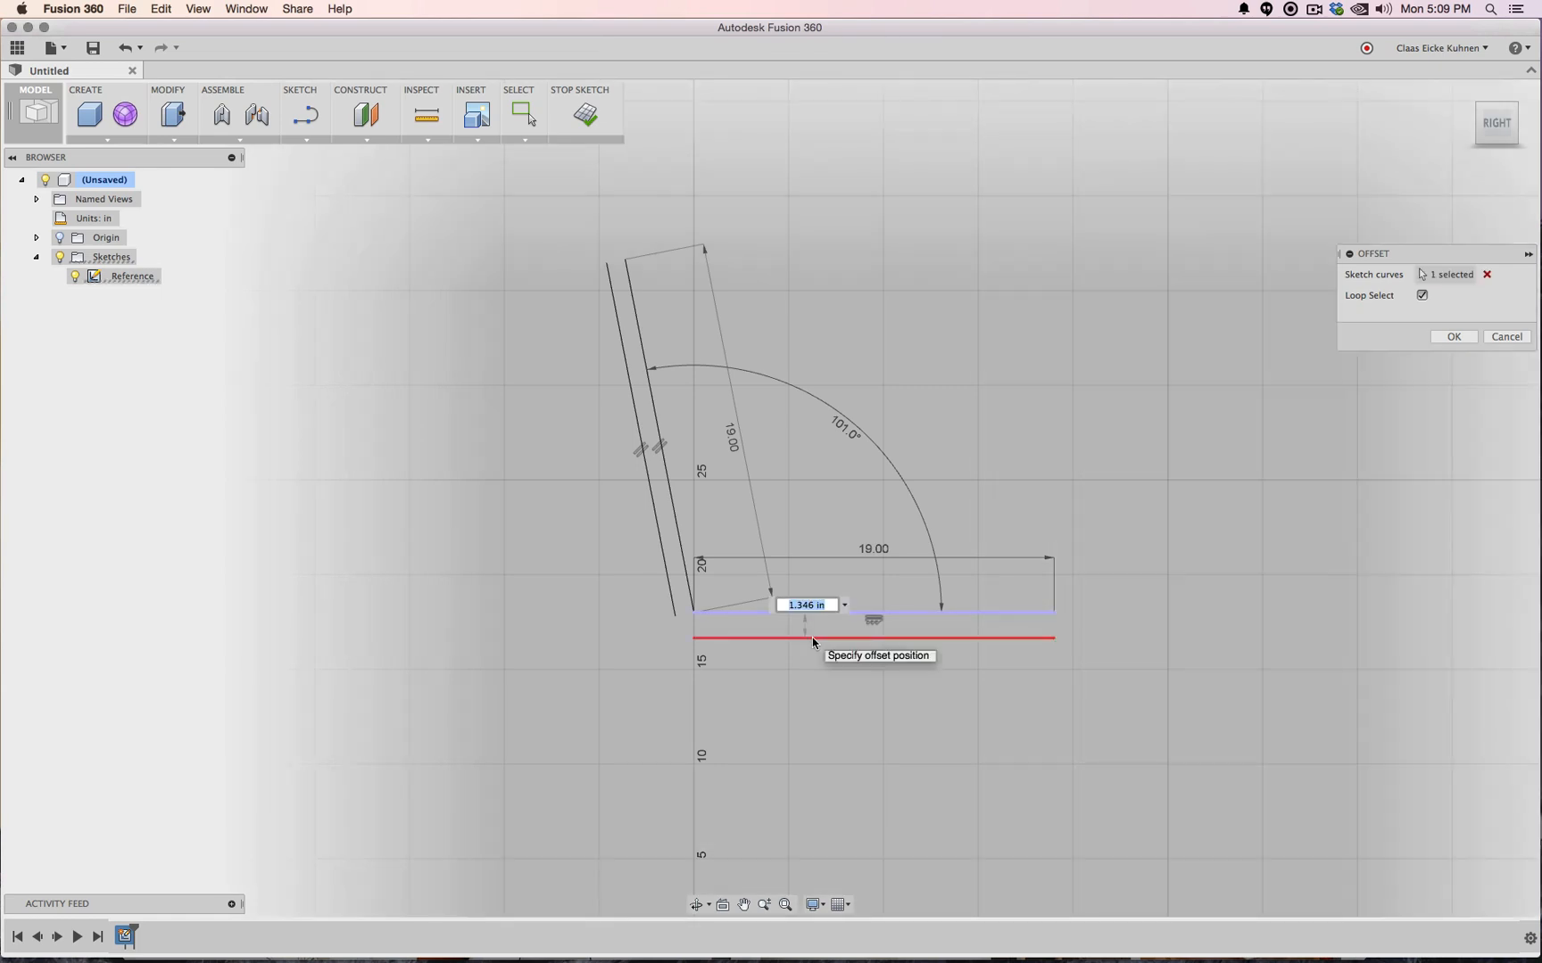
{"action": "key", "text": "Escape"}
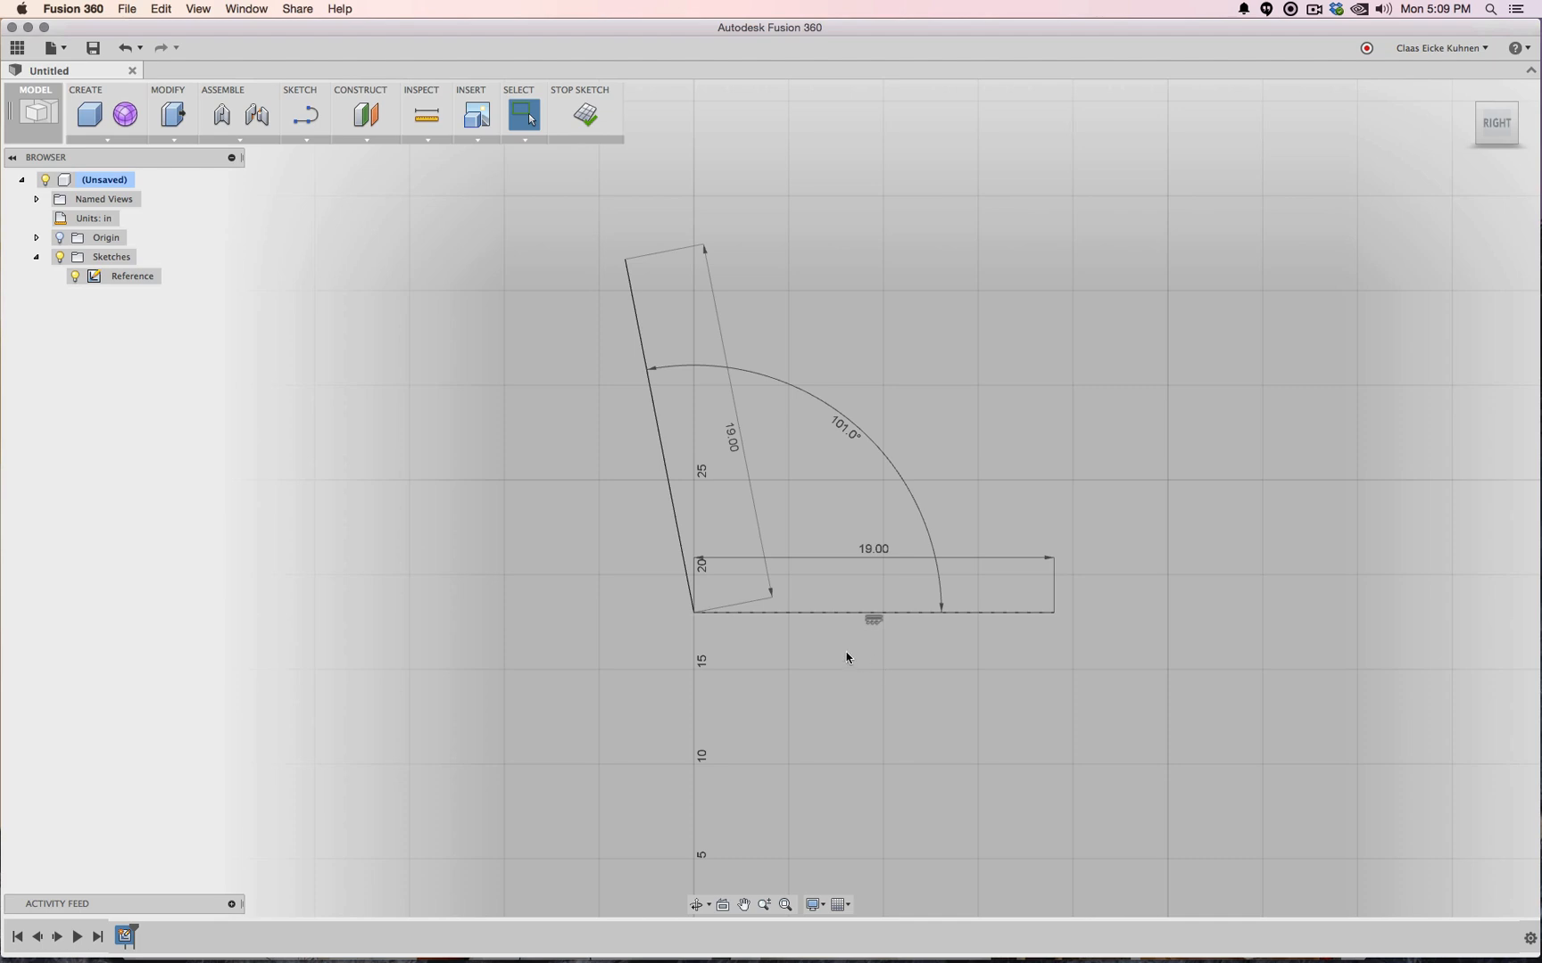
Delete the dashed base line along with its 19.00 dimension and angle arc
{"action": "scroll", "coordinate": [848, 657], "scroll_direction": "up", "scroll_amount": 5}
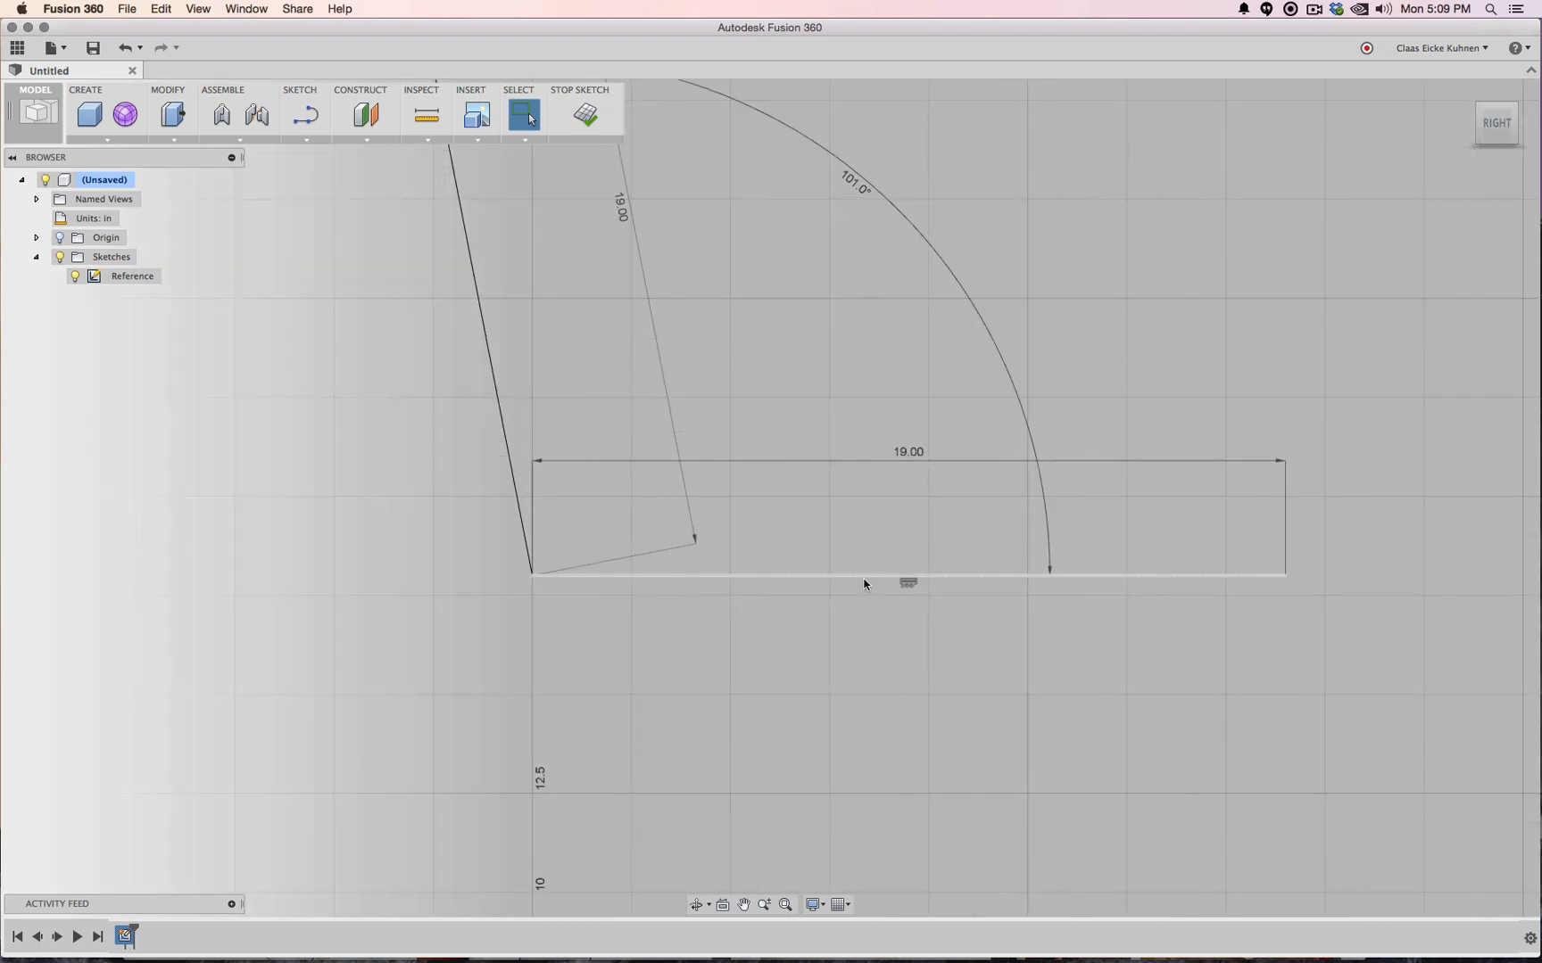
{"action": "left_click", "coordinate": [863, 584]}
{"action": "key", "text": "Delete"}
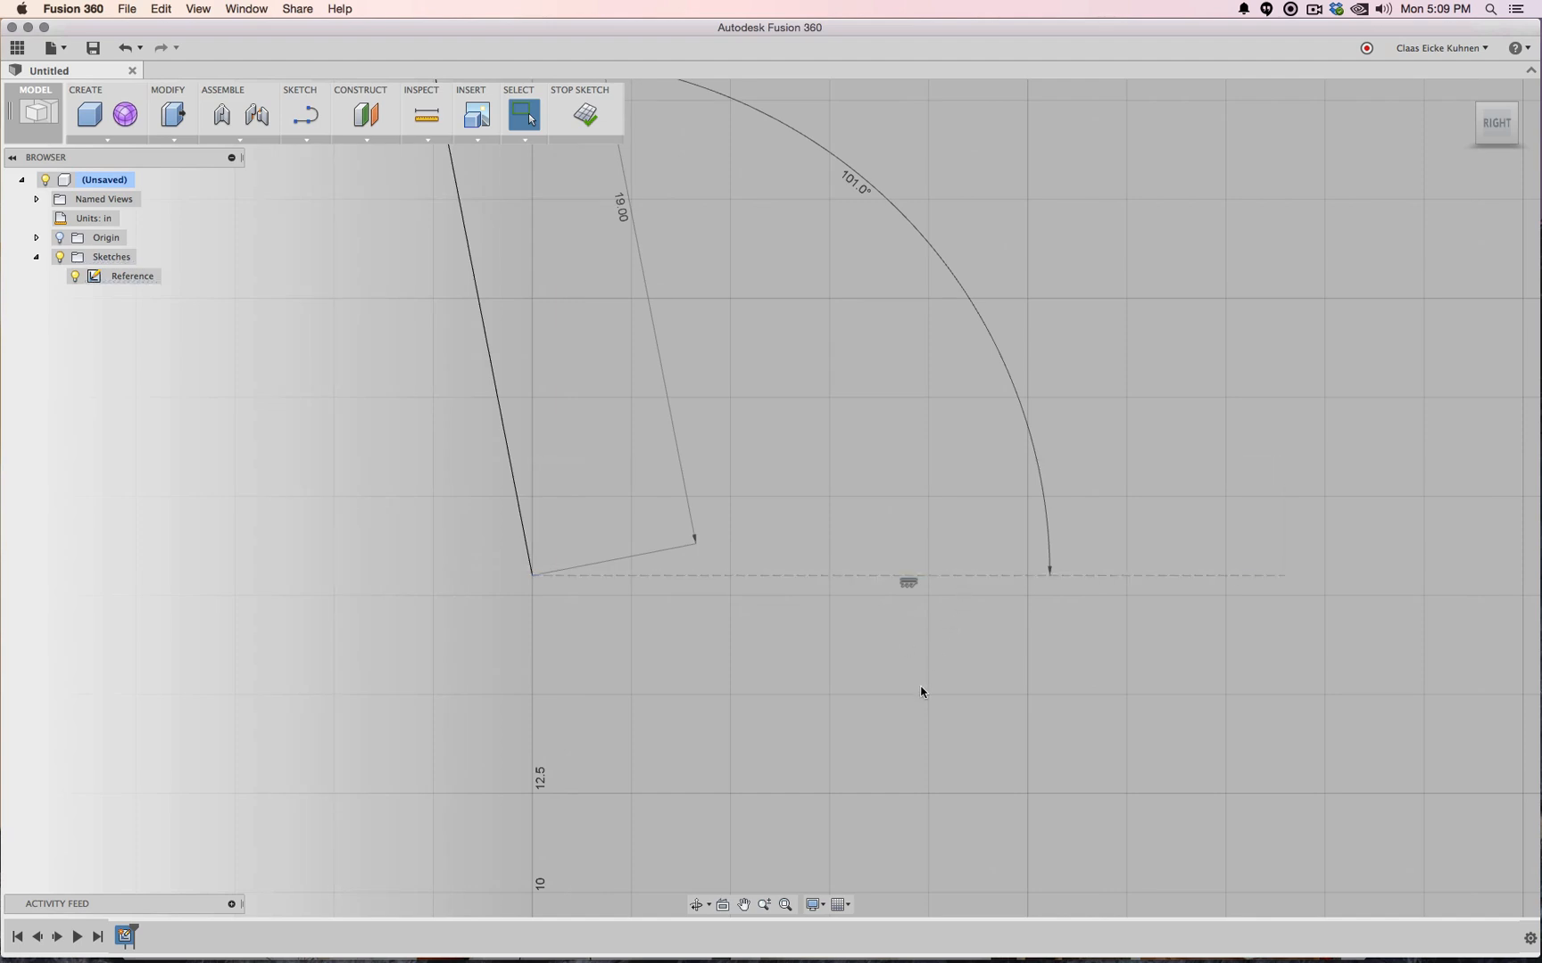
{"action": "left_click", "coordinate": [954, 578]}
{"action": "key", "text": "Delete"}
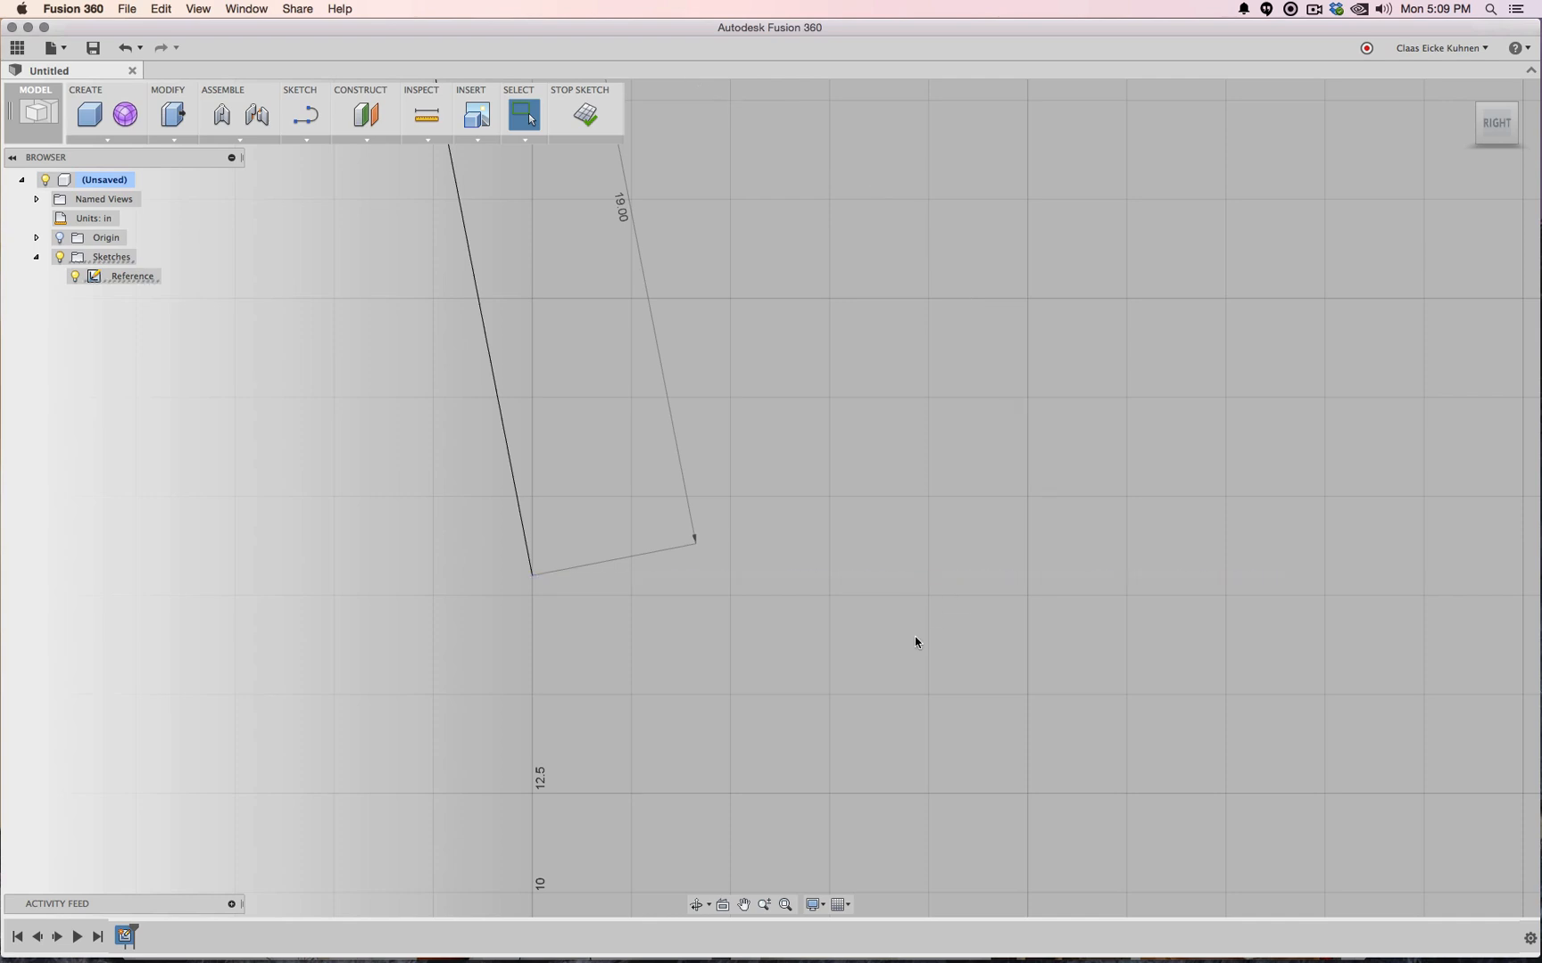
Draw a 19-inch horizontal seat line from the backrest line's bottom end
{"action": "left_click", "coordinate": [312, 114]}
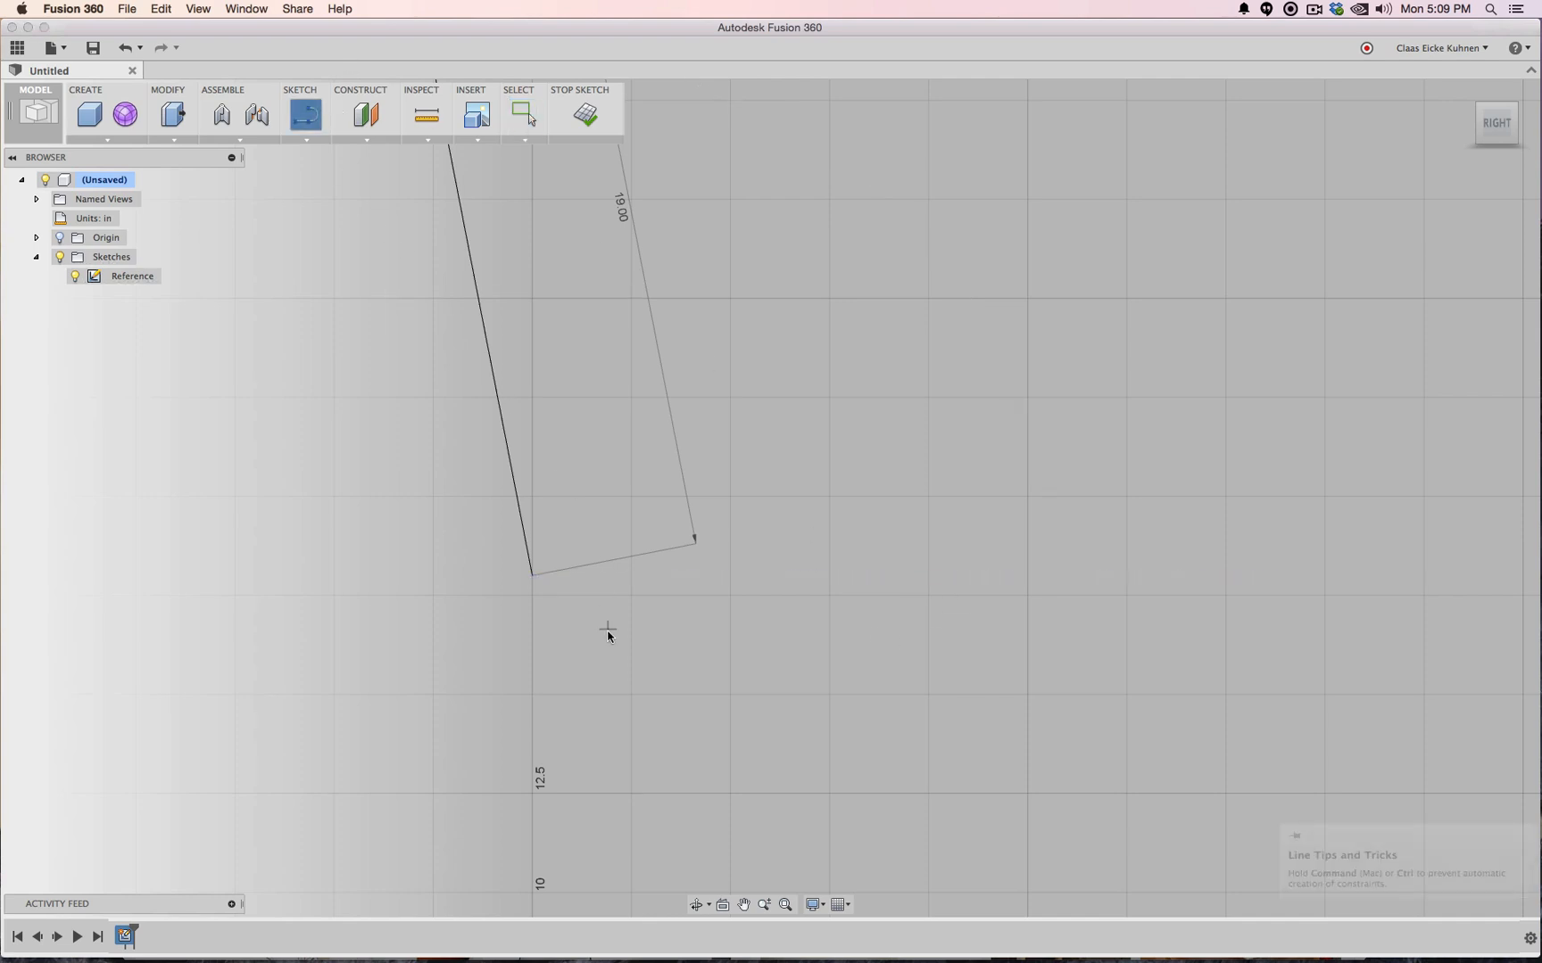
{"action": "left_click", "coordinate": [532, 575]}
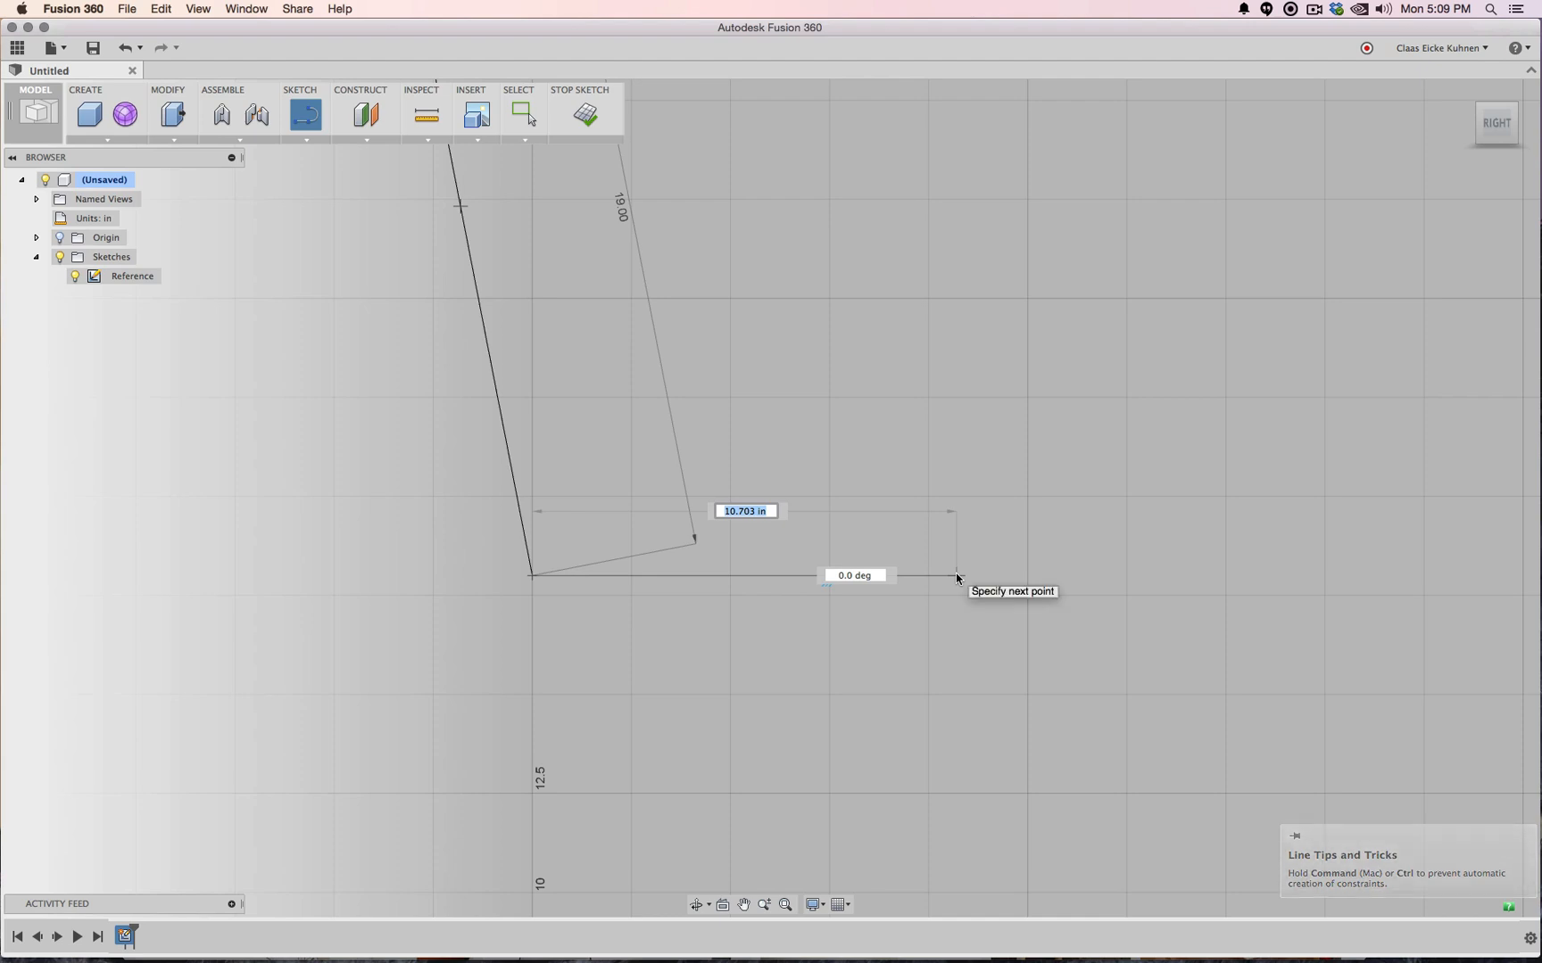
{"action": "type", "text": "19"}
{"action": "key", "text": "Tab"}
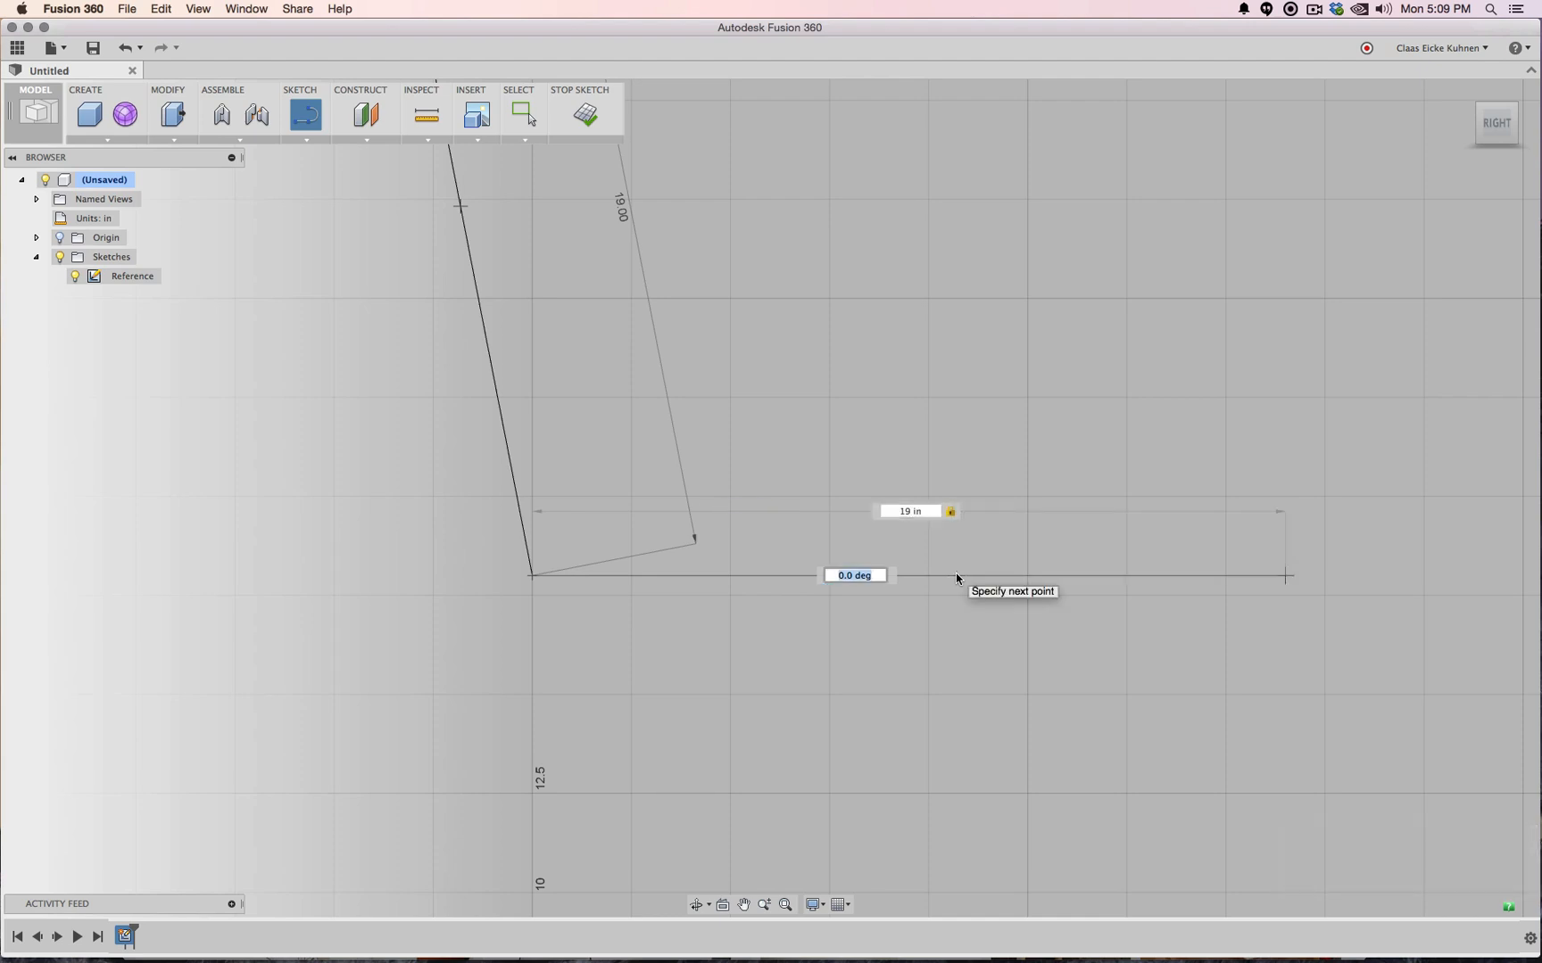
{"action": "key", "text": "Return"}
{"action": "key", "text": "Escape"}
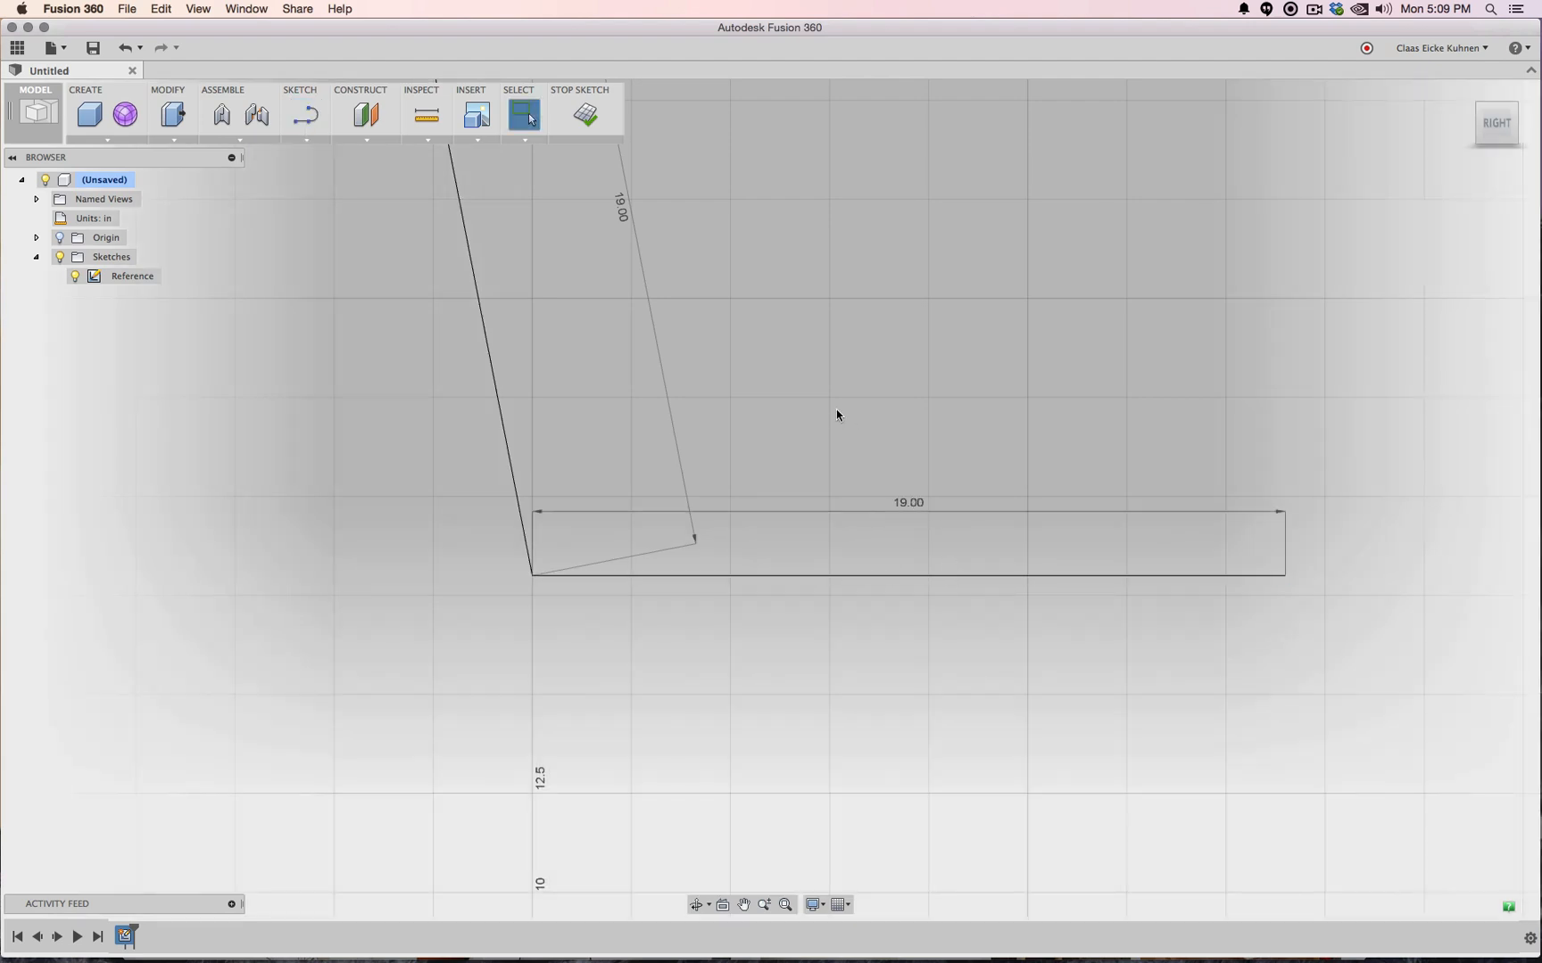
{"action": "scroll", "coordinate": [836, 415], "scroll_direction": "down", "scroll_amount": 1}
Add an angle dimension between the seat line and the slanted backrest line
{"action": "left_click", "coordinate": [308, 140]}
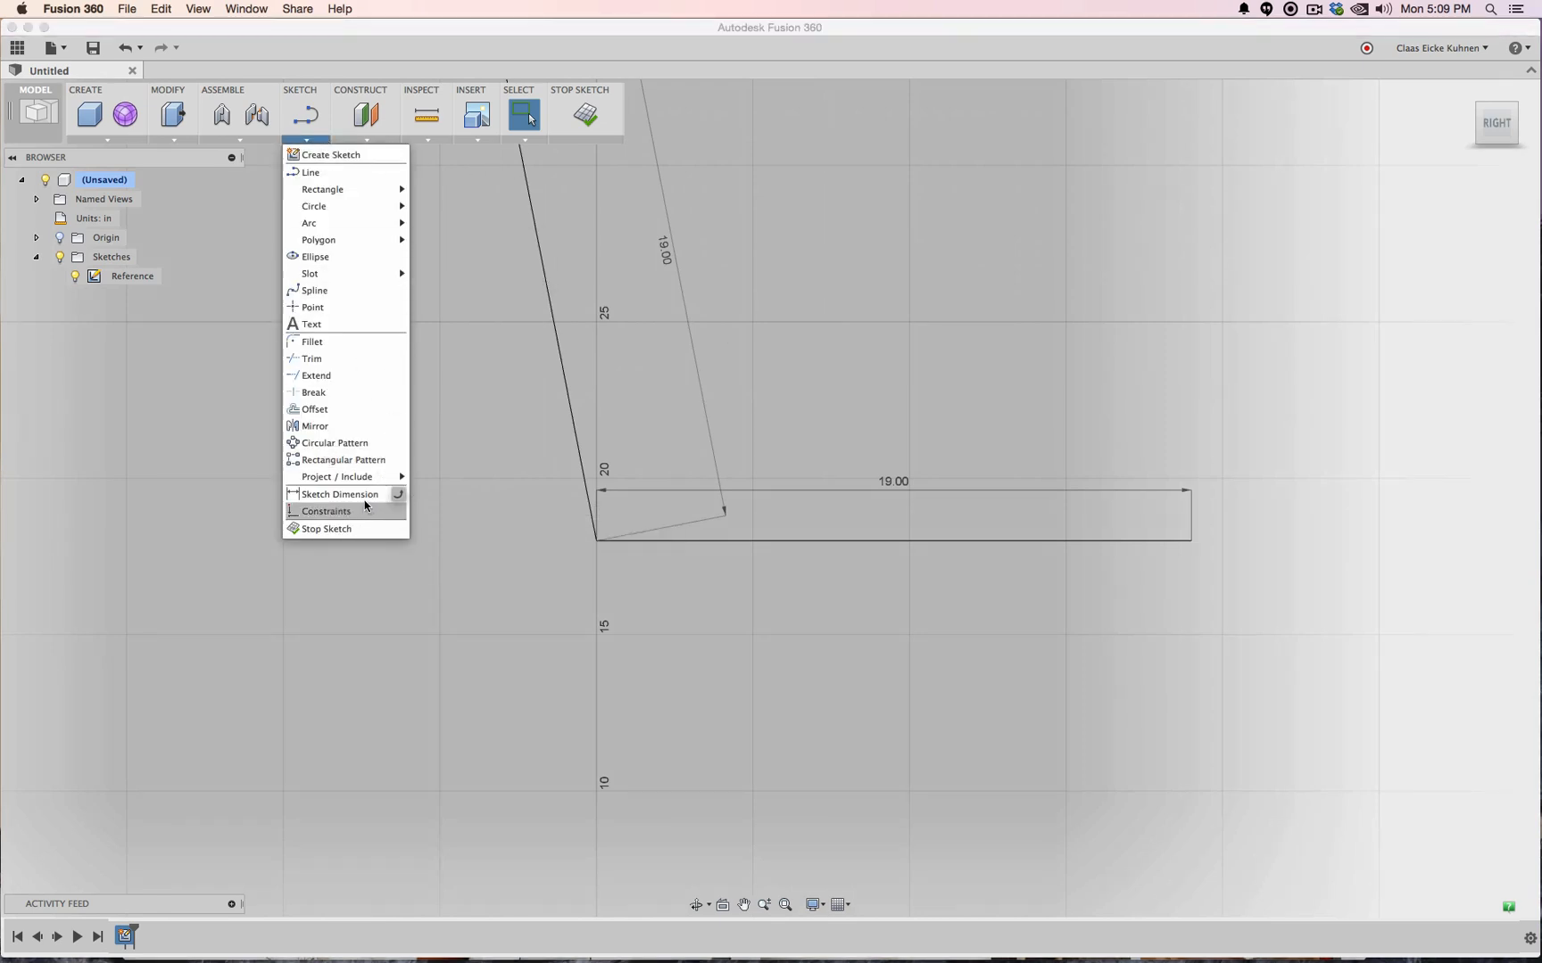
{"action": "left_click", "coordinate": [365, 496]}
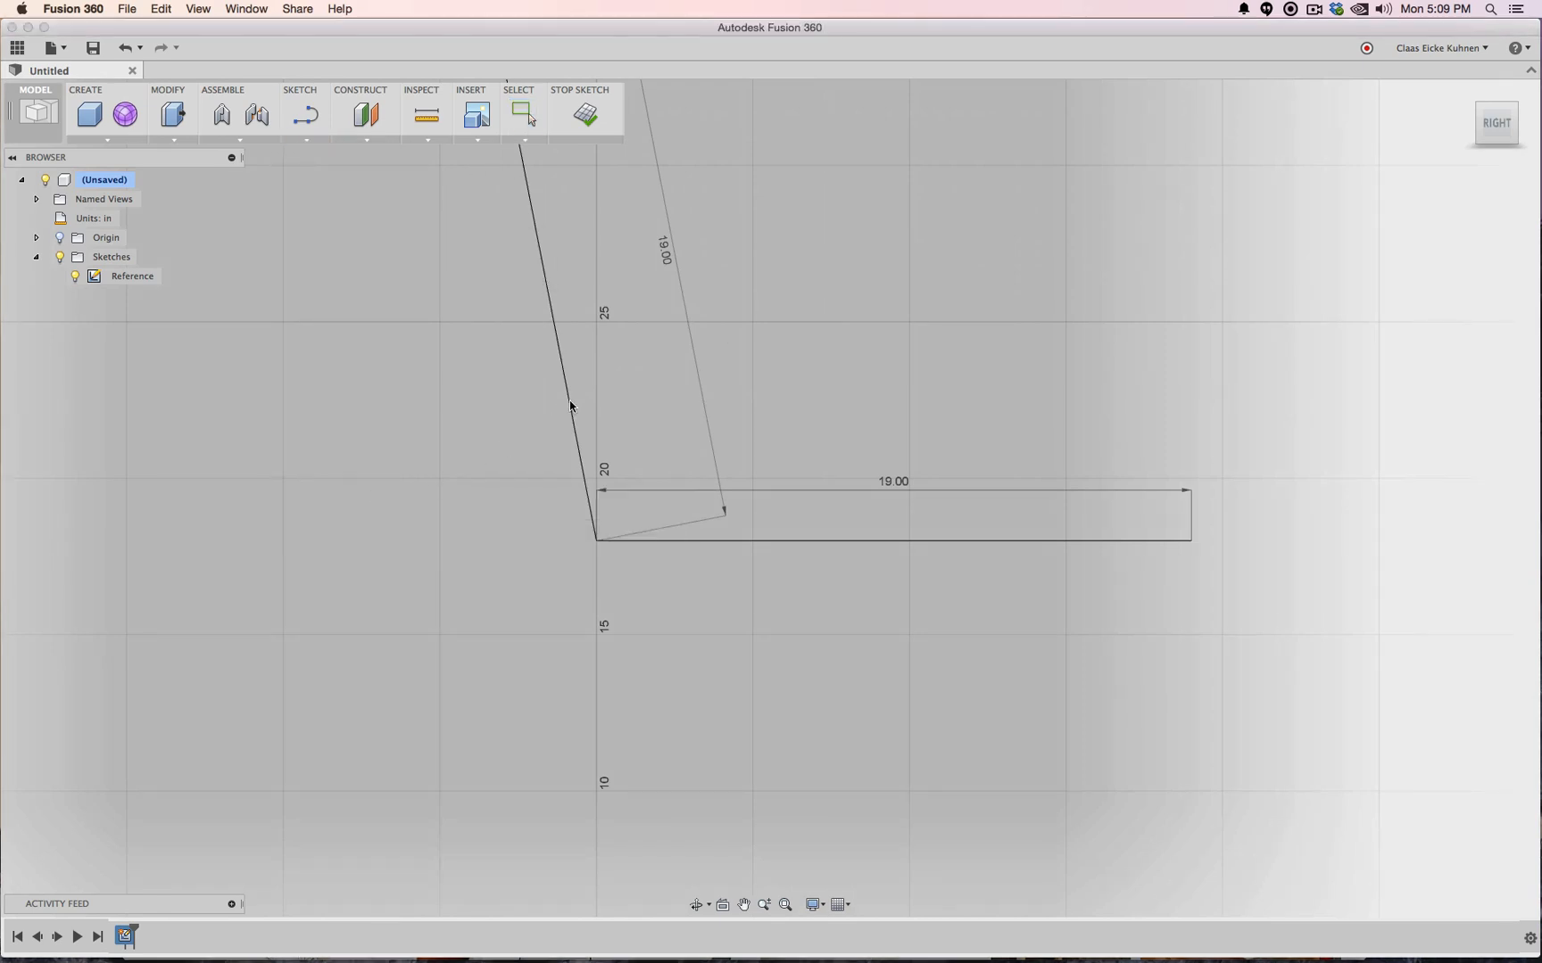
{"action": "left_click", "coordinate": [570, 403]}
{"action": "key", "text": "Escape"}
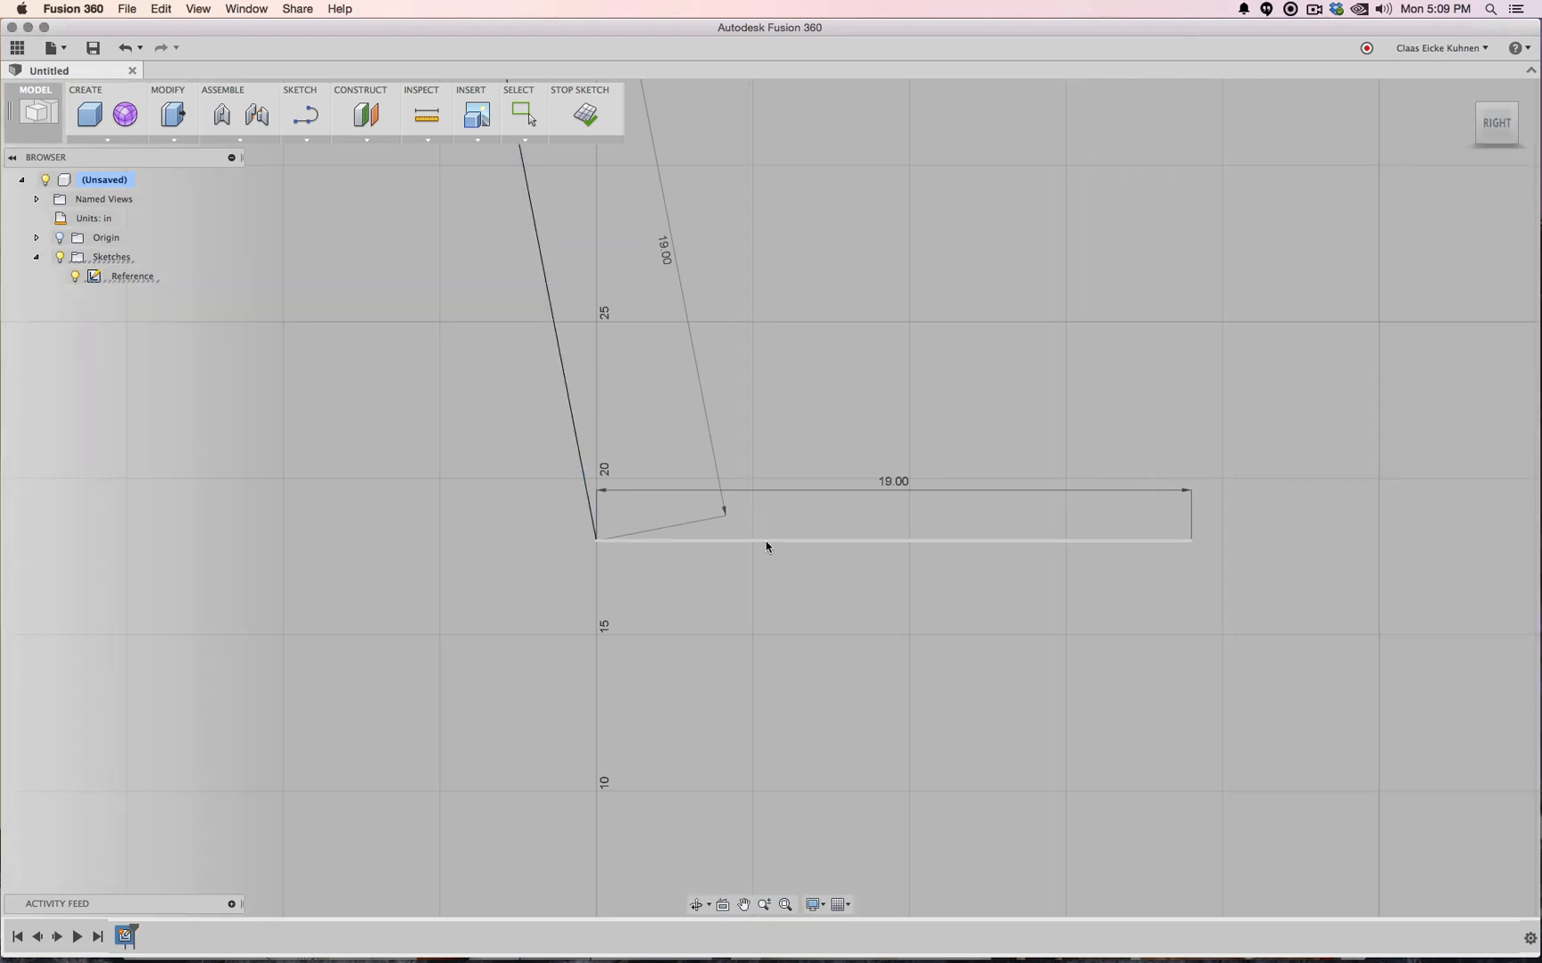
{"action": "left_click", "coordinate": [703, 540]}
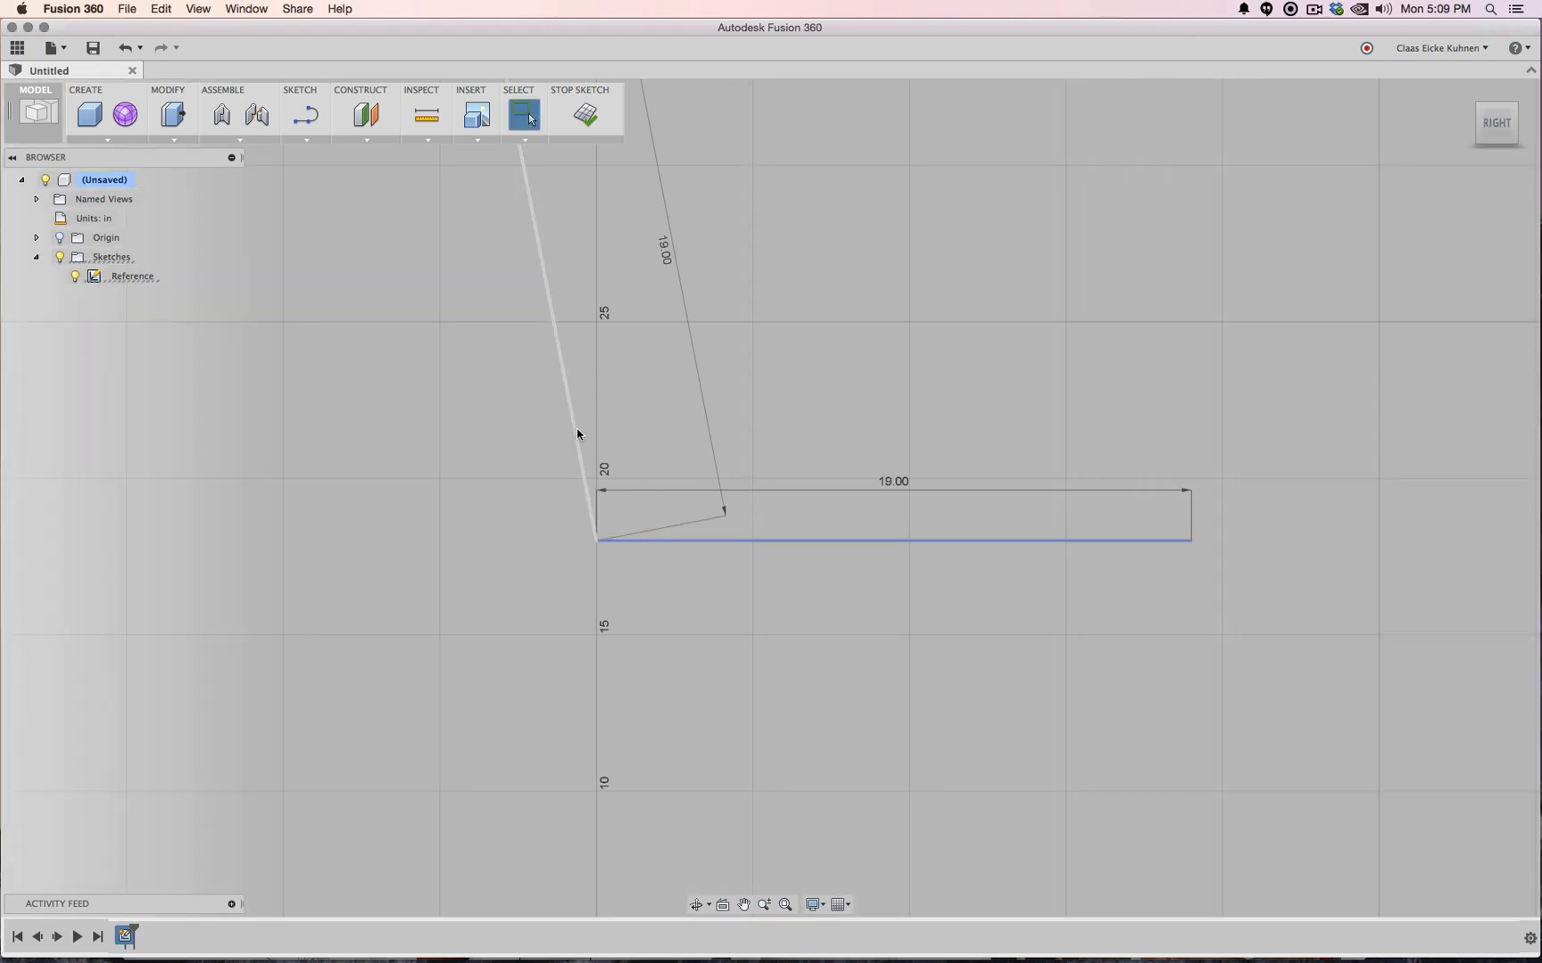
{"action": "left_click", "coordinate": [576, 437], "text": "shift"}
{"action": "left_click", "coordinate": [307, 140]}
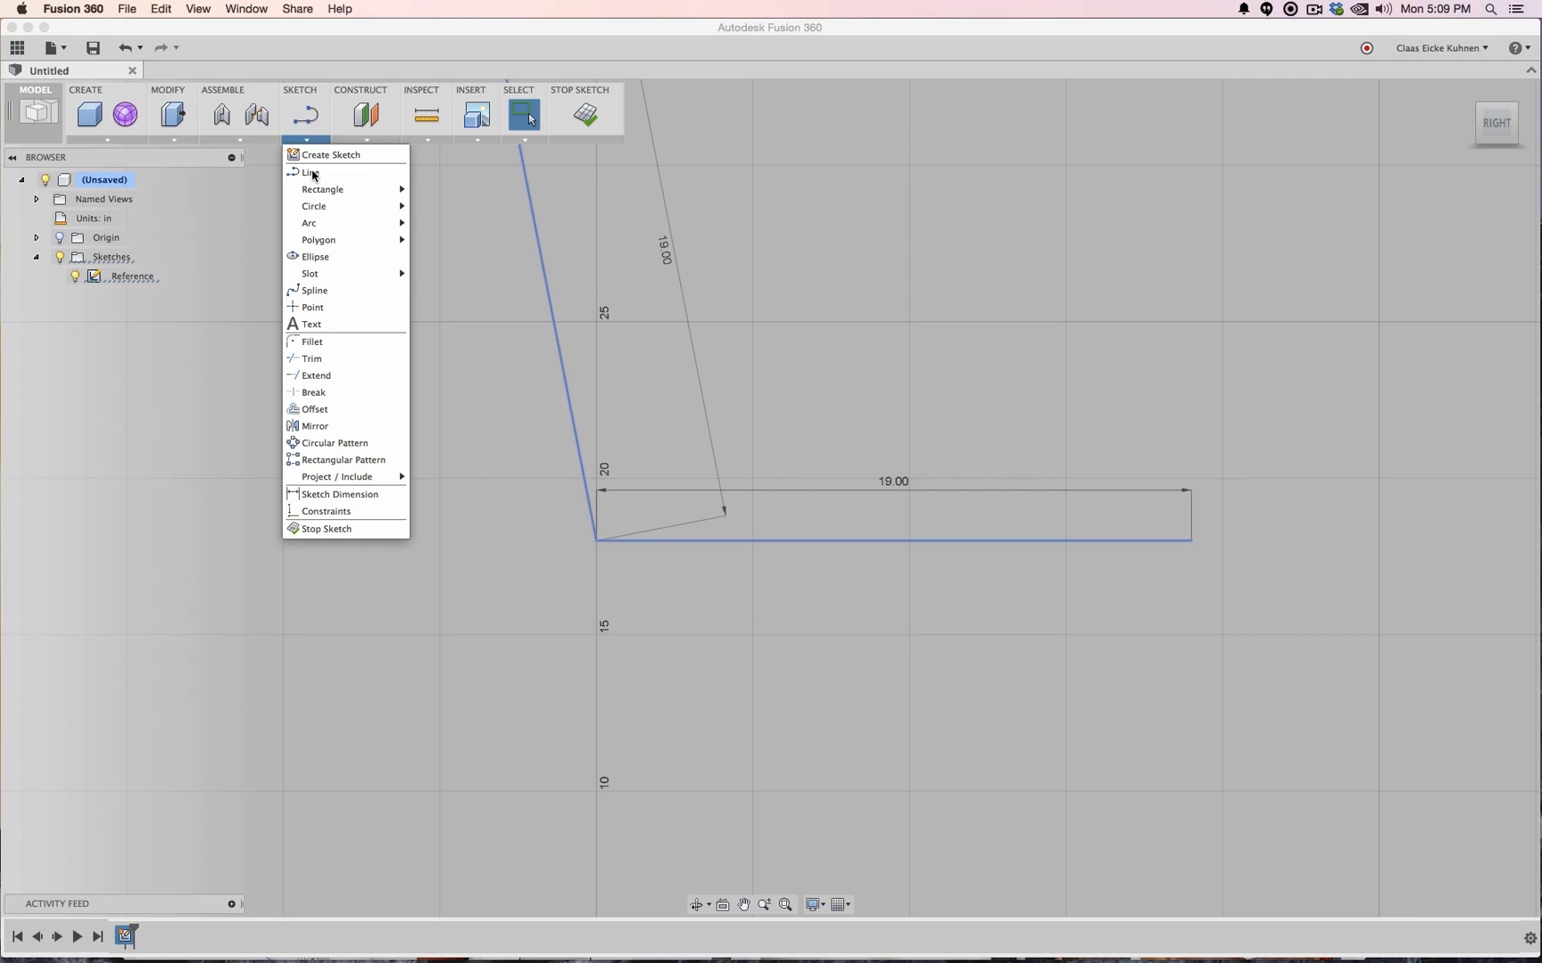
{"action": "left_click", "coordinate": [337, 495]}
{"action": "scroll", "coordinate": [935, 285], "scroll_direction": "up", "scroll_amount": 3}
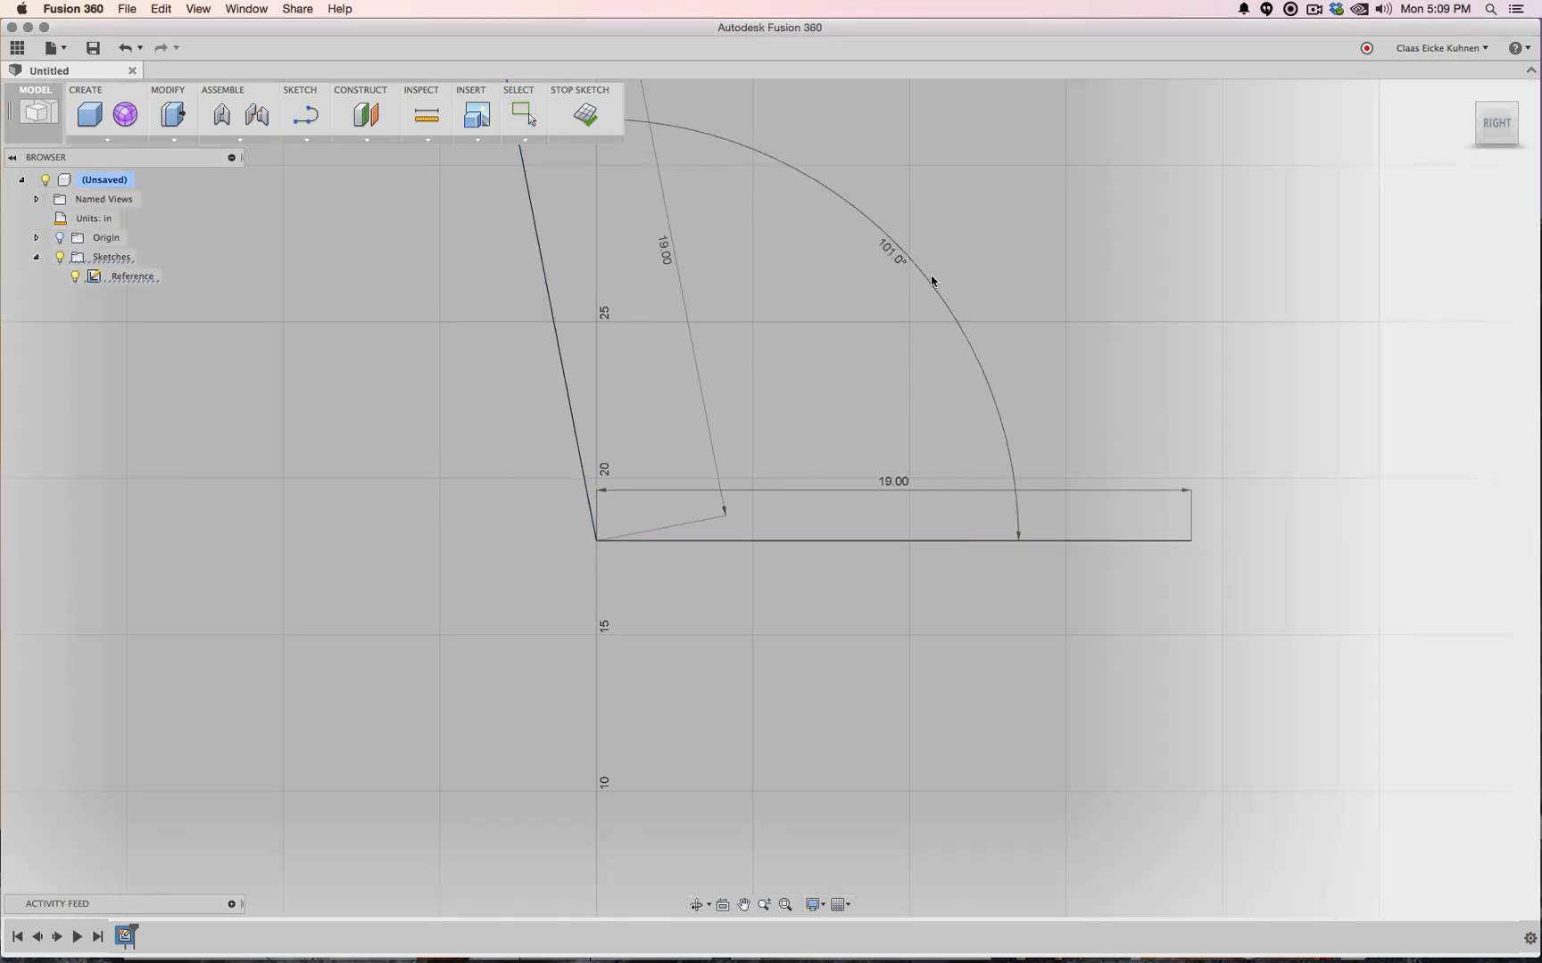
Dimension the slanted backrest line at 19.00 inches
{"action": "scroll", "coordinate": [939, 278], "scroll_direction": "down", "scroll_amount": 5}
{"action": "middle_click_drag", "start_coordinate": [963, 230], "coordinate": [949, 322]}
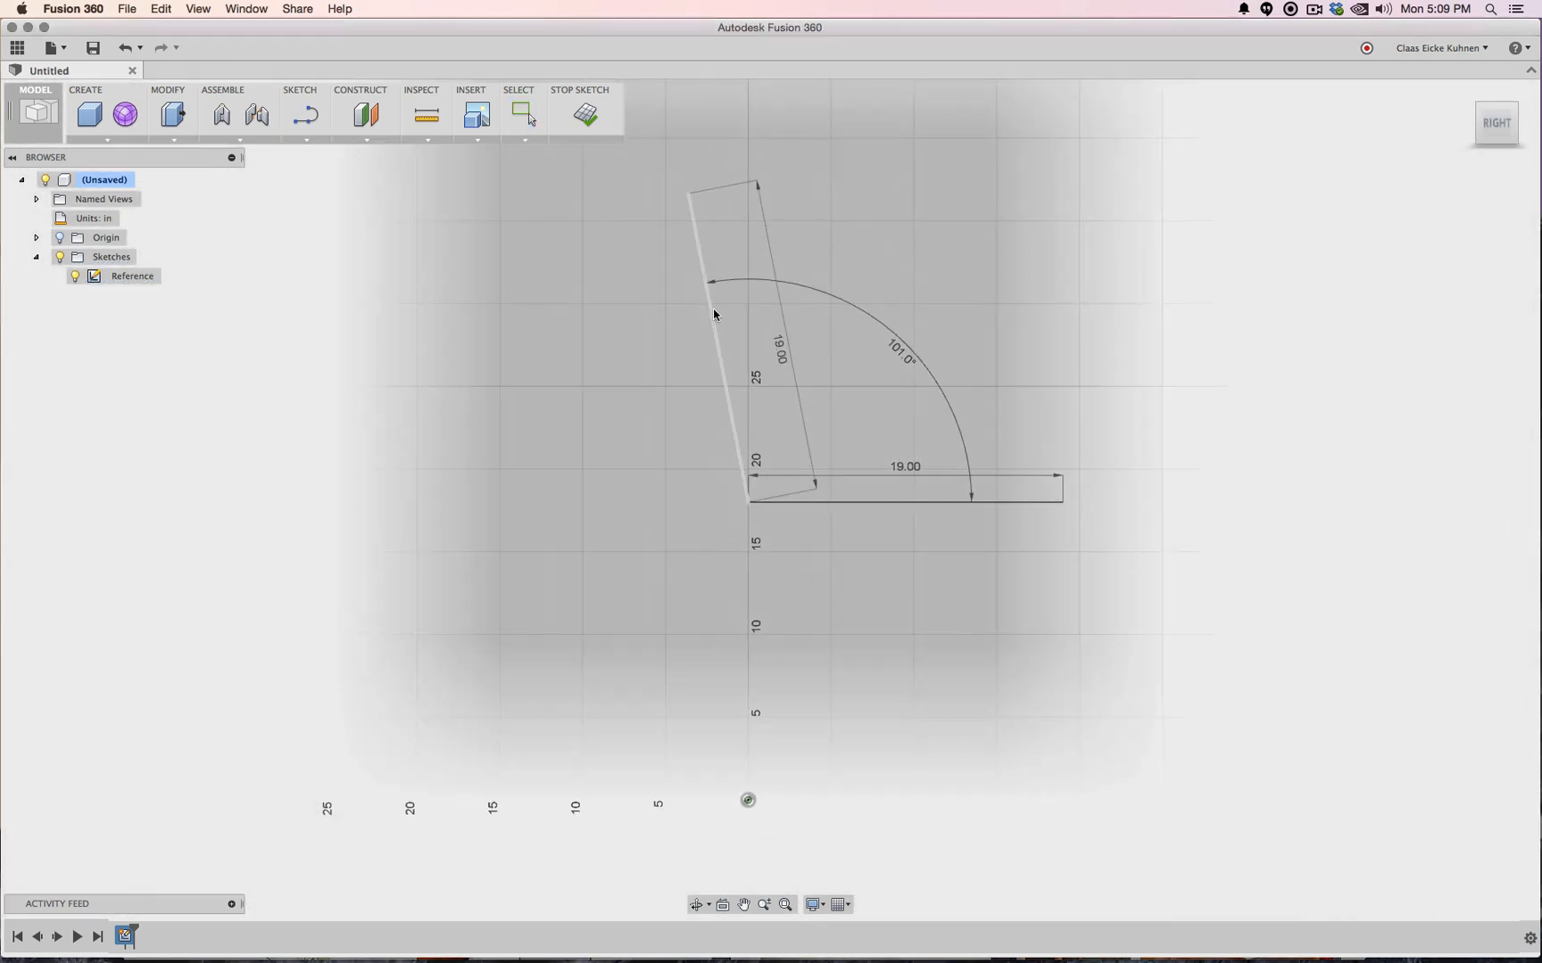
{"action": "left_click", "coordinate": [800, 426]}
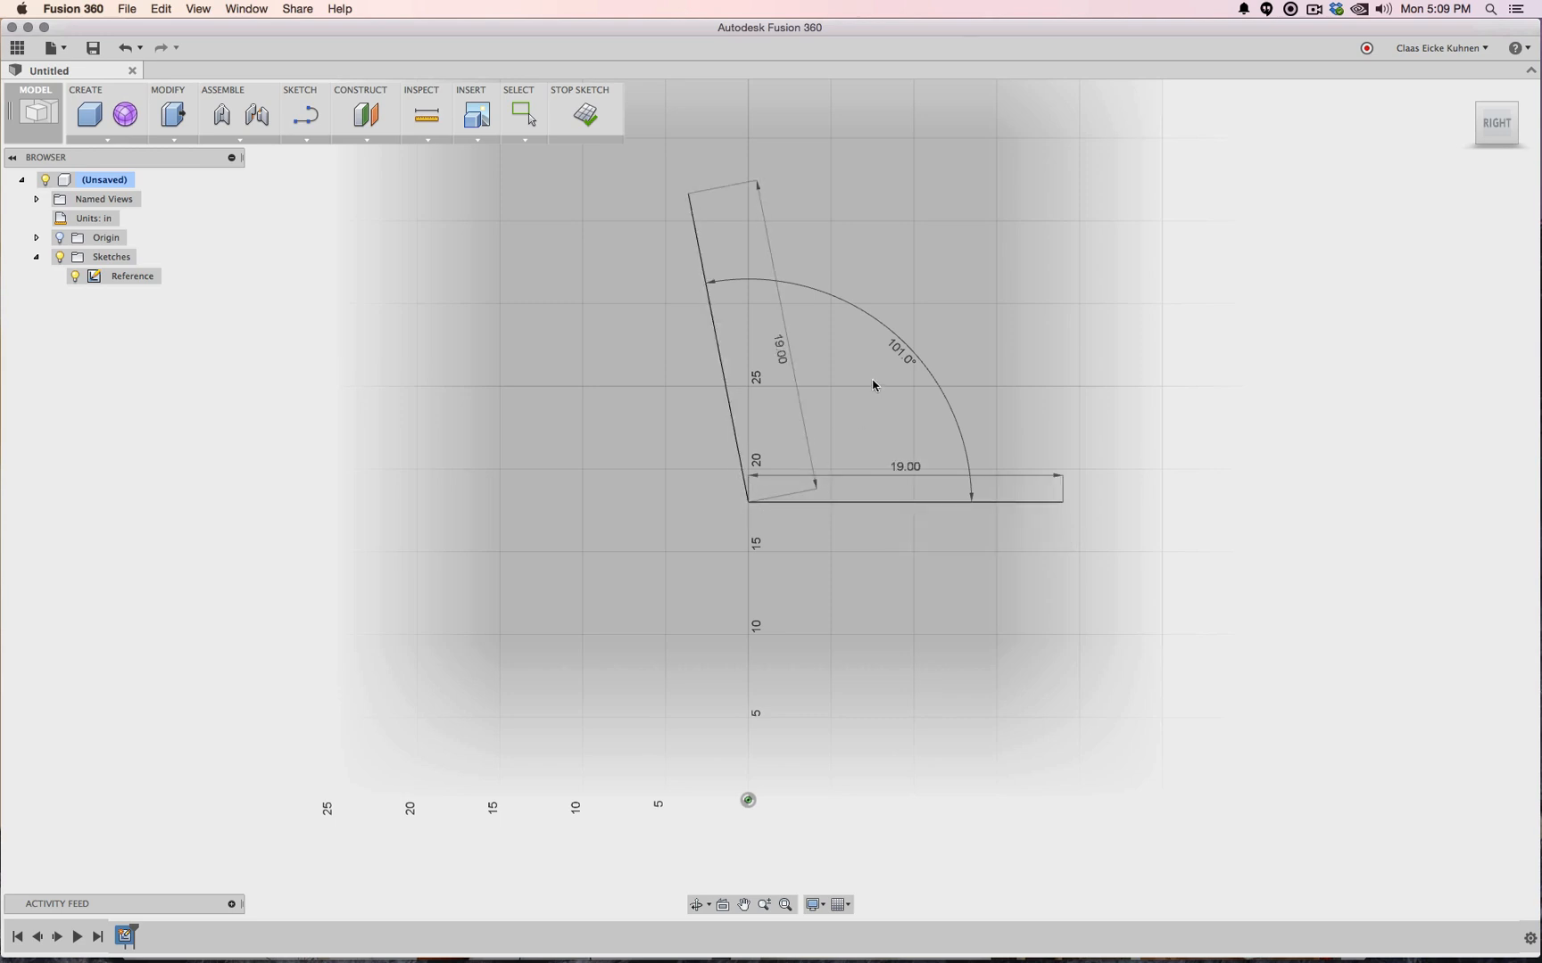
Offset the backrest and seat lines outward by 1 inch
{"action": "left_click", "coordinate": [304, 140]}
{"action": "left_click", "coordinate": [393, 397]}
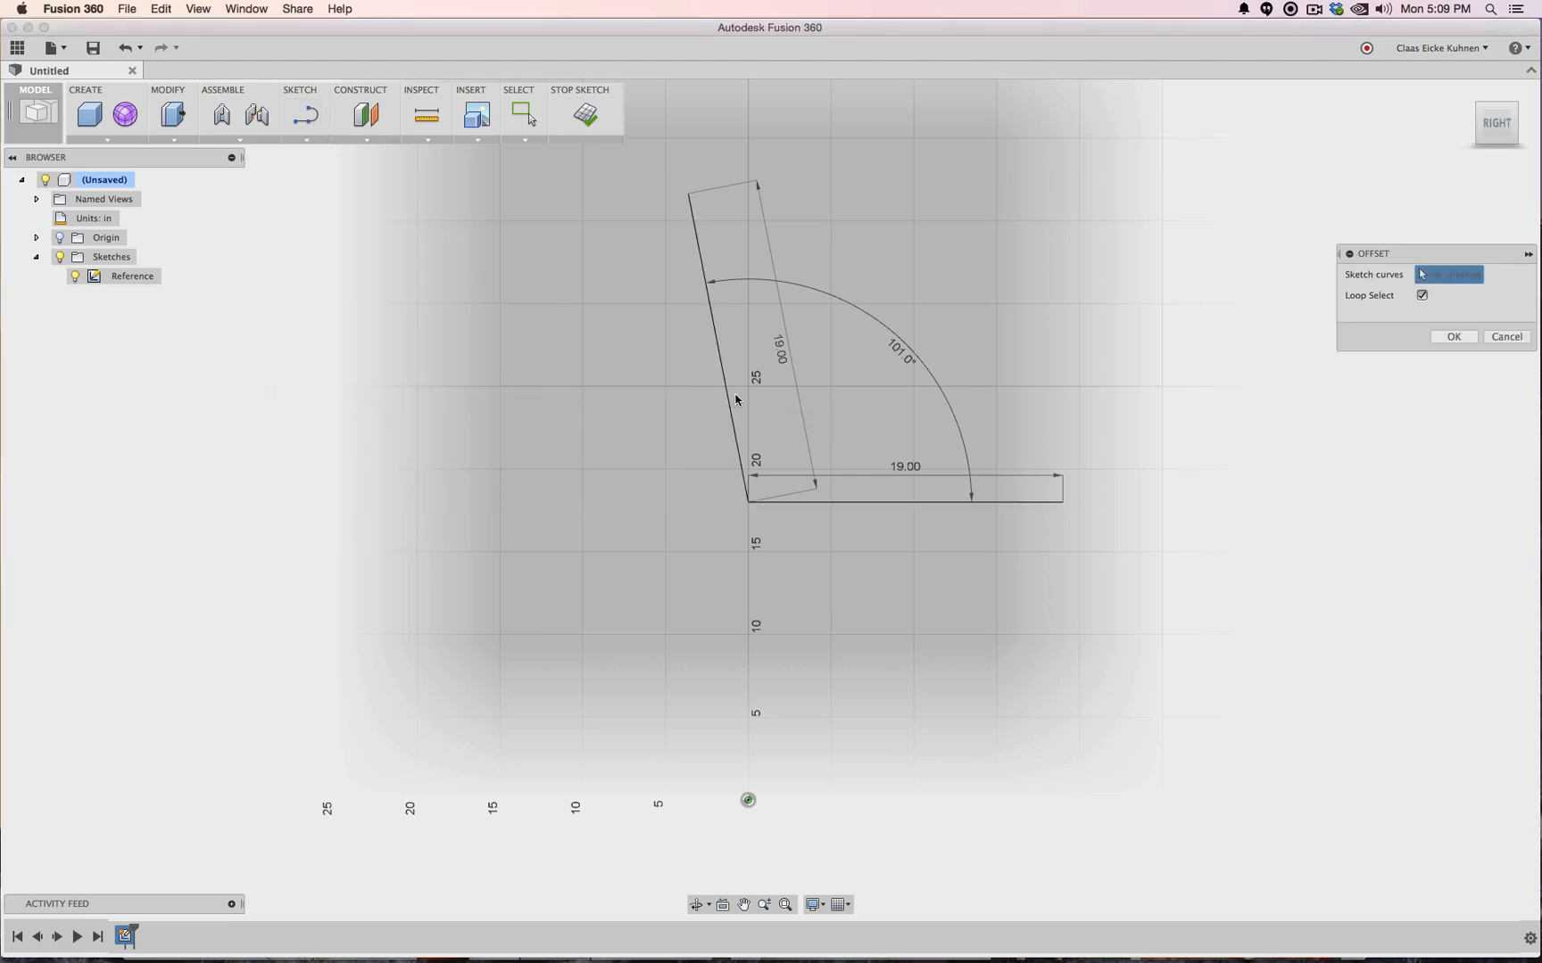
{"action": "left_click", "coordinate": [726, 401]}
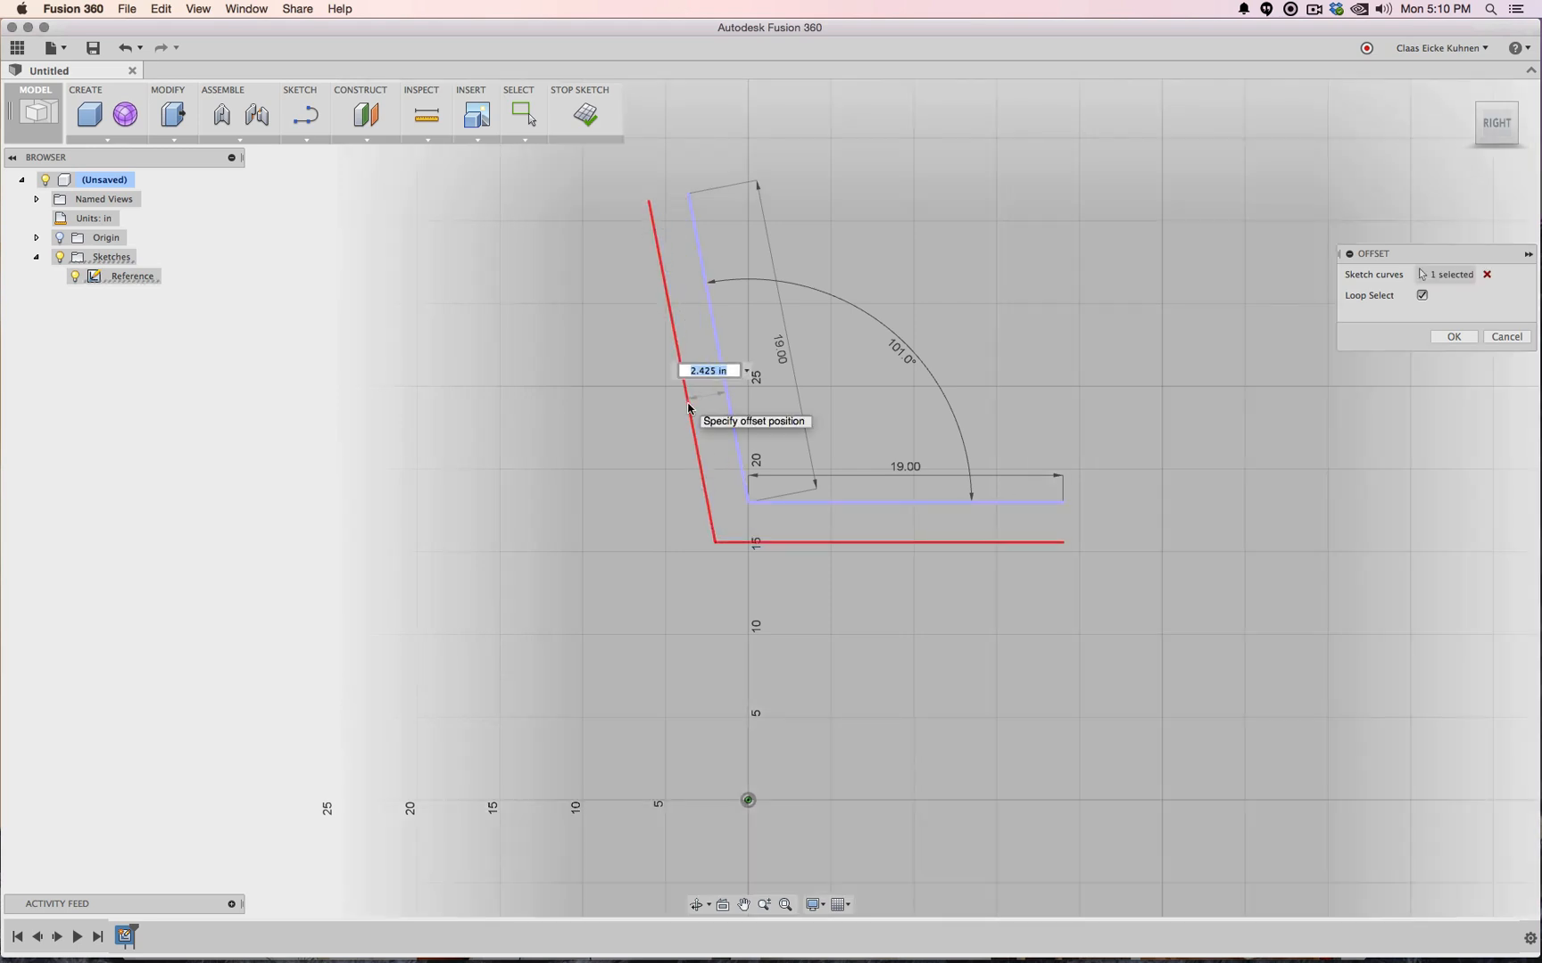
{"action": "type", "text": "1"}
{"action": "key", "text": "Return"}
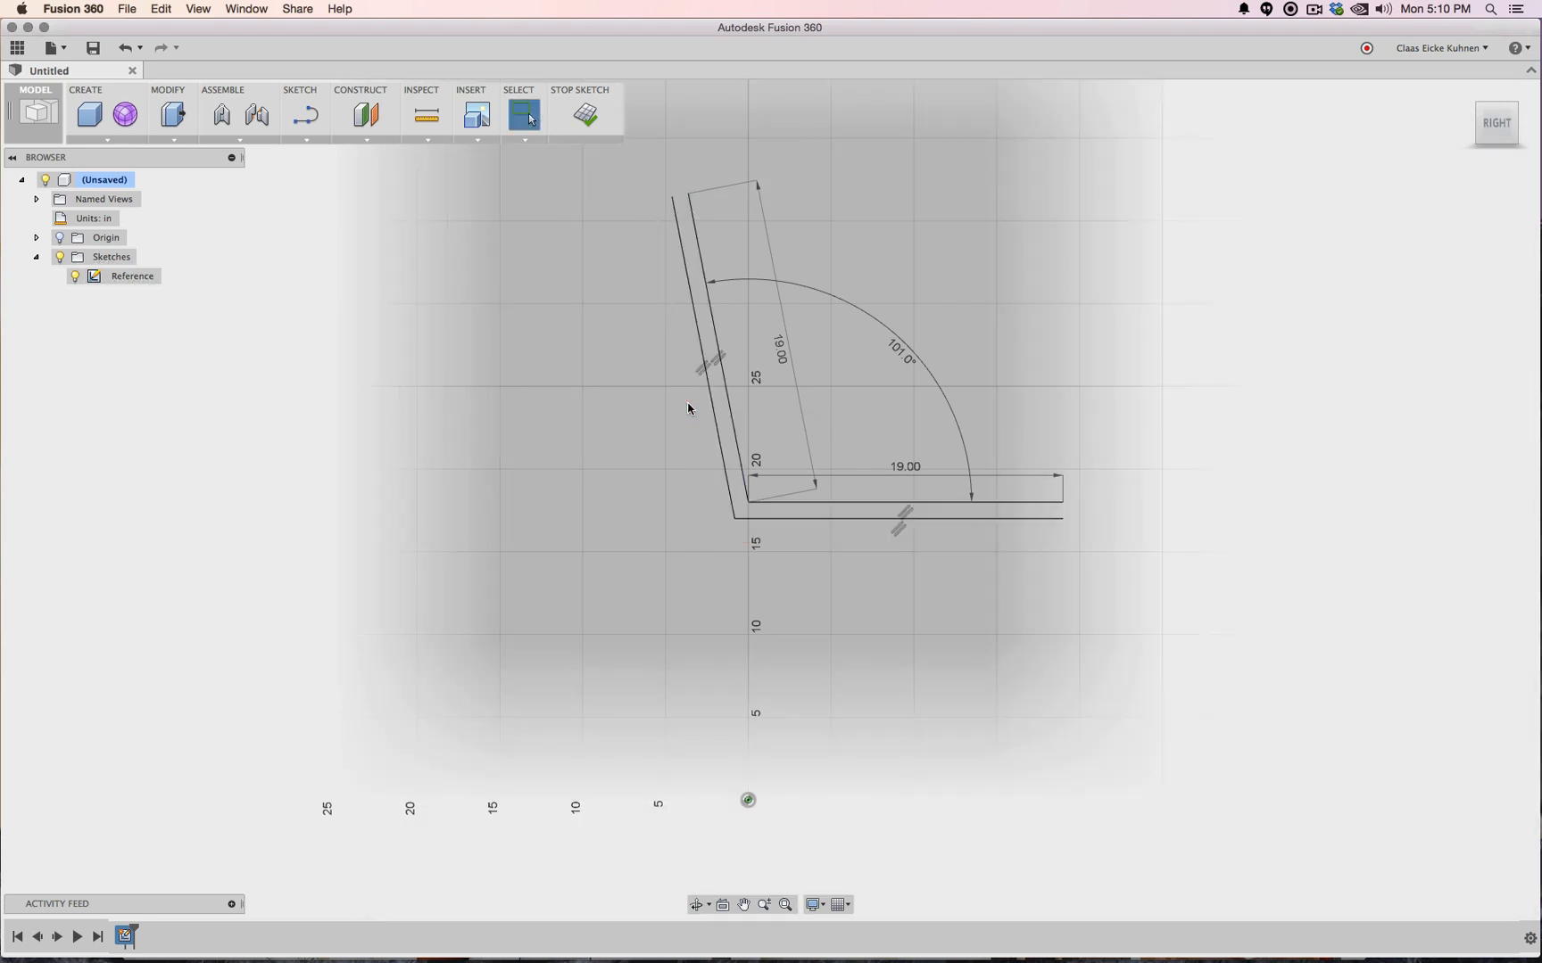
Convert the backrest and seat lines to construction geometry and finish the sketch
{"action": "left_click", "coordinate": [722, 447]}
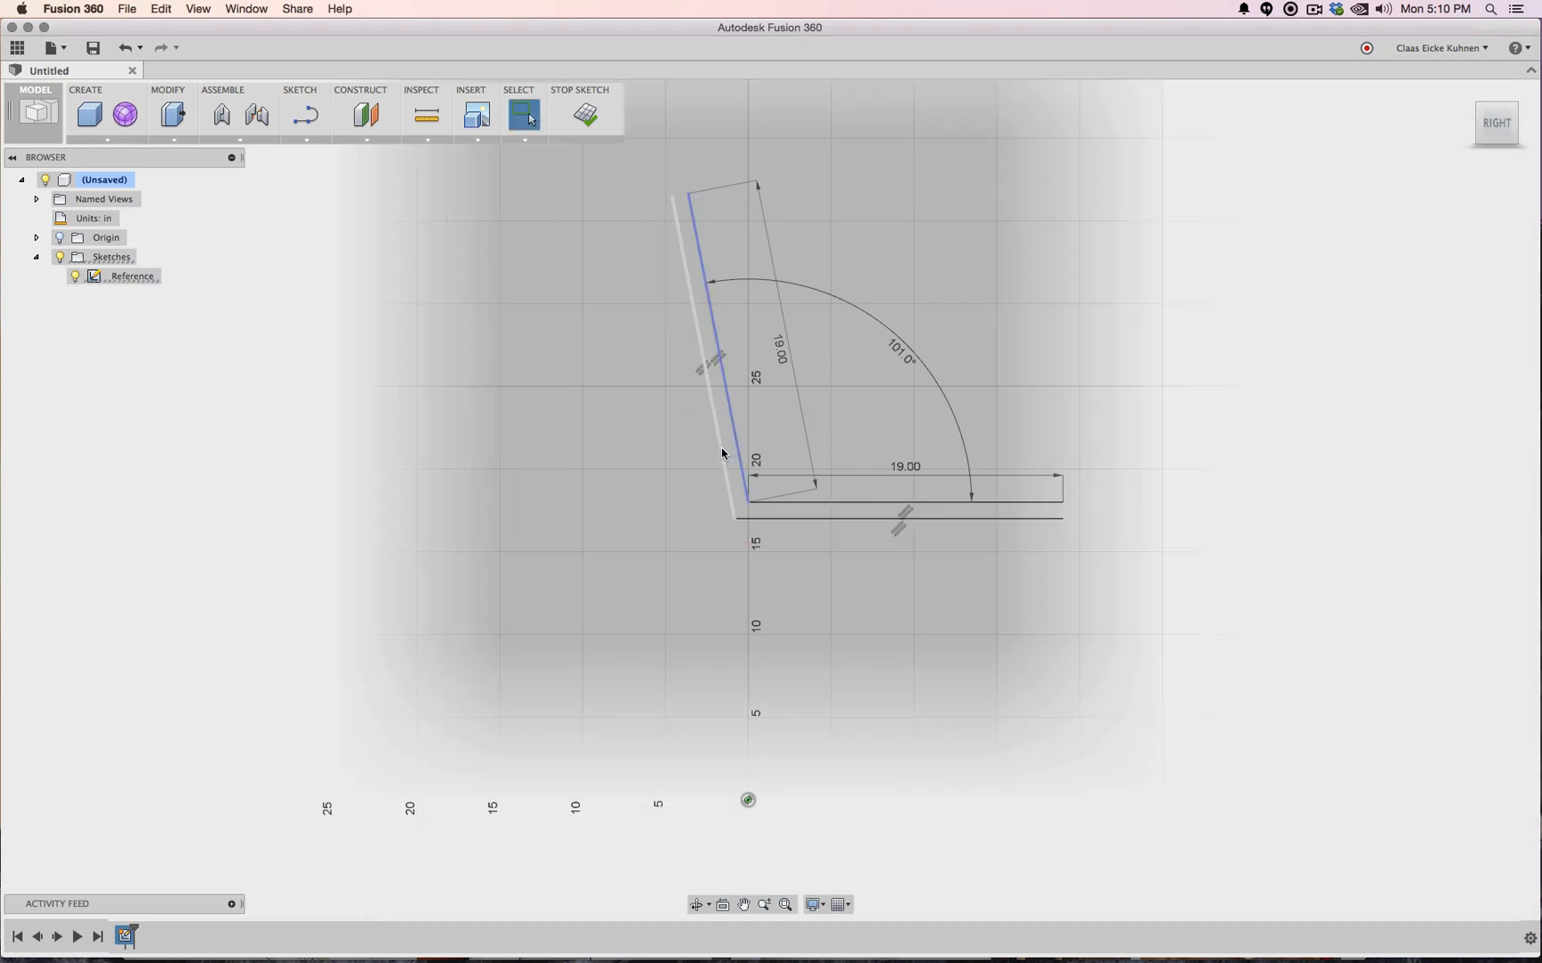
{"action": "left_click", "coordinate": [776, 519]}
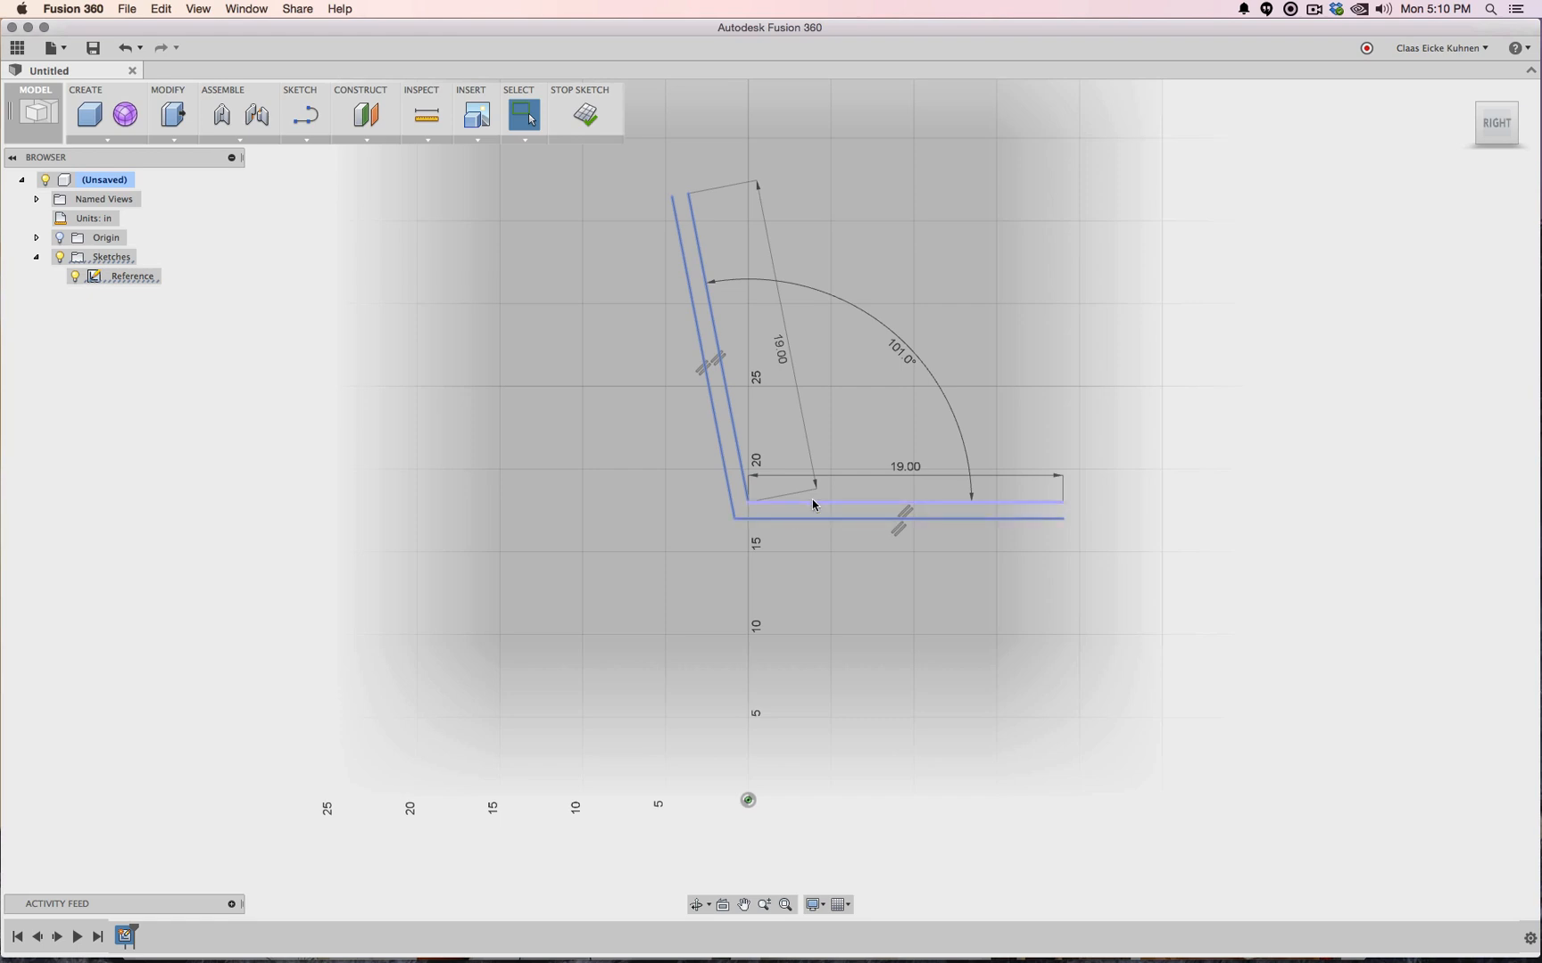
{"action": "right_click", "coordinate": [812, 501]}
{"action": "left_click", "coordinate": [810, 596]}
{"action": "left_click", "coordinate": [586, 116]}
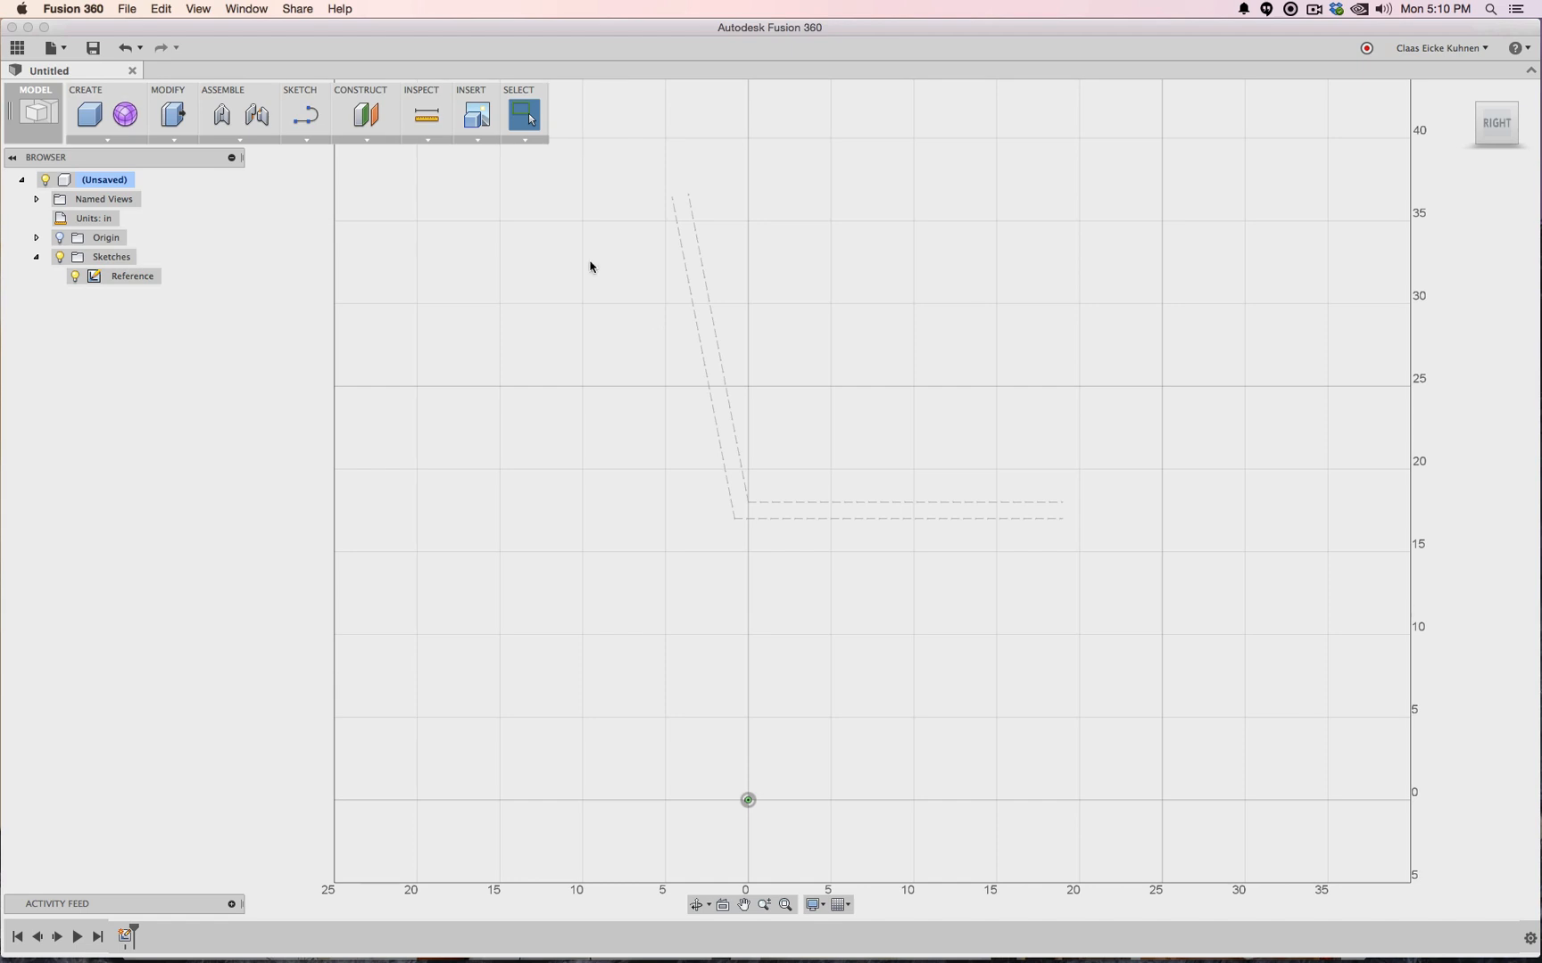
Create Sketch2 on the side plane, projecting both horizontal seat lines and both slanted backrest lines
{"action": "left_click", "coordinate": [306, 115]}
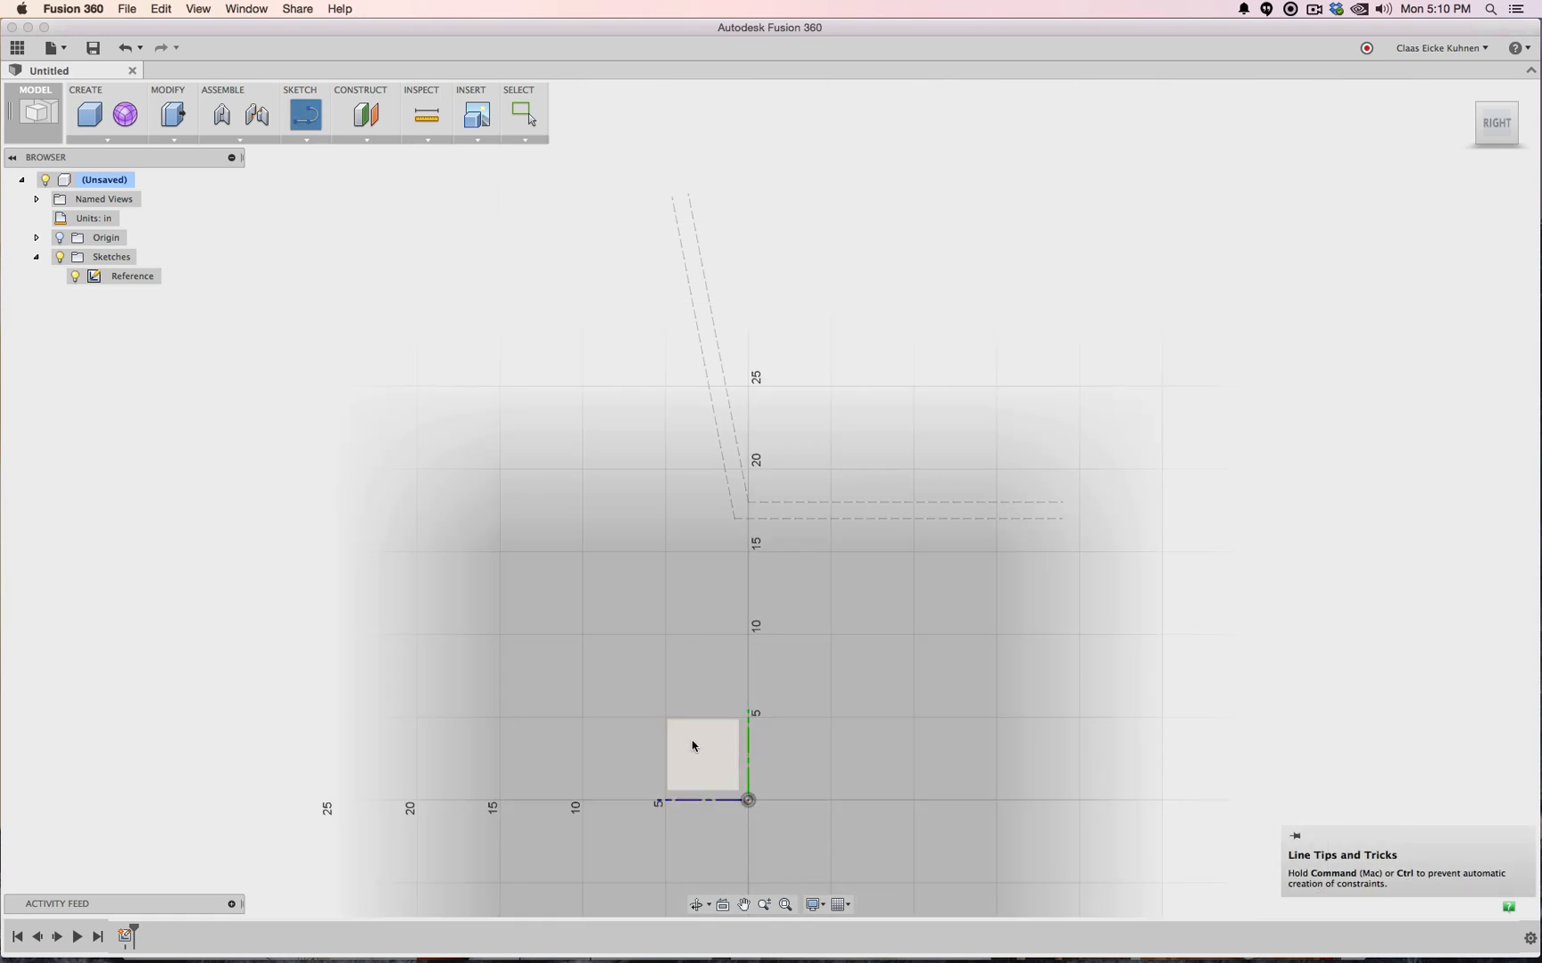
{"action": "left_click", "coordinate": [693, 746]}
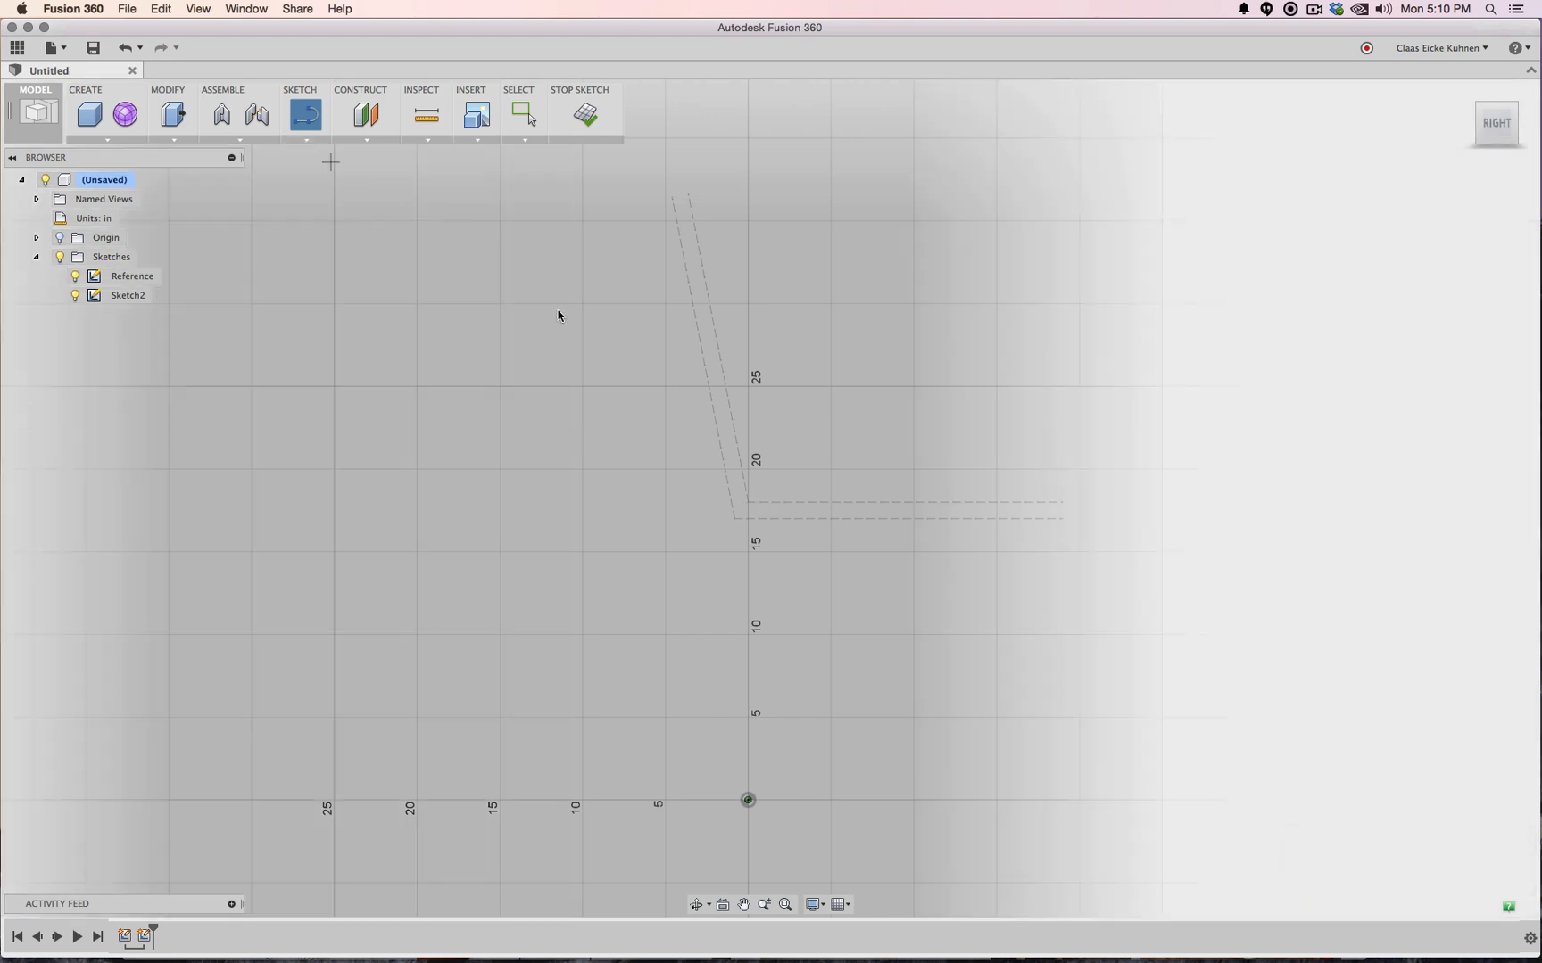
{"action": "left_click", "coordinate": [301, 141]}
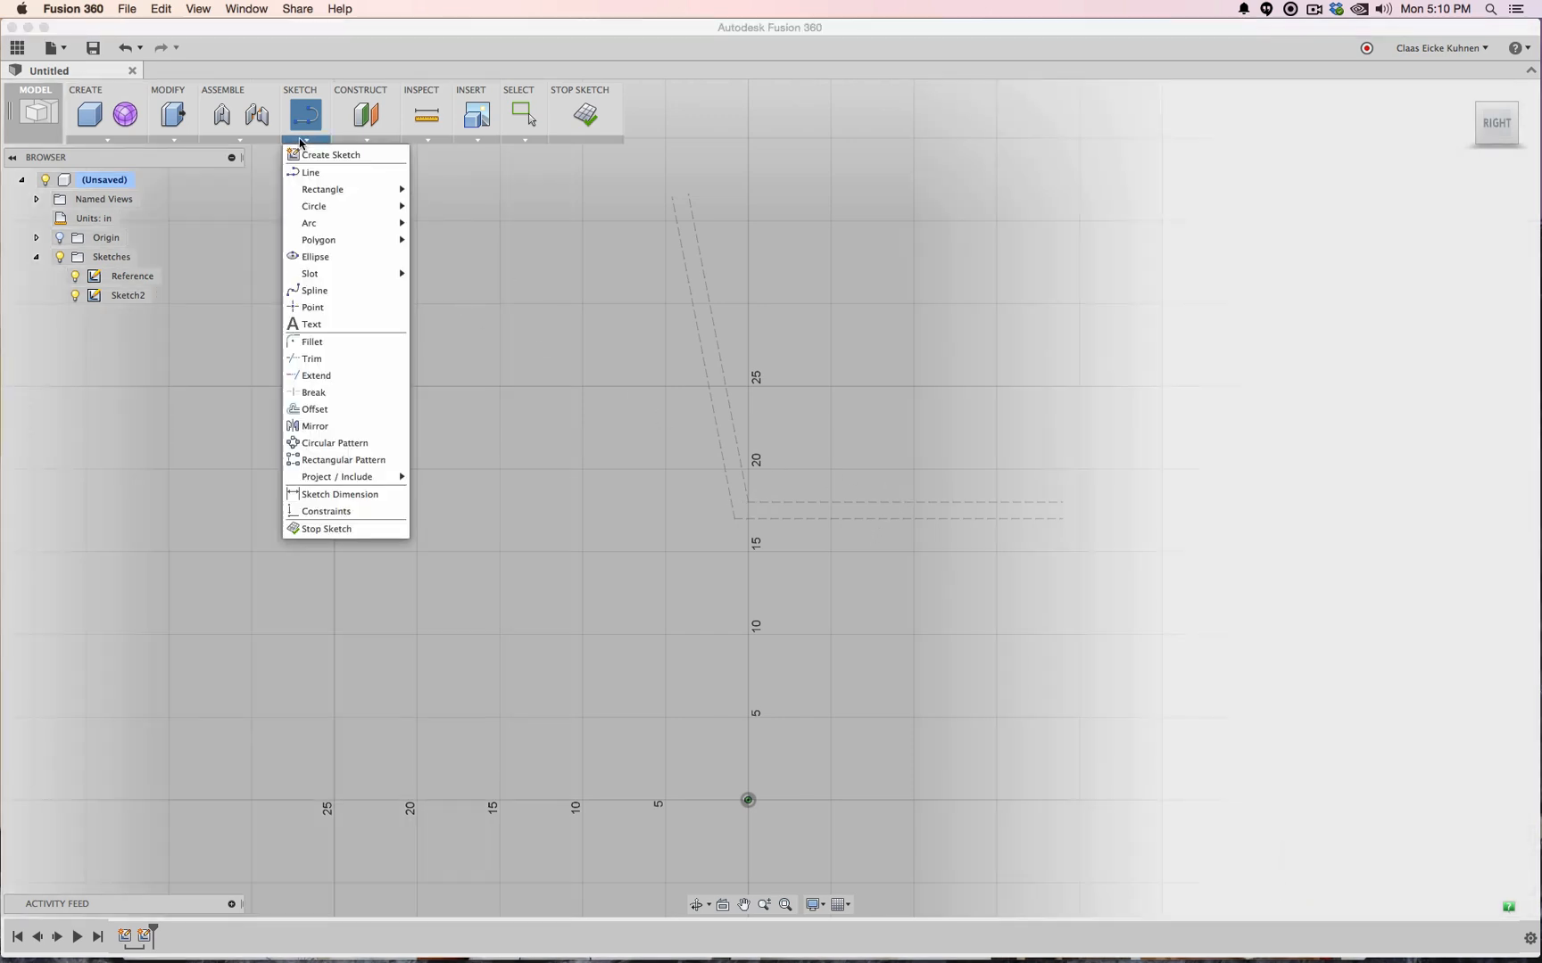
{"action": "mouse_move", "coordinate": [397, 478]}
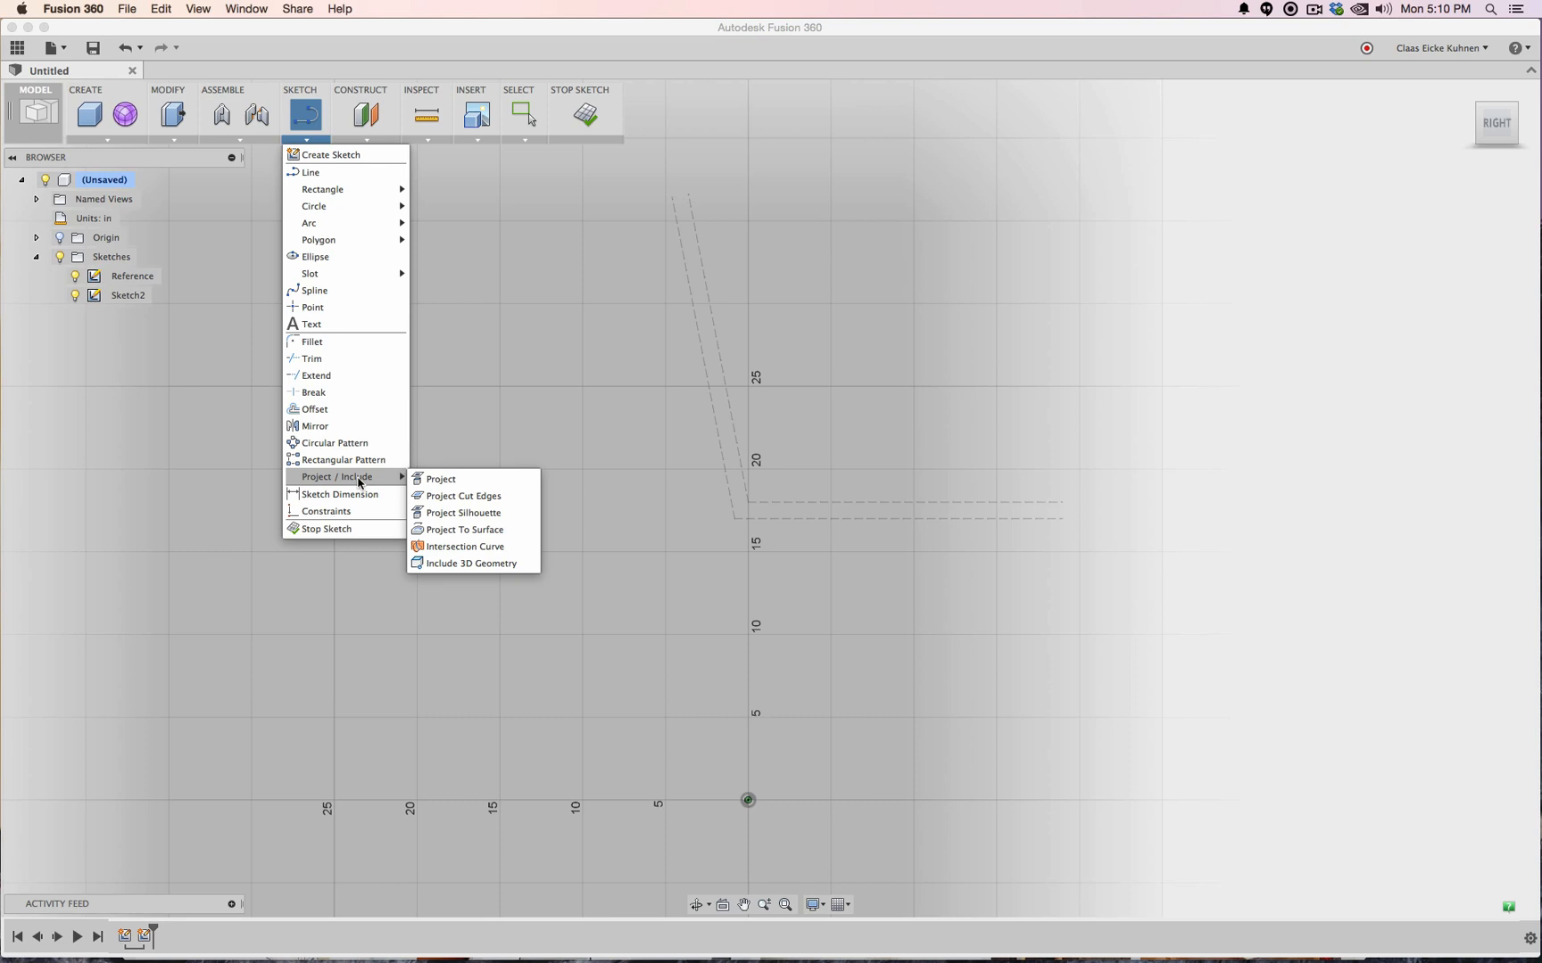
{"action": "left_click", "coordinate": [471, 482]}
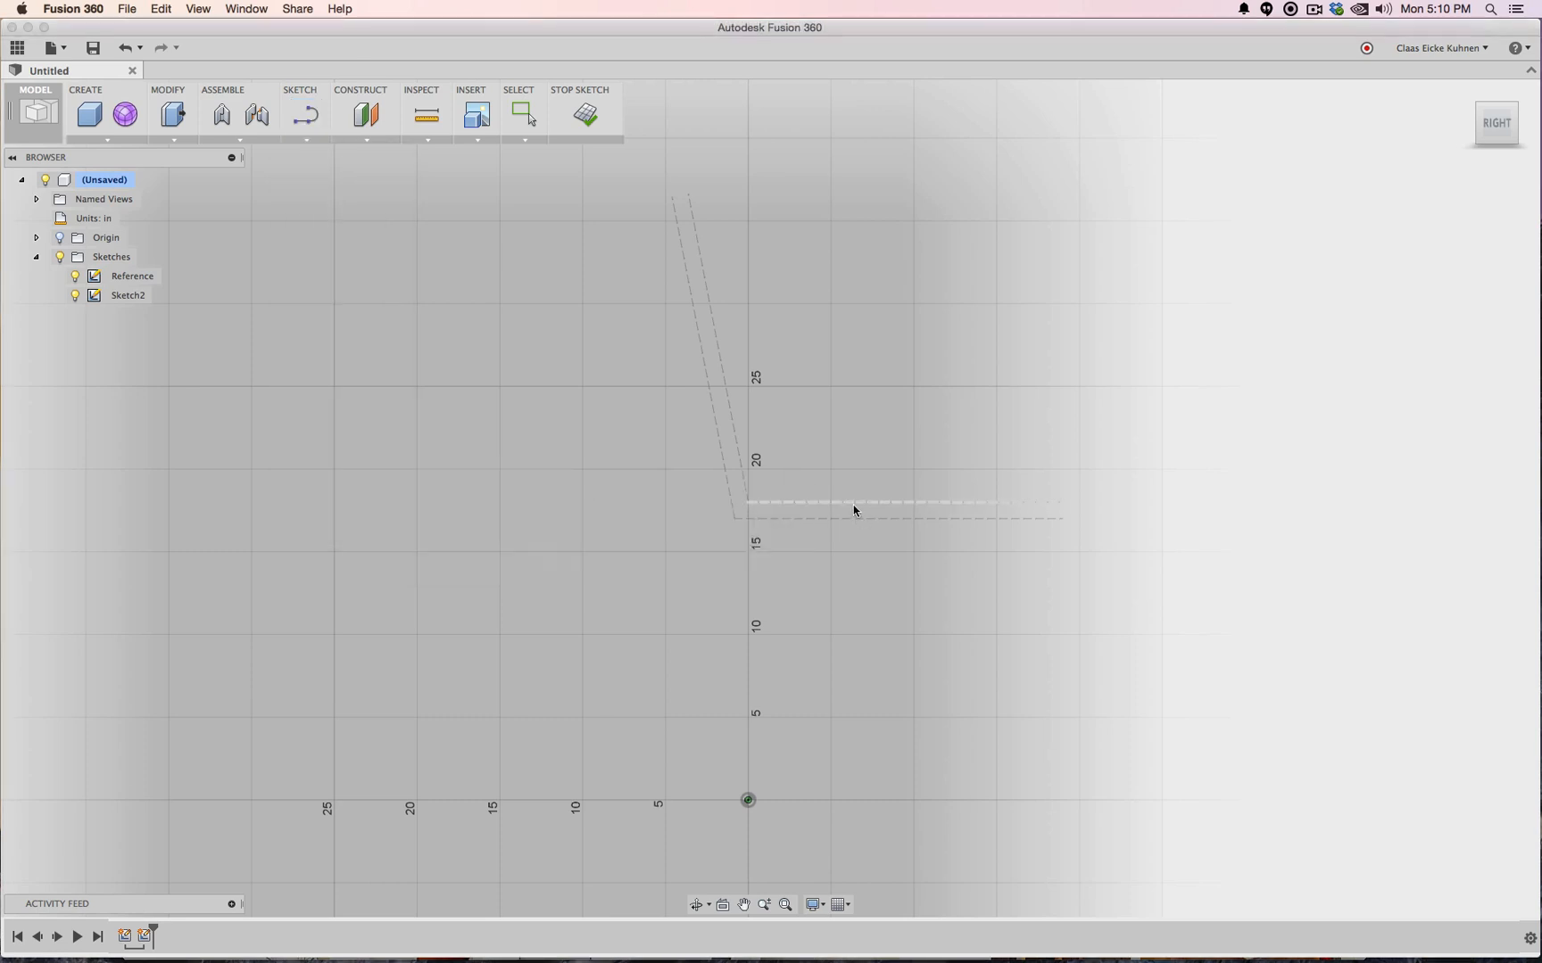
{"action": "left_click", "coordinate": [852, 503]}
{"action": "left_click", "coordinate": [736, 446]}
{"action": "left_click", "coordinate": [719, 451]}
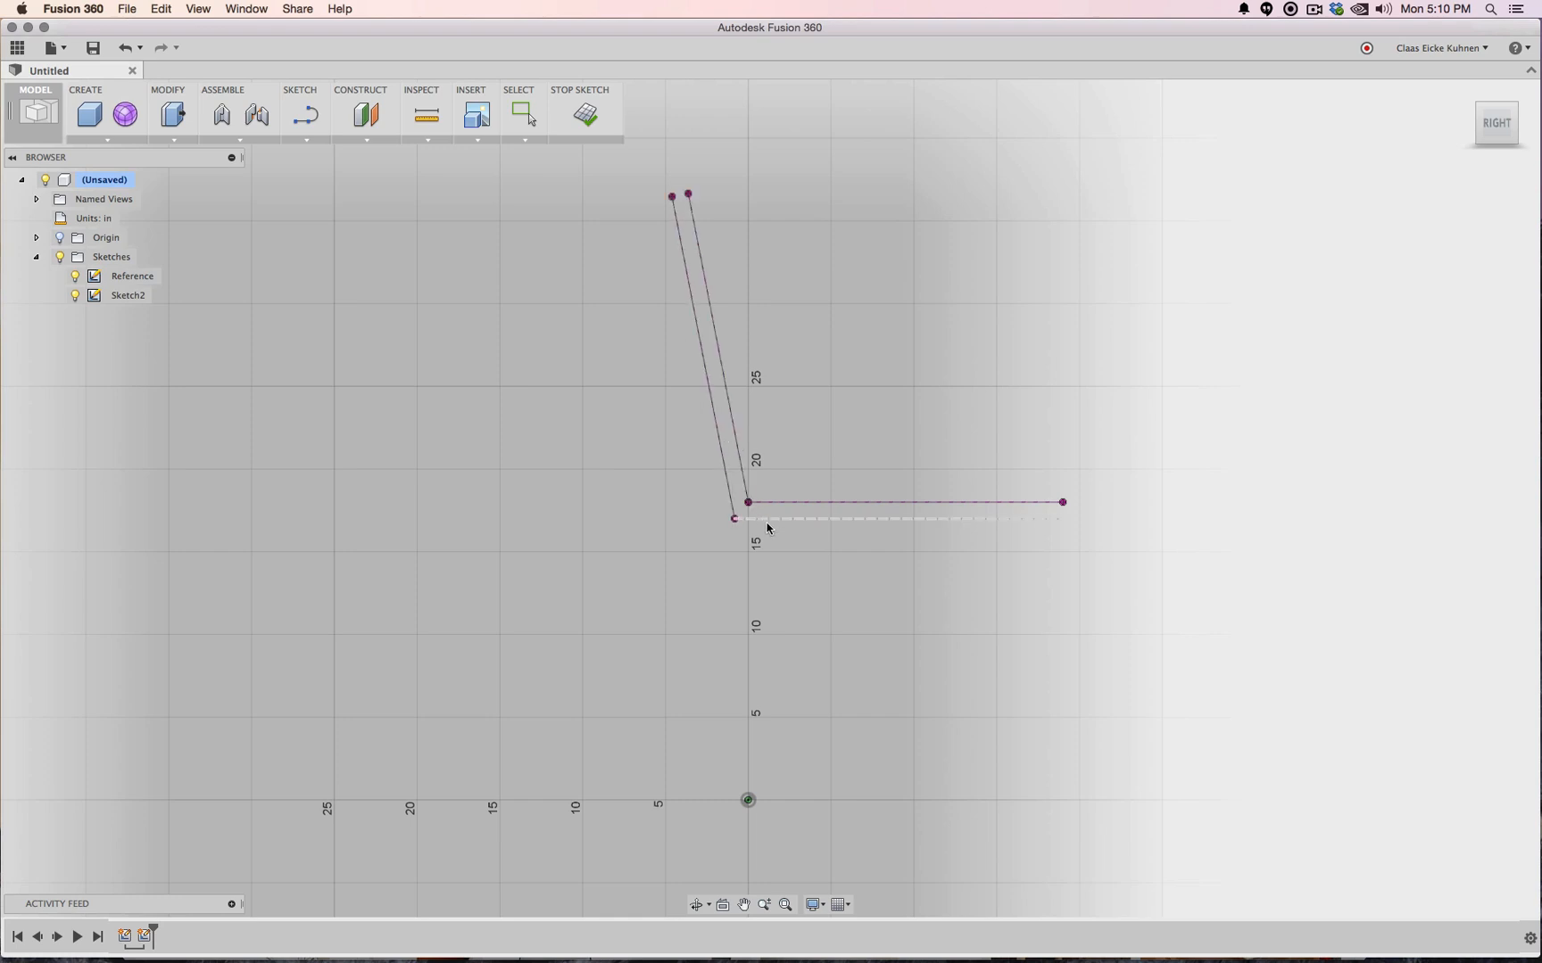
{"action": "left_click", "coordinate": [770, 521]}
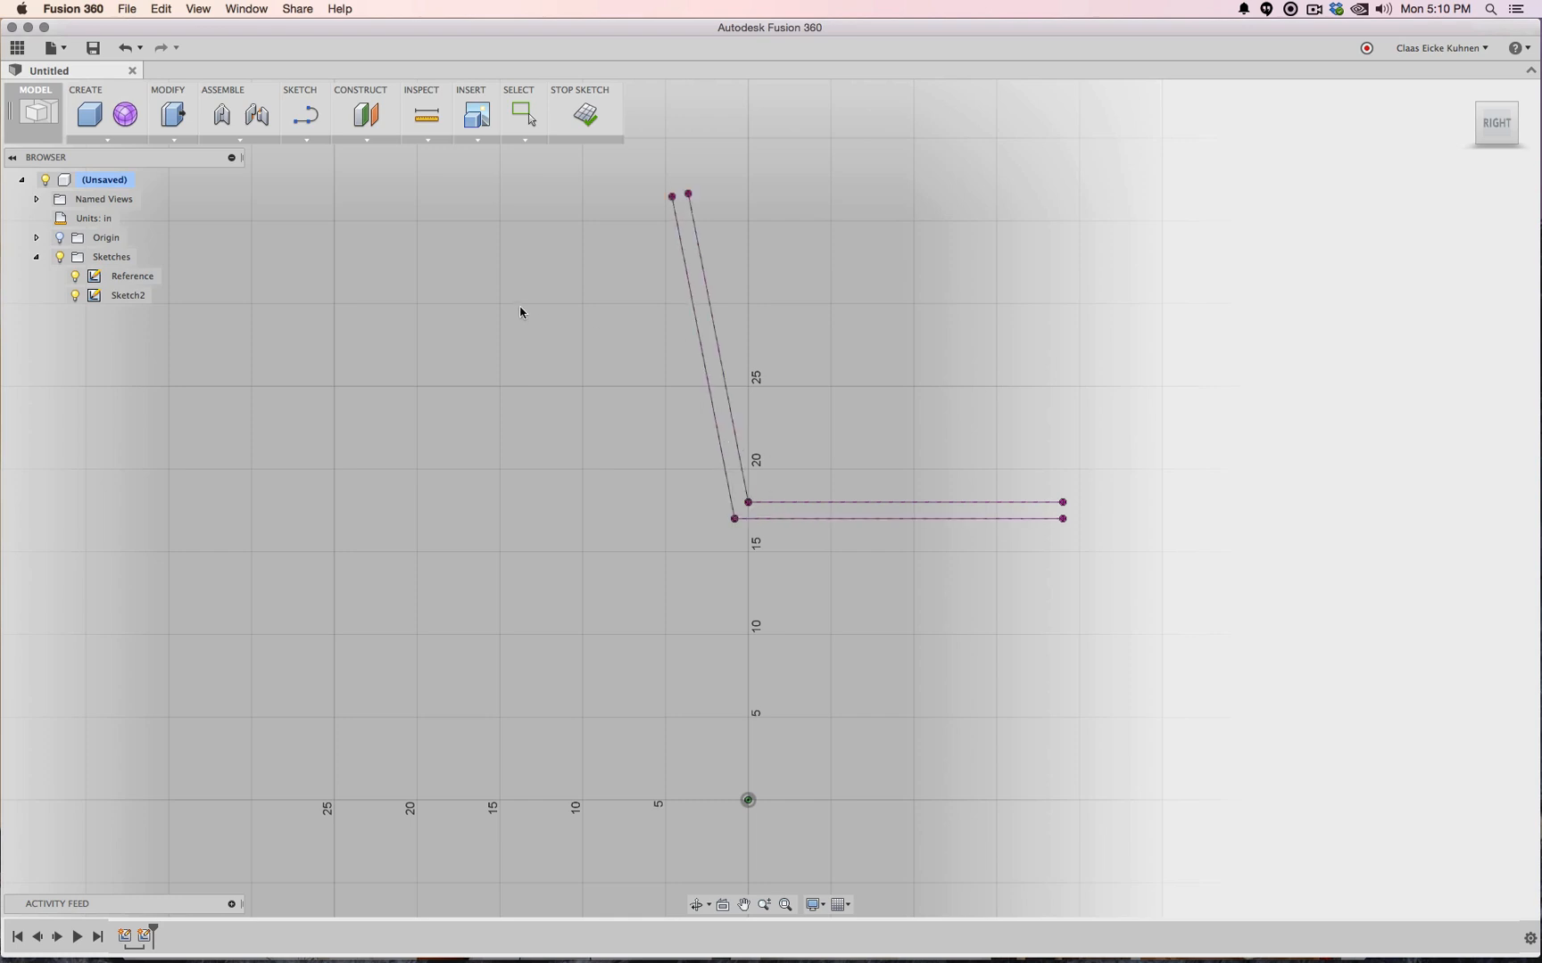
{"action": "left_click", "coordinate": [585, 114]}
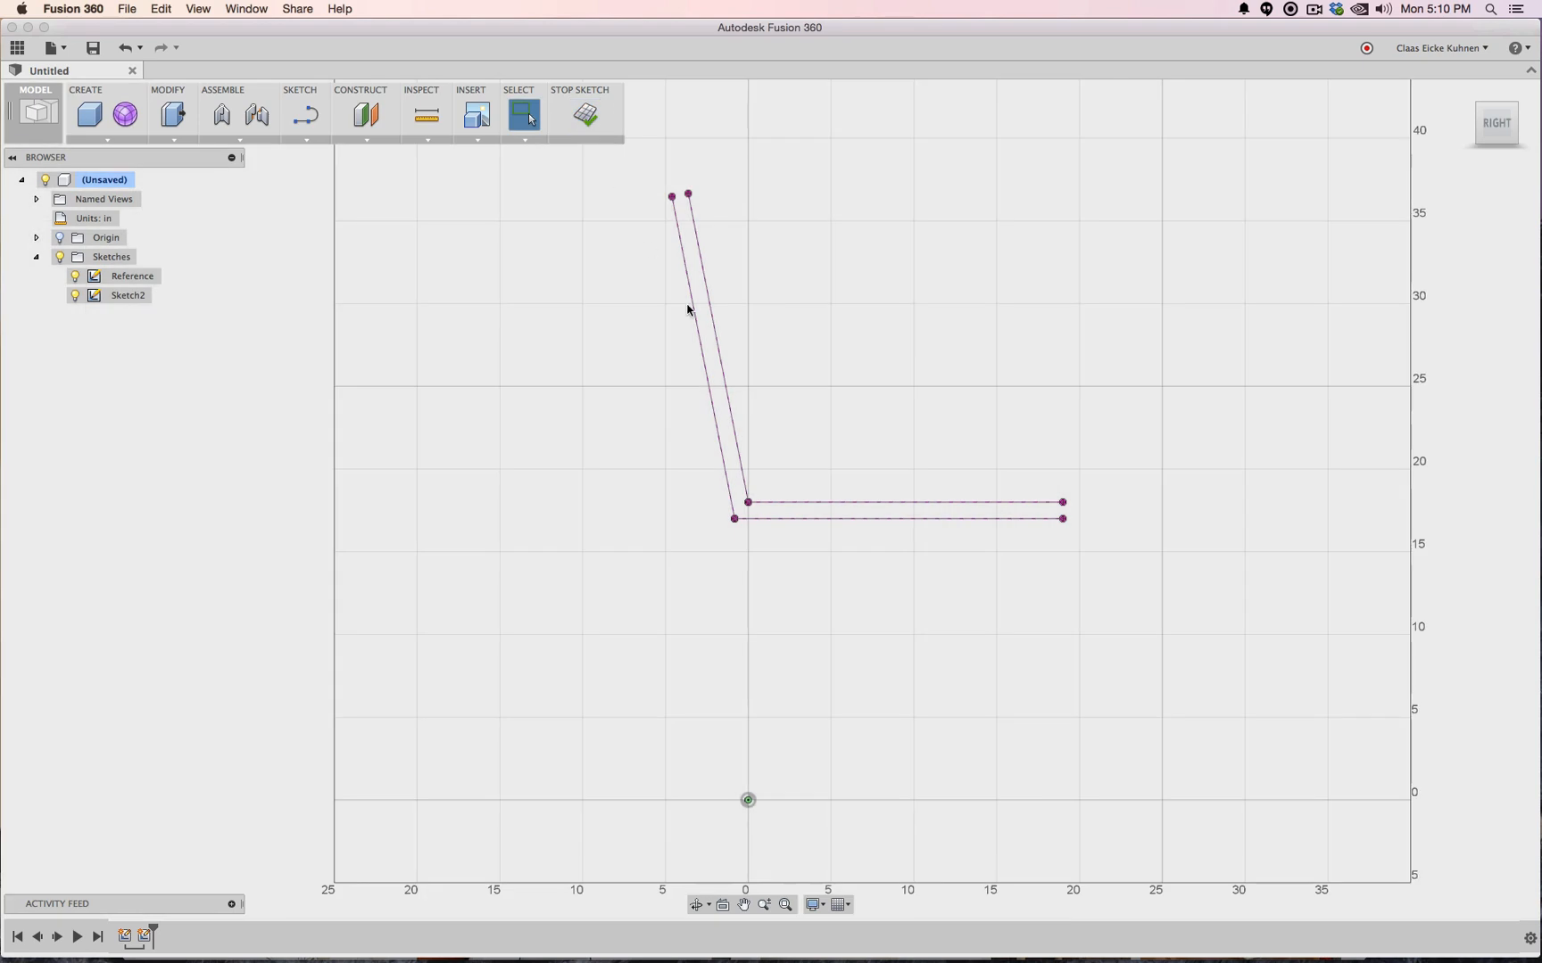
Hide the Reference sketch and delete Sketch2's outer slanted backrest line and lower seat line
{"action": "left_click", "coordinate": [73, 295]}
{"action": "left_click", "coordinate": [75, 278]}
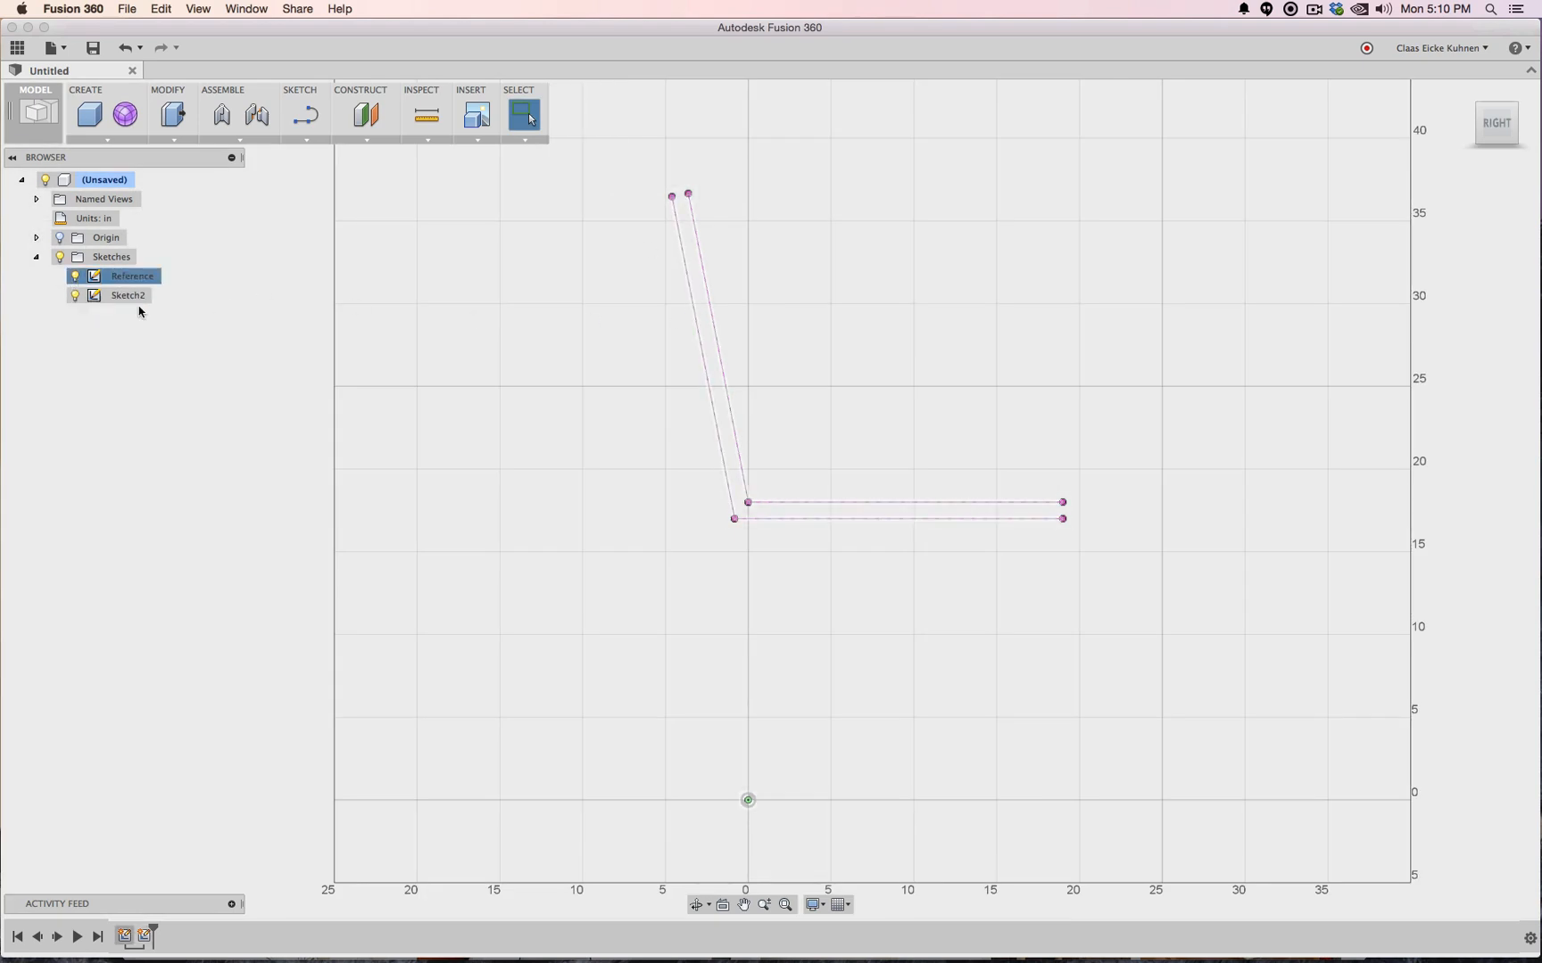
{"action": "left_click", "coordinate": [701, 385]}
{"action": "key", "text": "Delete"}
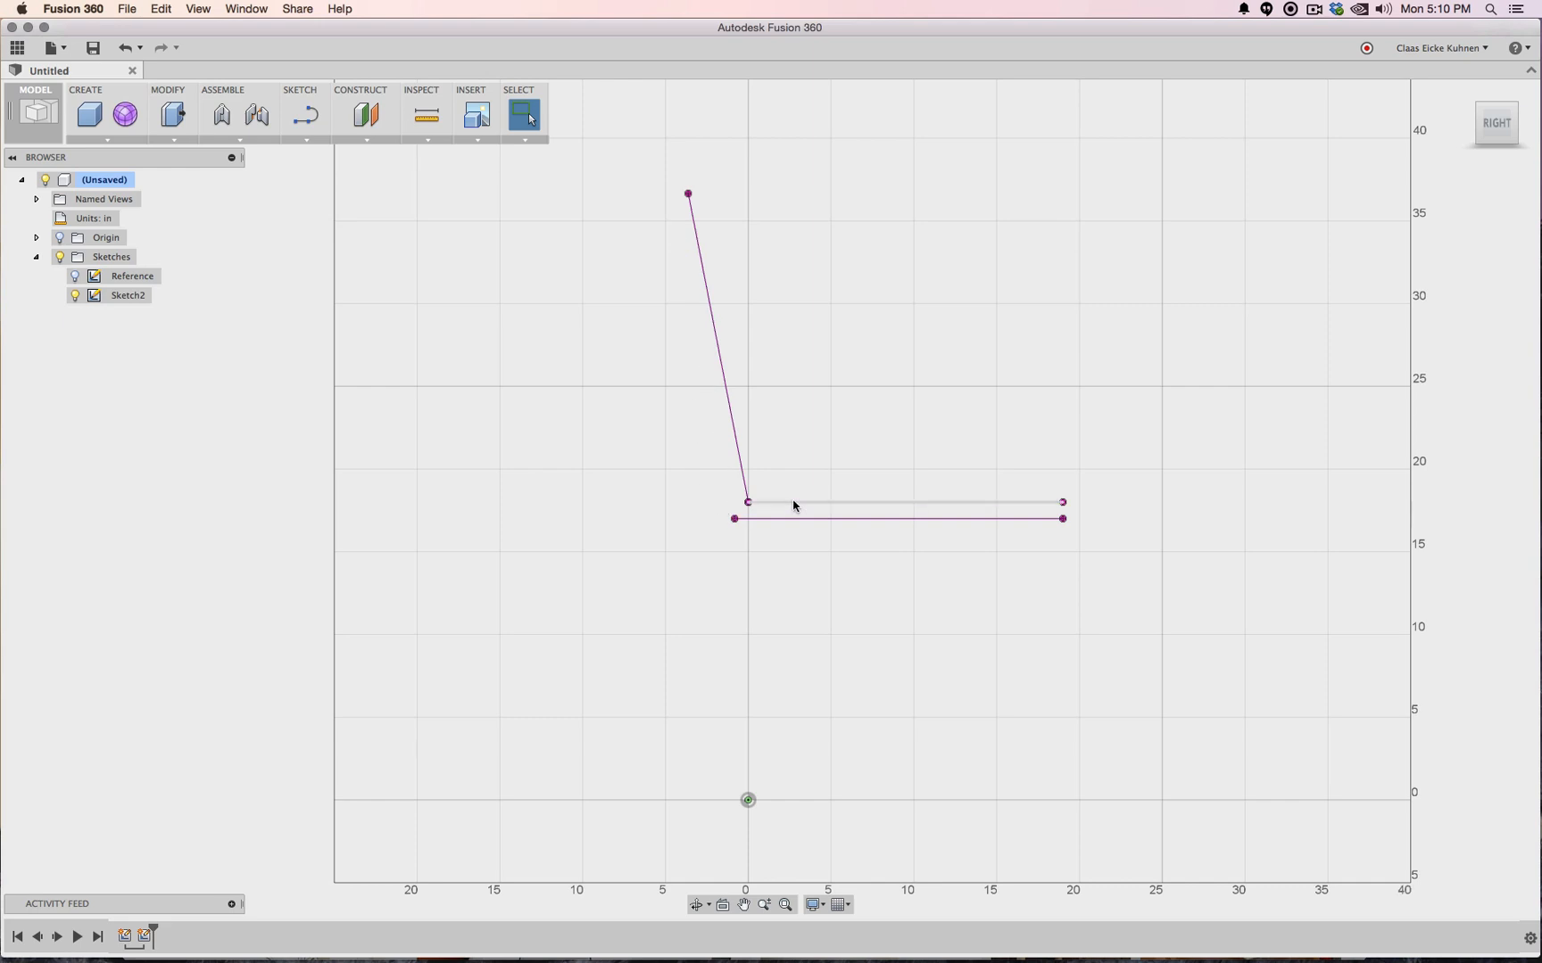
{"action": "left_click", "coordinate": [780, 519]}
{"action": "key", "text": "Delete"}
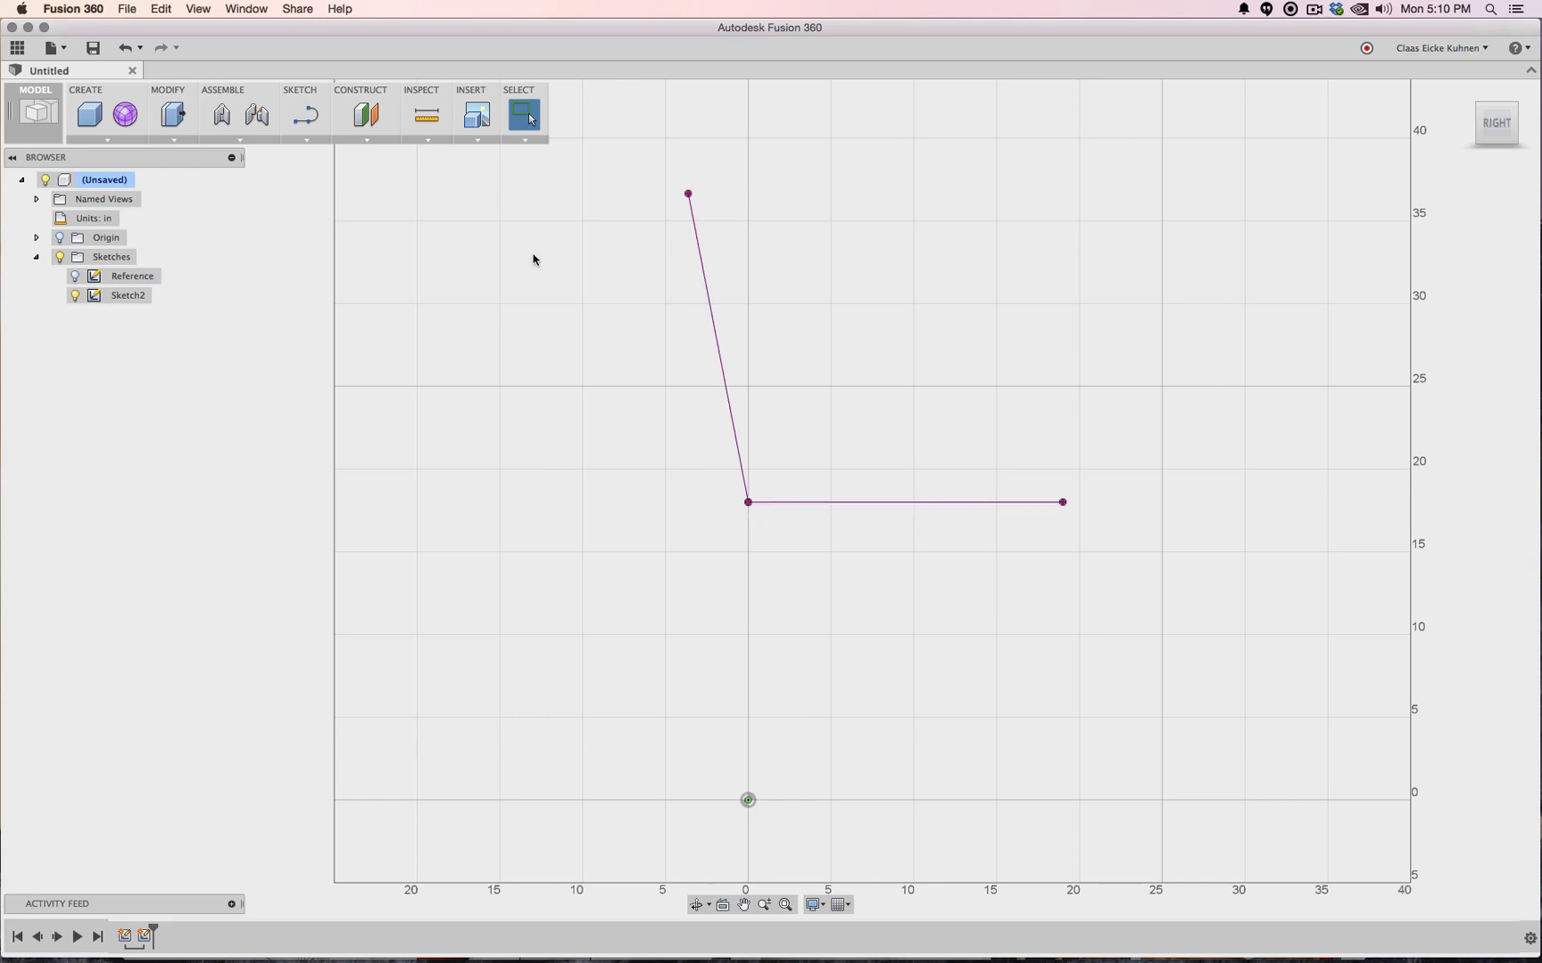
Rename Sketch2 to 'Mid Cross Section' and reopen it for editing
{"action": "left_click", "coordinate": [304, 140]}
{"action": "mouse_move", "coordinate": [386, 480]}
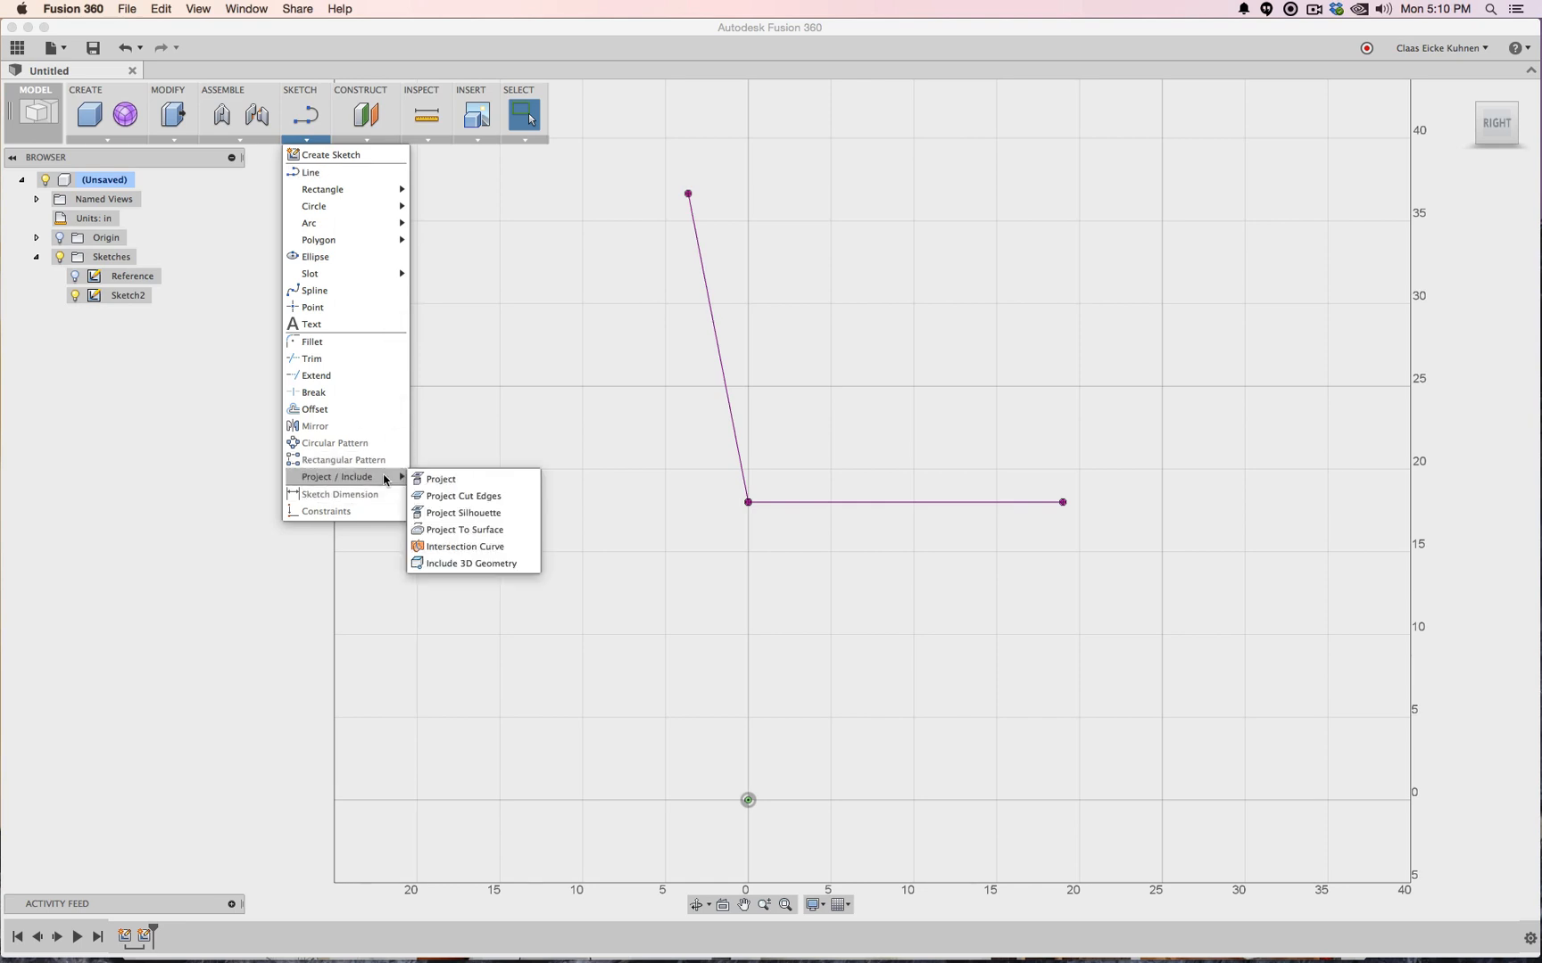
{"action": "left_click", "coordinate": [128, 317]}
{"action": "left_click", "coordinate": [126, 301]}
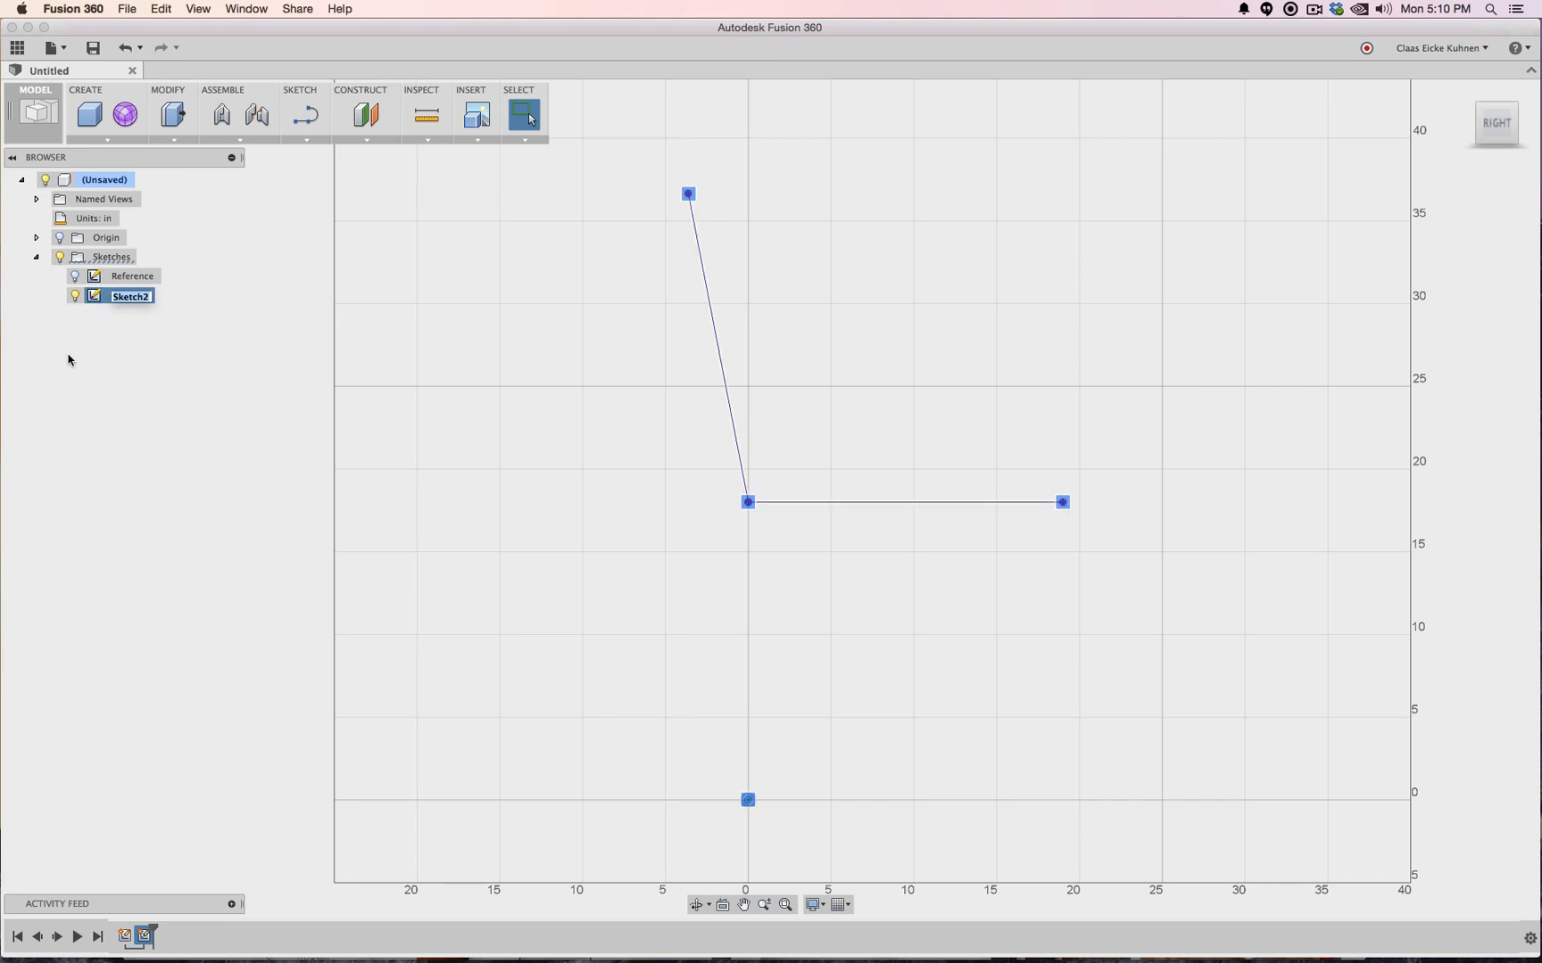
{"action": "type", "text": "Mid Cross Section"}
{"action": "key", "text": "Return"}
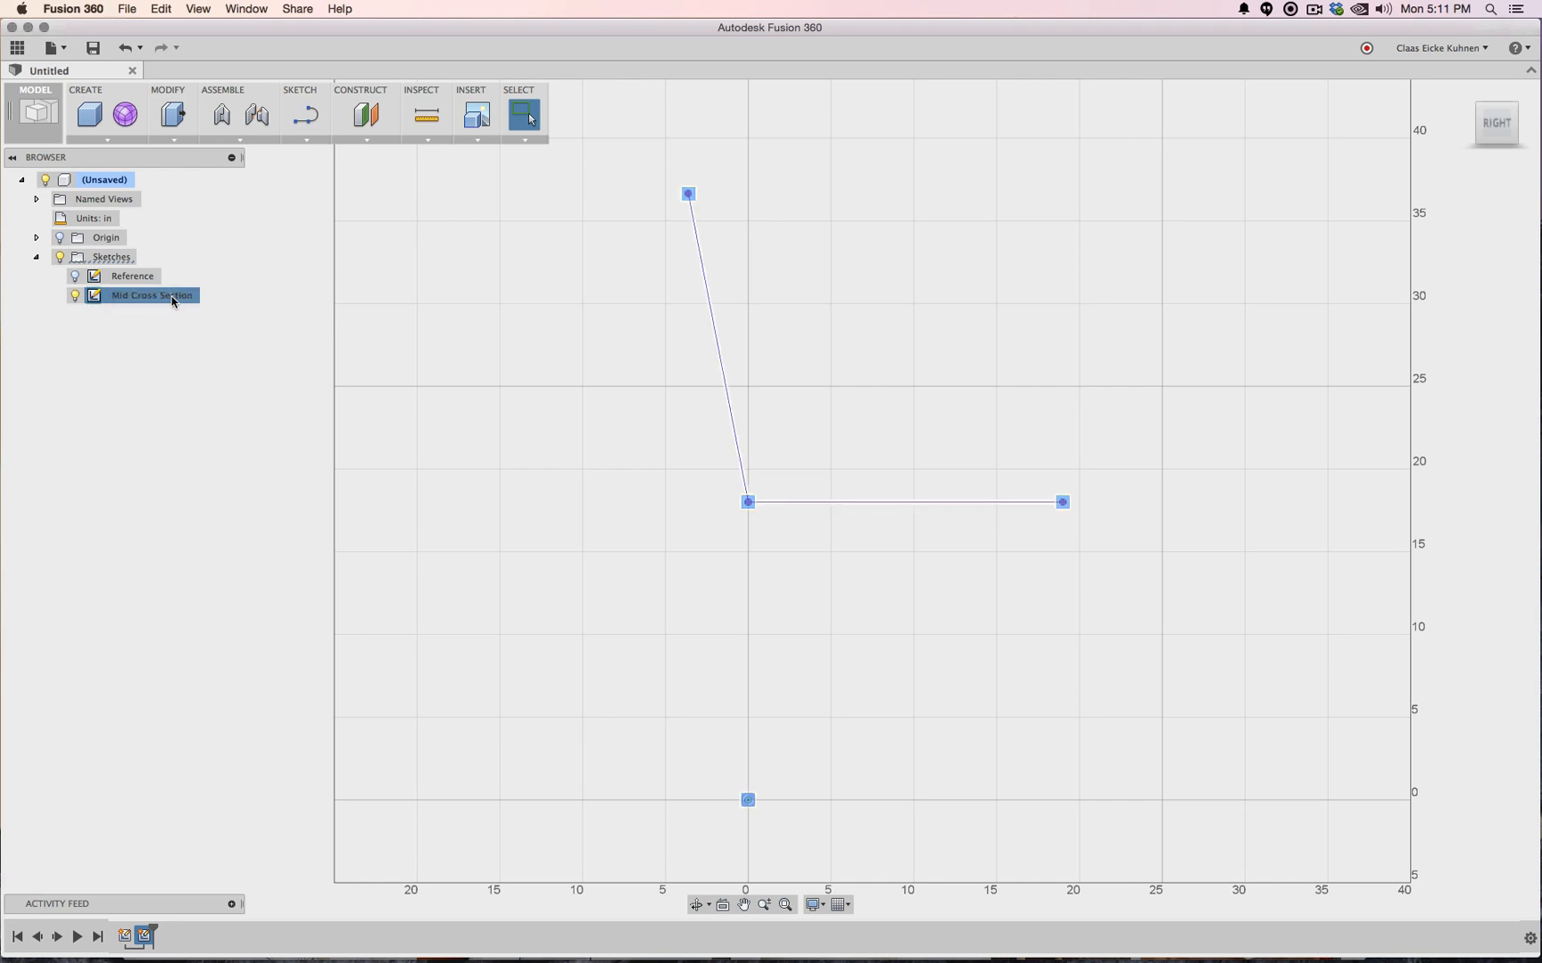
{"action": "right_click", "coordinate": [173, 302]}
{"action": "left_click", "coordinate": [227, 341]}
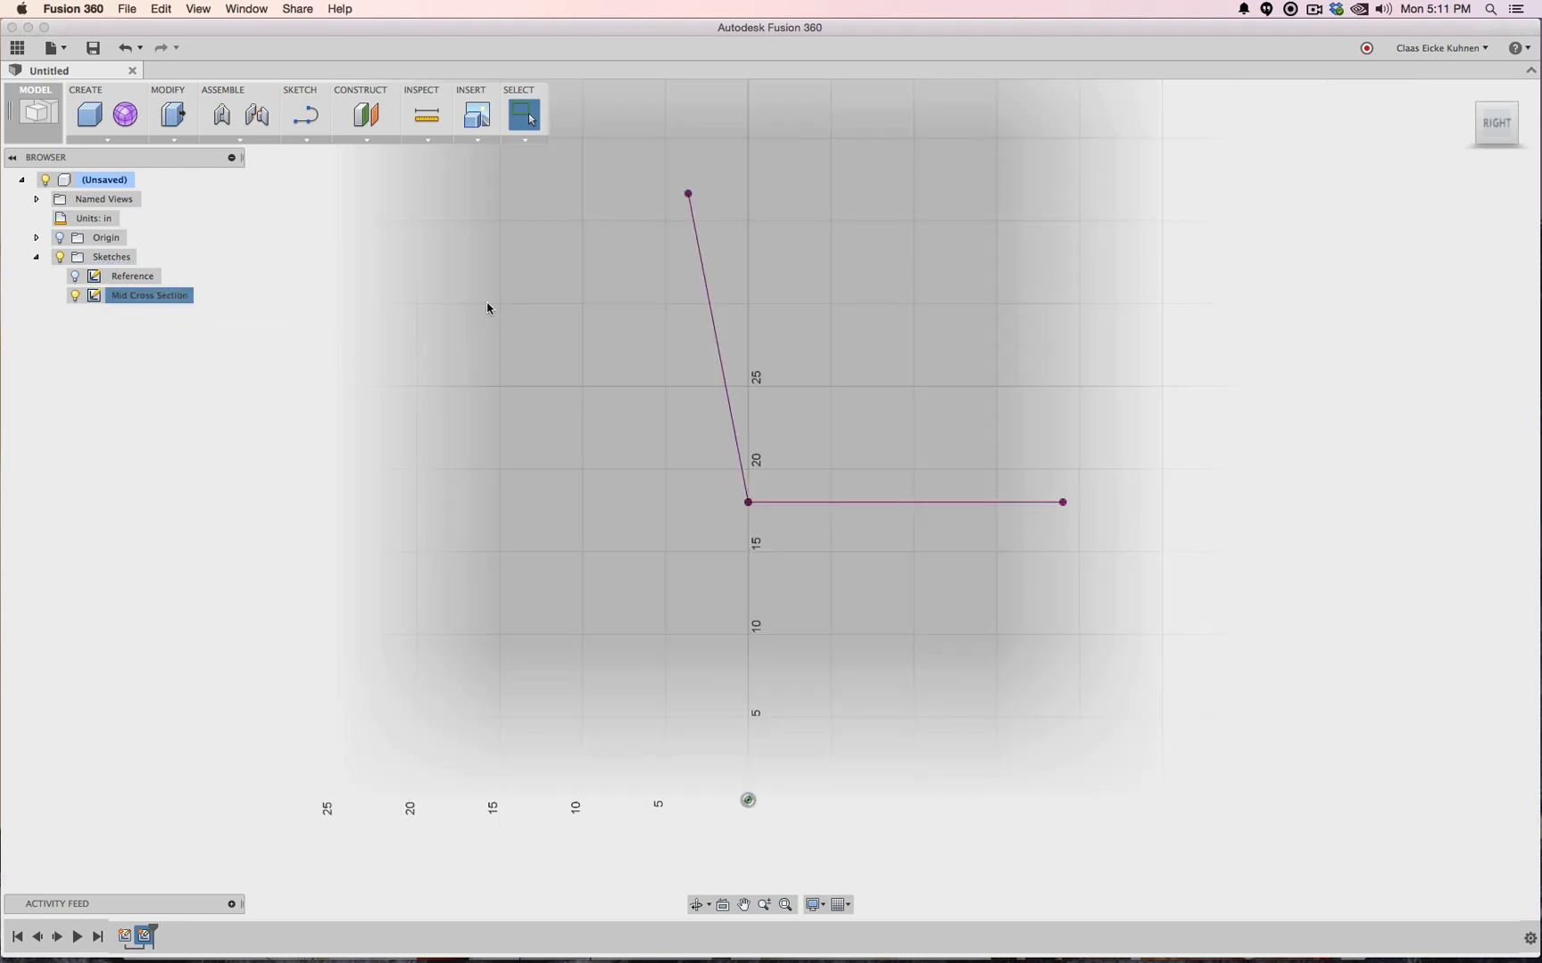
Break the link on the projected slanted and horizontal lines, turning them into ordinary sketch lines
{"action": "left_click", "coordinate": [306, 140]}
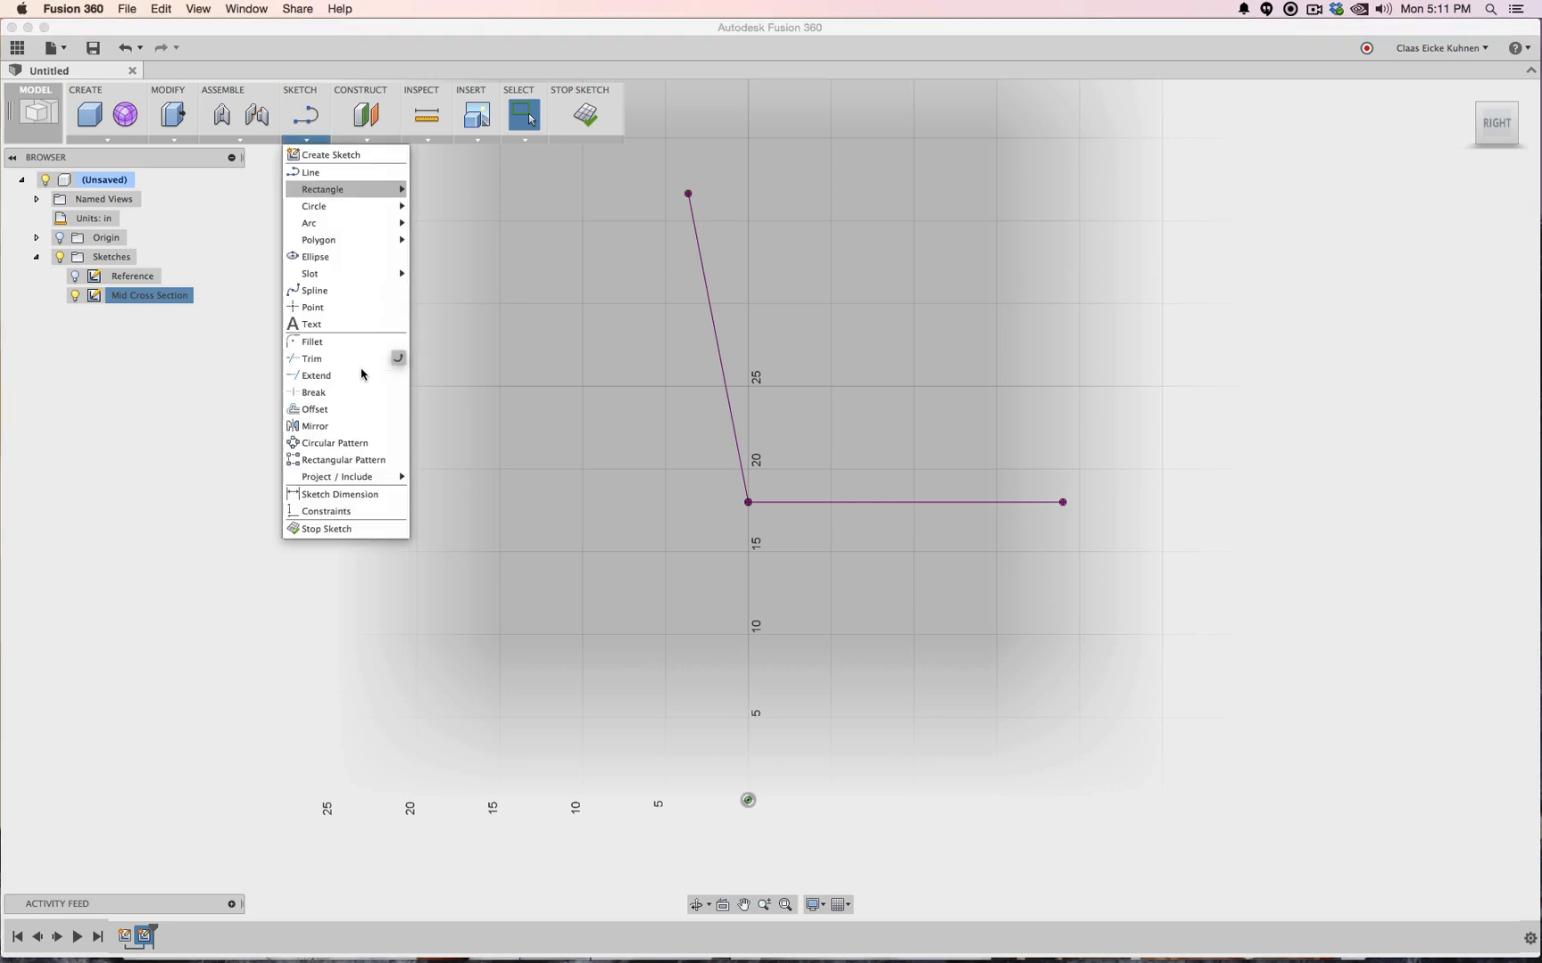
{"action": "left_click", "coordinate": [339, 347]}
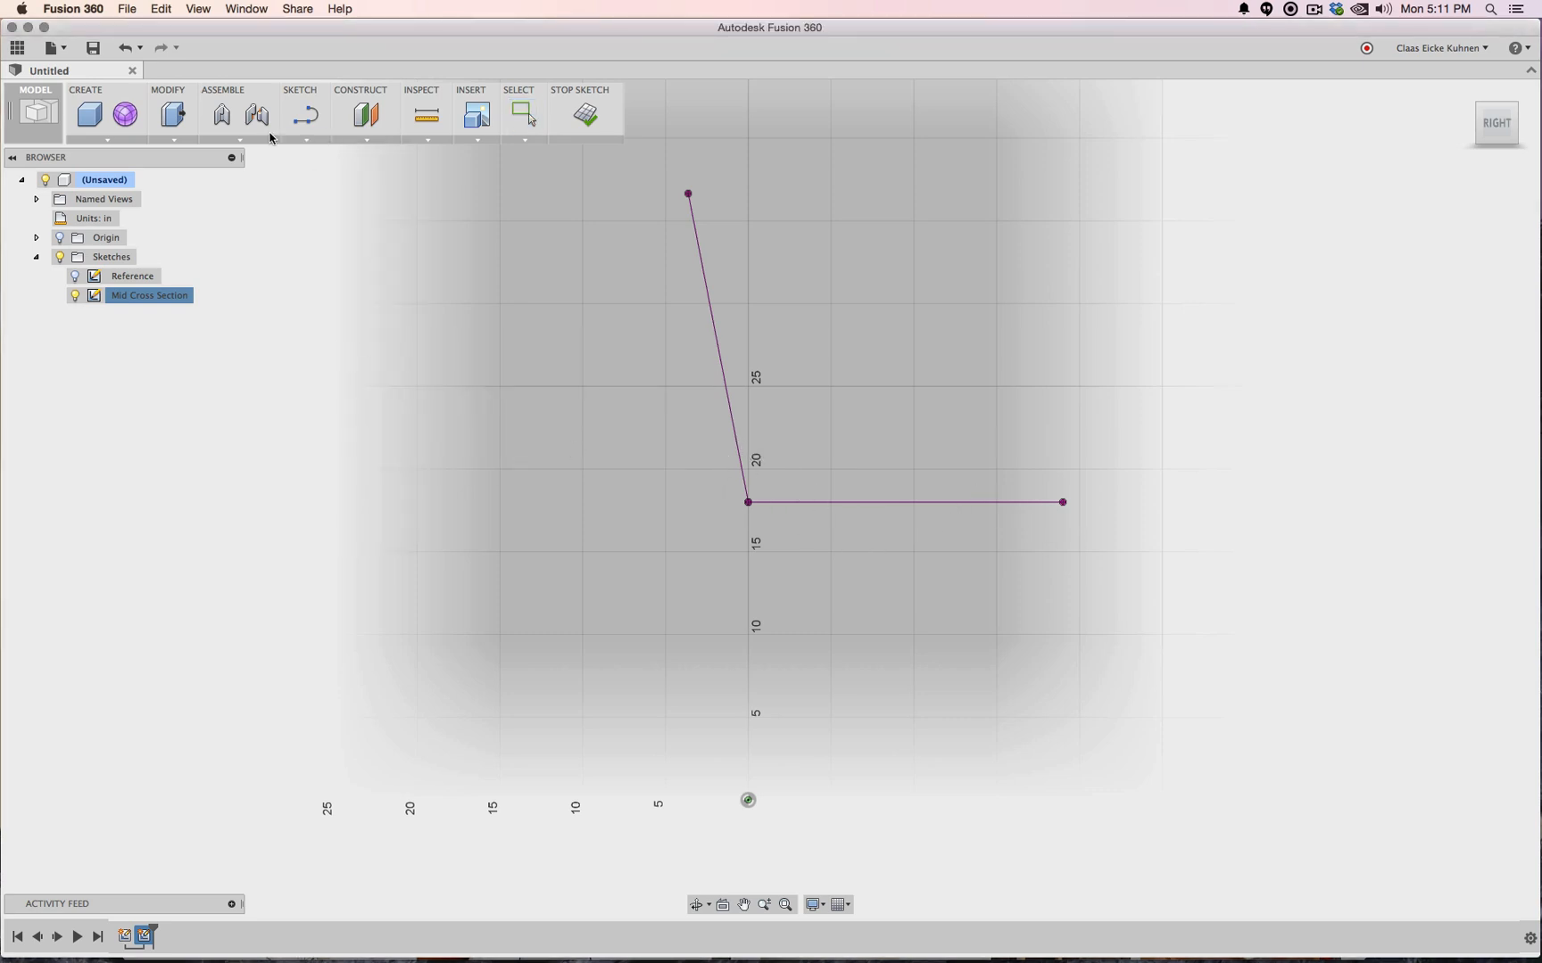
{"action": "left_click", "coordinate": [304, 123]}
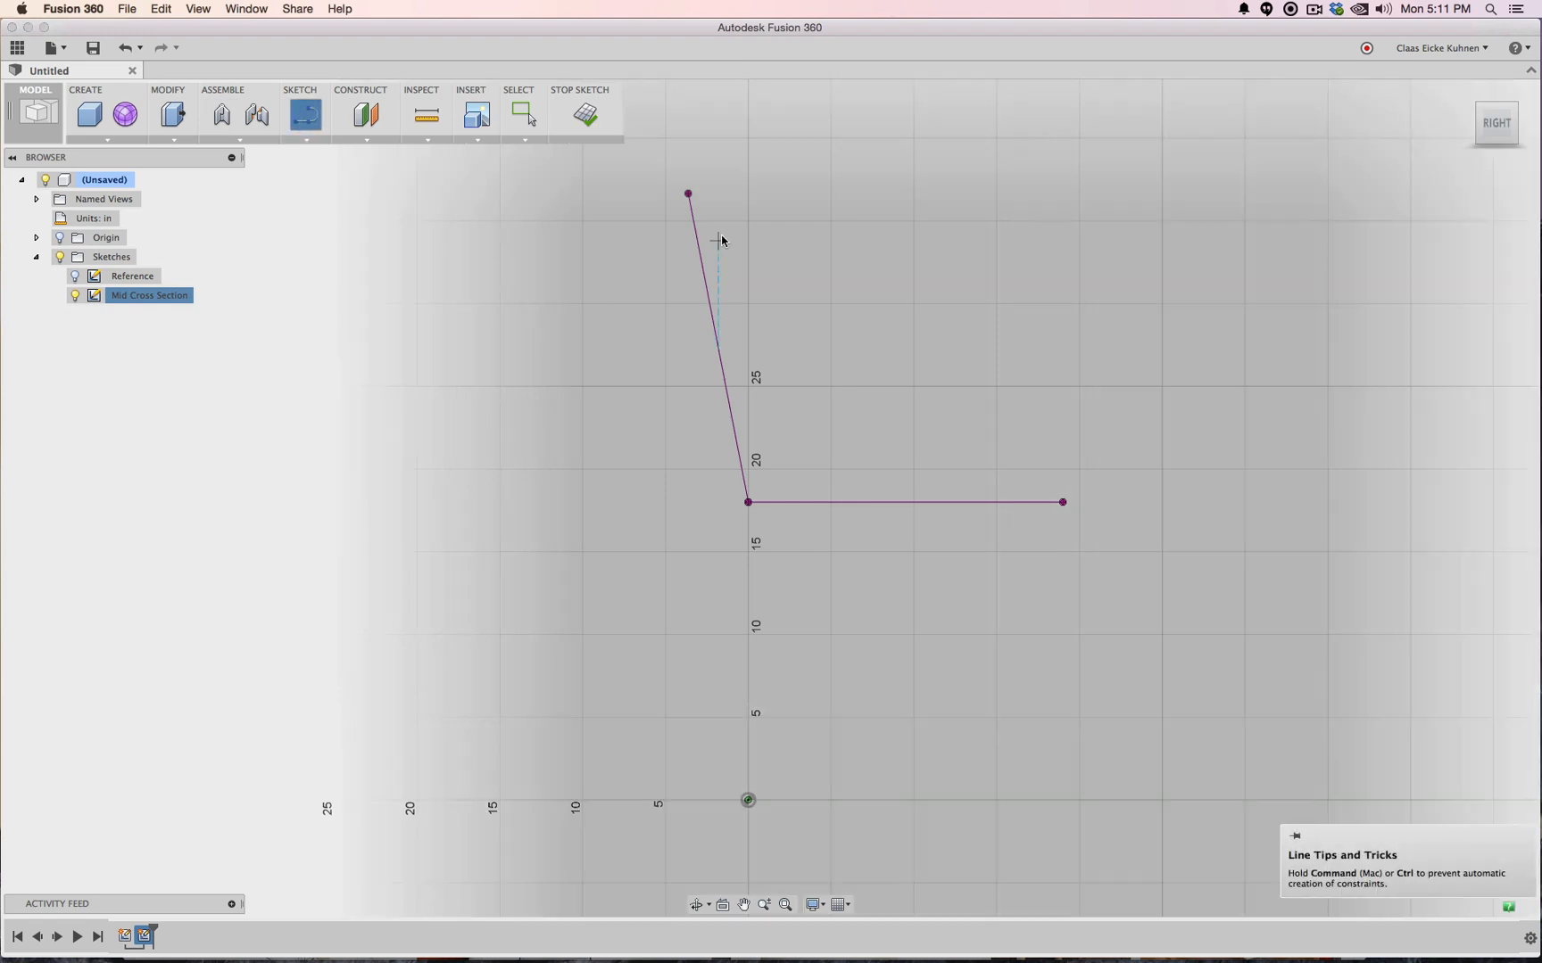
{"action": "left_click", "coordinate": [1063, 503]}
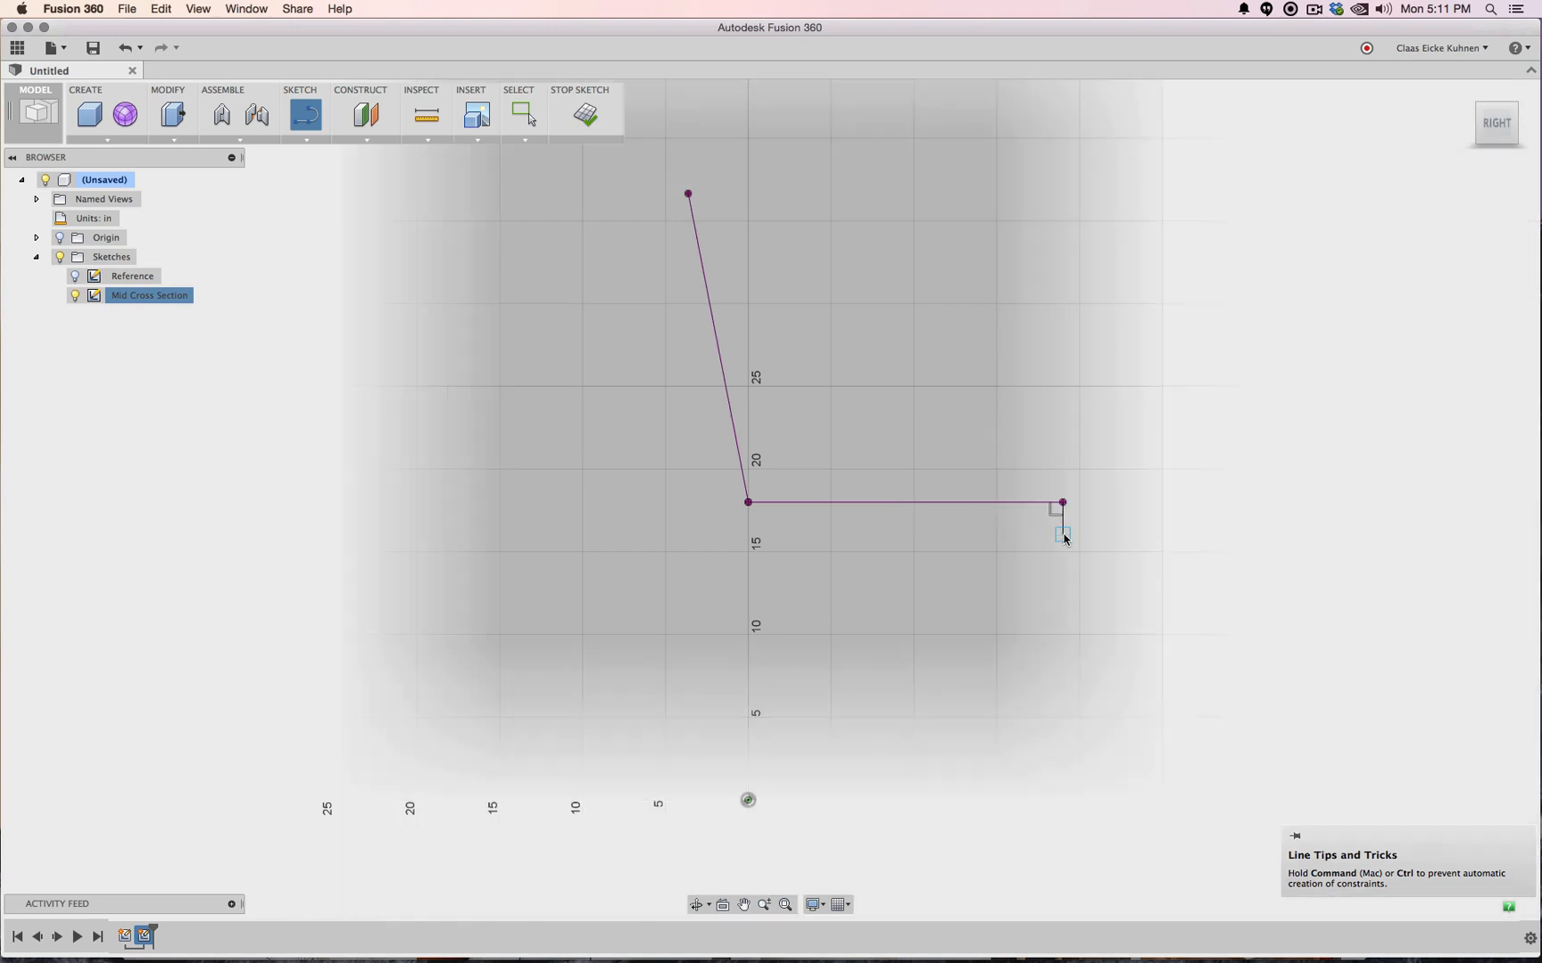
{"action": "key", "text": "Escape"}
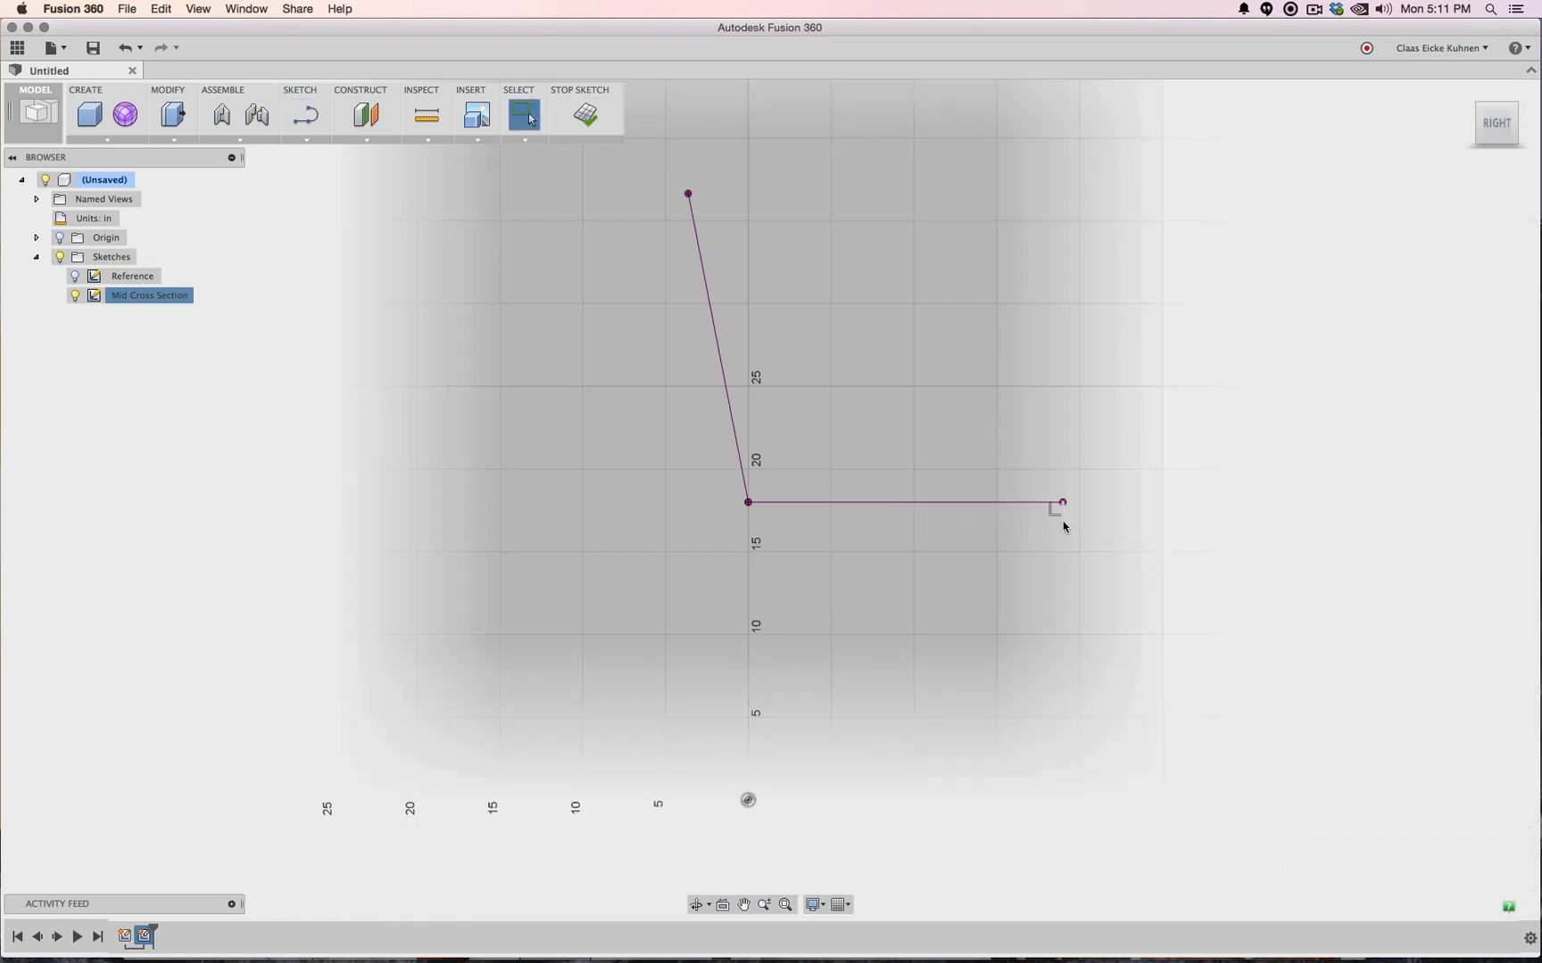
{"action": "left_click", "coordinate": [972, 503]}
{"action": "left_click", "coordinate": [728, 390], "text": "shift"}
{"action": "right_click", "coordinate": [728, 390]}
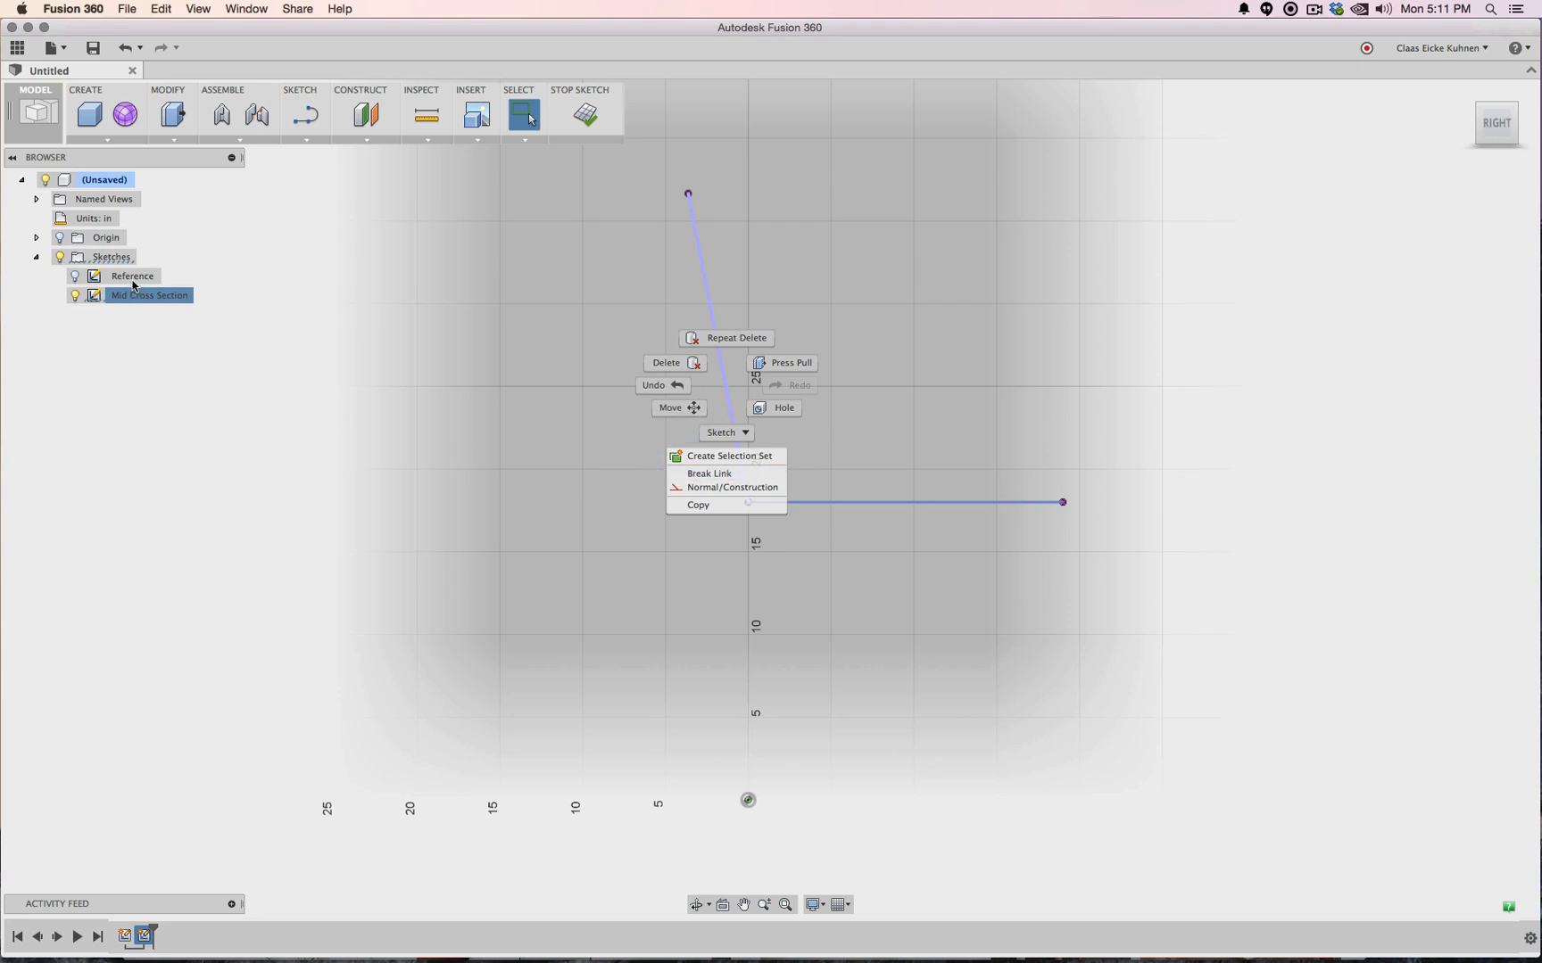
{"action": "left_click", "coordinate": [709, 473]}
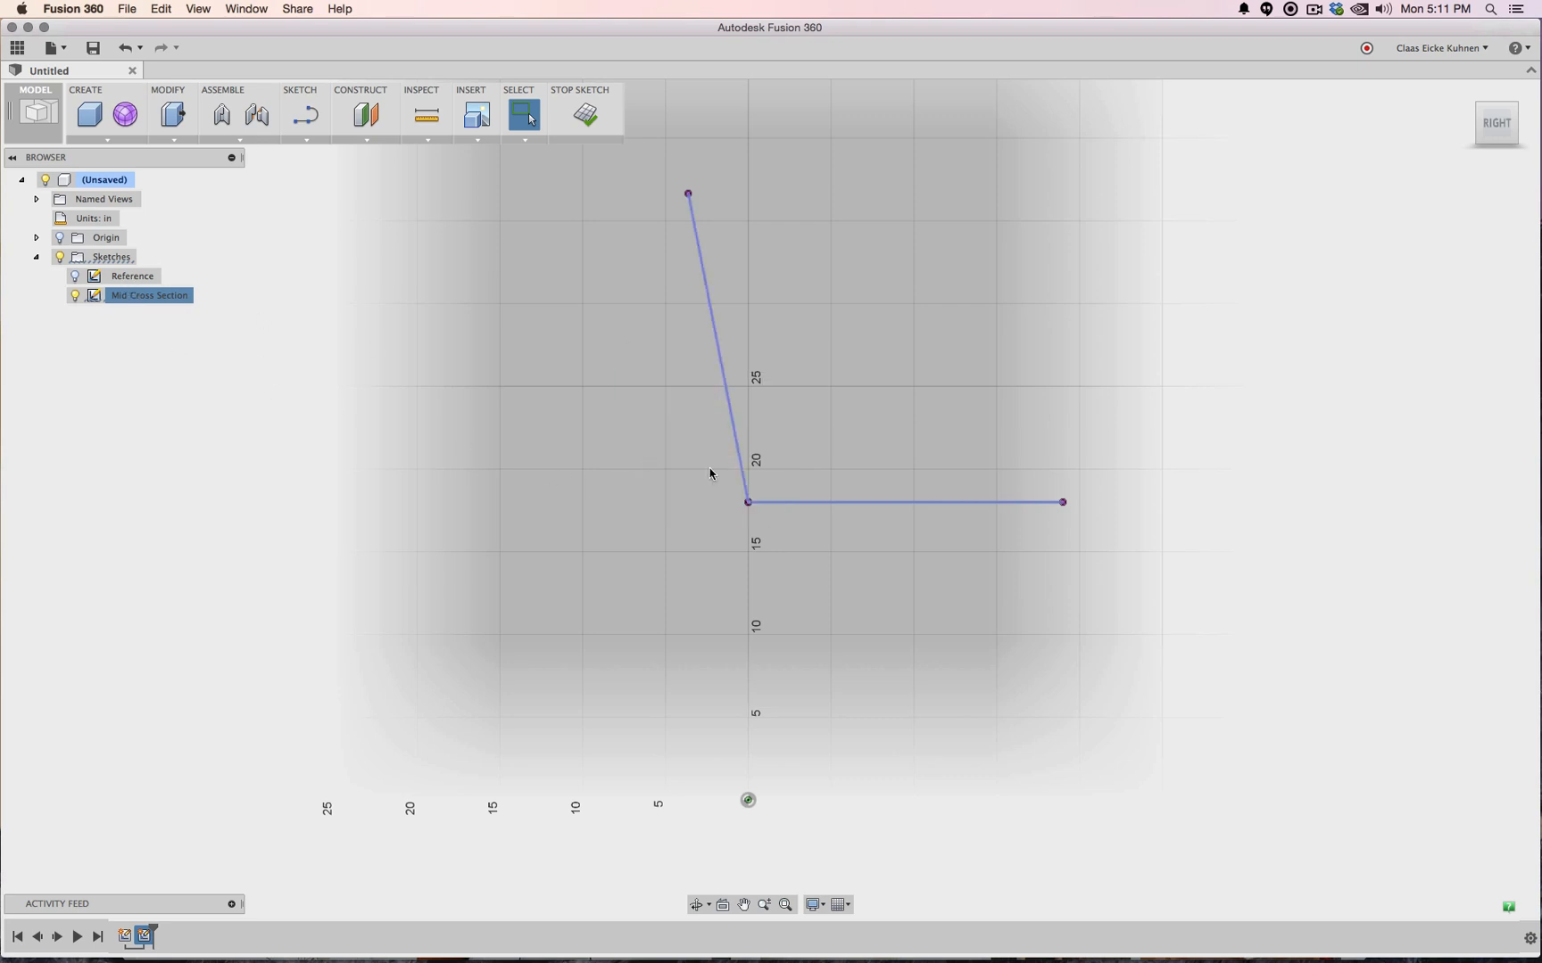
{"action": "left_click", "coordinate": [783, 502]}
{"action": "left_click", "coordinate": [656, 448]}
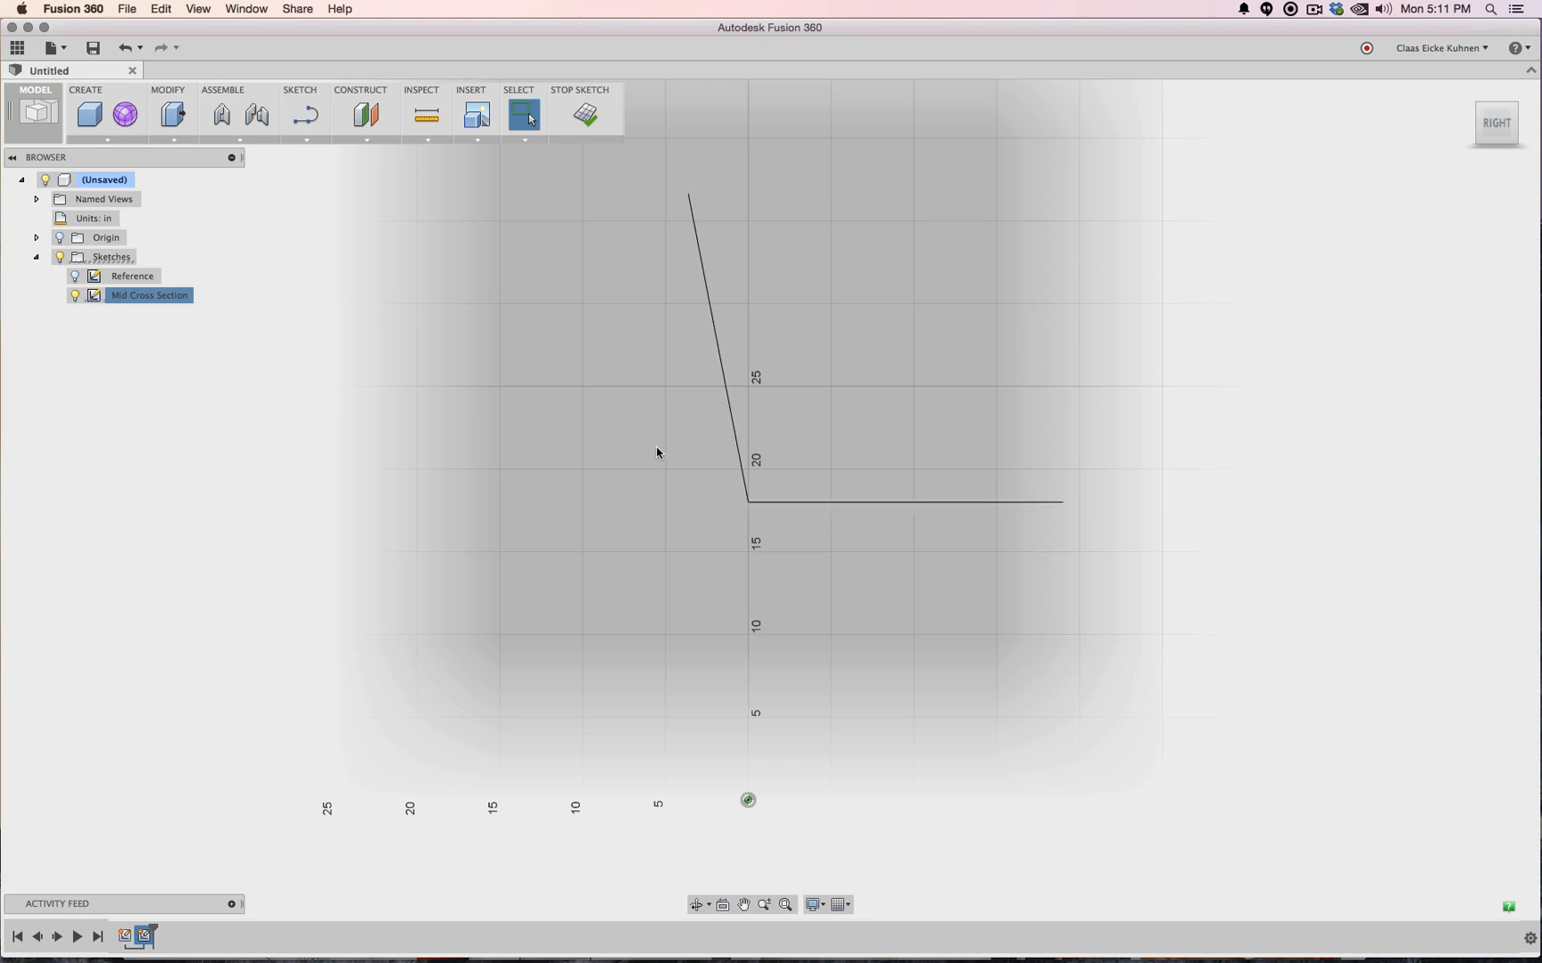
Round the corner between the slanted and horizontal lines with a 5.00 in fillet
{"action": "left_click", "coordinate": [288, 143]}
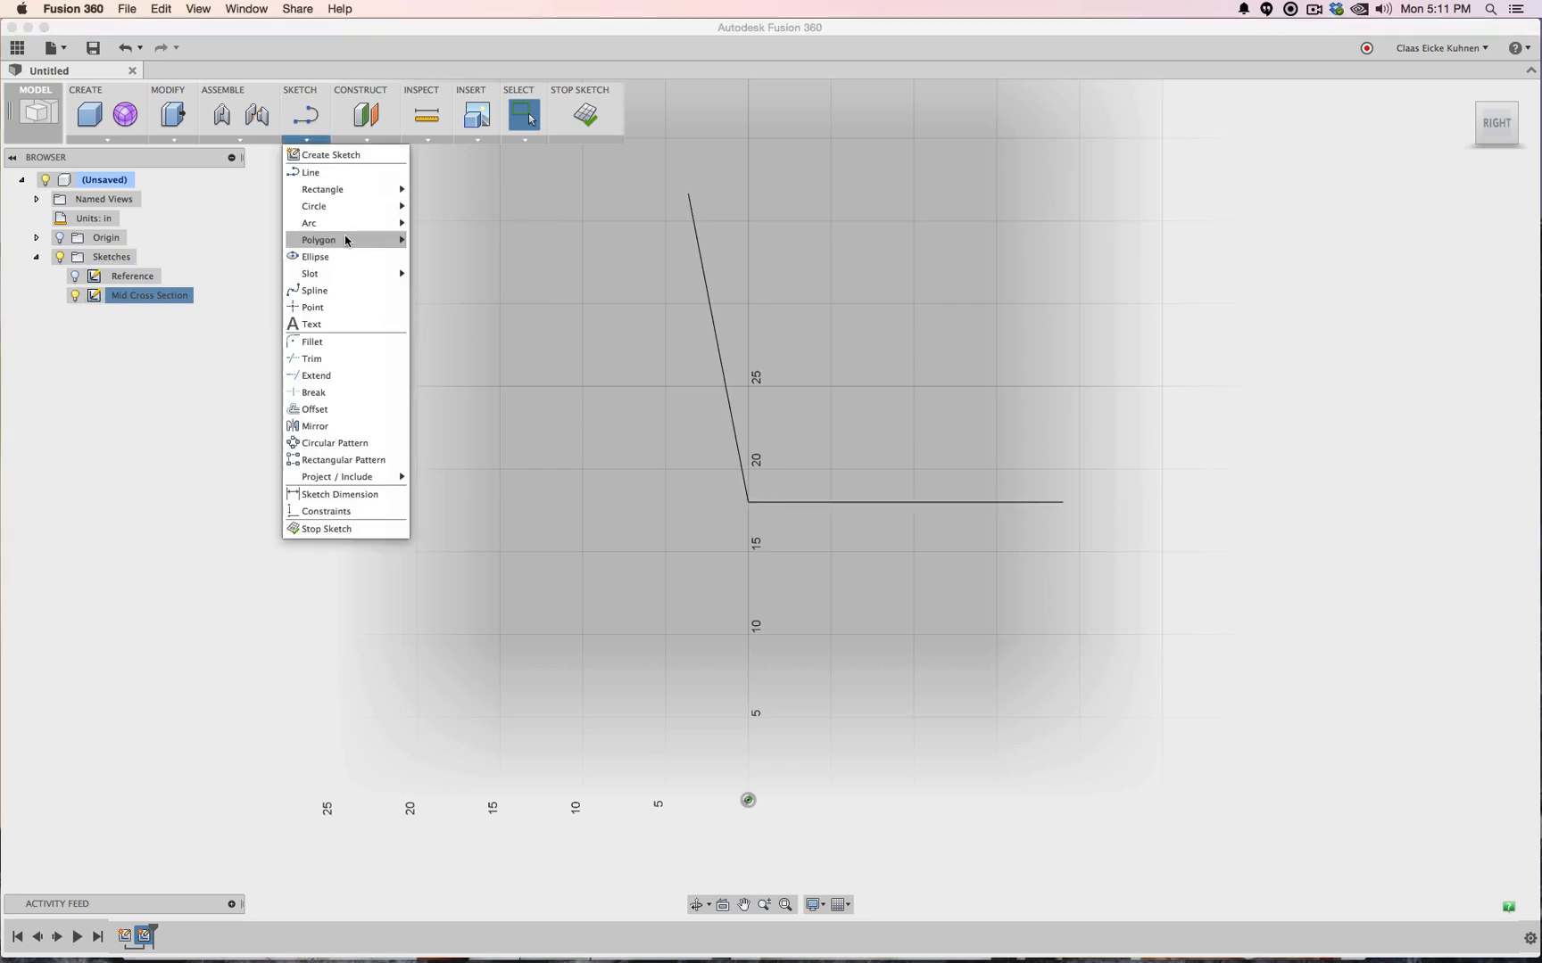
{"action": "left_click", "coordinate": [362, 342]}
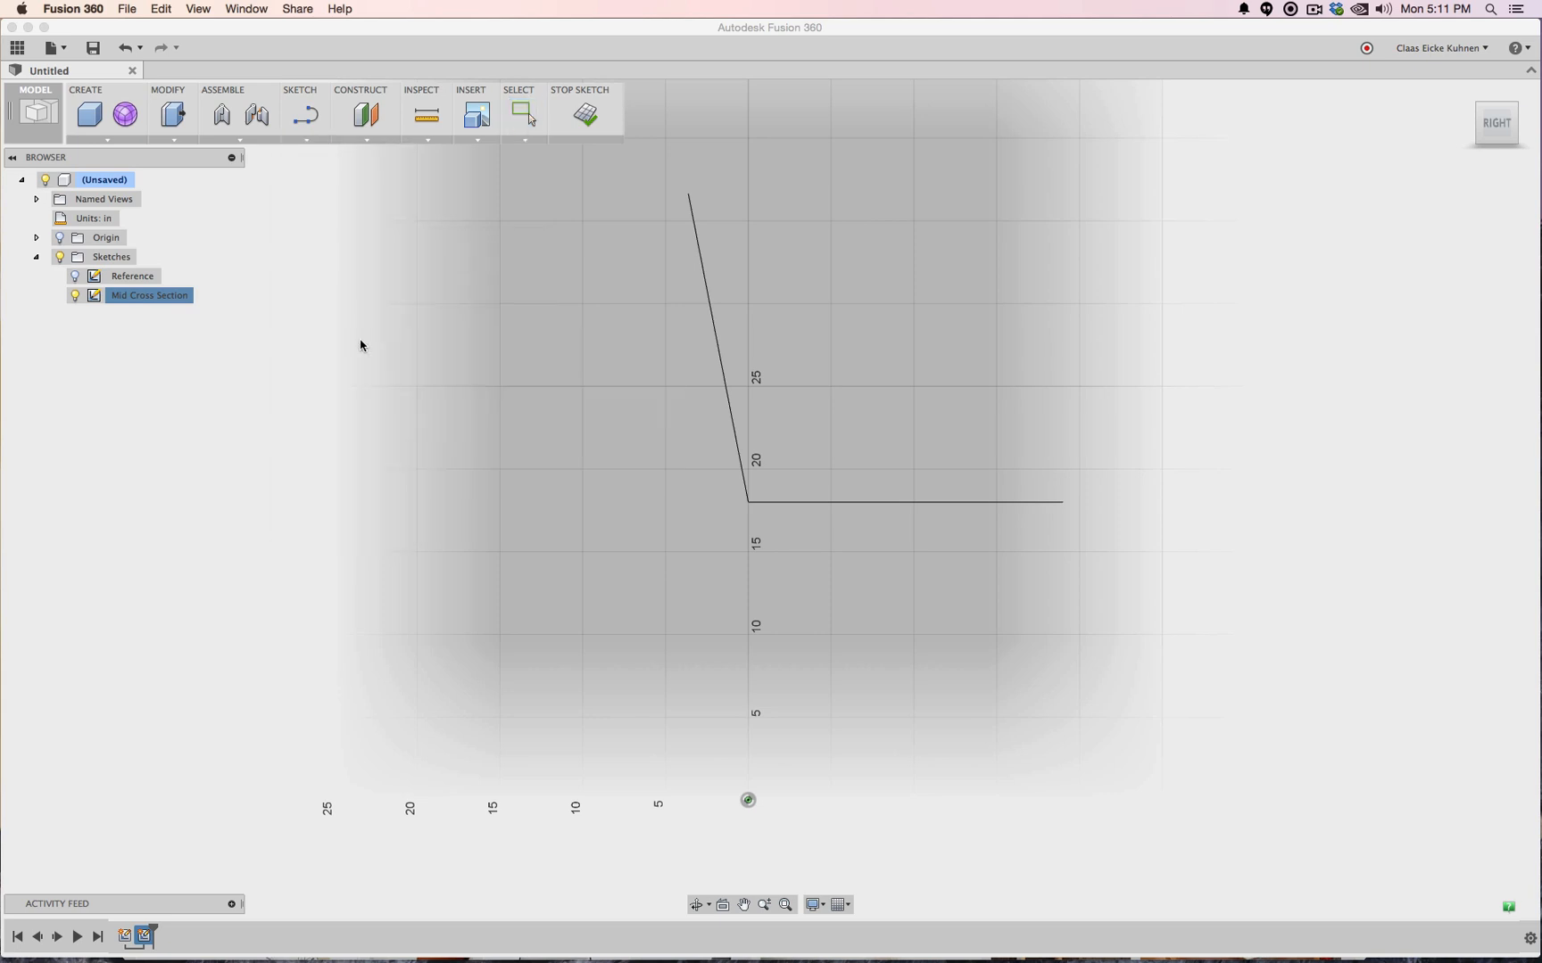
{"action": "left_click", "coordinate": [736, 431]}
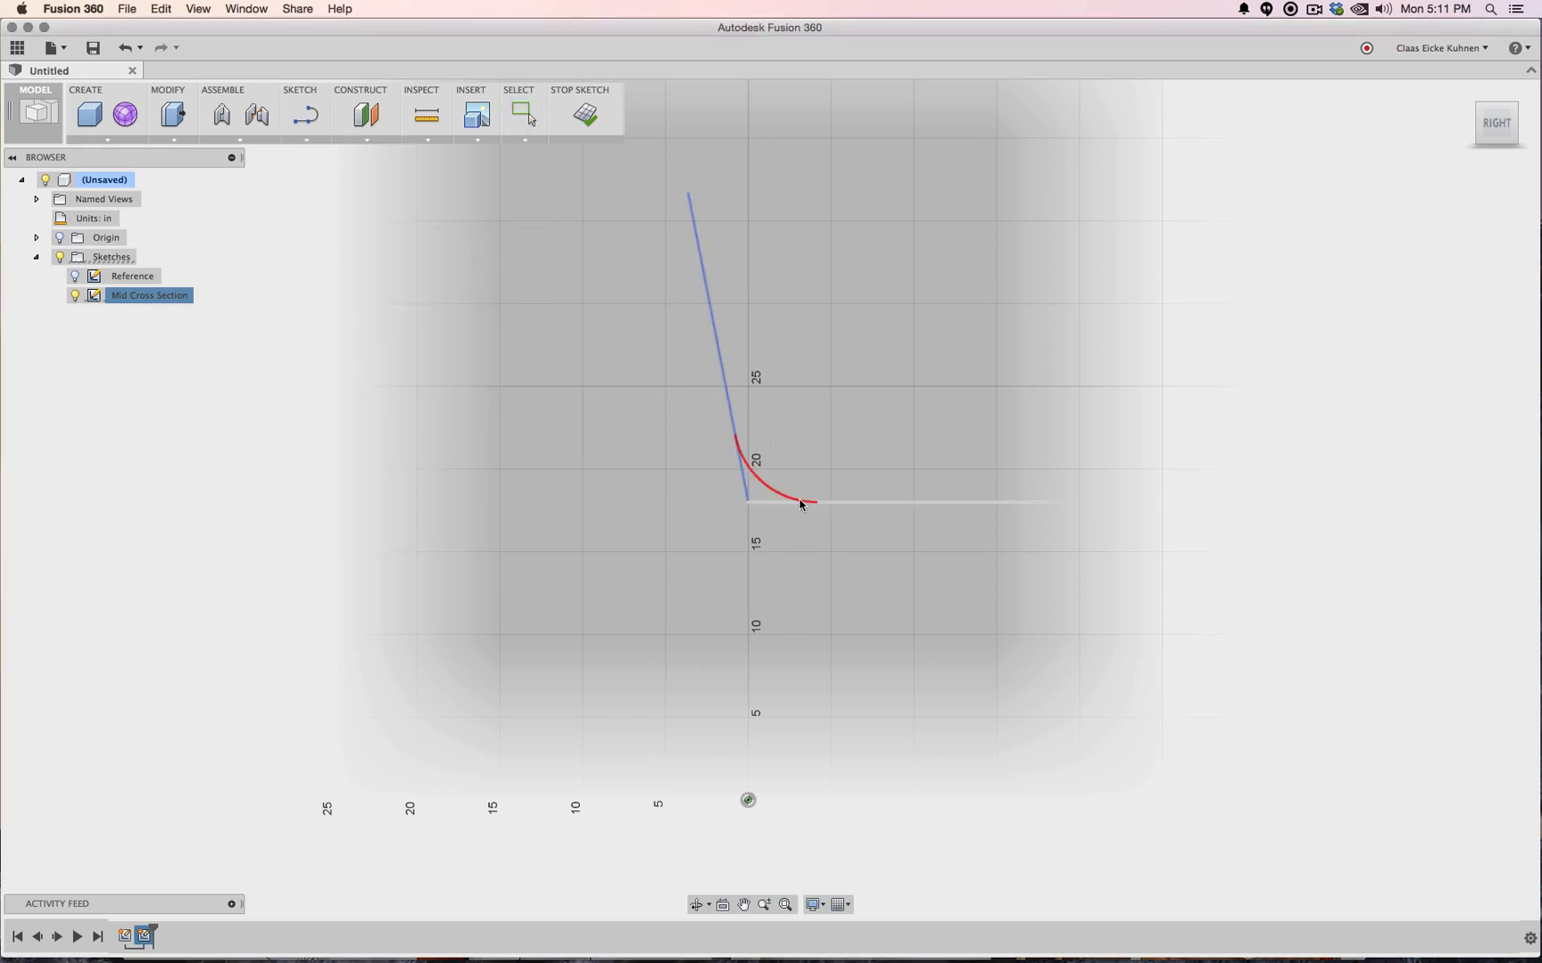
{"action": "left_click", "coordinate": [800, 503]}
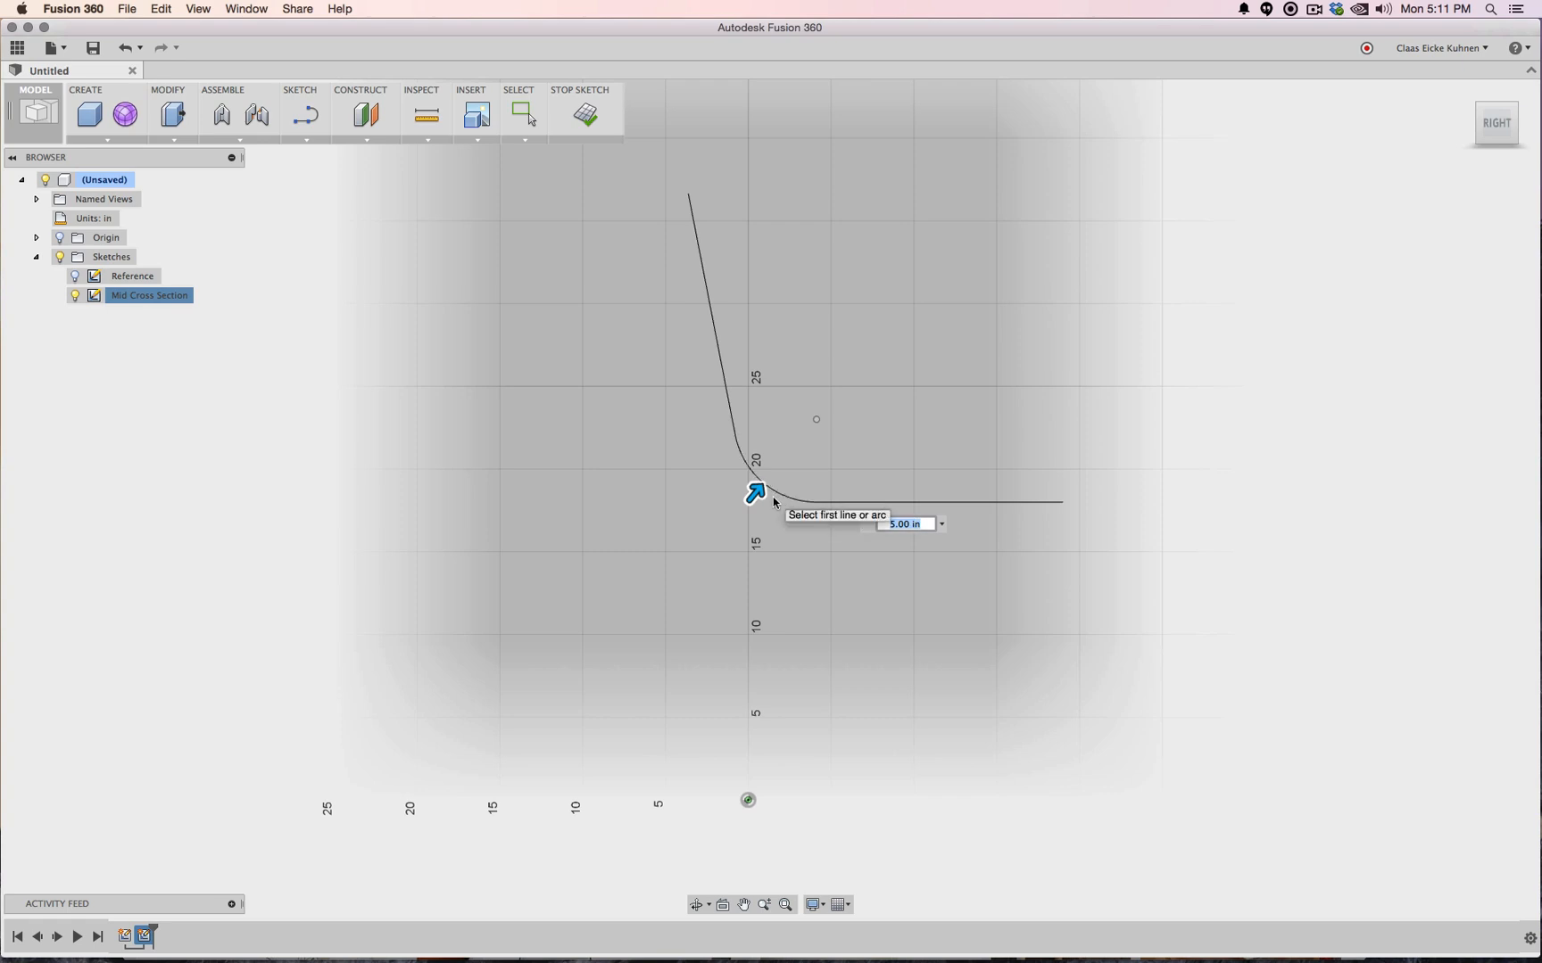
{"action": "key", "text": "Escape"}
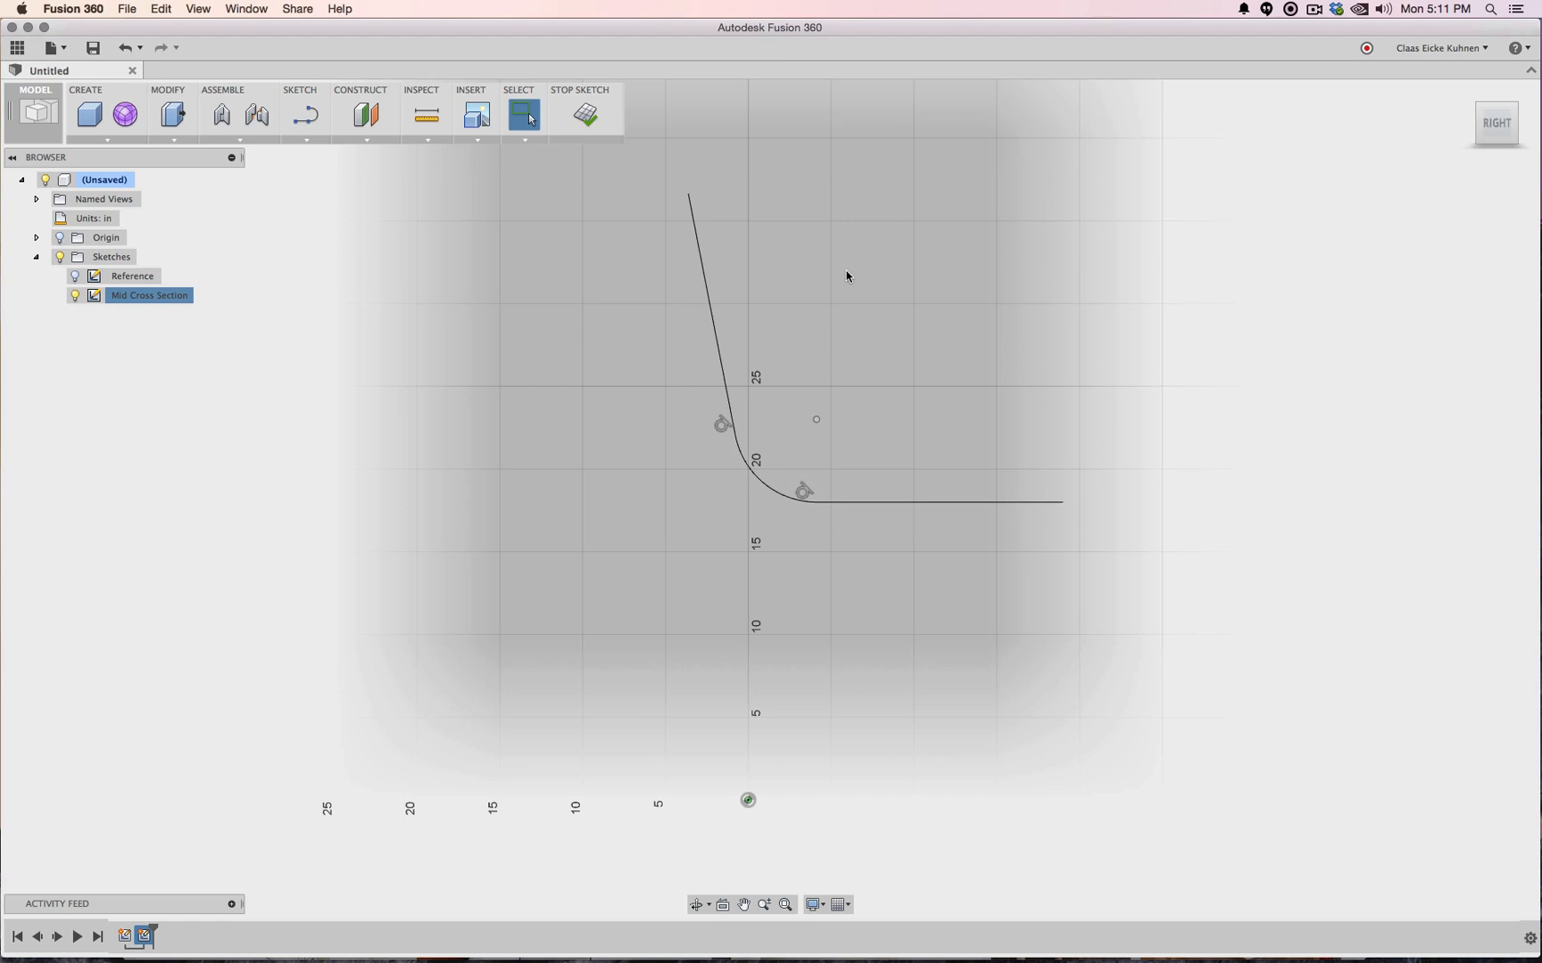
{"action": "left_click", "coordinate": [308, 143]}
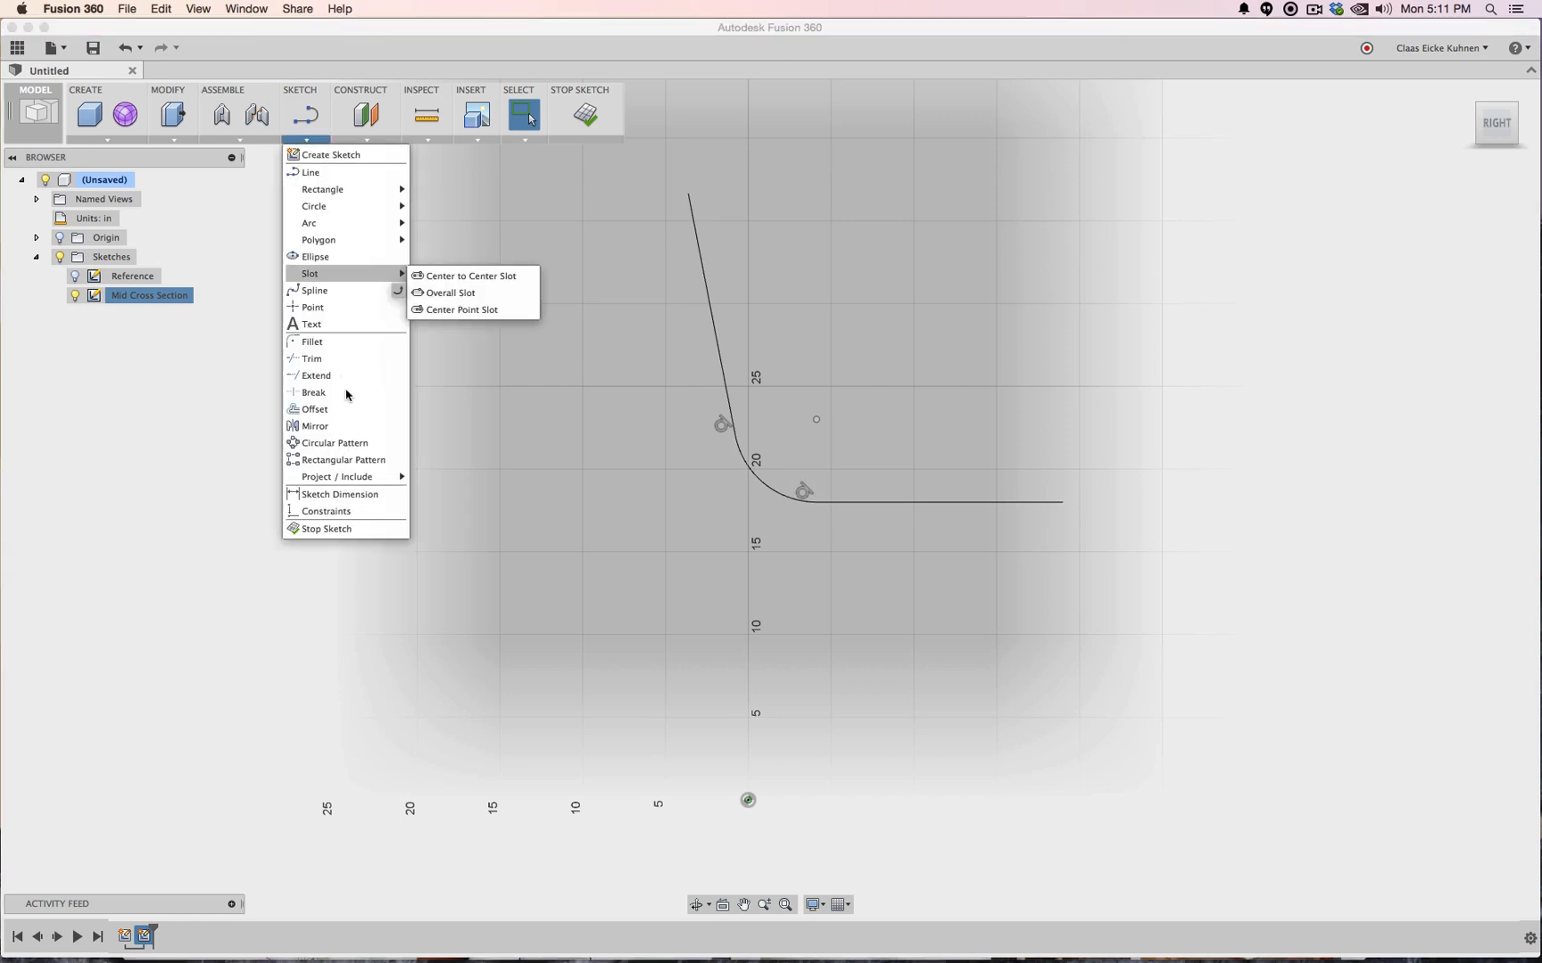
Offset the filleted curve by 1 in to make a parallel copy
{"action": "left_click", "coordinate": [321, 406]}
{"action": "left_click", "coordinate": [715, 355]}
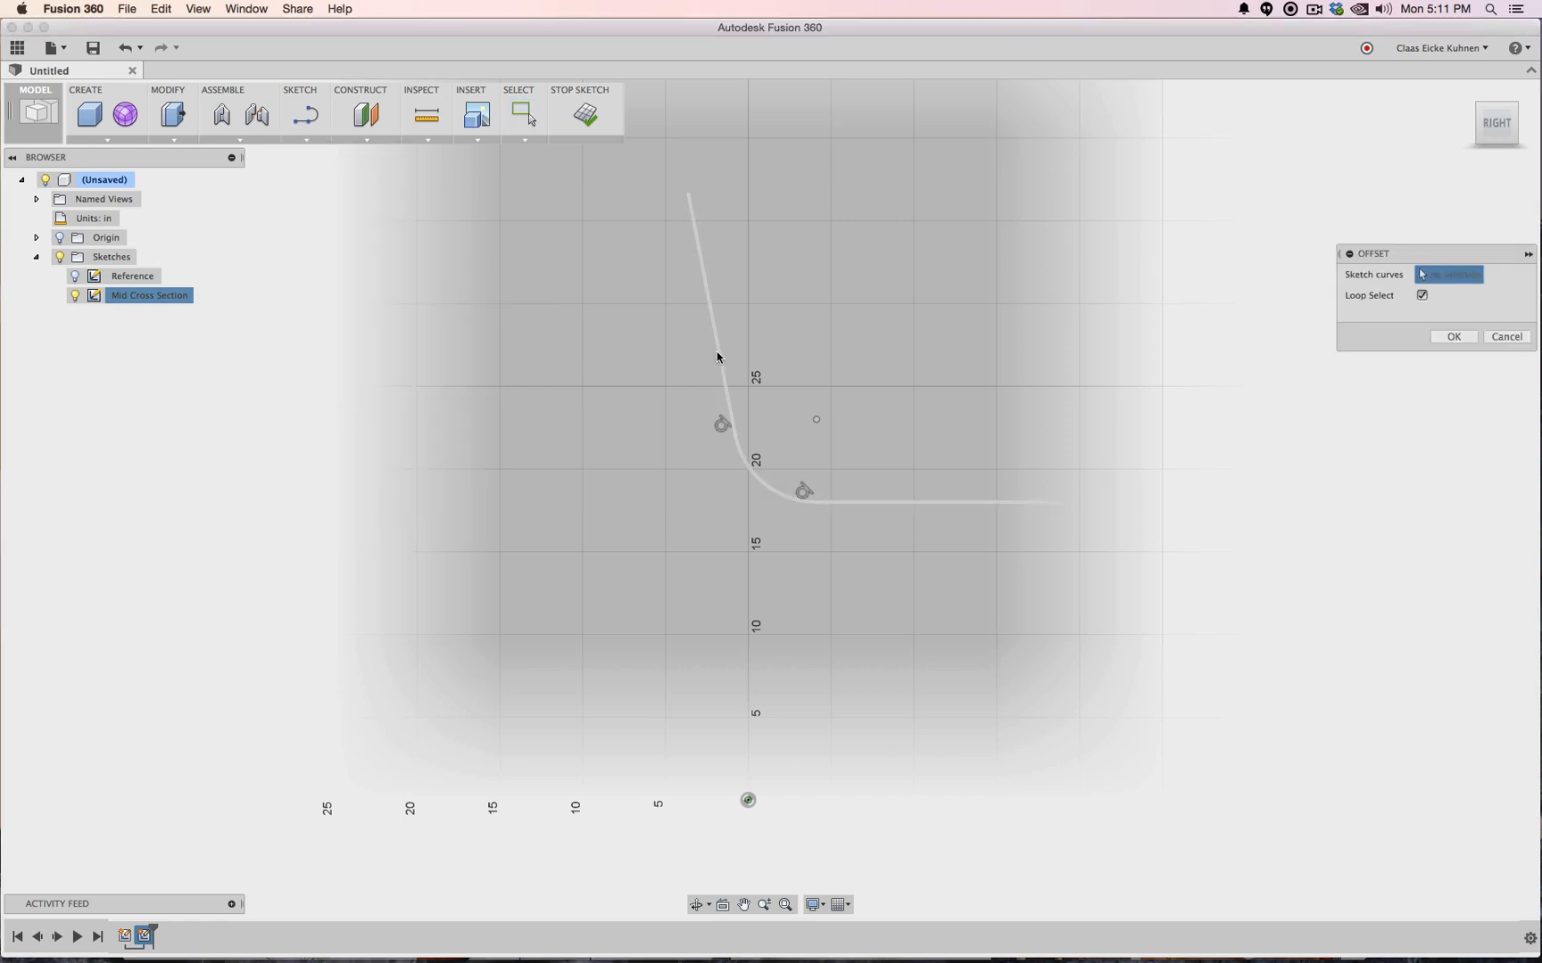
{"action": "type", "text": "1\""}
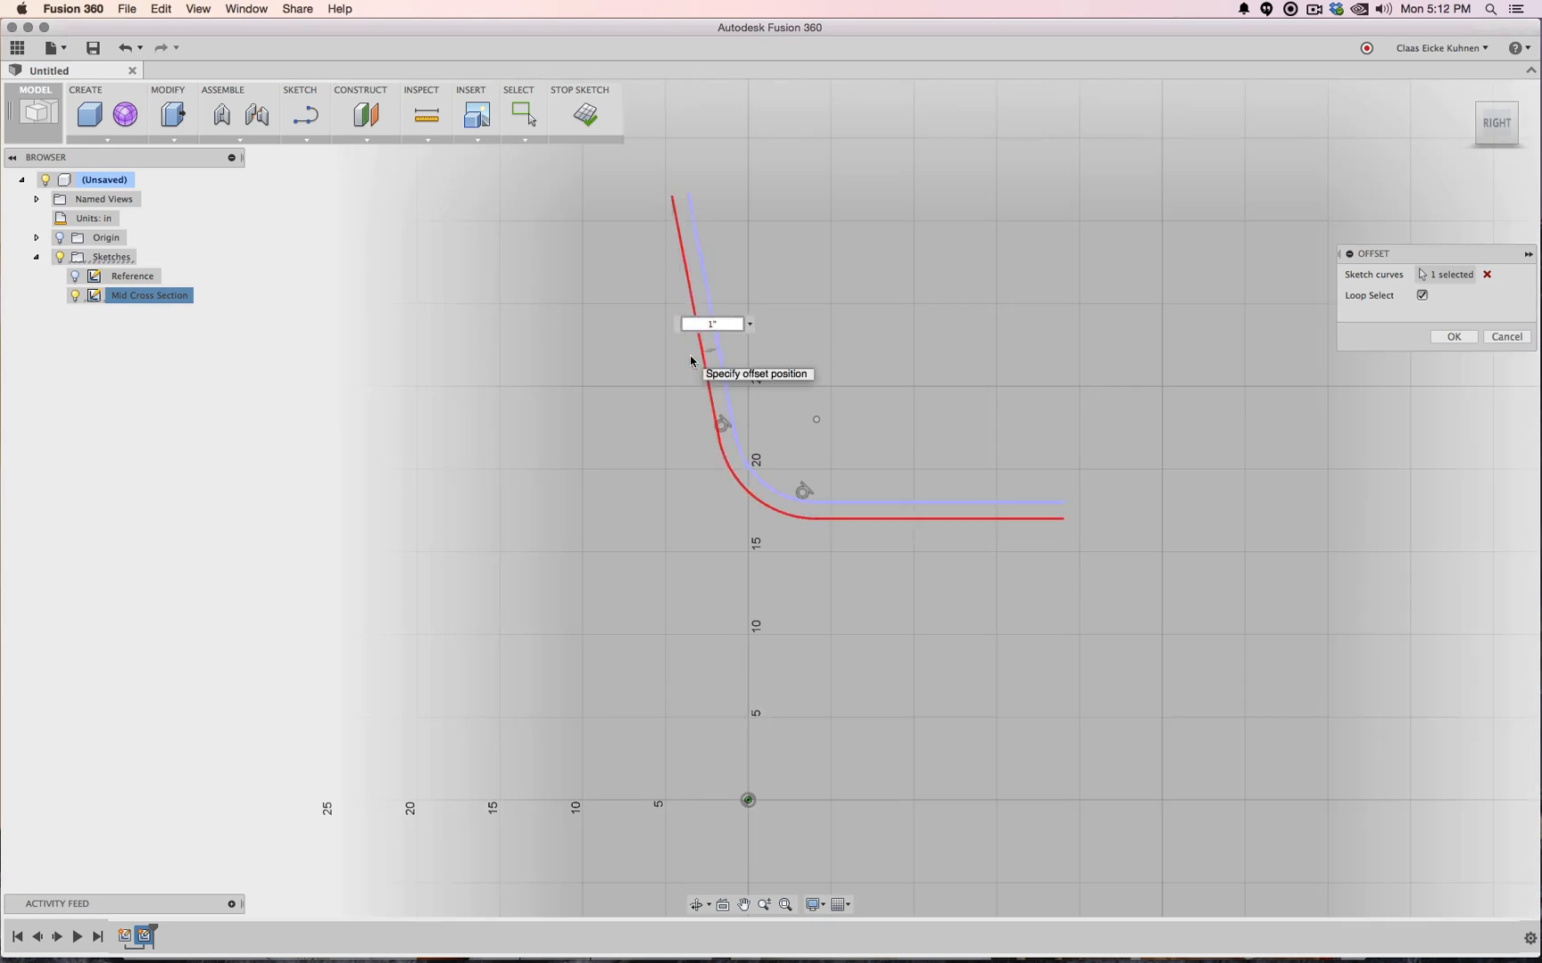
{"action": "key", "text": "Return"}
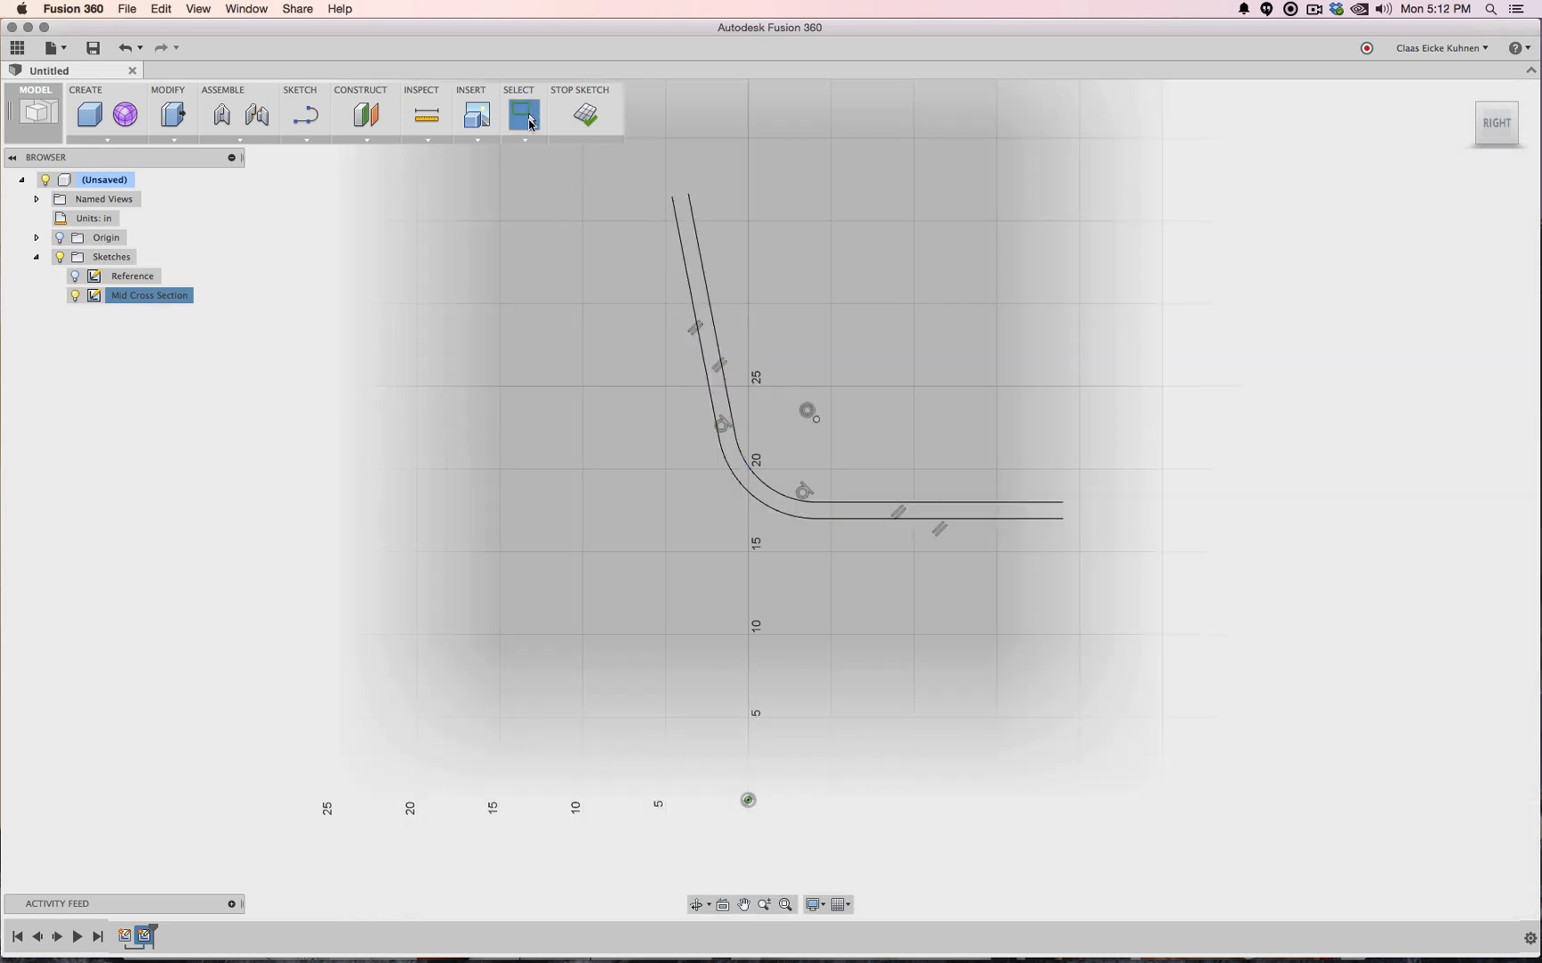
{"action": "left_click", "coordinate": [75, 280]}
{"action": "left_click", "coordinate": [75, 279]}
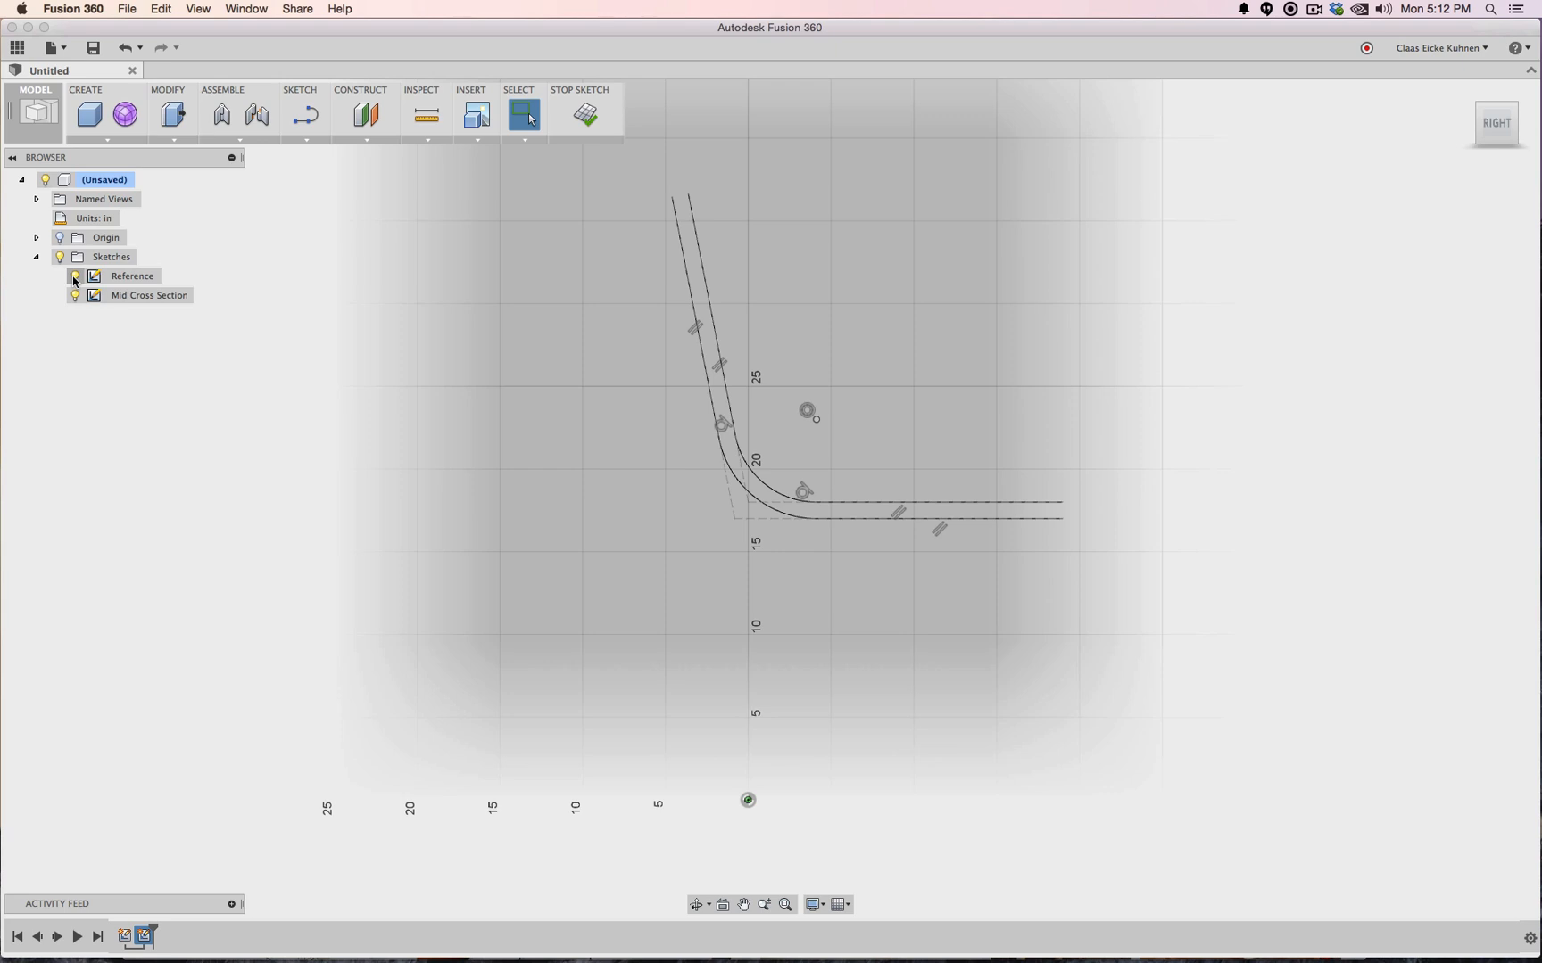
{"action": "left_click", "coordinate": [75, 280]}
Close the top and right ends of the two curves with short lines and finish the sketch
{"action": "left_click", "coordinate": [305, 114]}
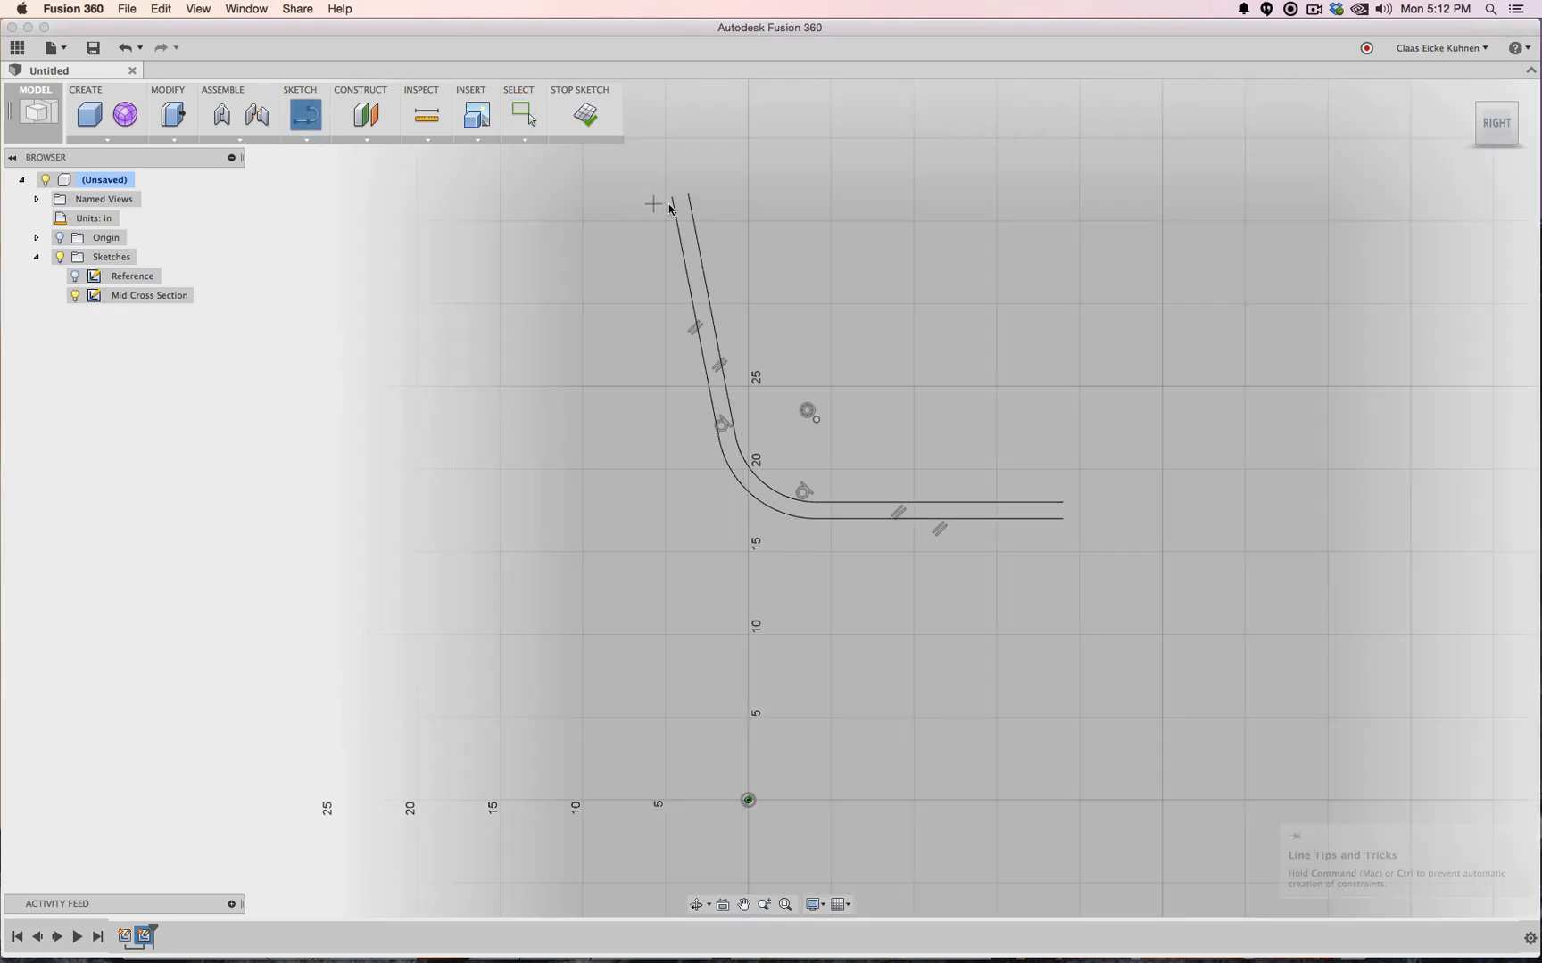
{"action": "left_click", "coordinate": [673, 202]}
{"action": "left_click", "coordinate": [689, 195]}
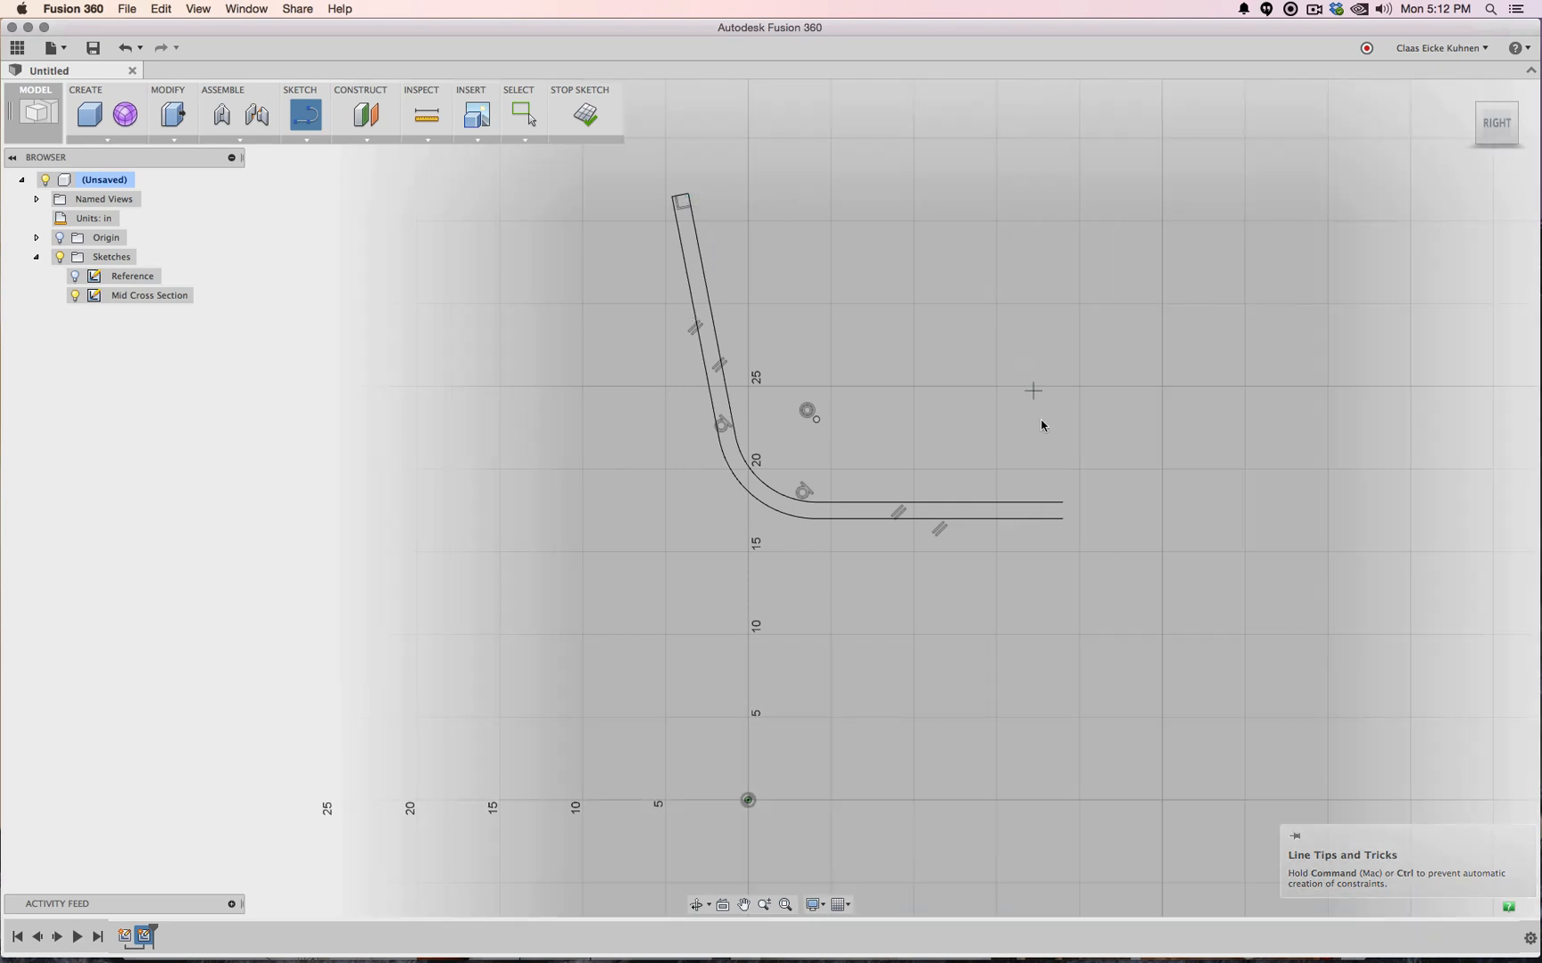
{"action": "left_click", "coordinate": [1061, 503]}
{"action": "left_click", "coordinate": [1062, 519]}
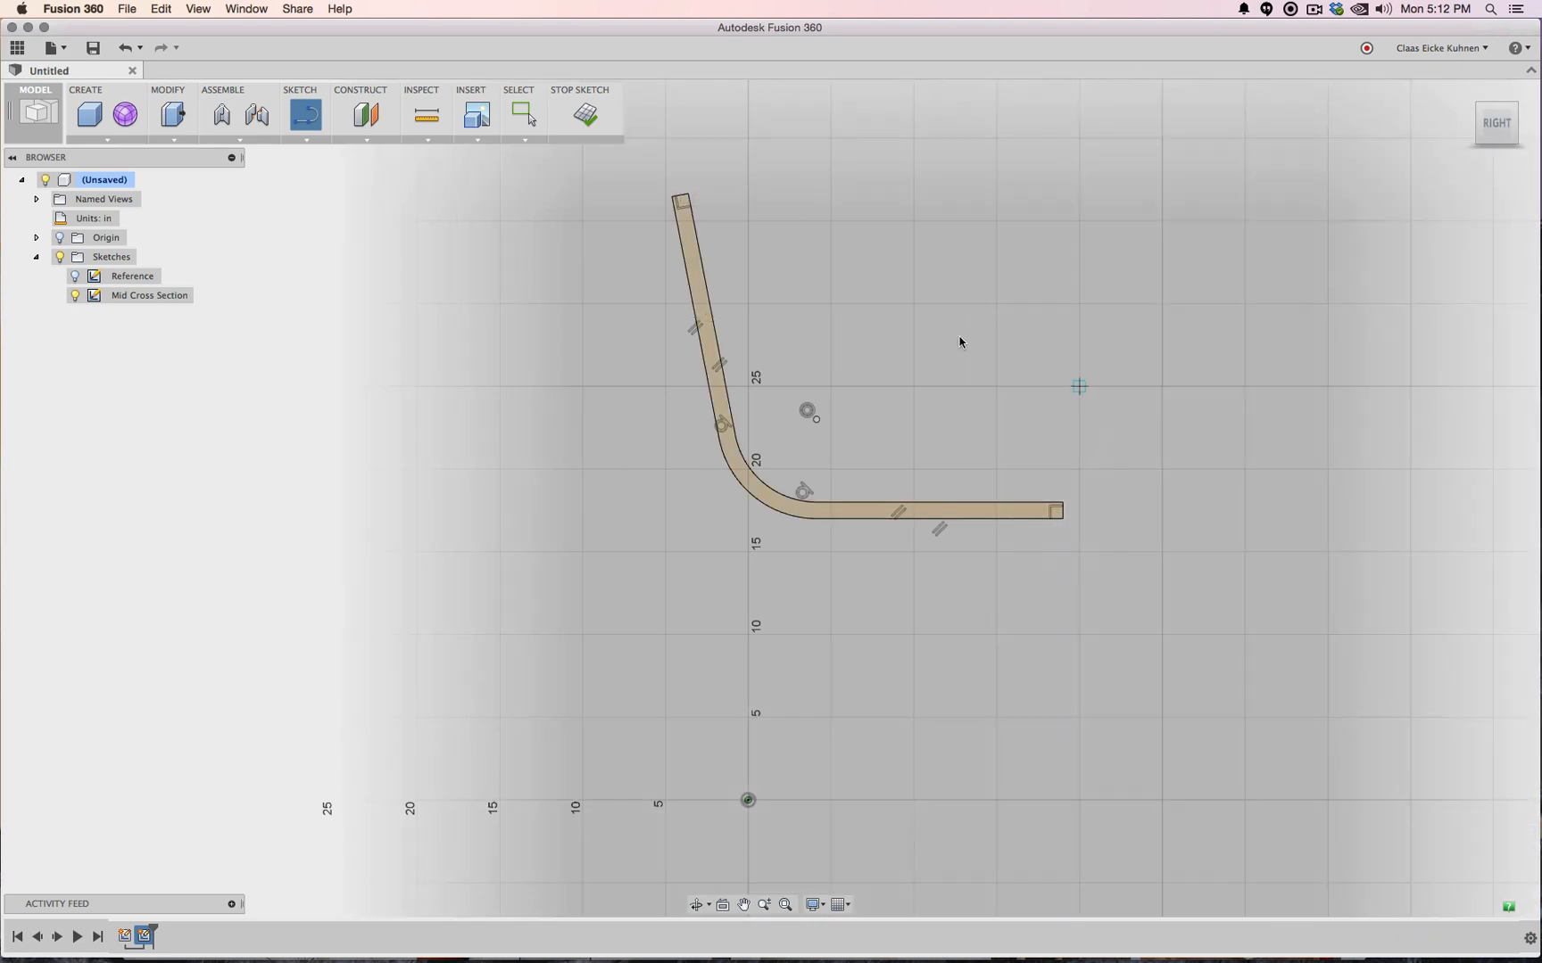
{"action": "left_click", "coordinate": [596, 148]}
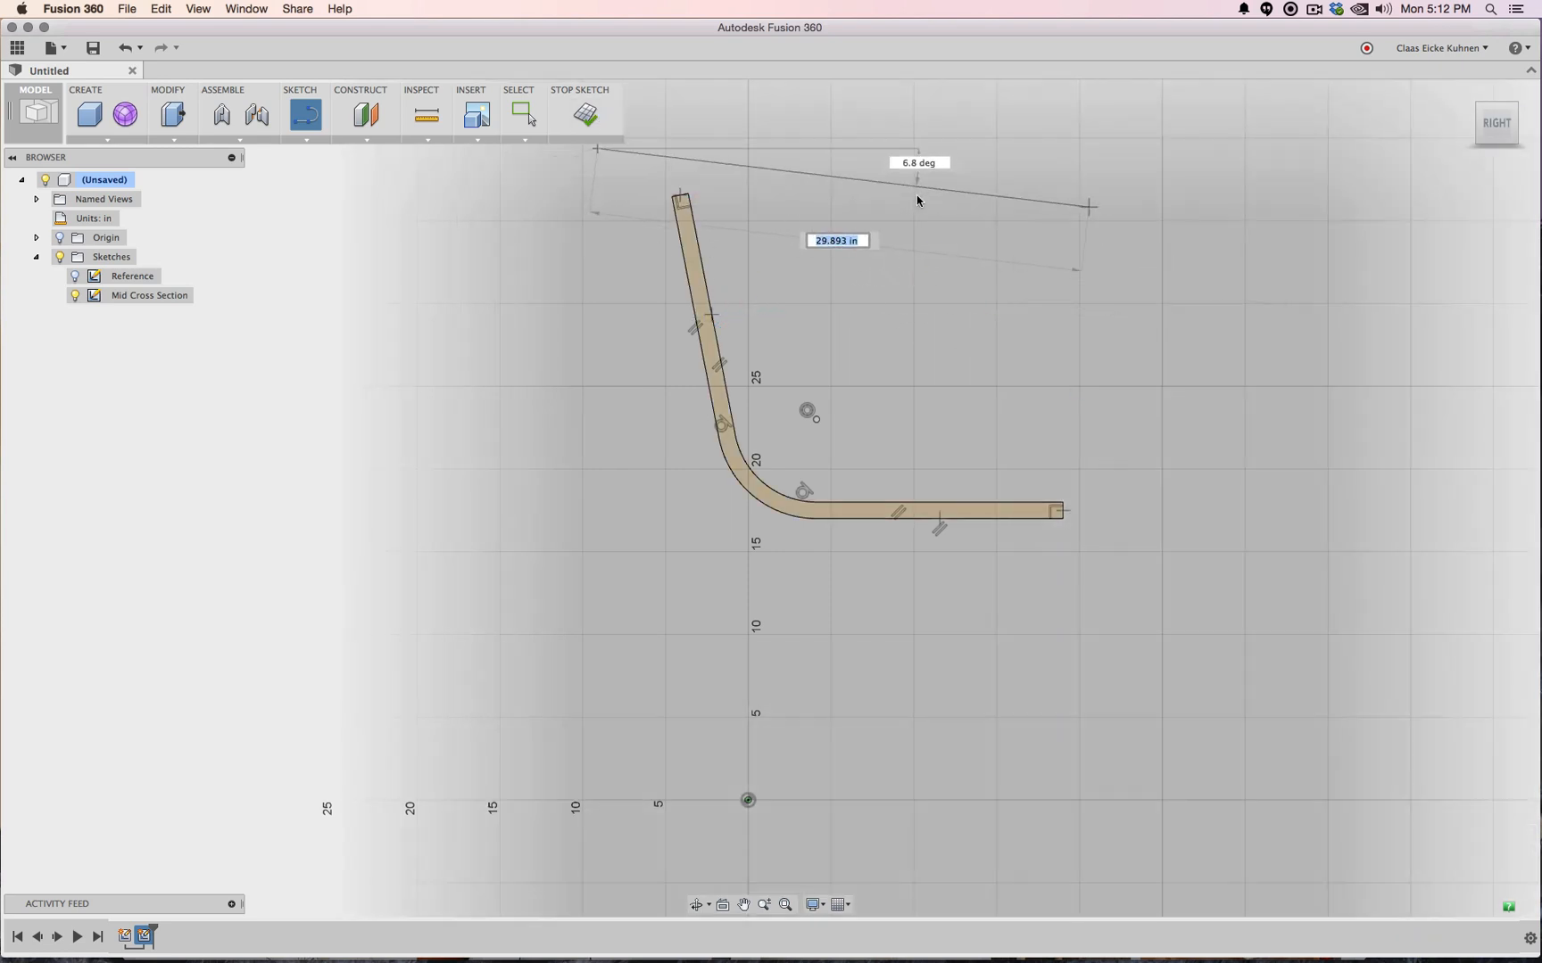
{"action": "key", "text": "Escape"}
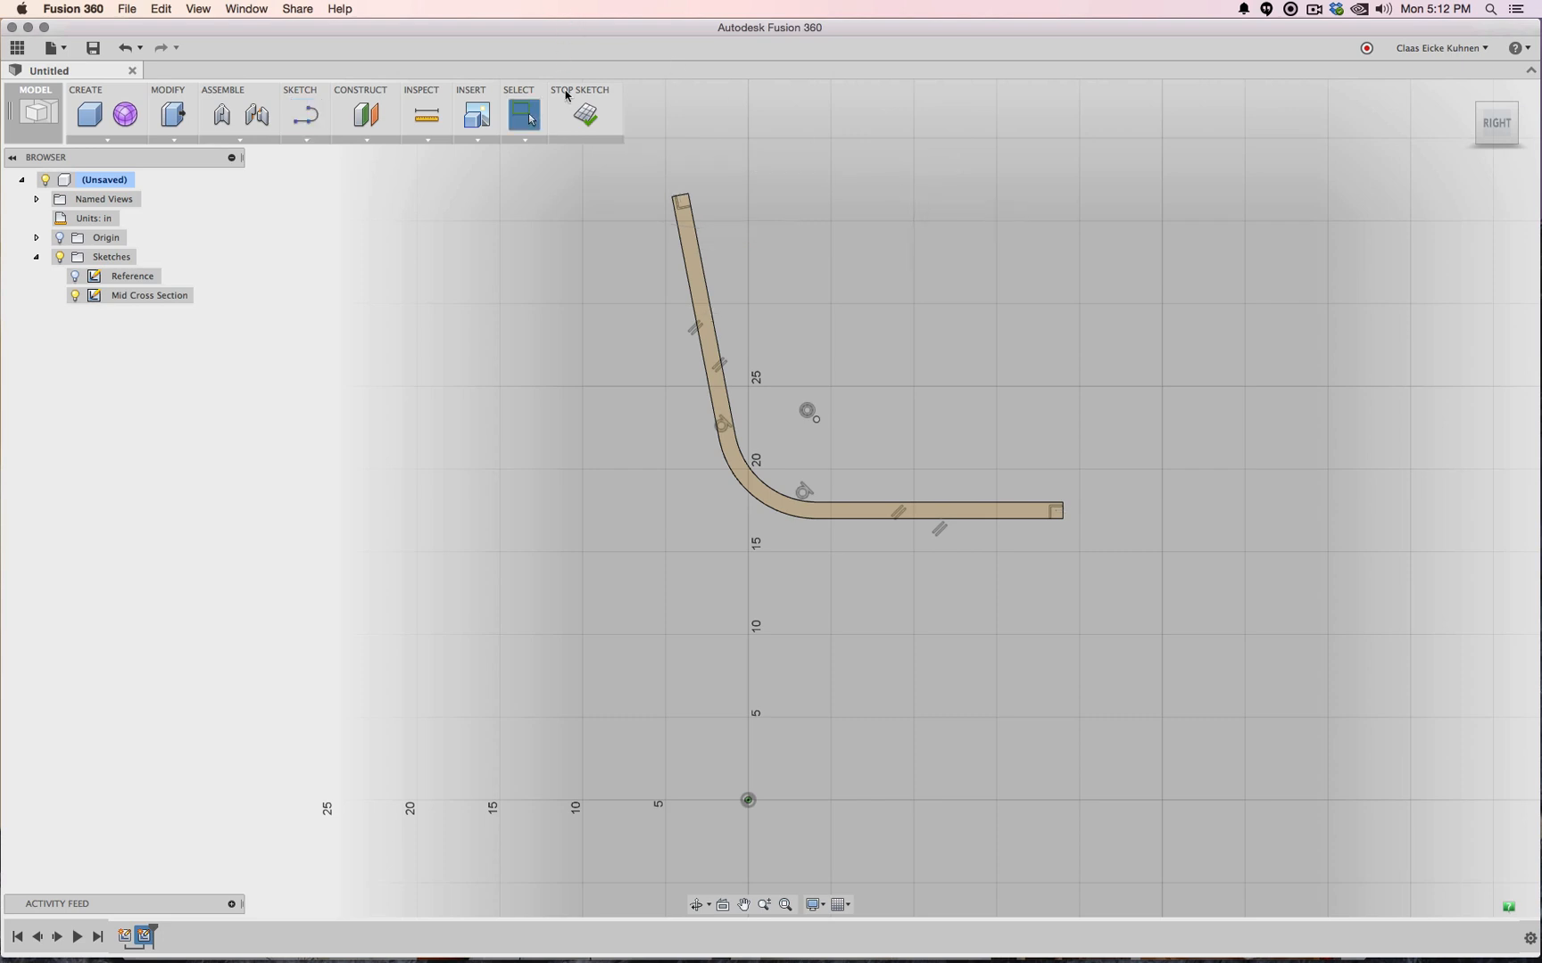
{"action": "left_click", "coordinate": [566, 95]}
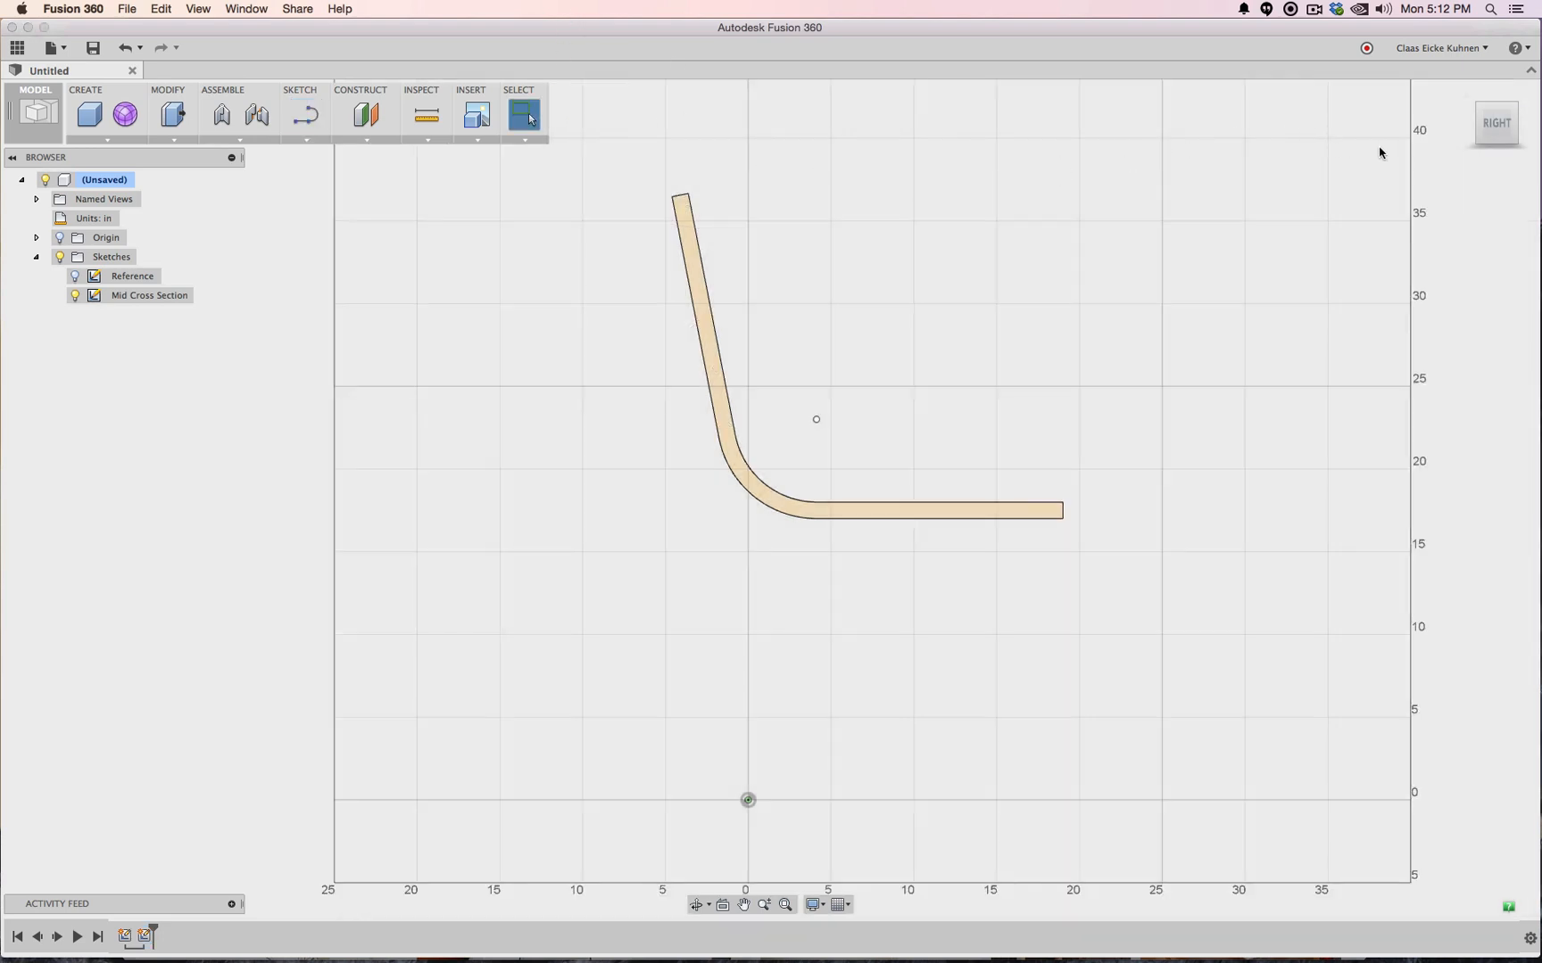
Zoom out, orbit to an angled 3-D view, and show the origin planes and axes
{"action": "scroll", "coordinate": [974, 375], "scroll_direction": "up", "scroll_amount": 5}
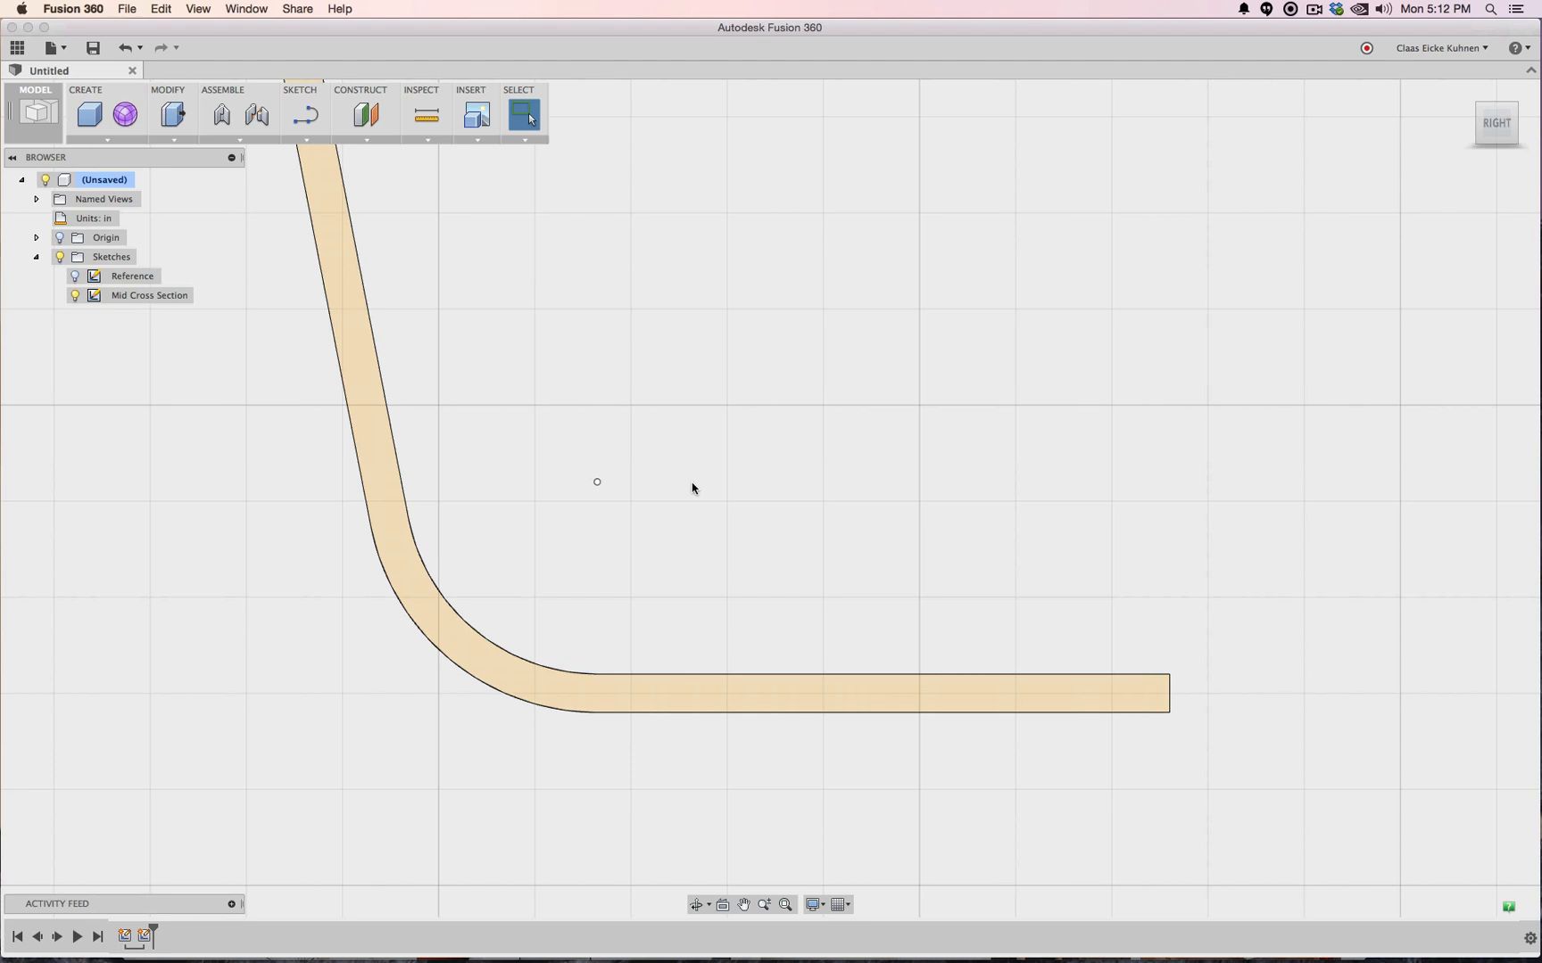
{"action": "scroll", "coordinate": [691, 485], "scroll_direction": "down", "scroll_amount": 2}
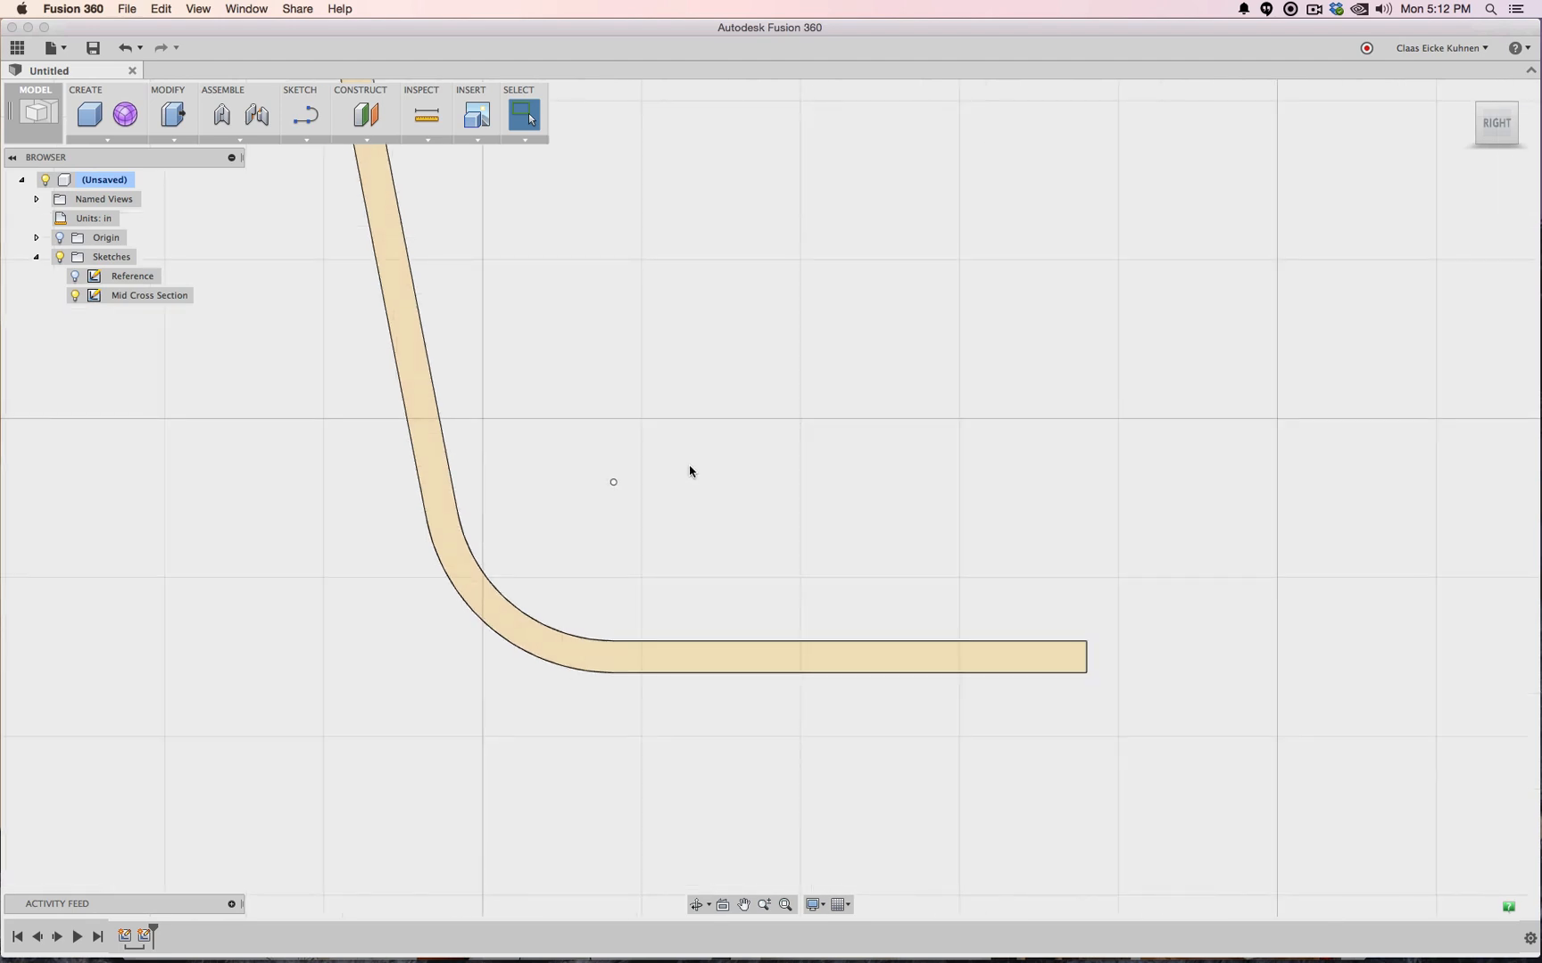
{"action": "scroll", "coordinate": [689, 474], "scroll_direction": "down", "scroll_amount": 5}
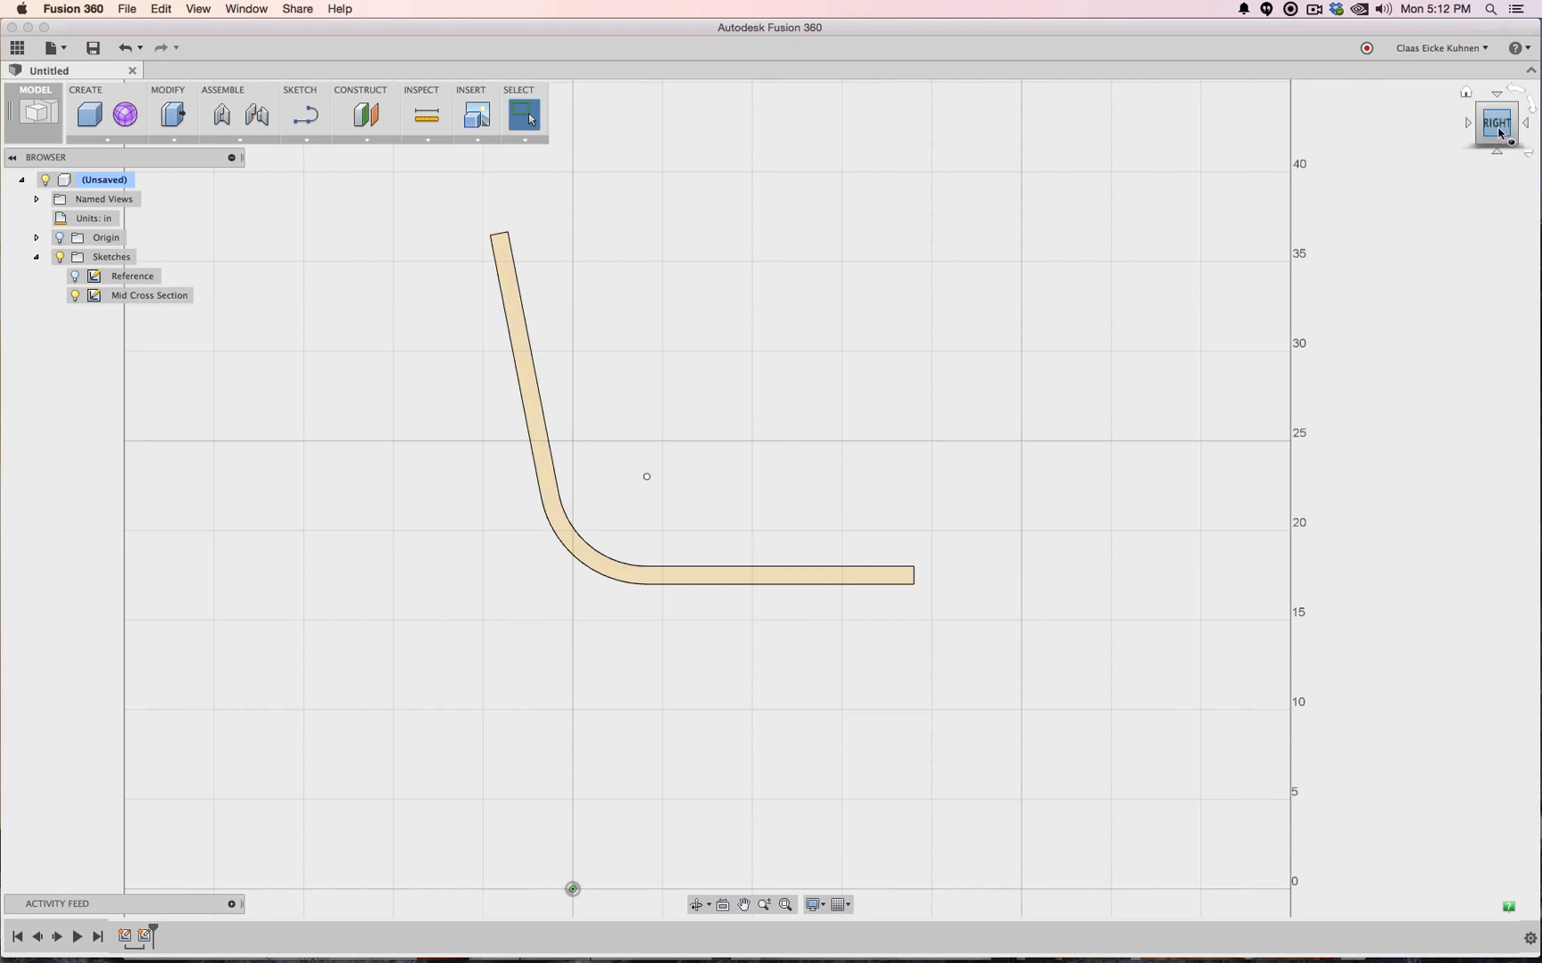
{"action": "left_click_drag", "start_coordinate": [1481, 138], "coordinate": [1358, 169]}
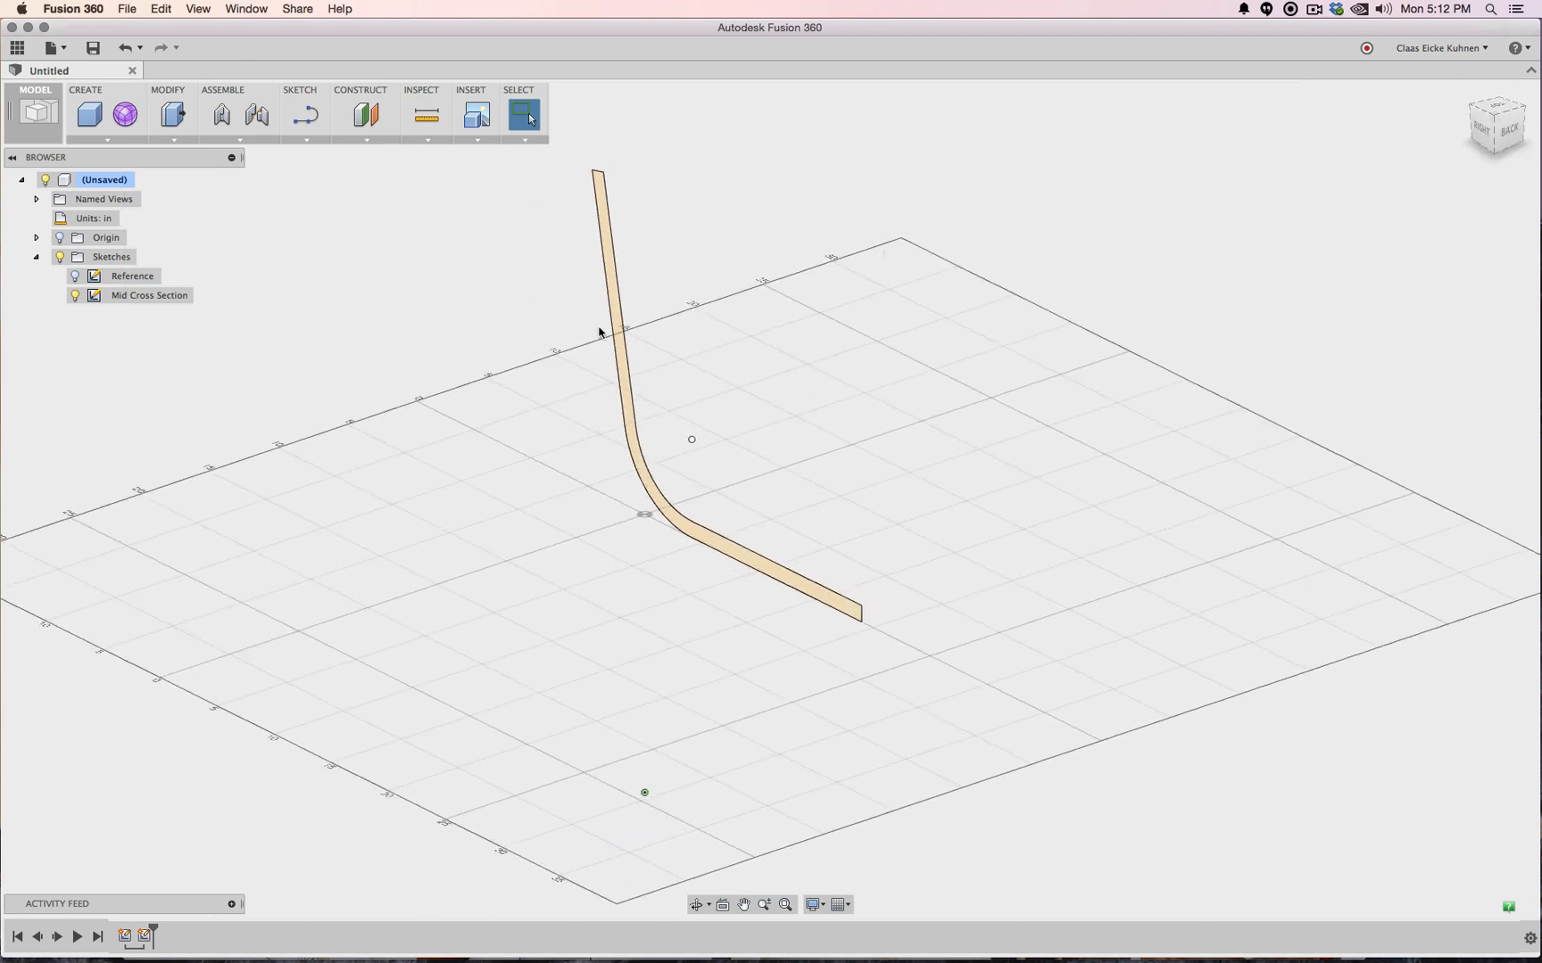
{"action": "left_click", "coordinate": [60, 237]}
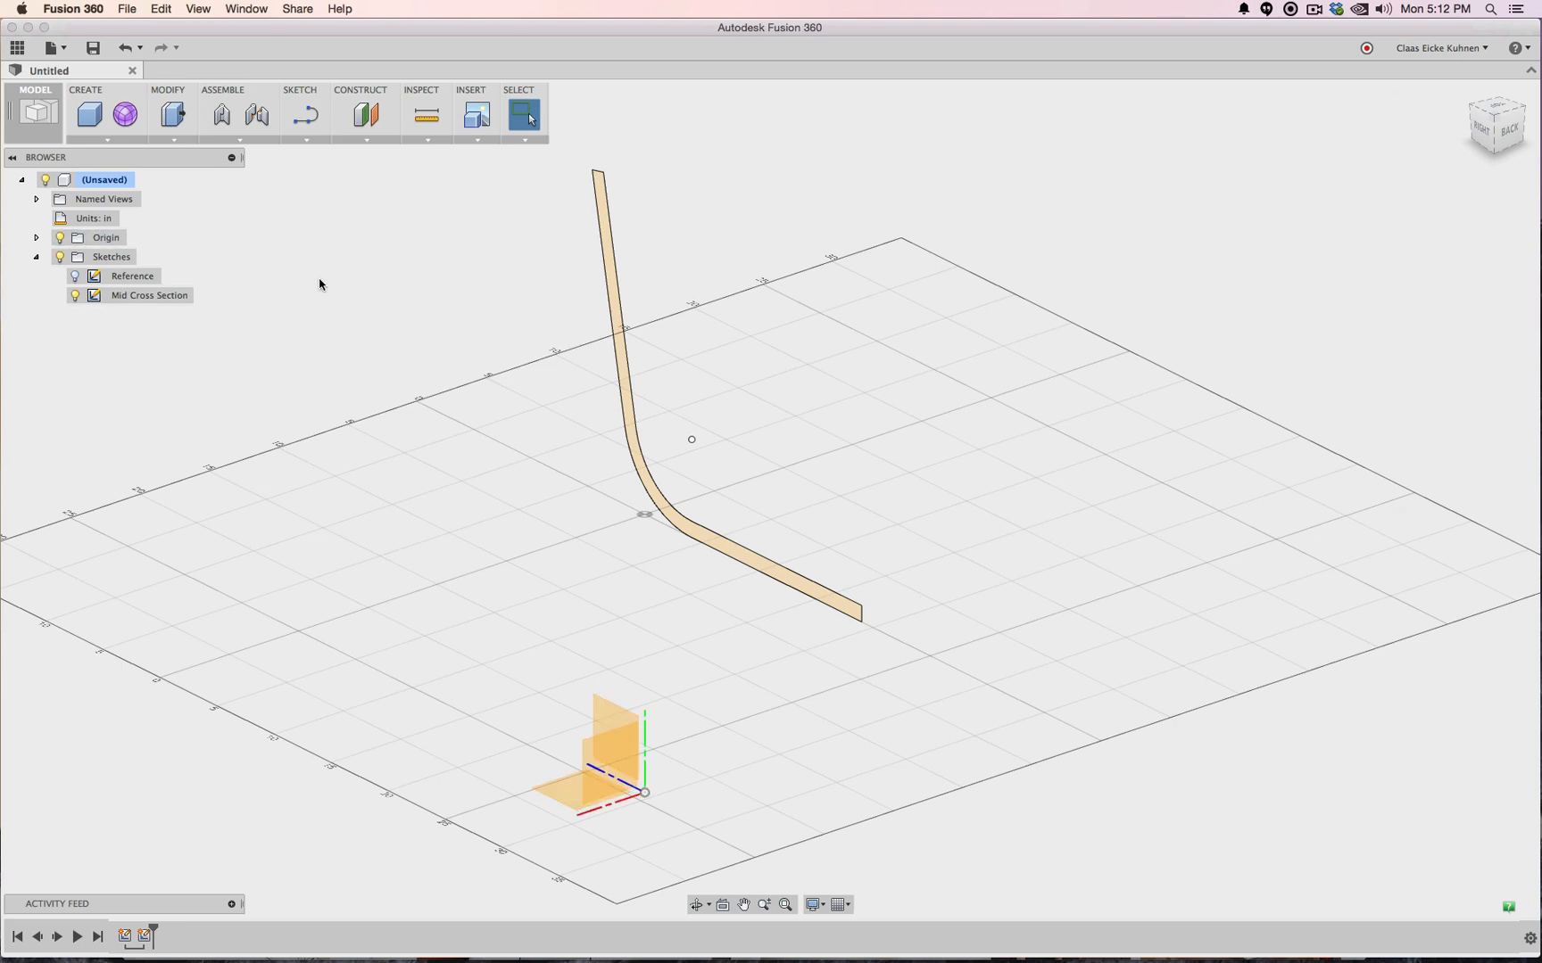
Offset a construction plane from the vertical origin plane using a typed distance of 8
{"action": "left_click", "coordinate": [366, 115]}
{"action": "left_click", "coordinate": [629, 731]}
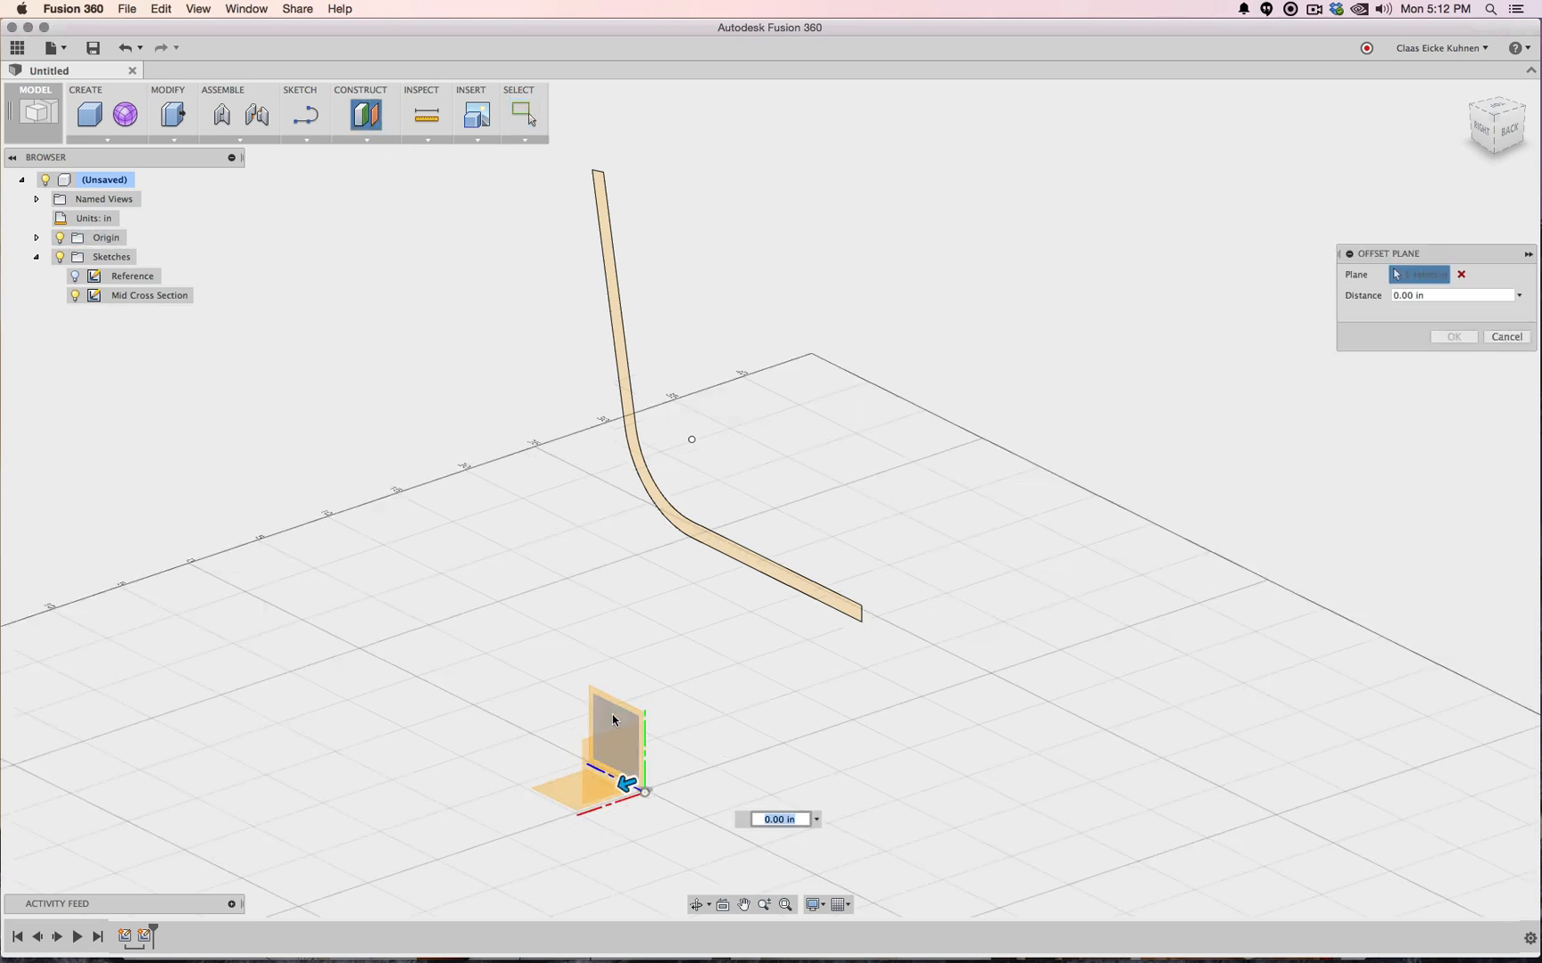
{"action": "left_click_drag", "start_coordinate": [610, 789], "coordinate": [560, 797]}
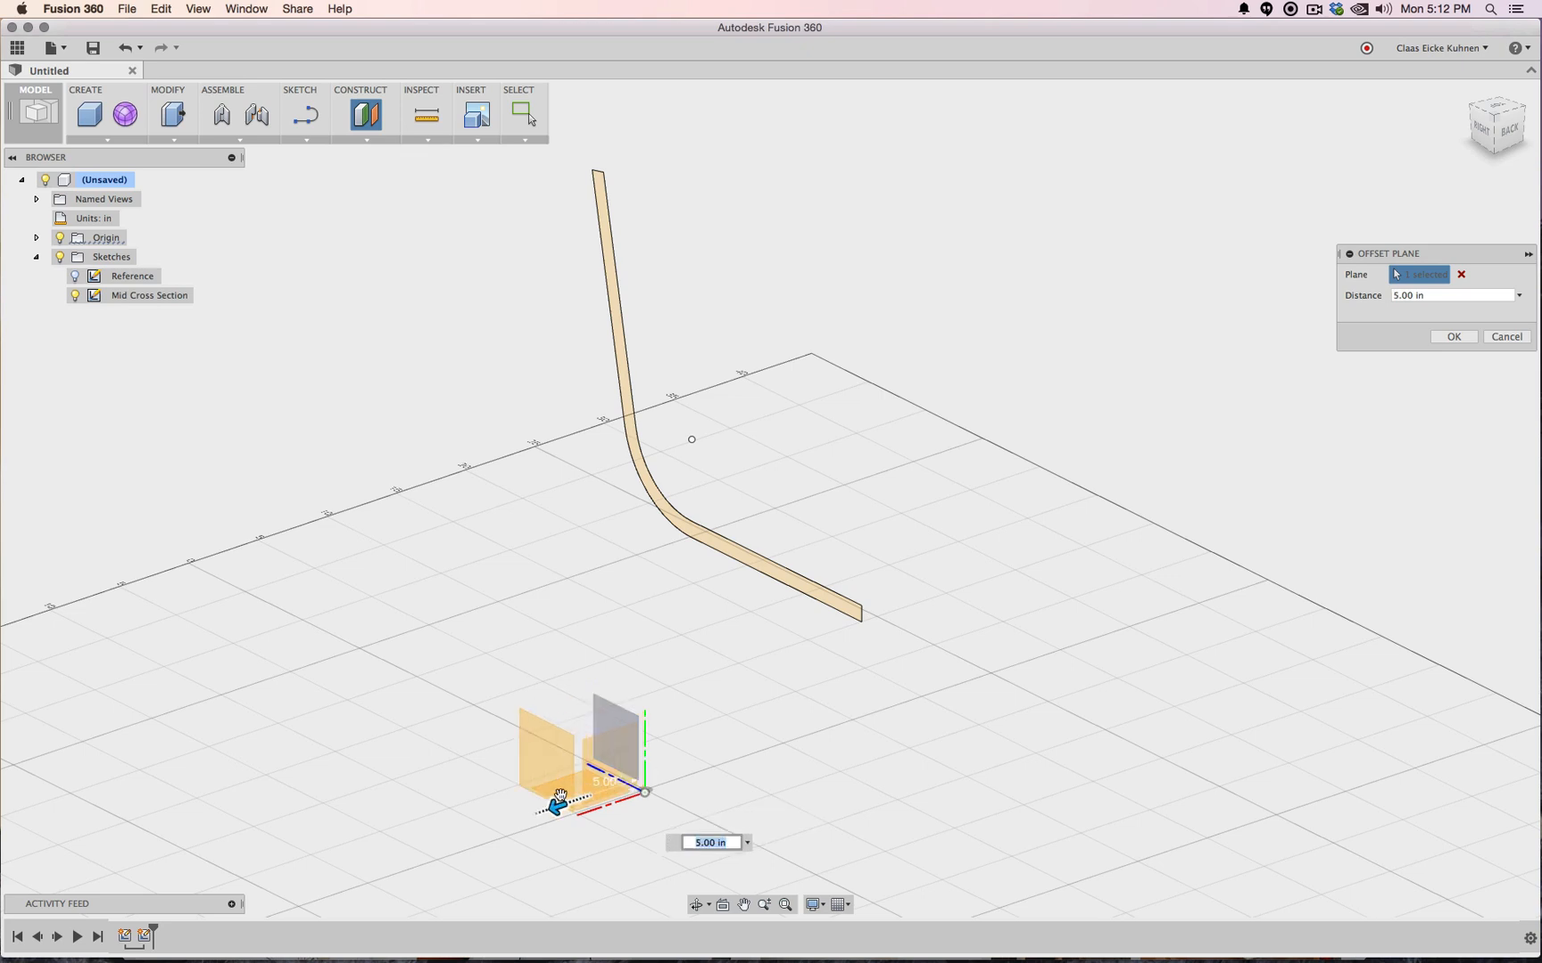
{"action": "type", "text": "8.5"}
{"action": "key", "text": "Return"}
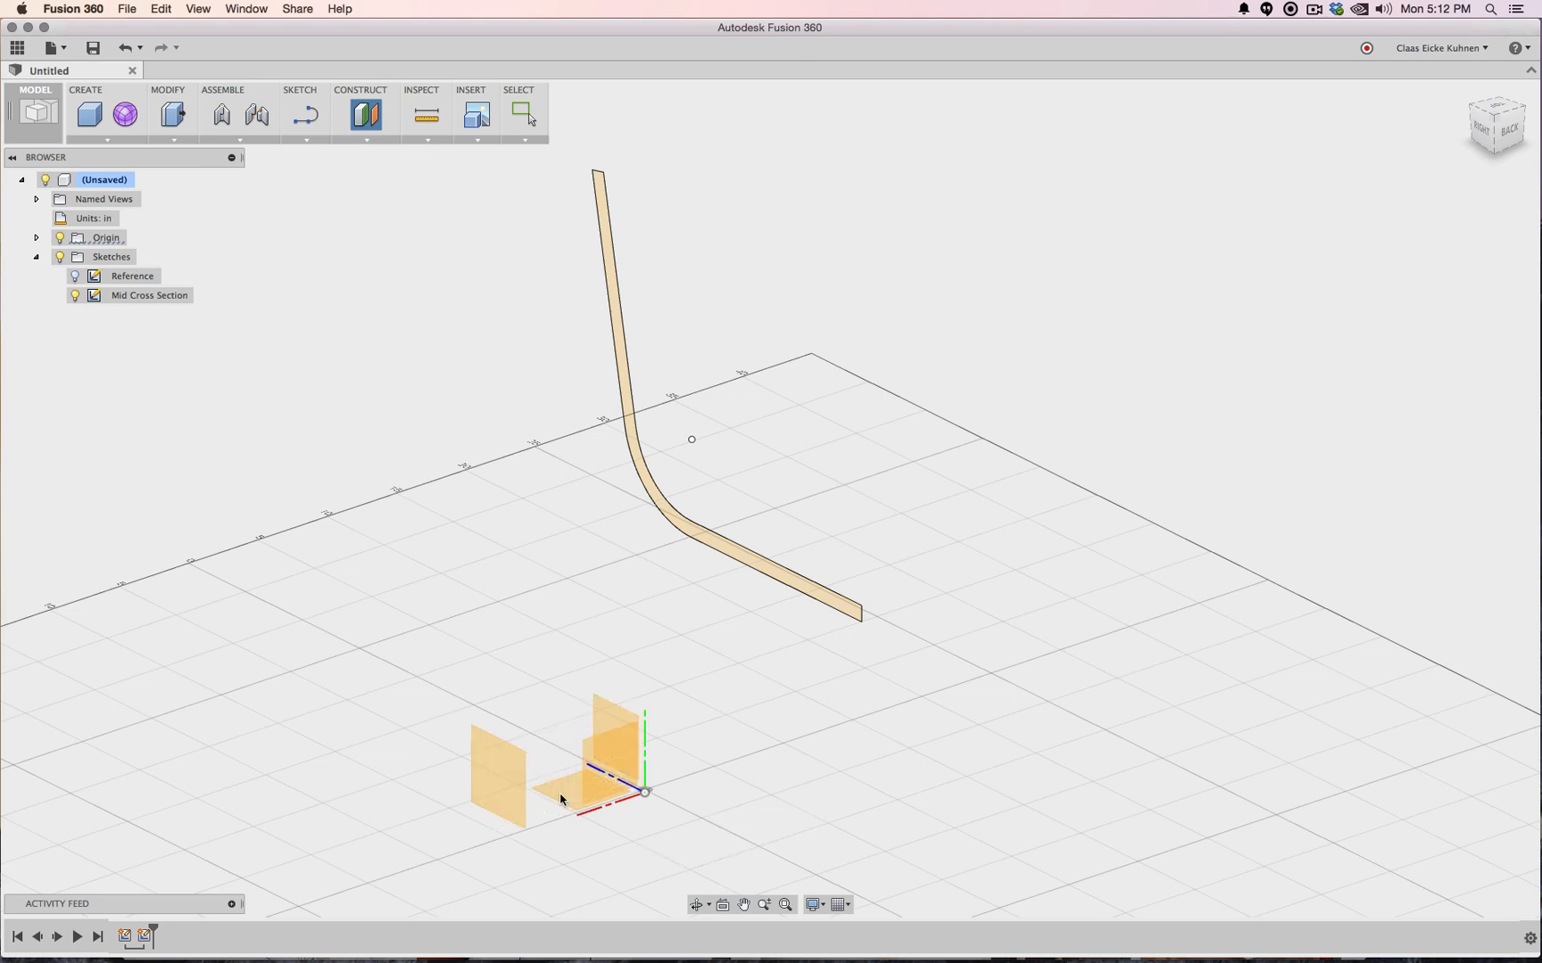
Create another offset construction plane at -8.5 in from the origin plane
{"action": "left_click", "coordinate": [367, 115]}
{"action": "left_click", "coordinate": [606, 711]}
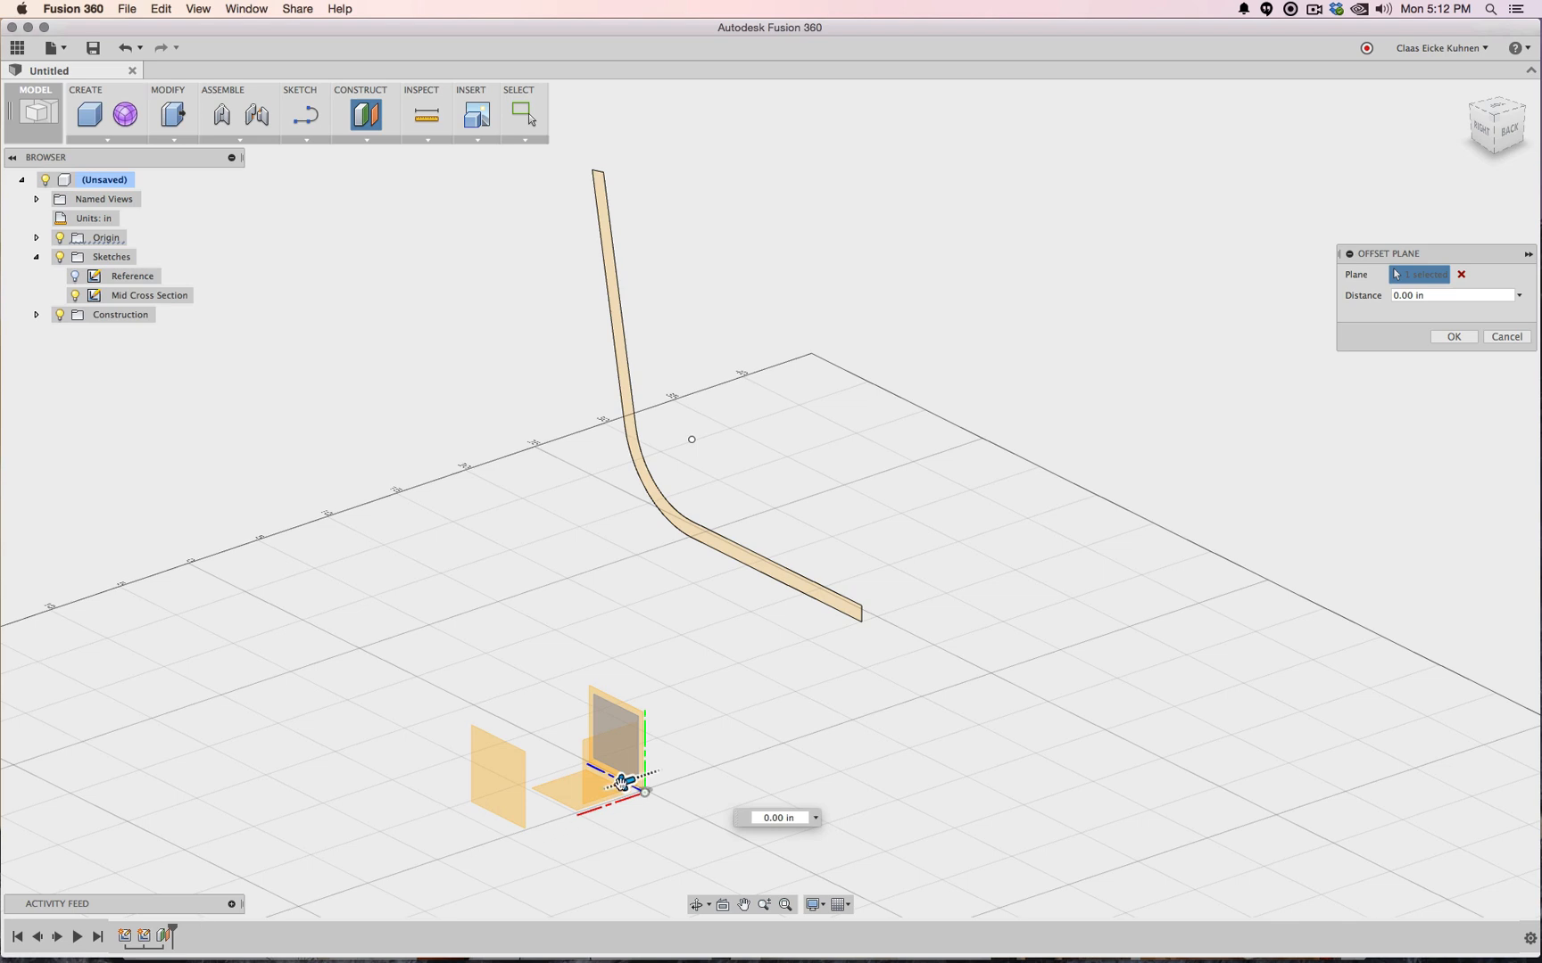
{"action": "left_click_drag", "start_coordinate": [624, 783], "coordinate": [717, 752]}
{"action": "type", "text": "-"}
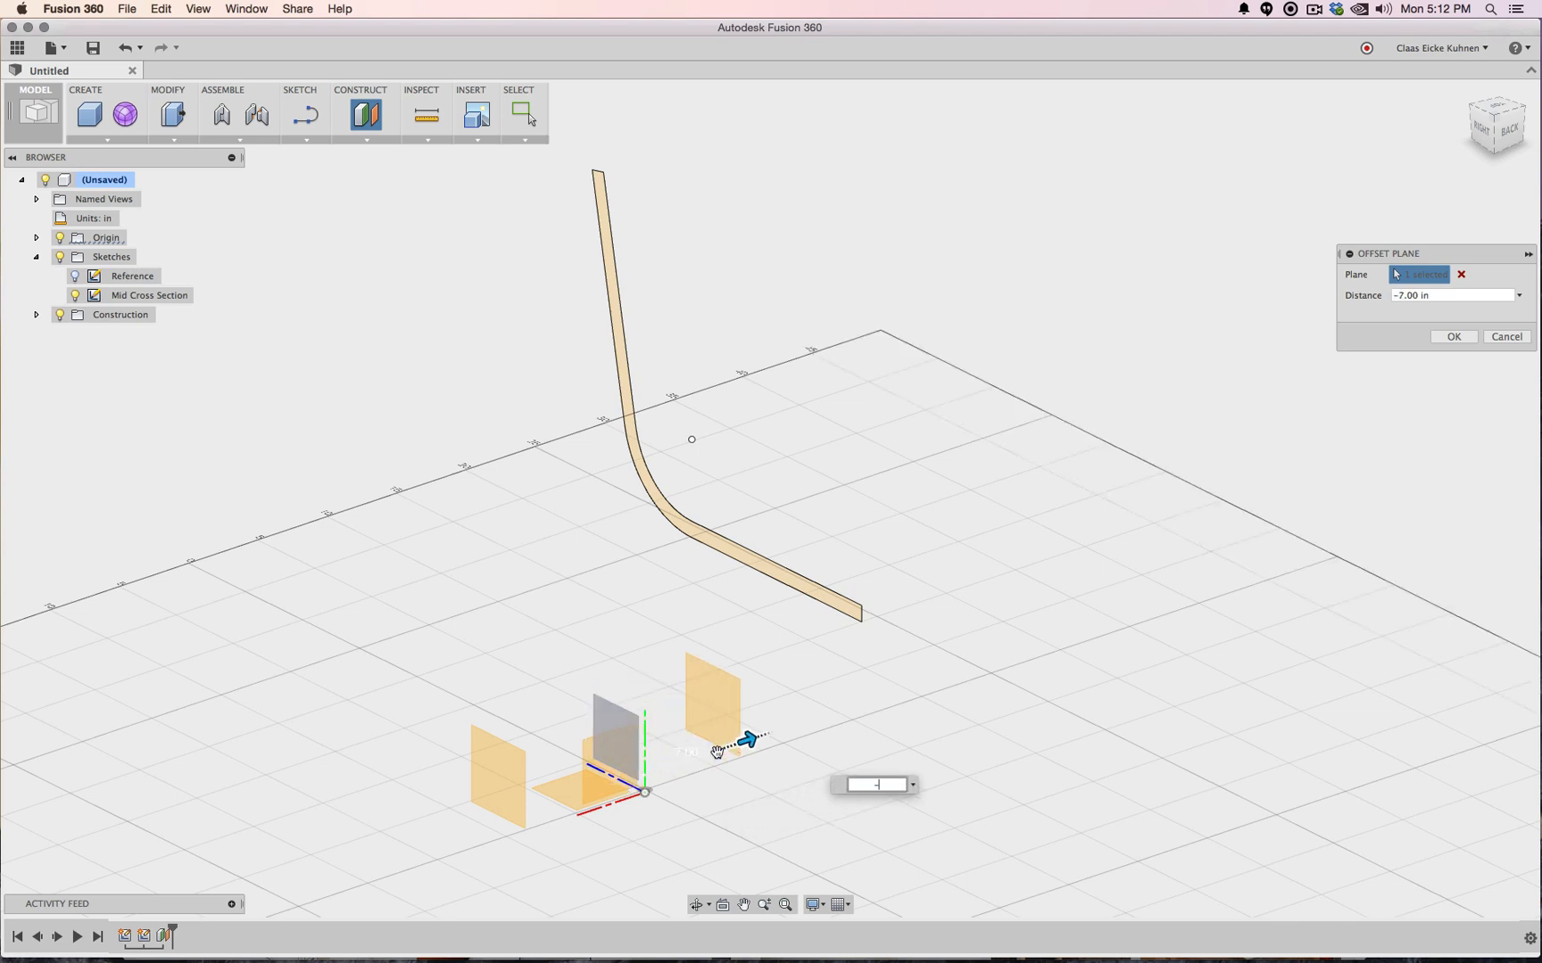
{"action": "type", "text": "8.5"}
{"action": "key", "text": "Return"}
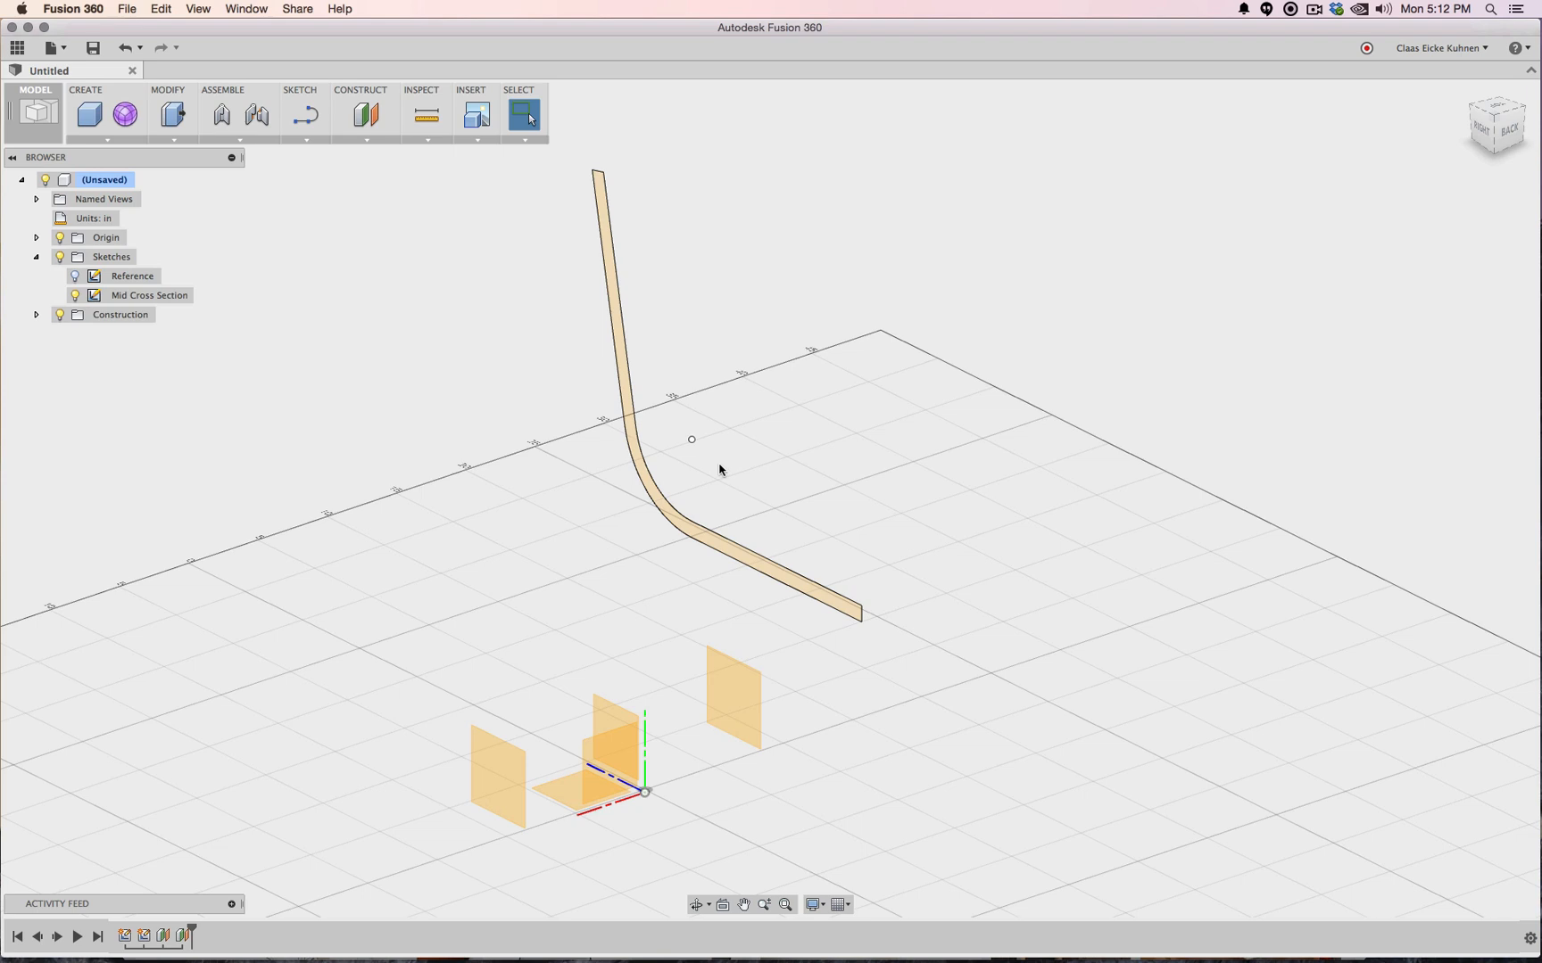
{"action": "left_click", "coordinate": [304, 114]}
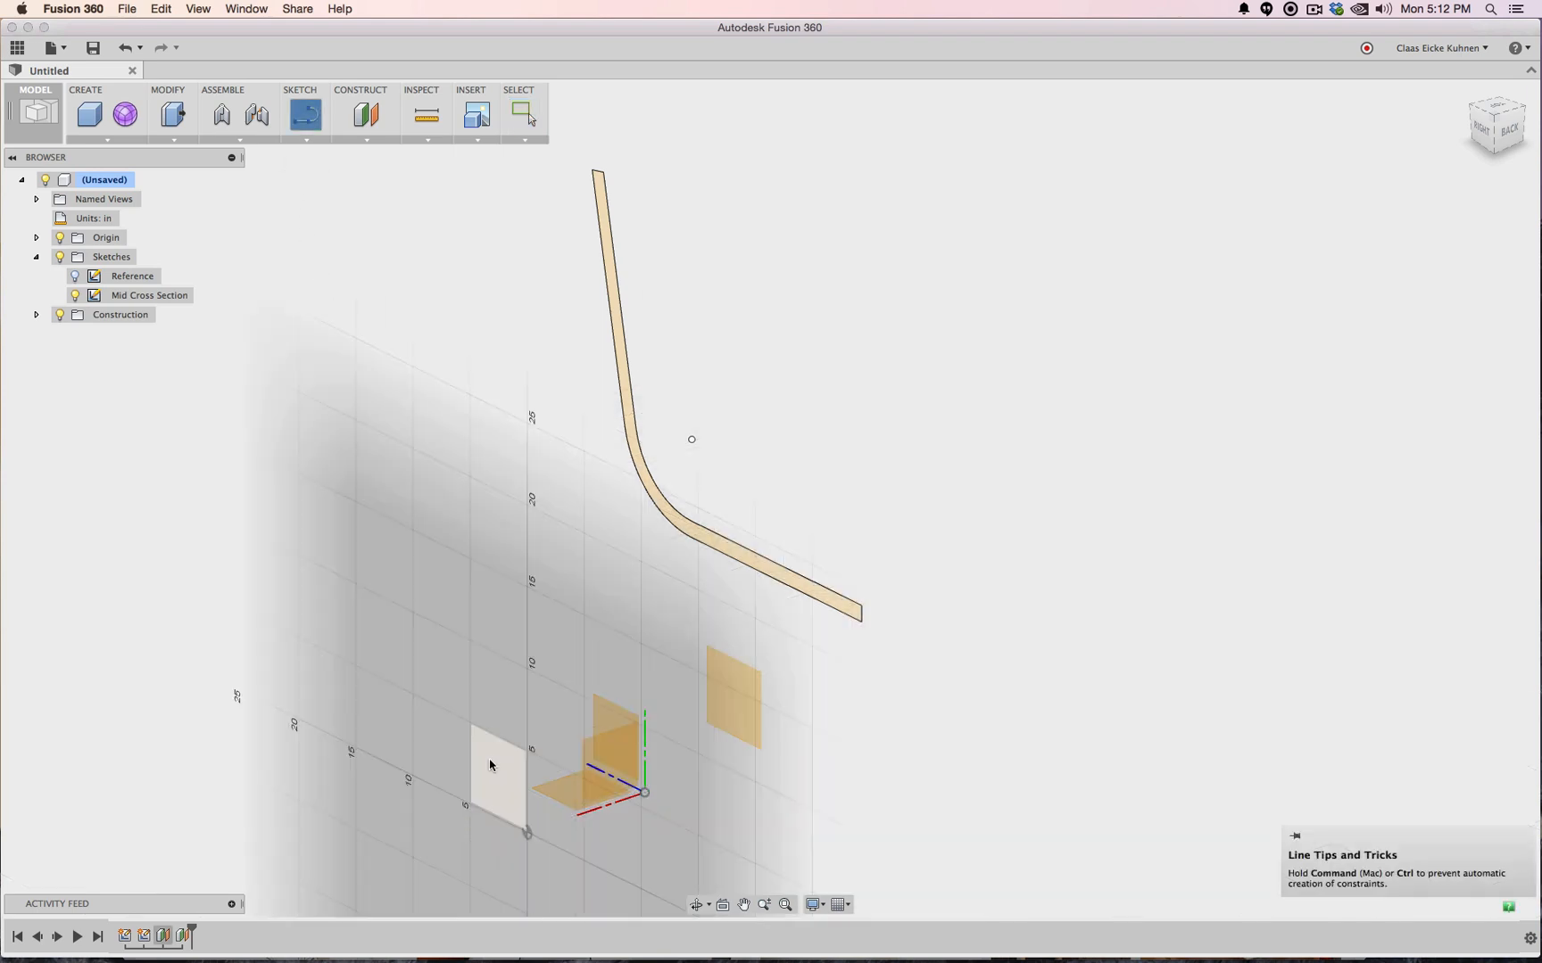
Start Sketch3 on the offset plane with the Reference and Mid Cross Section sketches visible
{"action": "left_click", "coordinate": [491, 765]}
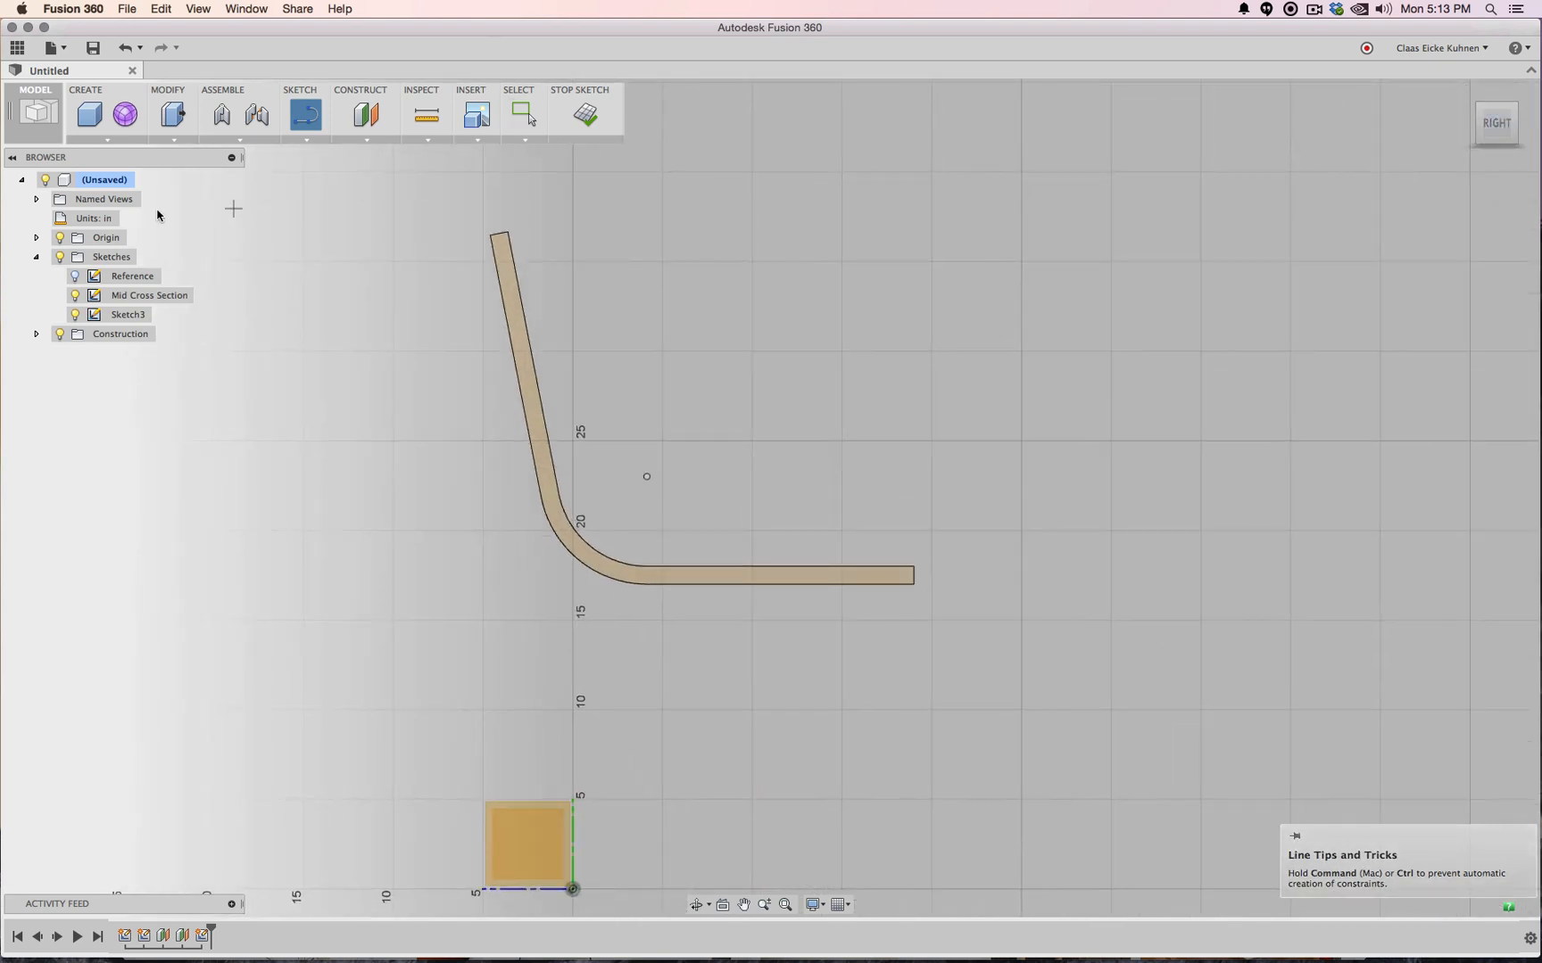
{"action": "left_click", "coordinate": [77, 296]}
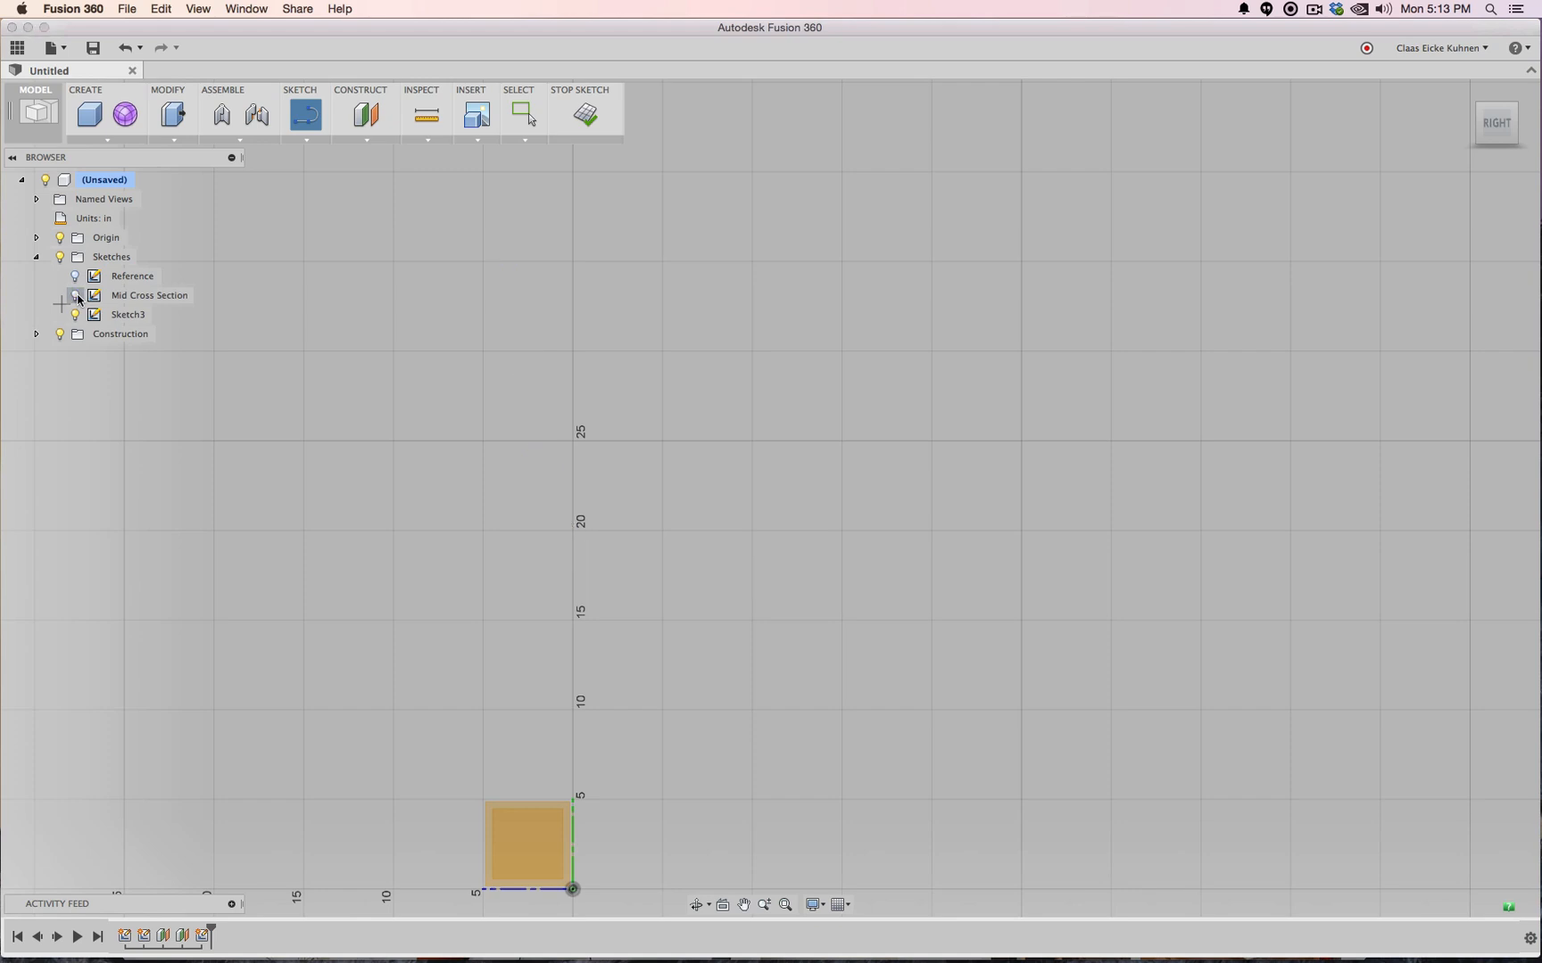
{"action": "left_click", "coordinate": [77, 278]}
{"action": "left_click", "coordinate": [77, 296]}
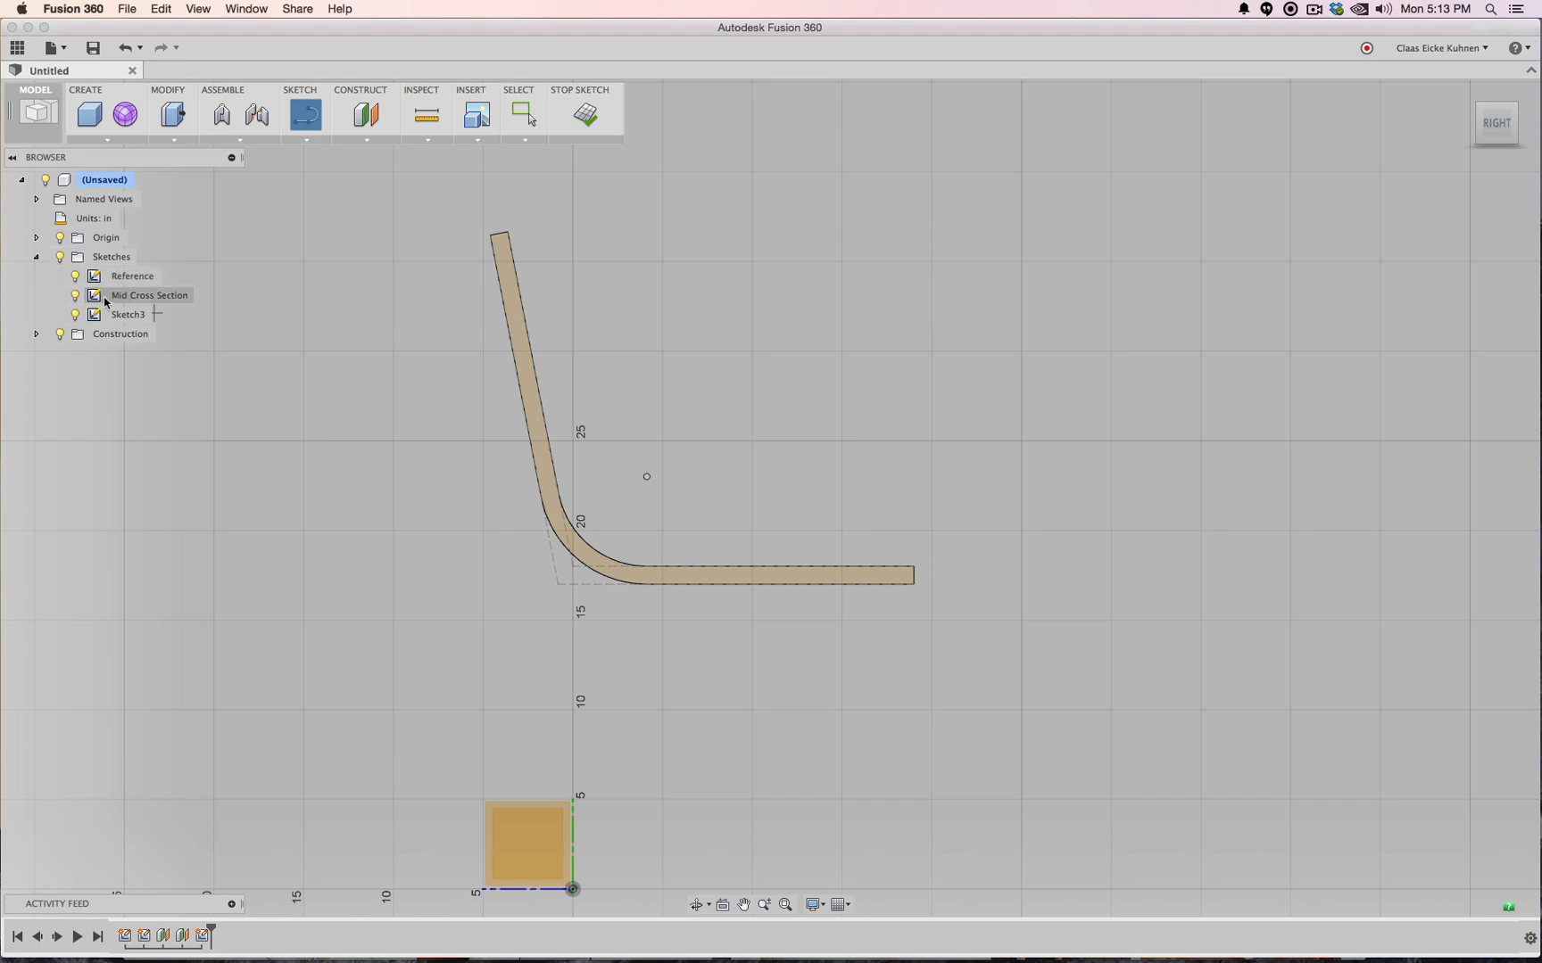
Hide Mid Cross Section and project the horizontal seat reference line into Sketch3
{"action": "left_click", "coordinate": [75, 296]}
{"action": "left_click", "coordinate": [307, 140]}
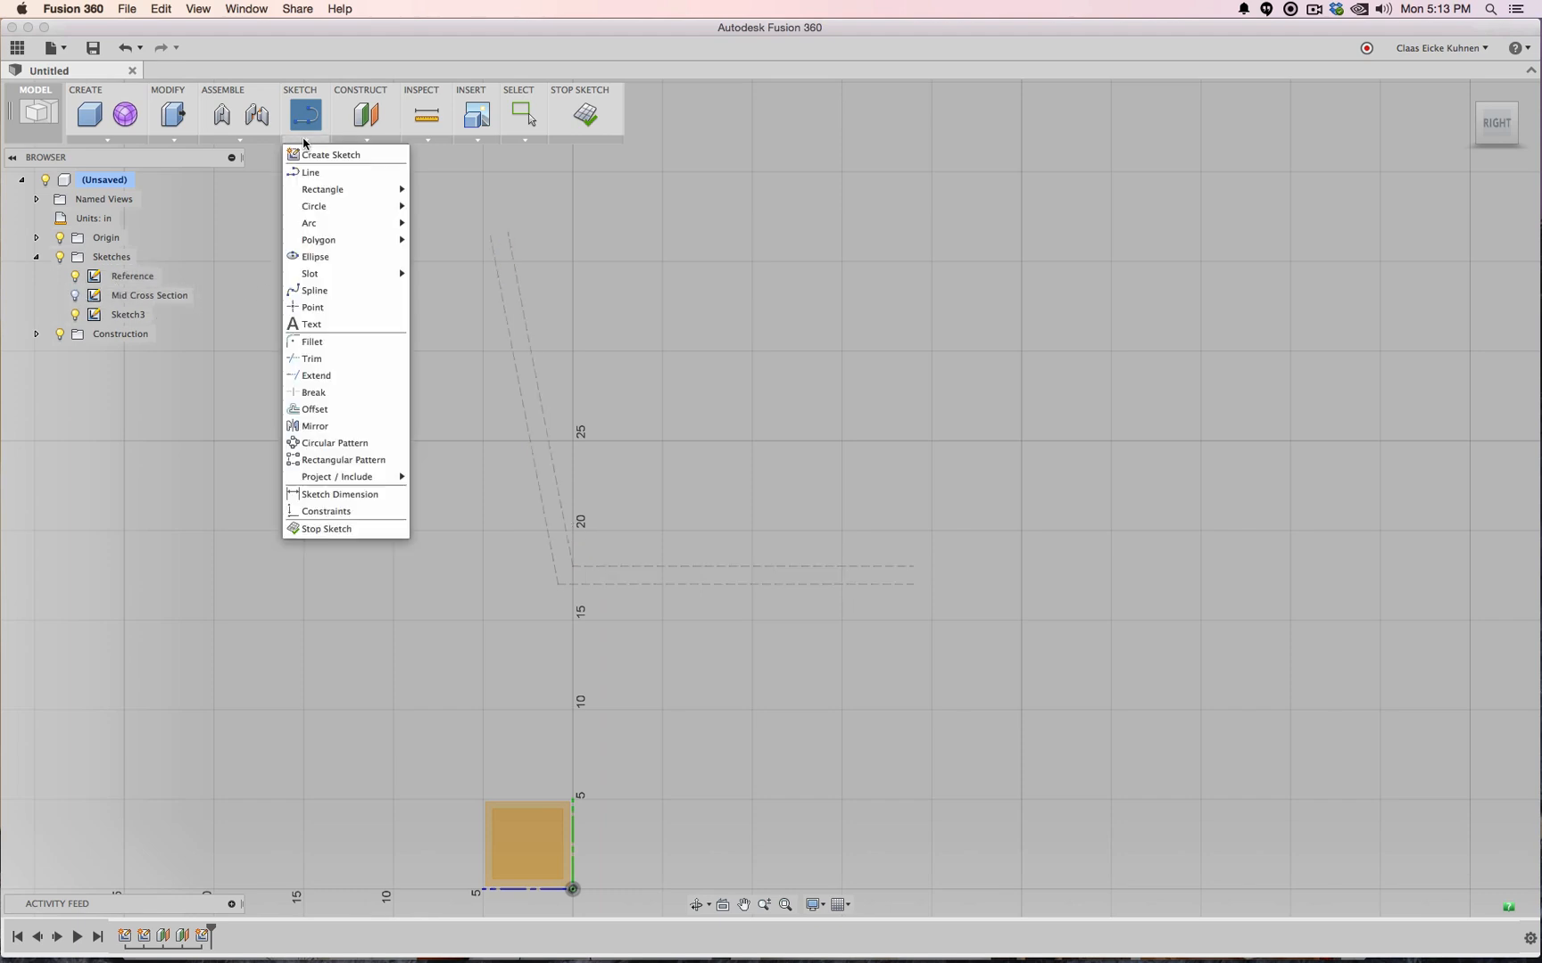
{"action": "mouse_move", "coordinate": [349, 475]}
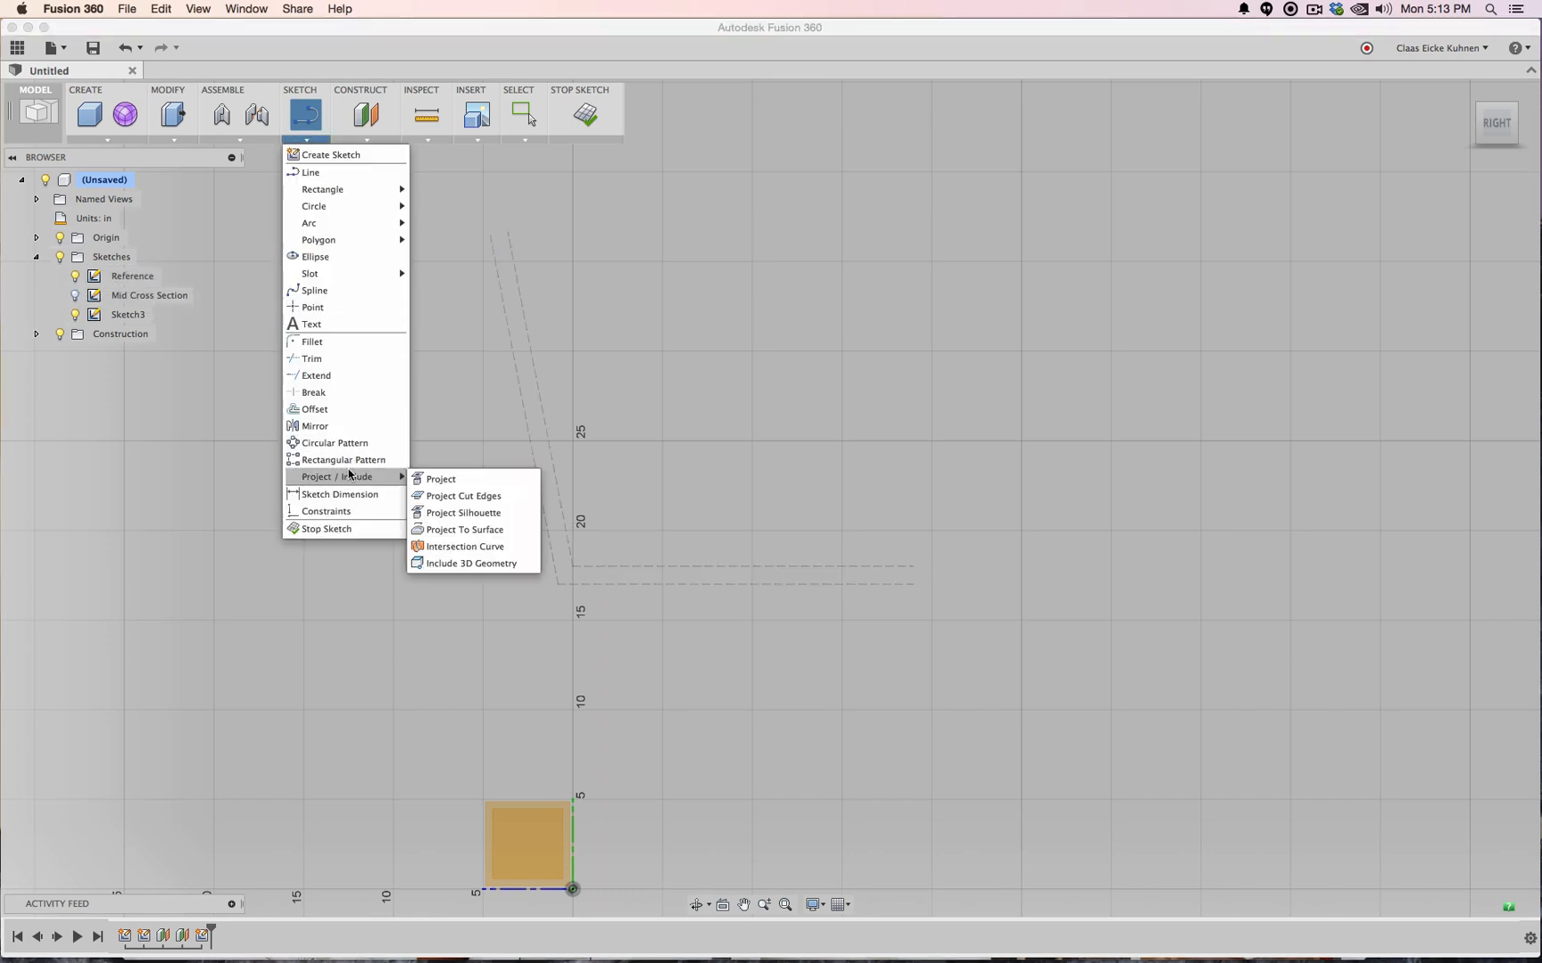
{"action": "left_click", "coordinate": [464, 479]}
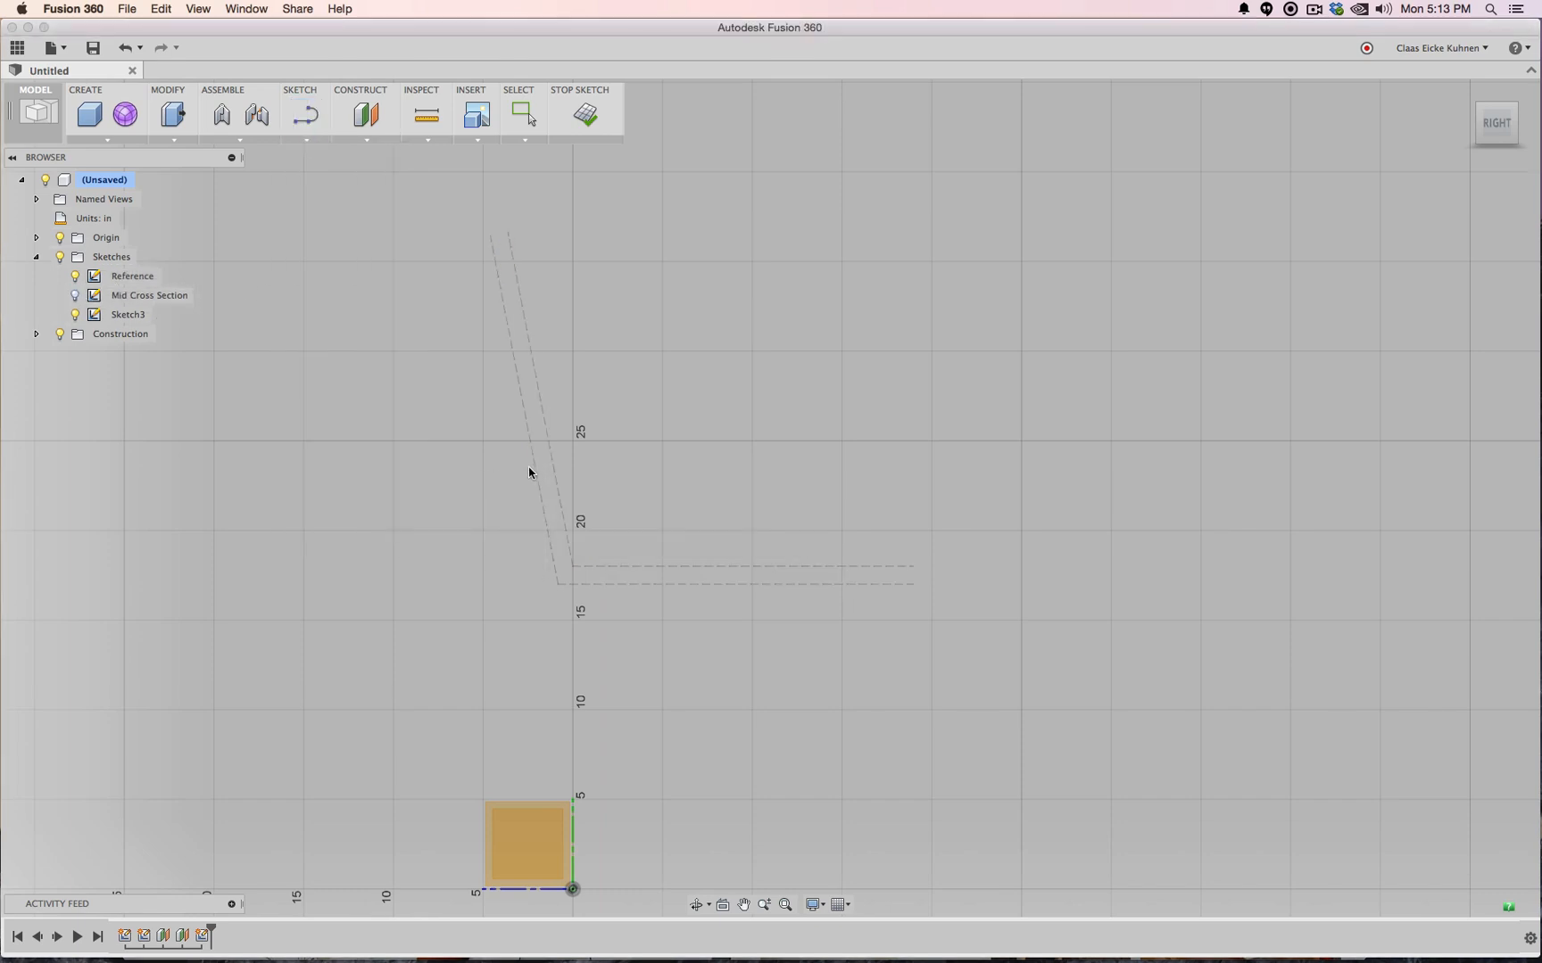
{"action": "left_click", "coordinate": [602, 568]}
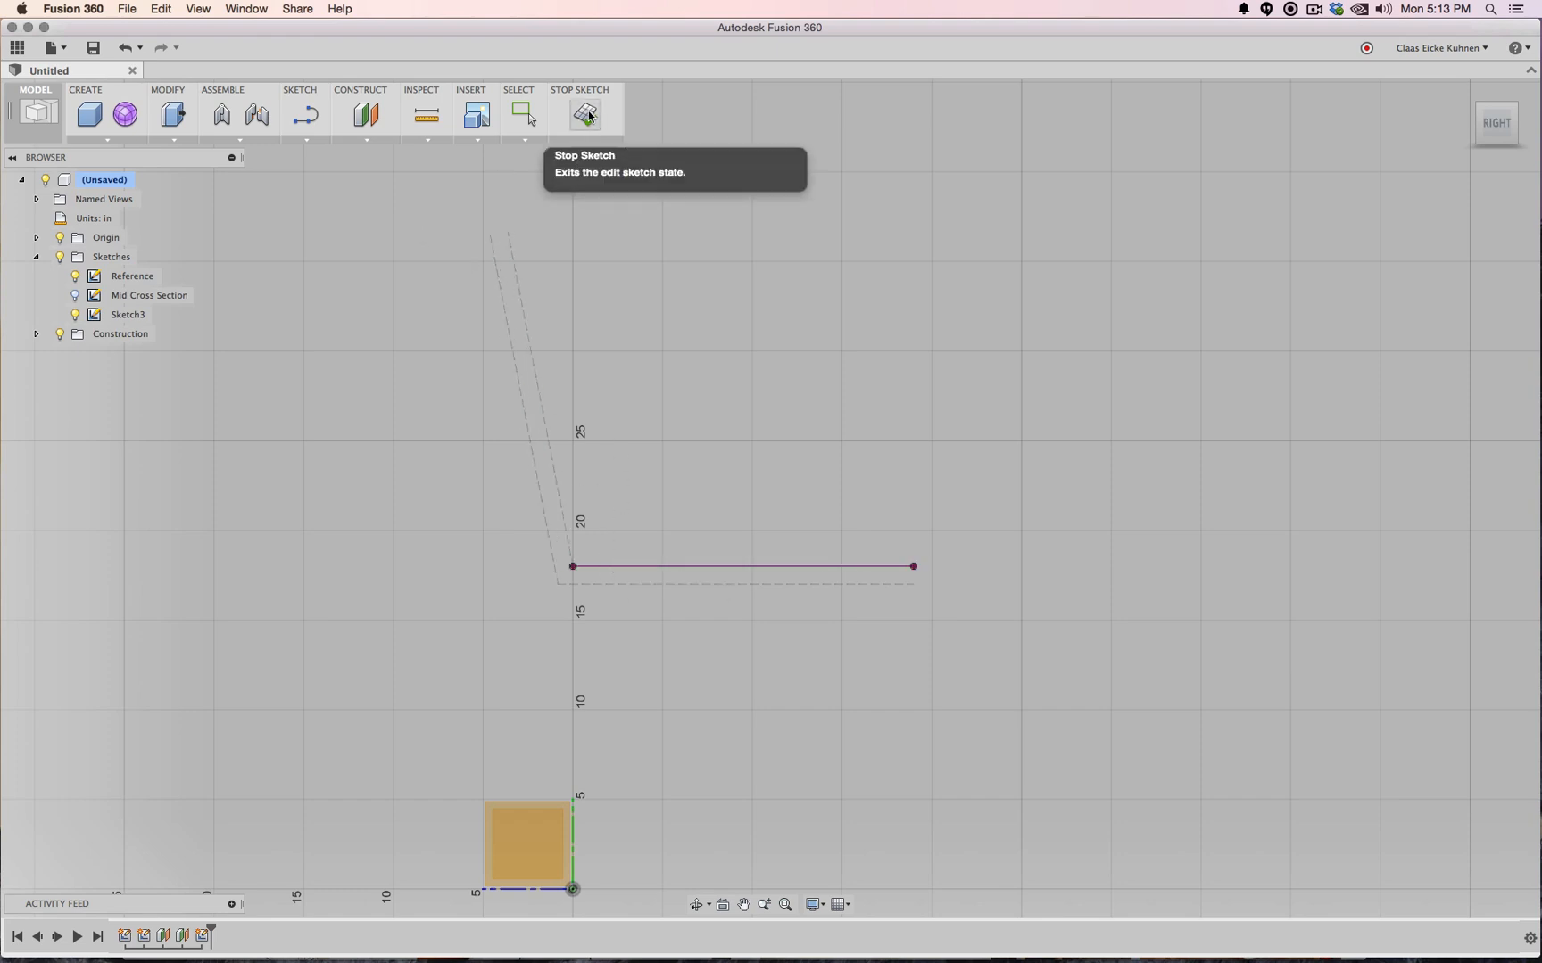
Break the projected seat line's link so it becomes an ordinary sketch line
{"action": "left_click", "coordinate": [76, 277]}
{"action": "left_click", "coordinate": [620, 567]}
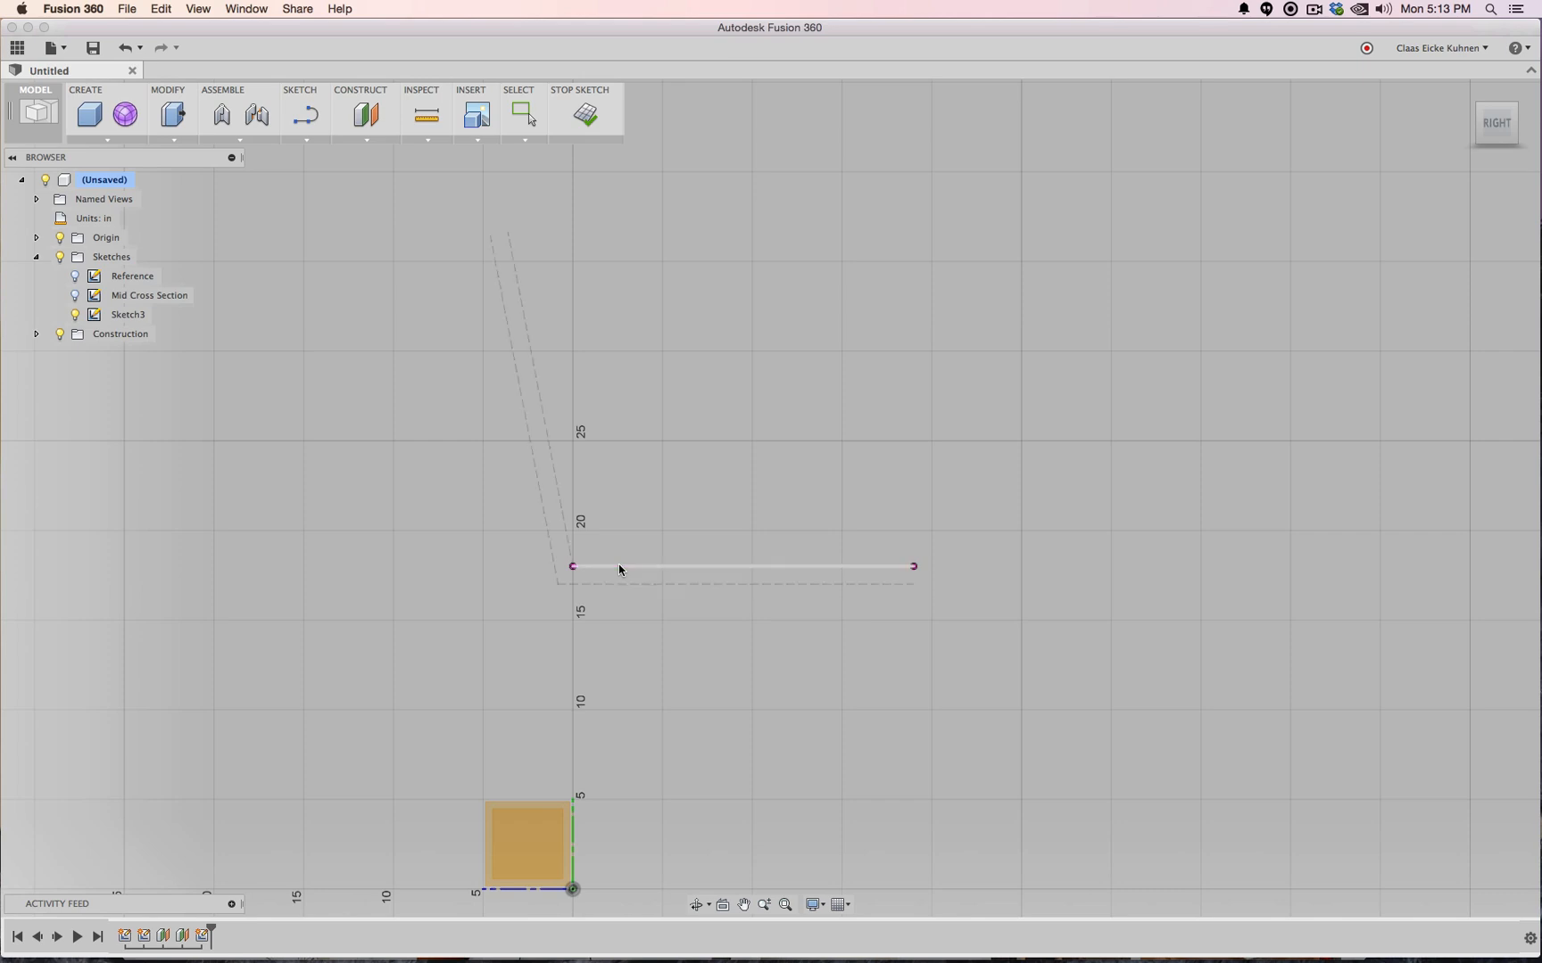
{"action": "left_click", "coordinate": [76, 276]}
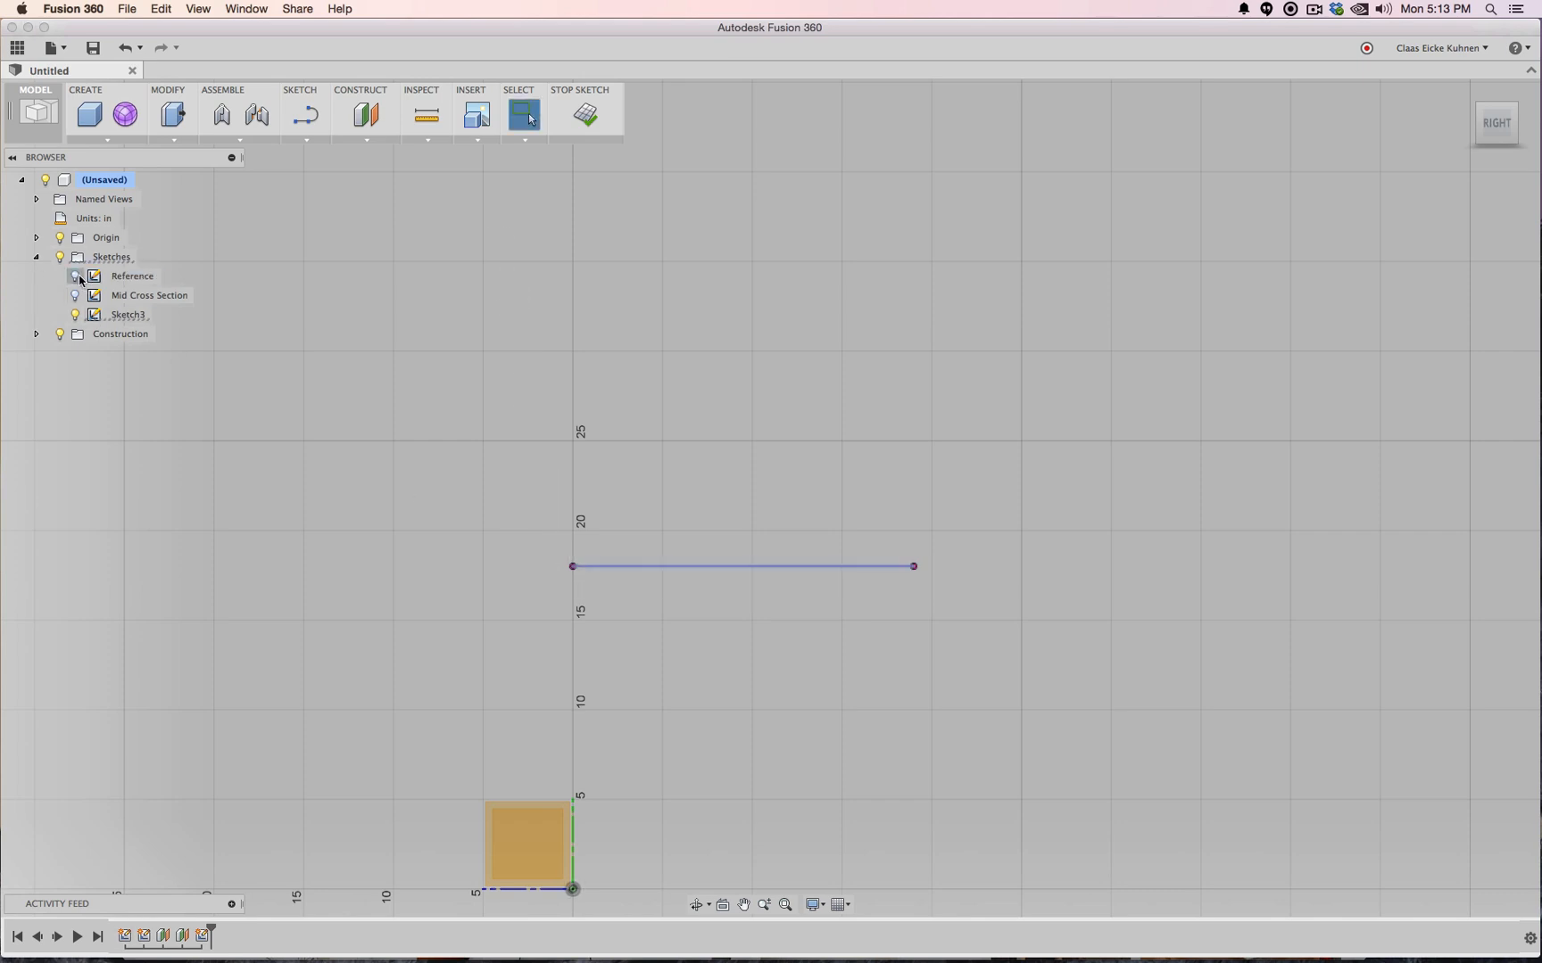
{"action": "right_click", "coordinate": [606, 569]}
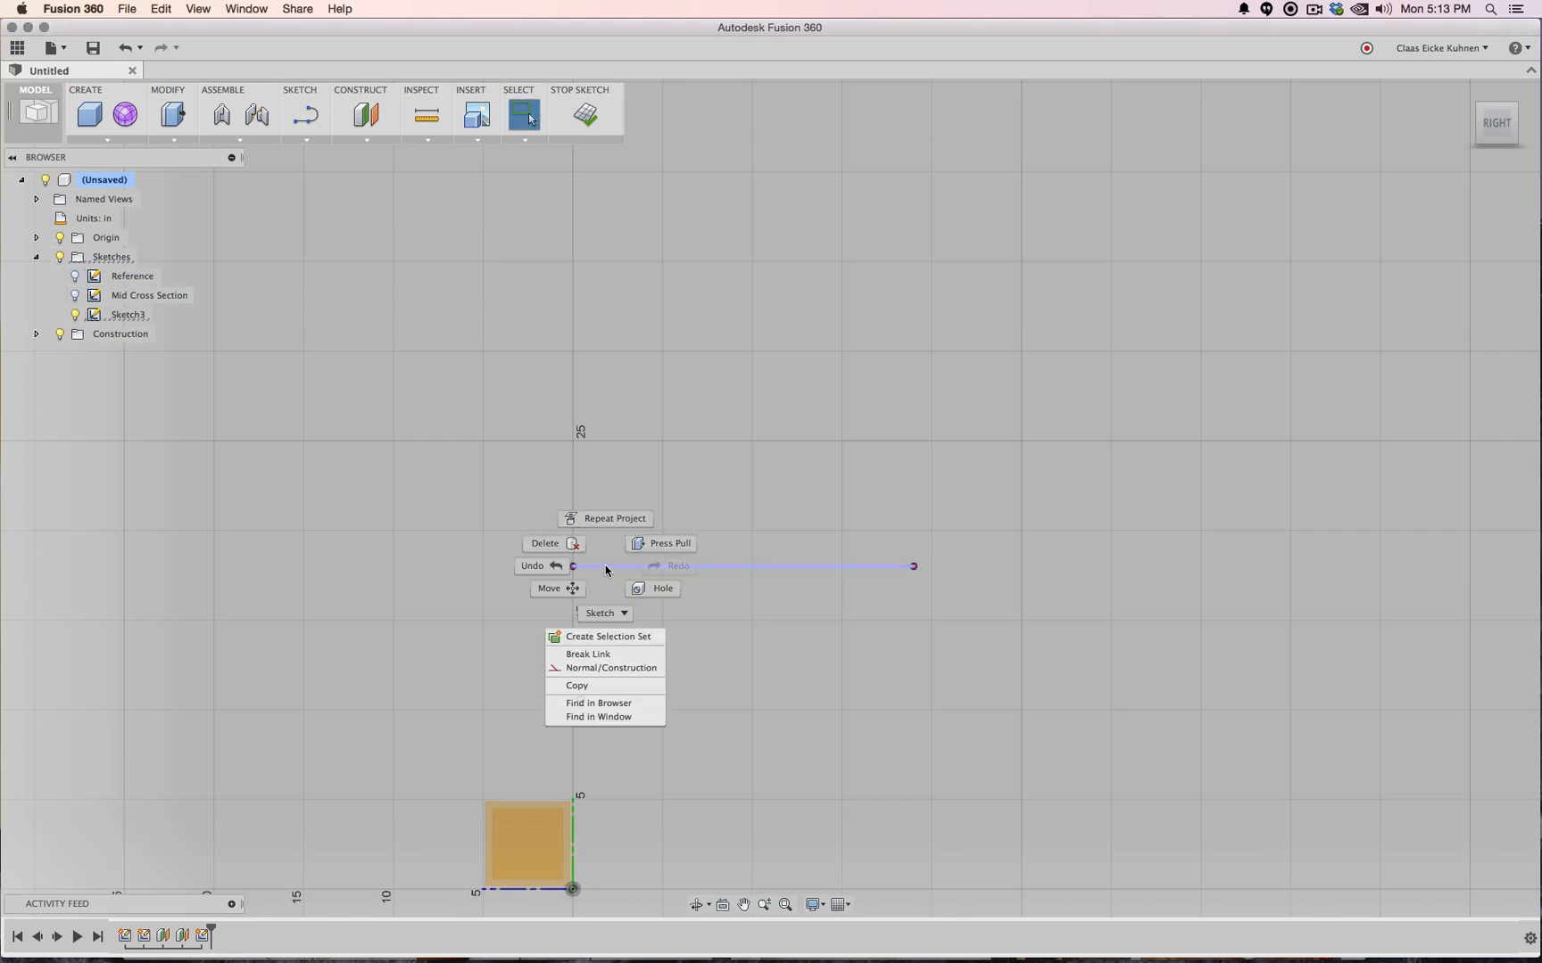
{"action": "left_click", "coordinate": [623, 656]}
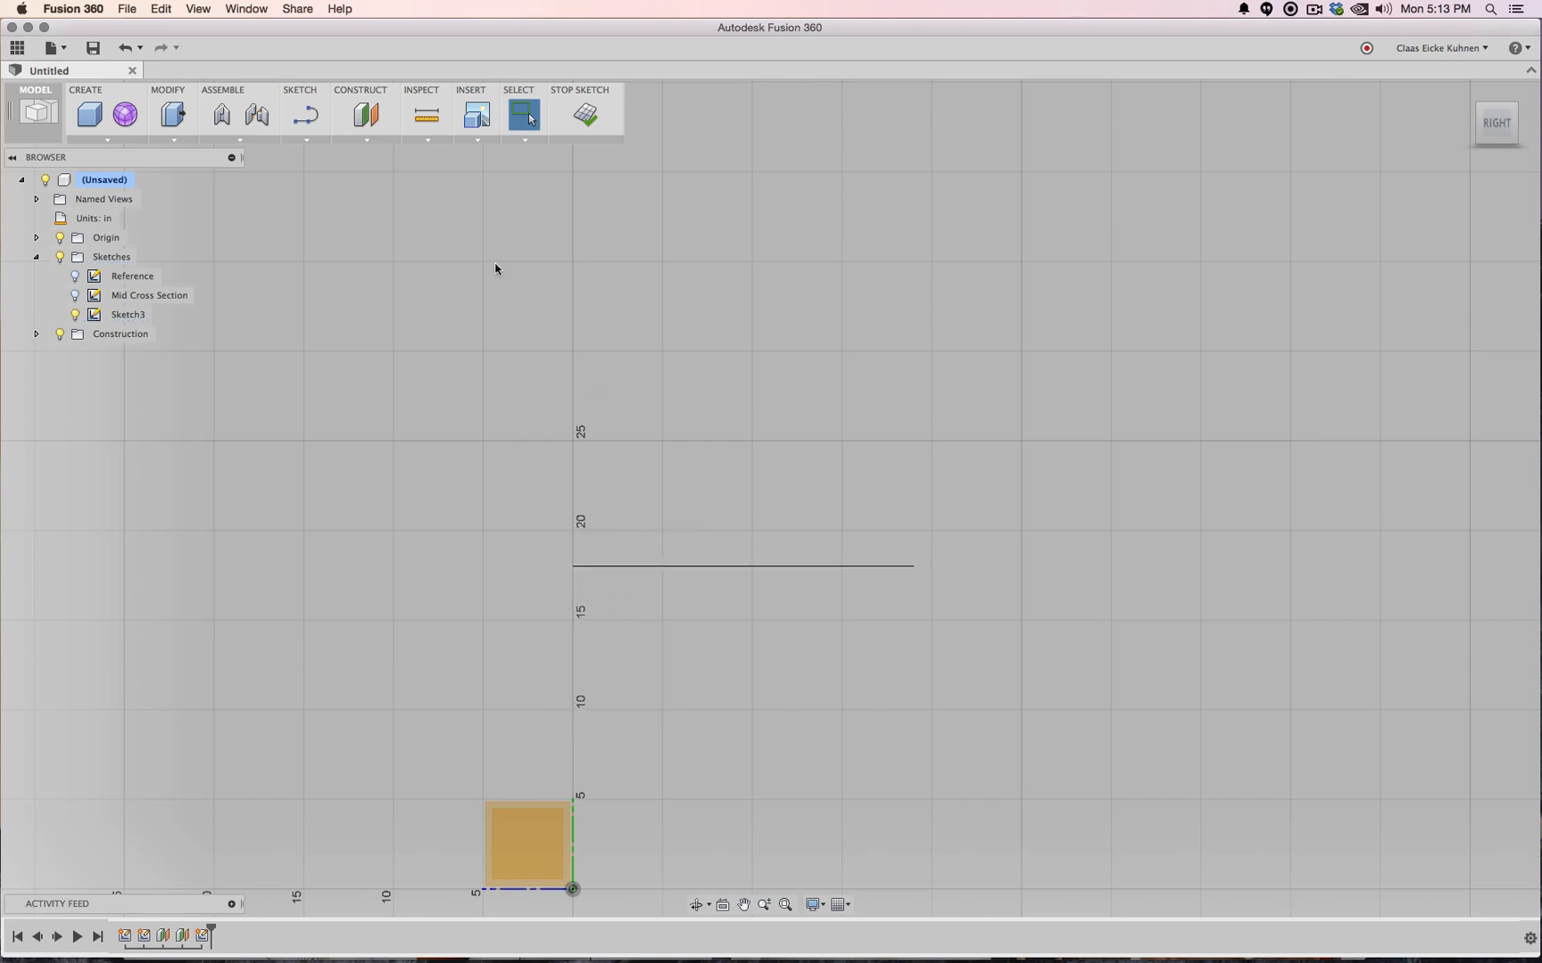
{"action": "left_click", "coordinate": [305, 114]}
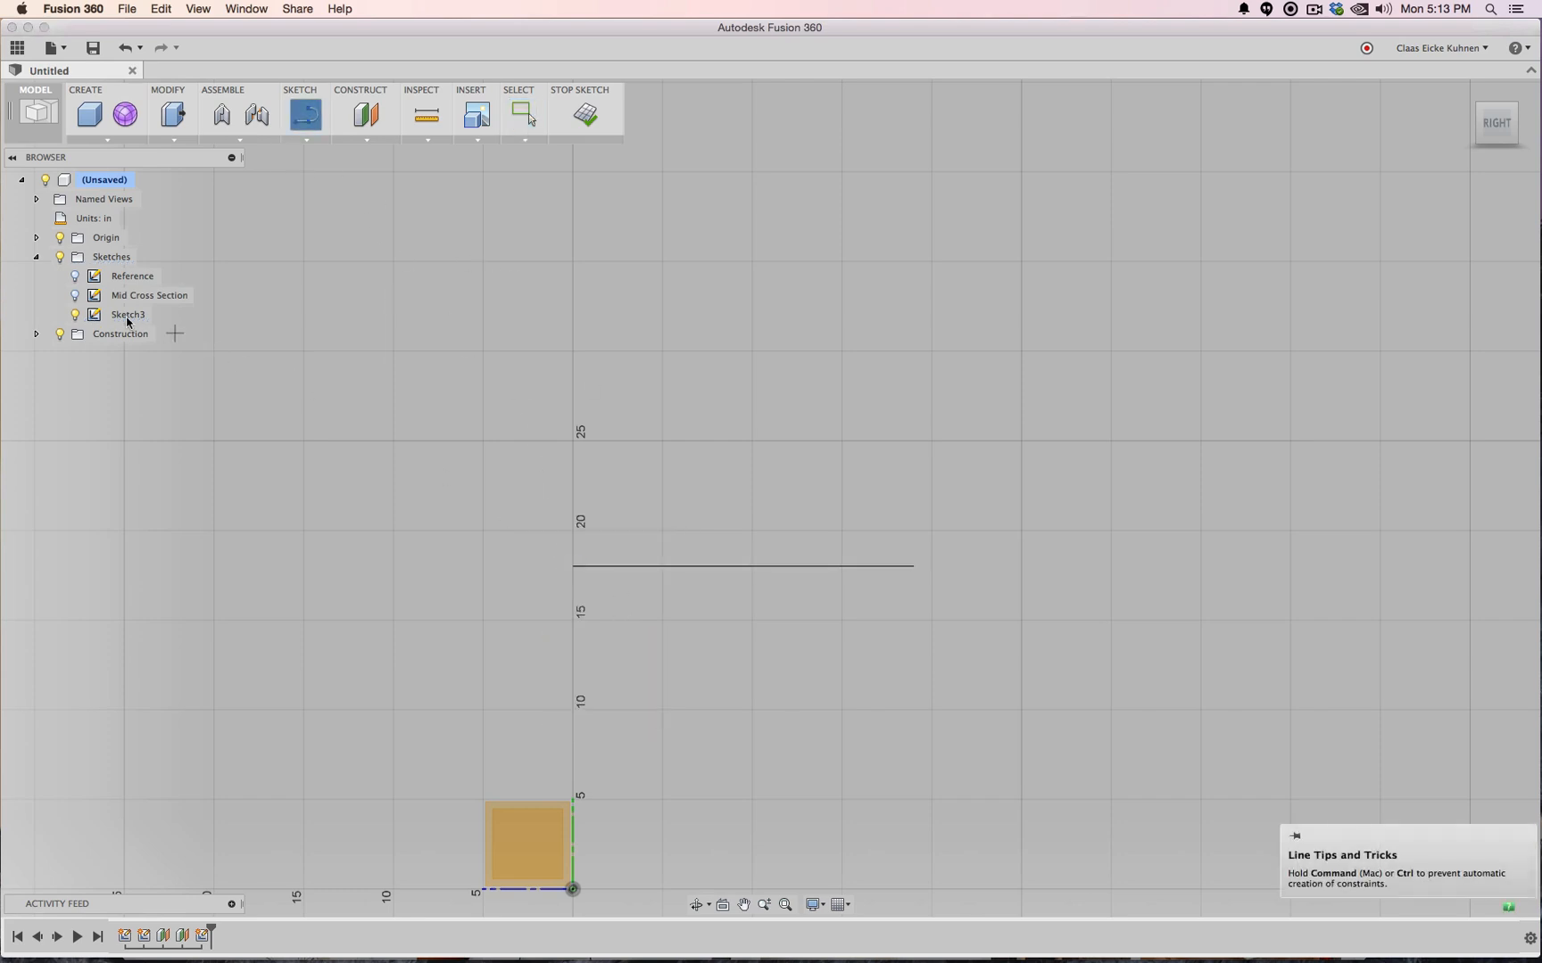
{"action": "left_click", "coordinate": [75, 277]}
Draw a 19 in backrest line at 96° from the seat line's left end, then finish Sketch3
{"action": "left_click", "coordinate": [573, 565]}
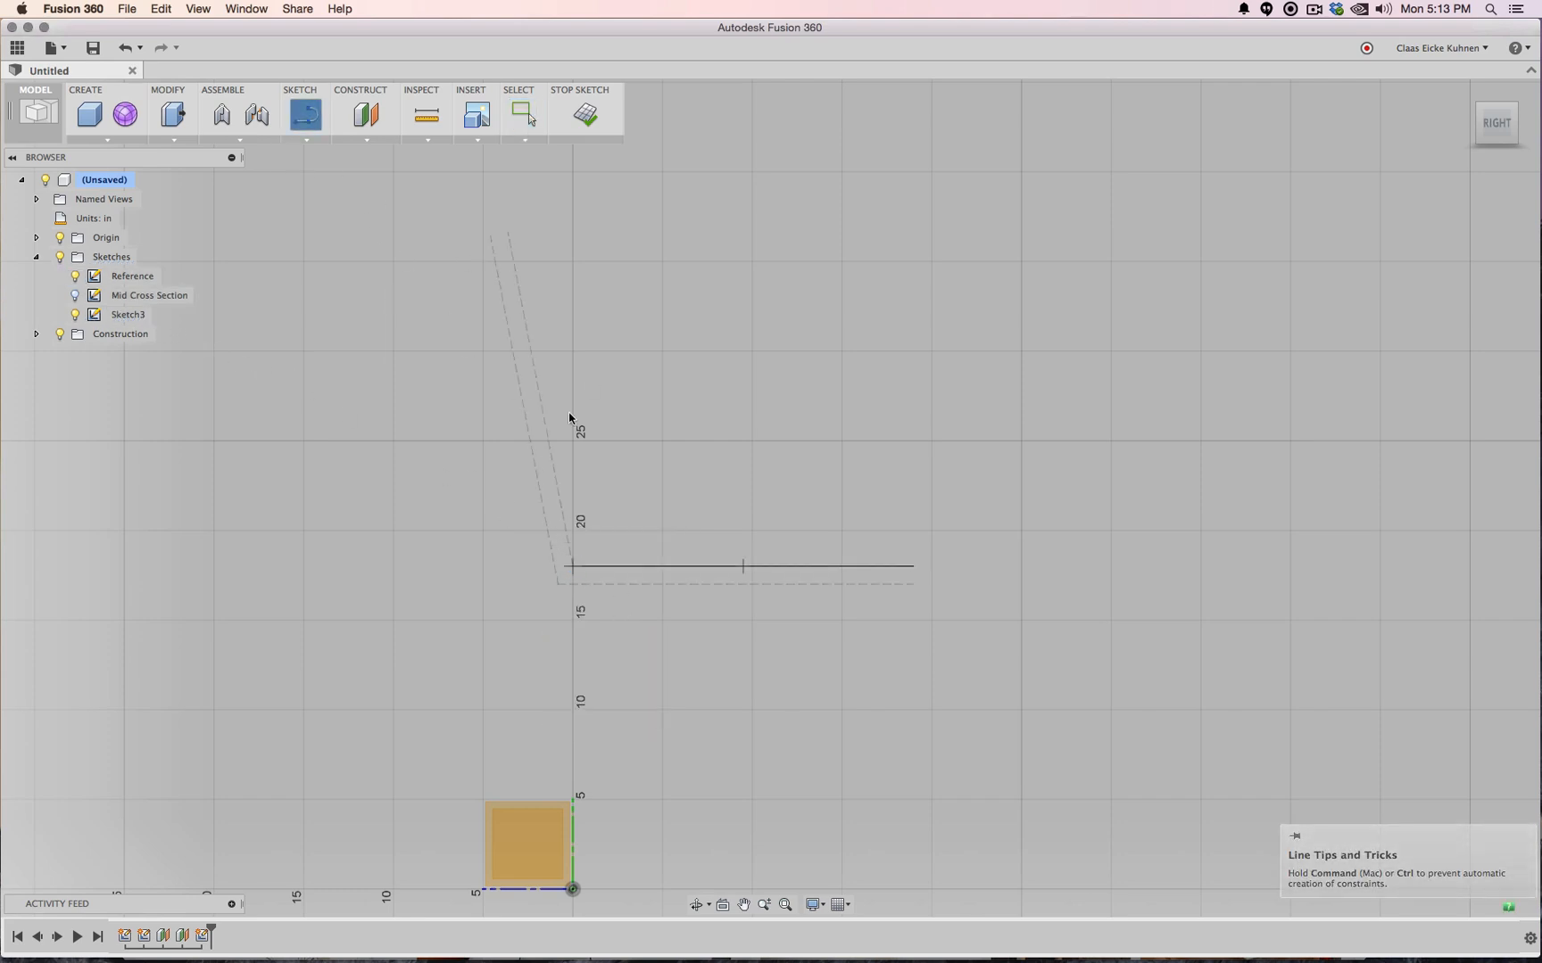
{"action": "type", "text": "19"}
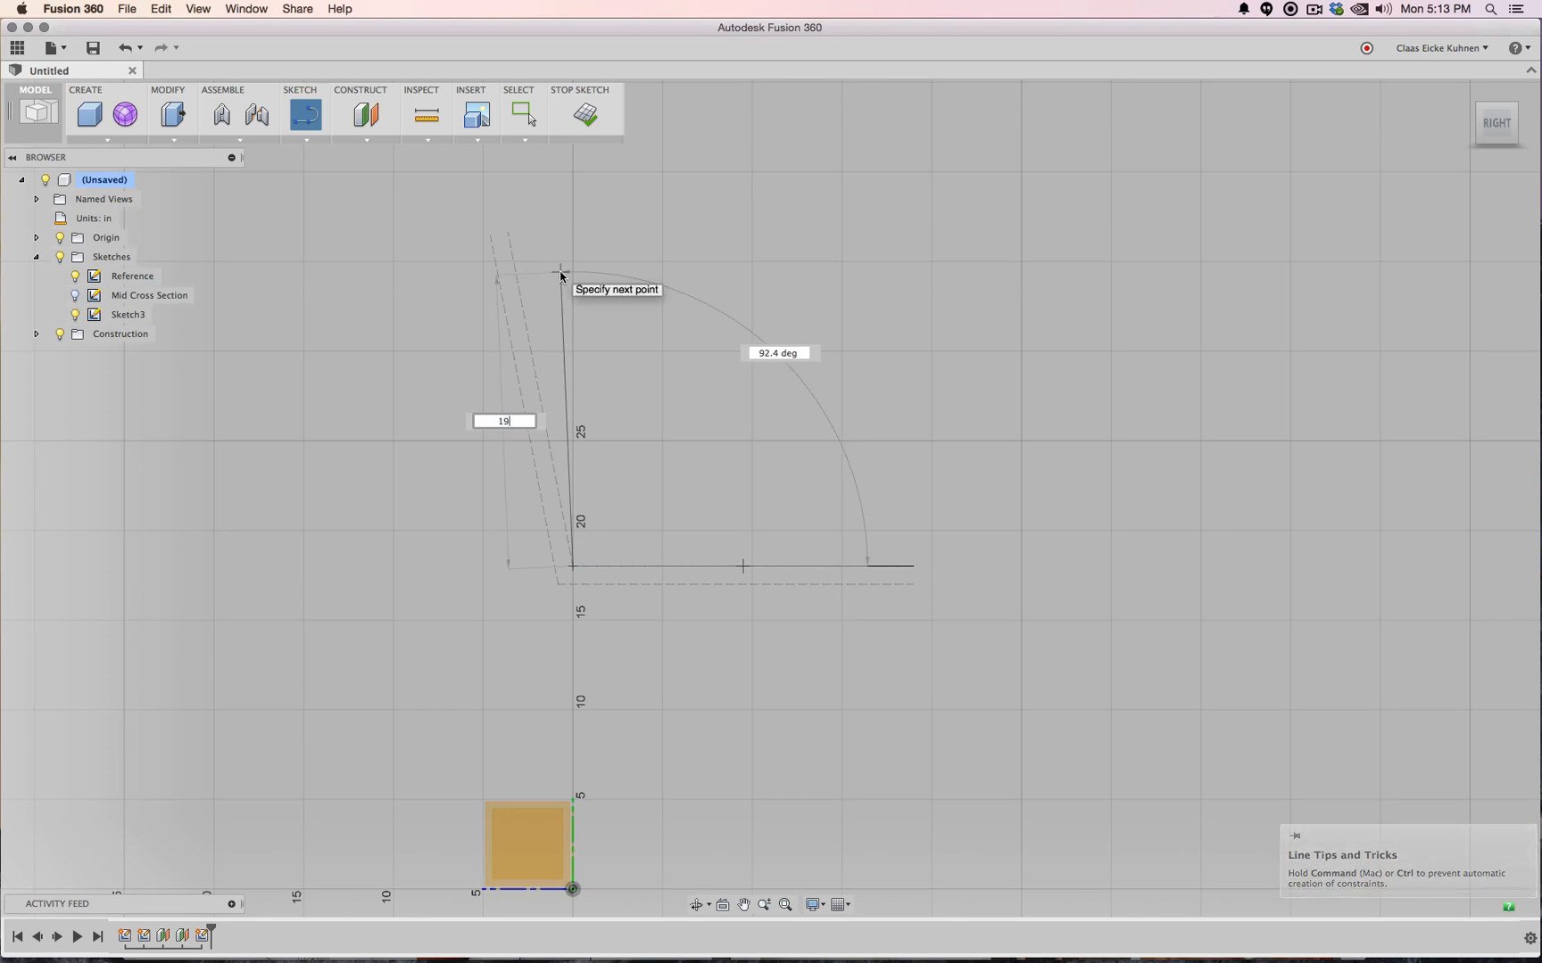
{"action": "key", "text": "Tab"}
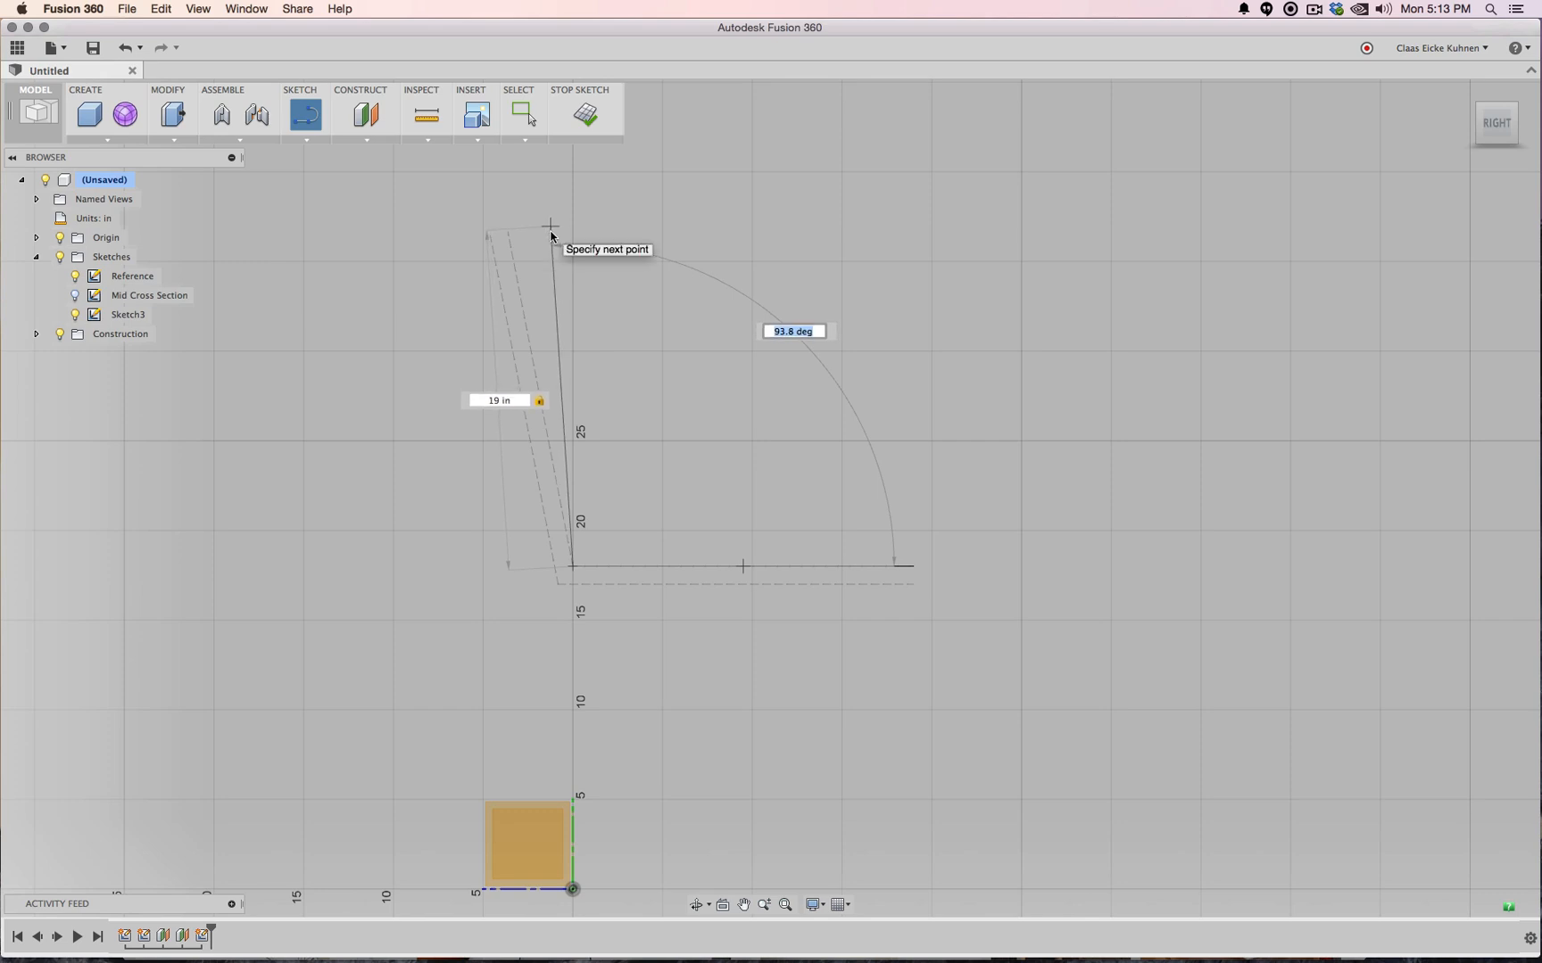
{"action": "type", "text": "93"}
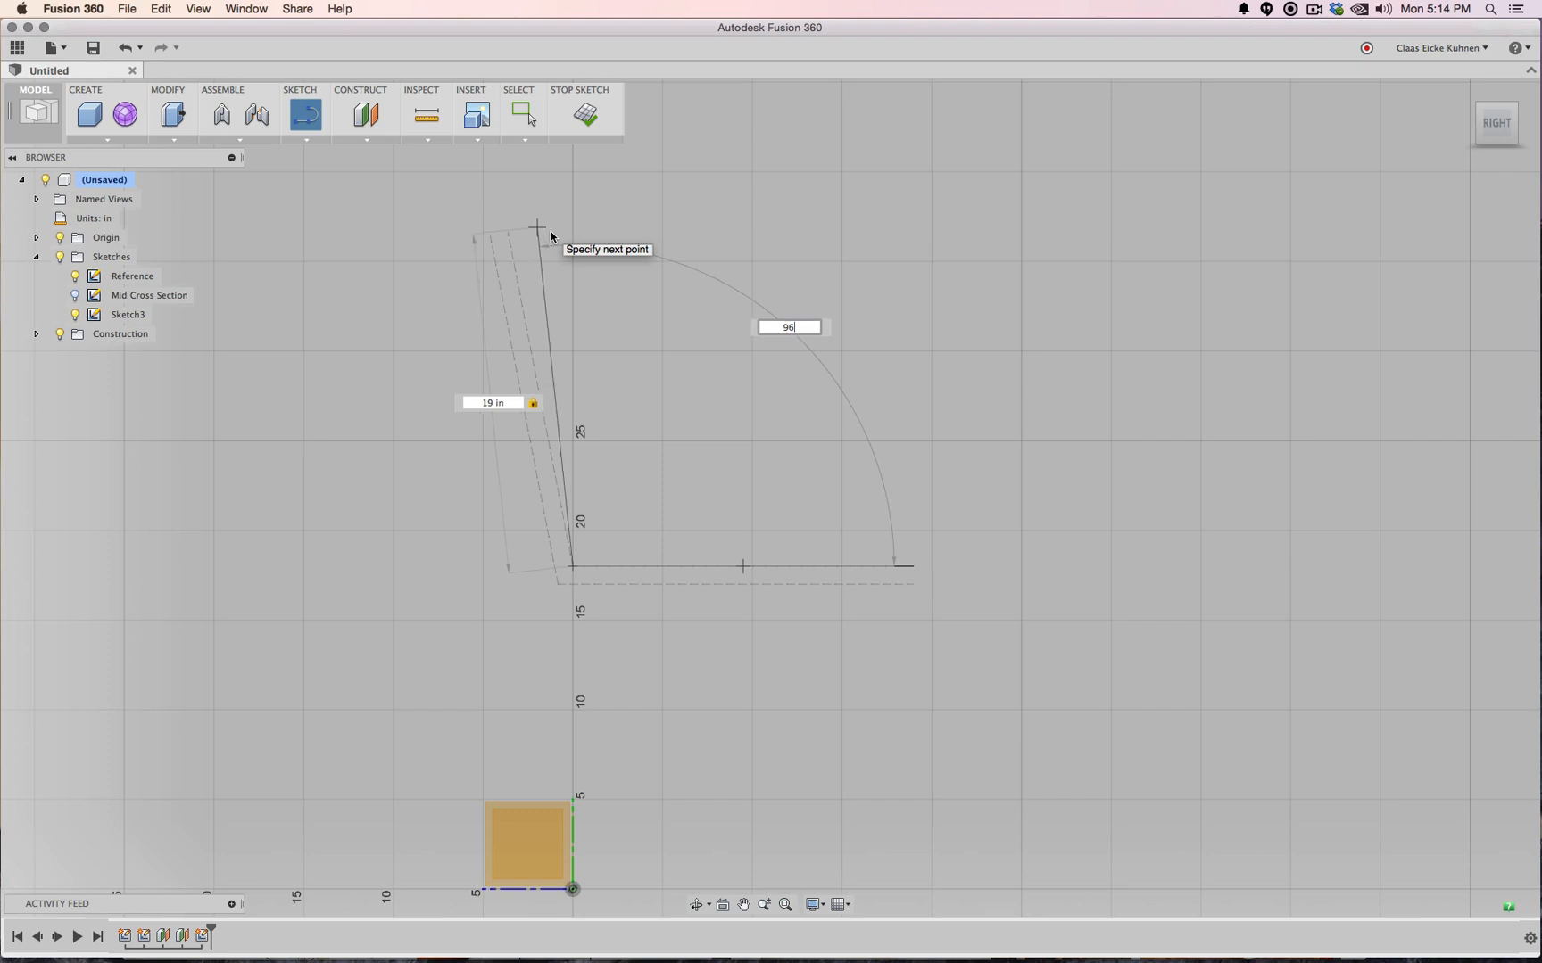
{"action": "key", "text": "Tab"}
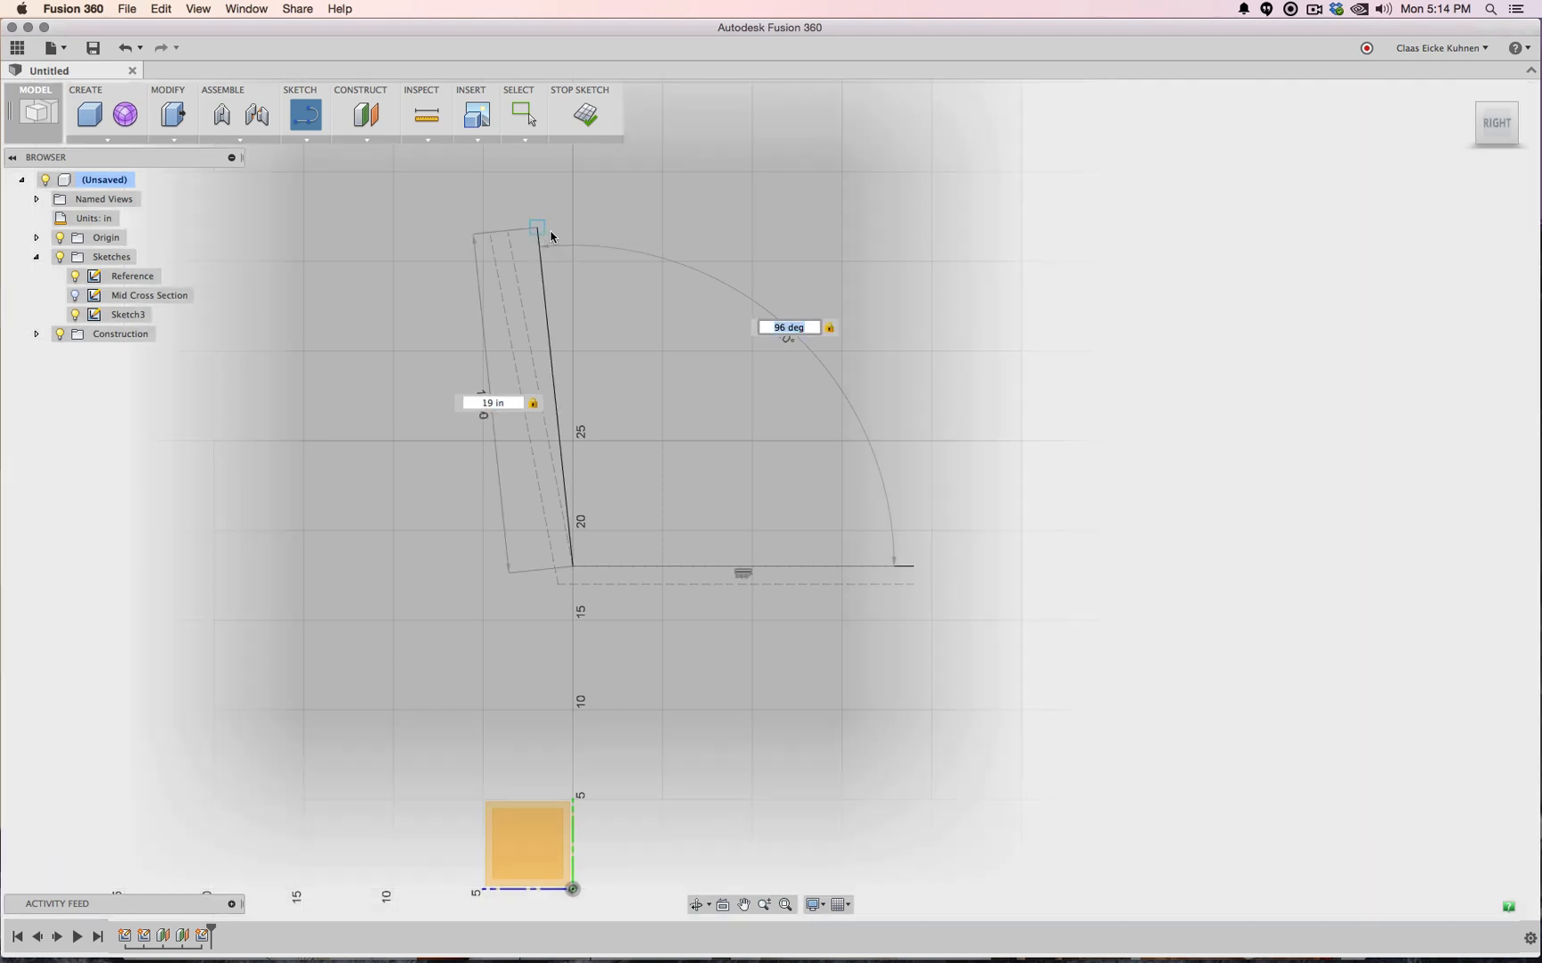
{"action": "key", "text": "Return"}
{"action": "key", "text": "Escape"}
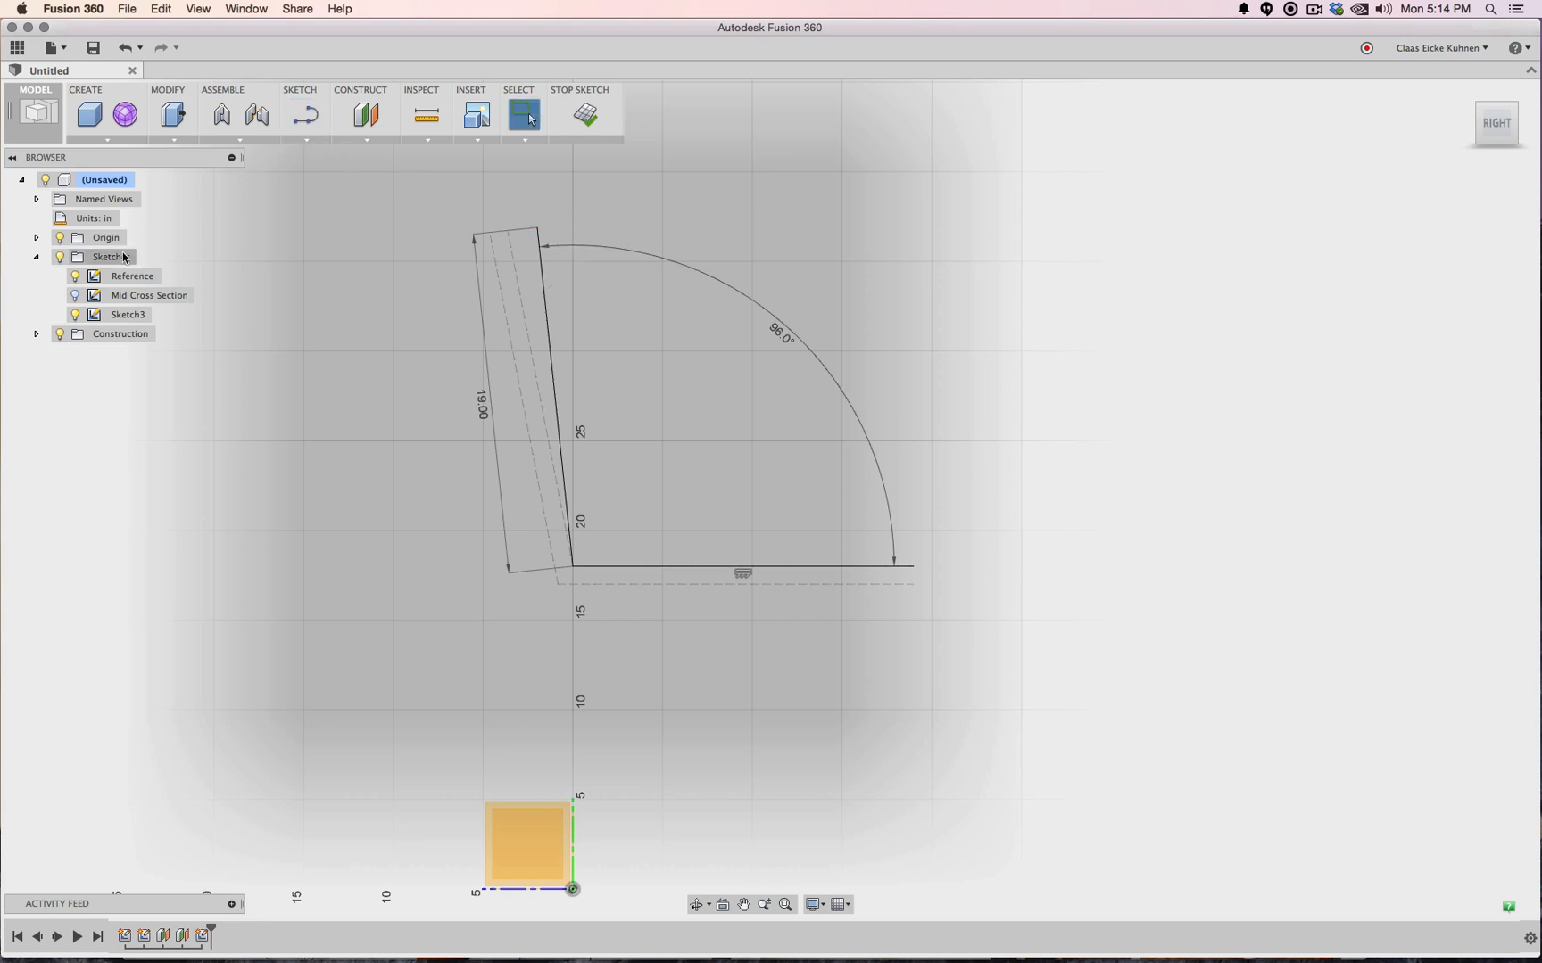
{"action": "left_click", "coordinate": [586, 114]}
Reopen the Mid Cross Section sketch and dimension the inner fillet arc at R5.00
{"action": "left_click", "coordinate": [75, 314]}
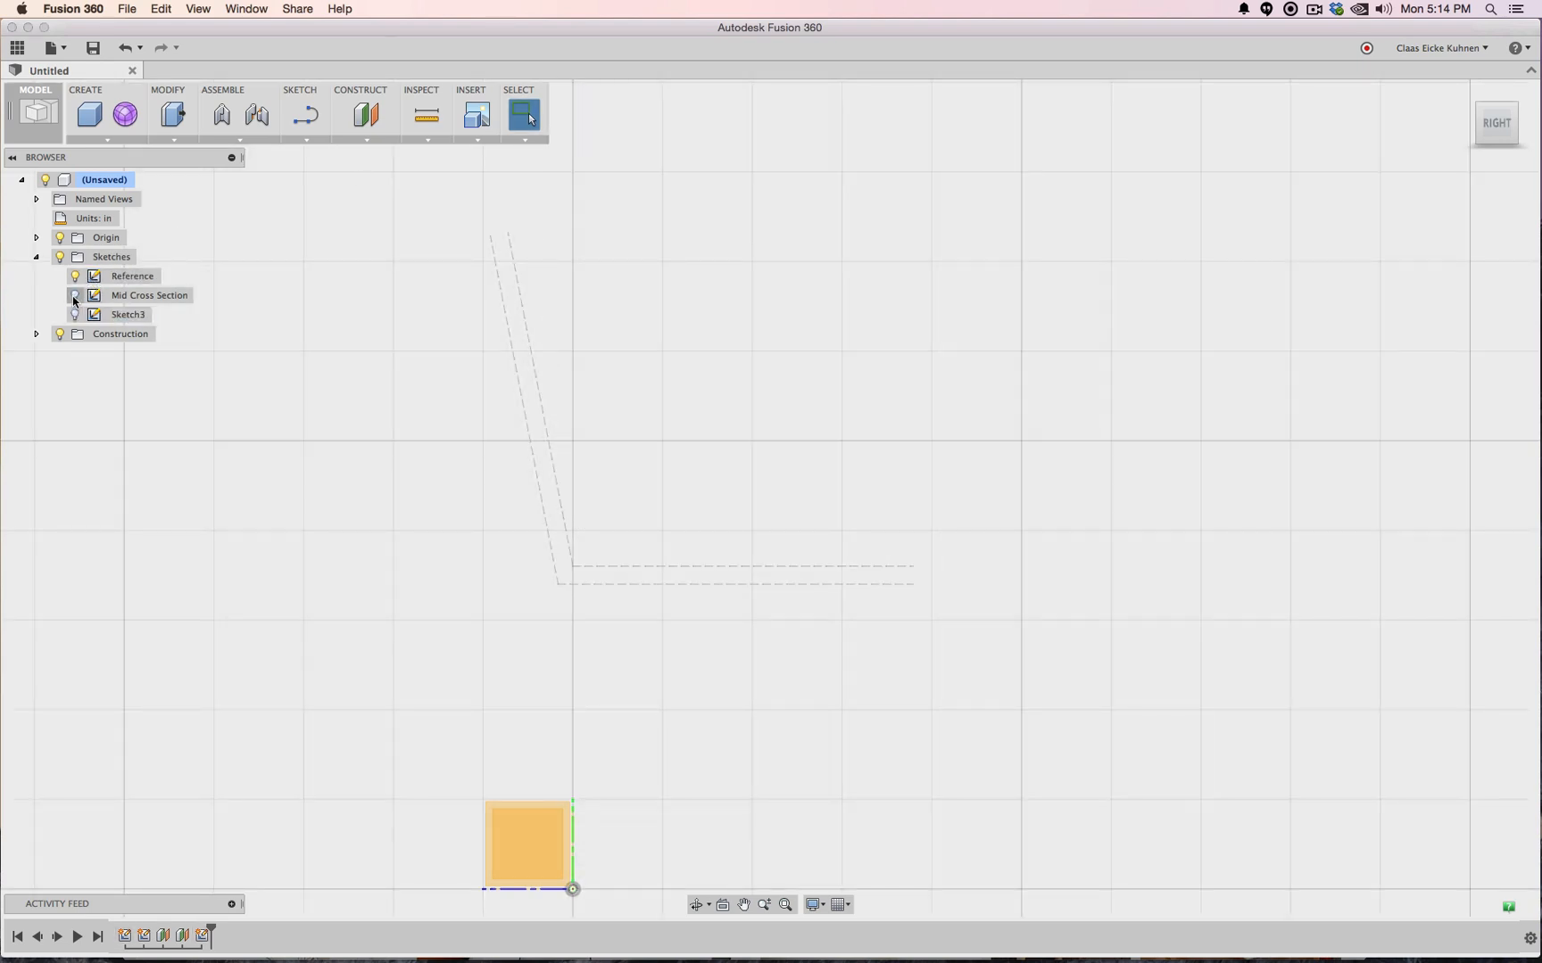
{"action": "right_click", "coordinate": [130, 300]}
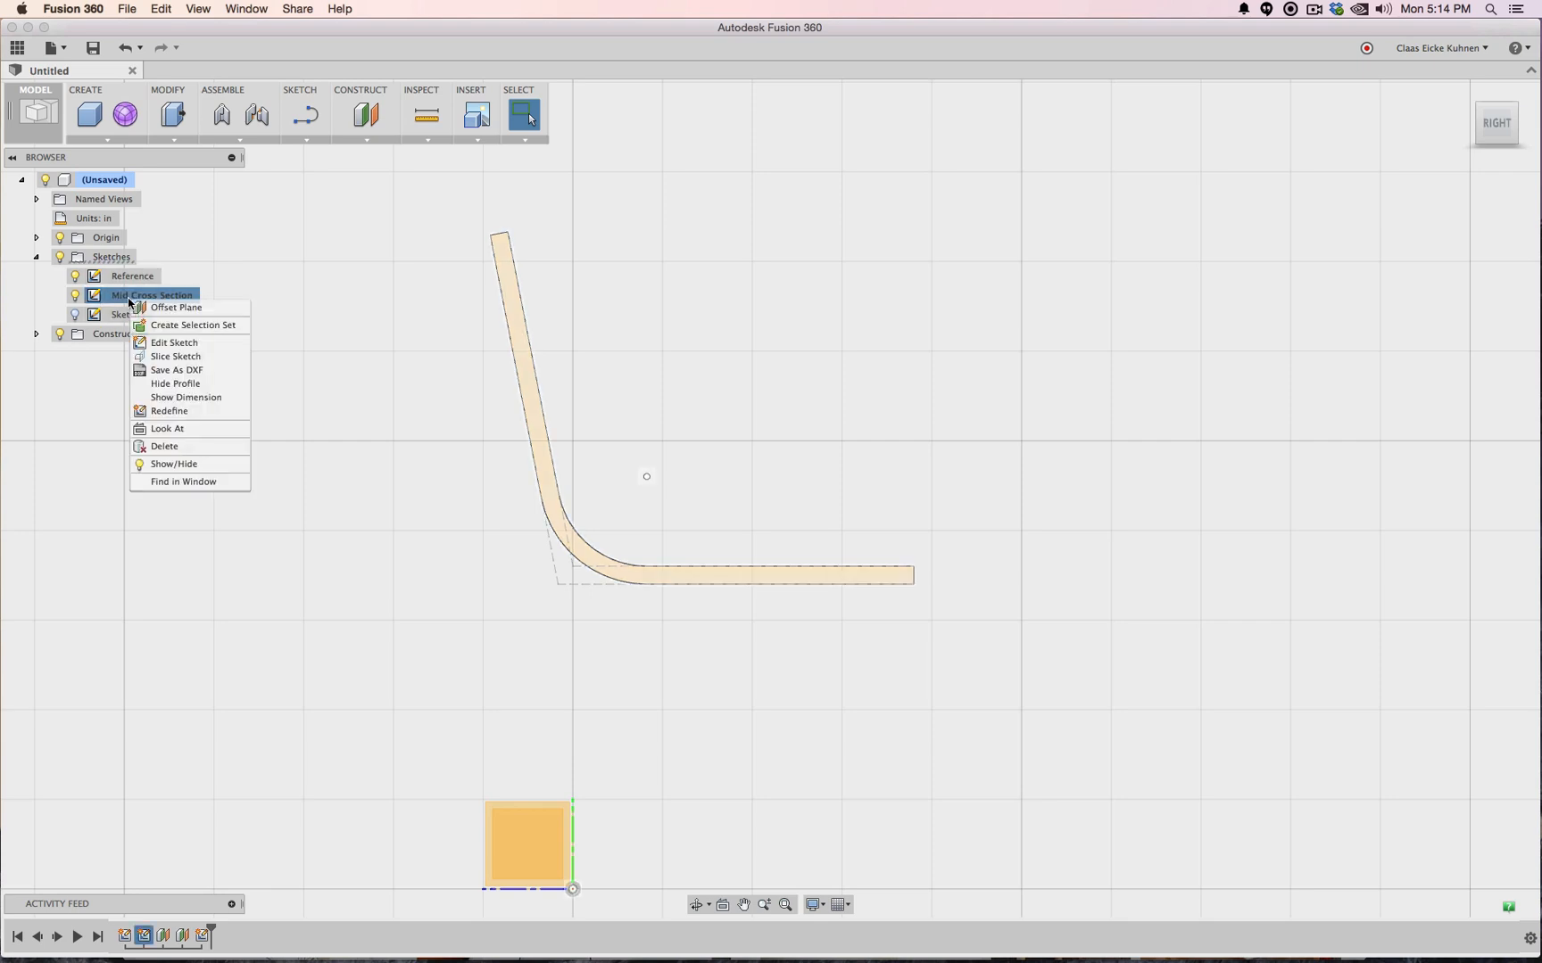
{"action": "left_click", "coordinate": [203, 405]}
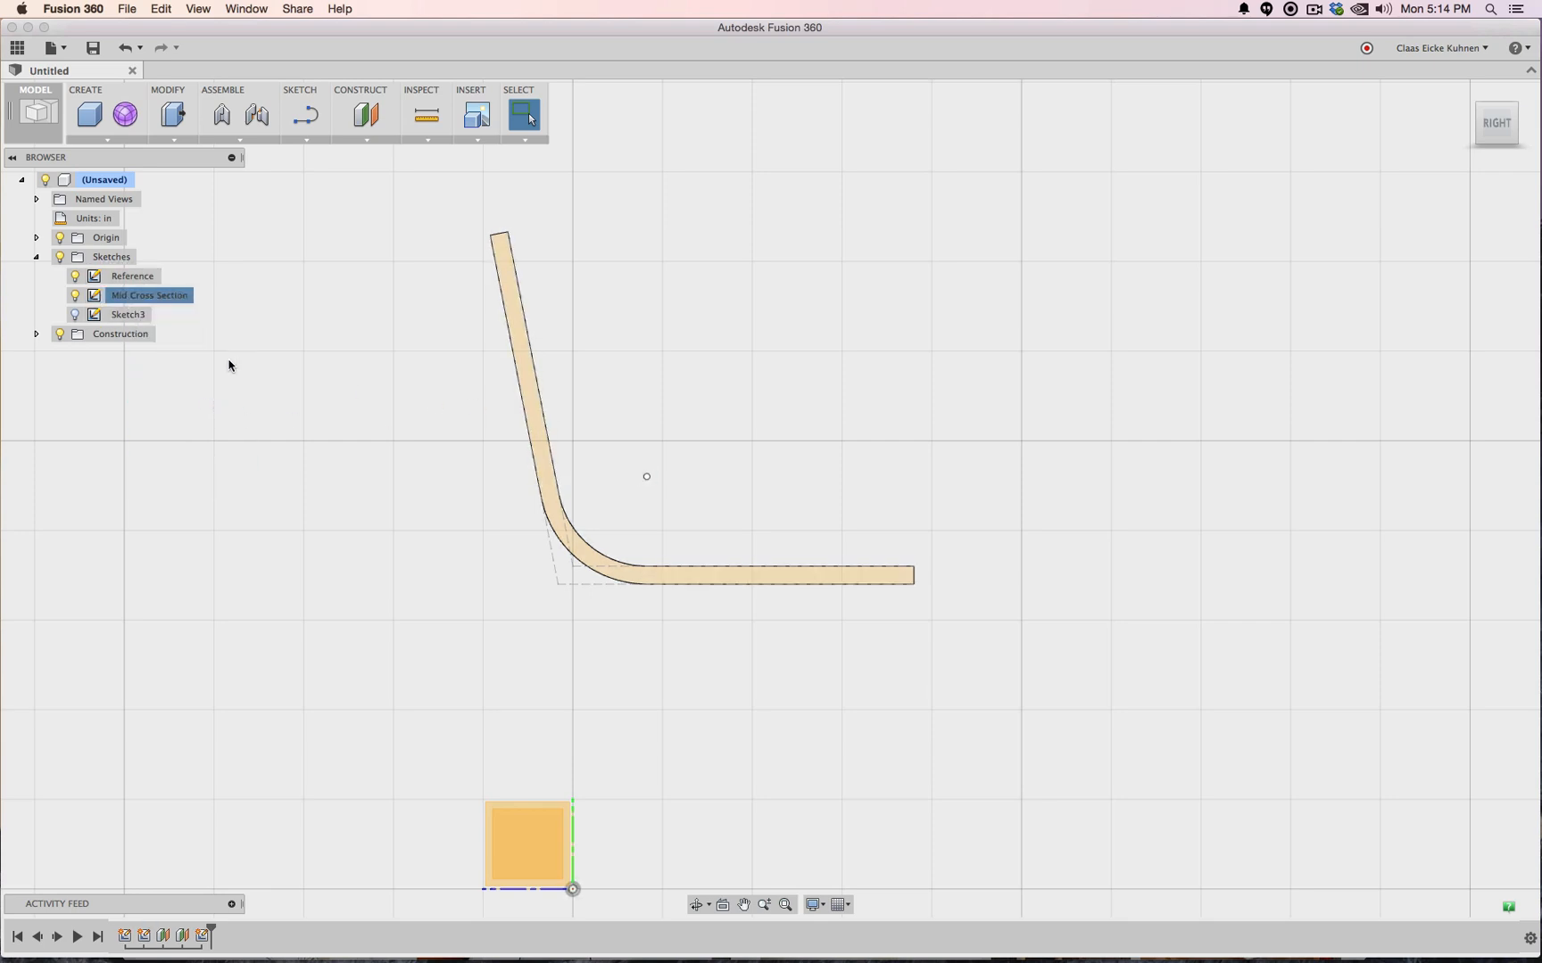
{"action": "right_click", "coordinate": [125, 301]}
{"action": "left_click", "coordinate": [169, 340]}
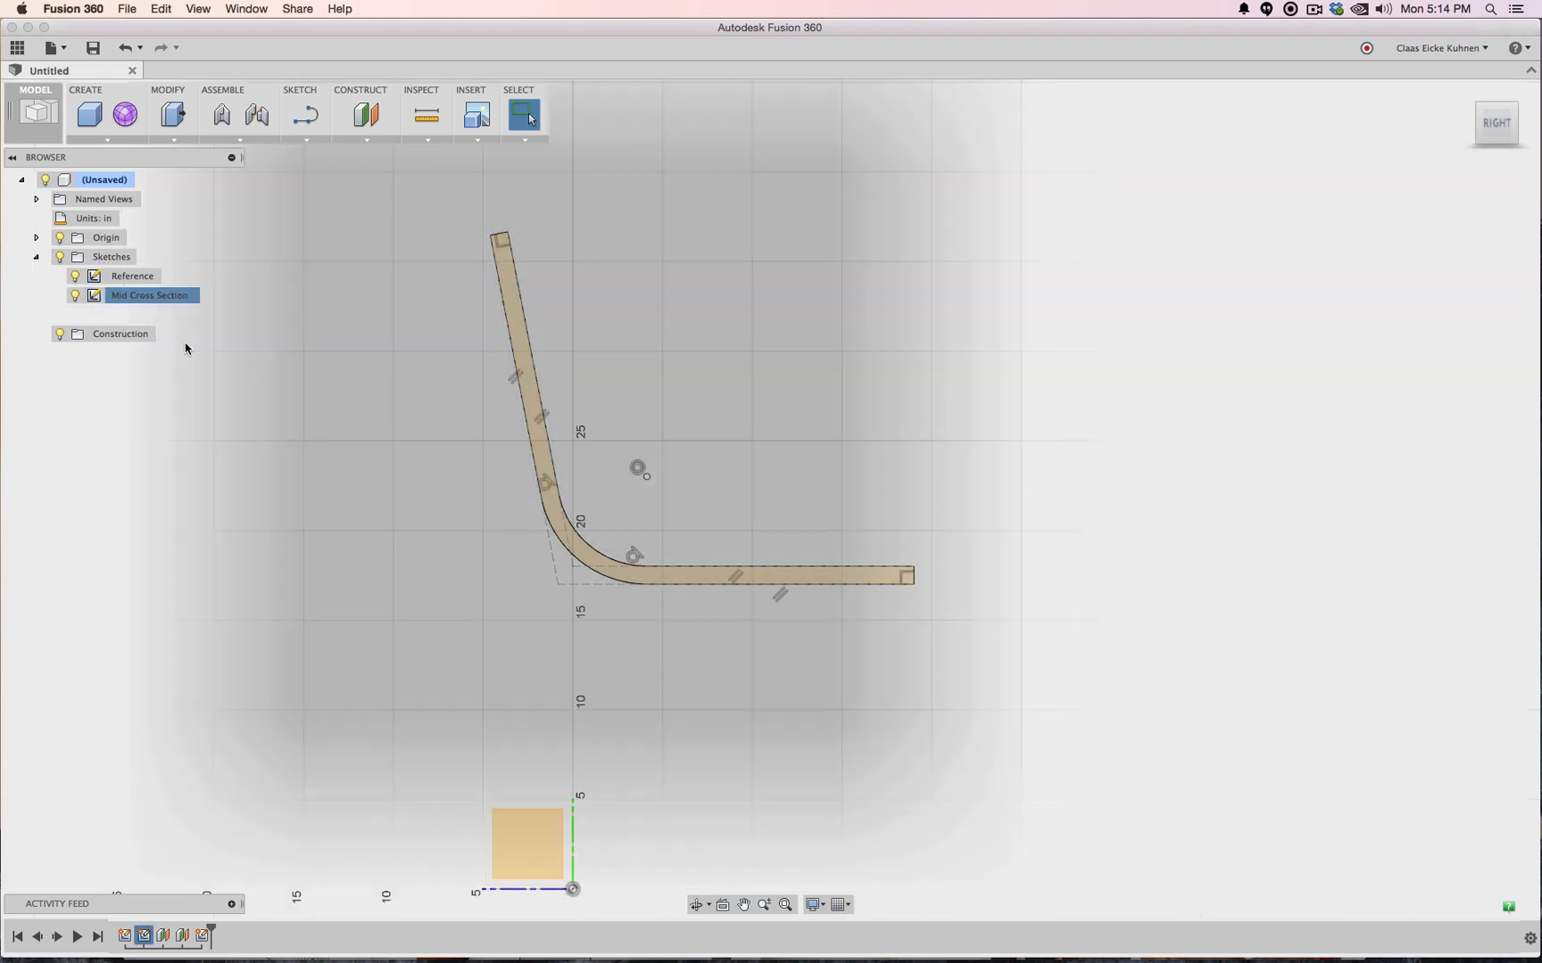
{"action": "left_click", "coordinate": [590, 545]}
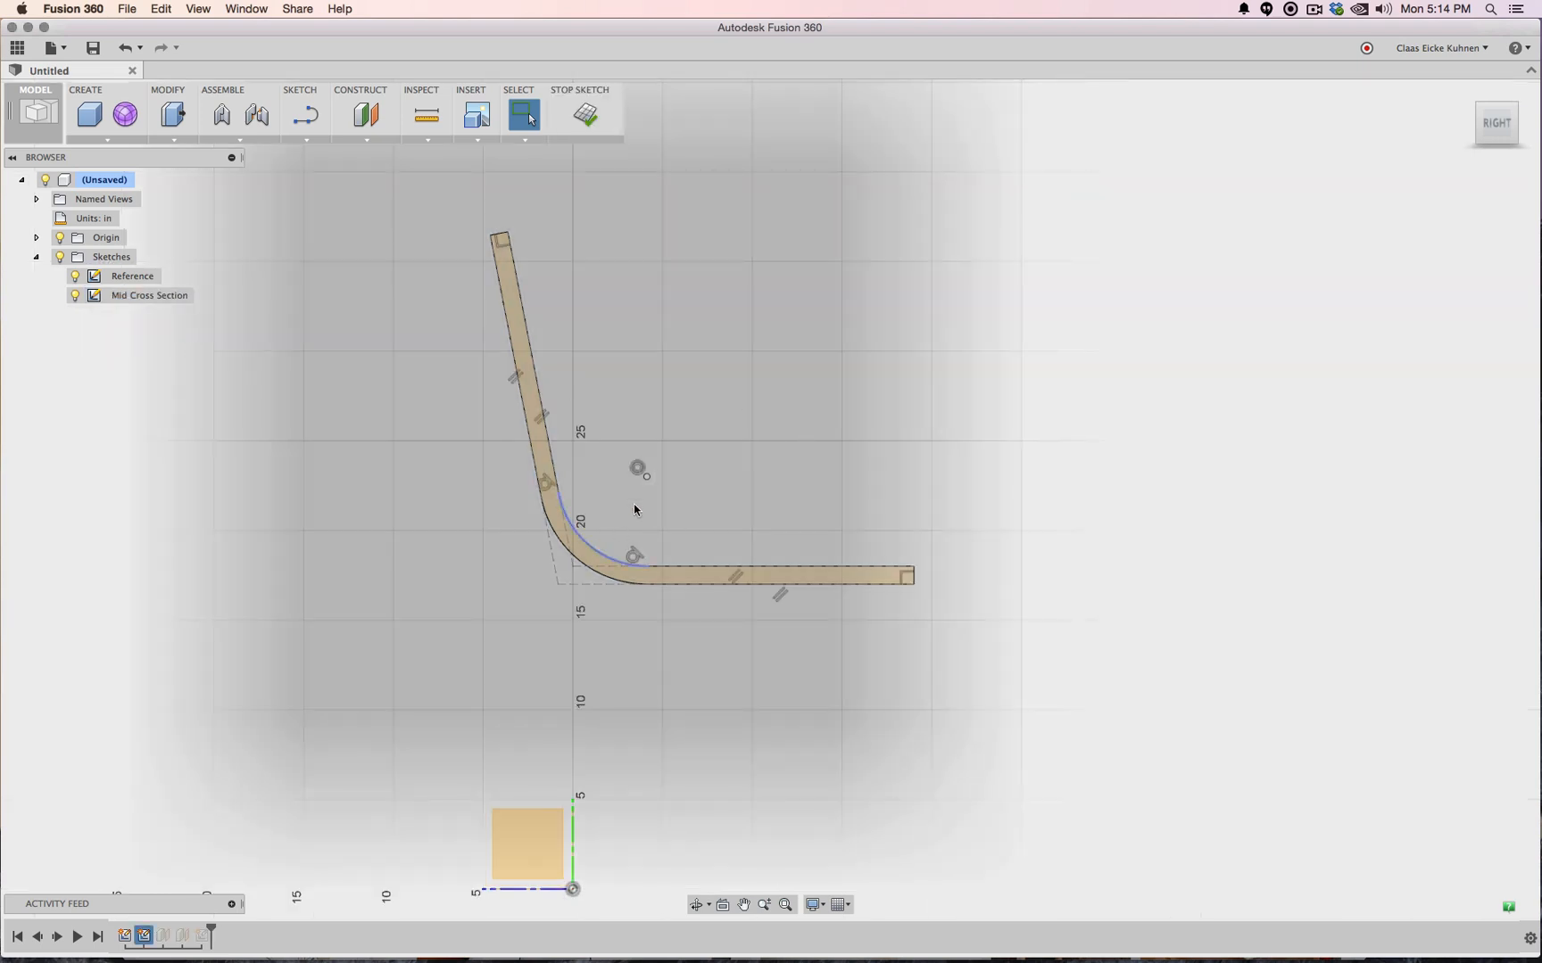
{"action": "left_click", "coordinate": [307, 140]}
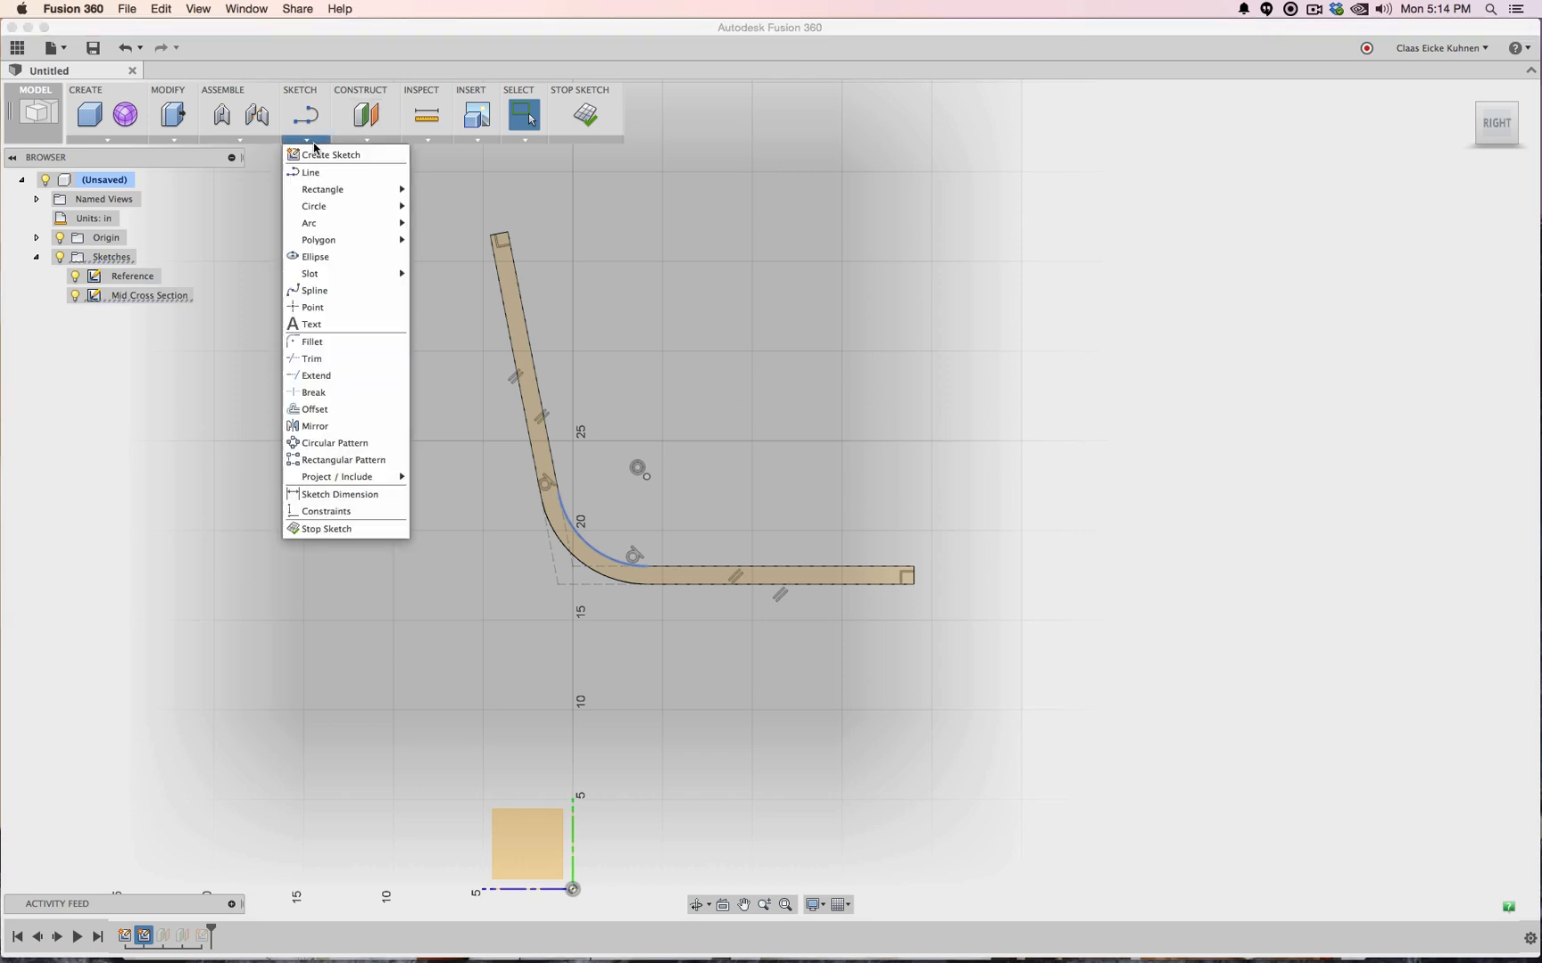
{"action": "left_click", "coordinate": [340, 494]}
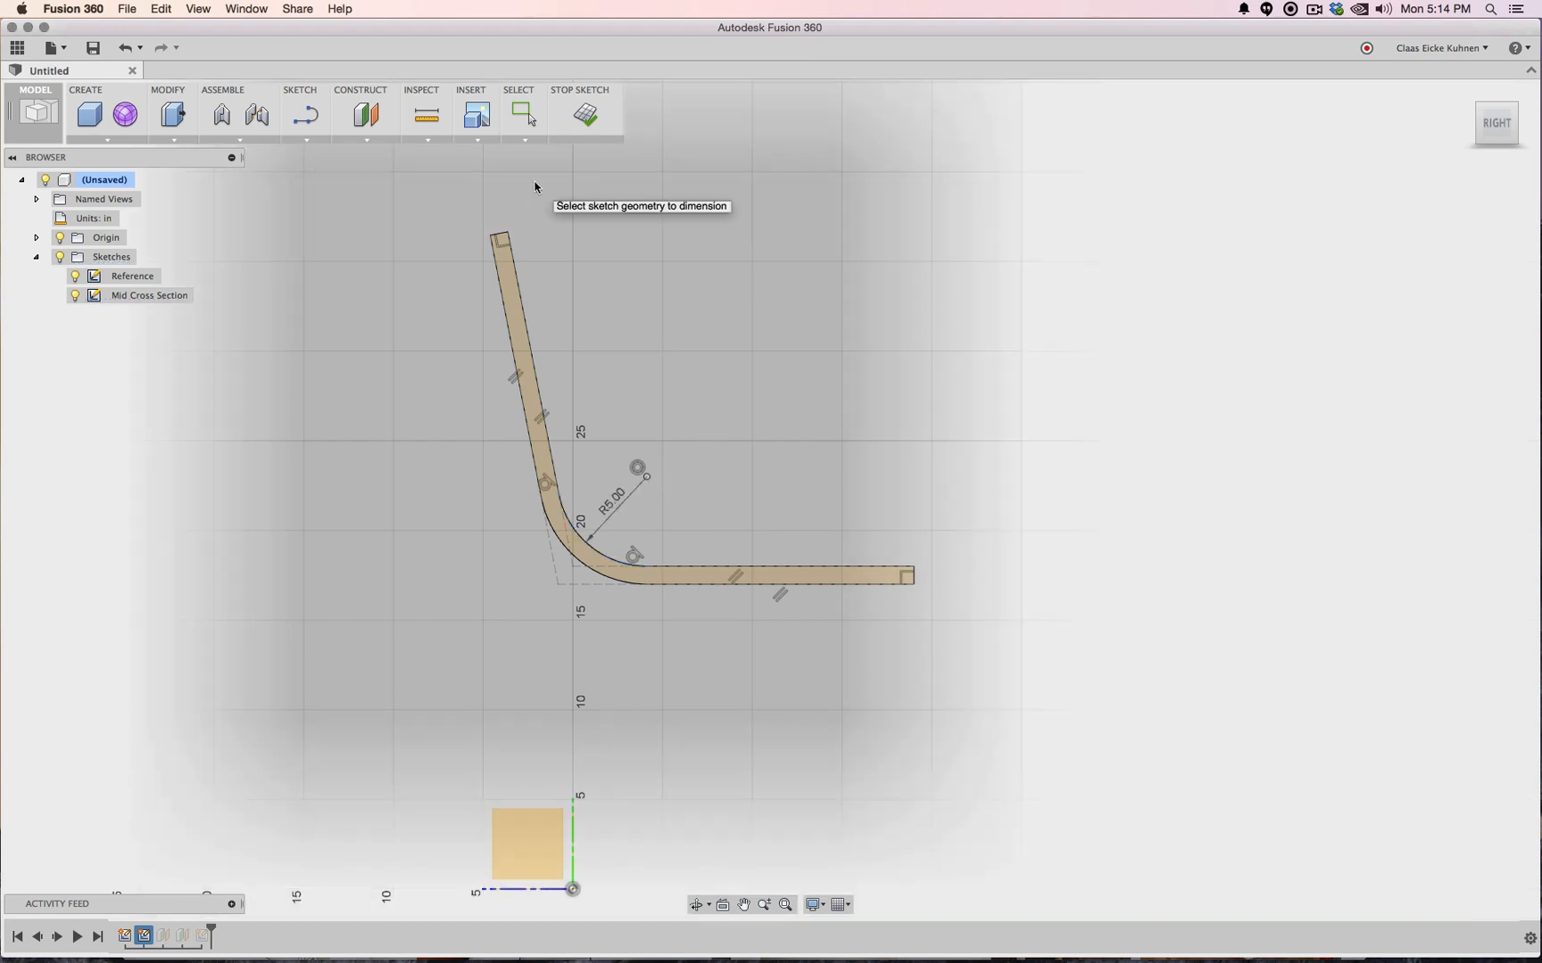
{"action": "left_click", "coordinate": [612, 508]}
Add a 101.0° angle dimension between the backrest and seat legs, then finish the sketch
{"action": "left_click", "coordinate": [520, 306]}
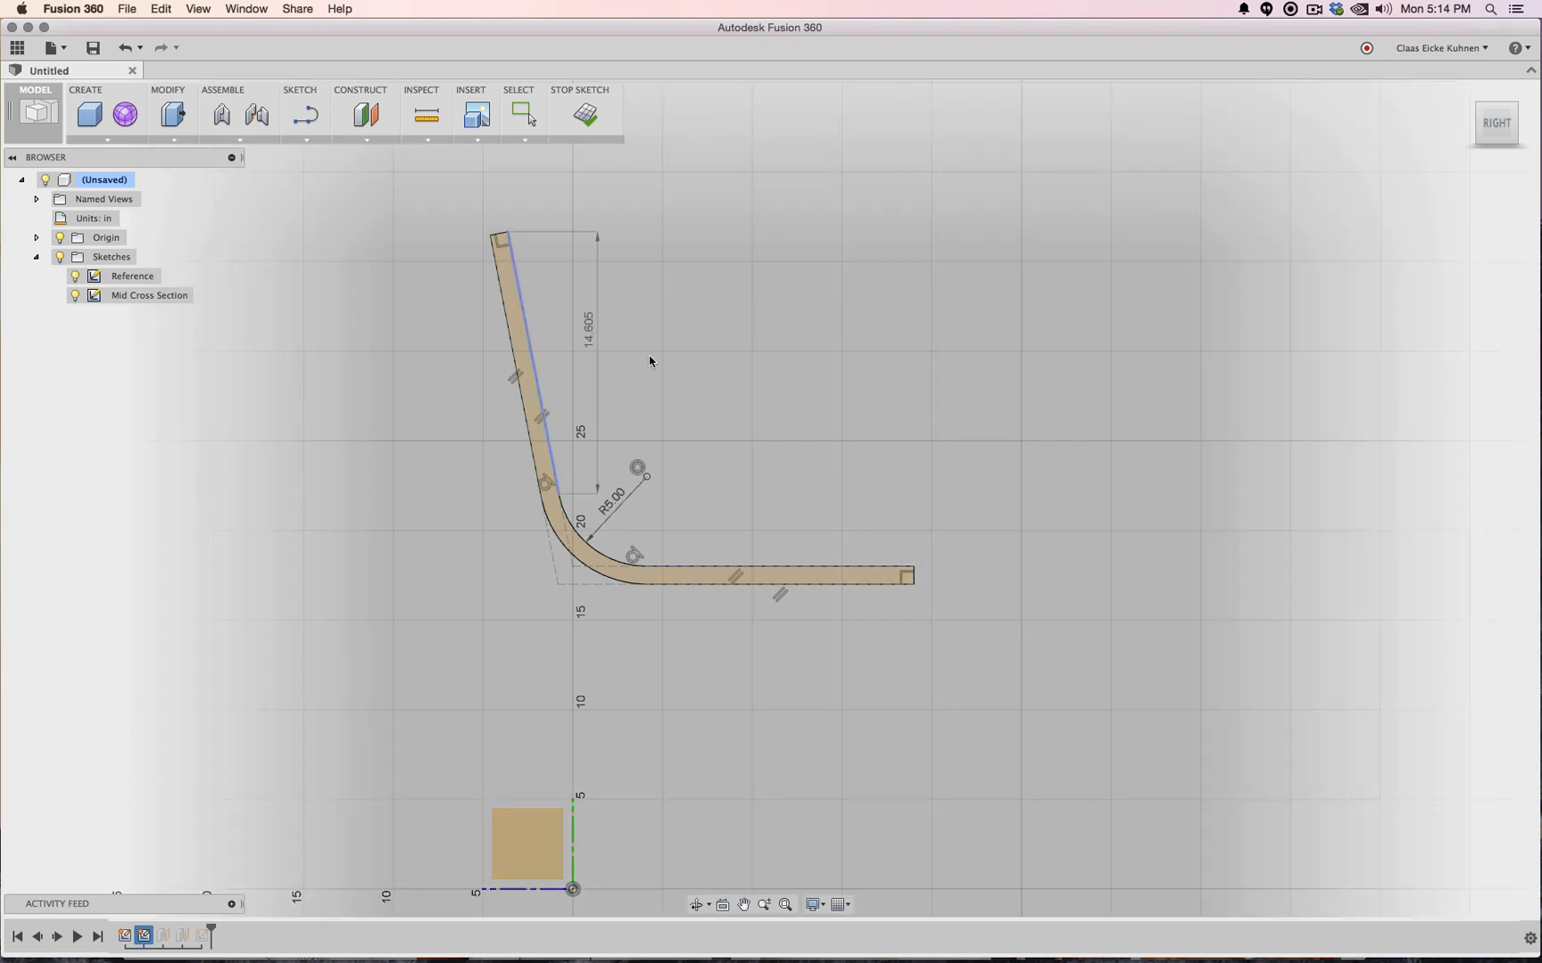
{"action": "key", "text": "Escape"}
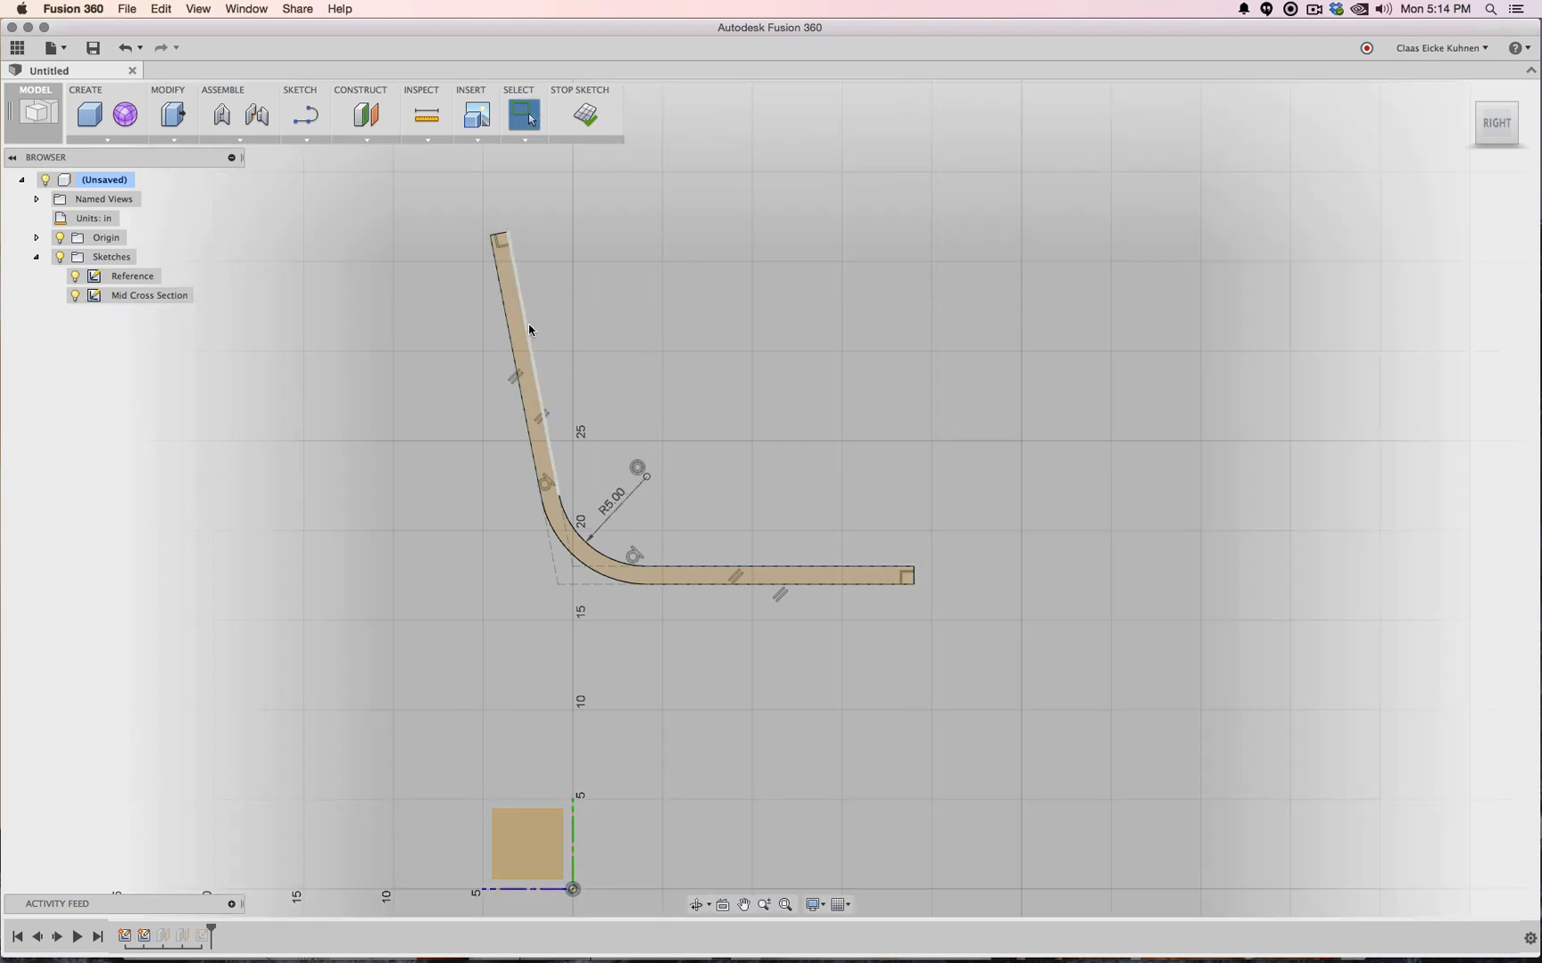
{"action": "left_click", "coordinate": [529, 326]}
{"action": "left_click", "coordinate": [686, 567]}
{"action": "left_click", "coordinate": [306, 140]}
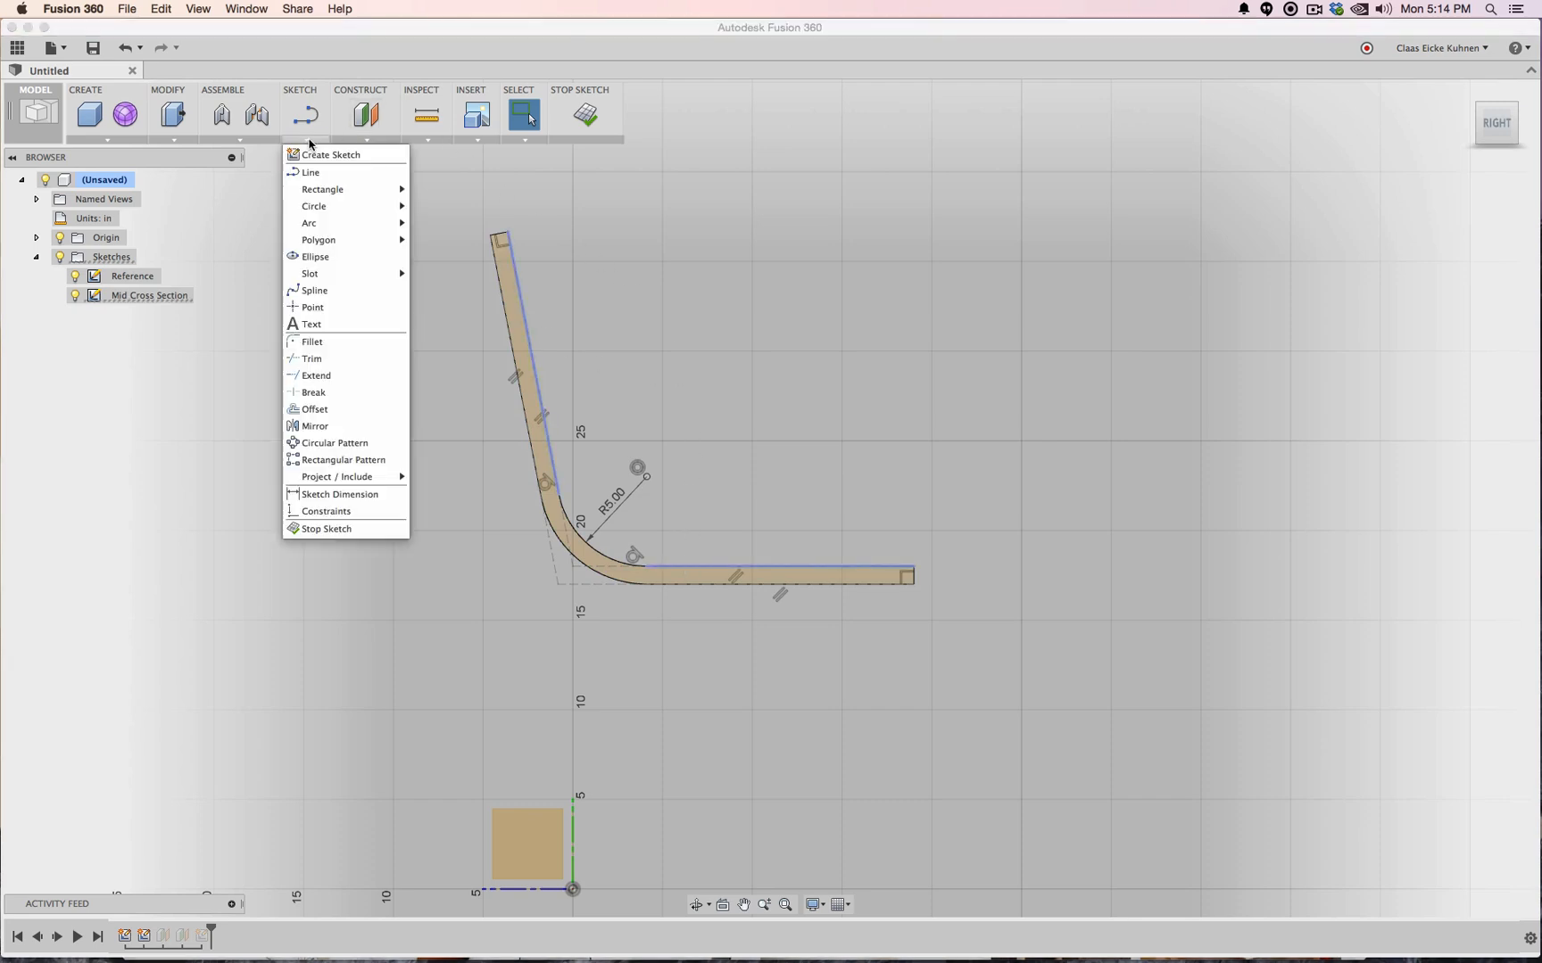
{"action": "left_click", "coordinate": [346, 496]}
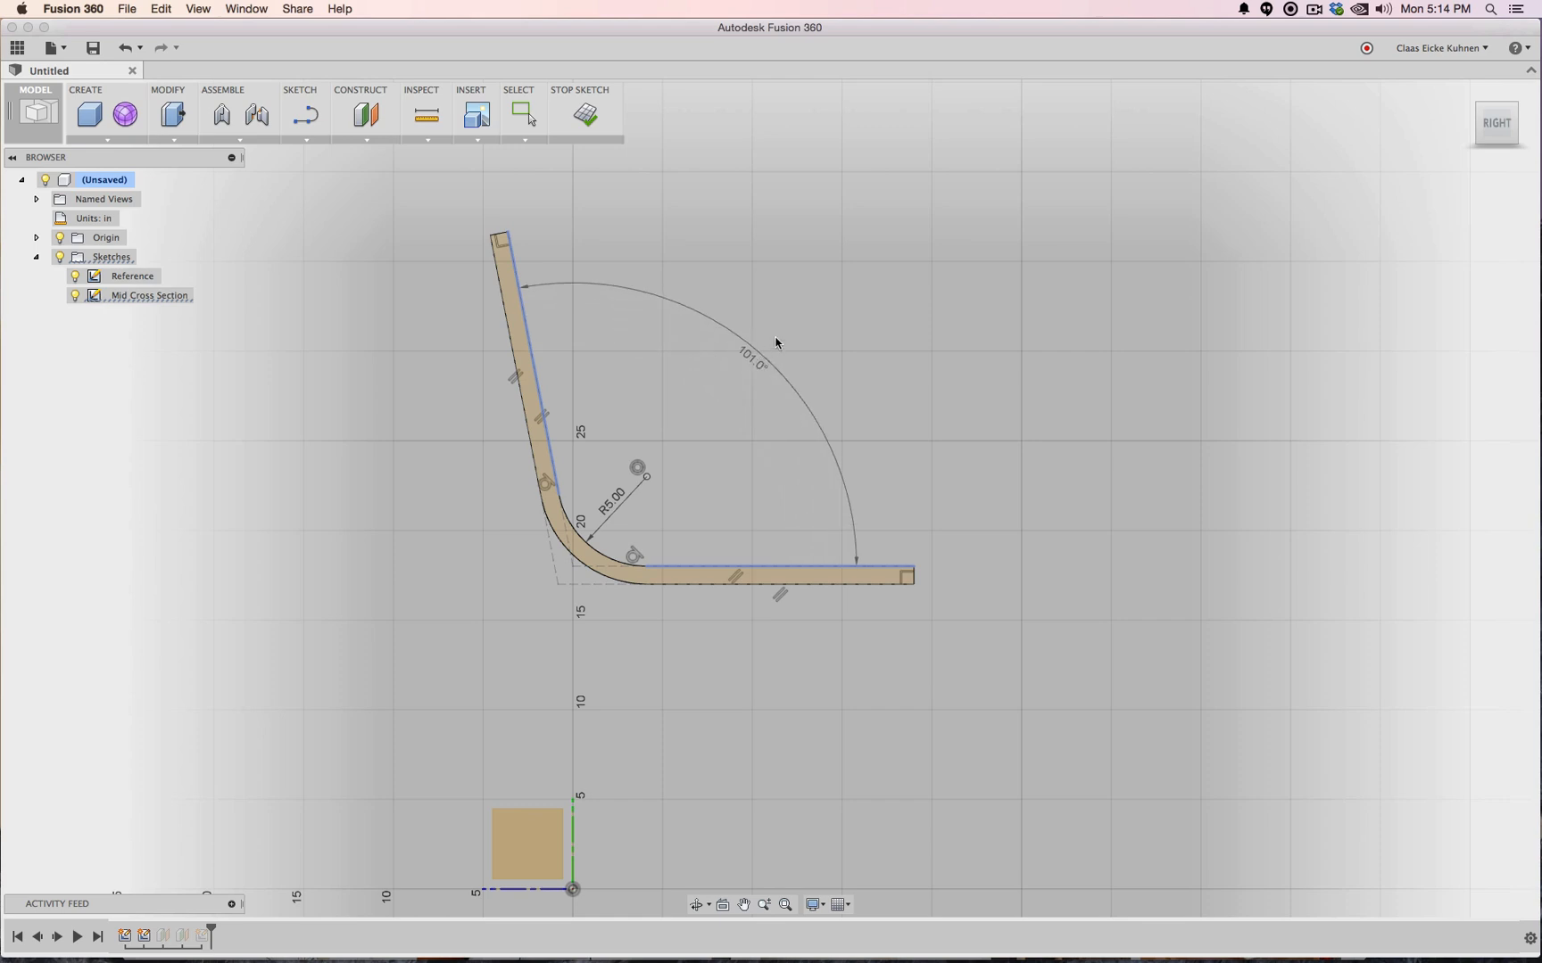
{"action": "left_click", "coordinate": [759, 348]}
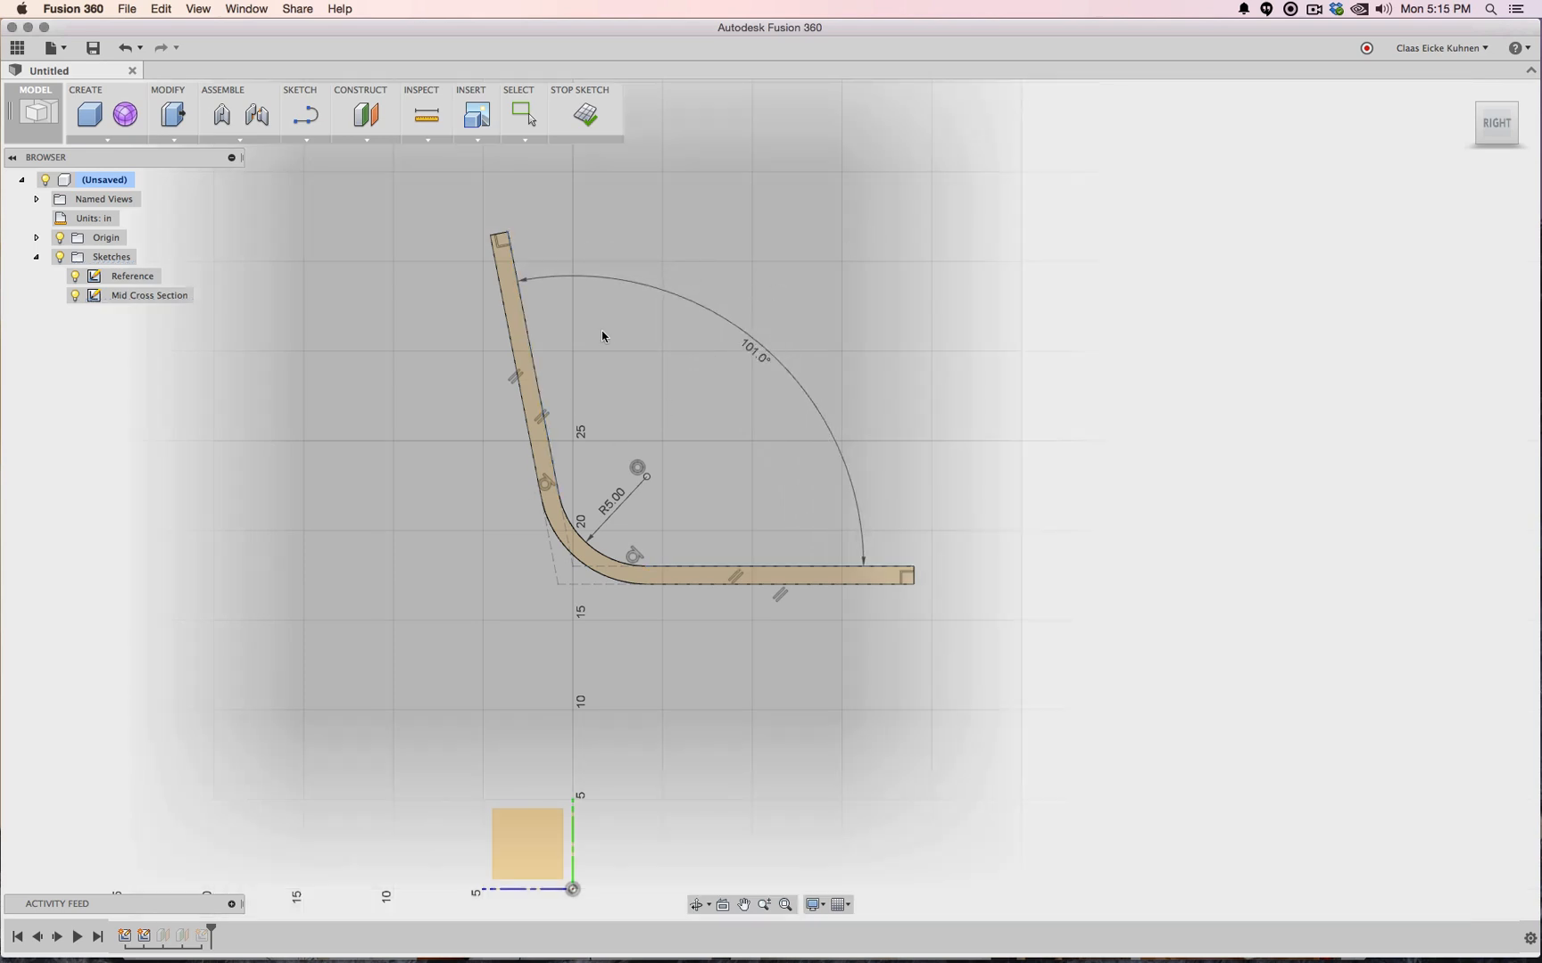
{"action": "left_click", "coordinate": [589, 114]}
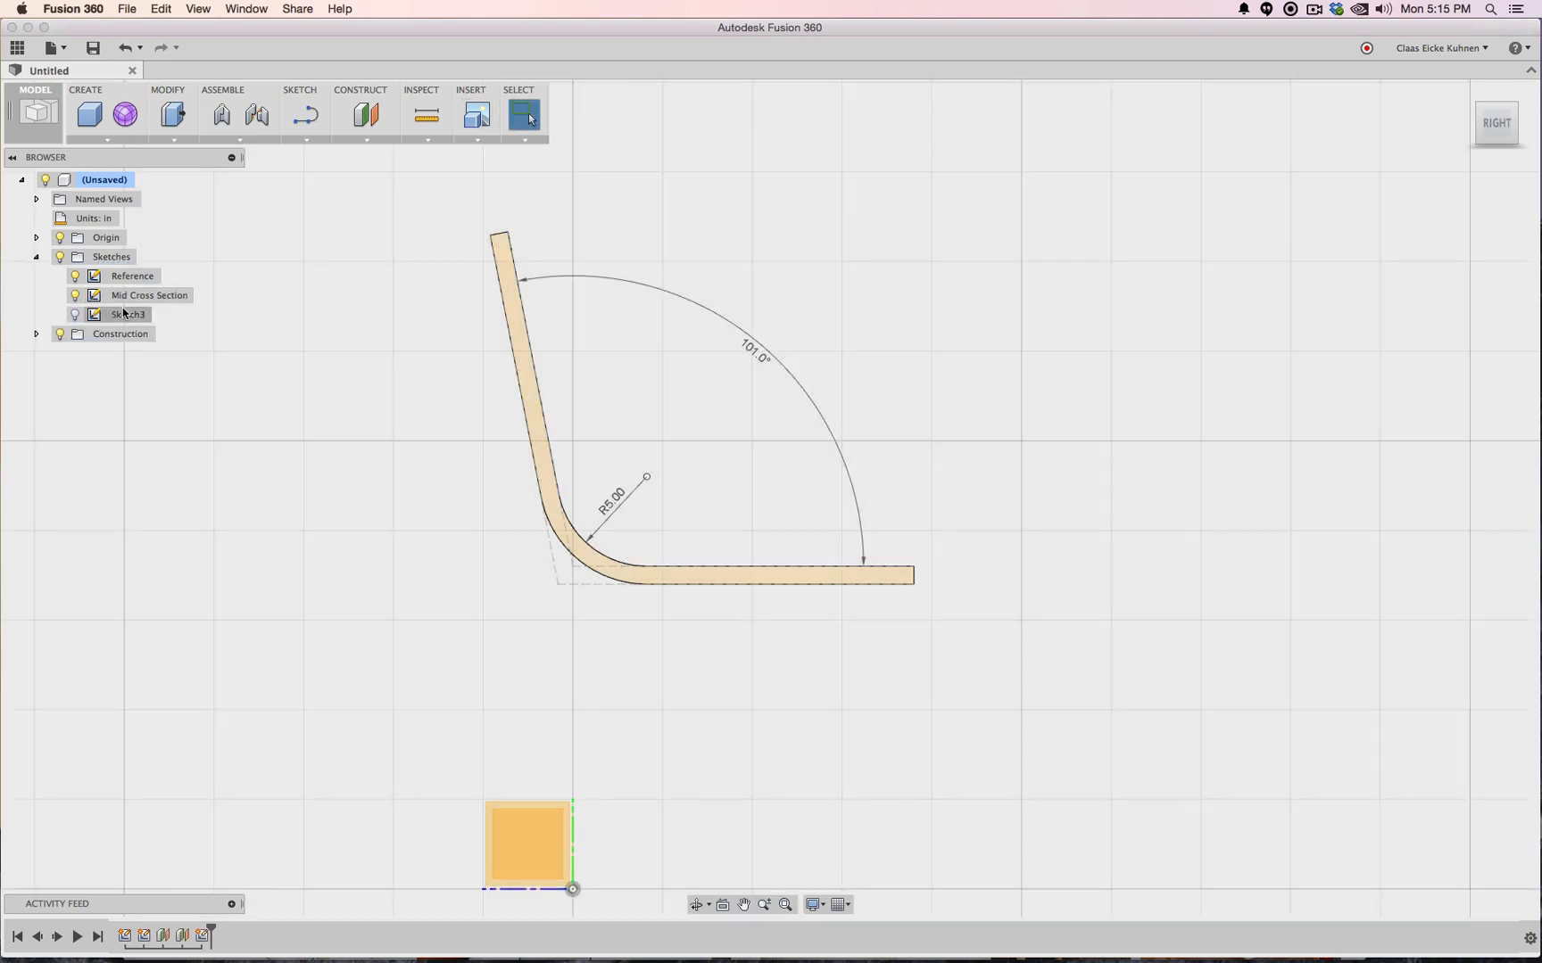
Rename Sketch3 to 'Outside Cross Section left'
{"action": "left_click", "coordinate": [154, 319]}
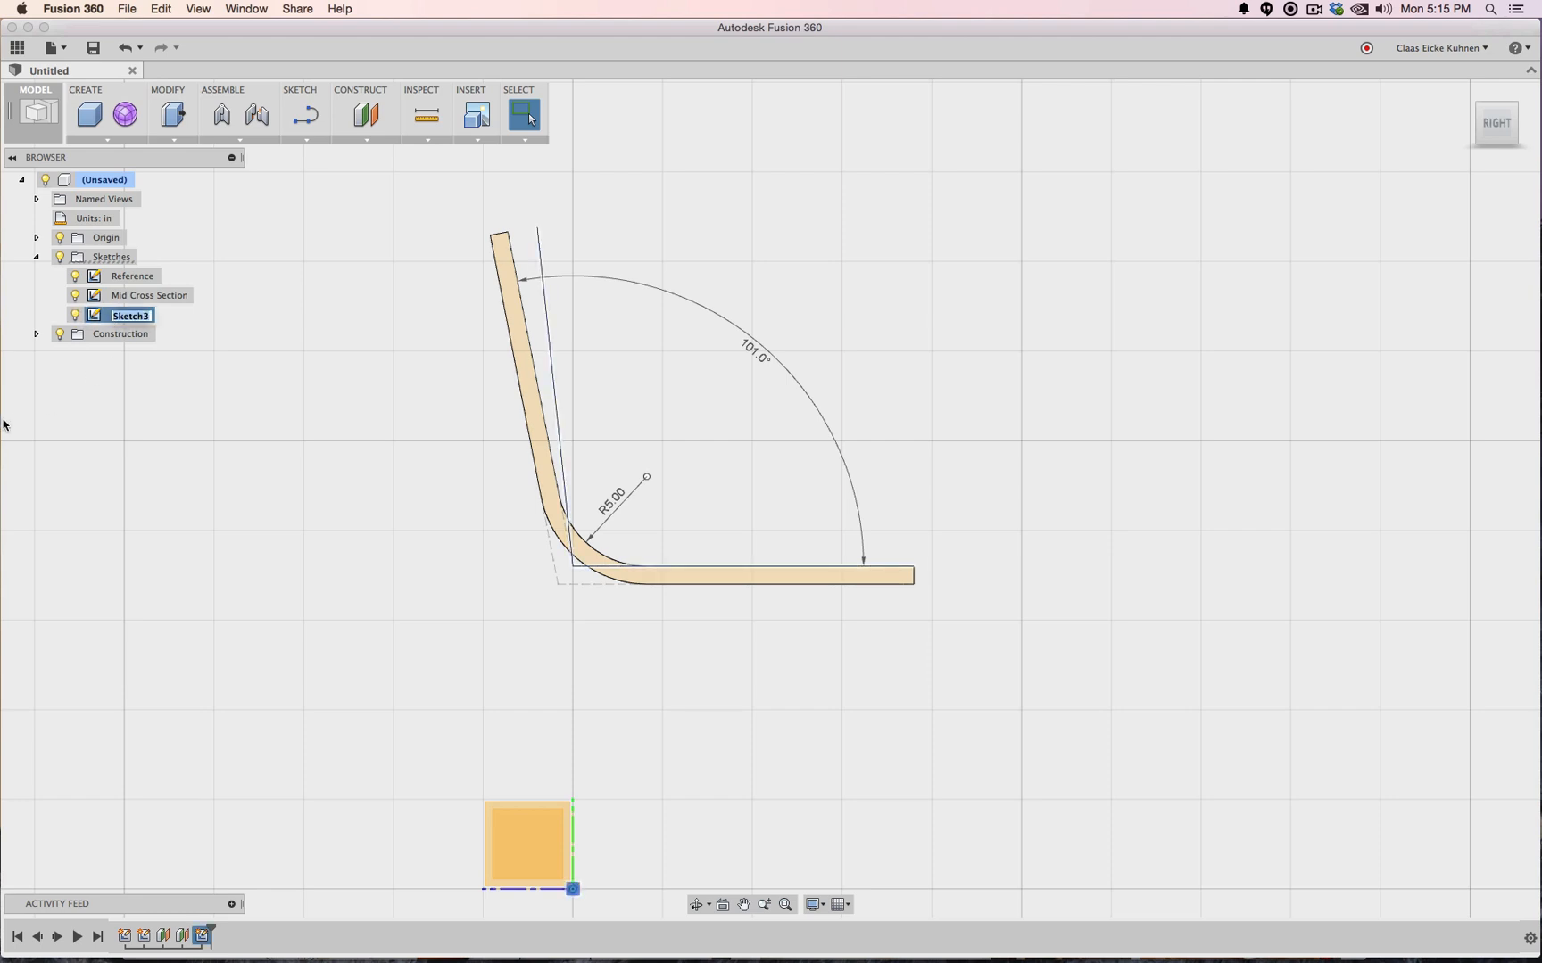
{"action": "type", "text": "Outside Cross Sectio"}
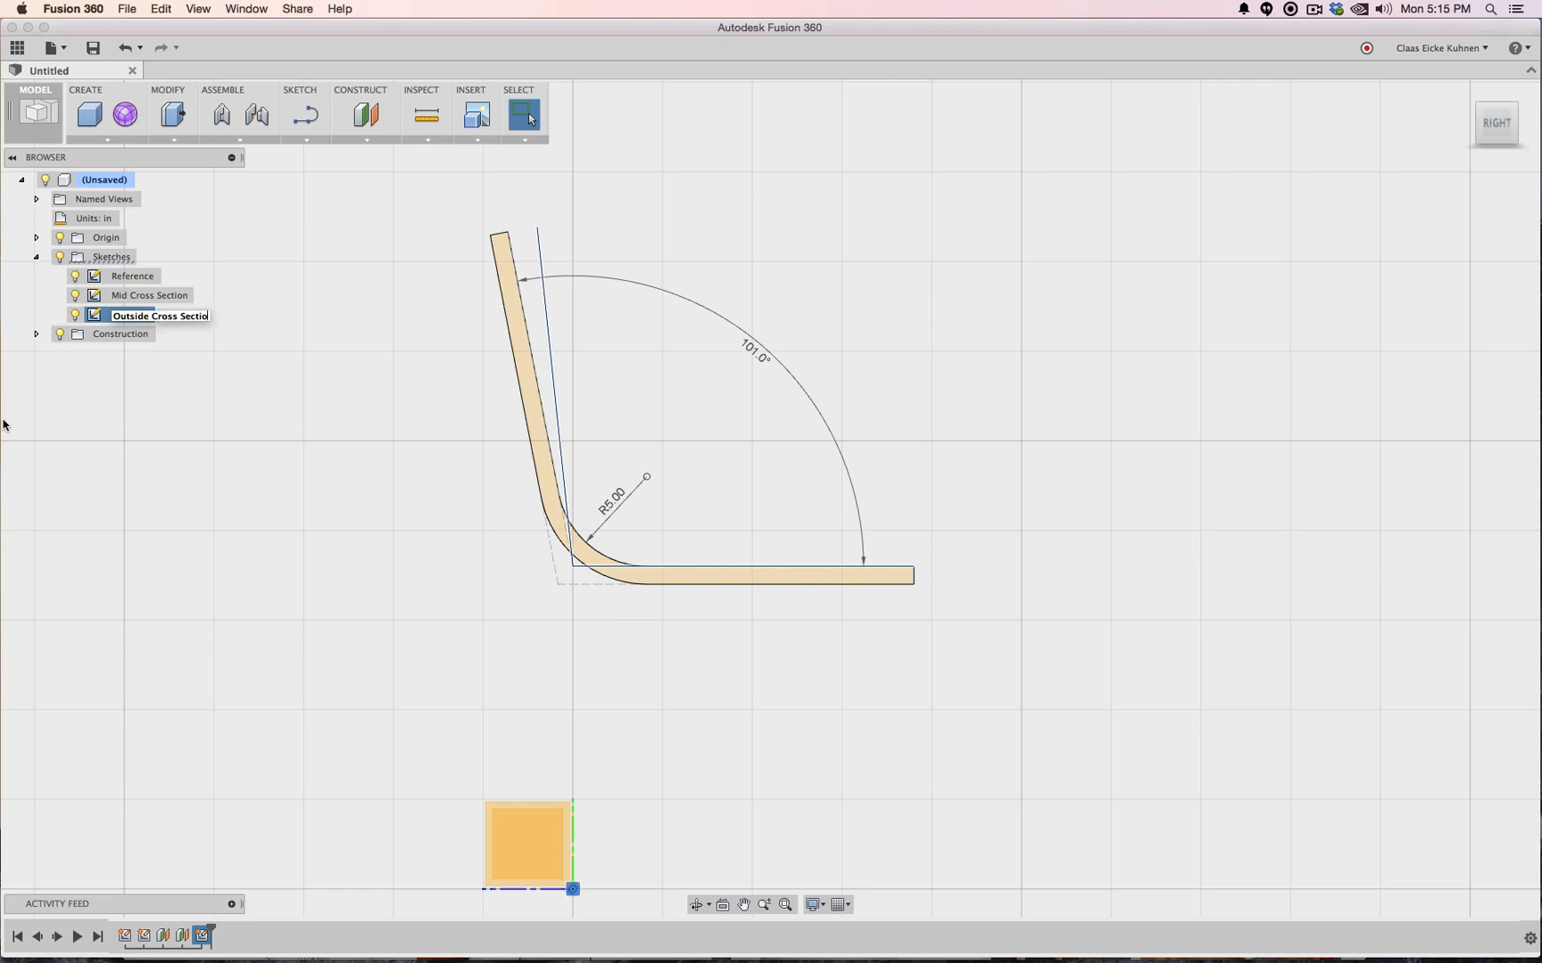
{"action": "type", "text": "n left"}
{"action": "key", "text": "Return"}
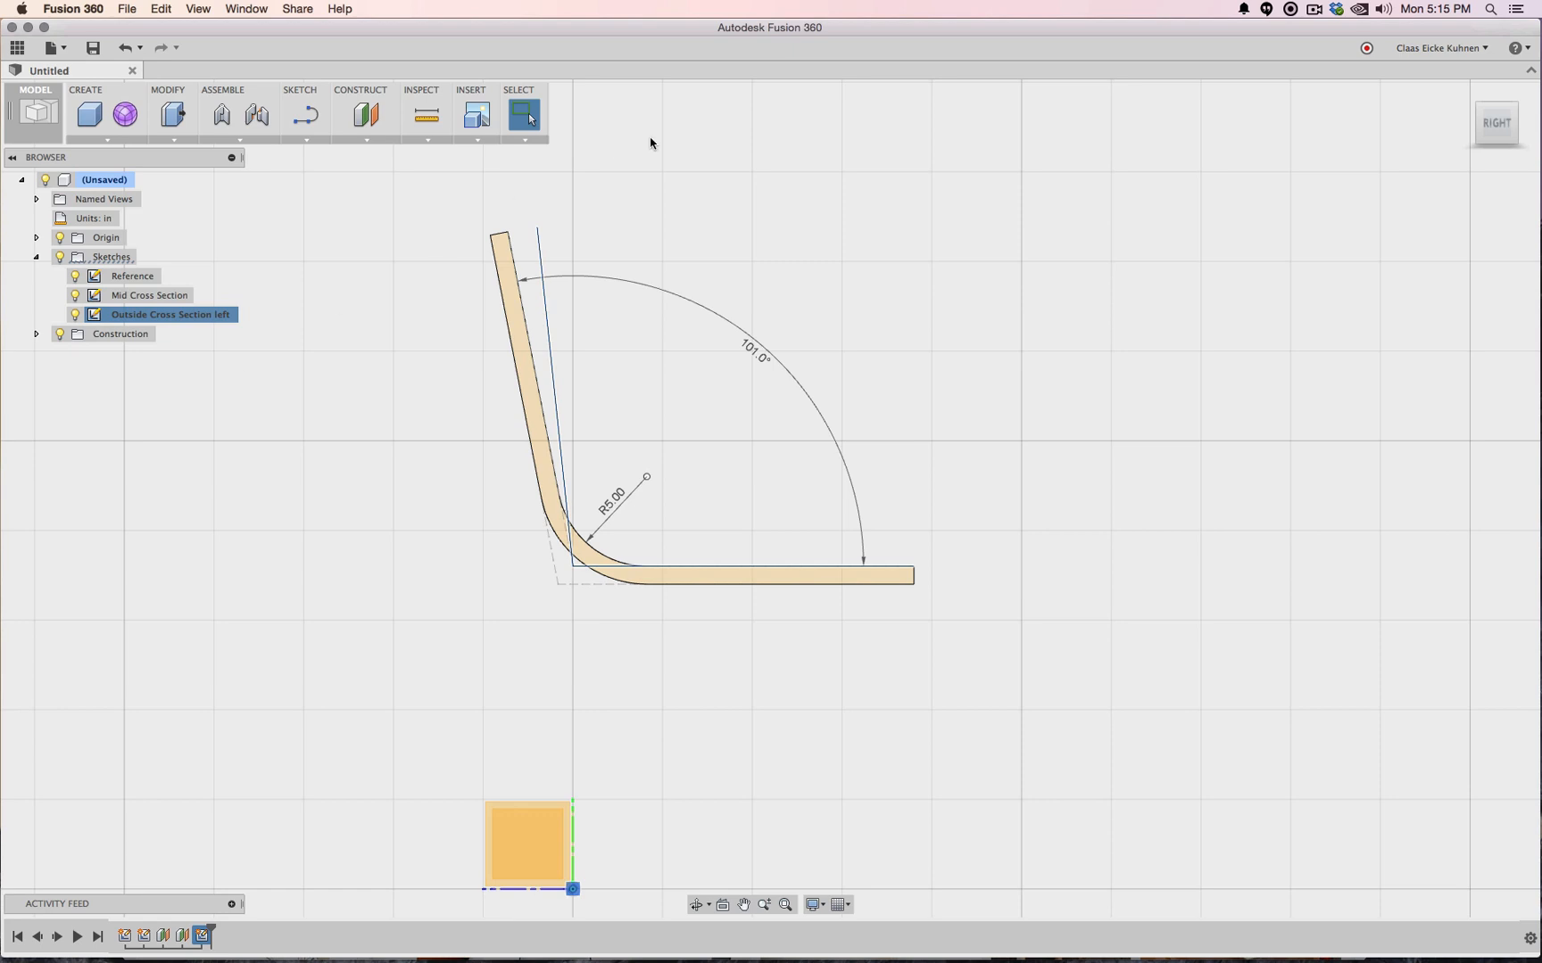
Hide the Reference and Mid Cross Section sketches and return to the Right view
{"action": "mouse_move", "coordinate": [1496, 123]}
{"action": "left_mouse_down"}
{"action": "mouse_move", "coordinate": [1402, 135]}
{"action": "mouse_move", "coordinate": [1494, 130]}
{"action": "left_mouse_up"}
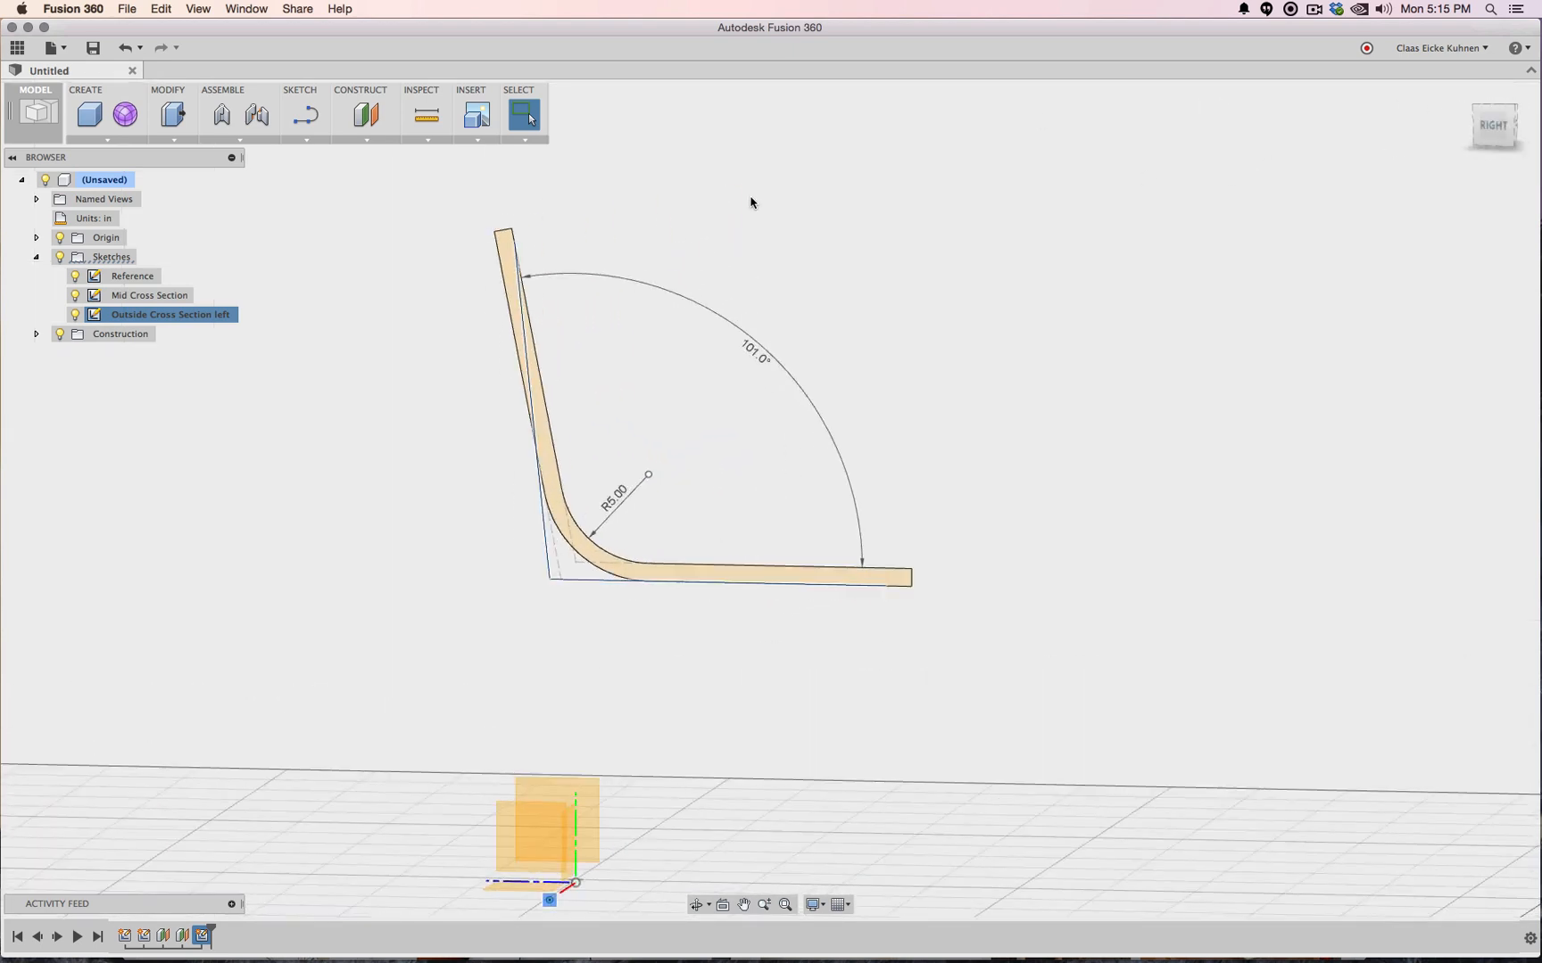
{"action": "left_click", "coordinate": [75, 296]}
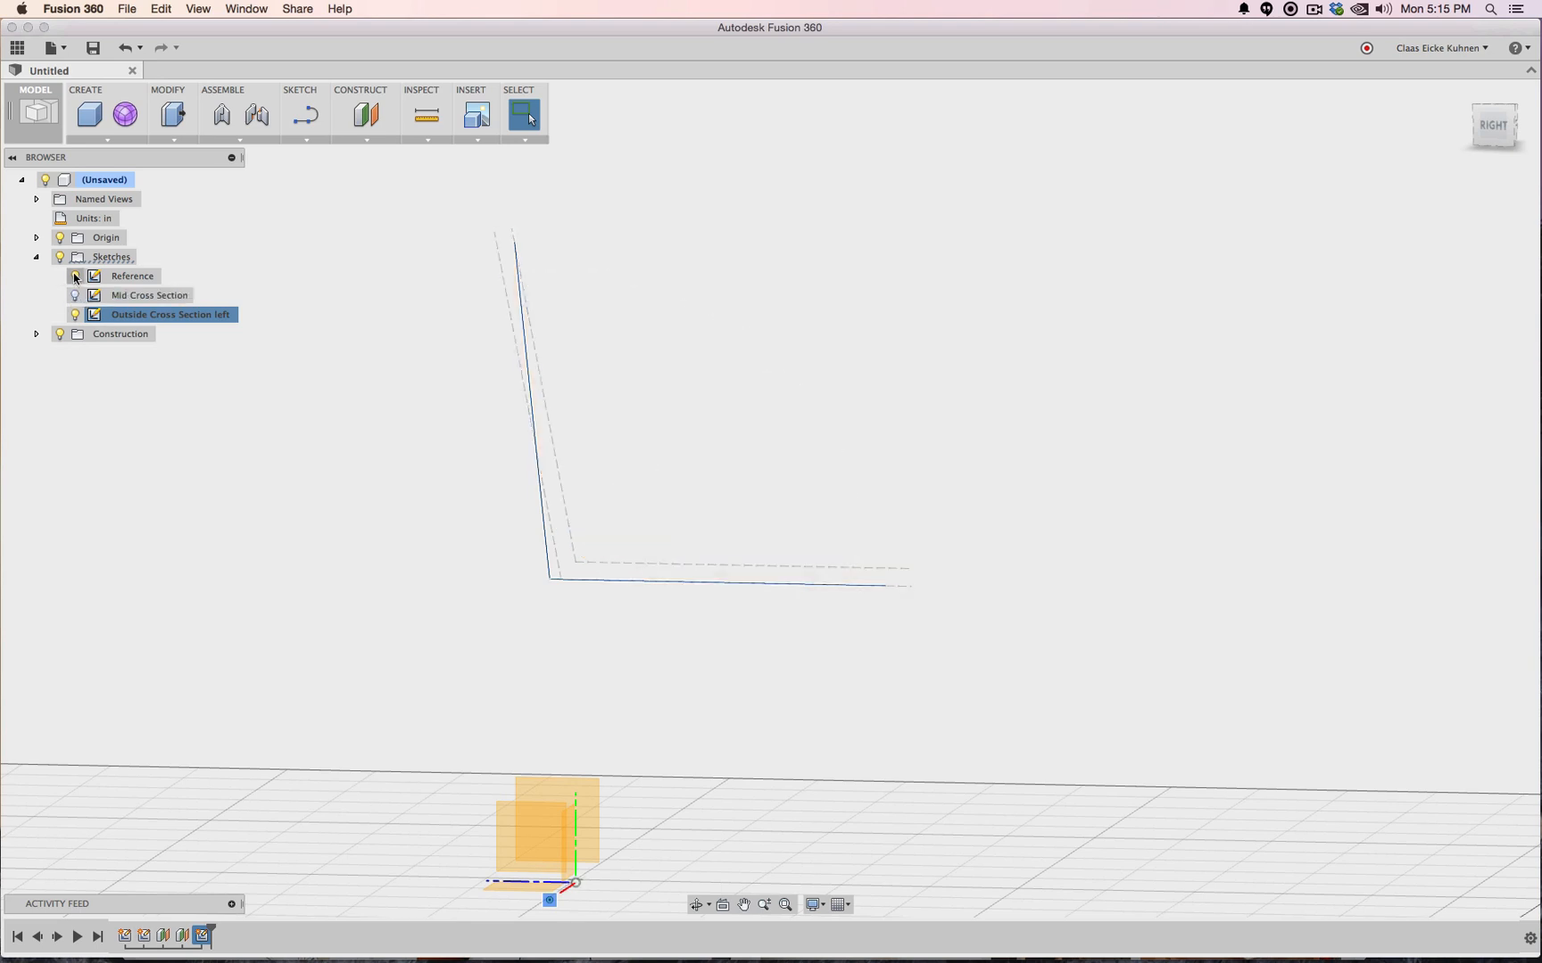
{"action": "left_click", "coordinate": [75, 277]}
{"action": "left_click", "coordinate": [1494, 125]}
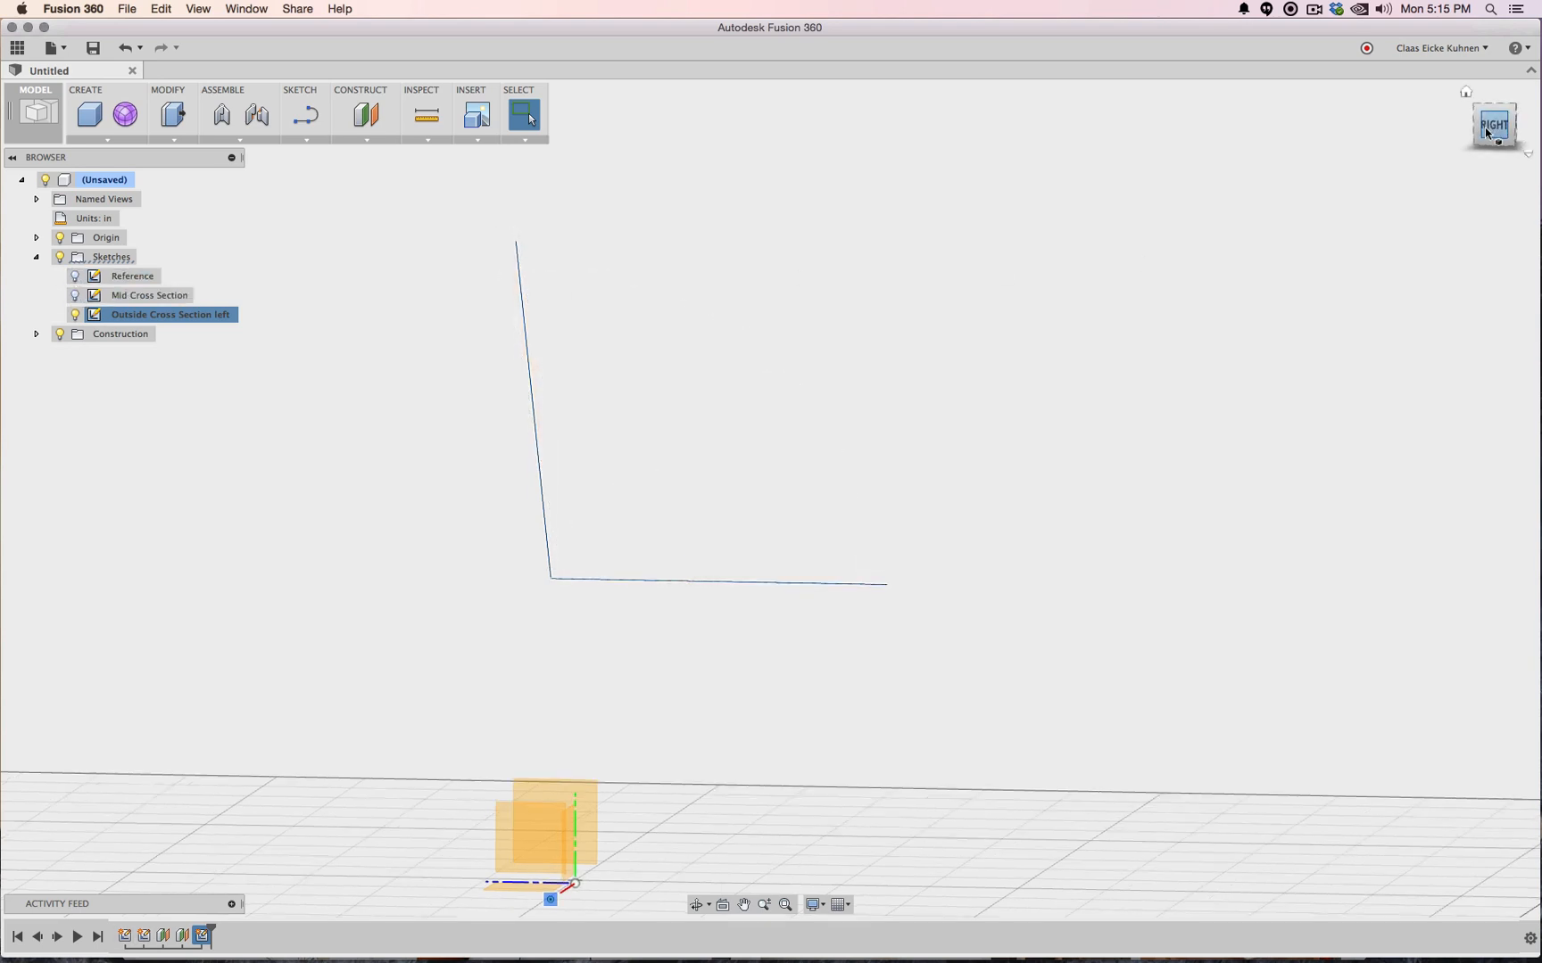
{"action": "left_click", "coordinate": [75, 295]}
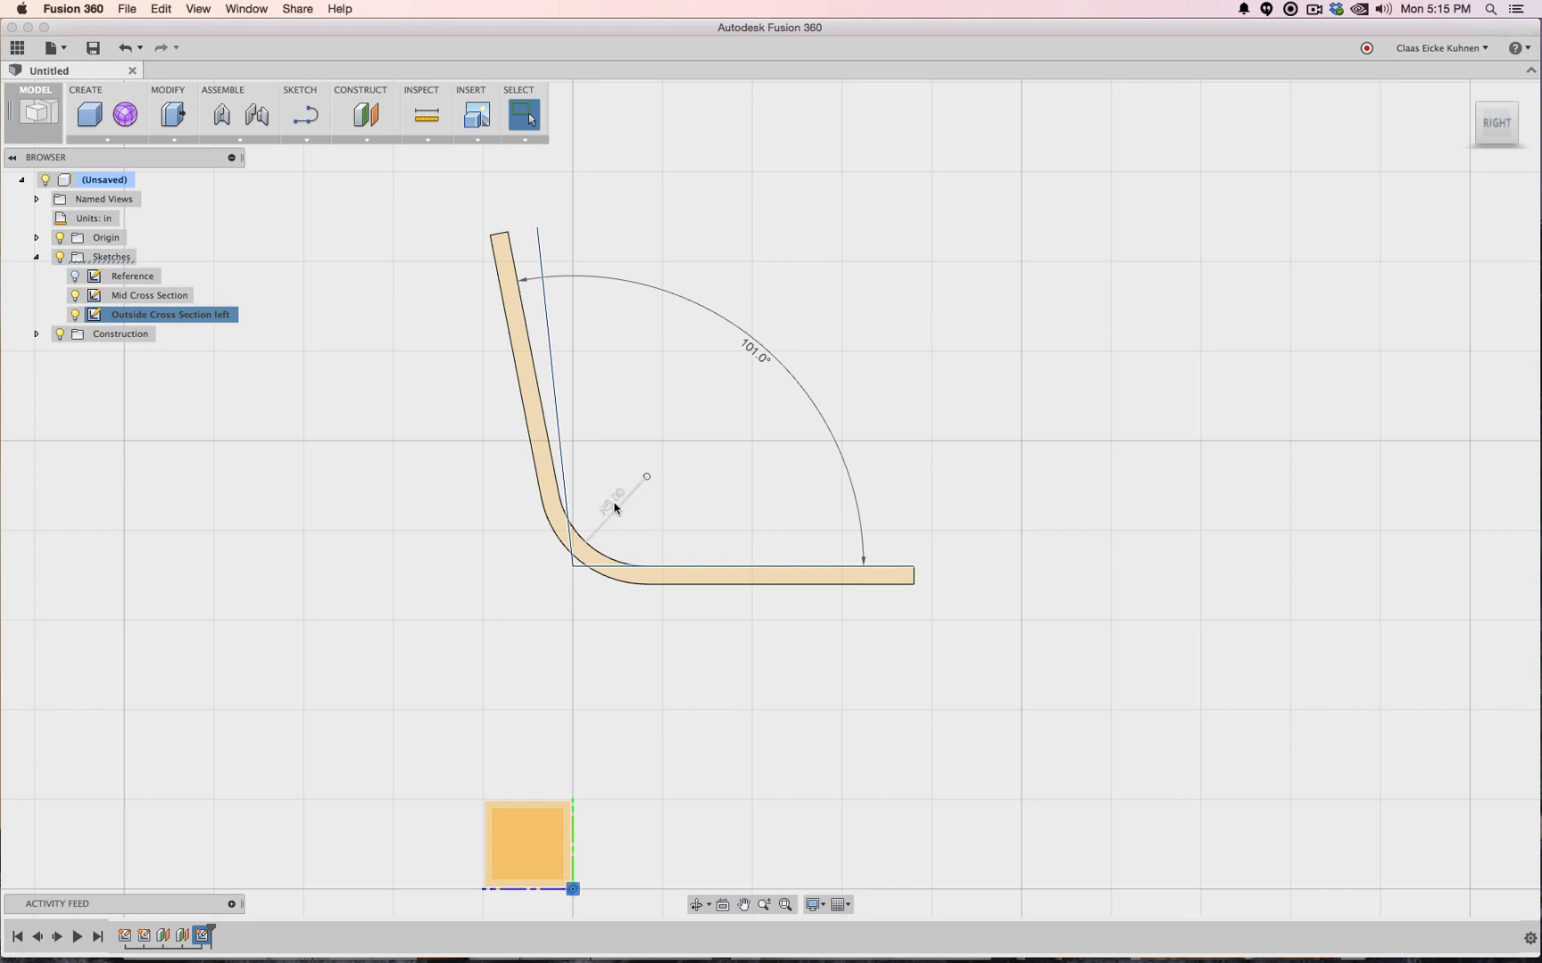
{"action": "left_click", "coordinate": [75, 296]}
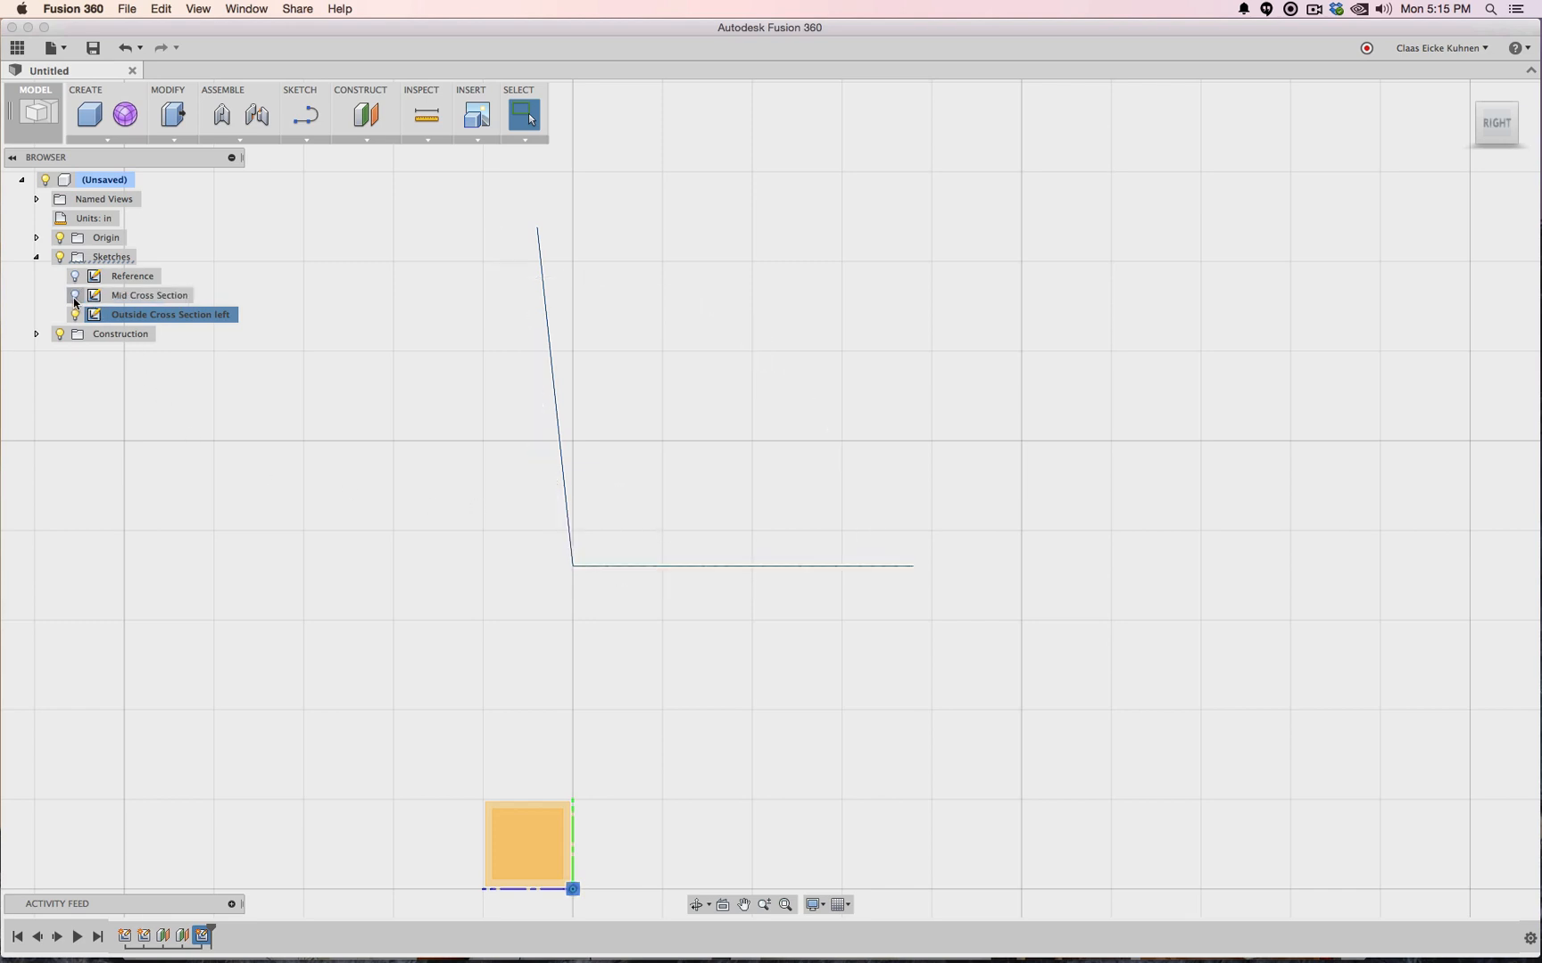
{"action": "right_click", "coordinate": [182, 319]}
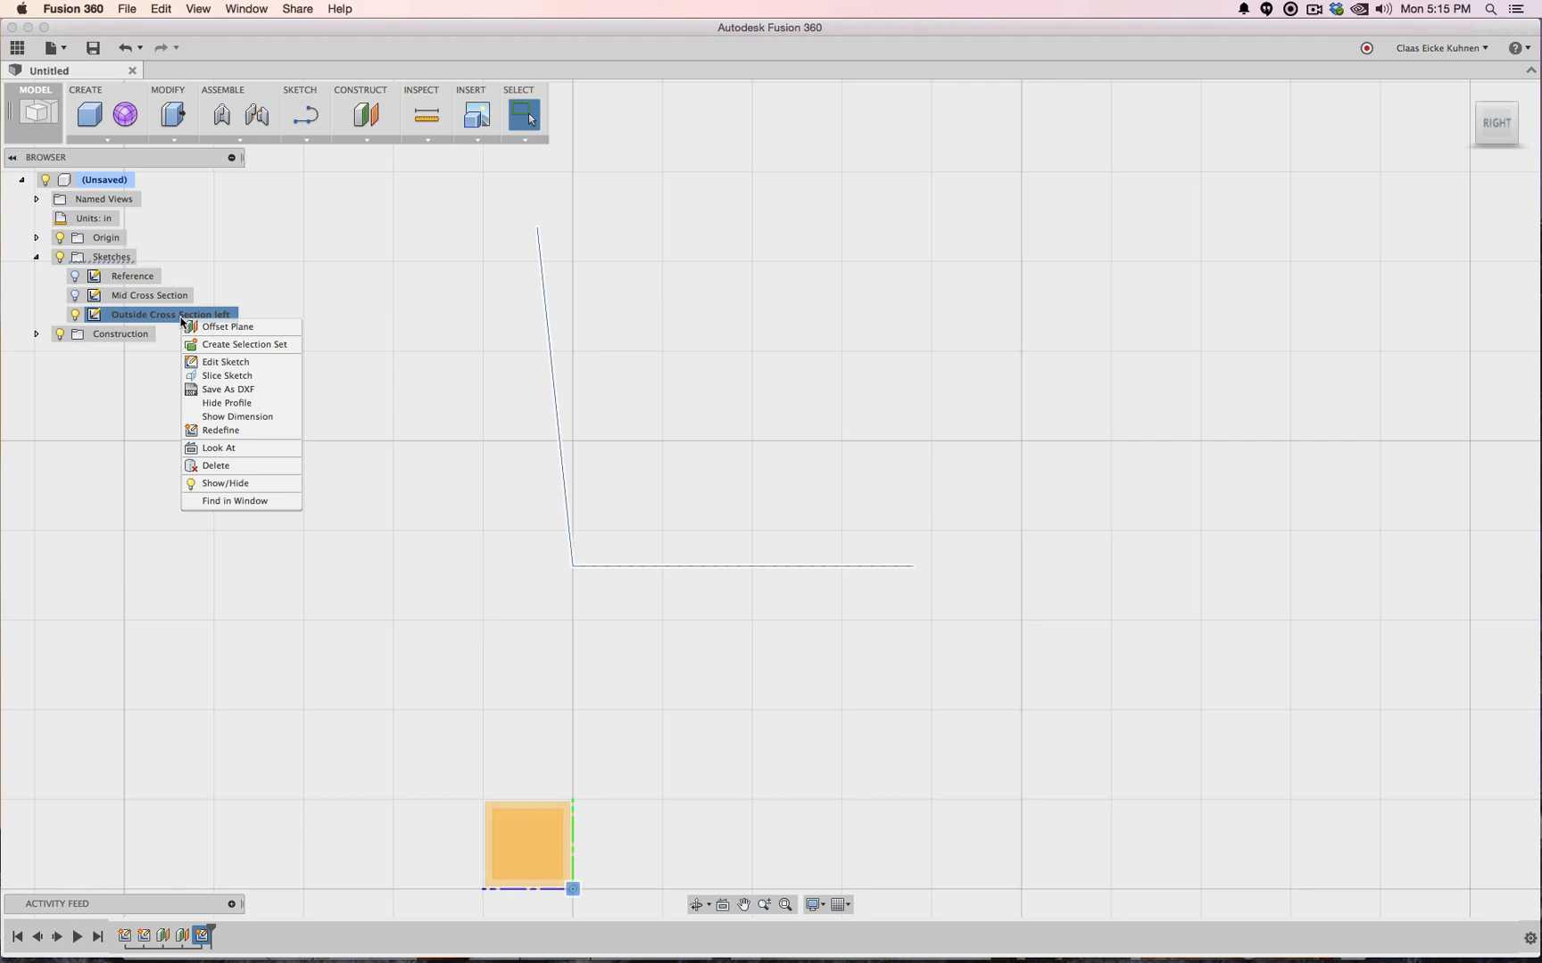
Round the backrest-to-seat corner with a 3 in sketch fillet
{"action": "left_click", "coordinate": [214, 361]}
{"action": "left_click", "coordinate": [306, 139]}
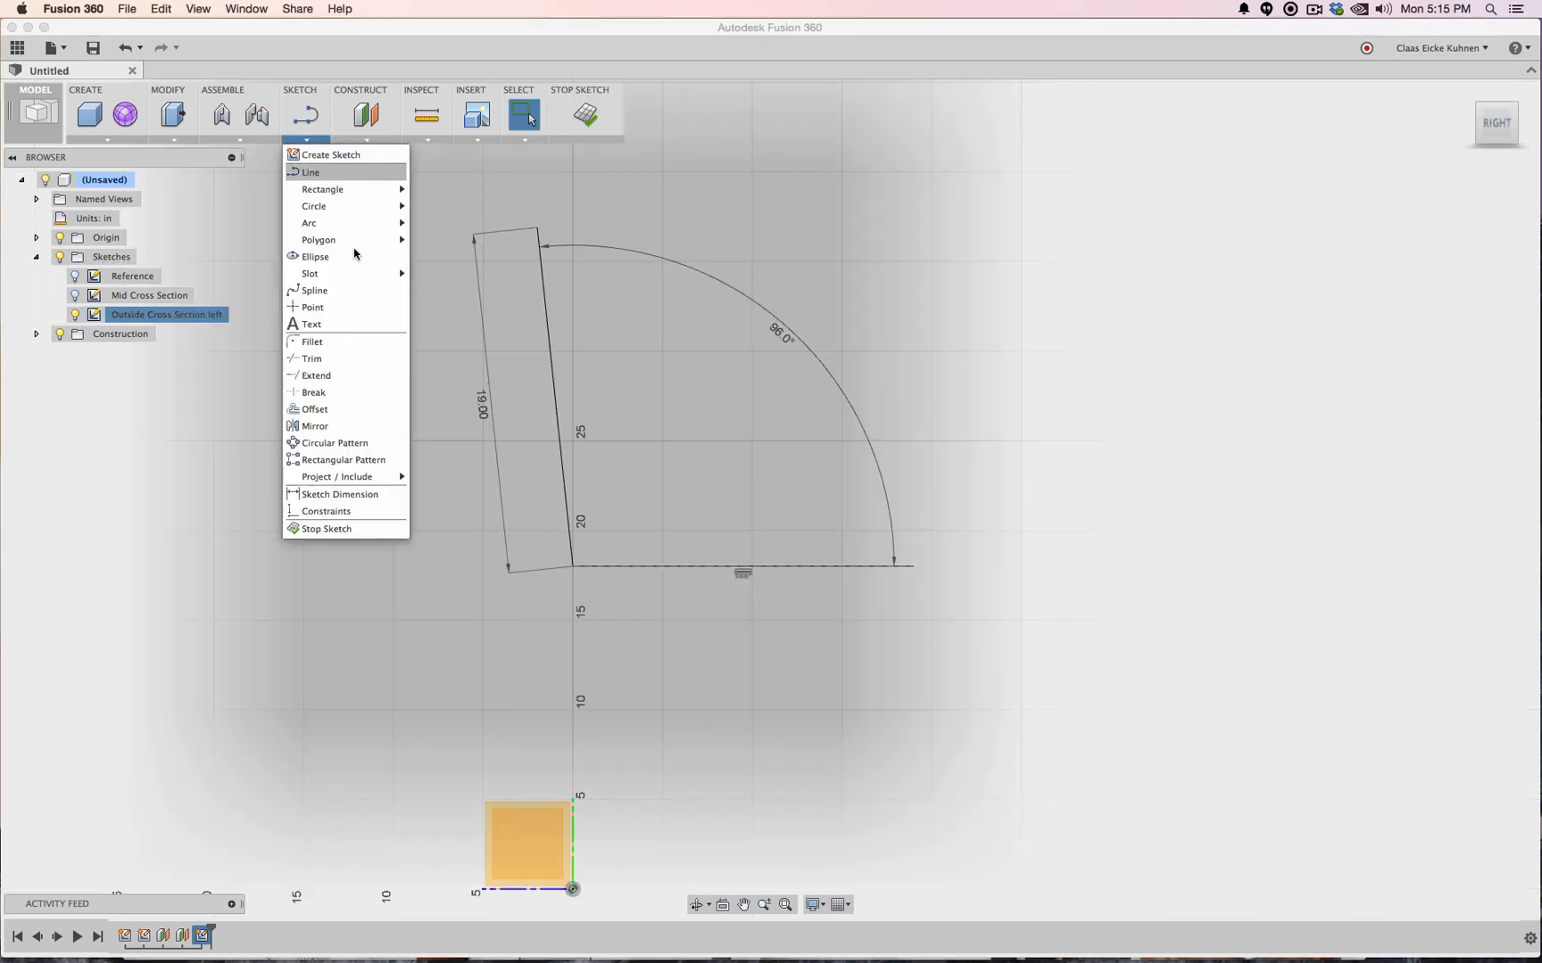
{"action": "left_click", "coordinate": [343, 359]}
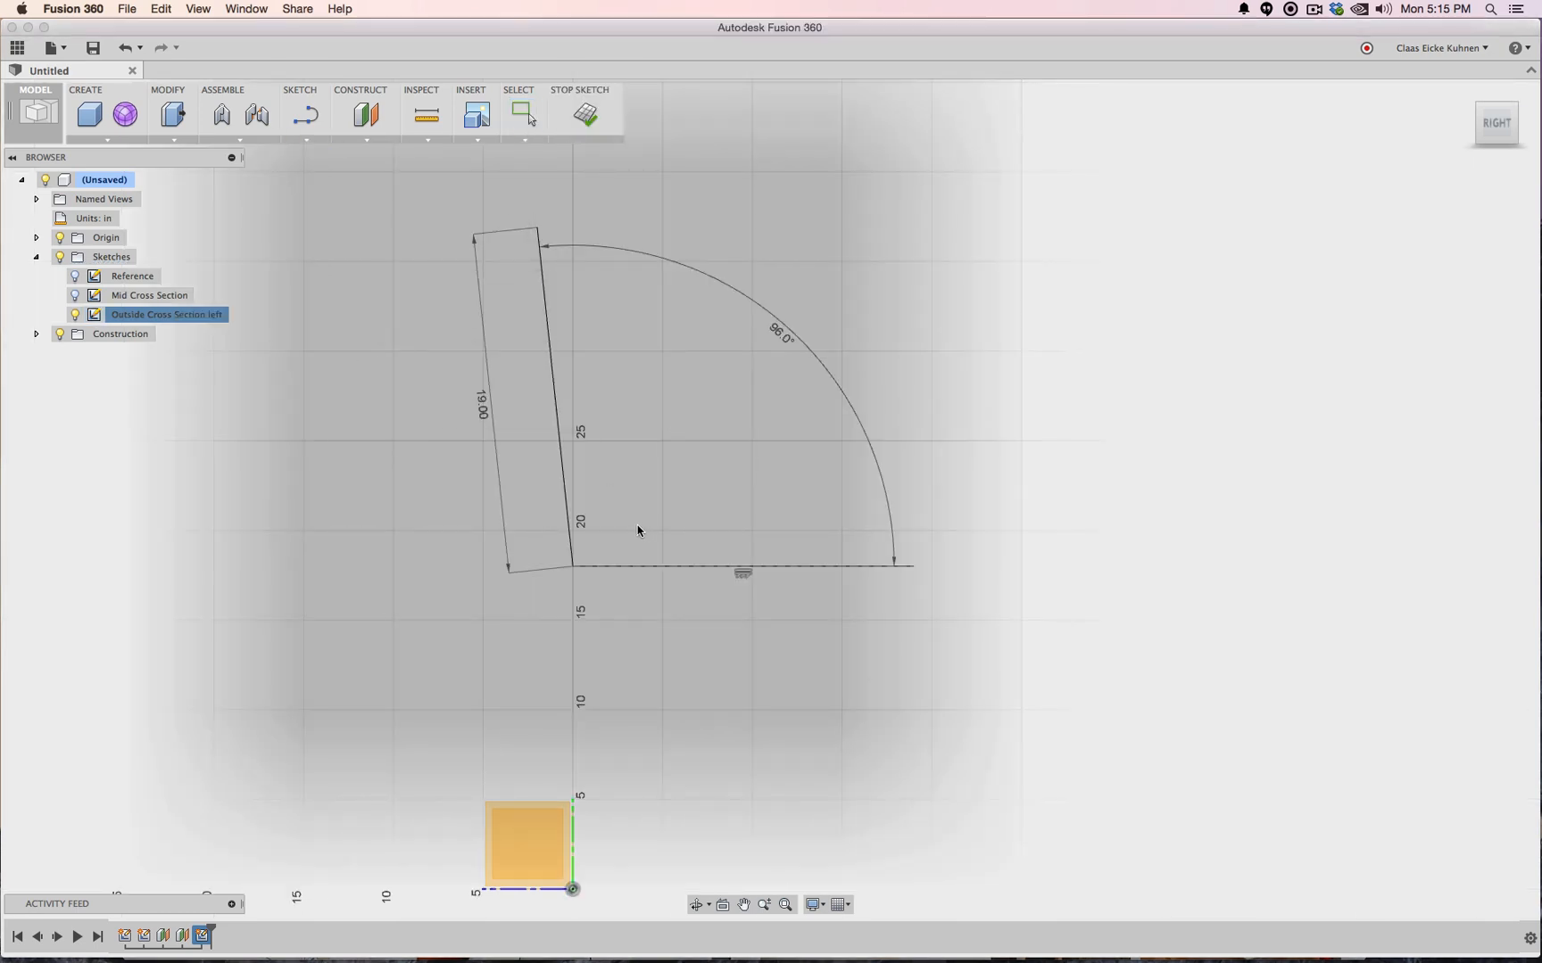
{"action": "left_click", "coordinate": [566, 502]}
{"action": "left_click", "coordinate": [620, 565]}
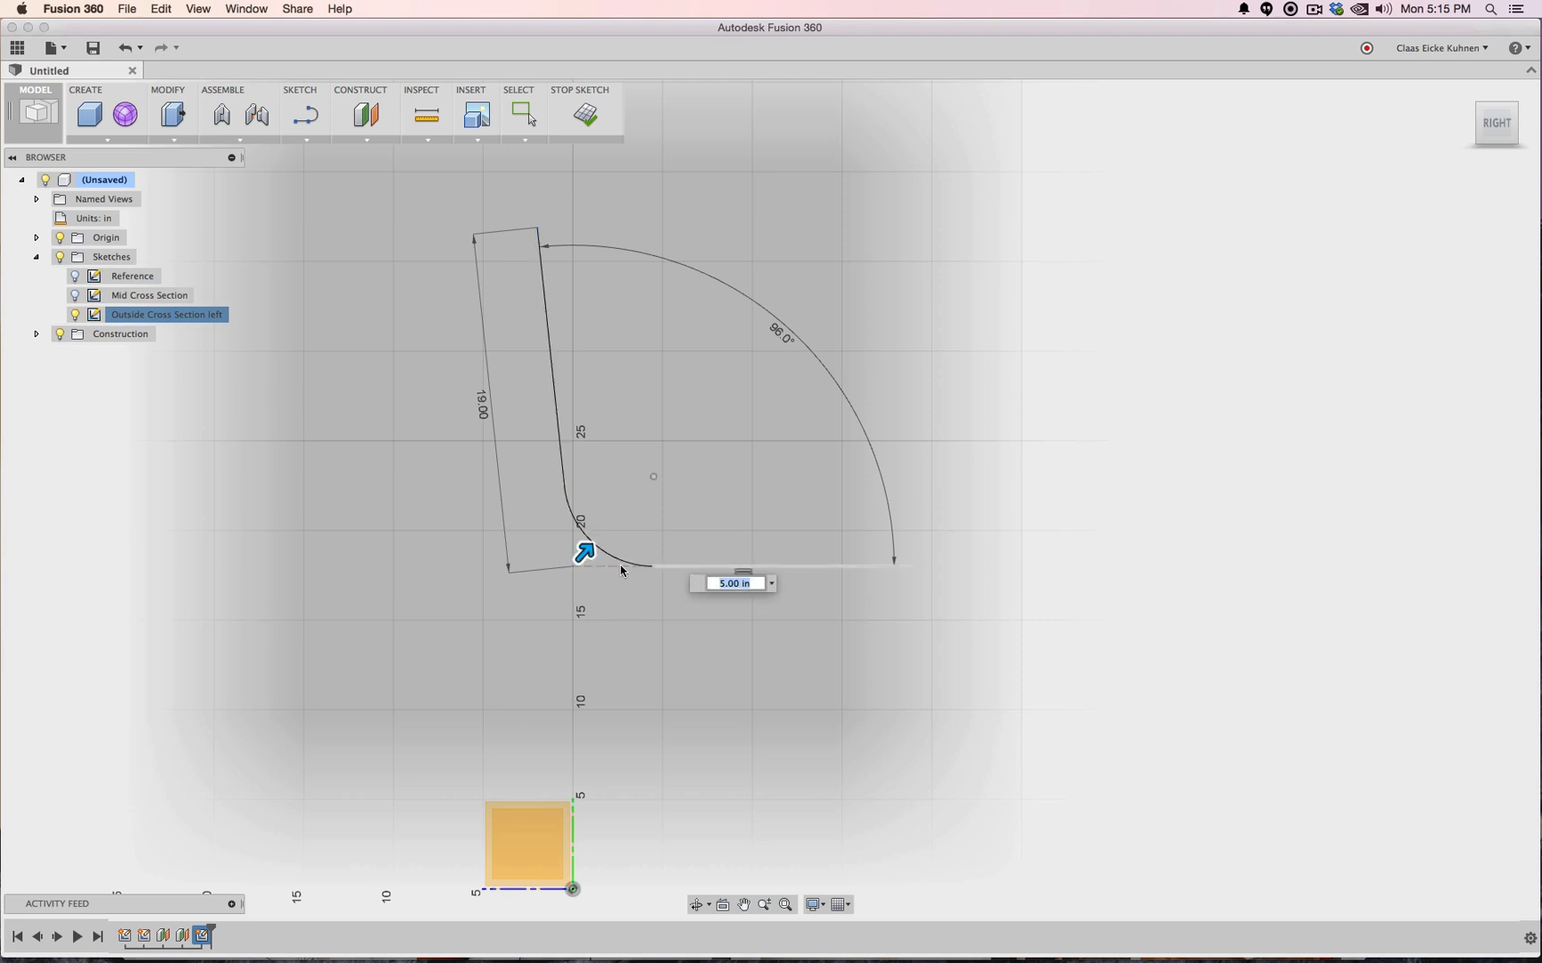
{"action": "type", "text": "3"}
{"action": "key", "text": "Return"}
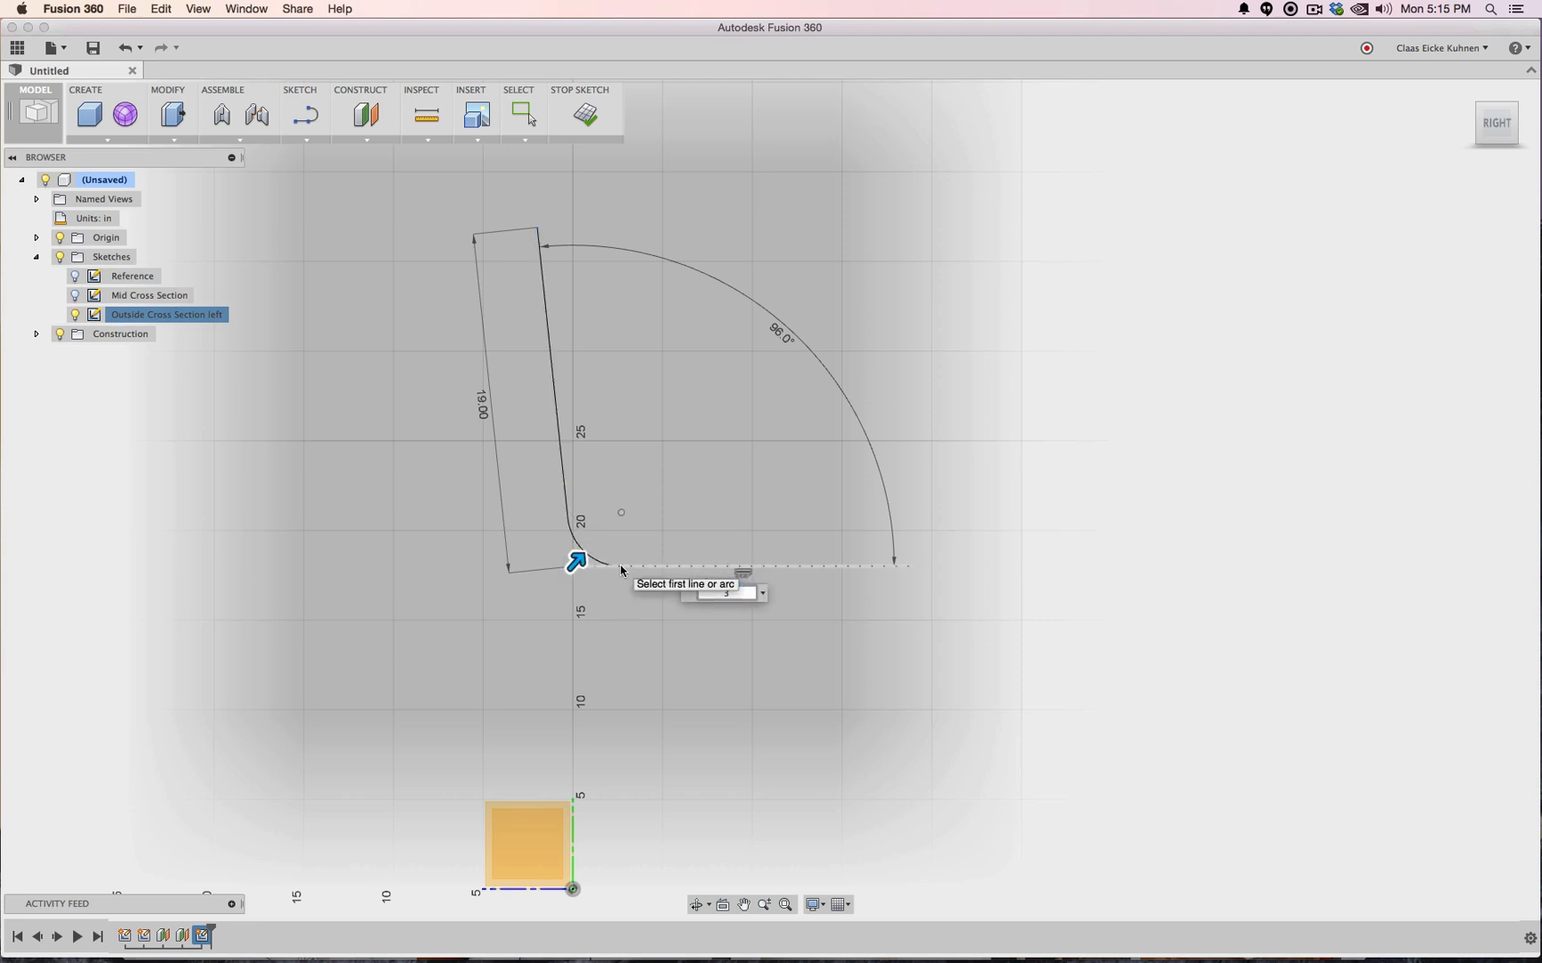
{"action": "key", "text": "Escape"}
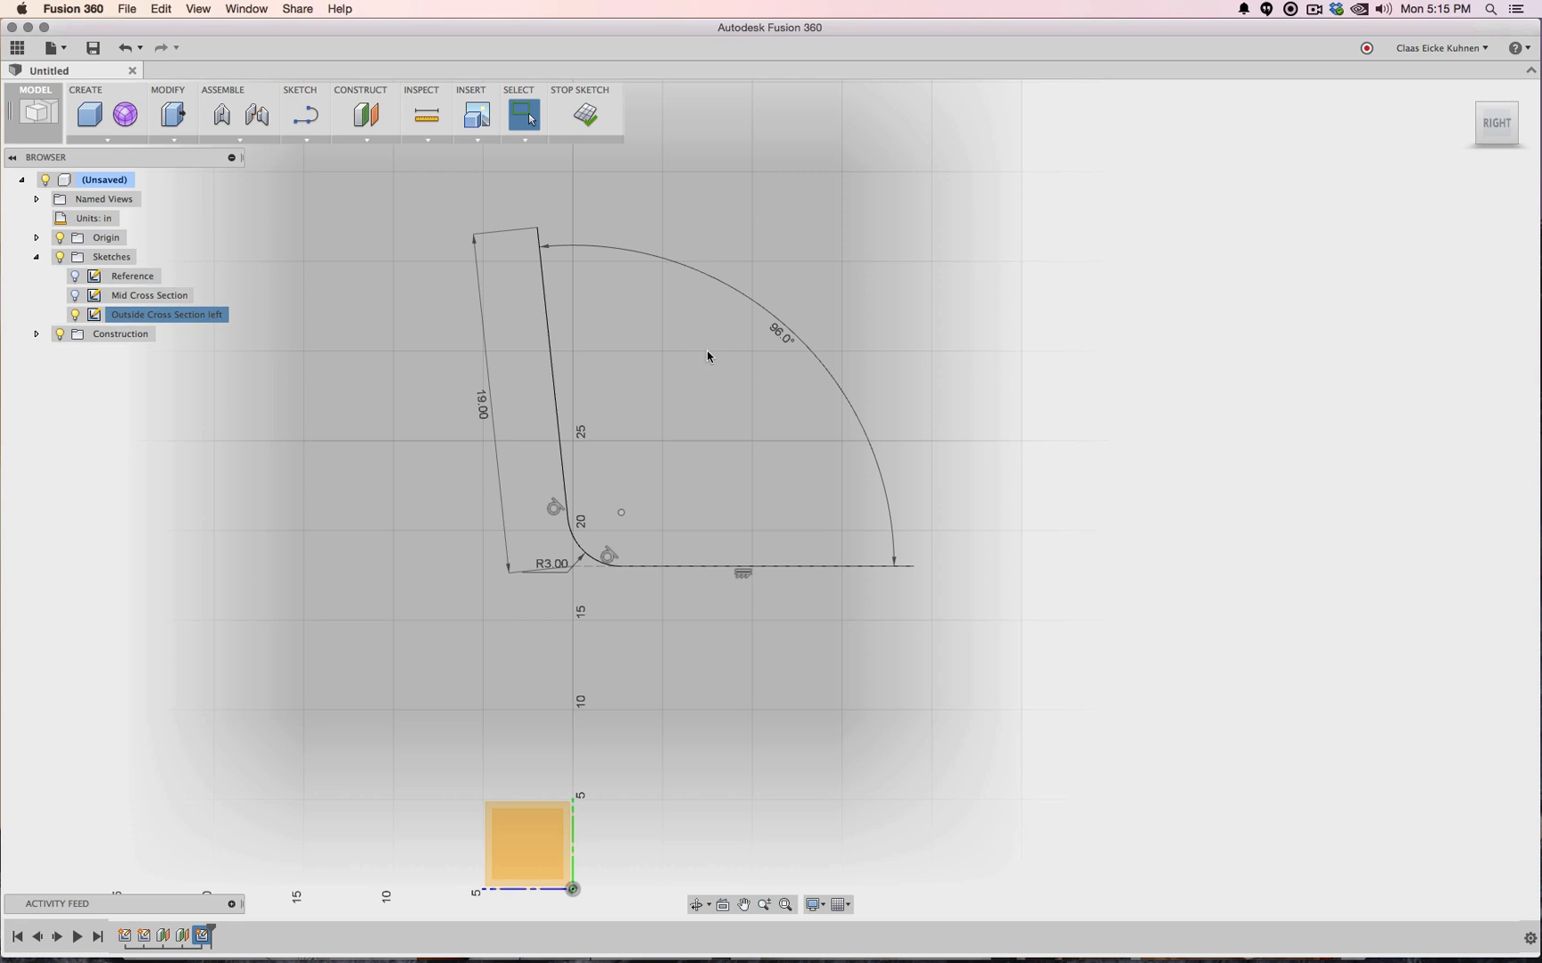
{"action": "left_click", "coordinate": [586, 116]}
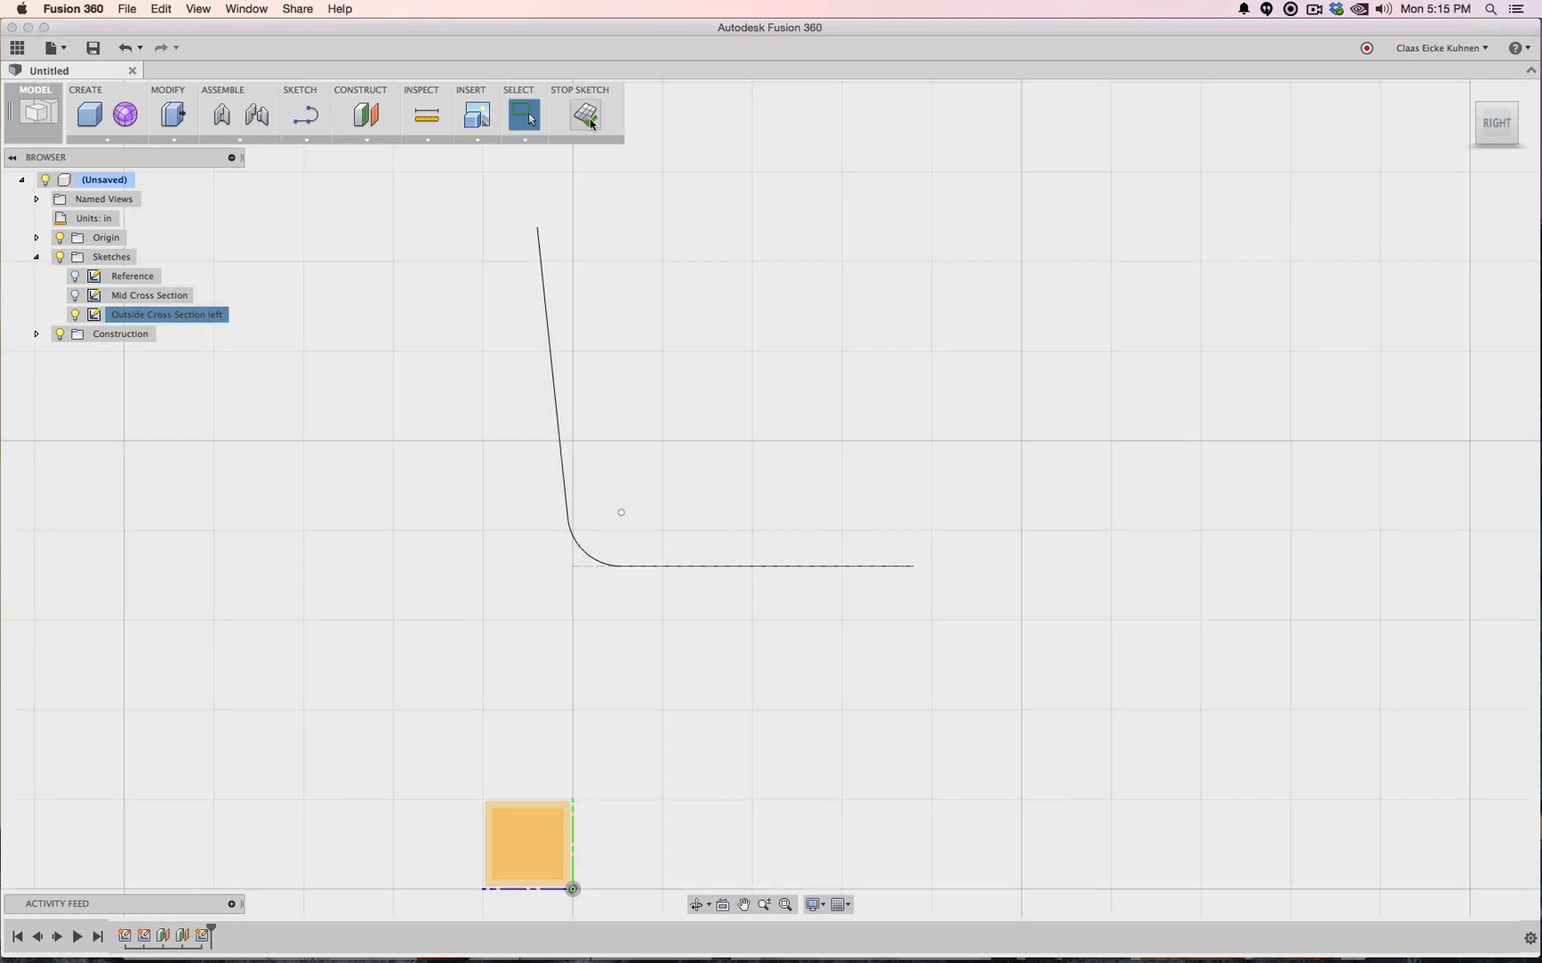
Offset the bent curve by 1 in and close the strip's end with a line
{"action": "right_click", "coordinate": [153, 316]}
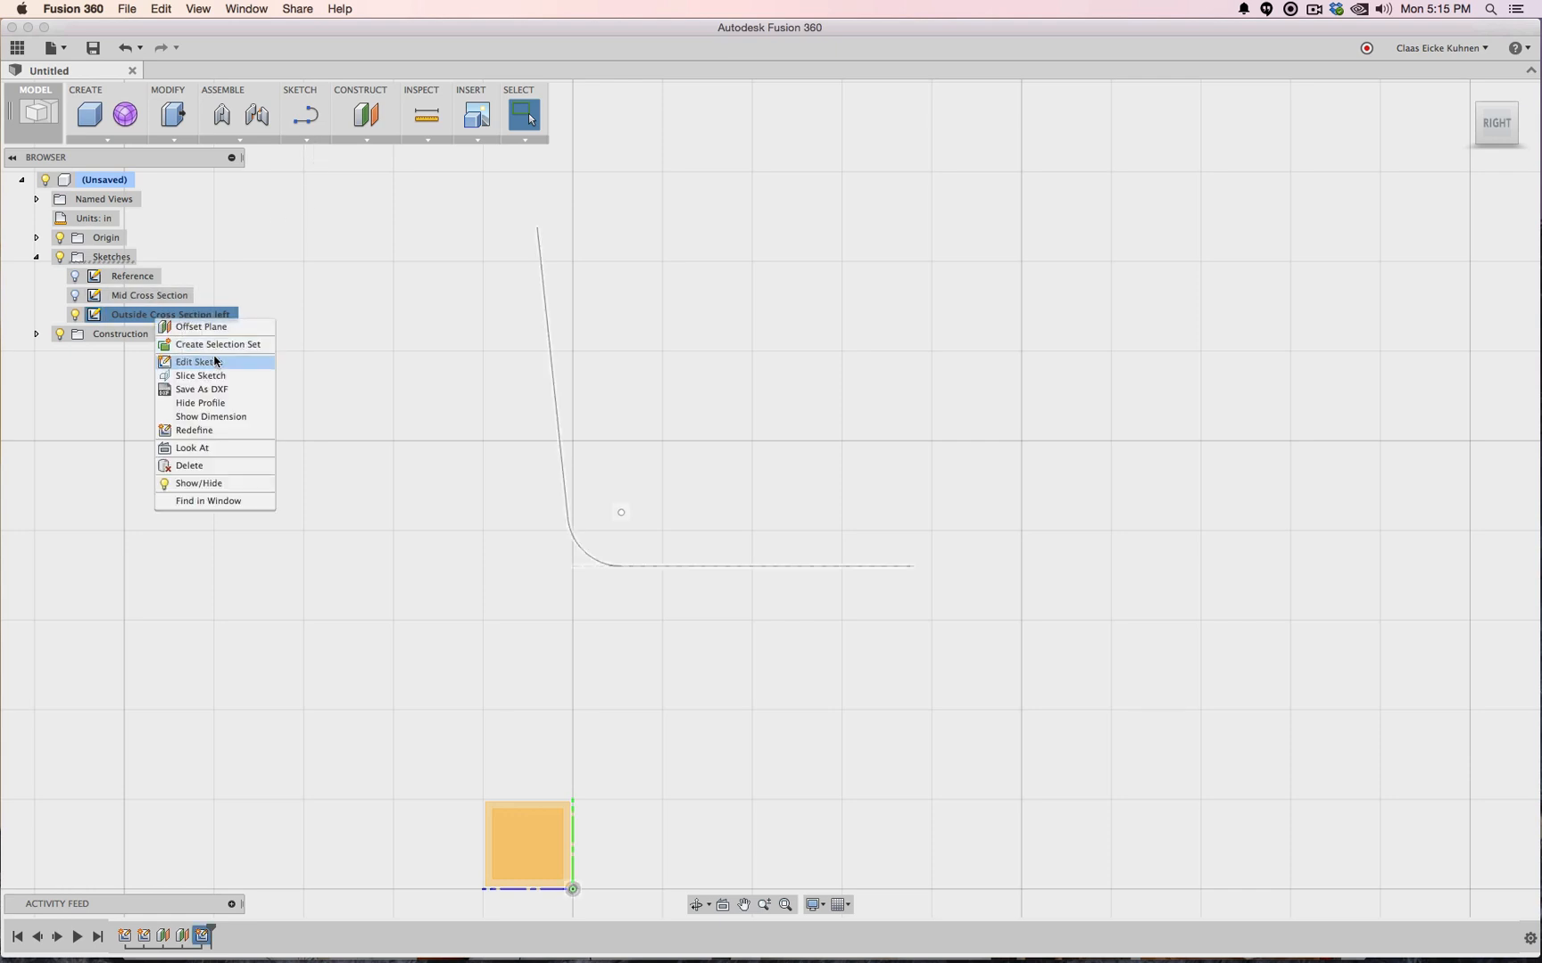
{"action": "left_click", "coordinate": [216, 361]}
{"action": "left_click", "coordinate": [312, 142]}
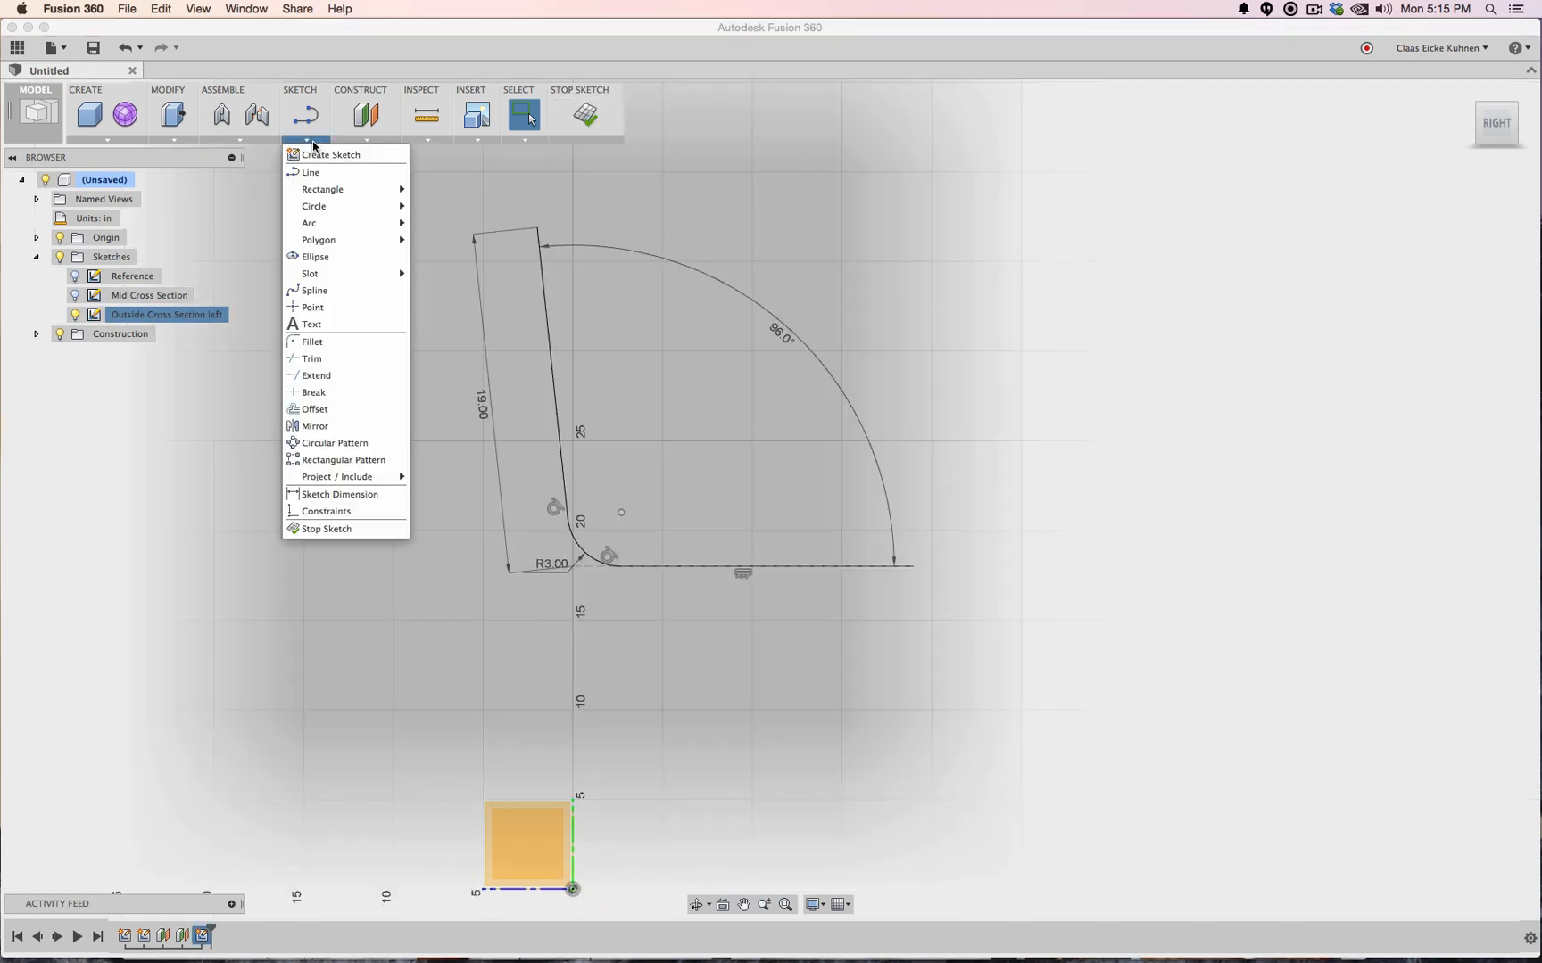
{"action": "left_click", "coordinate": [314, 408]}
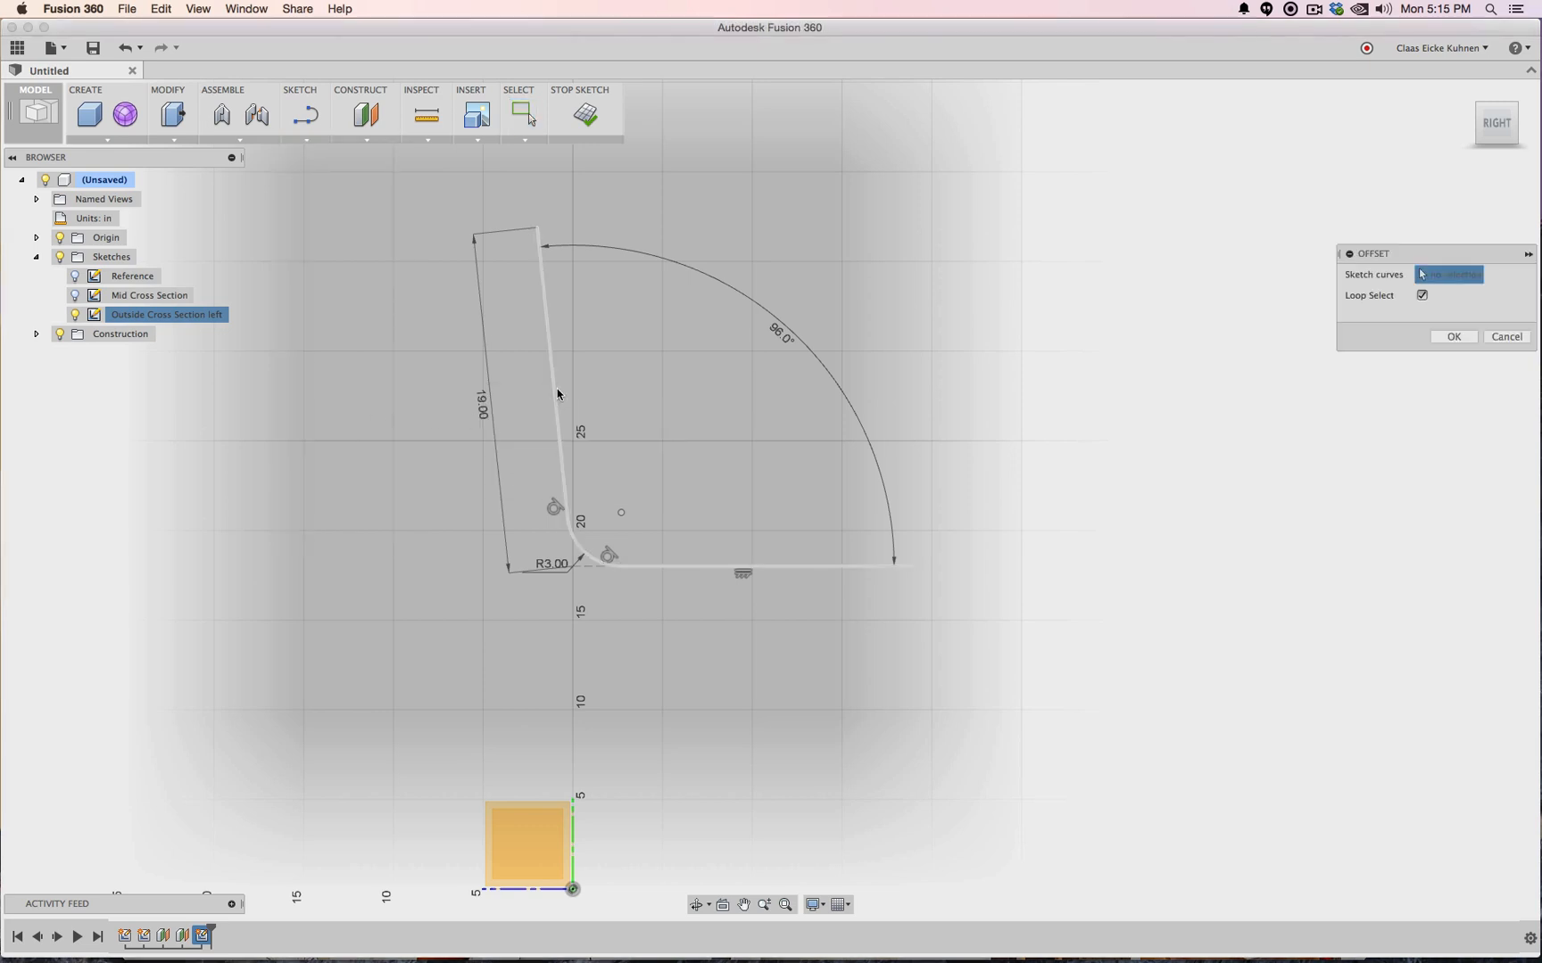
{"action": "left_click", "coordinate": [557, 392]}
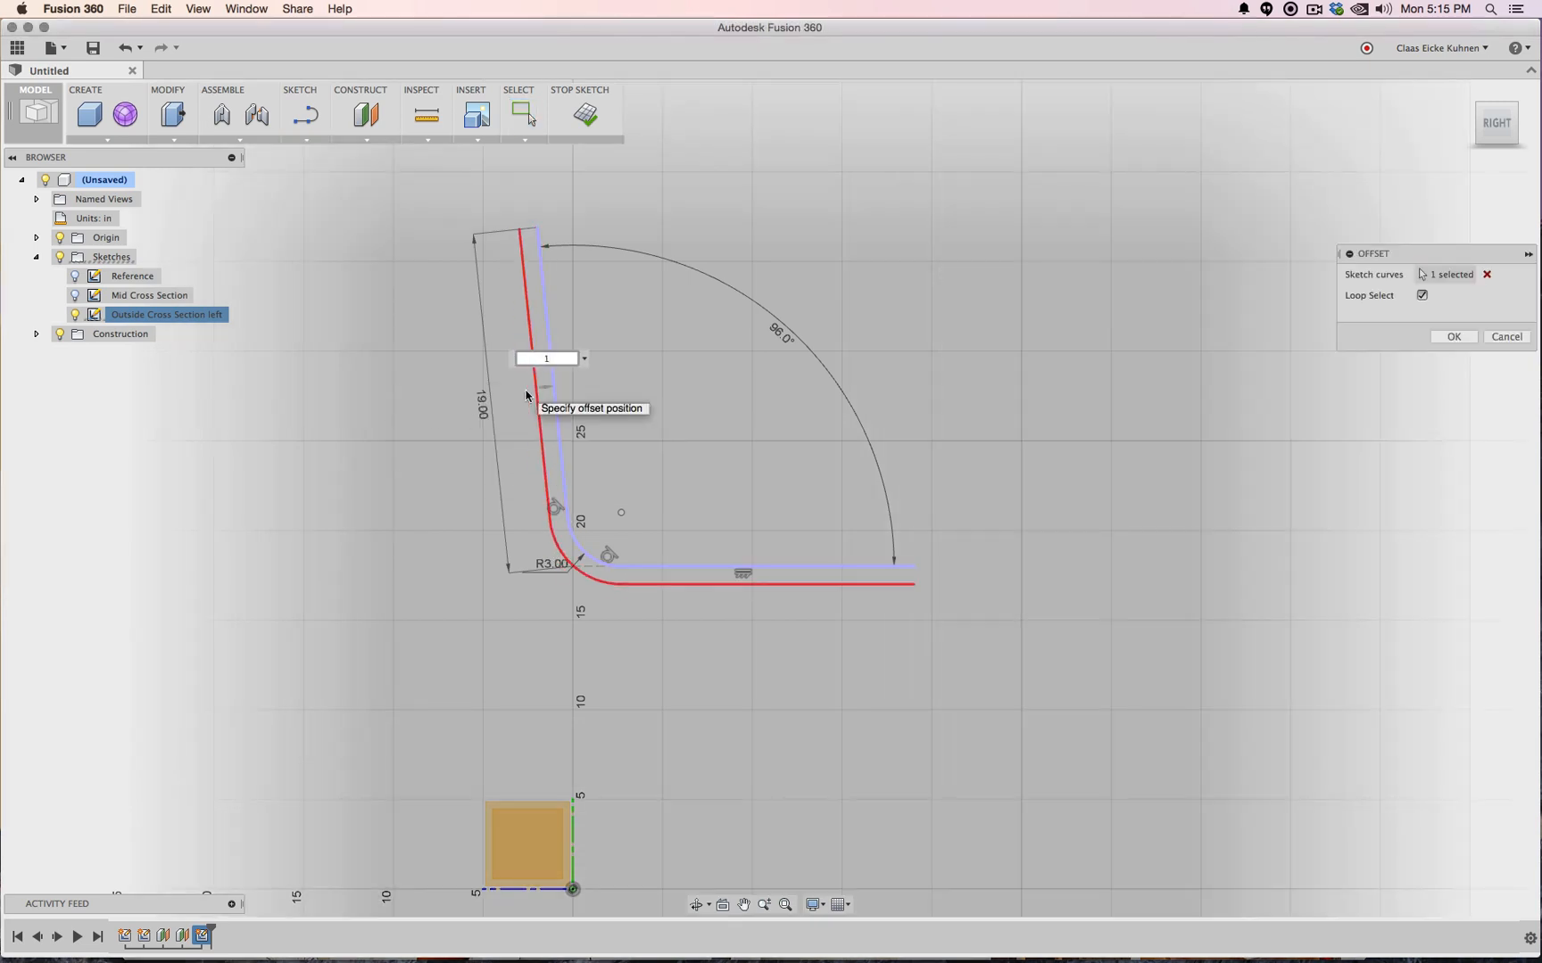
{"action": "left_click", "coordinate": [527, 395]}
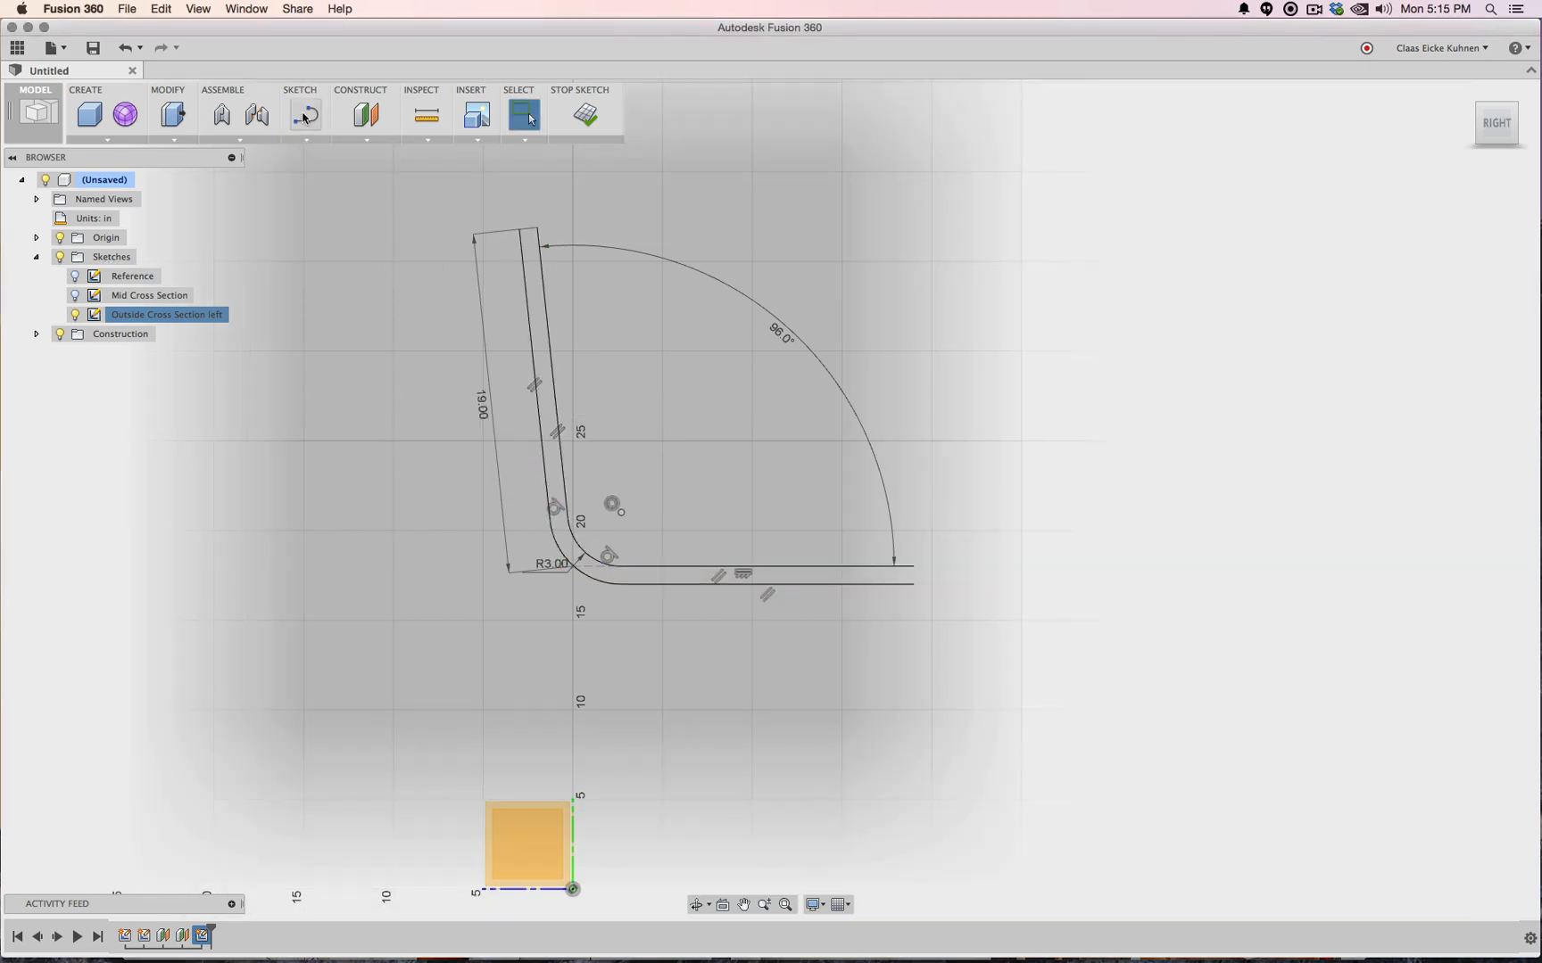
{"action": "left_click", "coordinate": [303, 117]}
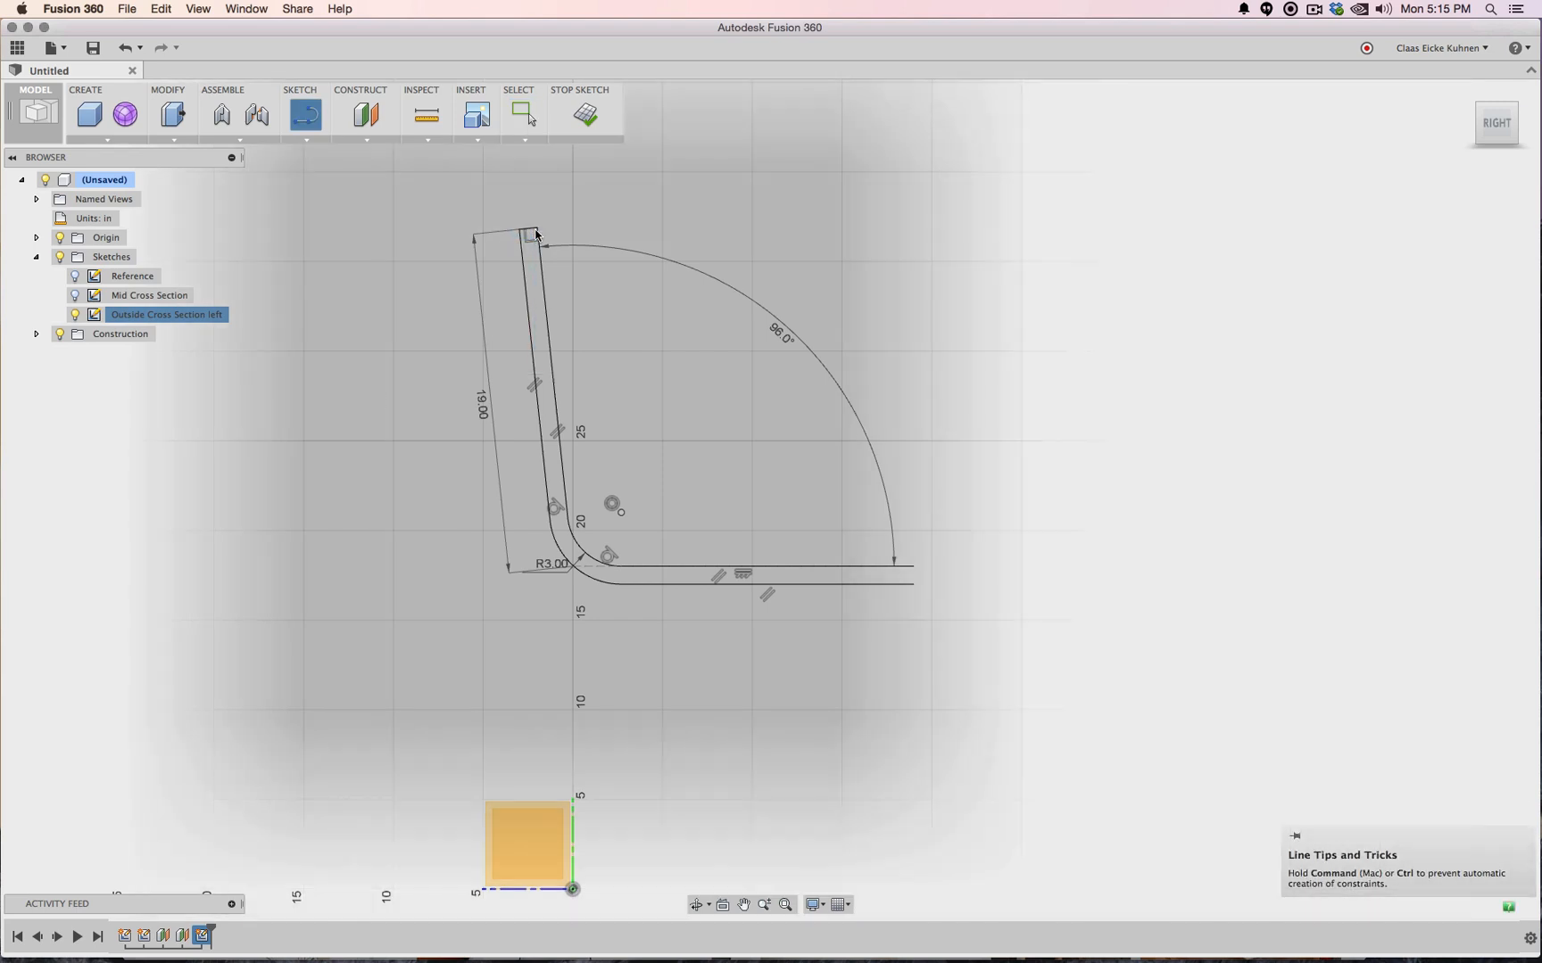
{"action": "left_click", "coordinate": [913, 584]}
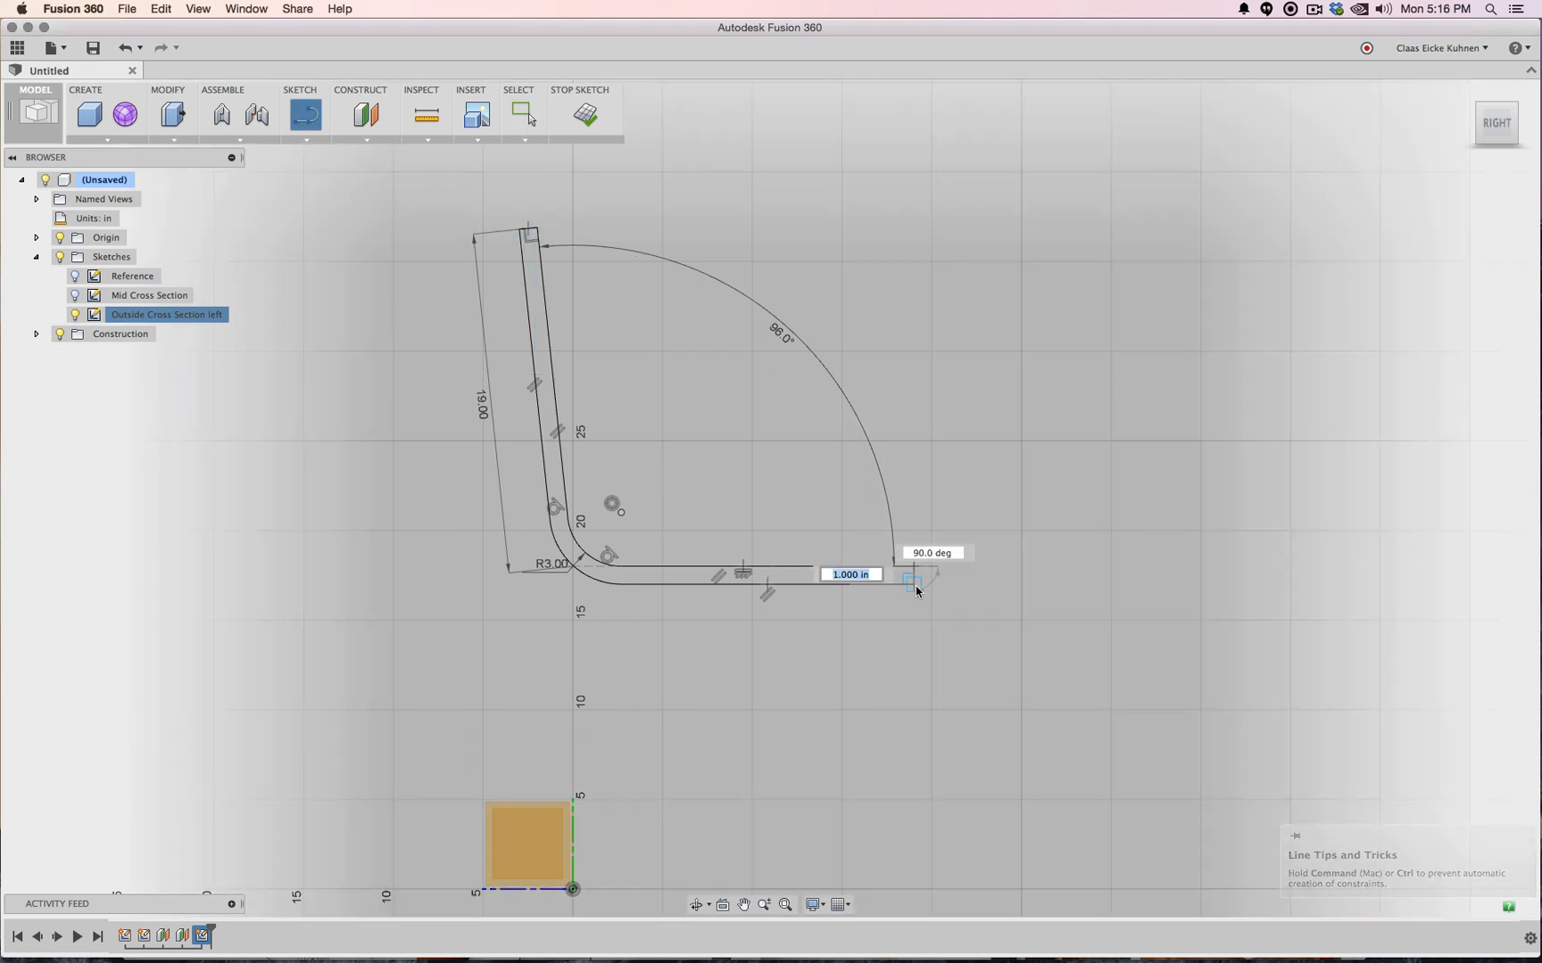
{"action": "left_click", "coordinate": [912, 565]}
{"action": "left_click", "coordinate": [585, 114]}
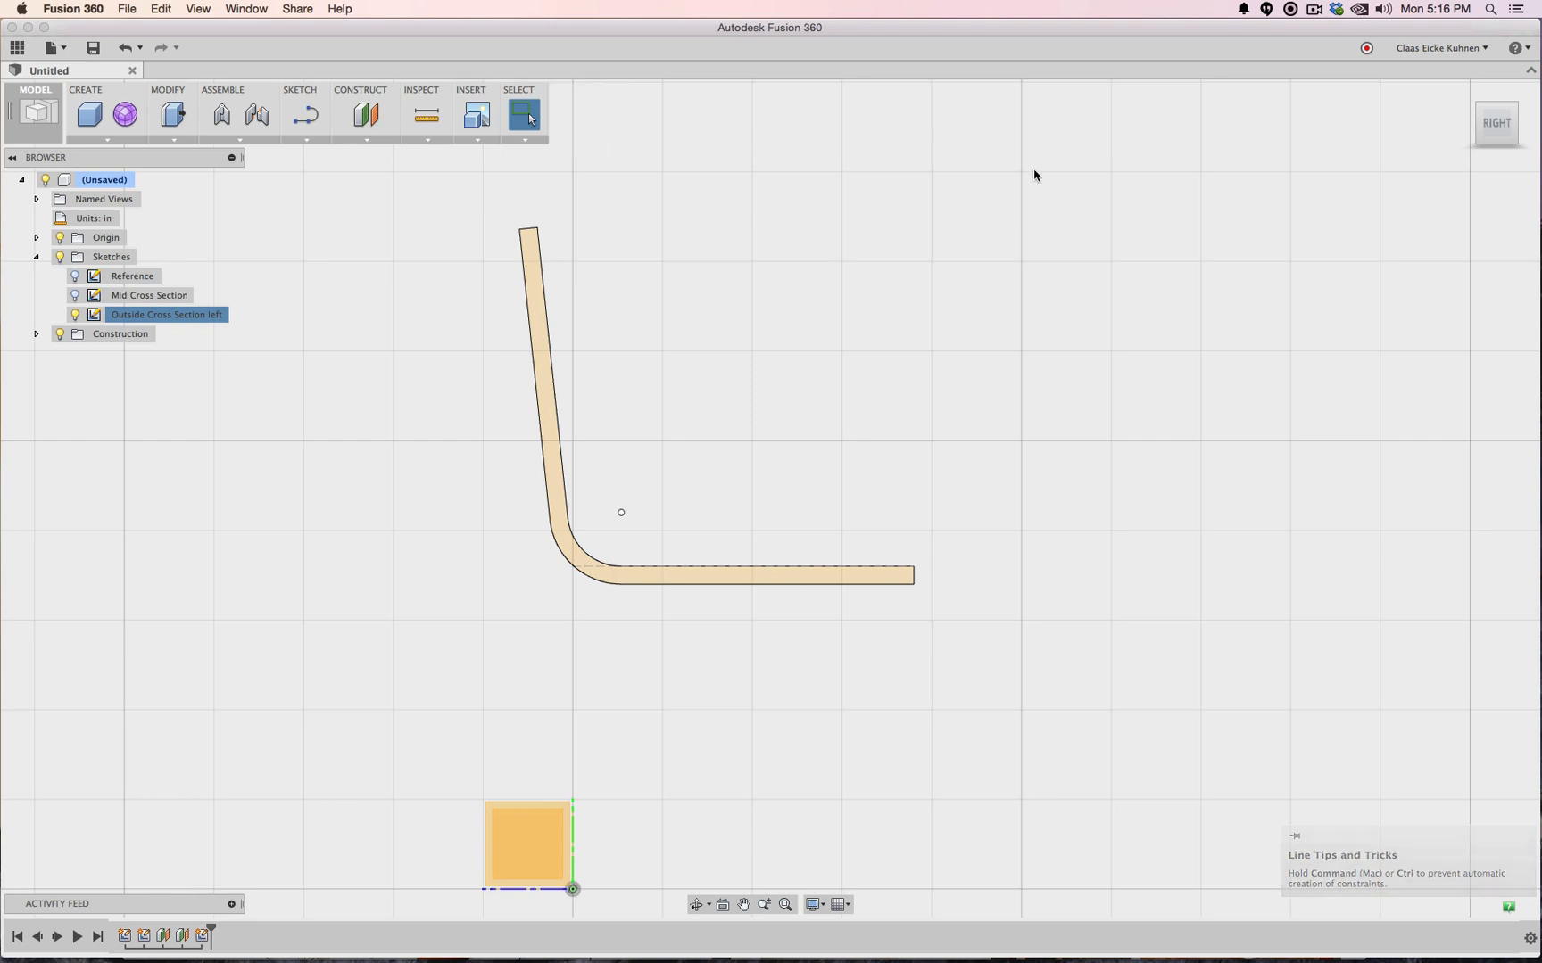
Toggle sketch visibility, ending with Outside Cross Section left shown and Mid Cross Section hidden
{"action": "left_click", "coordinate": [75, 295]}
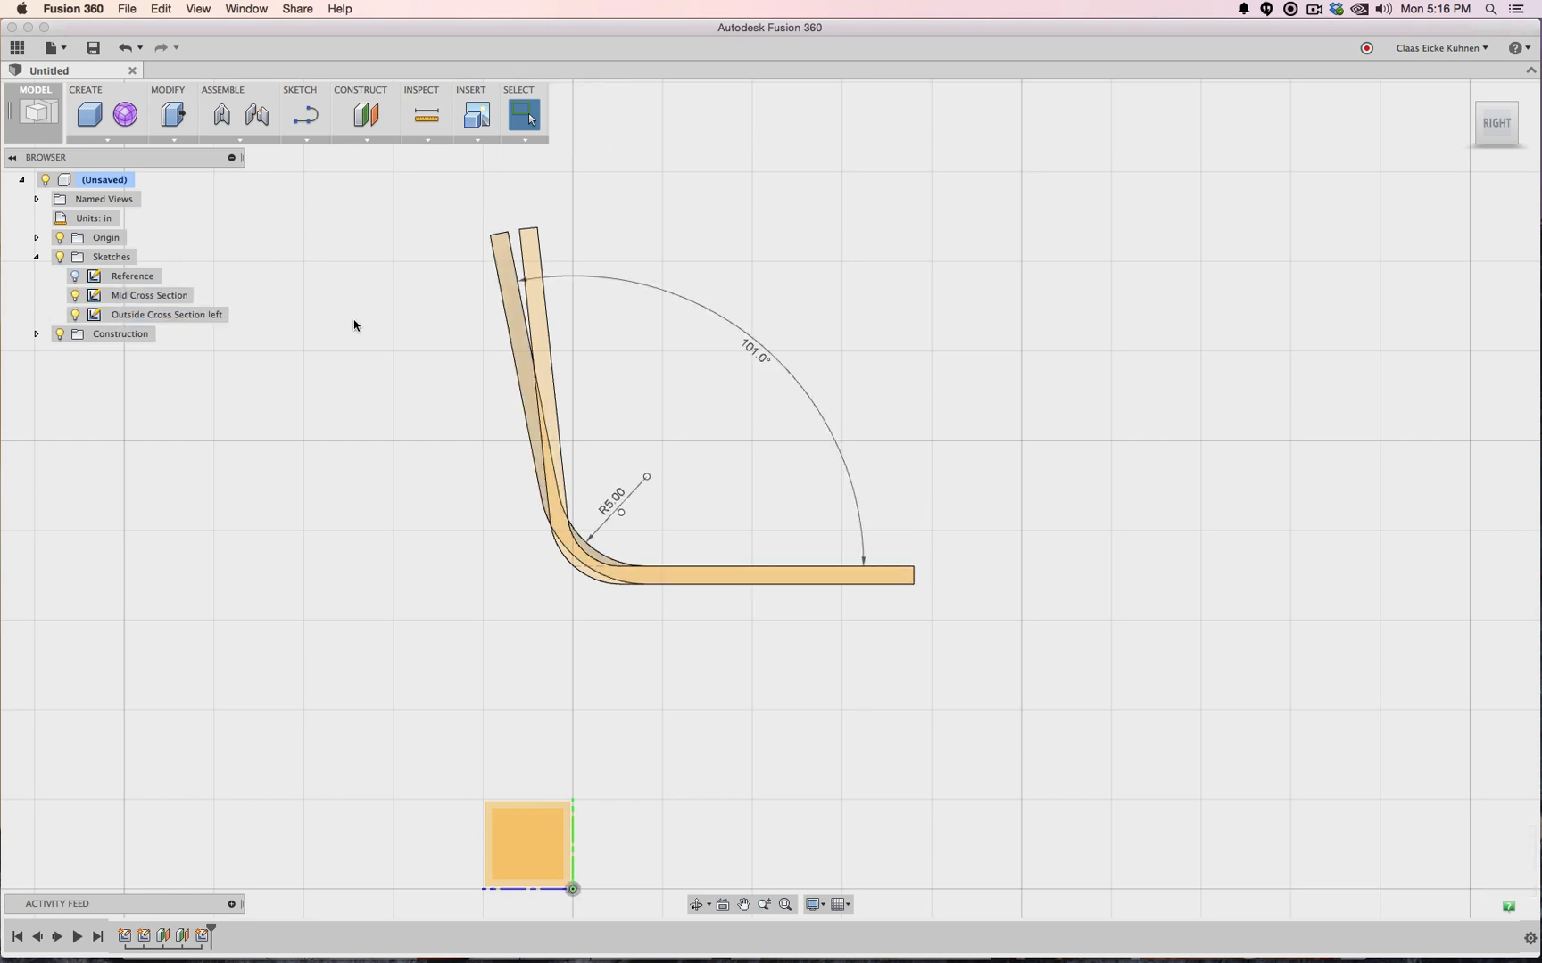
{"action": "left_click", "coordinate": [75, 295]}
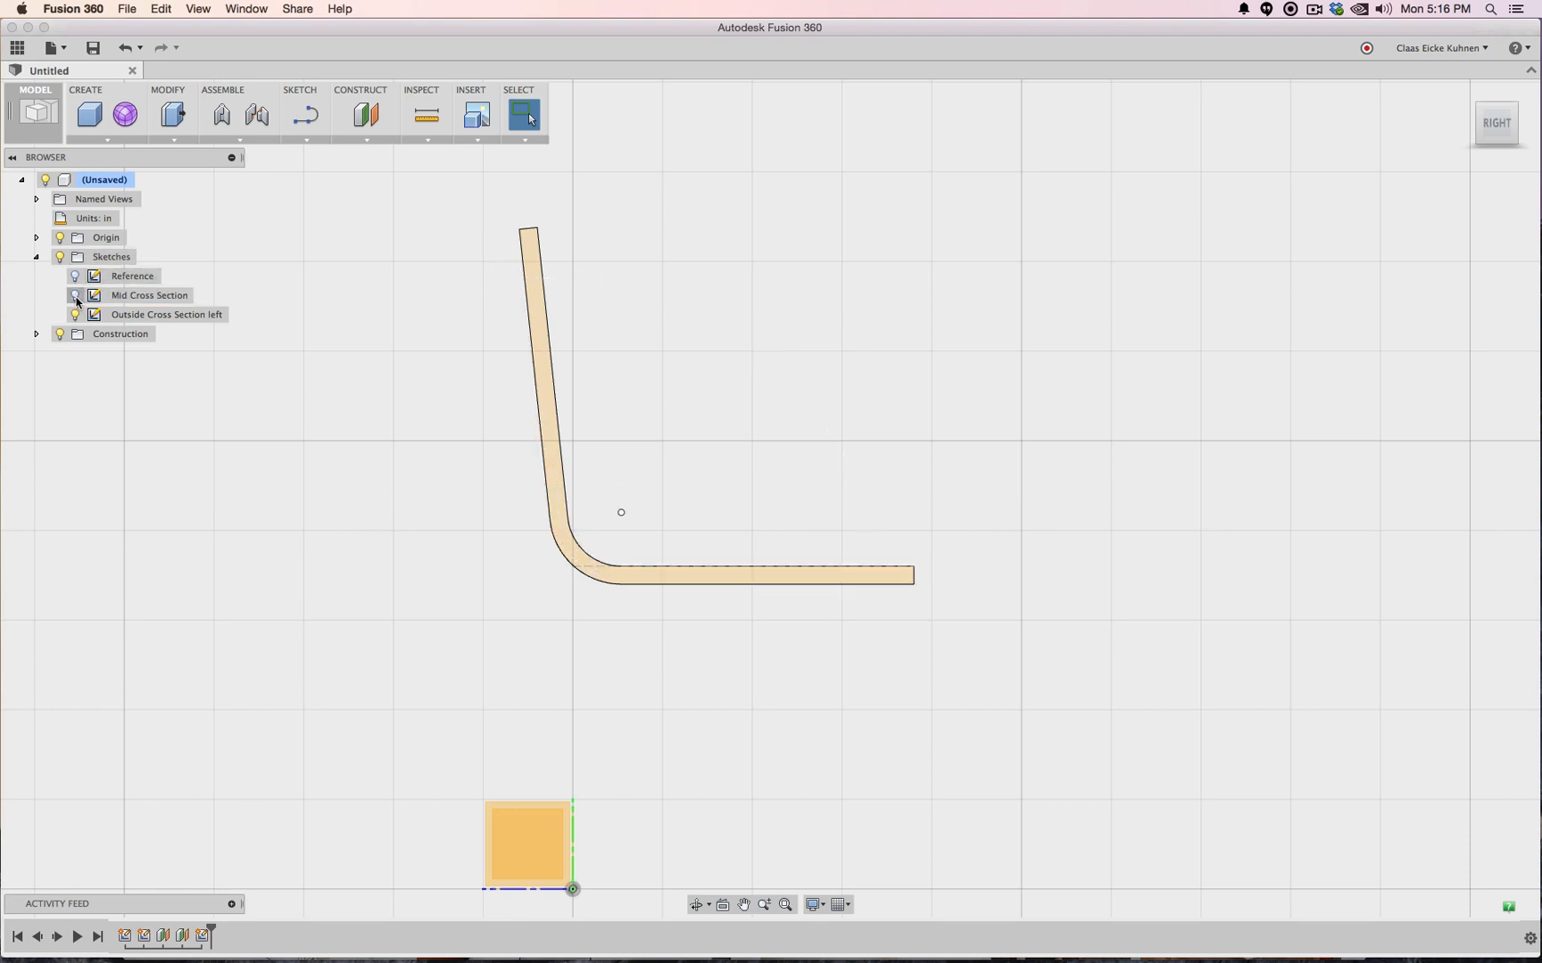
{"action": "left_click", "coordinate": [76, 298]}
{"action": "left_click", "coordinate": [75, 298]}
{"action": "left_click", "coordinate": [76, 298]}
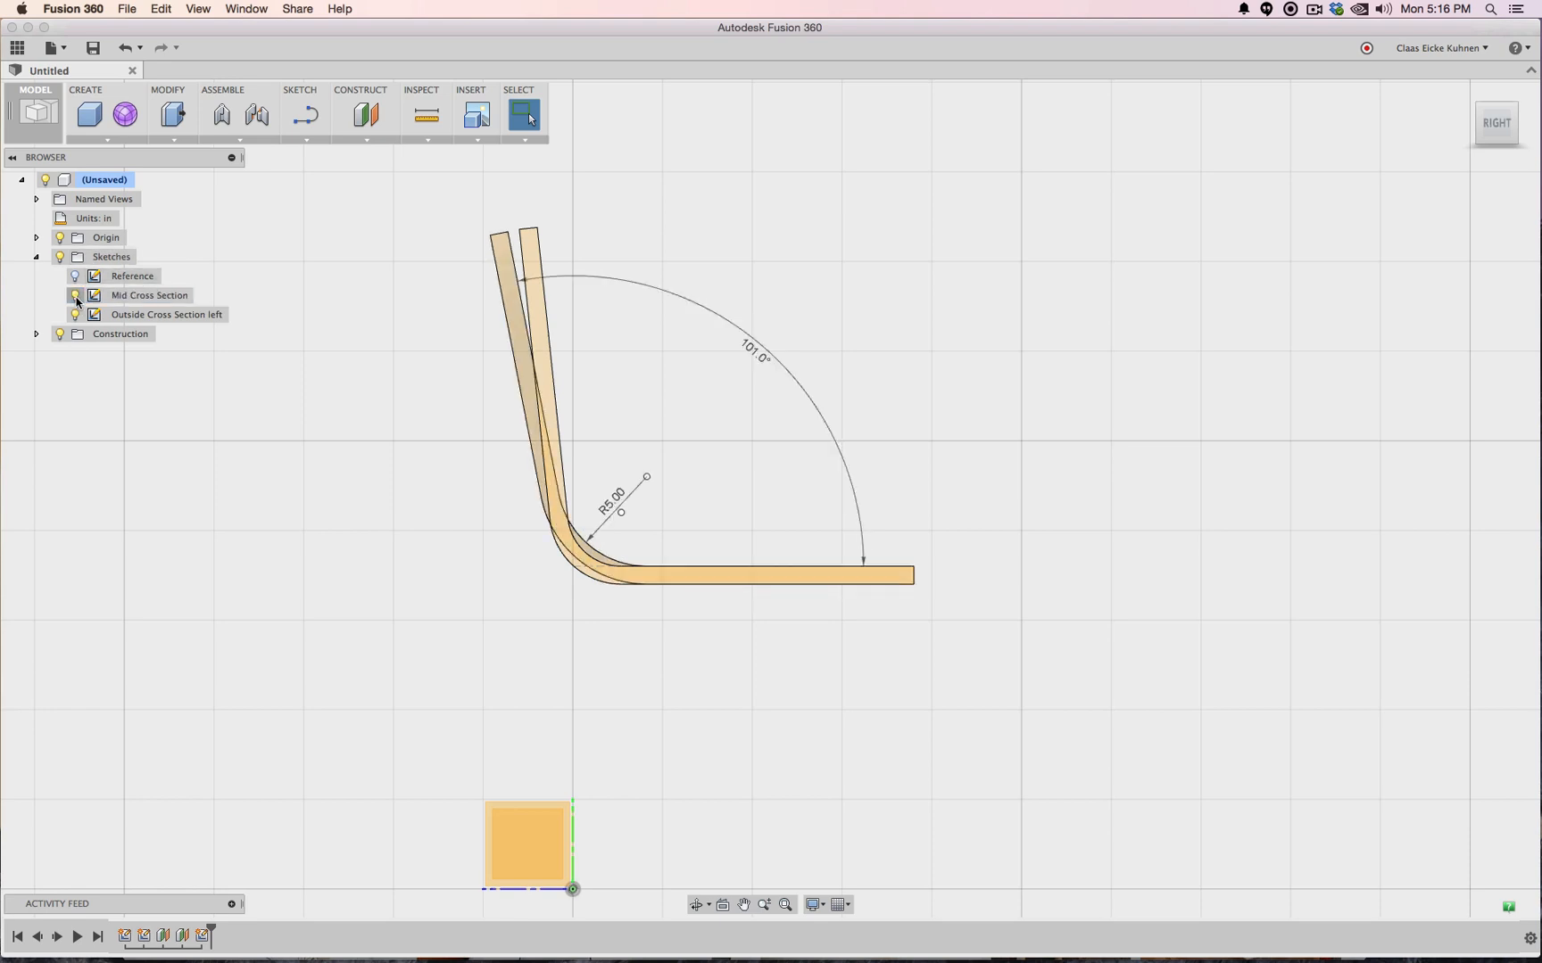
{"action": "left_click", "coordinate": [76, 316]}
{"action": "left_click", "coordinate": [76, 316]}
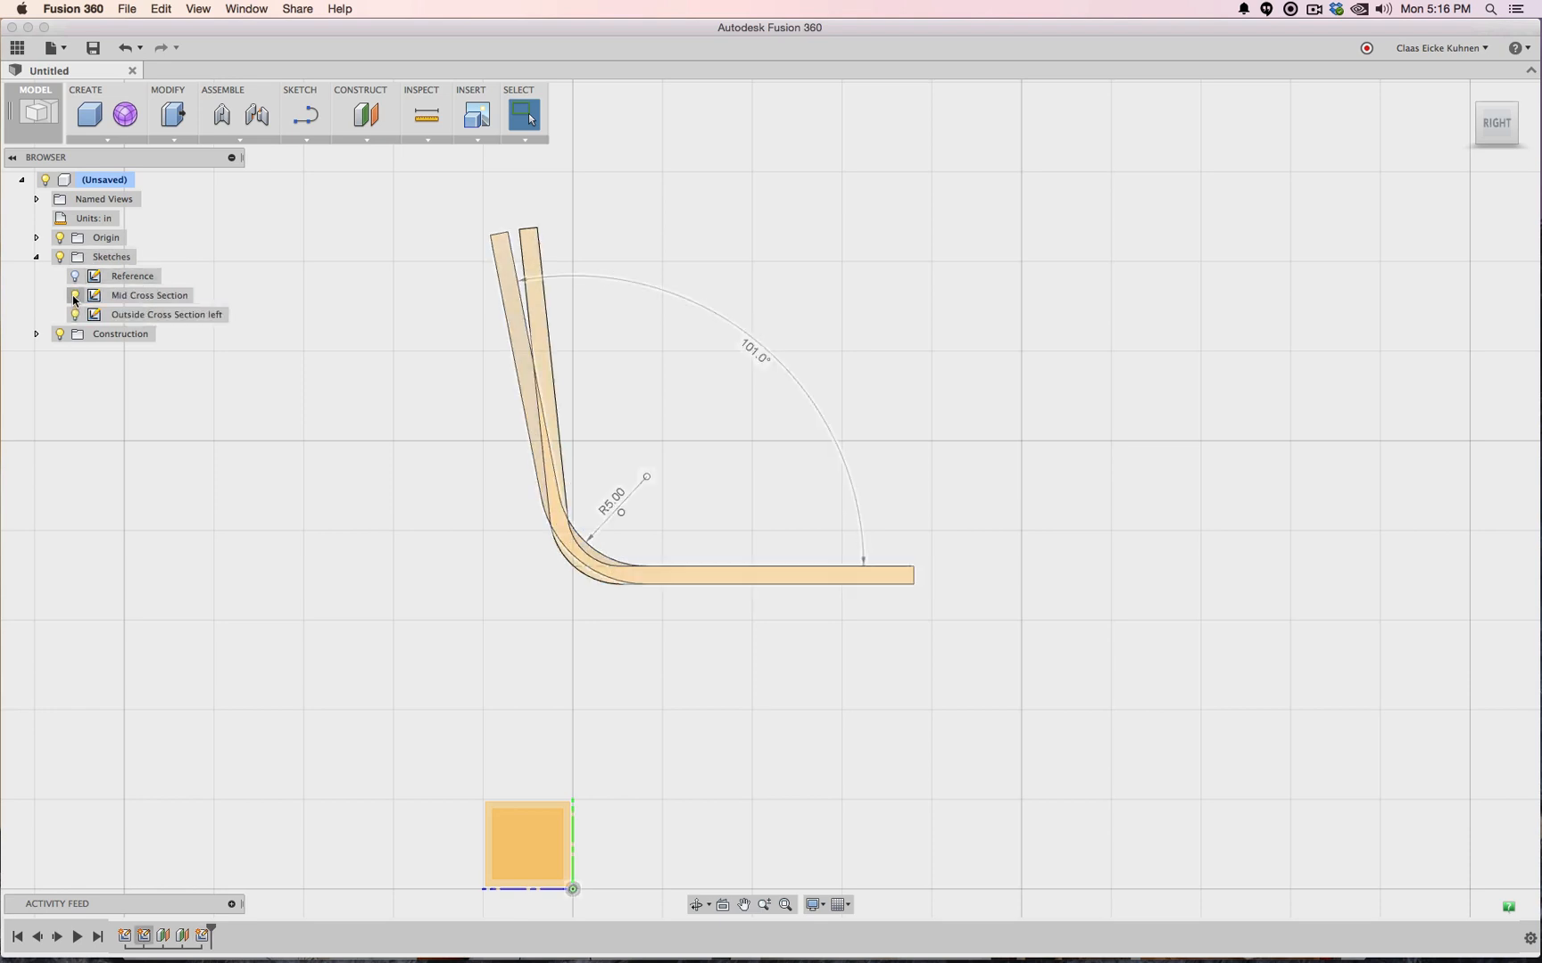
{"action": "left_click", "coordinate": [75, 297]}
{"action": "left_click", "coordinate": [75, 297]}
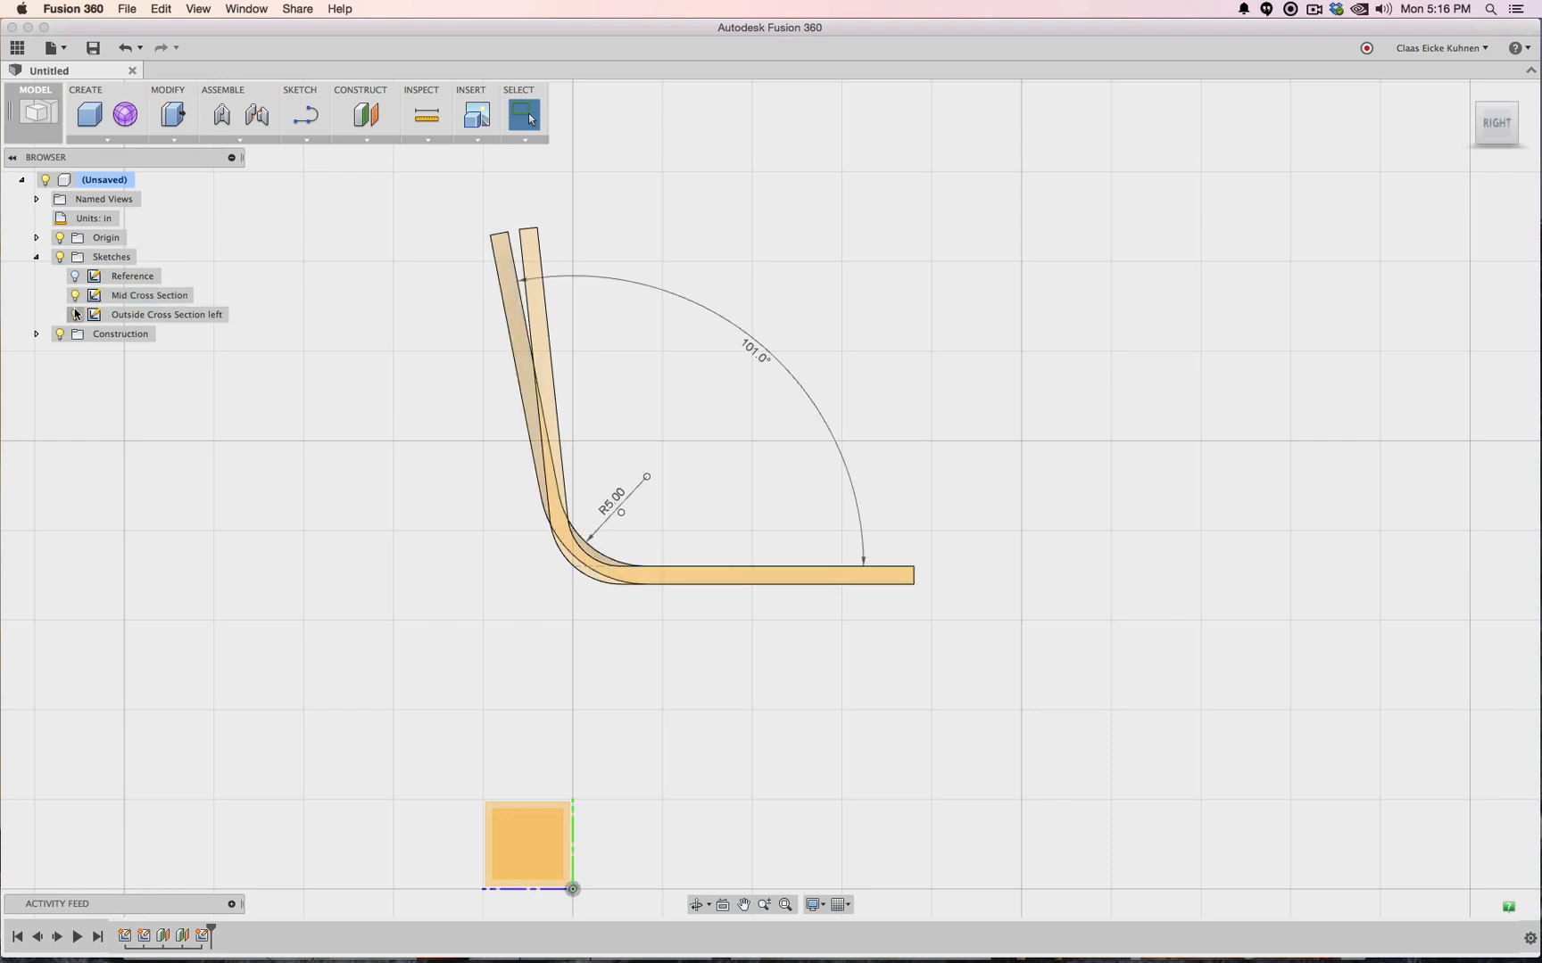
{"action": "left_click", "coordinate": [77, 316]}
{"action": "left_click", "coordinate": [76, 316]}
{"action": "left_click", "coordinate": [75, 297]}
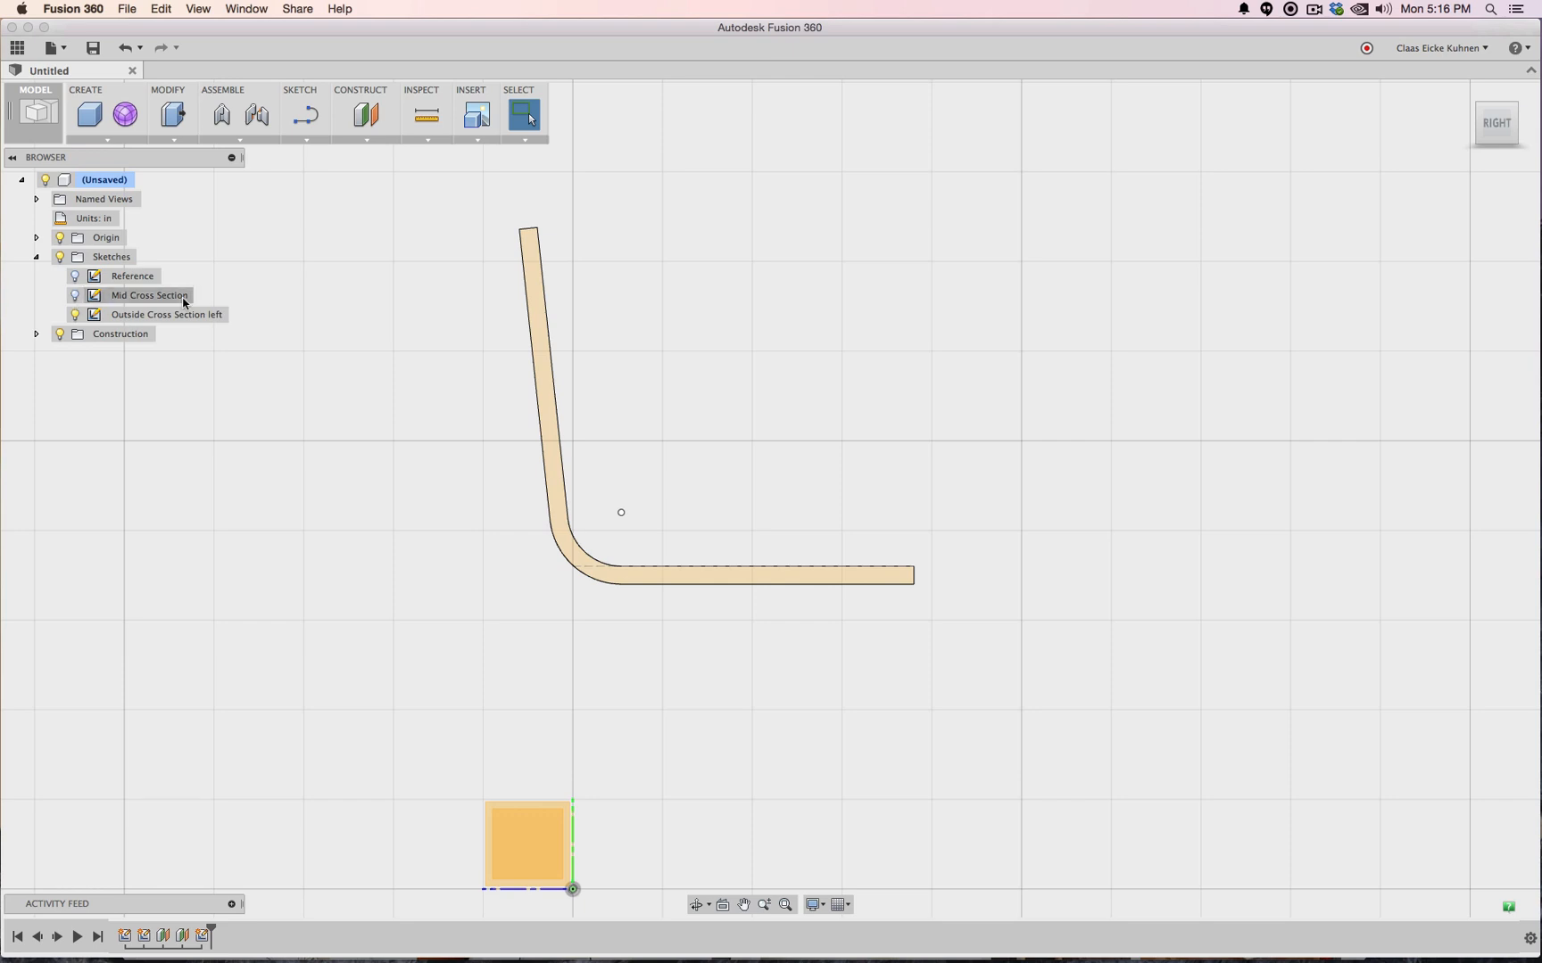
Orbit to an isometric corner view and start a new sketch
{"action": "left_click_drag", "start_coordinate": [1493, 134], "coordinate": [1428, 163]}
{"action": "left_click_drag", "start_coordinate": [1247, 226], "coordinate": [1114, 262]}
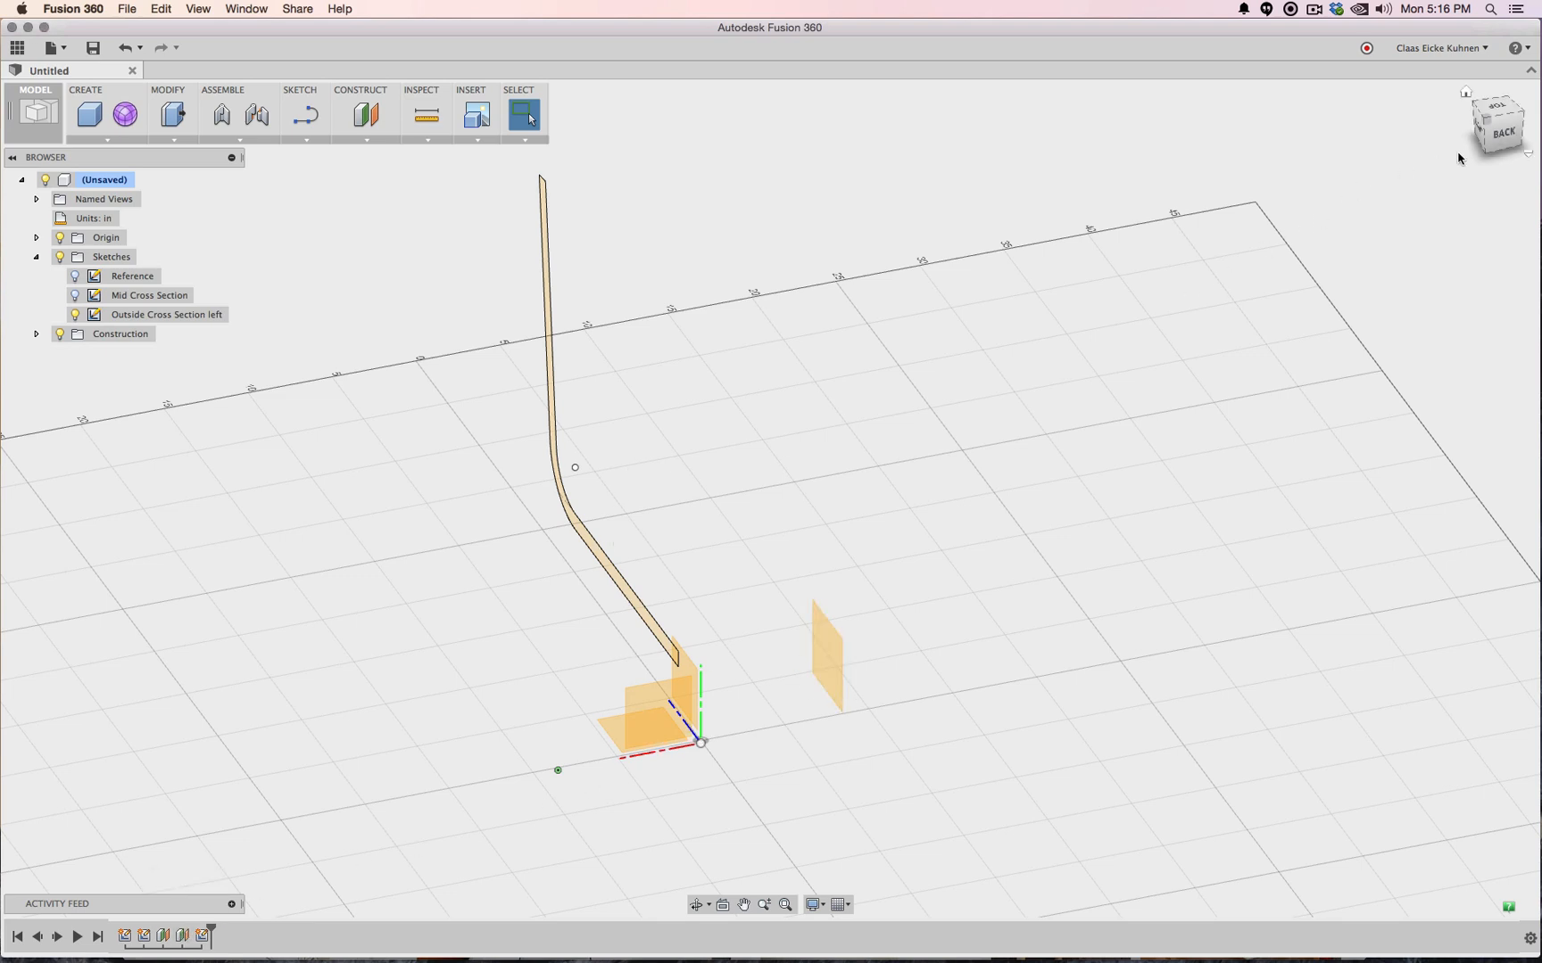
{"action": "left_click", "coordinate": [1499, 136]}
{"action": "left_click_drag", "start_coordinate": [1499, 137], "coordinate": [1423, 201]}
{"action": "left_click", "coordinate": [1481, 134]}
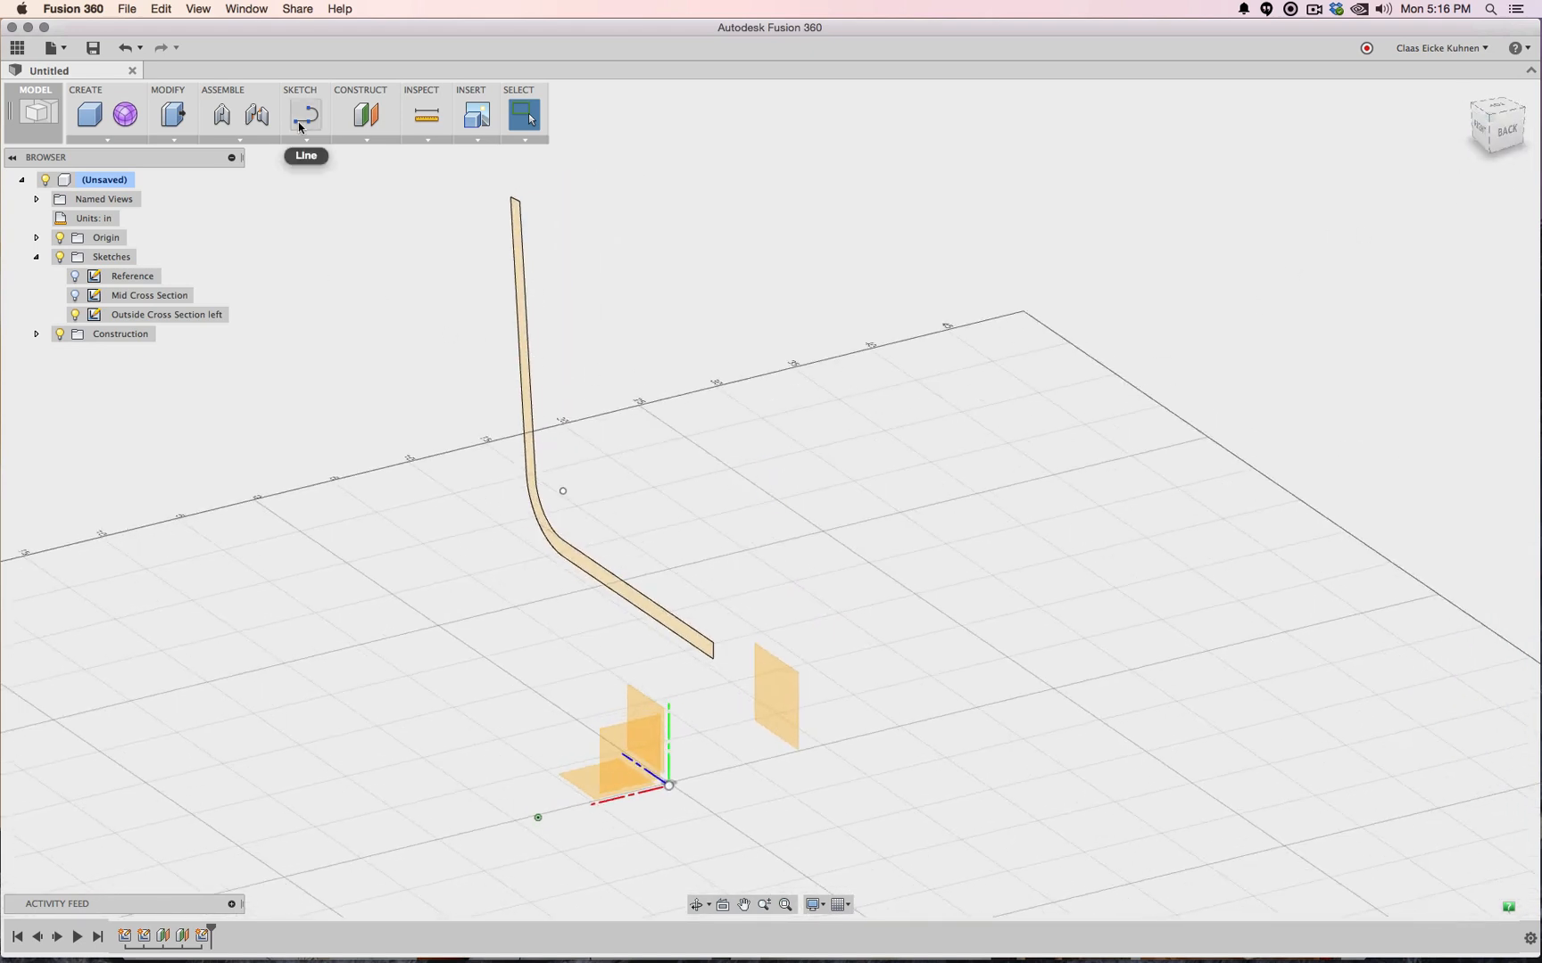
{"action": "key", "text": "l"}
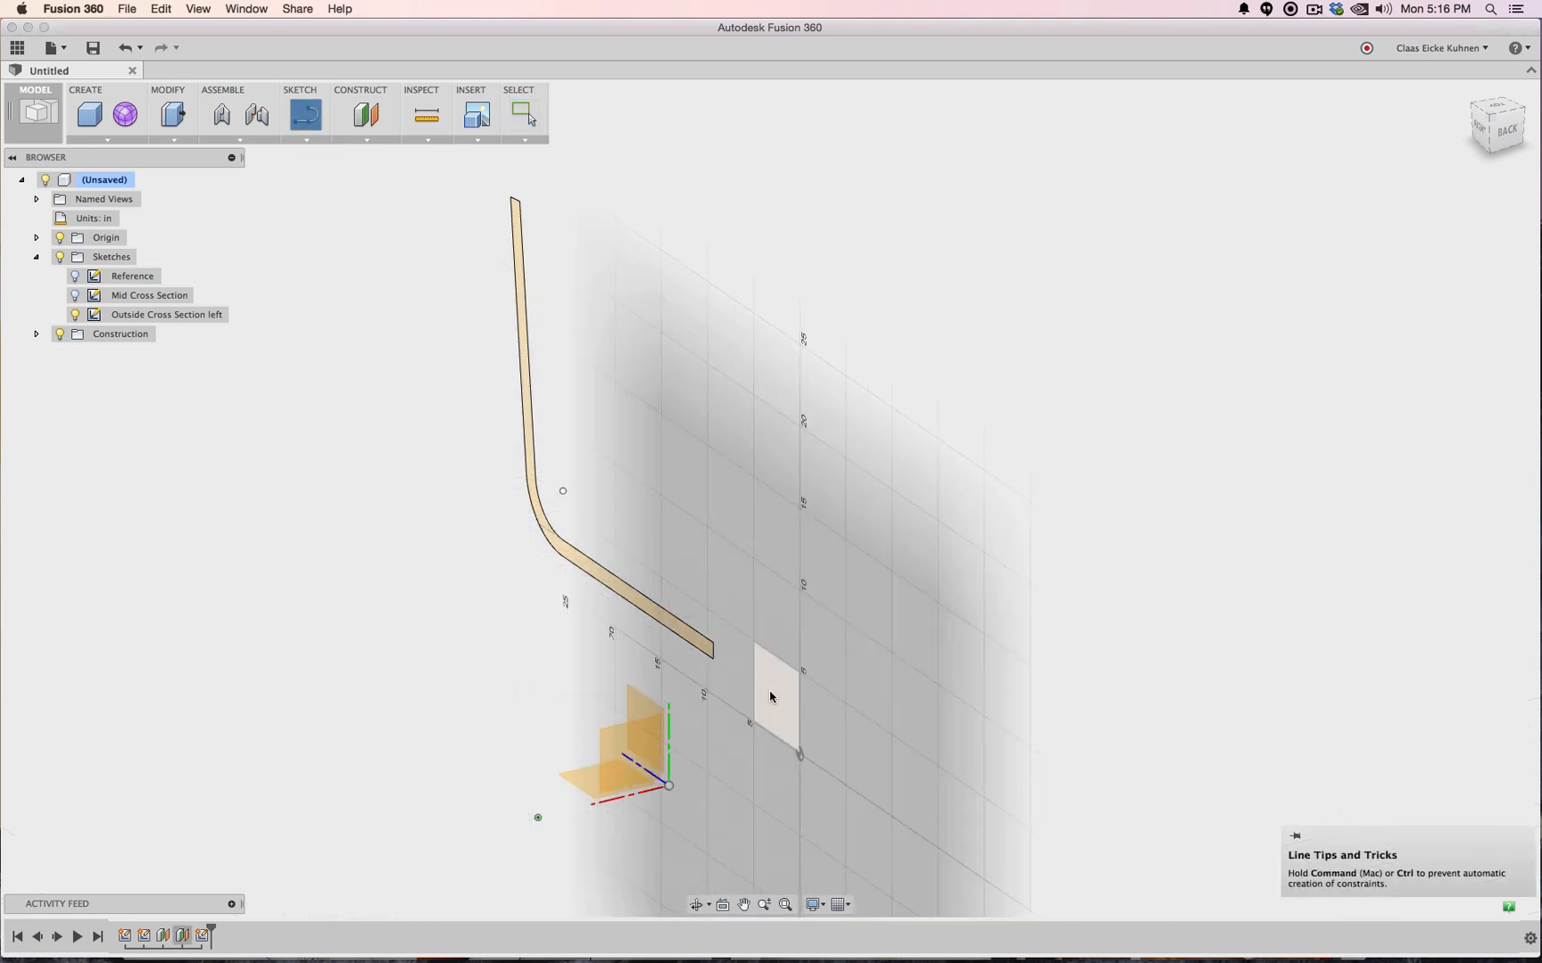
Place the sketch on the side construction plane and project the profile's two long edges
{"action": "left_click", "coordinate": [771, 694]}
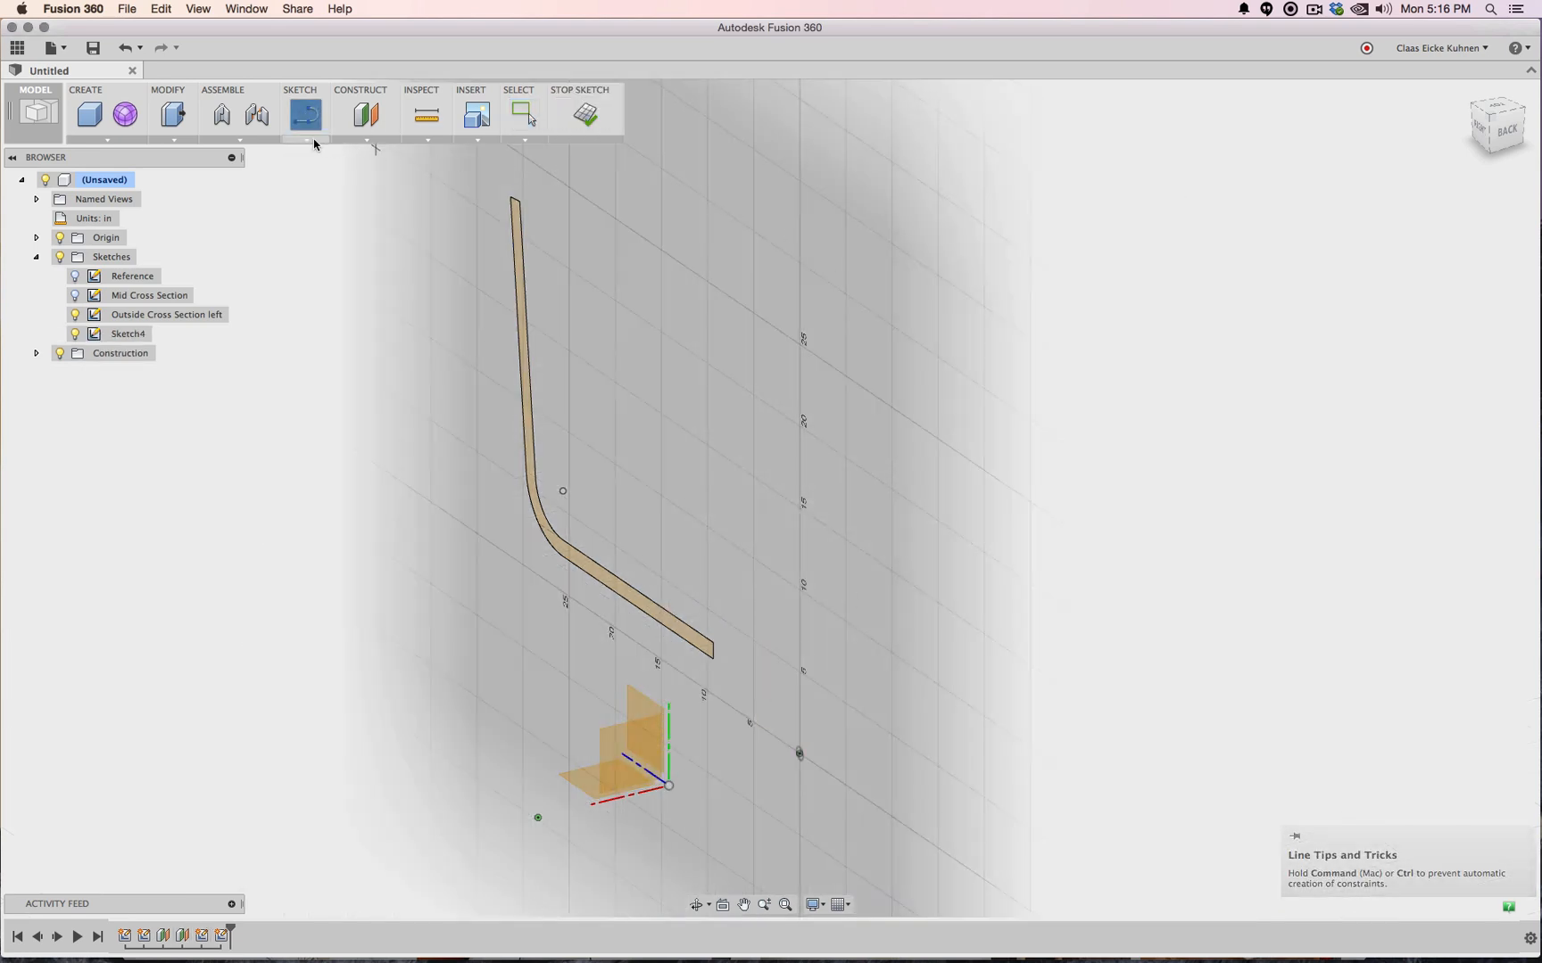
{"action": "left_click", "coordinate": [312, 140]}
{"action": "mouse_move", "coordinate": [330, 480]}
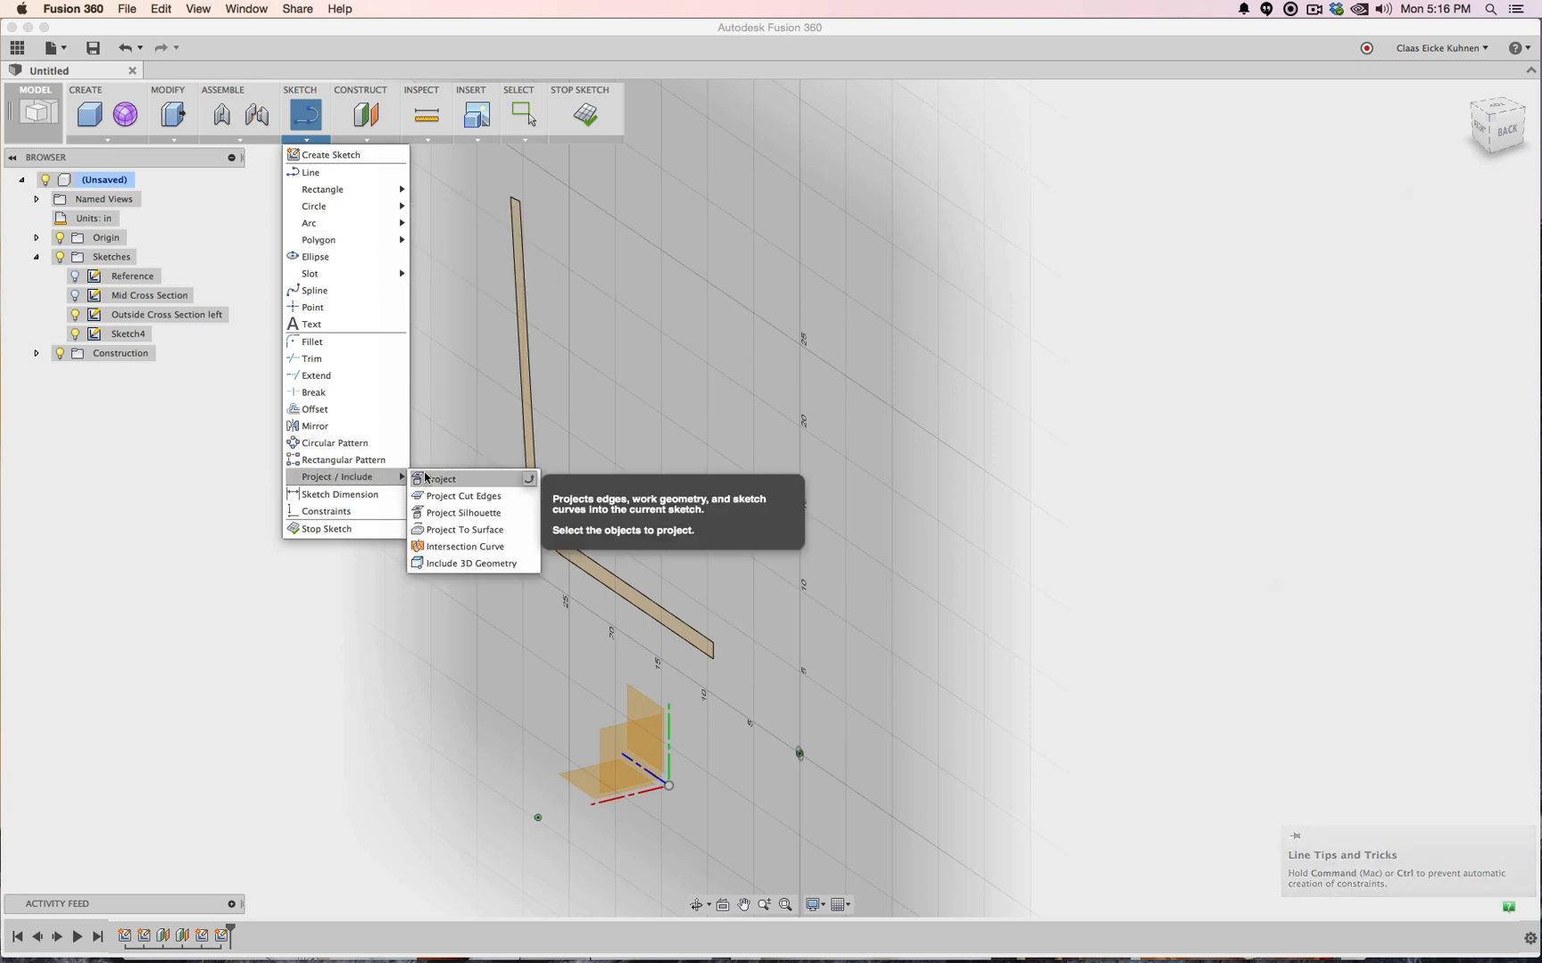
{"action": "left_click", "coordinate": [470, 323]}
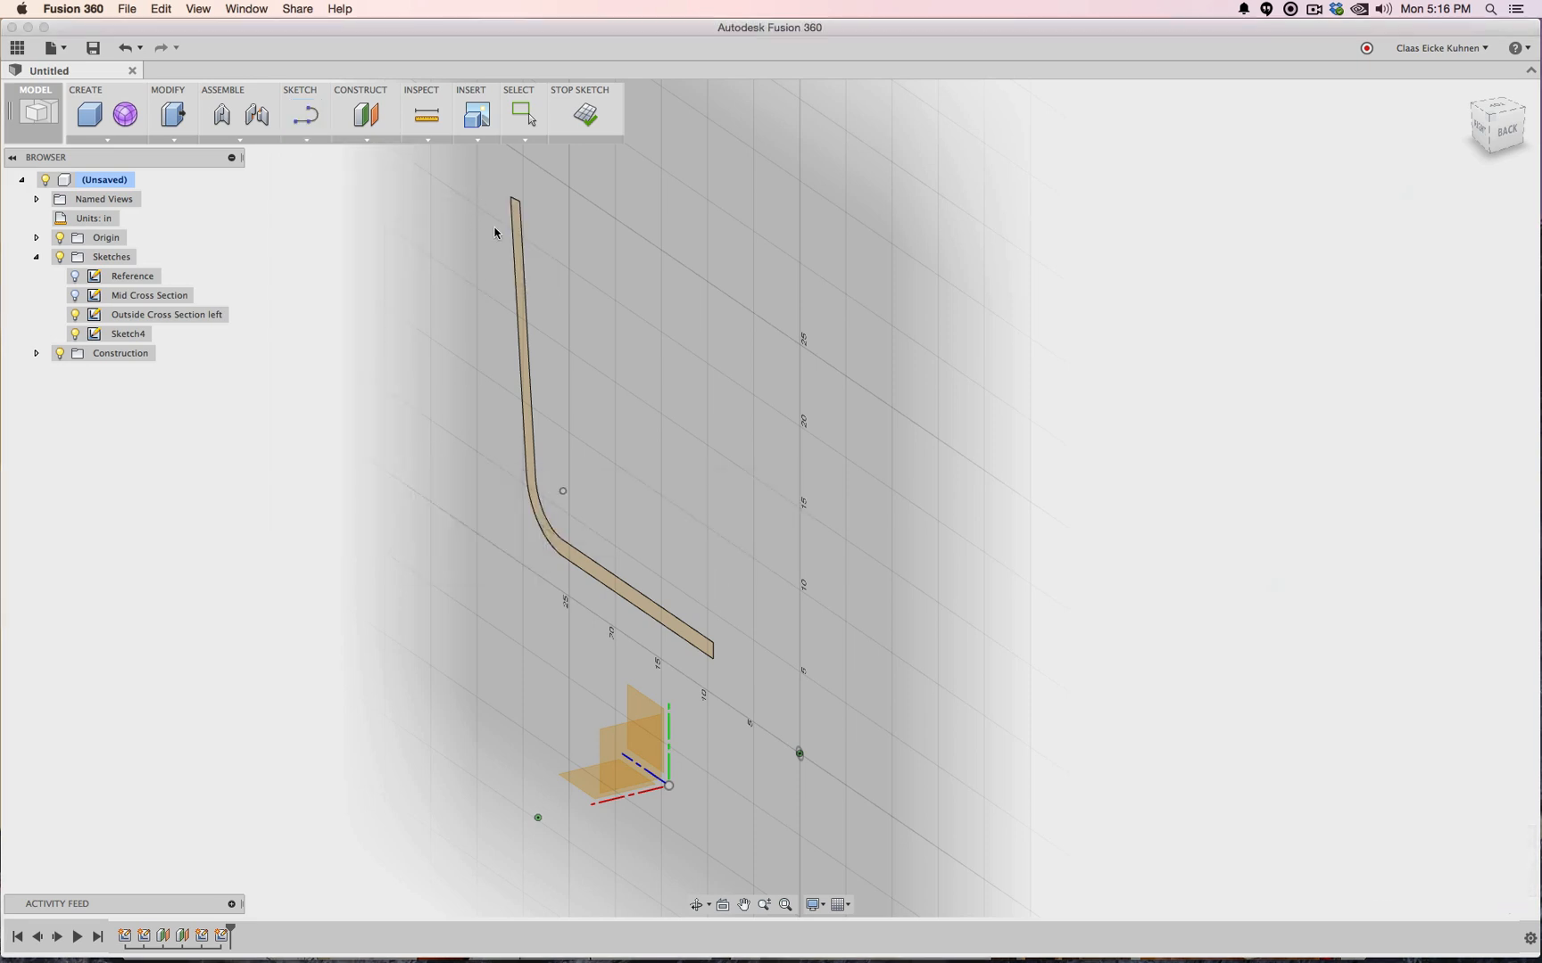
{"action": "left_click", "coordinate": [515, 248]}
{"action": "left_click", "coordinate": [513, 241]}
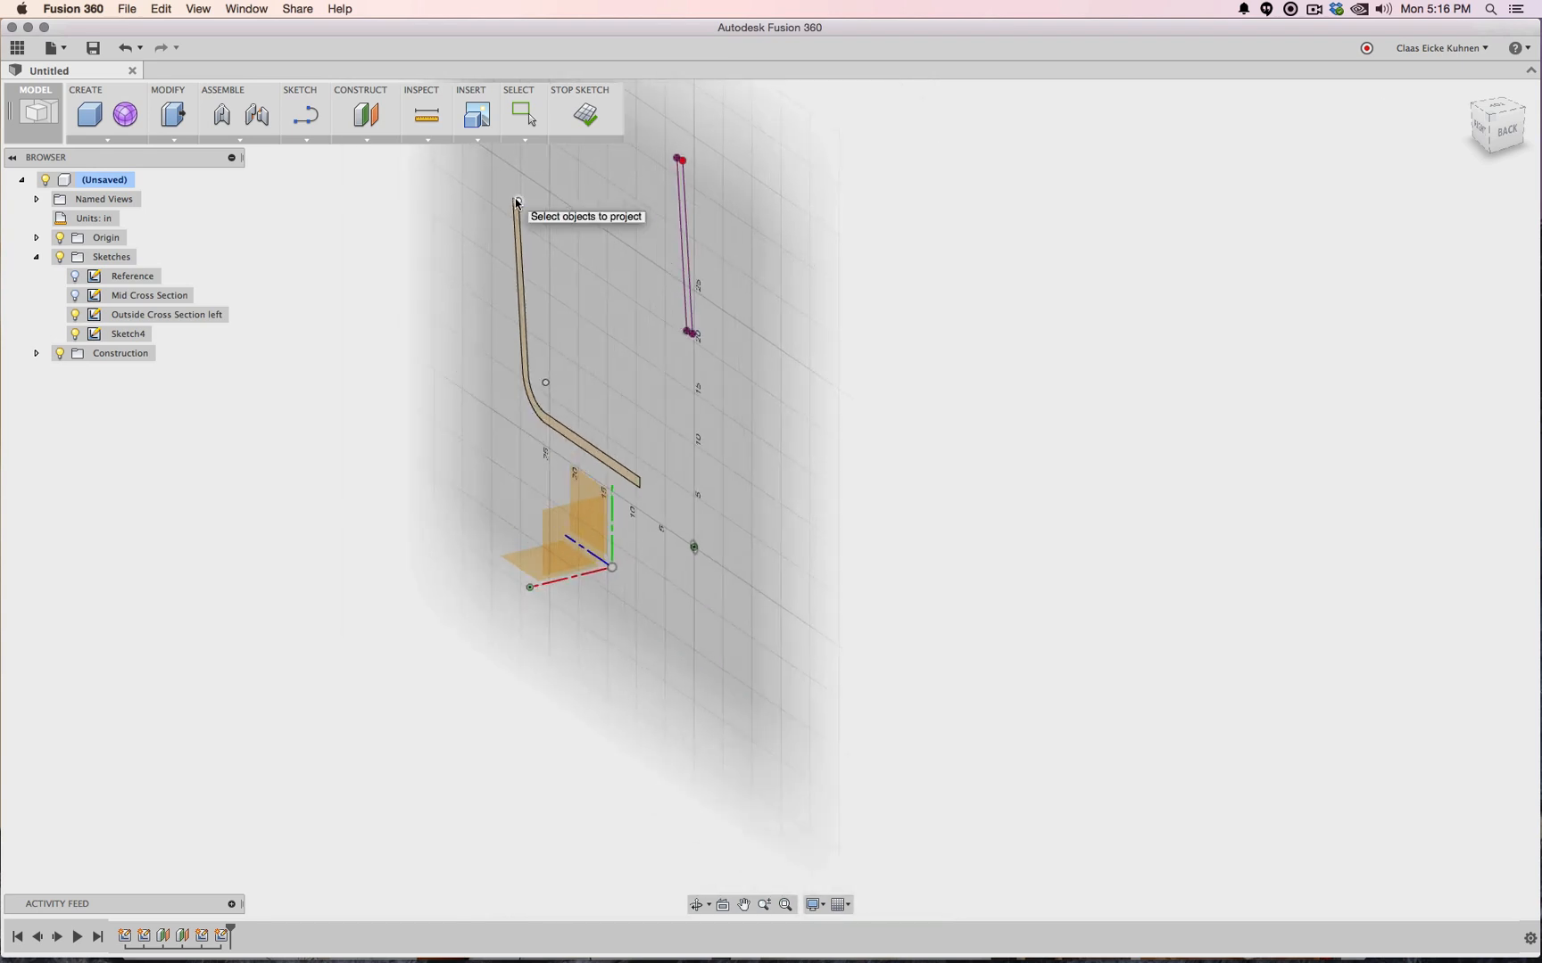
Project the bend arcs, straight edges and end edge, then finish the sketch
{"action": "scroll", "coordinate": [515, 201], "scroll_direction": "up", "scroll_amount": 5}
{"action": "scroll", "coordinate": [708, 489], "scroll_direction": "down", "scroll_amount": 5}
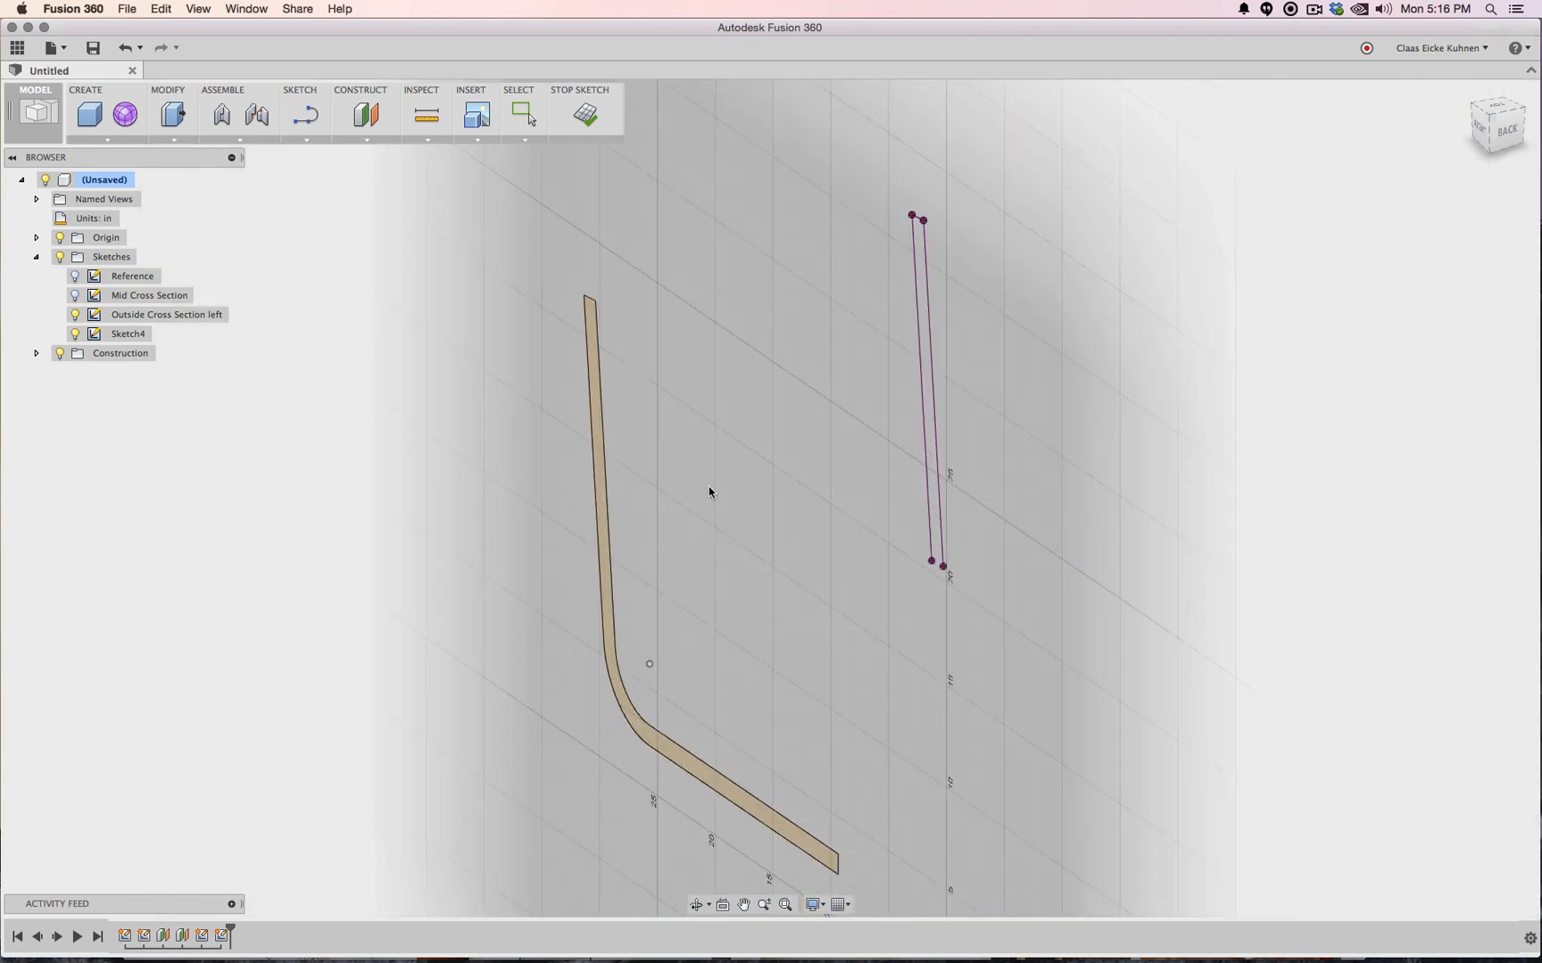
{"action": "scroll", "coordinate": [653, 416], "scroll_direction": "up", "scroll_amount": 2}
{"action": "left_click", "coordinate": [581, 530]}
{"action": "left_click", "coordinate": [593, 518]}
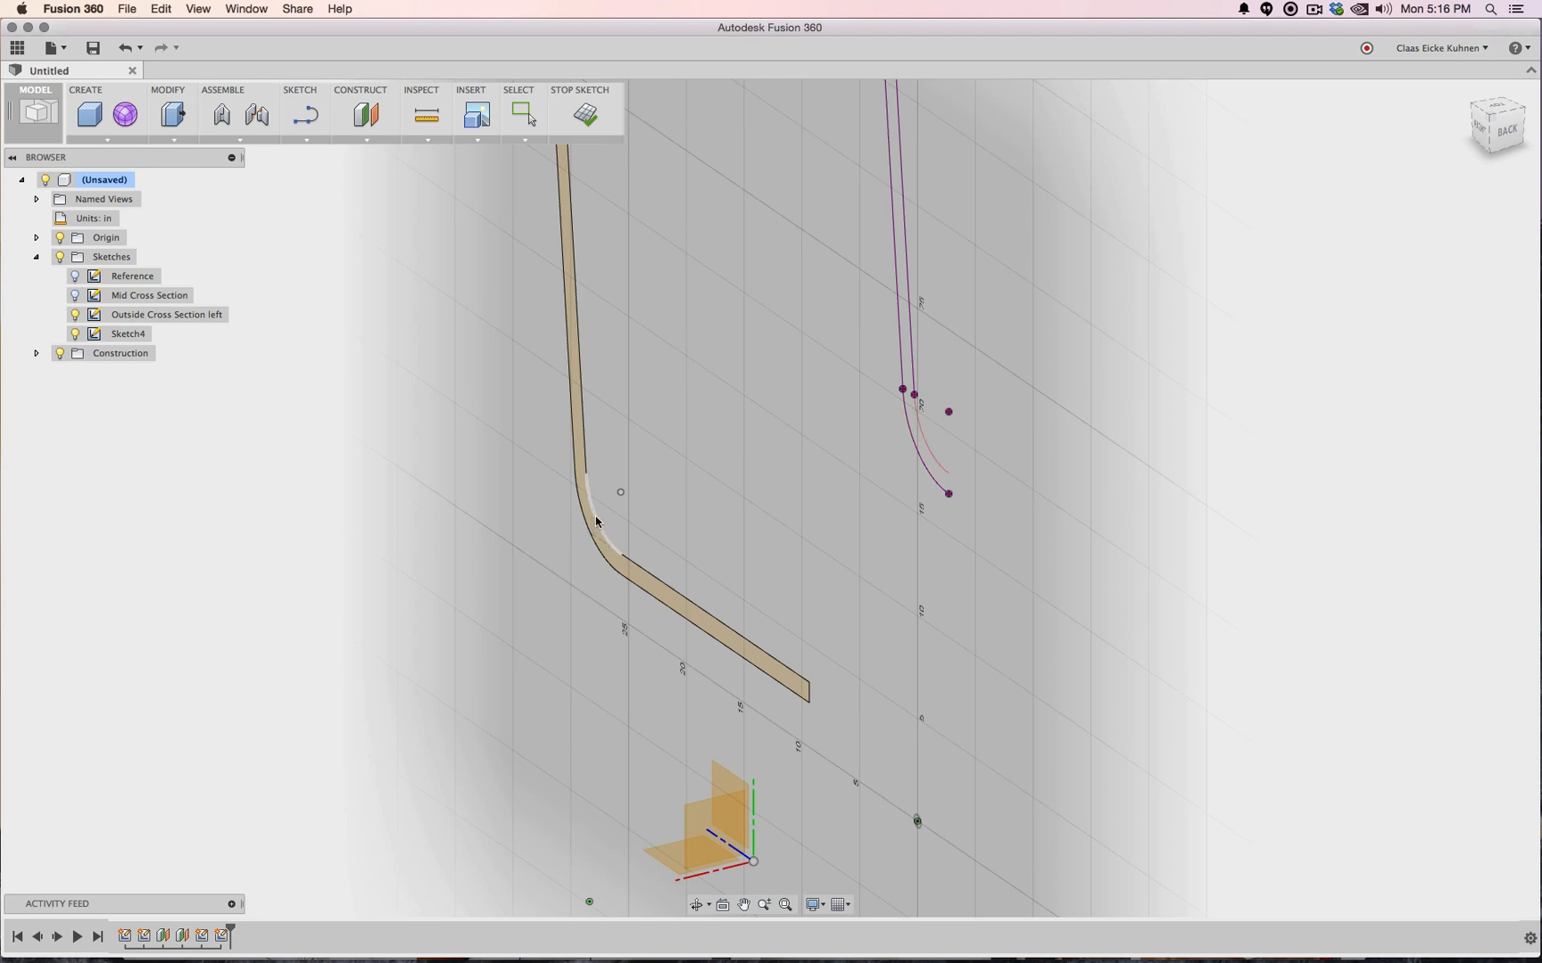
{"action": "left_click", "coordinate": [636, 565]}
{"action": "left_click", "coordinate": [637, 590]}
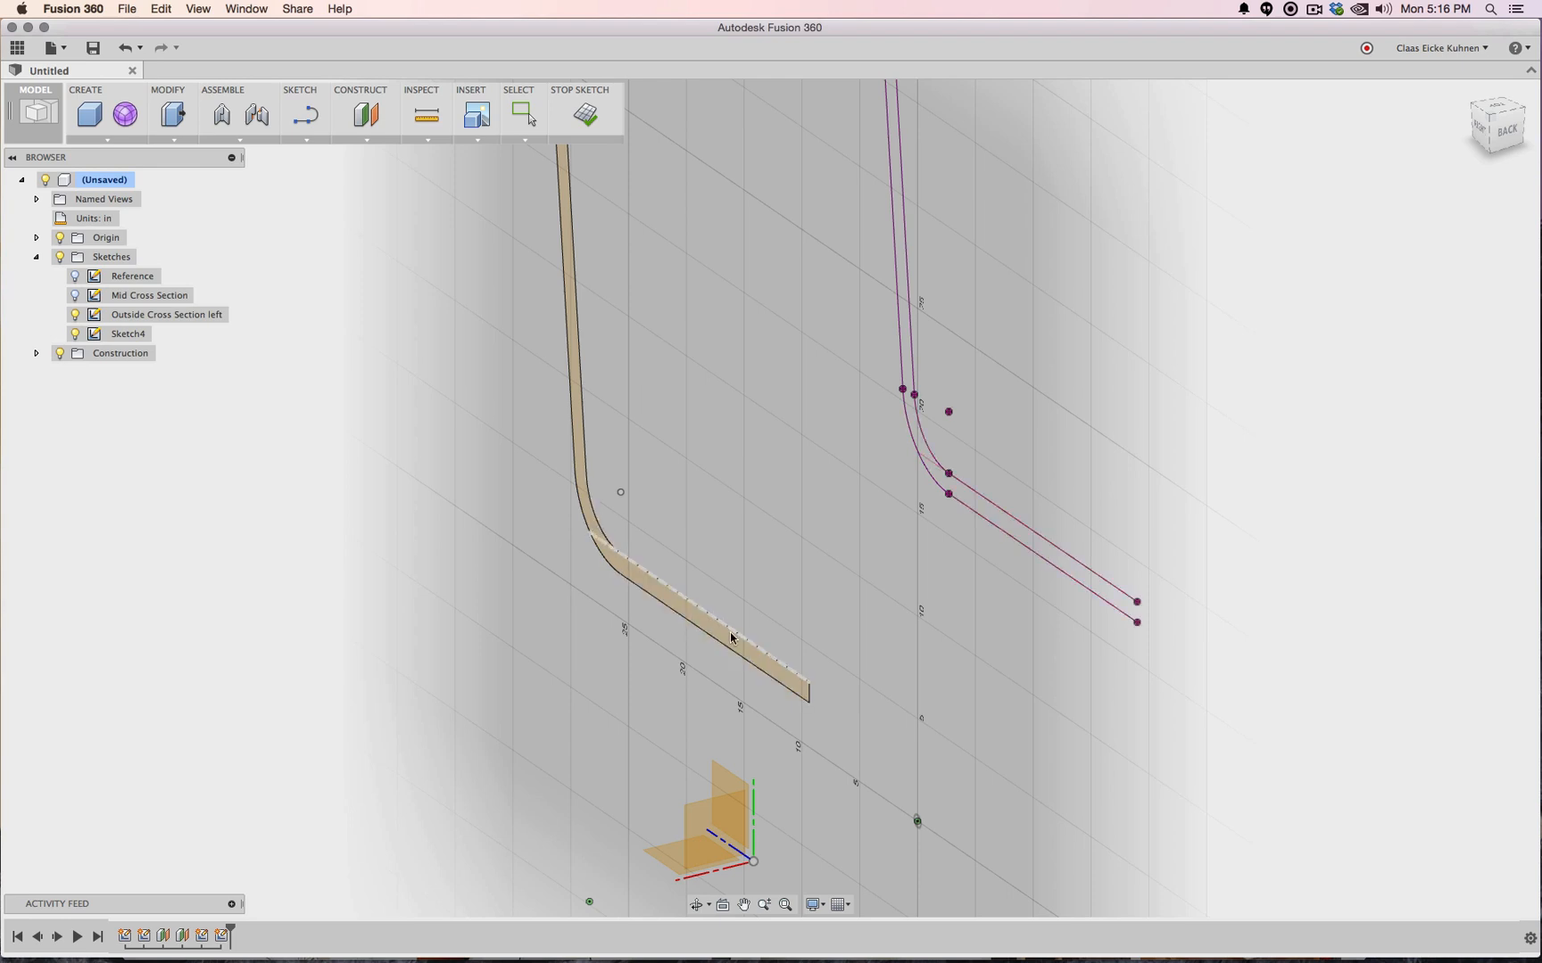
{"action": "left_click", "coordinate": [810, 694]}
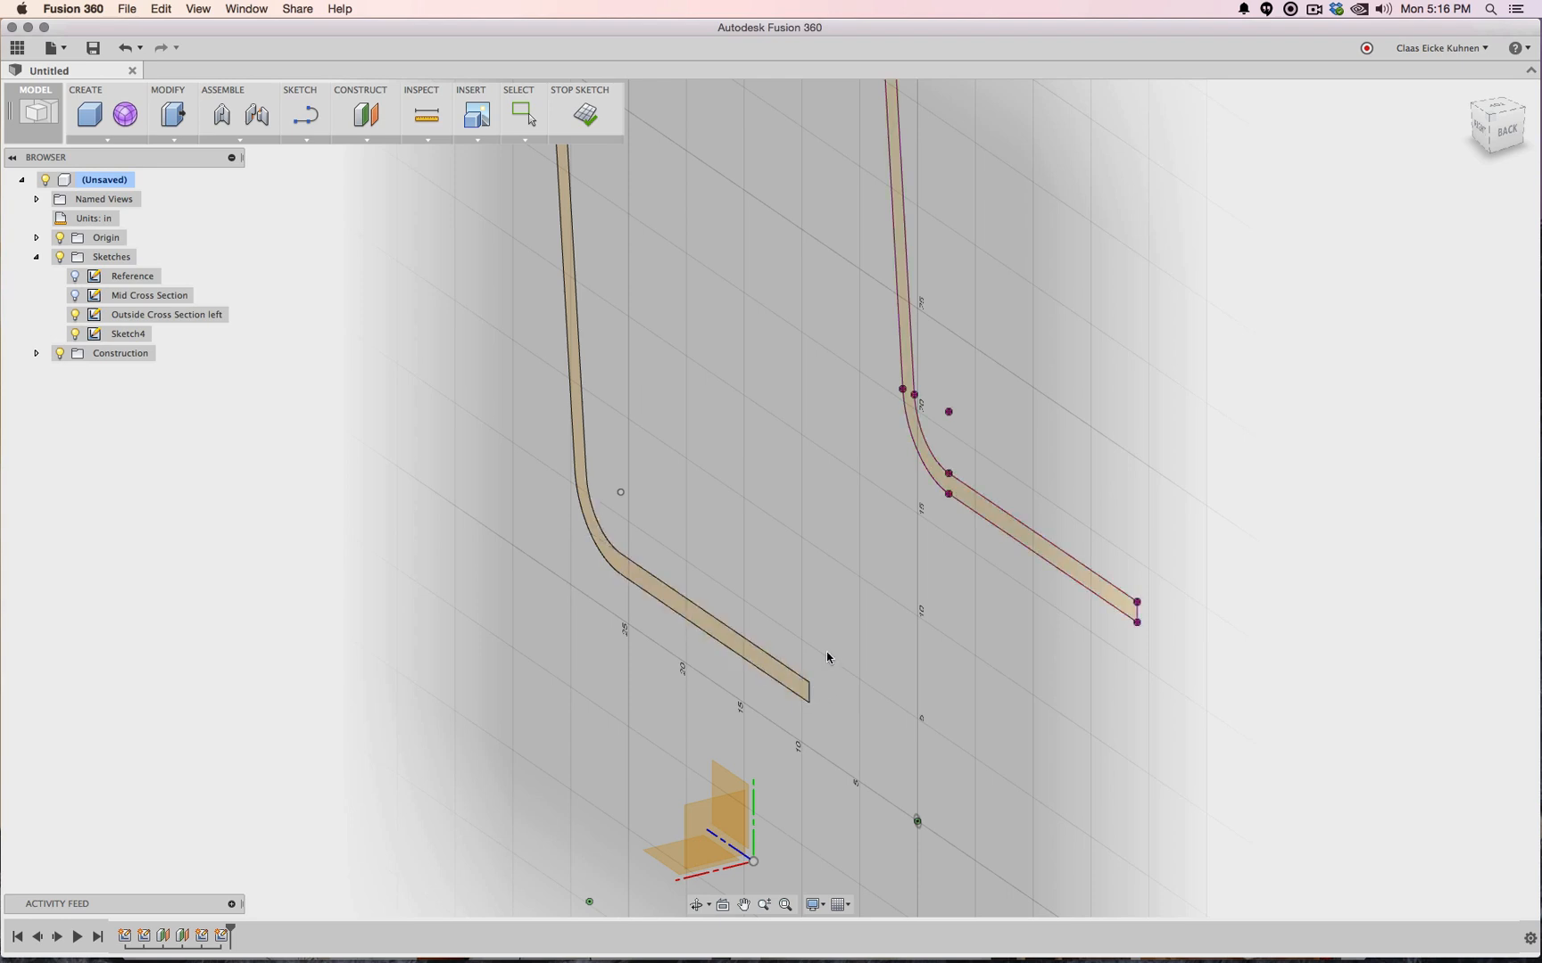
{"action": "left_click", "coordinate": [589, 115]}
{"action": "scroll", "coordinate": [958, 552], "scroll_direction": "down", "scroll_amount": 3}
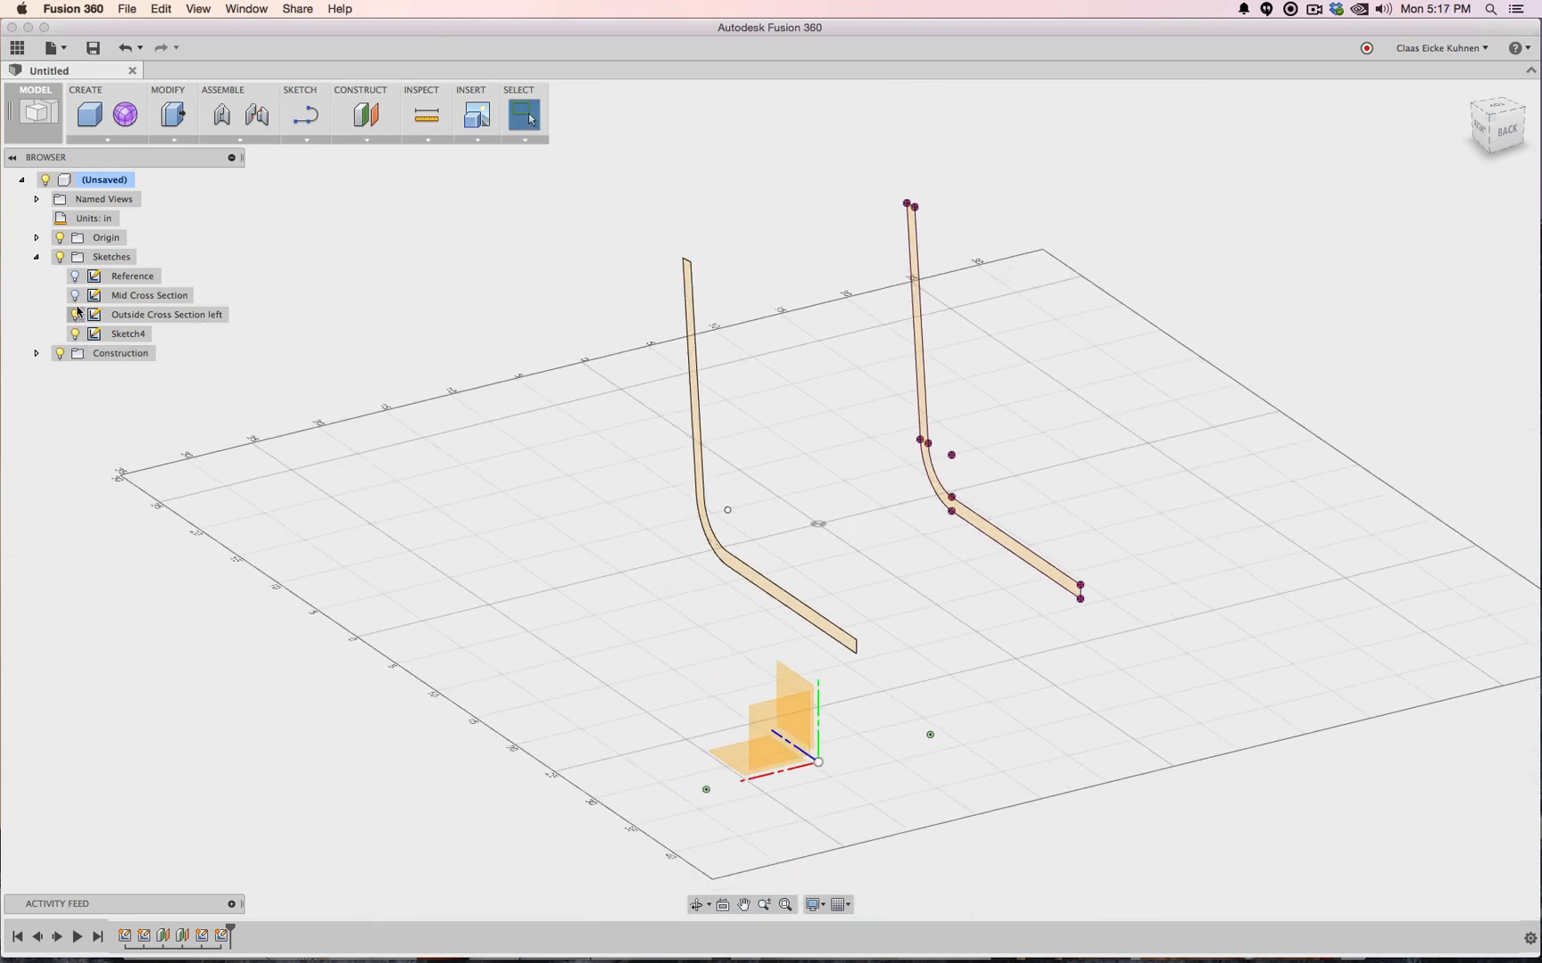
Rename Sketch4 to 'Outsode Cross Section Right' and show the Mid Cross Section profile again
{"action": "left_click", "coordinate": [128, 335]}
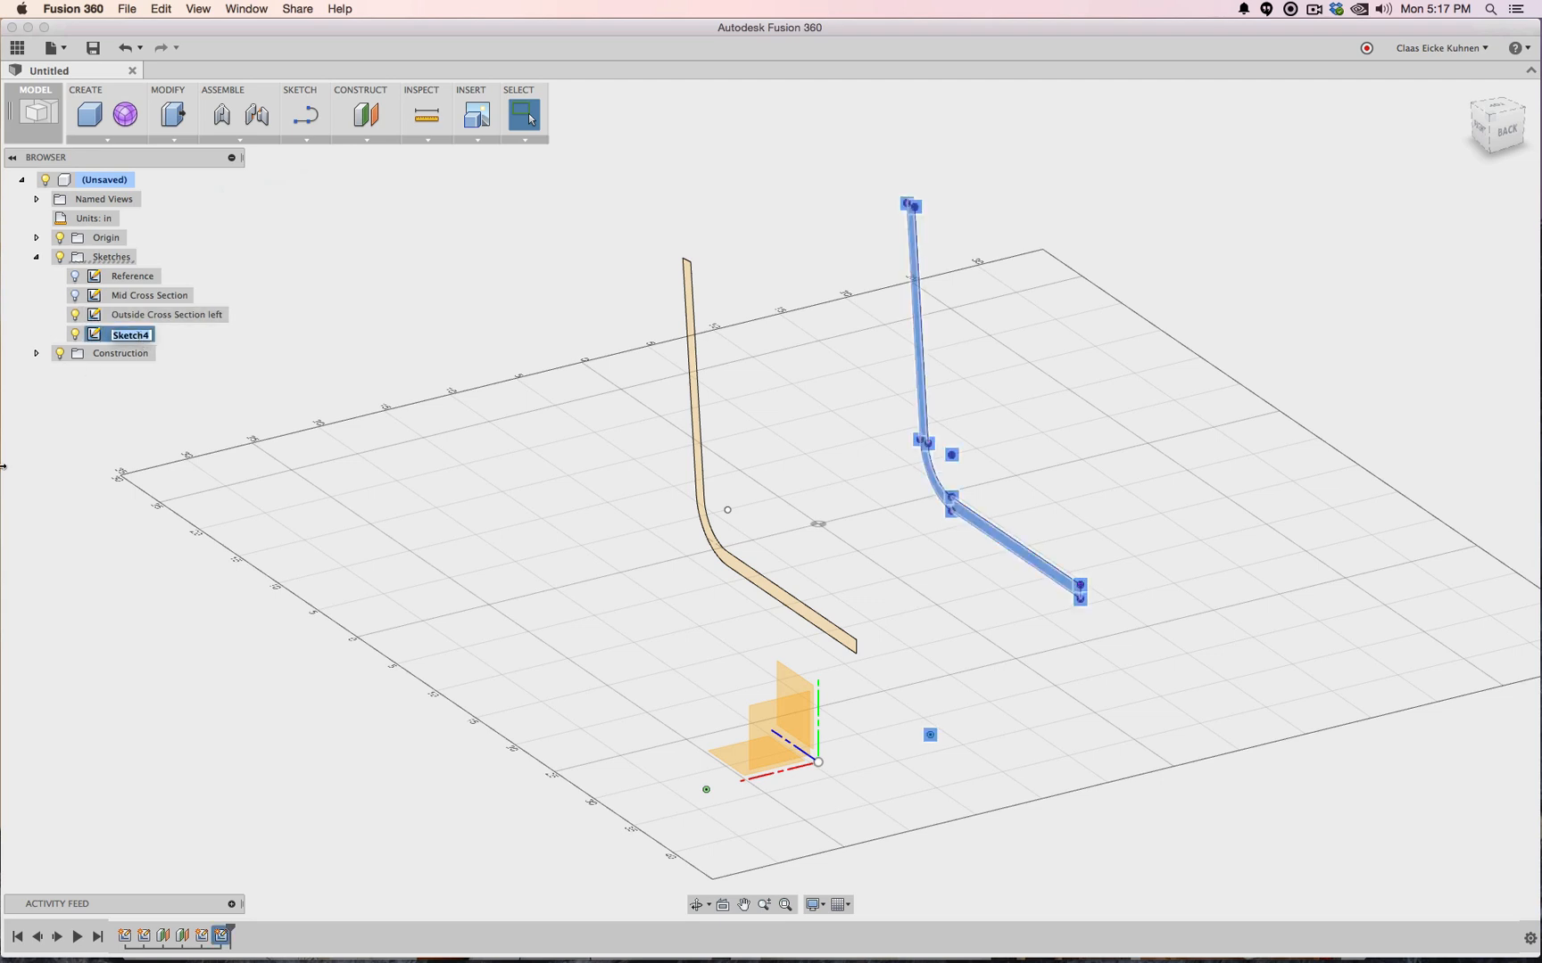
{"action": "type", "text": "Outsode Cross Section R"}
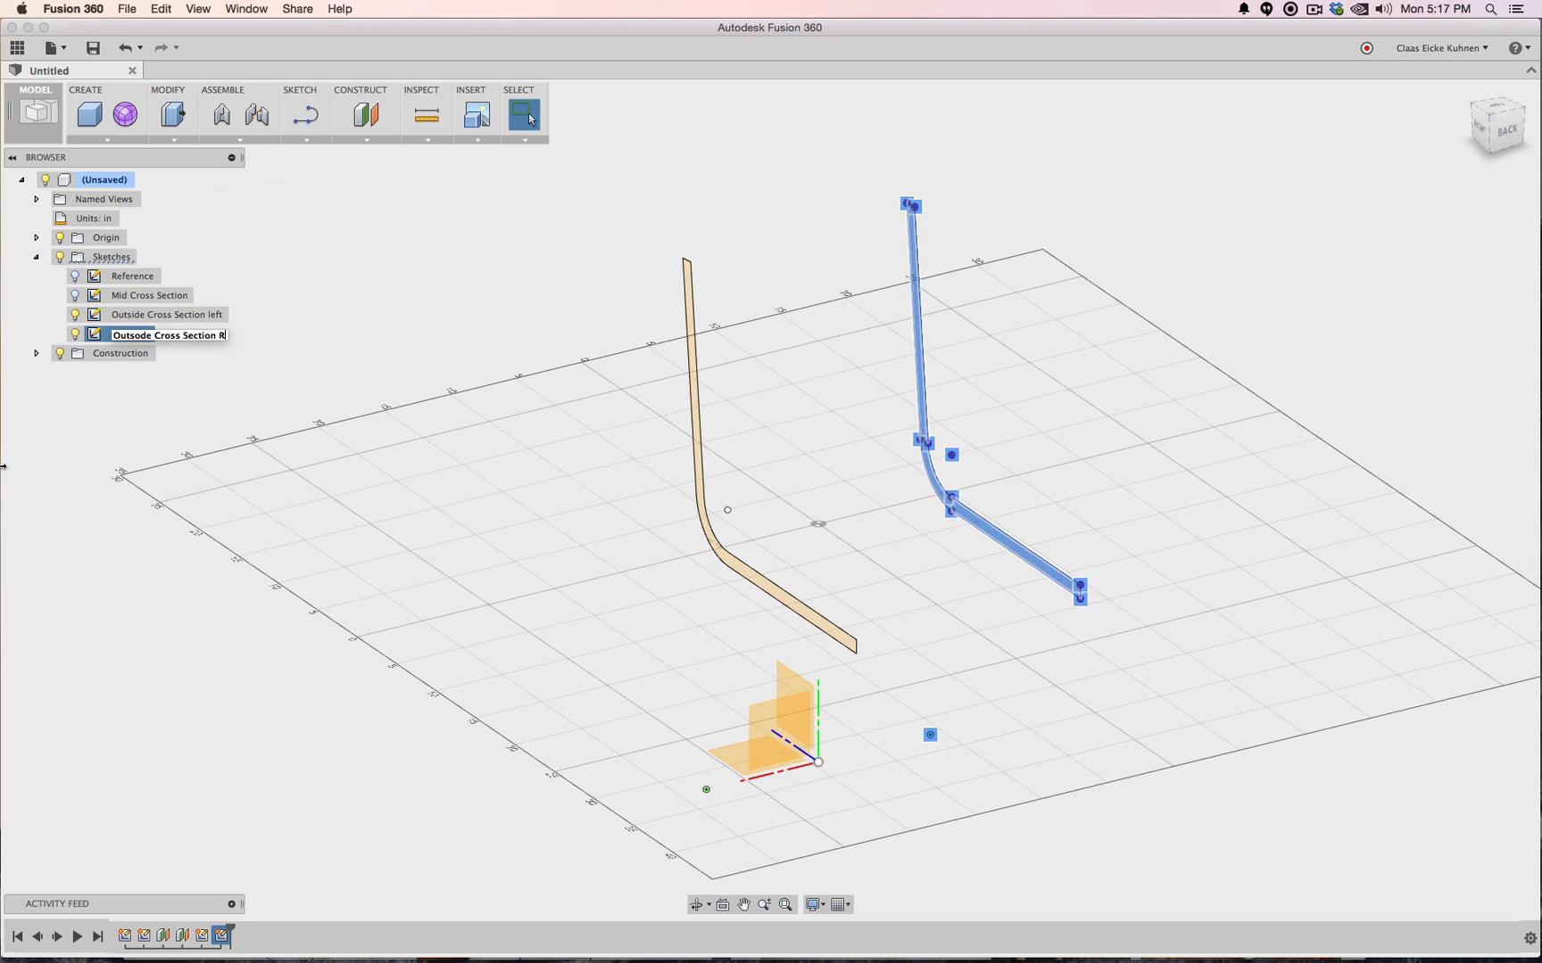
{"action": "type", "text": "ight"}
{"action": "key", "text": "Return"}
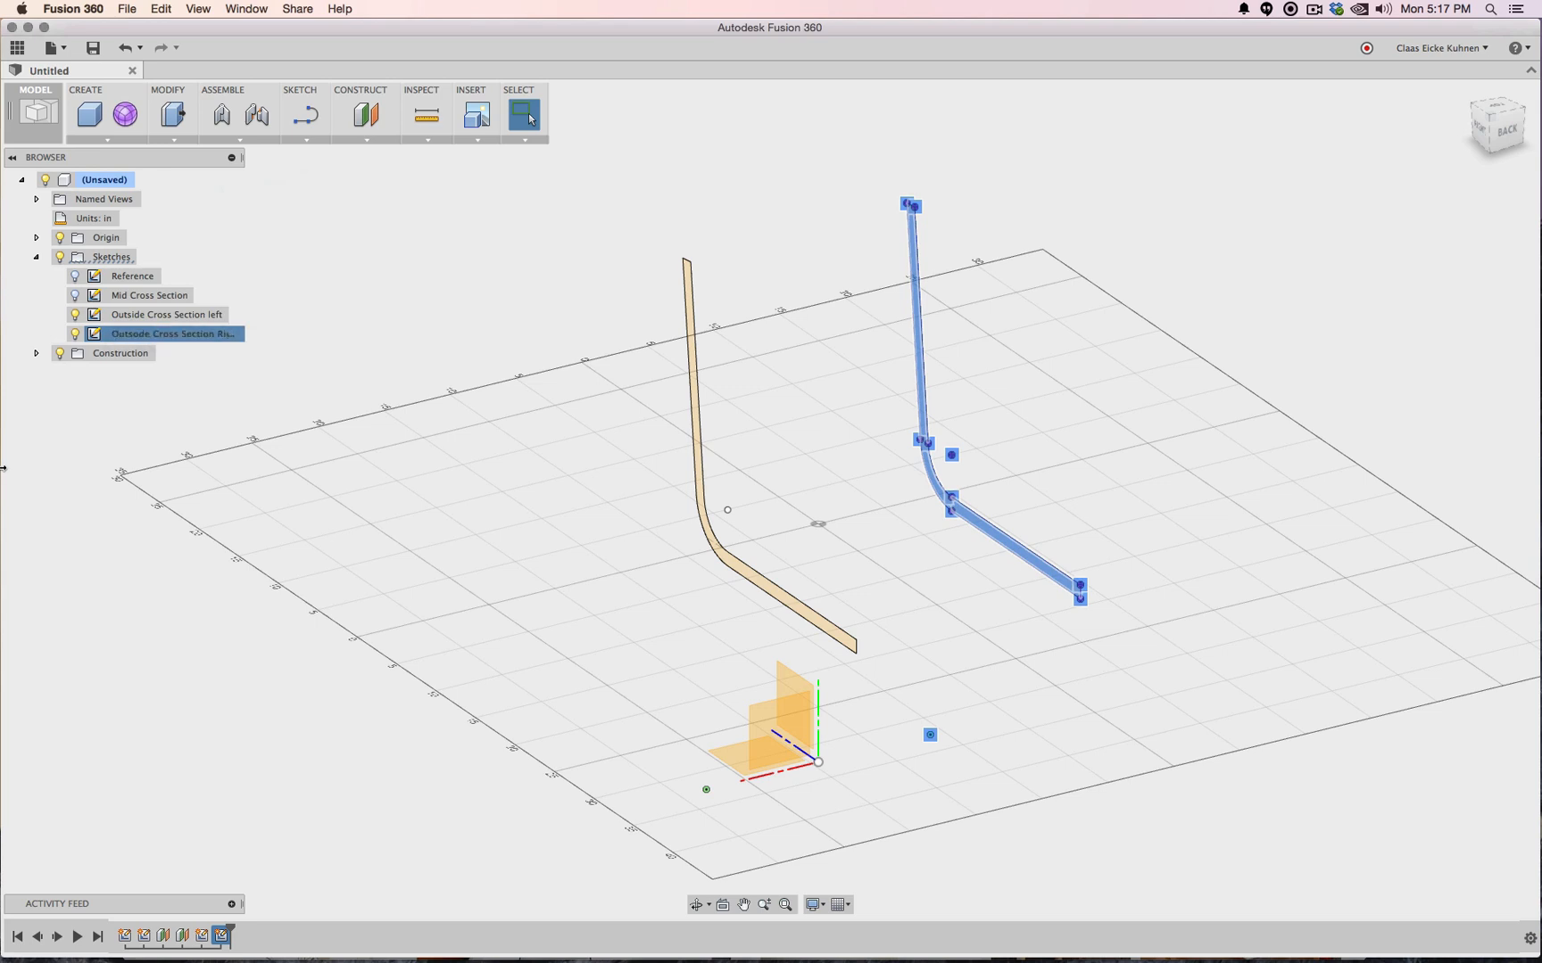
{"action": "left_click", "coordinate": [75, 295]}
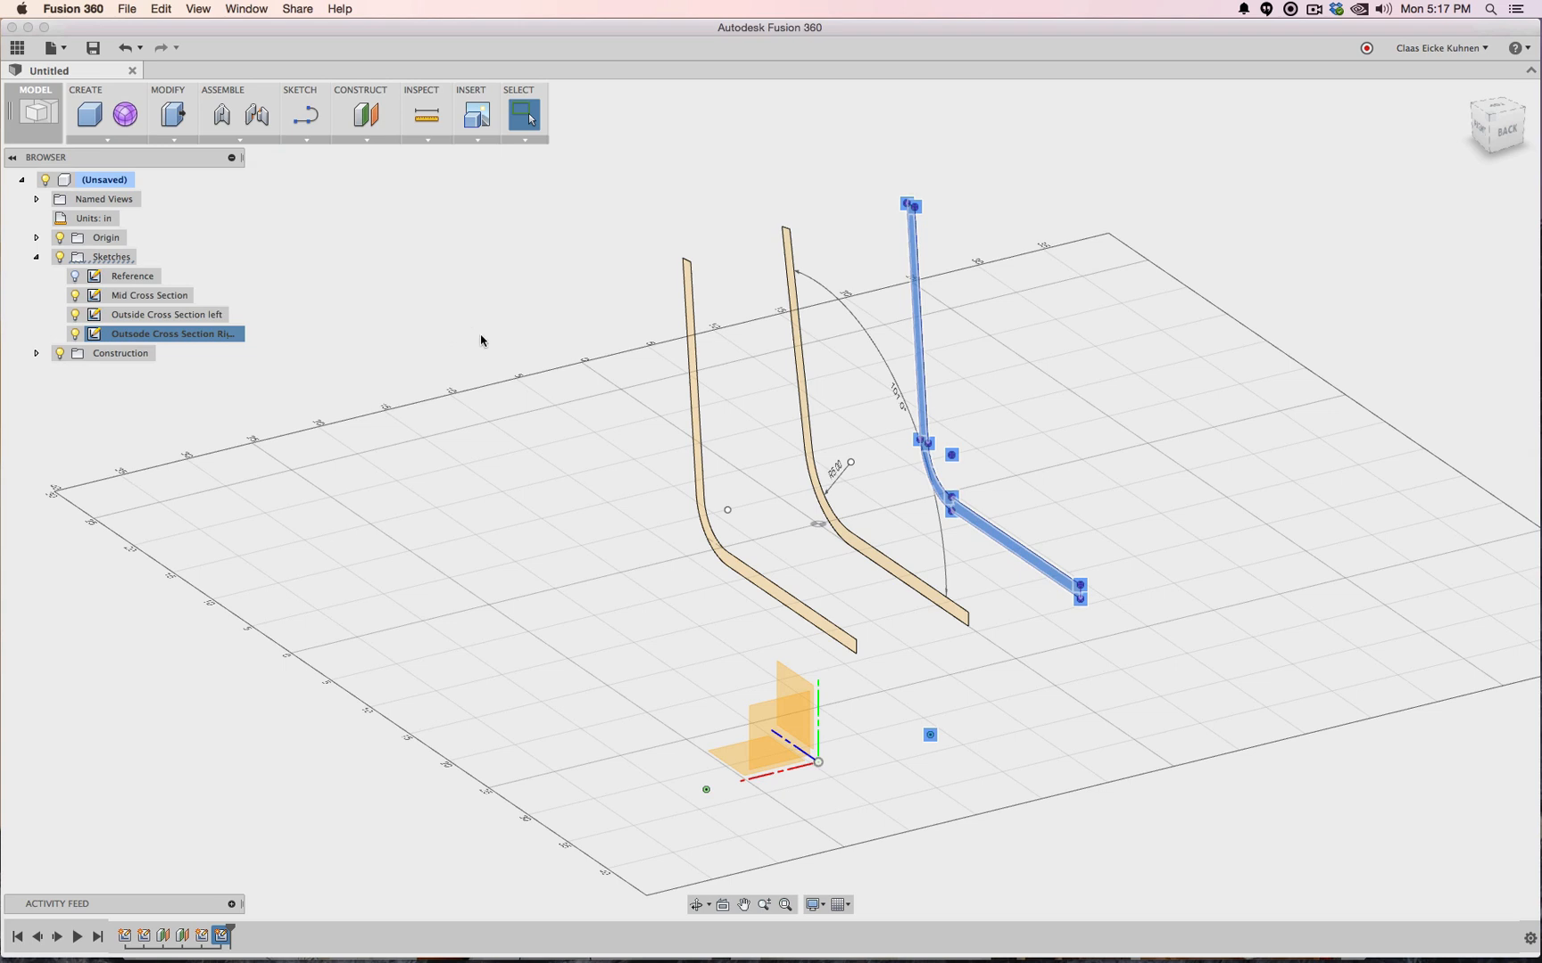
{"action": "left_click", "coordinate": [721, 323]}
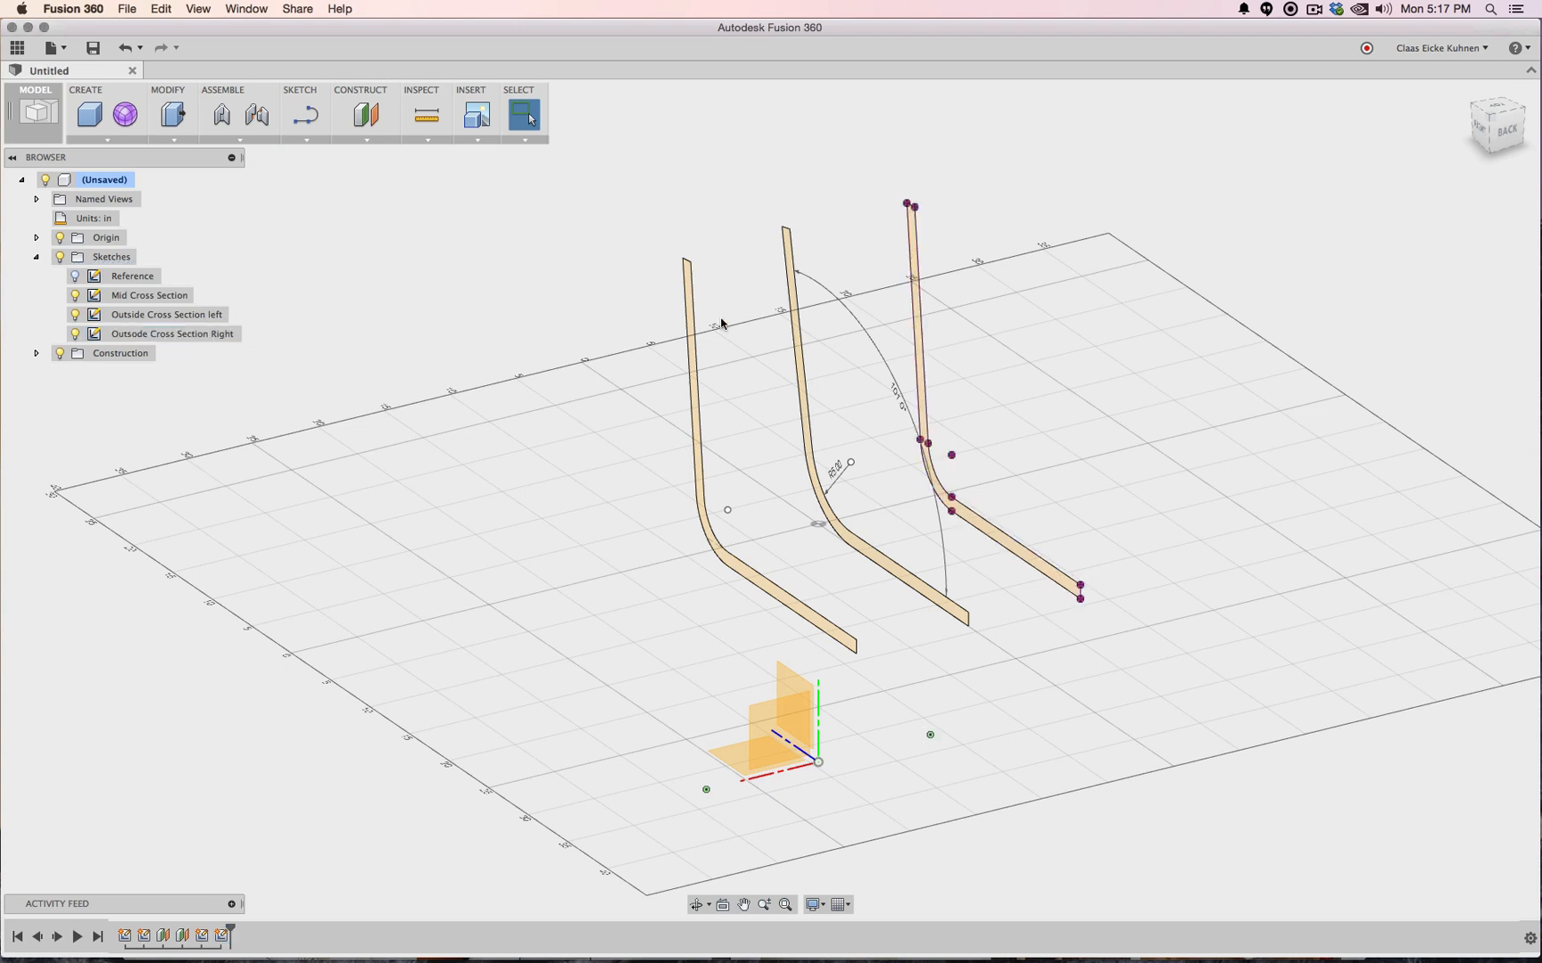
{"action": "left_click", "coordinate": [113, 140]}
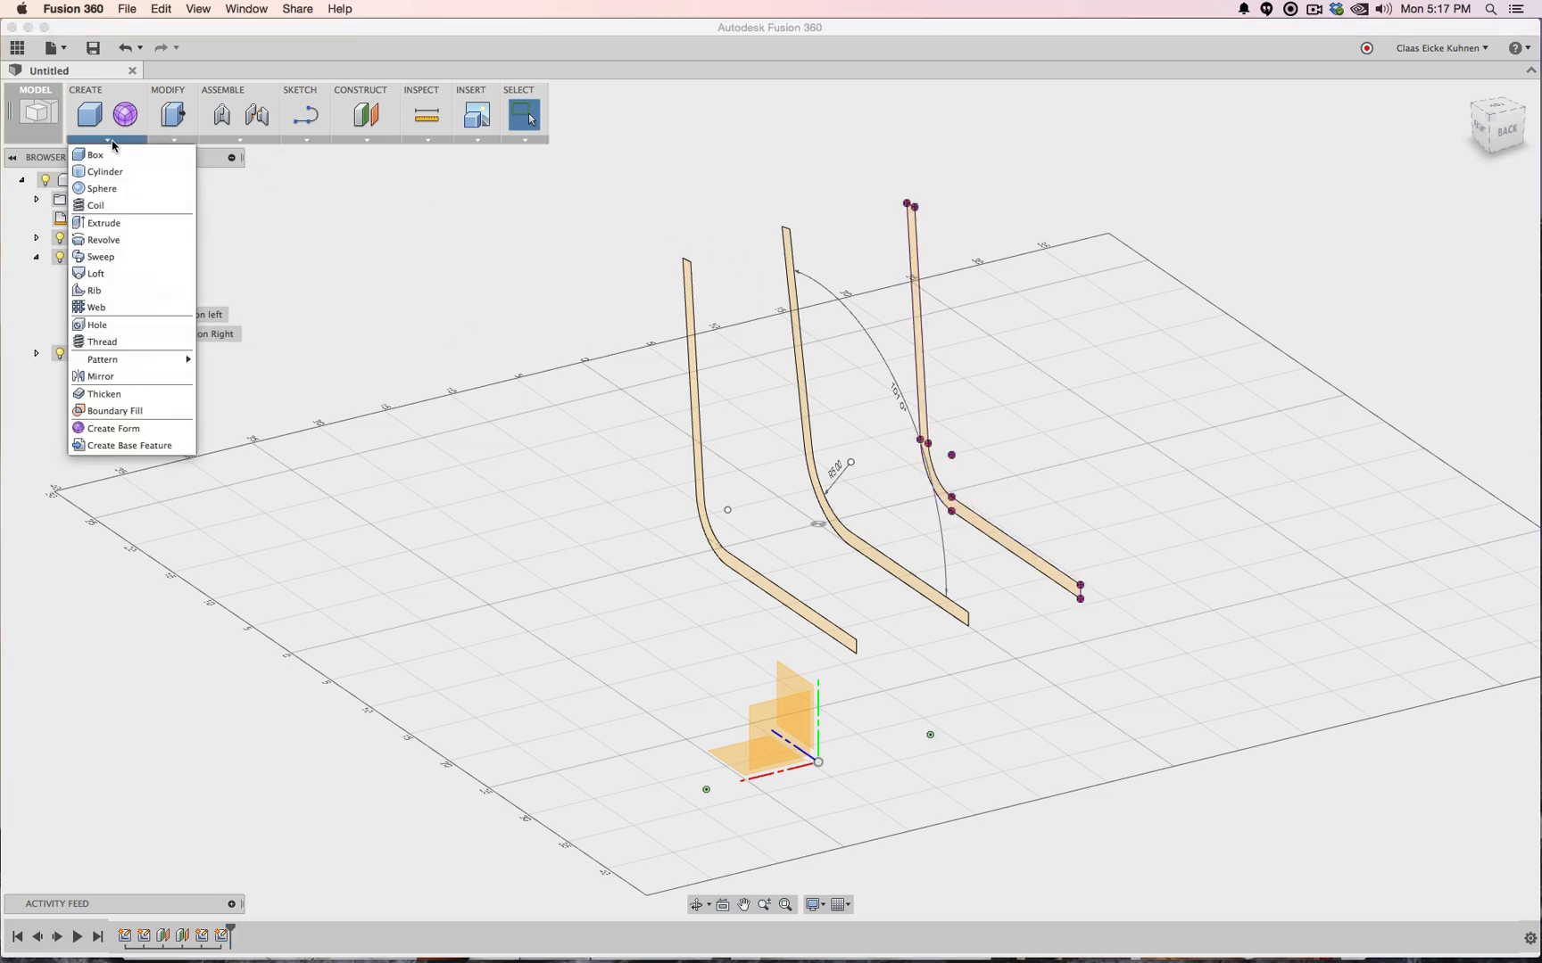
Loft a solid curved chair shell through the left, middle and right bent profiles
{"action": "left_click", "coordinate": [98, 273]}
{"action": "scroll", "coordinate": [784, 450], "scroll_direction": "up", "scroll_amount": 5}
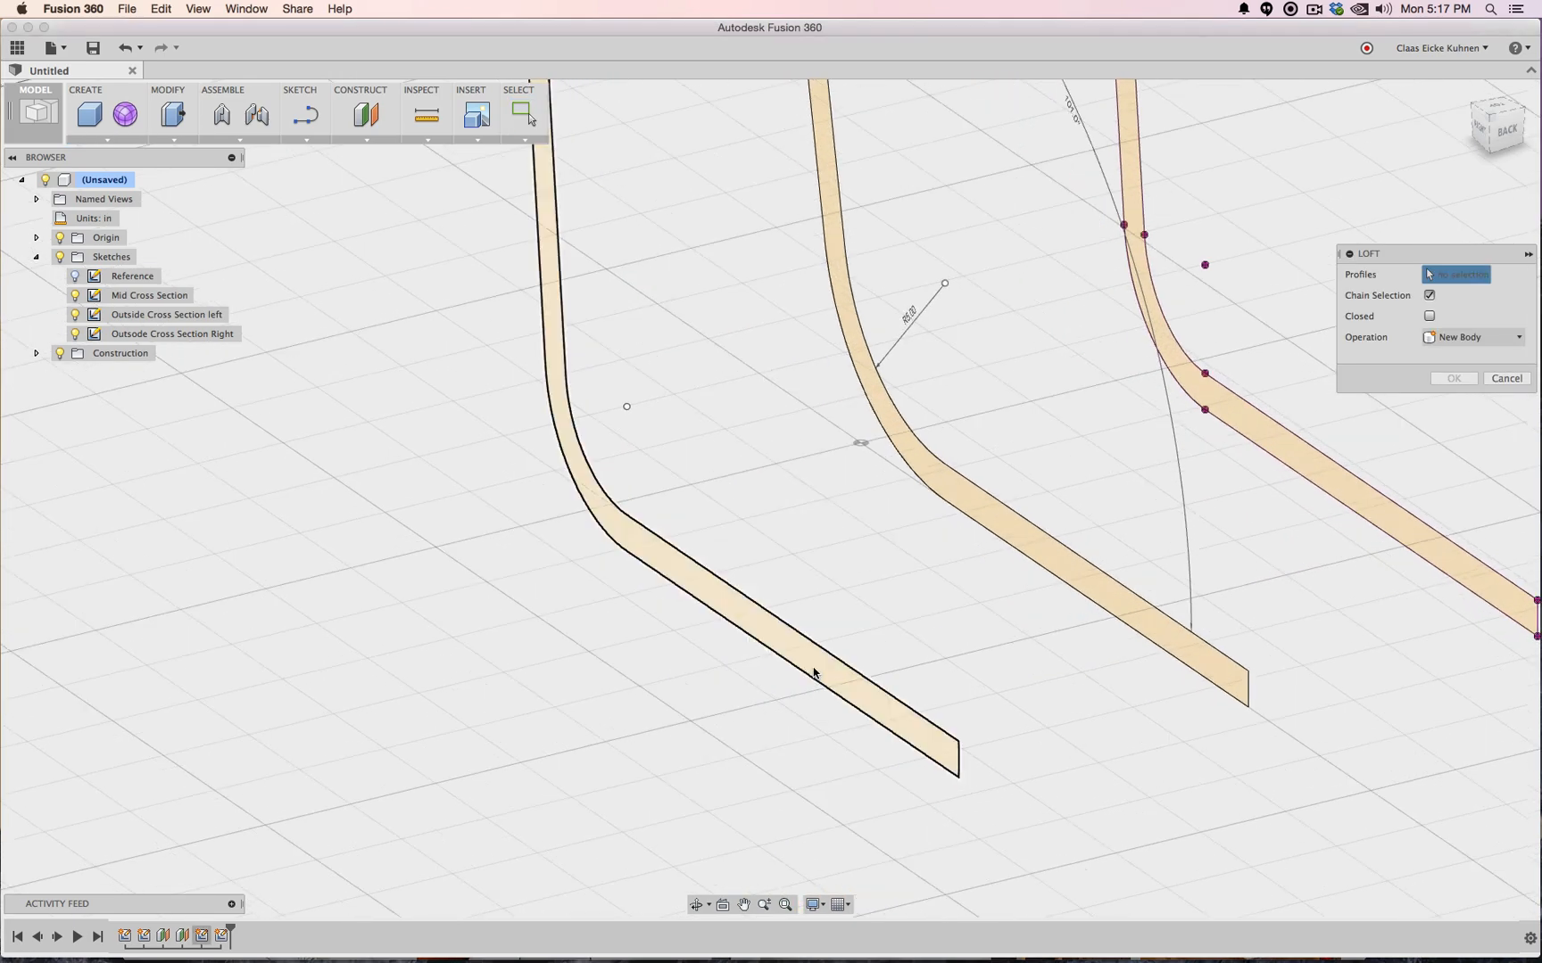
{"action": "left_click", "coordinate": [814, 671]}
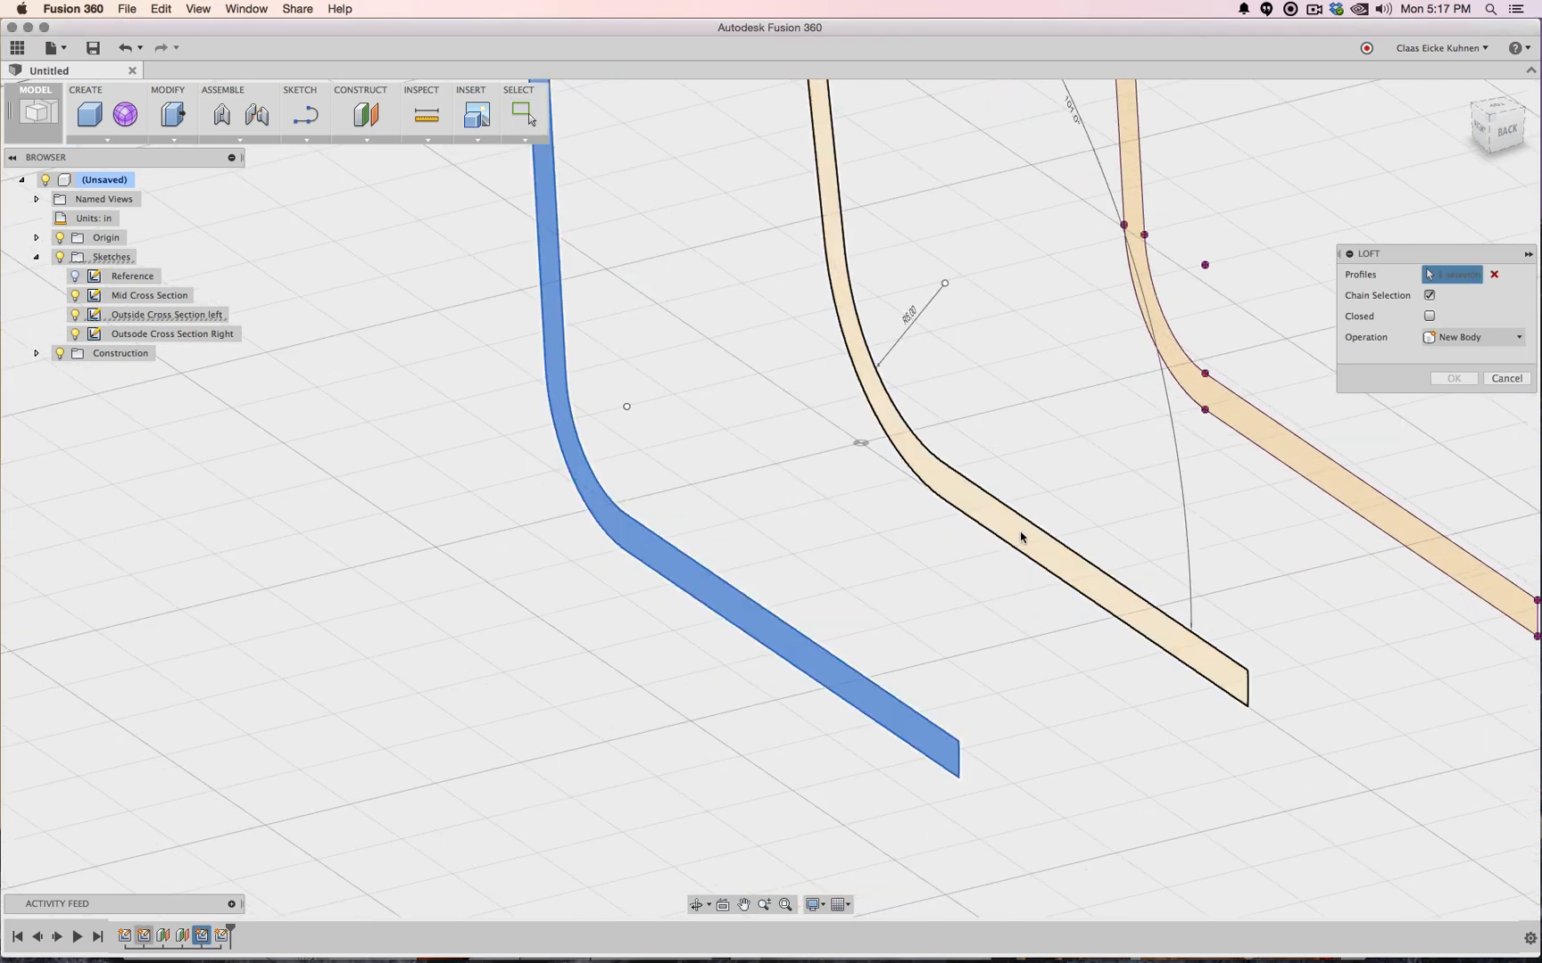
{"action": "left_click", "coordinate": [1266, 433]}
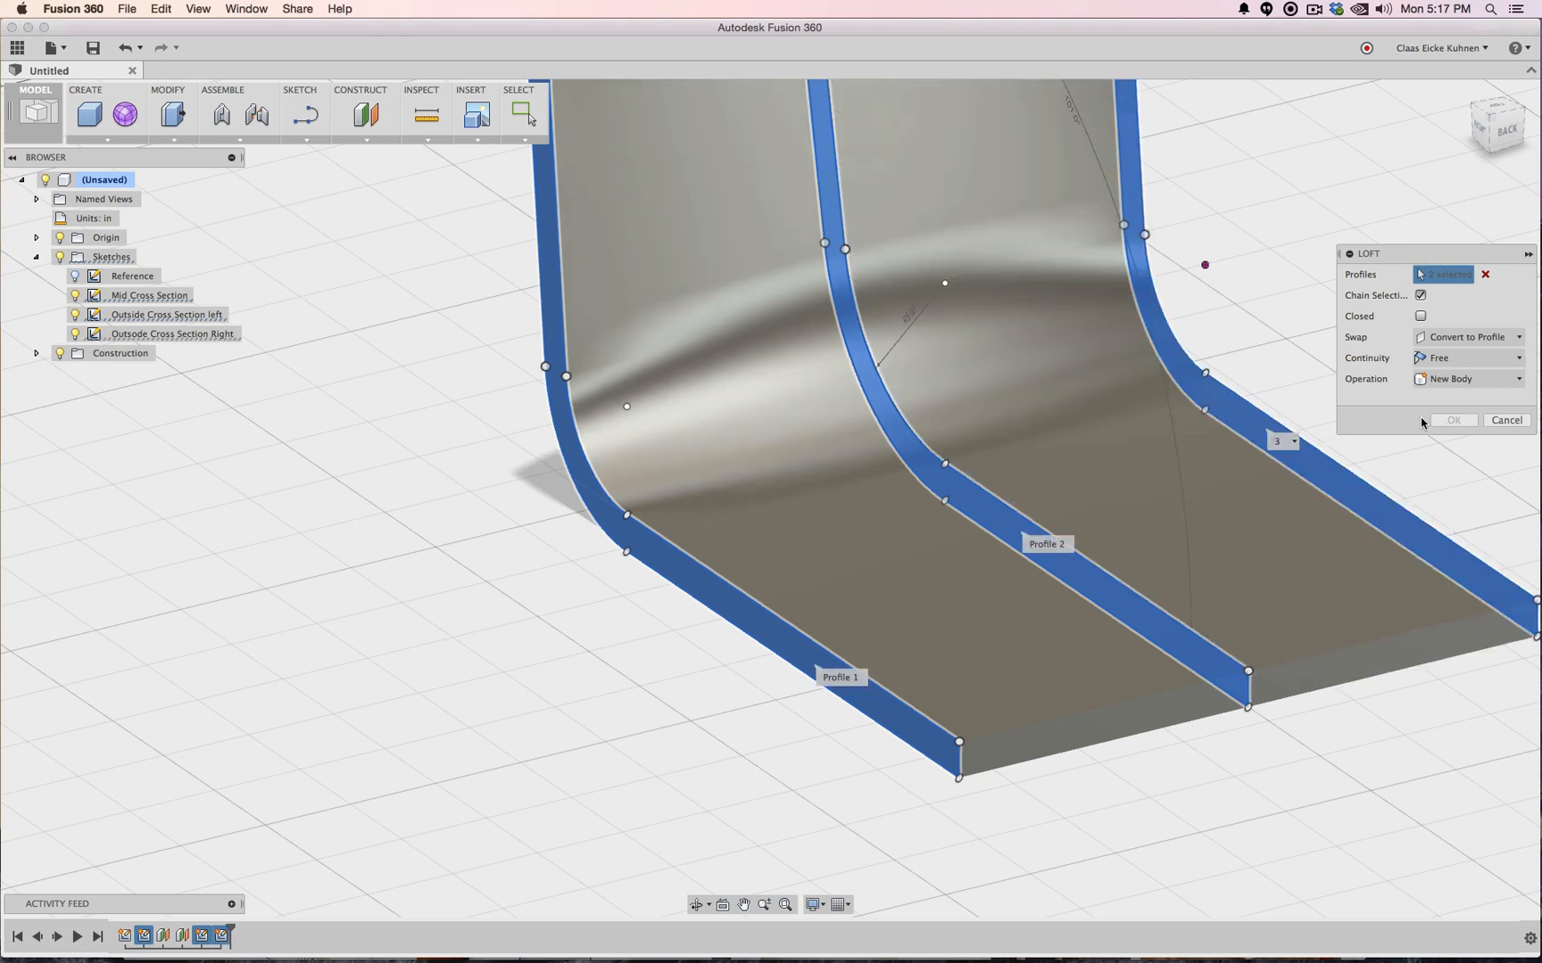
{"action": "left_click", "coordinate": [1471, 416]}
{"action": "scroll", "coordinate": [1392, 396], "scroll_direction": "down", "scroll_amount": 5}
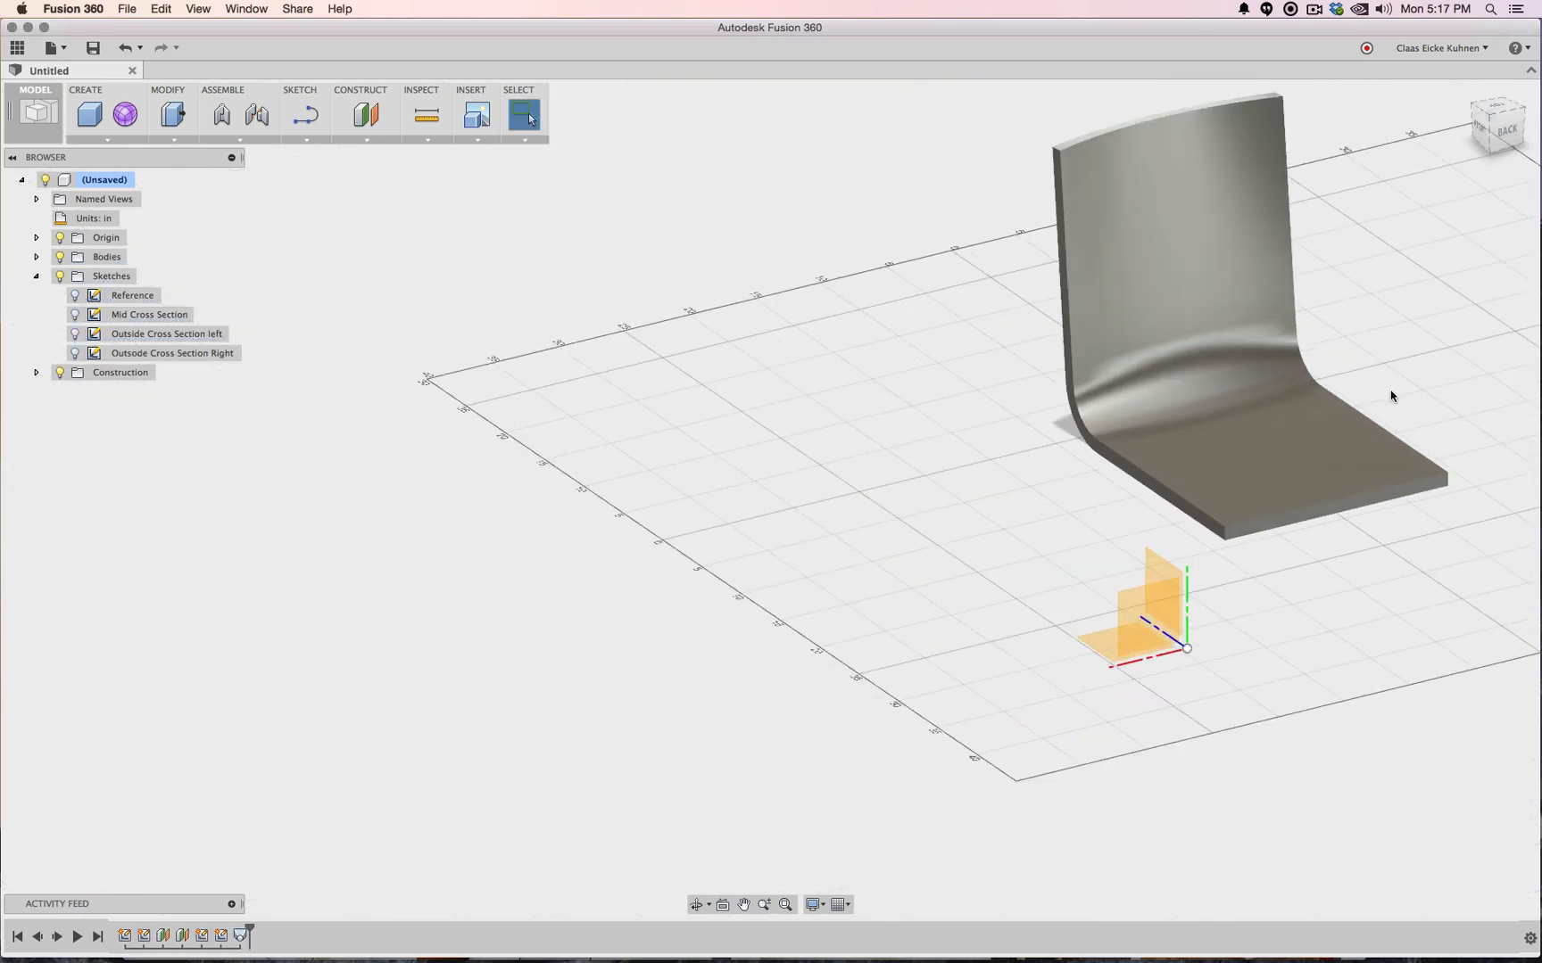
{"action": "left_click", "coordinate": [1484, 128]}
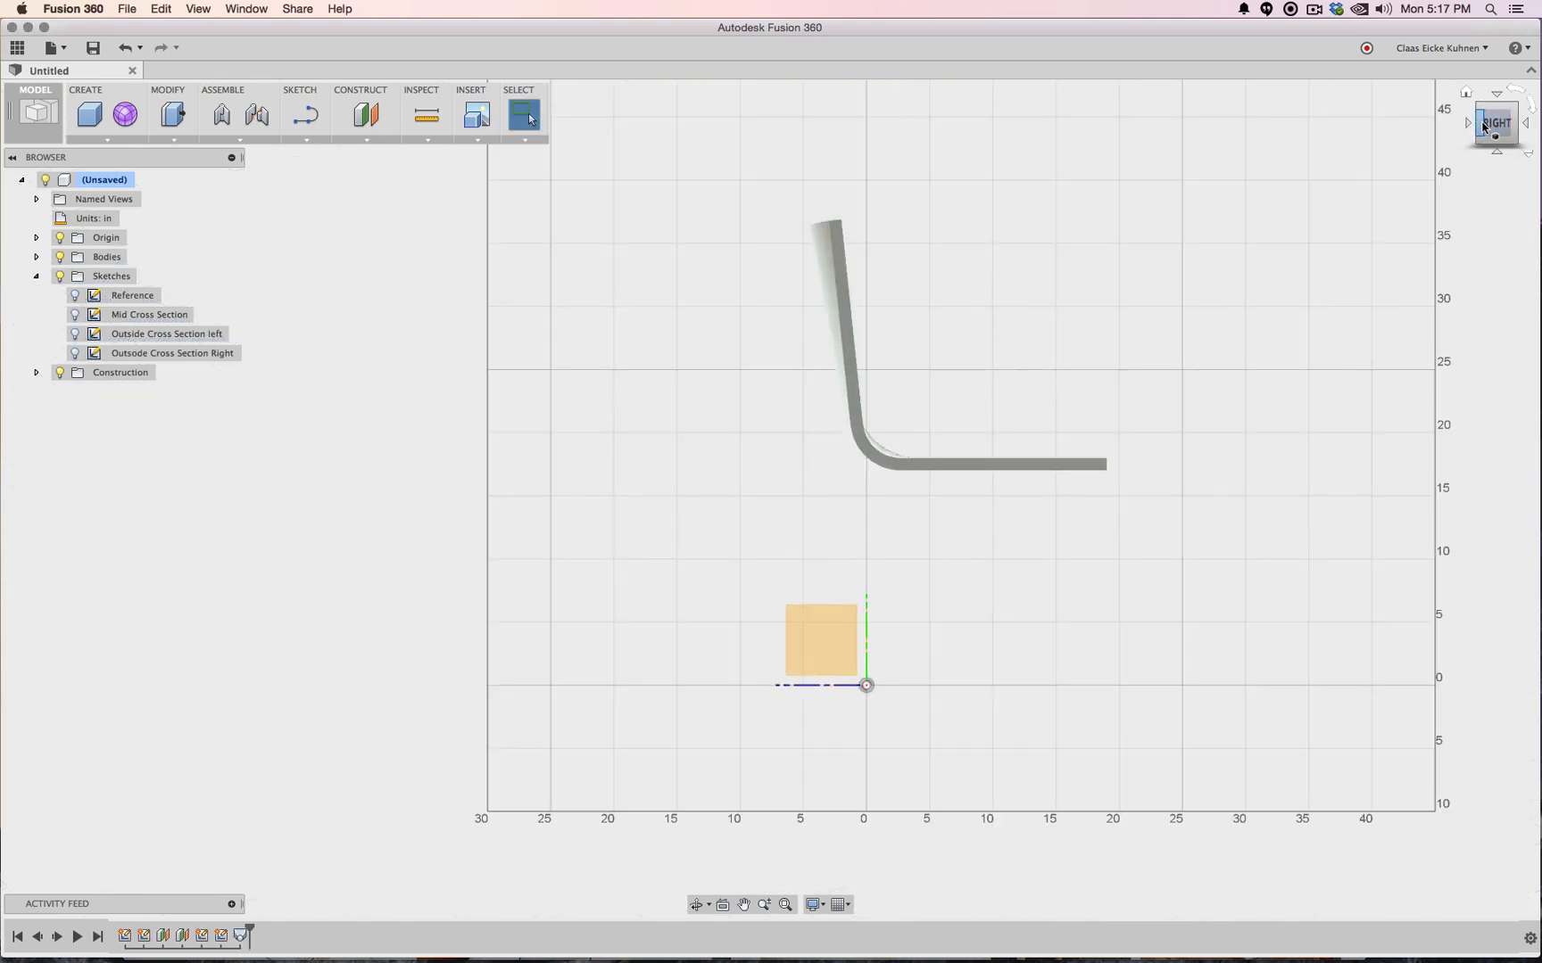
{"action": "mouse_move", "coordinate": [1484, 127]}
{"action": "left_mouse_down"}
{"action": "mouse_move", "coordinate": [1472, 172]}
{"action": "mouse_move", "coordinate": [1420, 147]}
{"action": "mouse_move", "coordinate": [1356, 178]}
{"action": "mouse_move", "coordinate": [1253, 174]}
{"action": "mouse_move", "coordinate": [1236, 147]}
{"action": "mouse_move", "coordinate": [1258, 143]}
{"action": "left_mouse_up"}
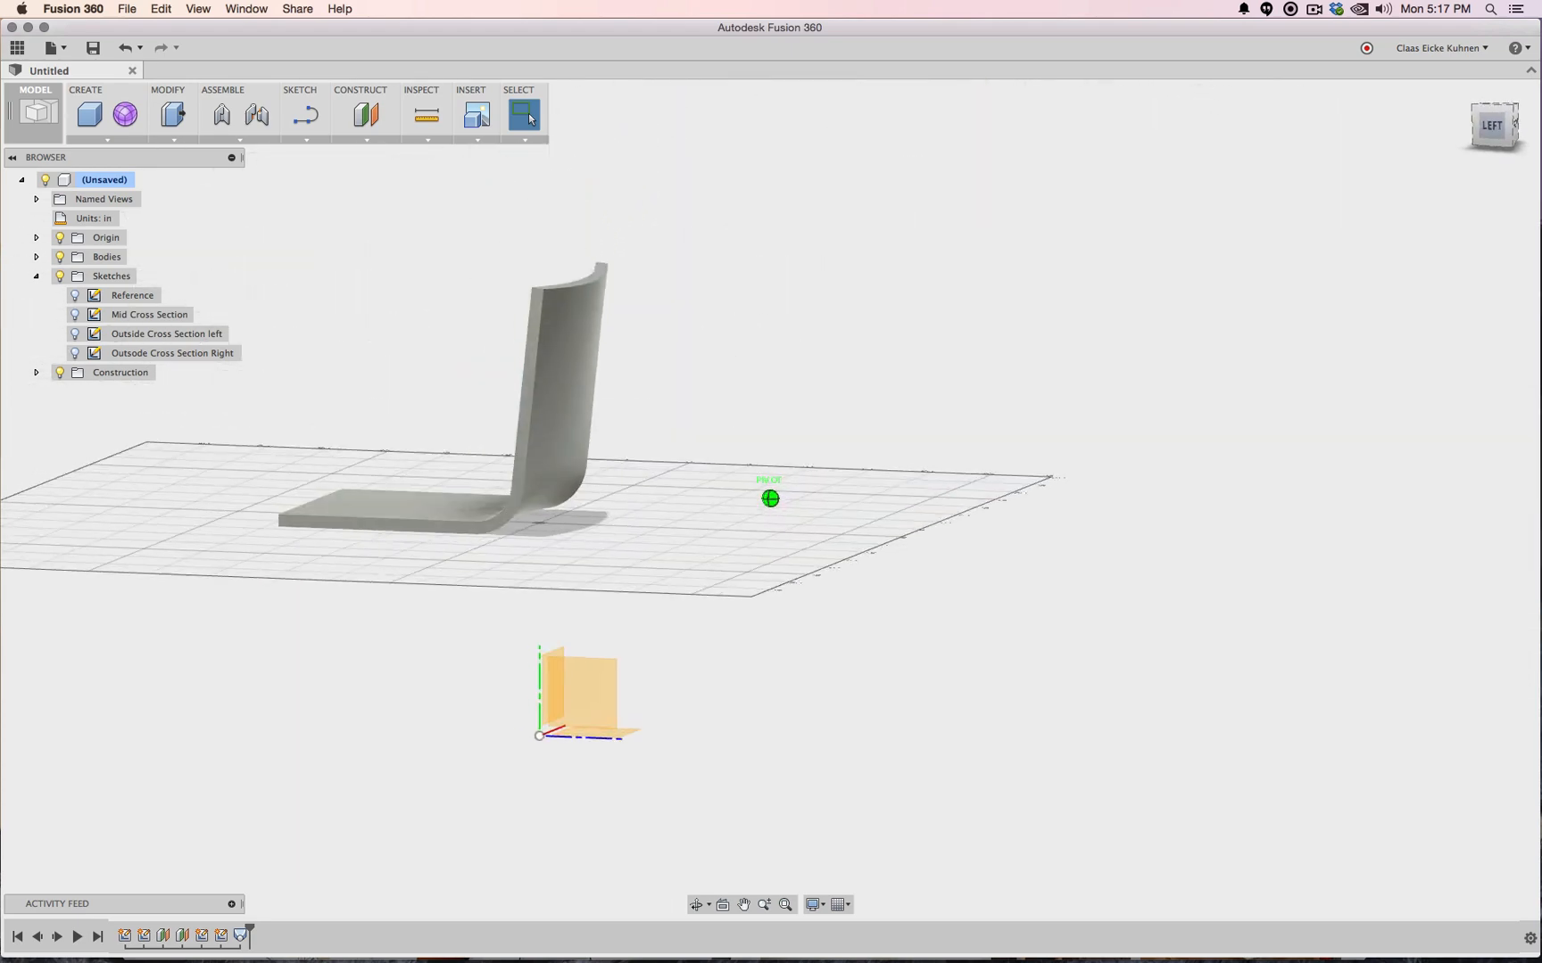
{"action": "mouse_move", "coordinate": [1035, 147]}
{"action": "left_mouse_down"}
{"action": "mouse_move", "coordinate": [1151, 241]}
{"action": "mouse_move", "coordinate": [1231, 177]}
{"action": "mouse_move", "coordinate": [1262, 187]}
{"action": "left_mouse_up"}
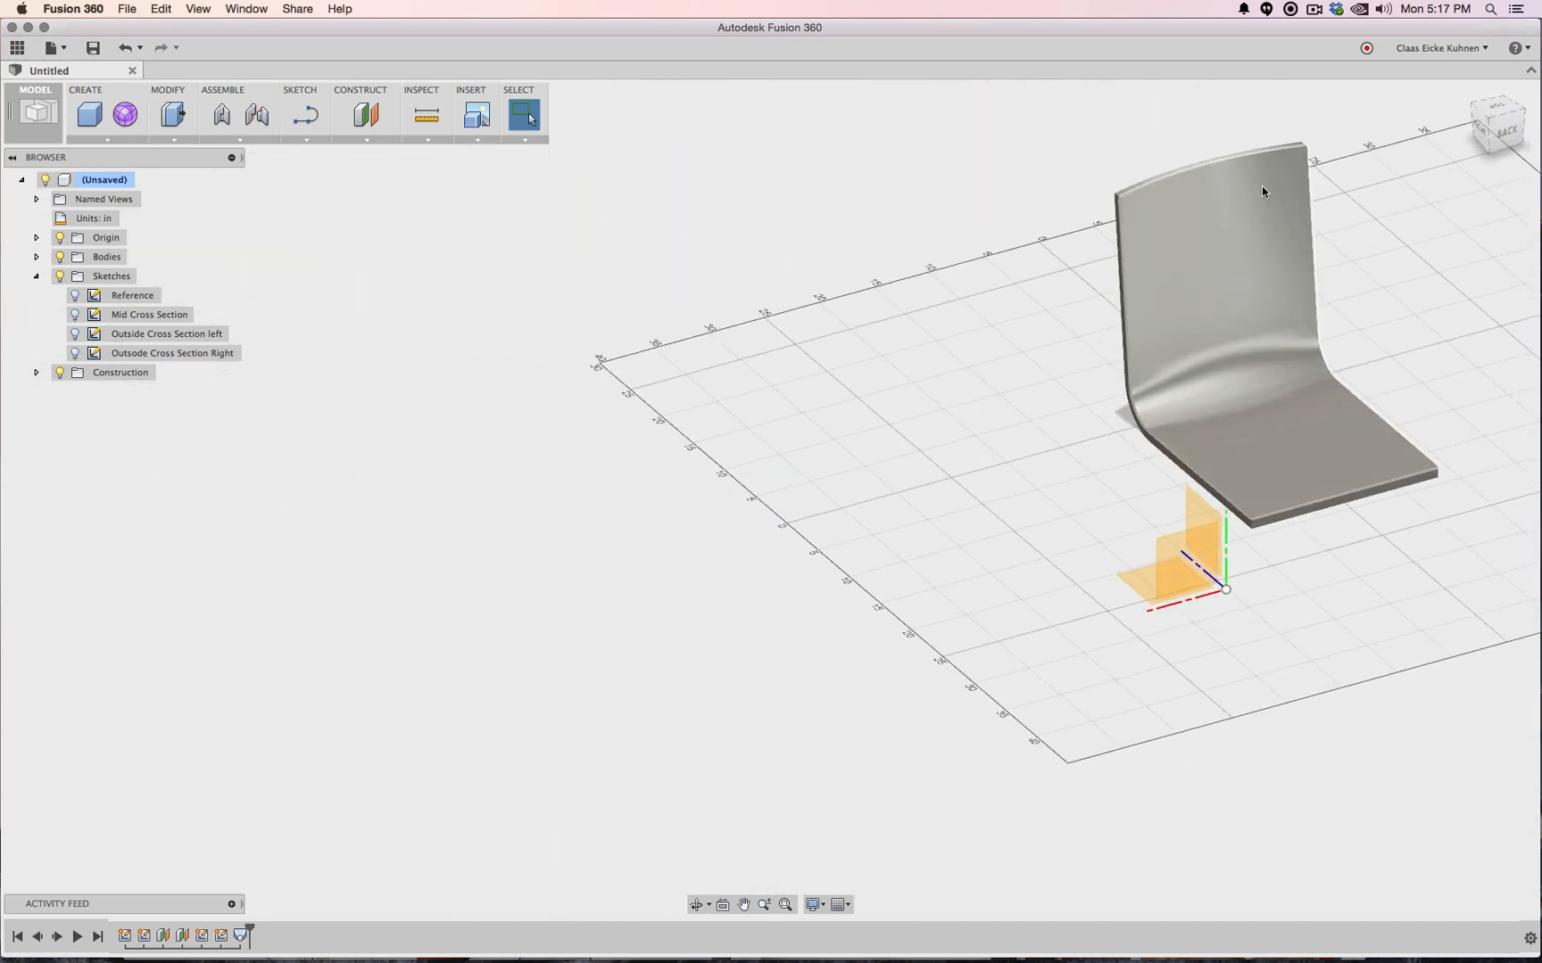
{"action": "middle_click_drag", "start_coordinate": [1434, 162], "coordinate": [1150, 188]}
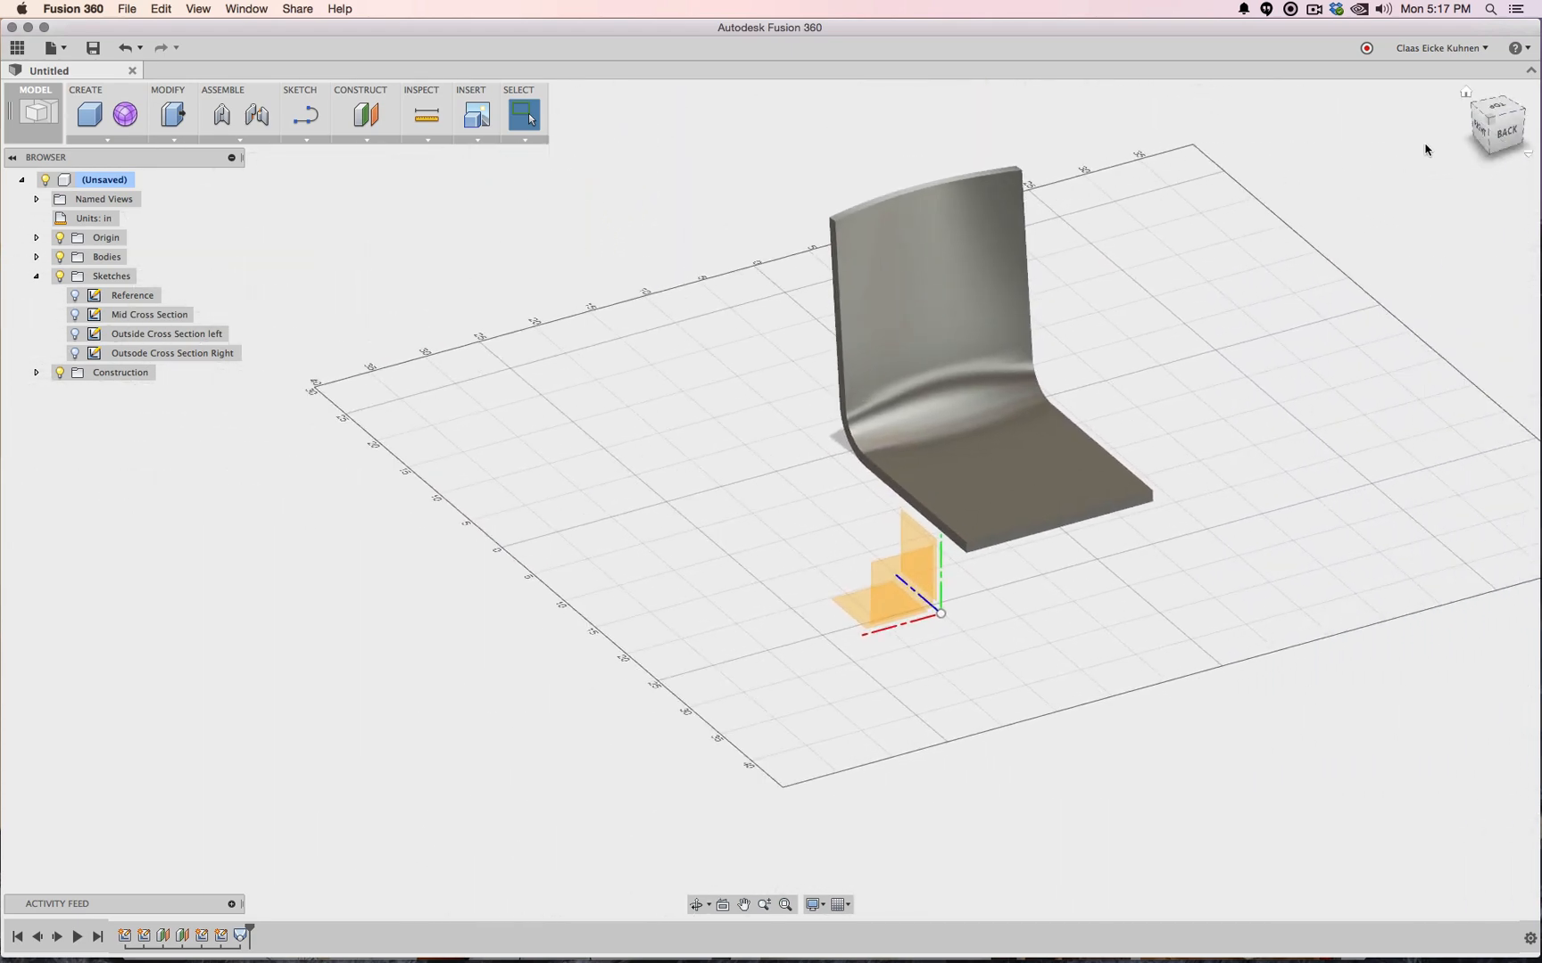
{"action": "left_click", "coordinate": [1485, 132]}
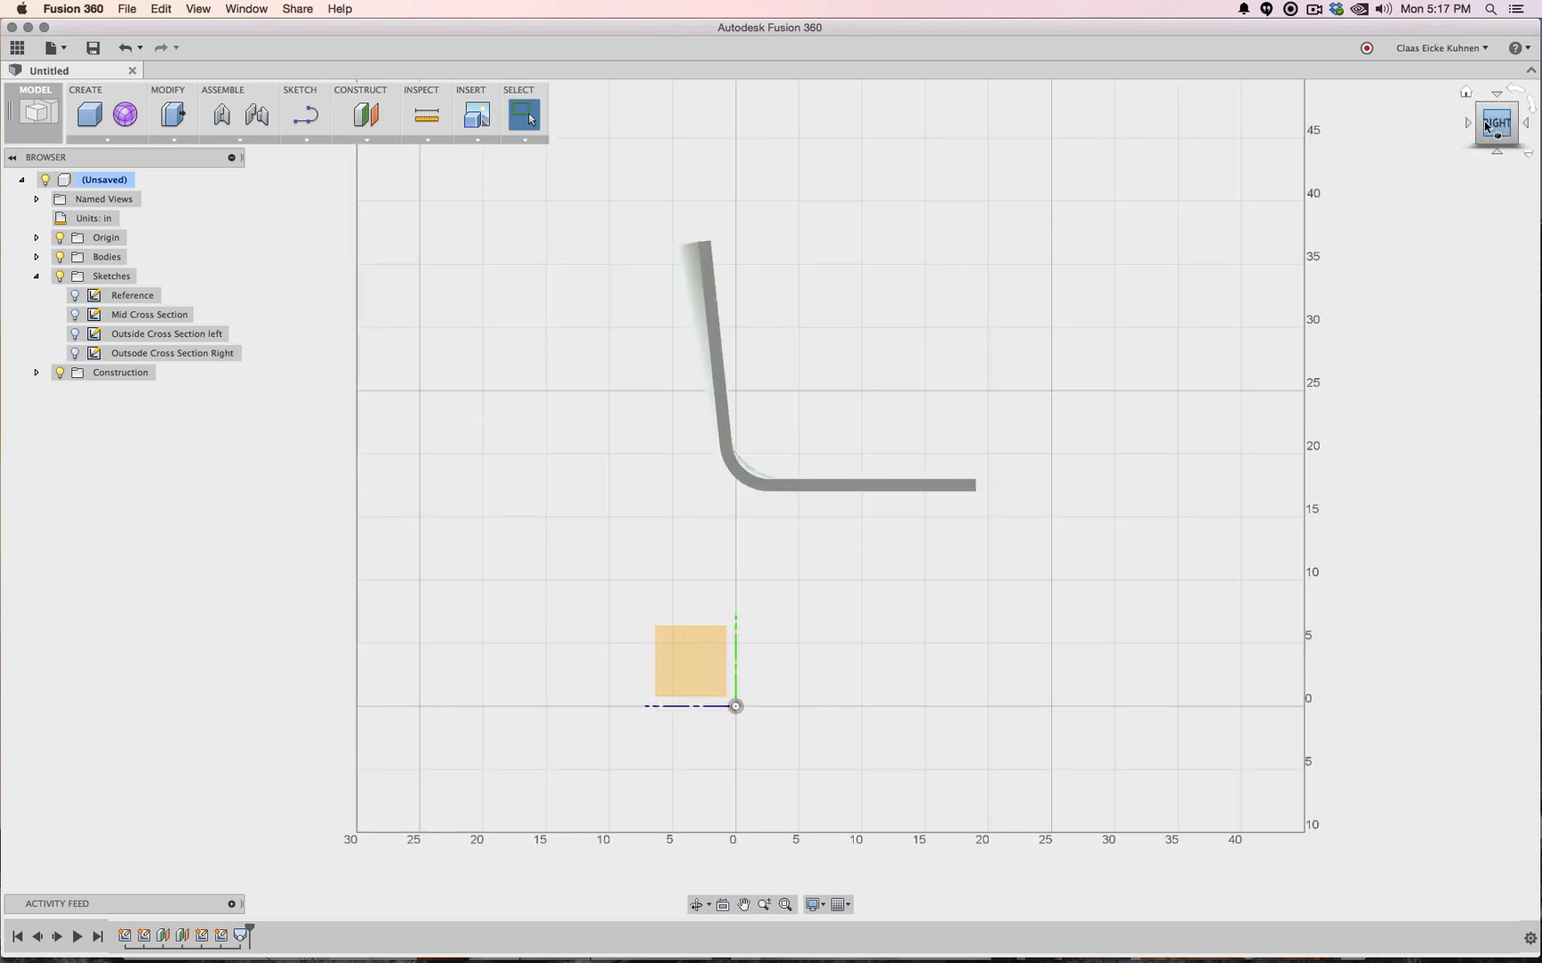
{"action": "left_click_drag", "start_coordinate": [1485, 132], "coordinate": [1201, 238]}
{"action": "scroll", "coordinate": [926, 177], "scroll_direction": "down", "scroll_amount": 3}
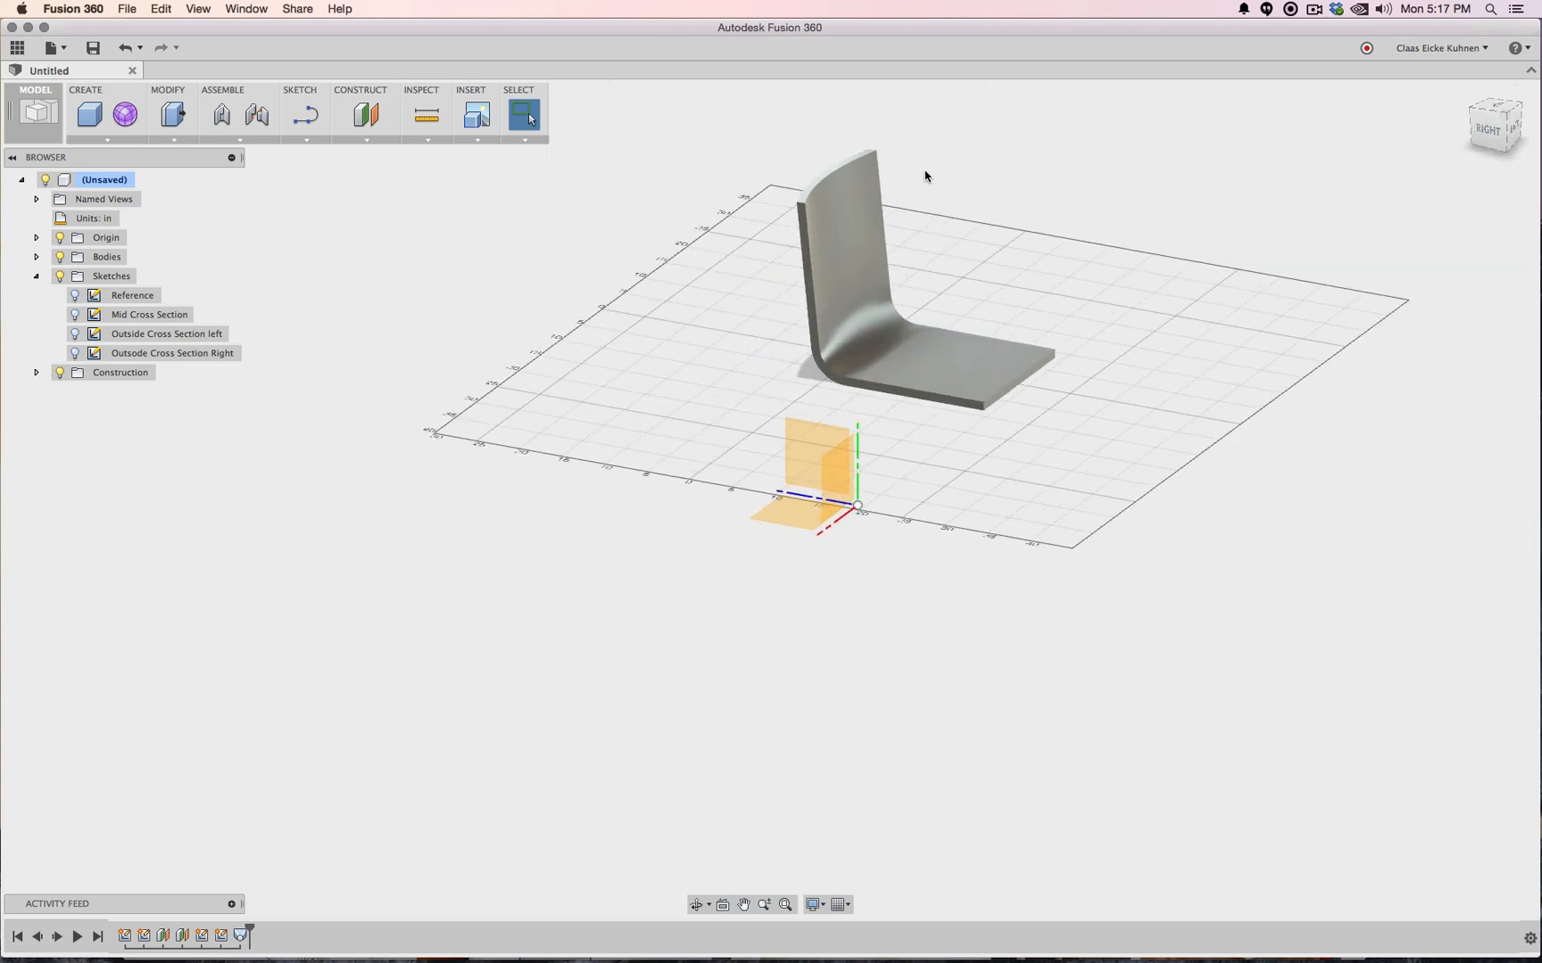
{"action": "scroll", "coordinate": [925, 177], "scroll_direction": "up", "scroll_amount": 2}
{"action": "scroll", "coordinate": [925, 177], "scroll_direction": "up", "scroll_amount": 3}
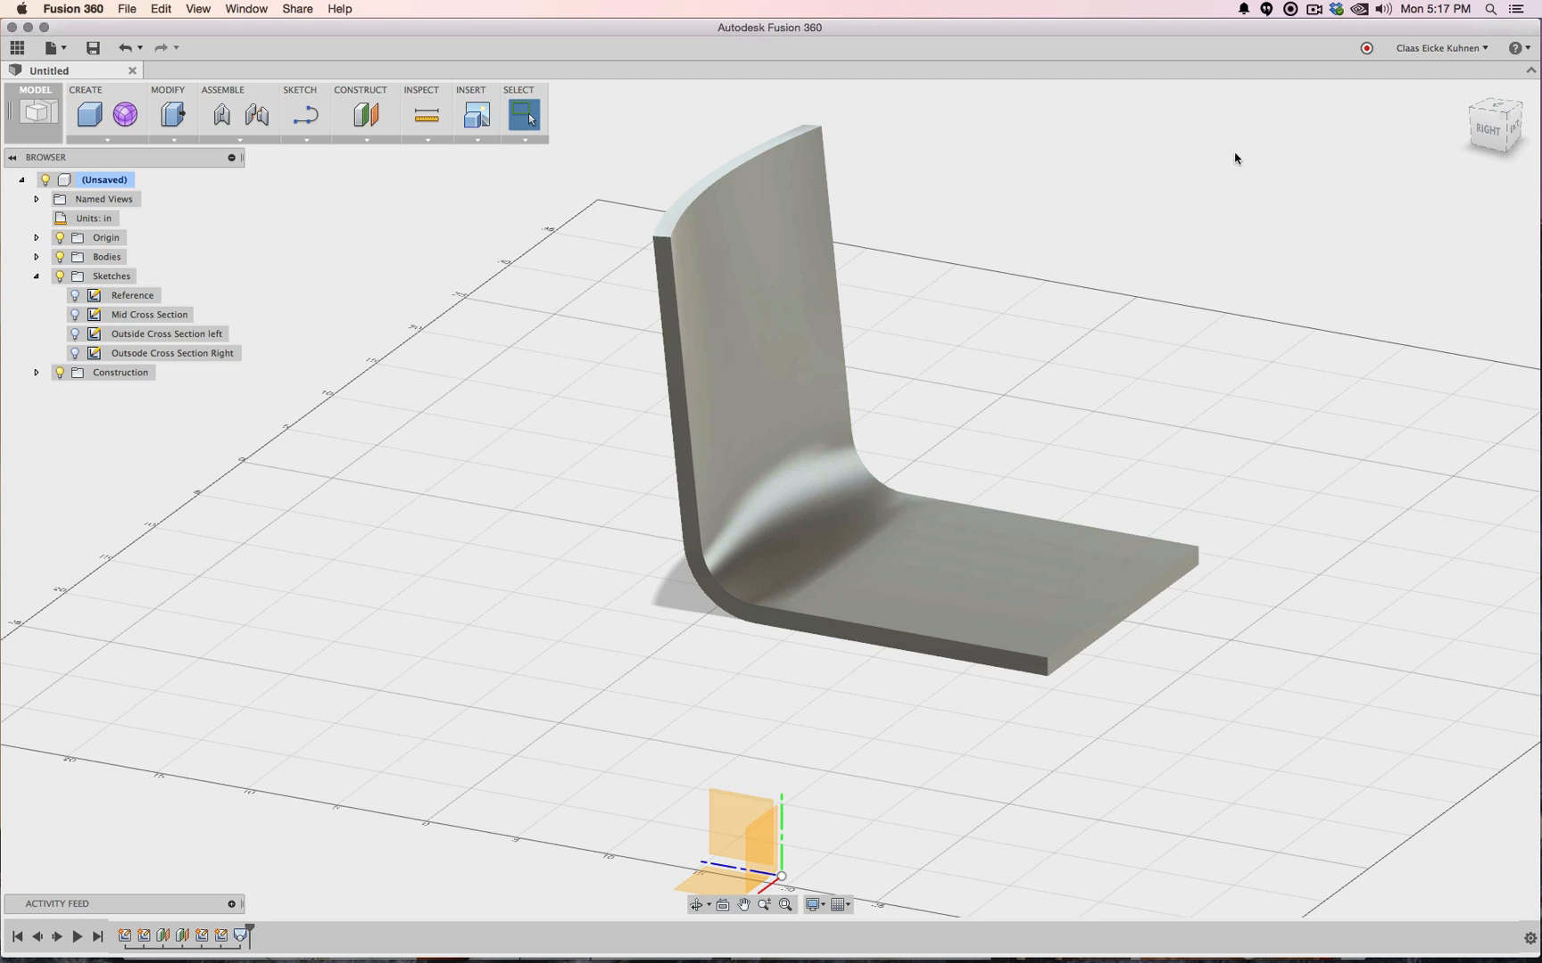
{"action": "left_click", "coordinate": [1519, 132]}
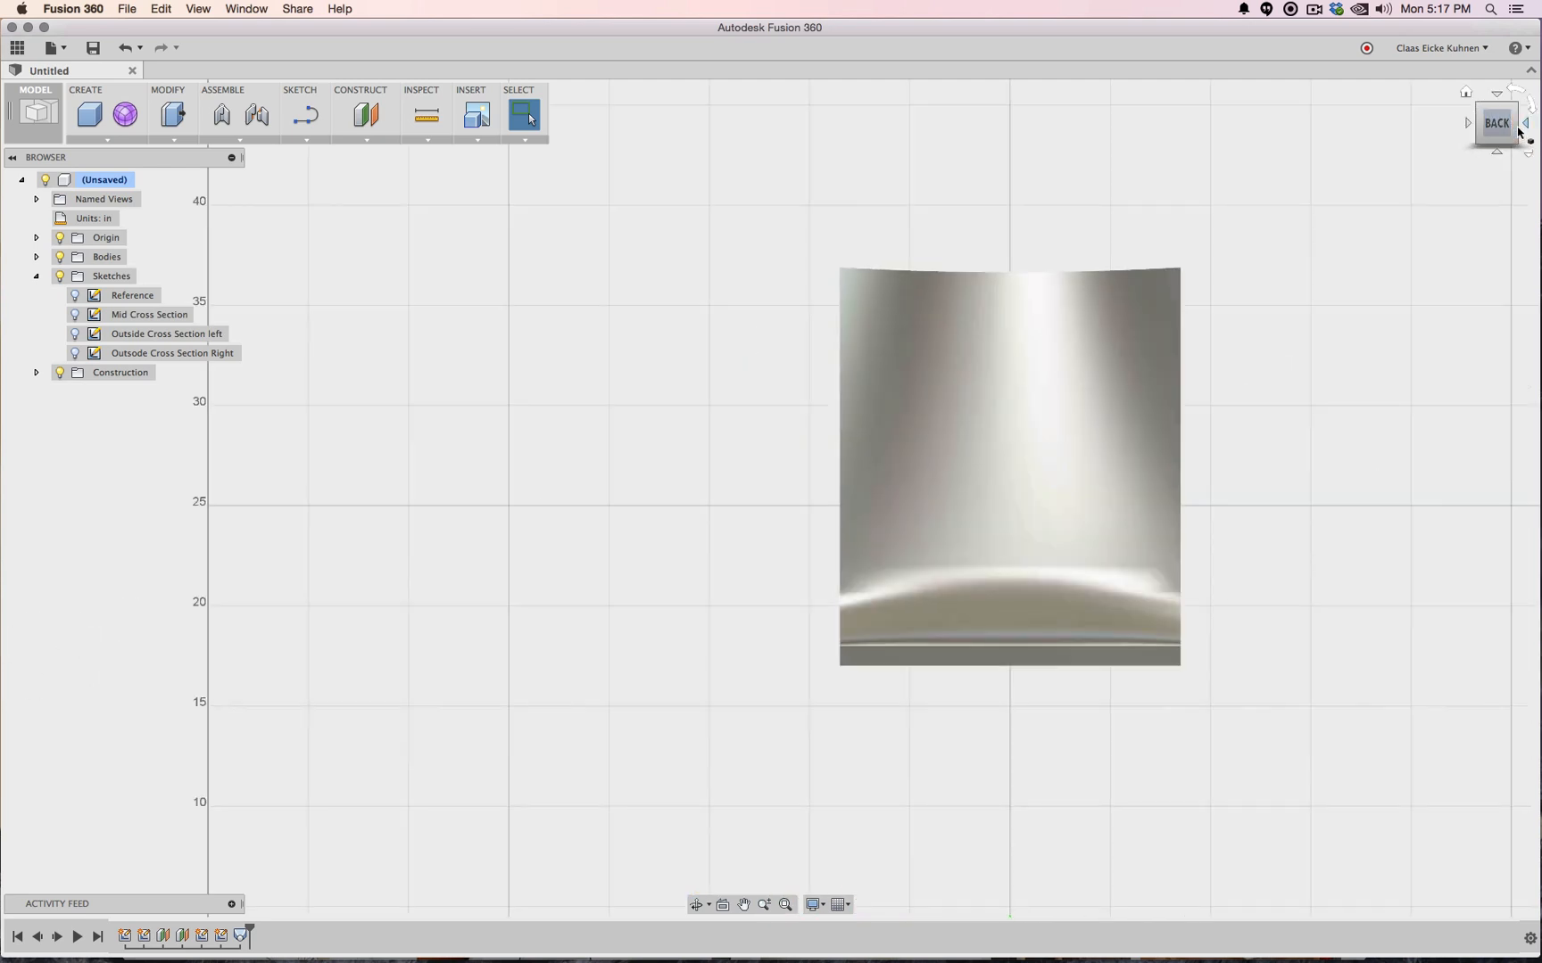
{"action": "mouse_move", "coordinate": [1519, 132]}
{"action": "left_mouse_down"}
{"action": "mouse_move", "coordinate": [1396, 189]}
{"action": "mouse_move", "coordinate": [1429, 174]}
{"action": "left_mouse_up"}
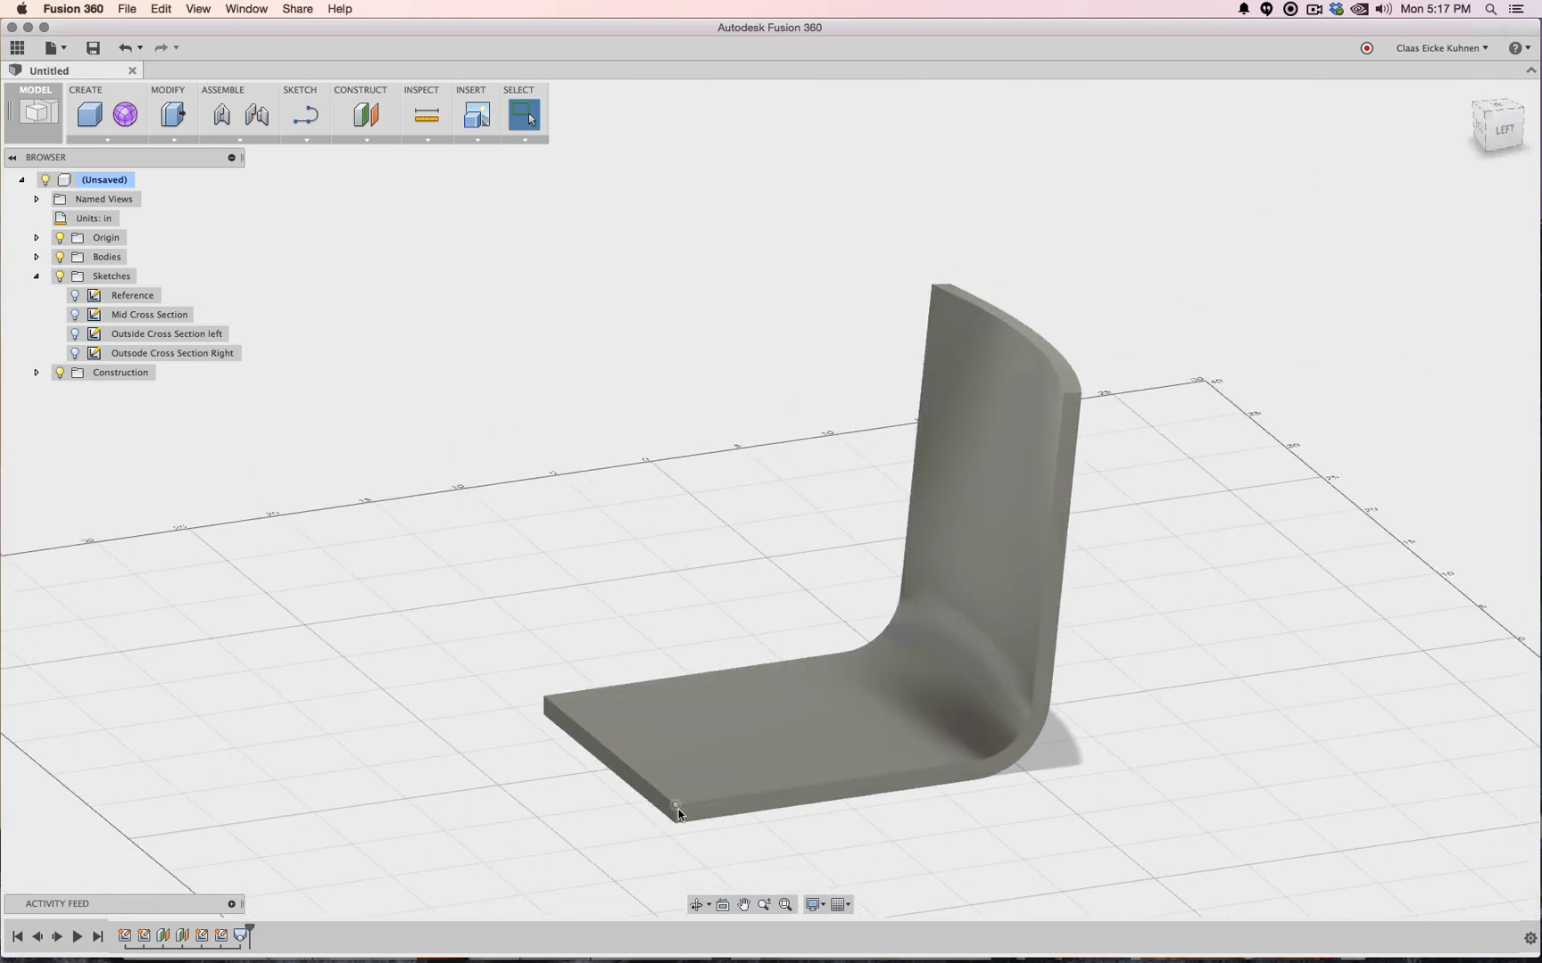
Fillet the seat front, seat side and backrest top edges with a 1.50 in radius
{"action": "left_click", "coordinate": [161, 140]}
{"action": "left_click", "coordinate": [179, 169]}
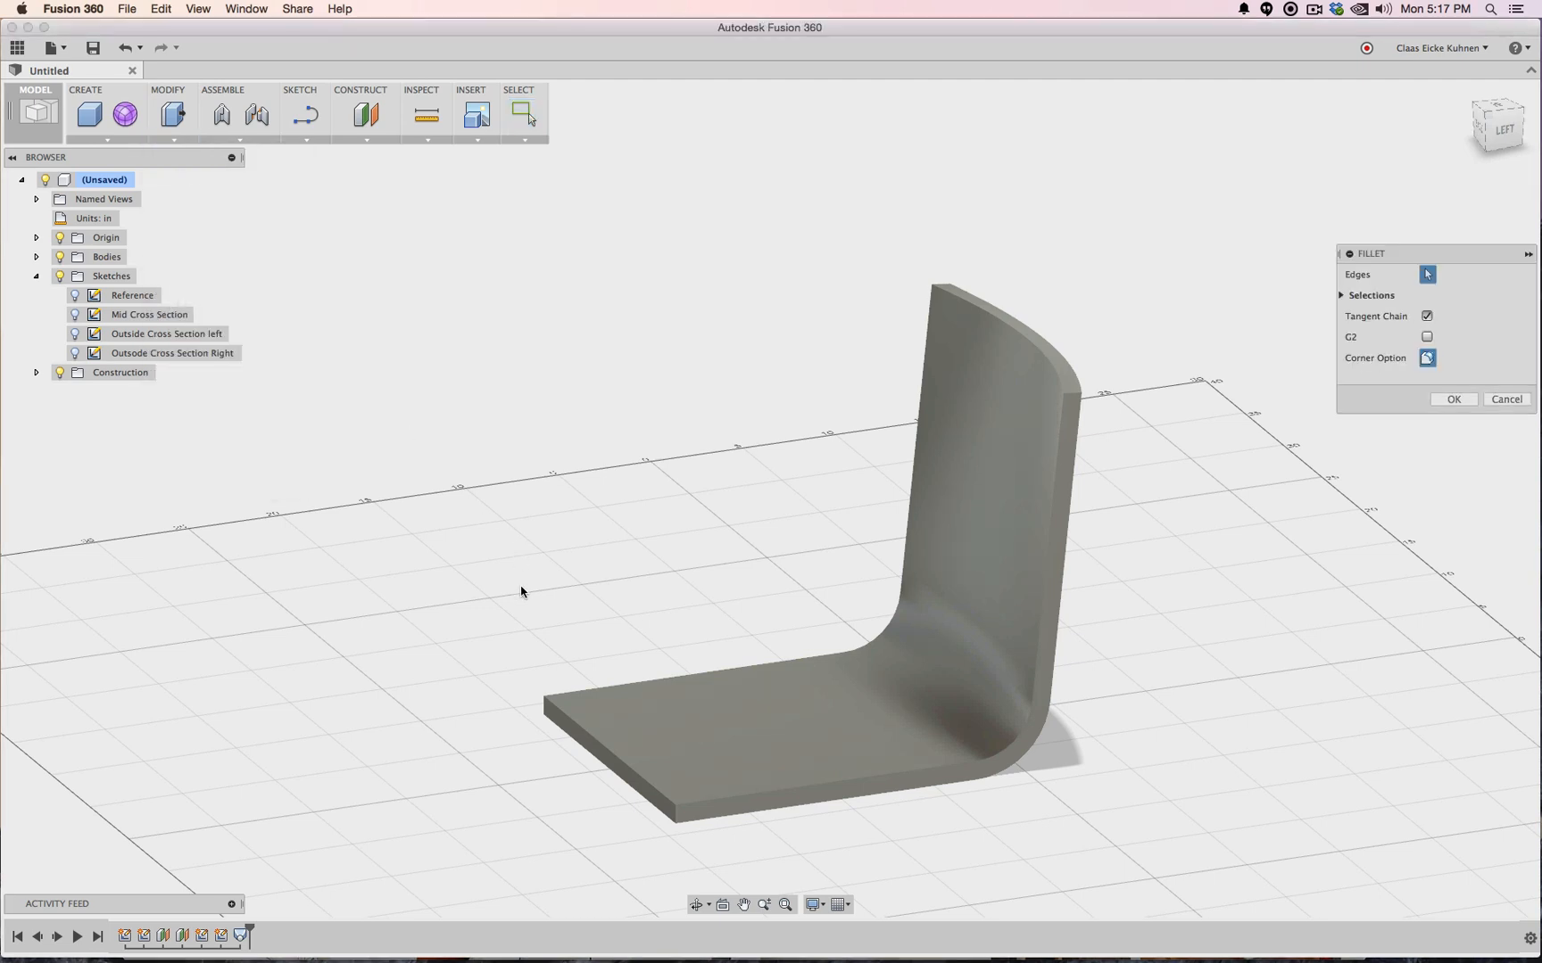
{"action": "left_click", "coordinate": [544, 709]}
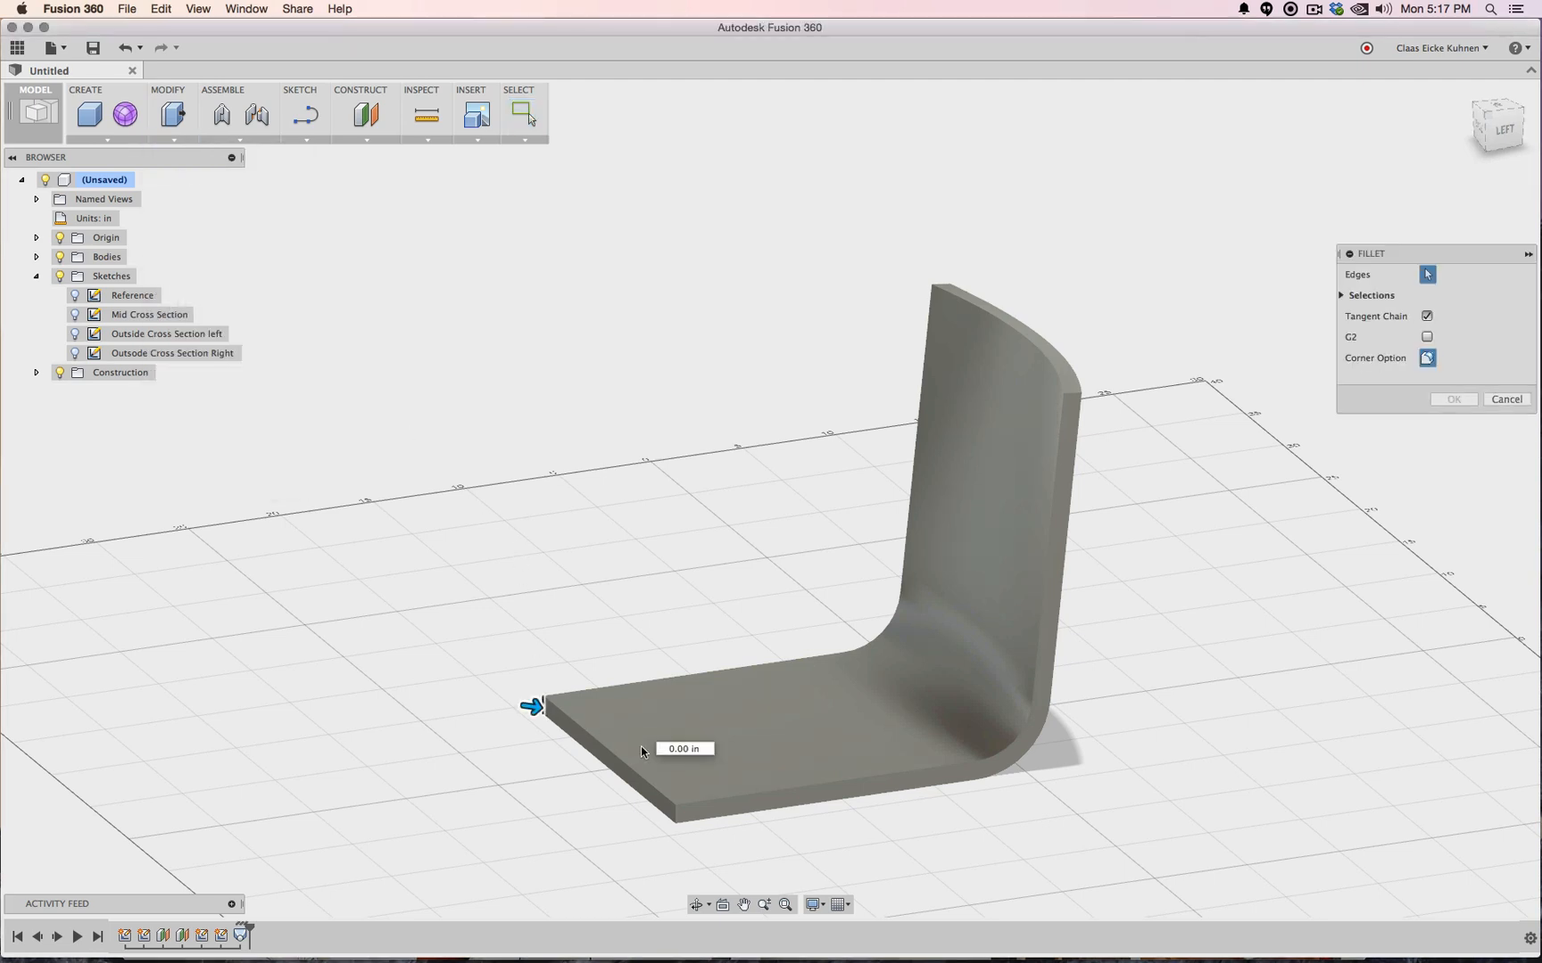
{"action": "left_click", "coordinate": [675, 819]}
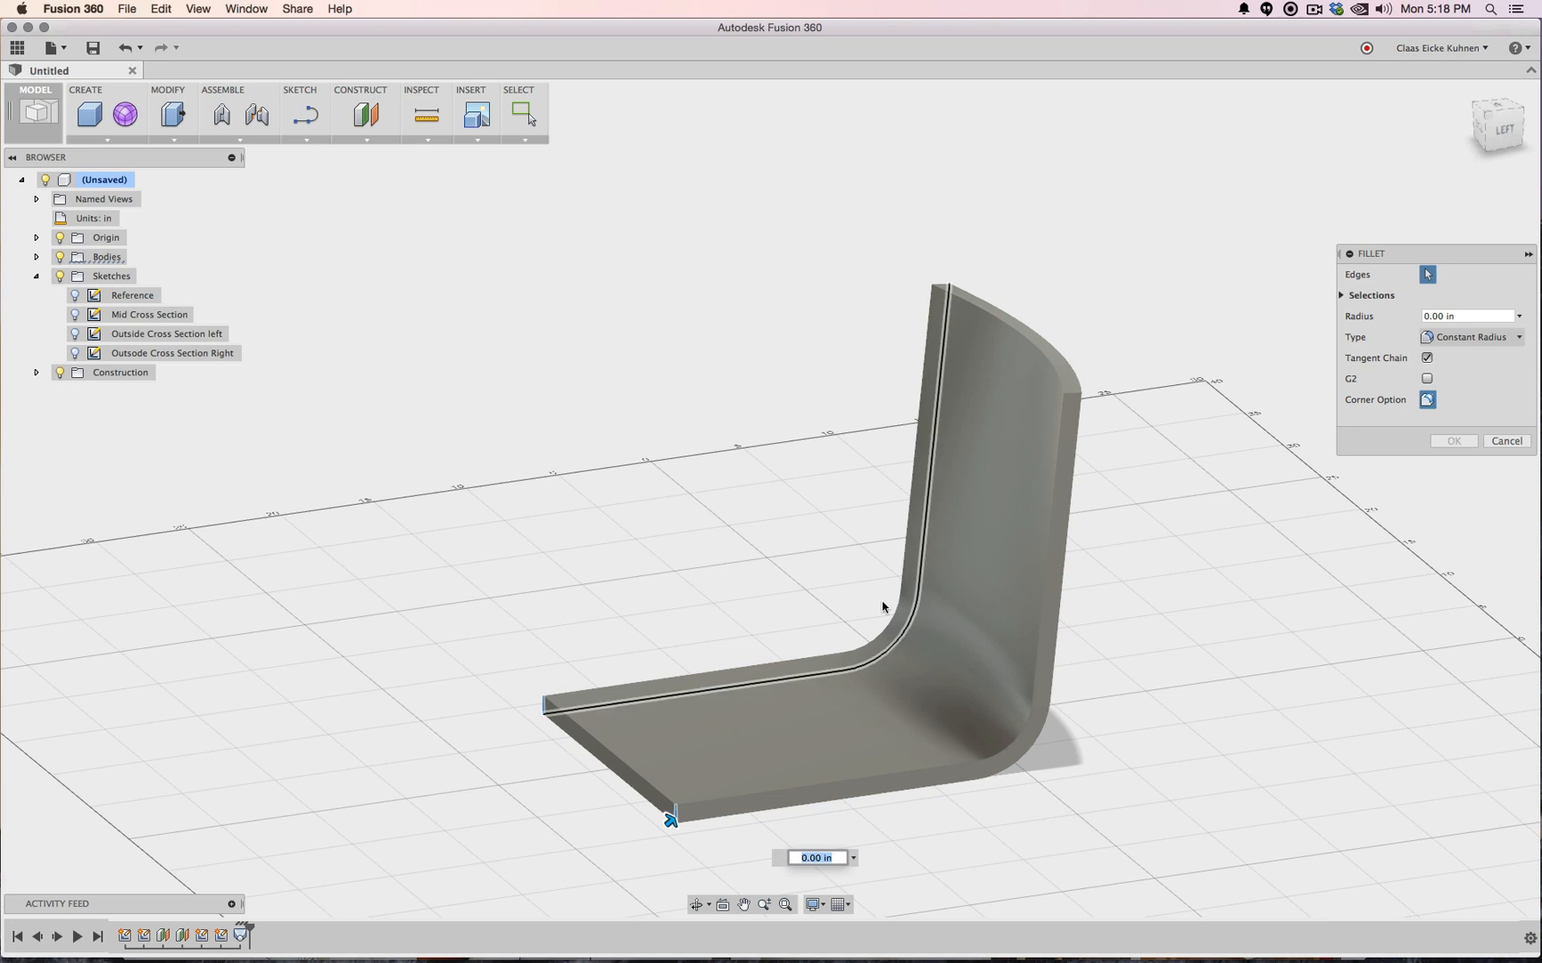
{"action": "left_click", "coordinate": [1073, 395]}
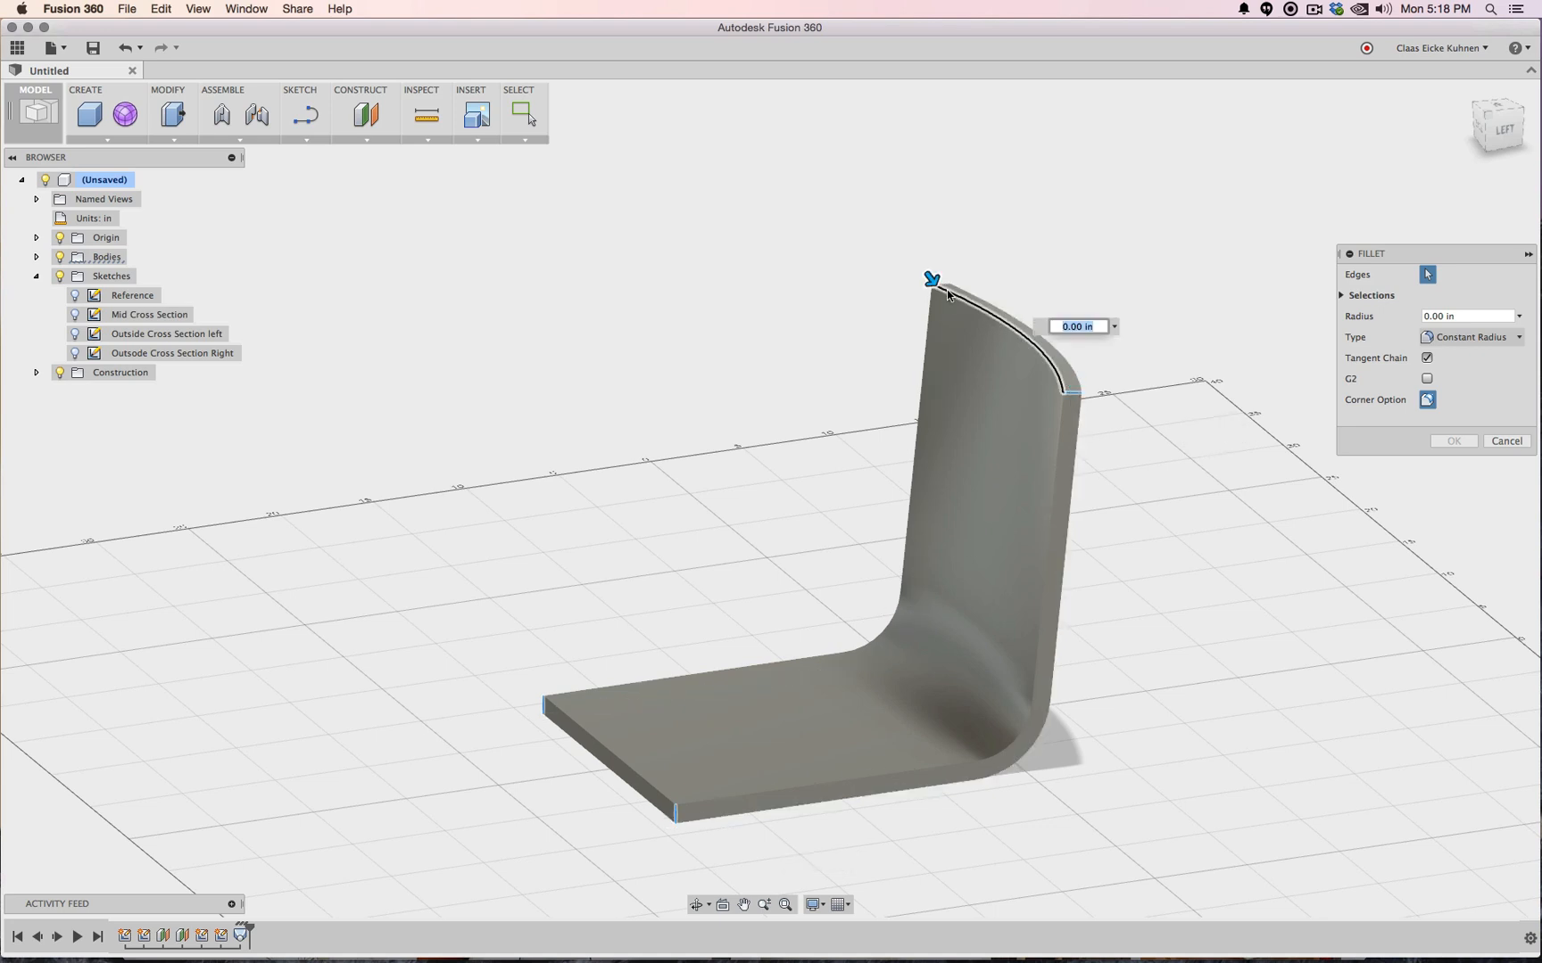
{"action": "left_click", "coordinate": [945, 288]}
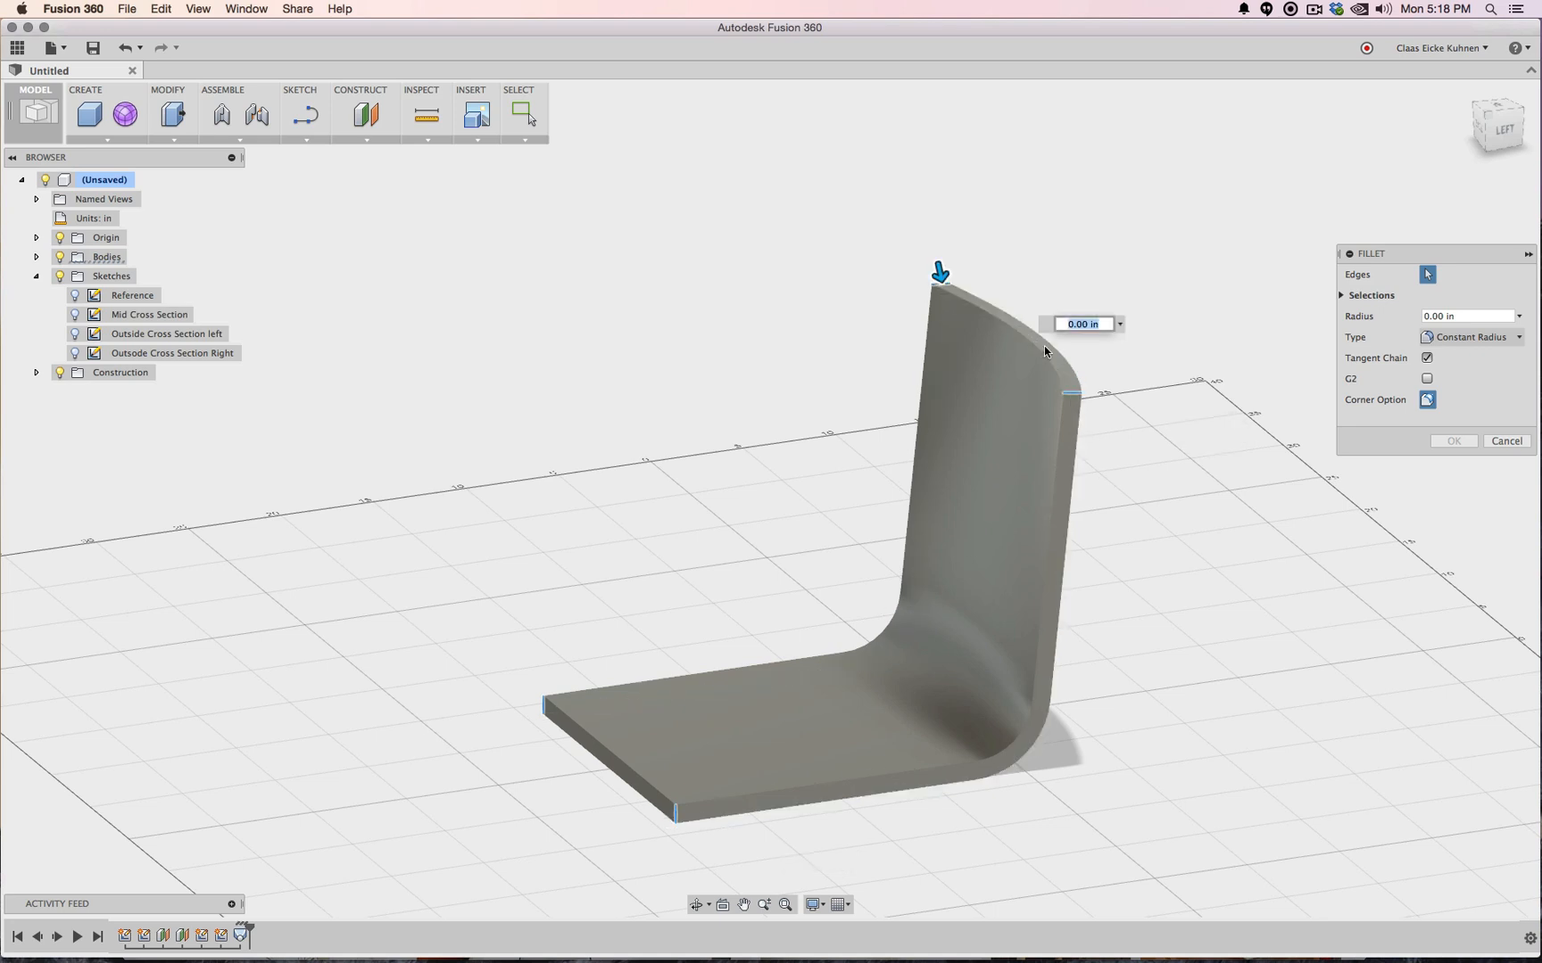
{"action": "left_click_drag", "start_coordinate": [941, 272], "coordinate": [946, 300]}
{"action": "left_click", "coordinate": [1439, 443]}
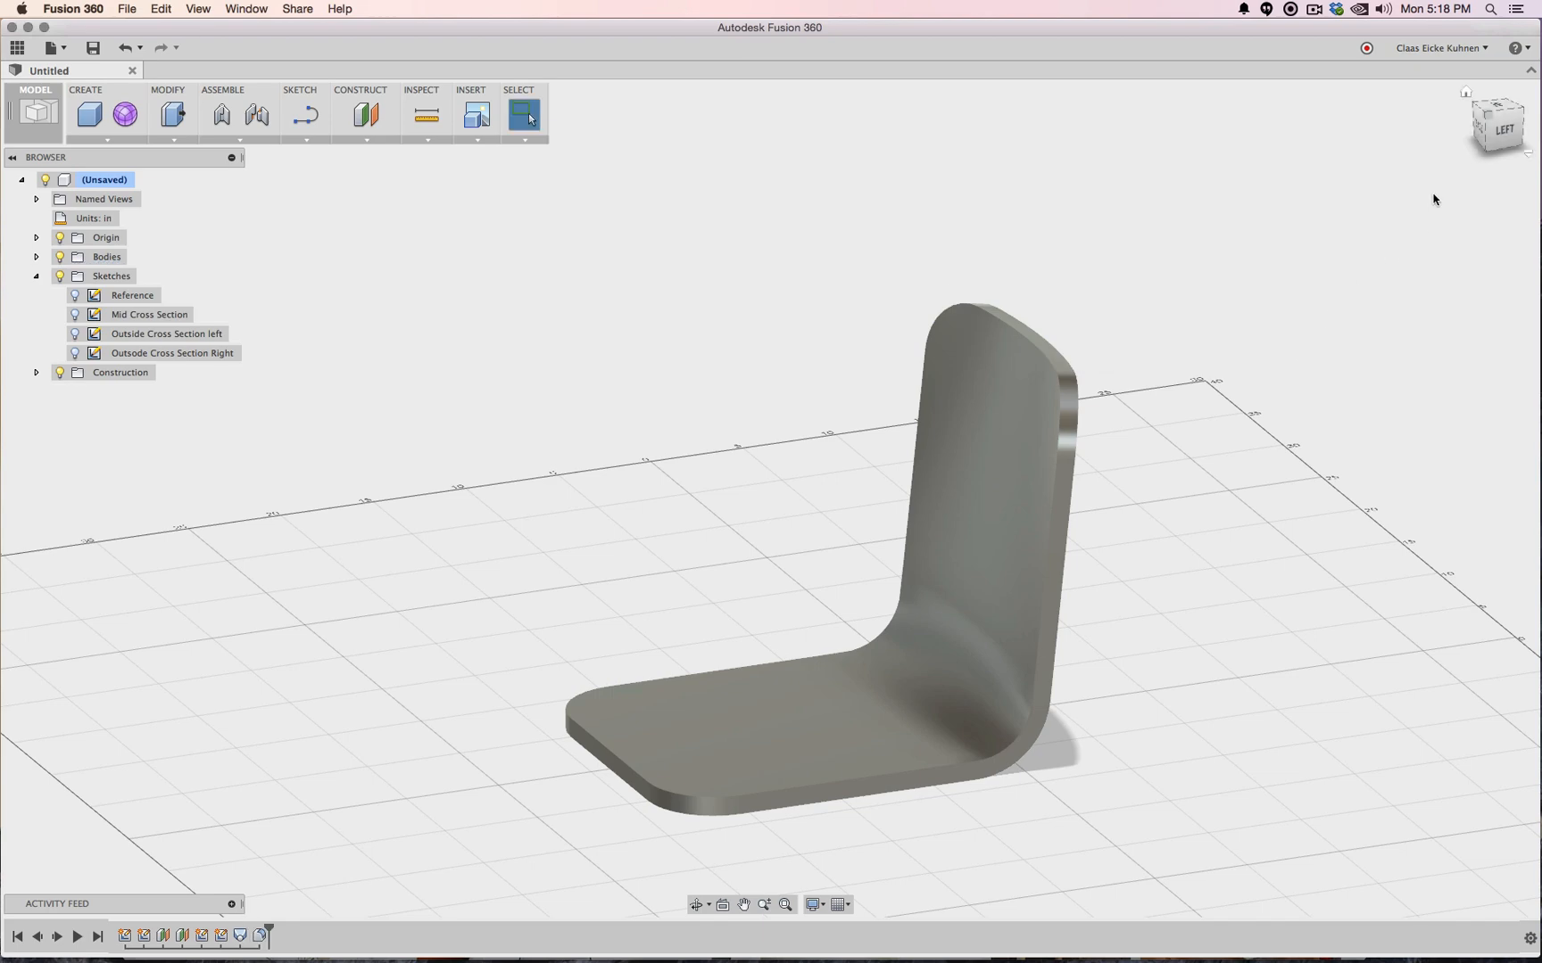
Window-select all chair shell edges and fillet them at 0.1 in
{"action": "left_click", "coordinate": [1478, 126]}
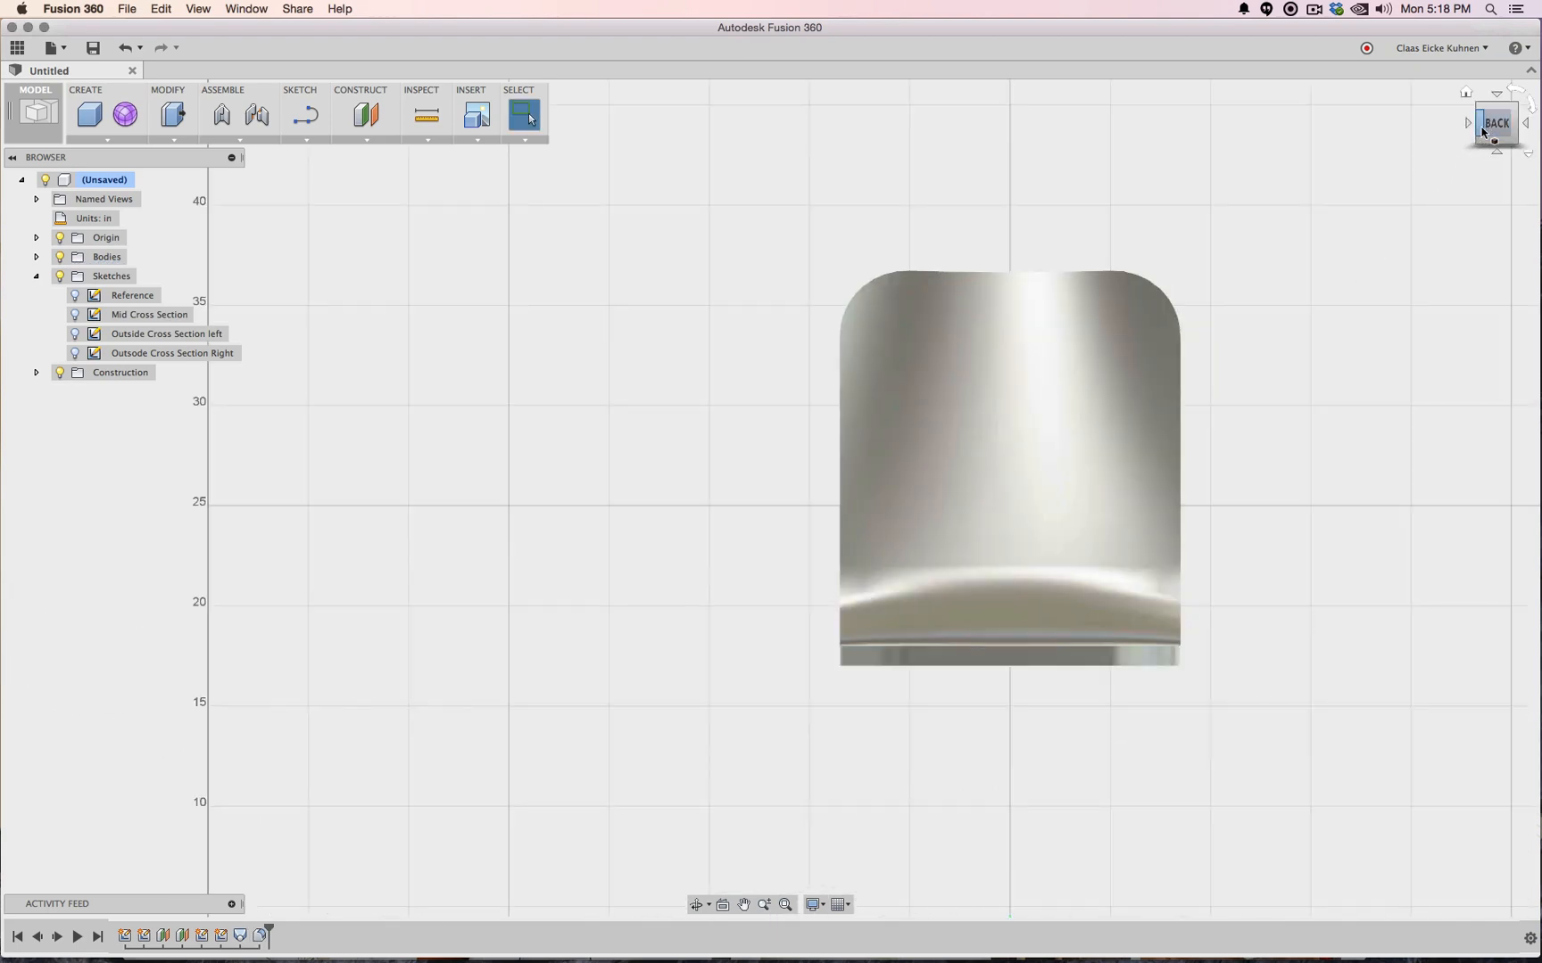
{"action": "mouse_move", "coordinate": [1488, 134]}
{"action": "left_mouse_down"}
{"action": "mouse_move", "coordinate": [1478, 189]}
{"action": "mouse_move", "coordinate": [1446, 167]}
{"action": "mouse_move", "coordinate": [1463, 169]}
{"action": "mouse_move", "coordinate": [1364, 189]}
{"action": "mouse_move", "coordinate": [1376, 198]}
{"action": "mouse_move", "coordinate": [1162, 145]}
{"action": "mouse_move", "coordinate": [730, 419]}
{"action": "left_mouse_up"}
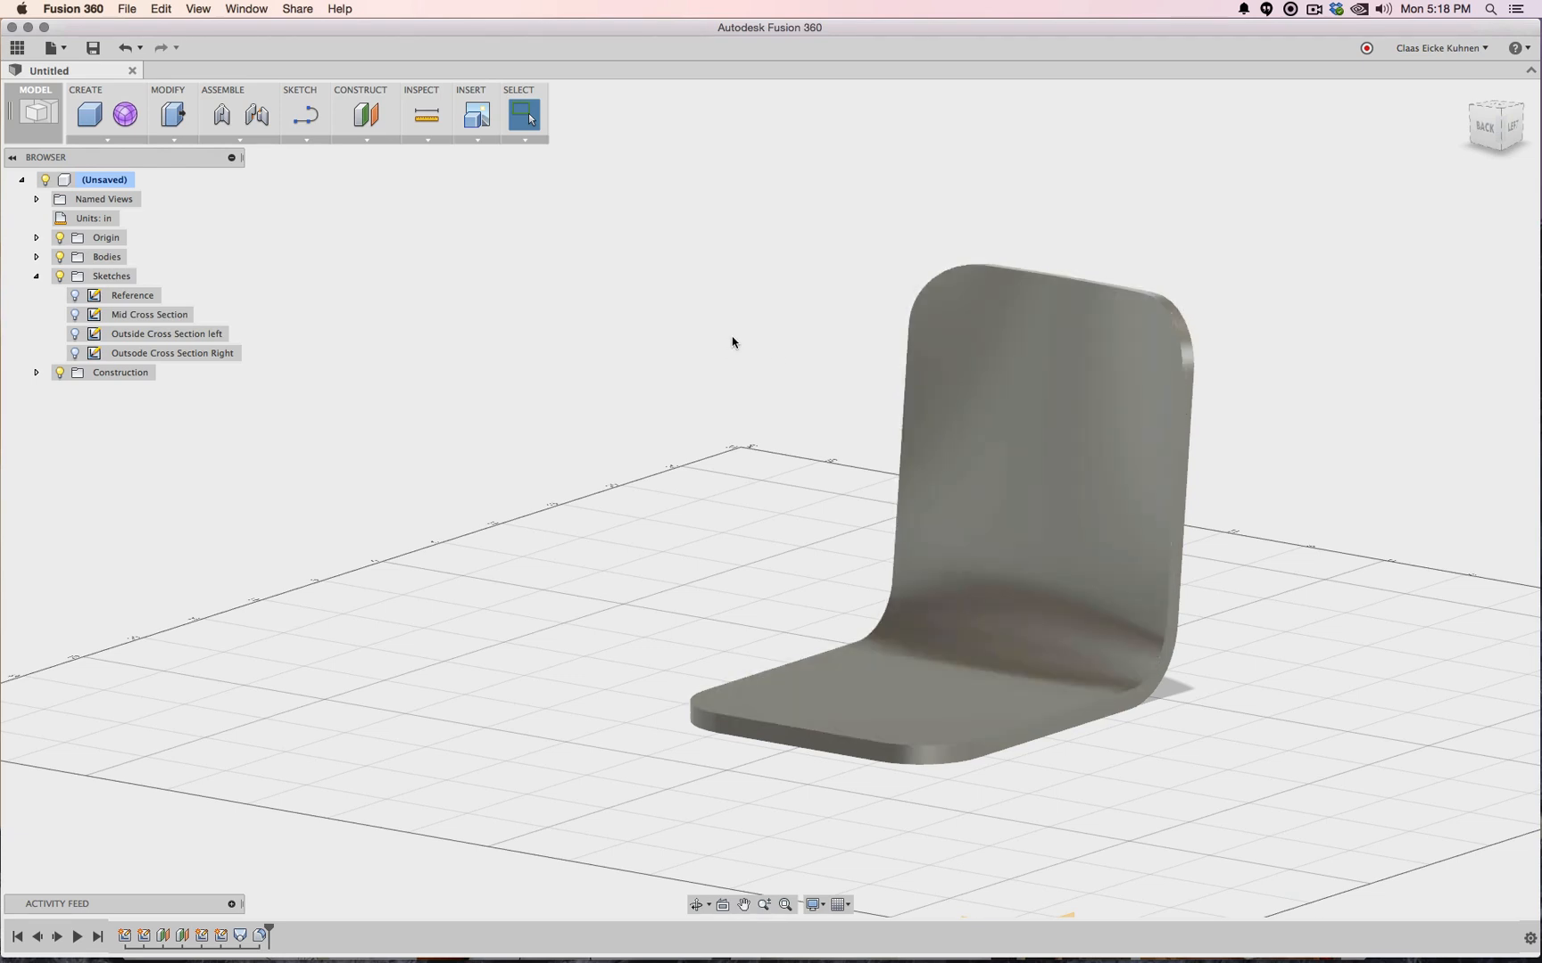
{"action": "left_click", "coordinate": [174, 138]}
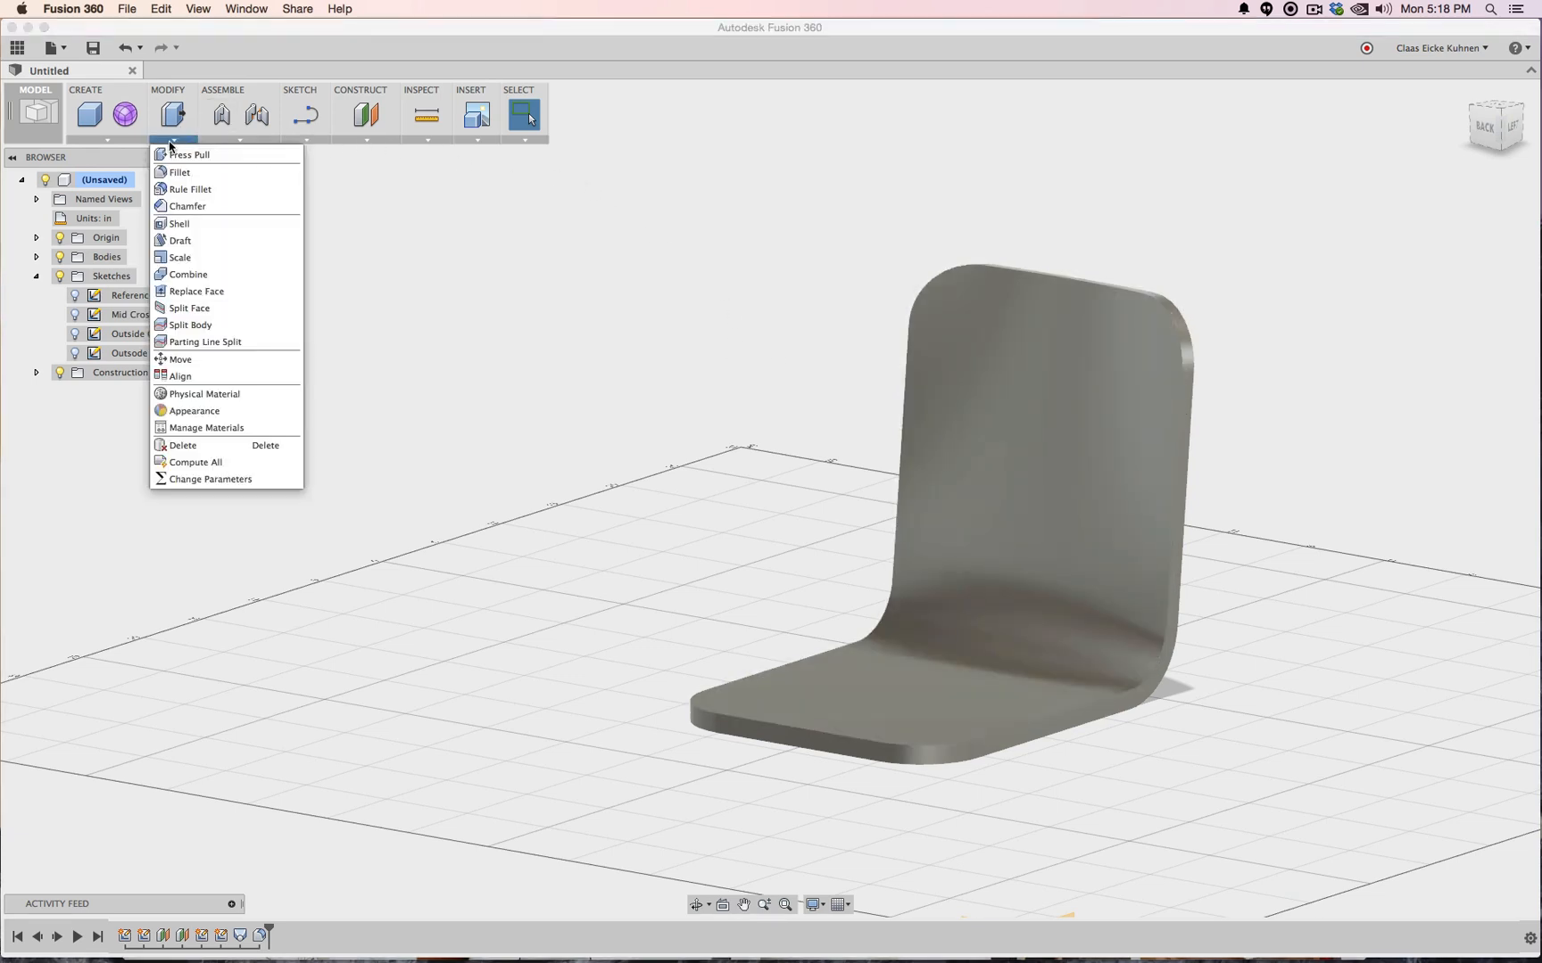
{"action": "left_click", "coordinate": [192, 188]}
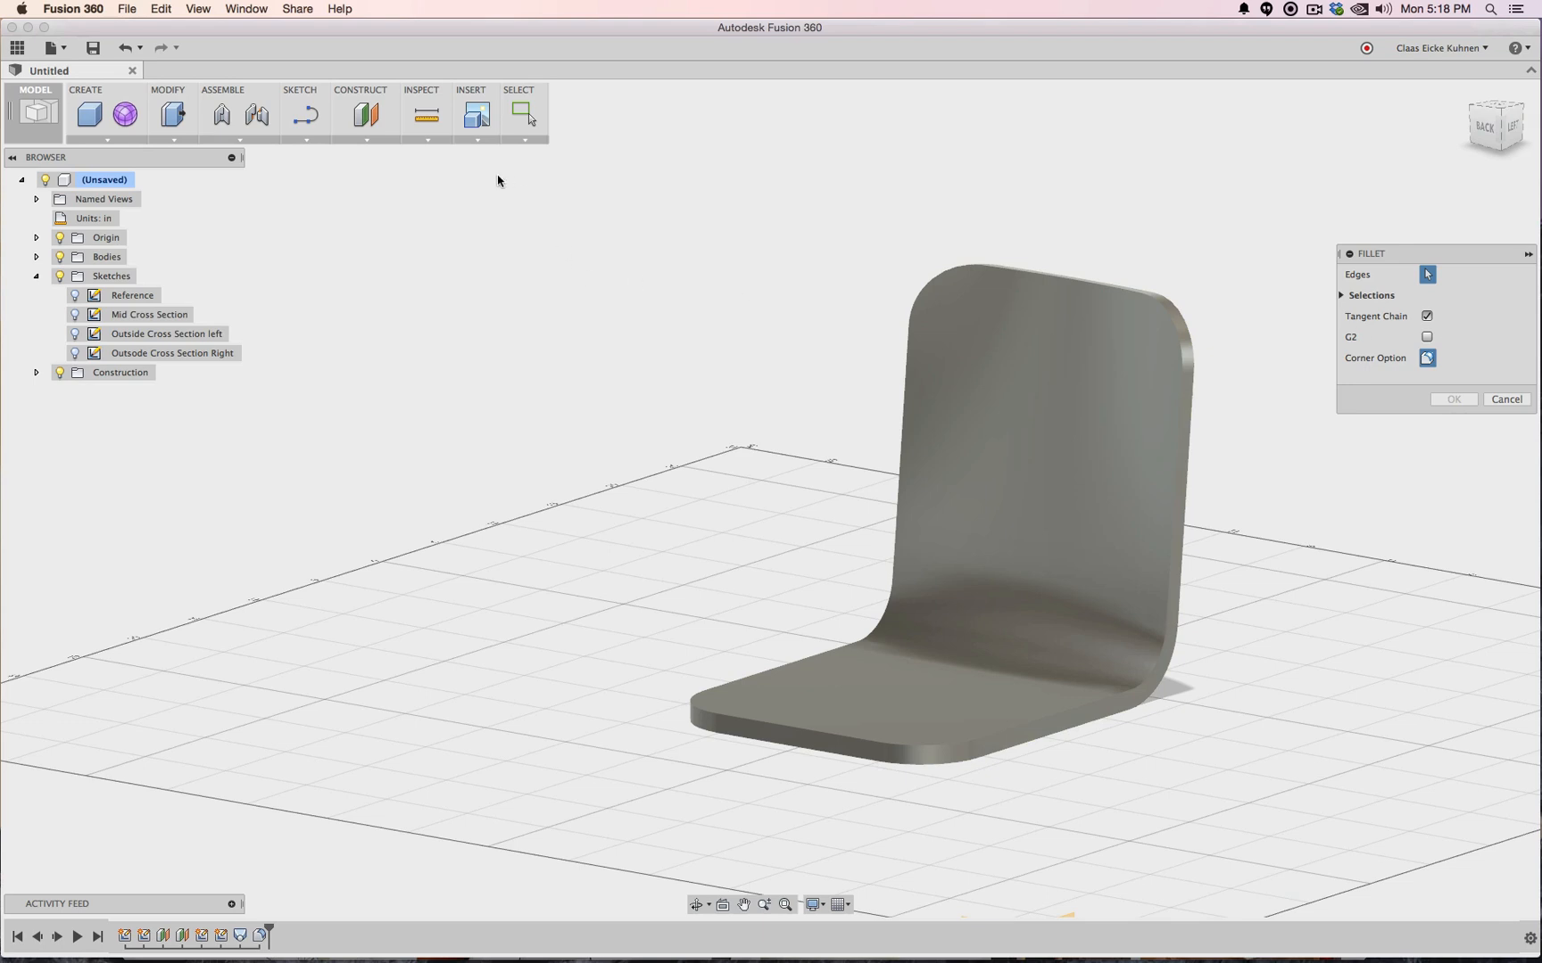
{"action": "left_click_drag", "start_coordinate": [497, 181], "coordinate": [1296, 831]}
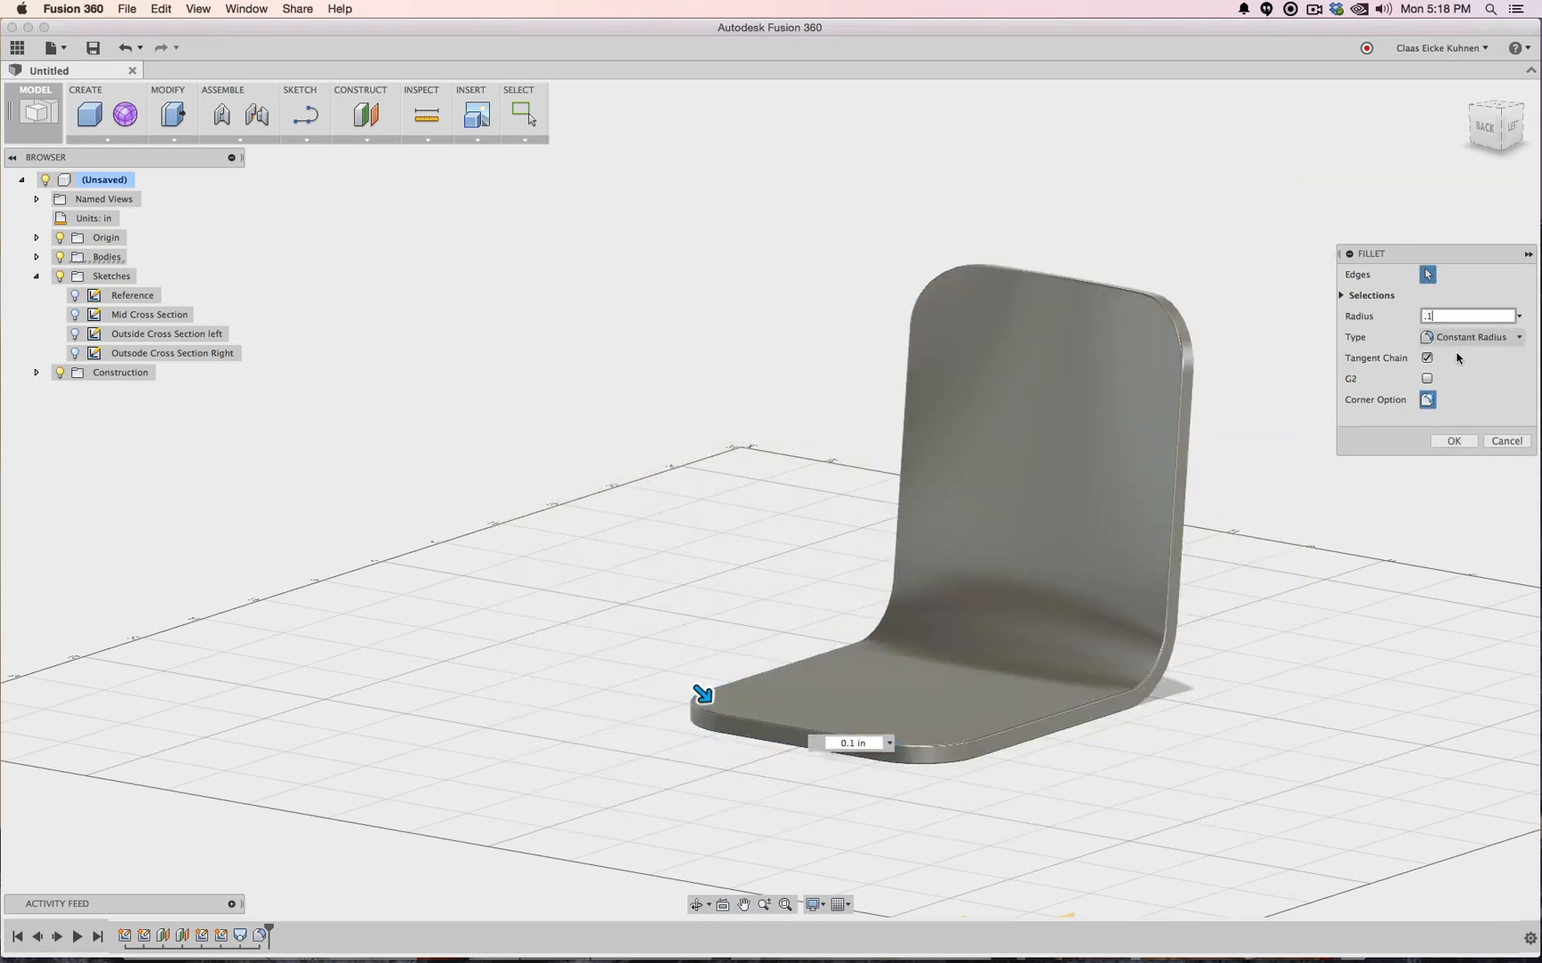
{"action": "key", "text": "Return"}
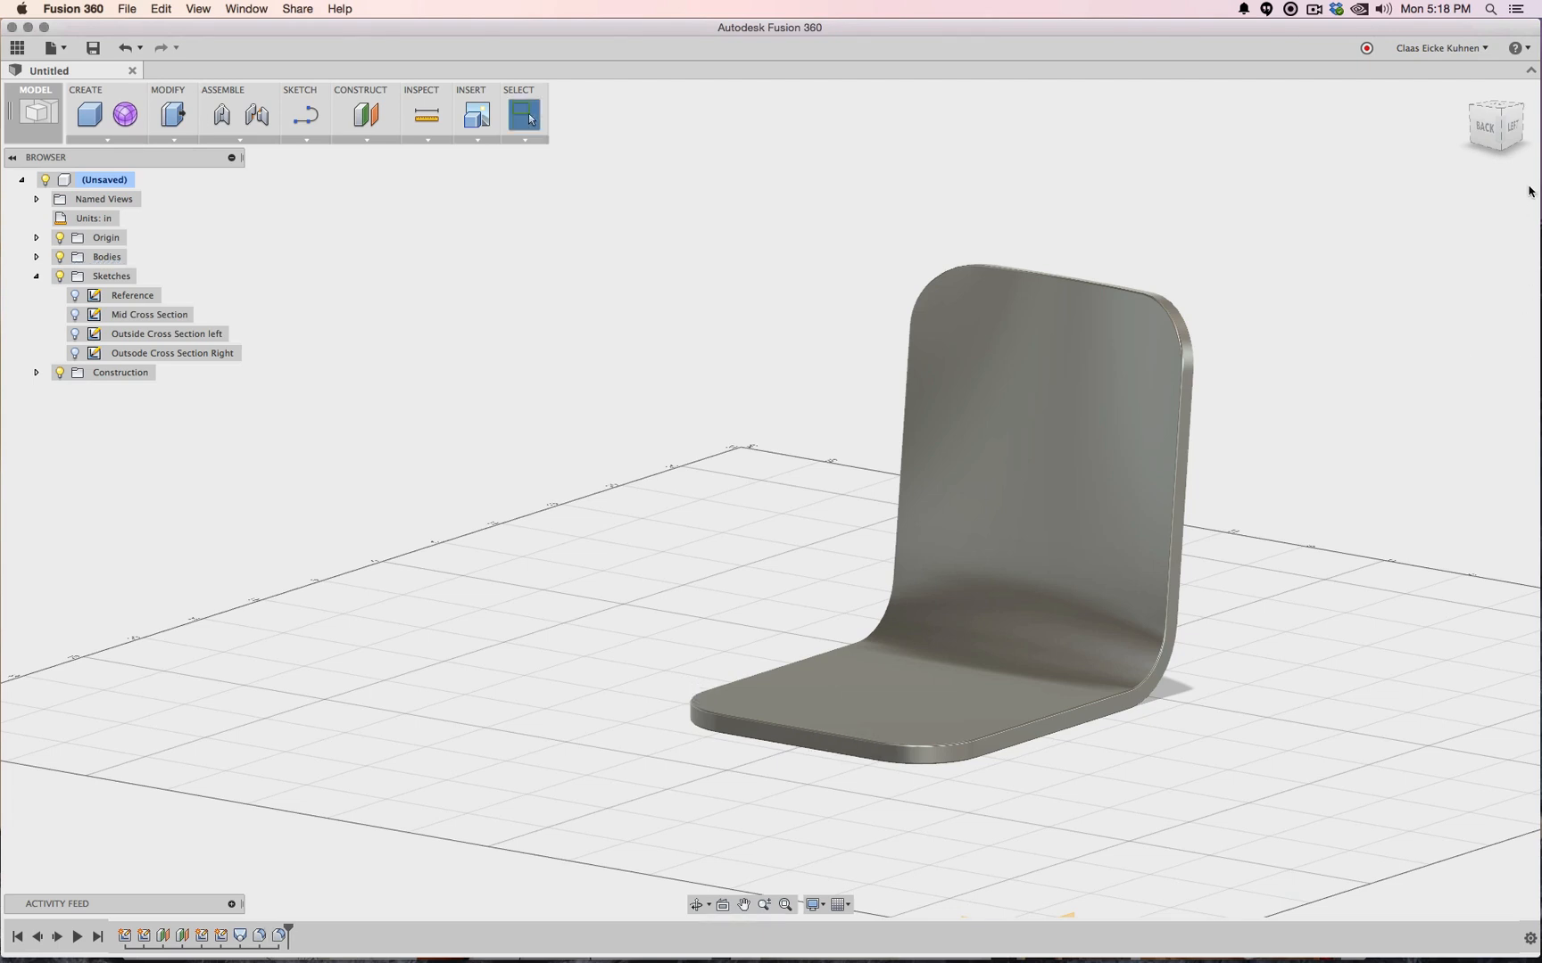
{"action": "left_click", "coordinate": [1514, 130]}
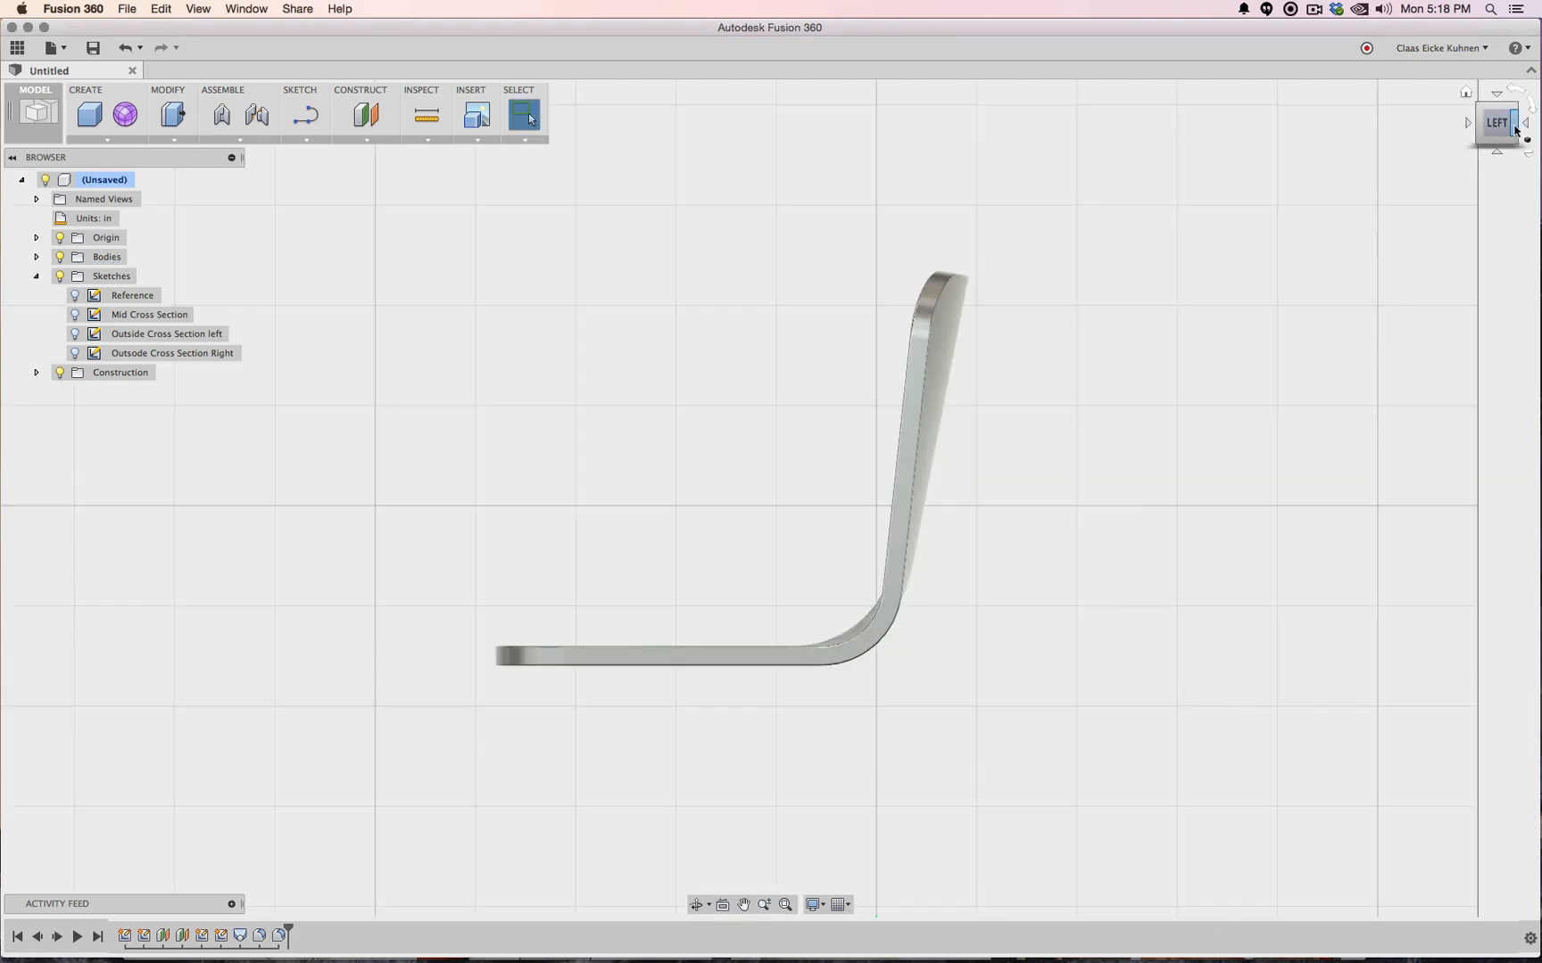
Switch to the Back view and start Sketch5 on the backrest's rear face
{"action": "left_click", "coordinate": [1468, 125]}
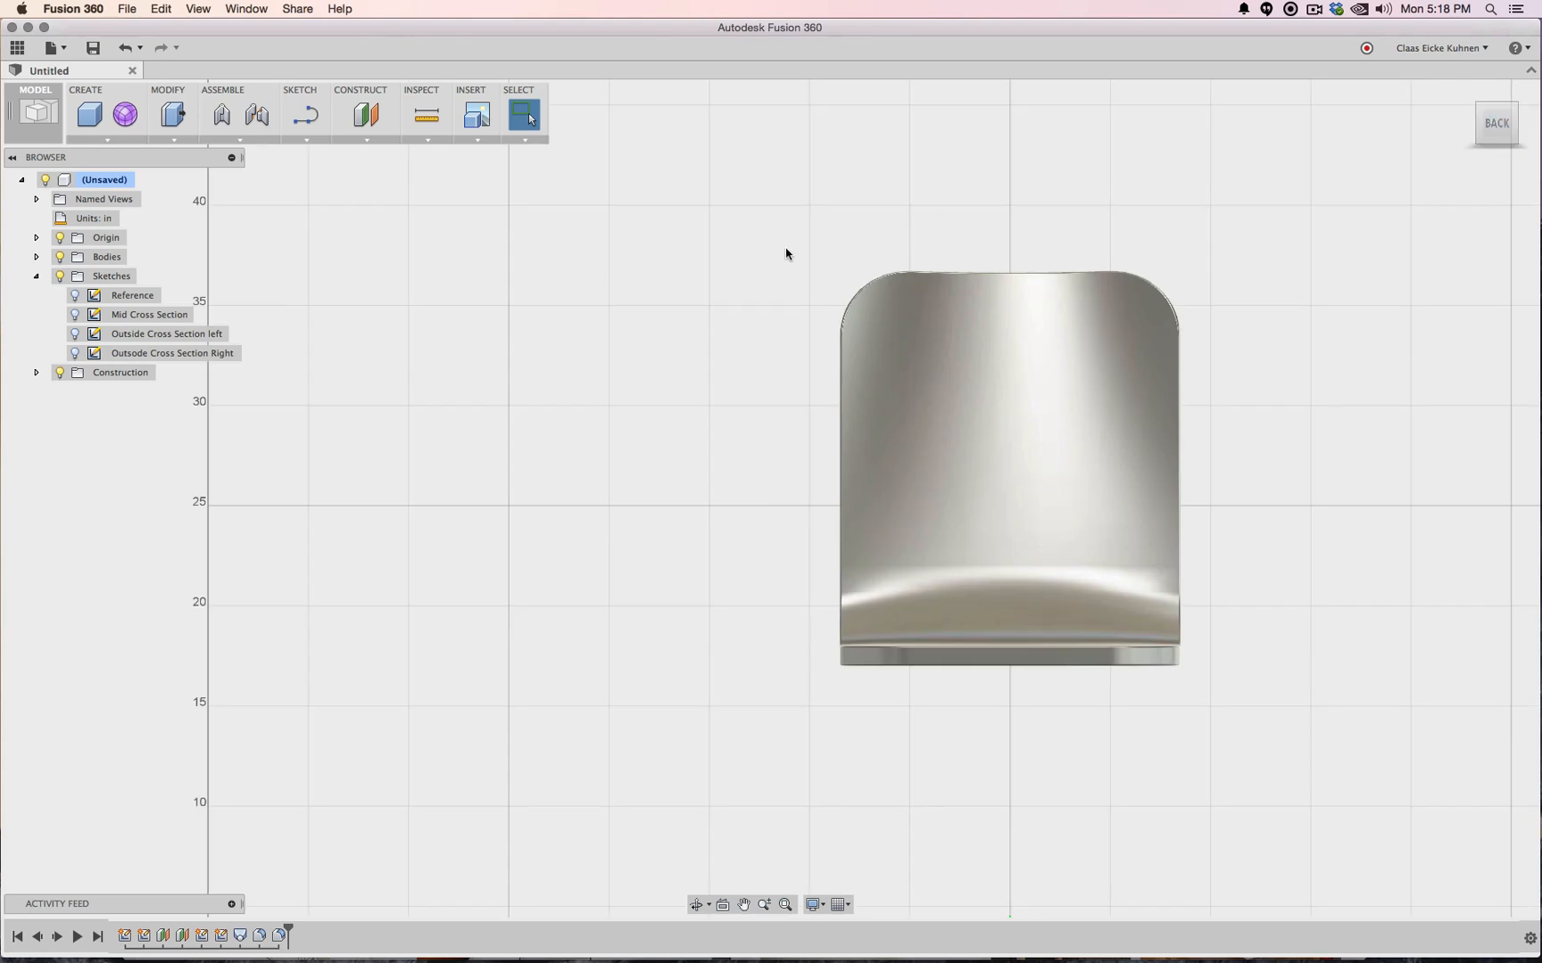
{"action": "left_click", "coordinate": [305, 122]}
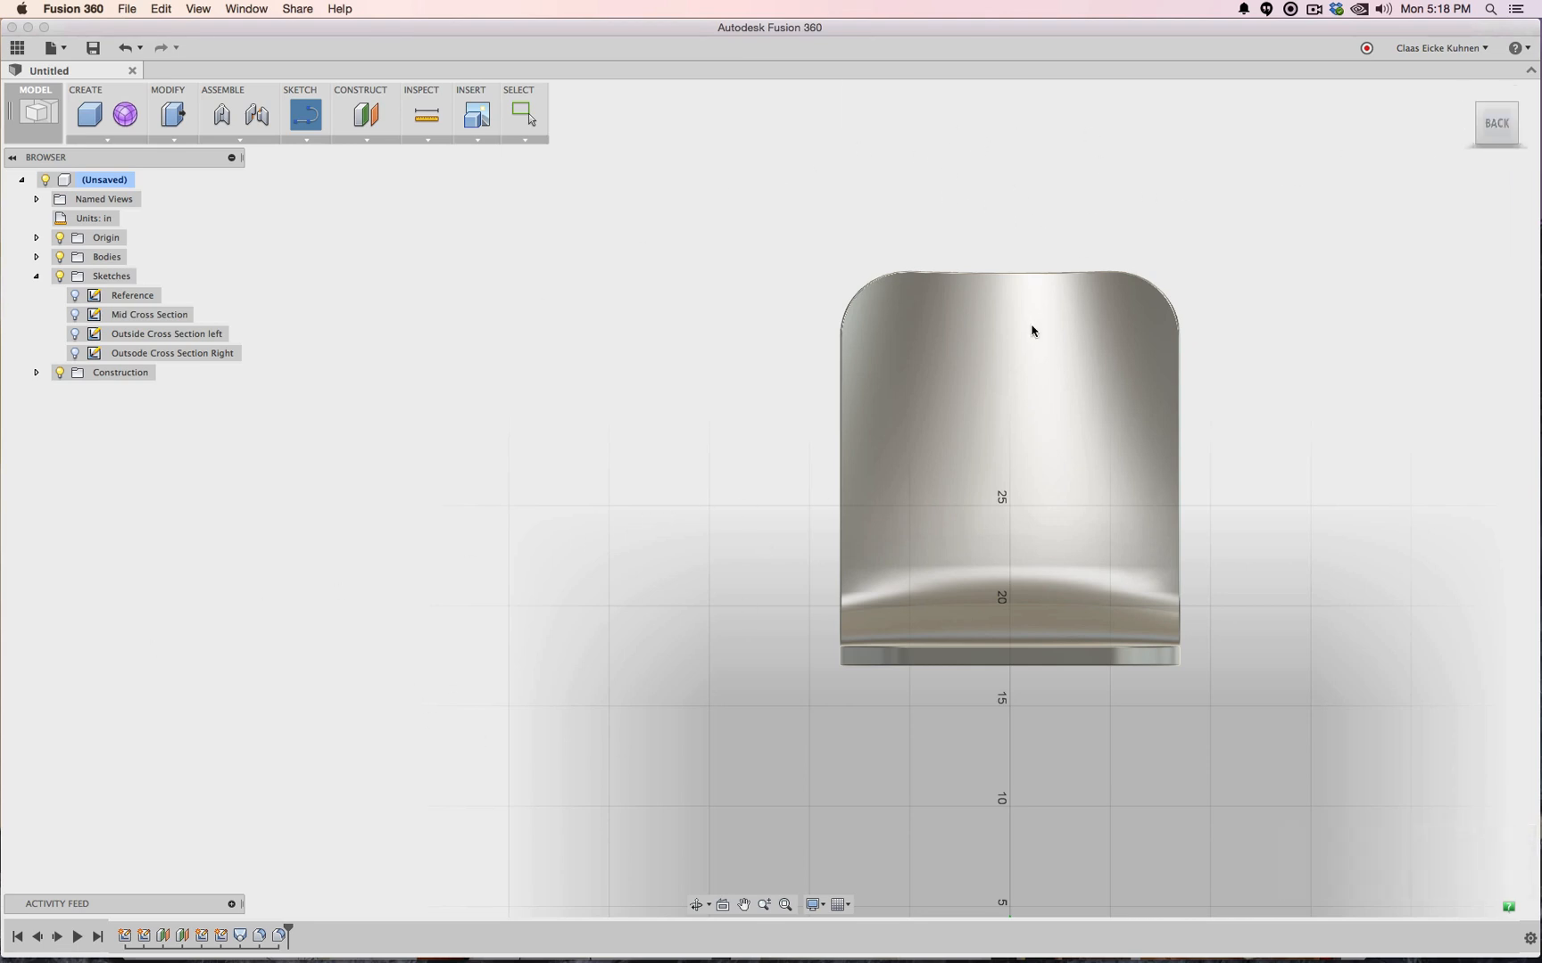
{"action": "left_click", "coordinate": [744, 446]}
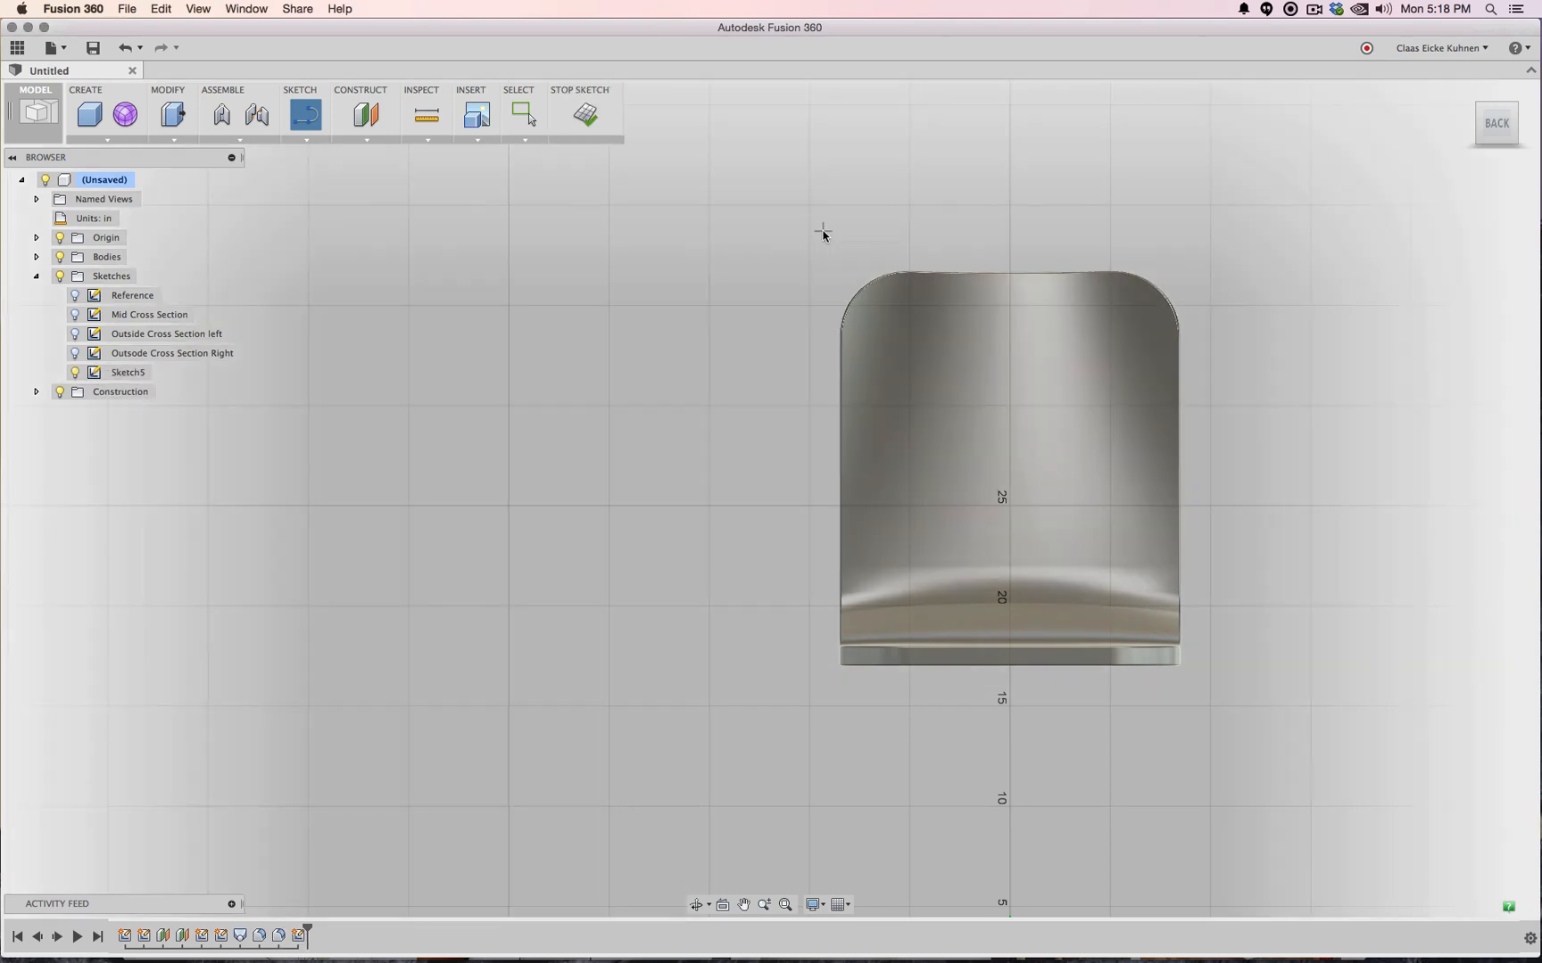
With Center Diameter Circle, draw the first few differently sized circles near the backrest top
{"action": "left_click", "coordinate": [302, 140]}
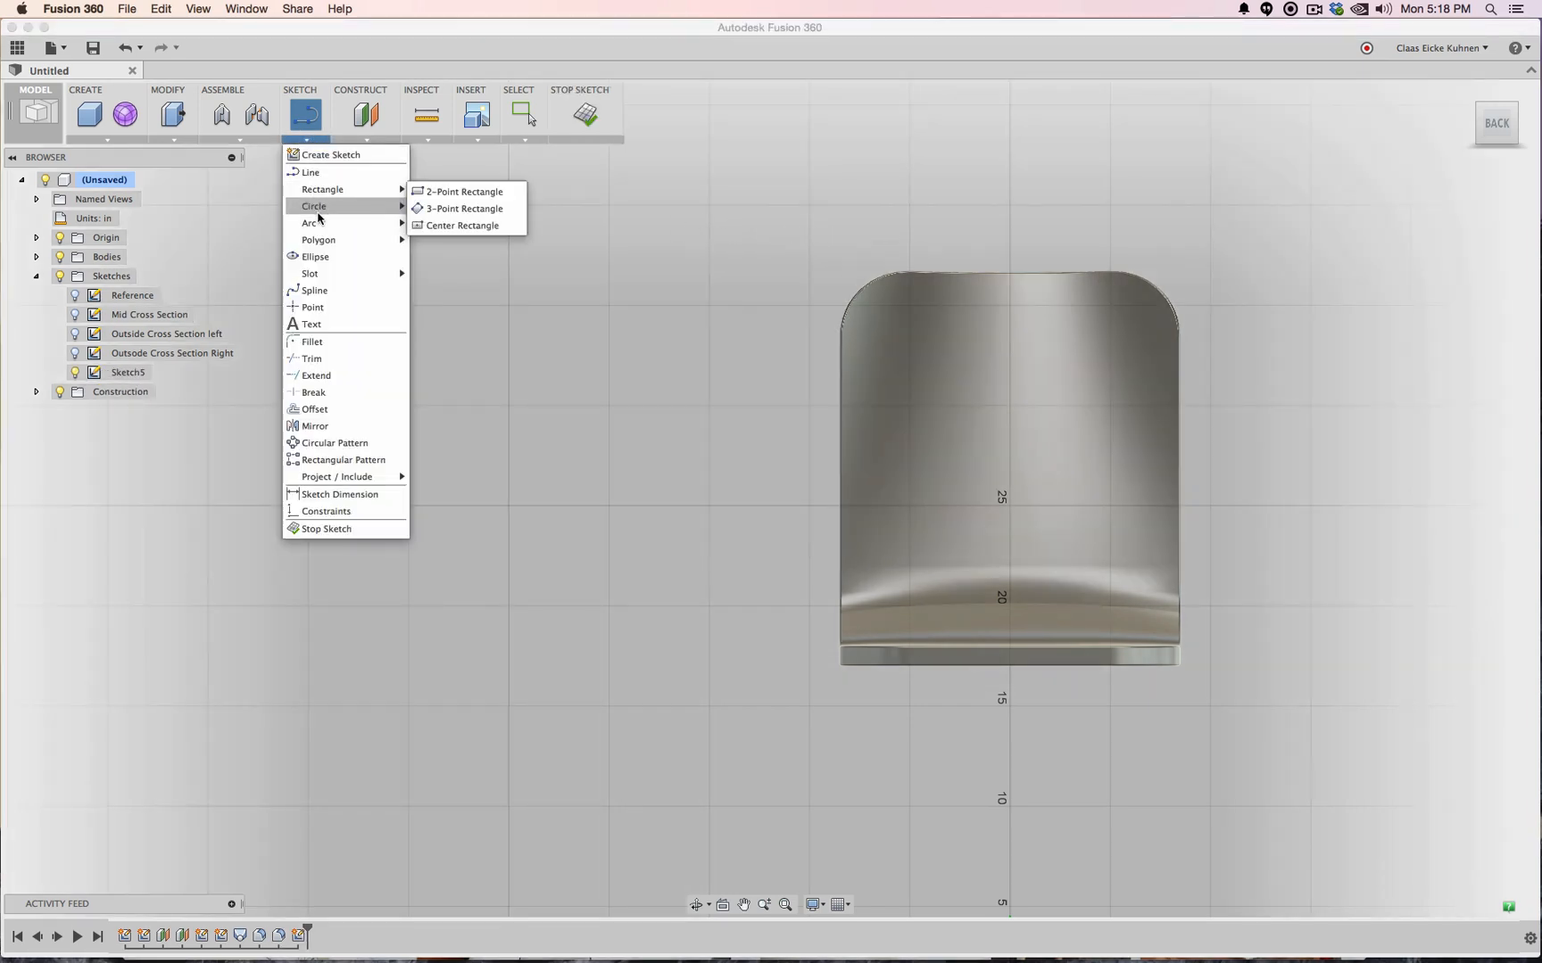
{"action": "mouse_move", "coordinate": [322, 206]}
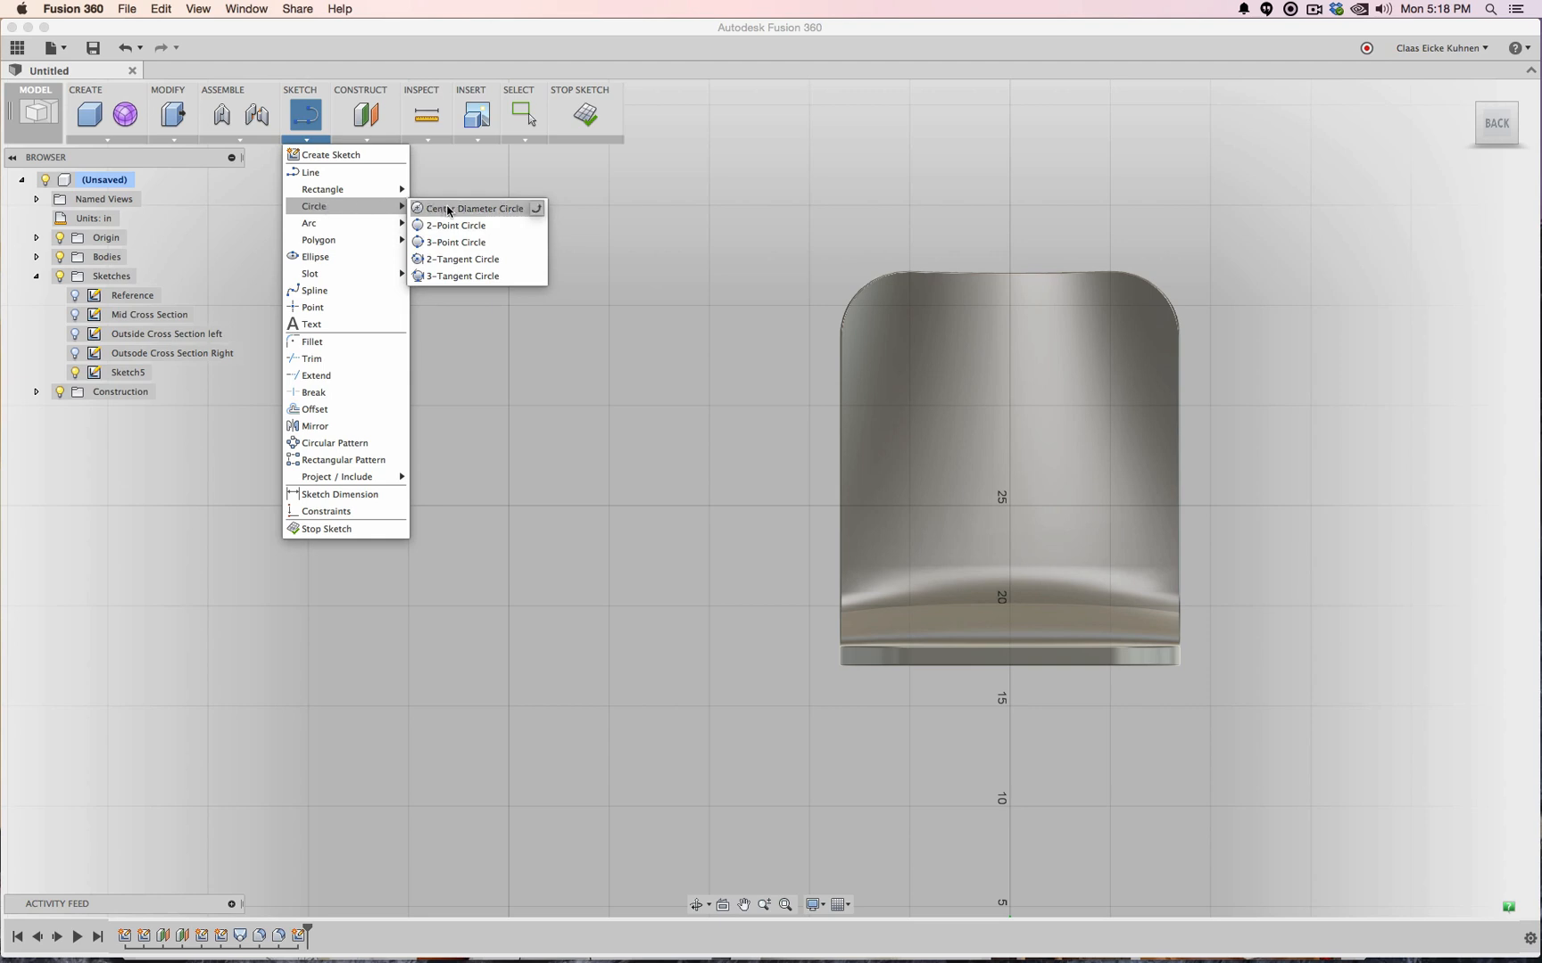
{"action": "left_click", "coordinate": [534, 209]}
{"action": "left_click", "coordinate": [915, 348]}
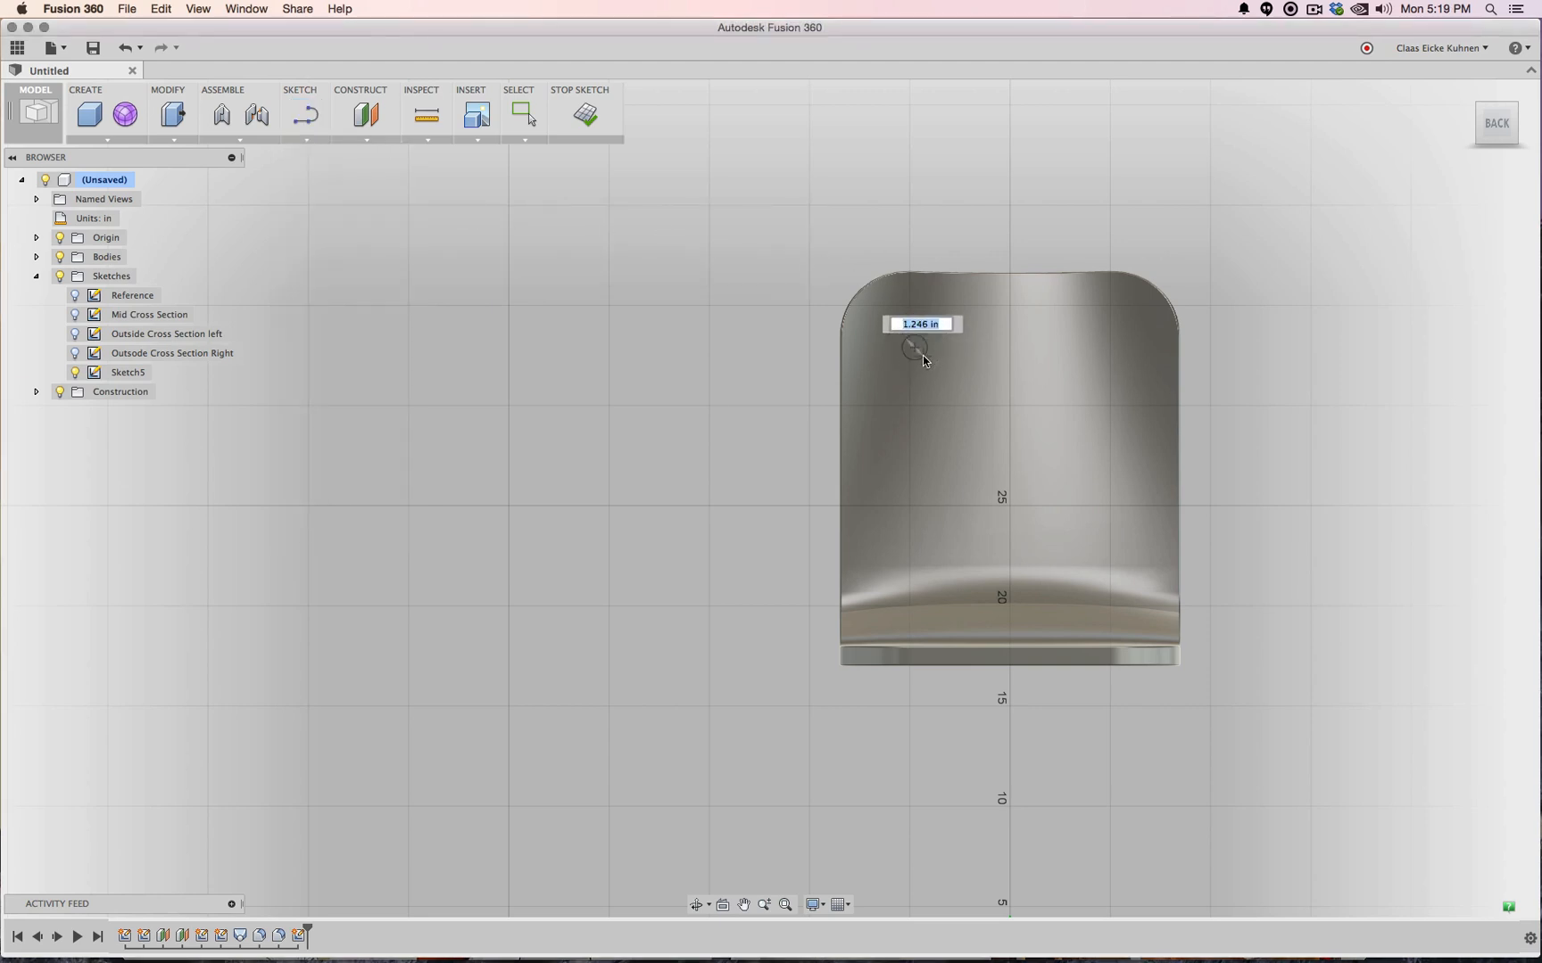
{"action": "left_click", "coordinate": [964, 384]}
{"action": "left_click", "coordinate": [970, 392]}
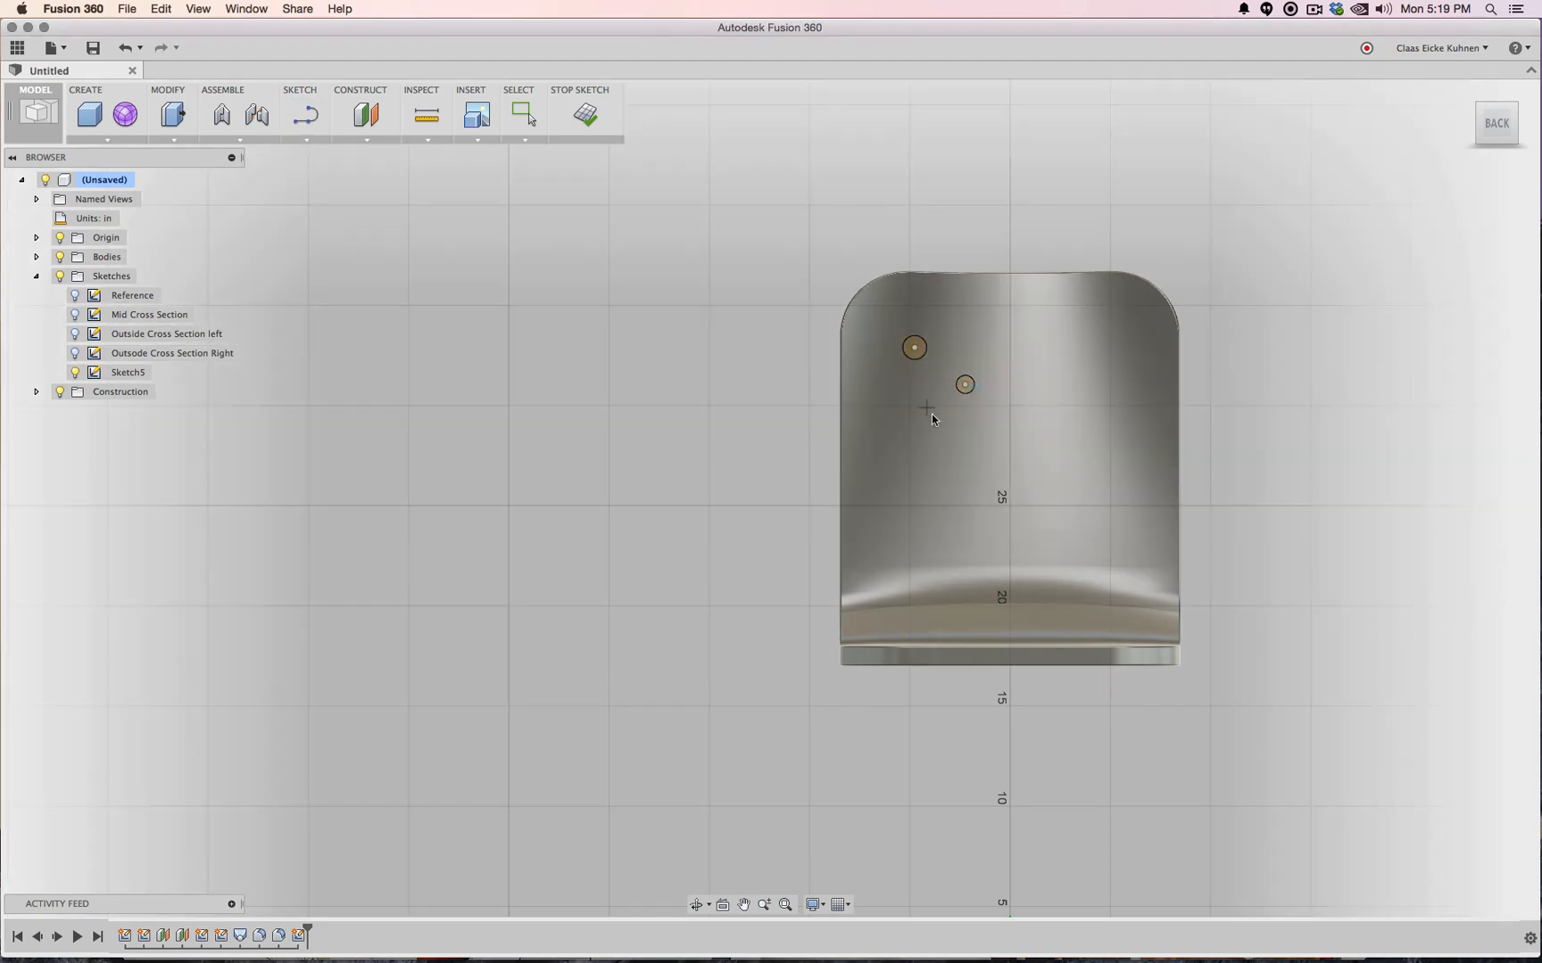
{"action": "left_click", "coordinate": [926, 407]}
{"action": "left_click", "coordinate": [940, 422]}
{"action": "left_click", "coordinate": [997, 419]}
{"action": "left_click", "coordinate": [1004, 428]}
{"action": "left_click", "coordinate": [997, 356]}
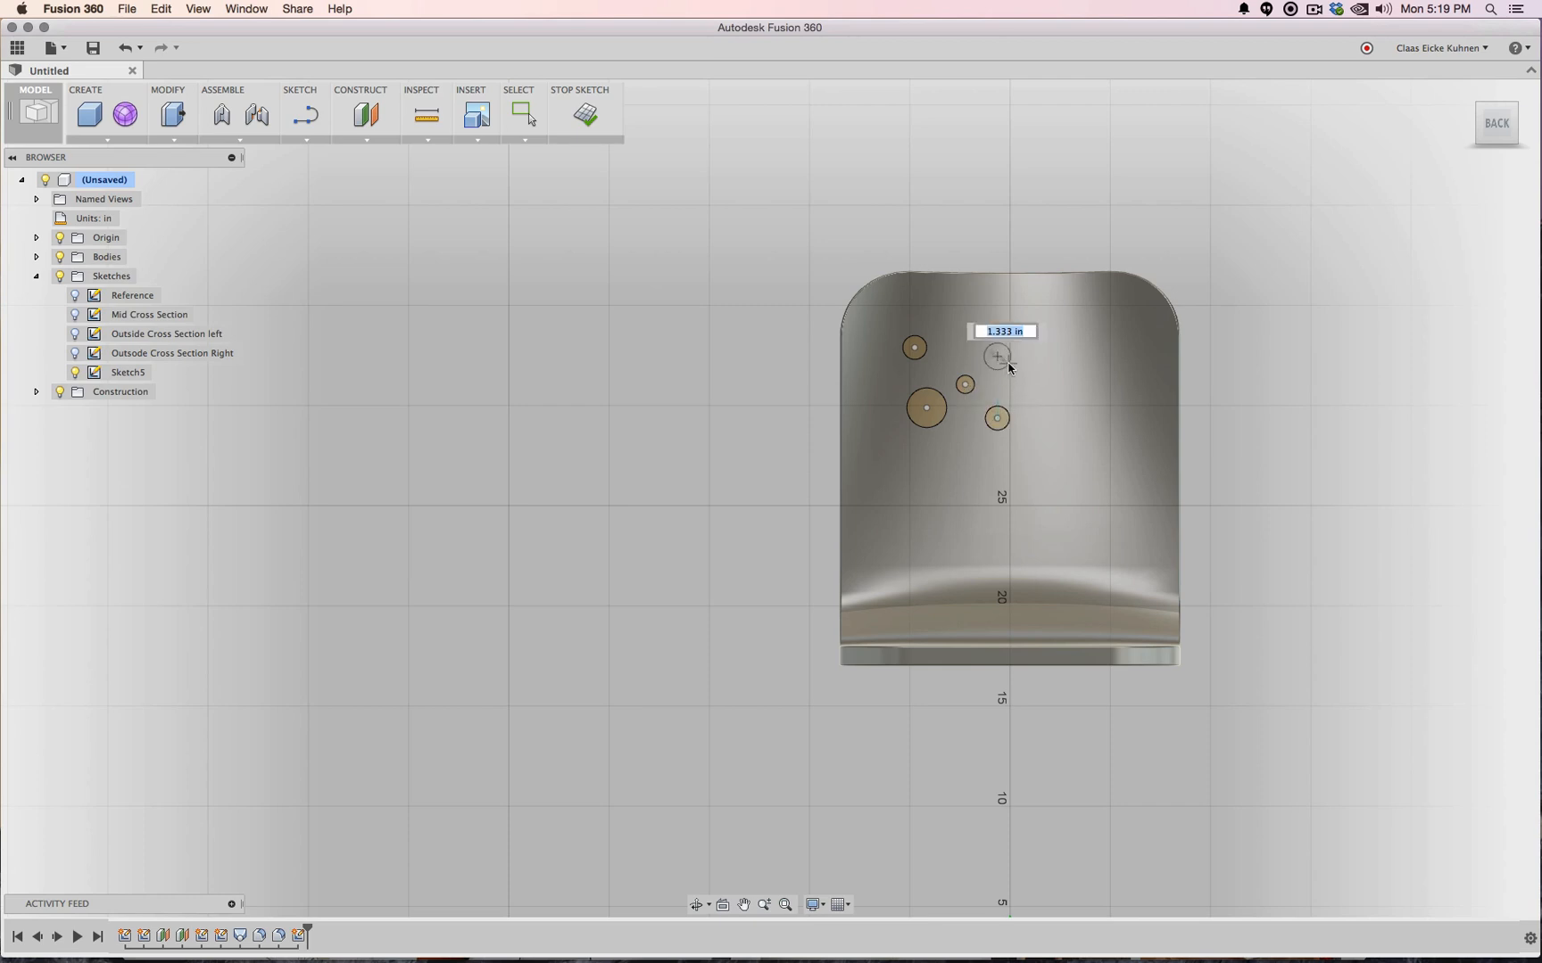
{"action": "left_click", "coordinate": [1009, 363]}
{"action": "left_click", "coordinate": [960, 449]}
Add the remaining scattered circles lower, right and left on the backrest, then stop the sketch
{"action": "left_click", "coordinate": [985, 460]}
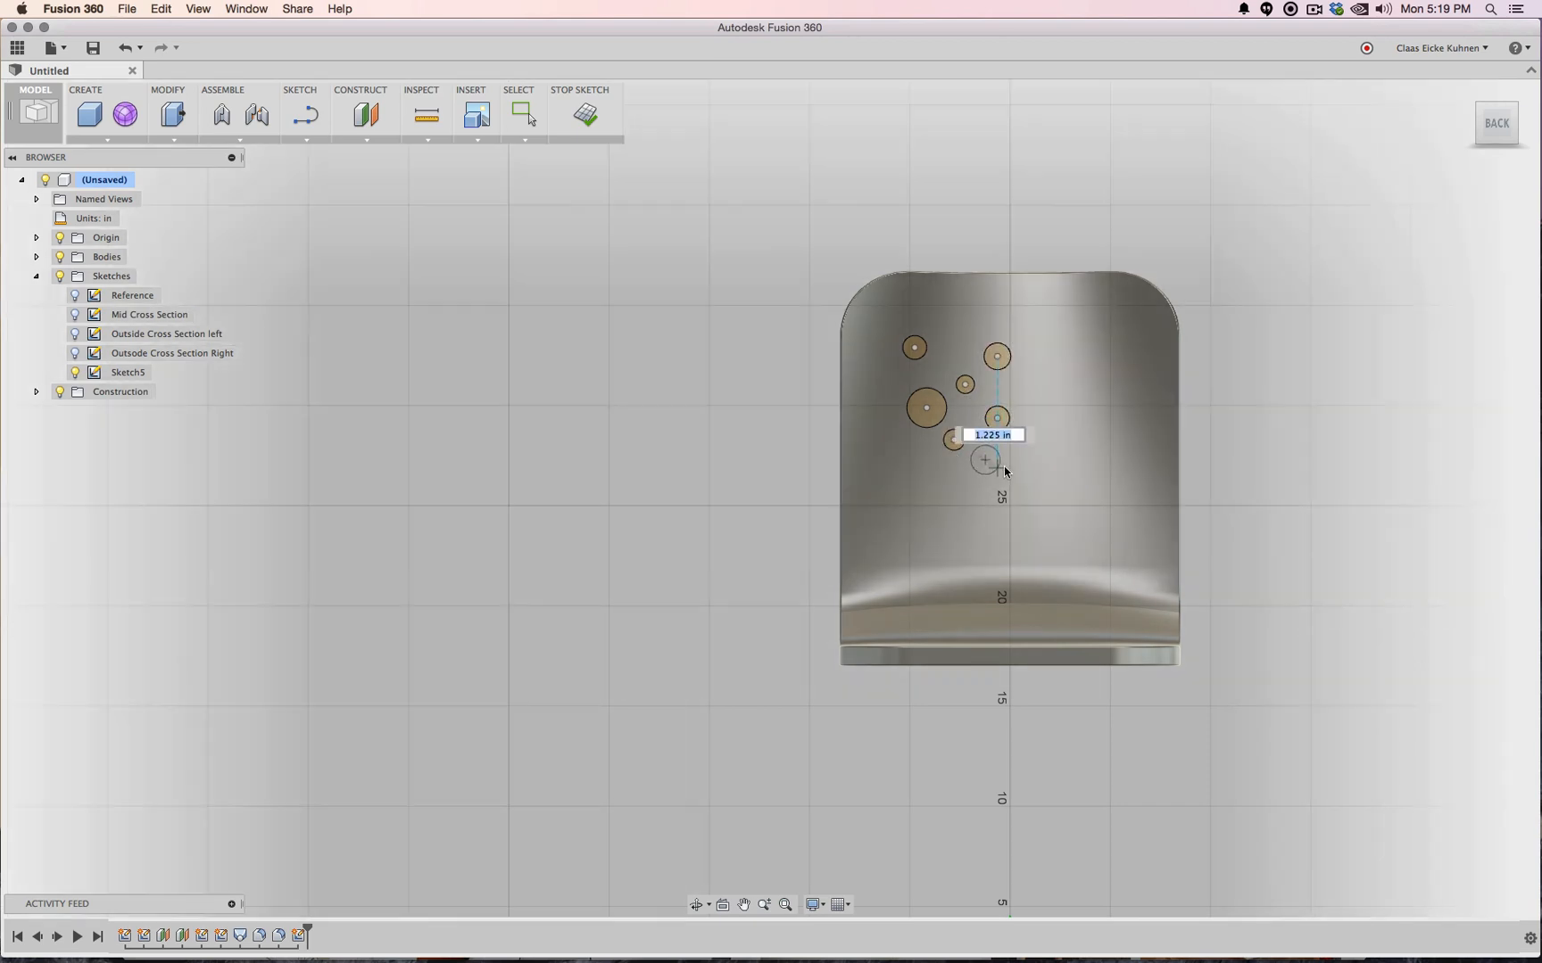
{"action": "left_click", "coordinate": [996, 470]}
{"action": "left_click", "coordinate": [1036, 418]}
{"action": "left_click", "coordinate": [1047, 431]}
{"action": "left_click", "coordinate": [1037, 460]}
{"action": "left_click", "coordinate": [1045, 480]}
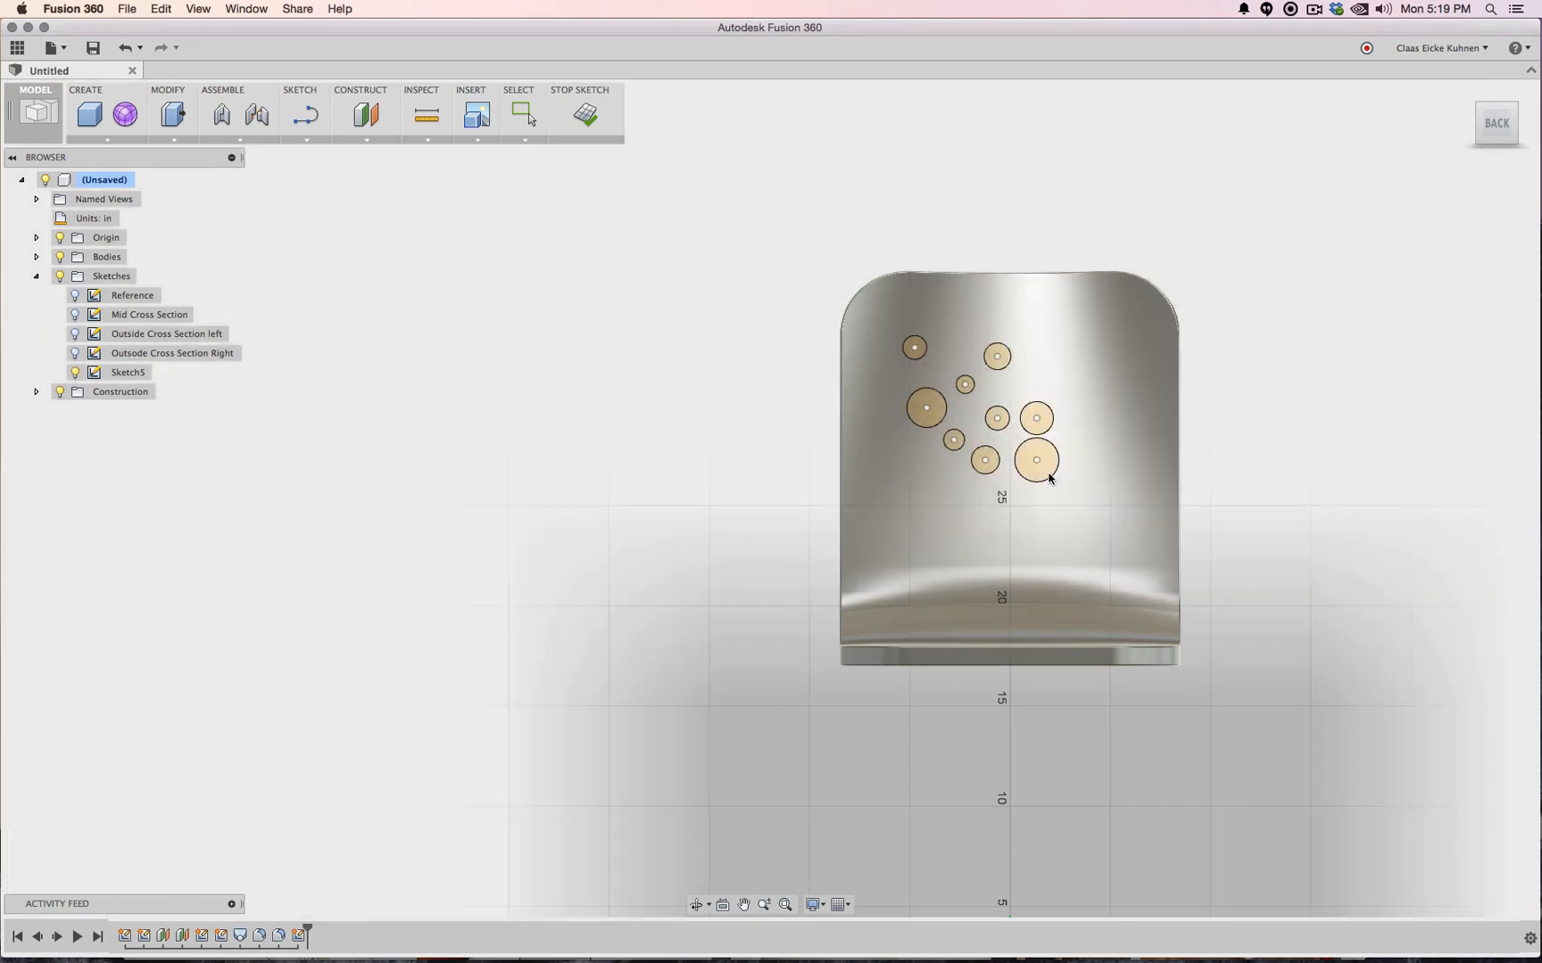
{"action": "left_click", "coordinate": [1014, 491]}
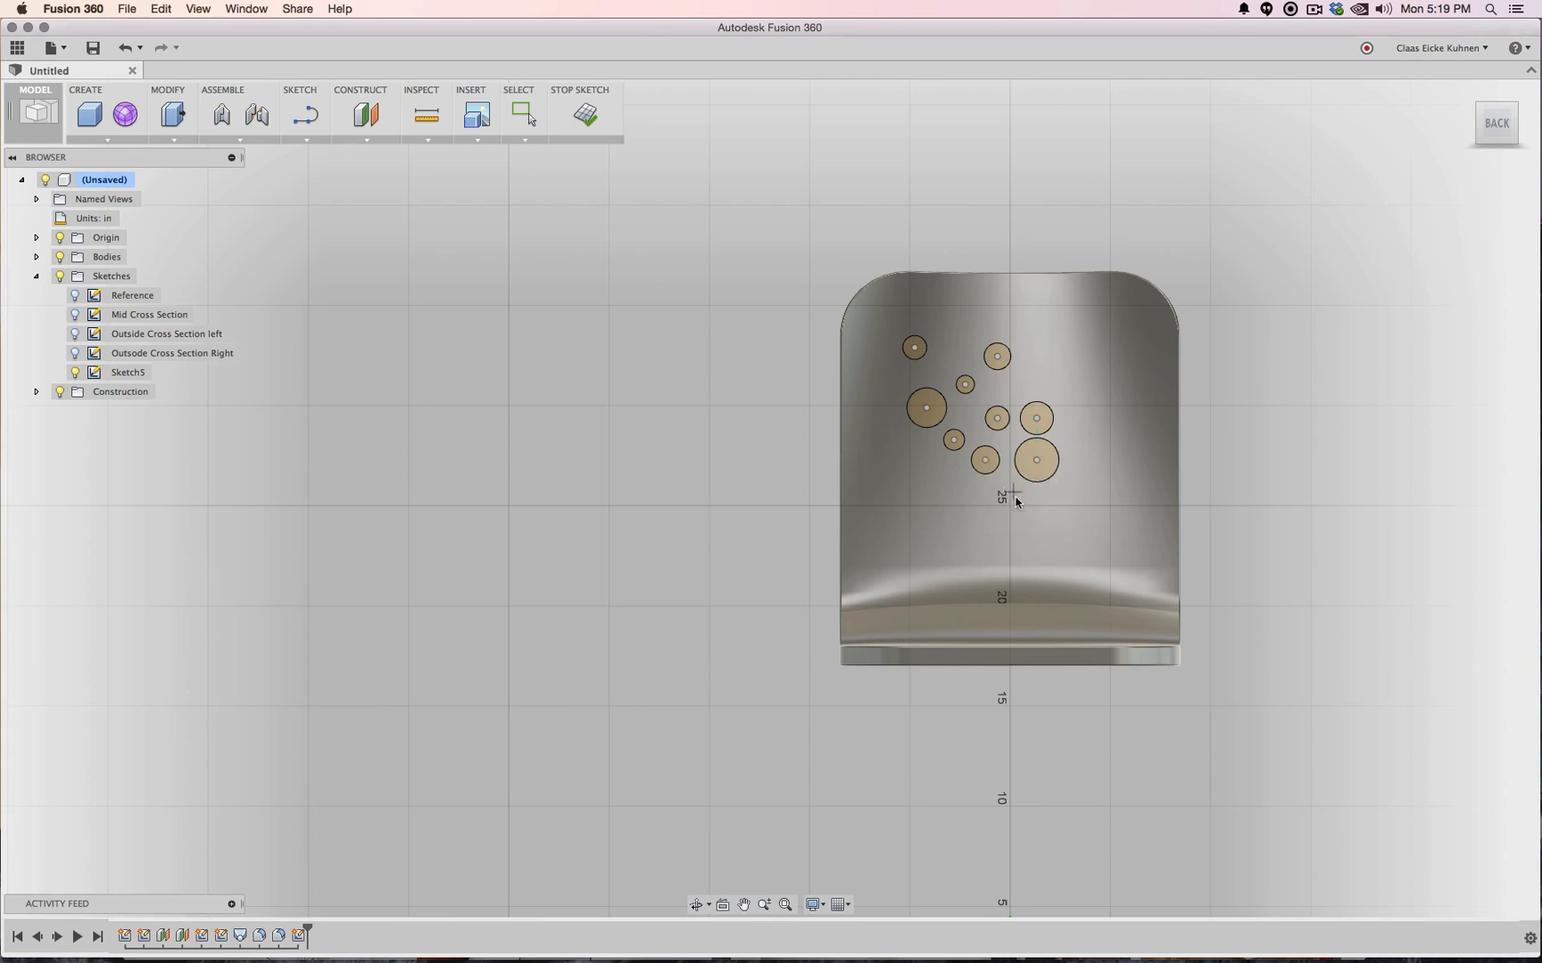
{"action": "left_click", "coordinate": [1020, 499]}
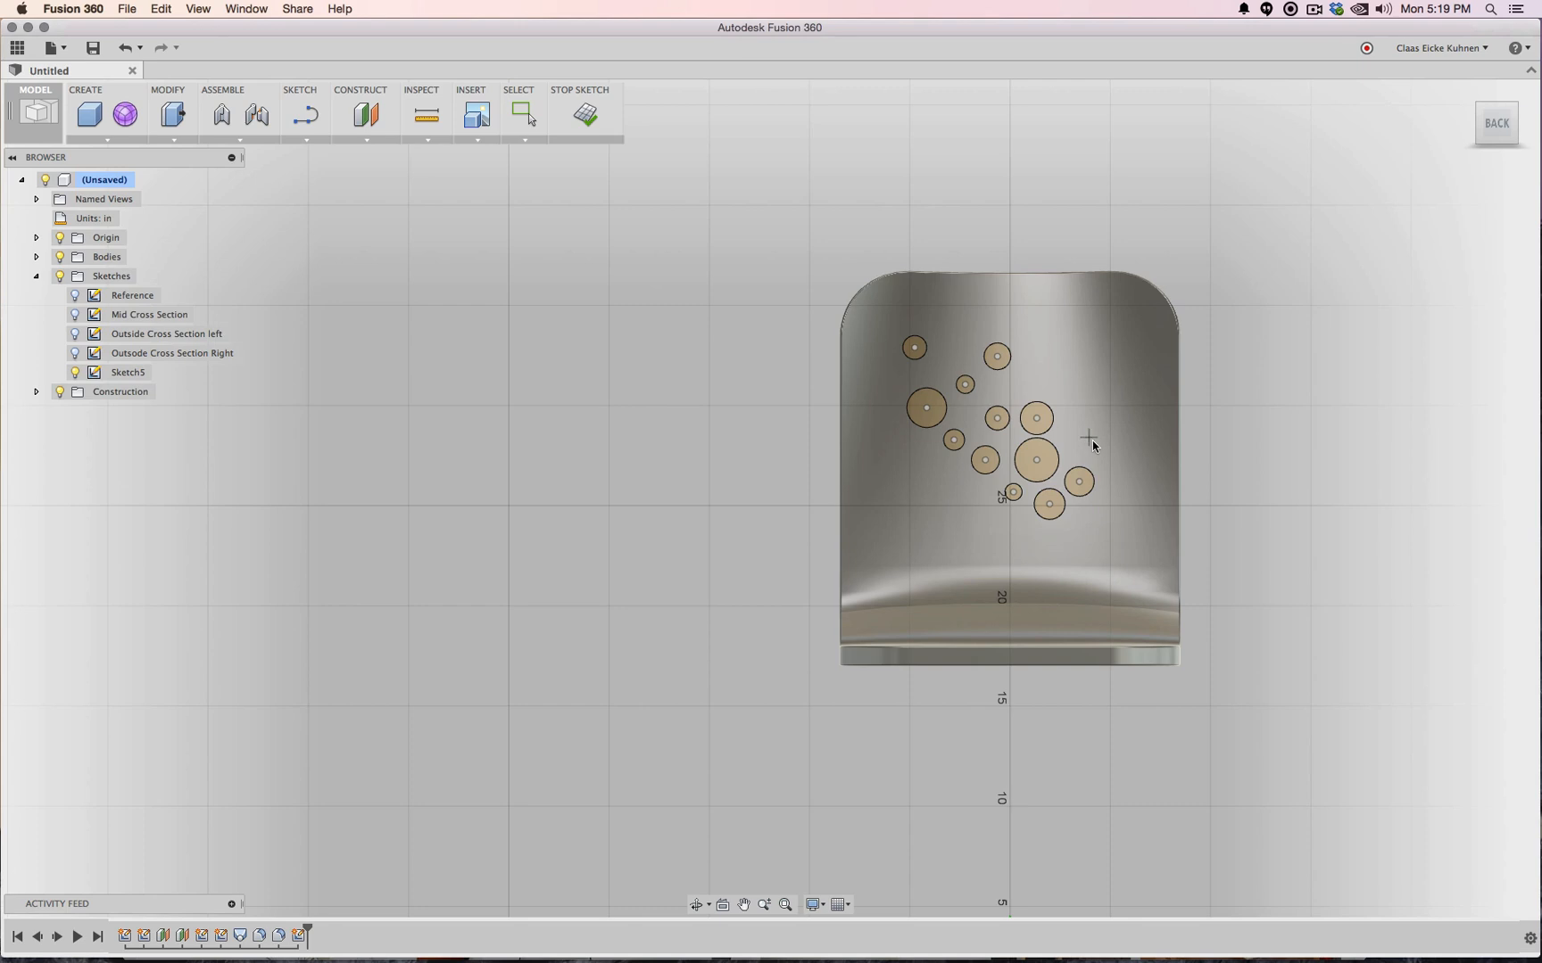
{"action": "left_click", "coordinate": [1088, 437]}
{"action": "left_click", "coordinate": [1095, 443]}
{"action": "left_click", "coordinate": [1079, 532]}
{"action": "left_click", "coordinate": [1088, 540]}
{"action": "left_click", "coordinate": [1014, 539]}
{"action": "left_click", "coordinate": [1022, 547]}
{"action": "left_click", "coordinate": [1063, 558]}
{"action": "left_click", "coordinate": [1116, 515]}
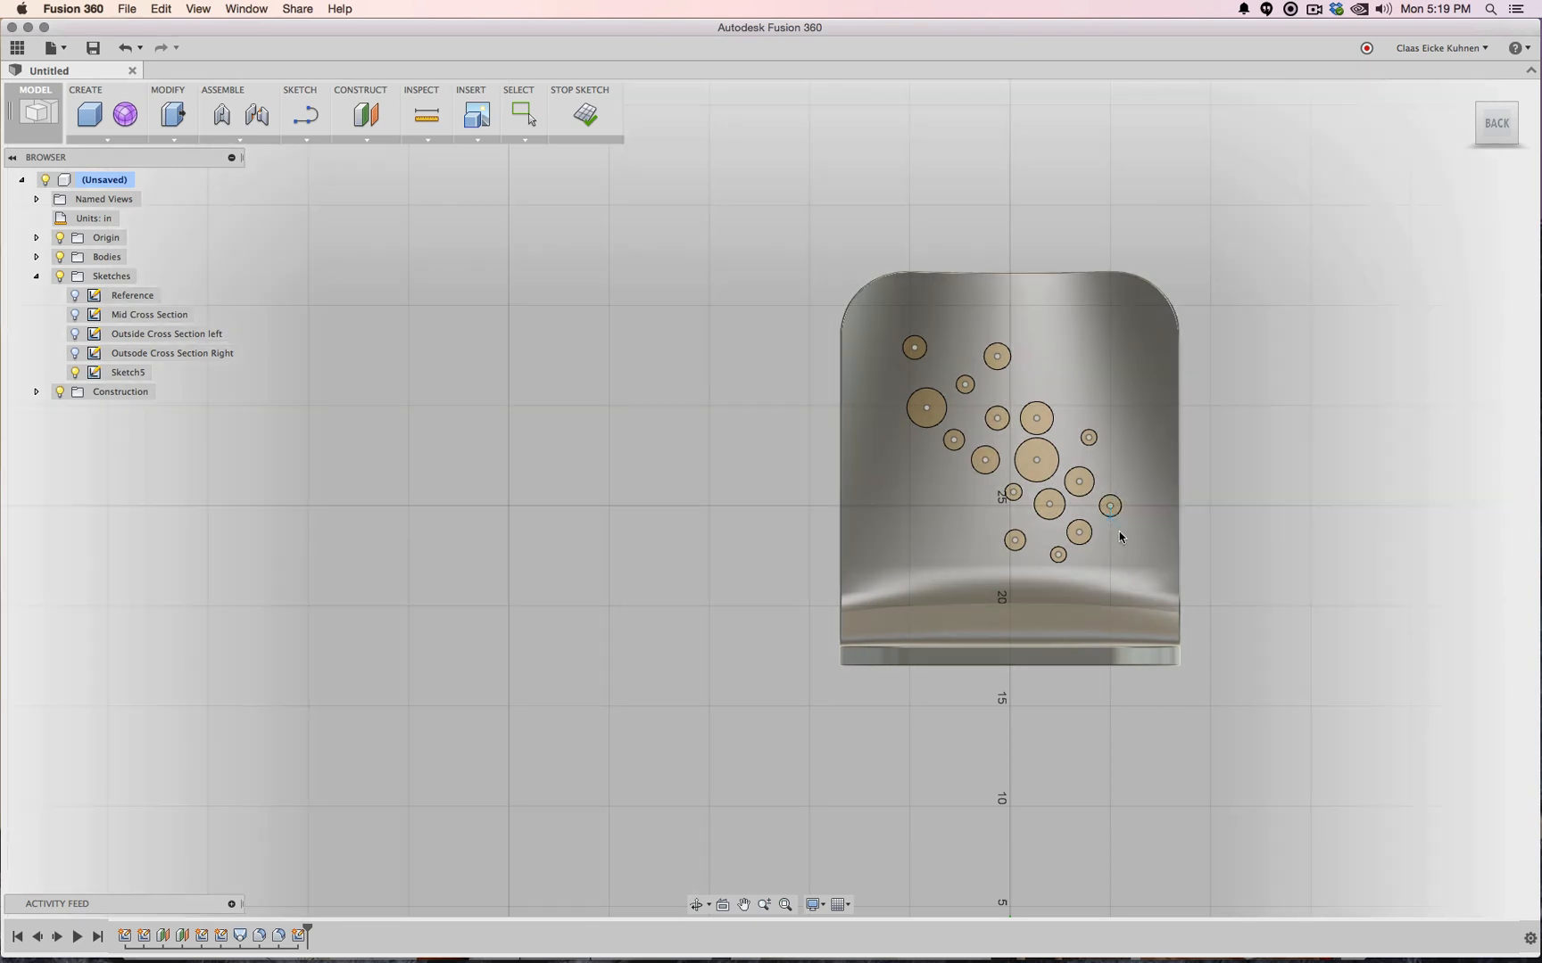
{"action": "left_click", "coordinate": [1110, 543]}
{"action": "left_click", "coordinate": [1117, 553]}
{"action": "left_click", "coordinate": [907, 457]}
{"action": "left_click", "coordinate": [919, 471]}
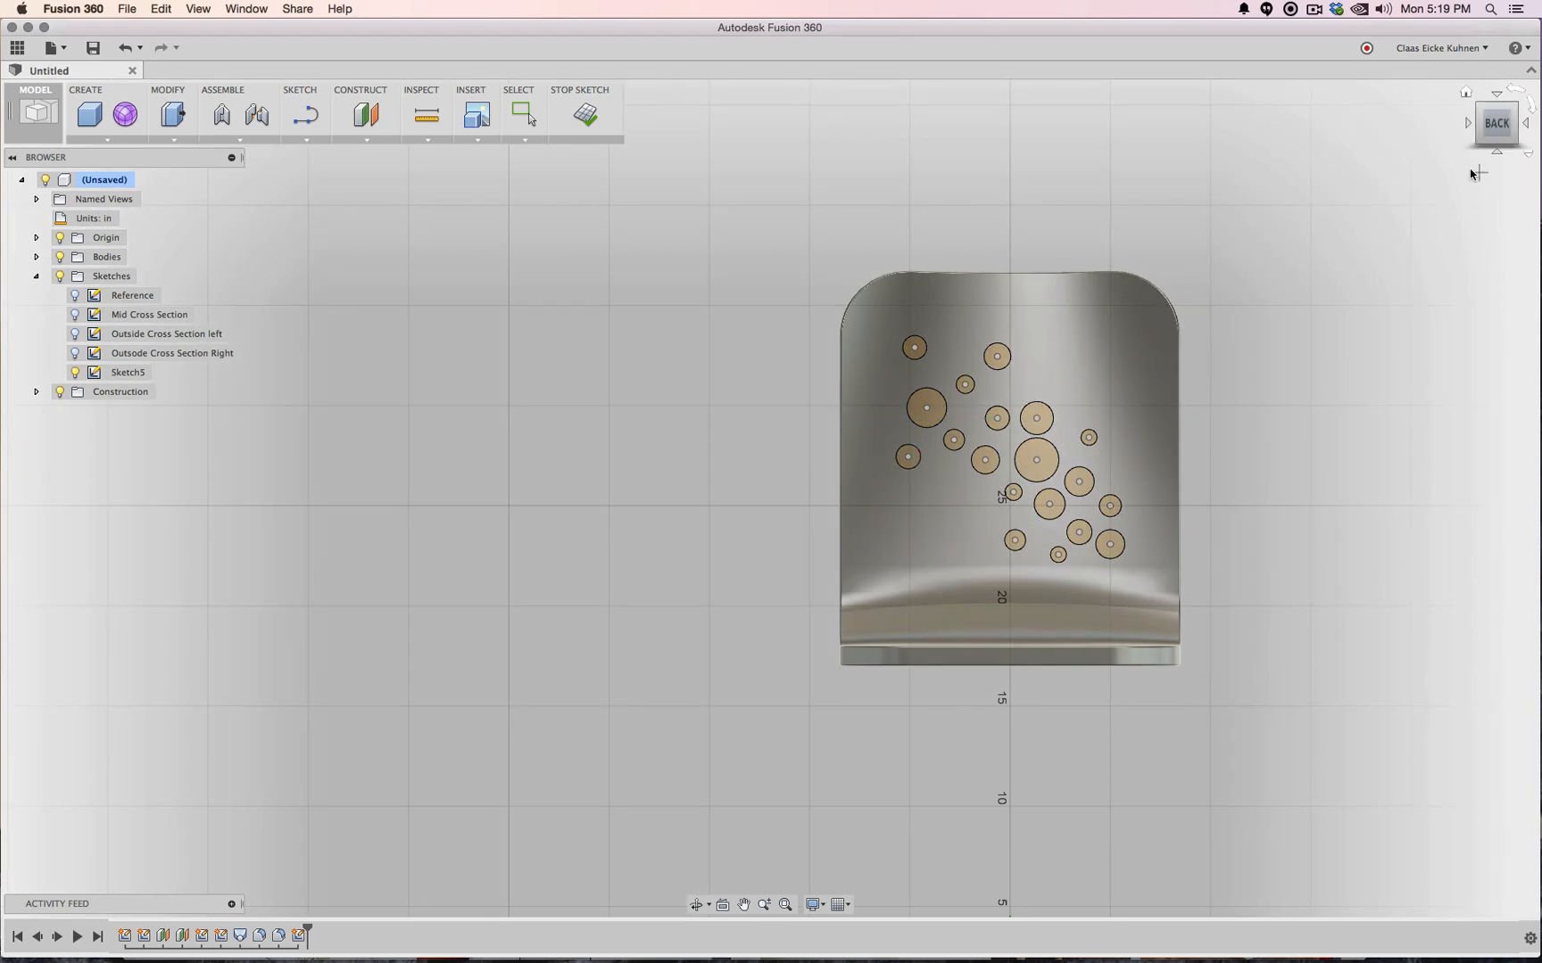
{"action": "left_click", "coordinate": [592, 119]}
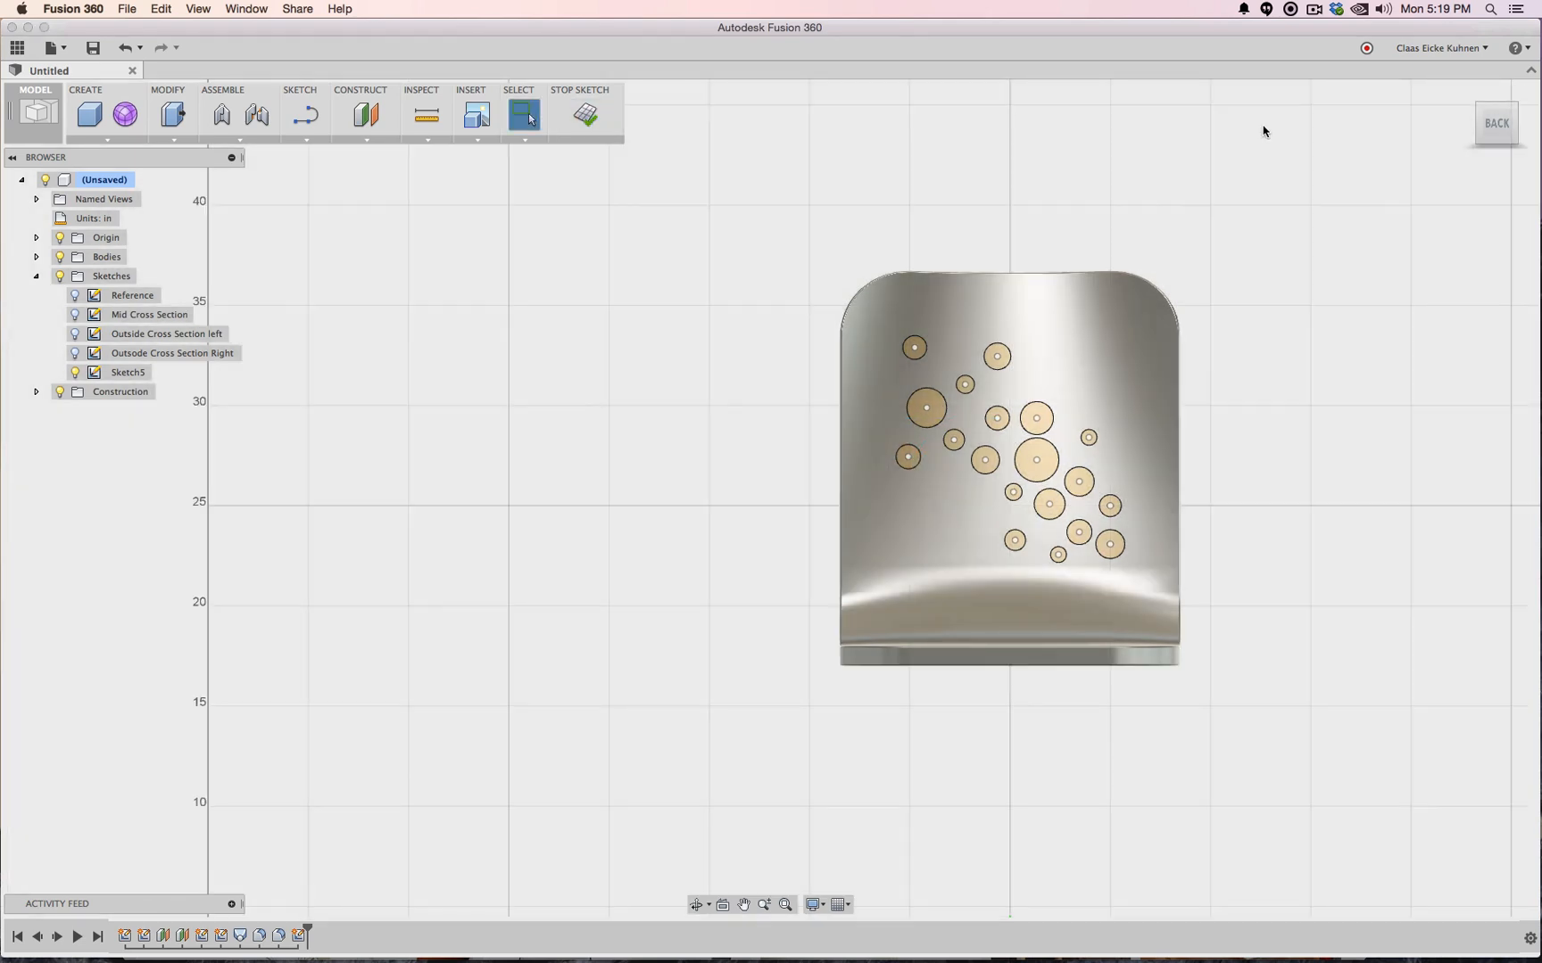
Window-select every hole circle on the backrest and bring up the CREATE features list in 3-D view
{"action": "left_click", "coordinate": [1526, 97]}
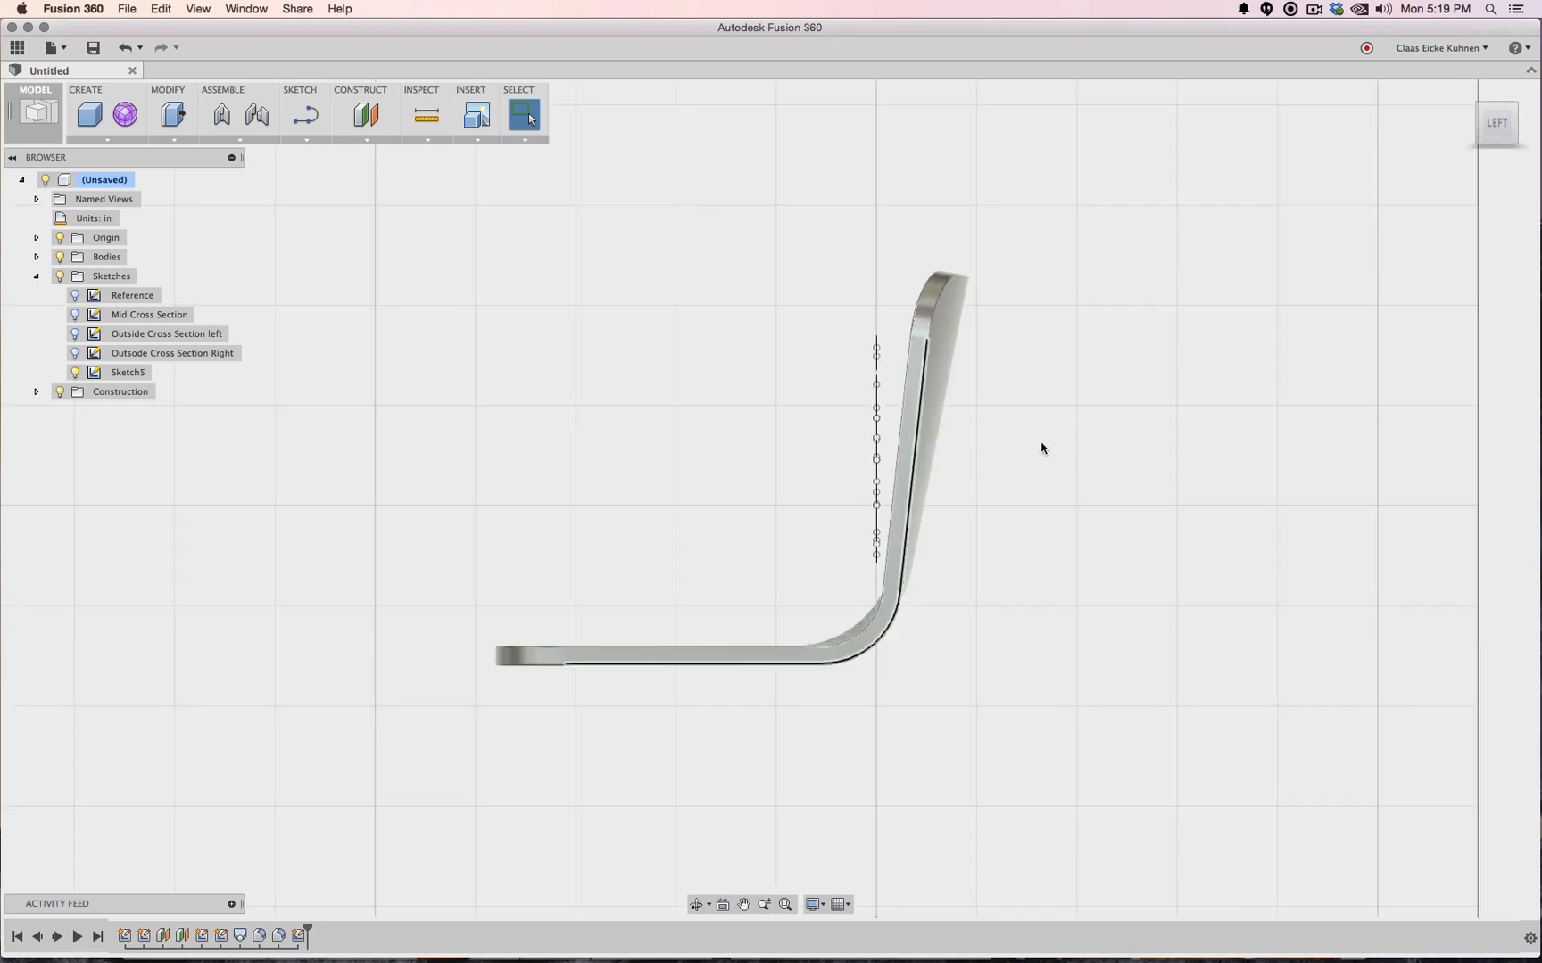
{"action": "mouse_move", "coordinate": [810, 311]}
{"action": "left_mouse_down"}
{"action": "mouse_move", "coordinate": [825, 452]}
{"action": "mouse_move", "coordinate": [884, 573]}
{"action": "left_mouse_up"}
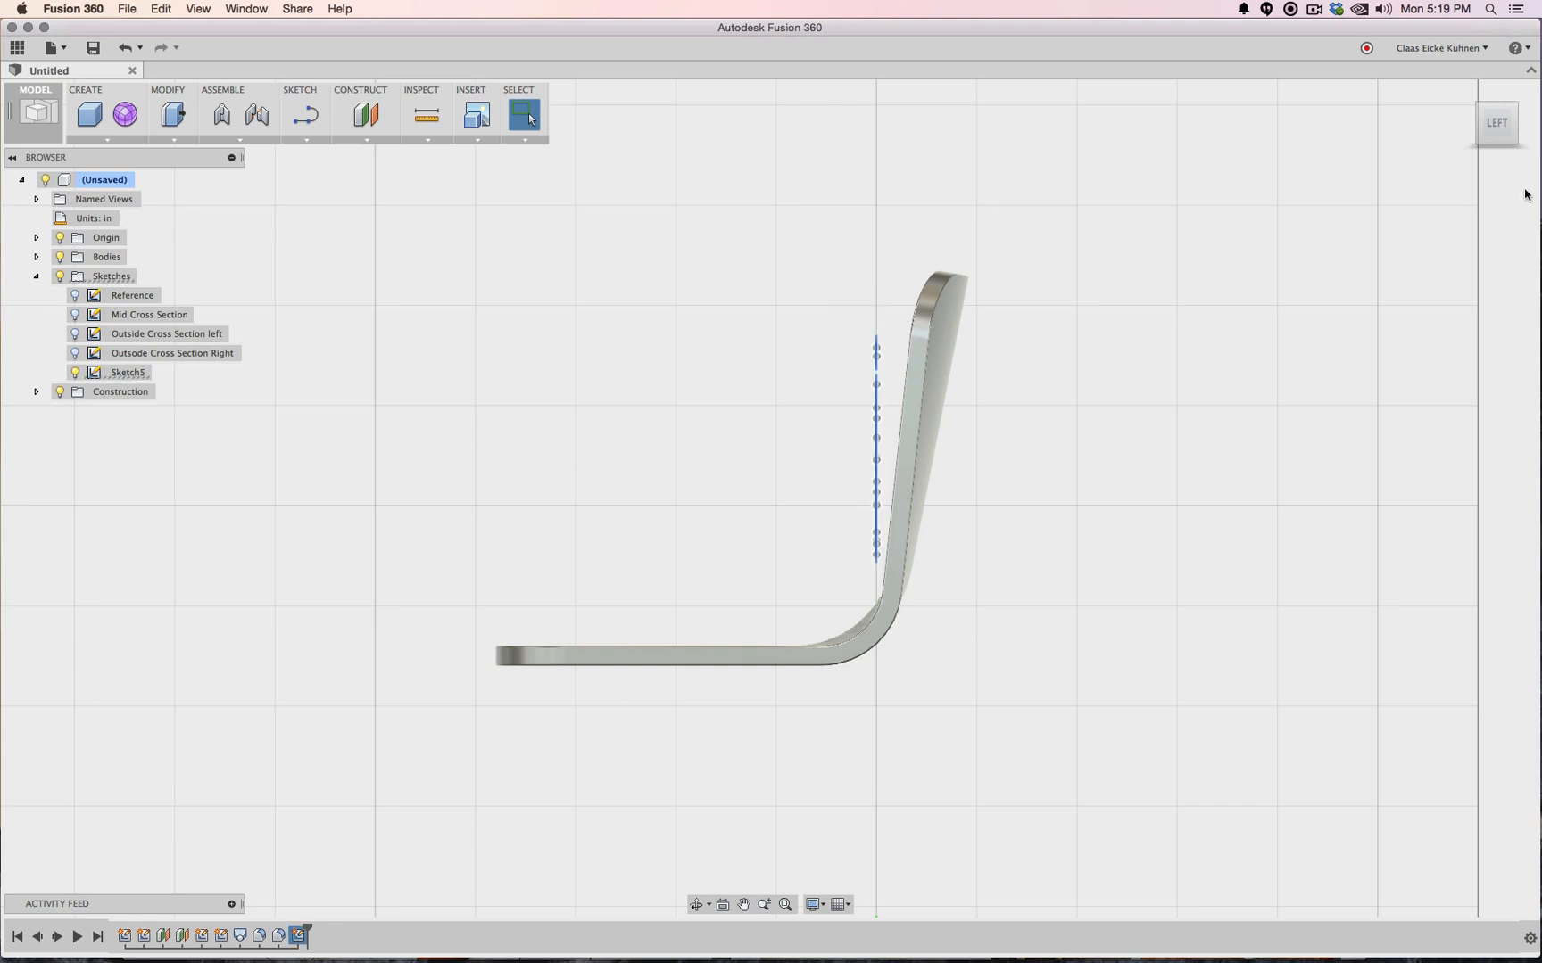
{"action": "left_click", "coordinate": [1512, 136]}
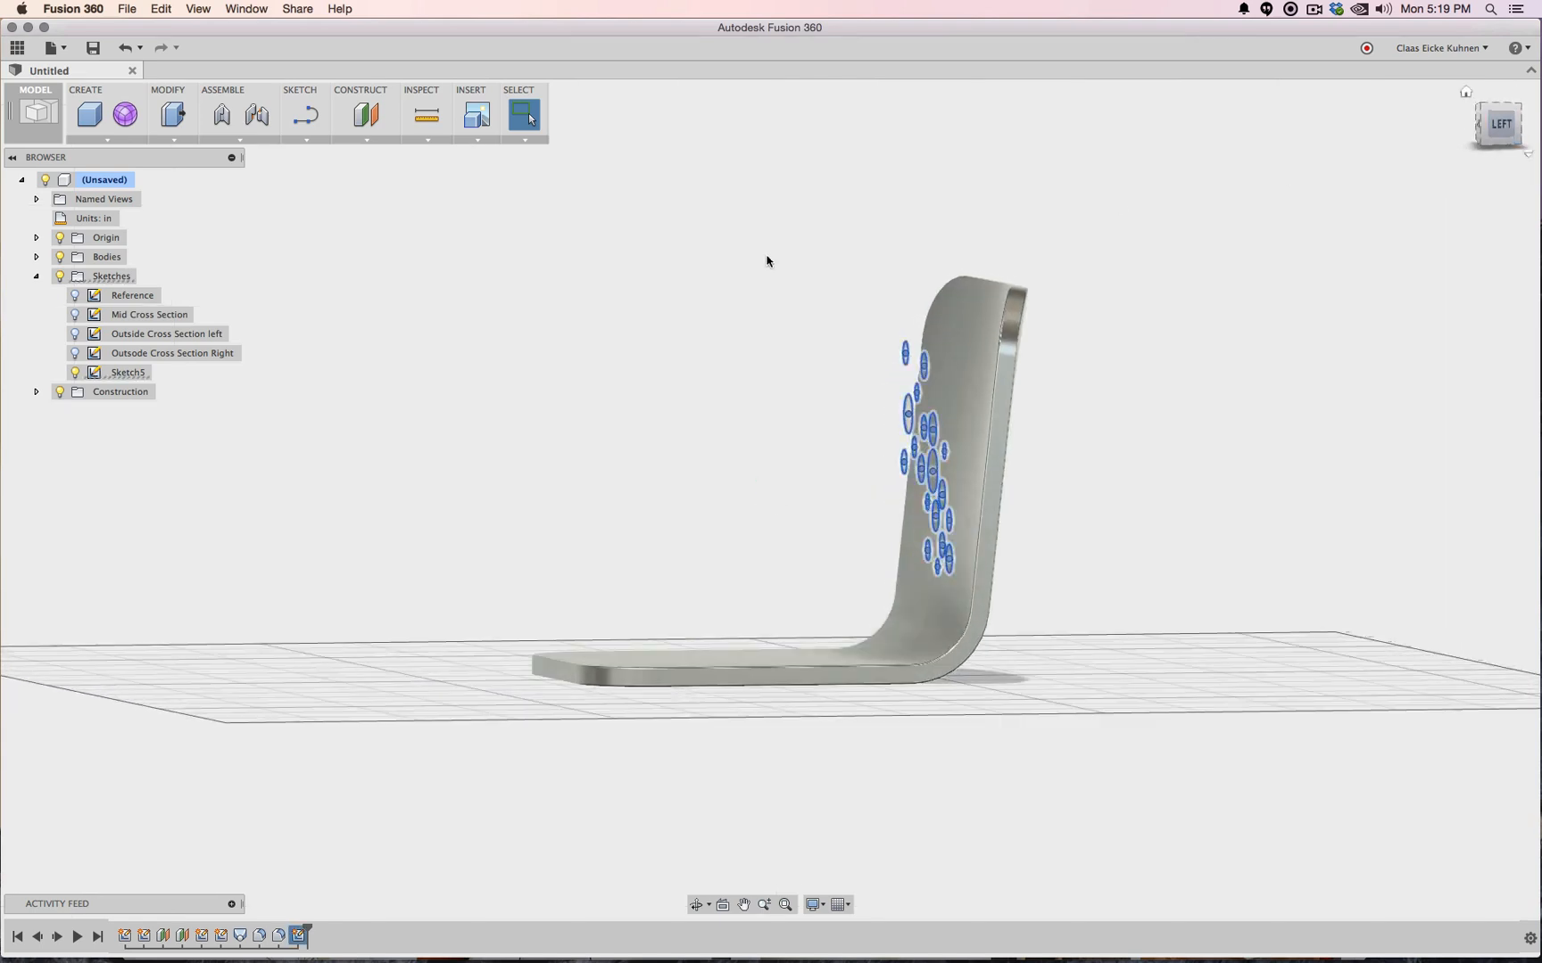
{"action": "left_click", "coordinate": [104, 141]}
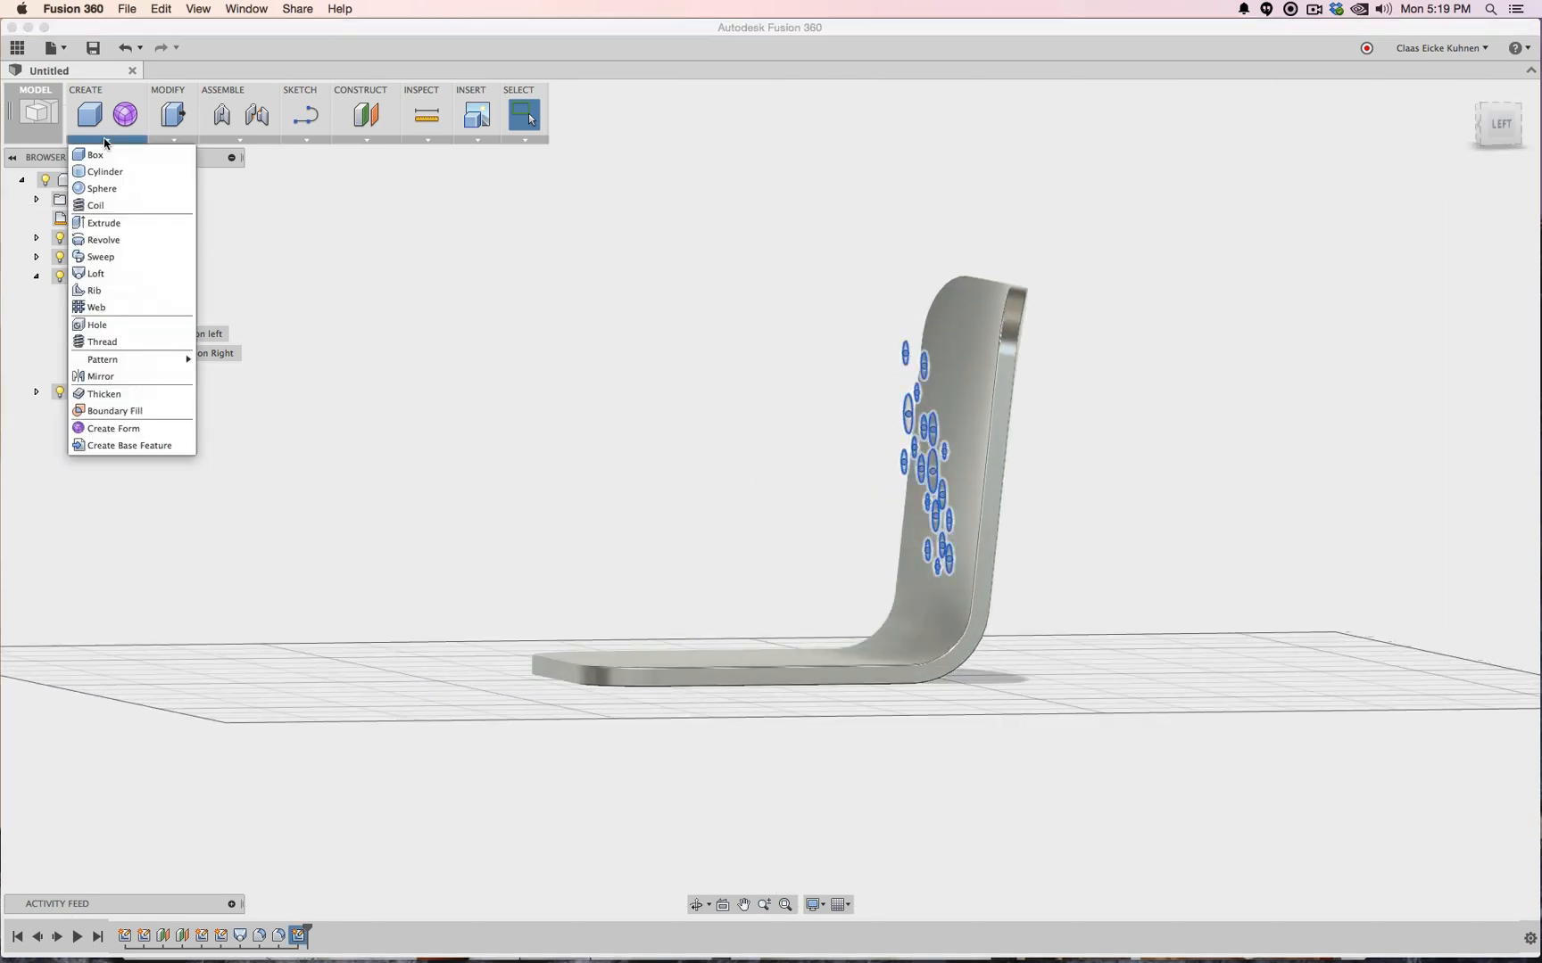
Extrude the selected circles 6.00 in as a Cut through the backrest
{"action": "left_click", "coordinate": [109, 190]}
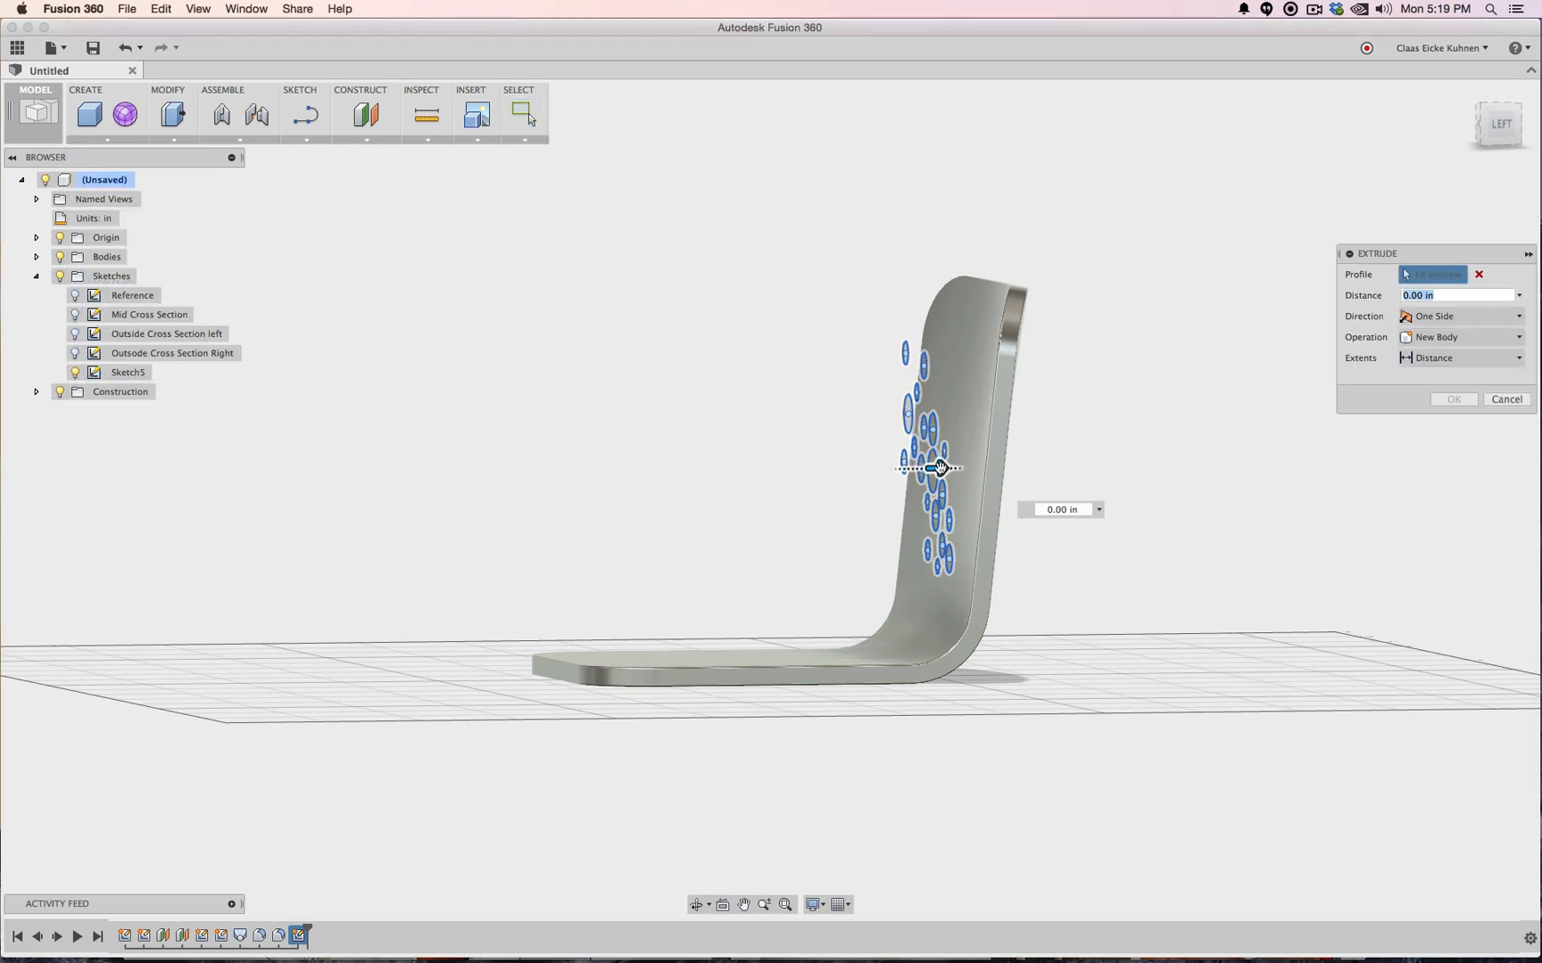
{"action": "type", "text": "1"}
{"action": "left_click_drag", "start_coordinate": [1180, 440], "coordinate": [1179, 443]}
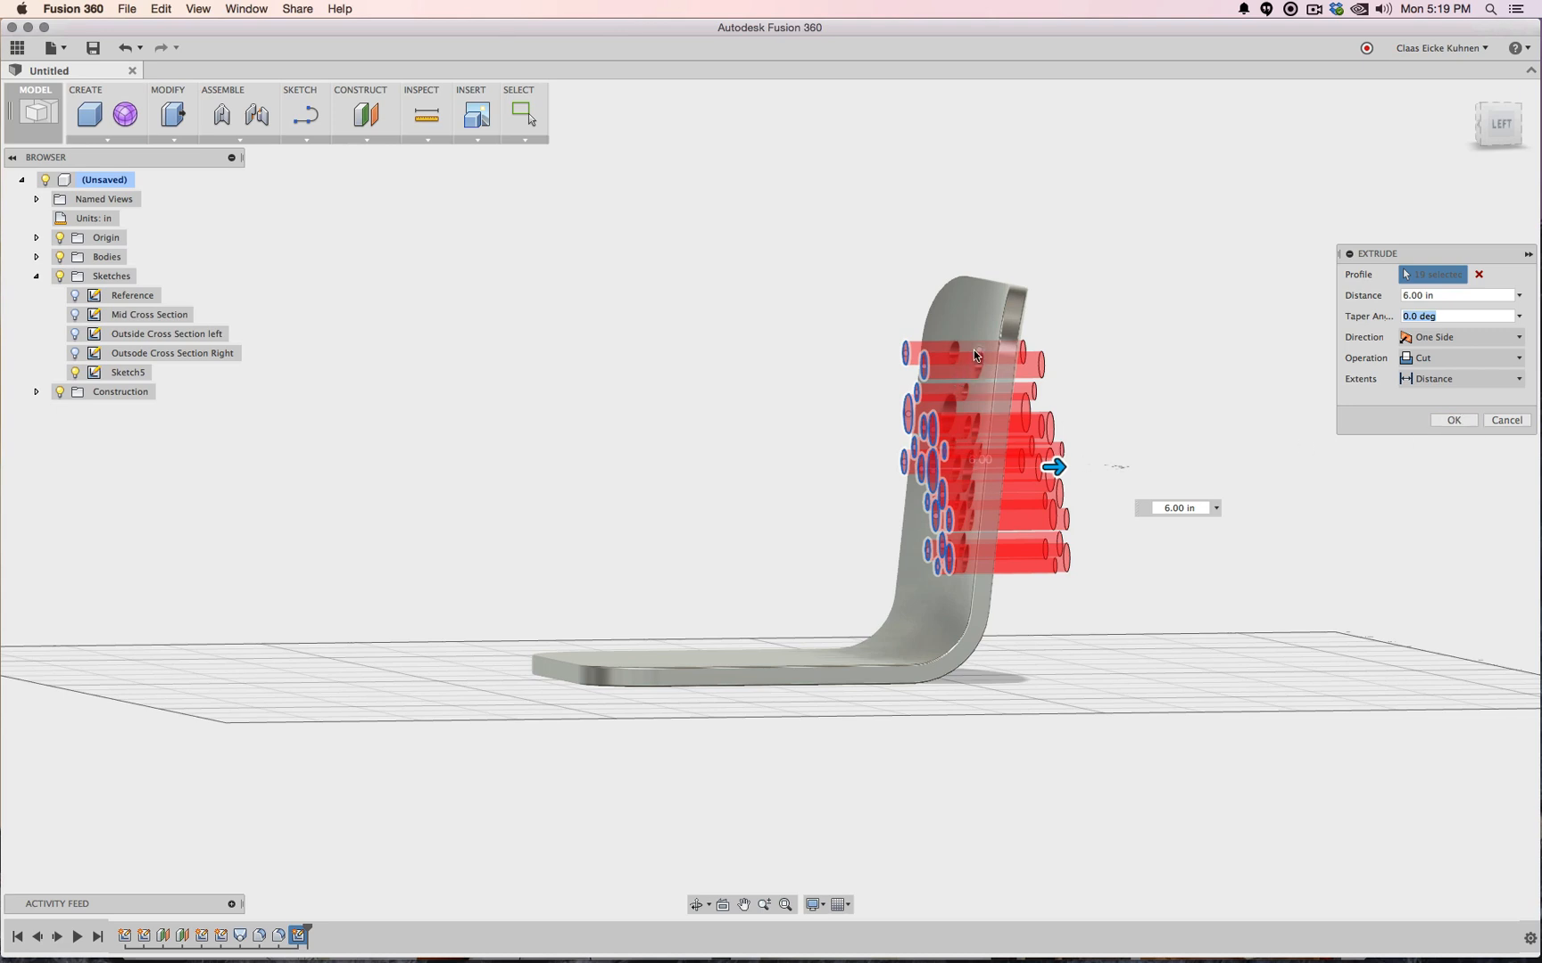
{"action": "left_click", "coordinate": [1409, 358]}
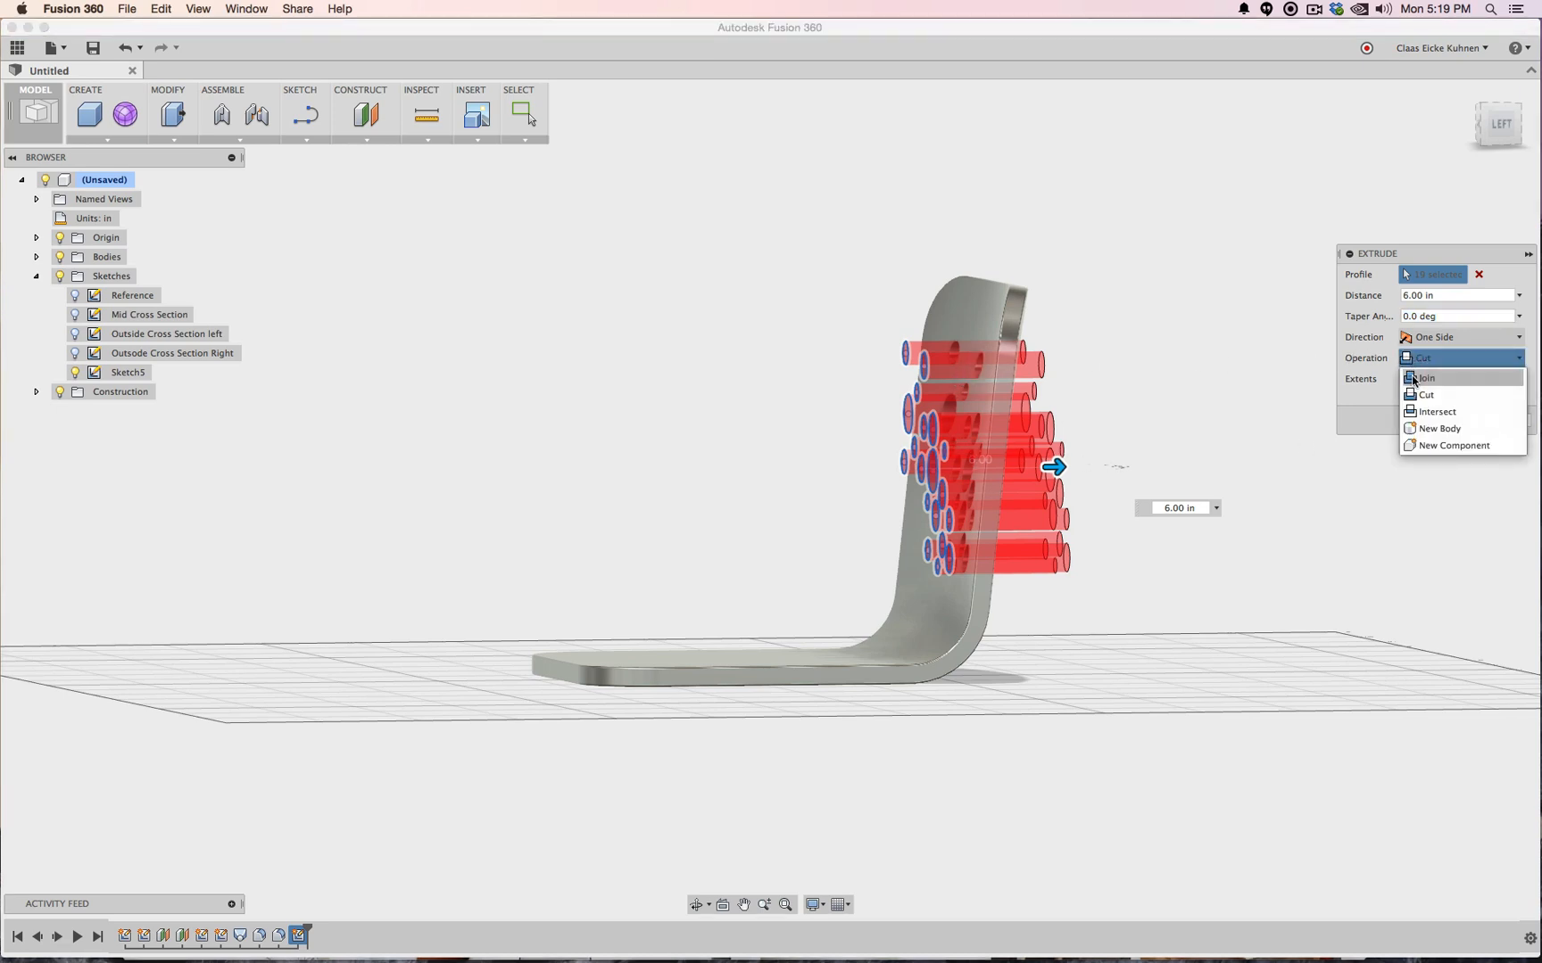
{"action": "left_click", "coordinate": [1365, 405]}
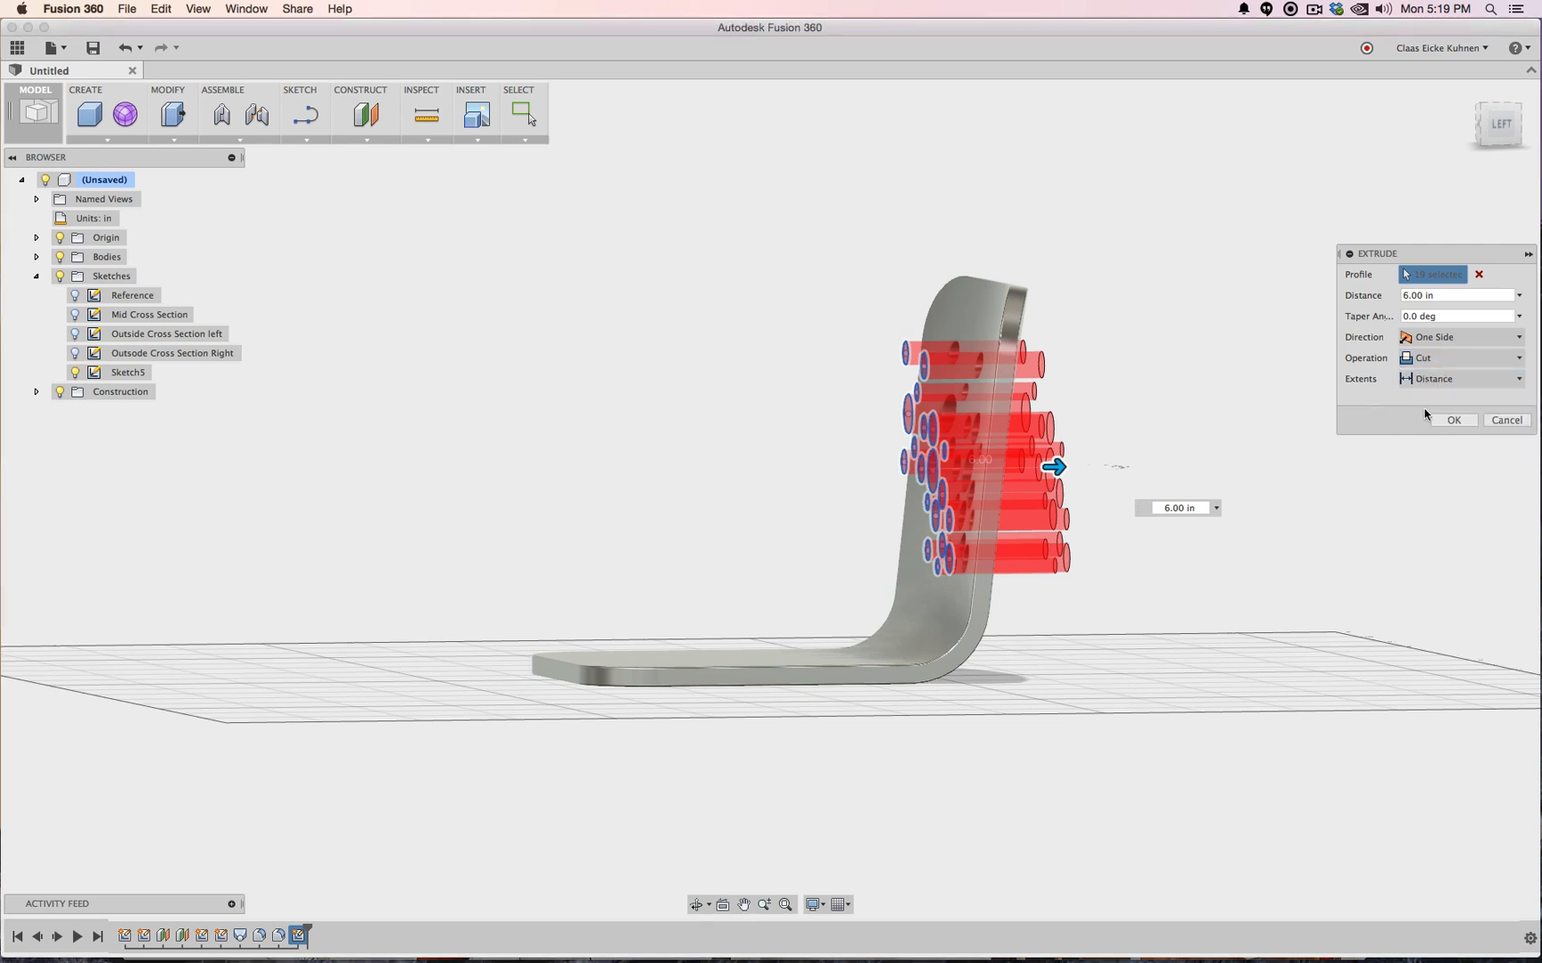
{"action": "left_click", "coordinate": [1432, 416]}
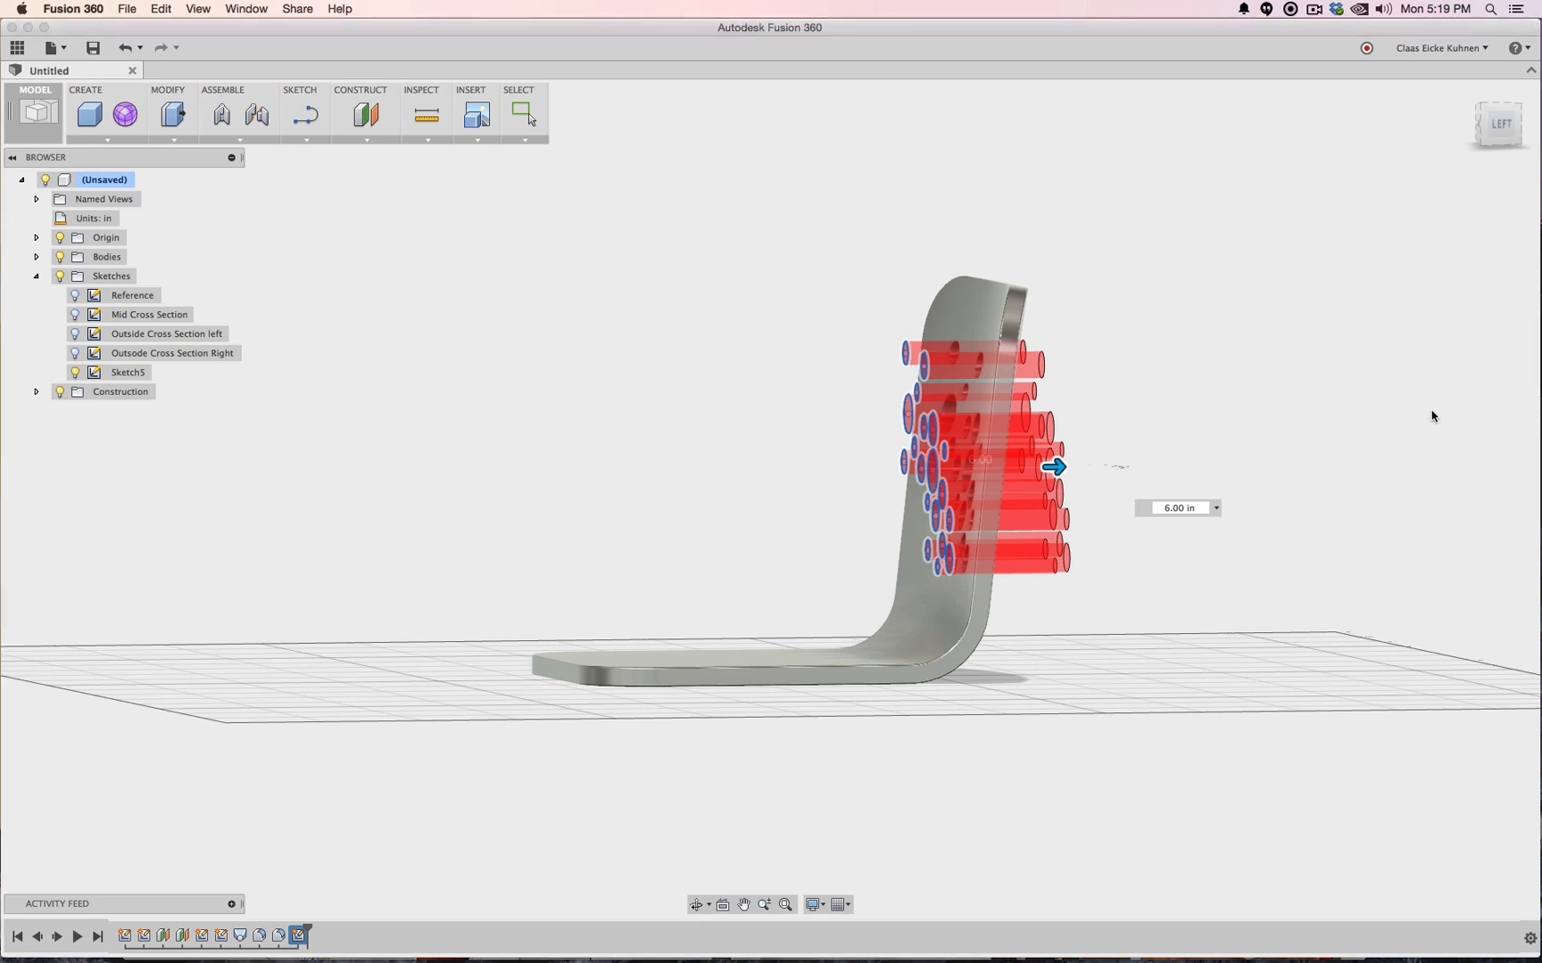
Inspect the holed backrest from behind and from a tilted perspective
{"action": "left_click", "coordinate": [1481, 130]}
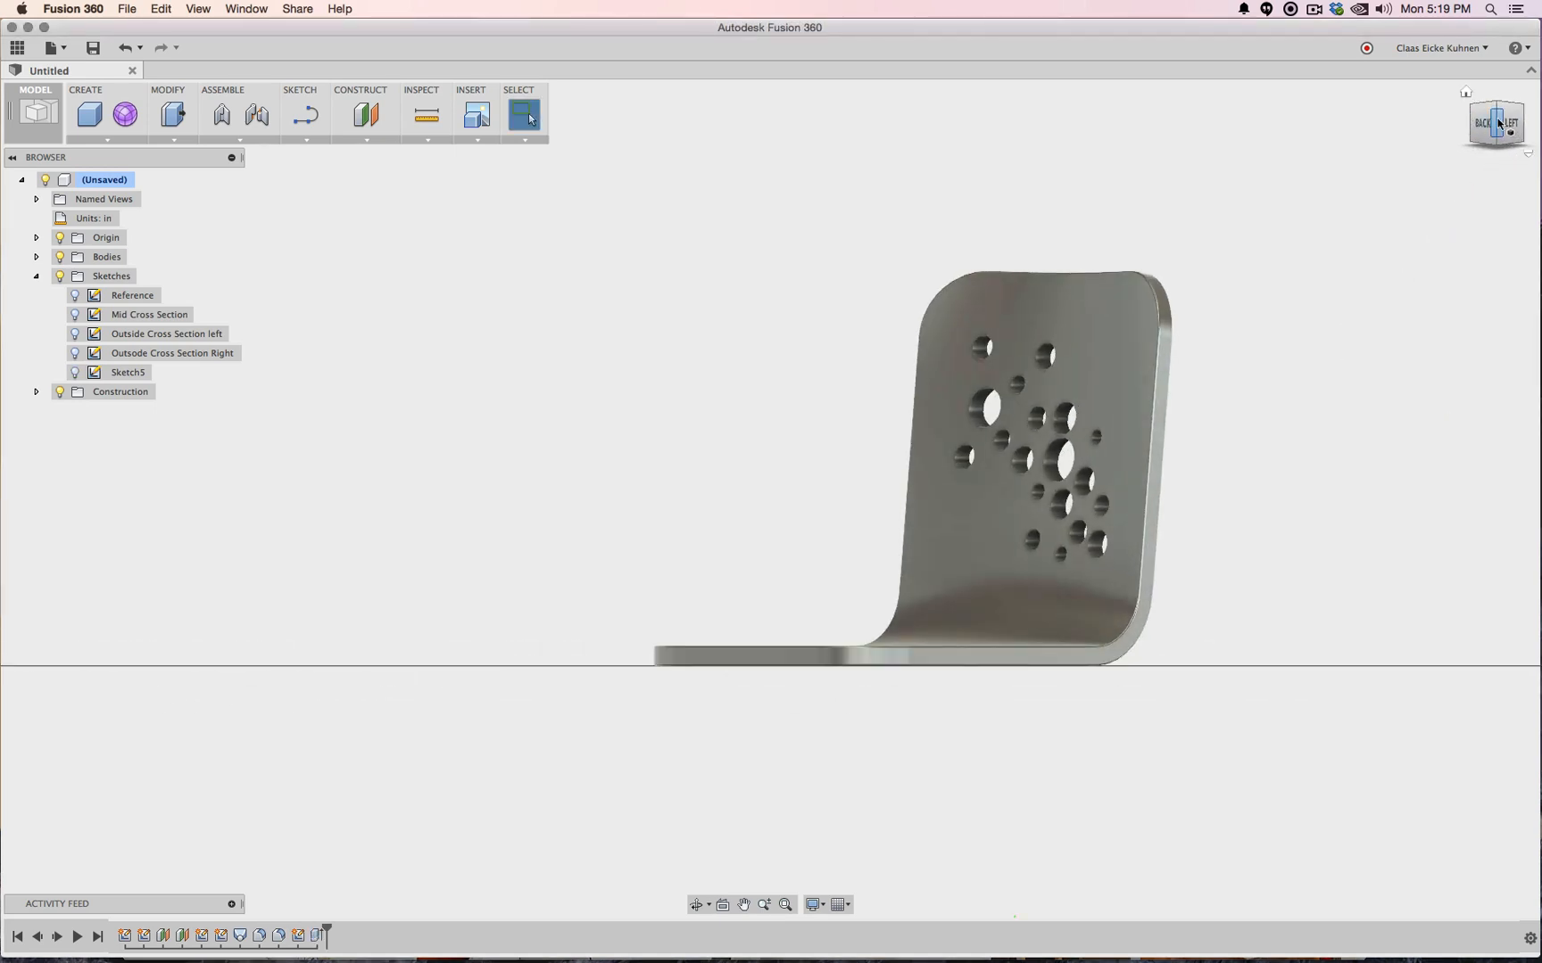
{"action": "left_click", "coordinate": [1487, 128]}
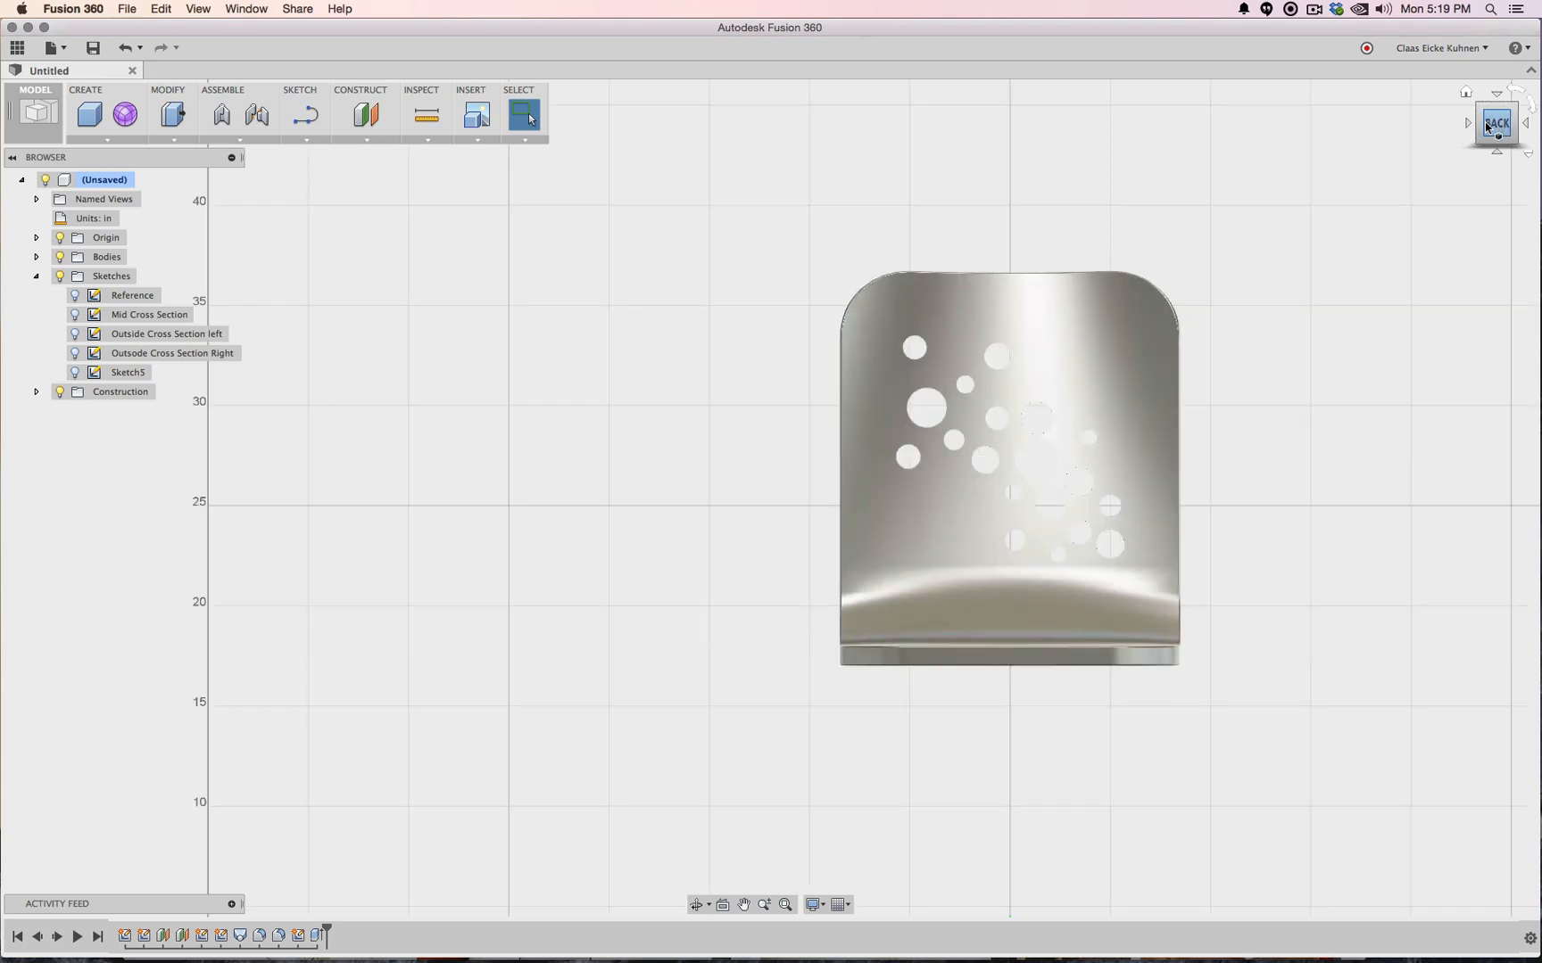
{"action": "left_click_drag", "start_coordinate": [1488, 126], "coordinate": [1424, 145]}
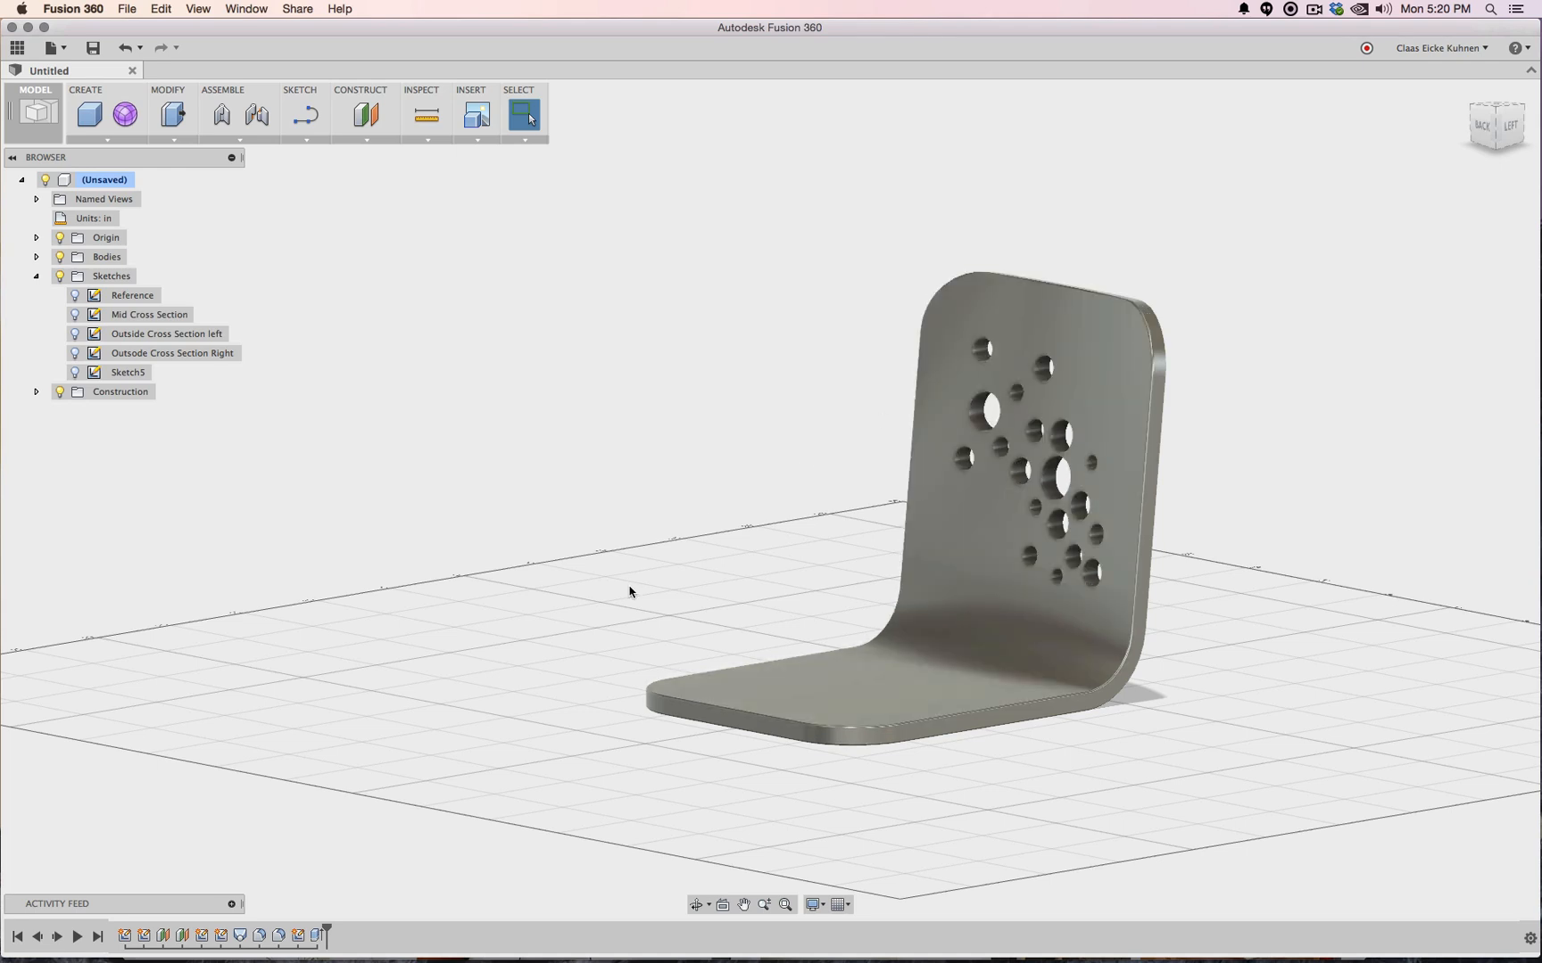
Review the Fillet2 and Fillet1 features on the timeline, then bring up the last feature's options
{"action": "left_click", "coordinate": [279, 937]}
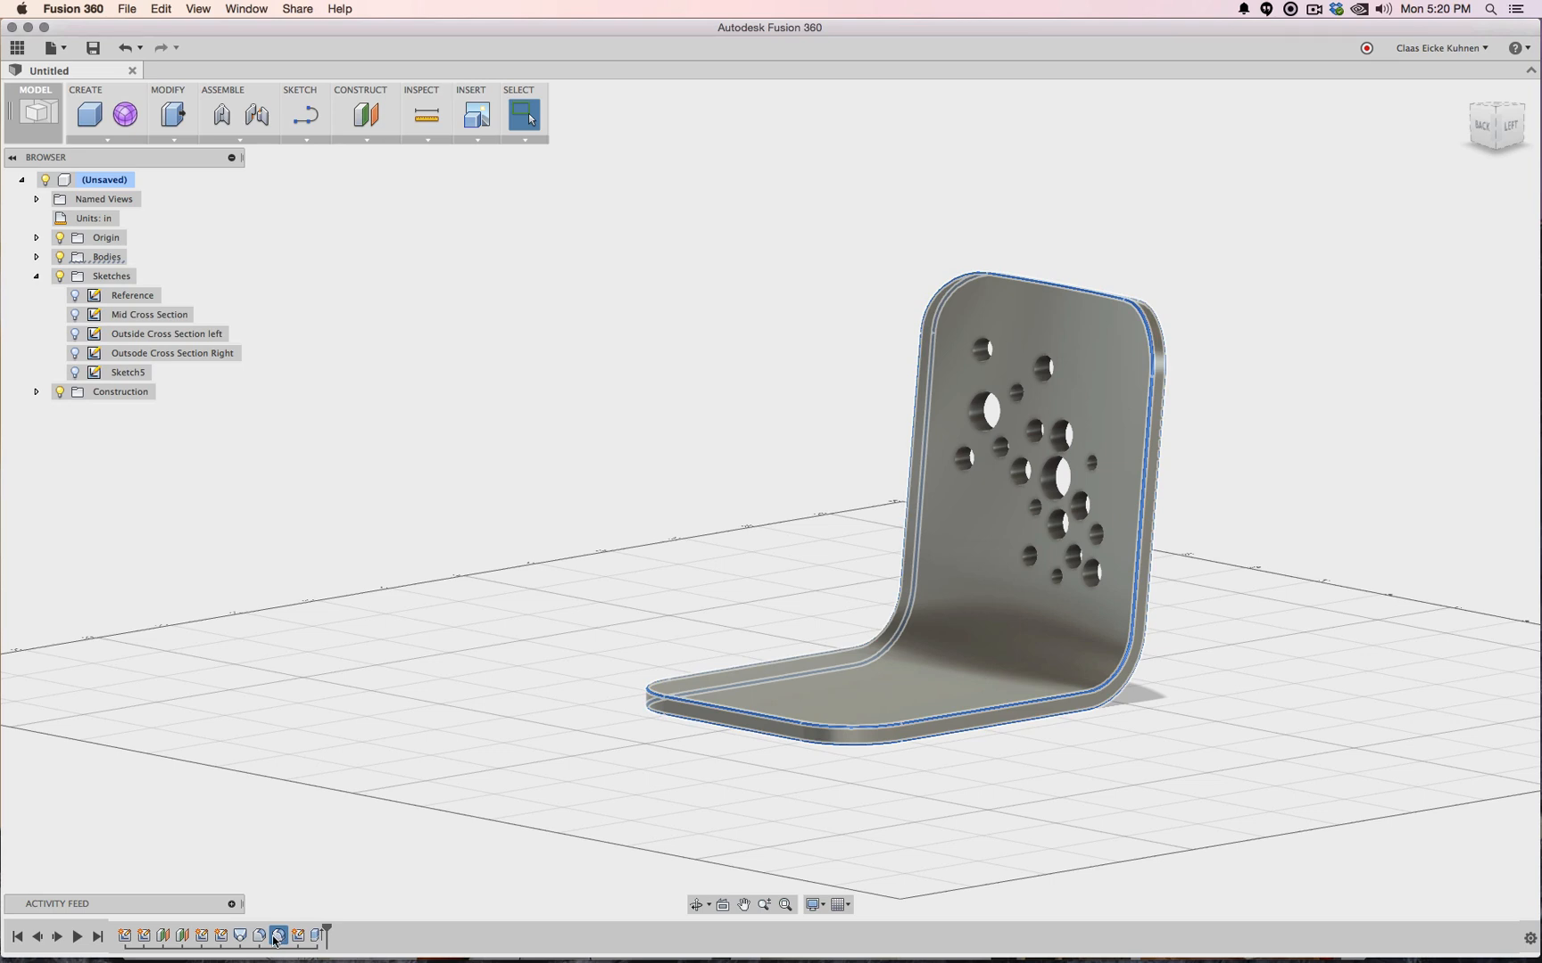
{"action": "left_click", "coordinate": [259, 936], "text": "shift"}
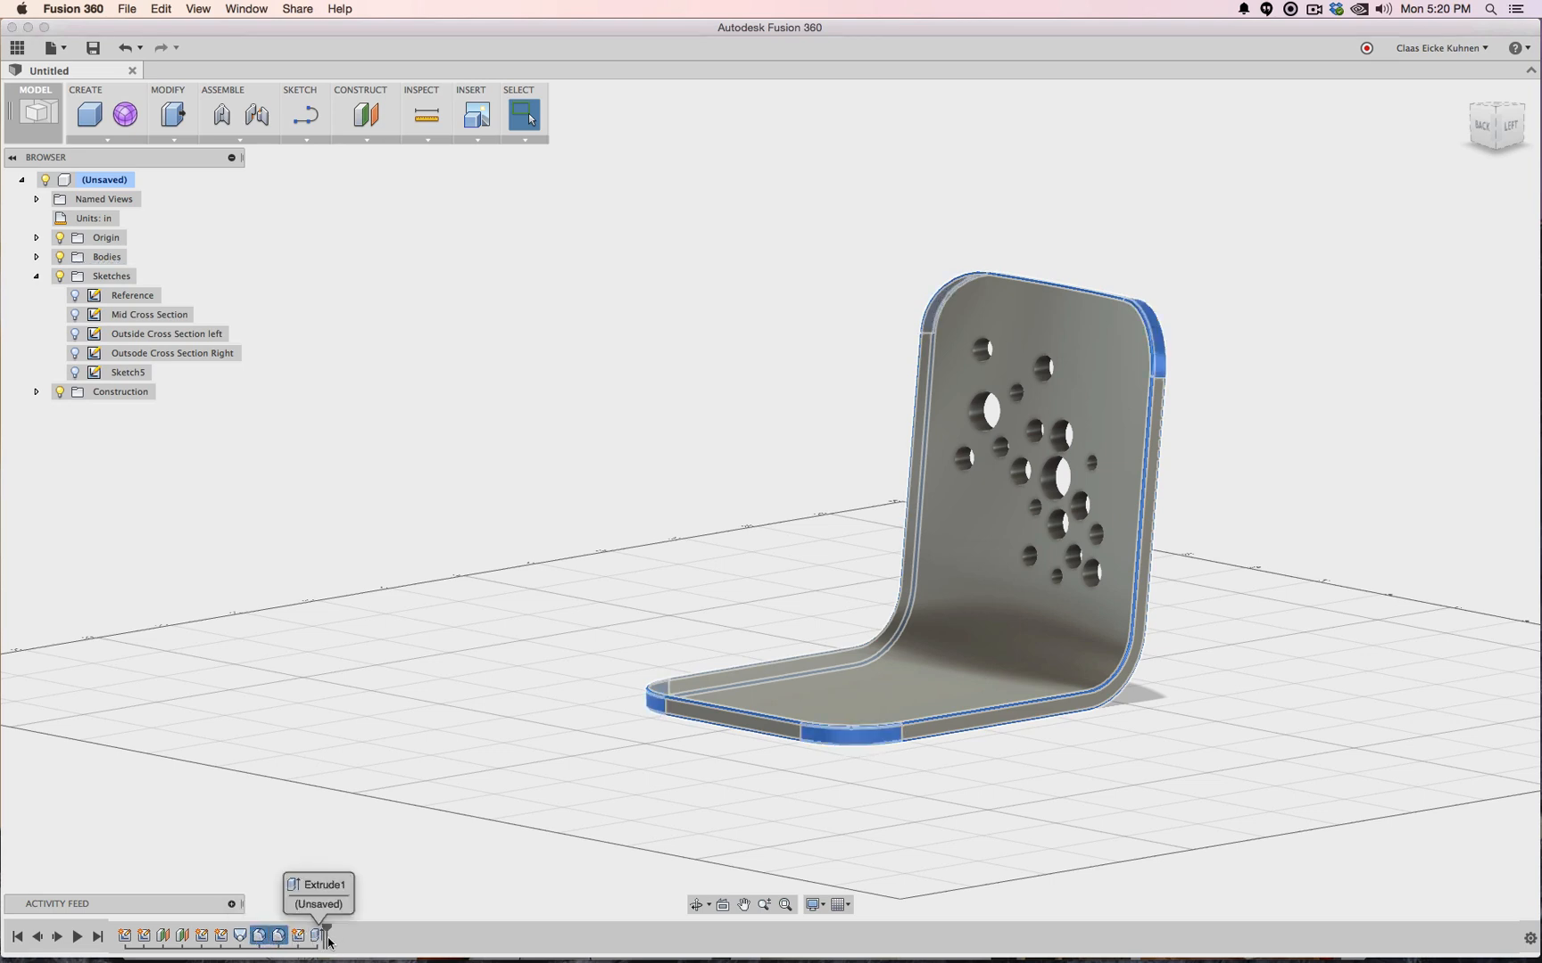
{"action": "left_click", "coordinate": [440, 815]}
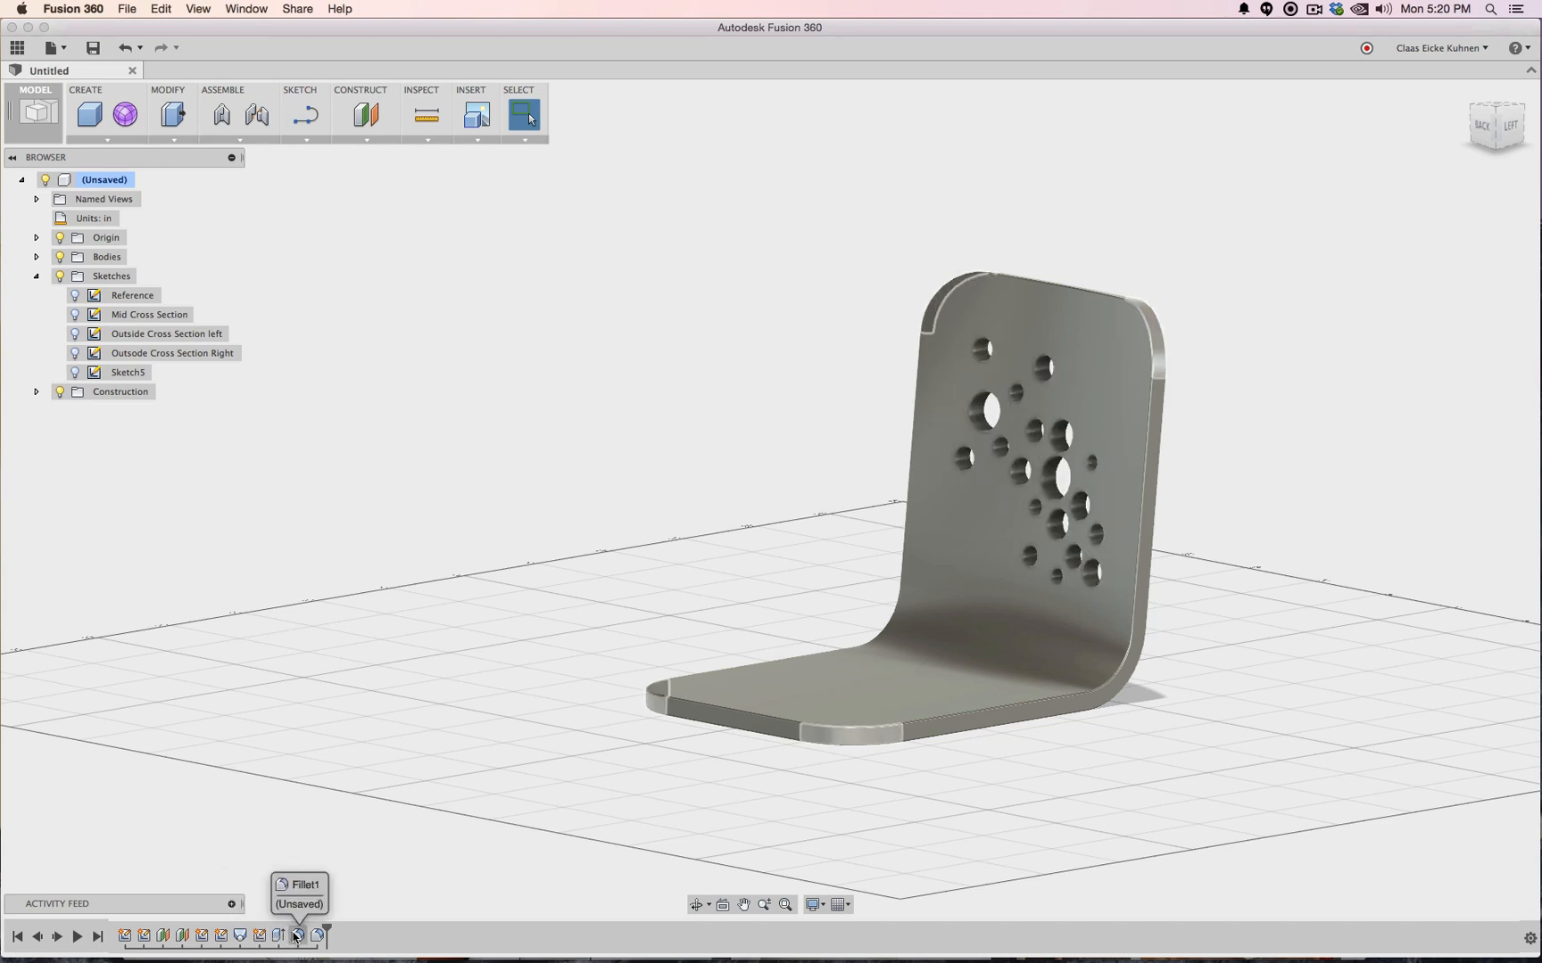
{"action": "left_click", "coordinate": [297, 935]}
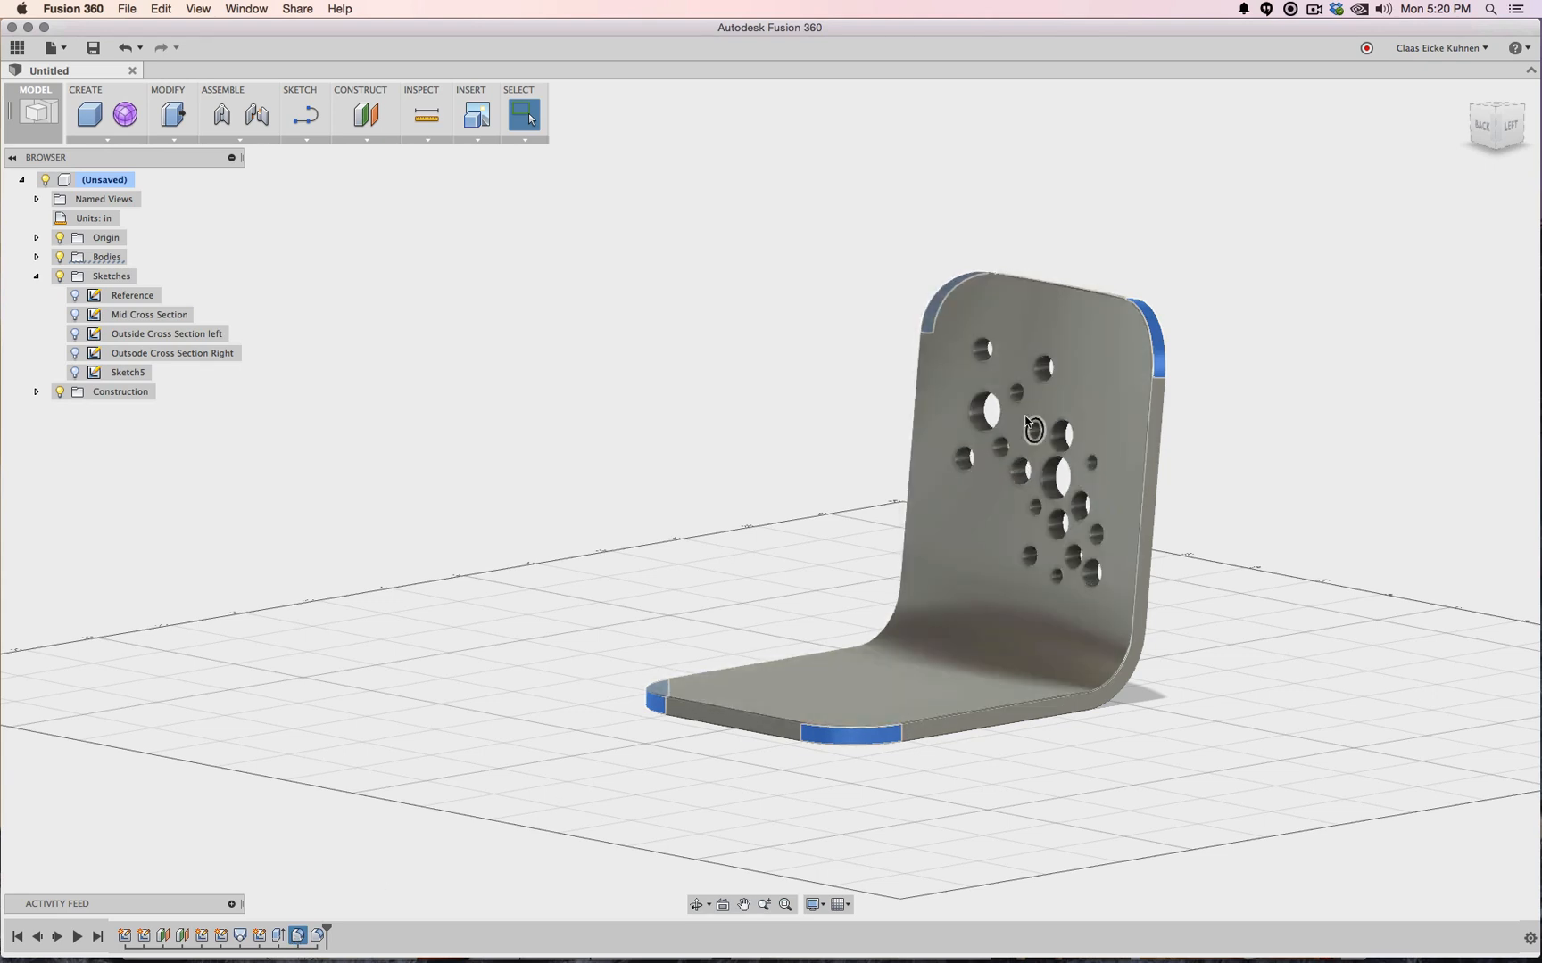
{"action": "left_click", "coordinate": [319, 935]}
{"action": "right_click", "coordinate": [321, 936]}
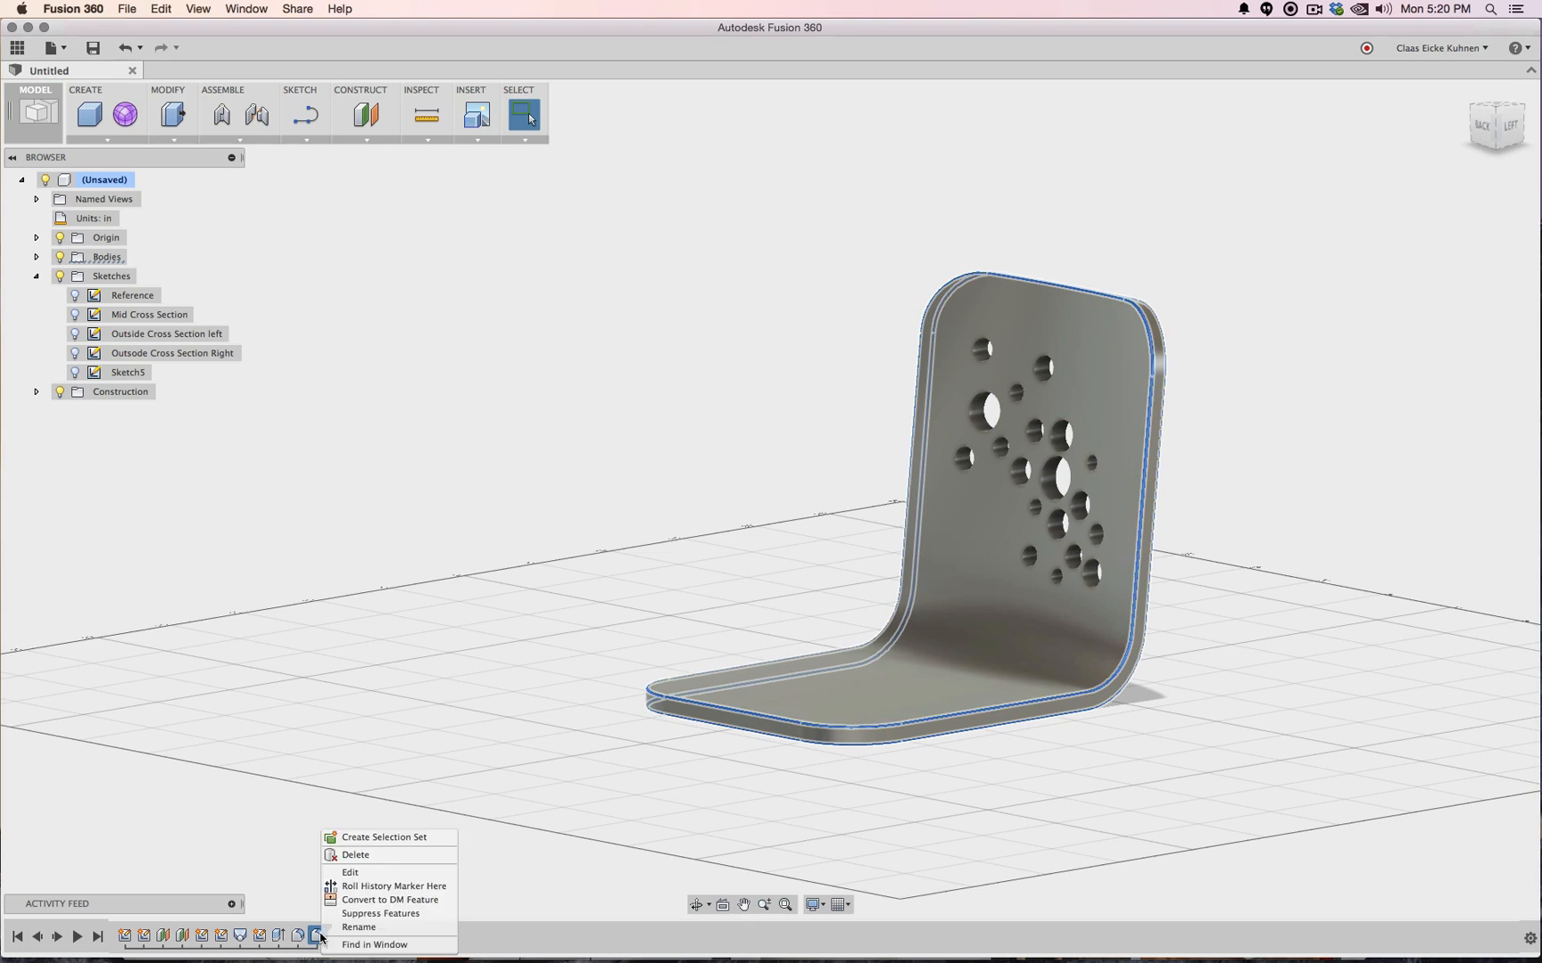
Edit the fillet to include every seat edge and hole rim at a 0.1 in radius
{"action": "left_click", "coordinate": [365, 871]}
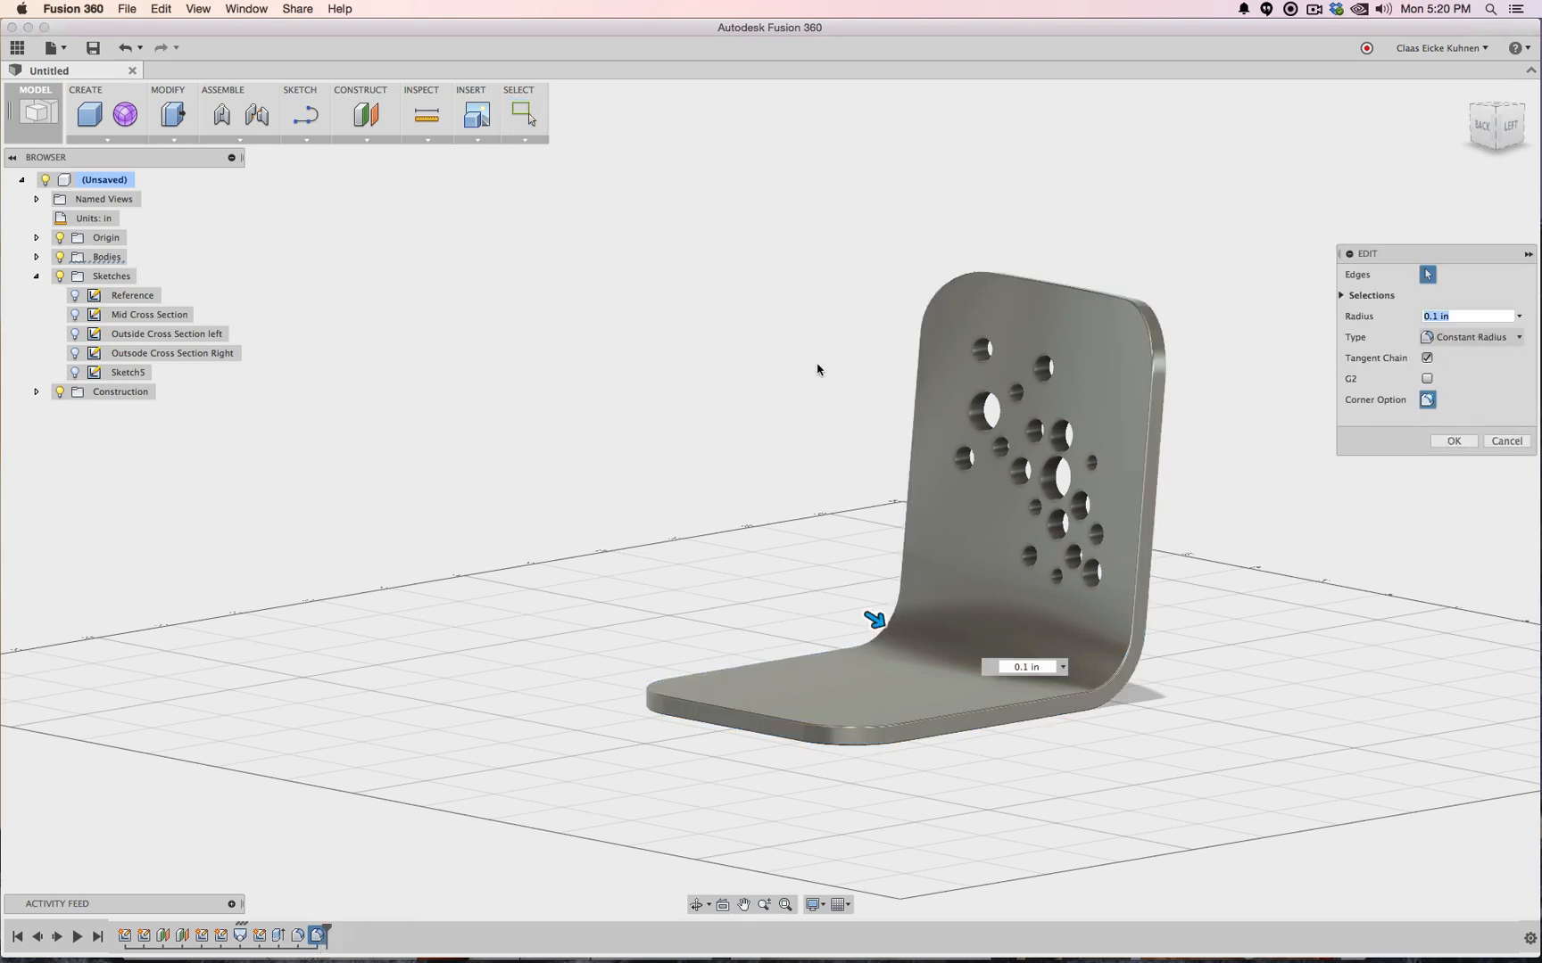
{"action": "left_click", "coordinate": [1343, 295]}
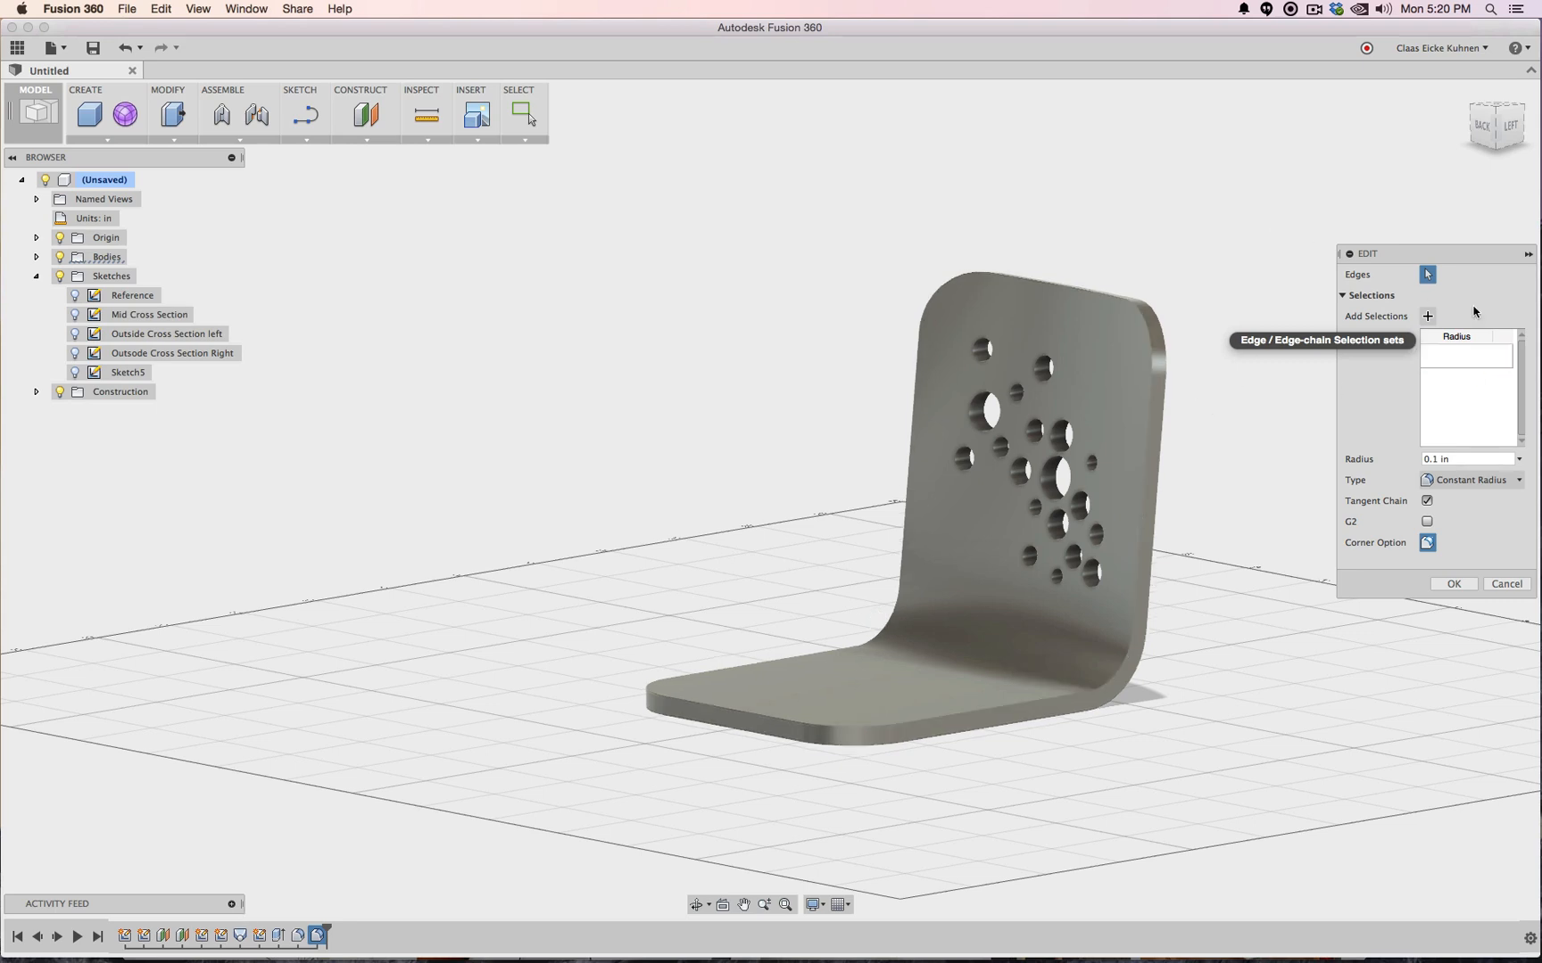
{"action": "left_click_drag", "start_coordinate": [987, 504], "coordinate": [509, 816]}
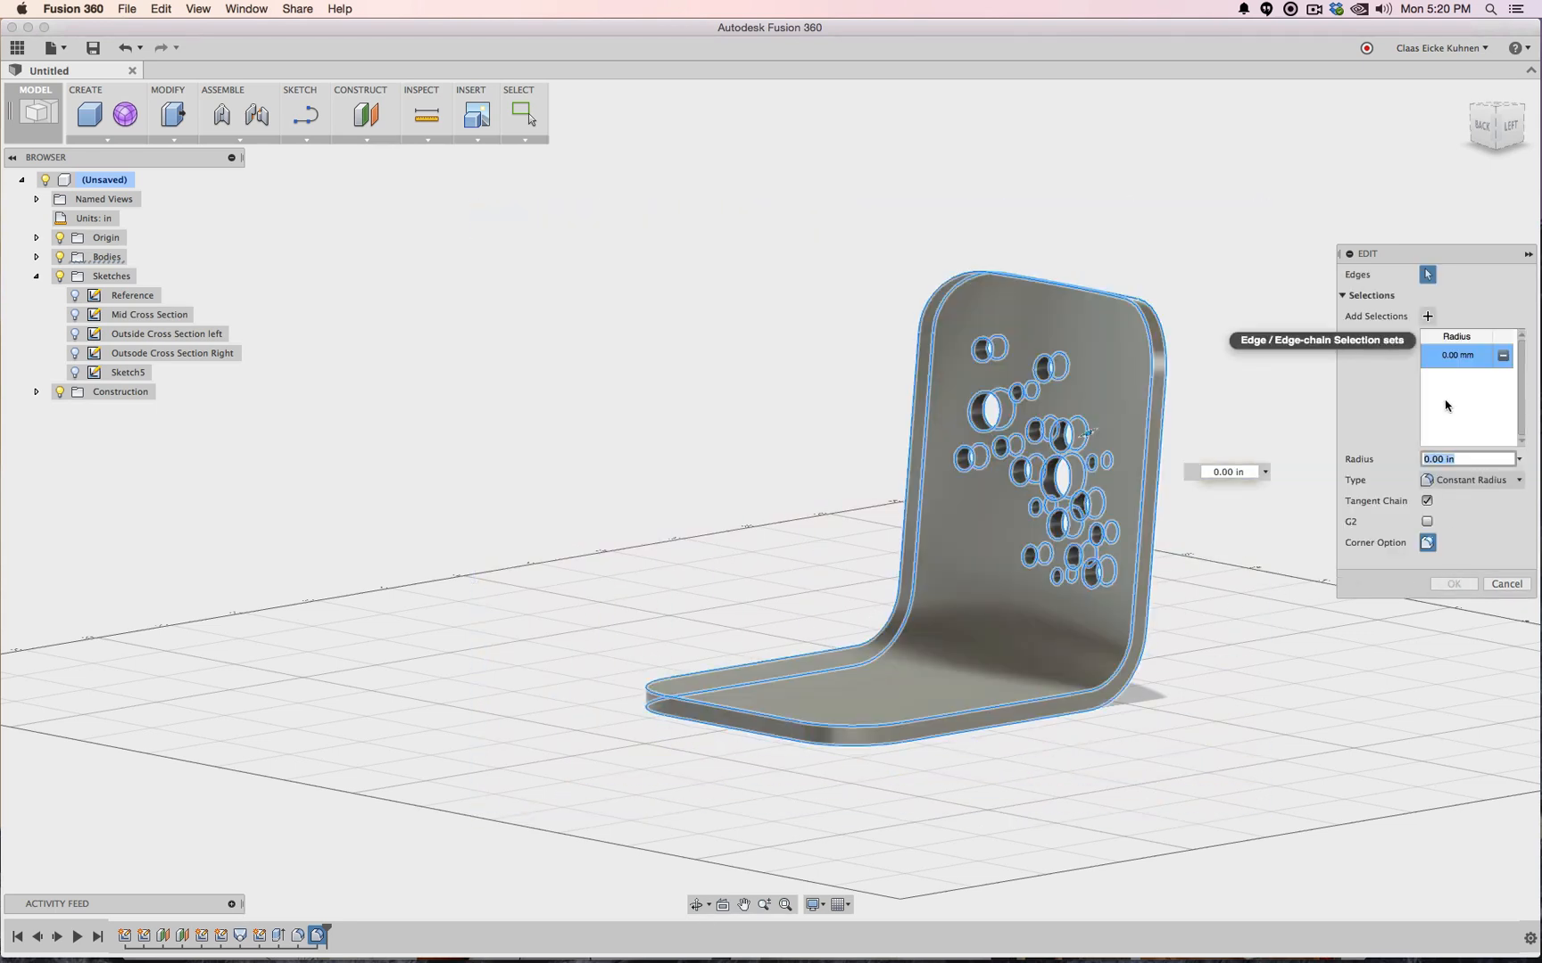
{"action": "key", "text": "BackSpace"}
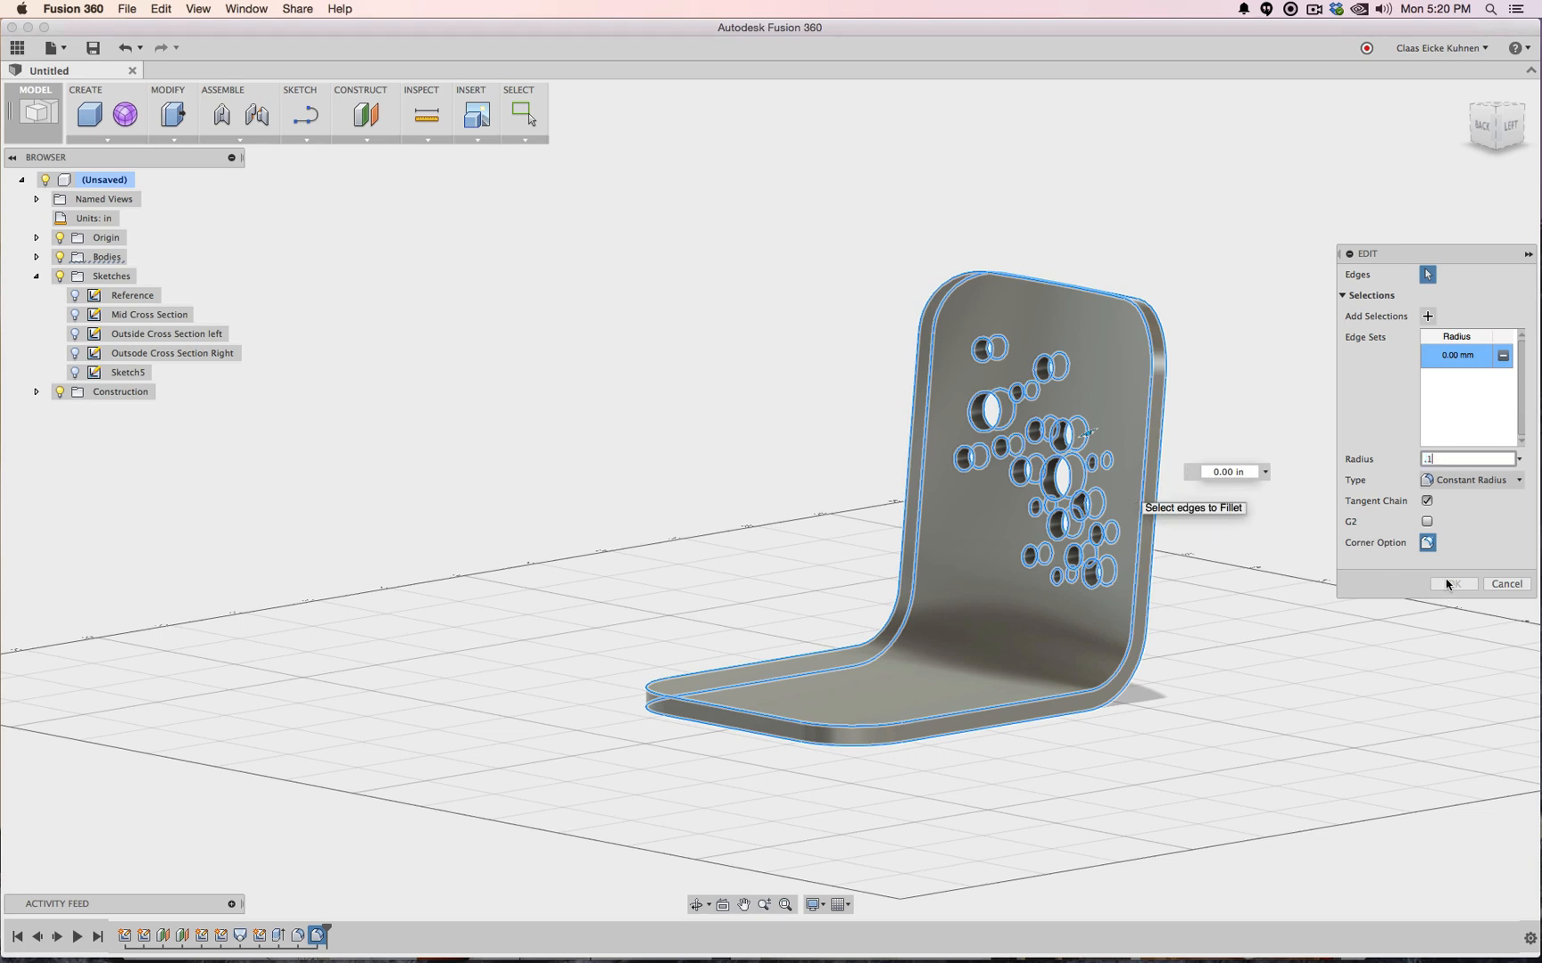
{"action": "type", "text": ".1"}
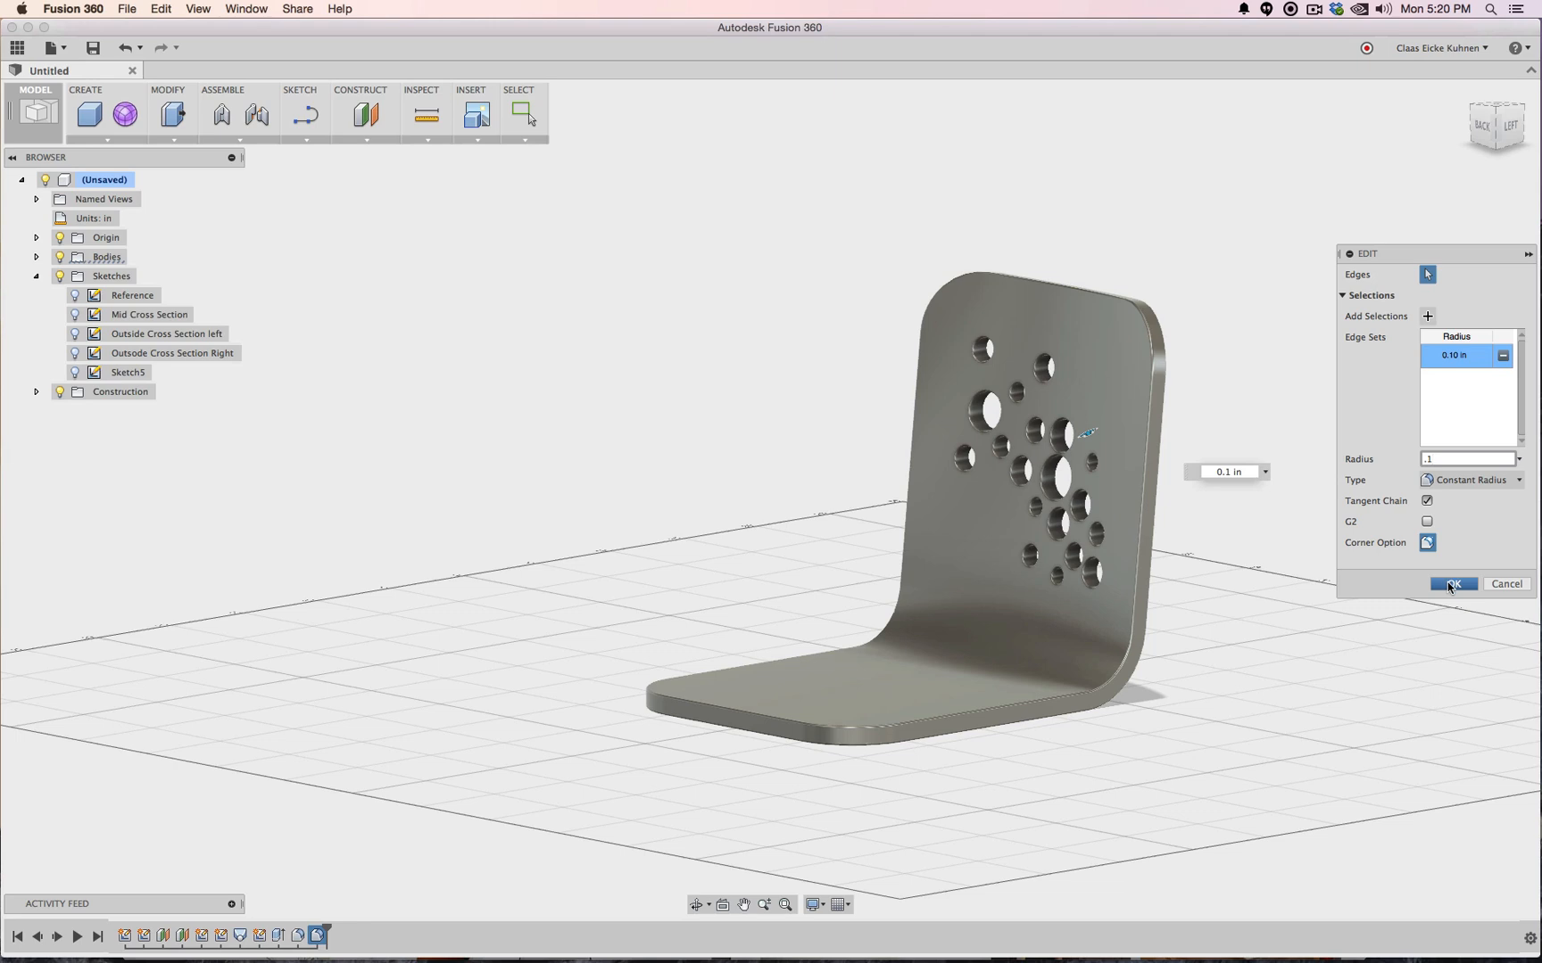
{"action": "left_click", "coordinate": [1448, 584]}
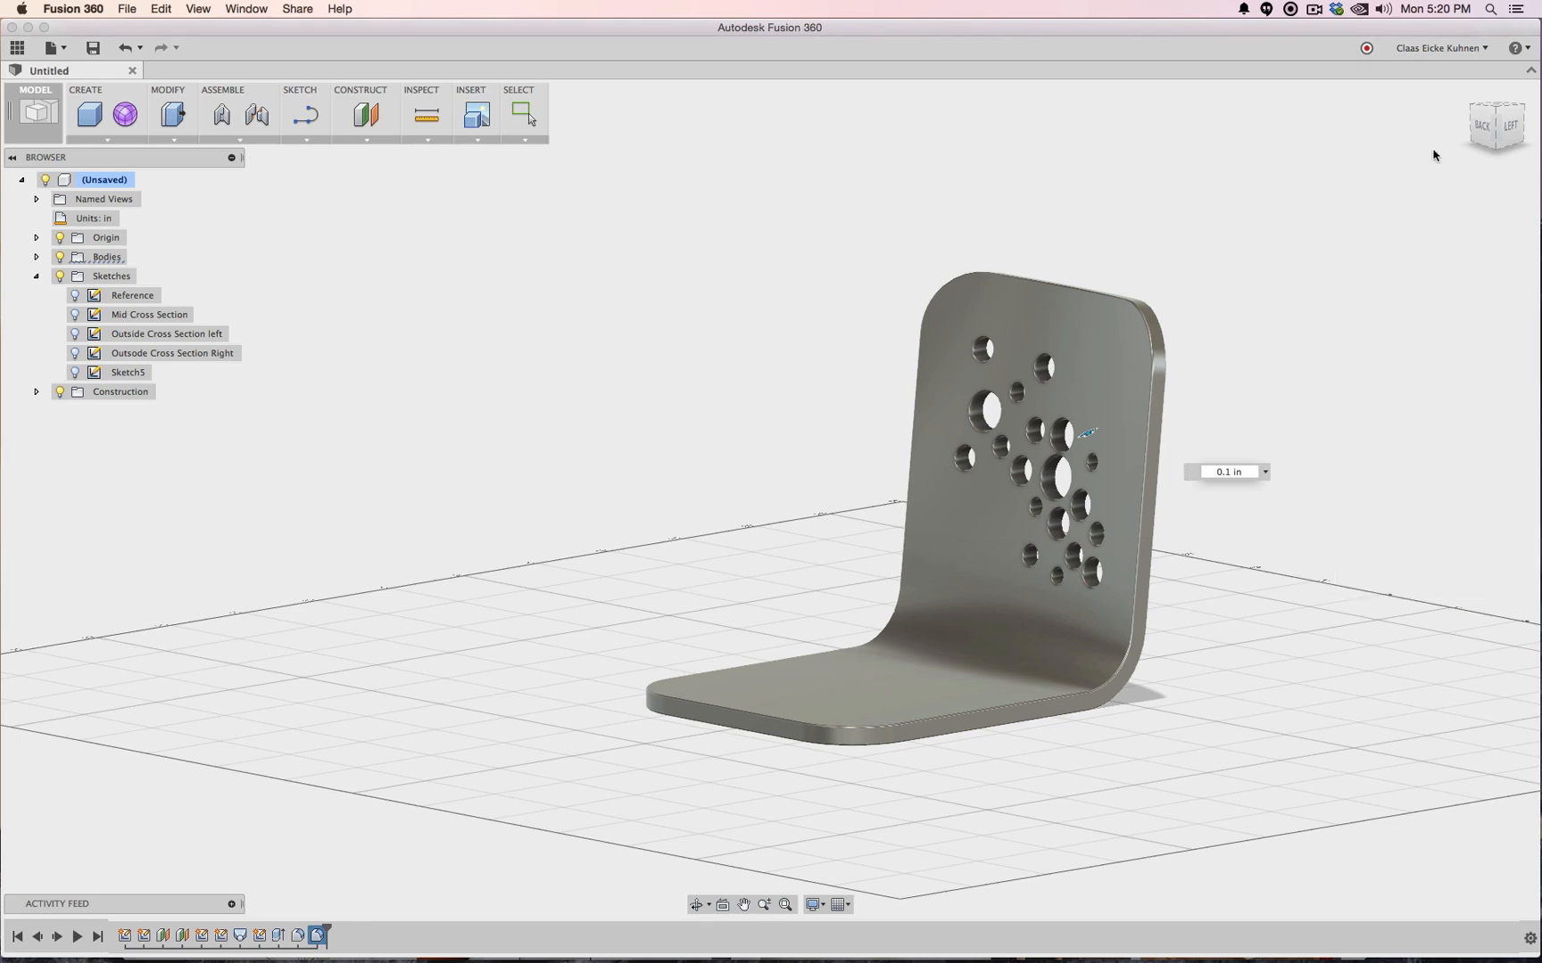
Inspect the plywood thickness through the bend from the left and right sides, zooming in and out
{"action": "left_click", "coordinate": [1506, 128]}
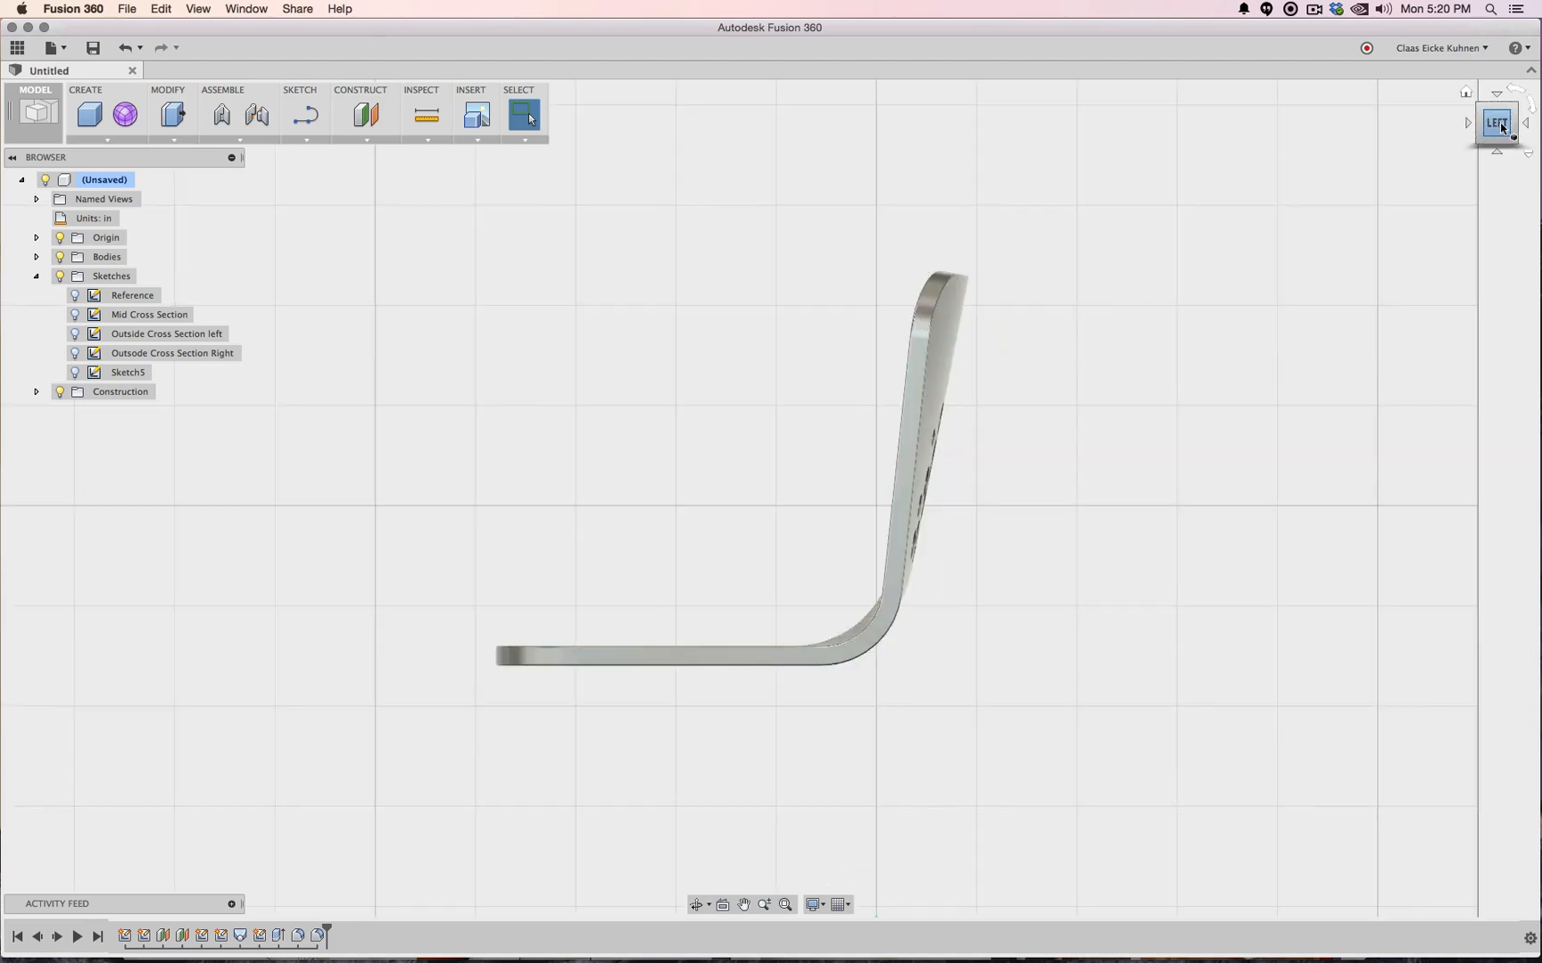
{"action": "left_click_drag", "start_coordinate": [1495, 132], "coordinate": [1527, 141]}
{"action": "mouse_move", "coordinate": [1009, 276]}
{"action": "middle_mouse_down", "text": "shift"}
{"action": "mouse_move", "coordinate": [1142, 334]}
{"action": "mouse_move", "coordinate": [1239, 334]}
{"action": "middle_mouse_up", "text": "shift"}
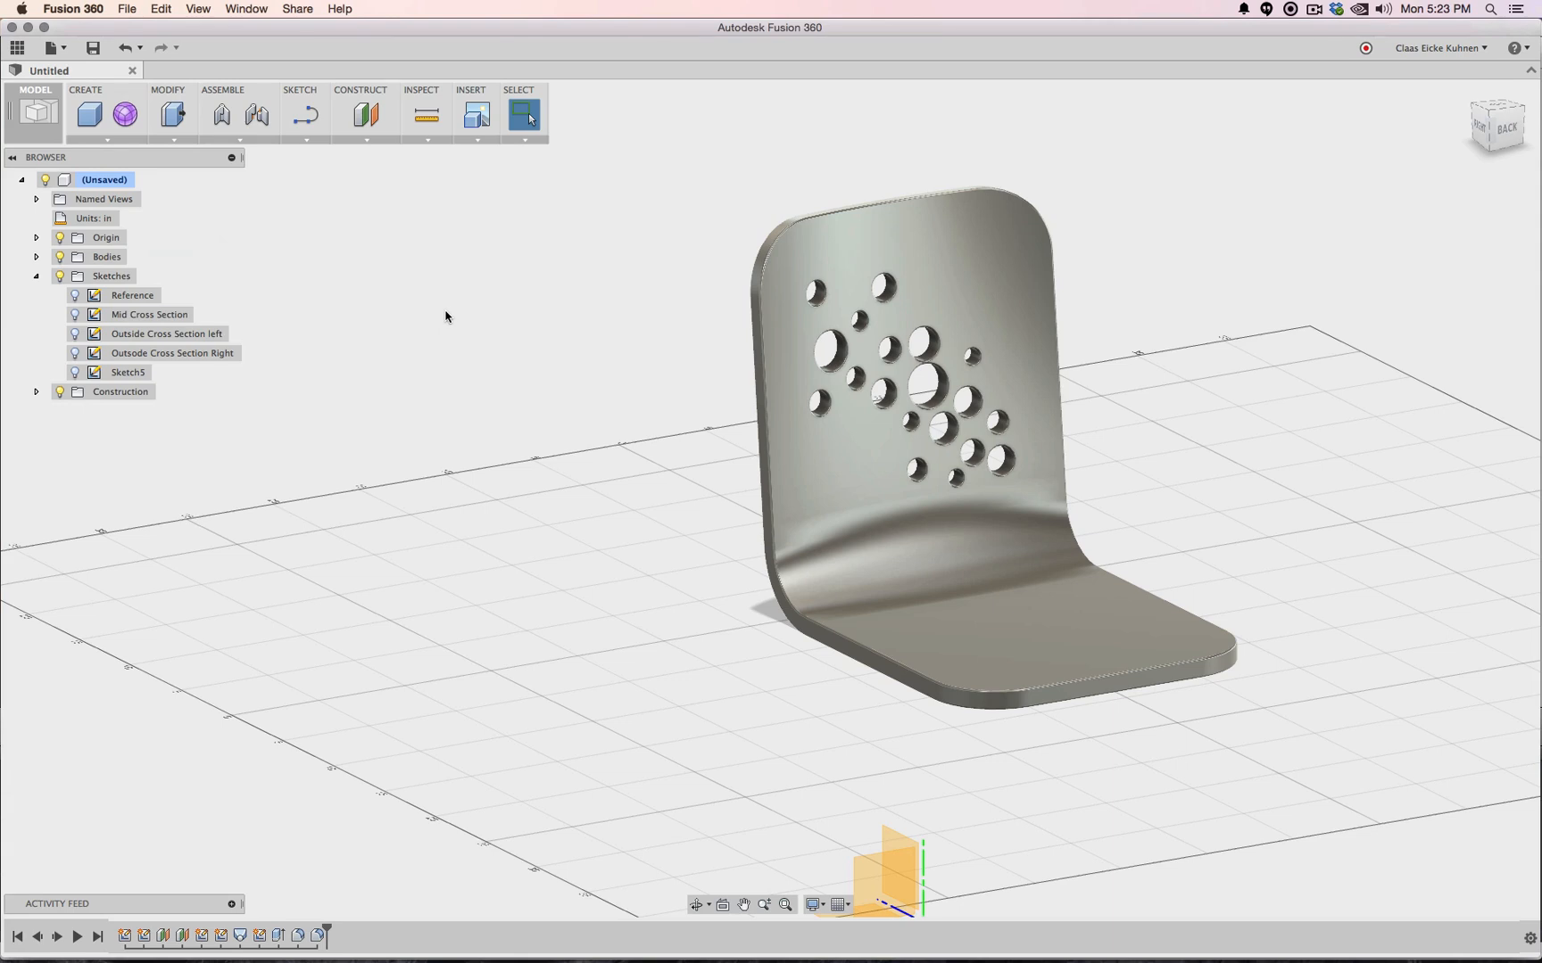
{"action": "left_click", "coordinate": [1484, 127]}
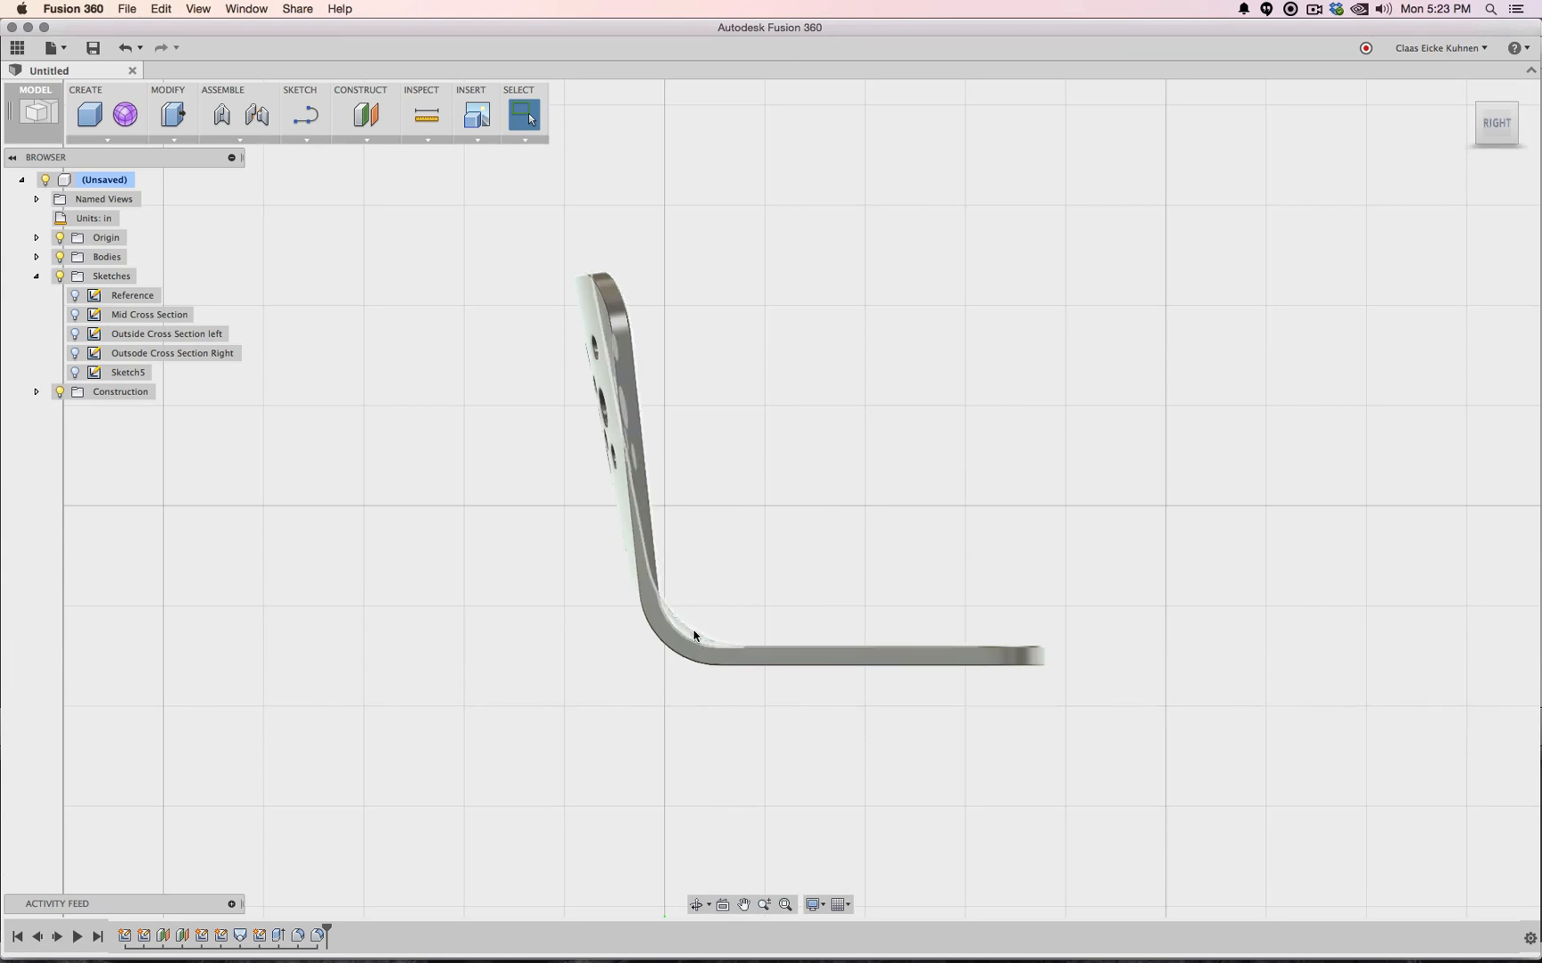
{"action": "scroll", "coordinate": [719, 646], "scroll_direction": "up", "scroll_amount": 3}
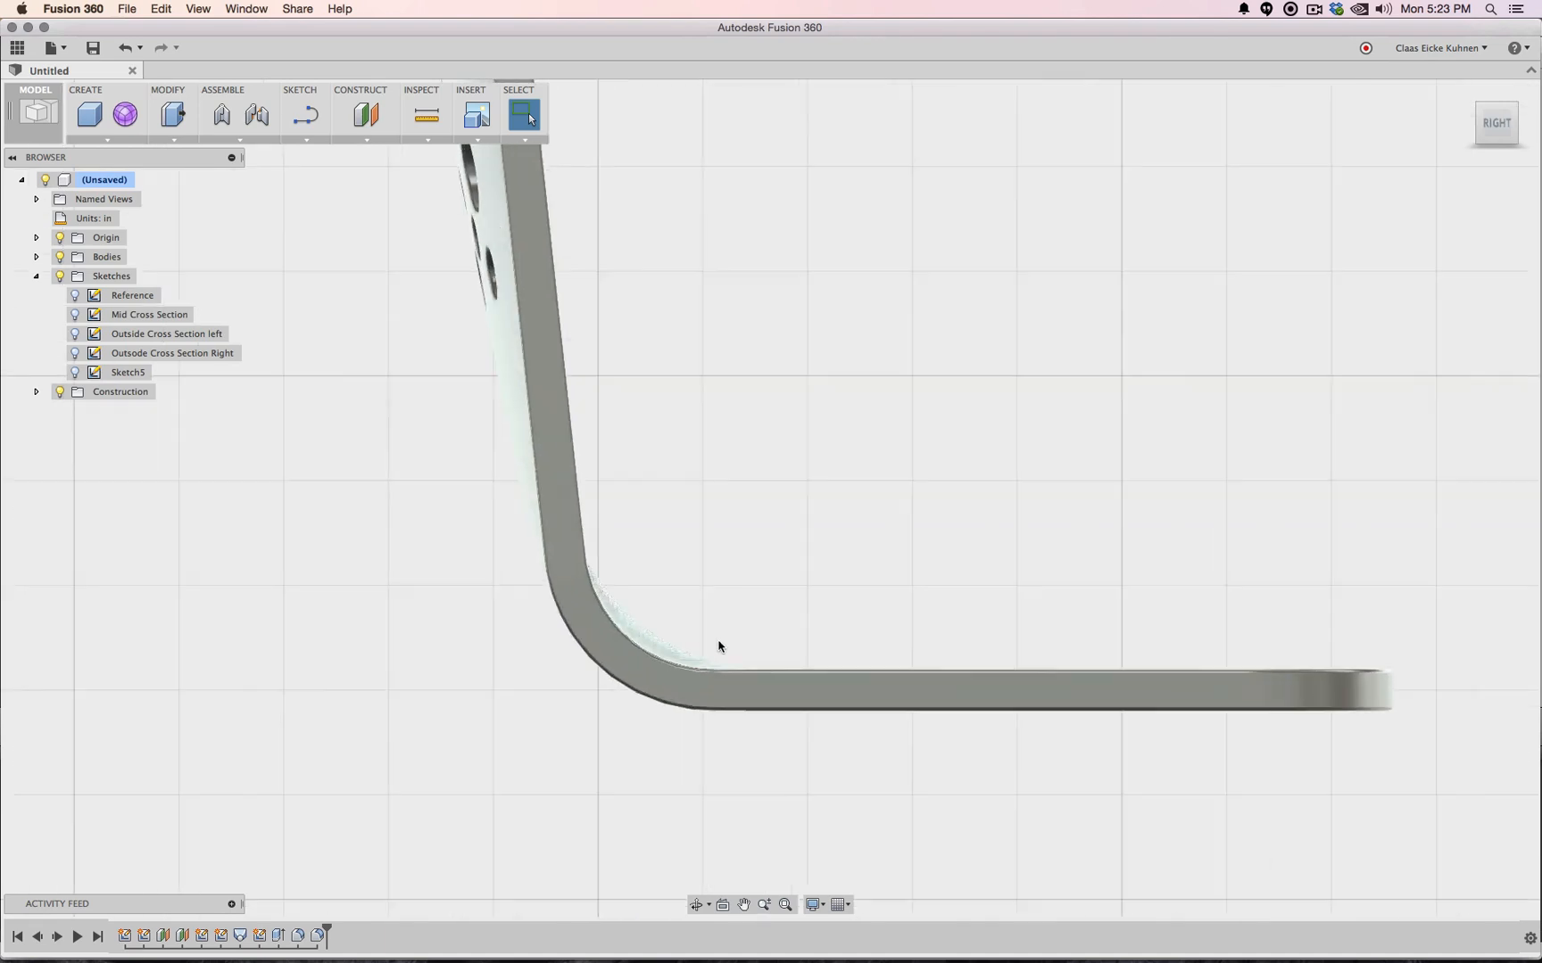
{"action": "scroll", "coordinate": [693, 681], "scroll_direction": "up", "scroll_amount": 4}
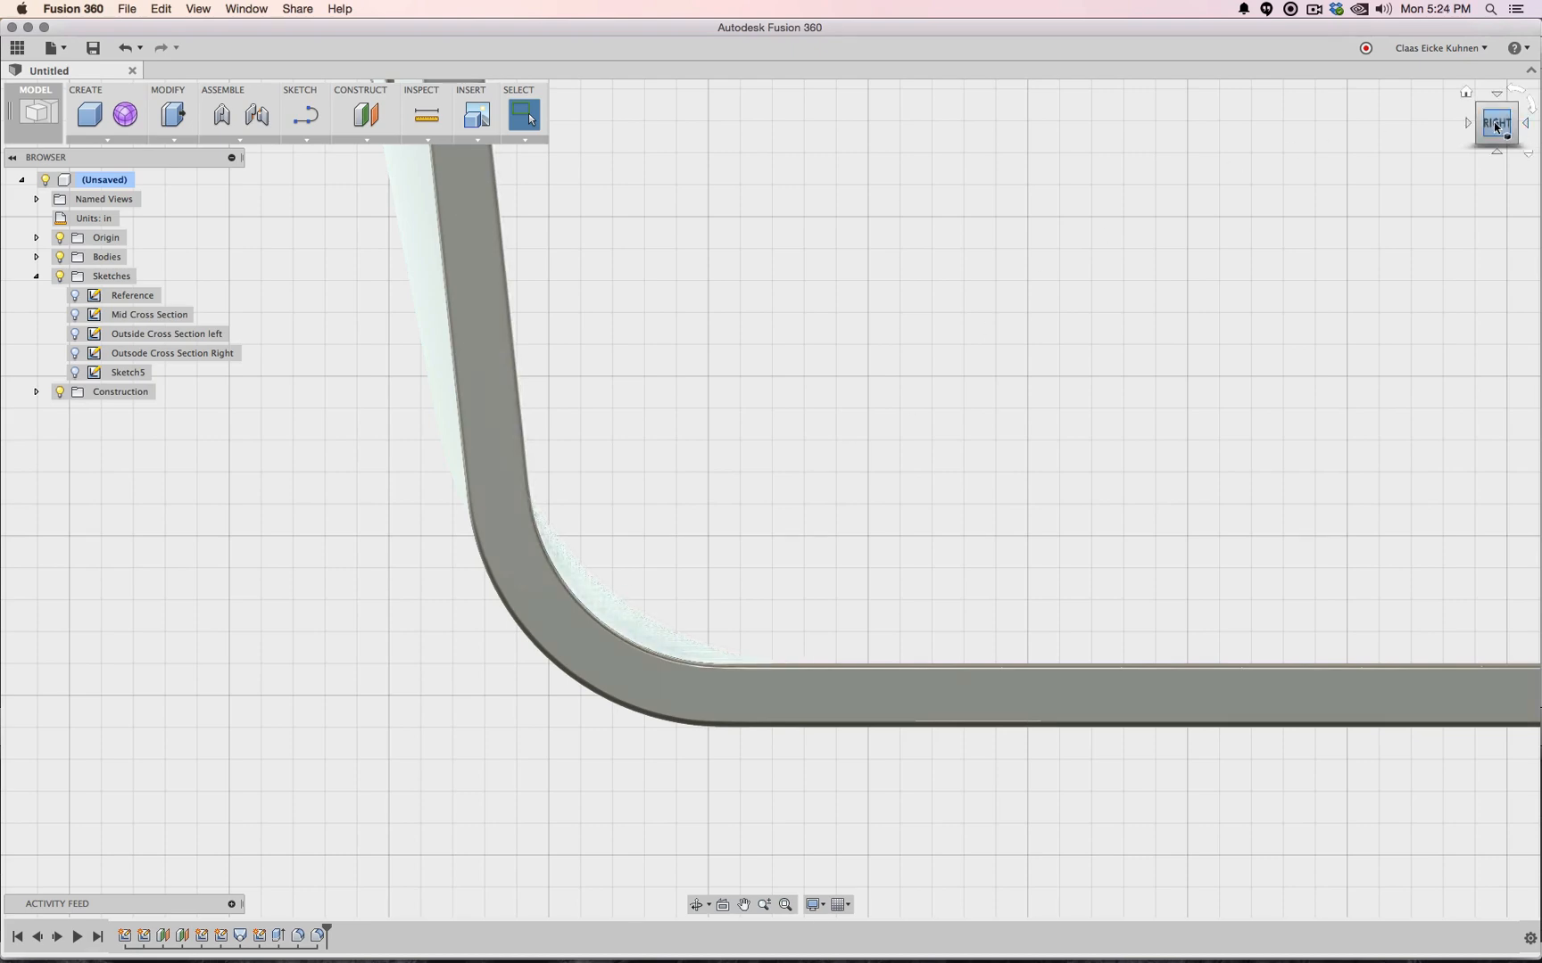
{"action": "mouse_move", "coordinate": [1496, 128]}
{"action": "left_mouse_down"}
{"action": "mouse_move", "coordinate": [1495, 107]}
{"action": "mouse_move", "coordinate": [1400, 117]}
{"action": "left_mouse_up"}
{"action": "scroll", "coordinate": [1150, 339], "scroll_direction": "down", "scroll_amount": 5}
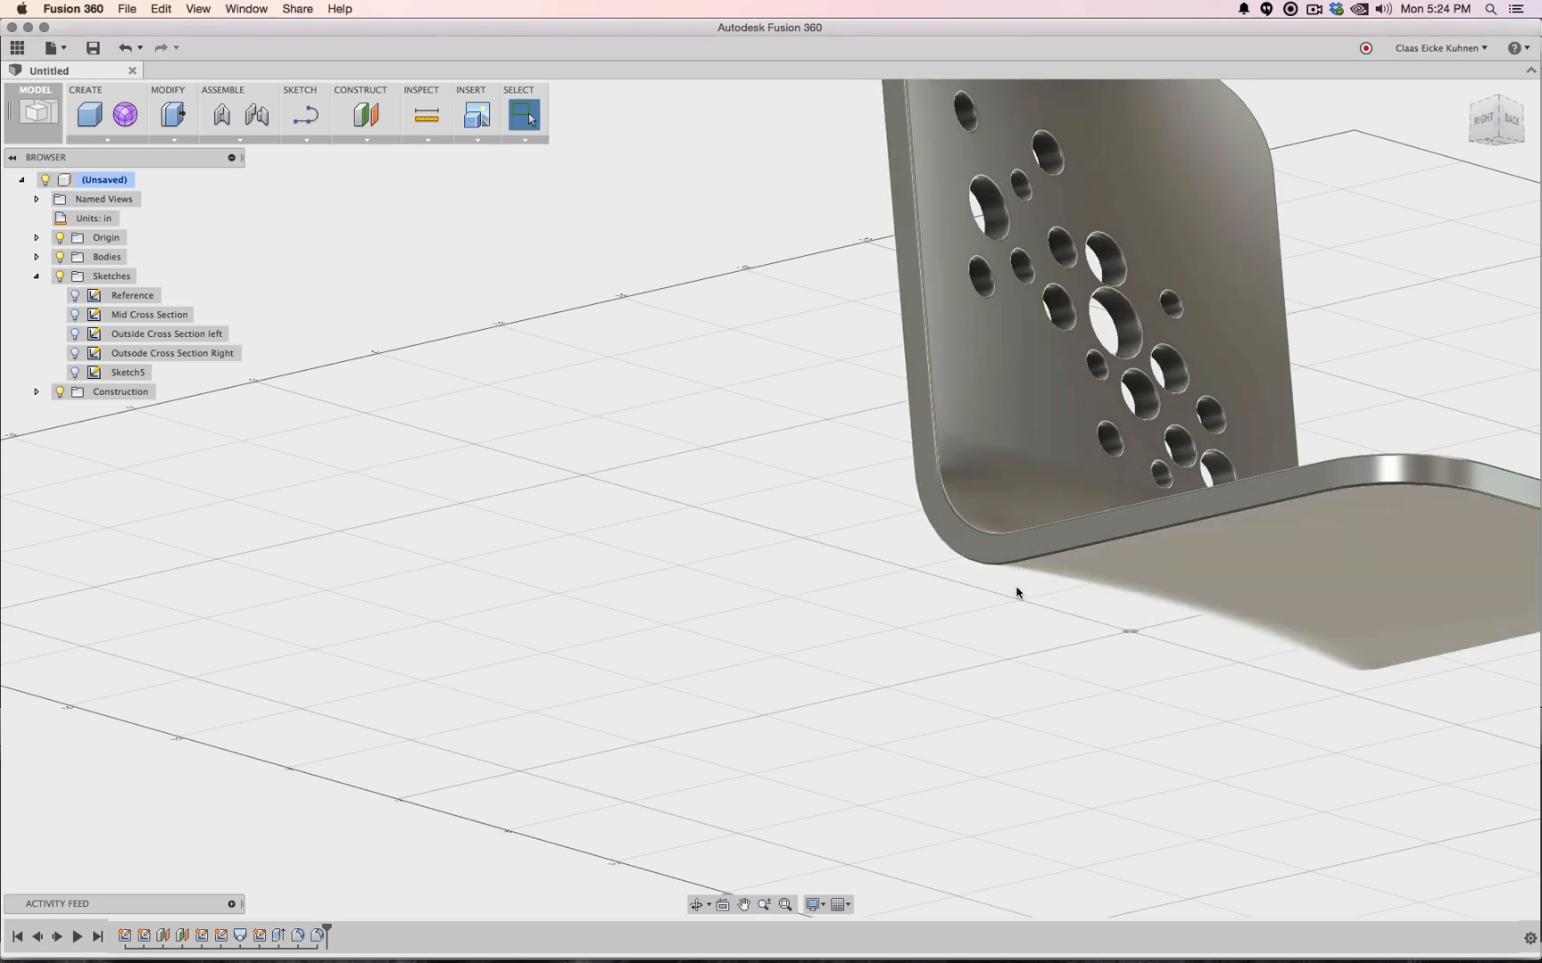
{"action": "left_click", "coordinate": [1482, 124]}
{"action": "scroll", "coordinate": [1080, 254], "scroll_direction": "down", "scroll_amount": 3}
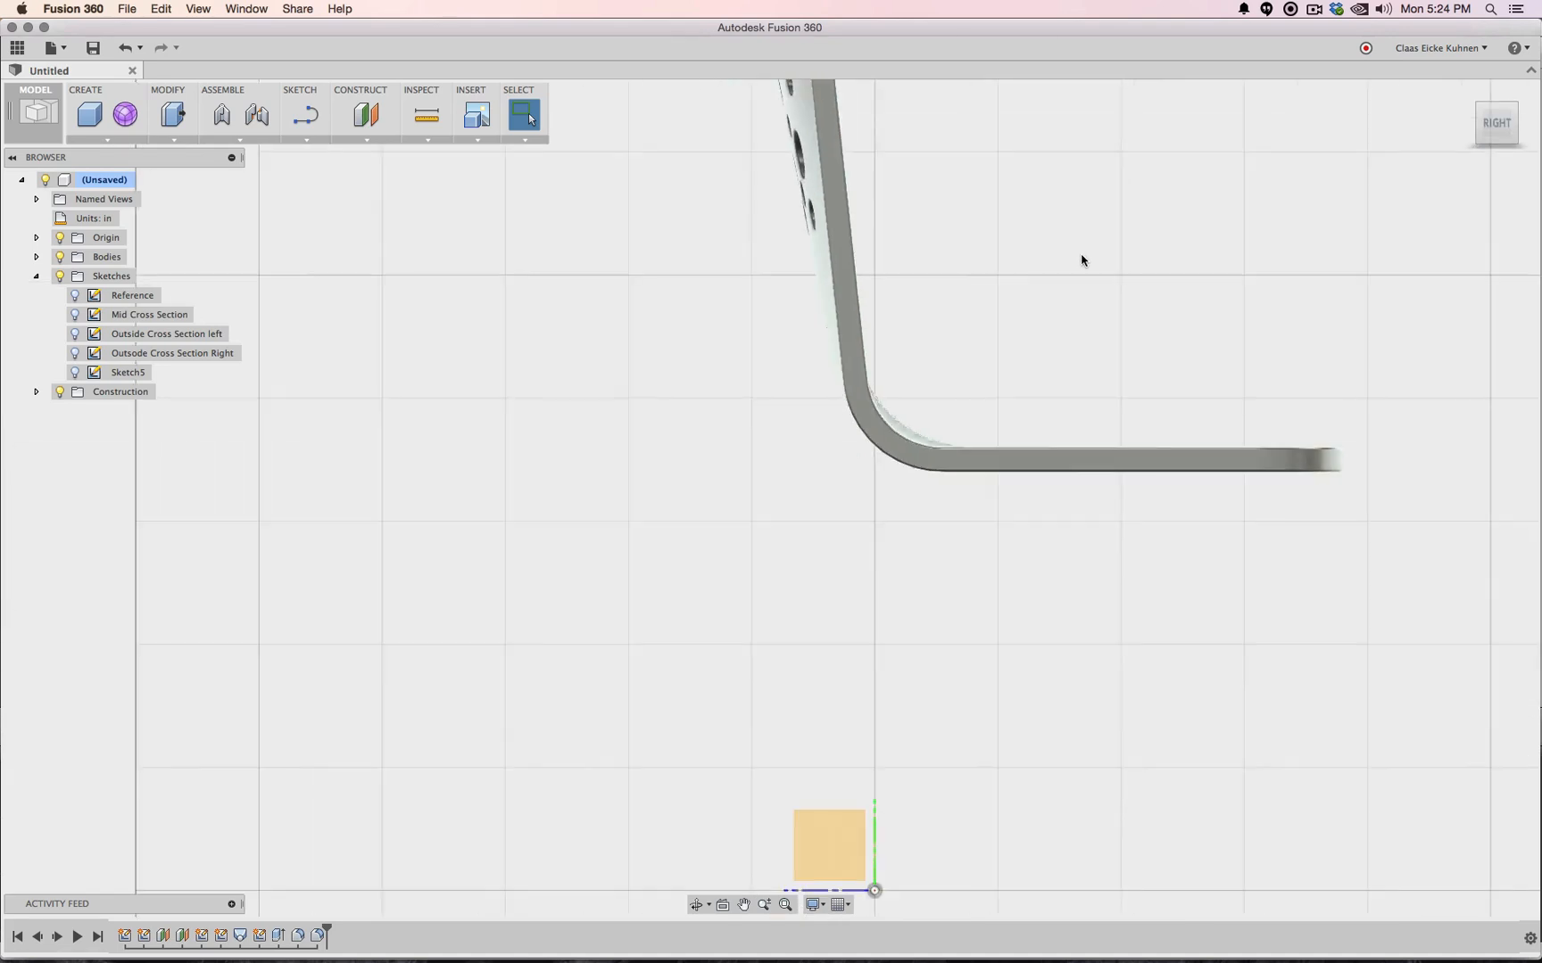
{"action": "scroll", "coordinate": [974, 416], "scroll_direction": "down", "scroll_amount": 2}
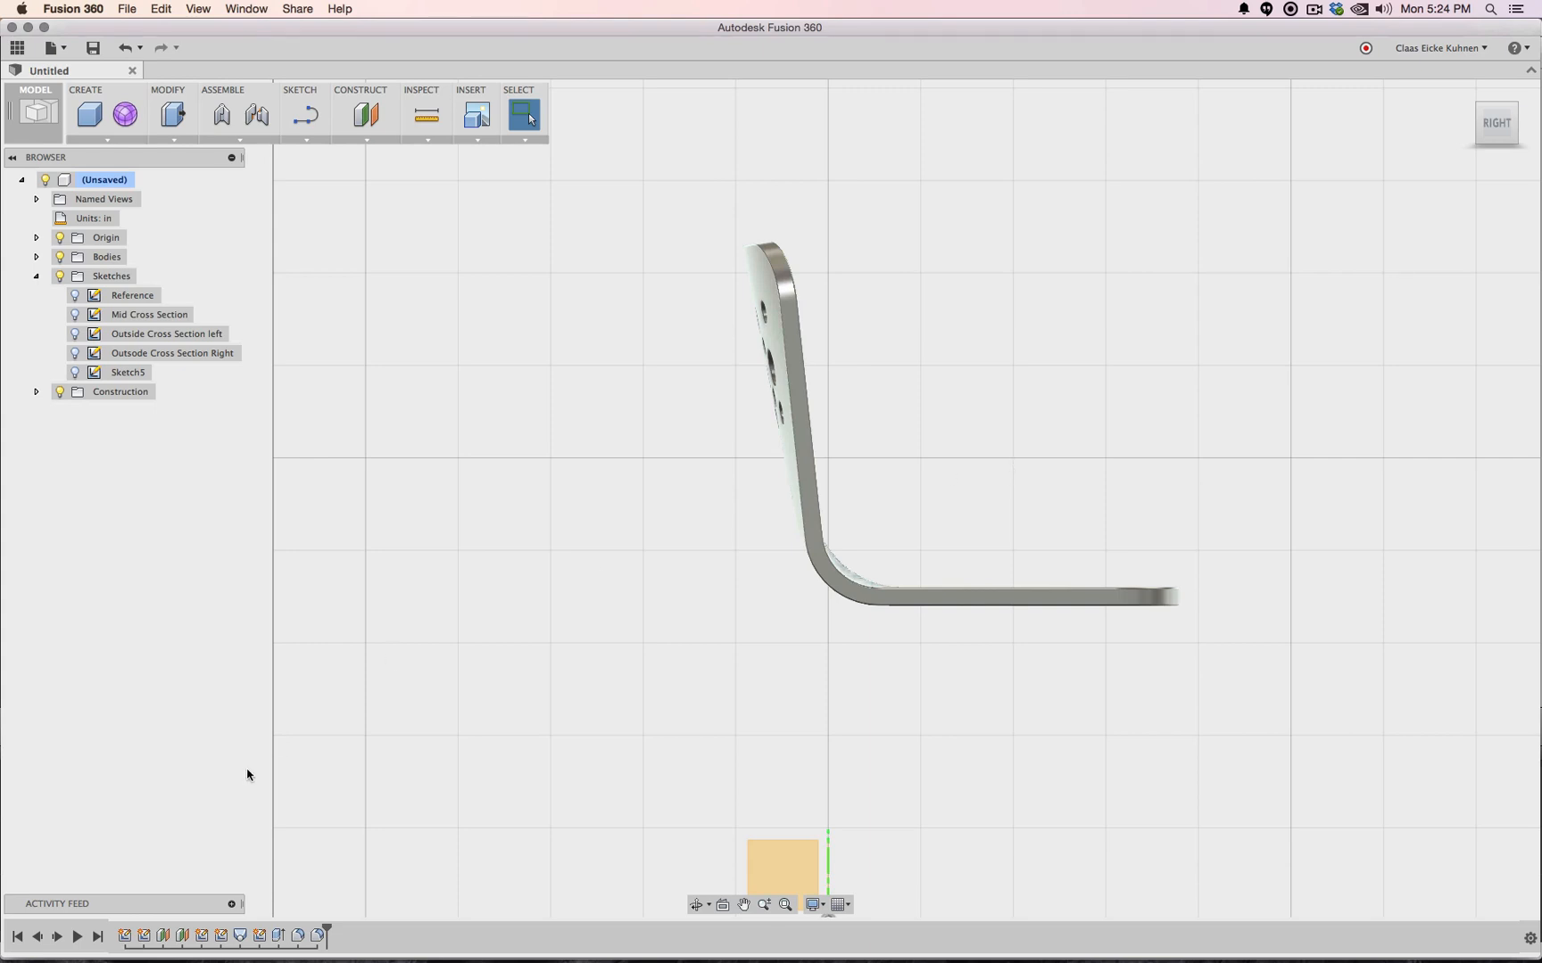
Highlight the Outside and Mid Cross Section sketches, then edit the Mid Cross Section sketch
{"action": "left_click", "coordinate": [201, 936]}
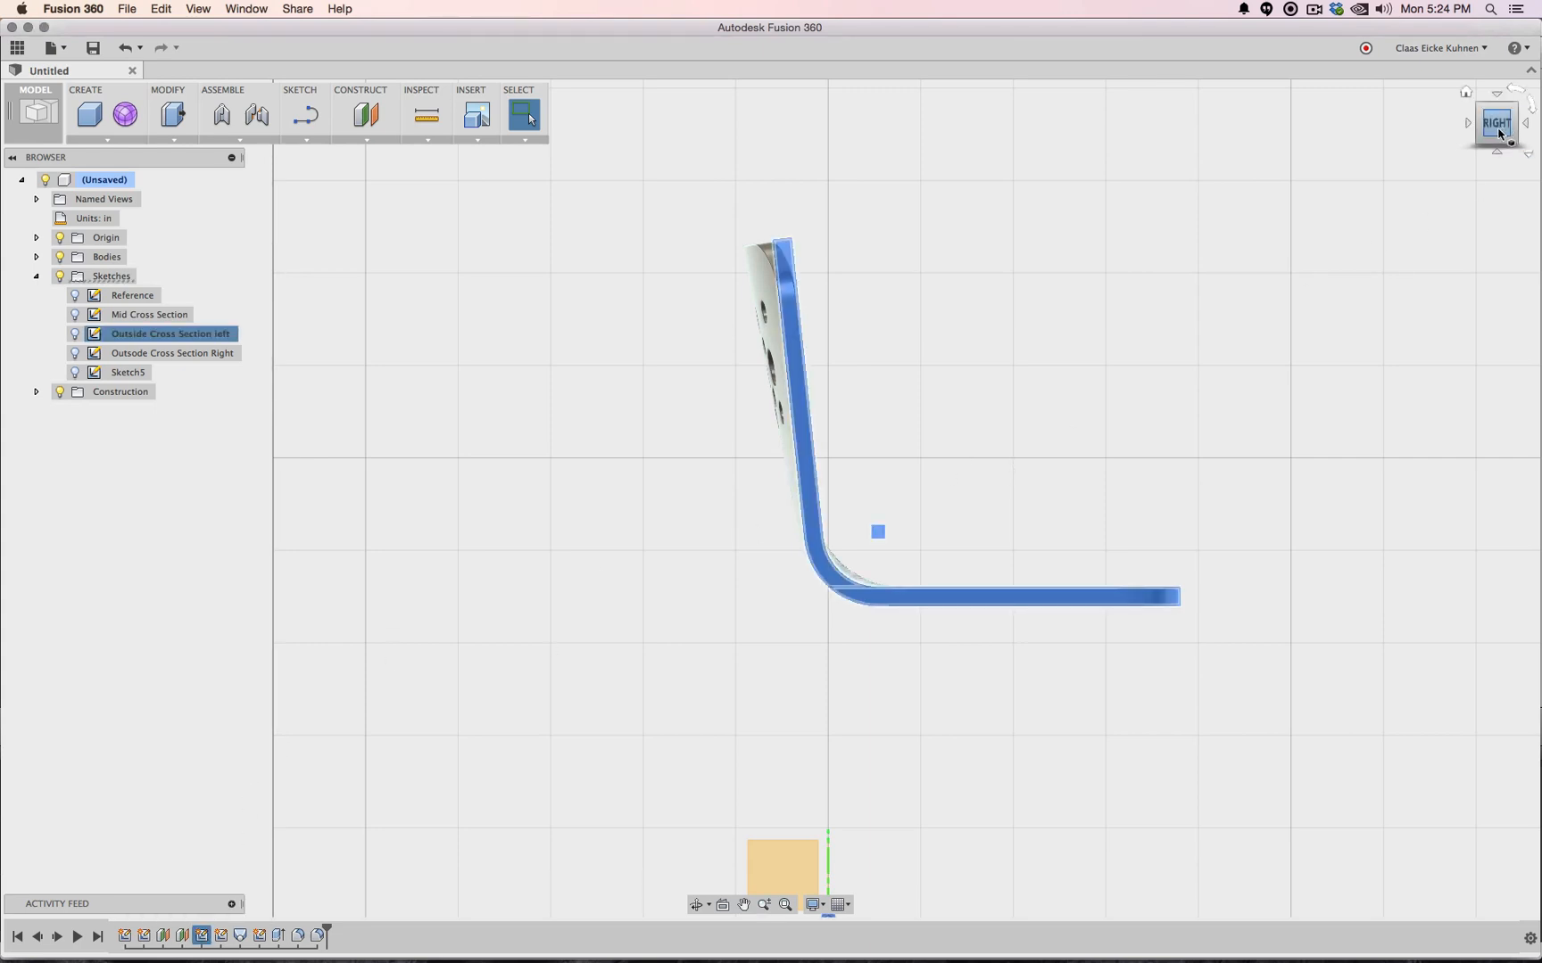
{"action": "left_click_drag", "start_coordinate": [1500, 132], "coordinate": [534, 680]}
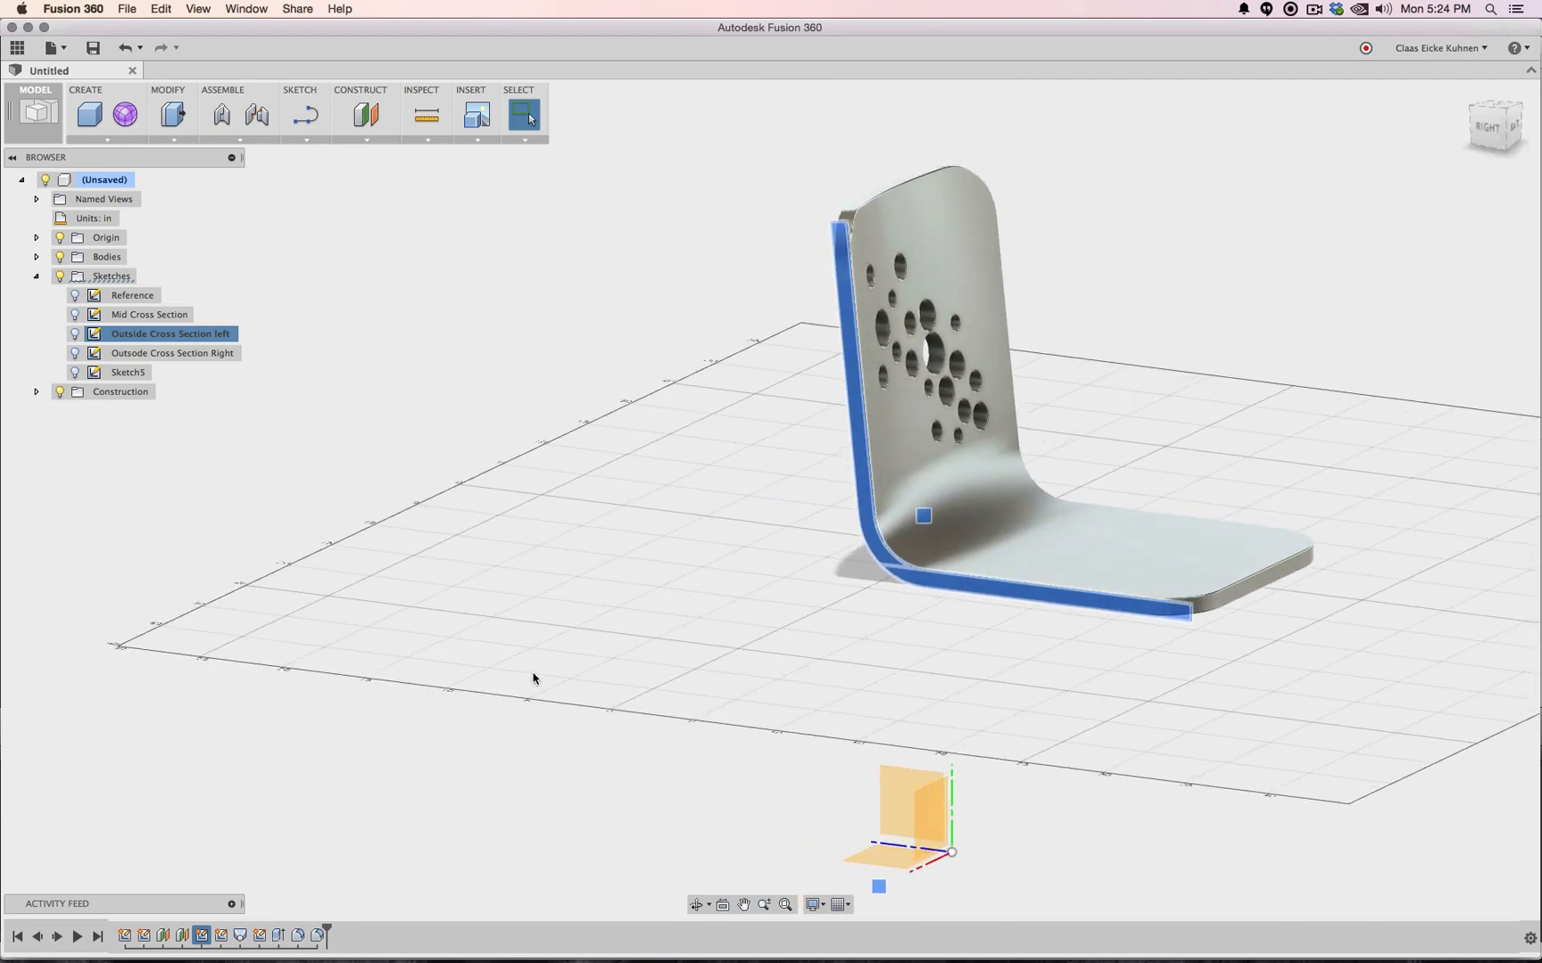
{"action": "left_click", "coordinate": [221, 937]}
{"action": "left_click", "coordinate": [144, 938]}
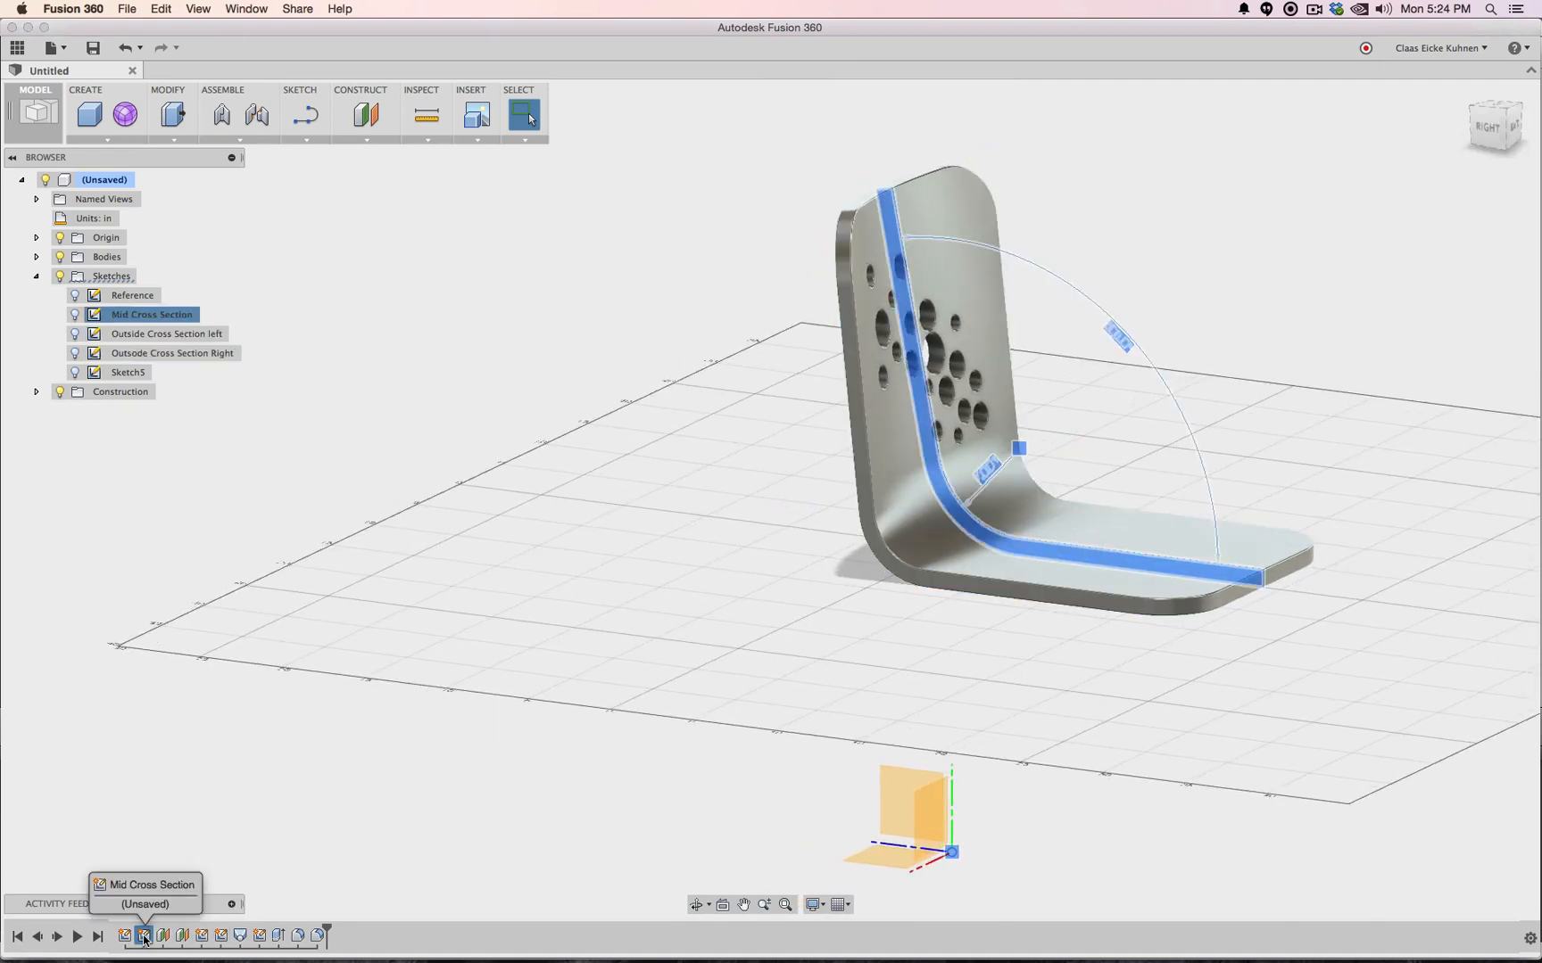
{"action": "right_click", "coordinate": [145, 938]}
{"action": "left_click", "coordinate": [187, 834]}
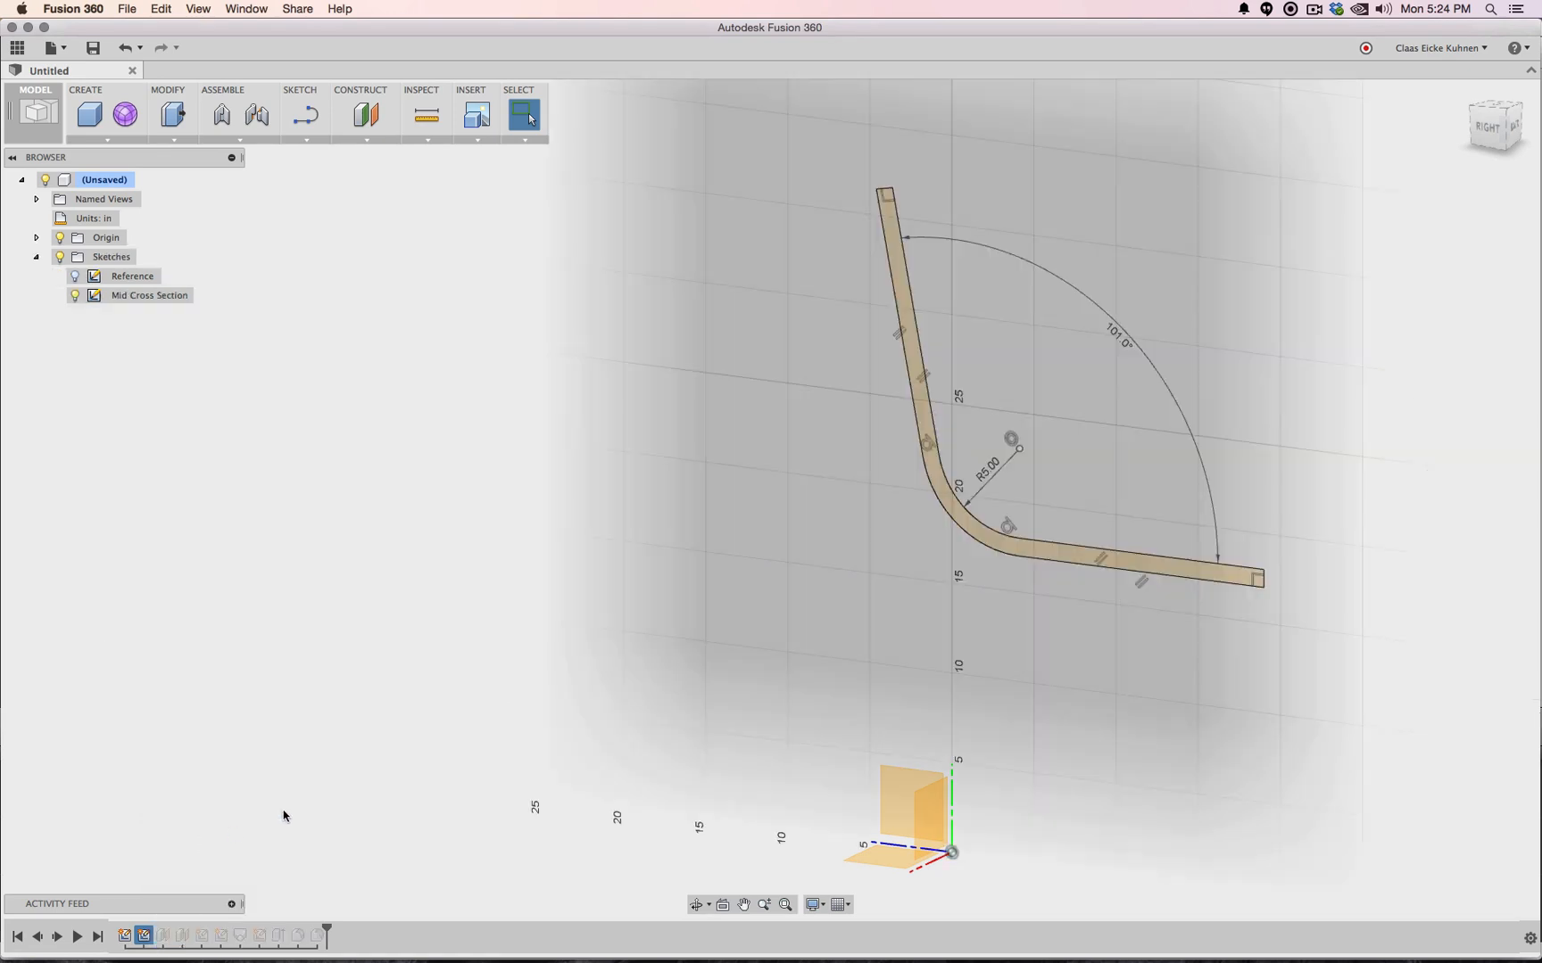
Delete the outer and inner bend arcs, removing the R5.00 bend radius
{"action": "left_click", "coordinate": [1481, 132]}
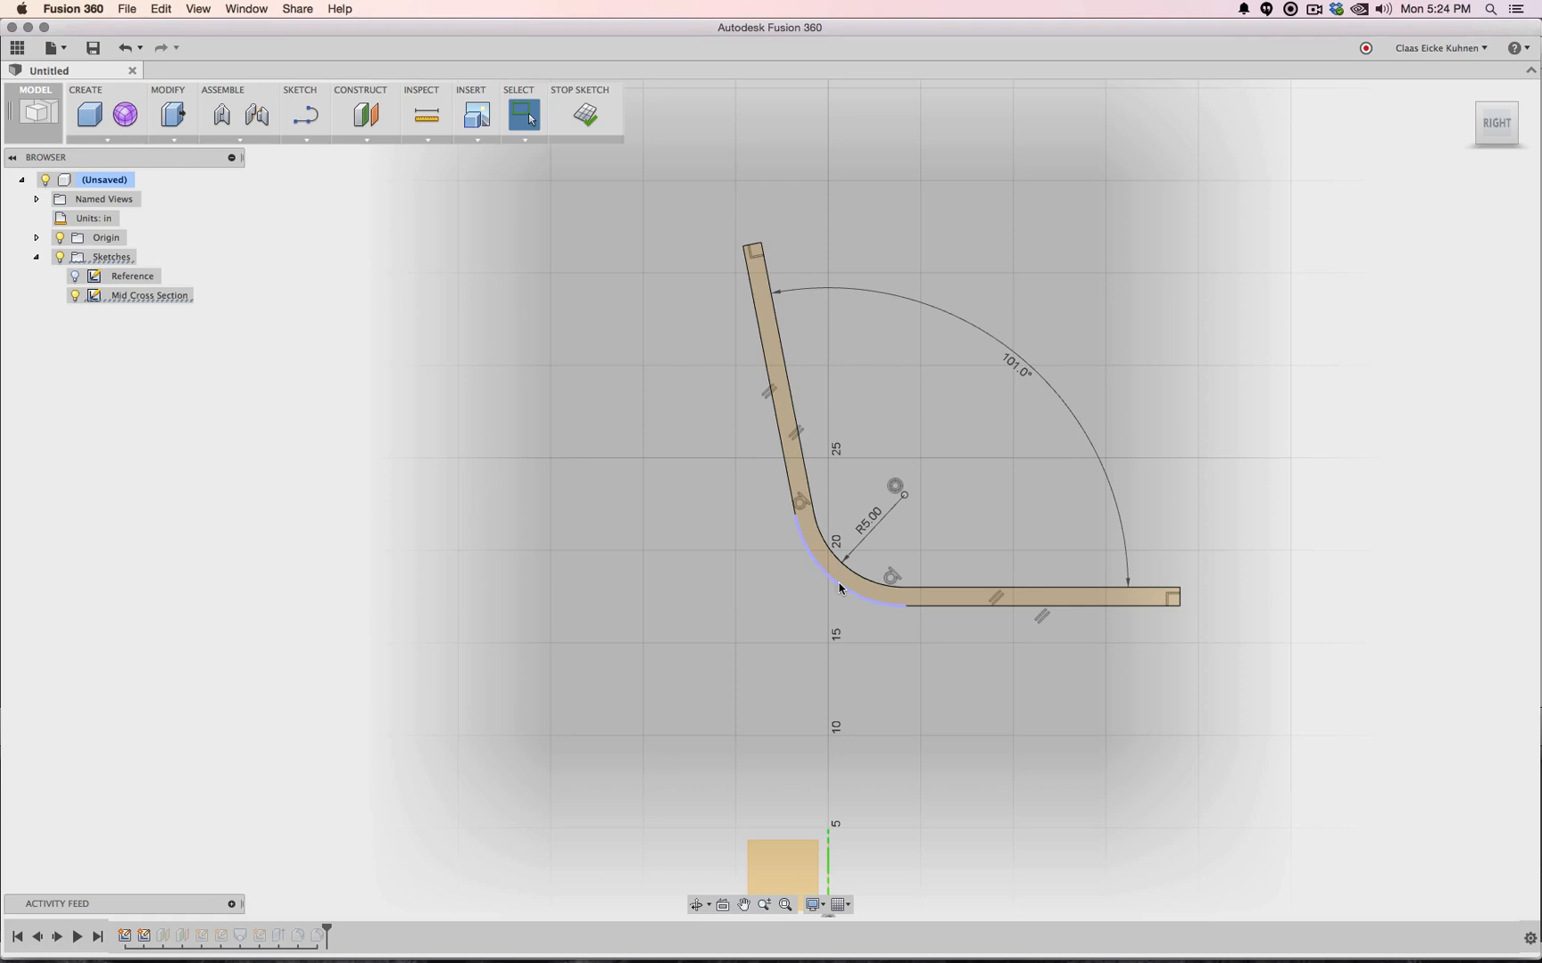
{"action": "left_click", "coordinate": [840, 589]}
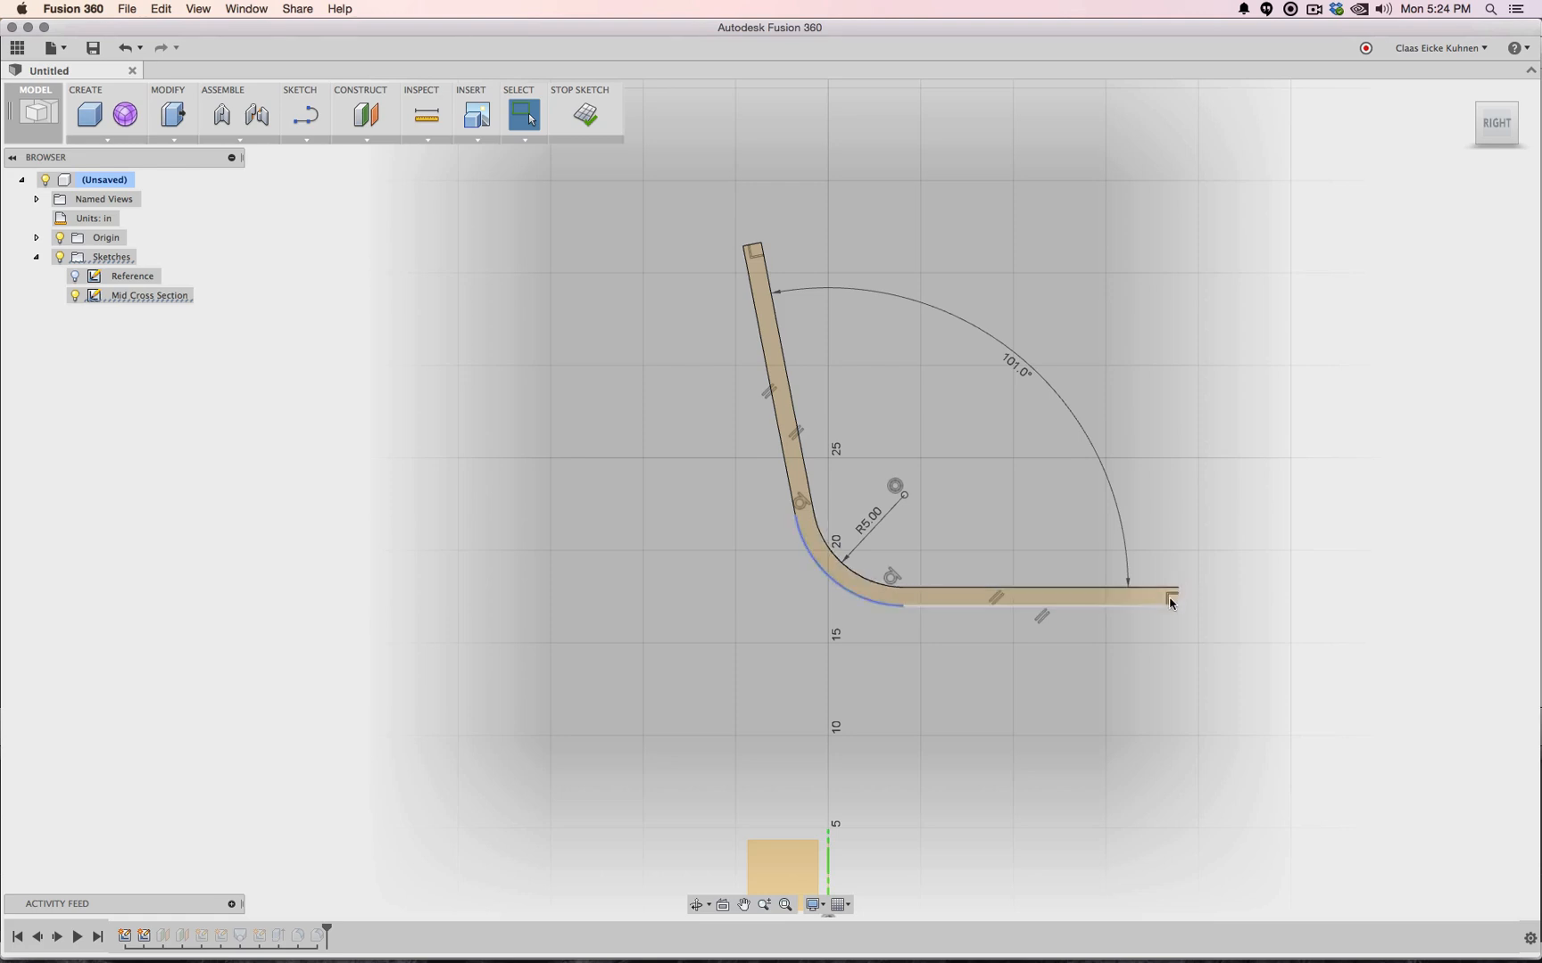
{"action": "key", "text": "Escape"}
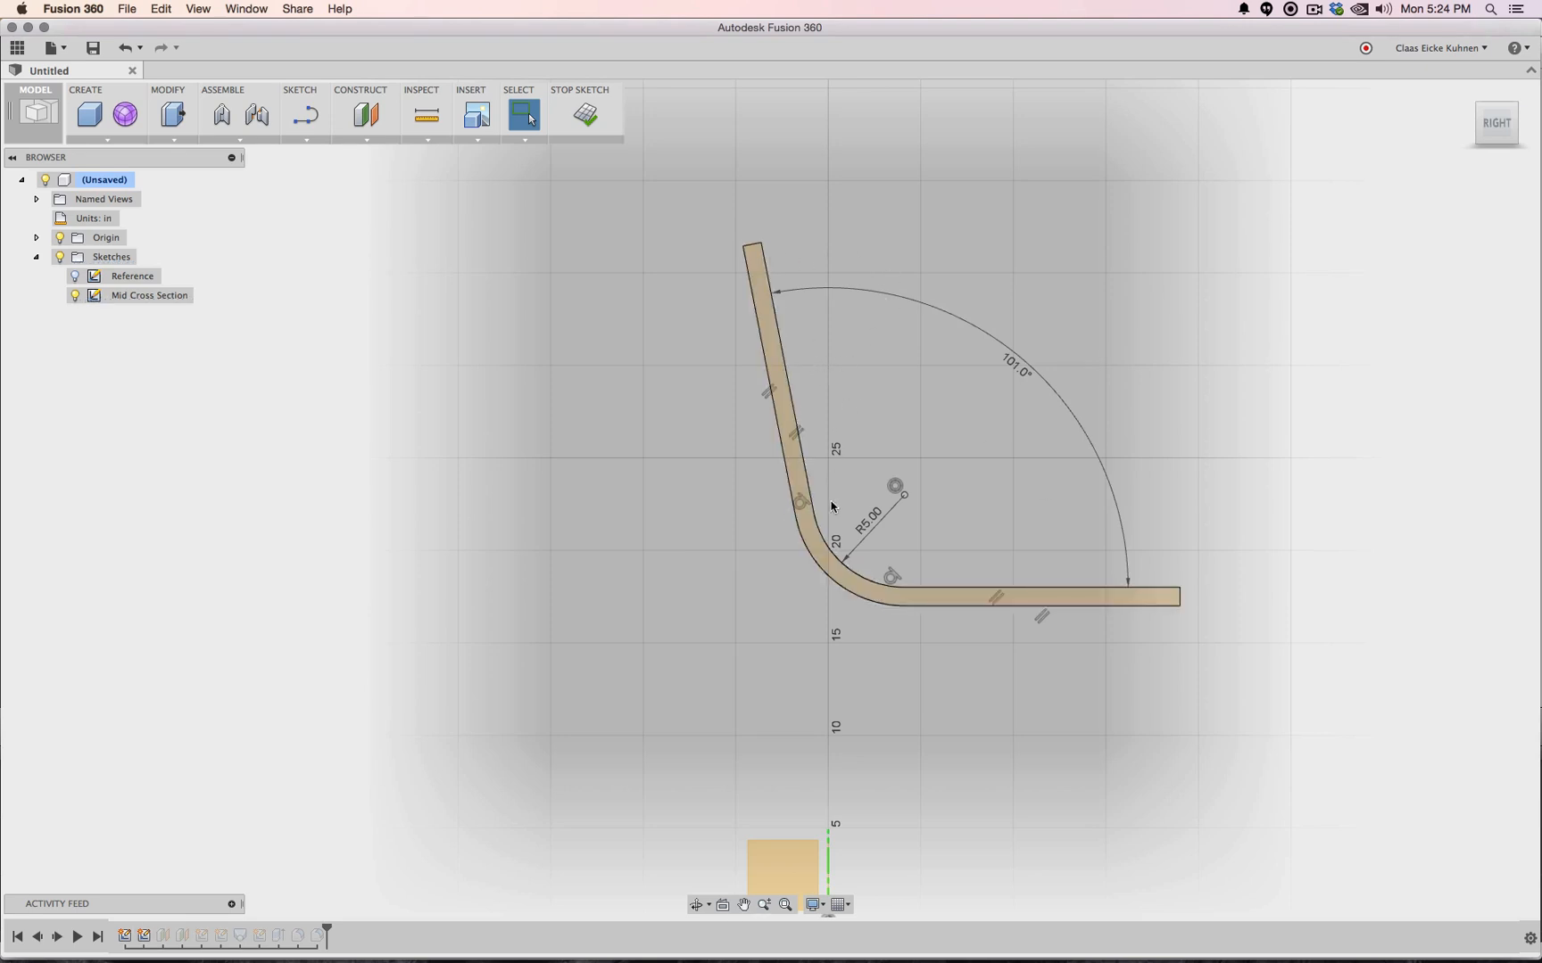
{"action": "mouse_move", "coordinate": [825, 572]}
{"action": "left_mouse_down"}
{"action": "mouse_move", "coordinate": [819, 585]}
{"action": "mouse_move", "coordinate": [834, 582]}
{"action": "left_mouse_up"}
{"action": "key", "text": "Delete"}
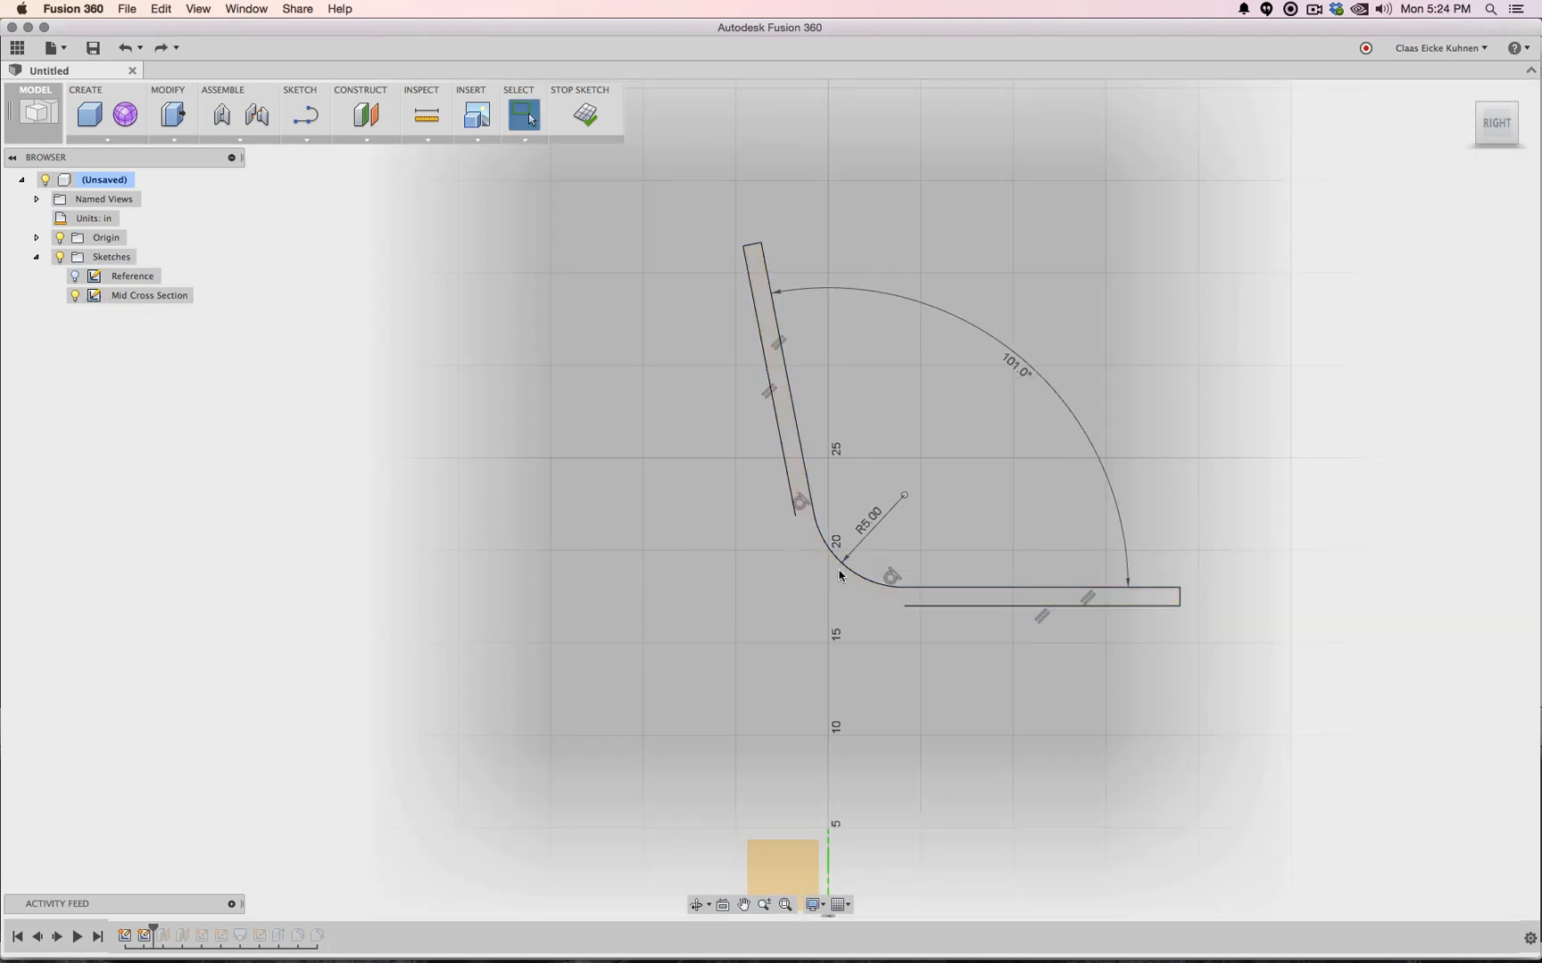
{"action": "left_click", "coordinate": [876, 591]}
{"action": "key", "text": "Delete"}
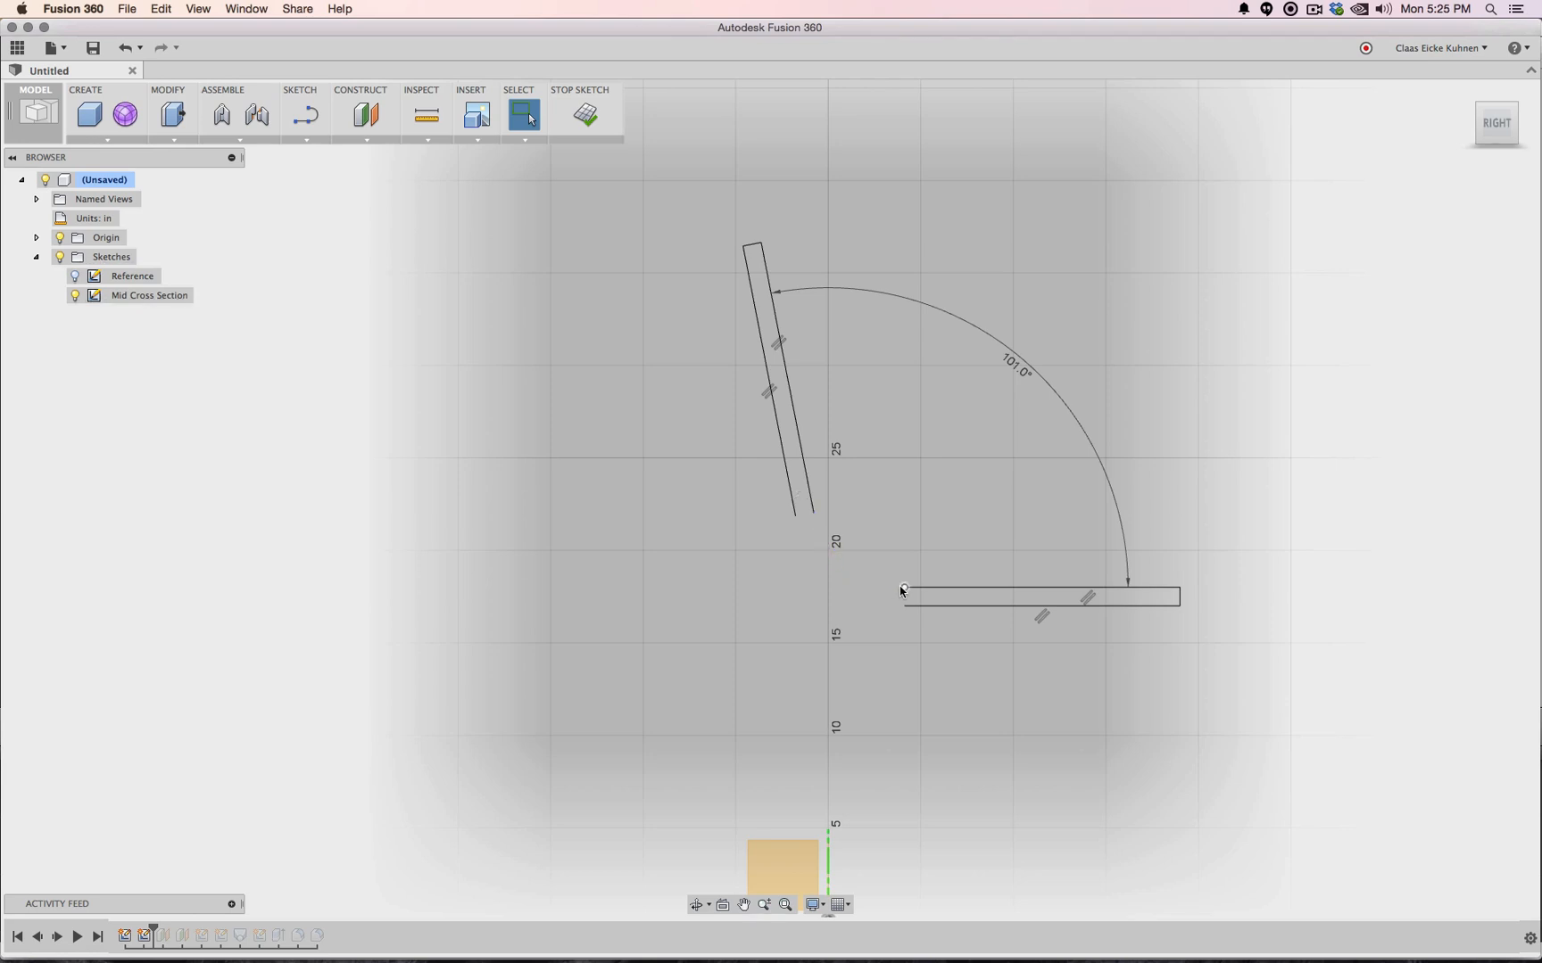
Lengthen the seat and back lines and extend the slanted back line to the seat line
{"action": "left_click_drag", "start_coordinate": [904, 589], "coordinate": [782, 587]}
{"action": "left_click_drag", "start_coordinate": [813, 516], "coordinate": [821, 540]}
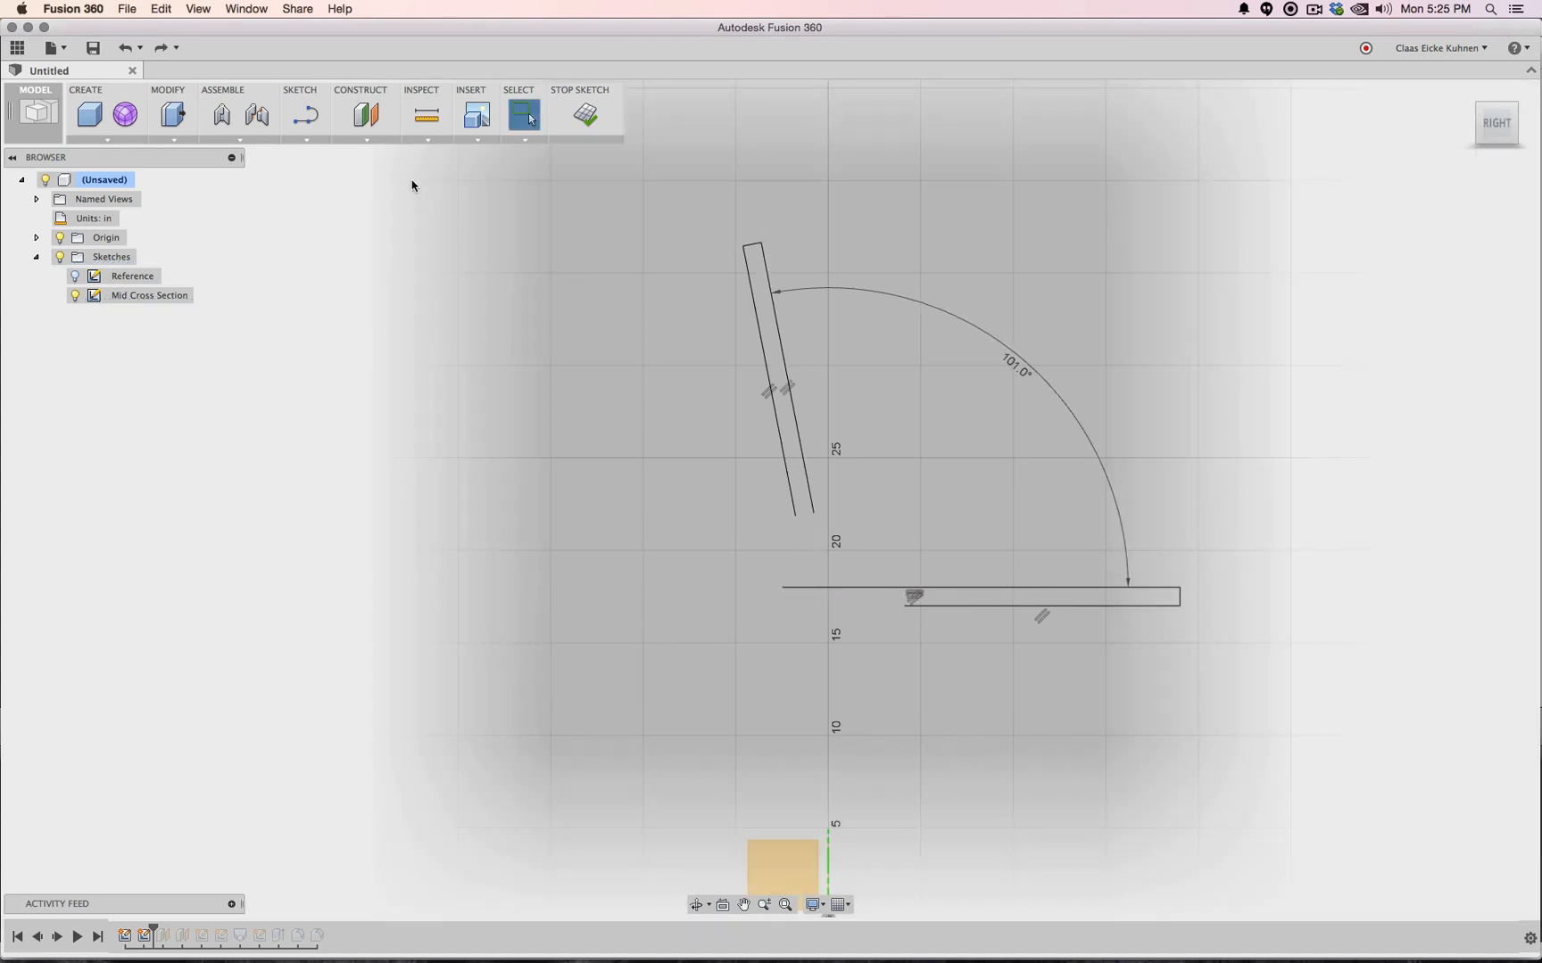
{"action": "left_click", "coordinate": [312, 141]}
{"action": "left_click", "coordinate": [341, 376]}
{"action": "left_click", "coordinate": [813, 515]}
{"action": "key", "text": "Escape"}
{"action": "left_click_drag", "start_coordinate": [782, 588], "coordinate": [828, 591]}
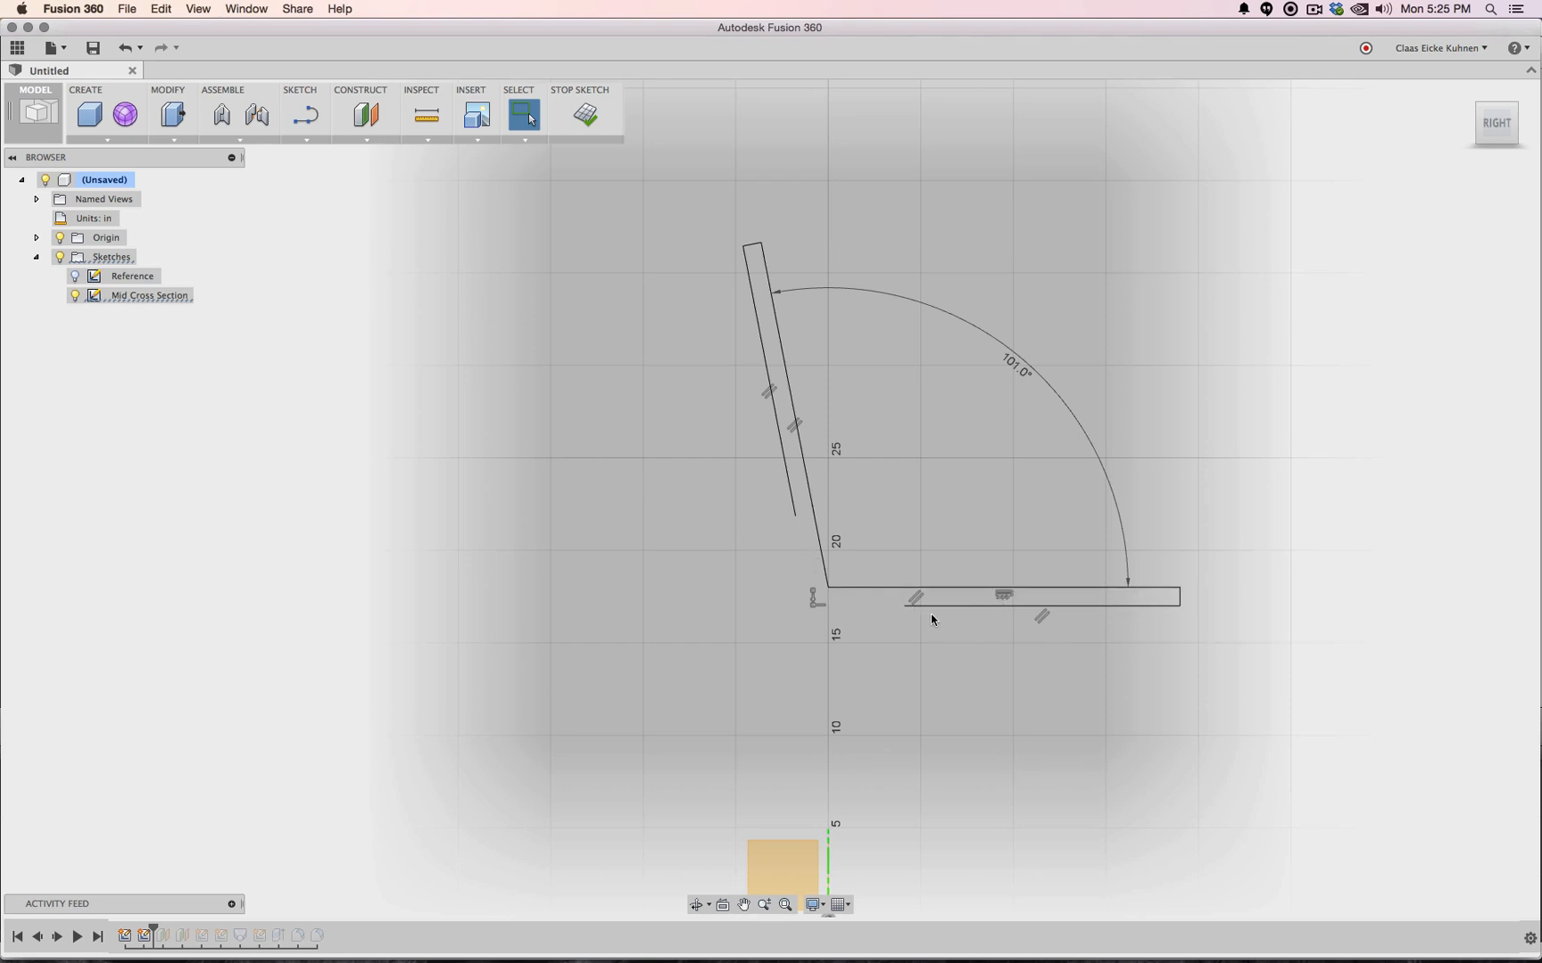
{"action": "left_click_drag", "start_coordinate": [902, 607], "coordinate": [787, 607]}
Trim and extend lines to close the bottom-left corner so both legs form closed profiles
{"action": "left_click", "coordinate": [304, 140]}
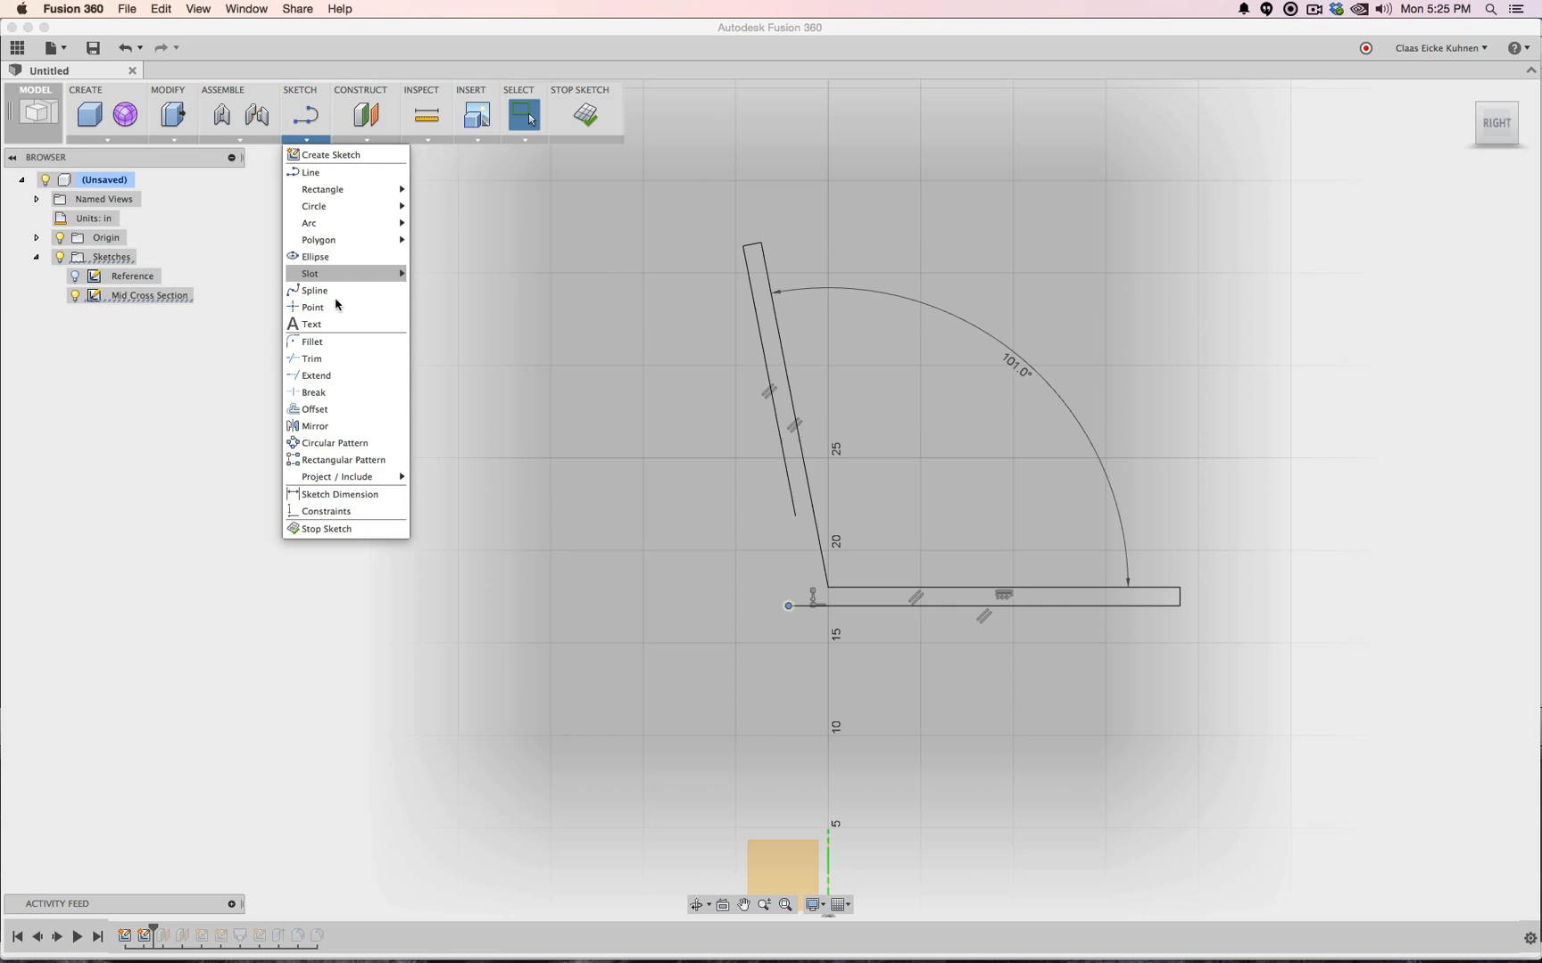
{"action": "left_click", "coordinate": [337, 378]}
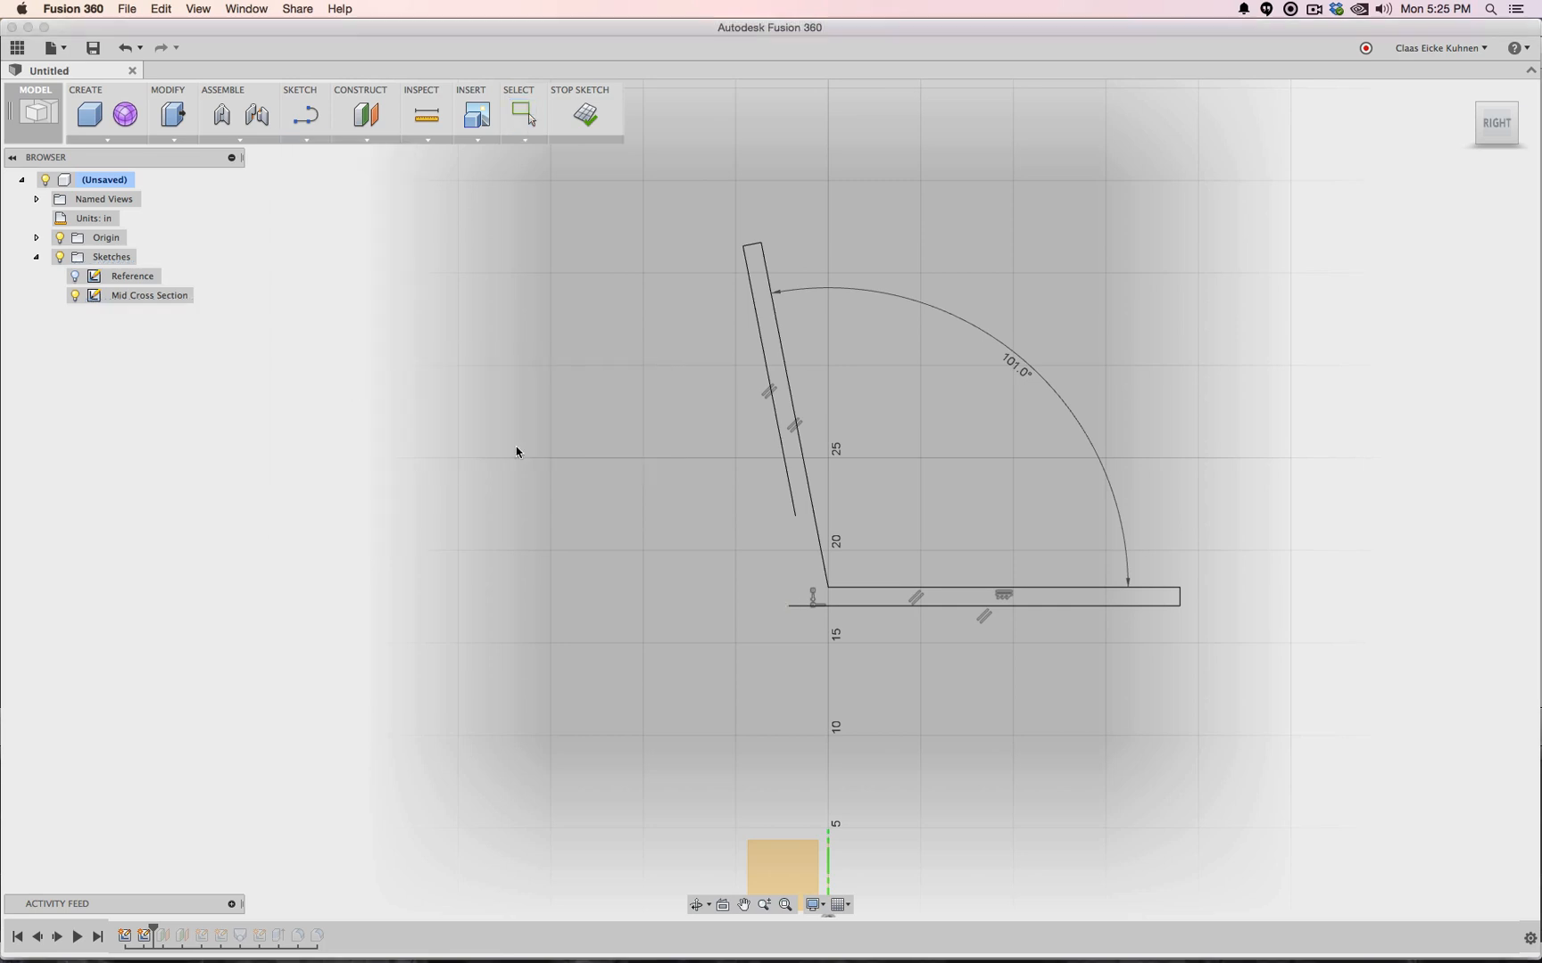
{"action": "left_click", "coordinate": [794, 522]}
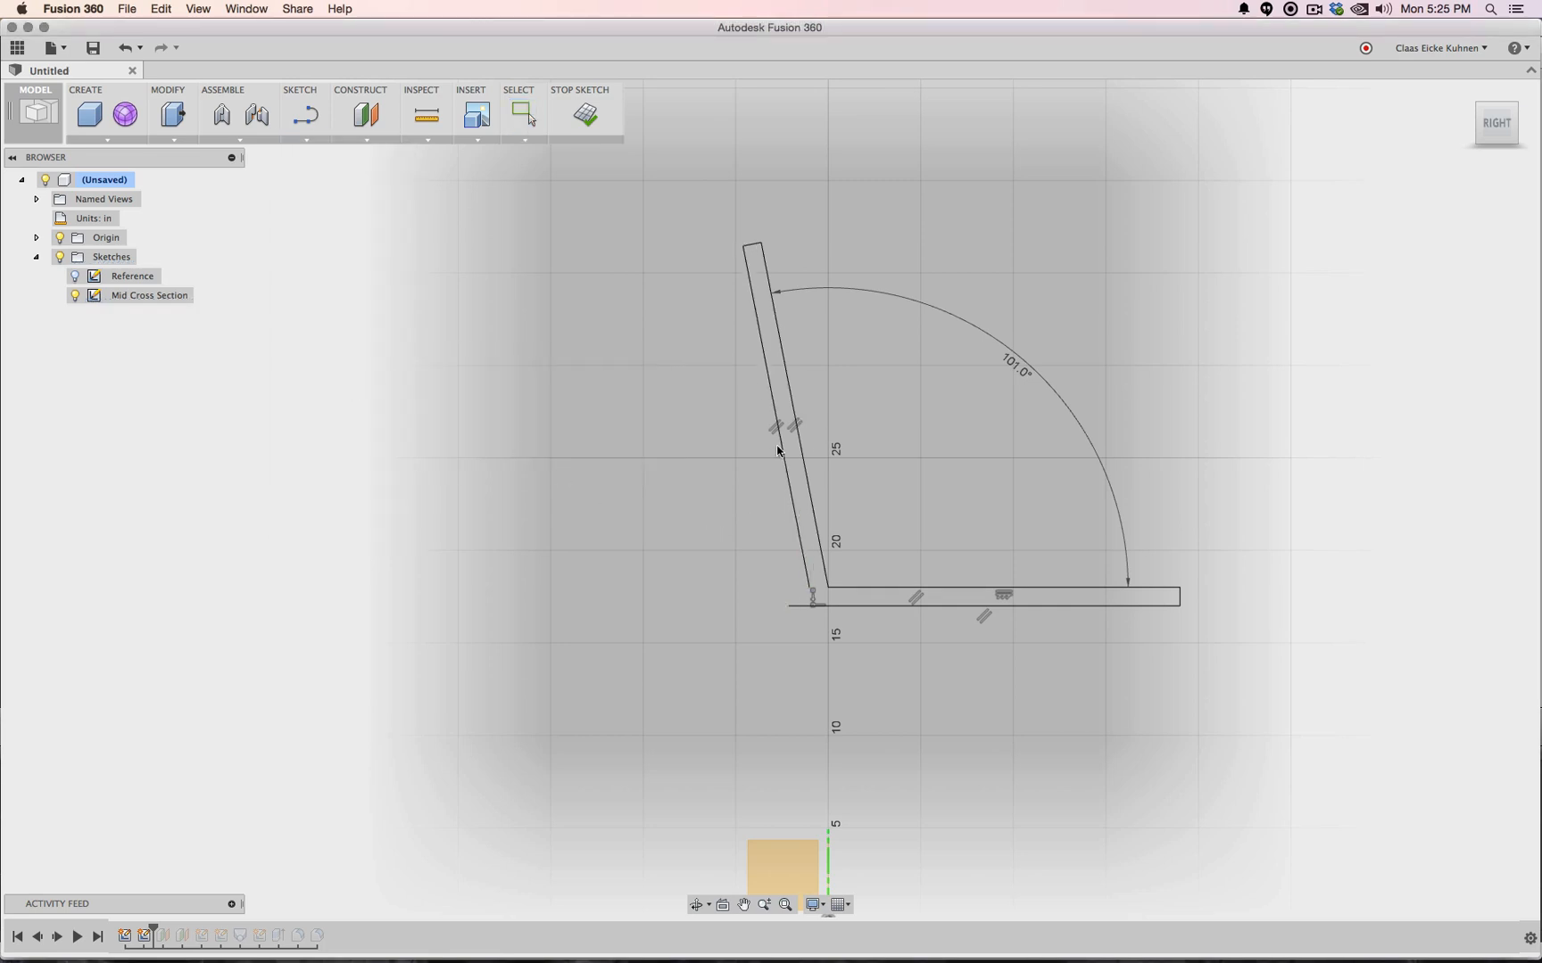
{"action": "left_click", "coordinate": [812, 597]}
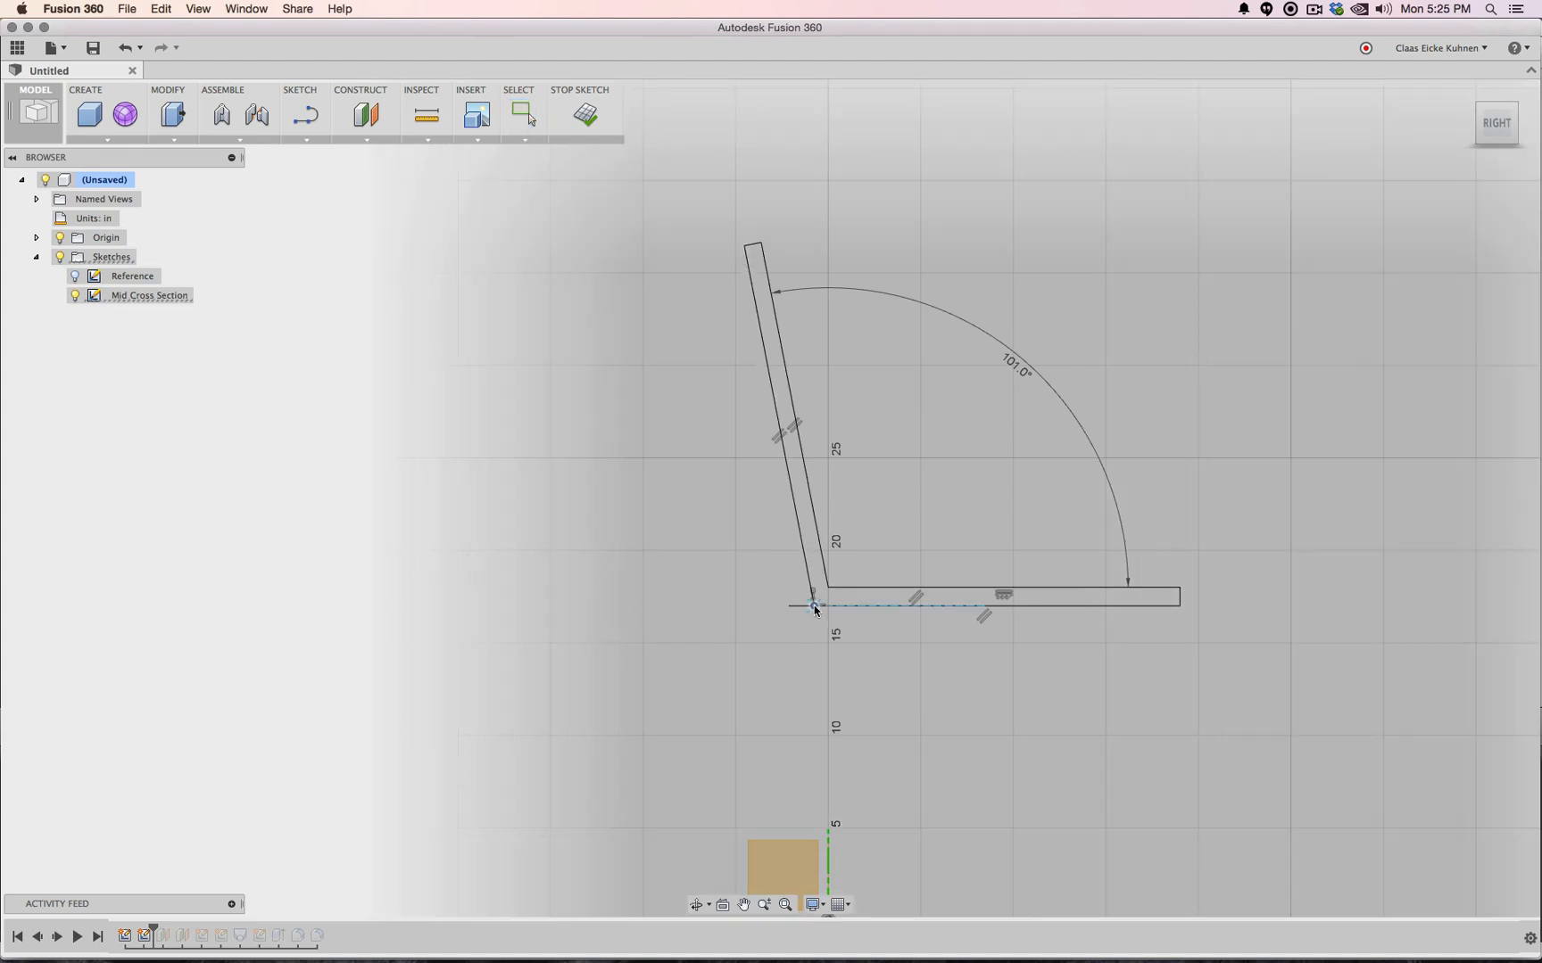
{"action": "key", "text": "Escape"}
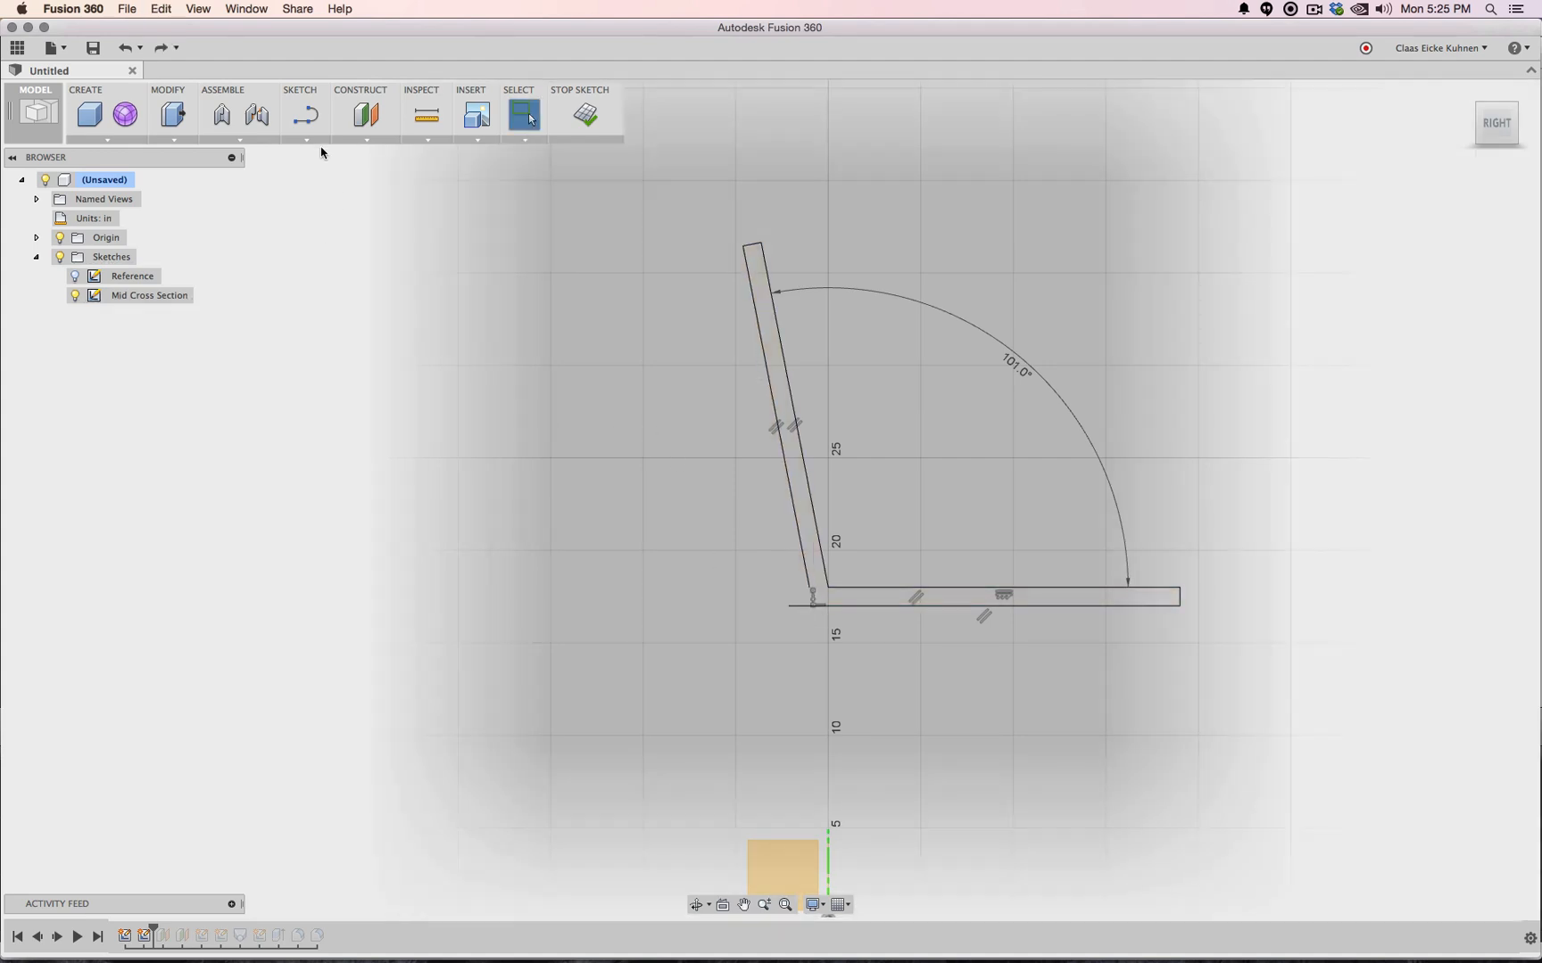
{"action": "left_click", "coordinate": [305, 140]}
{"action": "left_click", "coordinate": [316, 375]}
{"action": "left_click", "coordinate": [812, 587]}
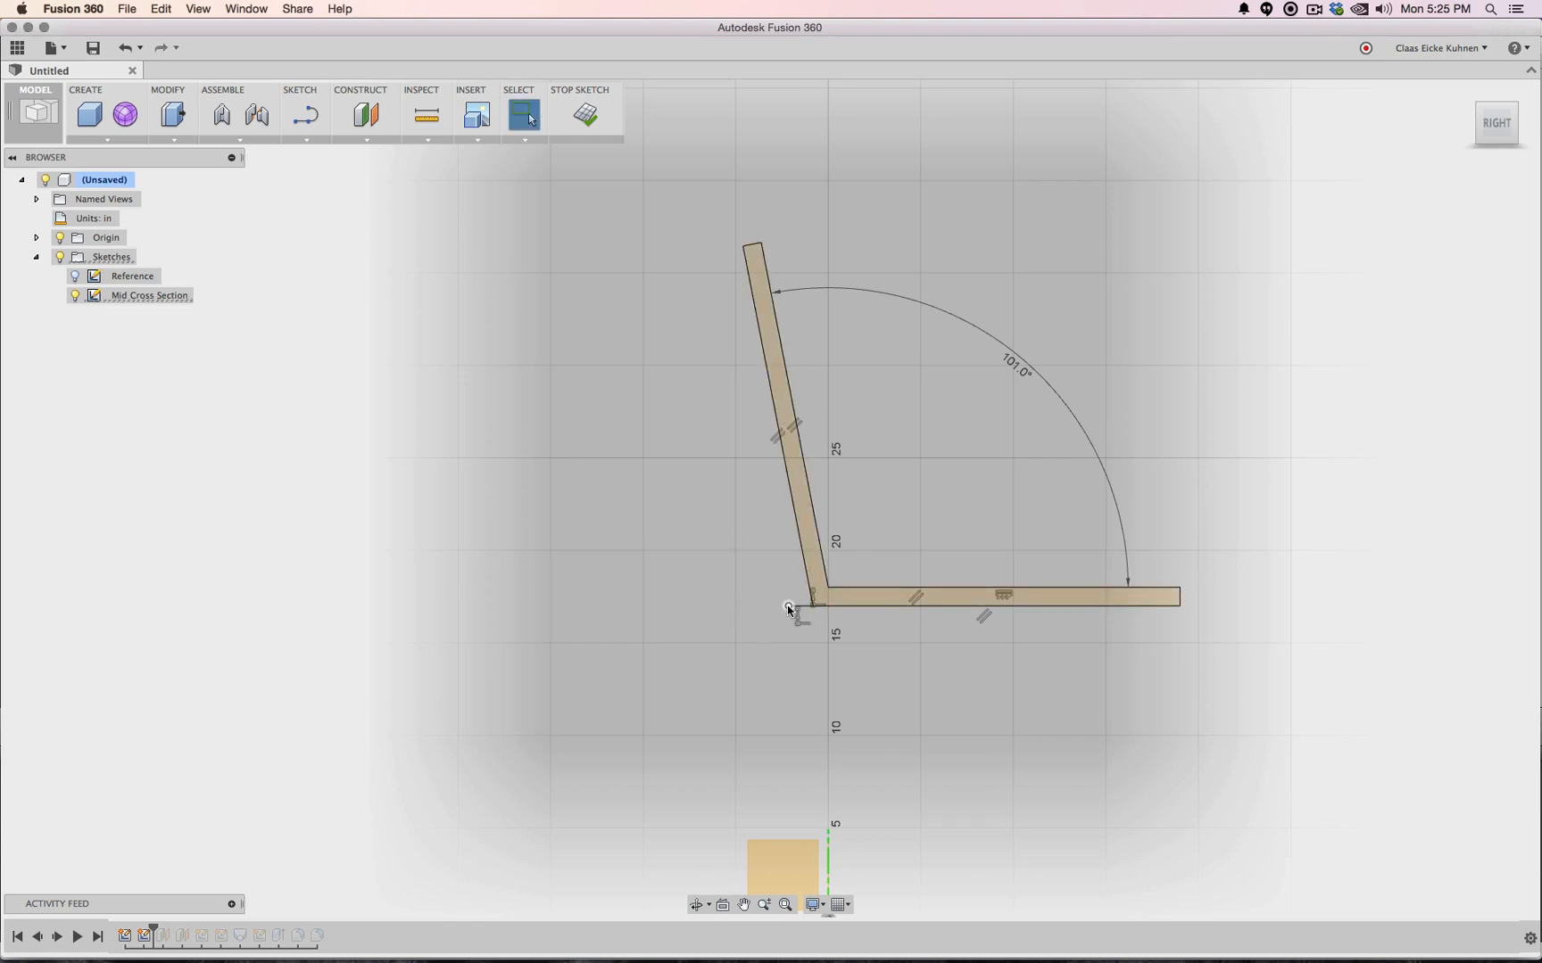
{"action": "key", "text": "Escape"}
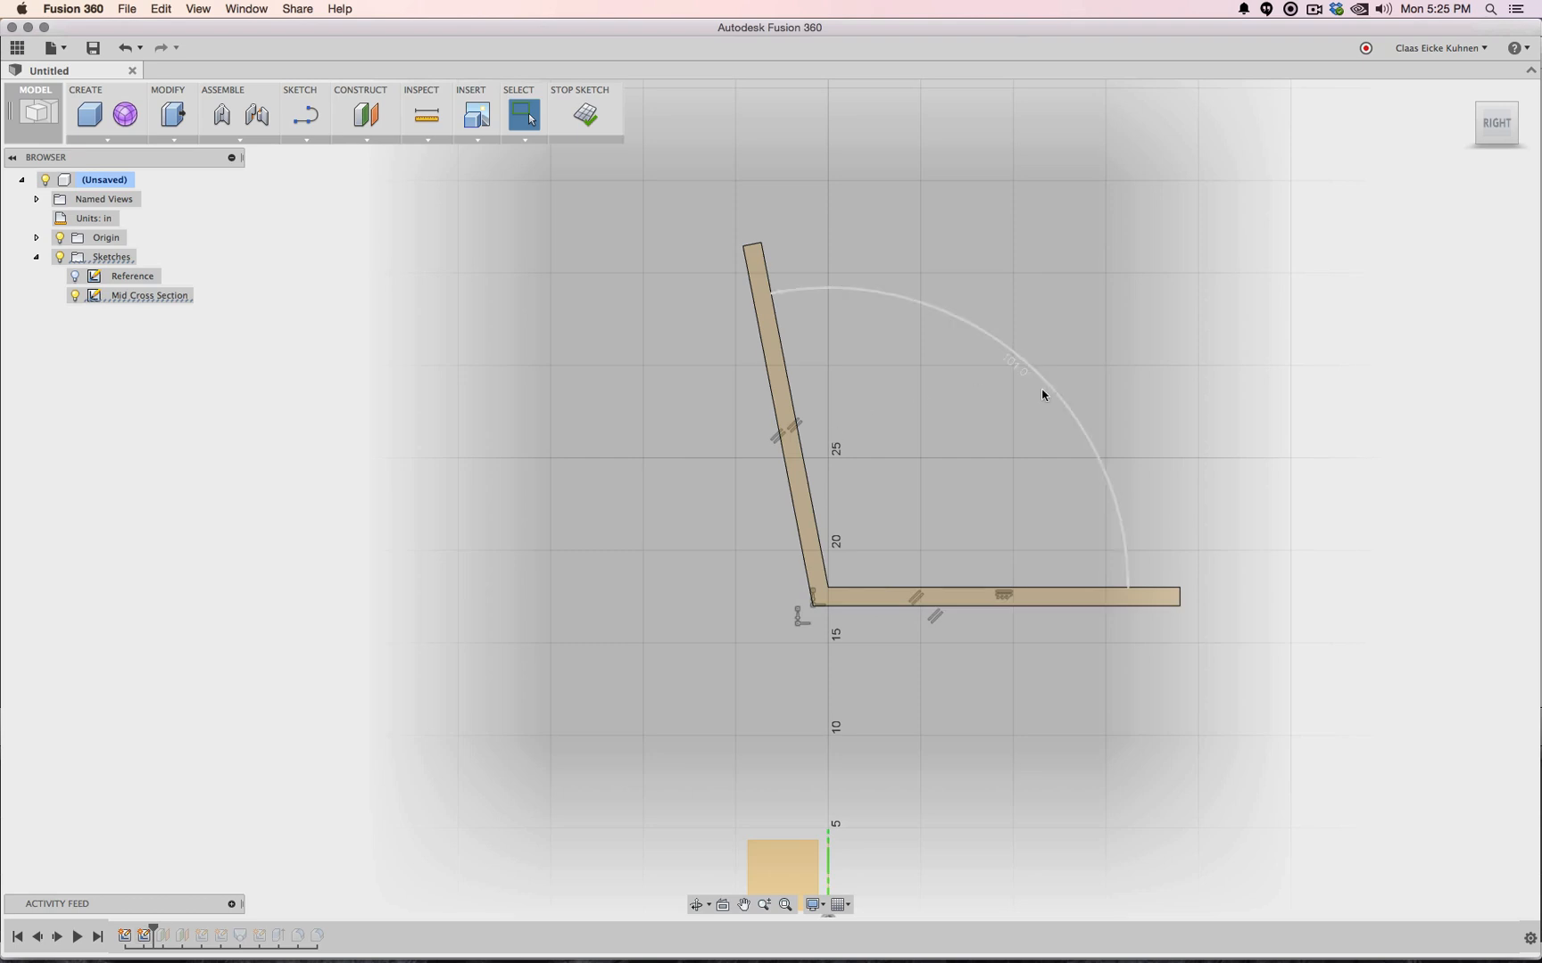
Trial-drag the bar's outer and inner corner points down-left to taper the legs, undoing each move
{"action": "scroll", "coordinate": [1026, 631], "scroll_direction": "up", "scroll_amount": 3}
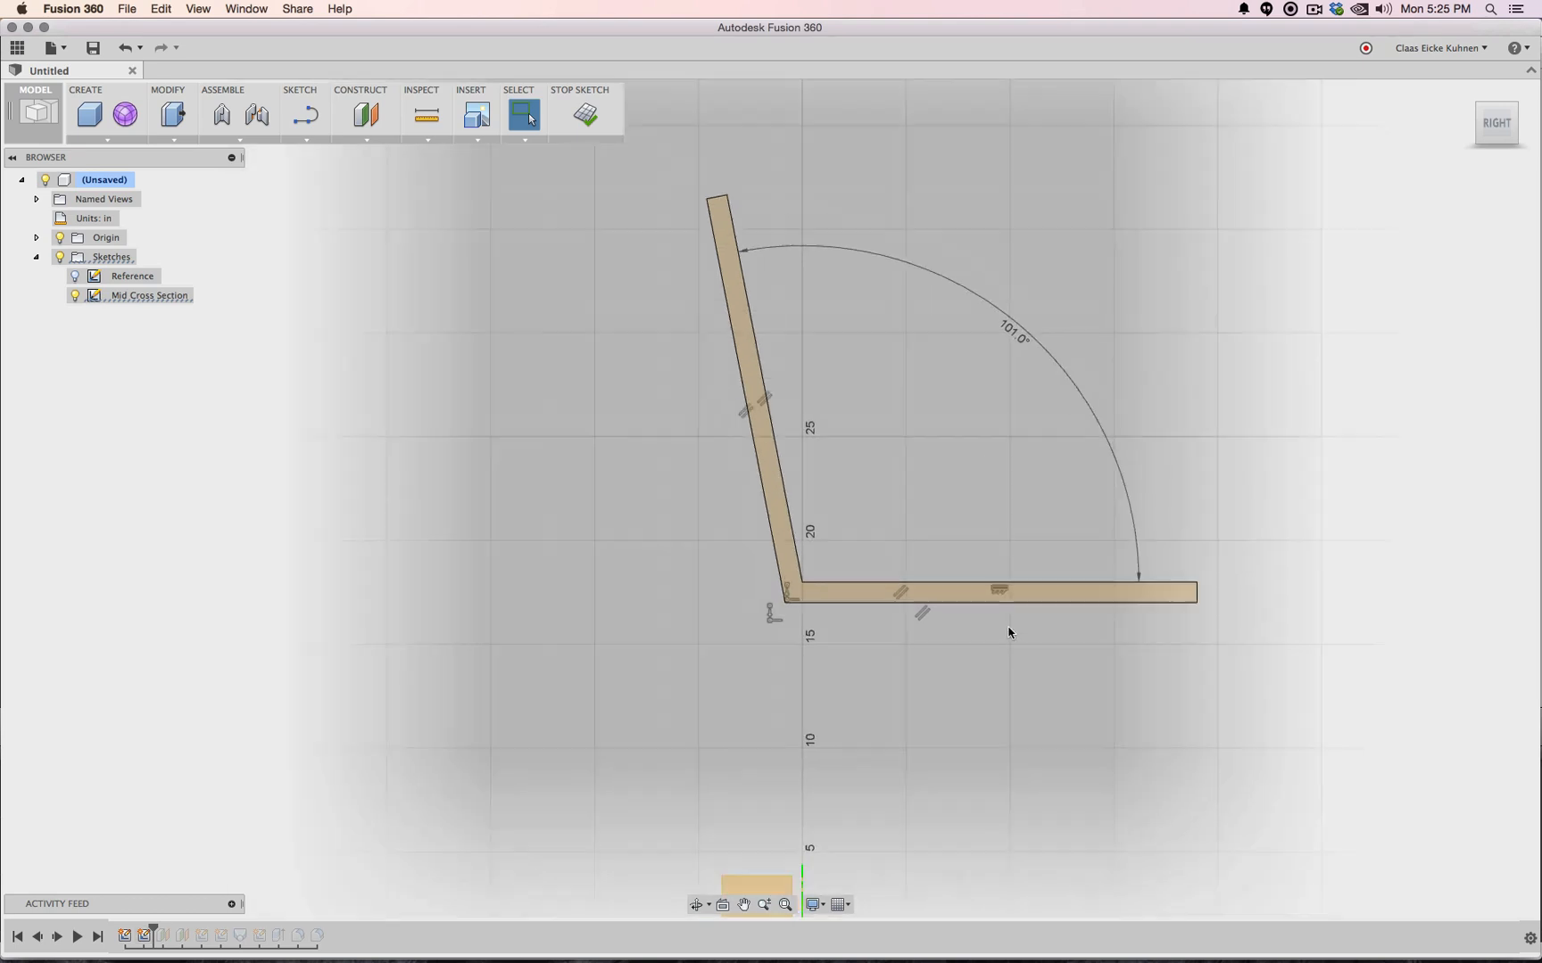
{"action": "scroll", "coordinate": [1008, 633], "scroll_direction": "down", "scroll_amount": 2}
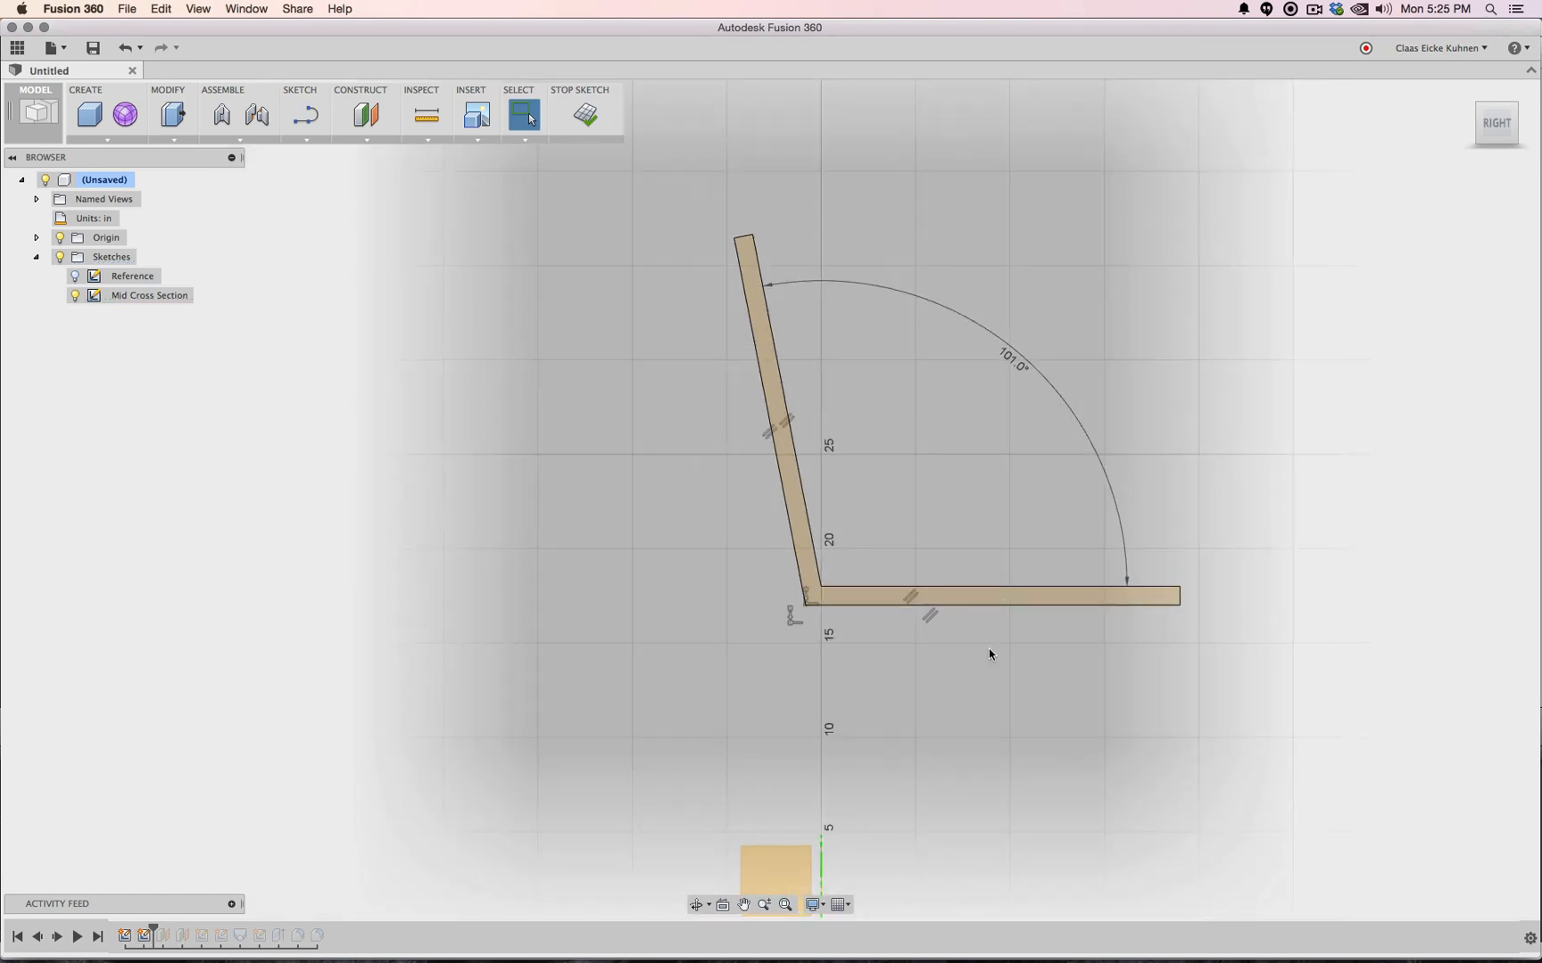
{"action": "scroll", "coordinate": [796, 620], "scroll_direction": "up", "scroll_amount": 3}
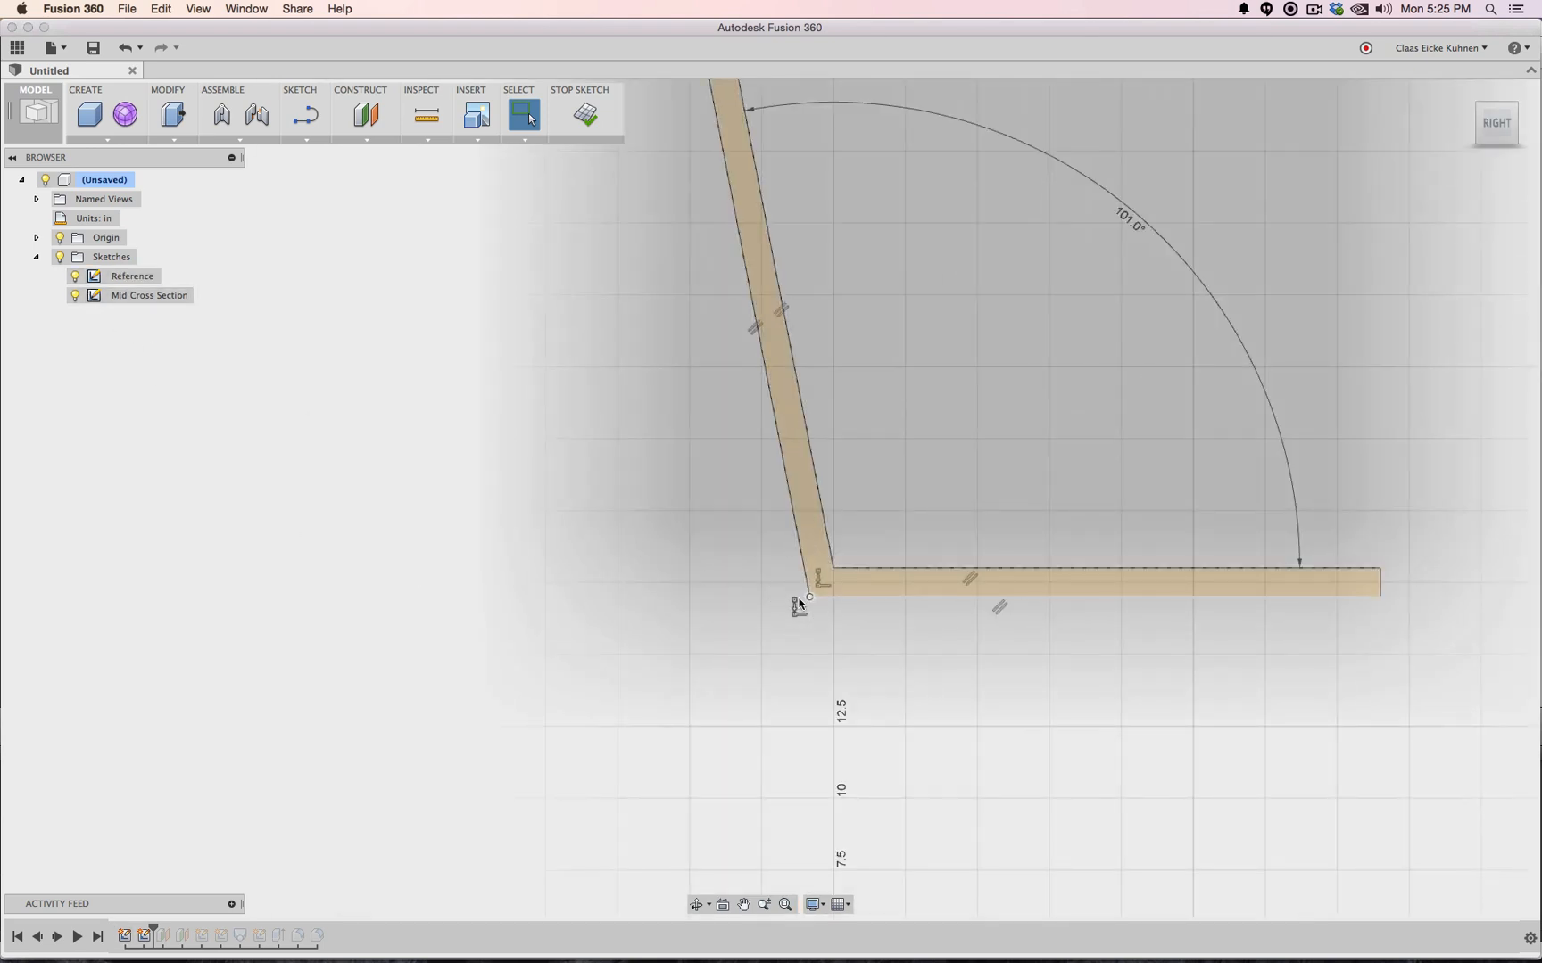
{"action": "left_click_drag", "start_coordinate": [810, 600], "coordinate": [802, 616]}
{"action": "key", "text": "super+z"}
{"action": "scroll", "coordinate": [821, 594], "scroll_direction": "up", "scroll_amount": 2}
{"action": "scroll", "coordinate": [825, 590], "scroll_direction": "down", "scroll_amount": 3}
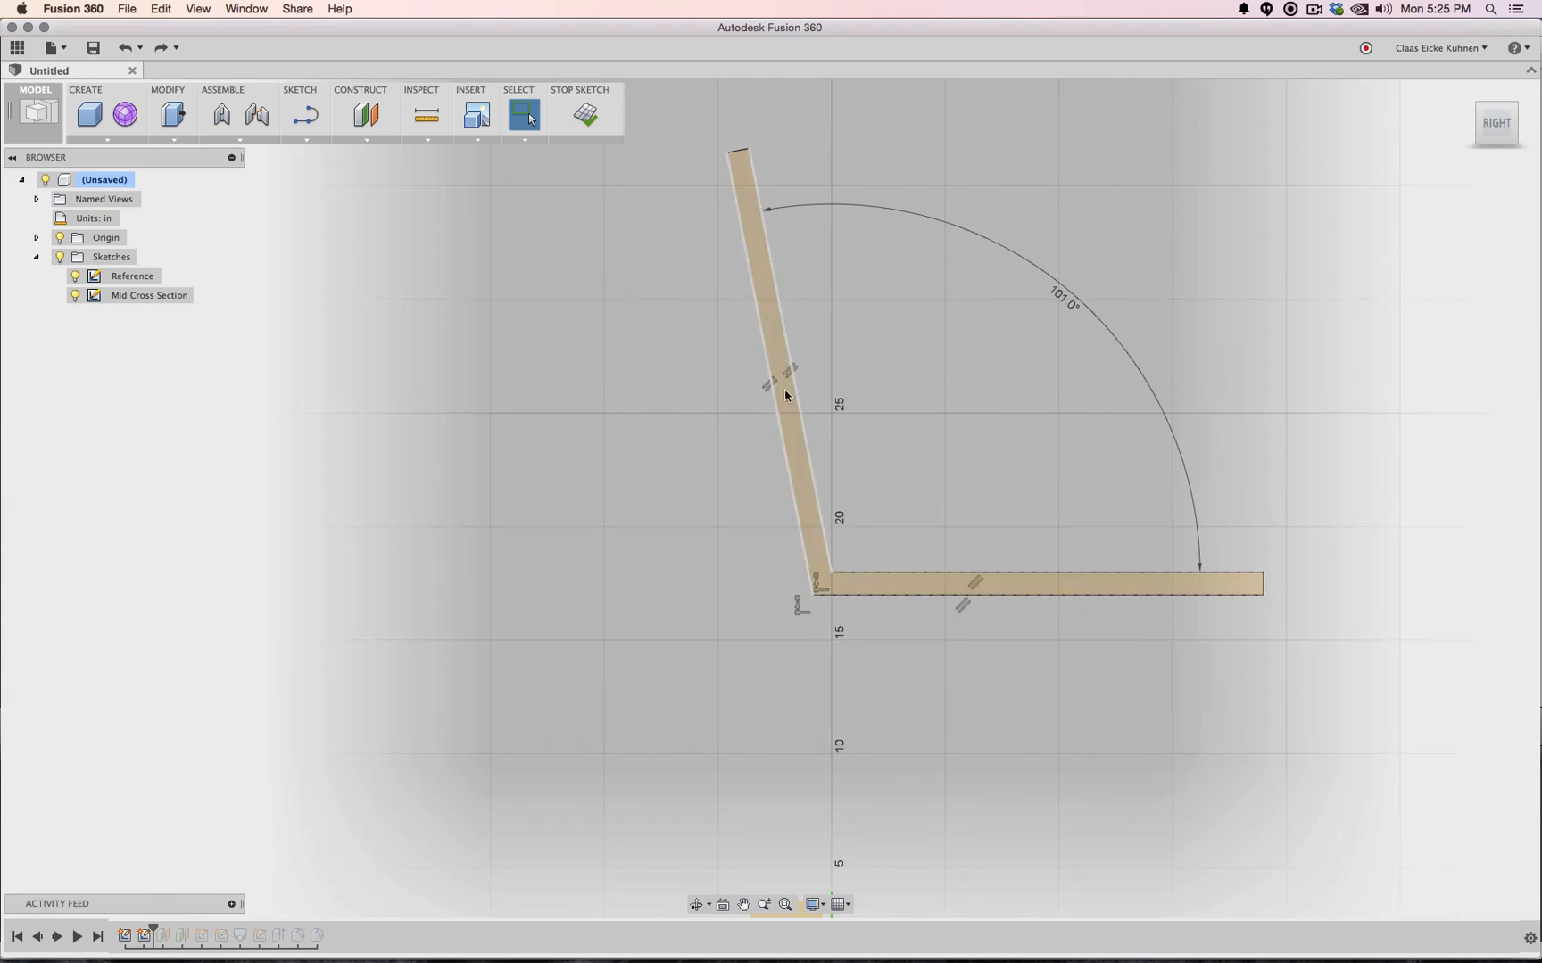
{"action": "left_click_drag", "start_coordinate": [811, 596], "coordinate": [790, 635]}
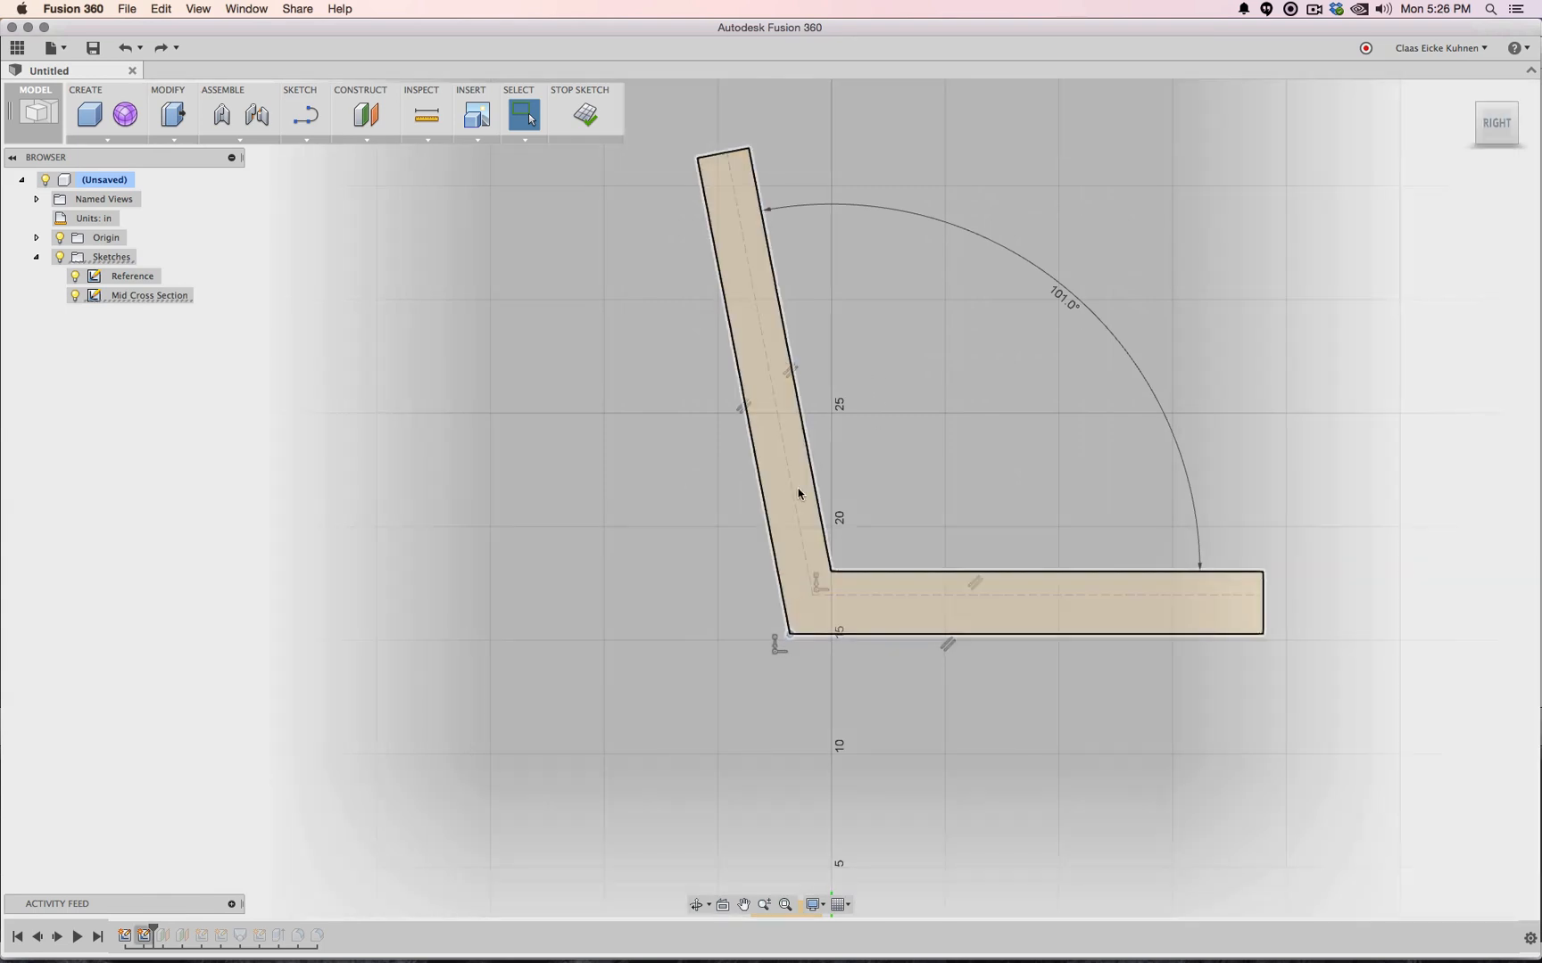
{"action": "key", "text": "super+z"}
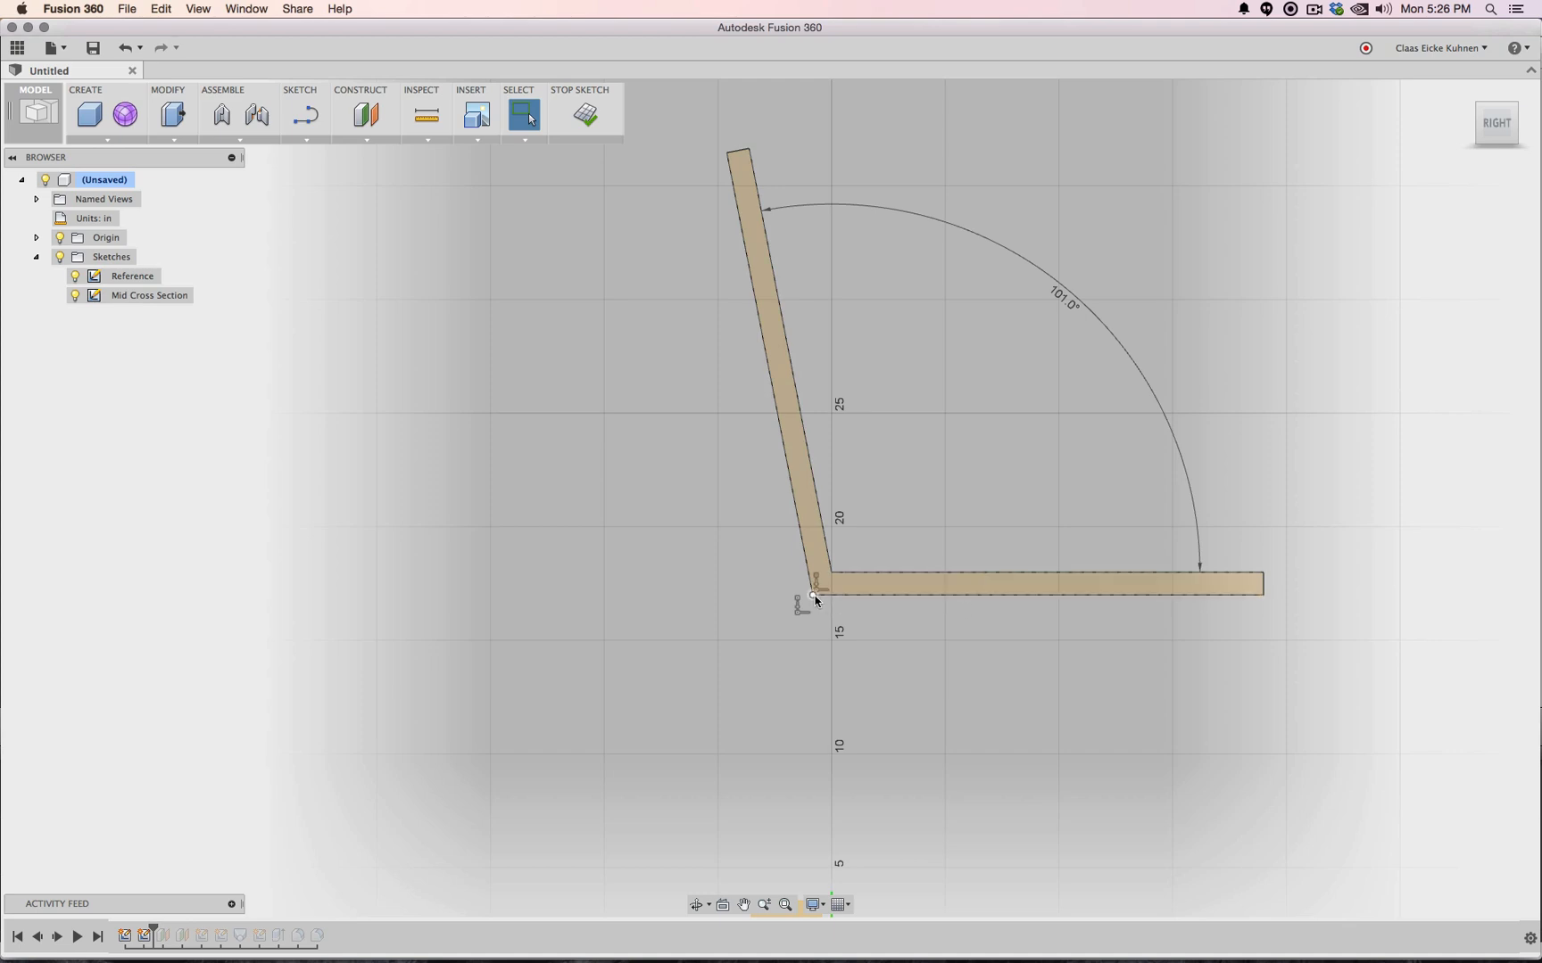
{"action": "mouse_move", "coordinate": [815, 599]}
{"action": "left_mouse_down"}
{"action": "mouse_move", "coordinate": [783, 628]}
{"action": "mouse_move", "coordinate": [821, 582]}
{"action": "left_mouse_up"}
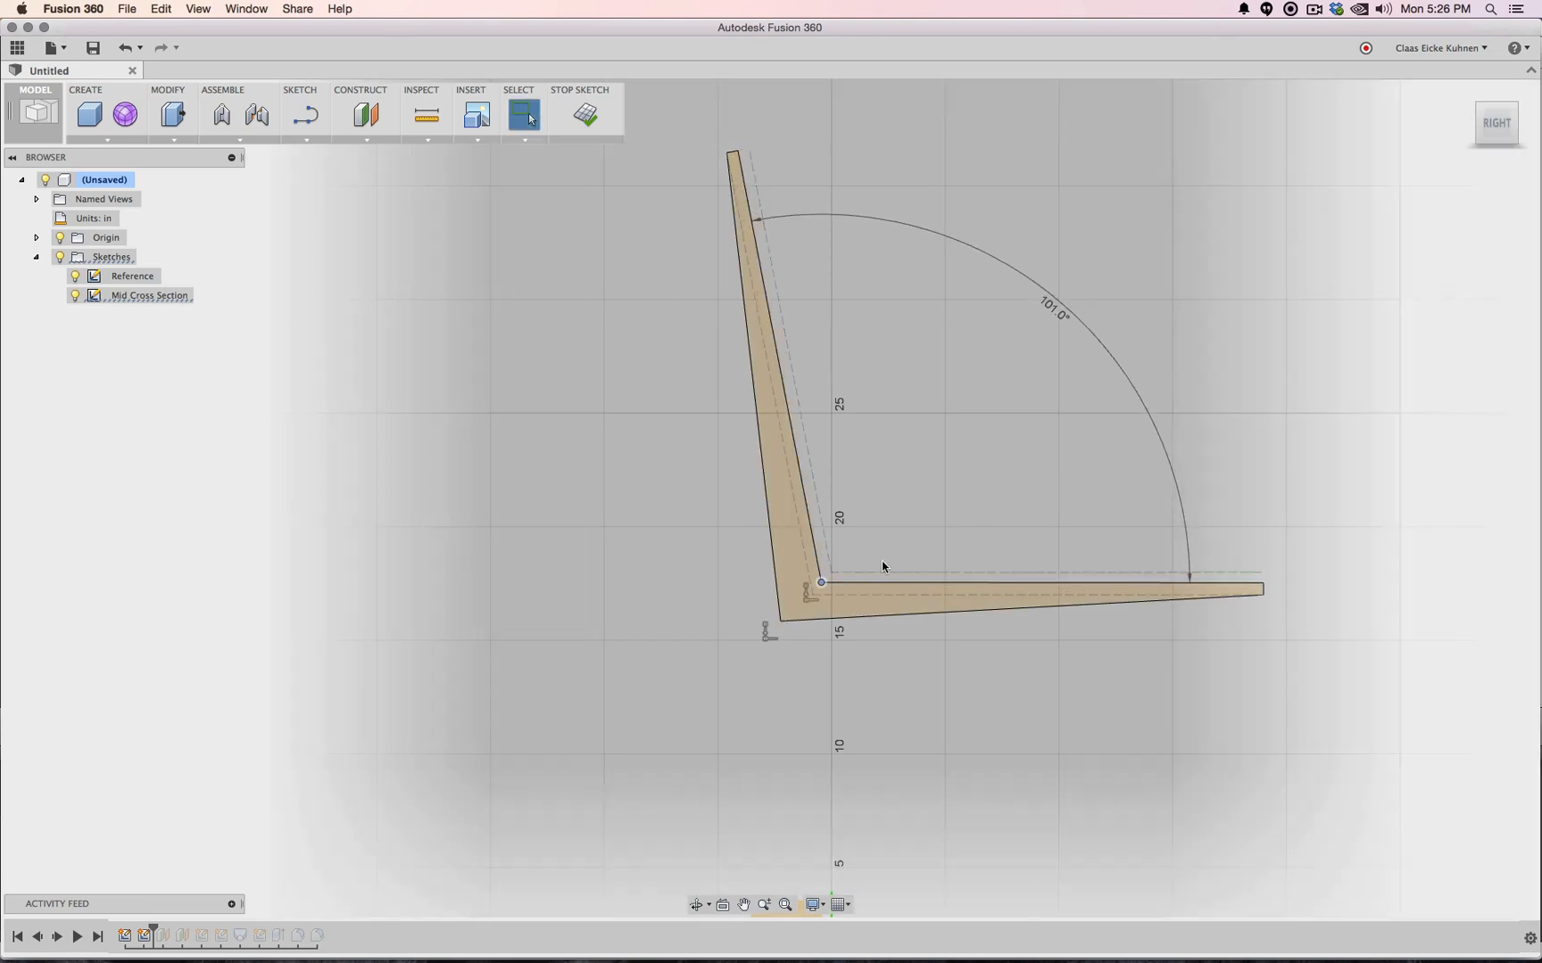
{"action": "key", "text": "super+z"}
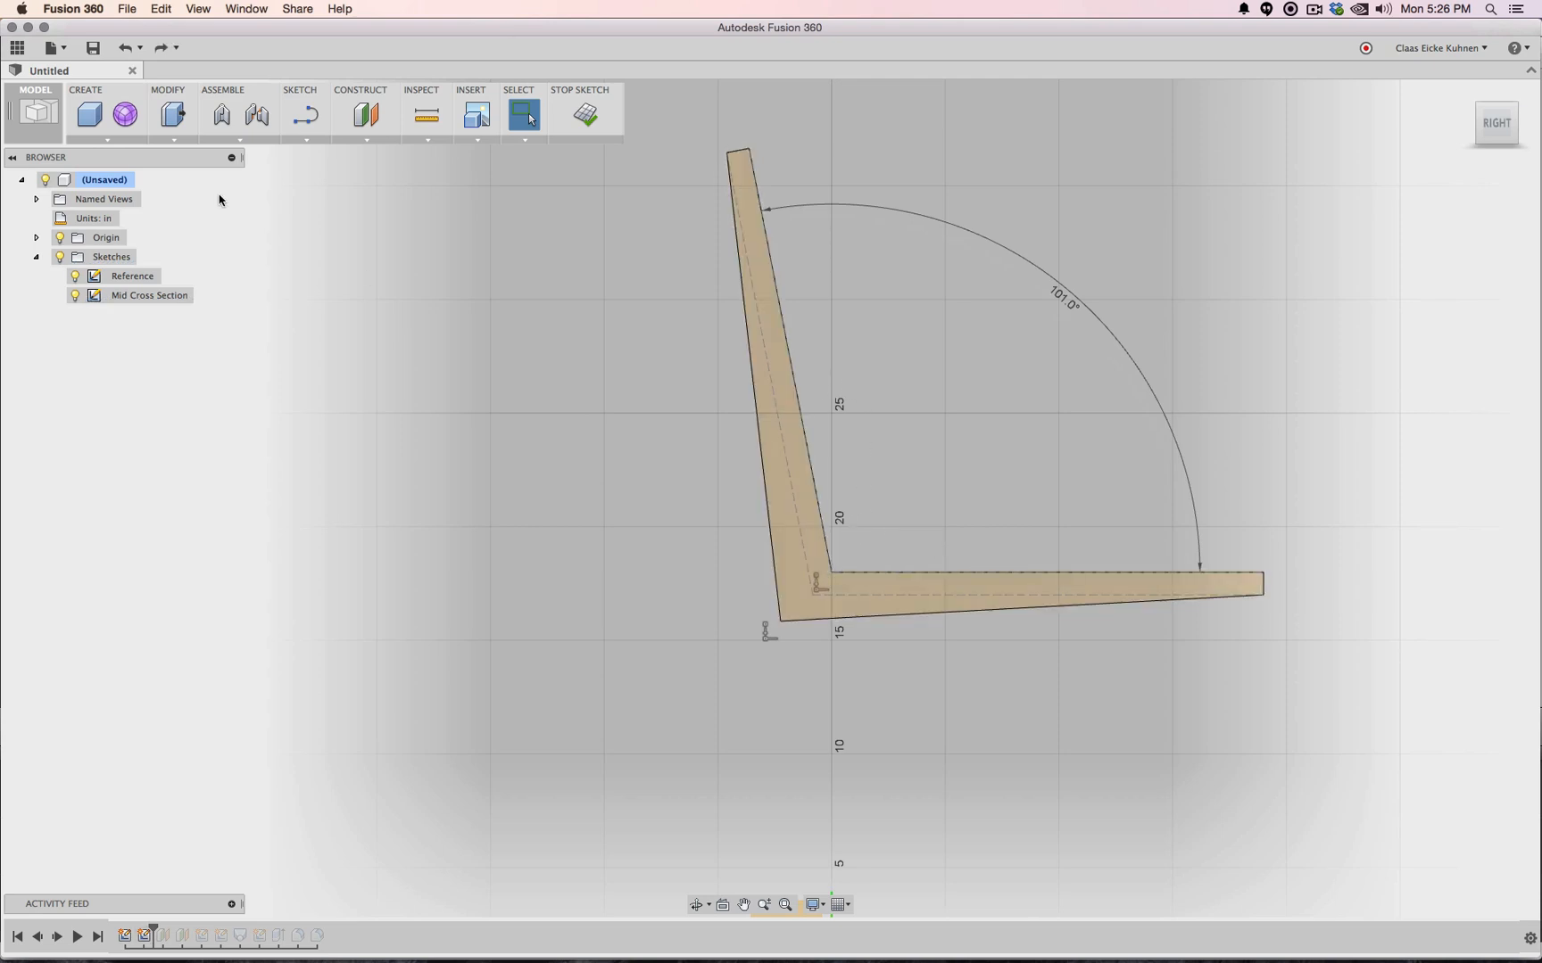
{"action": "left_click", "coordinate": [311, 140]}
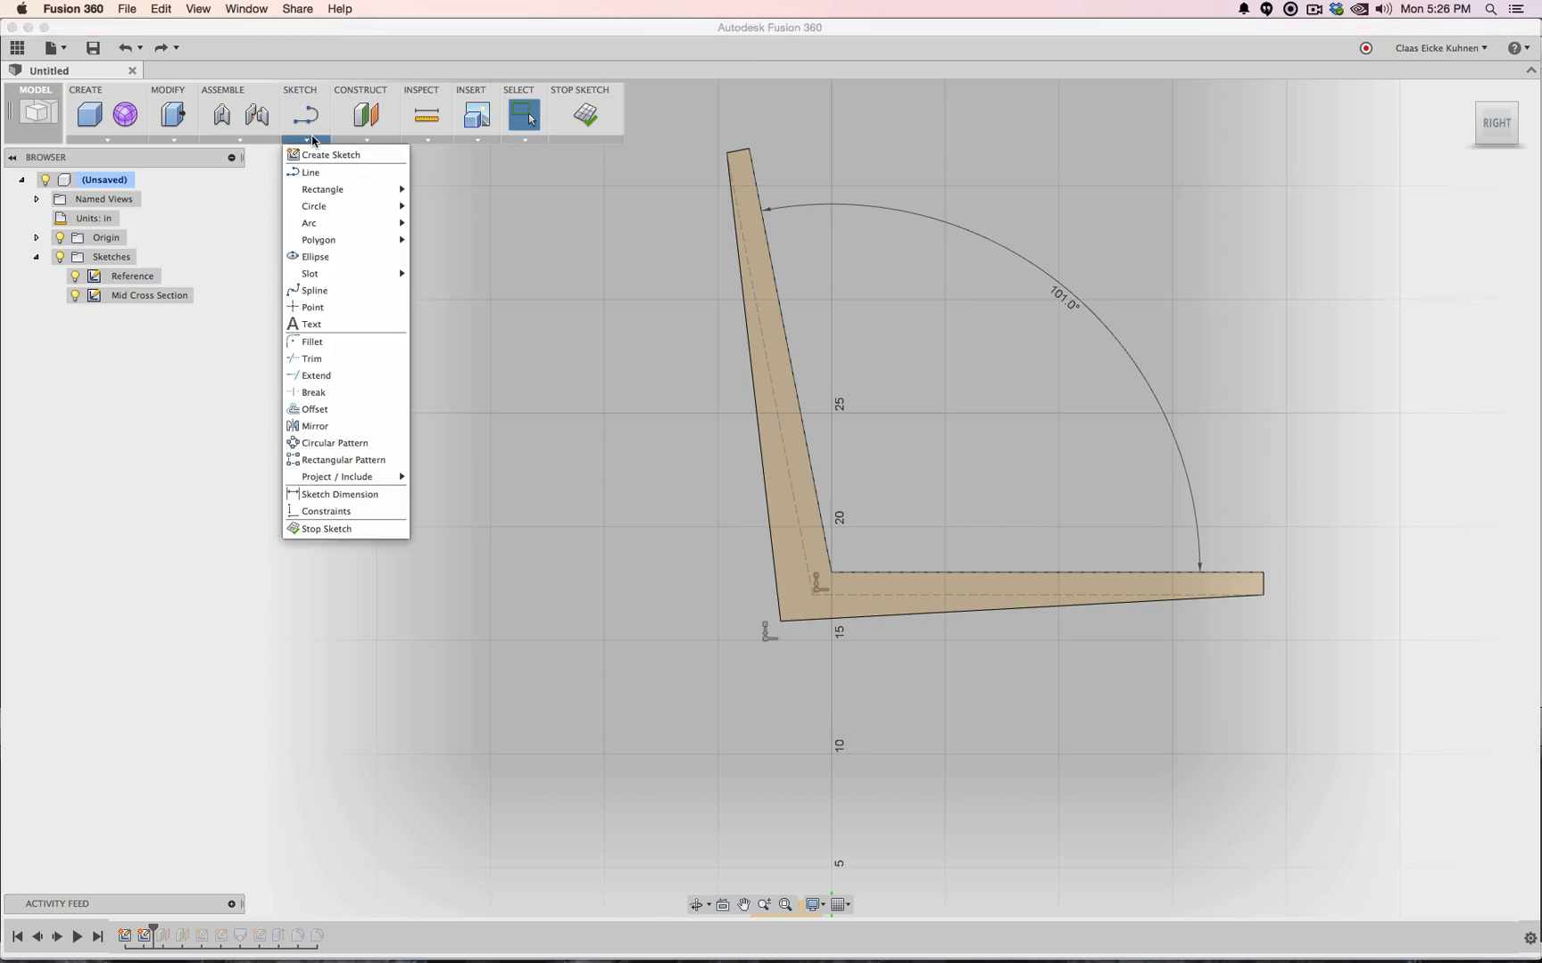
Cancel a first corner fillet and nudge the outer bottom-left corner point further left
{"action": "left_click", "coordinate": [327, 342]}
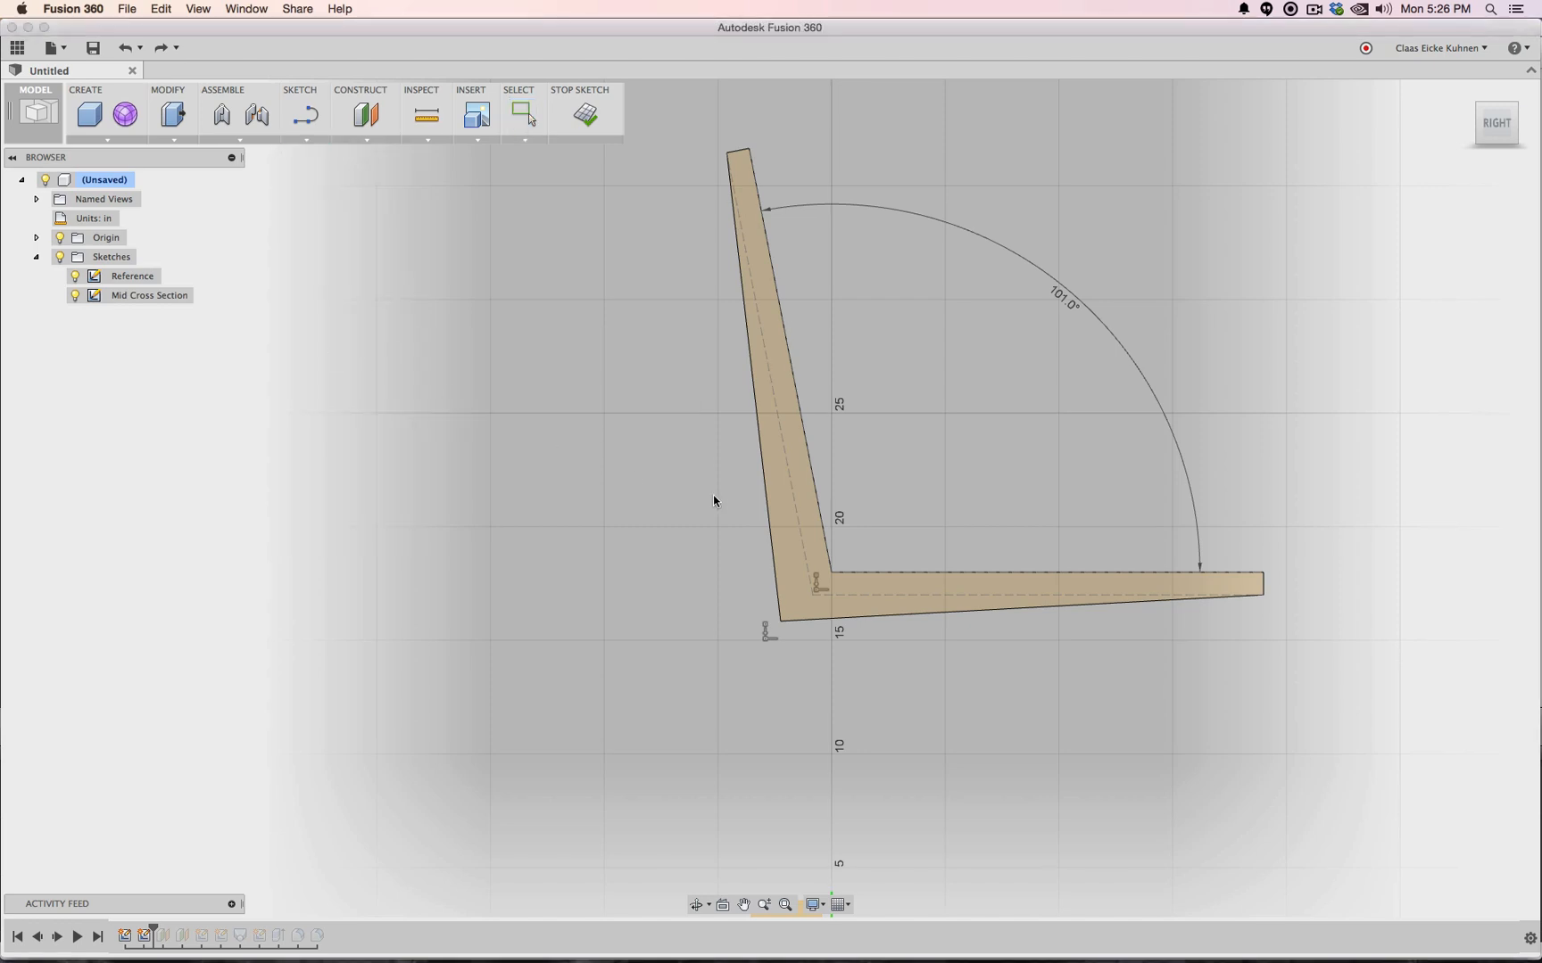
{"action": "left_click", "coordinate": [765, 519]}
{"action": "left_click", "coordinate": [808, 618]}
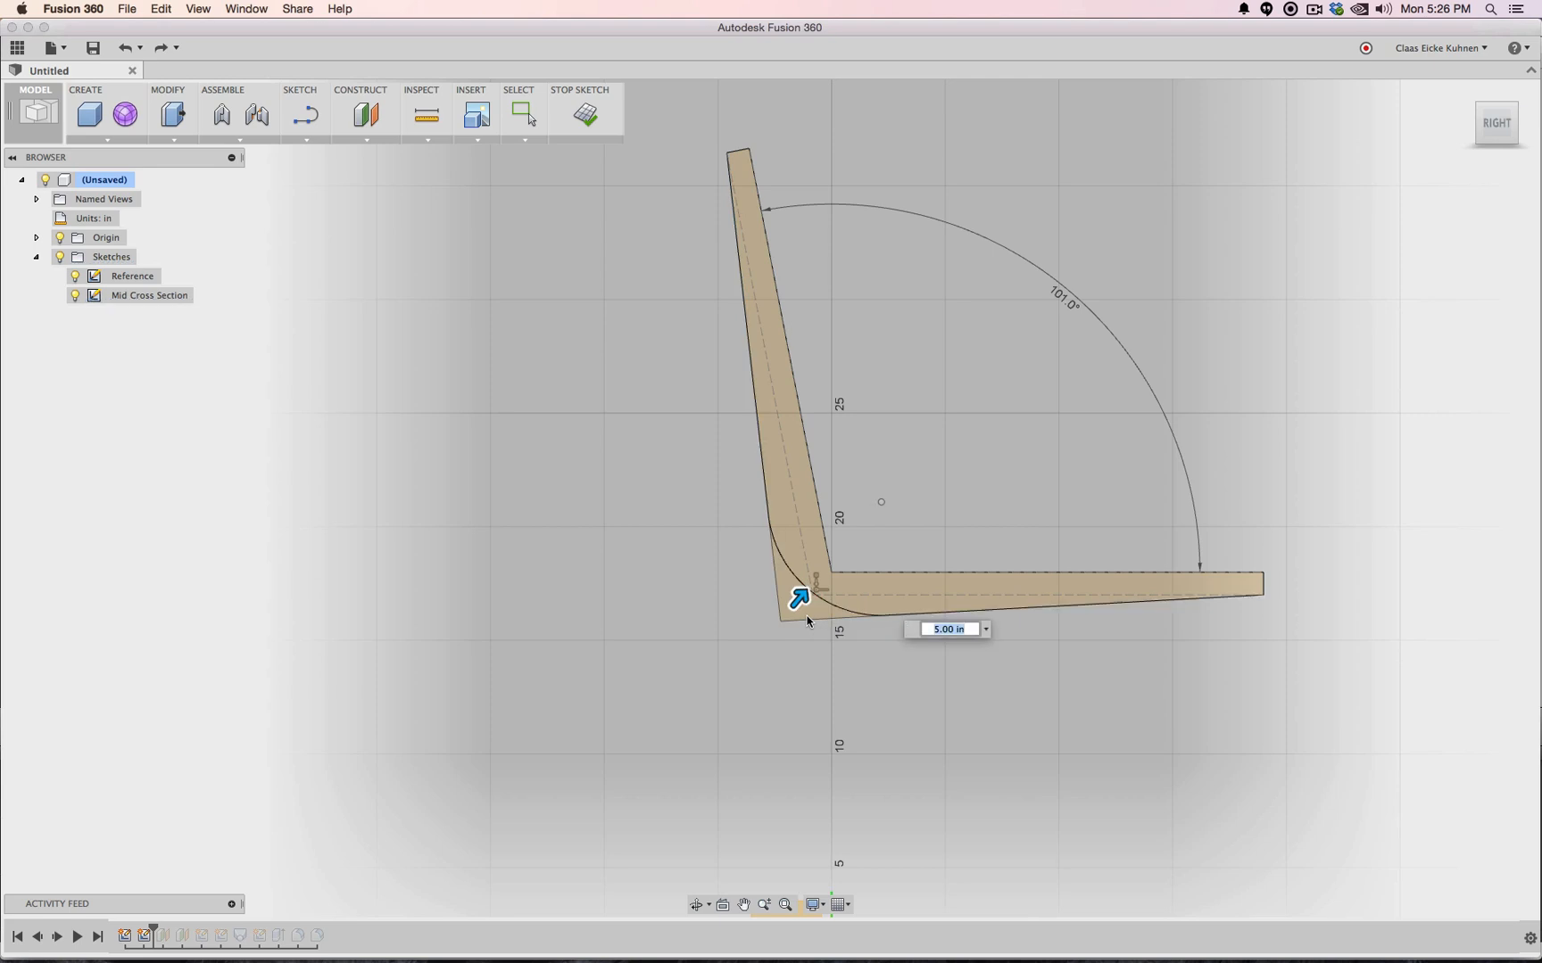
{"action": "key", "text": "Escape"}
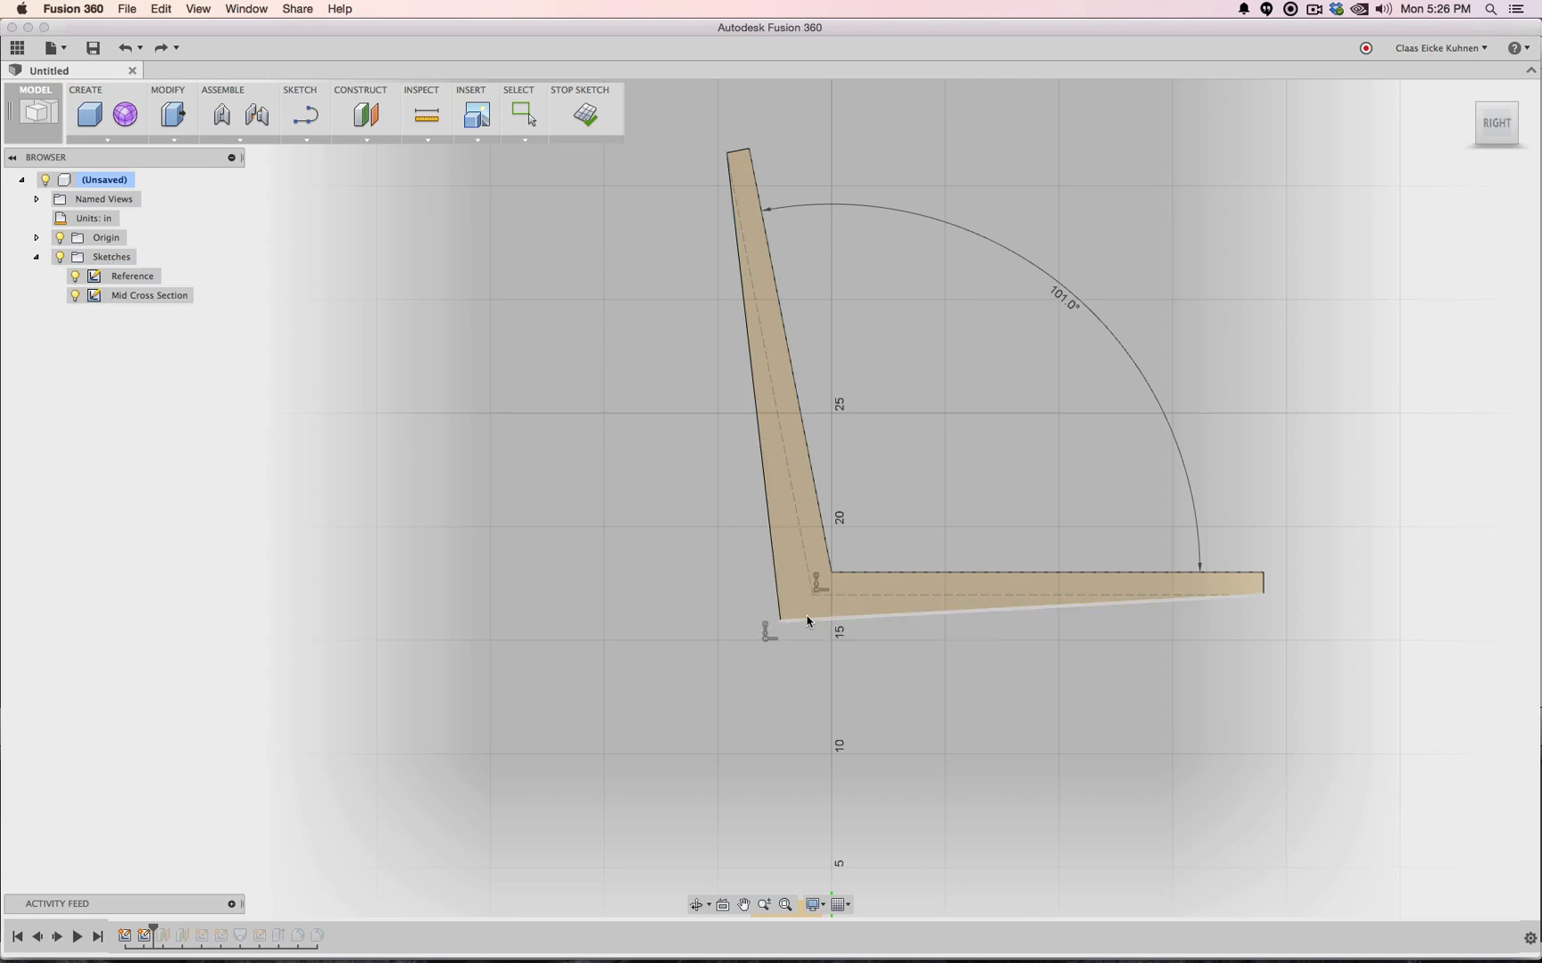
{"action": "left_click_drag", "start_coordinate": [781, 621], "coordinate": [769, 629]}
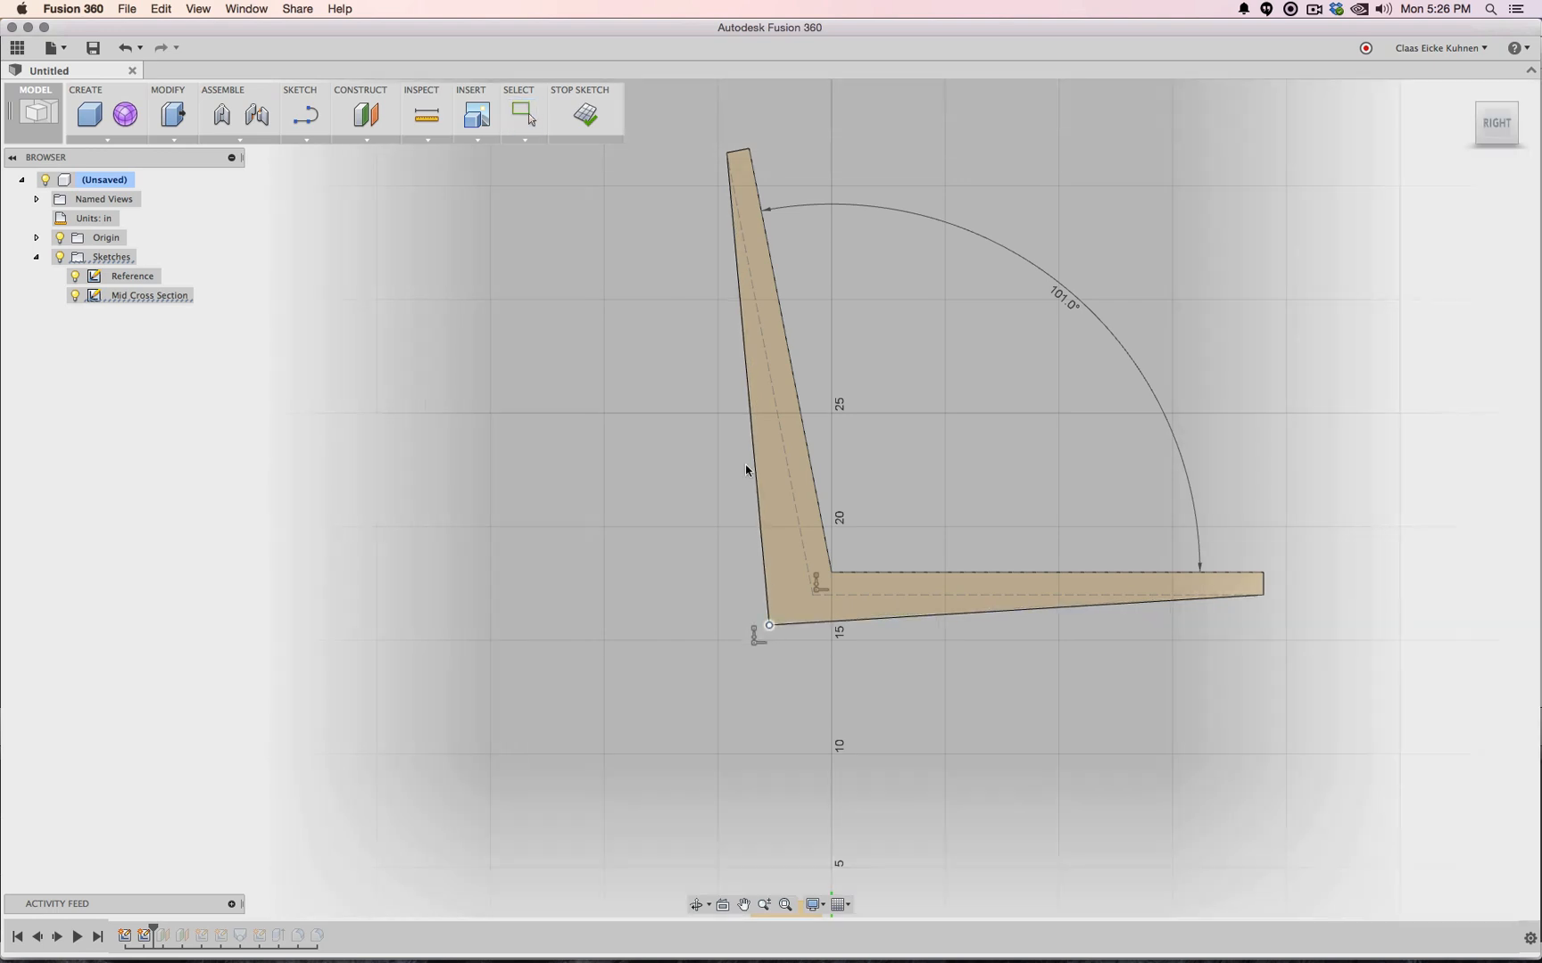
Fillet the outer corner between the backrest and seat lines with a 5.00 in radius
{"action": "left_click", "coordinate": [293, 140]}
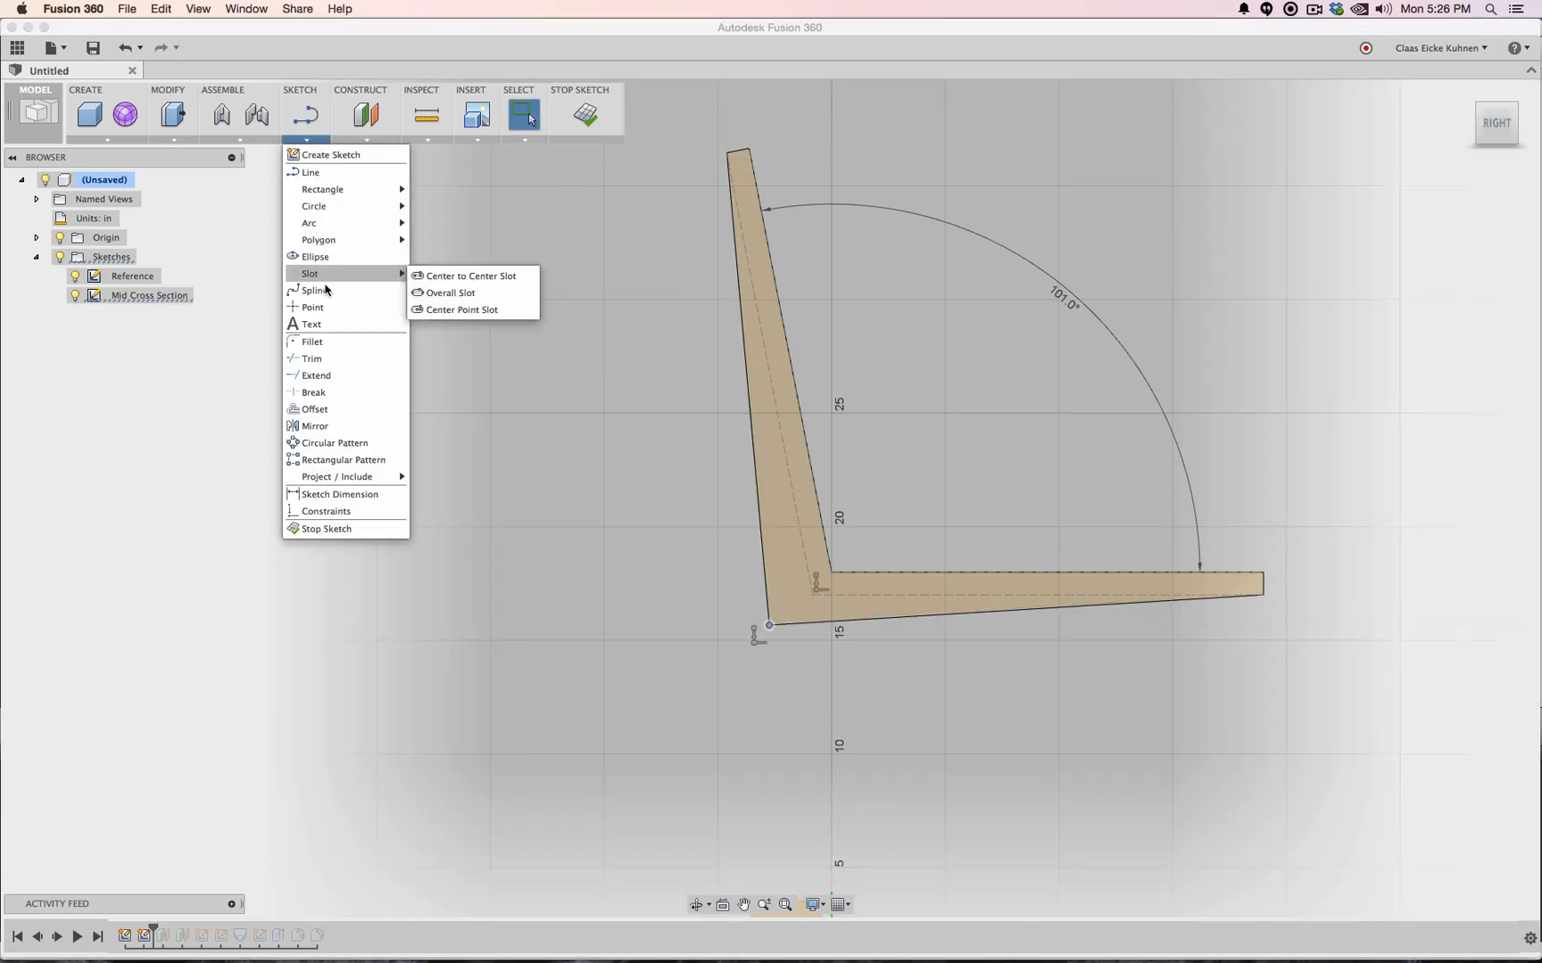
{"action": "left_click", "coordinate": [312, 341]}
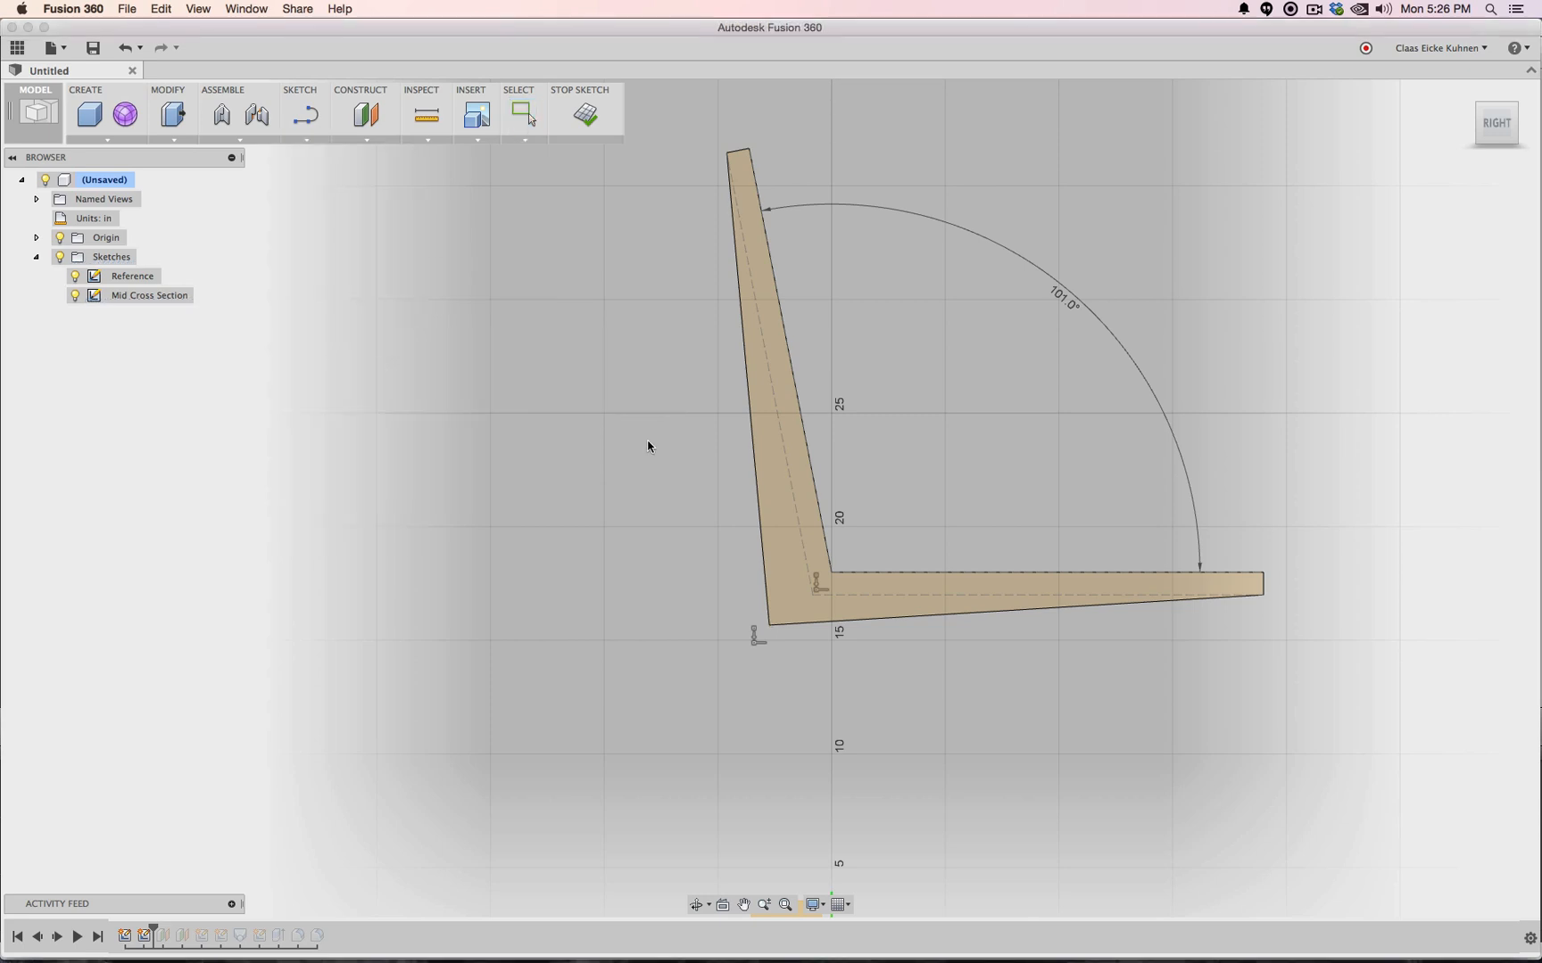
{"action": "left_click", "coordinate": [756, 517]}
{"action": "left_click", "coordinate": [794, 624]}
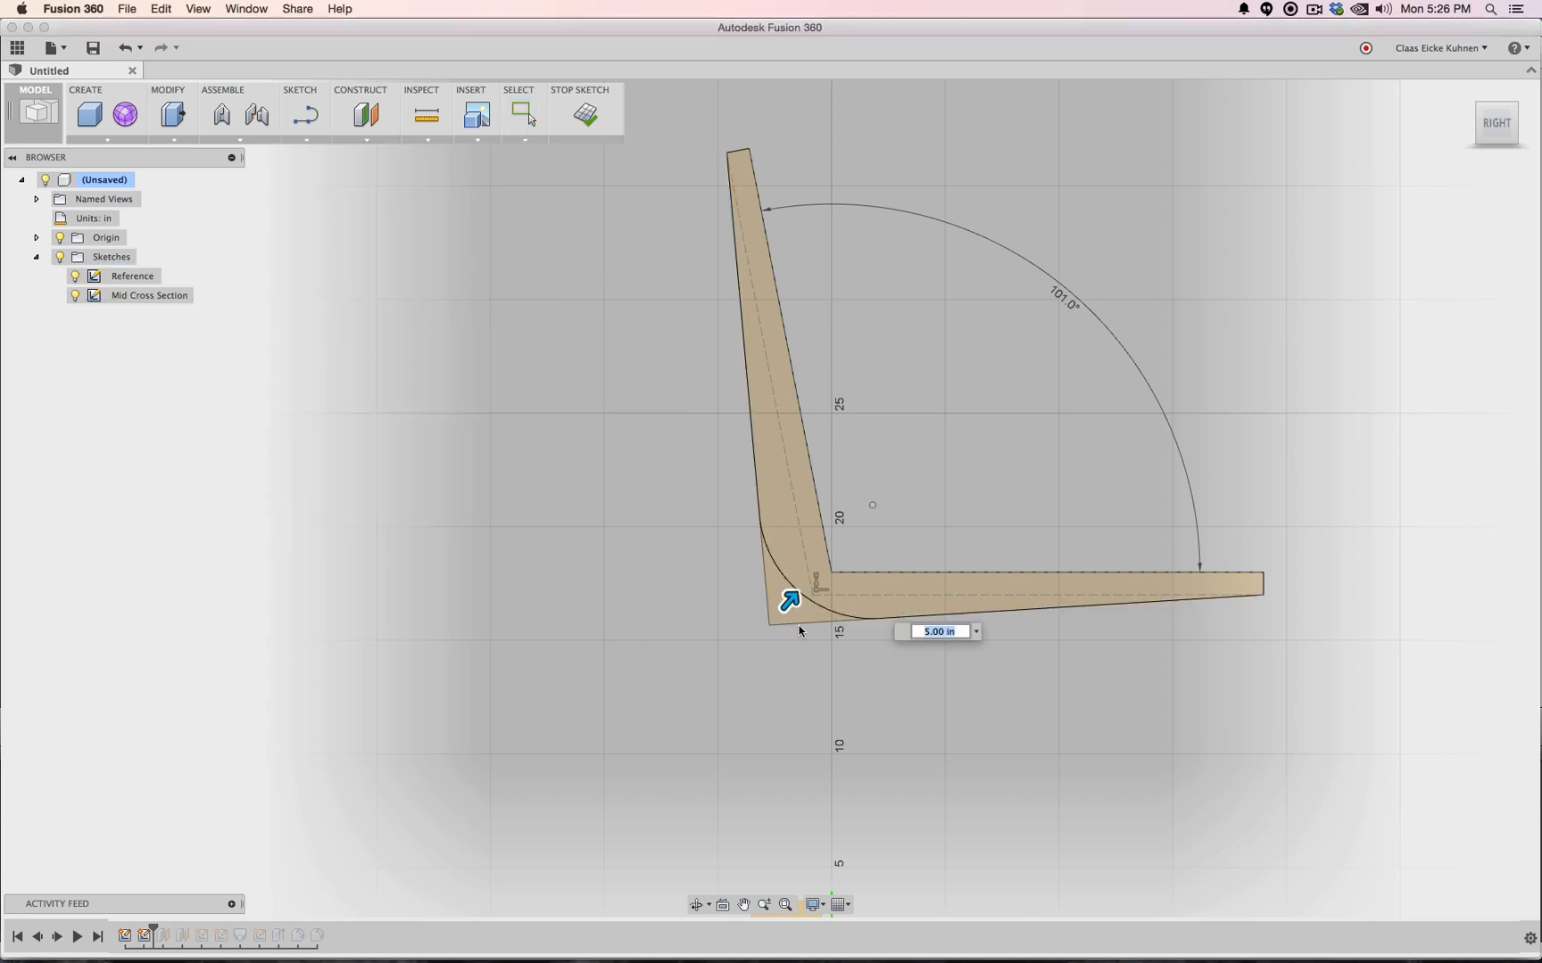
{"action": "key", "text": "Return"}
{"action": "scroll", "coordinate": [792, 616], "scroll_direction": "up", "scroll_amount": 5}
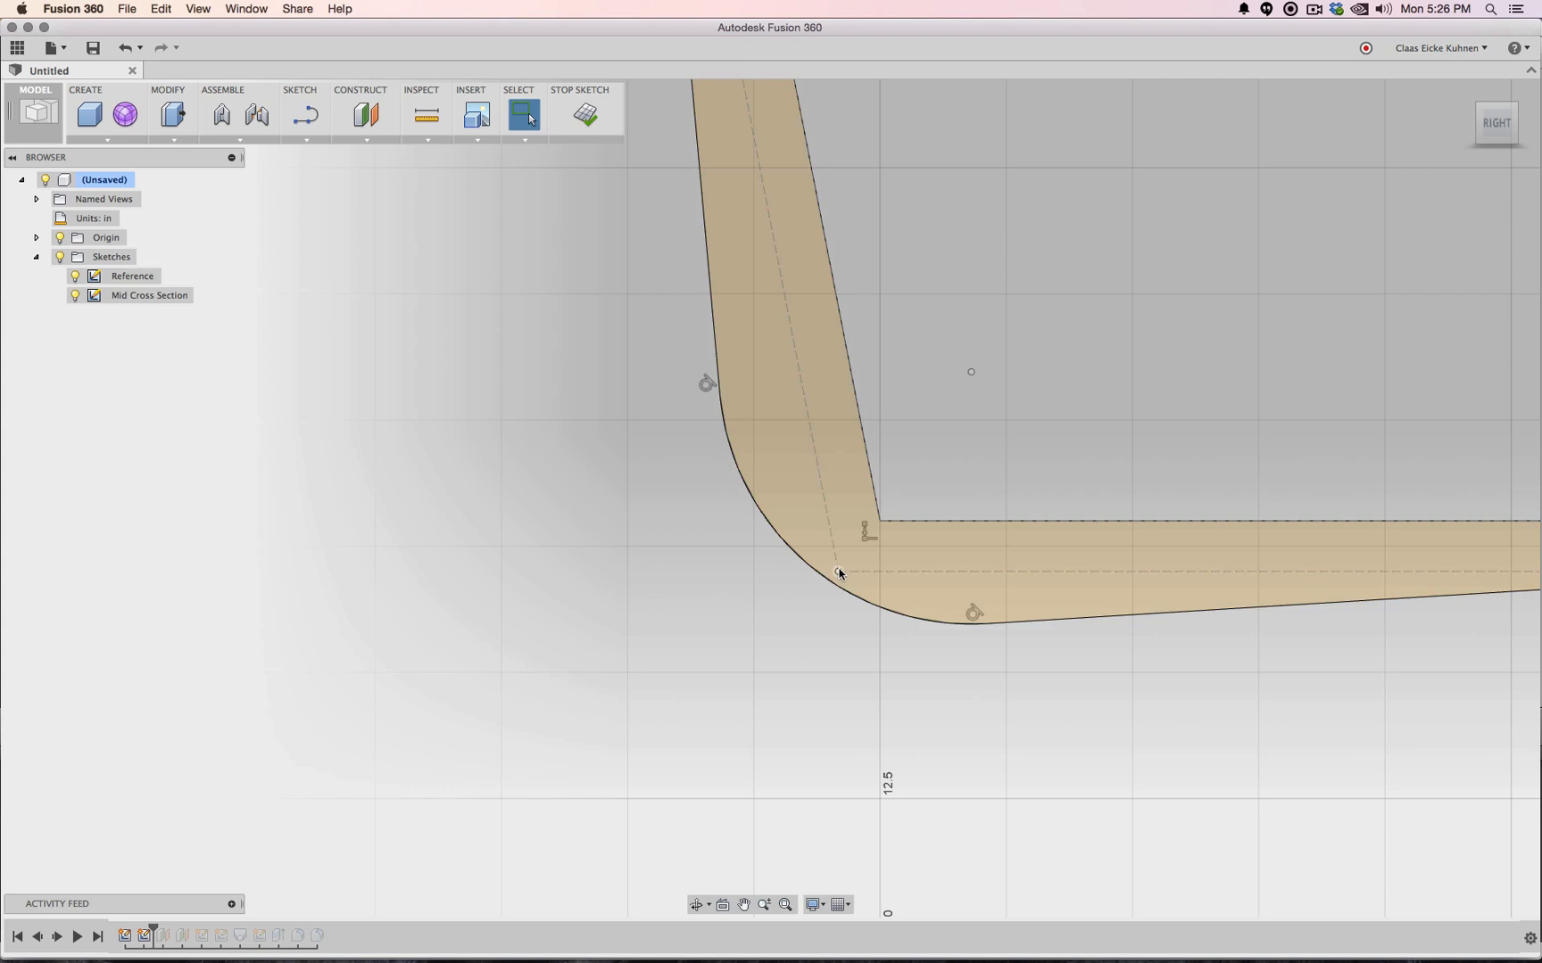
{"action": "scroll", "coordinate": [839, 574], "scroll_direction": "down", "scroll_amount": 5}
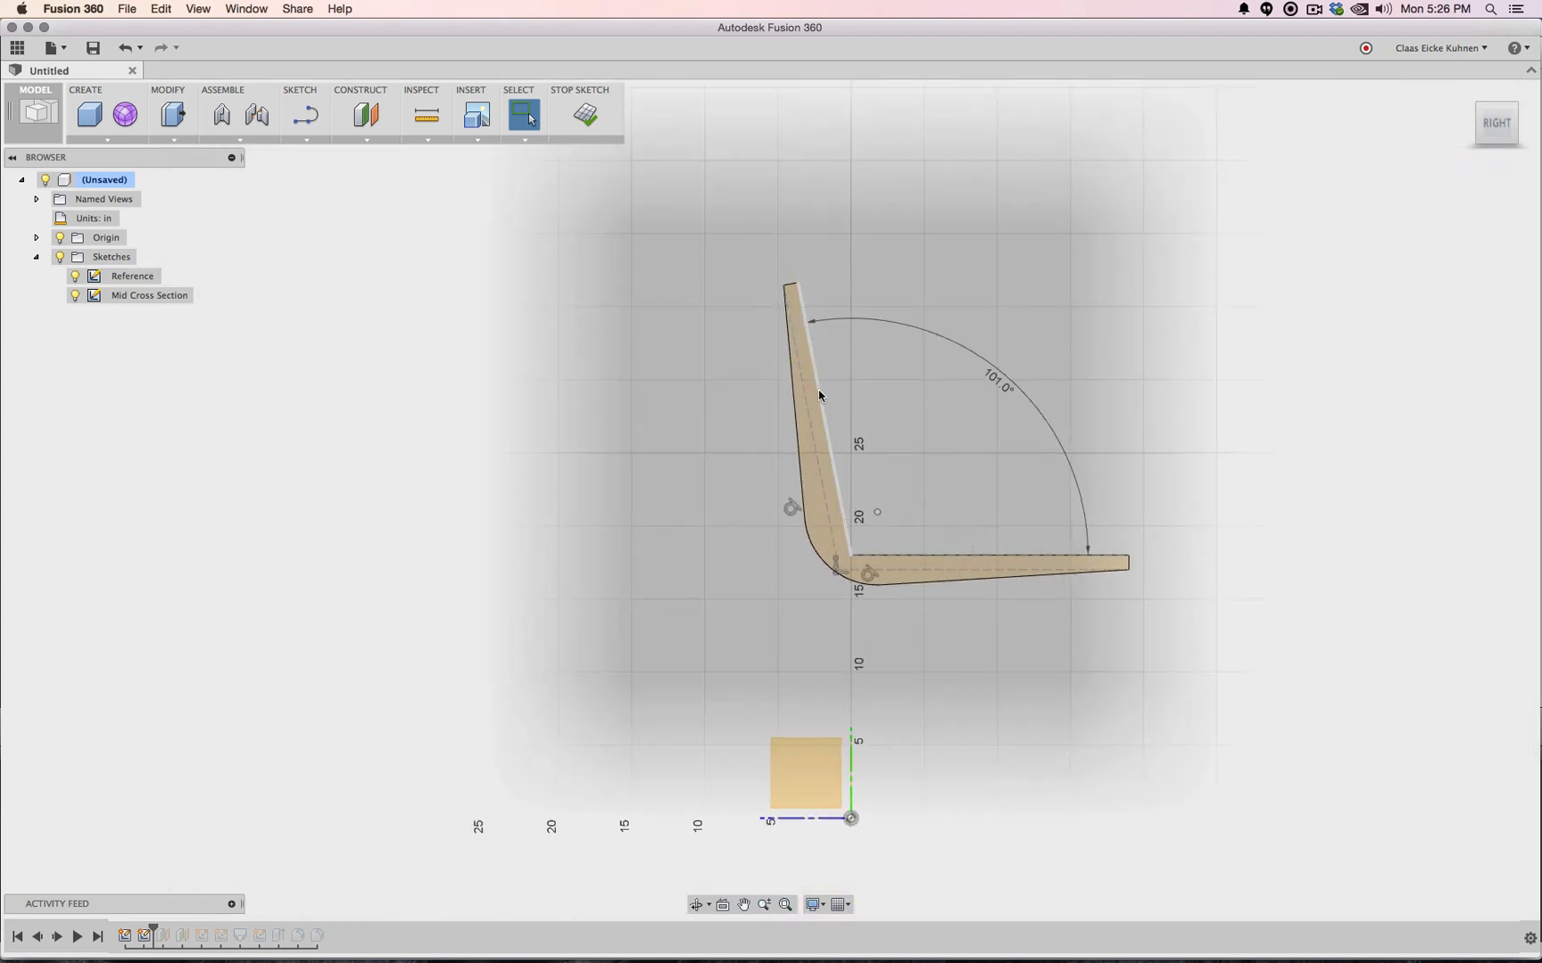
Delete the inner backrest line and the inner seat line
{"action": "left_click", "coordinate": [818, 390]}
{"action": "key", "text": "Delete"}
{"action": "left_click", "coordinate": [898, 555]}
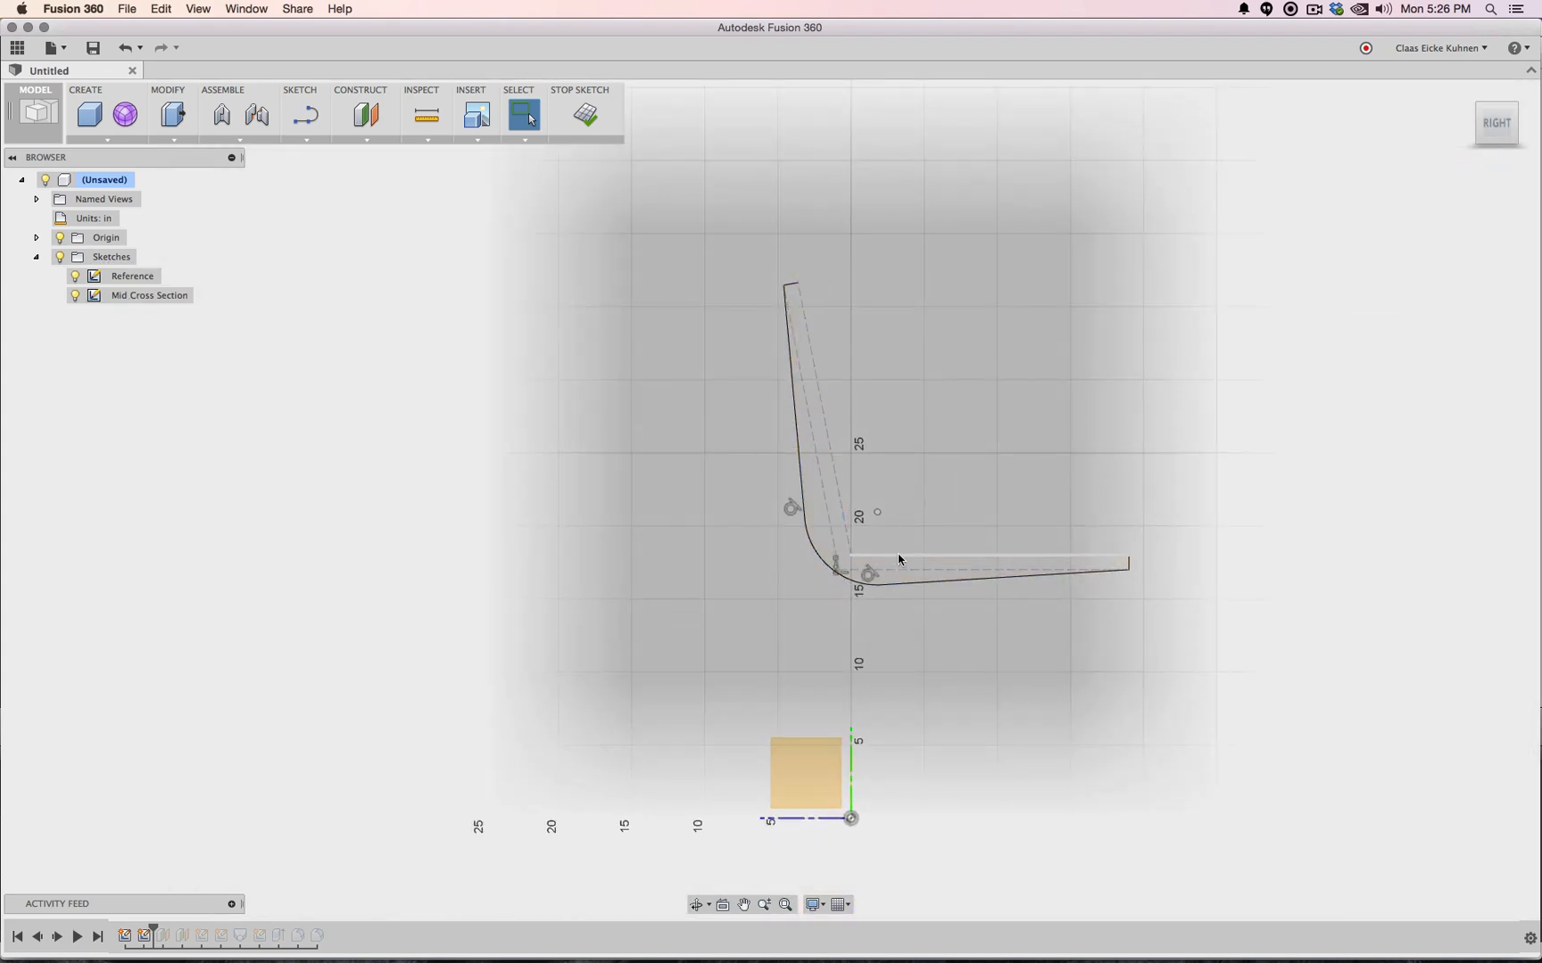
{"action": "key", "text": "Delete"}
Try offsetting the backrest line as a single curve, then cancel a chain offset
{"action": "left_click", "coordinate": [306, 141]}
{"action": "left_click", "coordinate": [337, 410]}
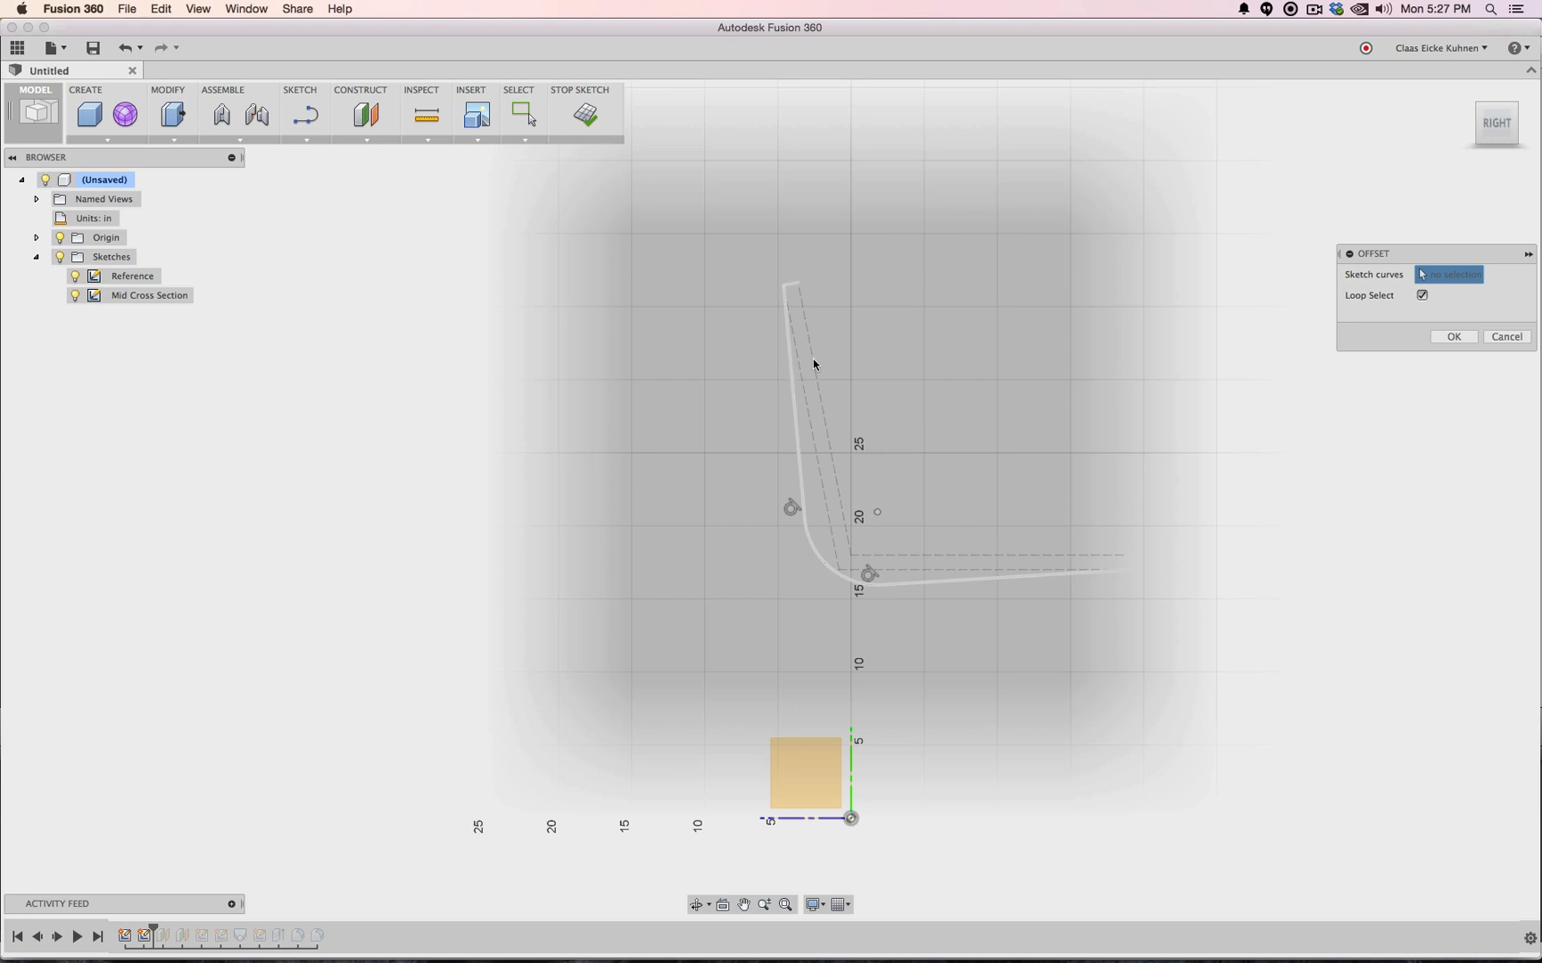
{"action": "left_click", "coordinate": [1421, 295]}
{"action": "left_click", "coordinate": [793, 384]}
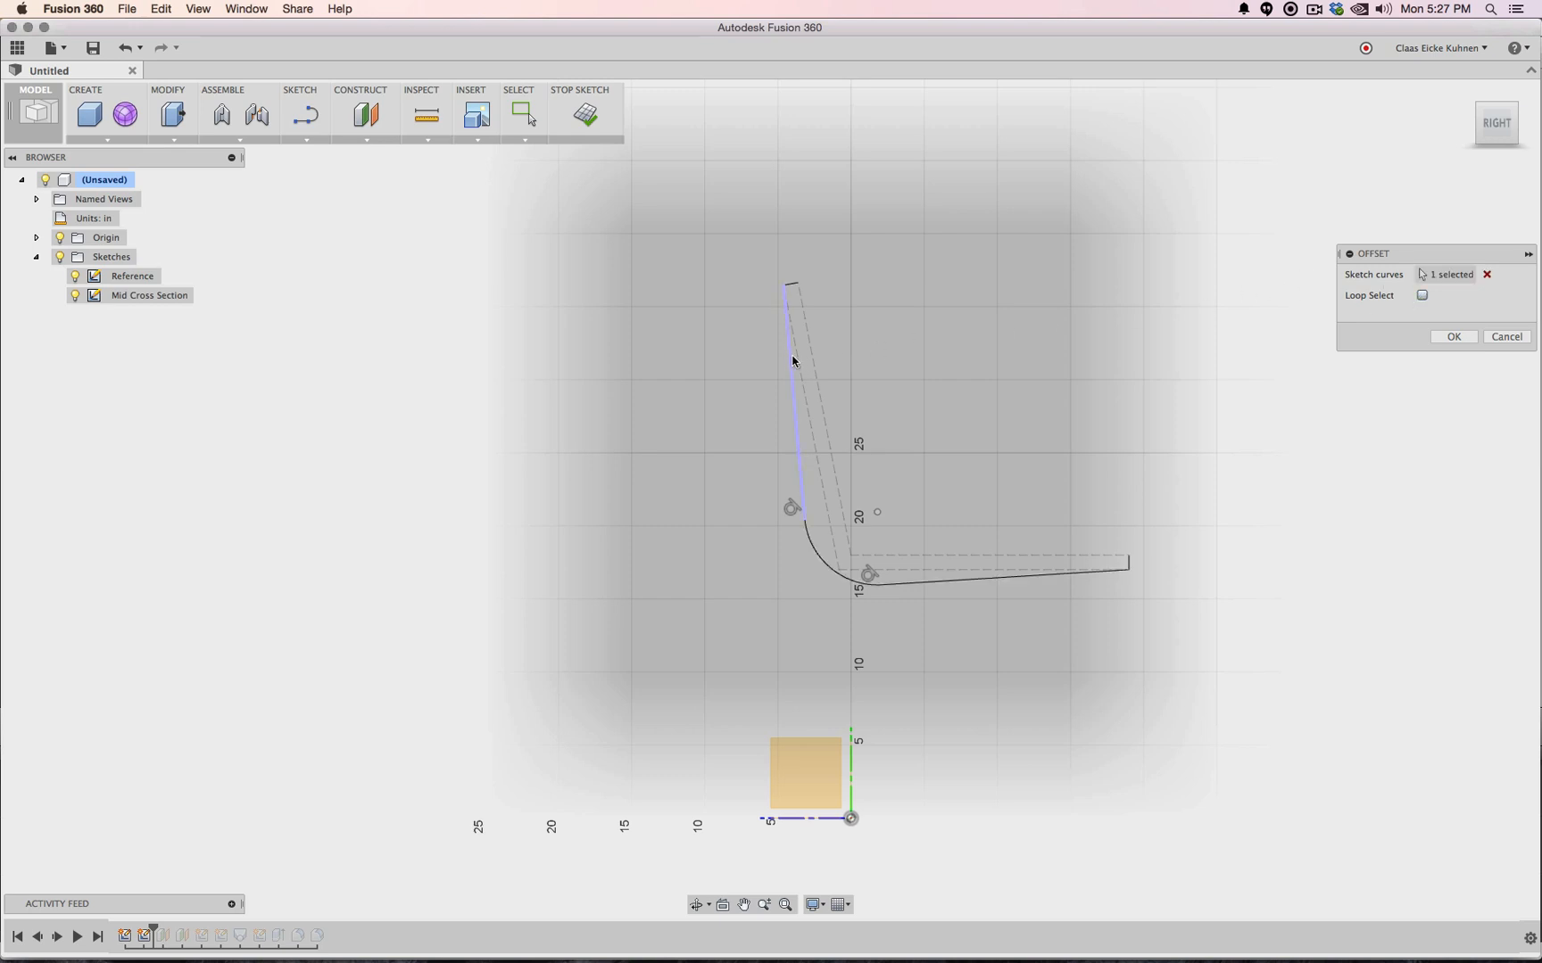
{"action": "left_click", "coordinate": [821, 533]}
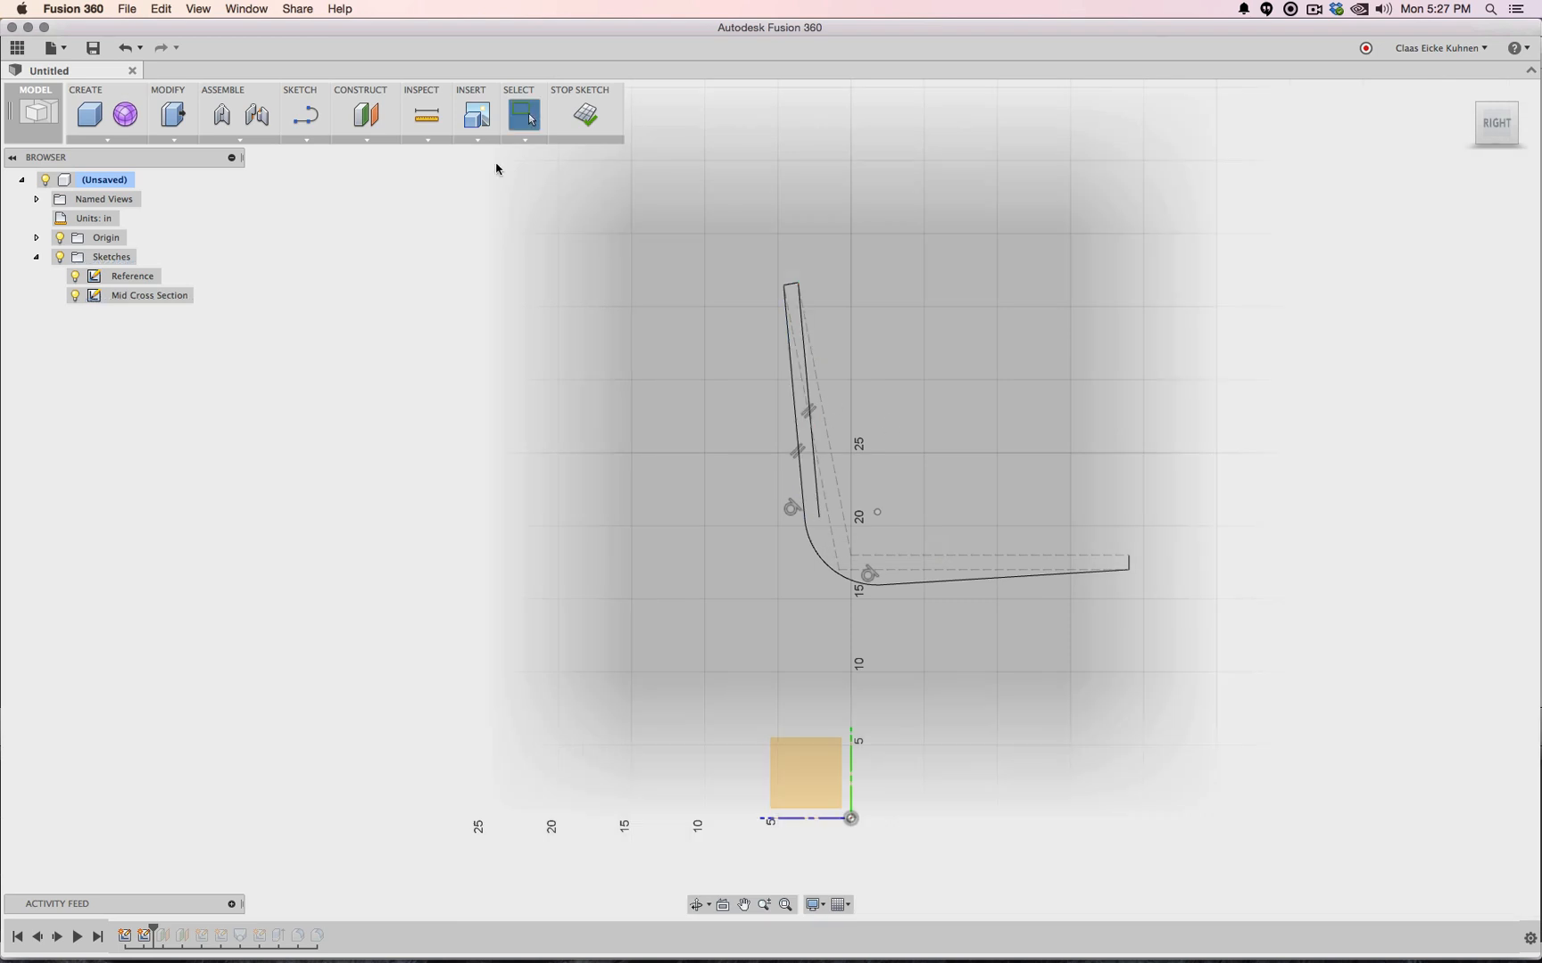
{"action": "left_click", "coordinate": [306, 139]}
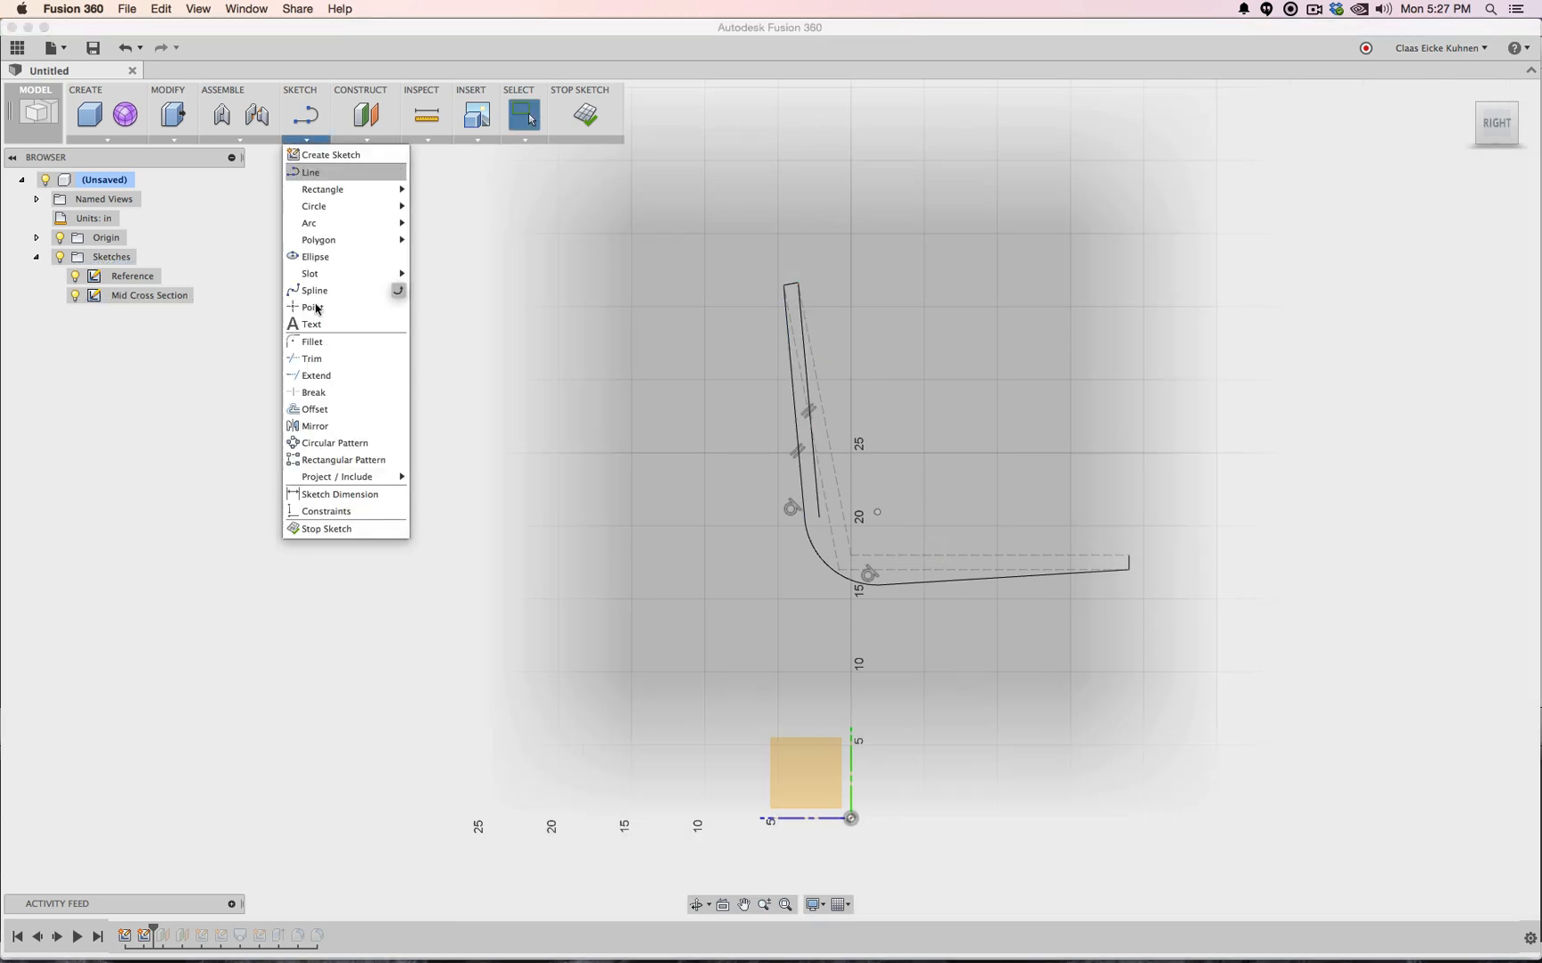
{"action": "left_click", "coordinate": [321, 410]}
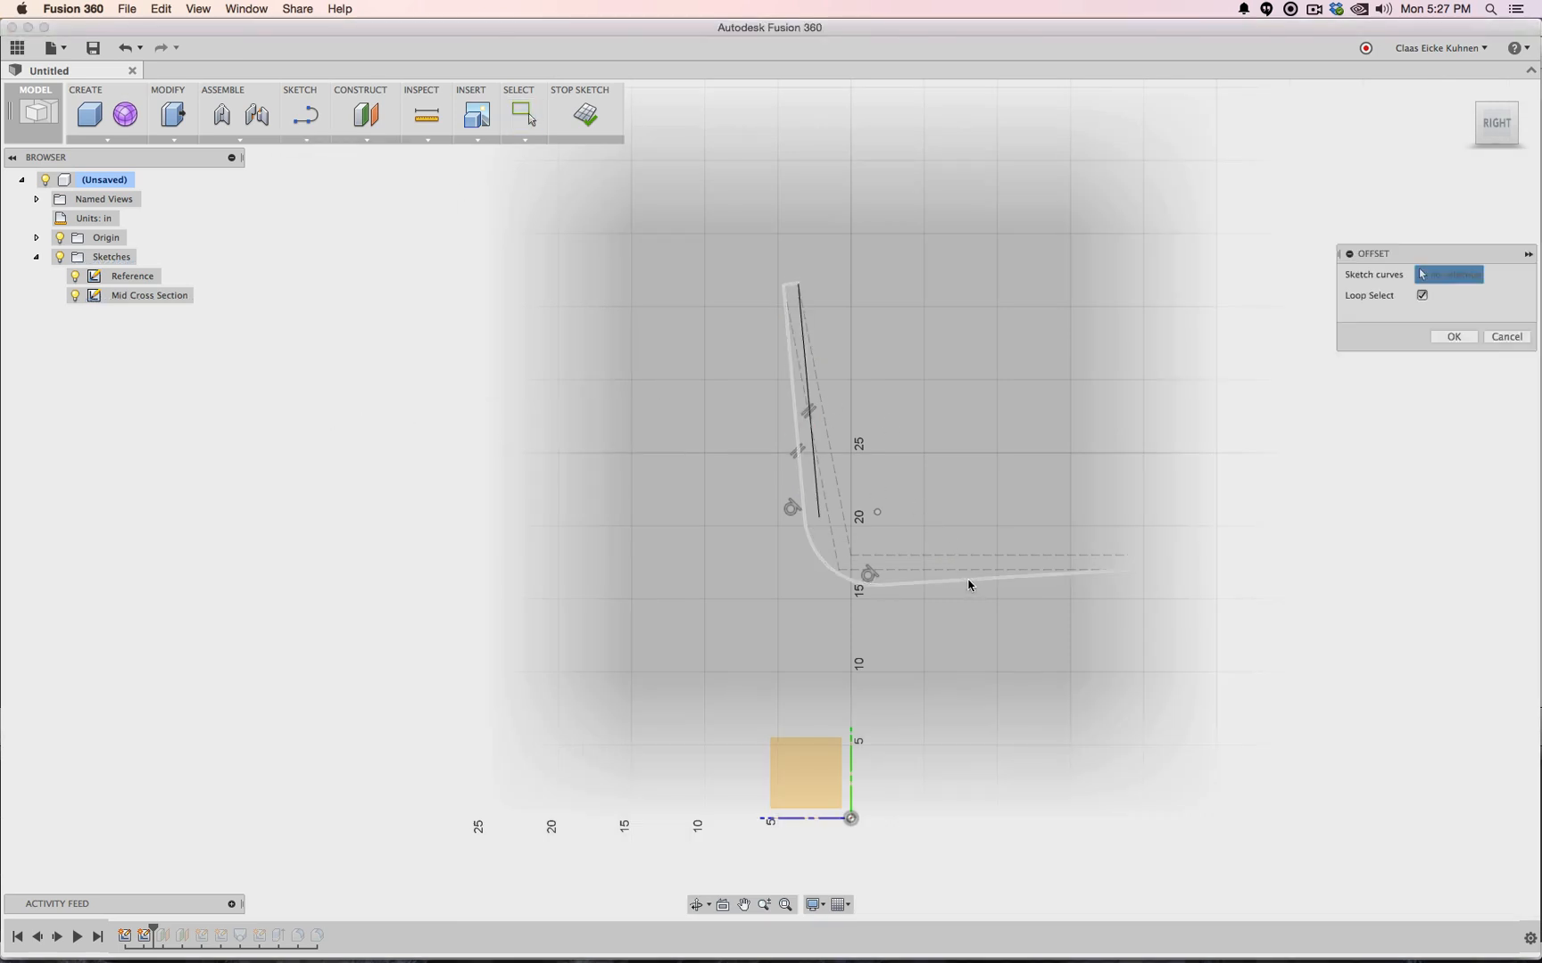
{"action": "left_click", "coordinate": [968, 578]}
{"action": "key", "text": "Escape"}
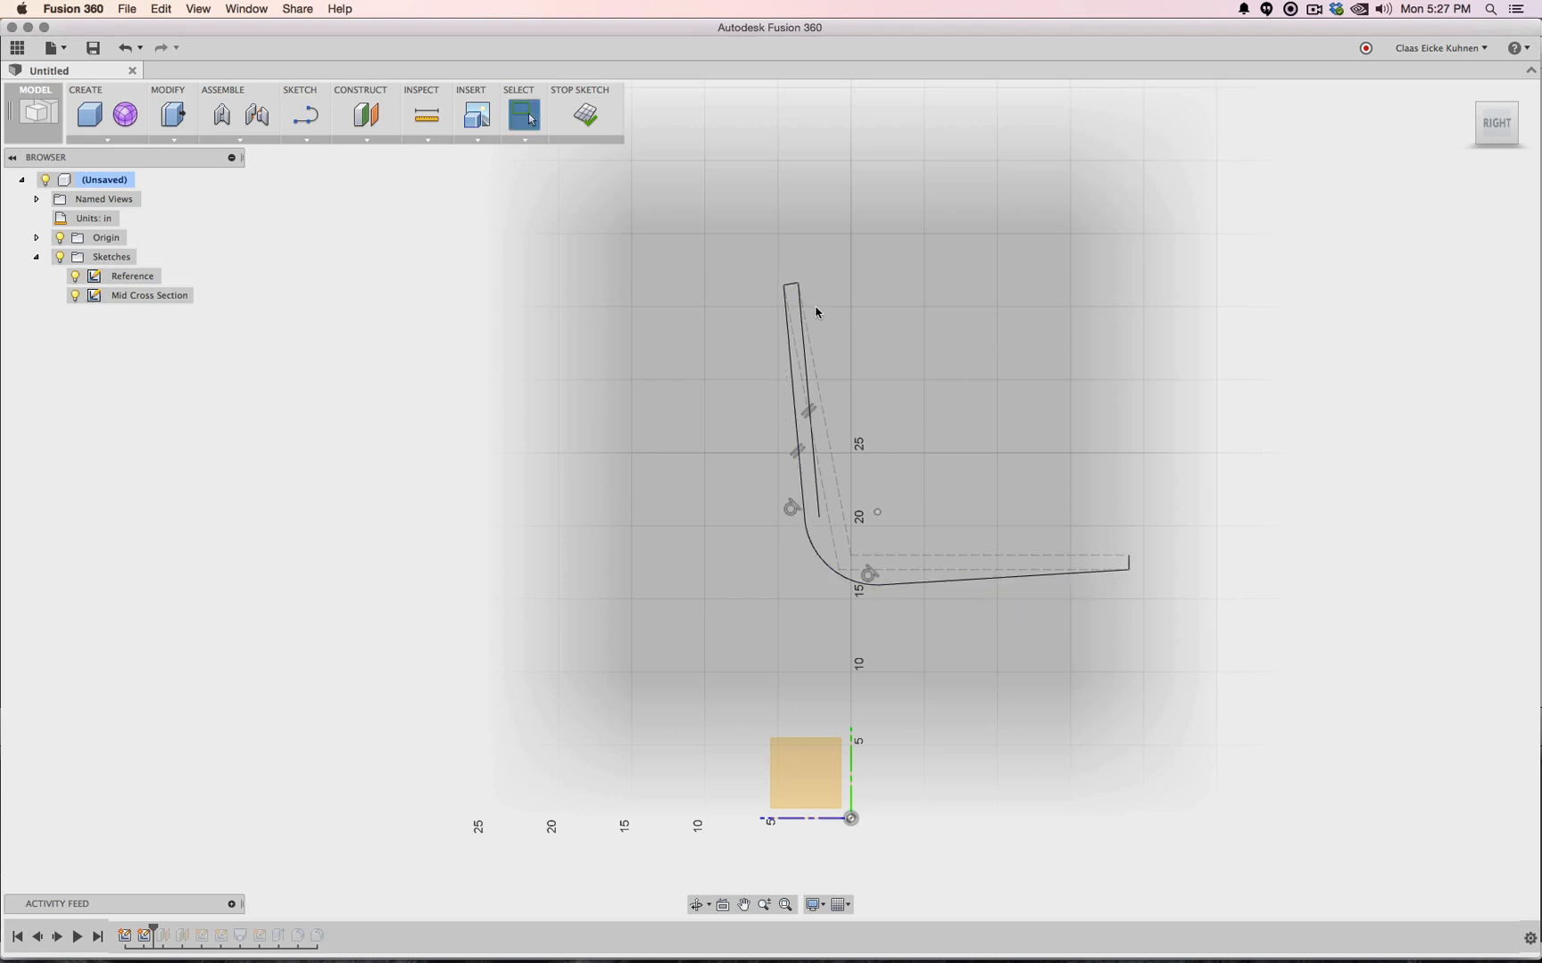
{"action": "scroll", "coordinate": [803, 303], "scroll_direction": "down", "scroll_amount": 2}
{"action": "scroll", "coordinate": [802, 303], "scroll_direction": "up", "scroll_amount": 4}
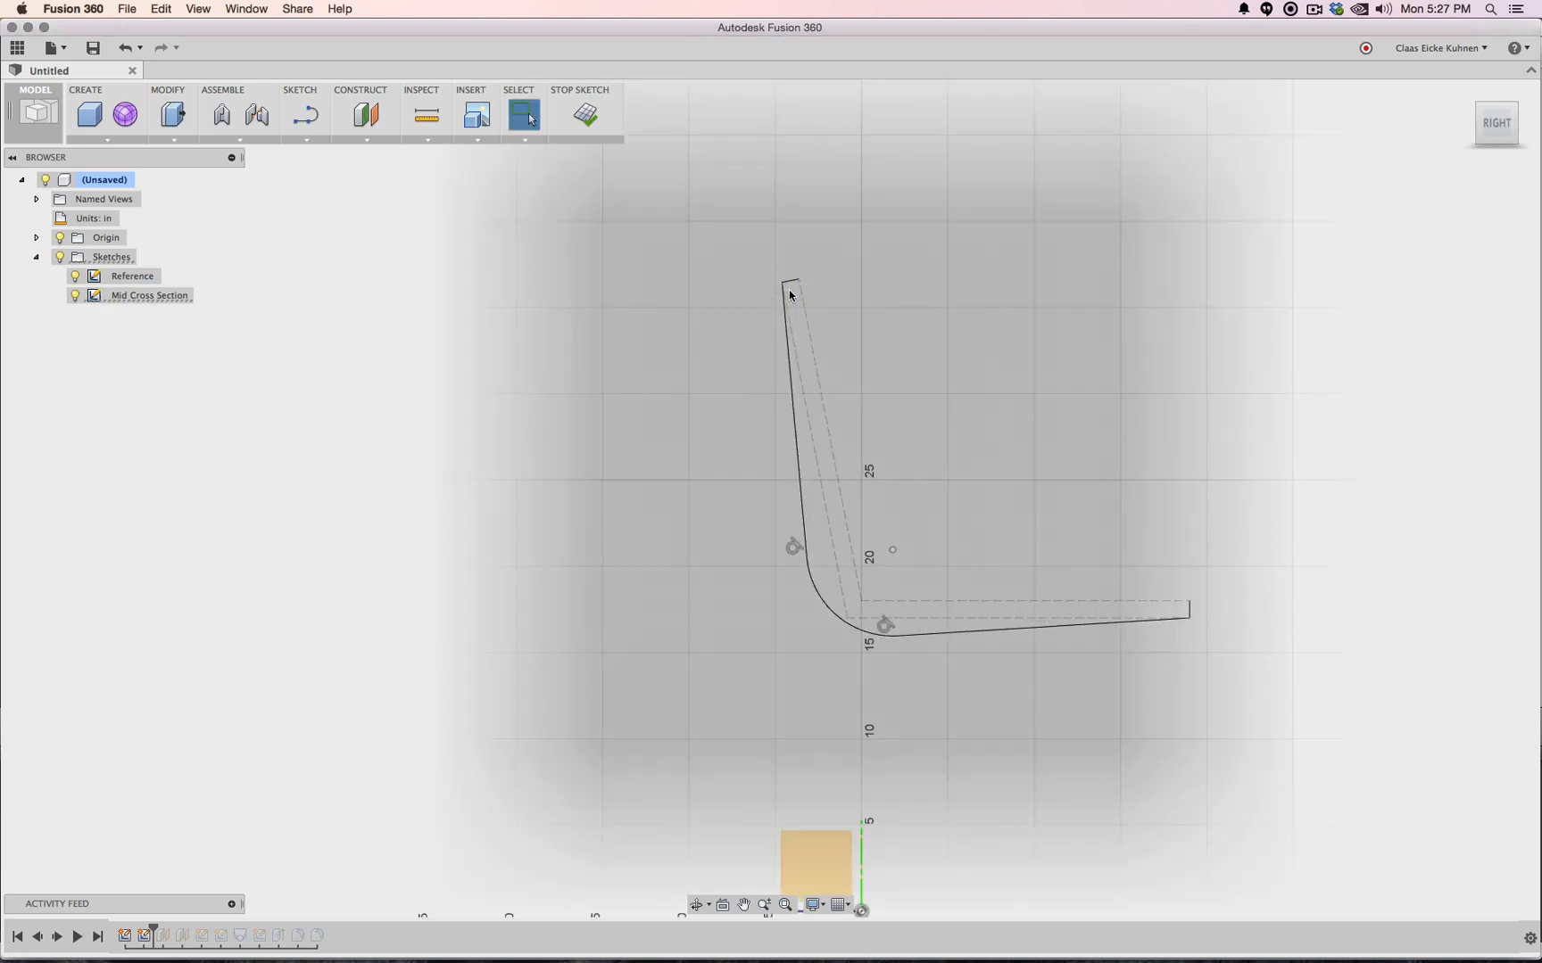
Offset the backrest line by 1 in
{"action": "left_click", "coordinate": [306, 140]}
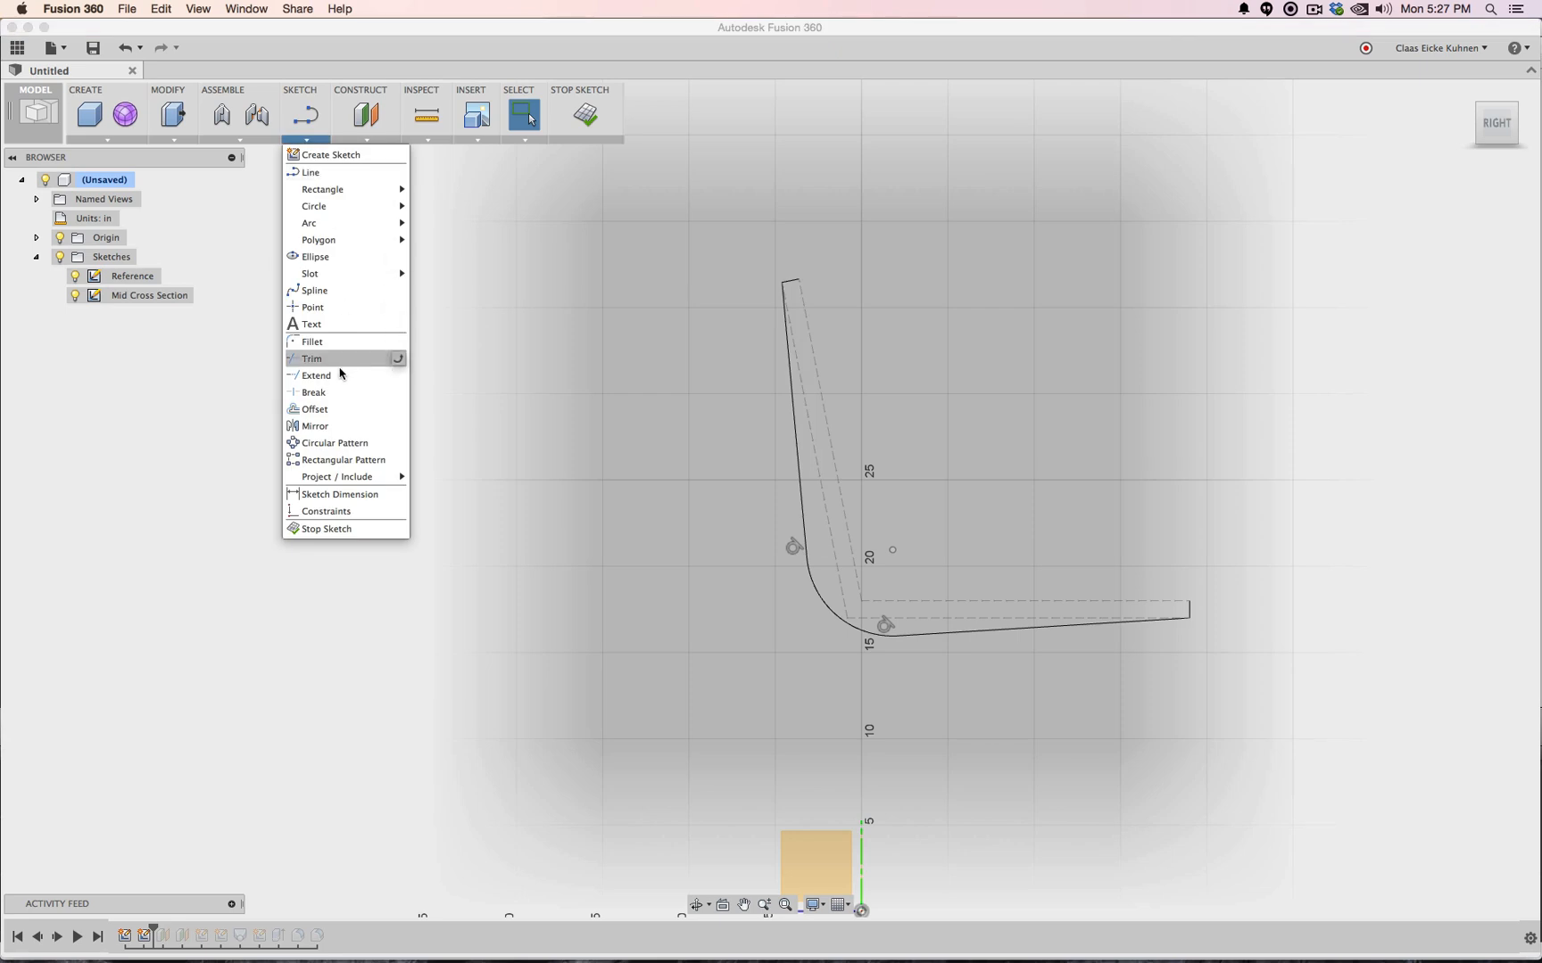
{"action": "left_click", "coordinate": [329, 405]}
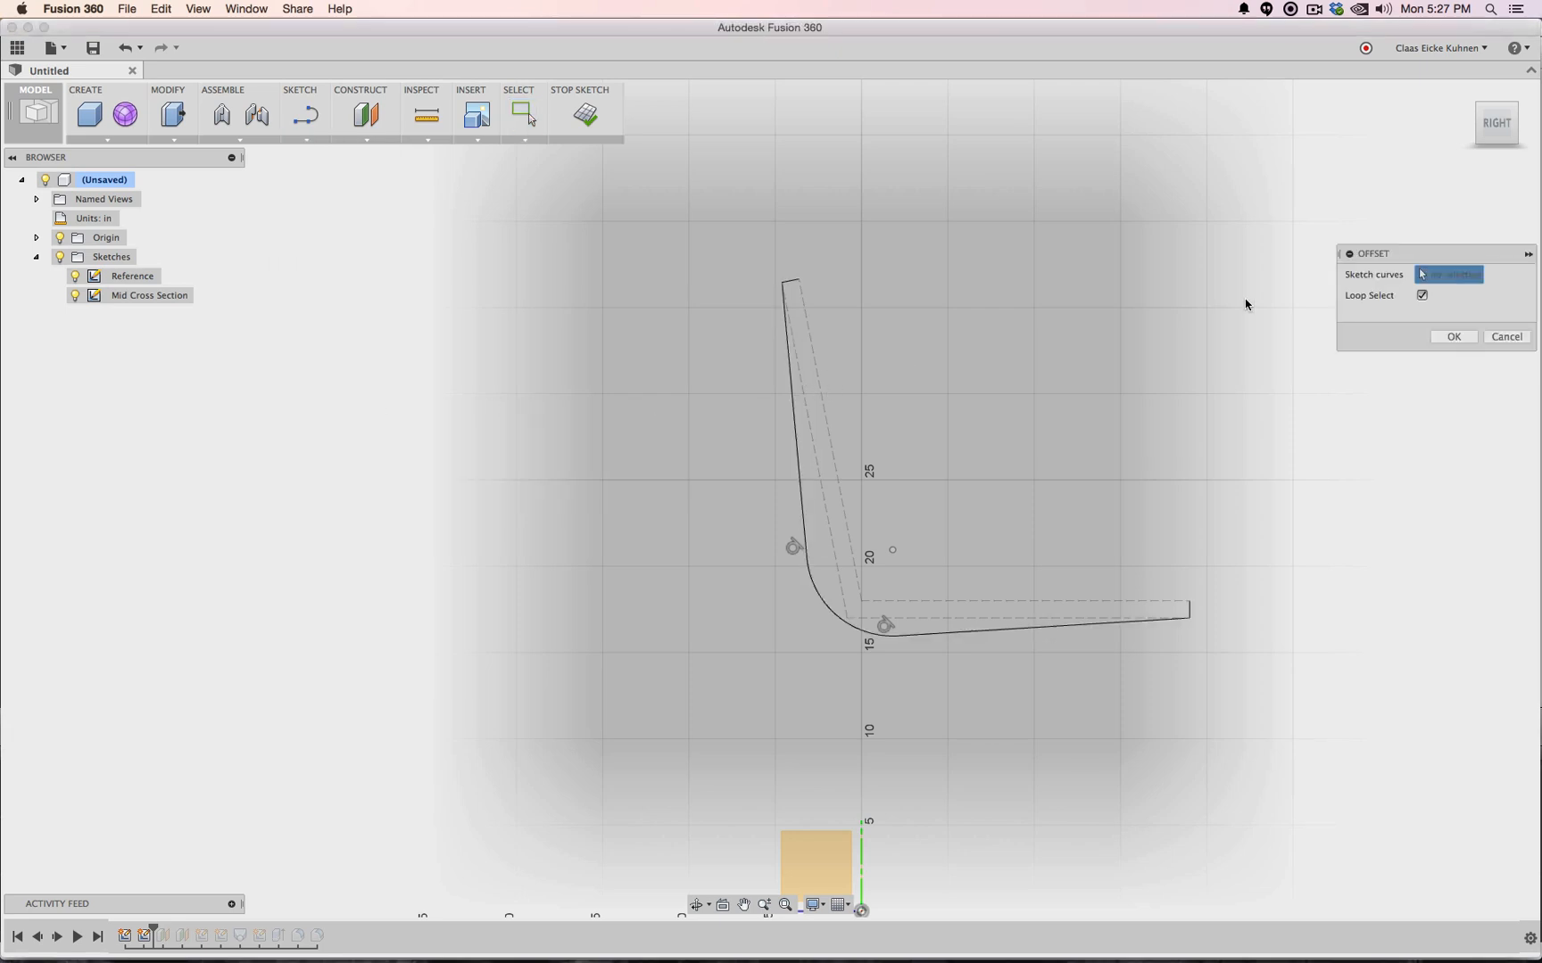
{"action": "left_click", "coordinate": [1422, 295]}
{"action": "left_click", "coordinate": [795, 416]}
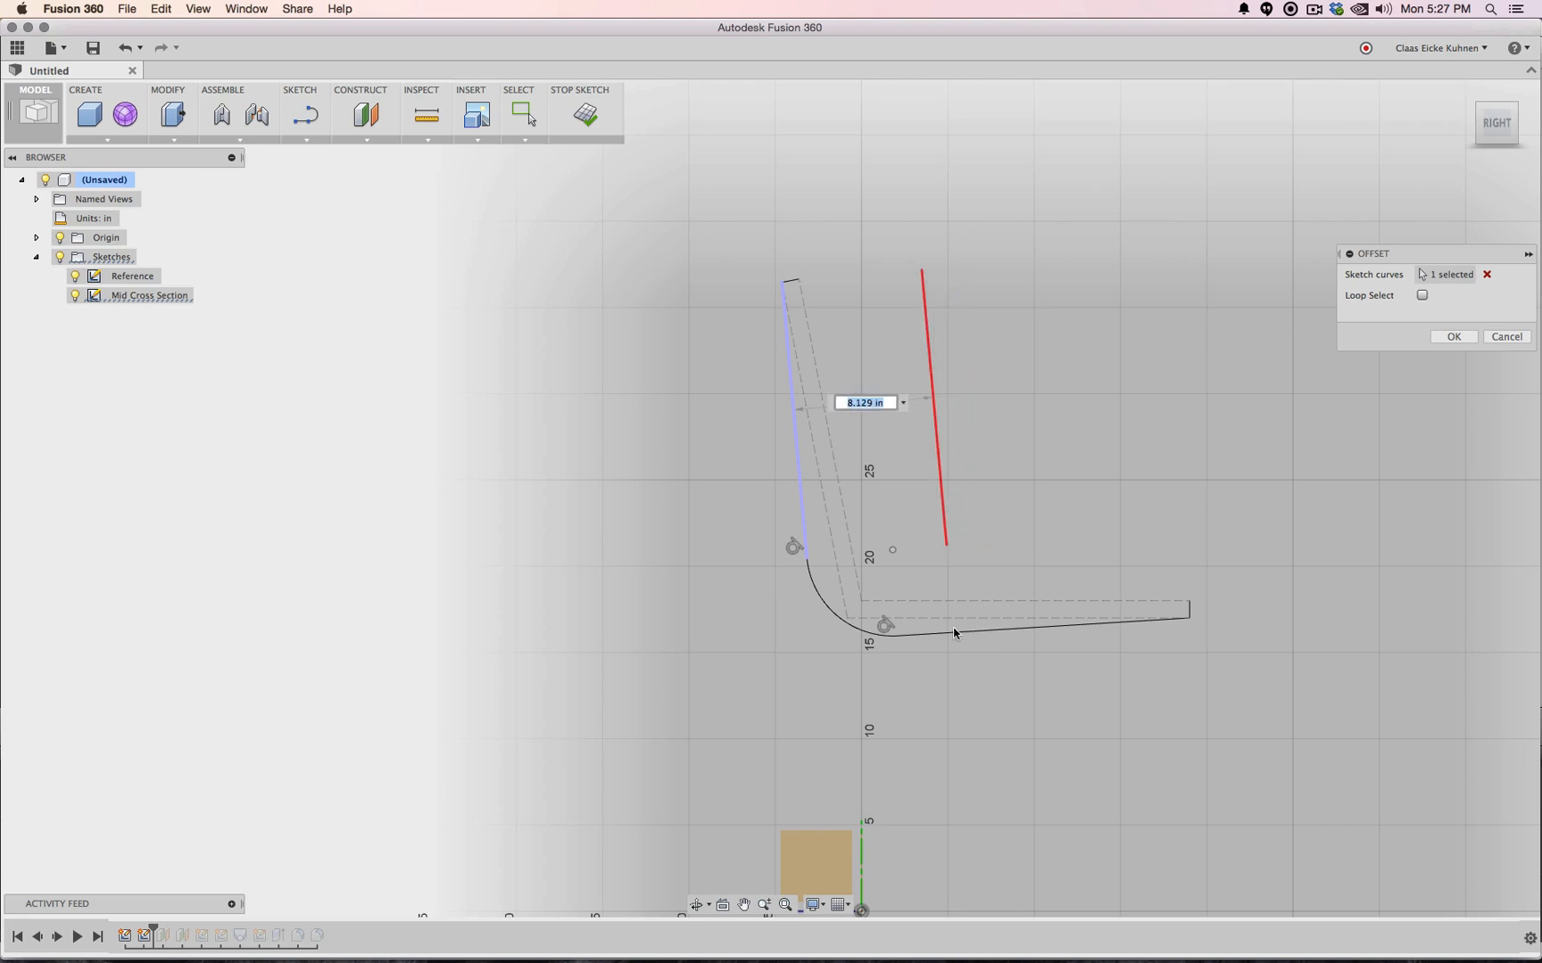
{"action": "type", "text": "1"}
{"action": "key", "text": "Return"}
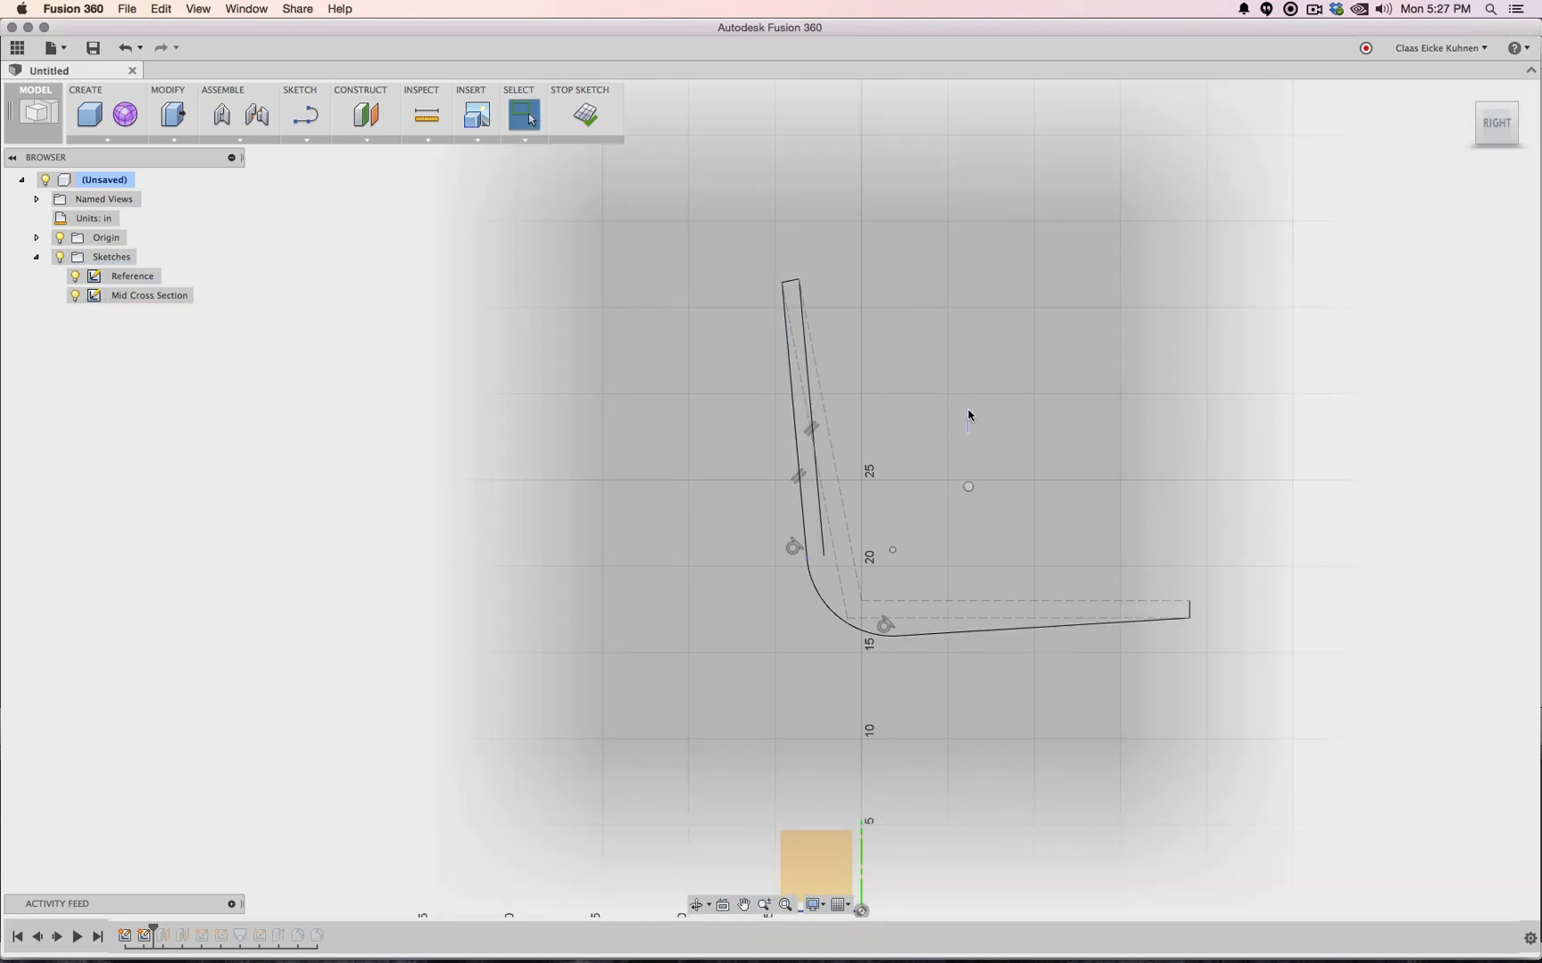
Offset the seat line and the bend arc to form the inner edges
{"action": "right_click_drag", "start_coordinate": [969, 416], "coordinate": [967, 420]}
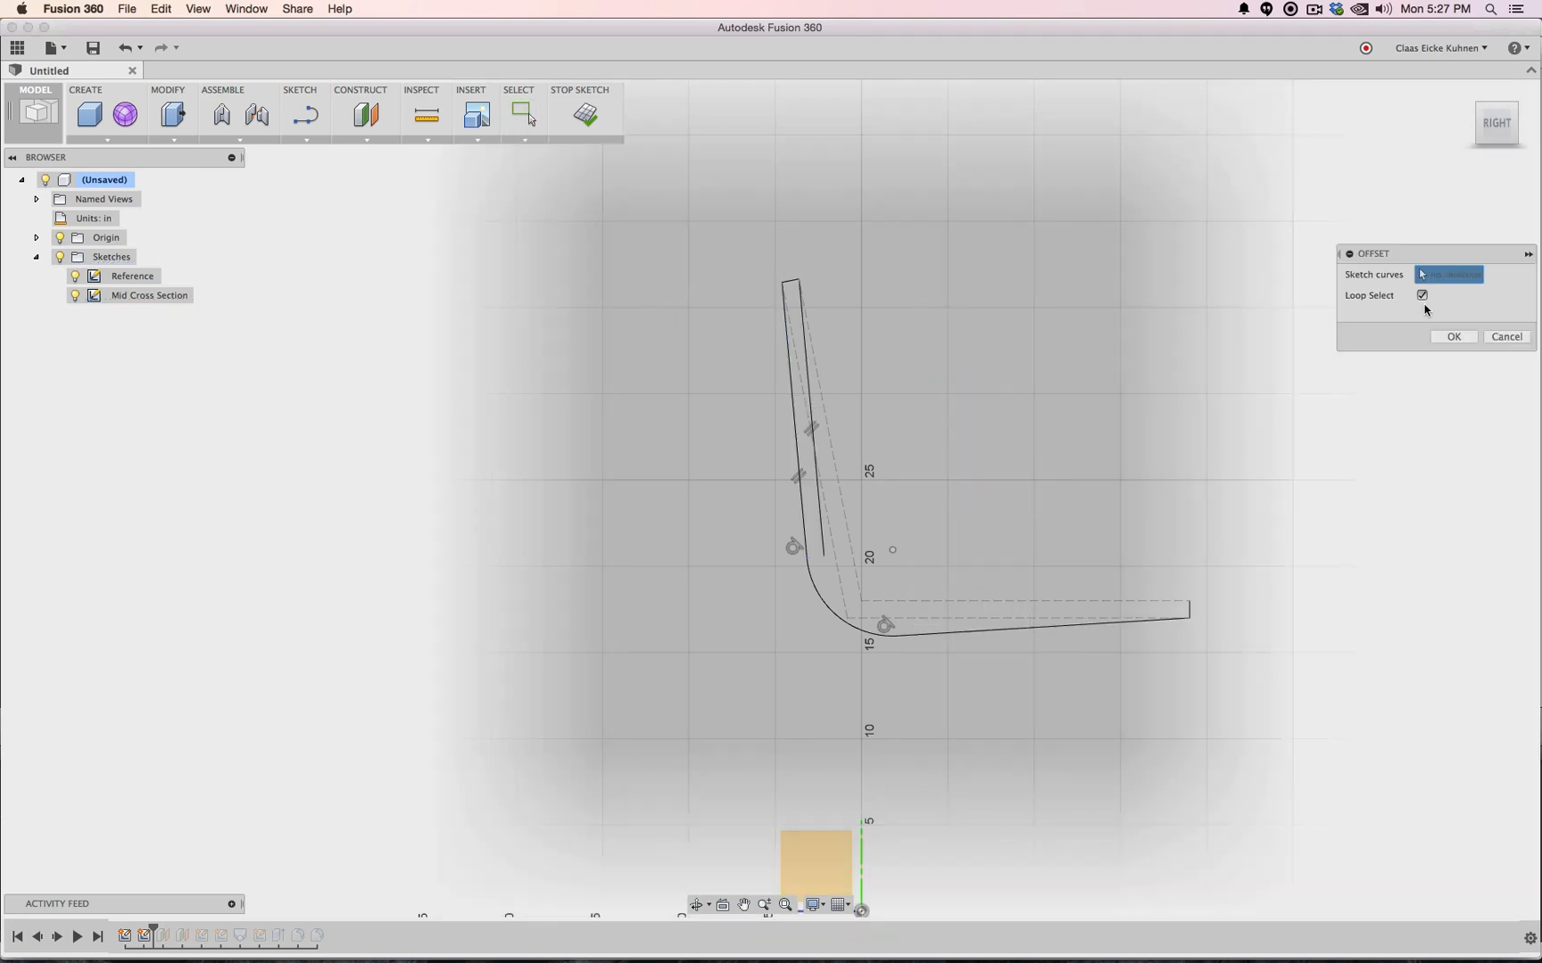
{"action": "left_click", "coordinate": [1022, 626]}
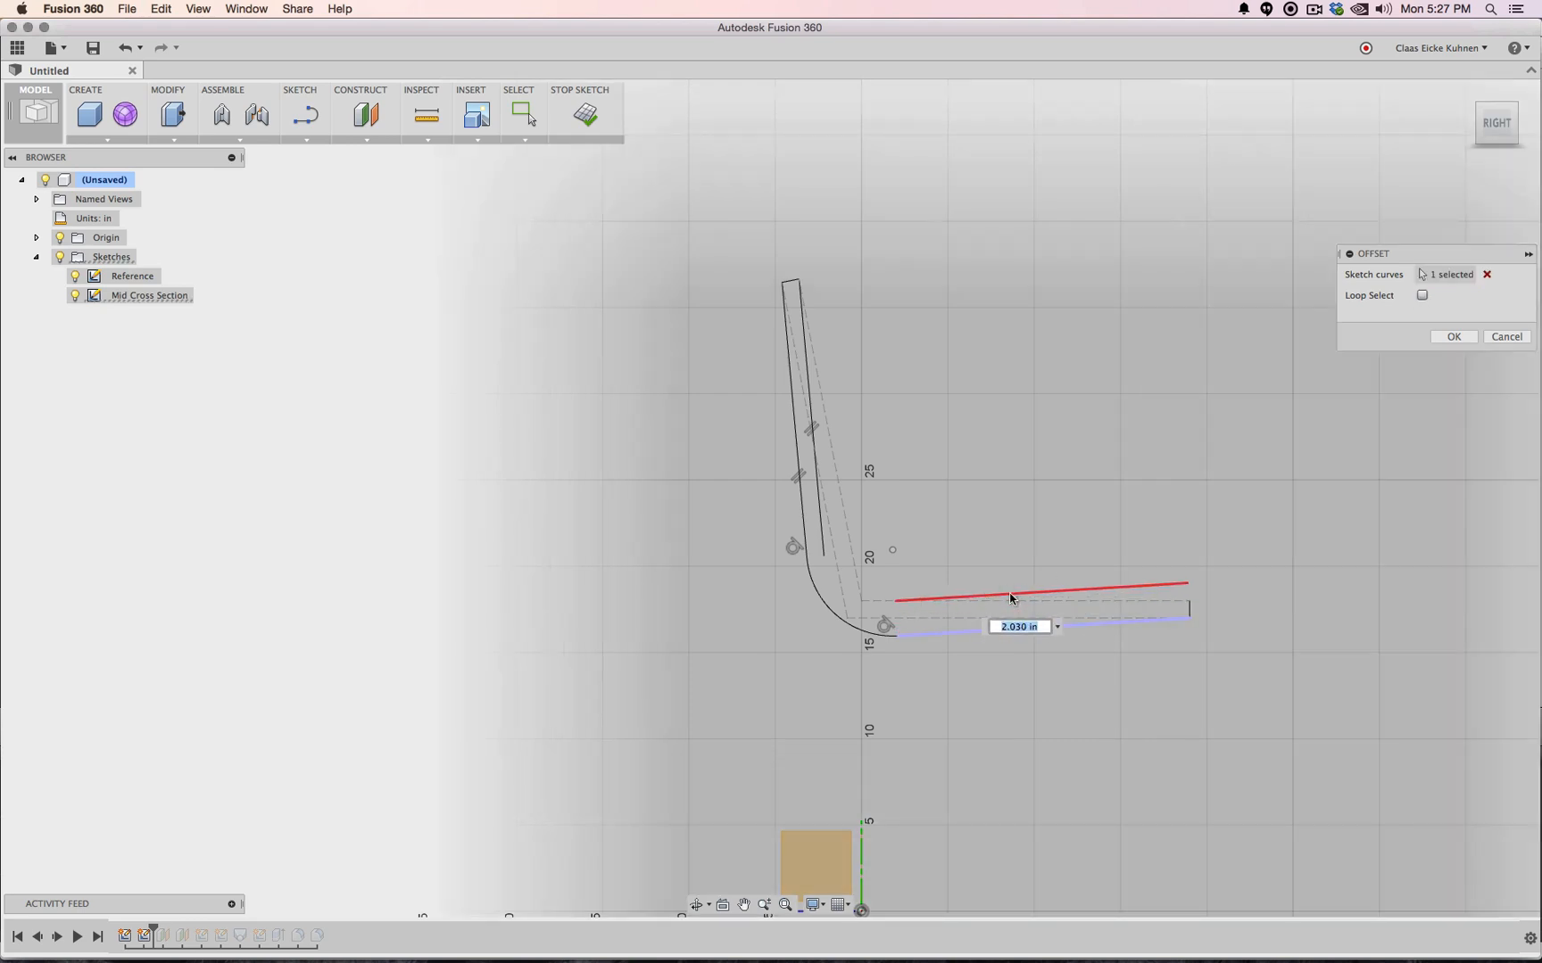
{"action": "left_click", "coordinate": [1011, 600]}
{"action": "key", "text": "Escape"}
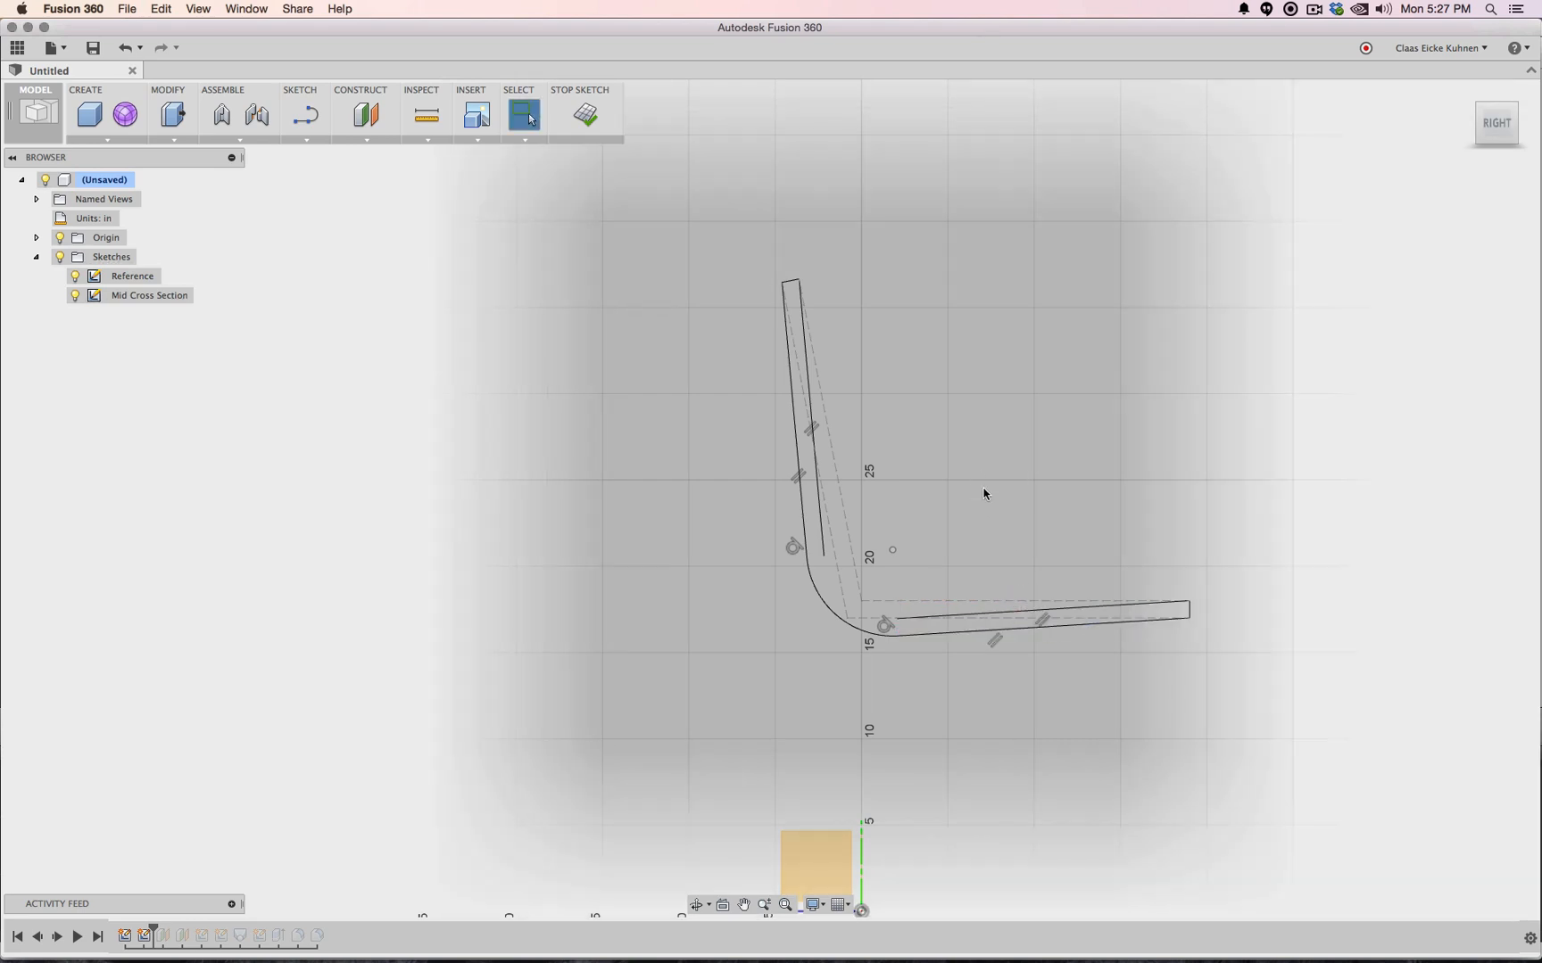
{"action": "right_click_drag", "start_coordinate": [985, 493], "coordinate": [983, 443]}
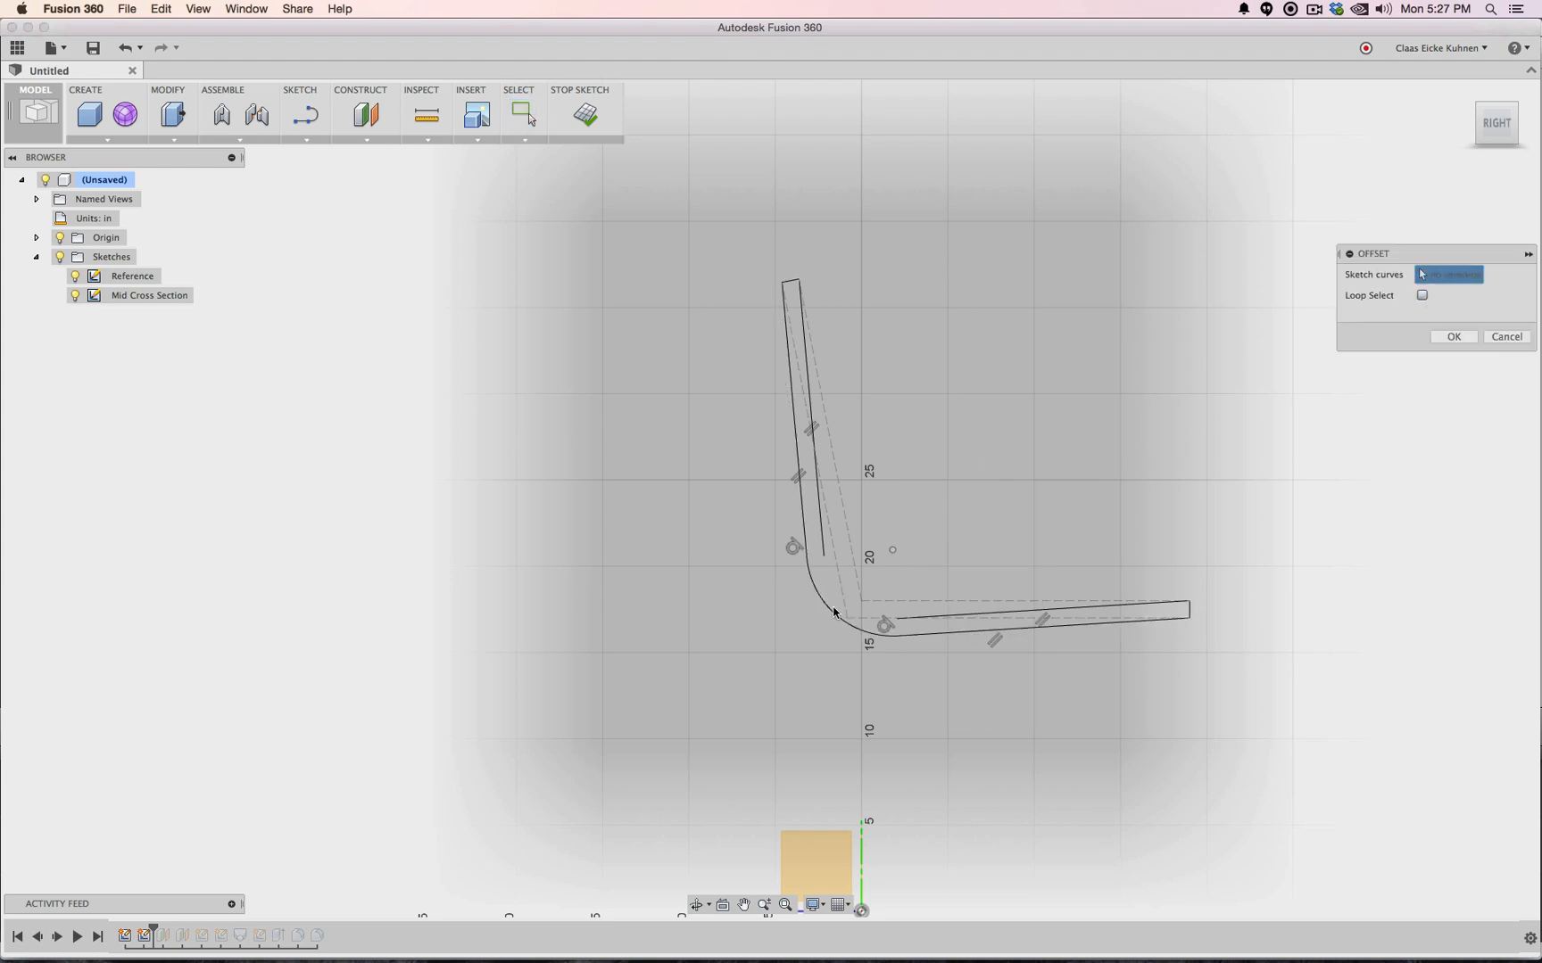
{"action": "left_click", "coordinate": [835, 613]}
{"action": "key", "text": "Return"}
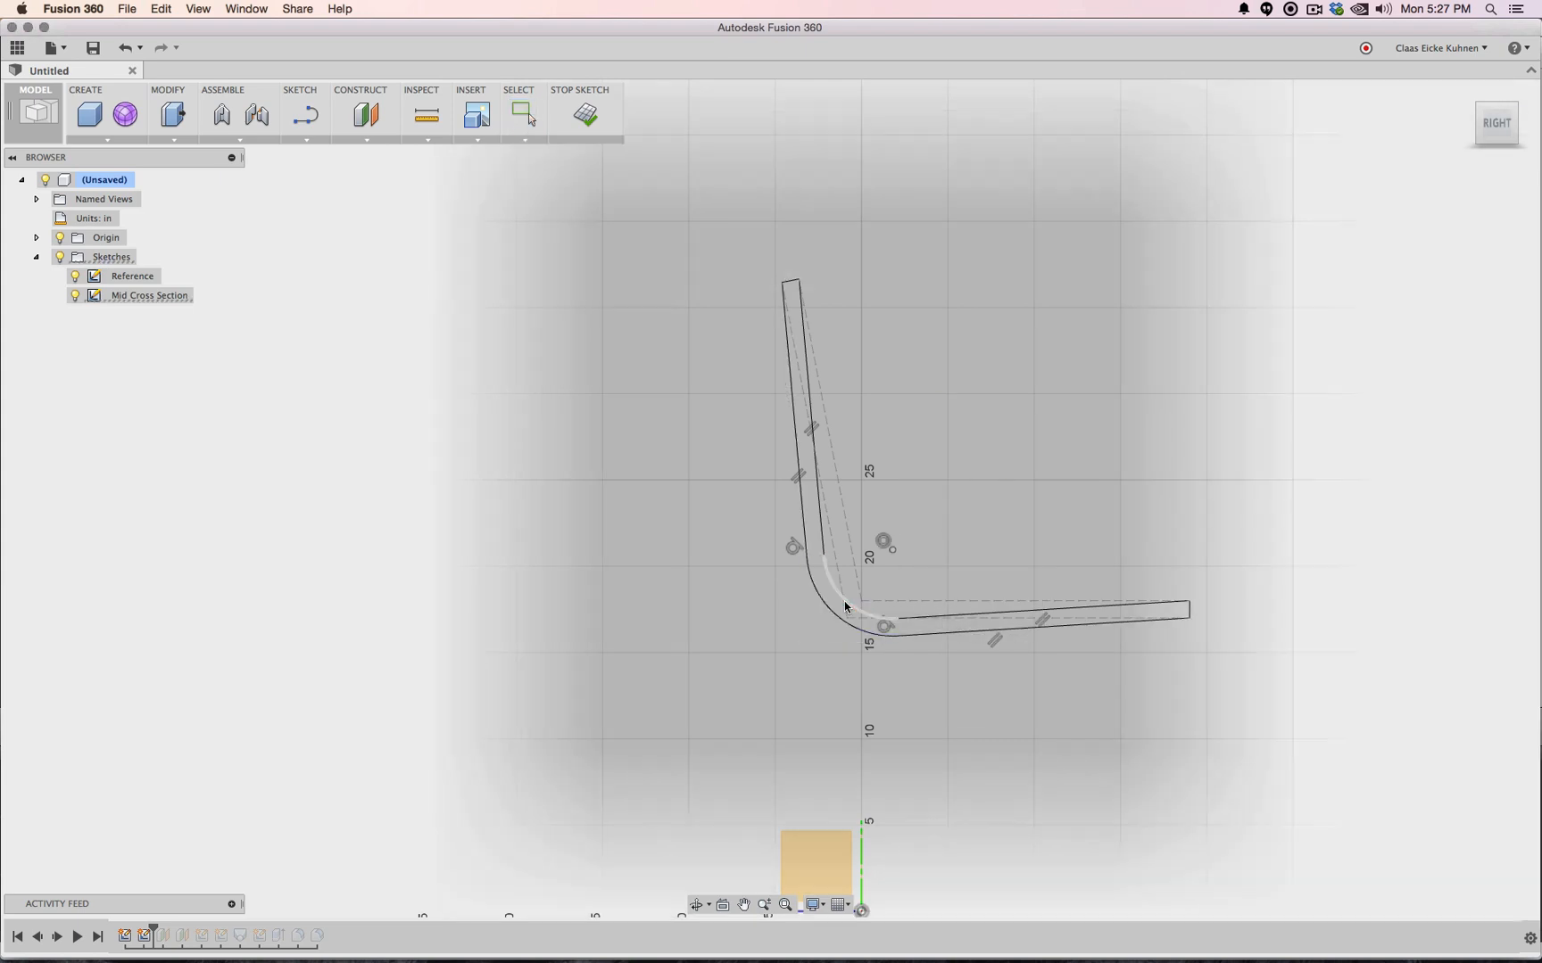
{"action": "scroll", "coordinate": [849, 286], "scroll_direction": "down", "scroll_amount": 2}
{"action": "scroll", "coordinate": [792, 267], "scroll_direction": "up", "scroll_amount": 8}
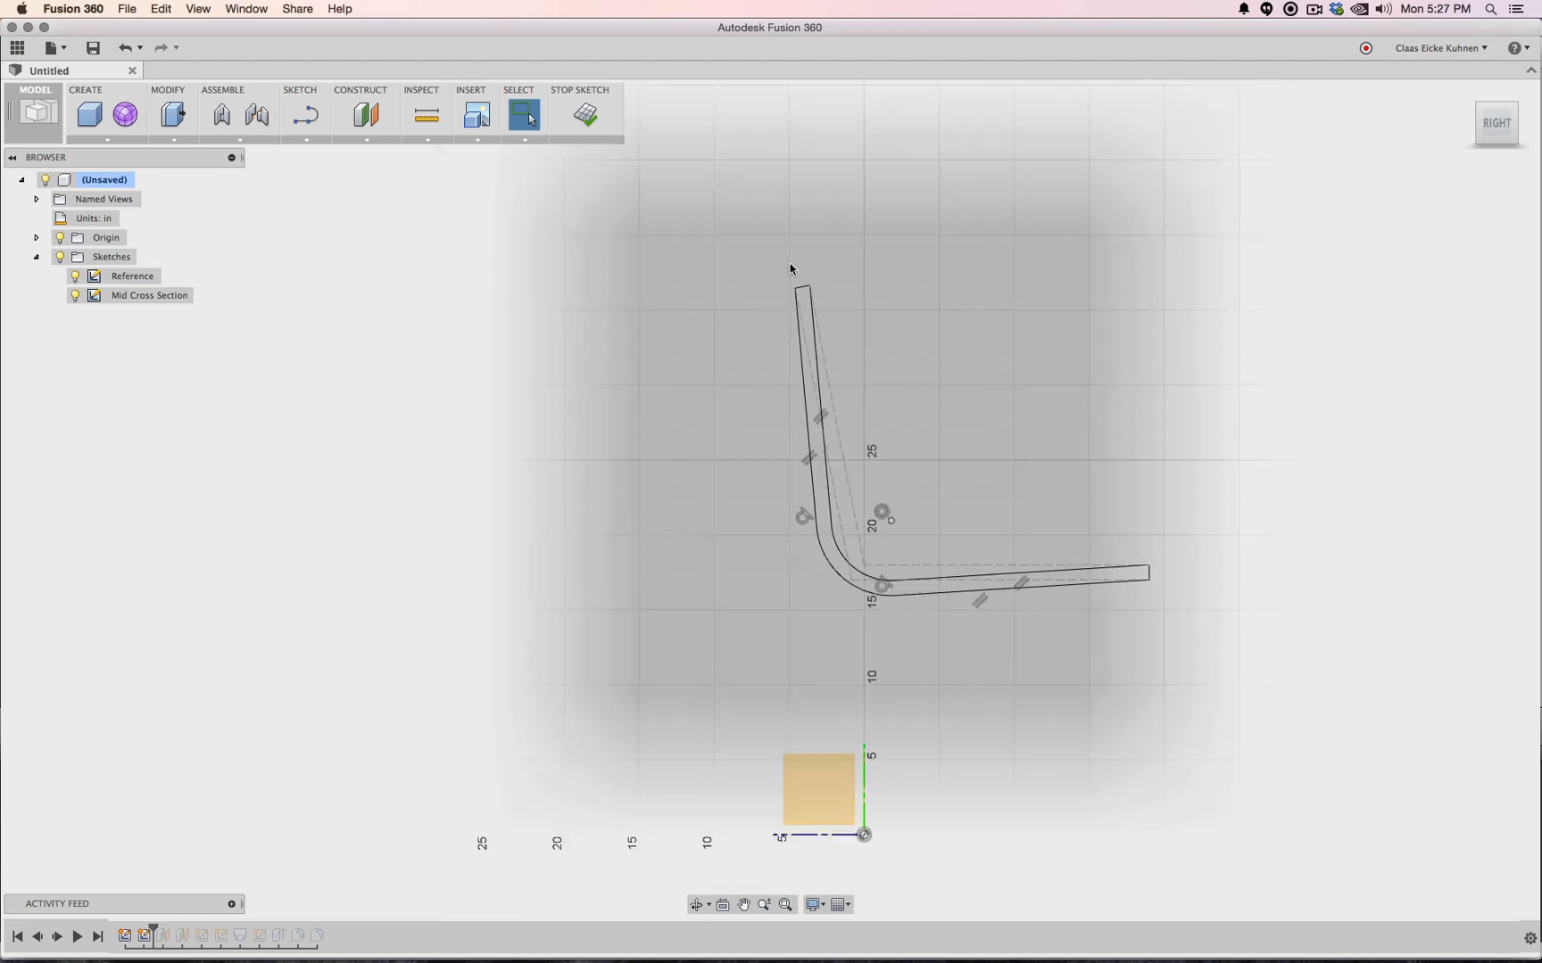
{"action": "scroll", "coordinate": [825, 274], "scroll_direction": "up", "scroll_amount": 10}
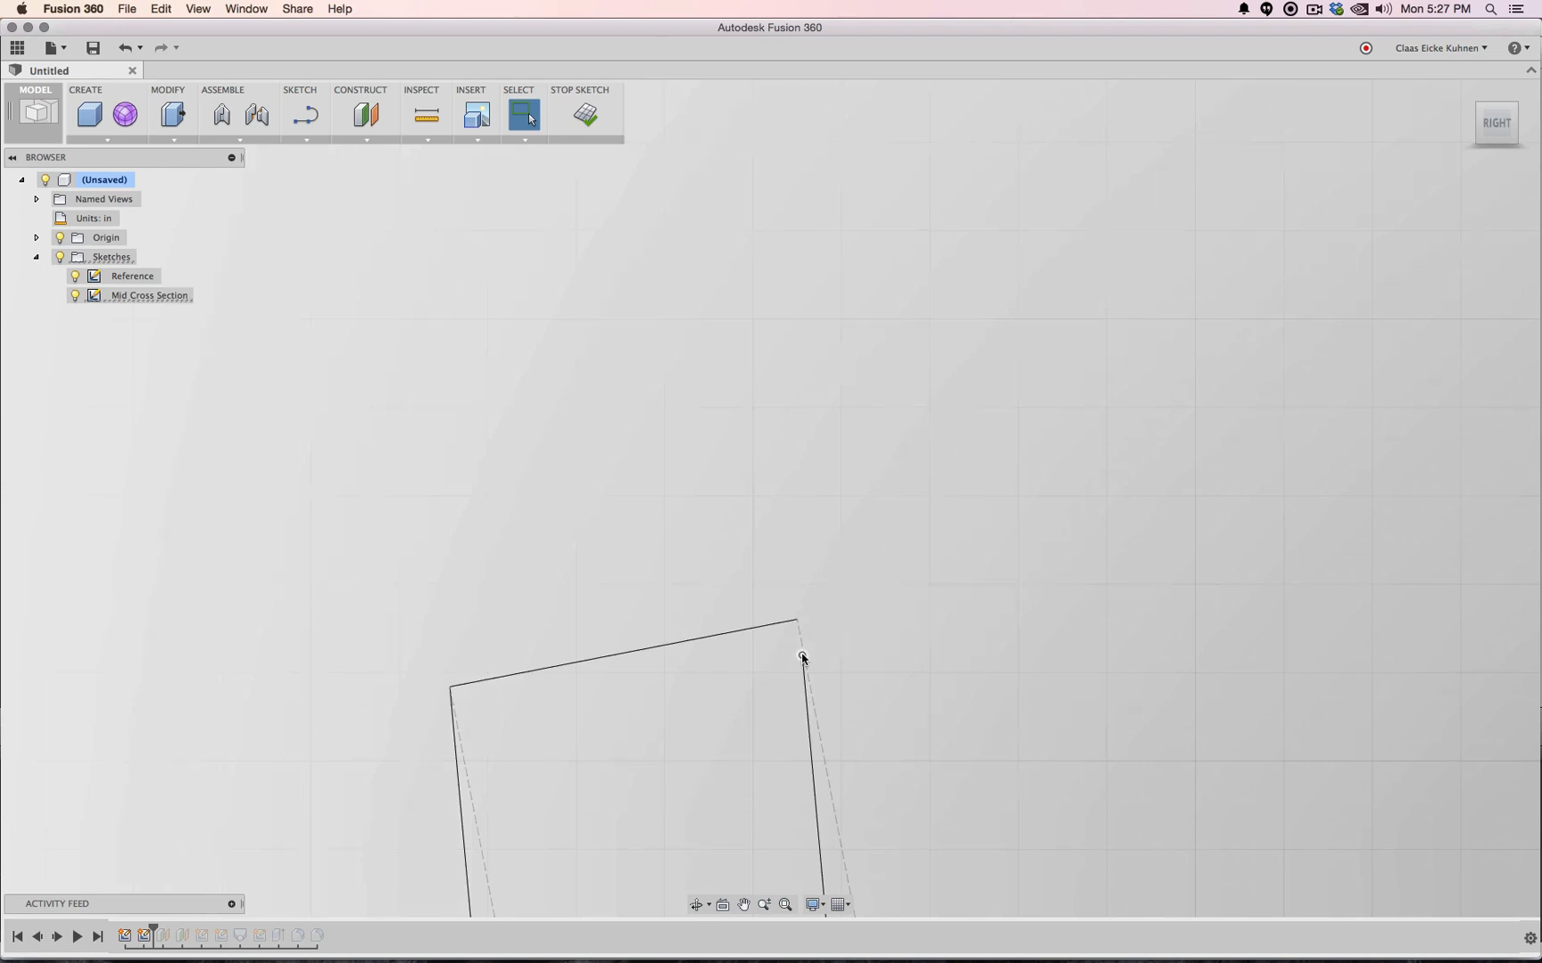
{"action": "scroll", "coordinate": [871, 630], "scroll_direction": "up", "scroll_amount": 3}
{"action": "scroll", "coordinate": [873, 634], "scroll_direction": "down", "scroll_amount": 7}
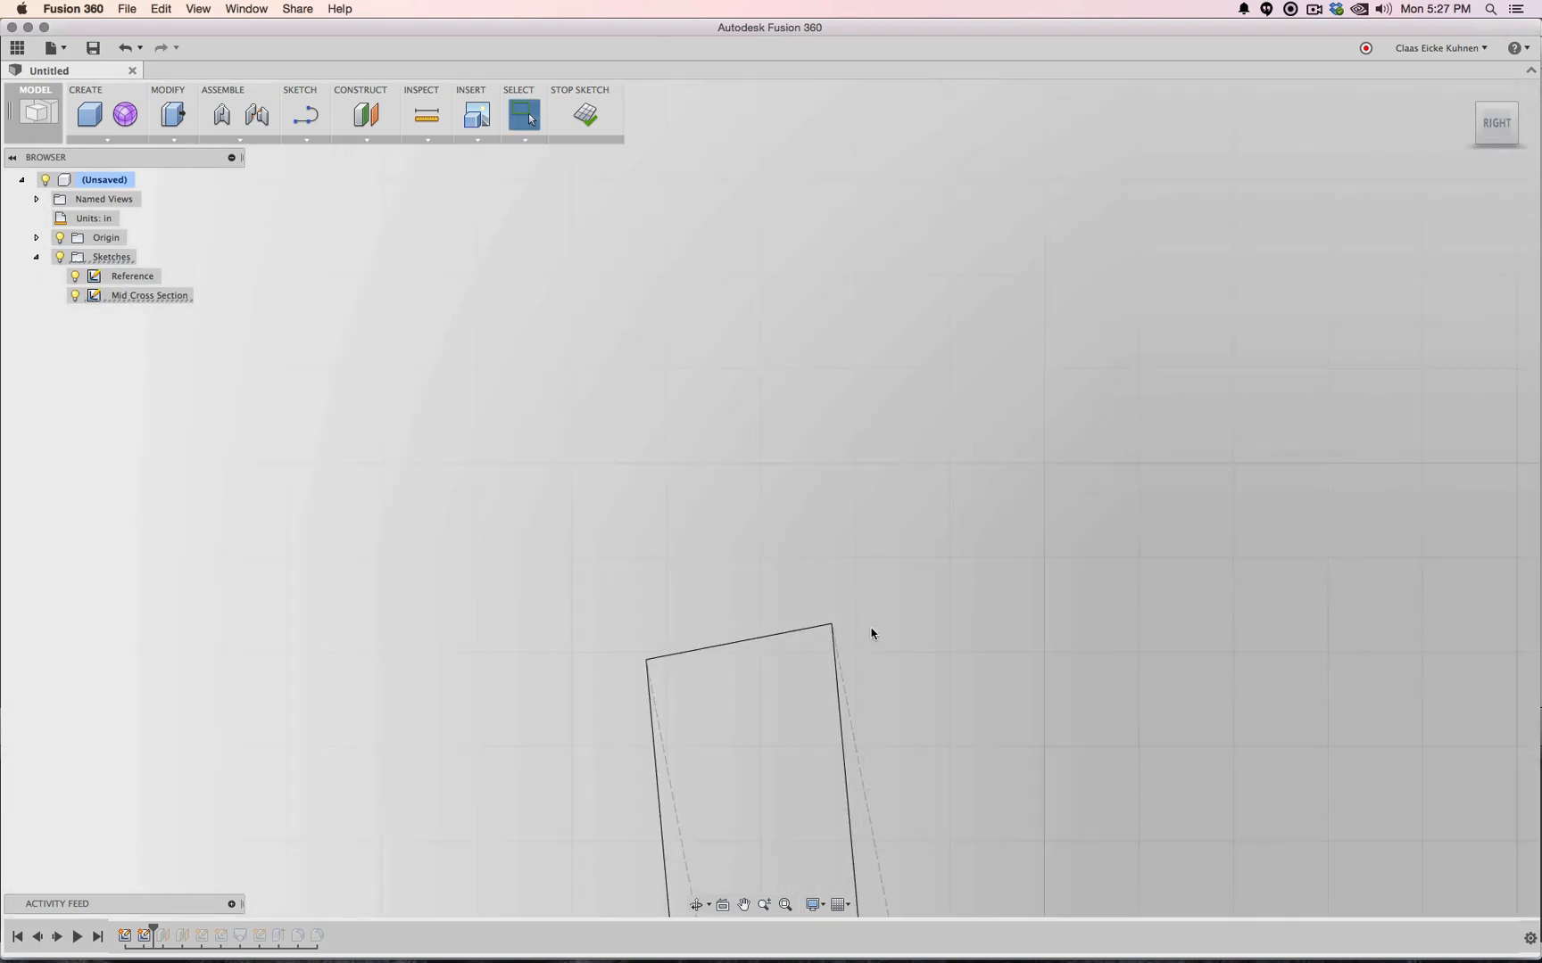
{"action": "scroll", "coordinate": [871, 634], "scroll_direction": "down", "scroll_amount": 6}
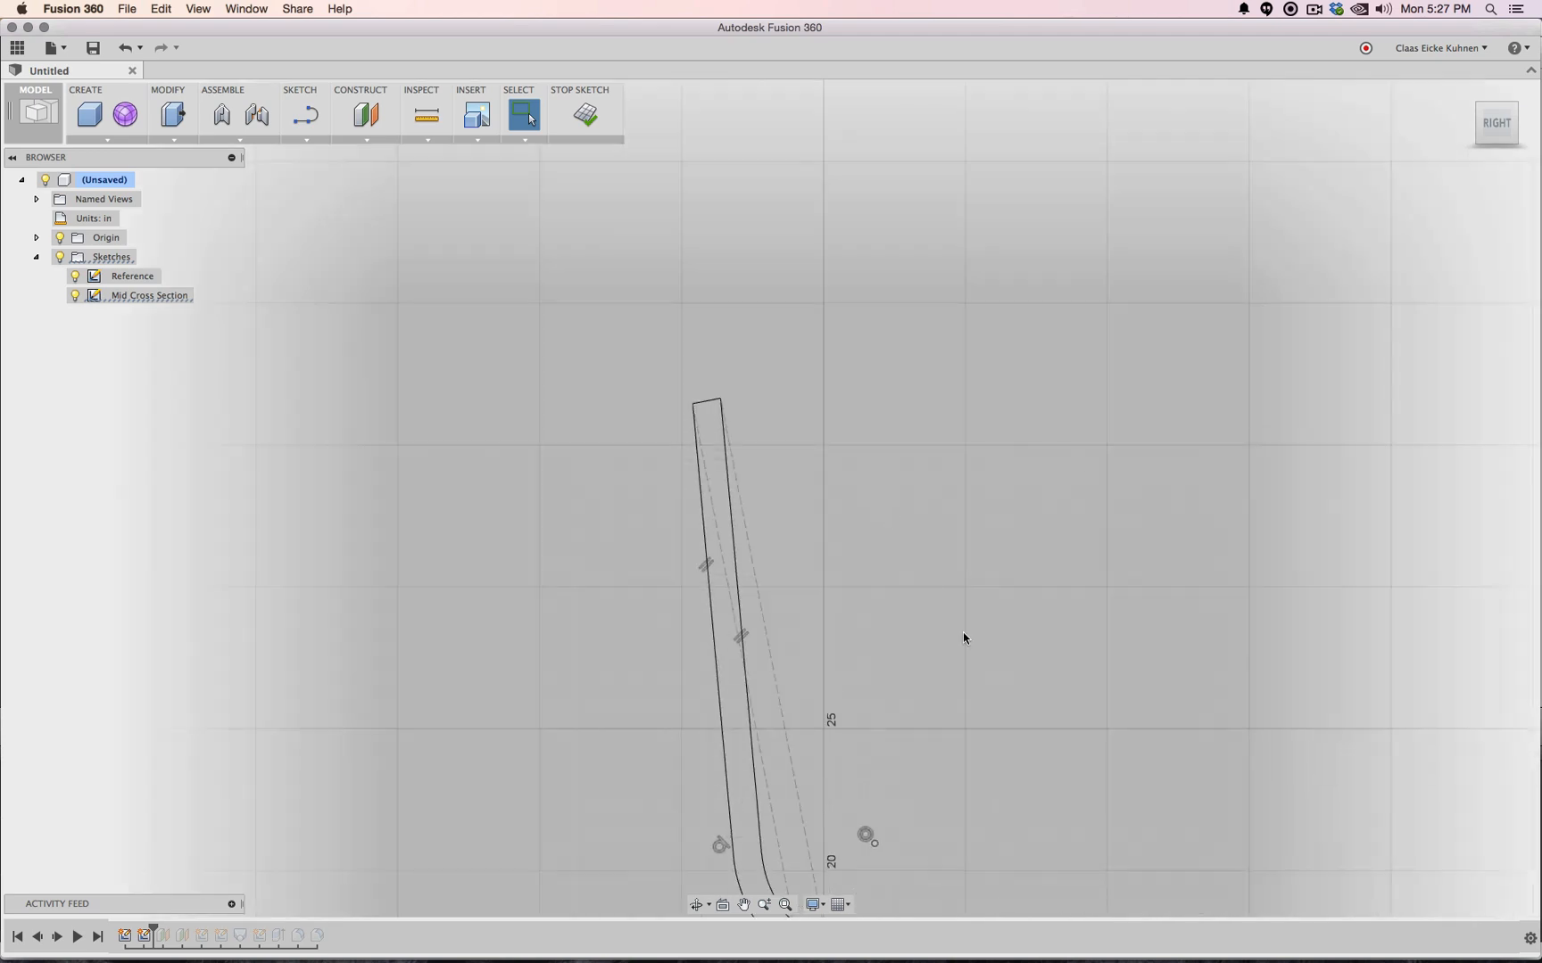
{"action": "scroll", "coordinate": [964, 637], "scroll_direction": "down", "scroll_amount": 3}
{"action": "scroll", "coordinate": [973, 592], "scroll_direction": "up", "scroll_amount": 8}
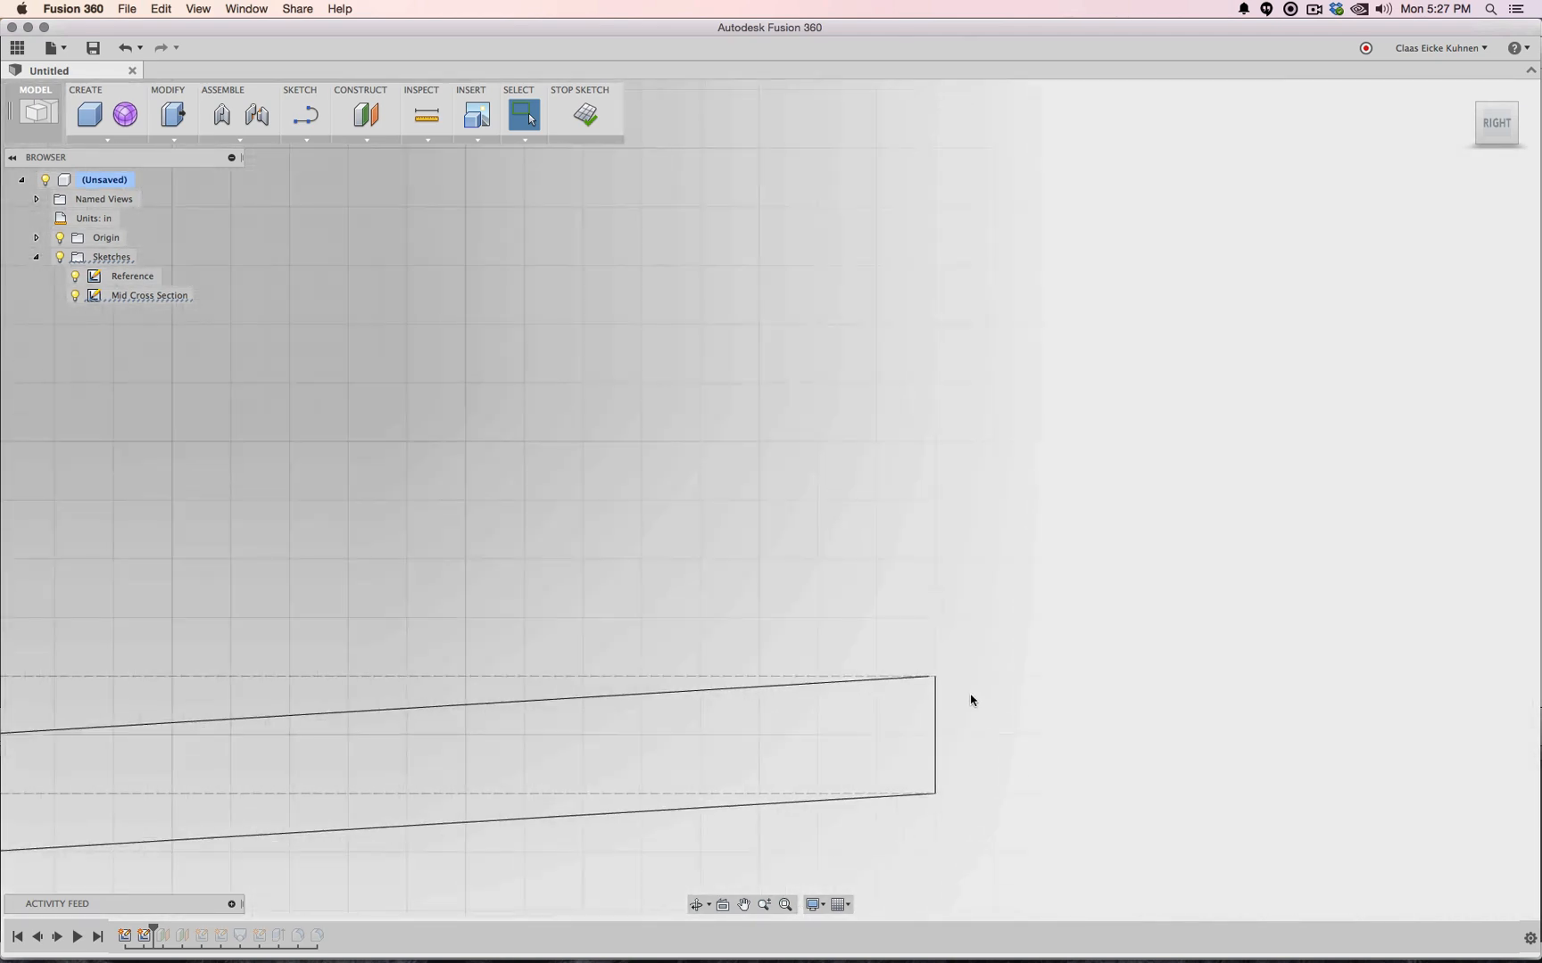
{"action": "scroll", "coordinate": [906, 684], "scroll_direction": "up", "scroll_amount": 3}
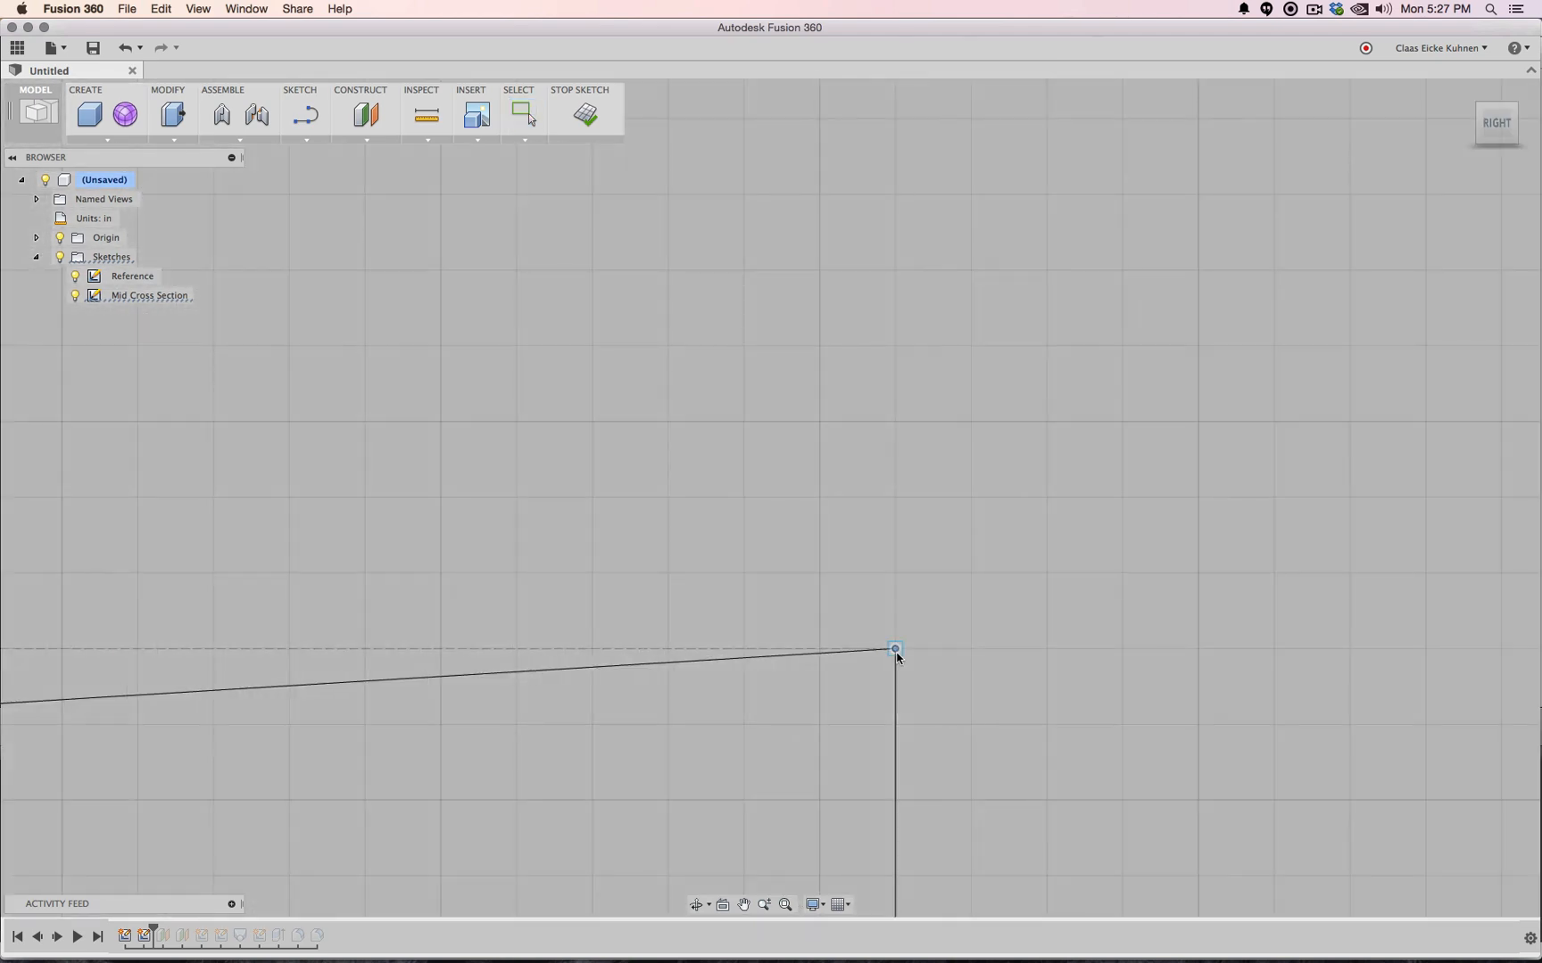
{"action": "scroll", "coordinate": [929, 705], "scroll_direction": "down", "scroll_amount": 5}
{"action": "scroll", "coordinate": [930, 705], "scroll_direction": "down", "scroll_amount": 3}
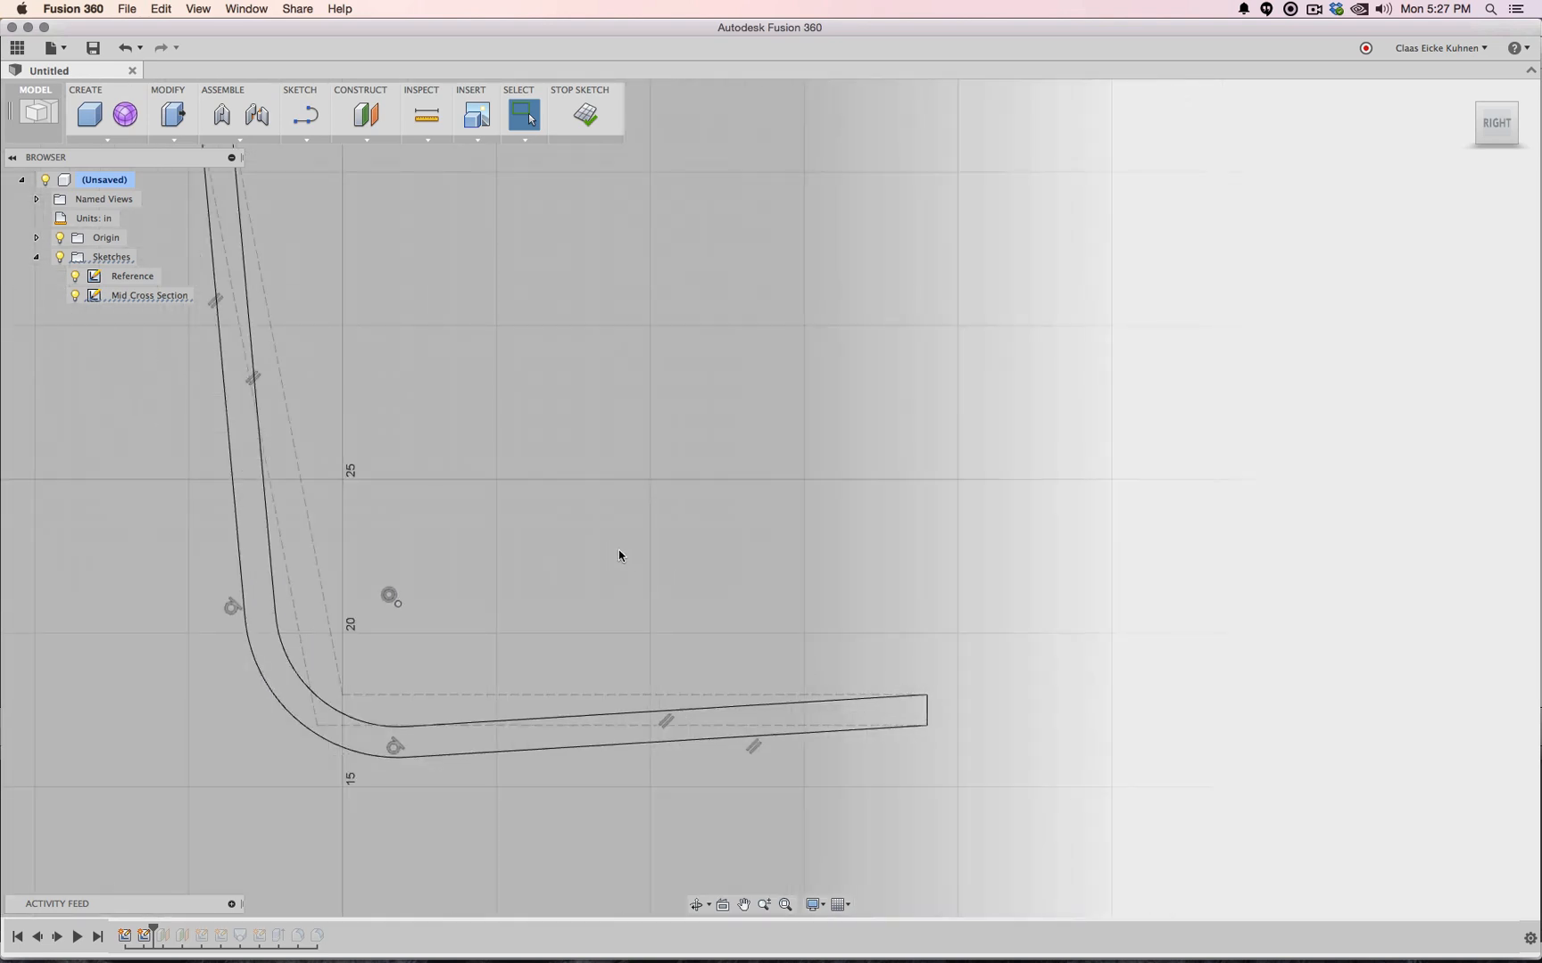
{"action": "middle_click_drag", "start_coordinate": [619, 551], "coordinate": [871, 613]}
{"action": "scroll", "coordinate": [871, 612], "scroll_direction": "down", "scroll_amount": 3}
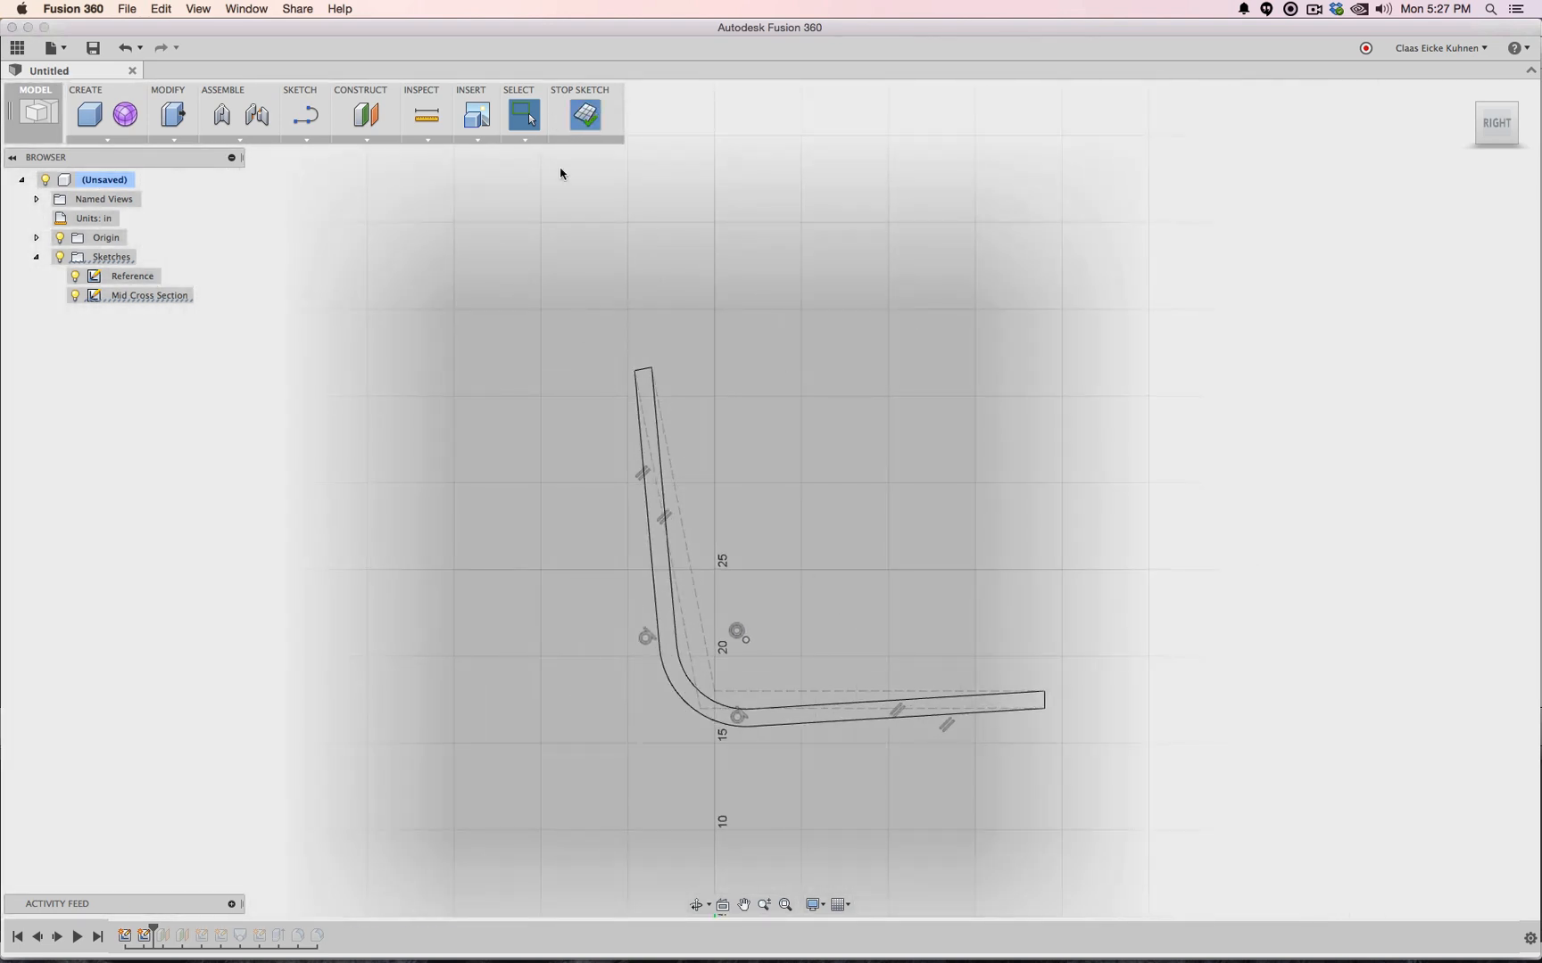
Finish the sketch and orbit around the rebuilt chair body from both sides
{"action": "left_click", "coordinate": [599, 141]}
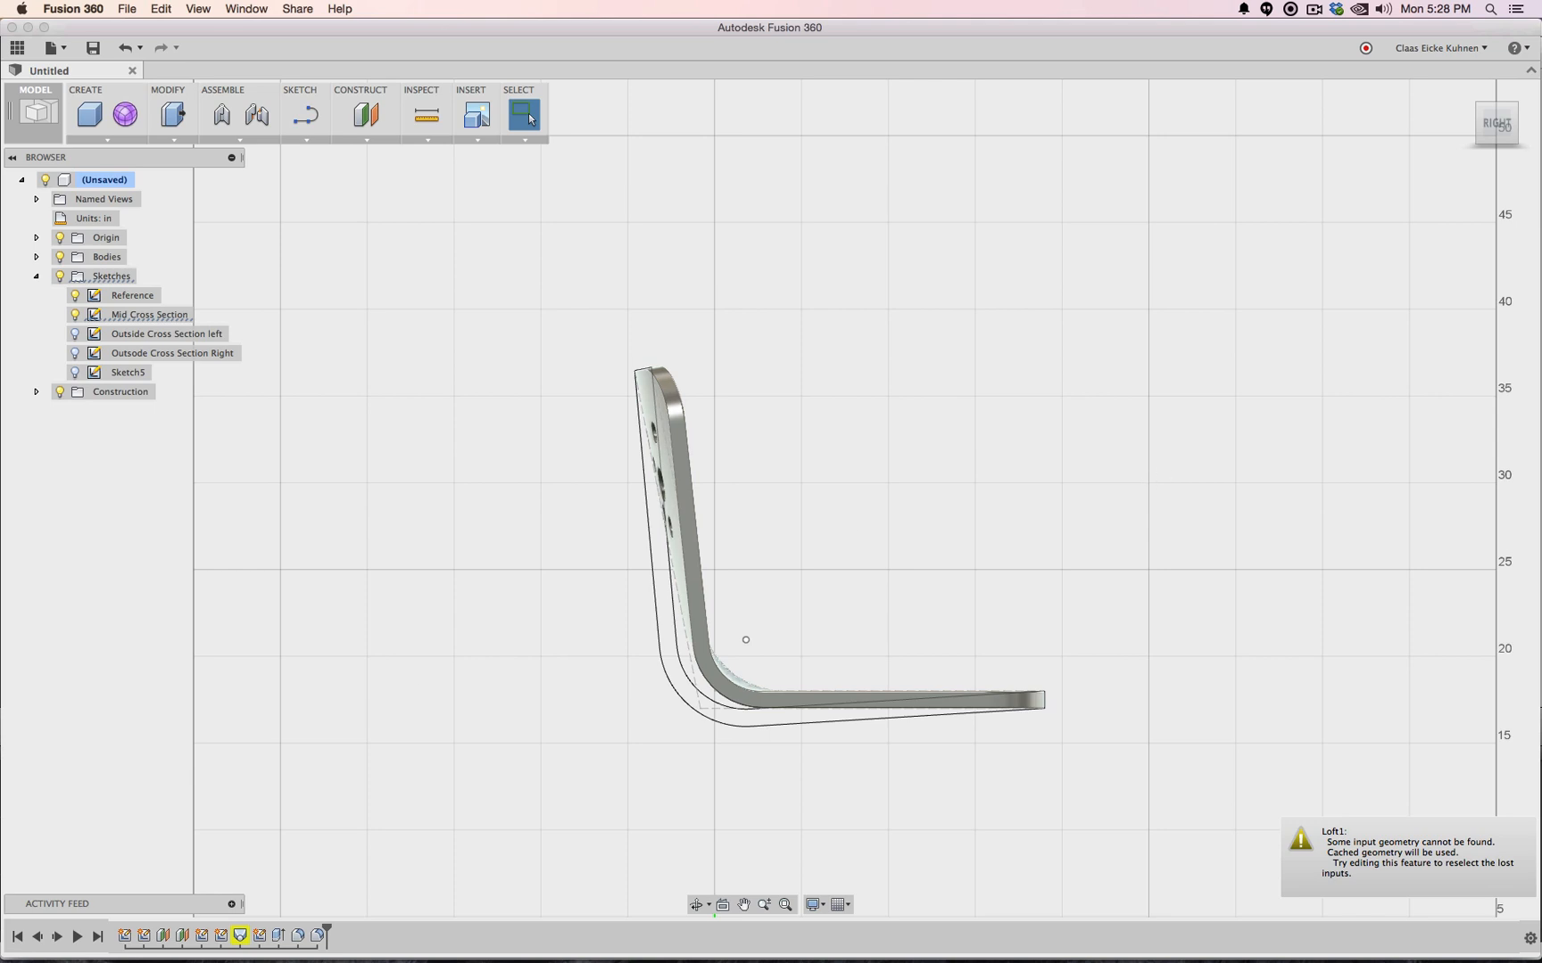
{"action": "left_click", "coordinate": [1505, 107]}
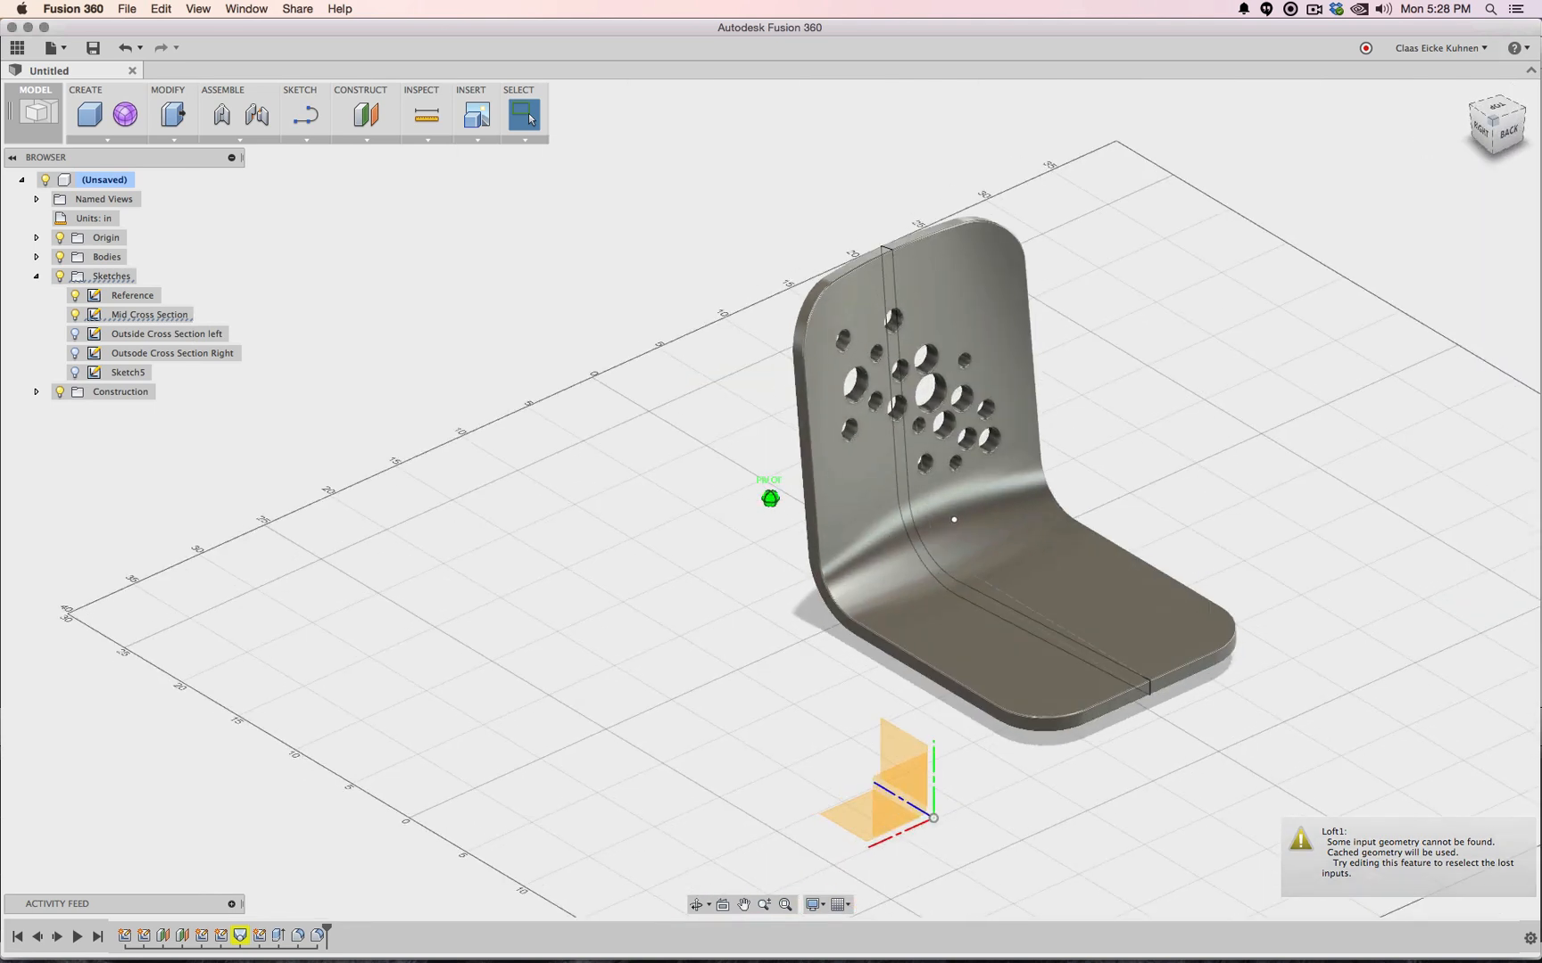
{"action": "mouse_move", "coordinate": [771, 500]}
{"action": "middle_mouse_down", "text": "shift"}
{"action": "mouse_move", "coordinate": [727, 501]}
{"action": "mouse_move", "coordinate": [1053, 495]}
{"action": "middle_mouse_up", "text": "shift"}
{"action": "mouse_move", "coordinate": [782, 685]}
{"action": "middle_mouse_down", "text": "shift"}
{"action": "mouse_move", "coordinate": [826, 643]}
{"action": "mouse_move", "coordinate": [765, 570]}
{"action": "mouse_move", "coordinate": [581, 665]}
{"action": "middle_mouse_up", "text": "shift"}
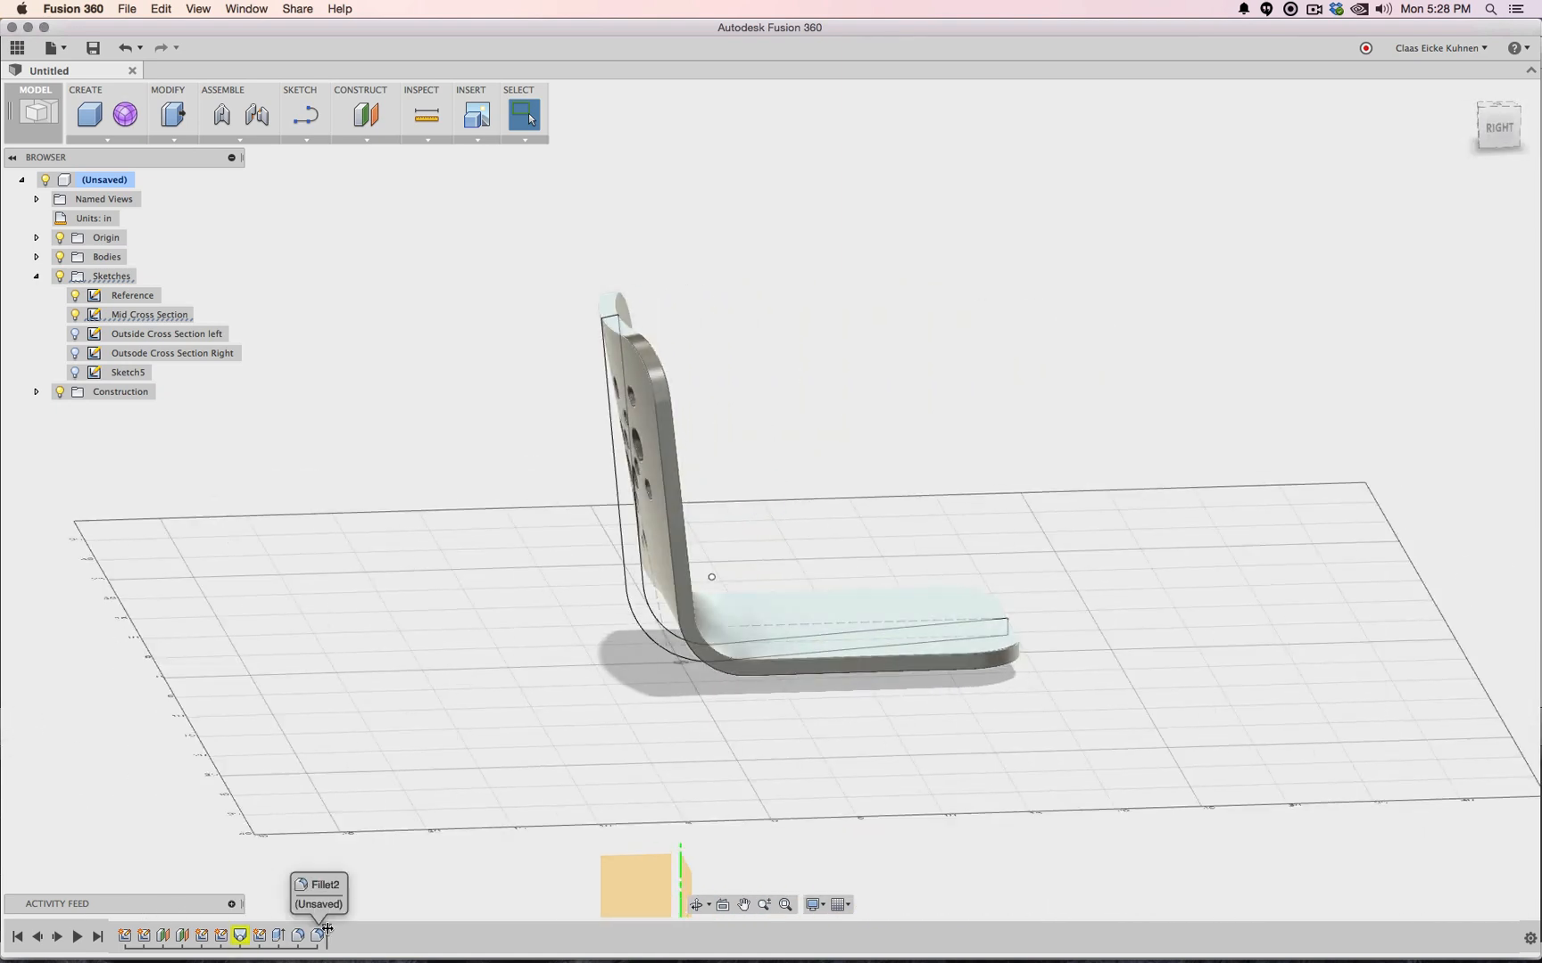
Roll the timeline back before the holes to Loft1 and bring up the loft's options
{"action": "left_click_drag", "start_coordinate": [327, 929], "coordinate": [241, 937]}
{"action": "right_click", "coordinate": [241, 938]}
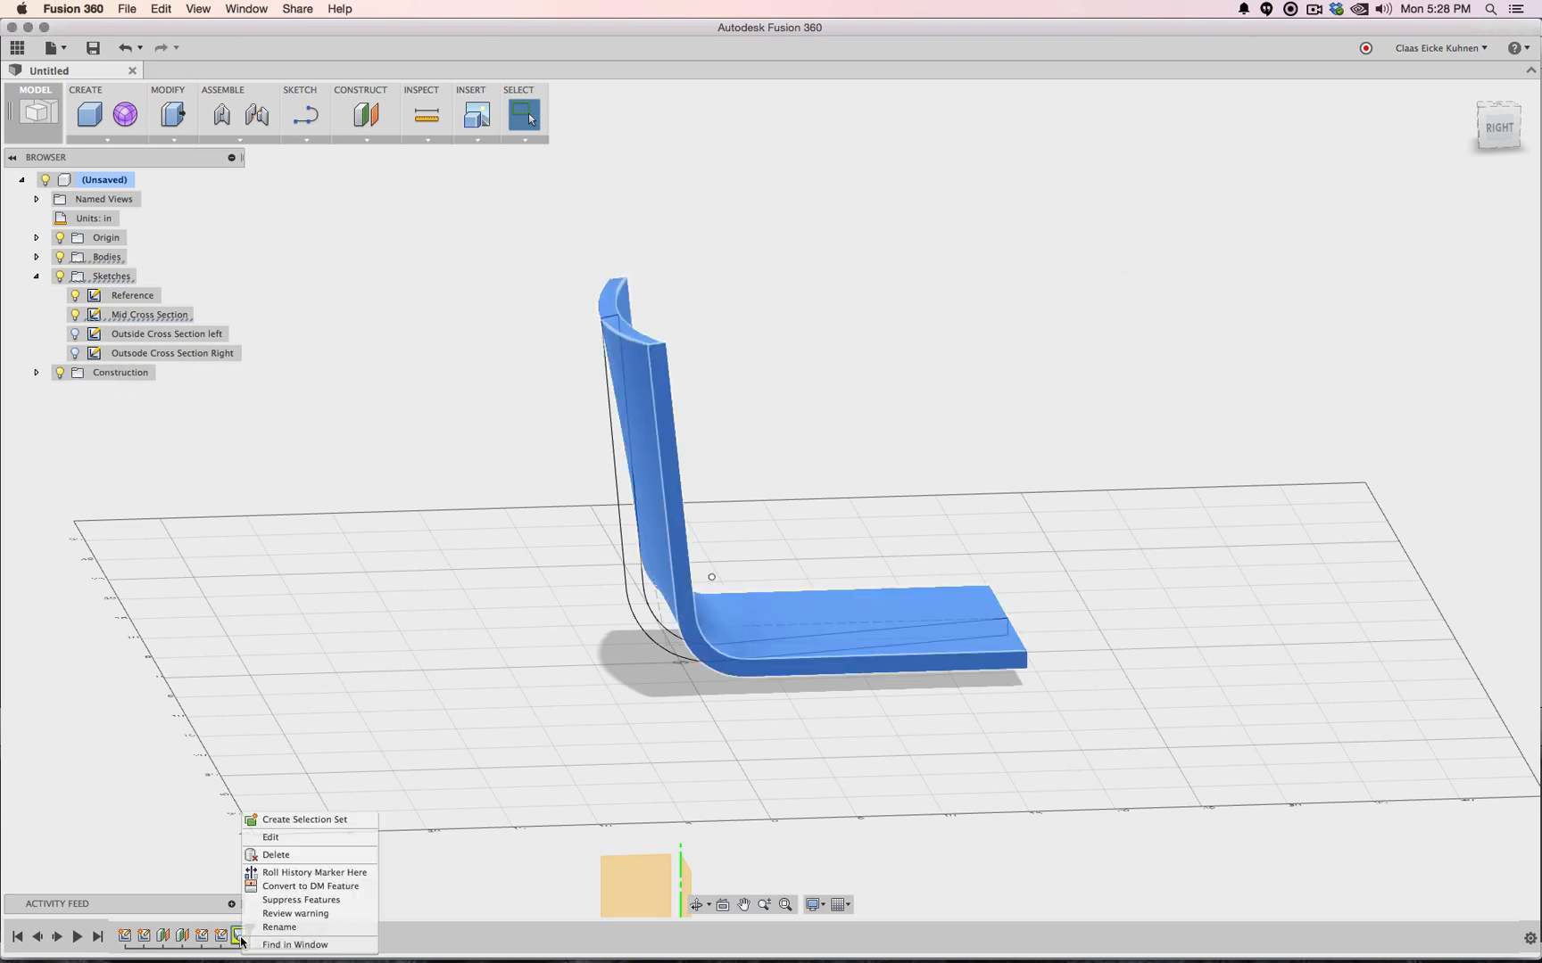
{"action": "left_click", "coordinate": [200, 775]}
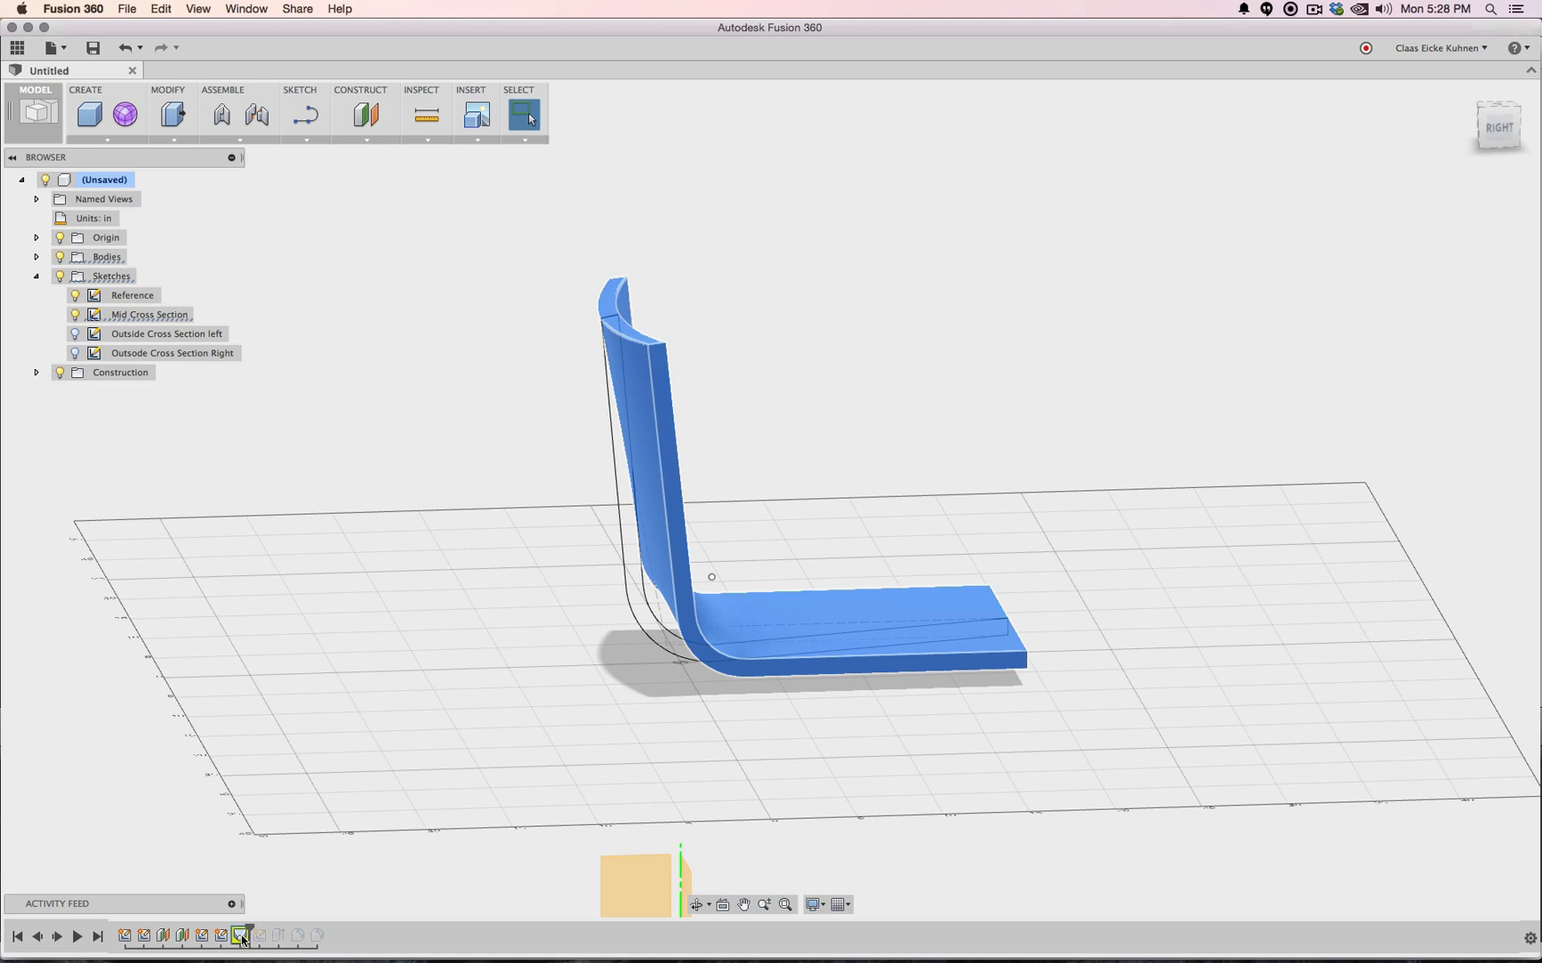
{"action": "right_click", "coordinate": [244, 939]}
{"action": "left_click", "coordinate": [302, 843]}
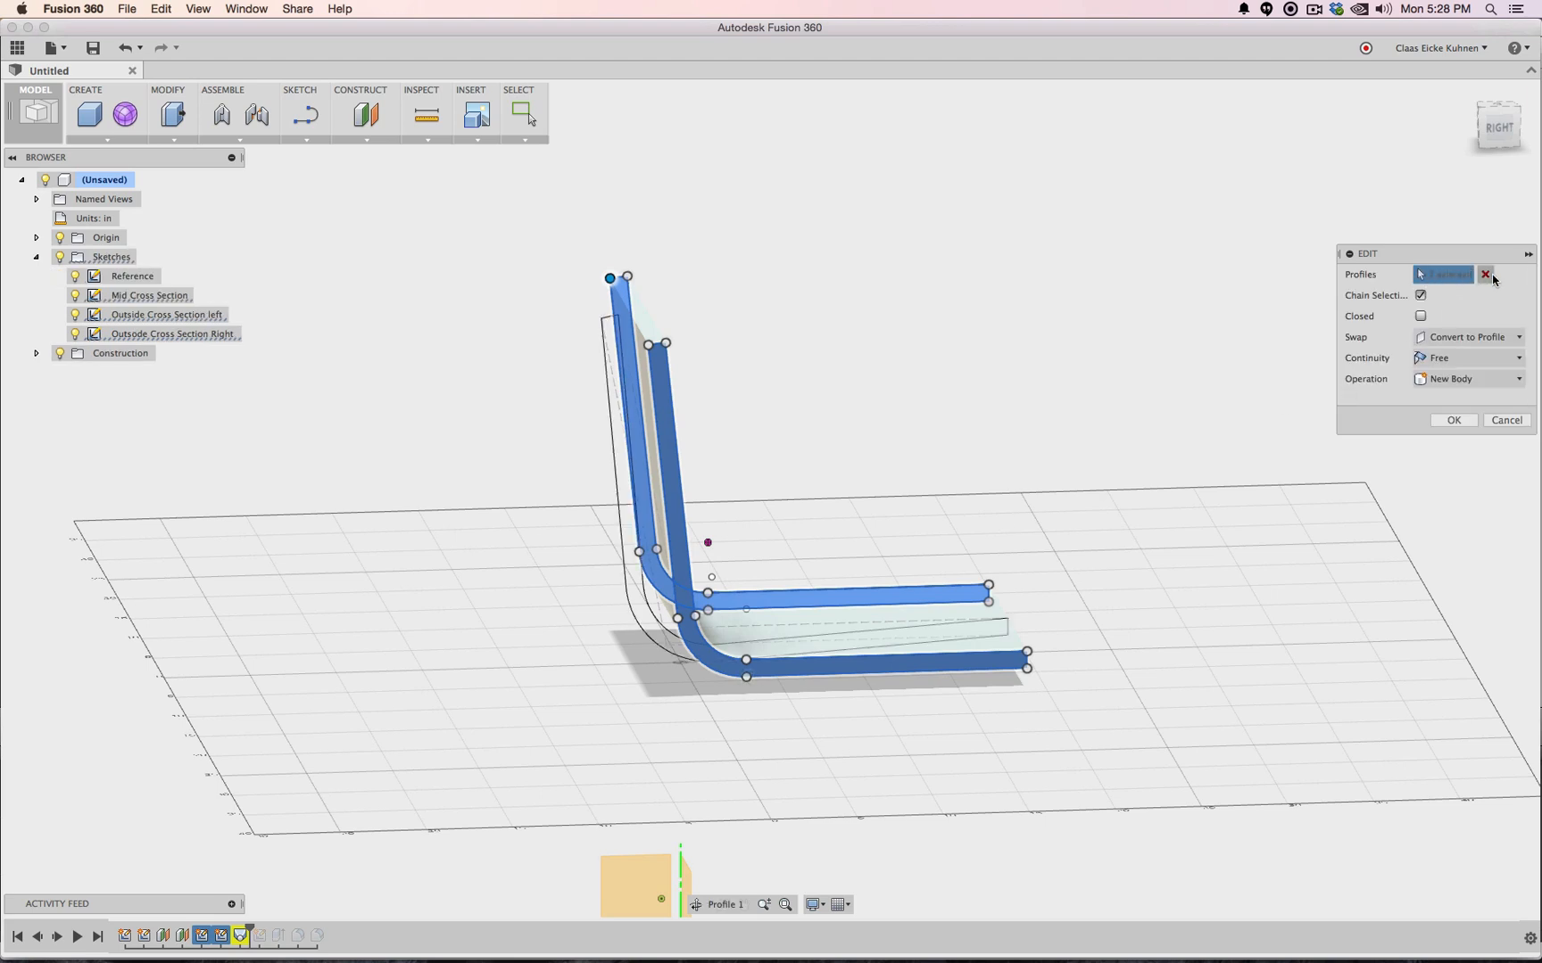
{"action": "left_click", "coordinate": [1485, 274]}
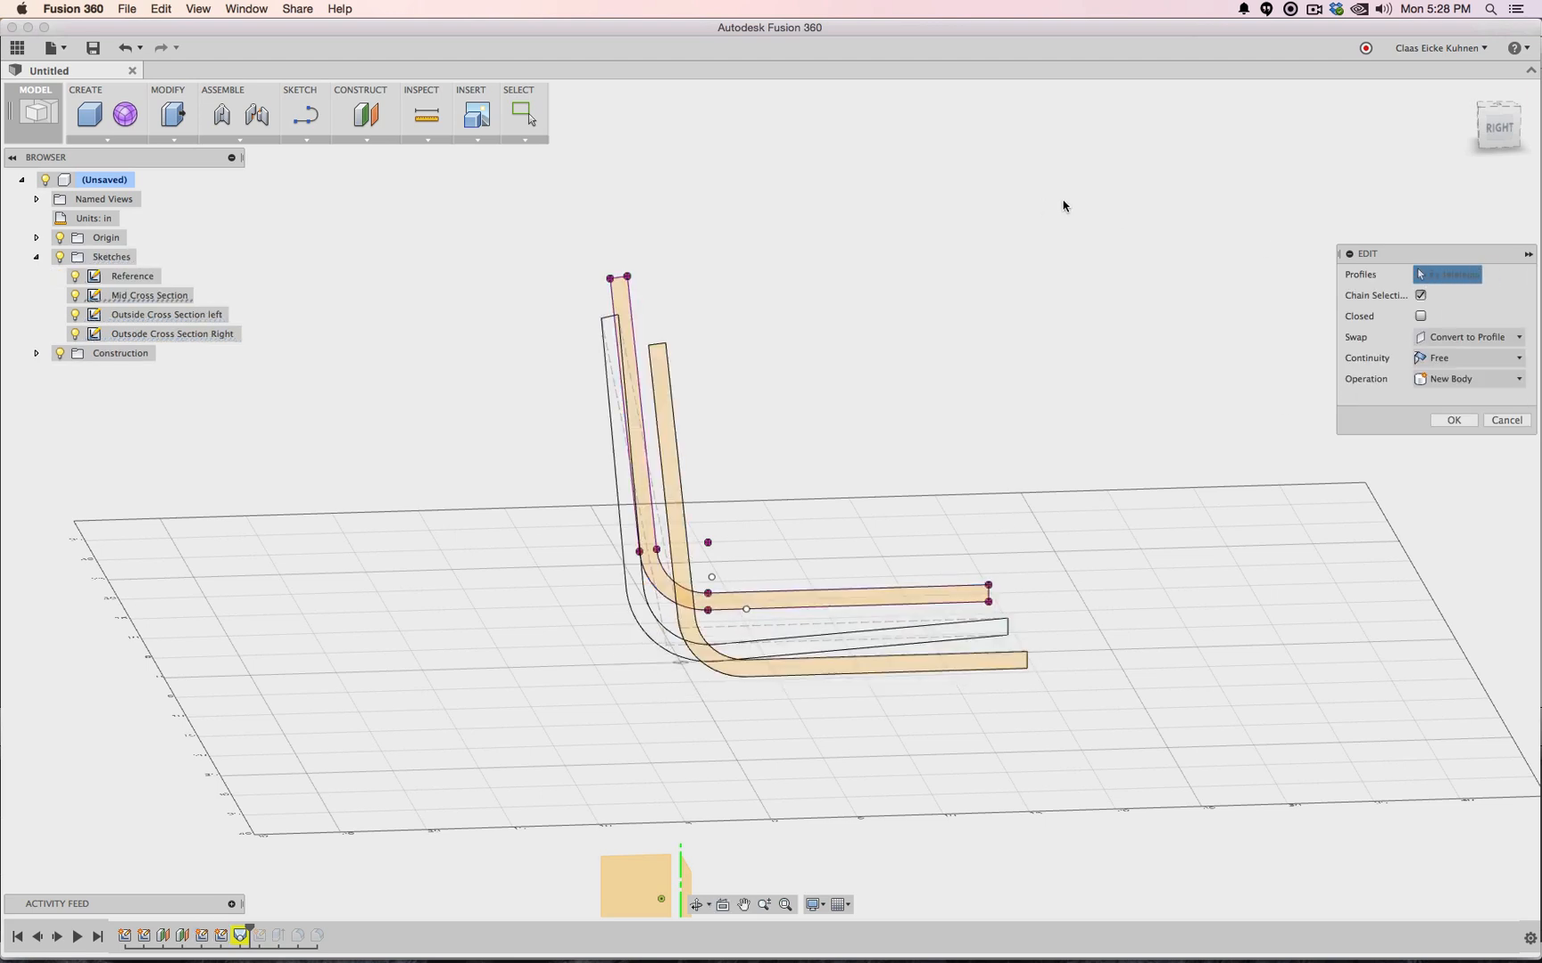
{"action": "left_click", "coordinate": [665, 385]}
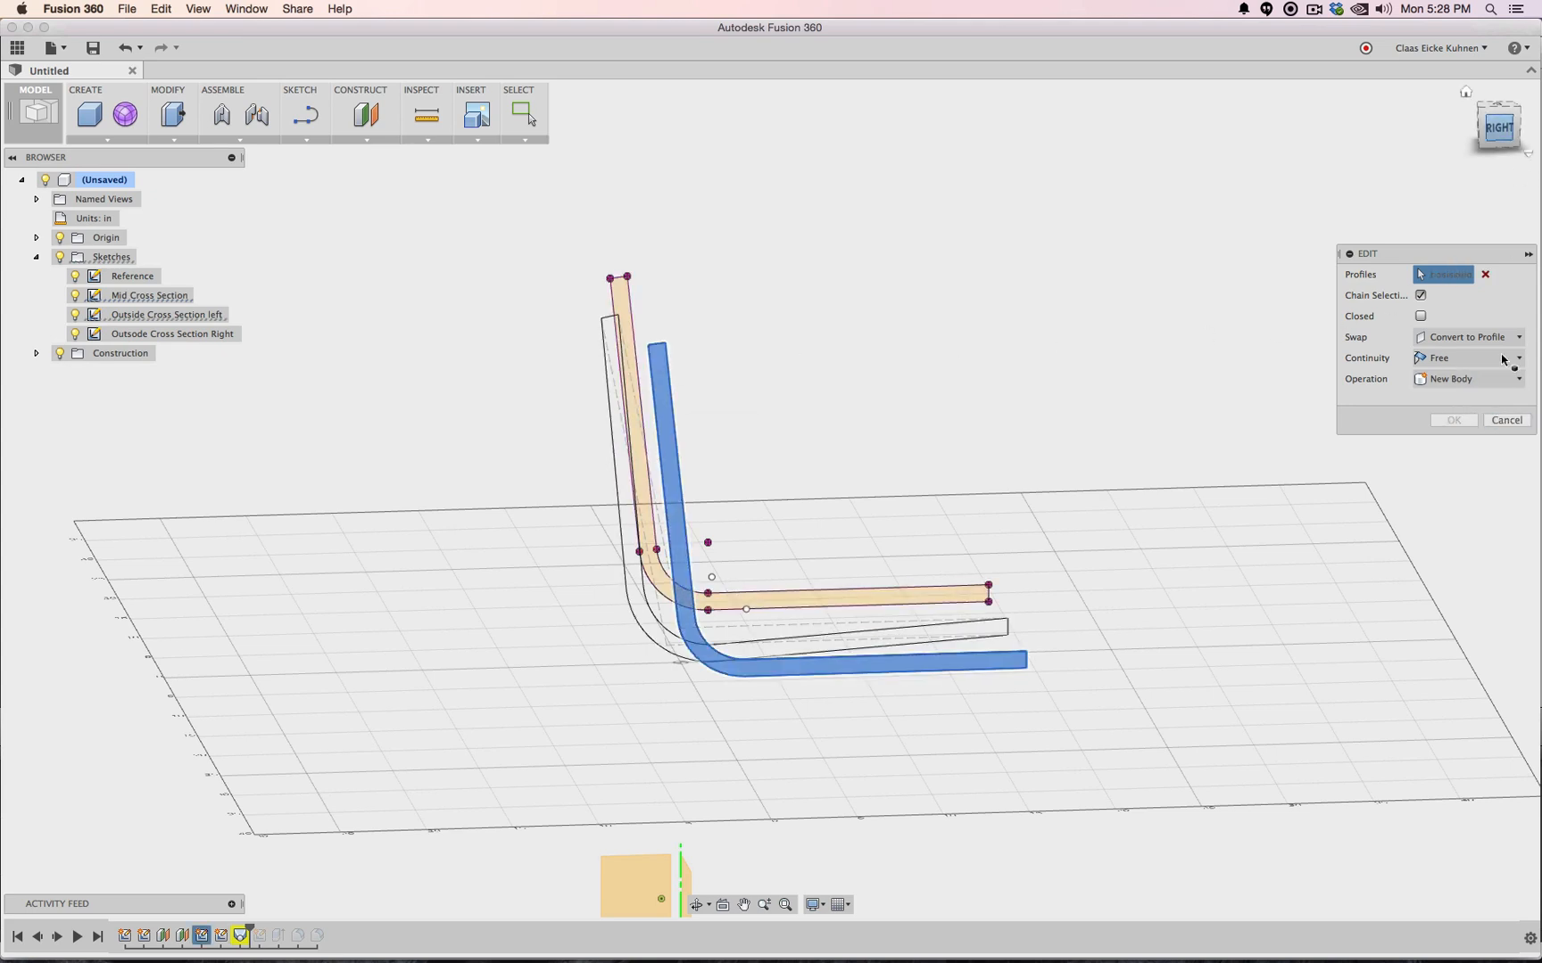
{"action": "left_click", "coordinate": [1508, 425]}
{"action": "left_click_drag", "start_coordinate": [1500, 133], "coordinate": [1383, 192]}
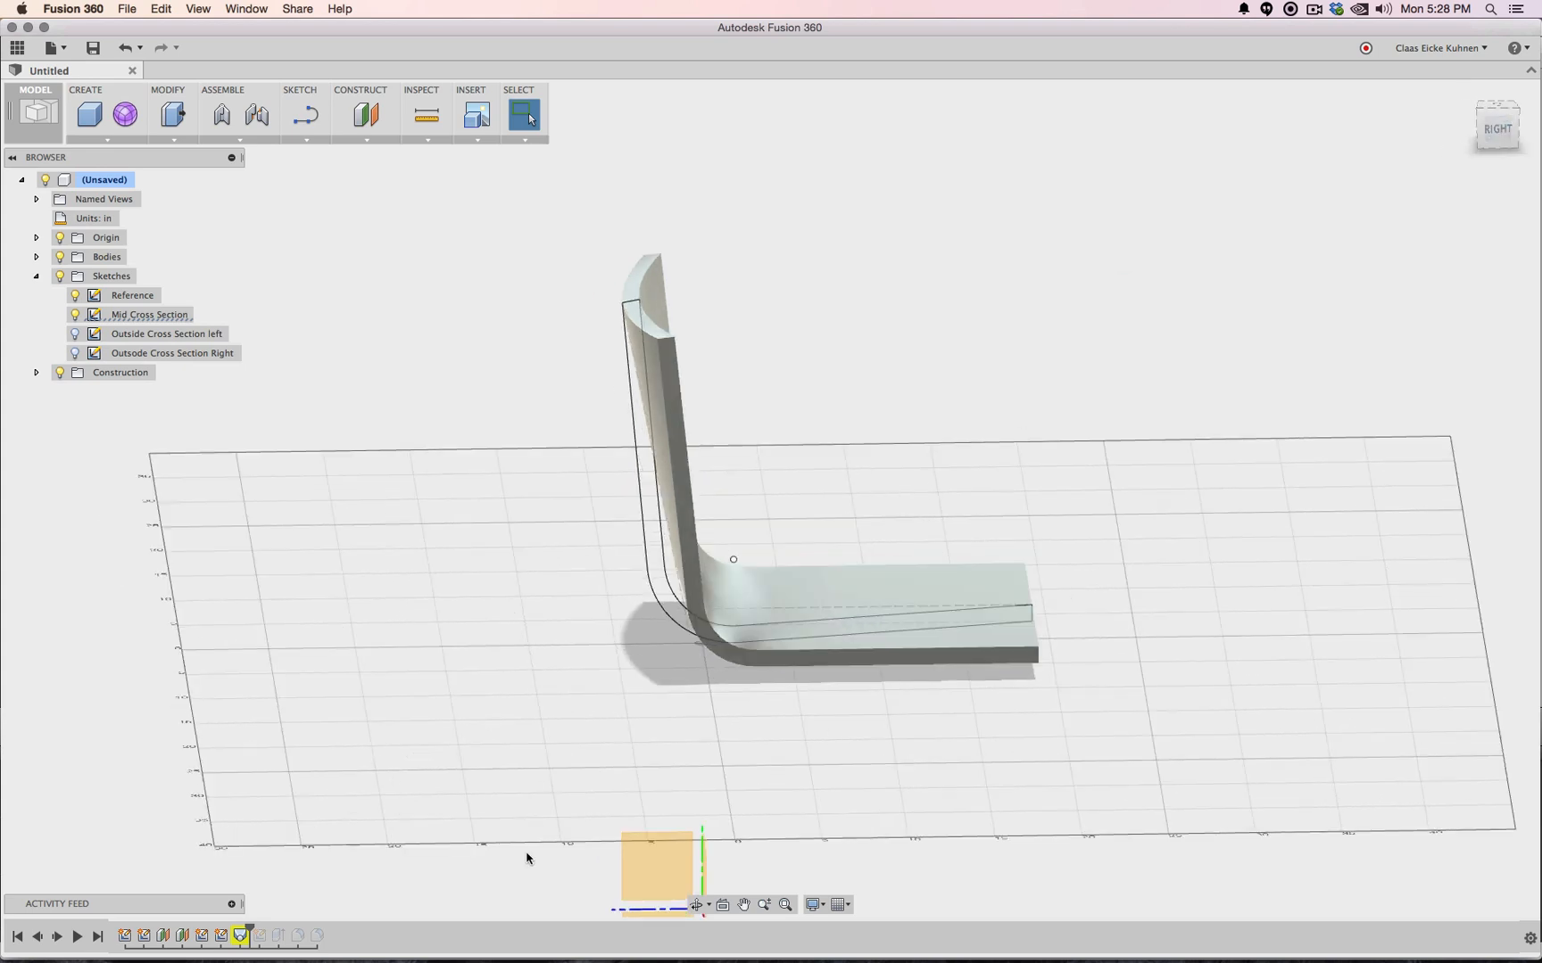
Edit the Mid Cross Section sketch with the Reference sketch toggled, viewed from the right
{"action": "left_click", "coordinate": [145, 936]}
{"action": "right_click", "coordinate": [146, 941]}
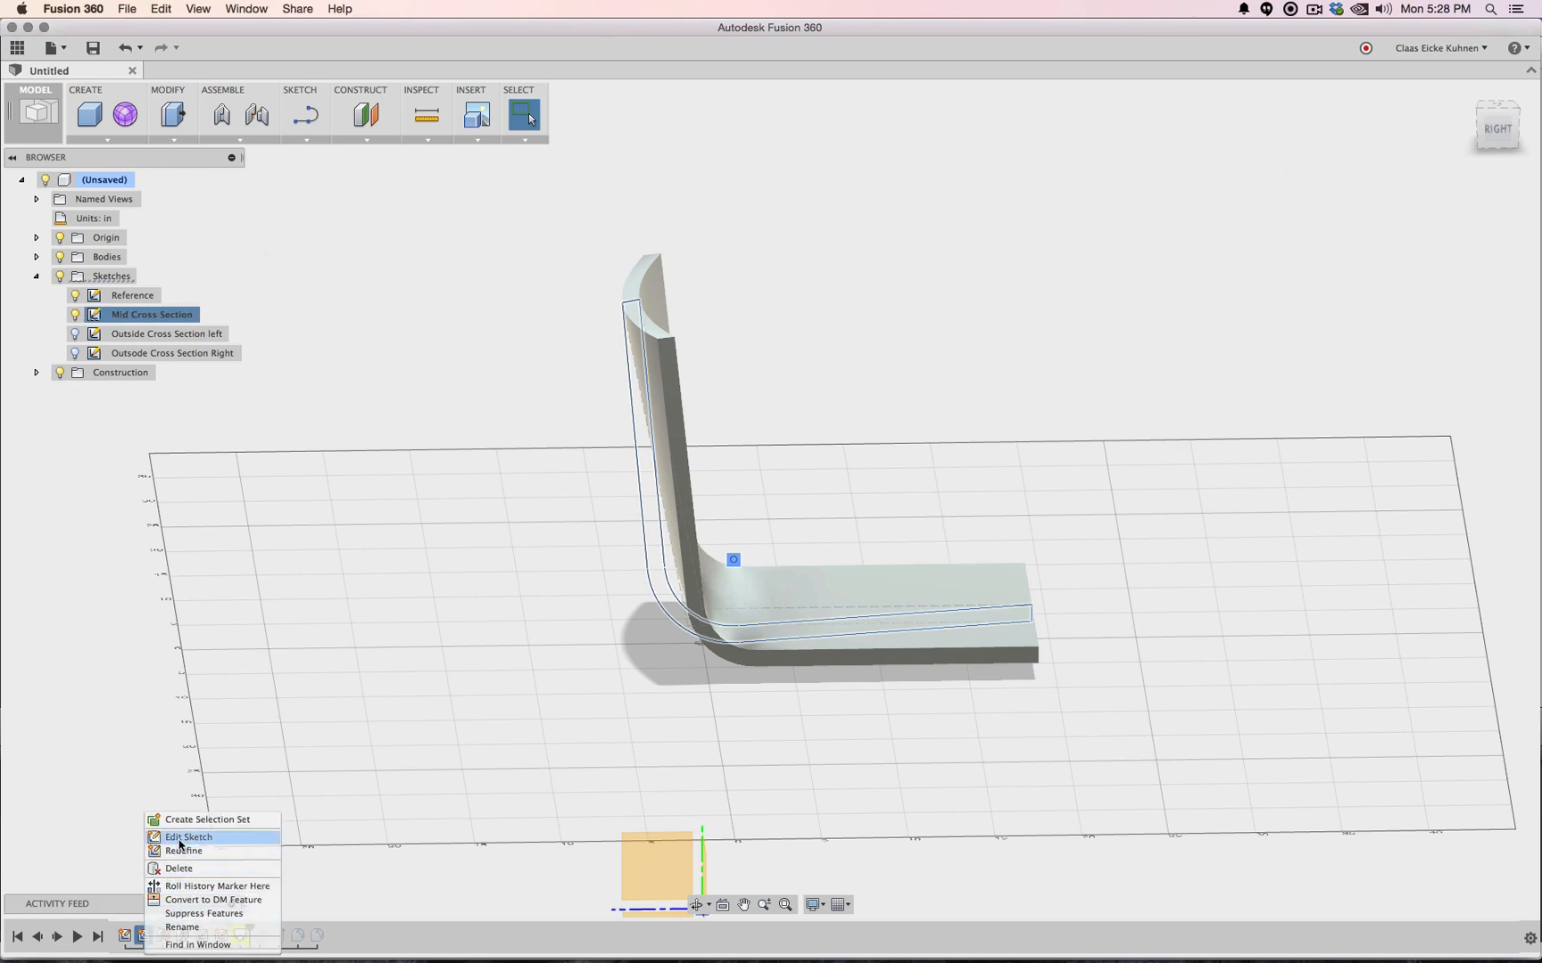
{"action": "left_click", "coordinate": [180, 838]}
{"action": "left_click", "coordinate": [74, 276]}
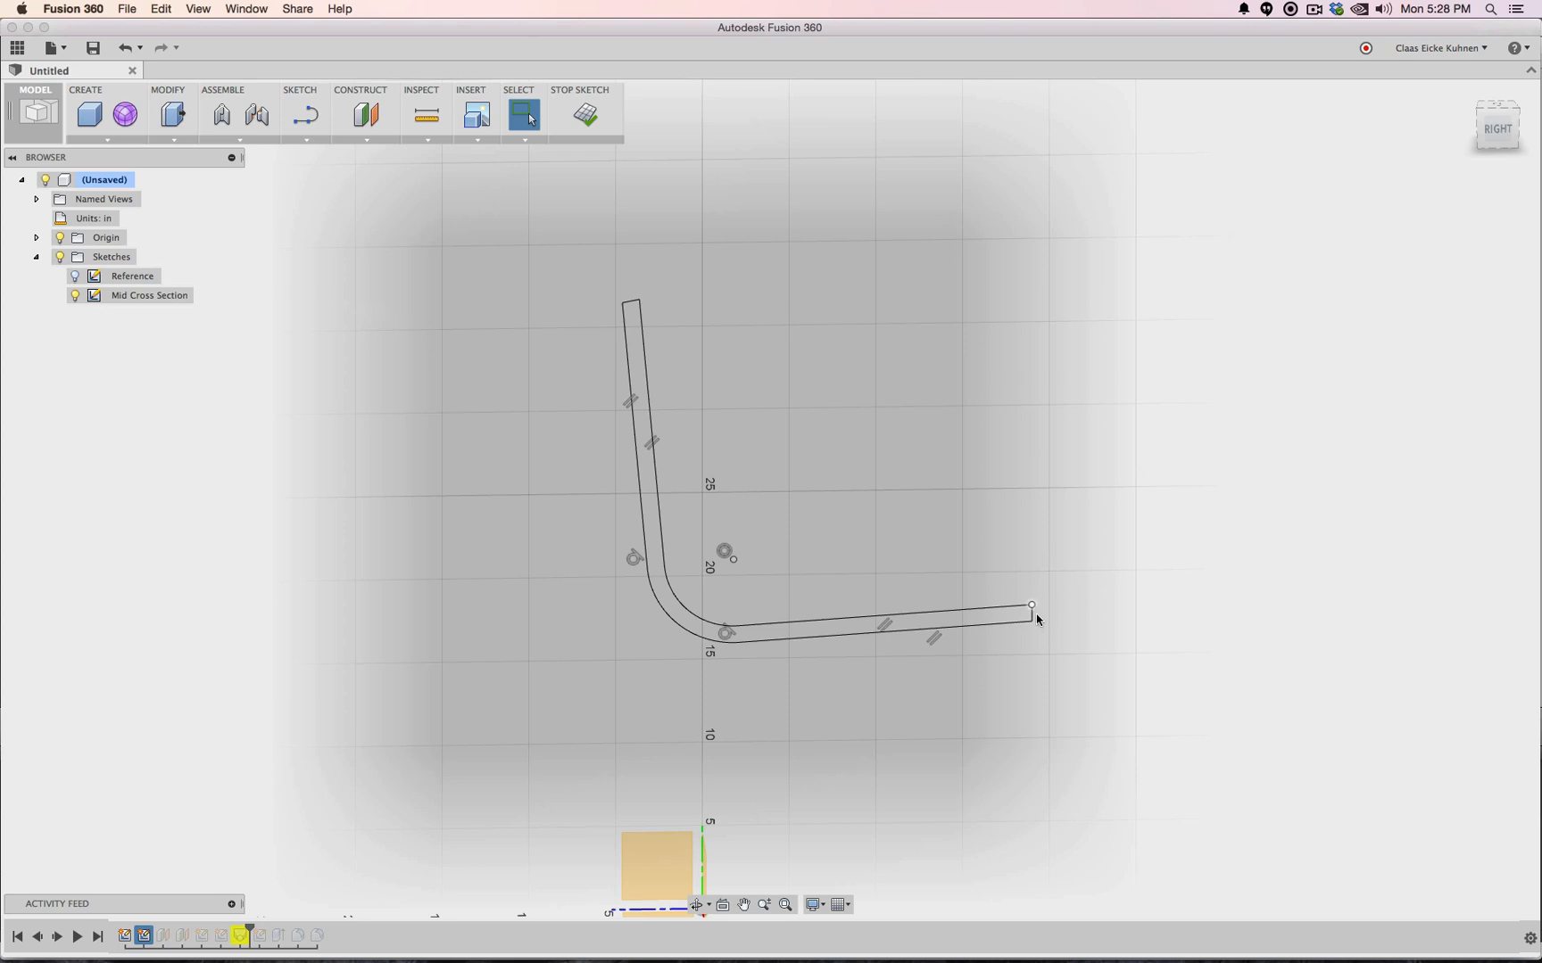
{"action": "left_click", "coordinate": [1491, 133]}
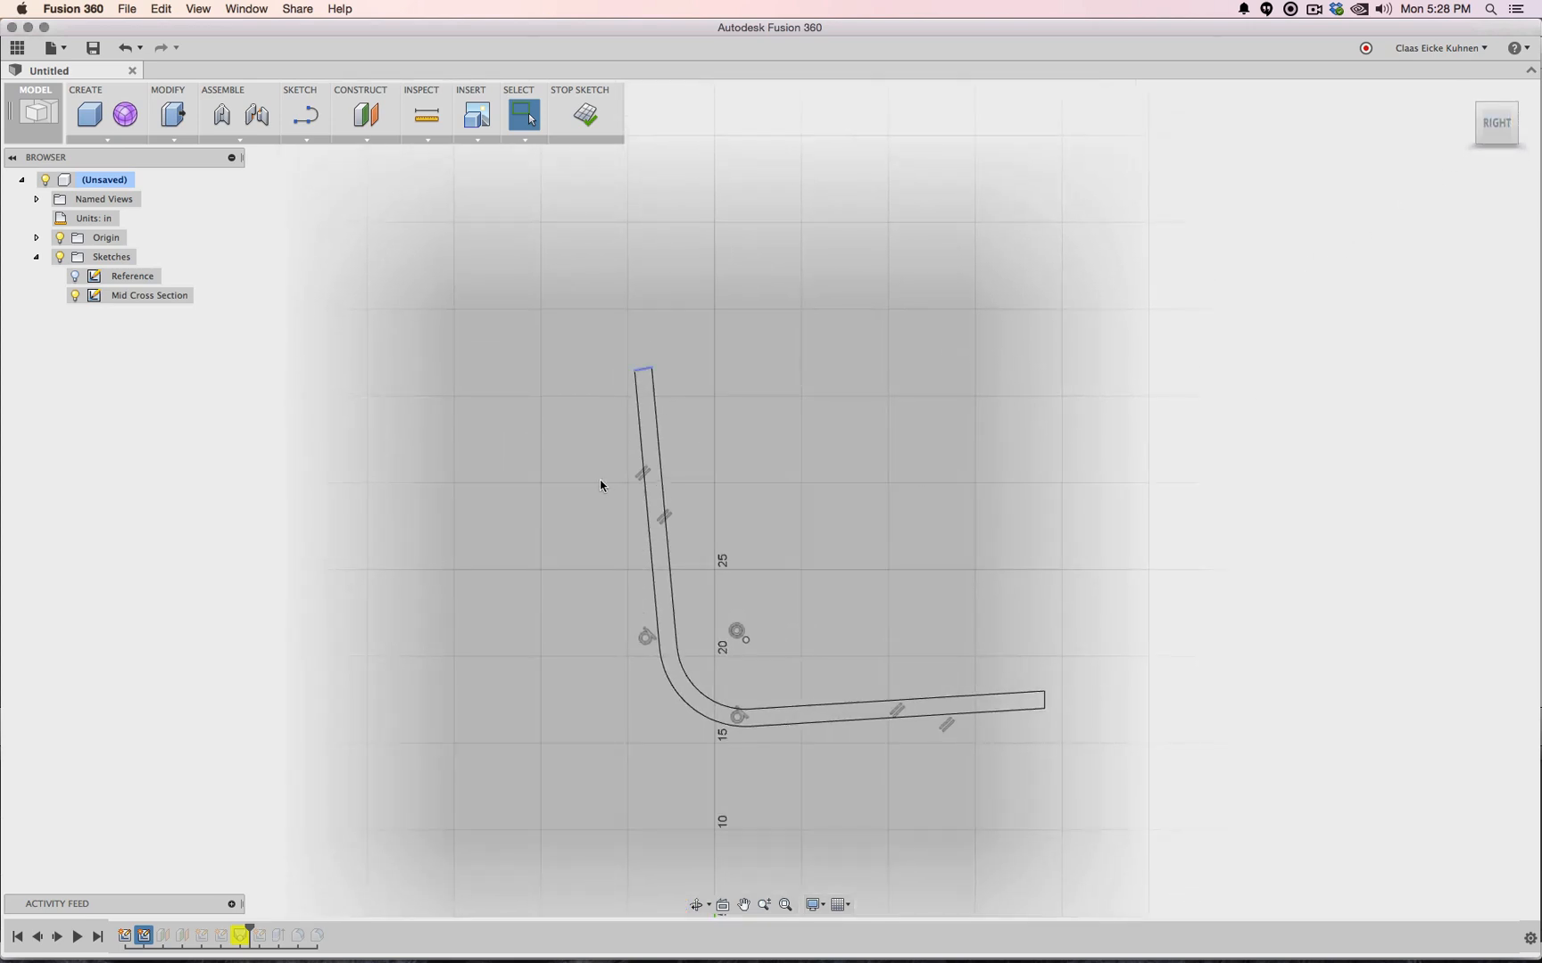
Cap the profile's open top and right end with short lines
{"action": "left_click", "coordinate": [305, 114]}
{"action": "left_click", "coordinate": [638, 372]}
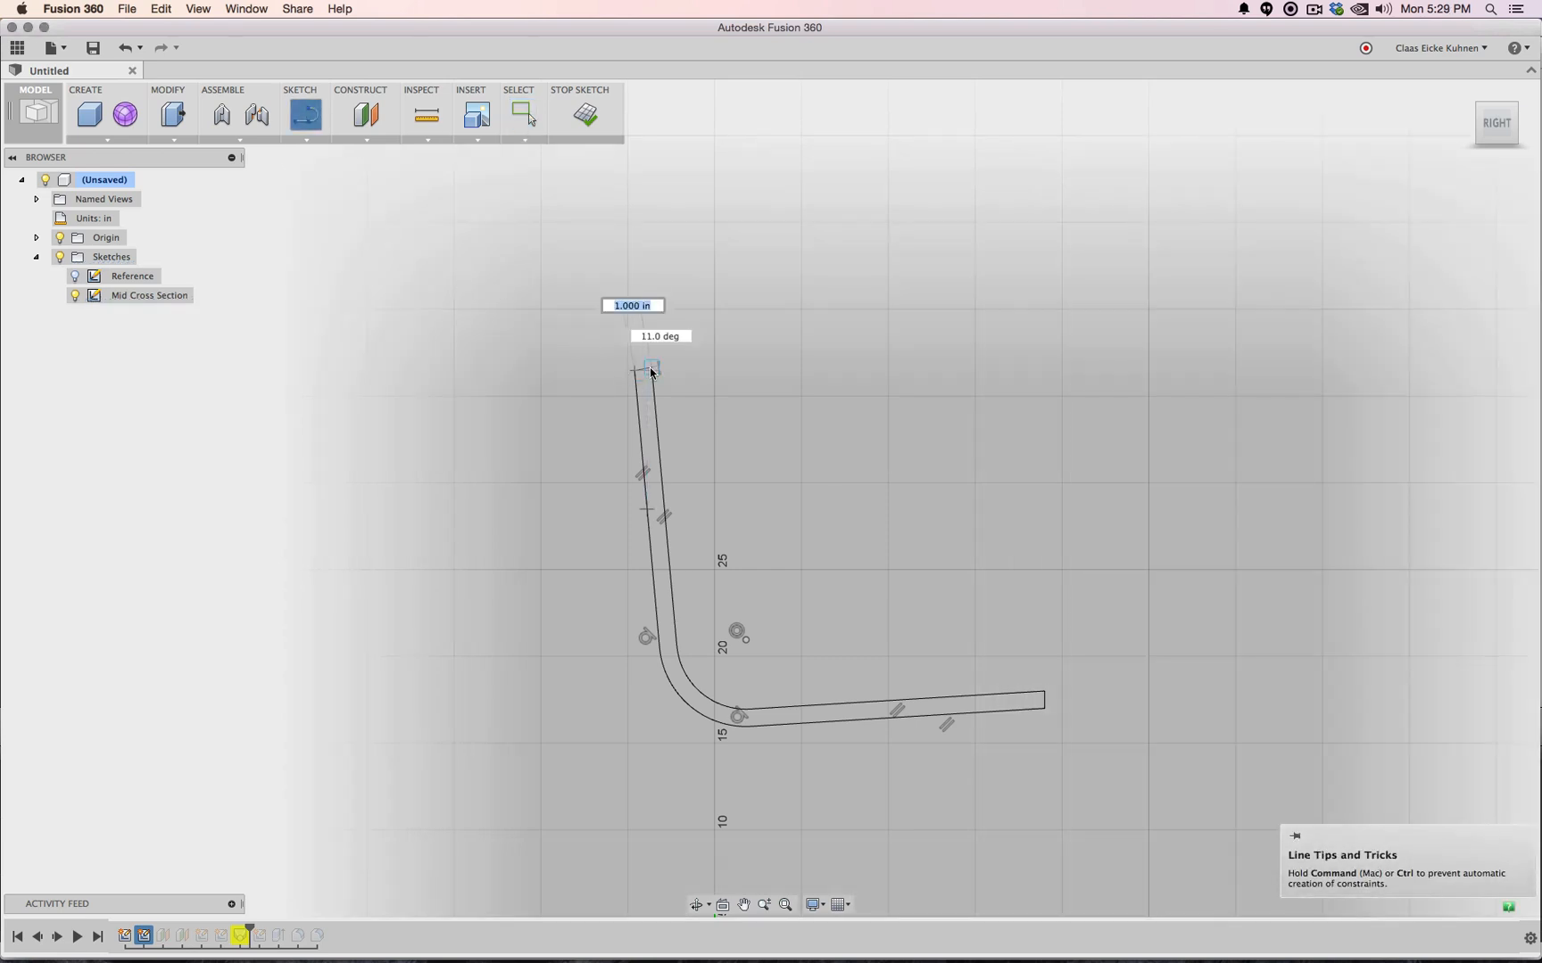
{"action": "left_click", "coordinate": [652, 368]}
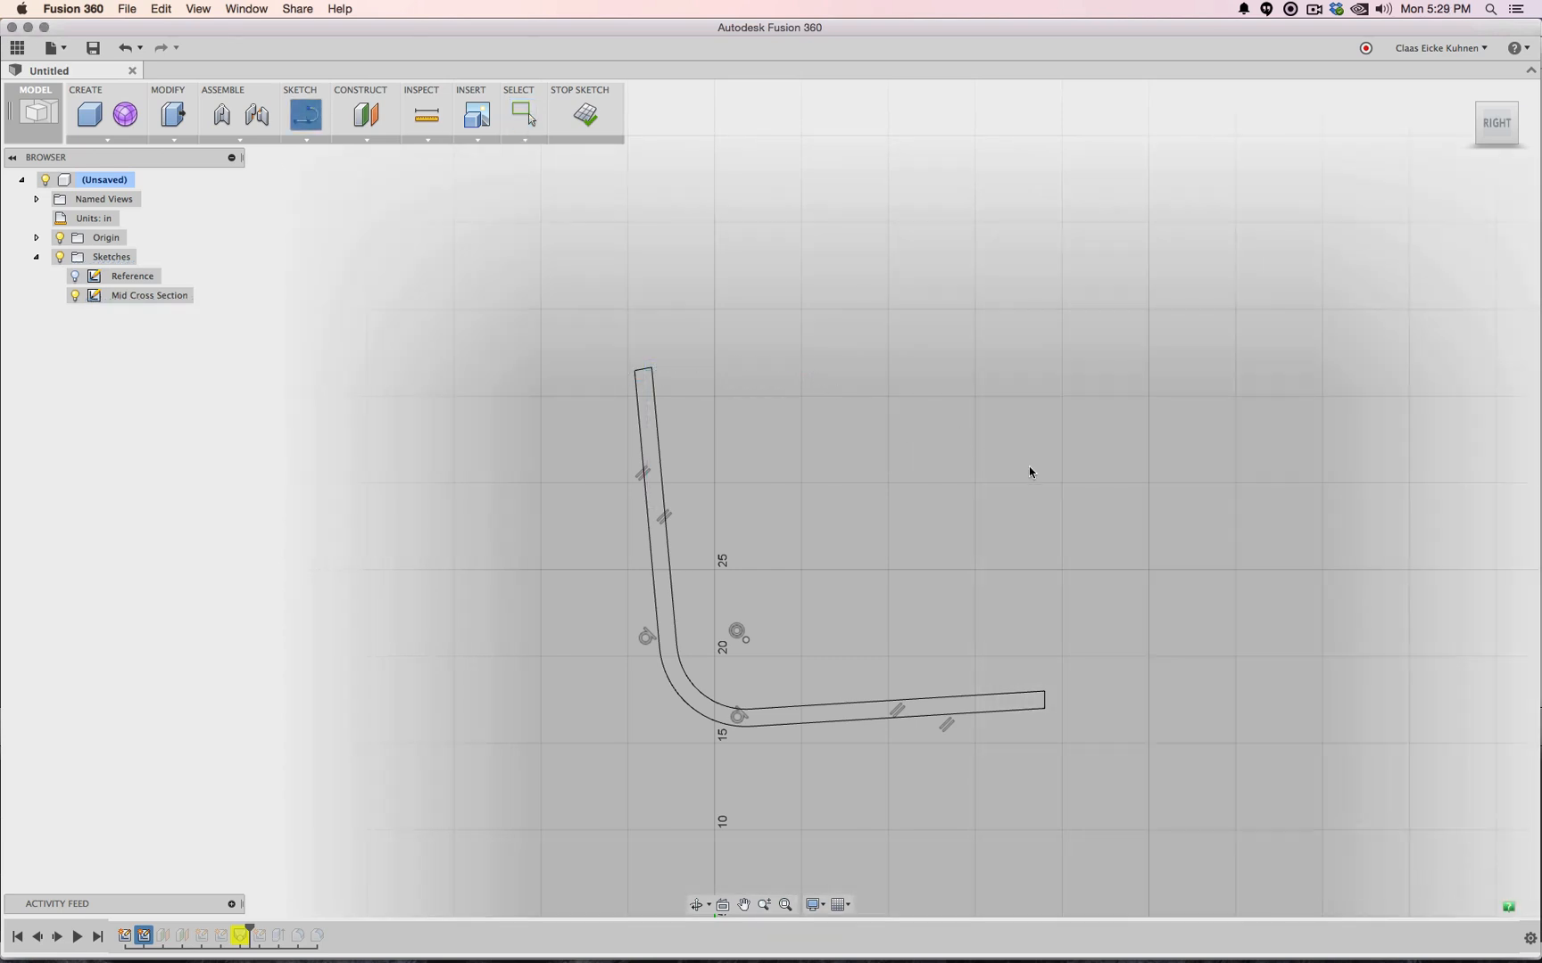
{"action": "key", "text": "Escape"}
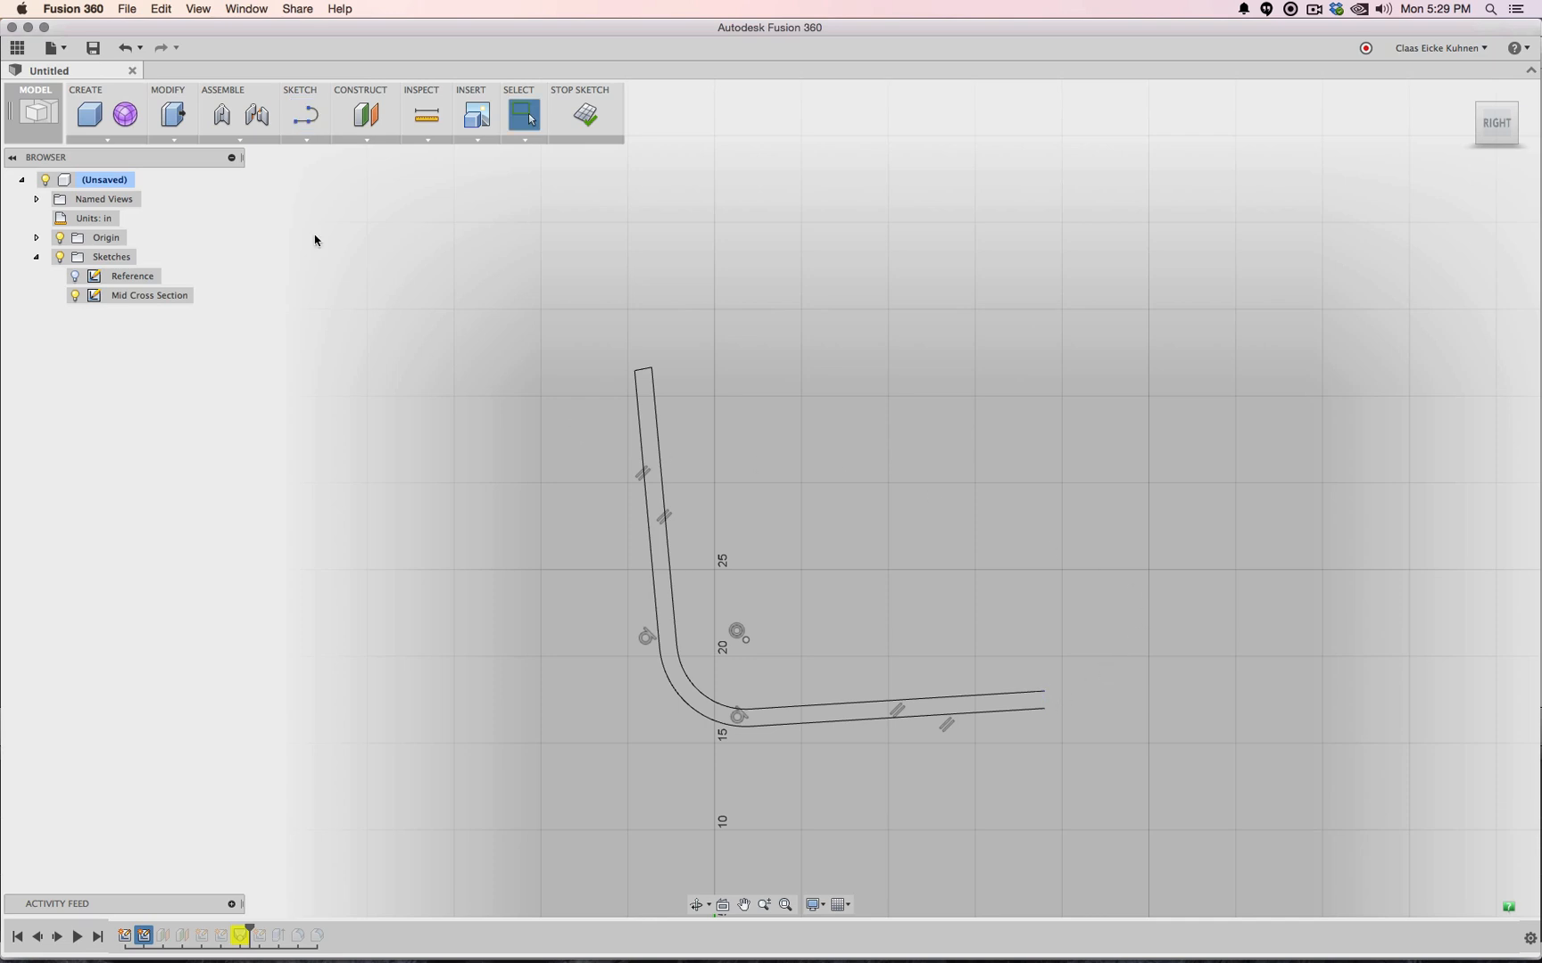
{"action": "left_click", "coordinate": [295, 129]}
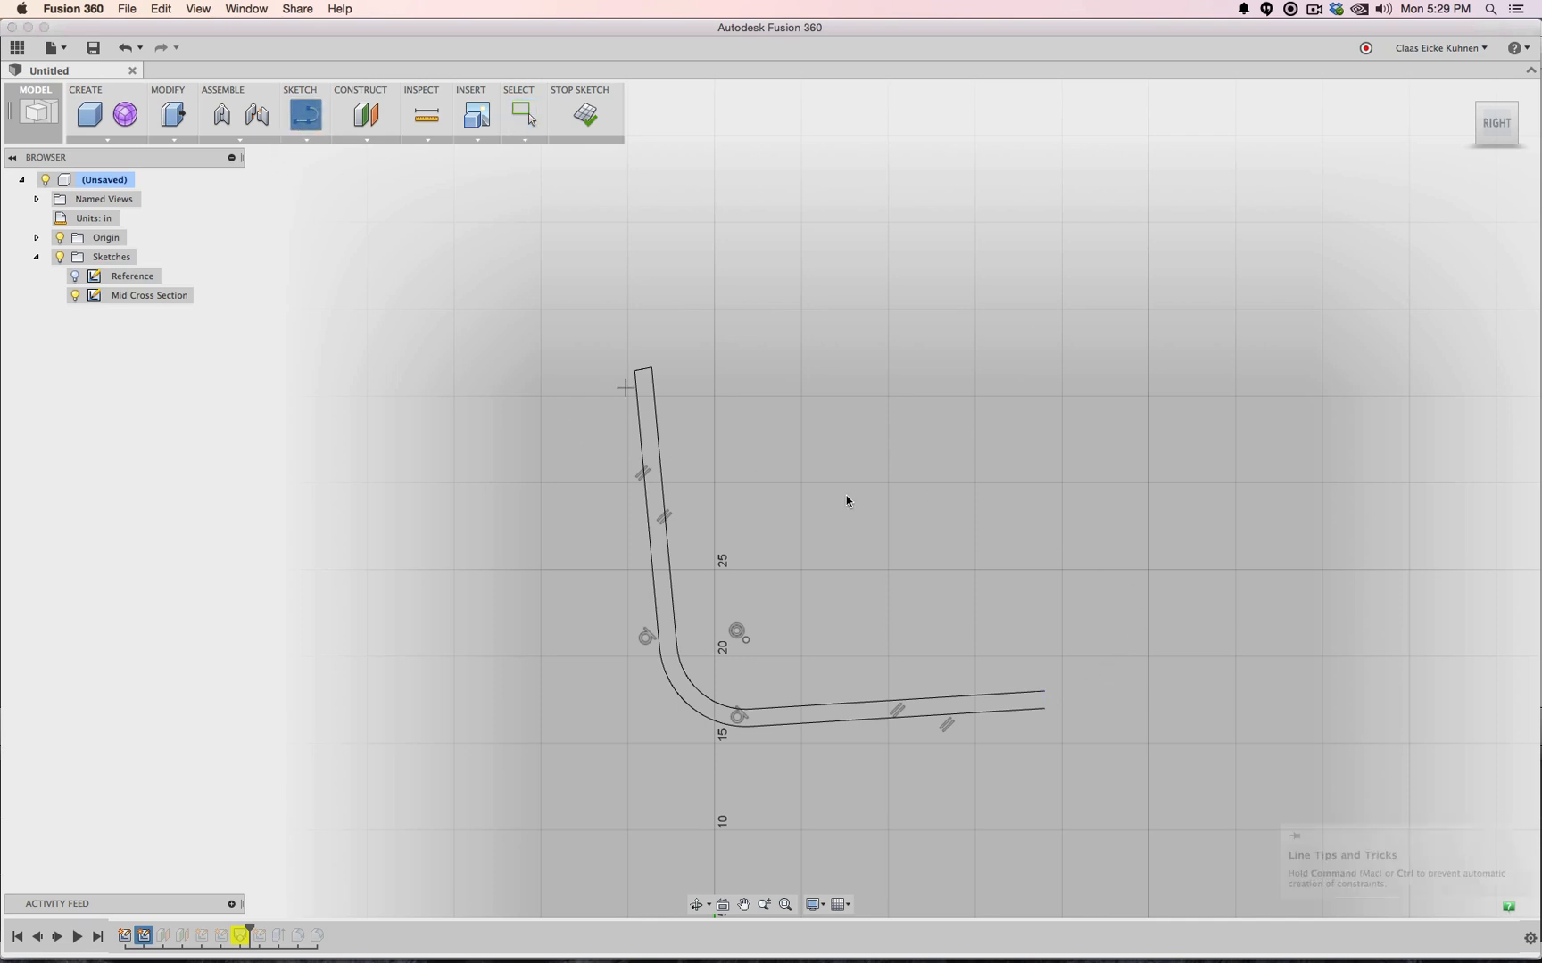
{"action": "left_click", "coordinate": [1045, 711]}
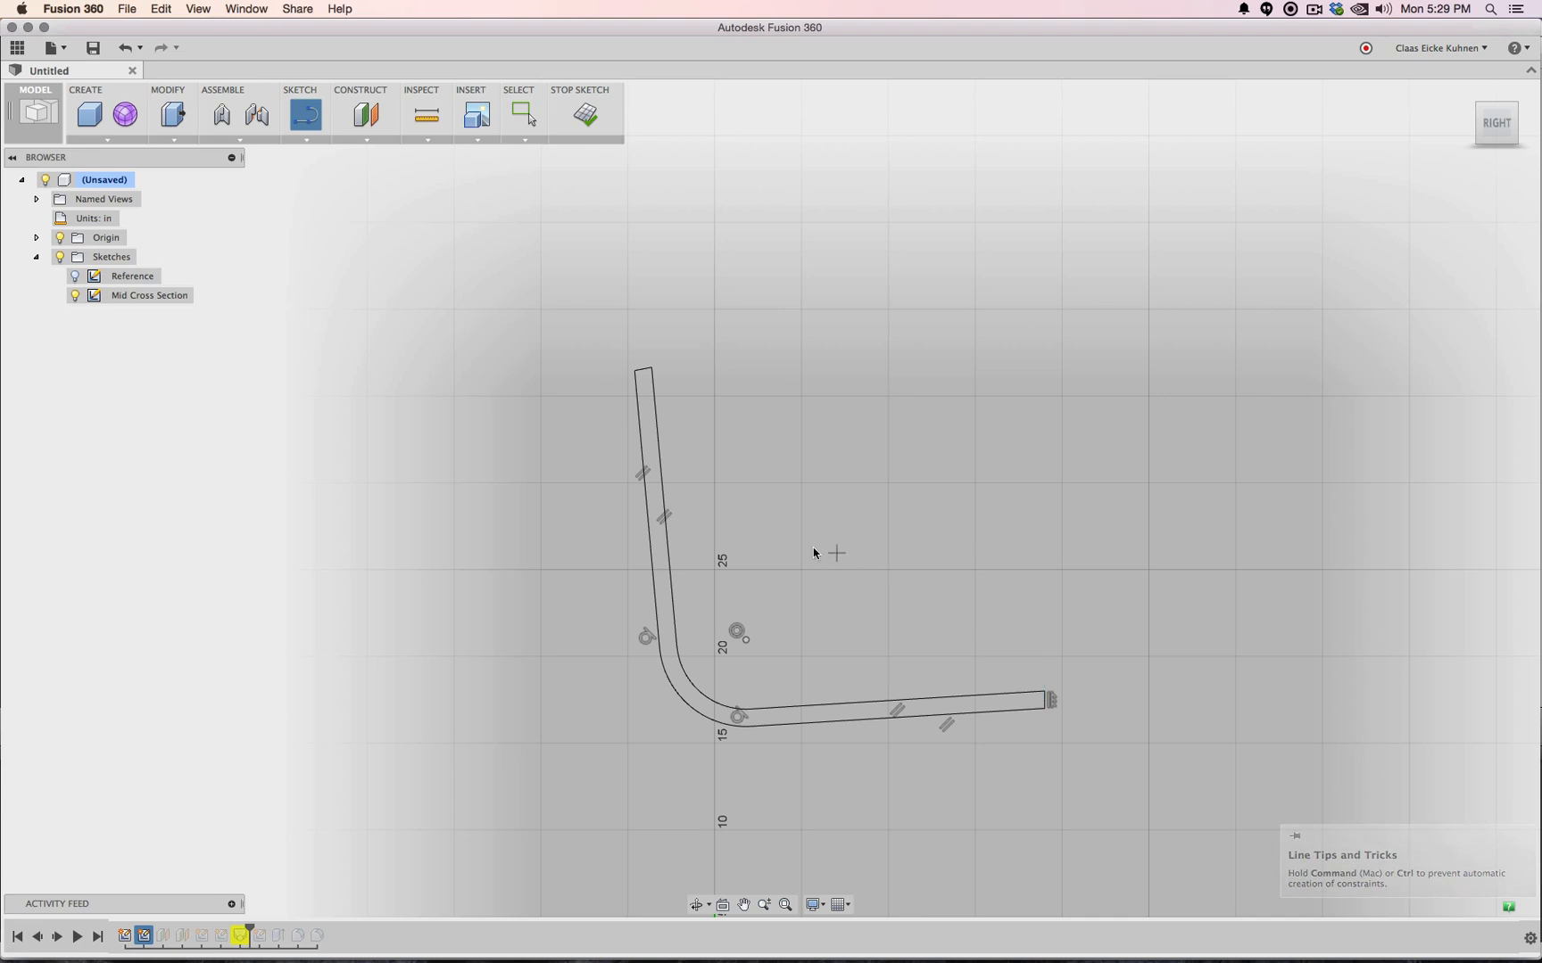
{"action": "key", "text": "Escape"}
Replace the back's inner edge and the seat's upper edge with newly drawn lines
{"action": "left_click", "coordinate": [657, 446]}
{"action": "key", "text": "Delete"}
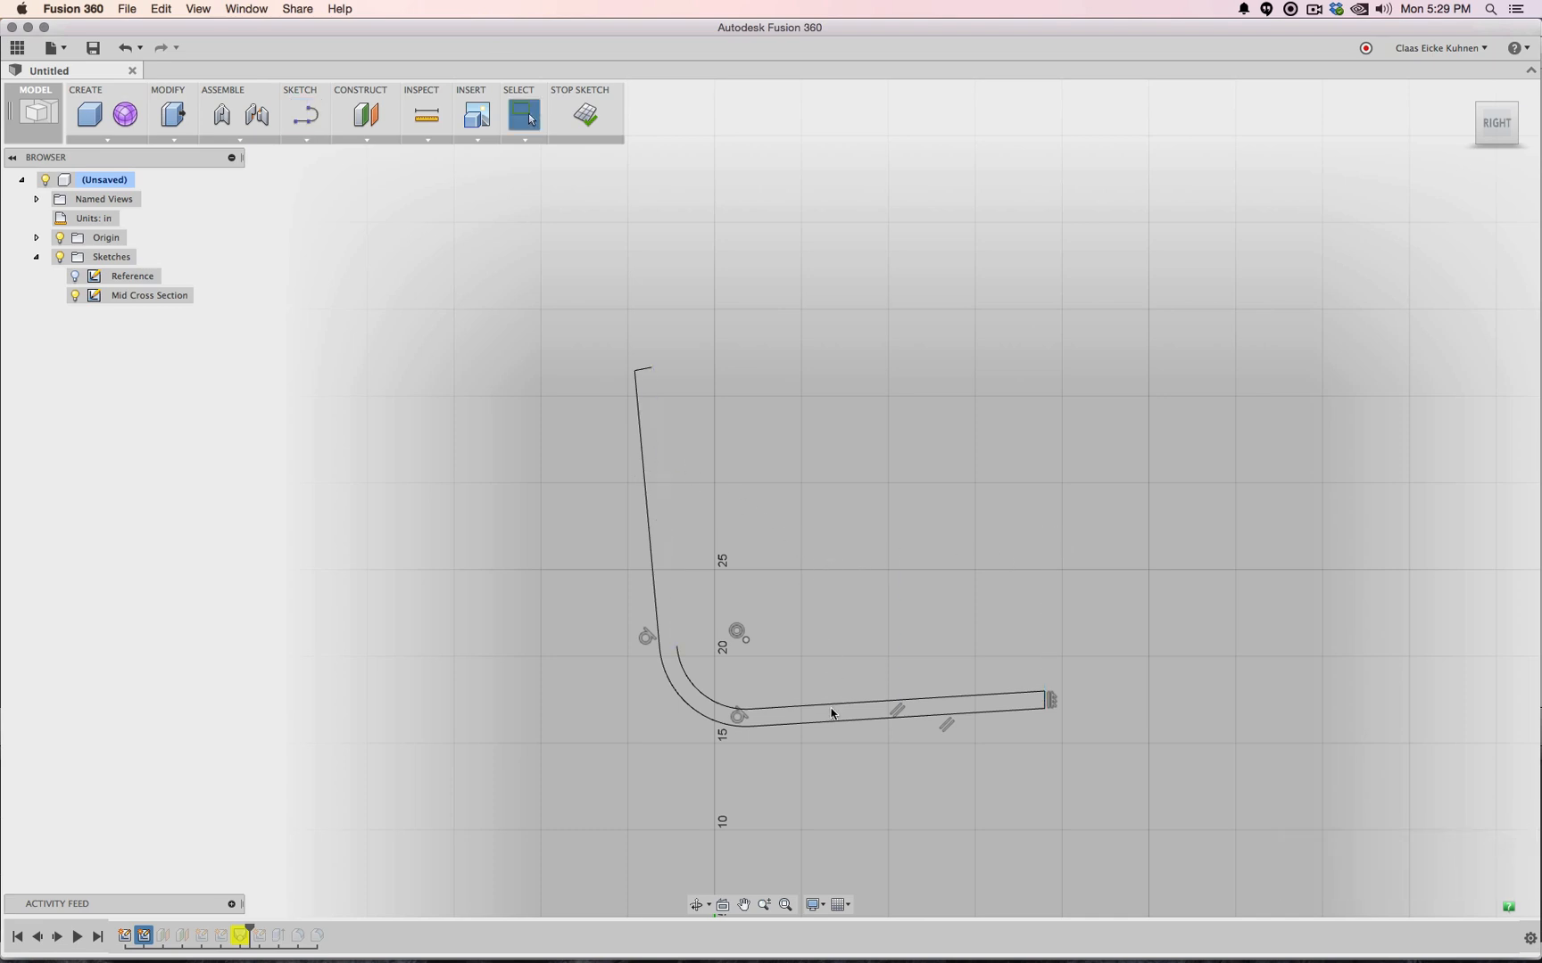
{"action": "left_click", "coordinate": [831, 707]}
{"action": "key", "text": "Delete"}
{"action": "key", "text": "l"}
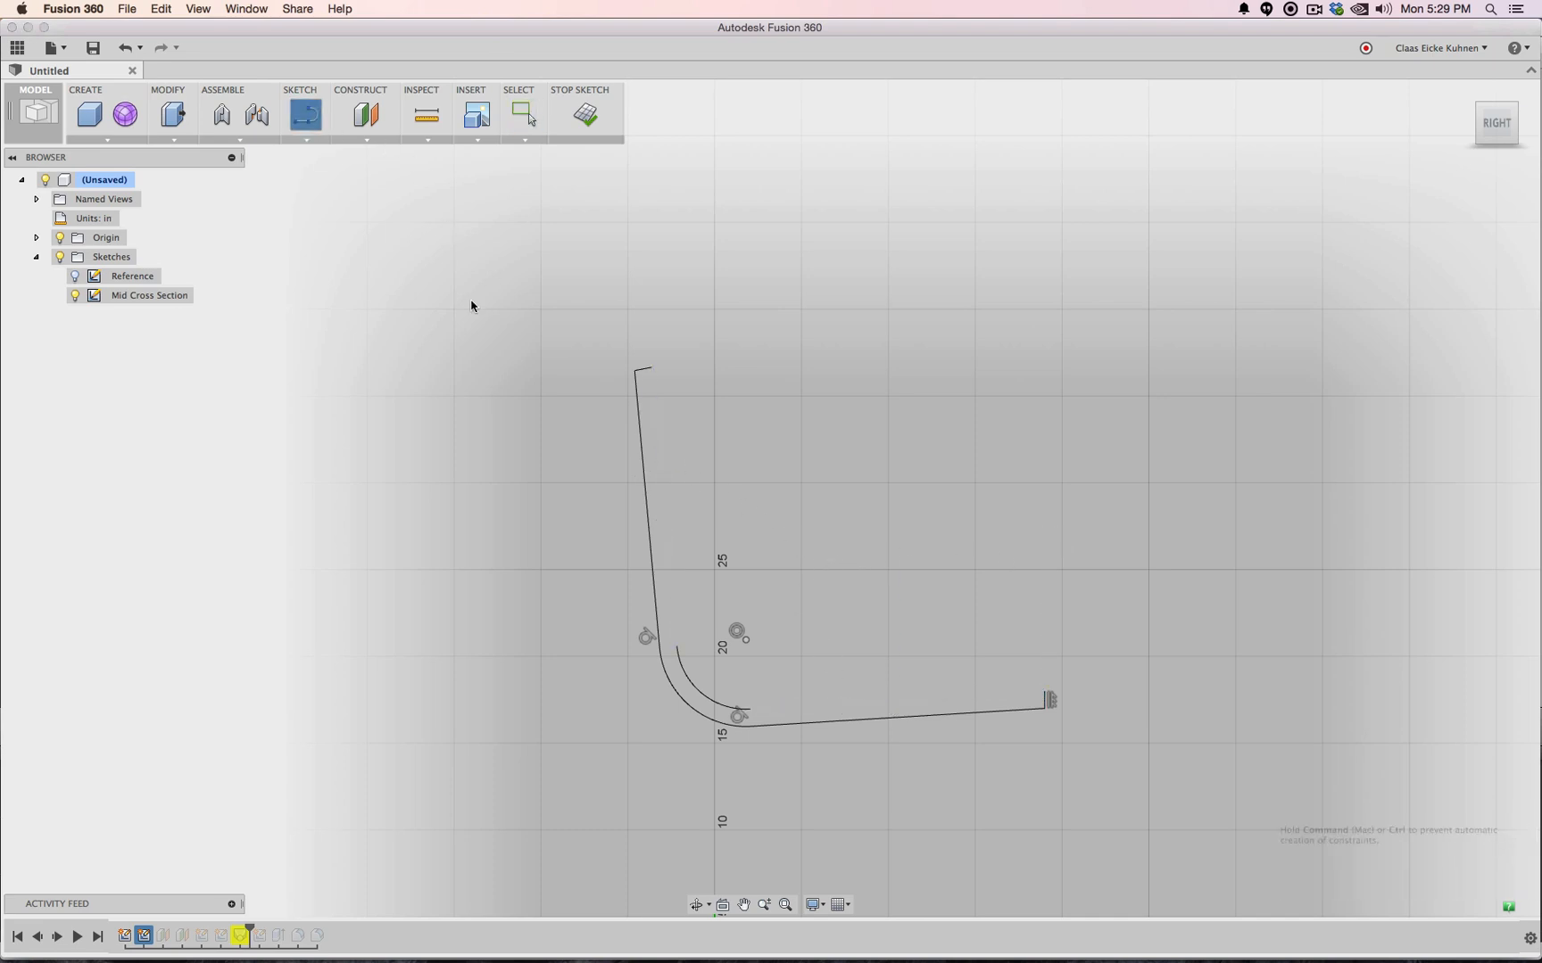
{"action": "left_click", "coordinate": [677, 645]}
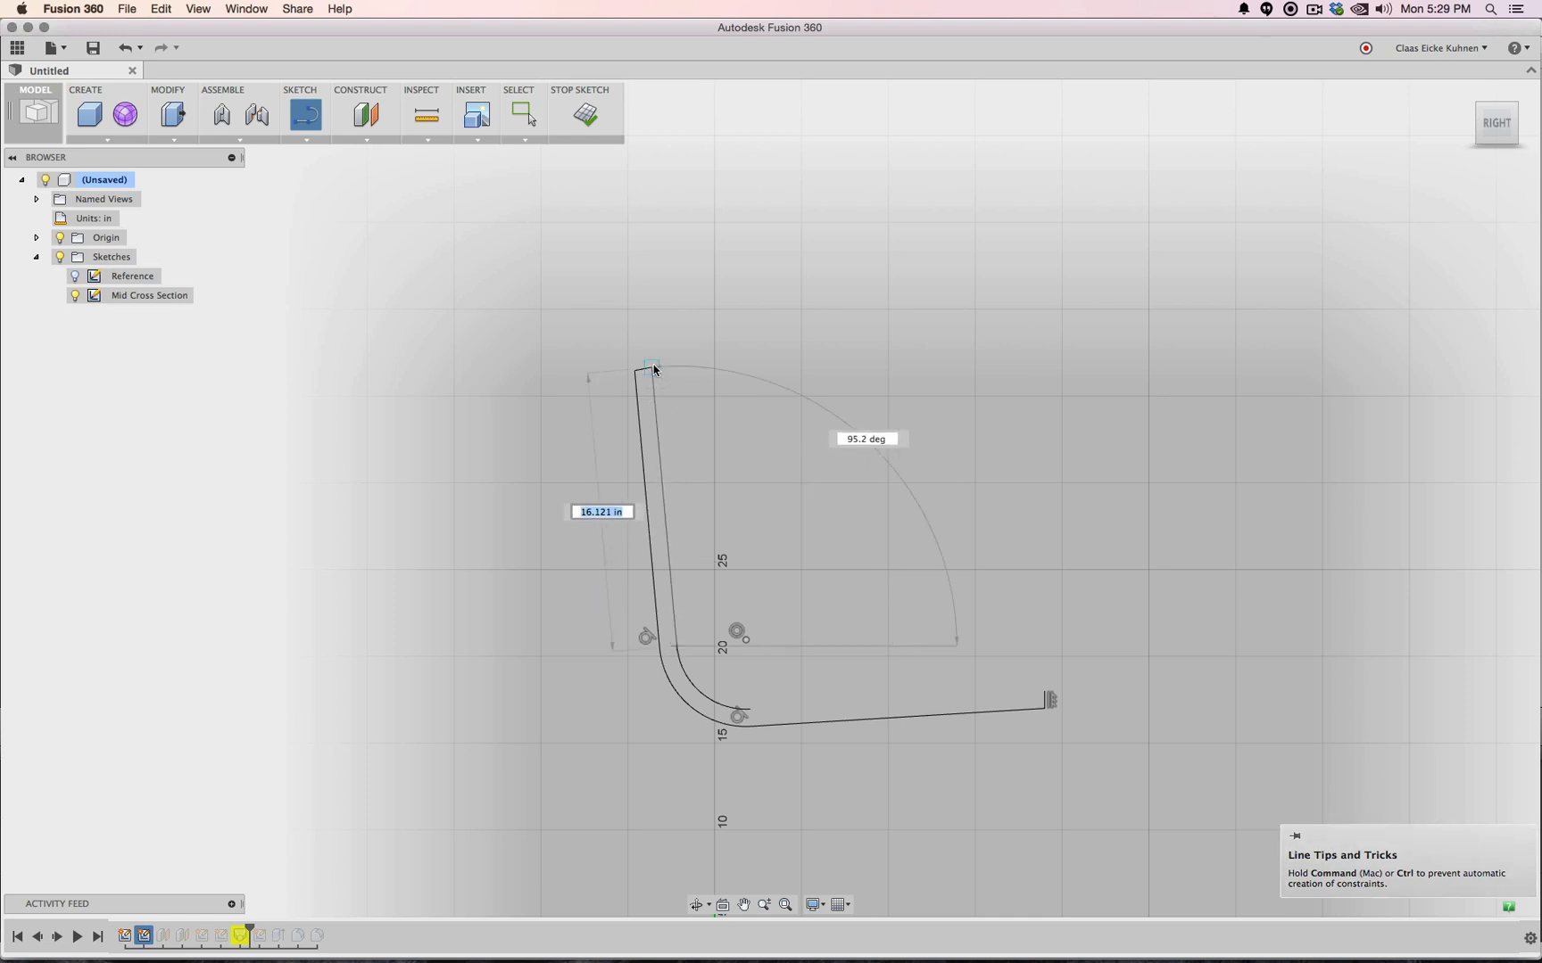
{"action": "left_click", "coordinate": [652, 367]}
{"action": "left_click", "coordinate": [749, 715]}
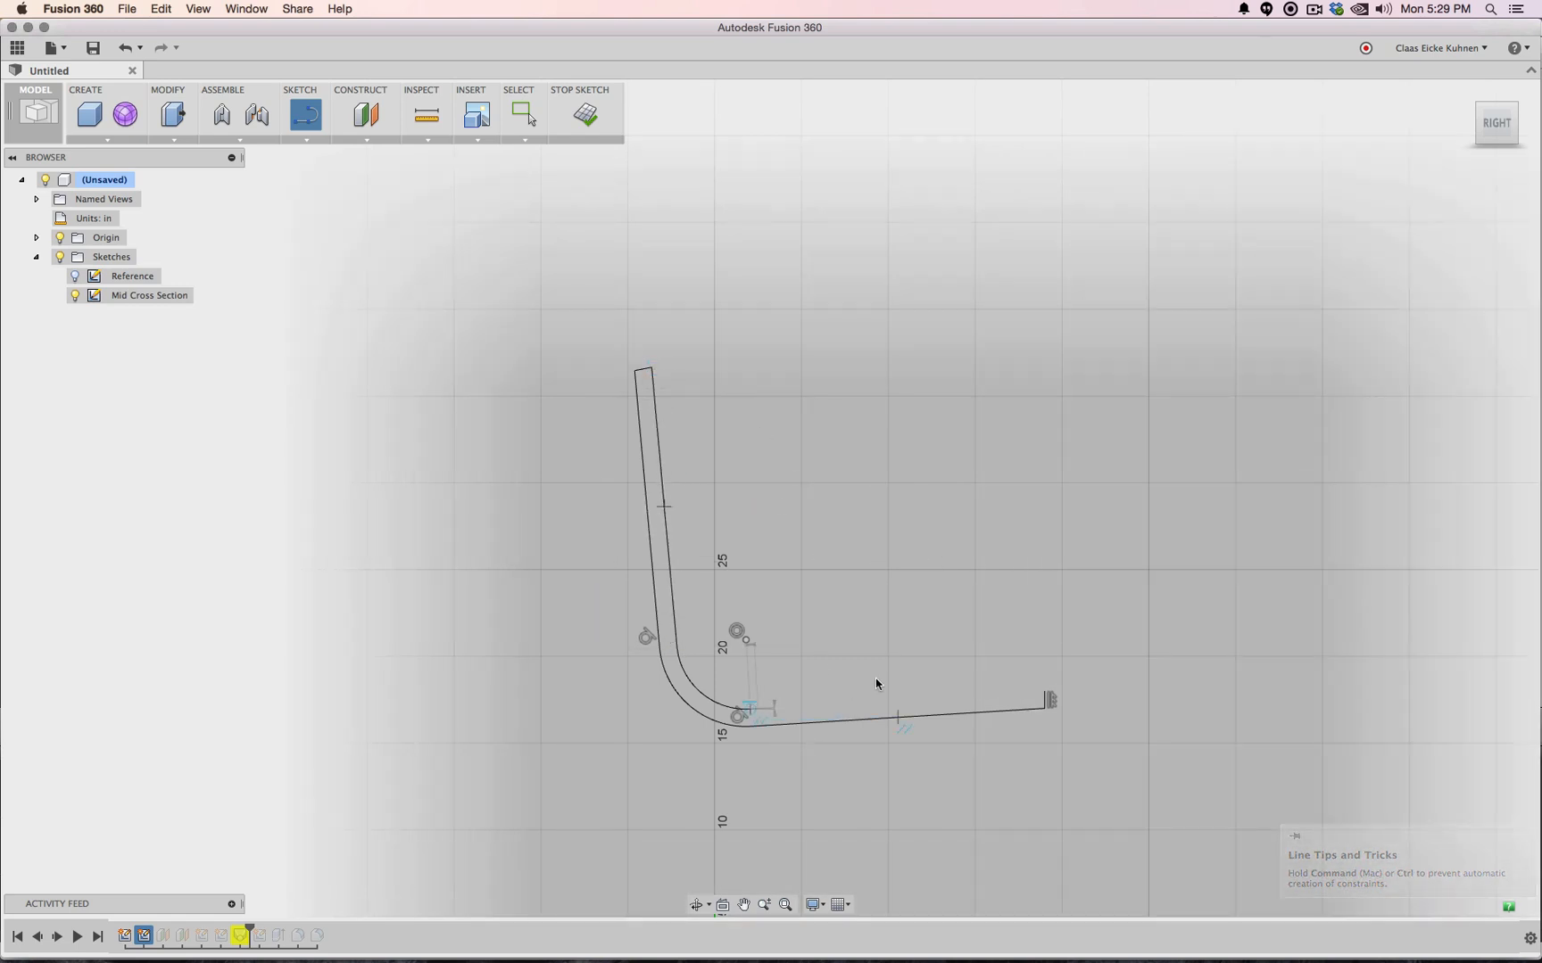
{"action": "left_click", "coordinate": [1047, 694]}
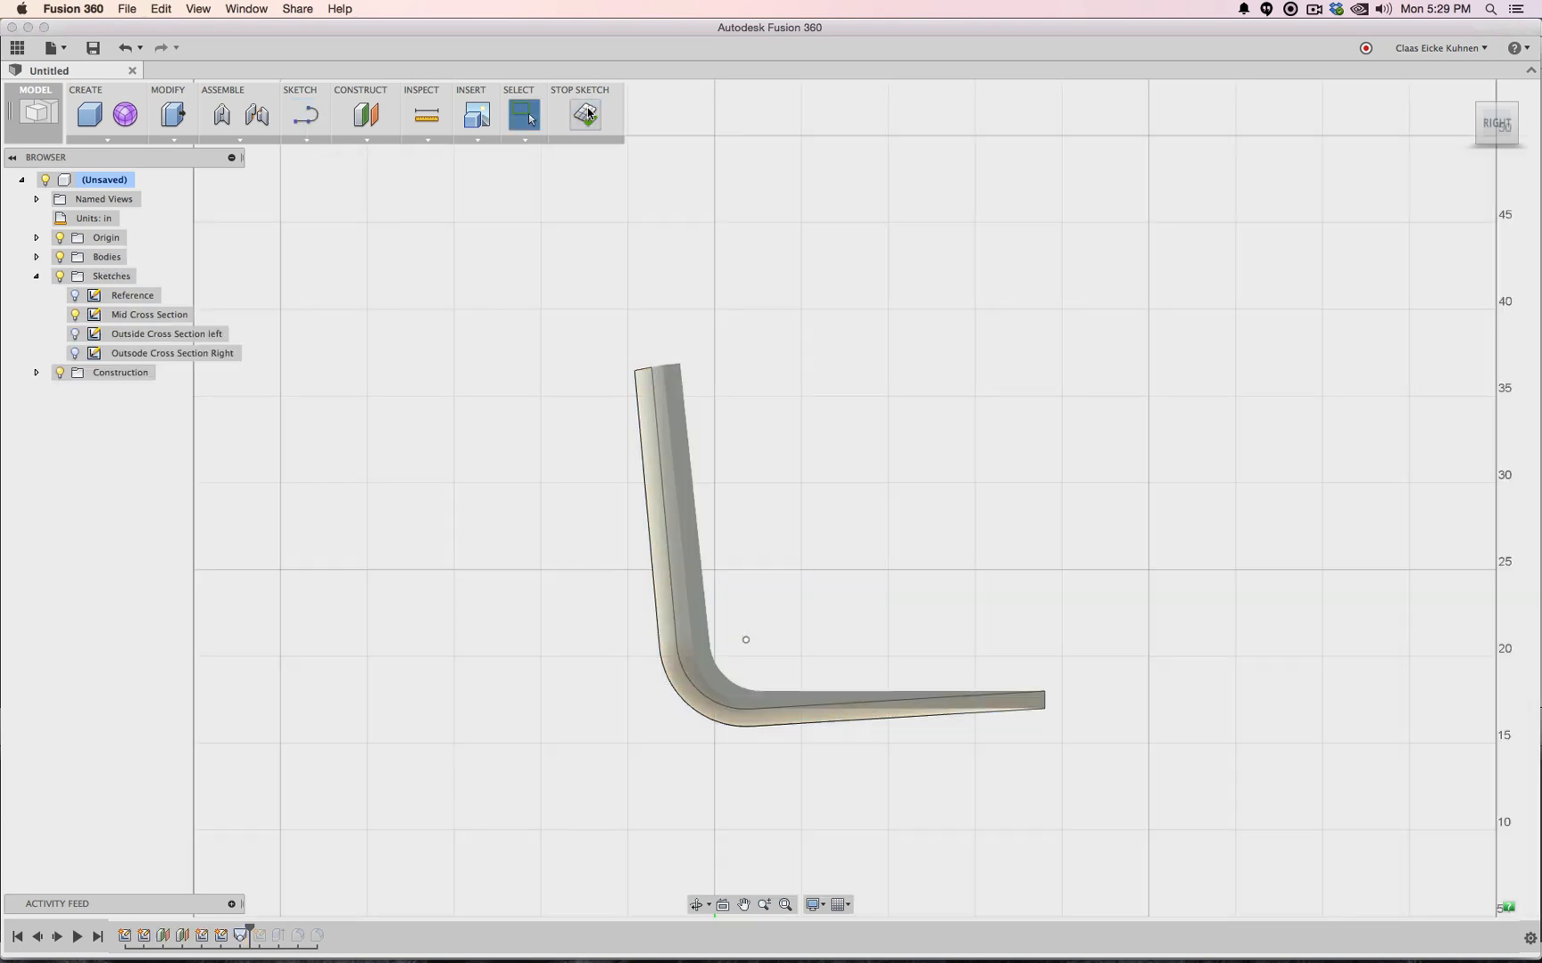
Finish the sketch and view the bent body from the left
{"action": "left_click", "coordinate": [587, 114]}
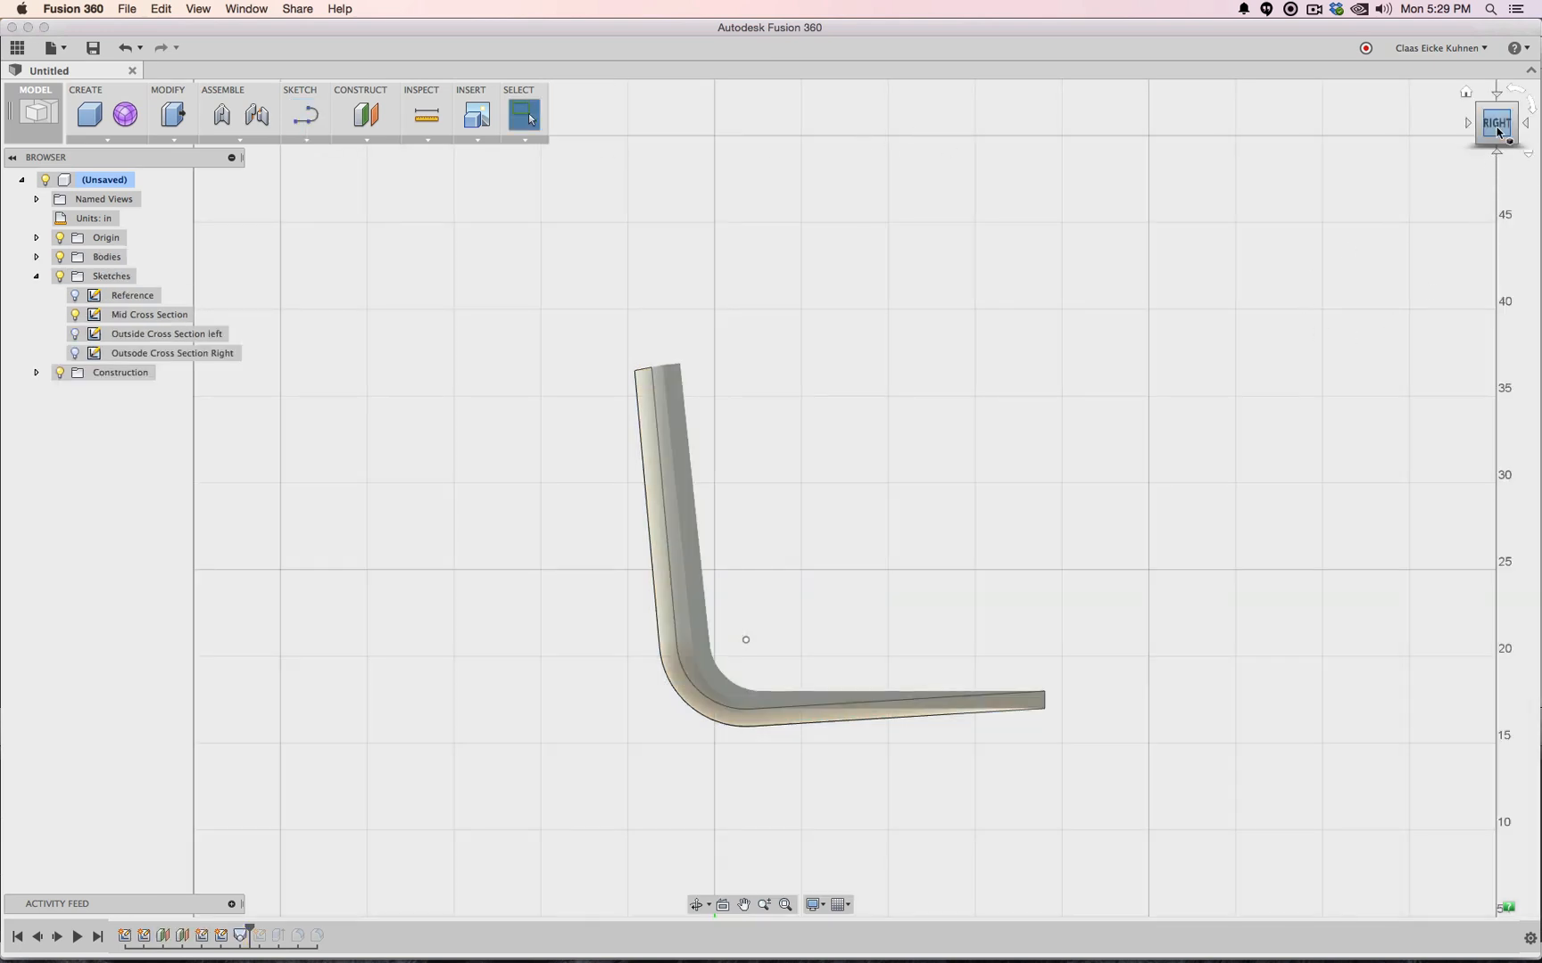
{"action": "mouse_move", "coordinate": [745, 640]}
{"action": "middle_mouse_down", "text": "shift"}
{"action": "mouse_move", "coordinate": [888, 492]}
{"action": "mouse_move", "coordinate": [946, 589]}
{"action": "mouse_move", "coordinate": [892, 638]}
{"action": "mouse_move", "coordinate": [781, 627]}
{"action": "middle_mouse_up", "text": "shift"}
{"action": "mouse_move", "coordinate": [1017, 147]}
{"action": "middle_mouse_down", "text": "shift"}
{"action": "mouse_move", "coordinate": [995, 153]}
{"action": "mouse_move", "coordinate": [1031, 159]}
{"action": "middle_mouse_up", "text": "shift"}
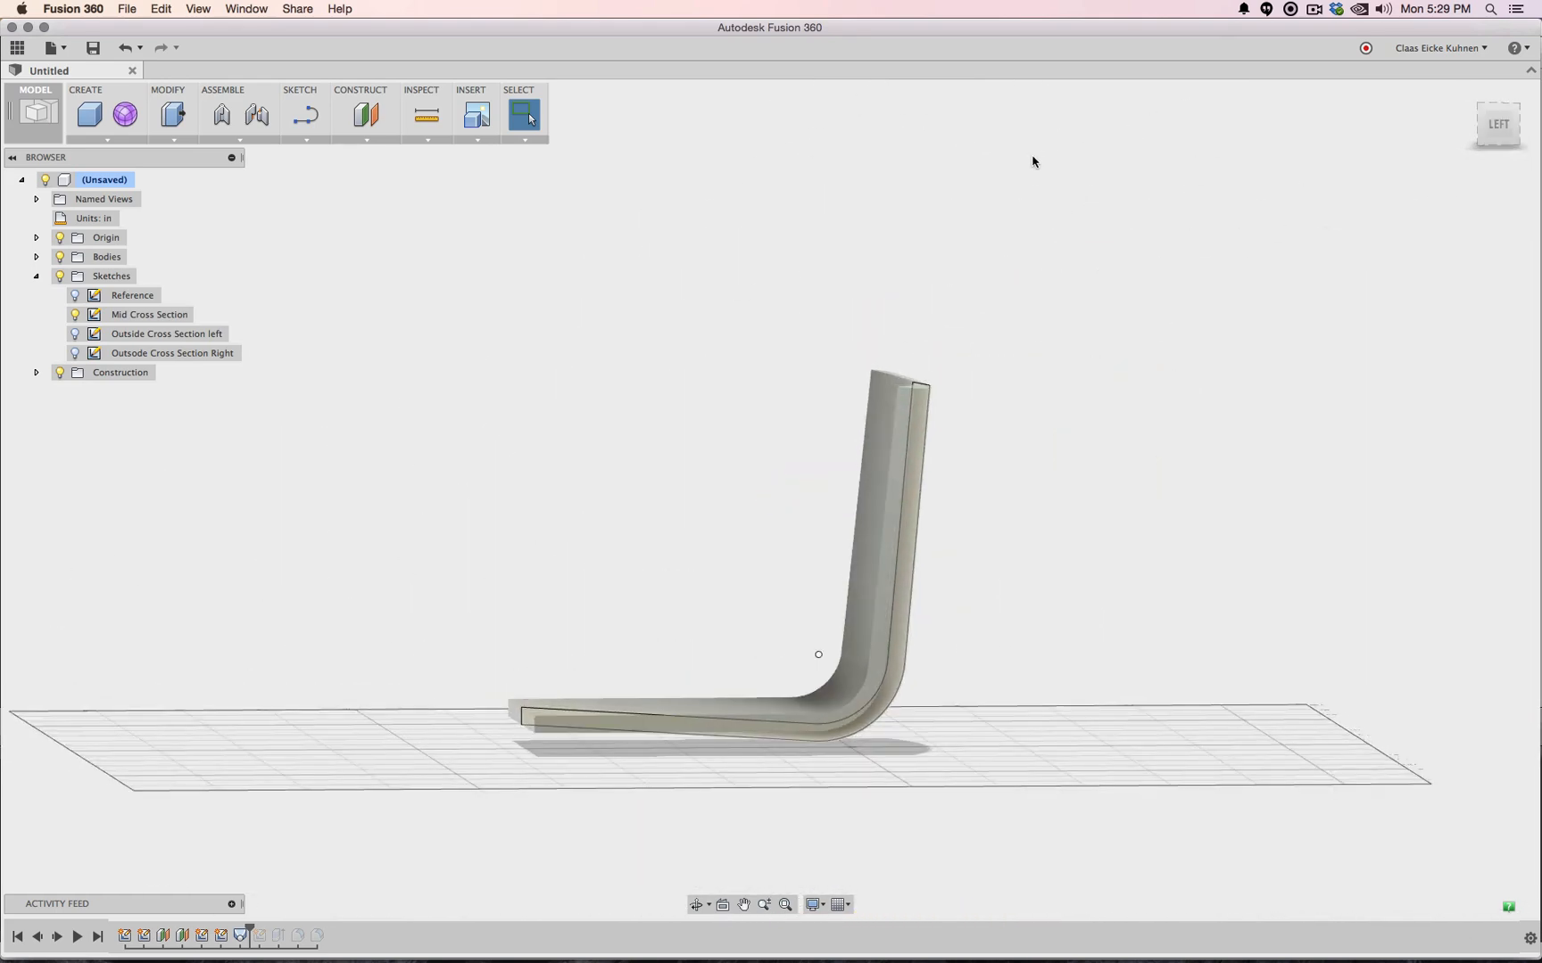
{"action": "left_click", "coordinate": [1498, 133]}
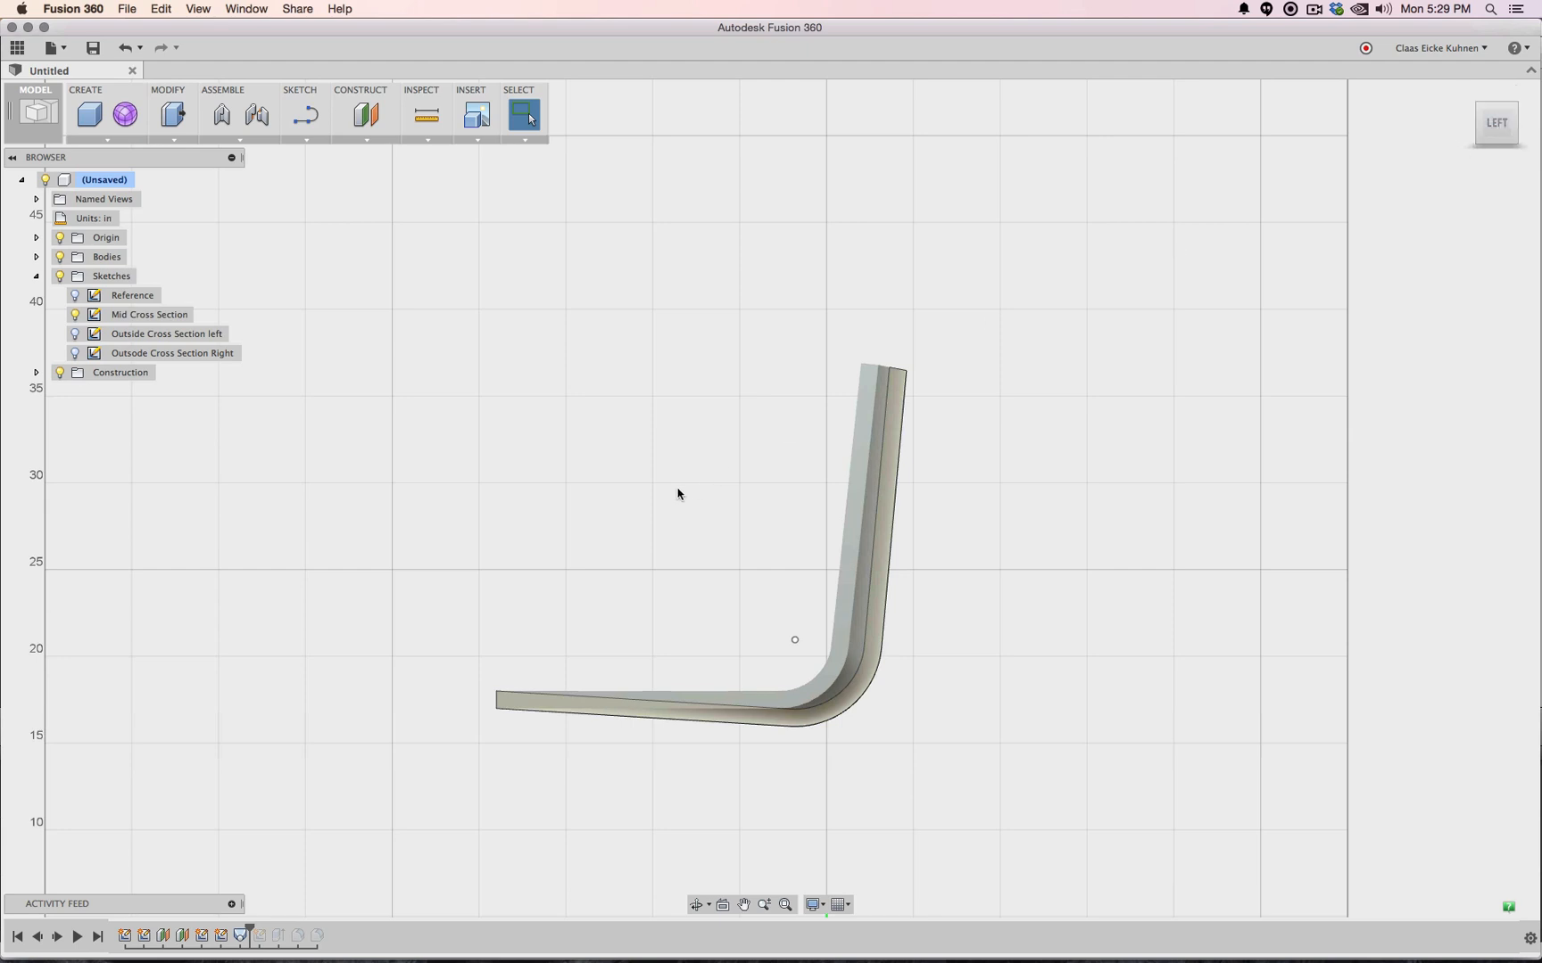
Roll the timeline forward to the end and edit the failing fillet
{"action": "left_click_drag", "start_coordinate": [257, 928], "coordinate": [346, 930]}
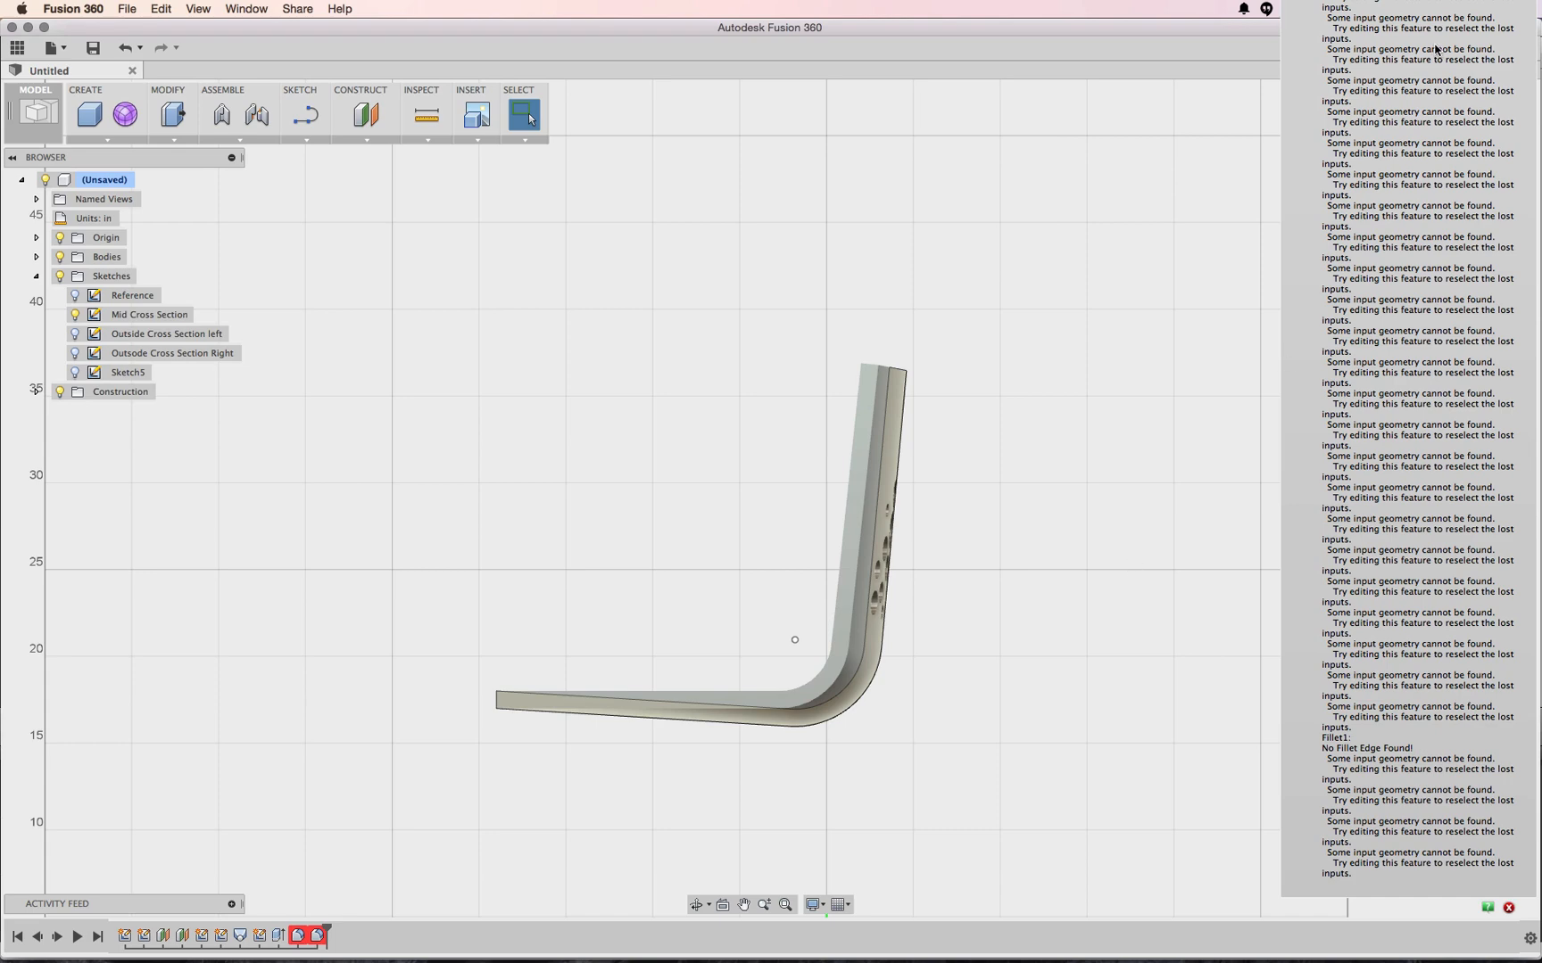
{"action": "left_click_drag", "start_coordinate": [1497, 125], "coordinate": [1527, 127]}
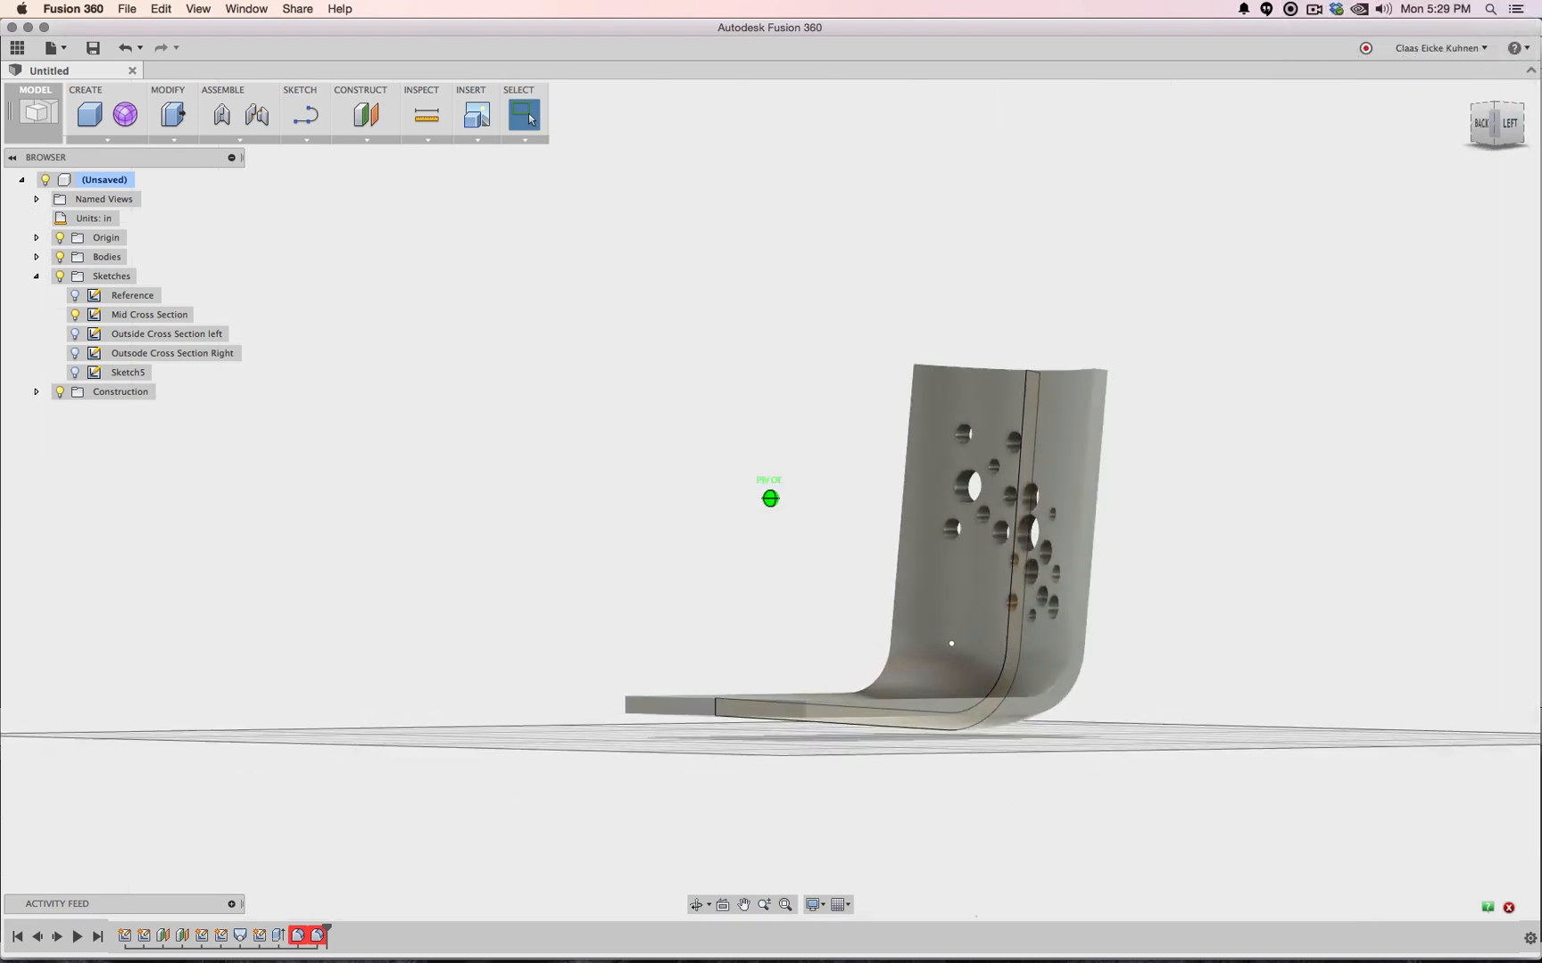
{"action": "middle_click_drag", "start_coordinate": [770, 499], "coordinate": [819, 627], "text": "shift"}
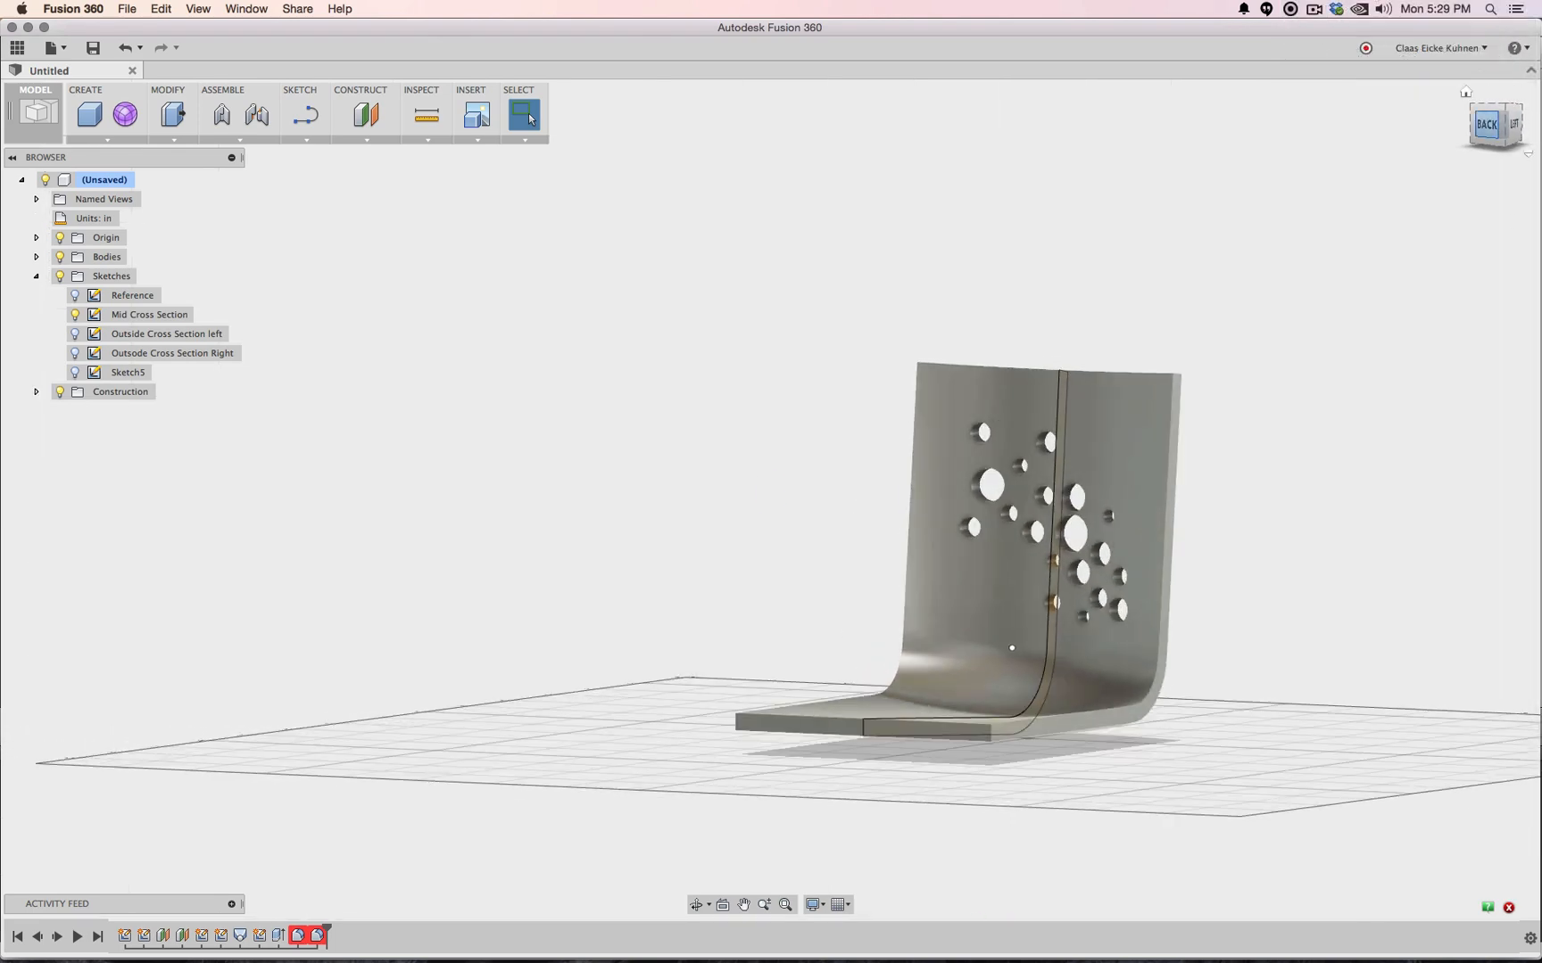
{"action": "right_click", "coordinate": [300, 937]}
{"action": "left_click", "coordinate": [331, 859]}
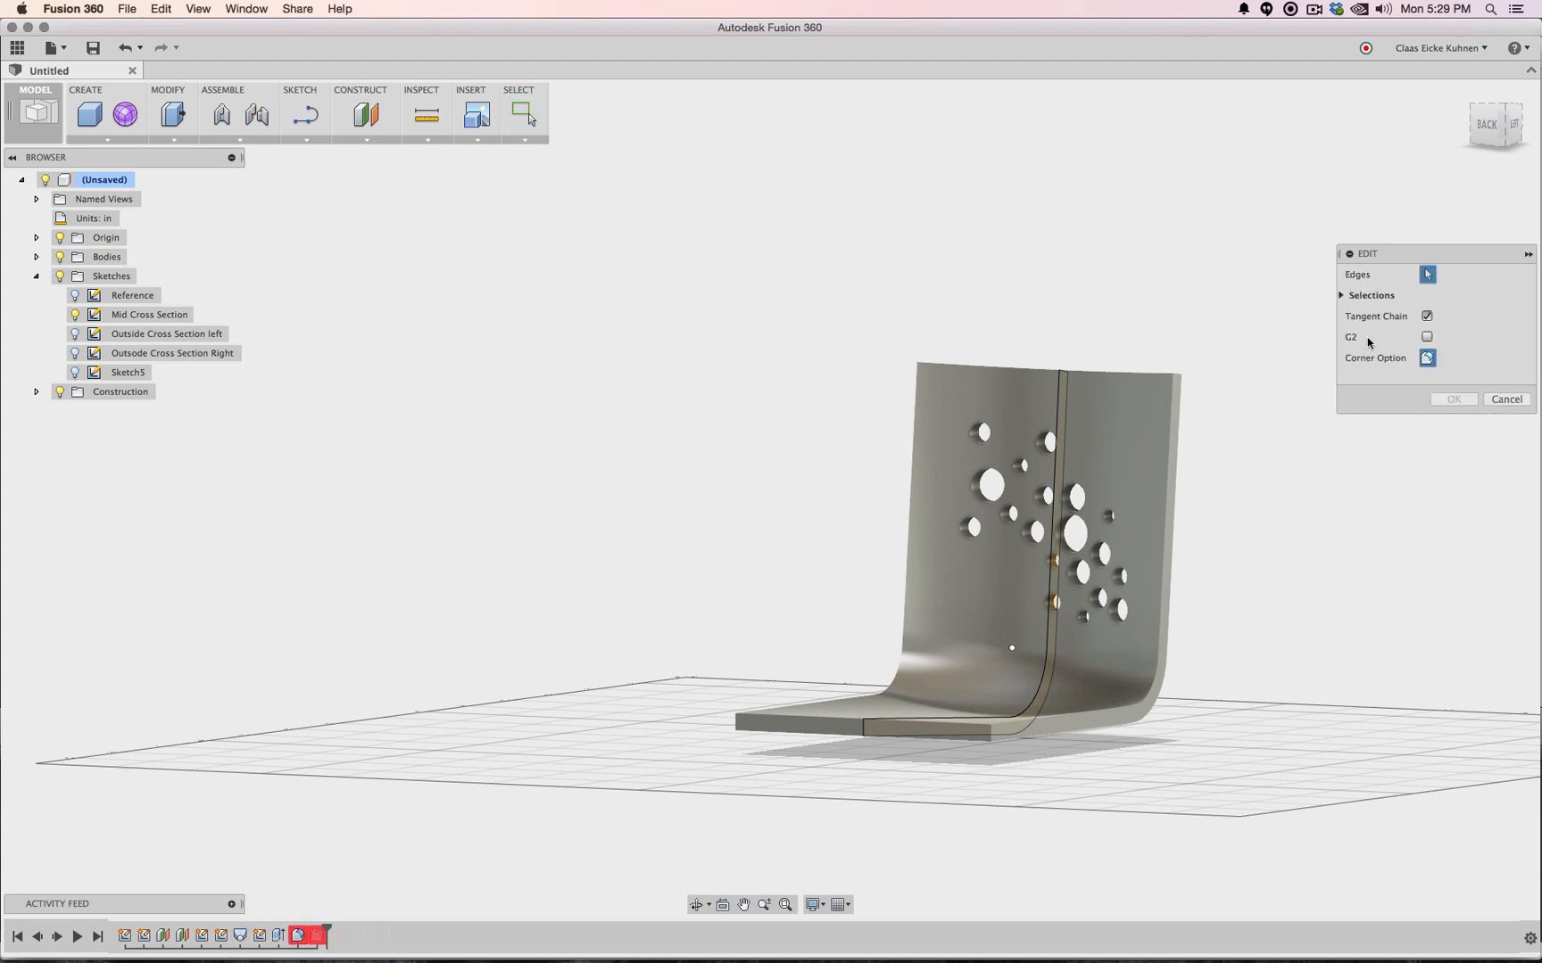
Select the backrest's top corner edges and give the fillet a 3 in radius
{"action": "left_click", "coordinate": [1342, 295]}
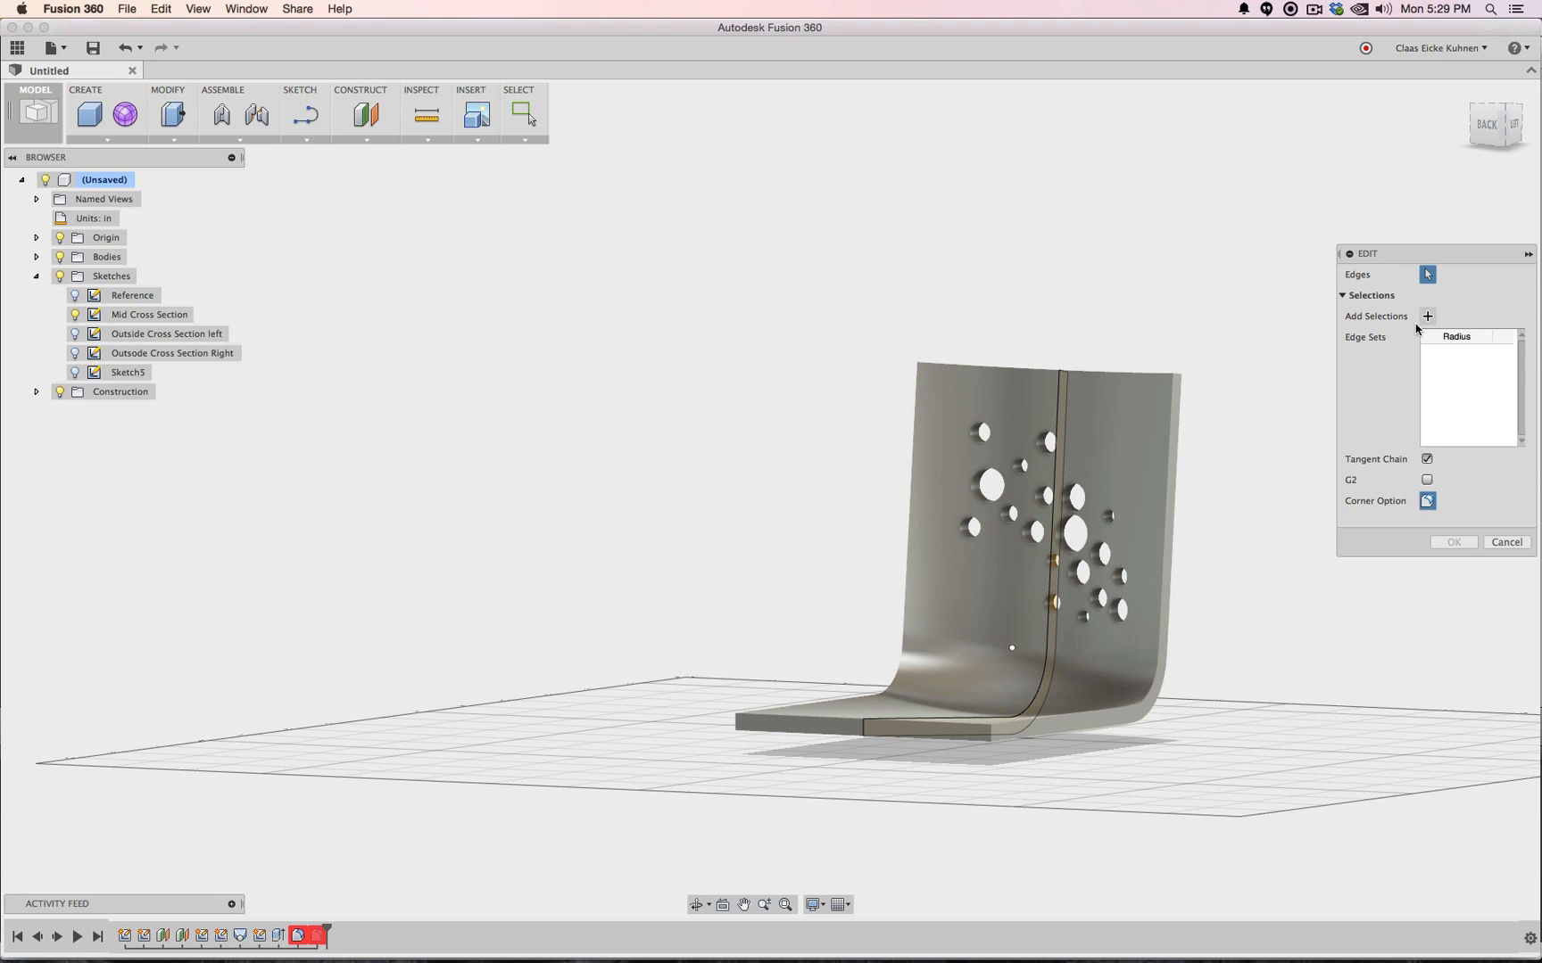
{"action": "left_click", "coordinate": [1178, 378]}
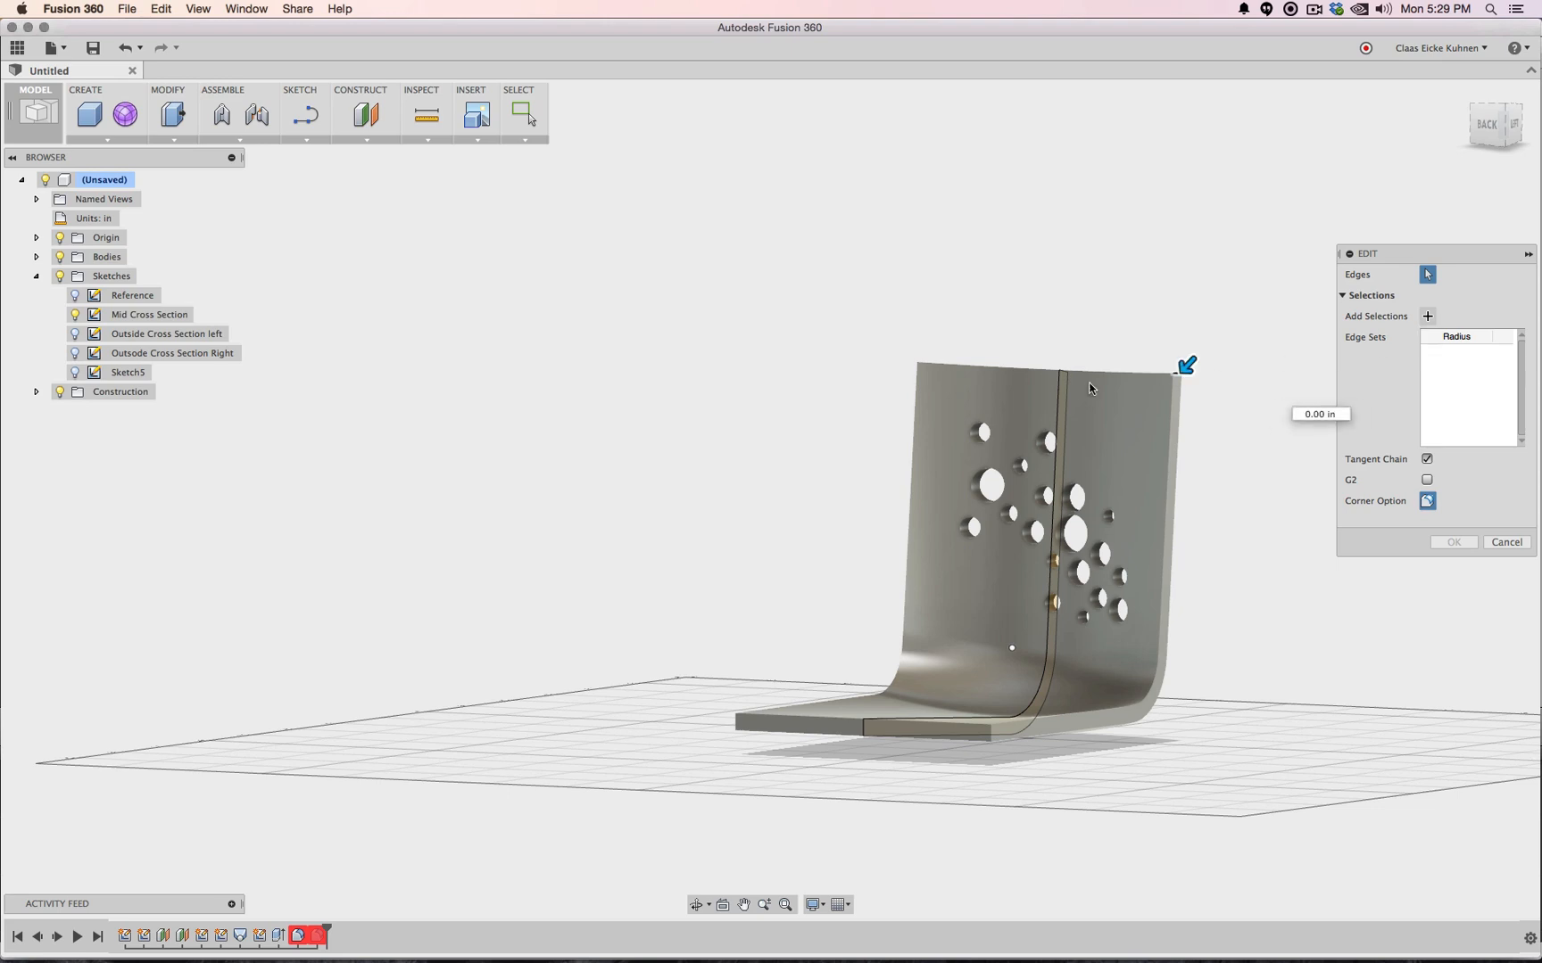
{"action": "left_click", "coordinate": [988, 733]}
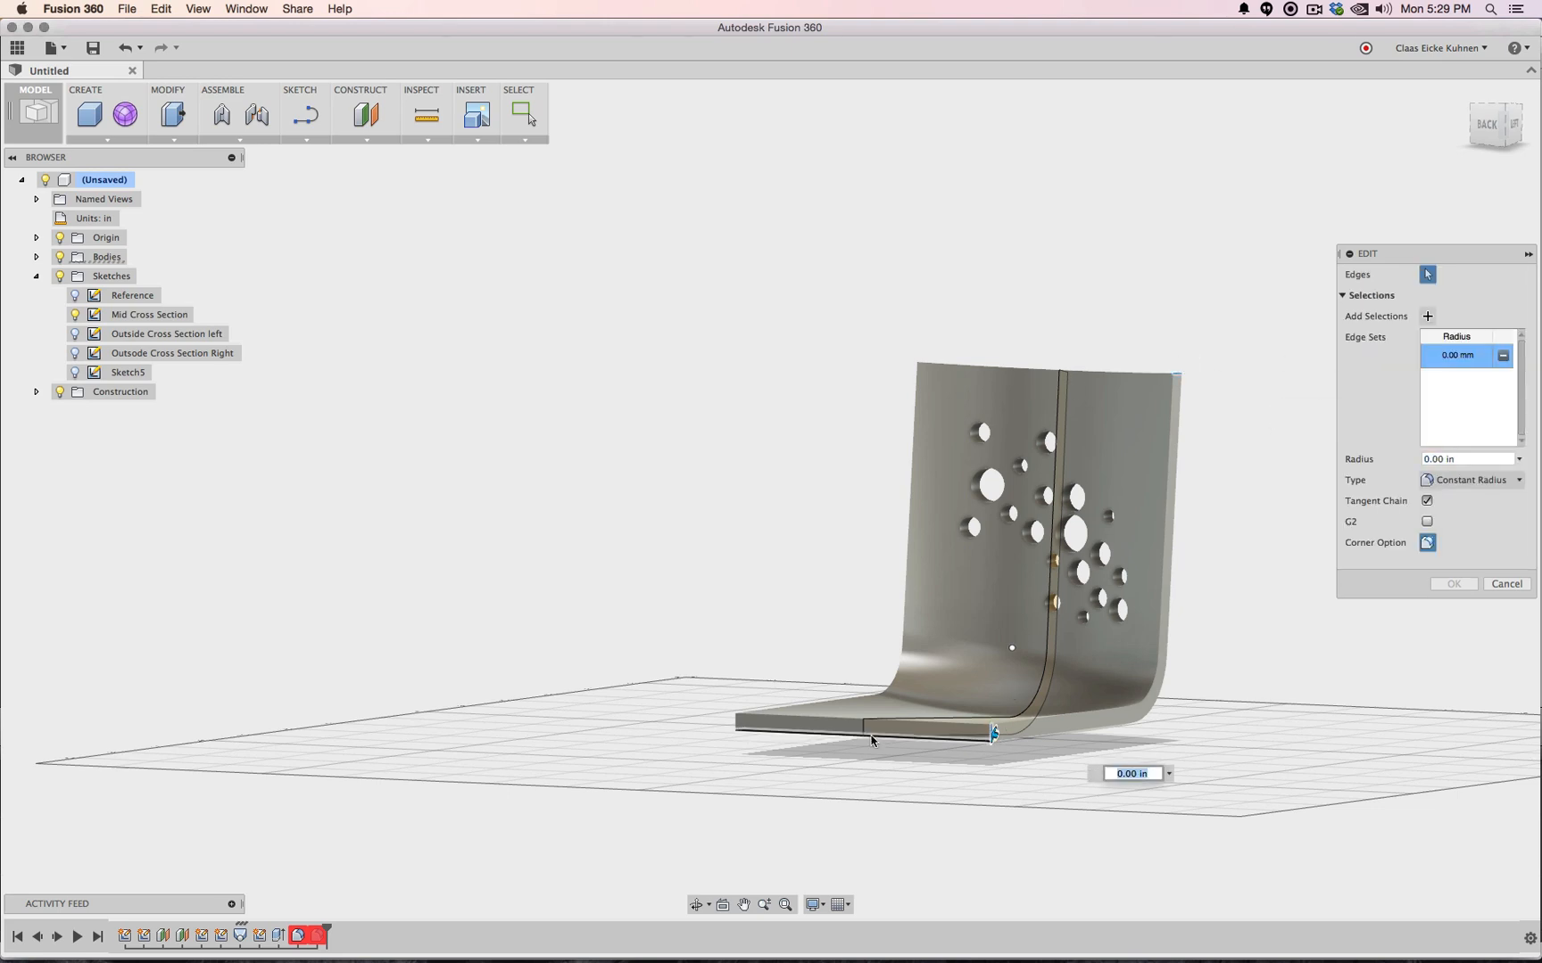
{"action": "left_click", "coordinate": [736, 722]}
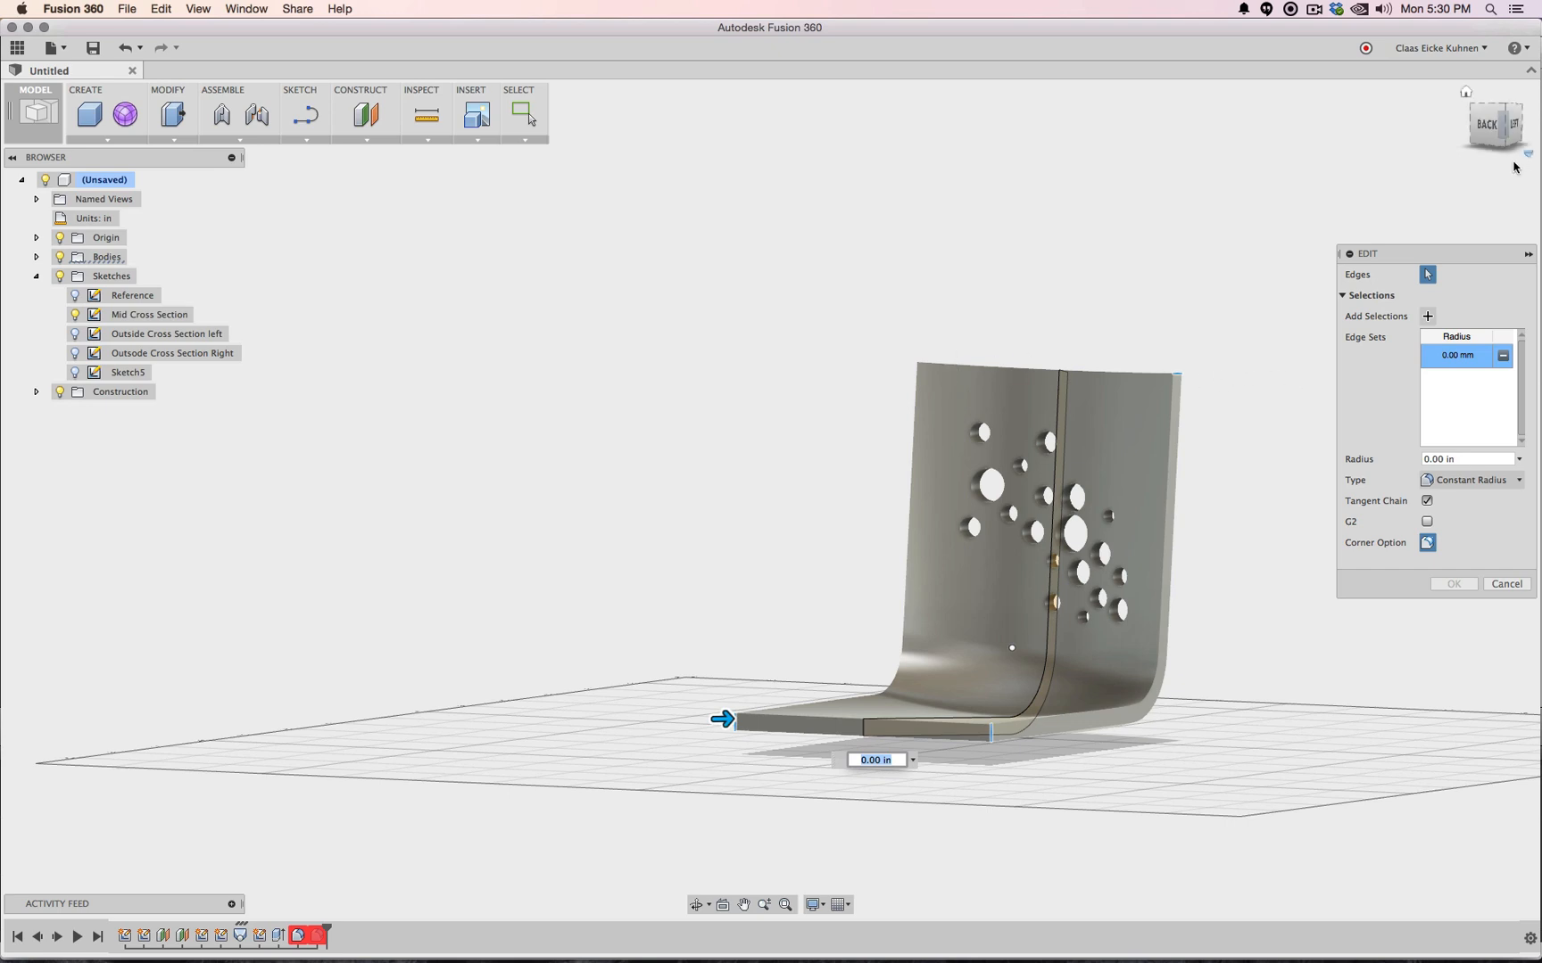
{"action": "left_click_drag", "start_coordinate": [1505, 132], "coordinate": [1485, 162]}
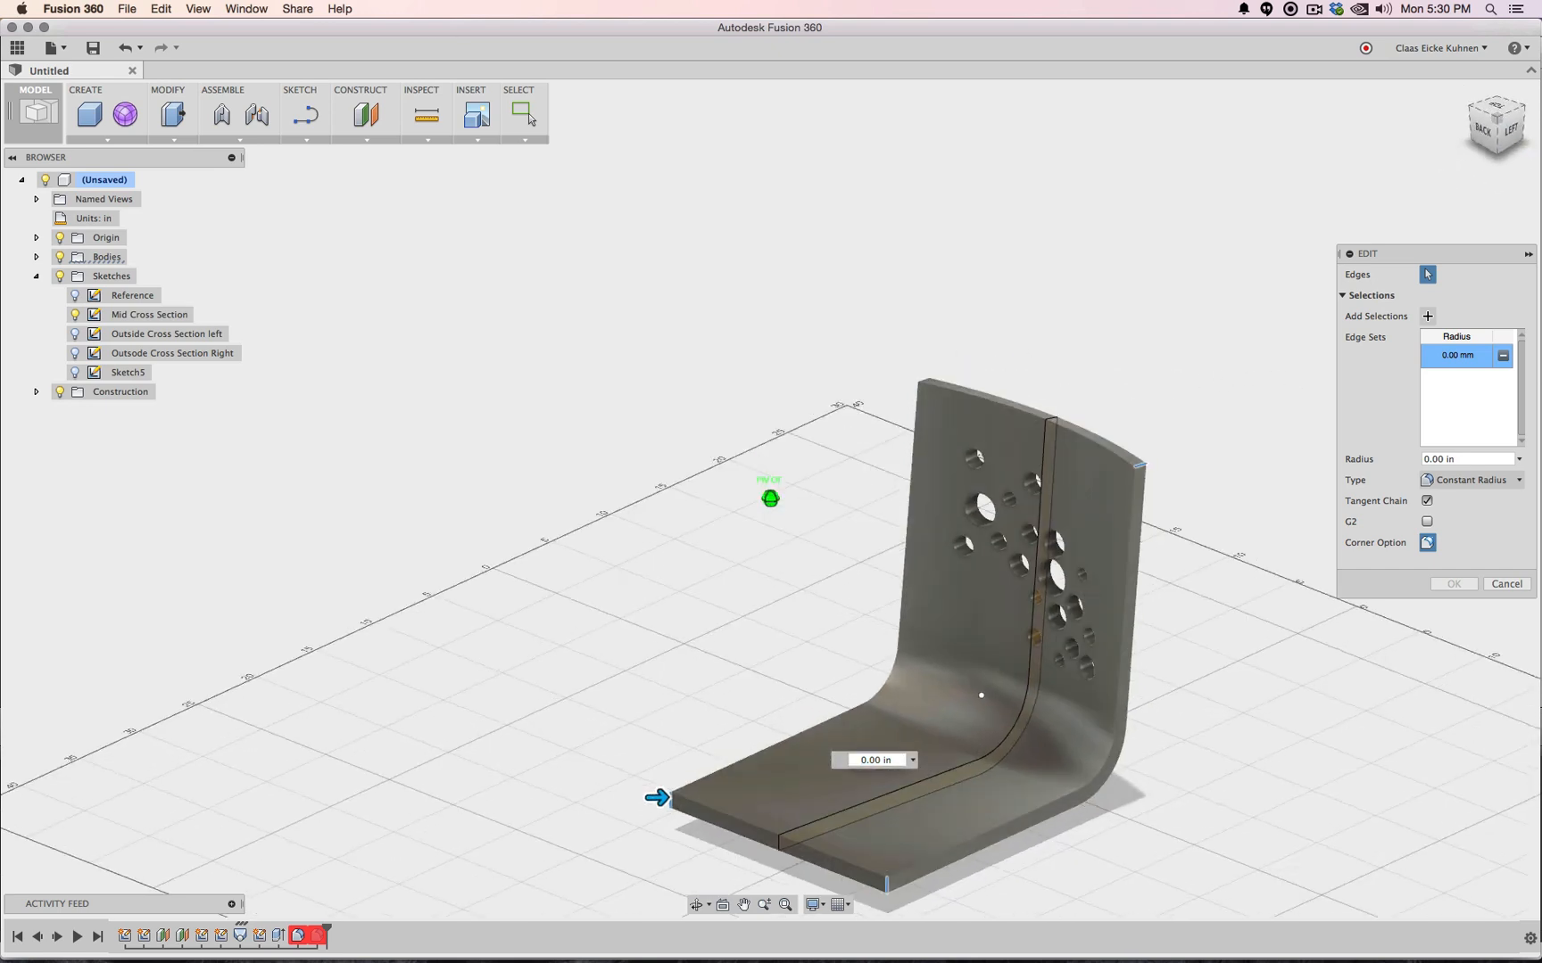
{"action": "left_click", "coordinate": [925, 389]}
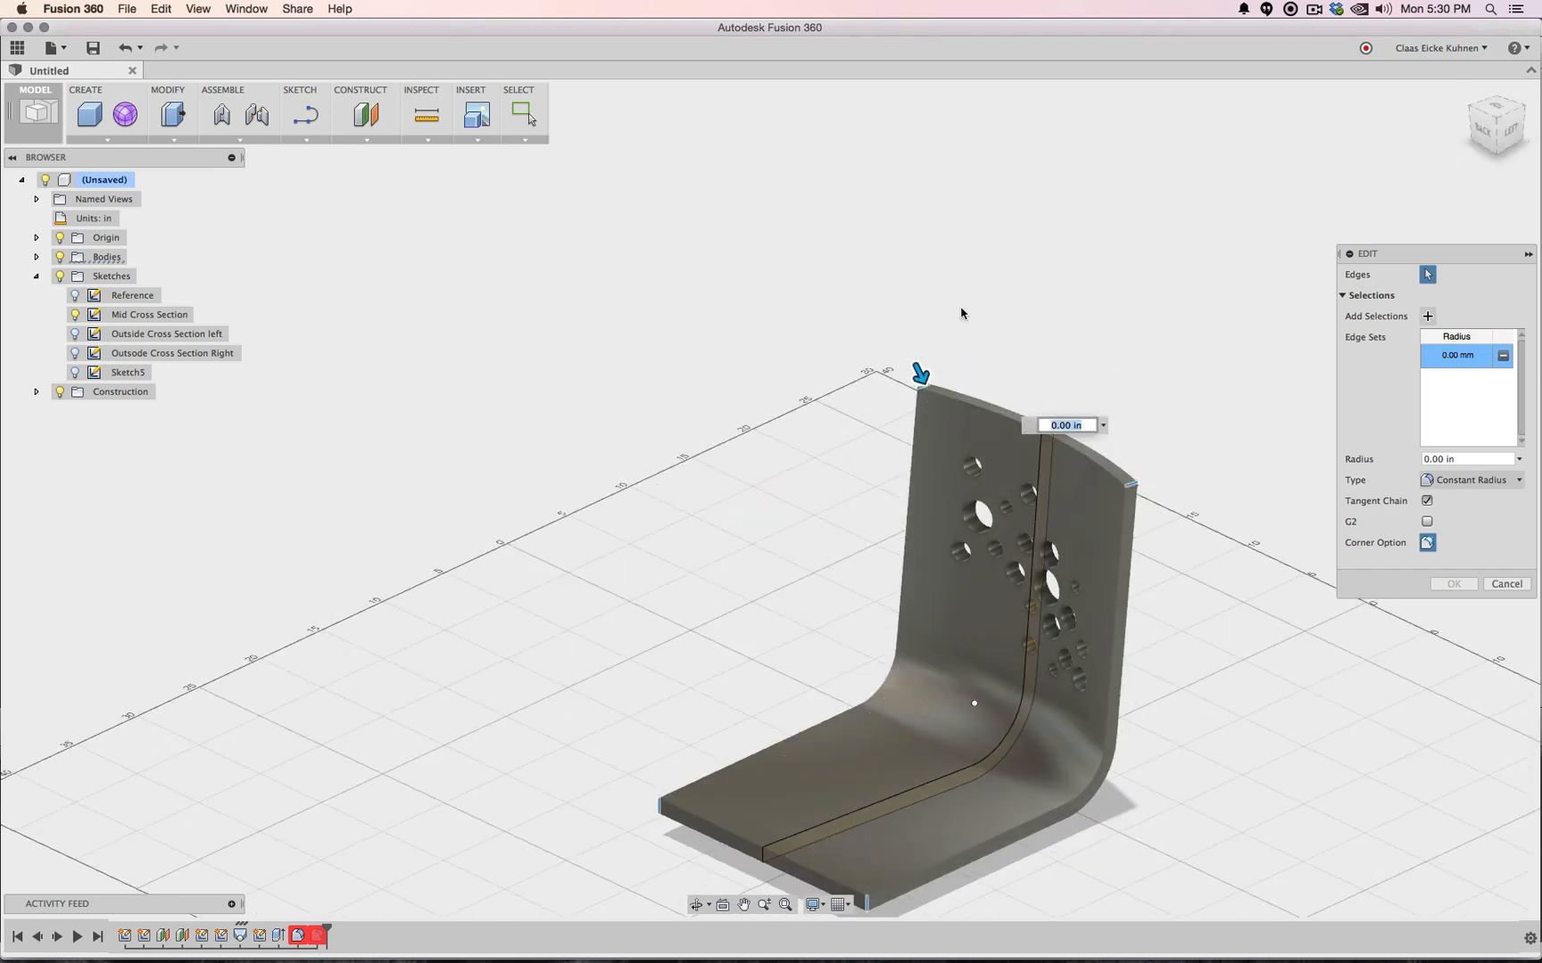
{"action": "left_click", "coordinate": [1404, 461]}
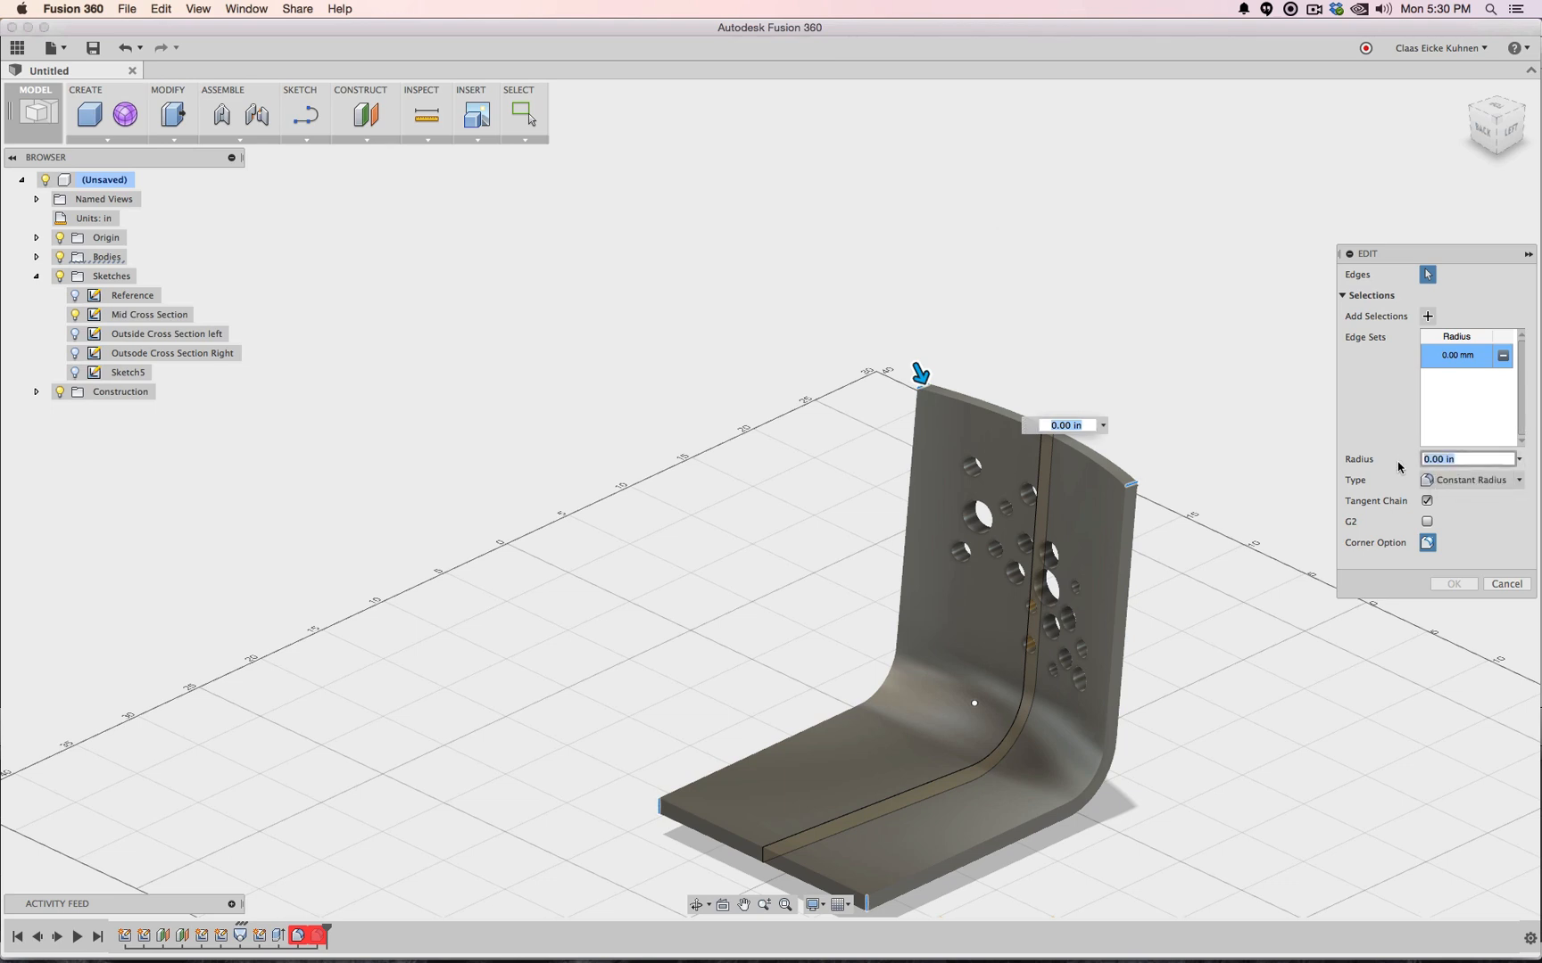
{"action": "type", "text": "."}
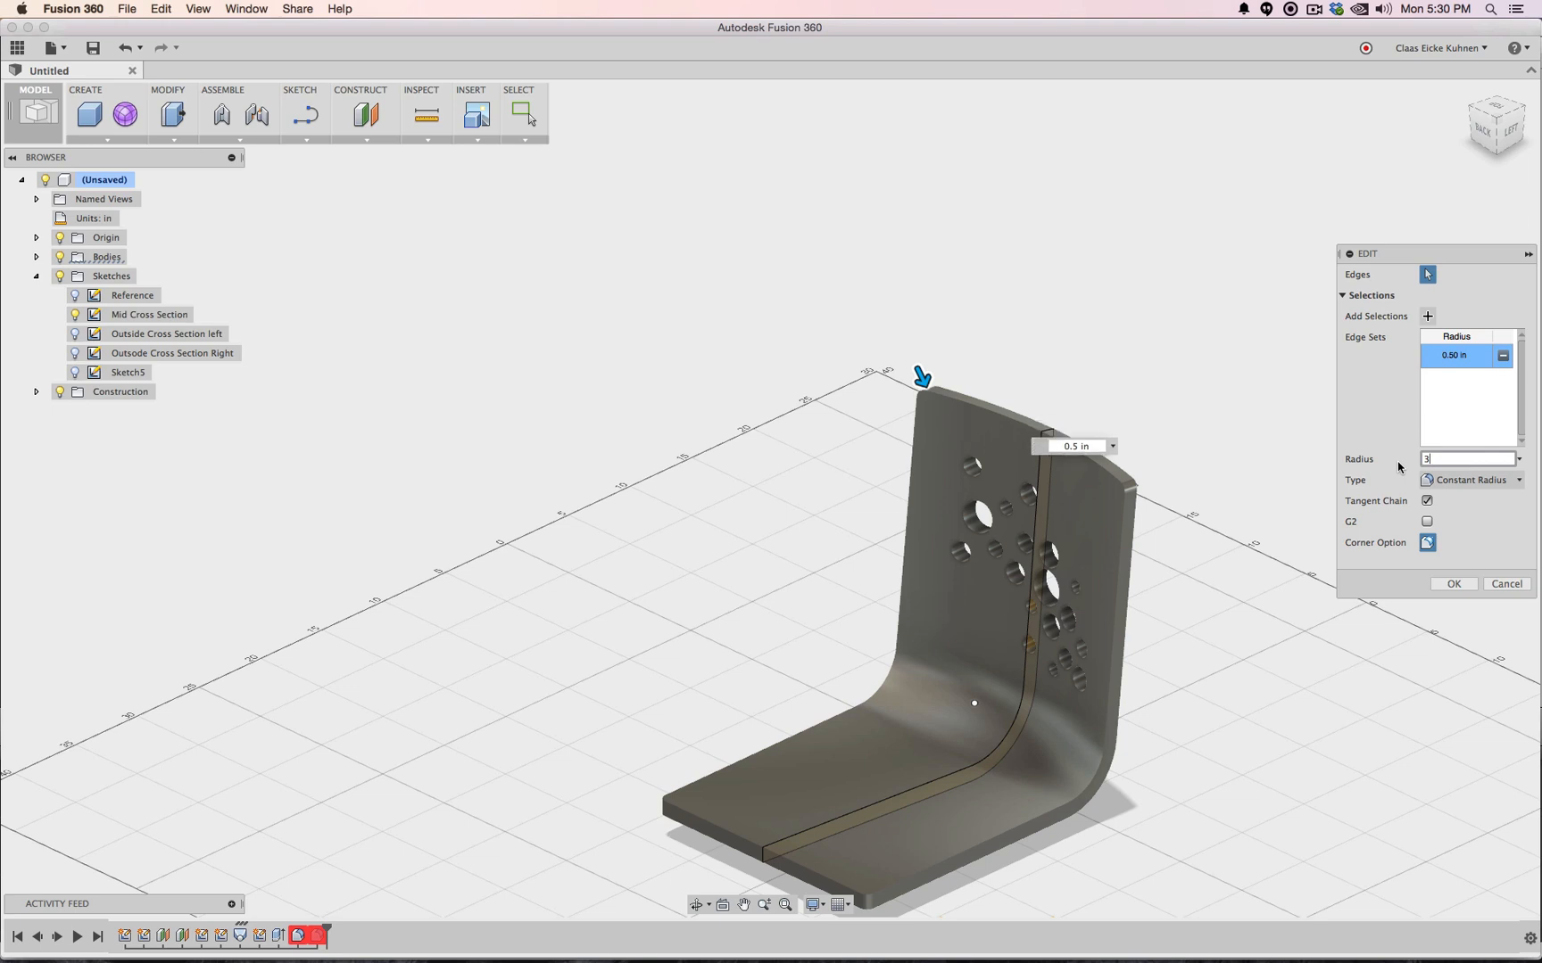
{"action": "key", "text": "Return"}
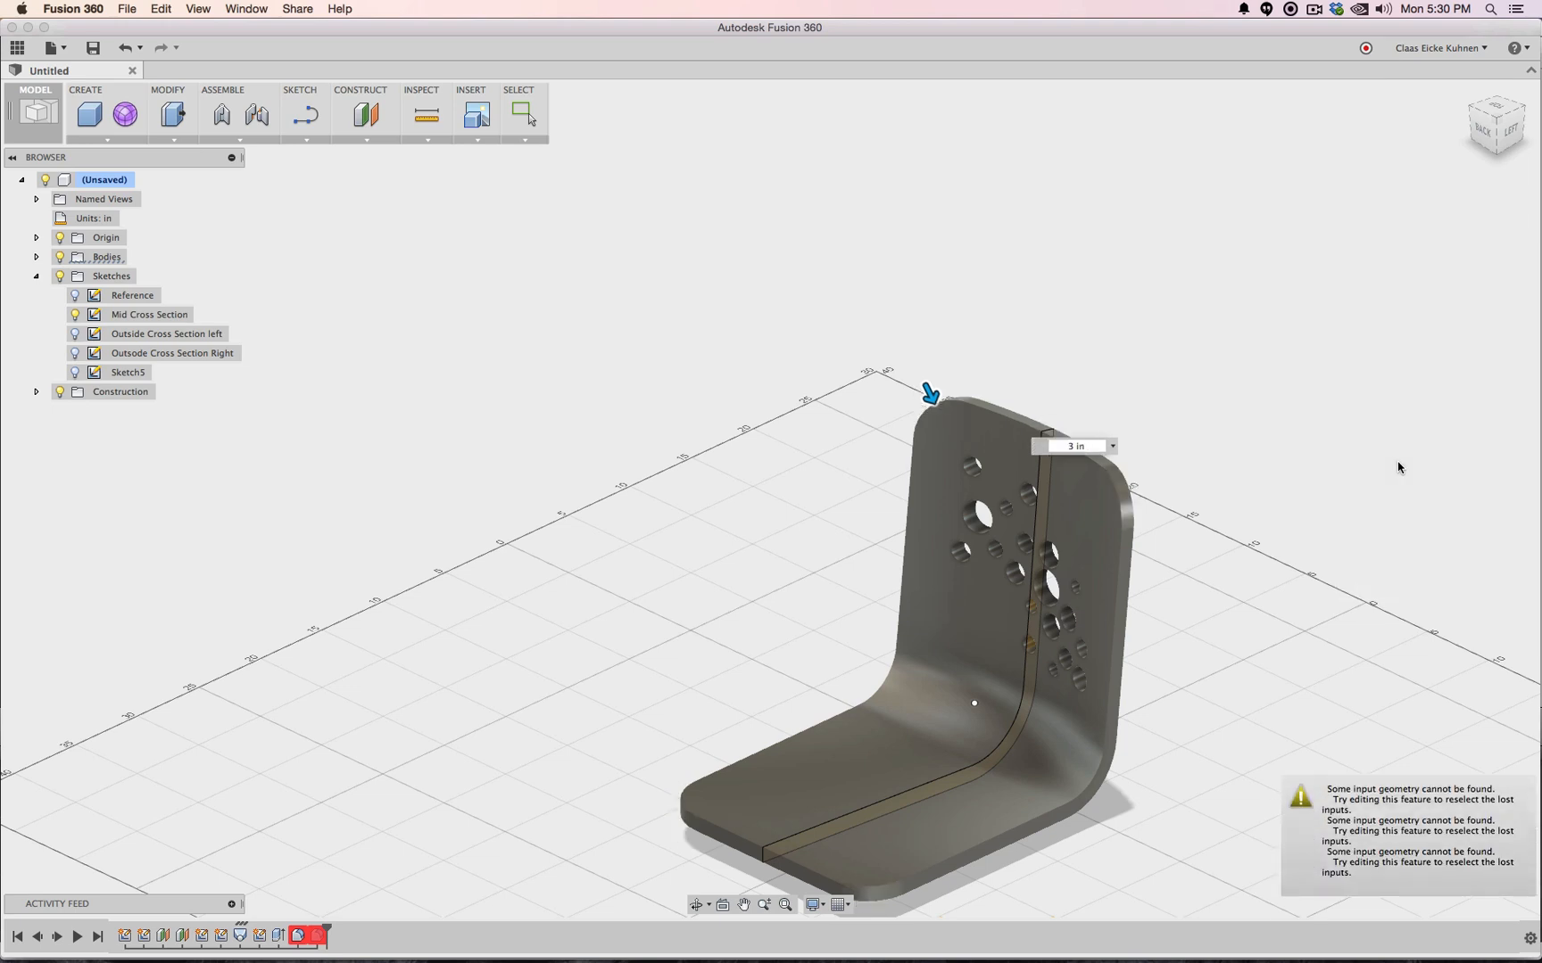
{"action": "right_click", "coordinate": [321, 933]}
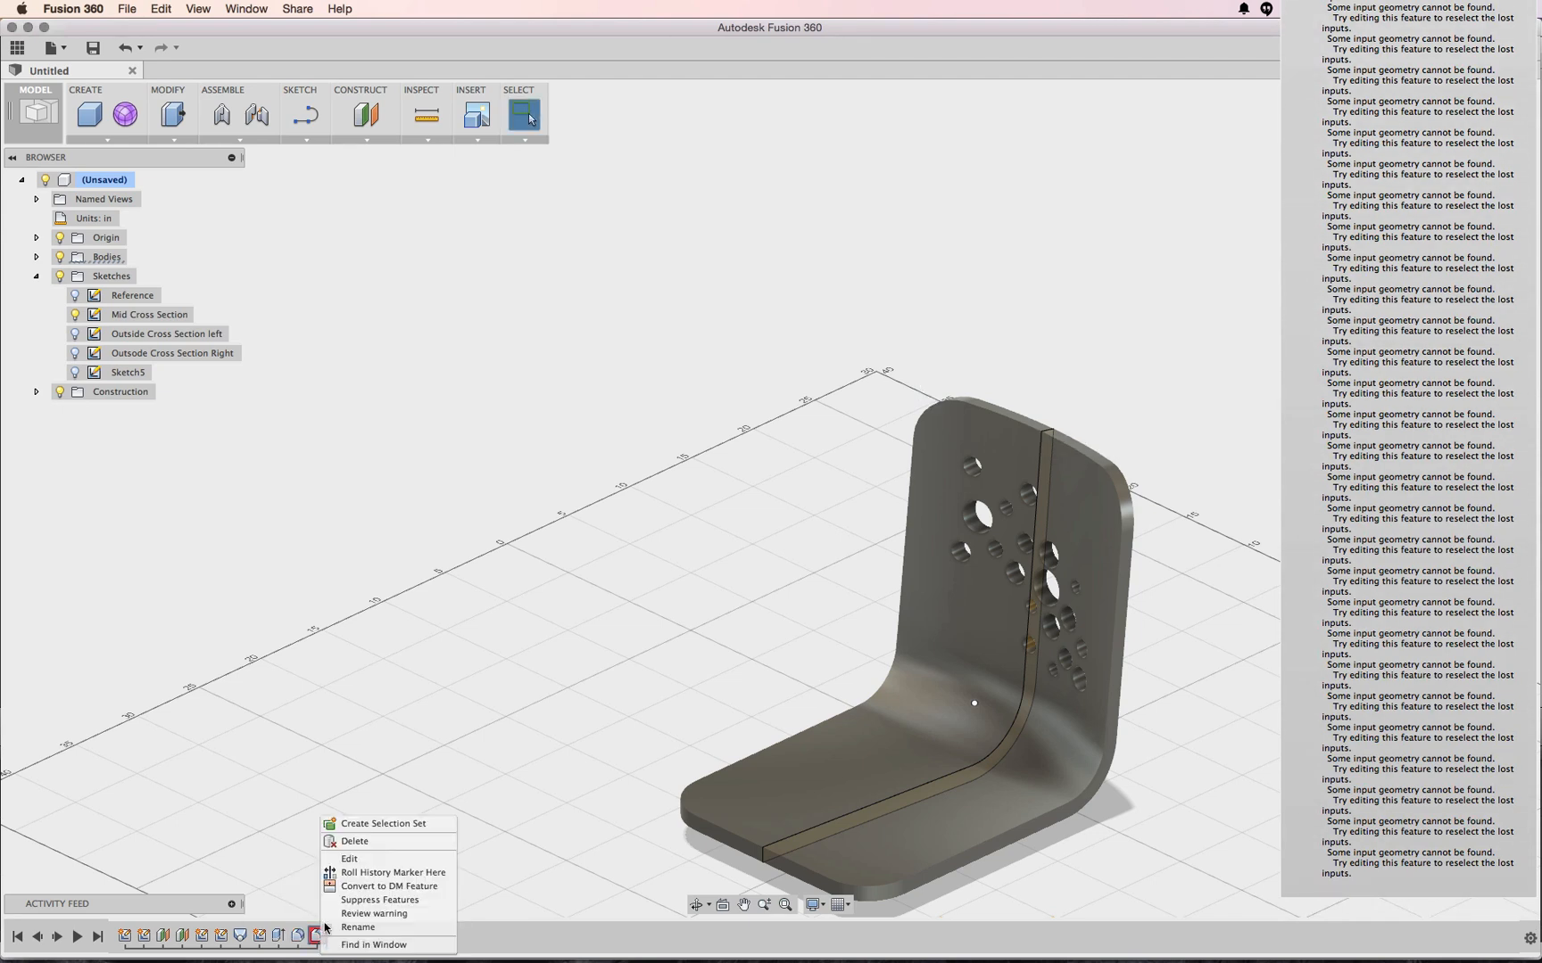
Window-select every shell edge for the fillet and try a 1 in radius, which fails
{"action": "left_click", "coordinate": [350, 859]}
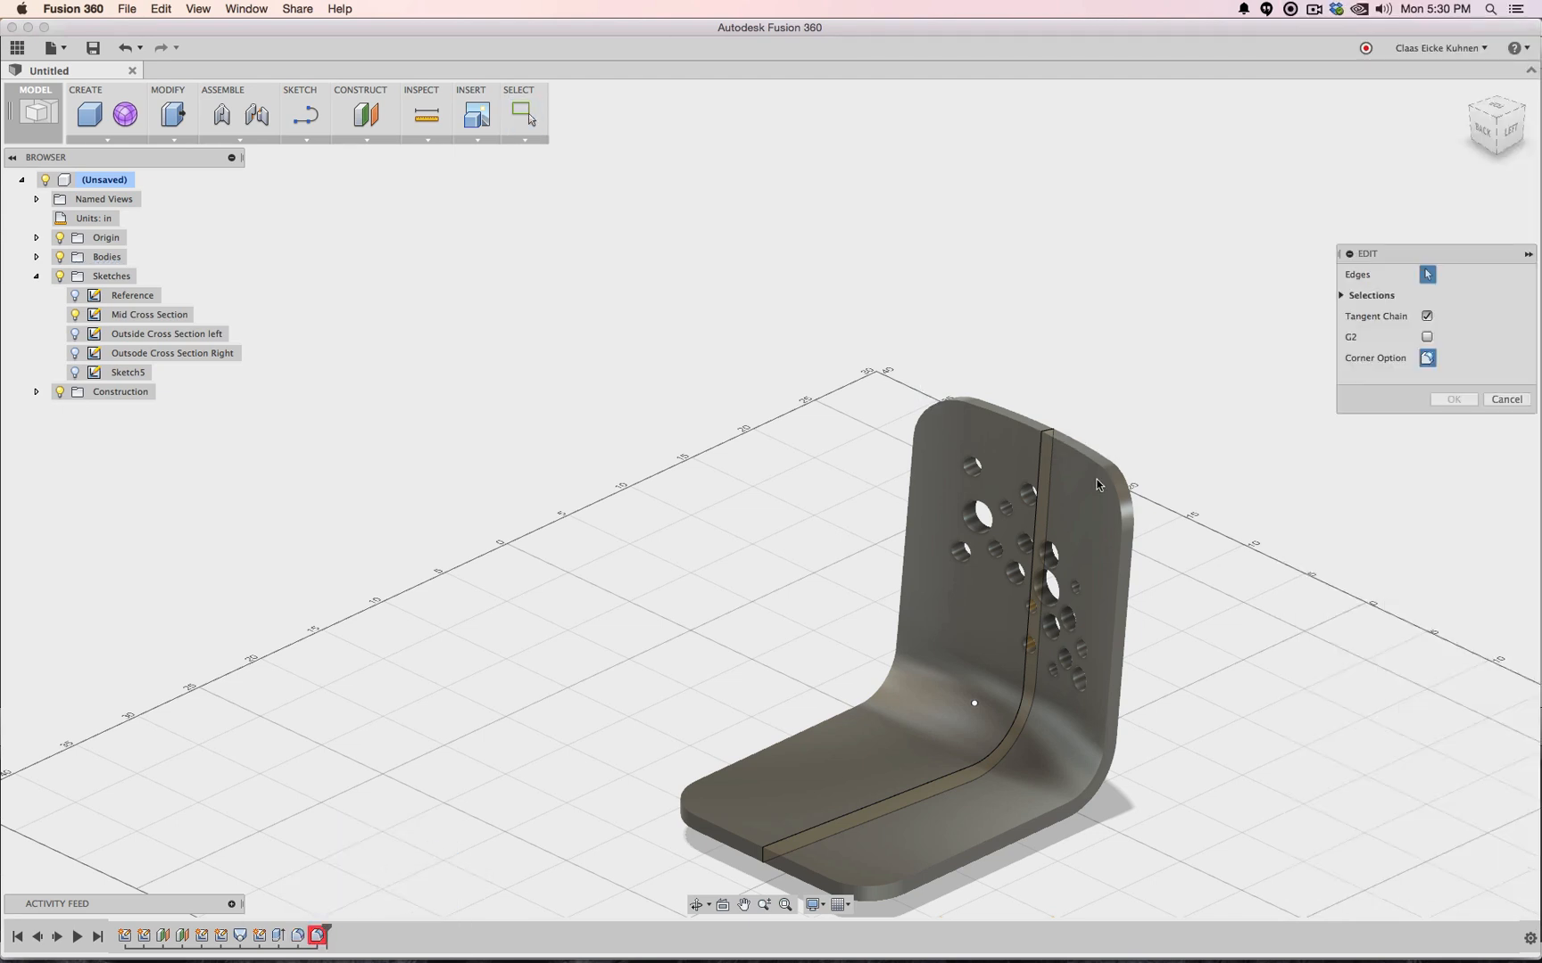
{"action": "left_click", "coordinate": [1342, 295]}
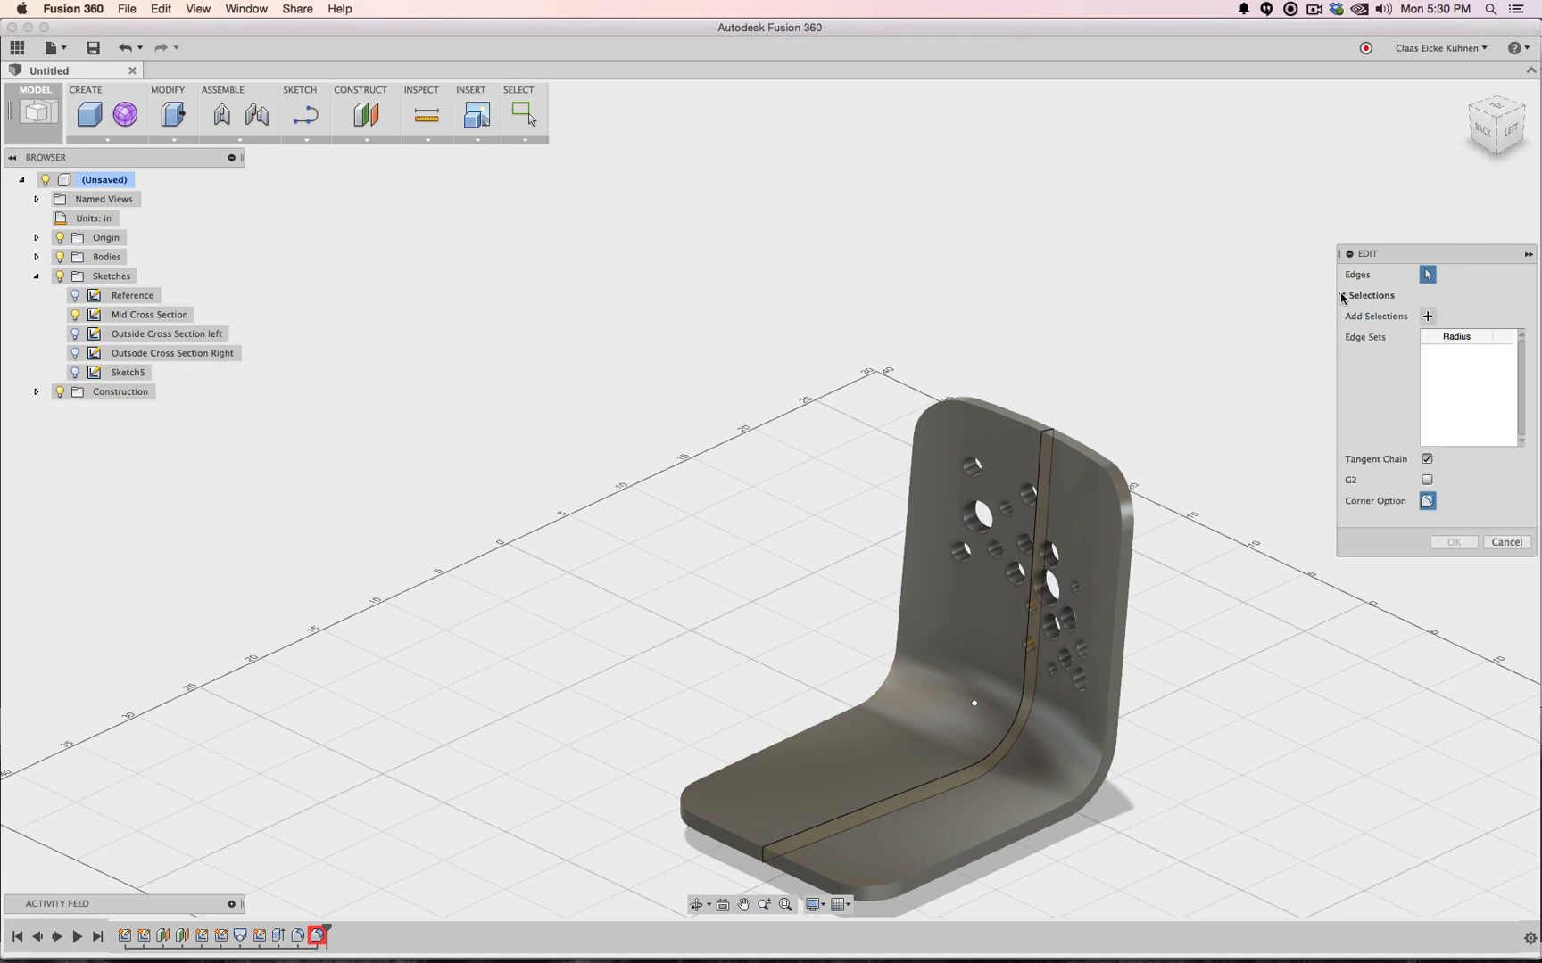
{"action": "scroll", "coordinate": [1196, 793], "scroll_direction": "up", "scroll_amount": 5}
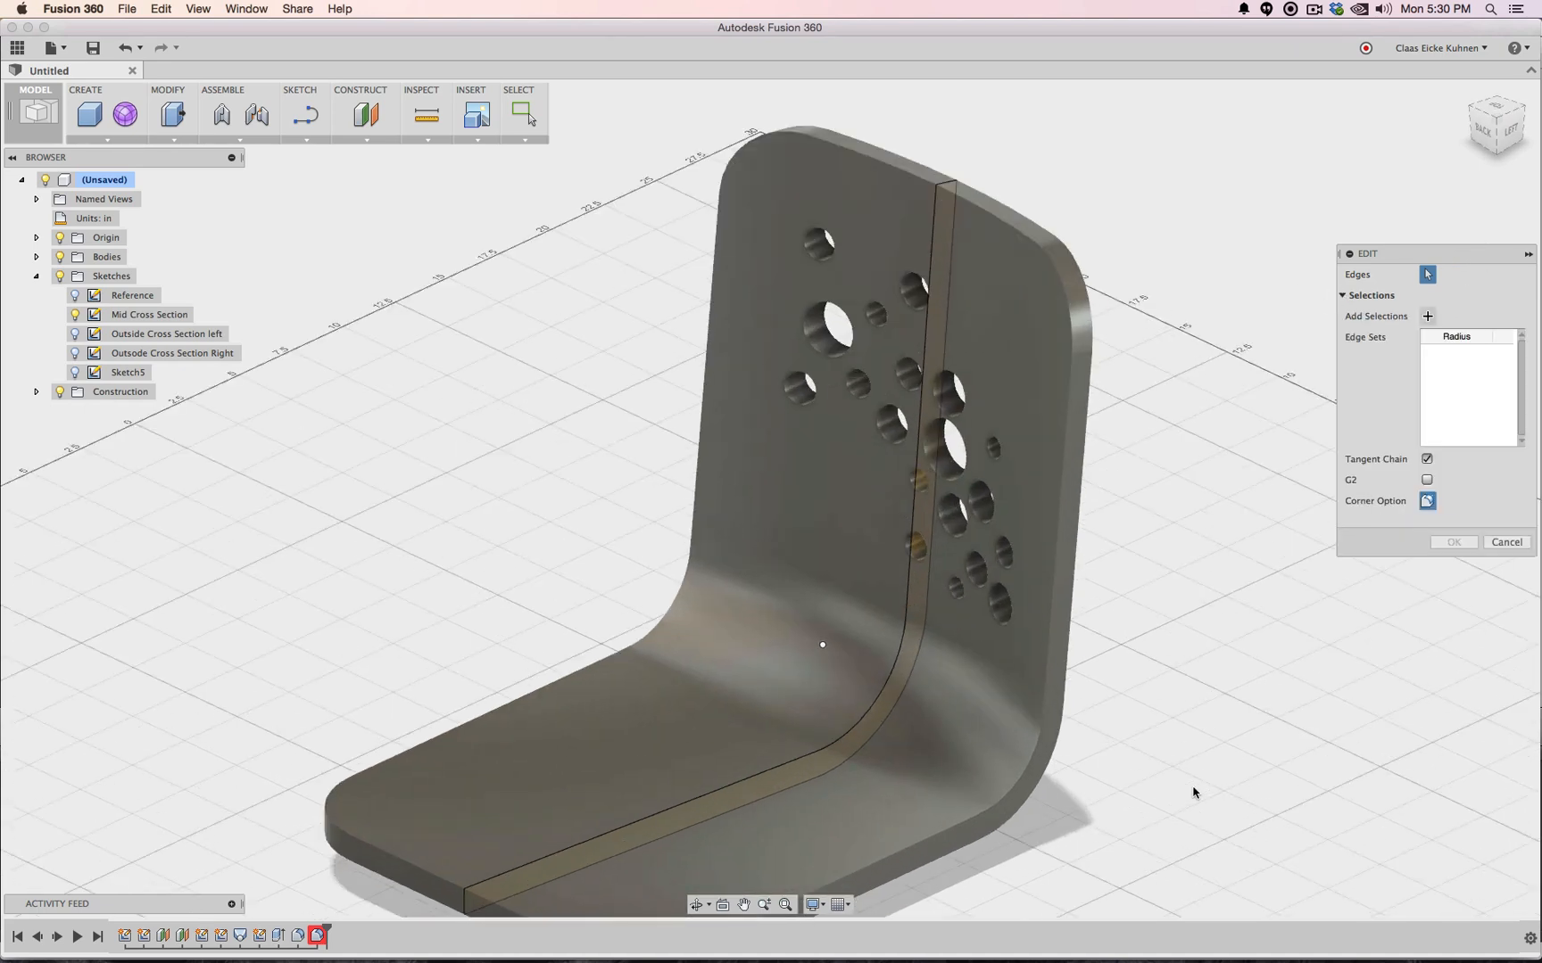
{"action": "scroll", "coordinate": [1196, 792], "scroll_direction": "down", "scroll_amount": 4}
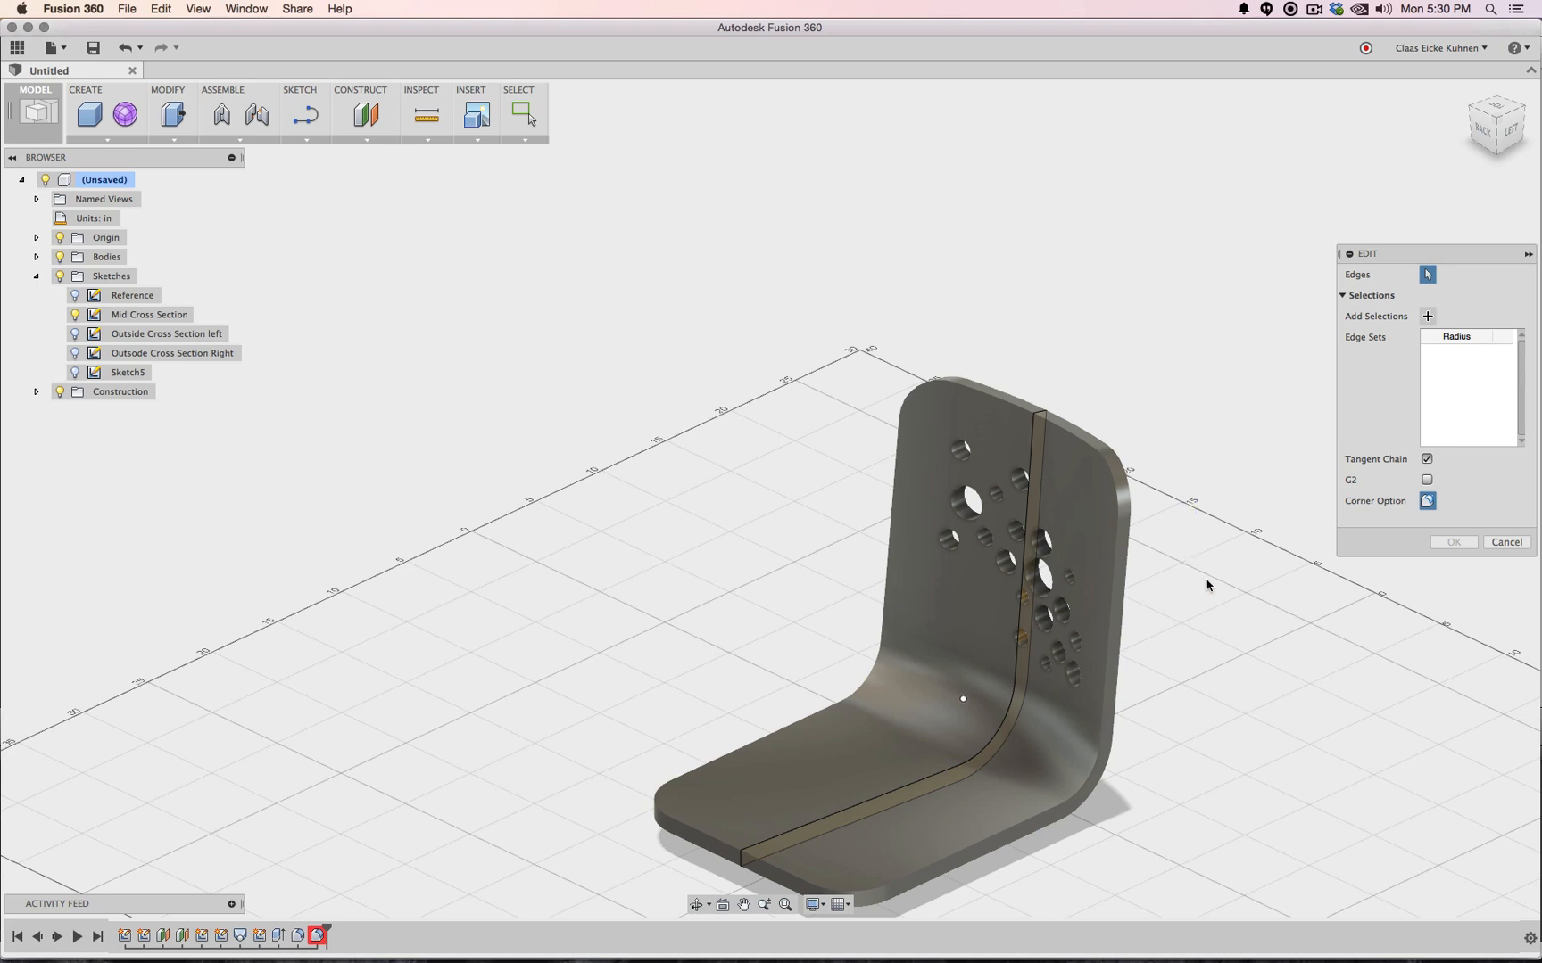
{"action": "middle_click_drag", "start_coordinate": [1204, 585], "coordinate": [1184, 273]}
{"action": "left_click_drag", "start_coordinate": [1173, 147], "coordinate": [495, 814]}
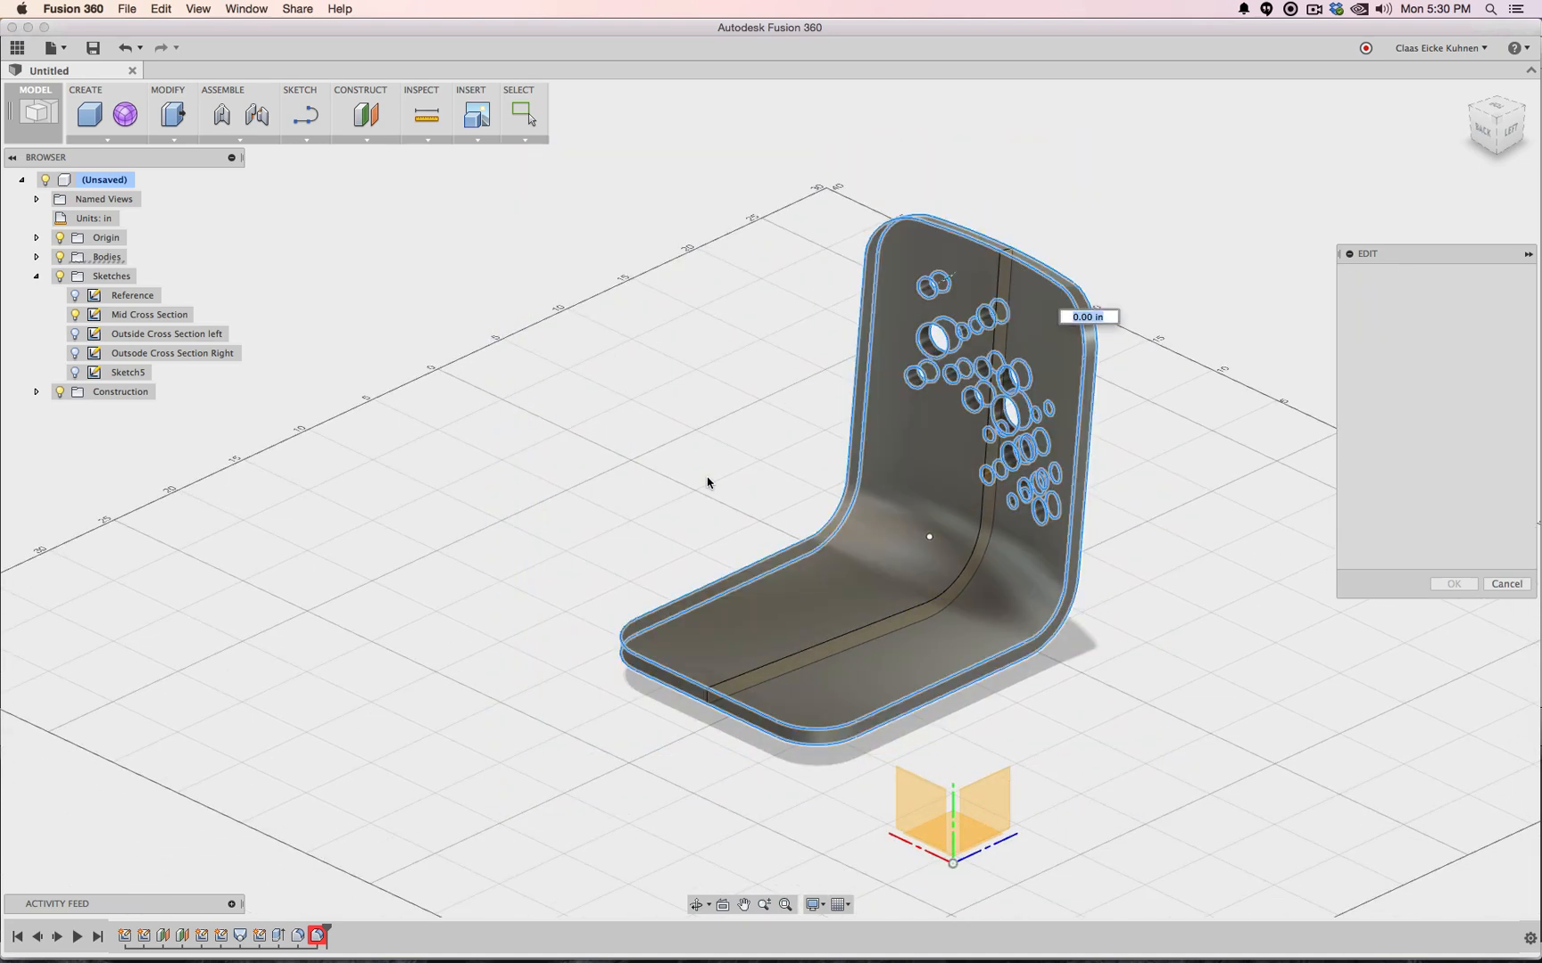
{"action": "type", "text": "1."}
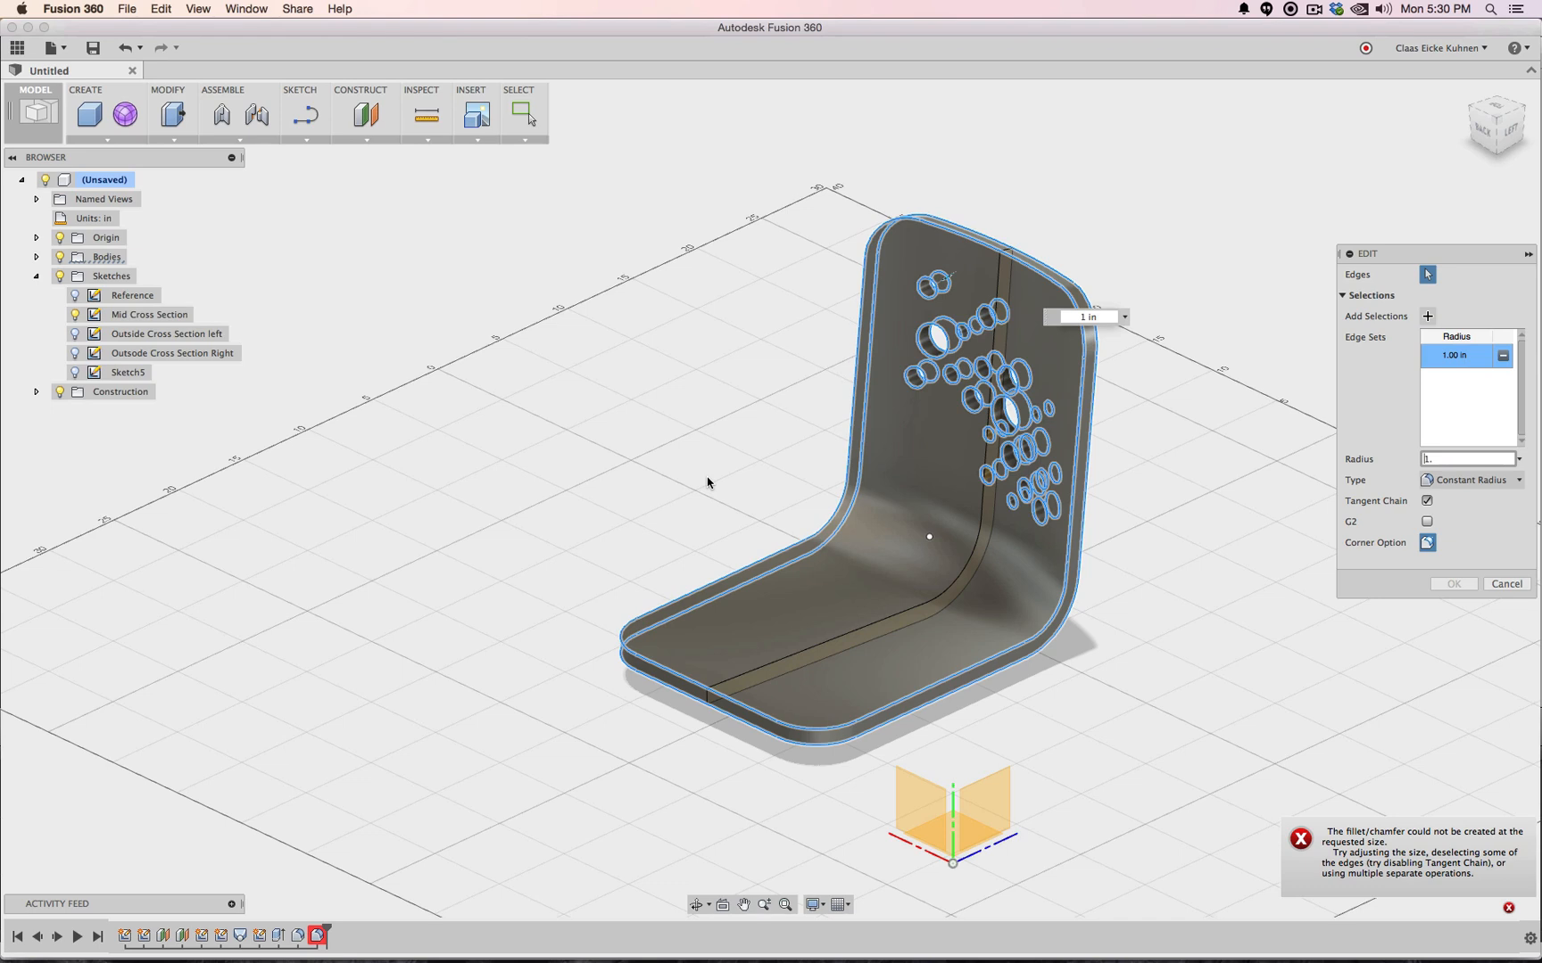
{"action": "left_click_drag", "start_coordinate": [1451, 460], "coordinate": [1395, 467]}
{"action": "key", "text": "Return"}
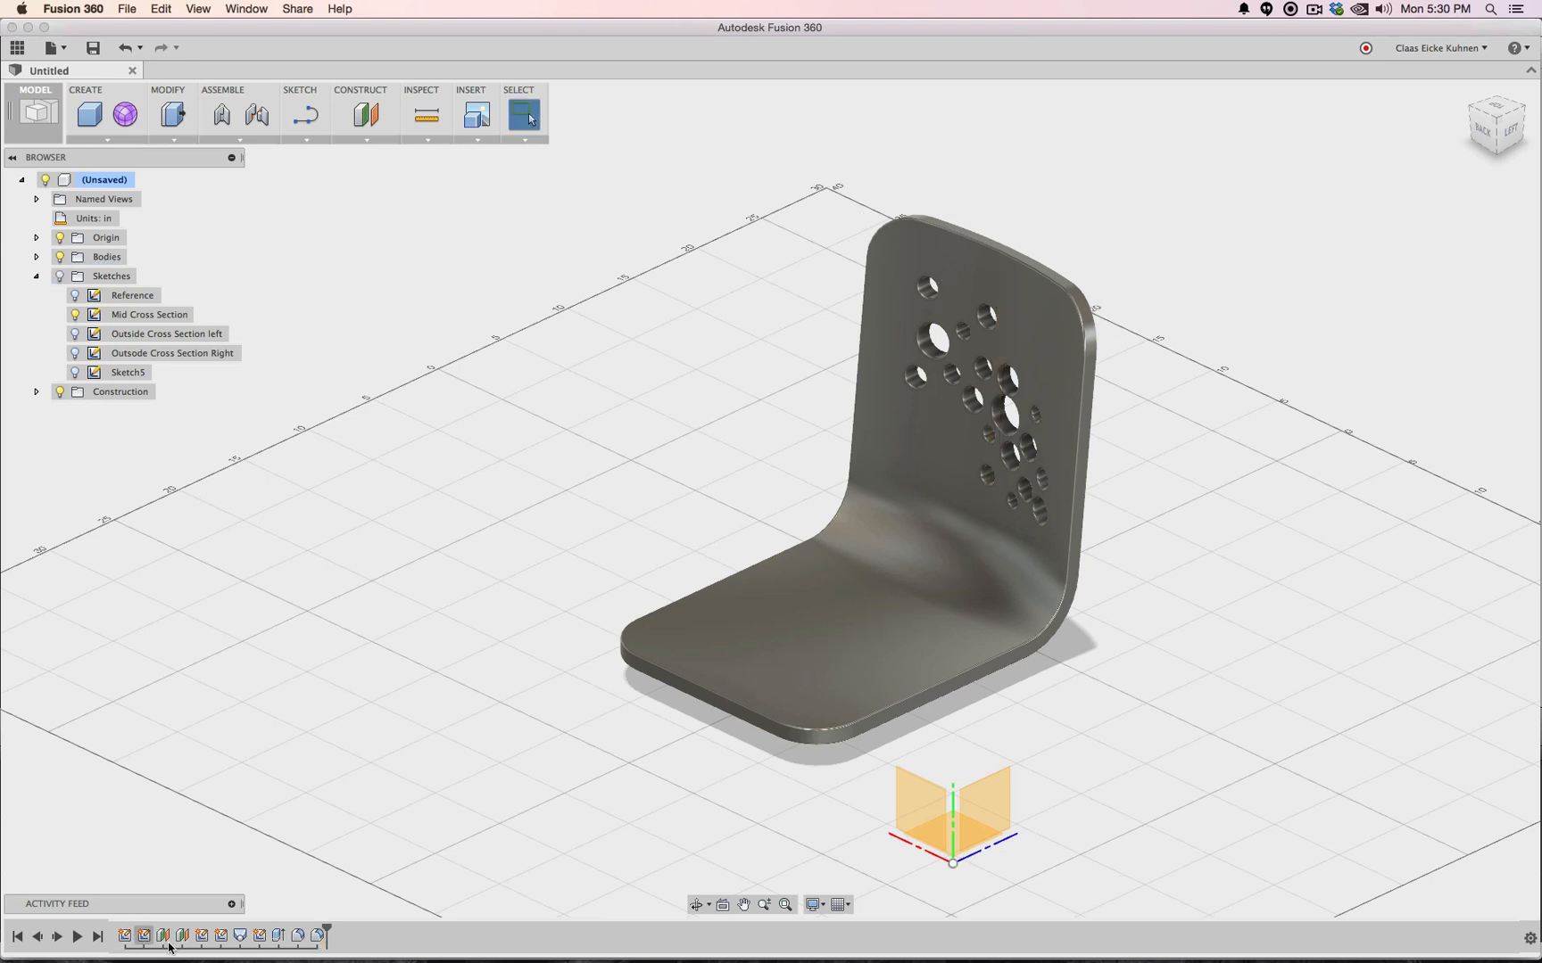
Inspect the chair shell from left, top, isometric and back views, ending on the left view
{"action": "left_click", "coordinate": [1504, 132]}
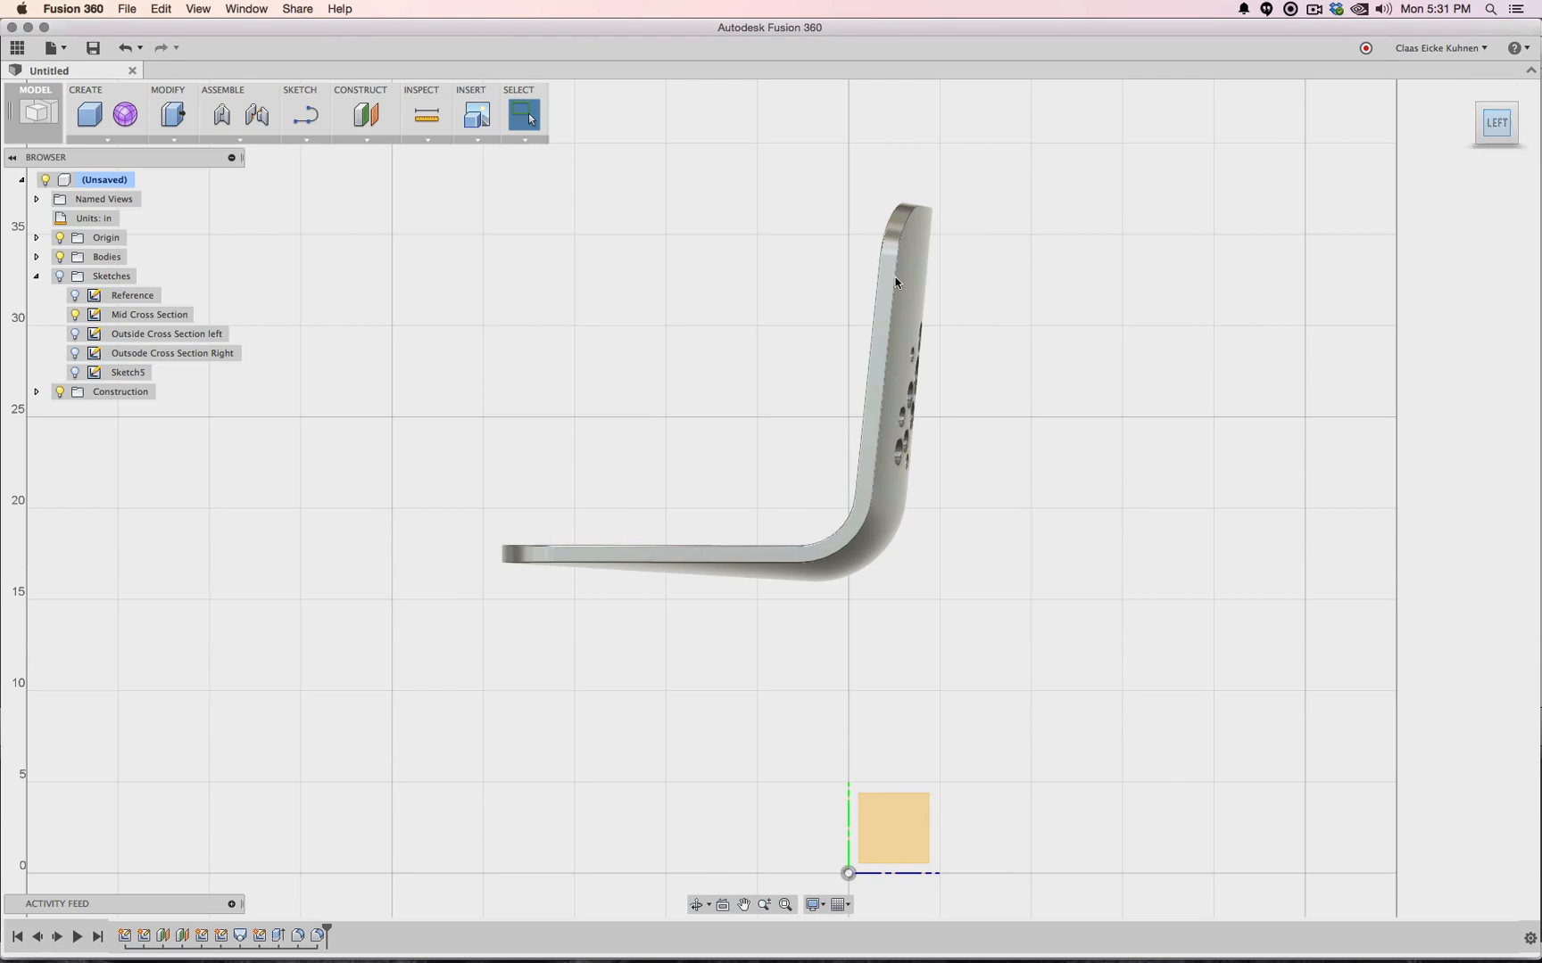
{"action": "left_click", "coordinate": [1497, 102]}
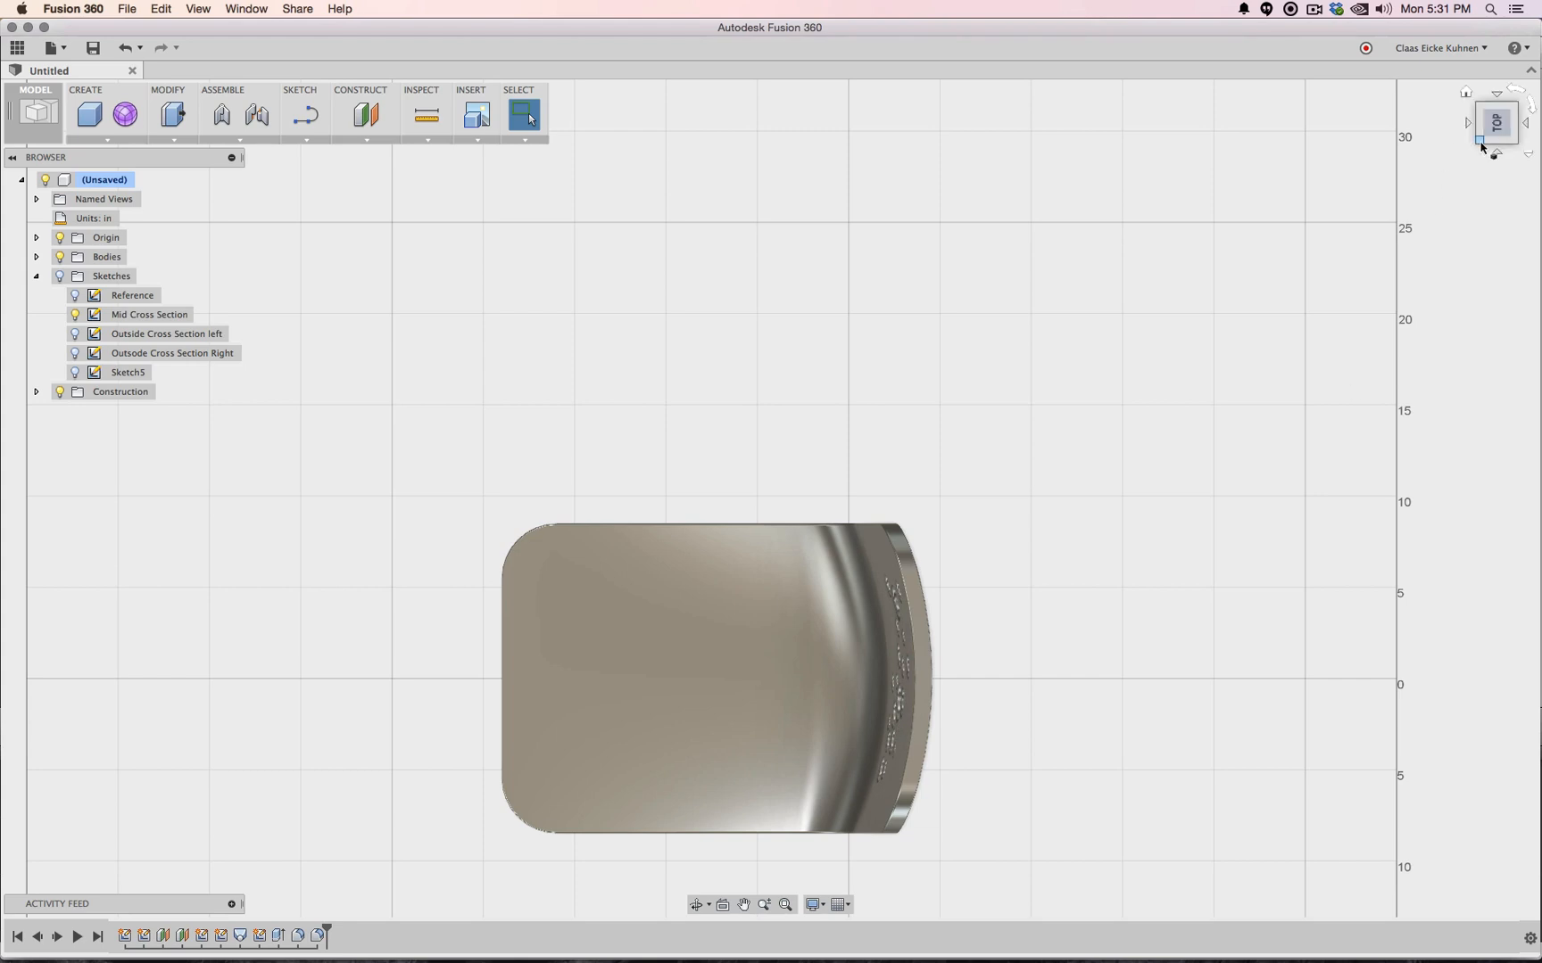
{"action": "left_click", "coordinate": [1499, 102]}
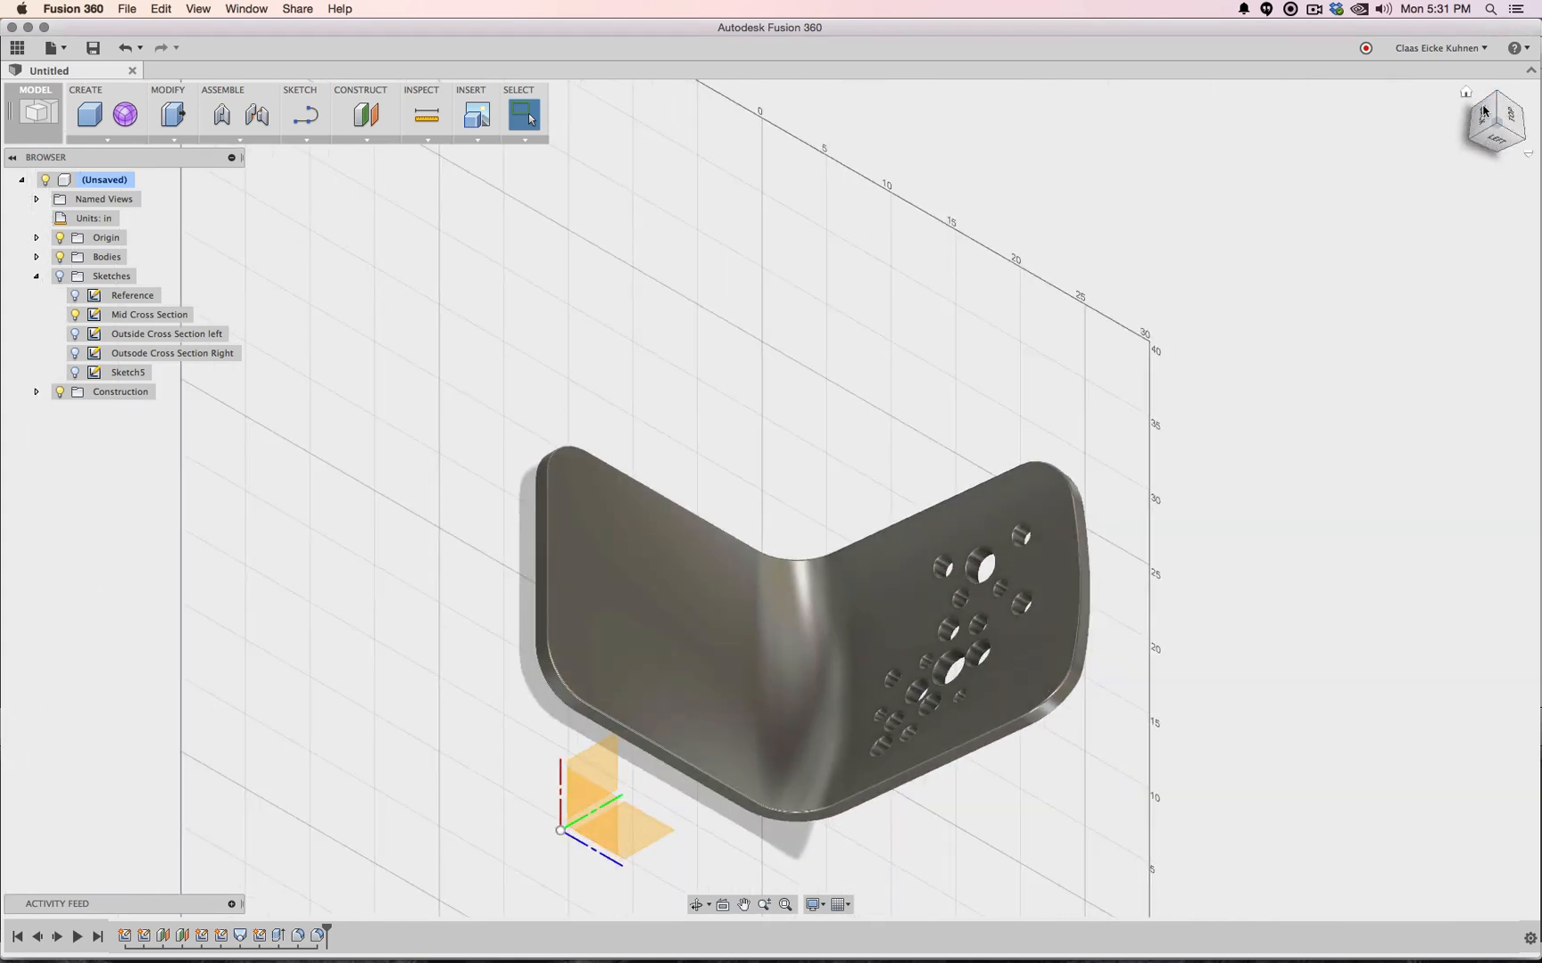
{"action": "left_click", "coordinate": [1484, 114]}
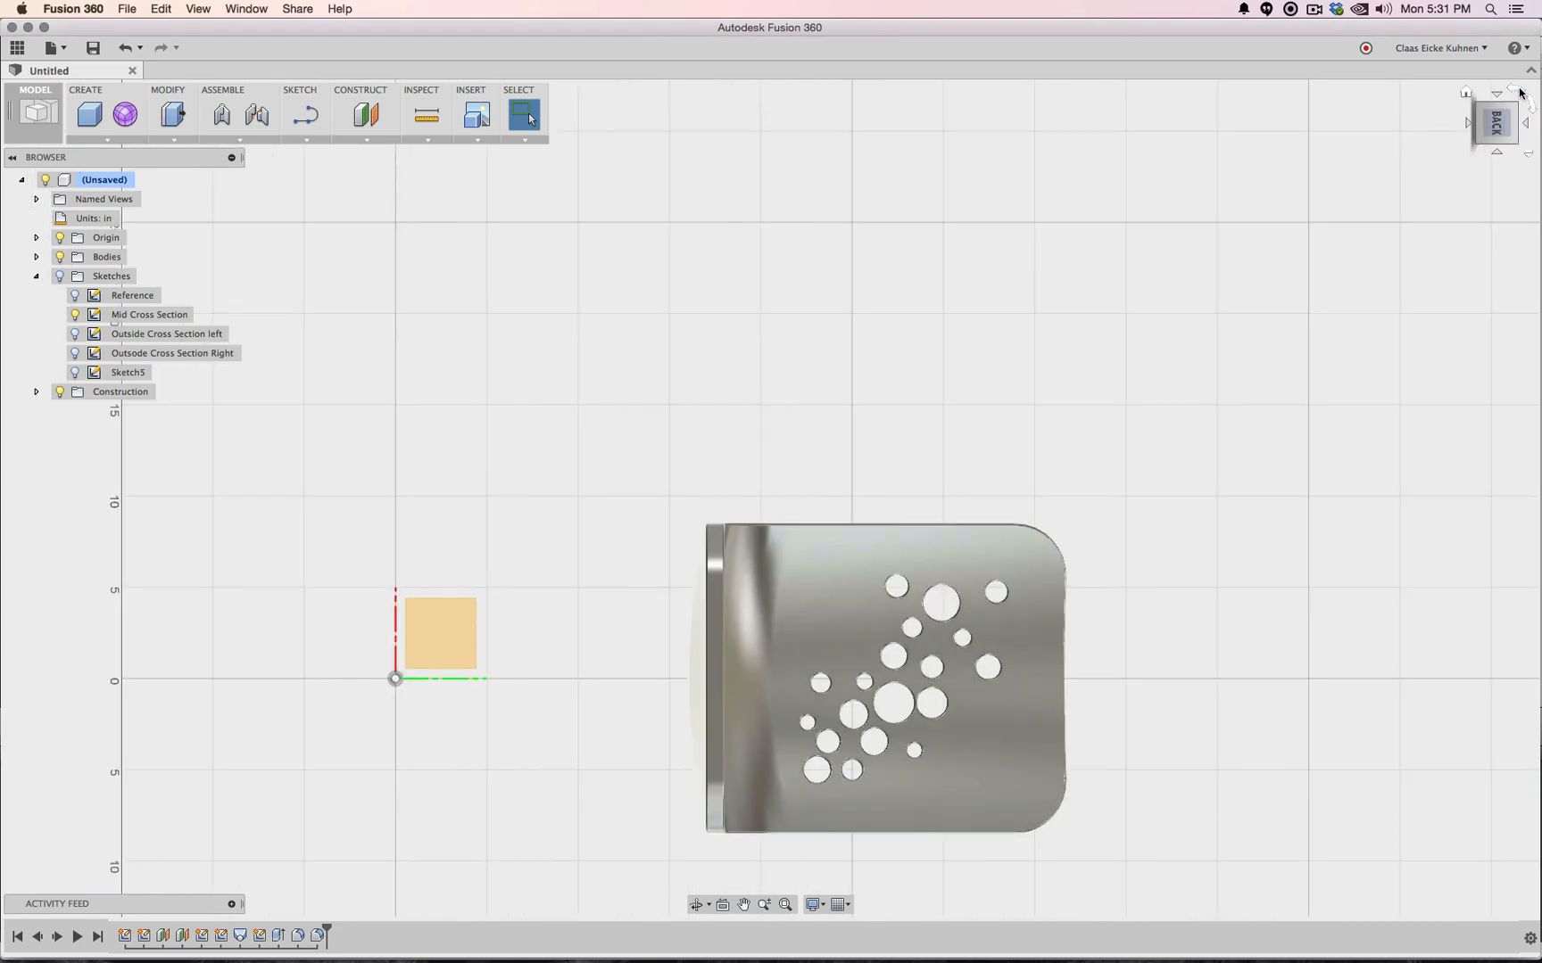
{"action": "left_click", "coordinate": [1520, 92]}
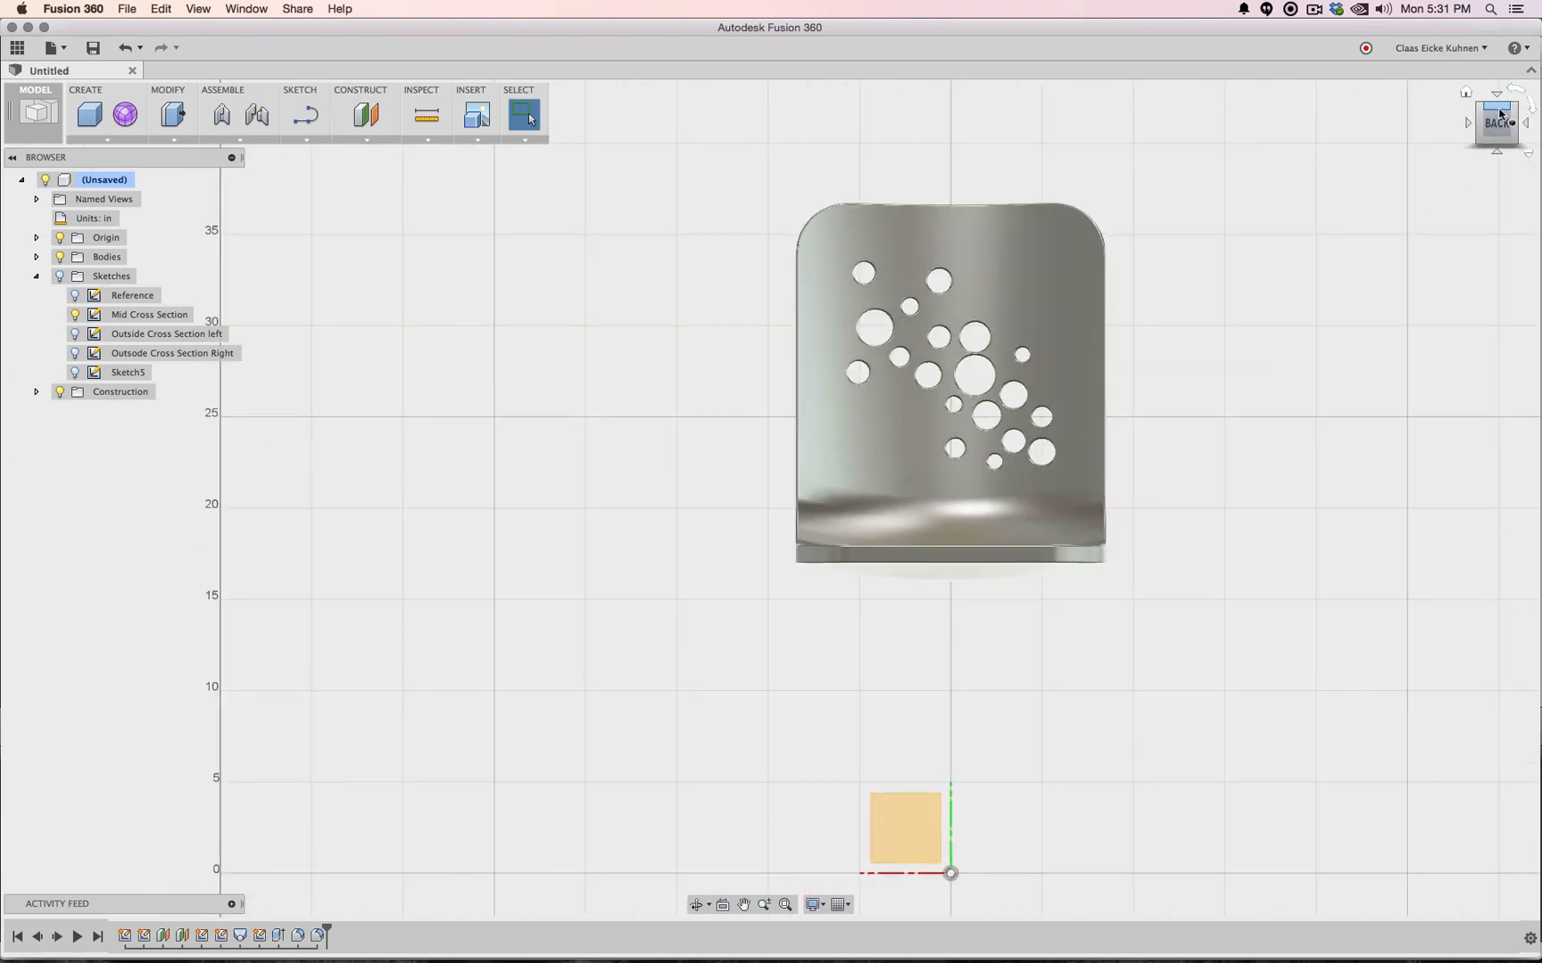
{"action": "mouse_move", "coordinate": [1500, 114]}
{"action": "left_mouse_down"}
{"action": "mouse_move", "coordinate": [1487, 164]}
{"action": "mouse_move", "coordinate": [1403, 121]}
{"action": "mouse_move", "coordinate": [1496, 102]}
{"action": "mouse_move", "coordinate": [1469, 113]}
{"action": "mouse_move", "coordinate": [1479, 134]}
{"action": "mouse_move", "coordinate": [1535, 131]}
{"action": "mouse_move", "coordinate": [1508, 111]}
{"action": "mouse_move", "coordinate": [1485, 134]}
{"action": "mouse_move", "coordinate": [1517, 124]}
{"action": "mouse_move", "coordinate": [1524, 154]}
{"action": "mouse_move", "coordinate": [1483, 116]}
{"action": "mouse_move", "coordinate": [1256, 131]}
{"action": "left_mouse_up"}
{"action": "left_click", "coordinate": [1501, 125]}
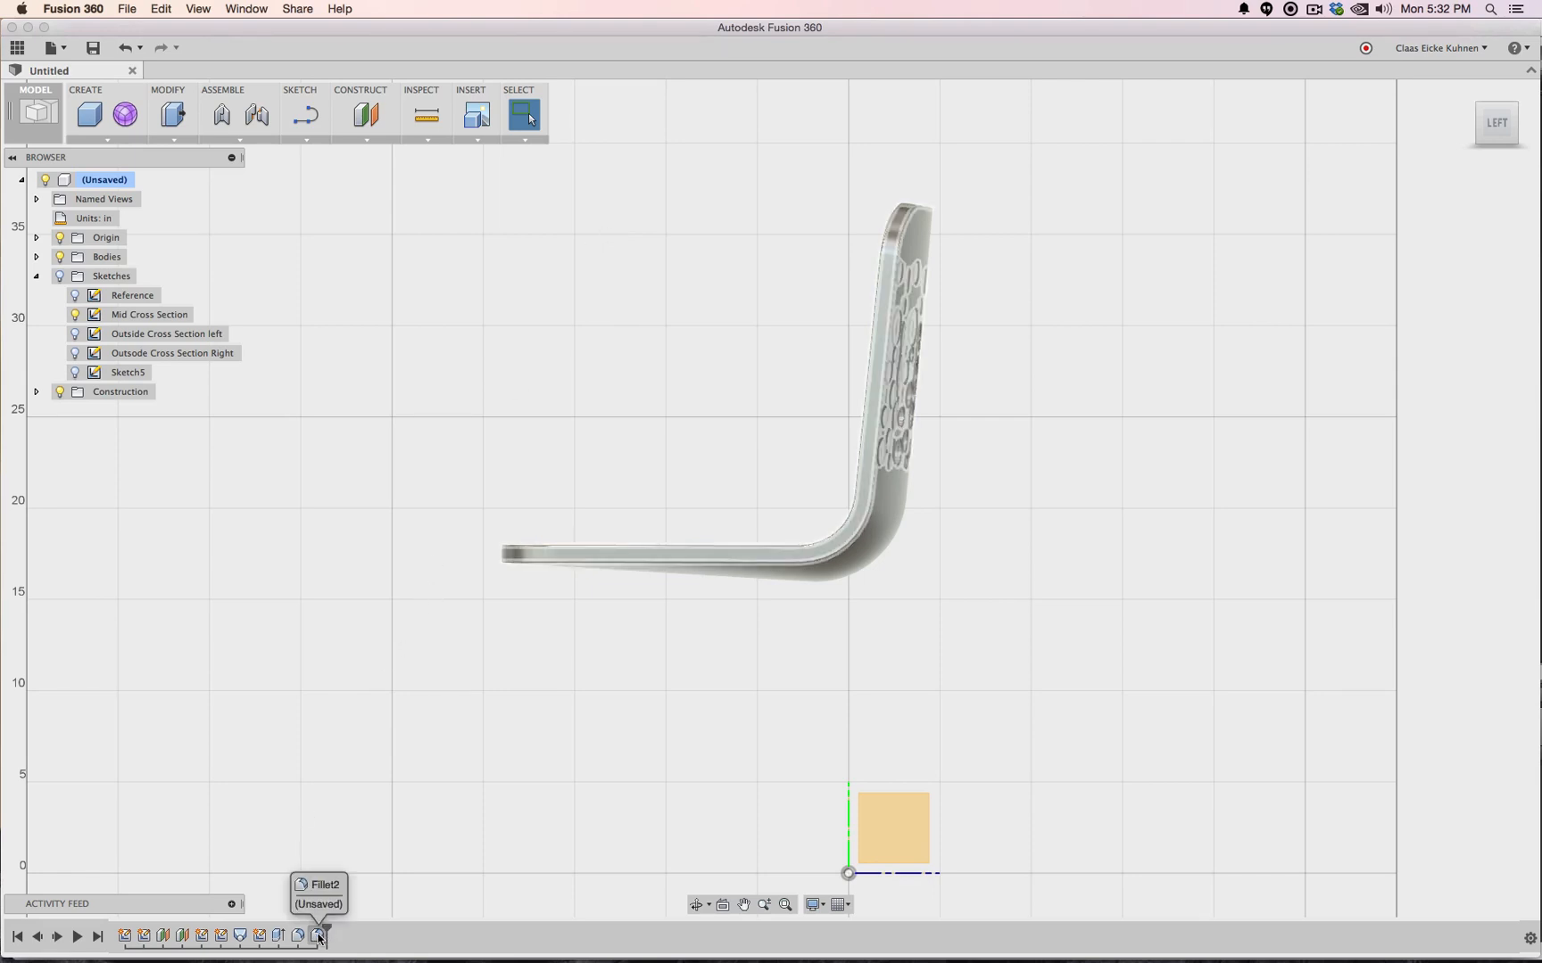
Group the timeline features from Outside Cross Section to the end and show the Reference sketch
{"action": "left_click", "coordinate": [204, 936], "text": "shift"}
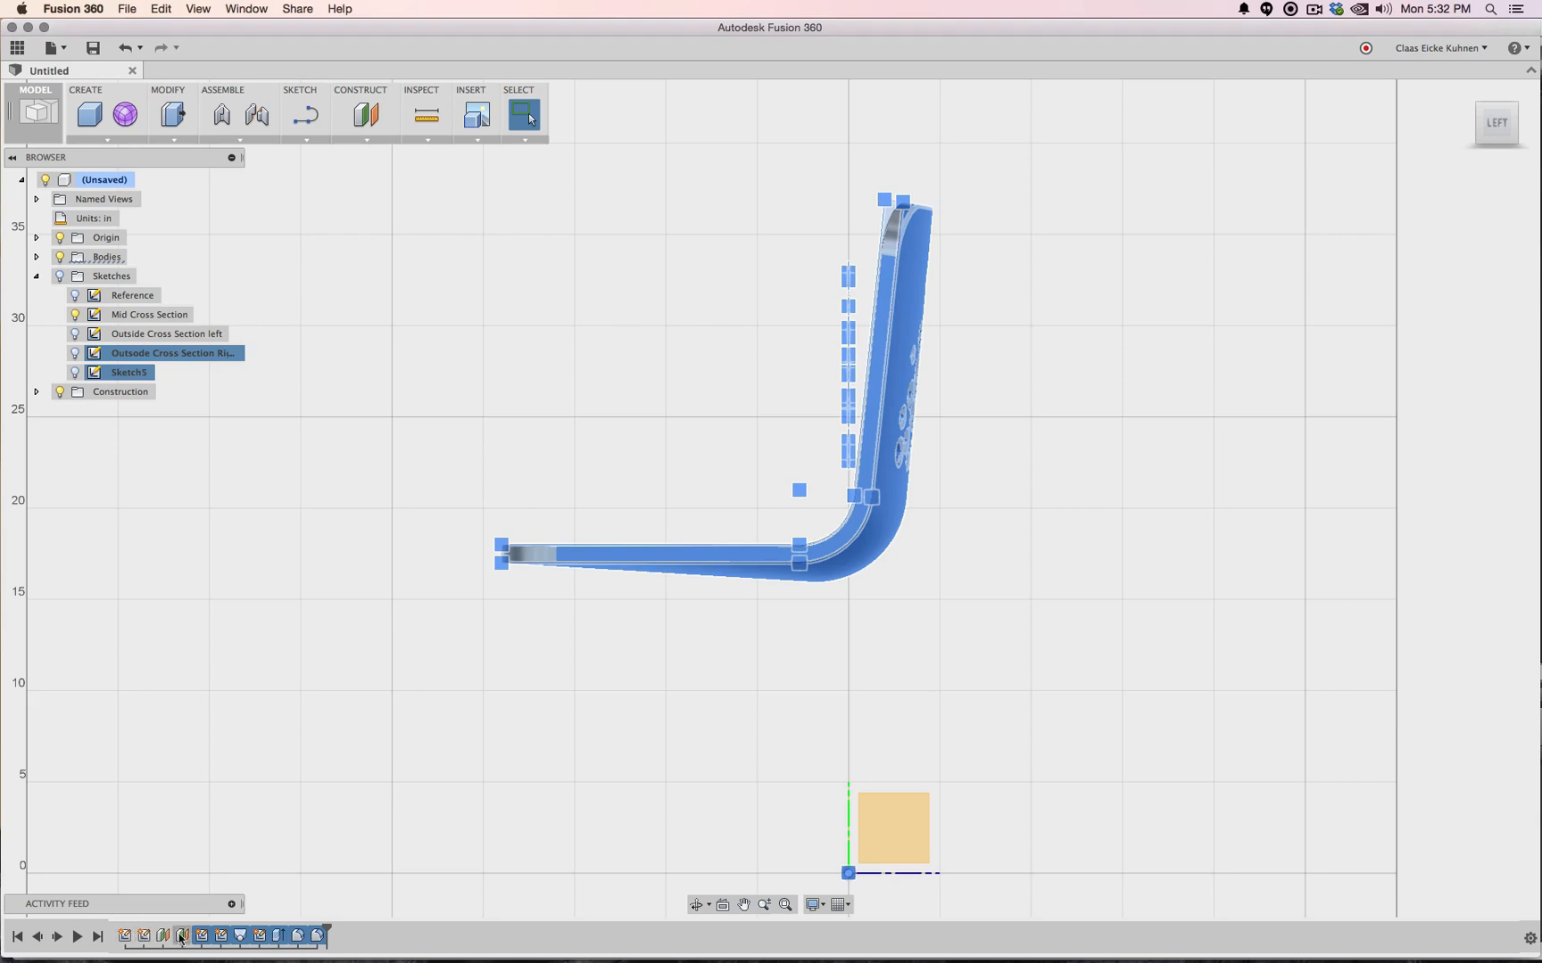
{"action": "right_click", "coordinate": [204, 939]}
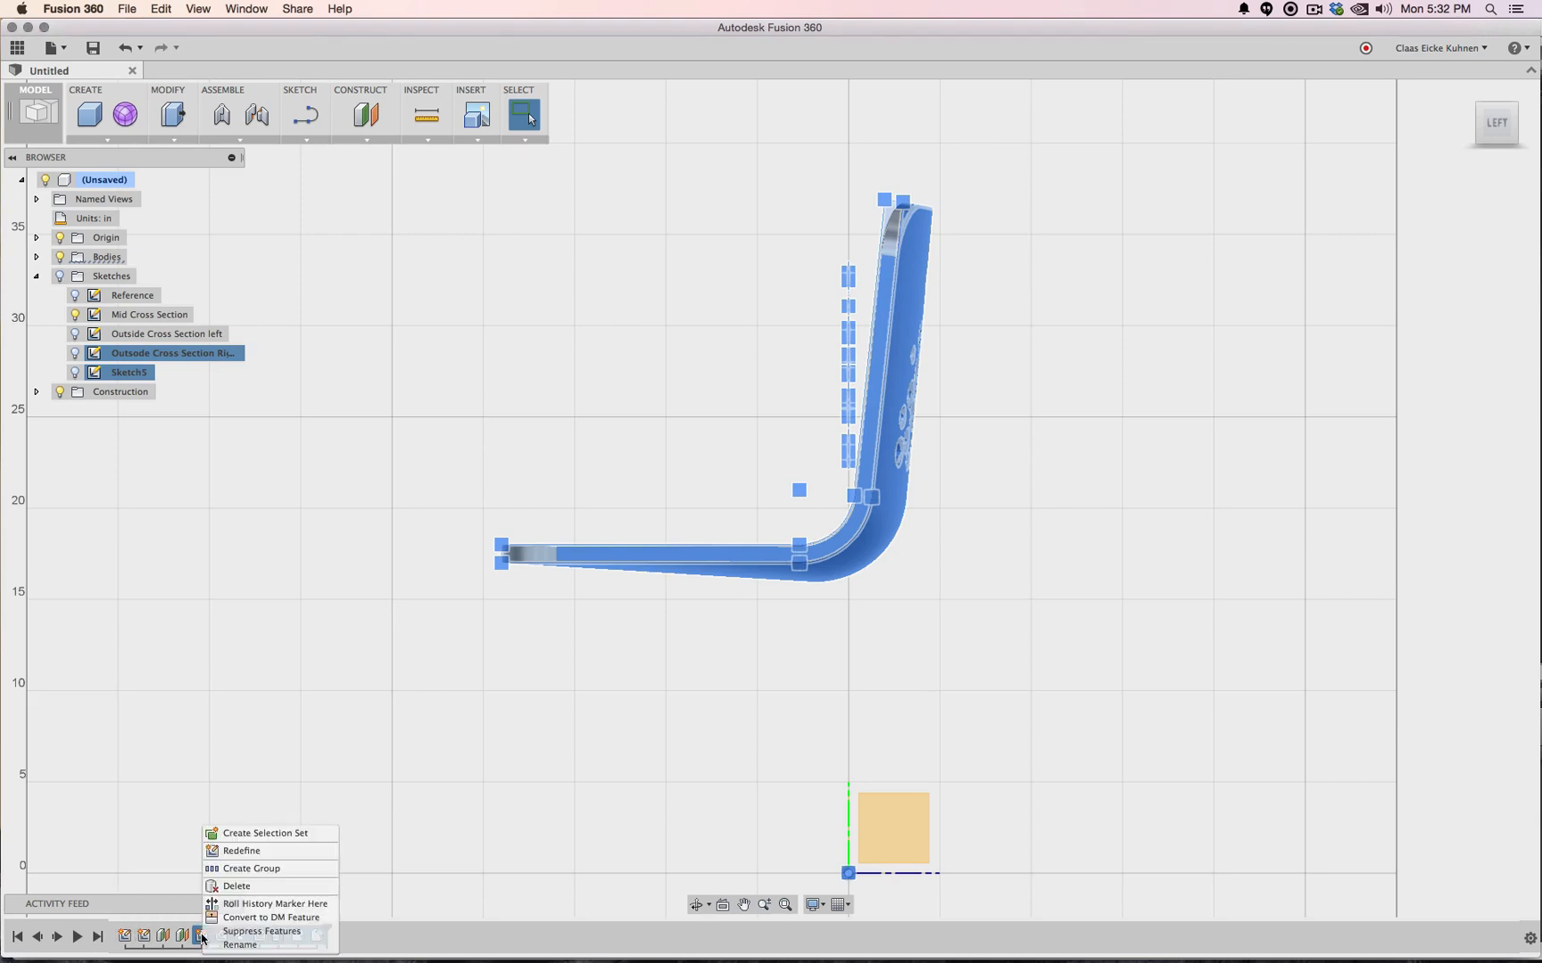
{"action": "left_click", "coordinate": [231, 872]}
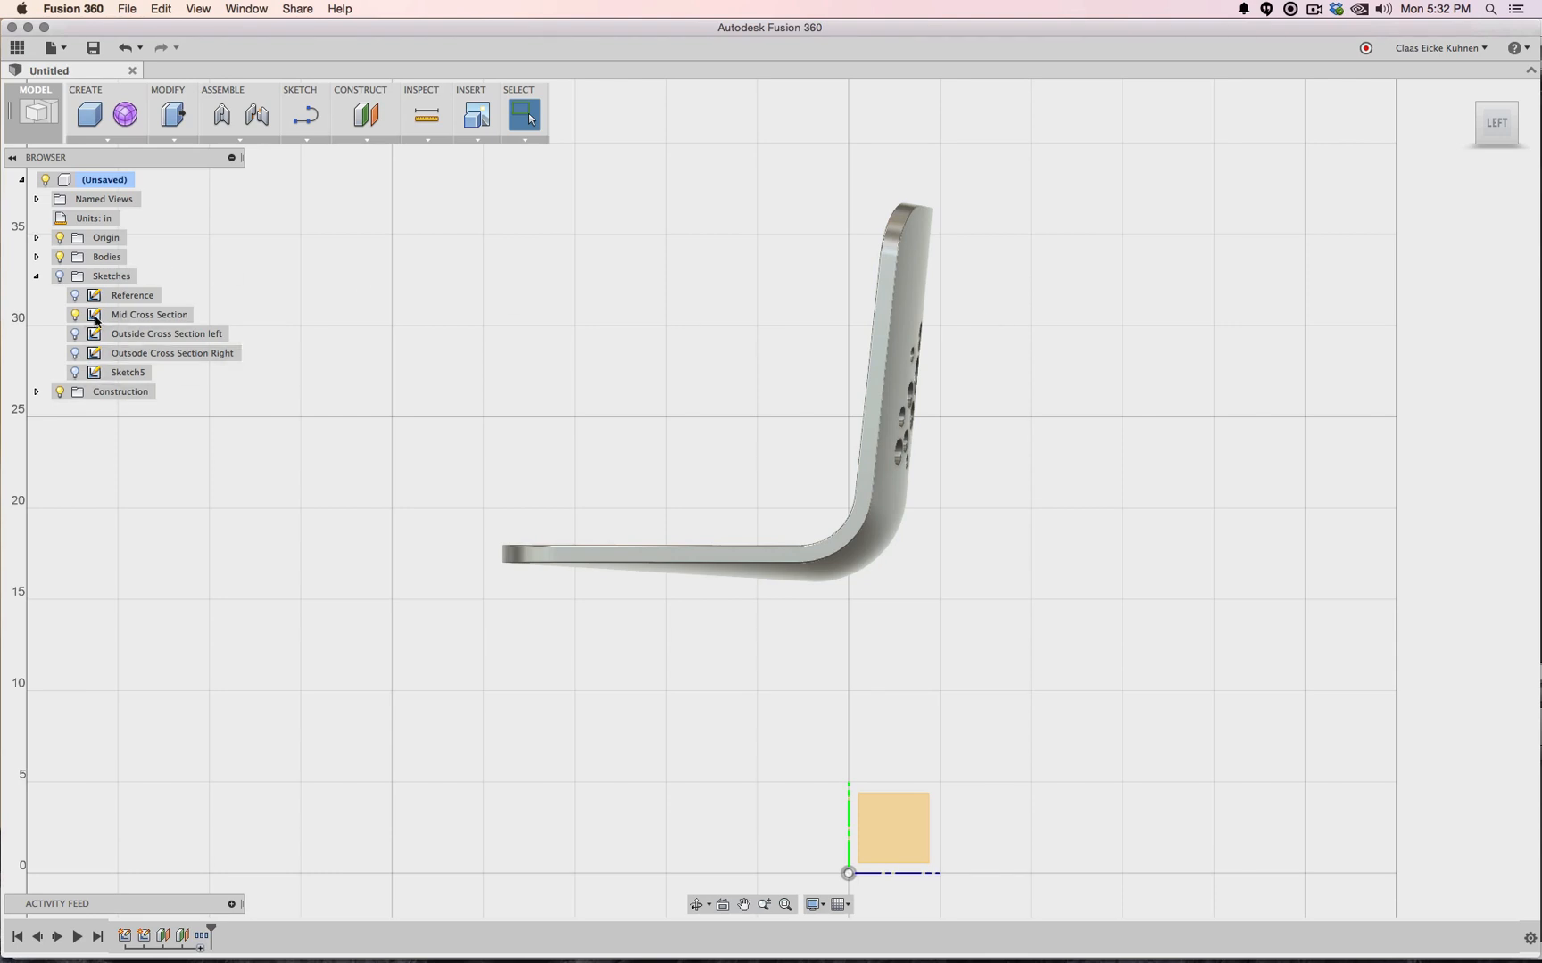
{"action": "left_click", "coordinate": [75, 296]}
Delete the feature group together with all its contents
{"action": "left_click", "coordinate": [202, 935]}
{"action": "key", "text": "Delete"}
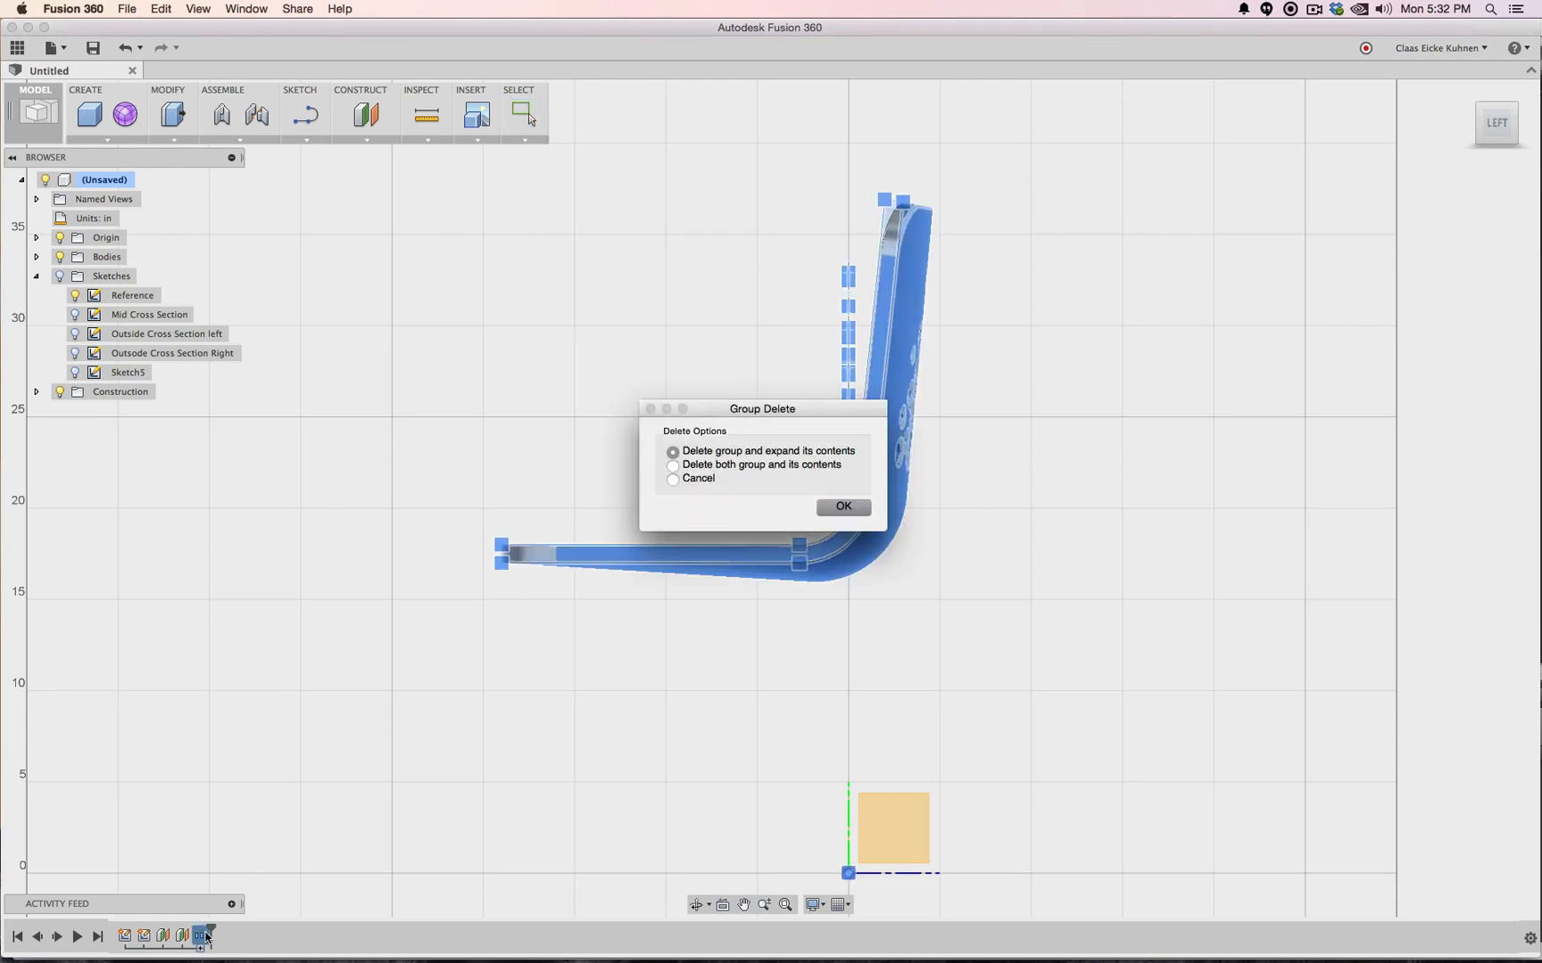
{"action": "left_click", "coordinate": [823, 466]}
{"action": "left_click", "coordinate": [843, 508]}
{"action": "left_click", "coordinate": [76, 297]}
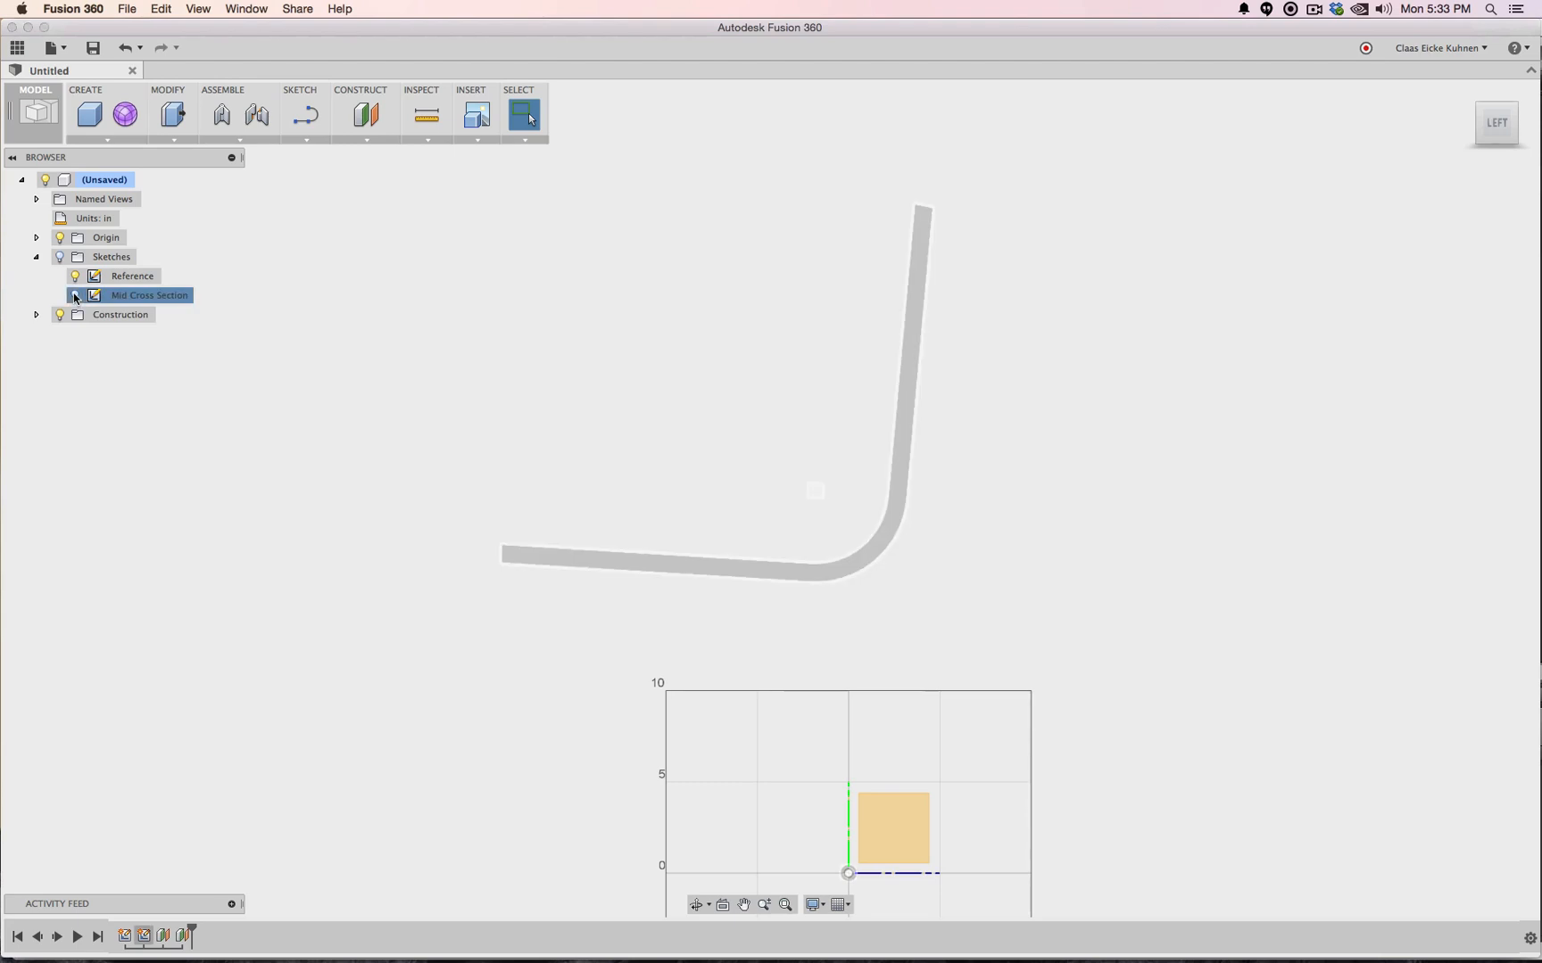
Make the sketches visible and open the Mid Cross Section sketch for editing
{"action": "left_click", "coordinate": [60, 257]}
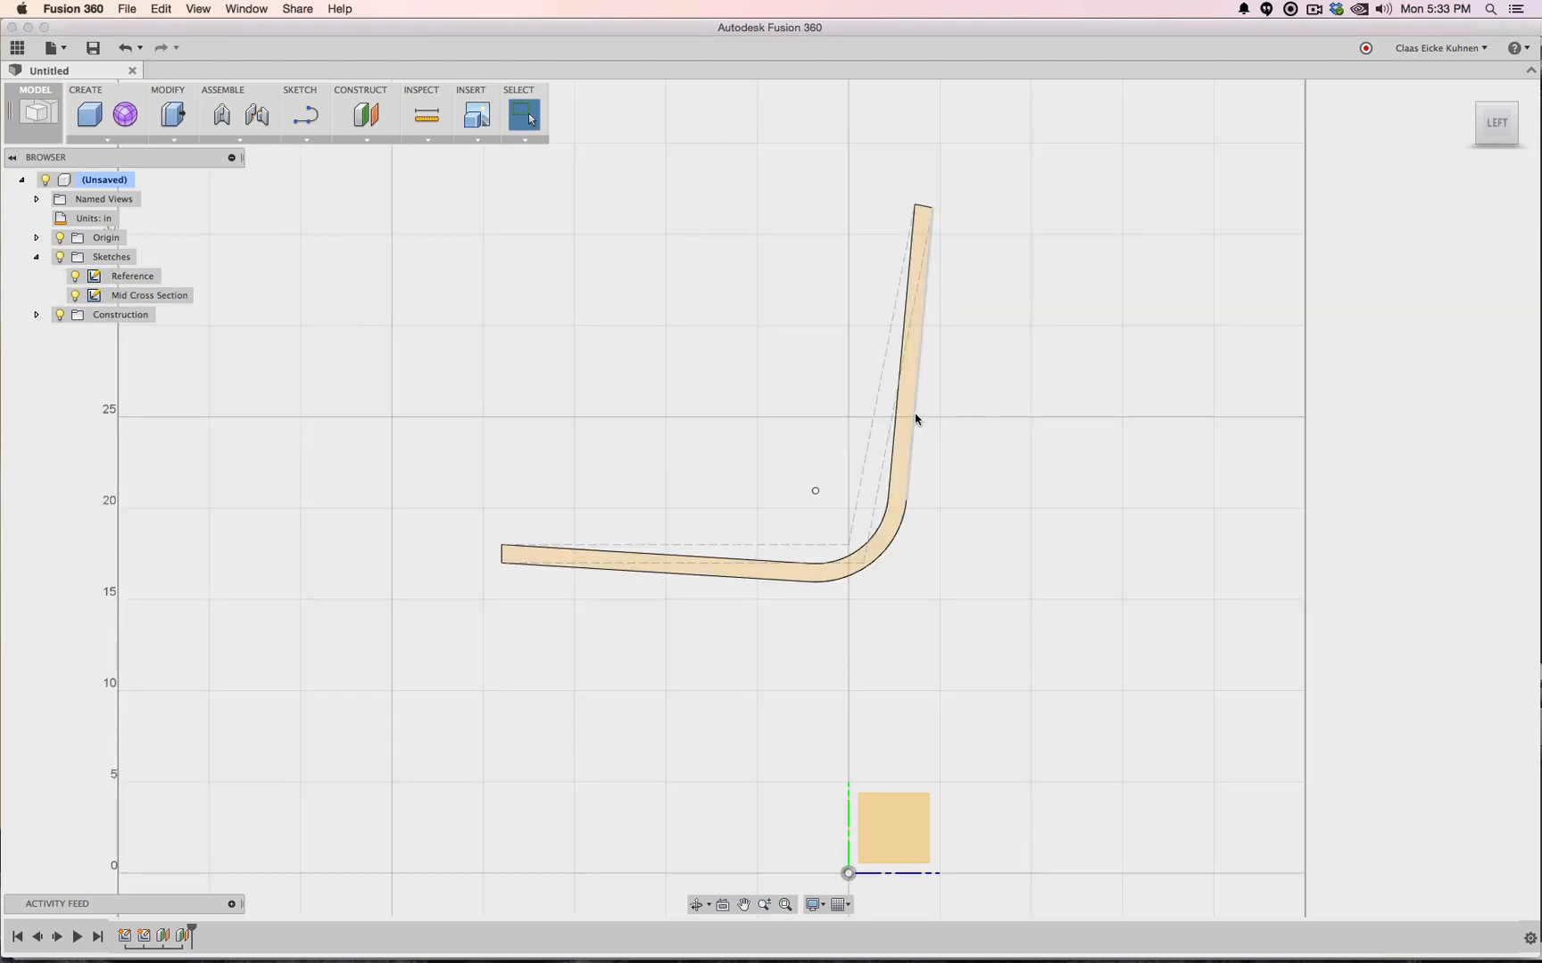
{"action": "right_click", "coordinate": [152, 304]}
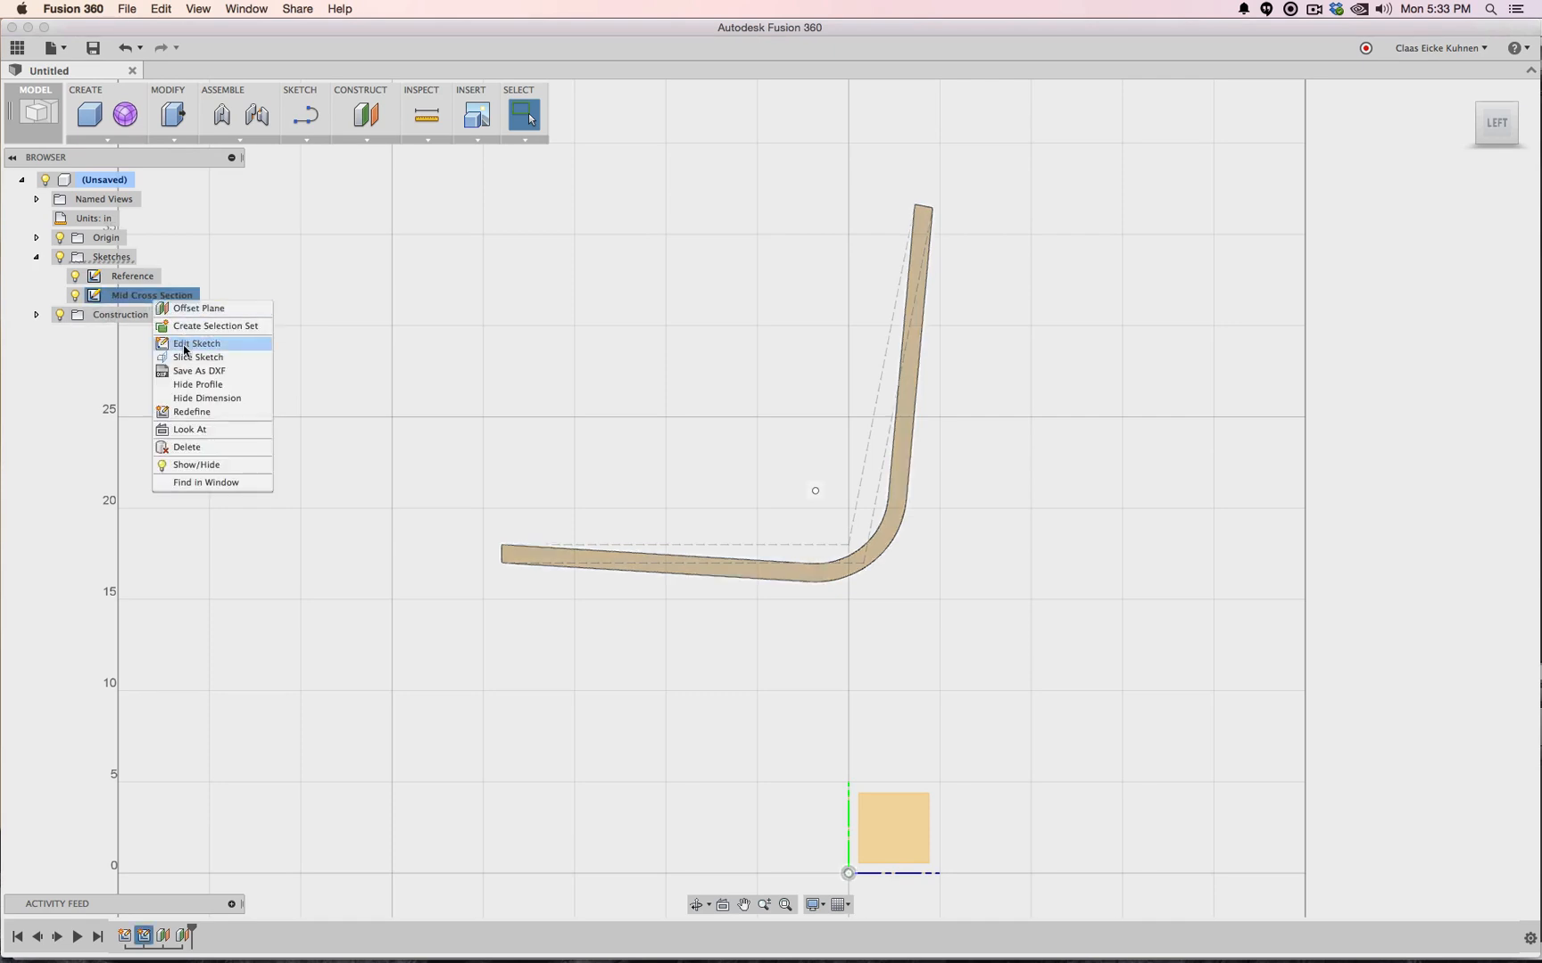
{"action": "left_click", "coordinate": [185, 347]}
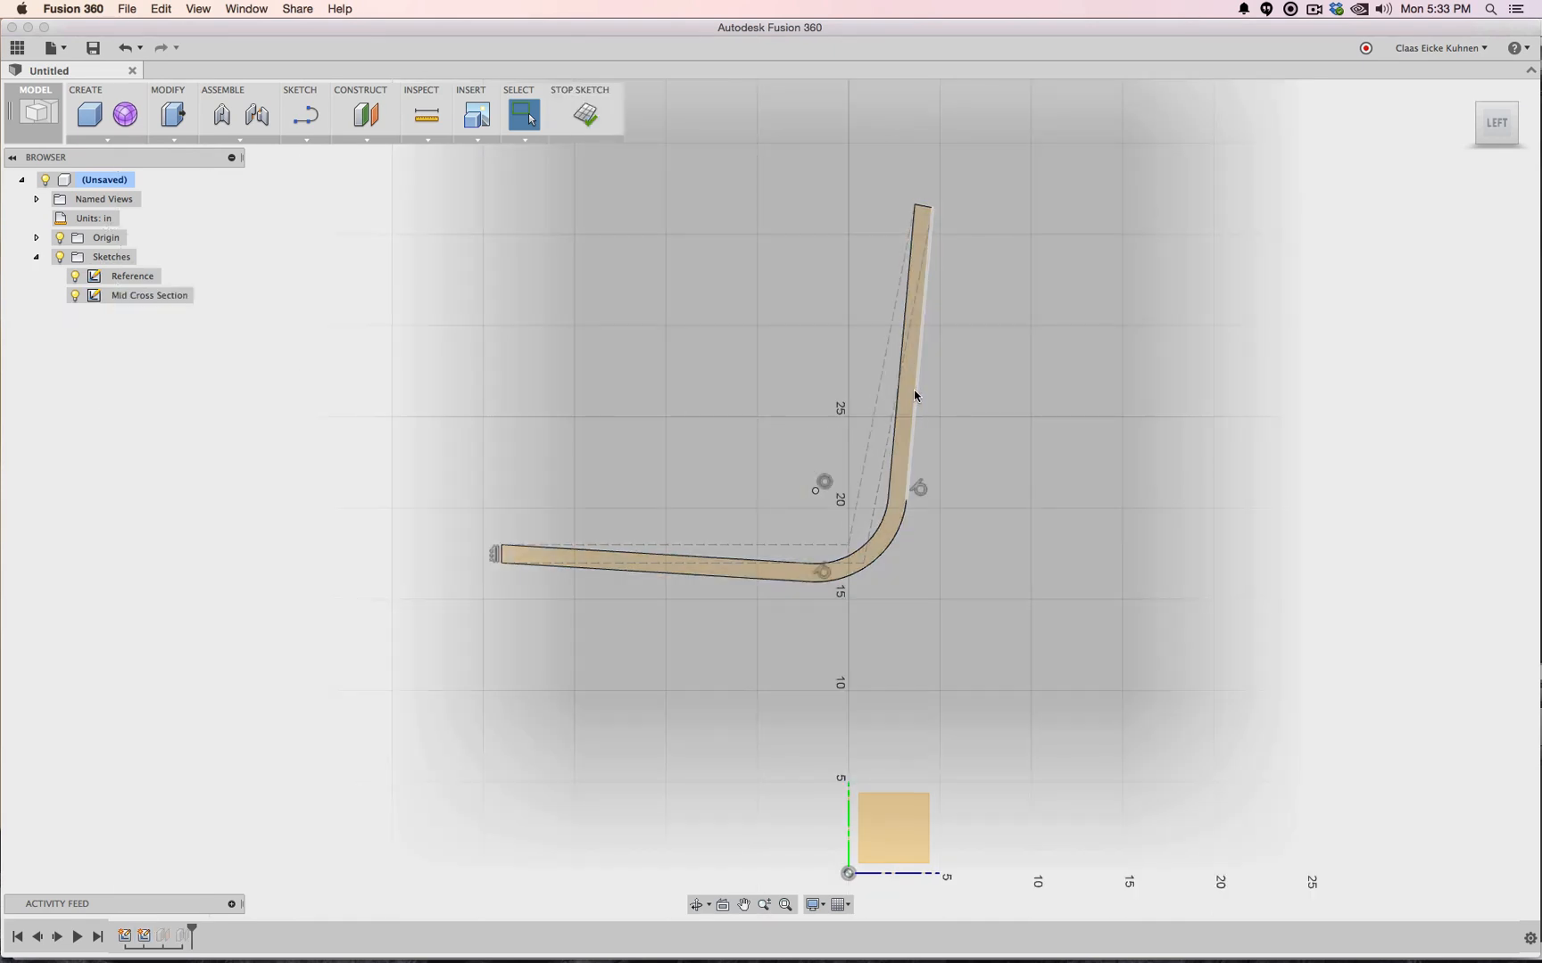
Delete the profile's outer arc, inner fillet arc, seat lines and upright back line
{"action": "left_click", "coordinate": [904, 520]}
{"action": "key", "text": "Delete"}
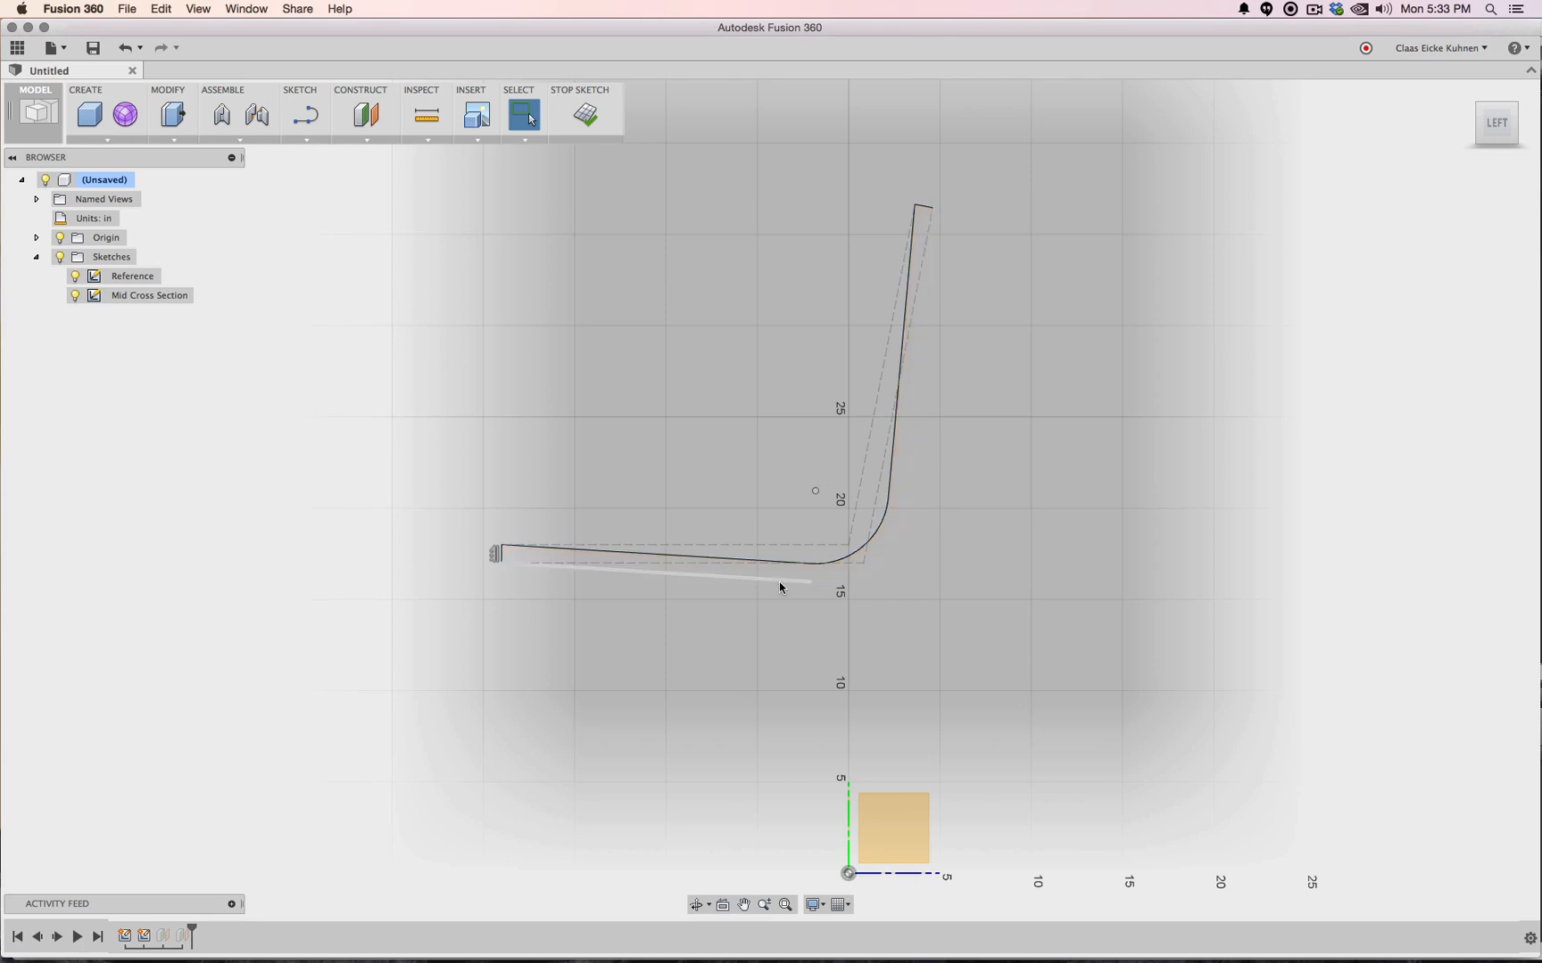
{"action": "left_click", "coordinate": [779, 582]}
{"action": "key", "text": "Delete"}
{"action": "left_click", "coordinate": [899, 378]}
{"action": "key", "text": "Delete"}
{"action": "left_click", "coordinate": [882, 519]}
{"action": "key", "text": "Delete"}
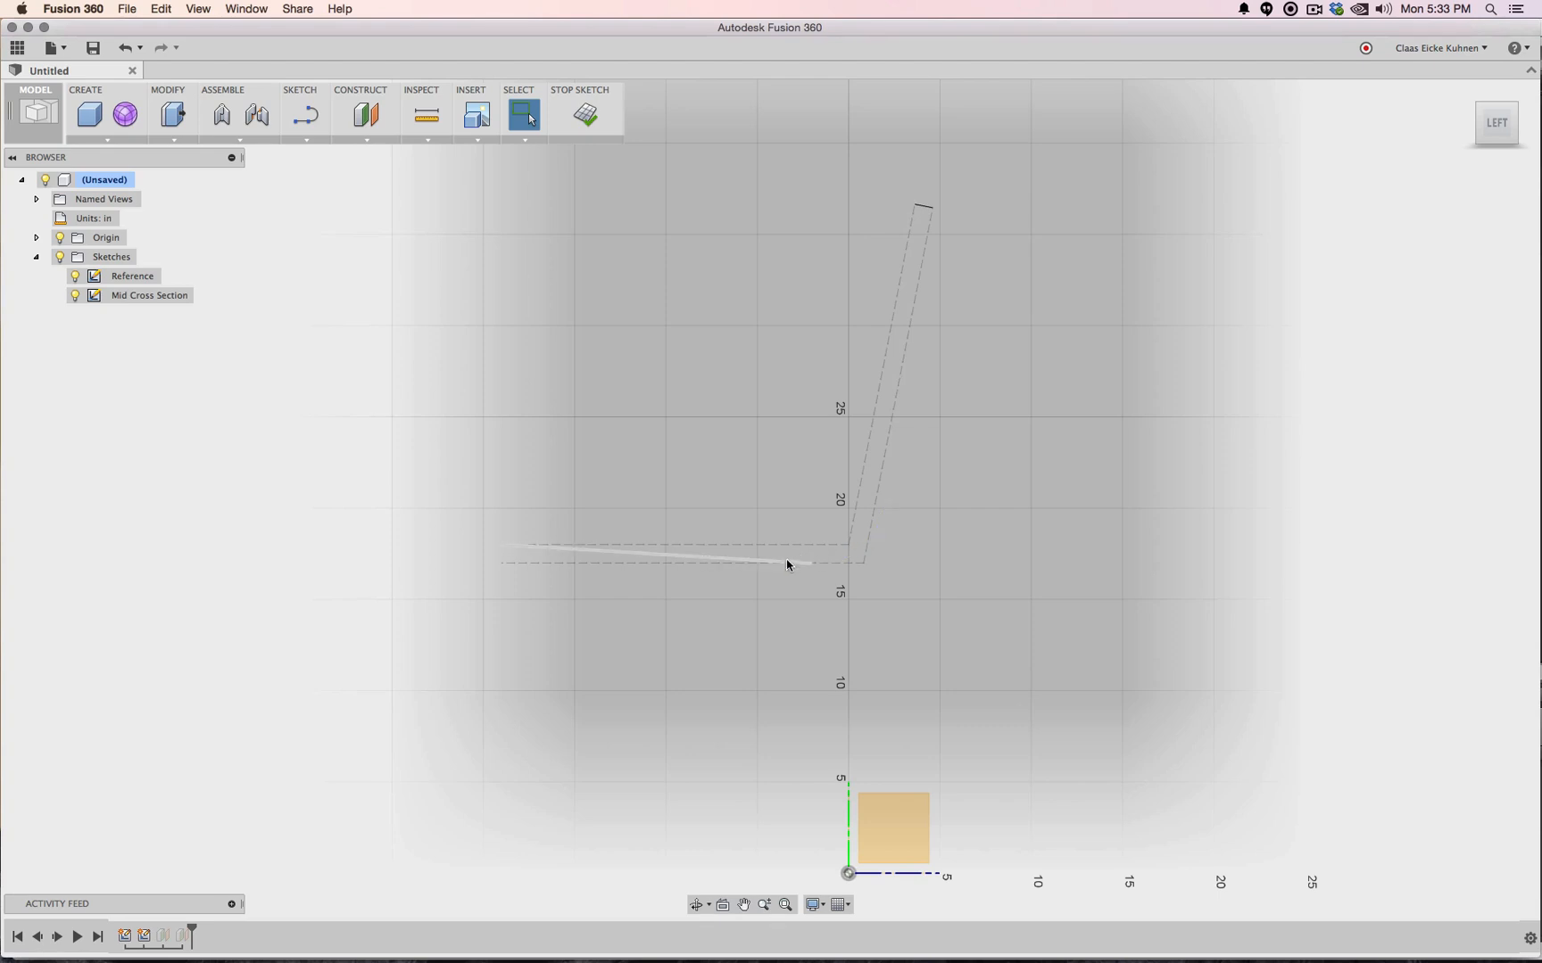
{"action": "left_click", "coordinate": [788, 561]}
{"action": "key", "text": "Delete"}
{"action": "left_click", "coordinate": [301, 140]}
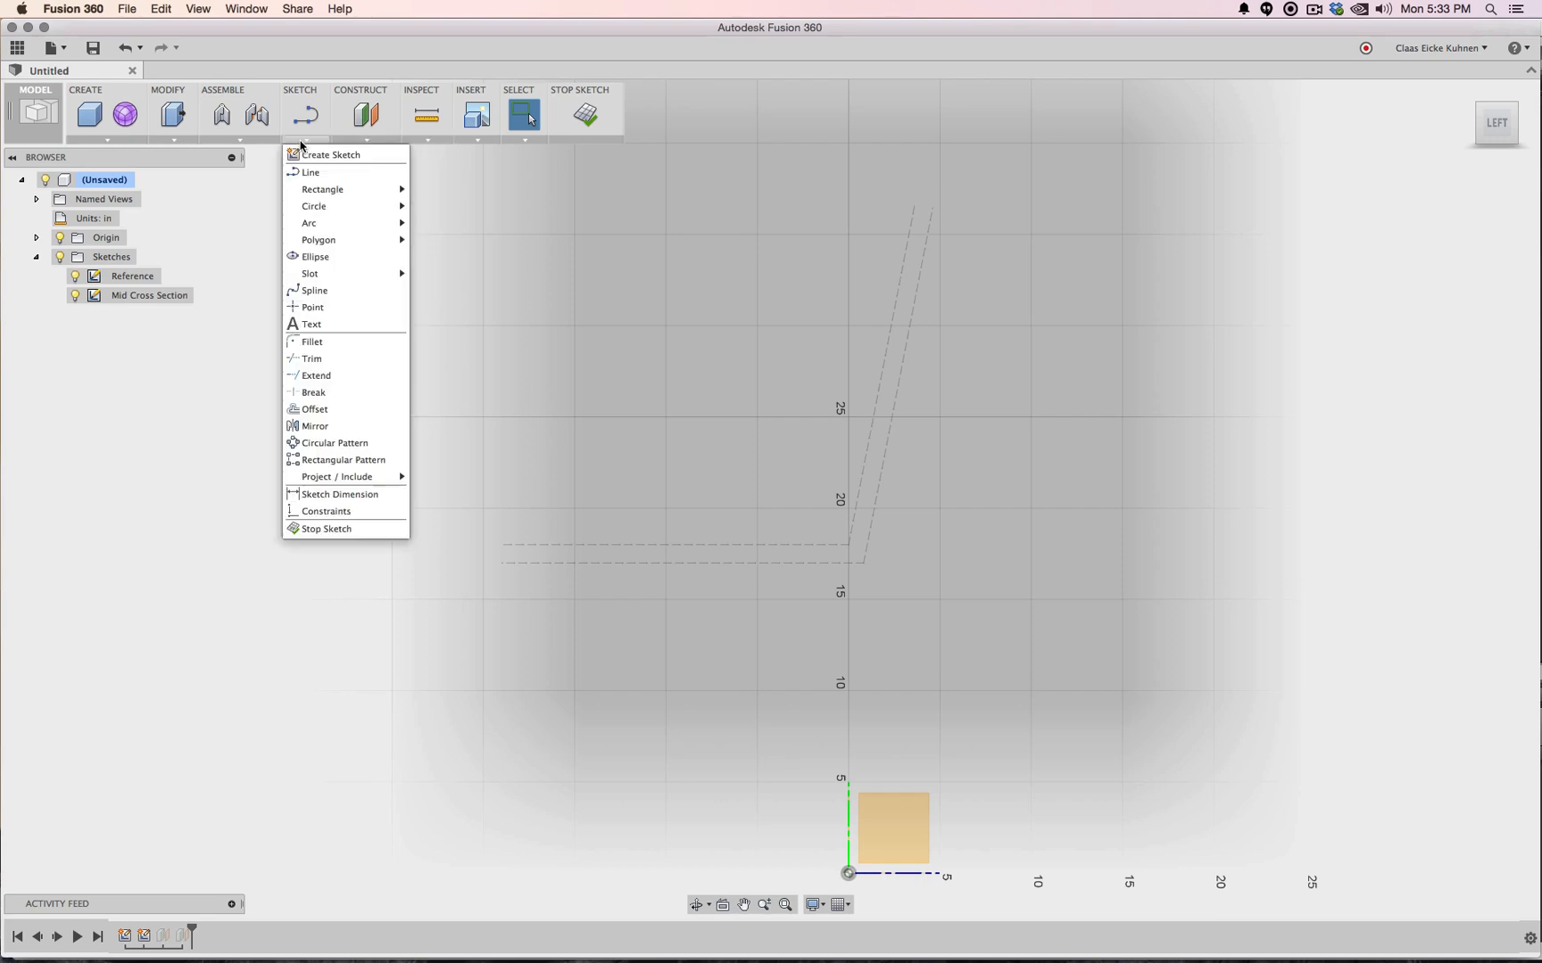
Project the horizontal and slanted dashed reference lines into the sketch
{"action": "mouse_move", "coordinate": [374, 477]}
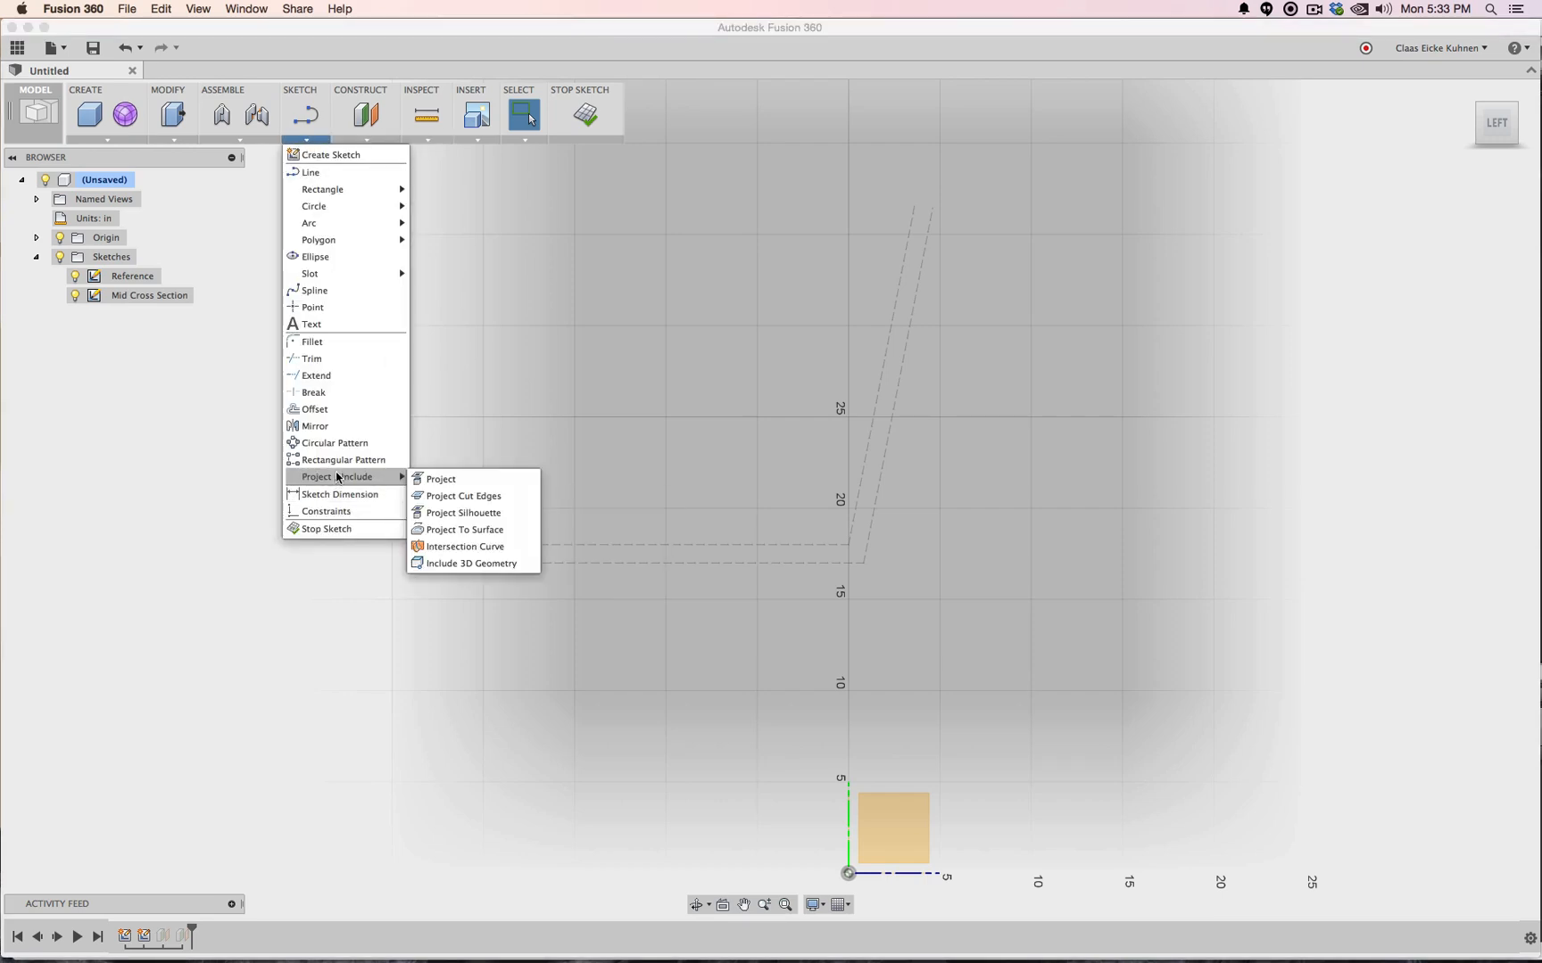
{"action": "left_click", "coordinate": [466, 486]}
{"action": "left_click", "coordinate": [628, 546]}
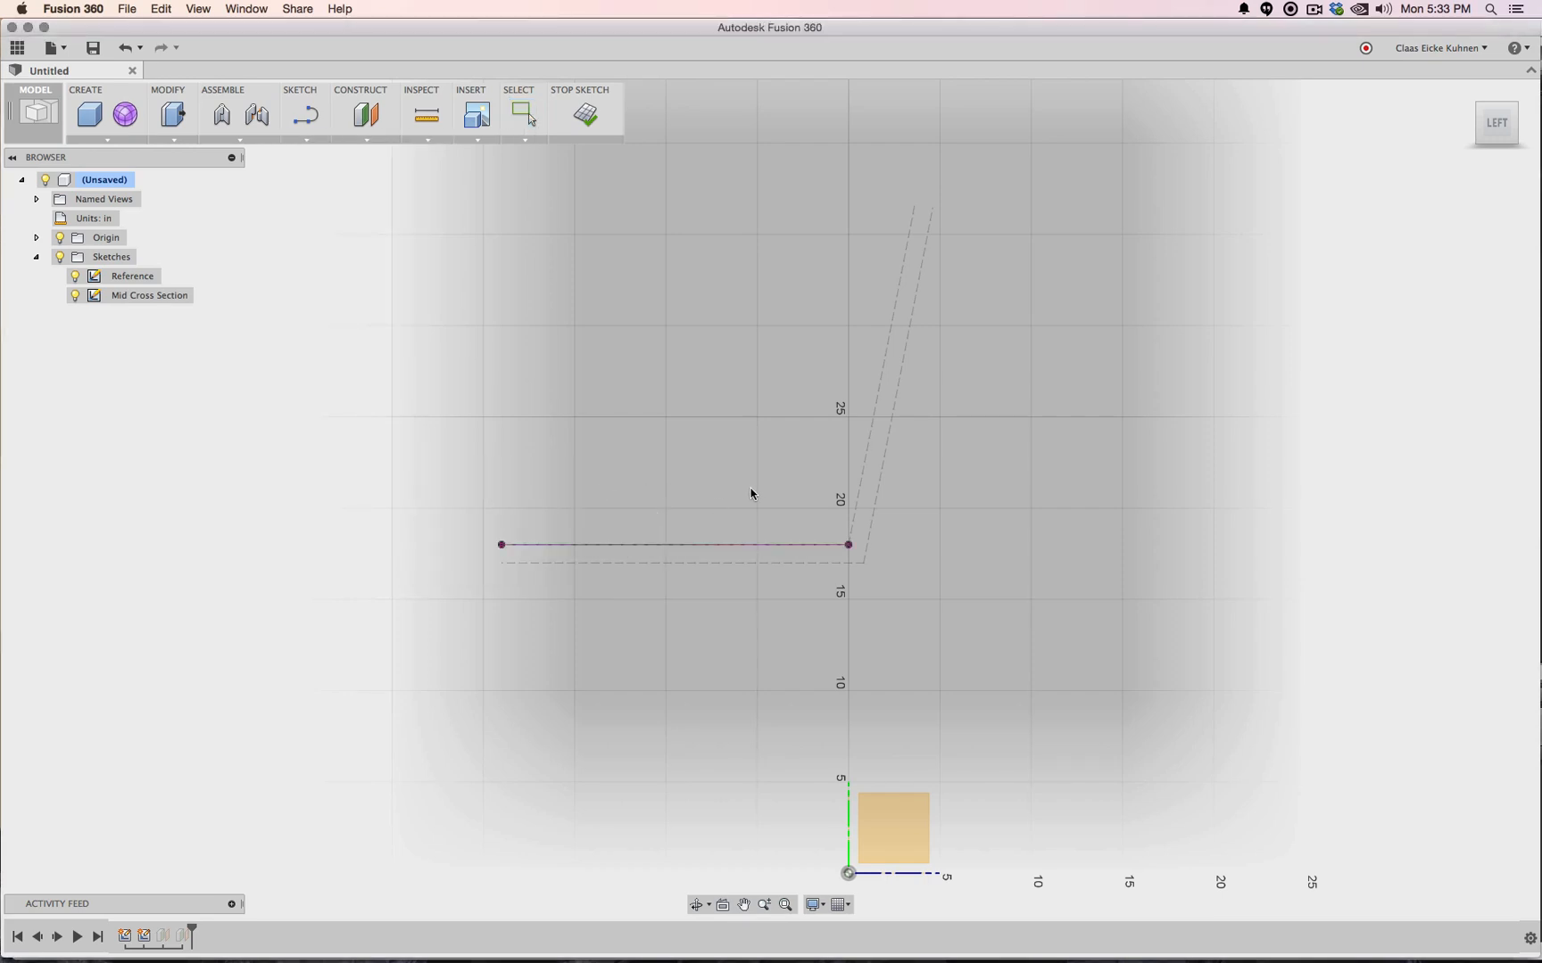
{"action": "left_click", "coordinate": [878, 386]}
Draw a spline from the seat line's left end along the seat and back to the backrest top
{"action": "left_click", "coordinate": [297, 140]}
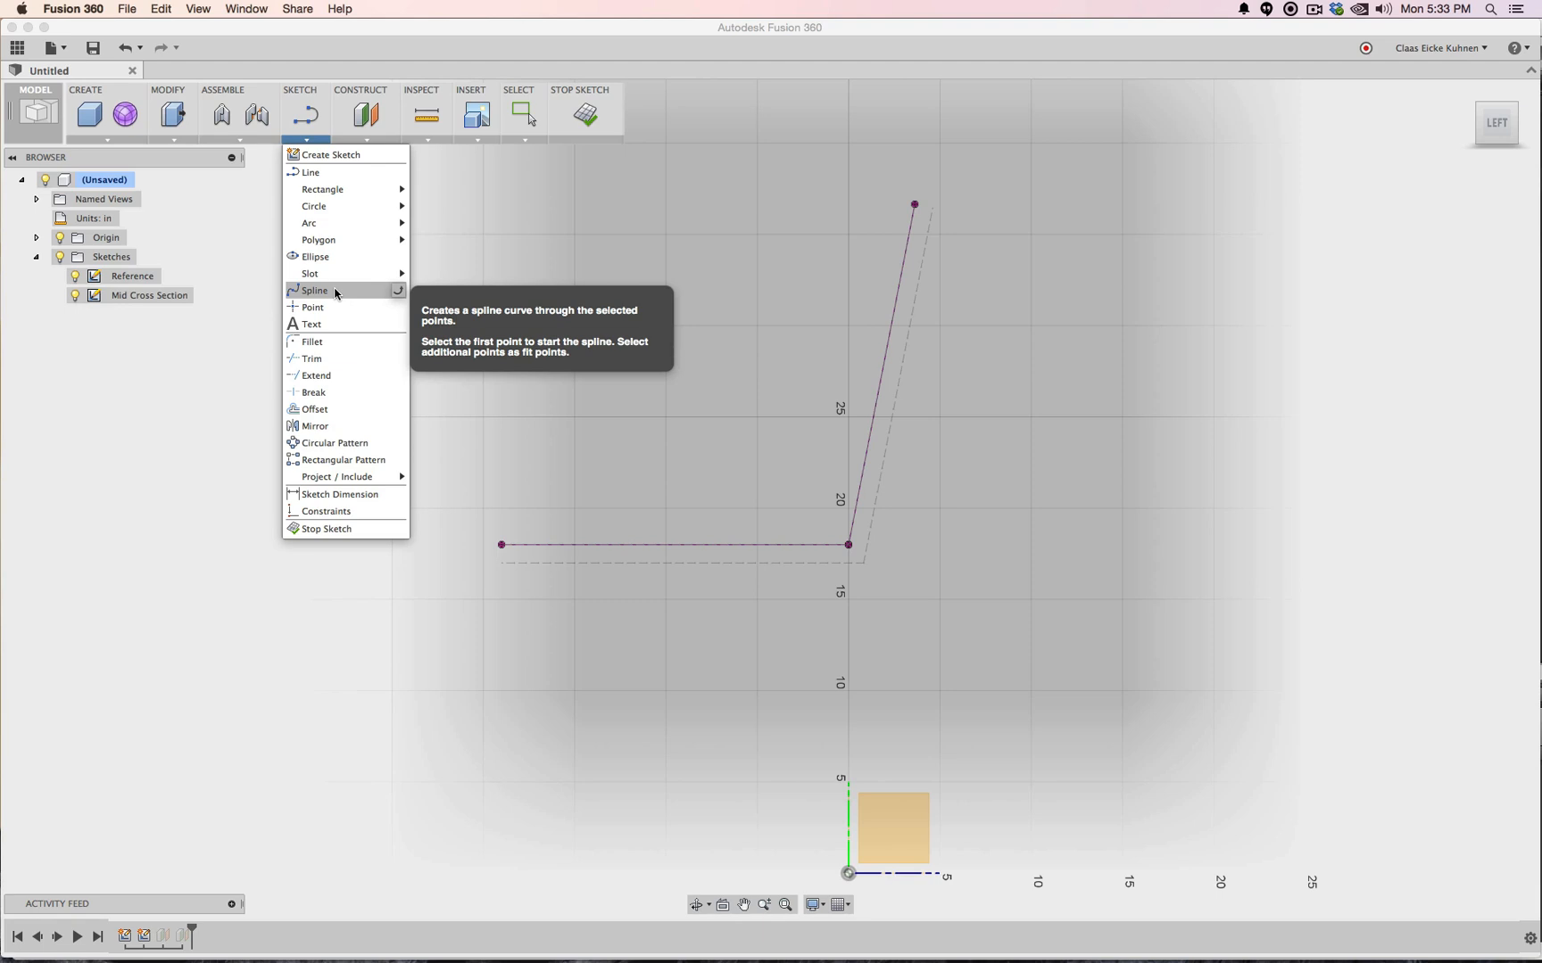
{"action": "left_click", "coordinate": [335, 293]}
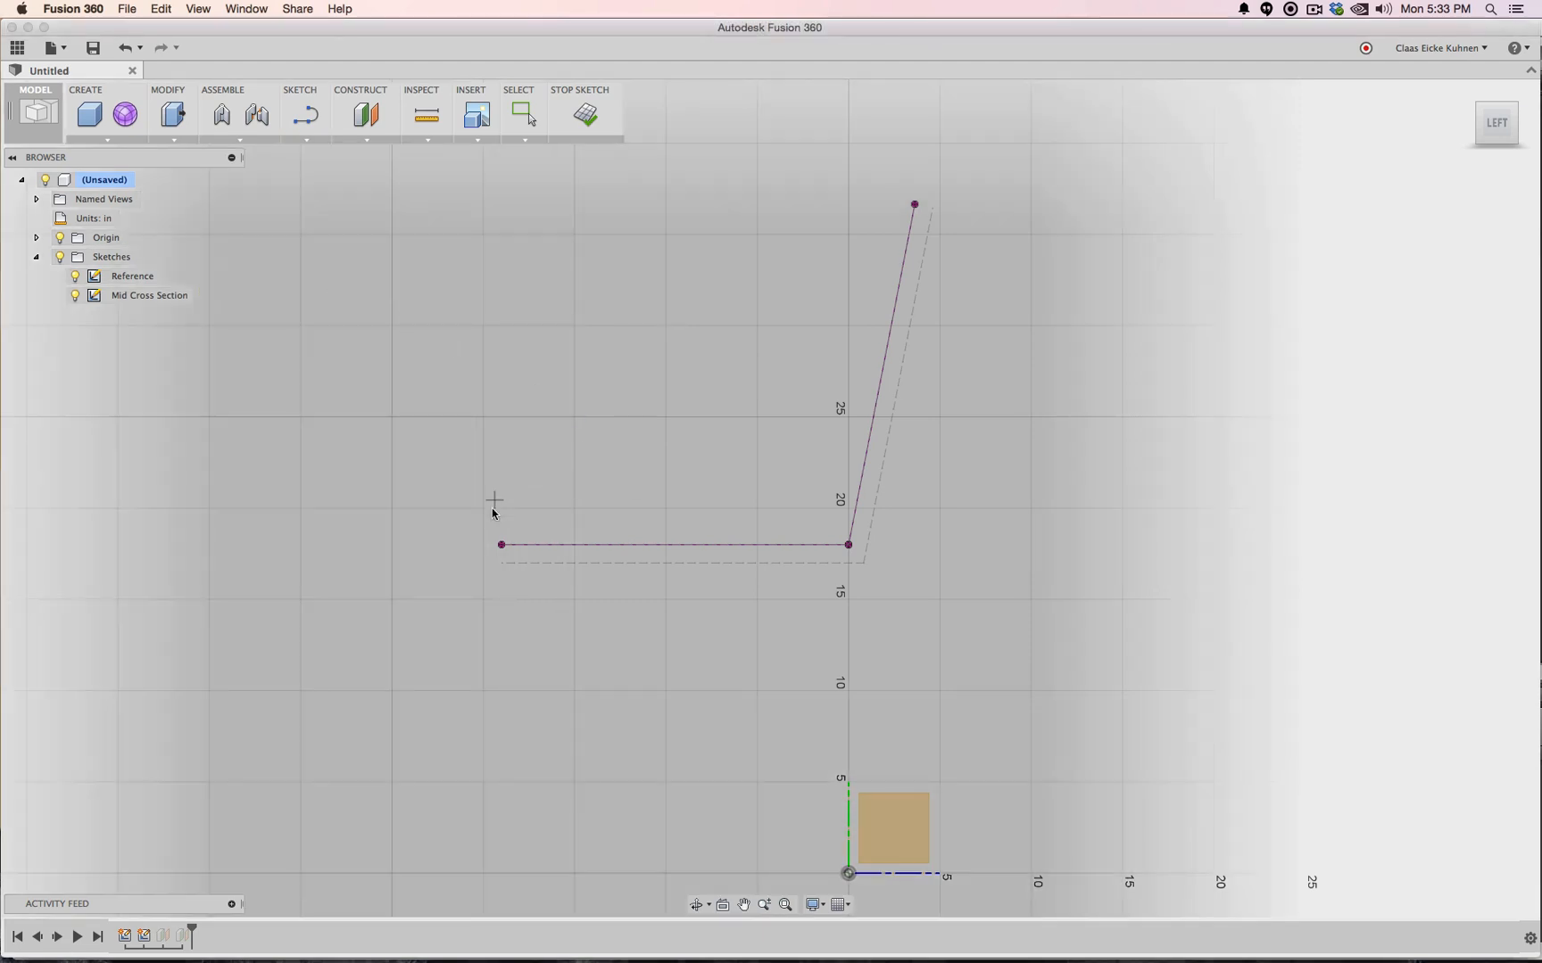
{"action": "left_click", "coordinate": [501, 545]}
{"action": "left_click", "coordinate": [755, 545]}
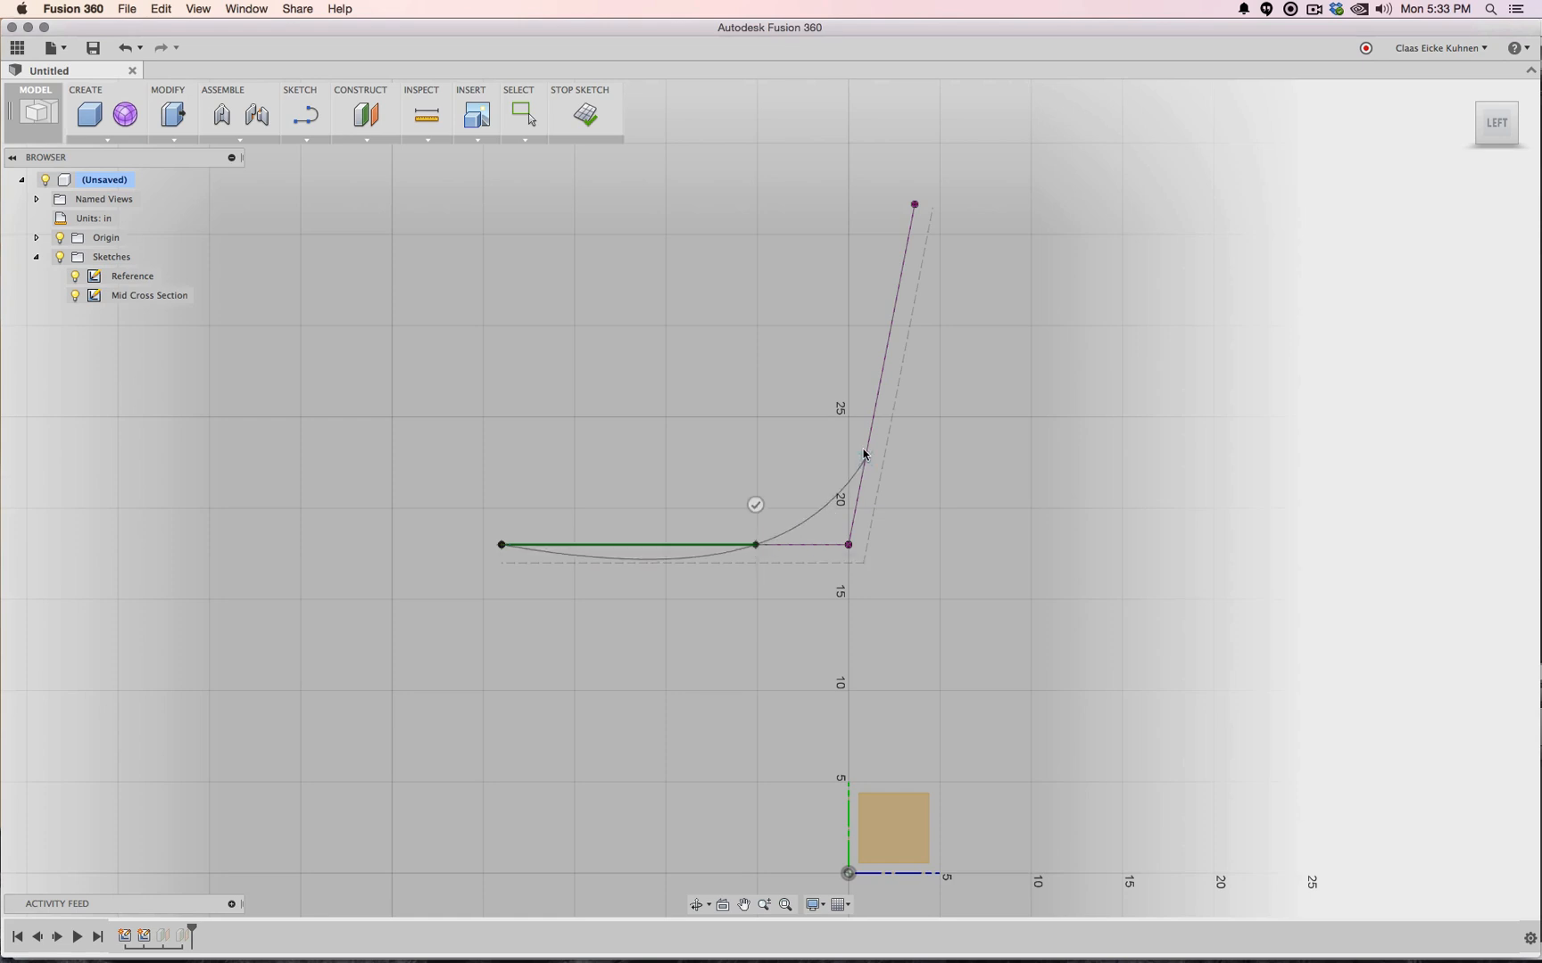
{"action": "left_click", "coordinate": [875, 417]}
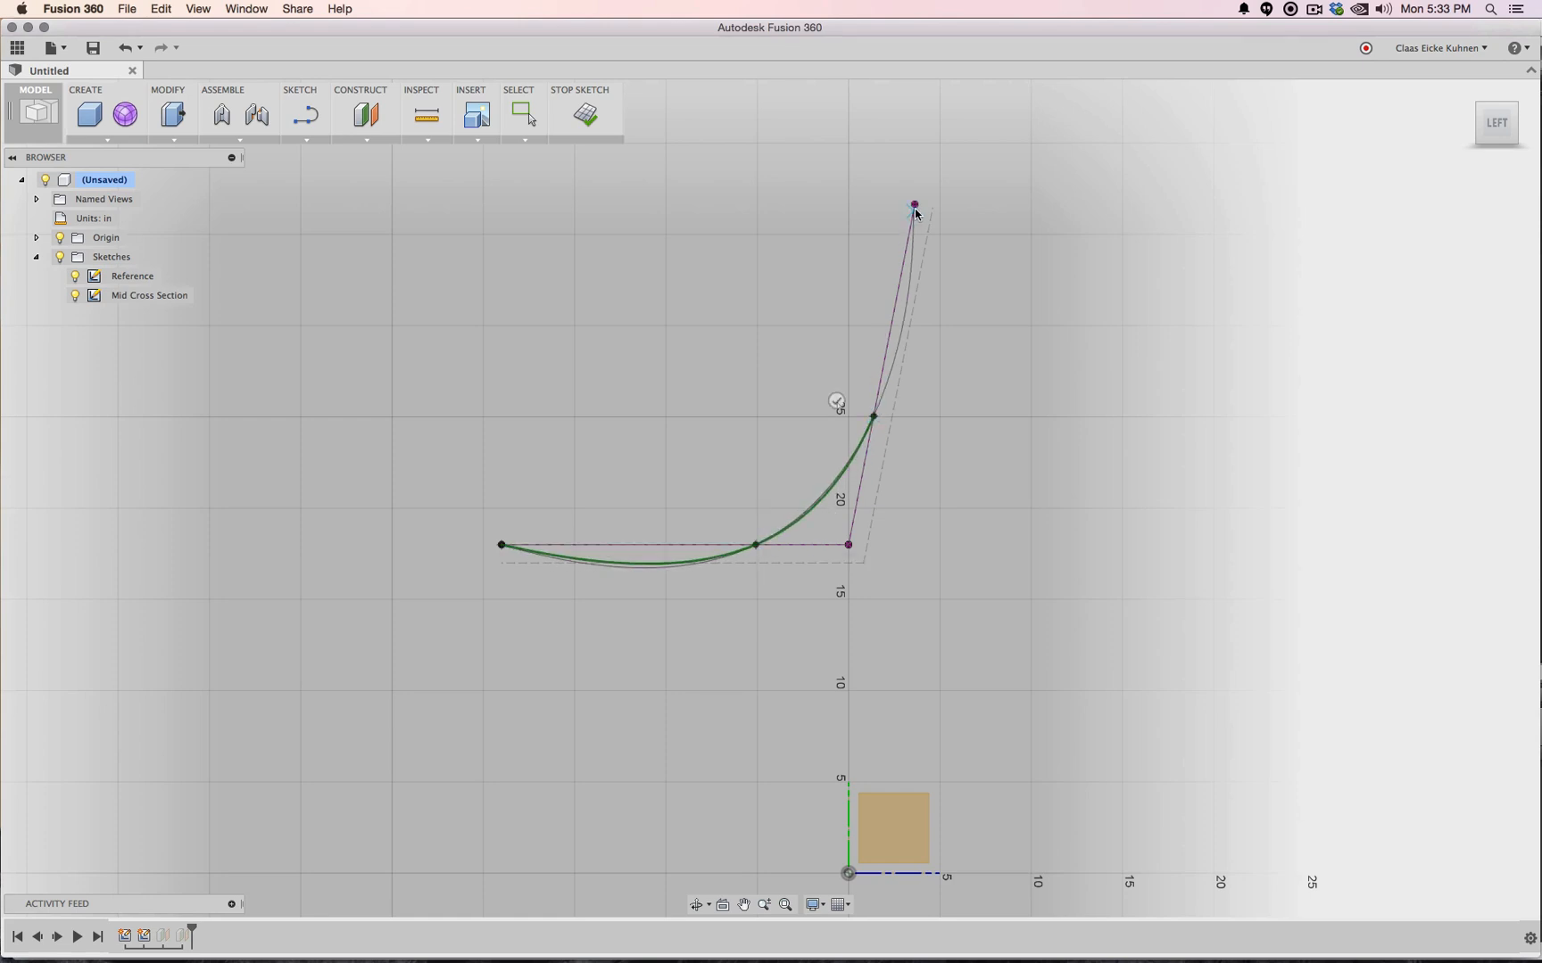
{"action": "left_click", "coordinate": [915, 204]}
{"action": "left_click", "coordinate": [874, 204]}
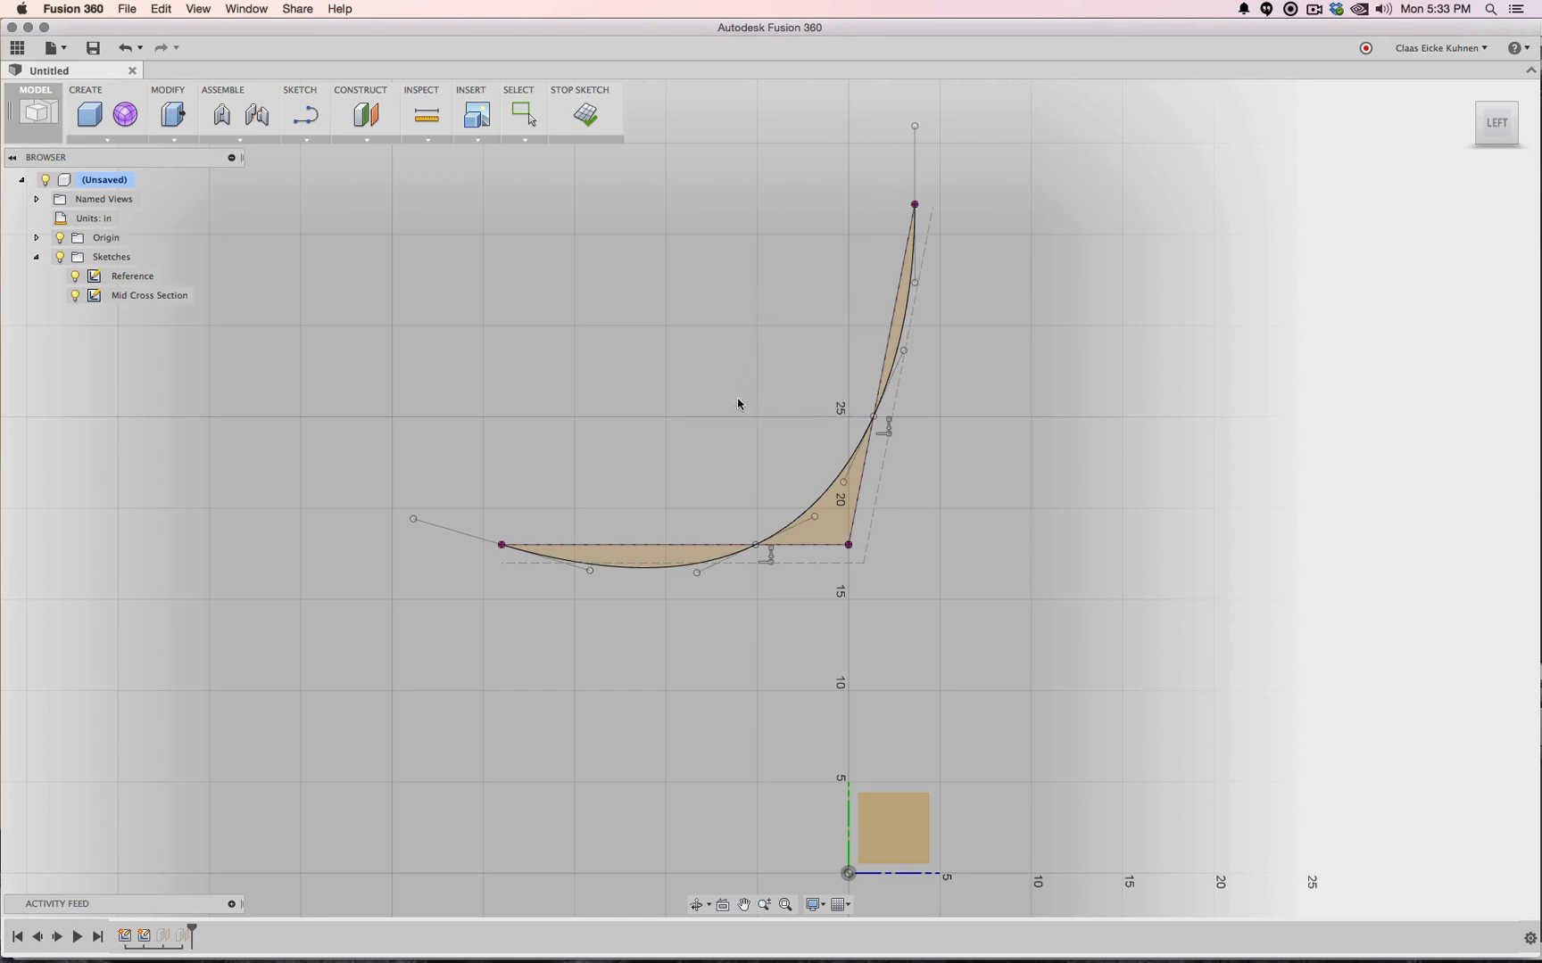
{"action": "key", "text": "Escape"}
Convert the straight seat line and slanted back line to construction geometry
{"action": "left_click", "coordinate": [807, 545]}
{"action": "key", "text": "x"}
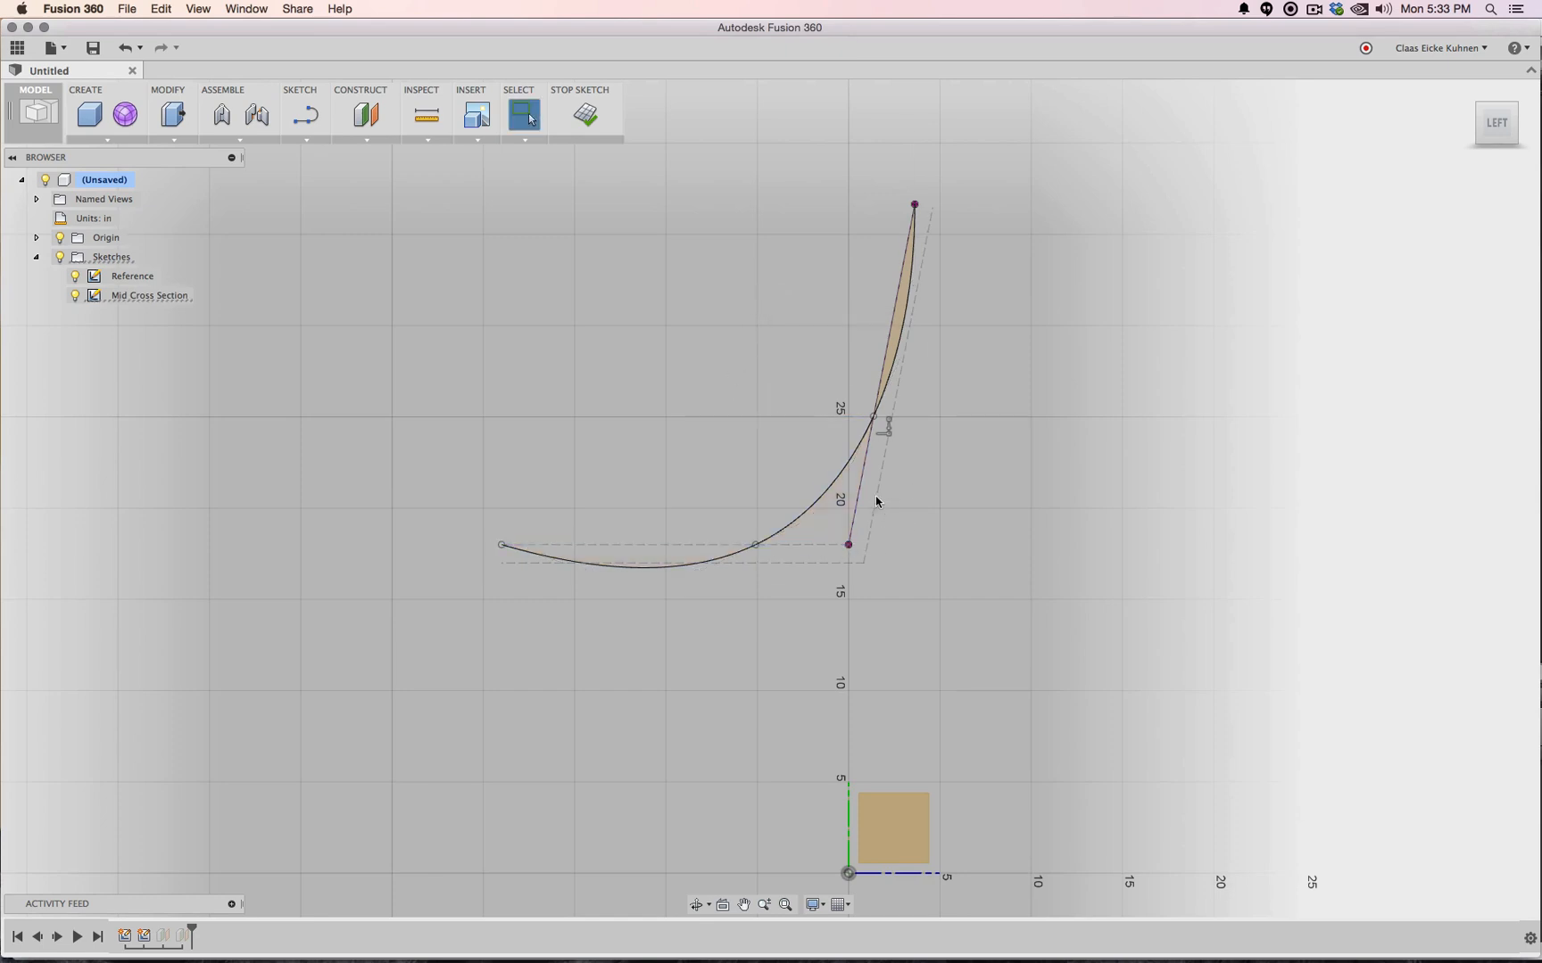
{"action": "left_click", "coordinate": [858, 497]}
{"action": "key", "text": "x"}
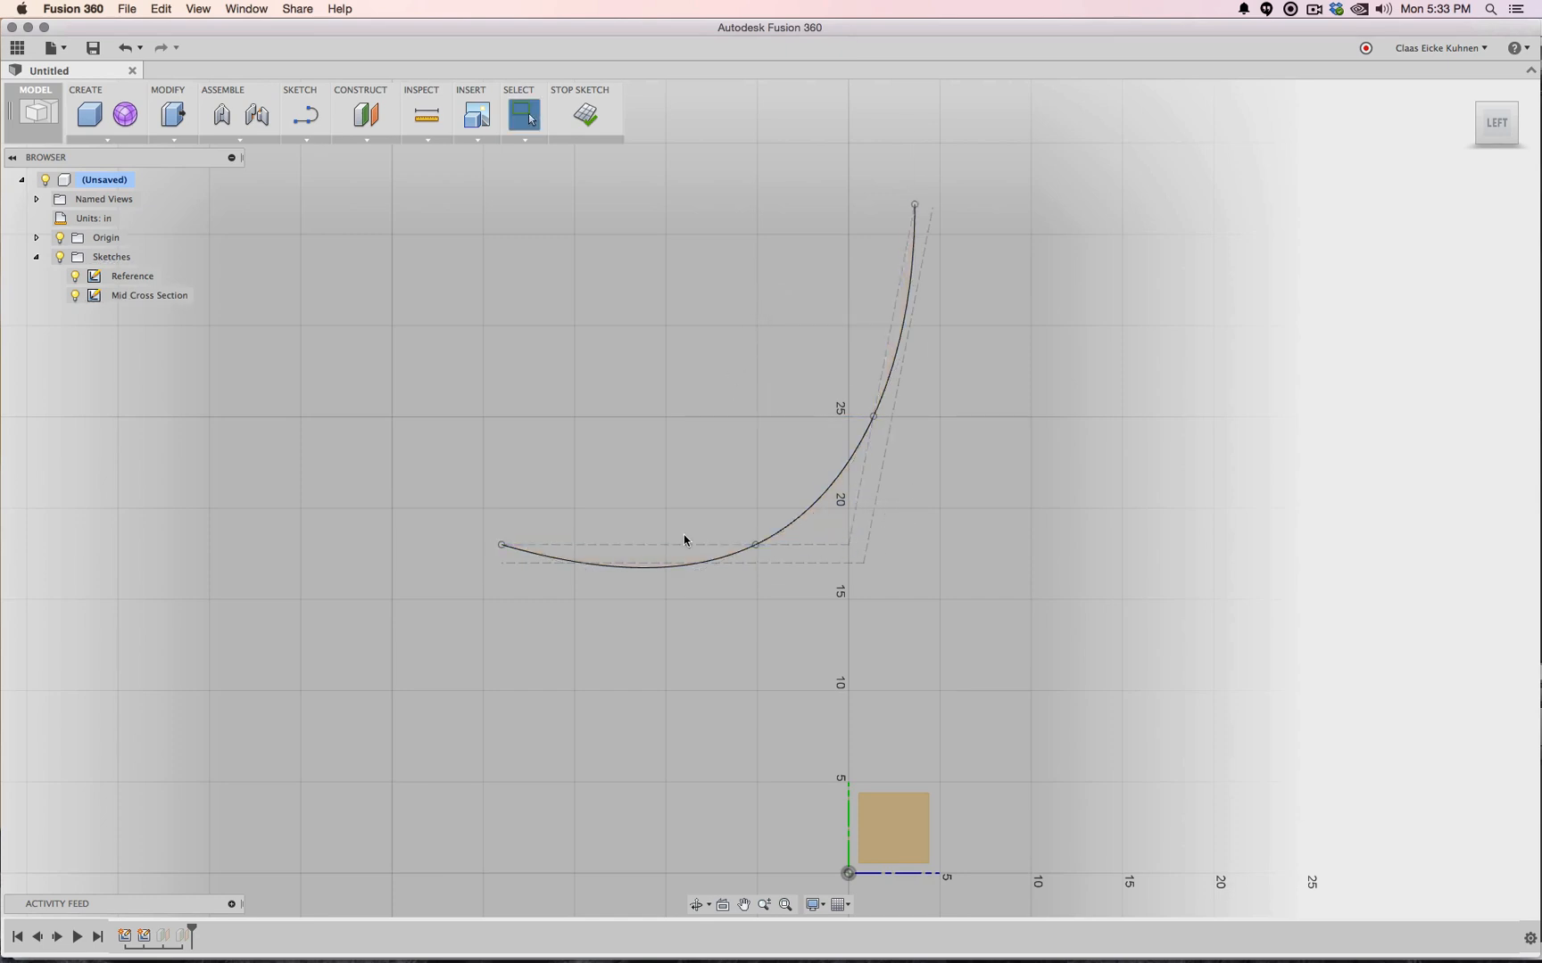
Level the spline at the seat front, tilt its top tangent, and shift the seat and backrest fit points
{"action": "left_click", "coordinate": [510, 548]}
{"action": "left_click_drag", "start_coordinate": [412, 519], "coordinate": [412, 544]}
{"action": "left_click", "coordinate": [916, 206]}
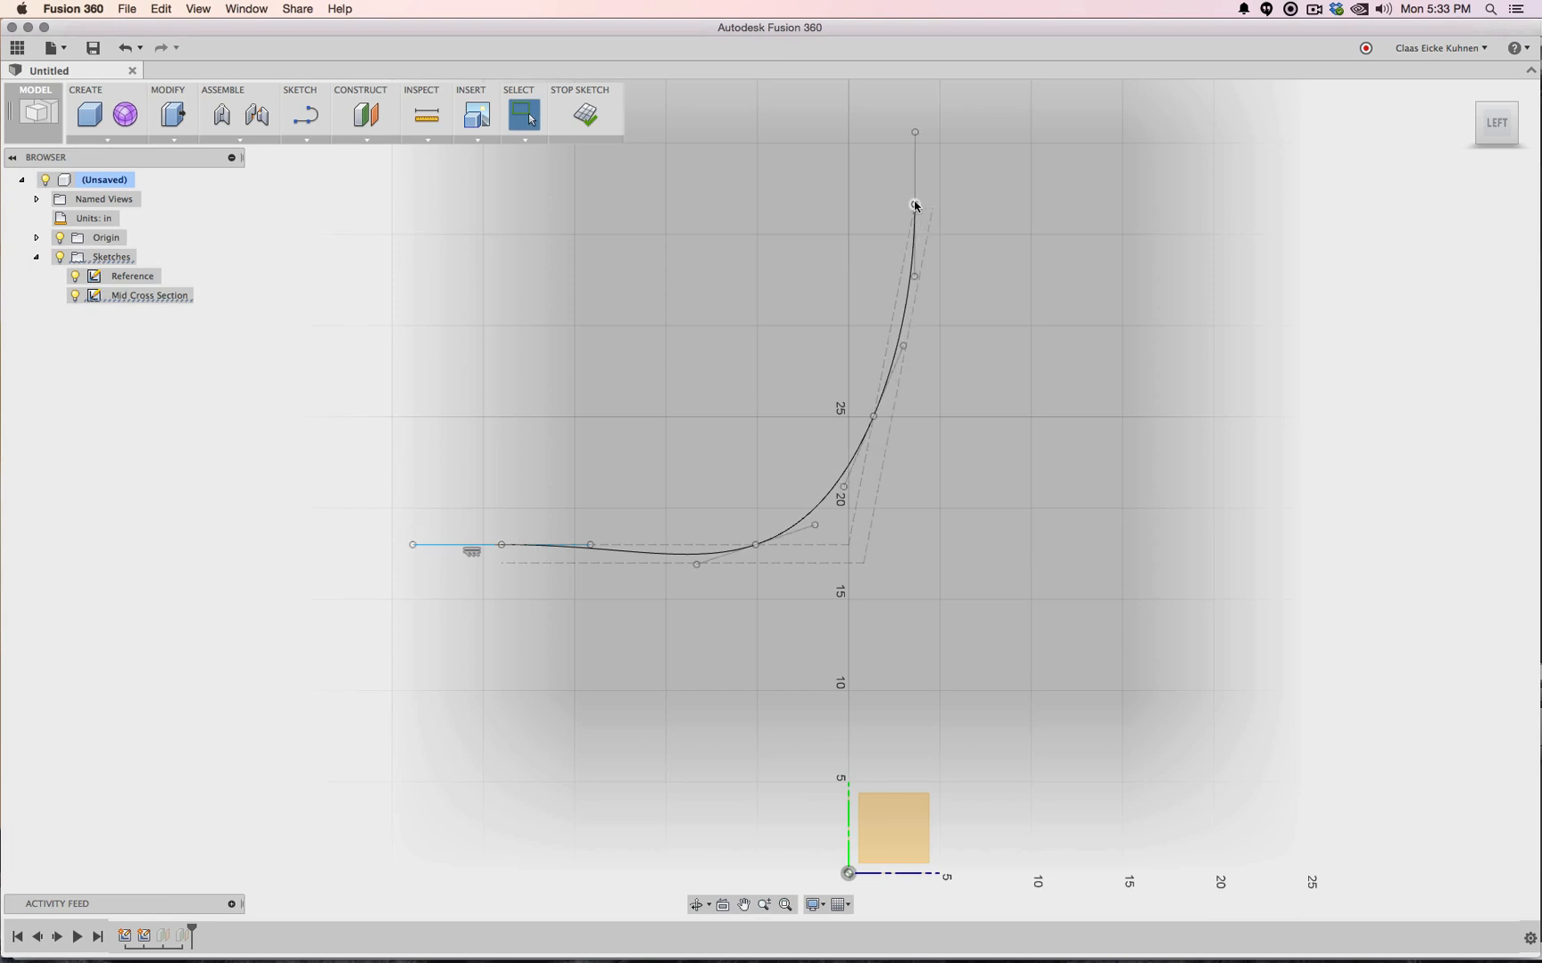
{"action": "left_click_drag", "start_coordinate": [915, 132], "coordinate": [929, 134]}
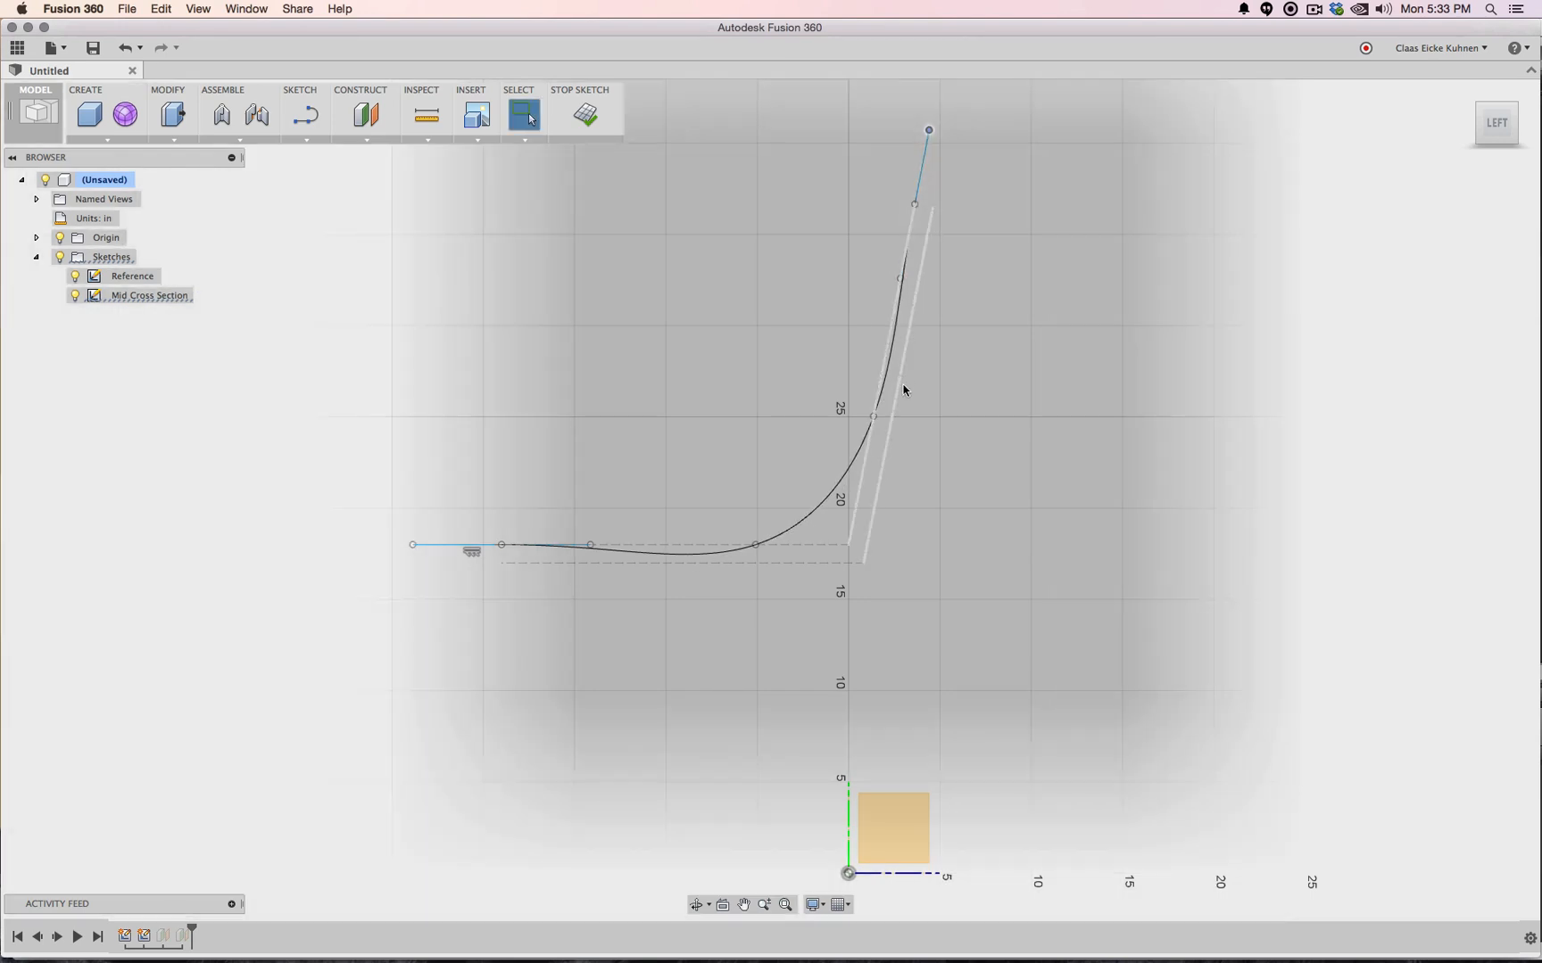
{"action": "left_click", "coordinate": [756, 545]}
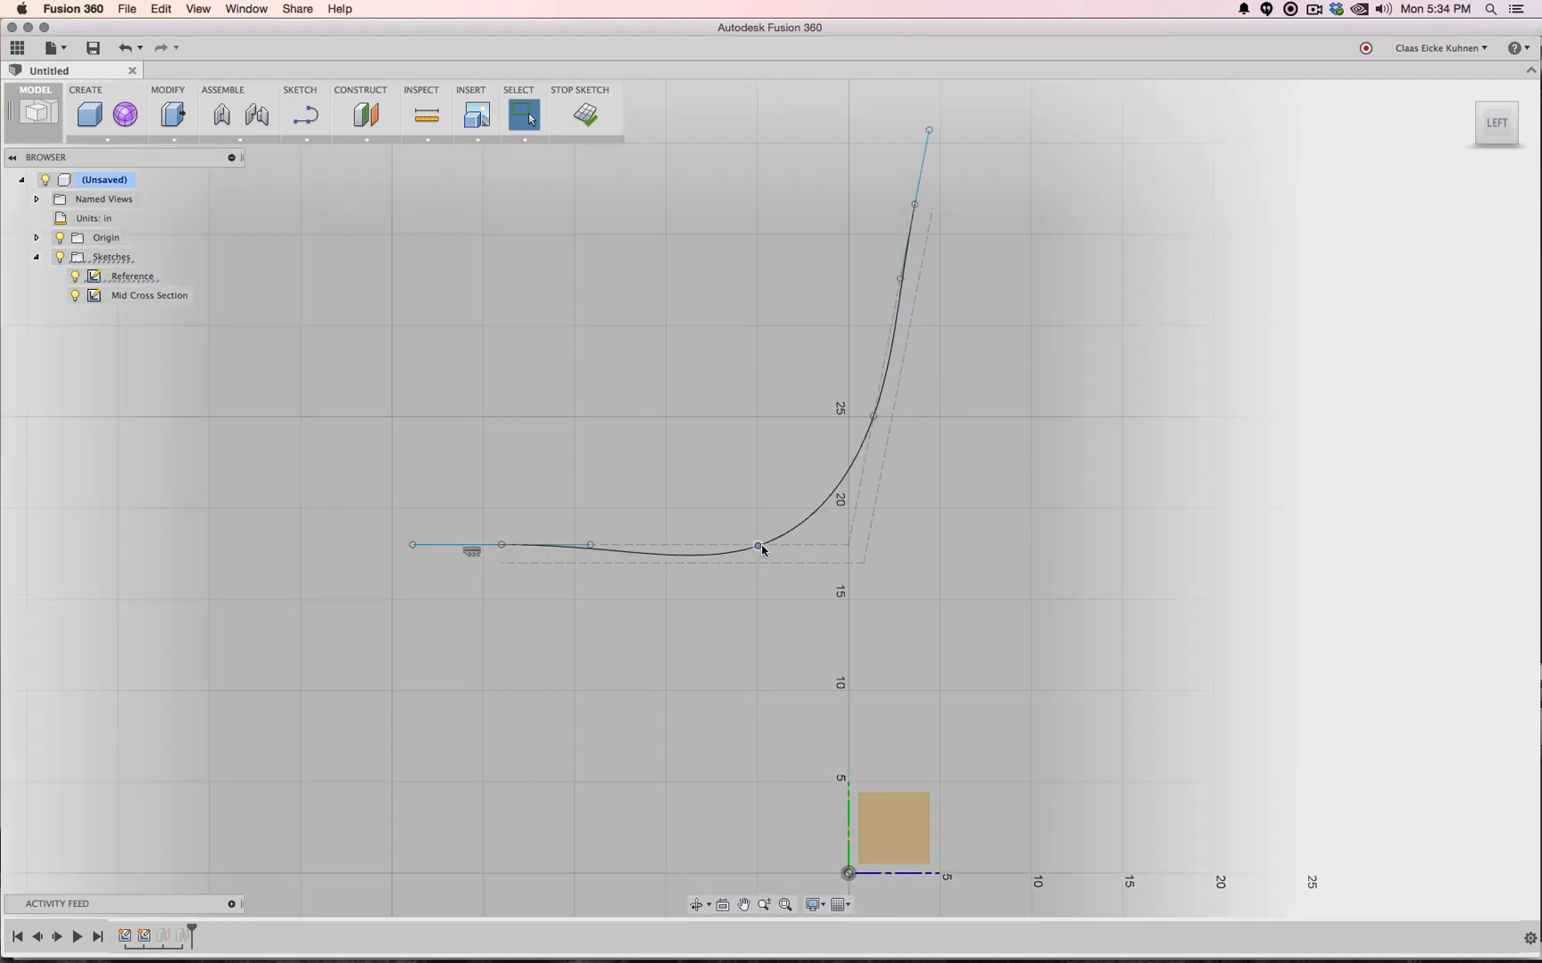
{"action": "left_click_drag", "start_coordinate": [757, 545], "coordinate": [848, 552]}
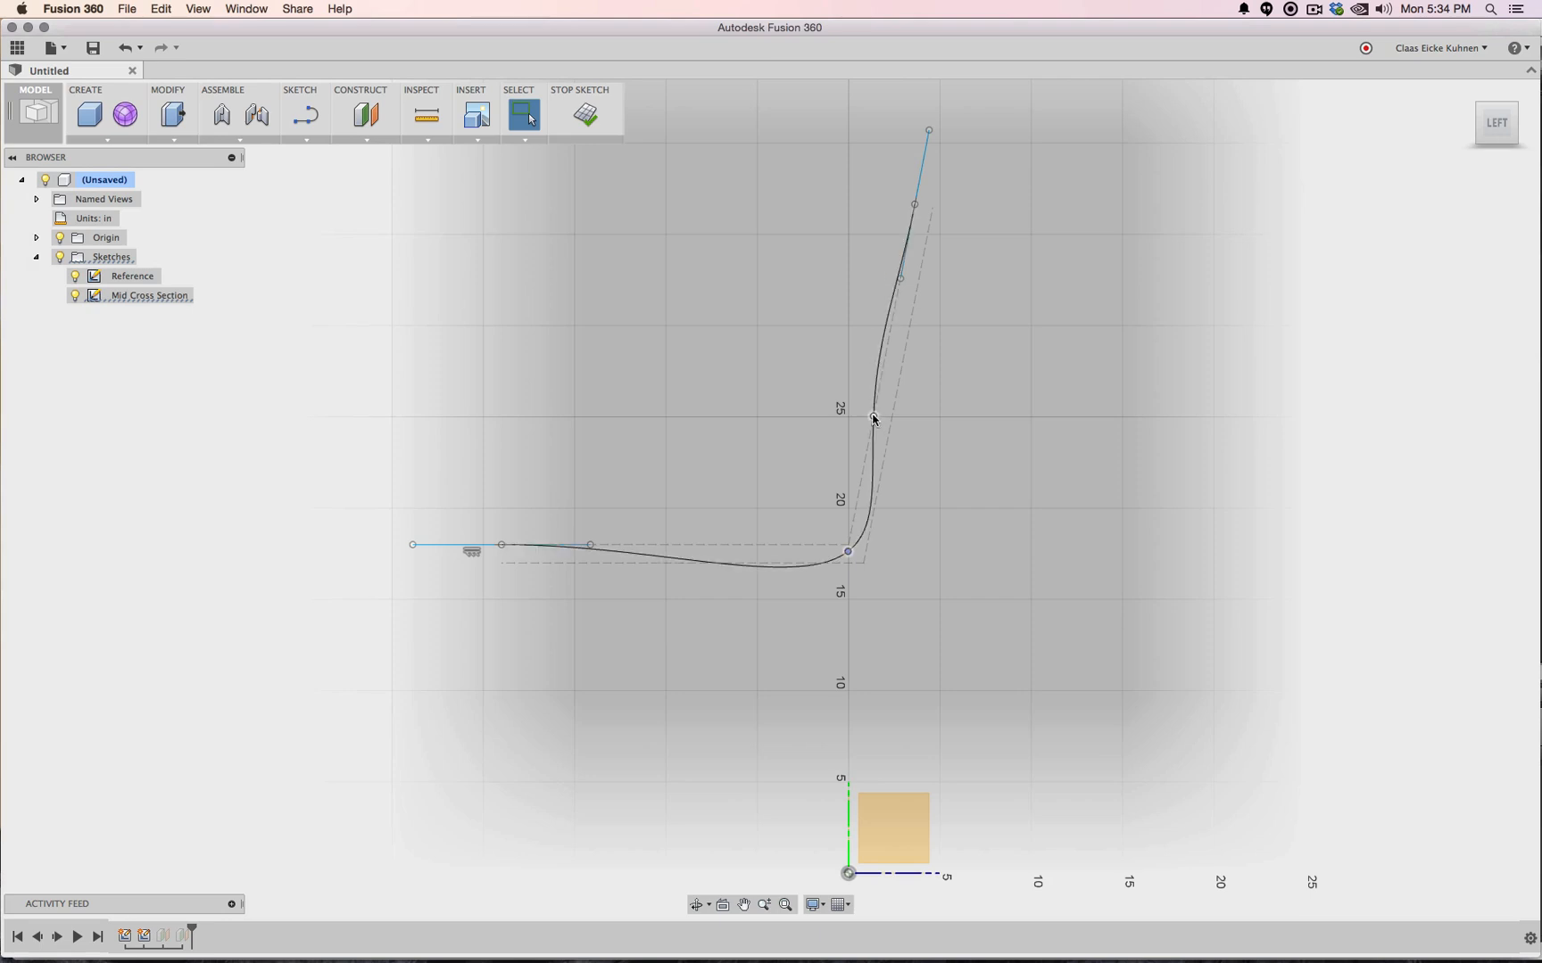
{"action": "left_click_drag", "start_coordinate": [873, 416], "coordinate": [899, 377]}
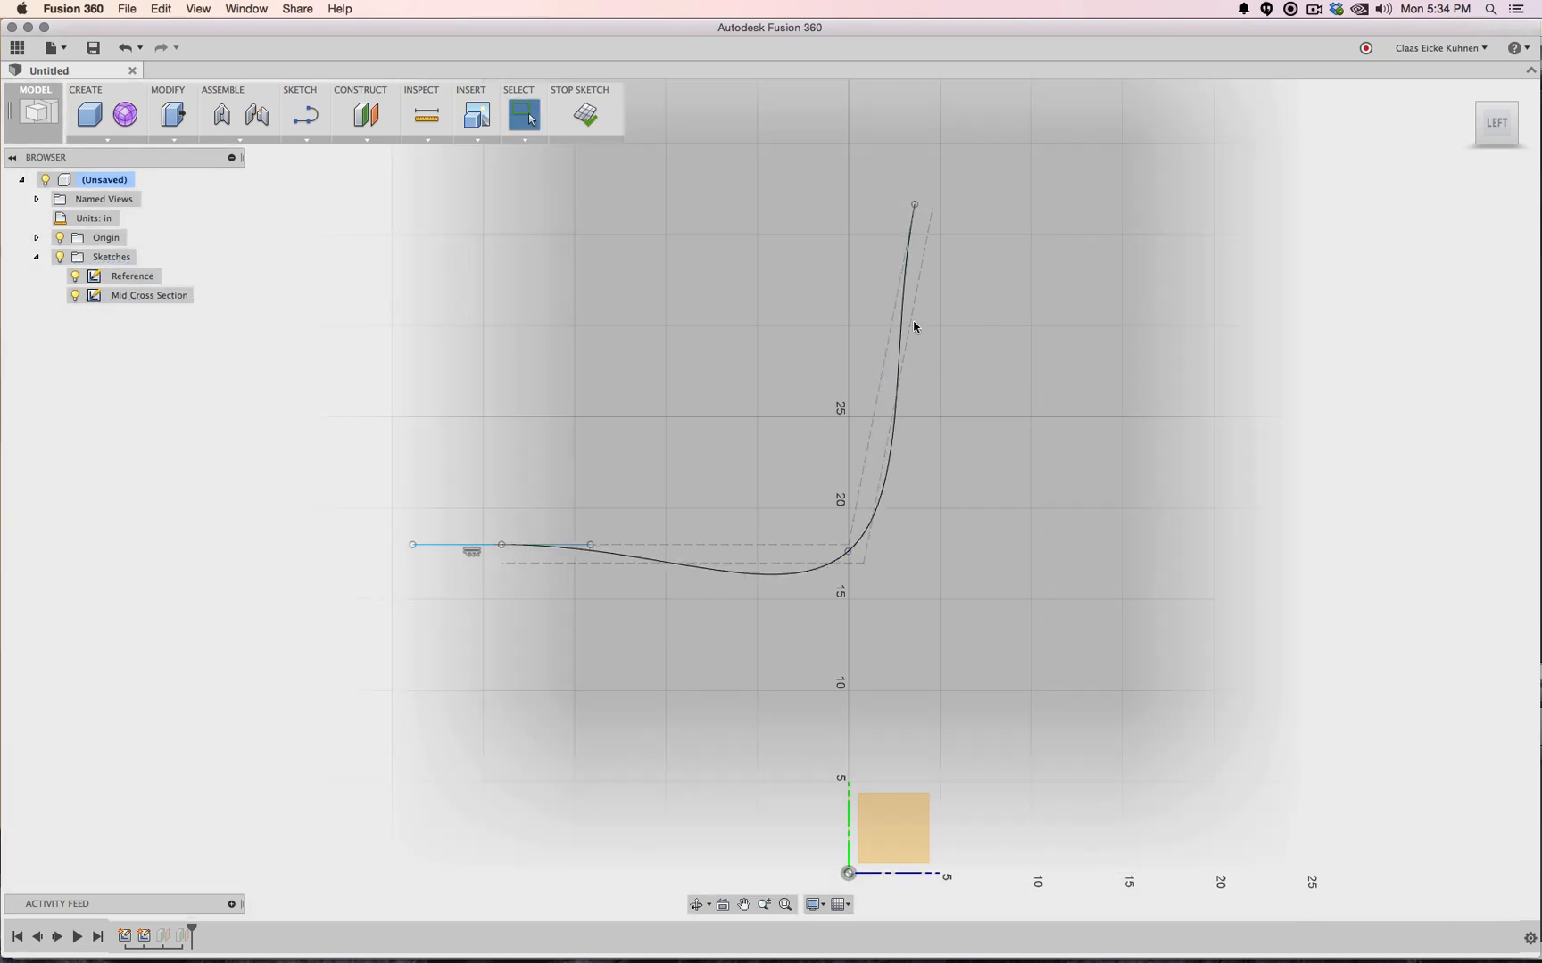
Refine the spline's tangents and corner point into a smooth seat-and-back curve, then finish the sketch
{"action": "left_click", "coordinate": [901, 290]}
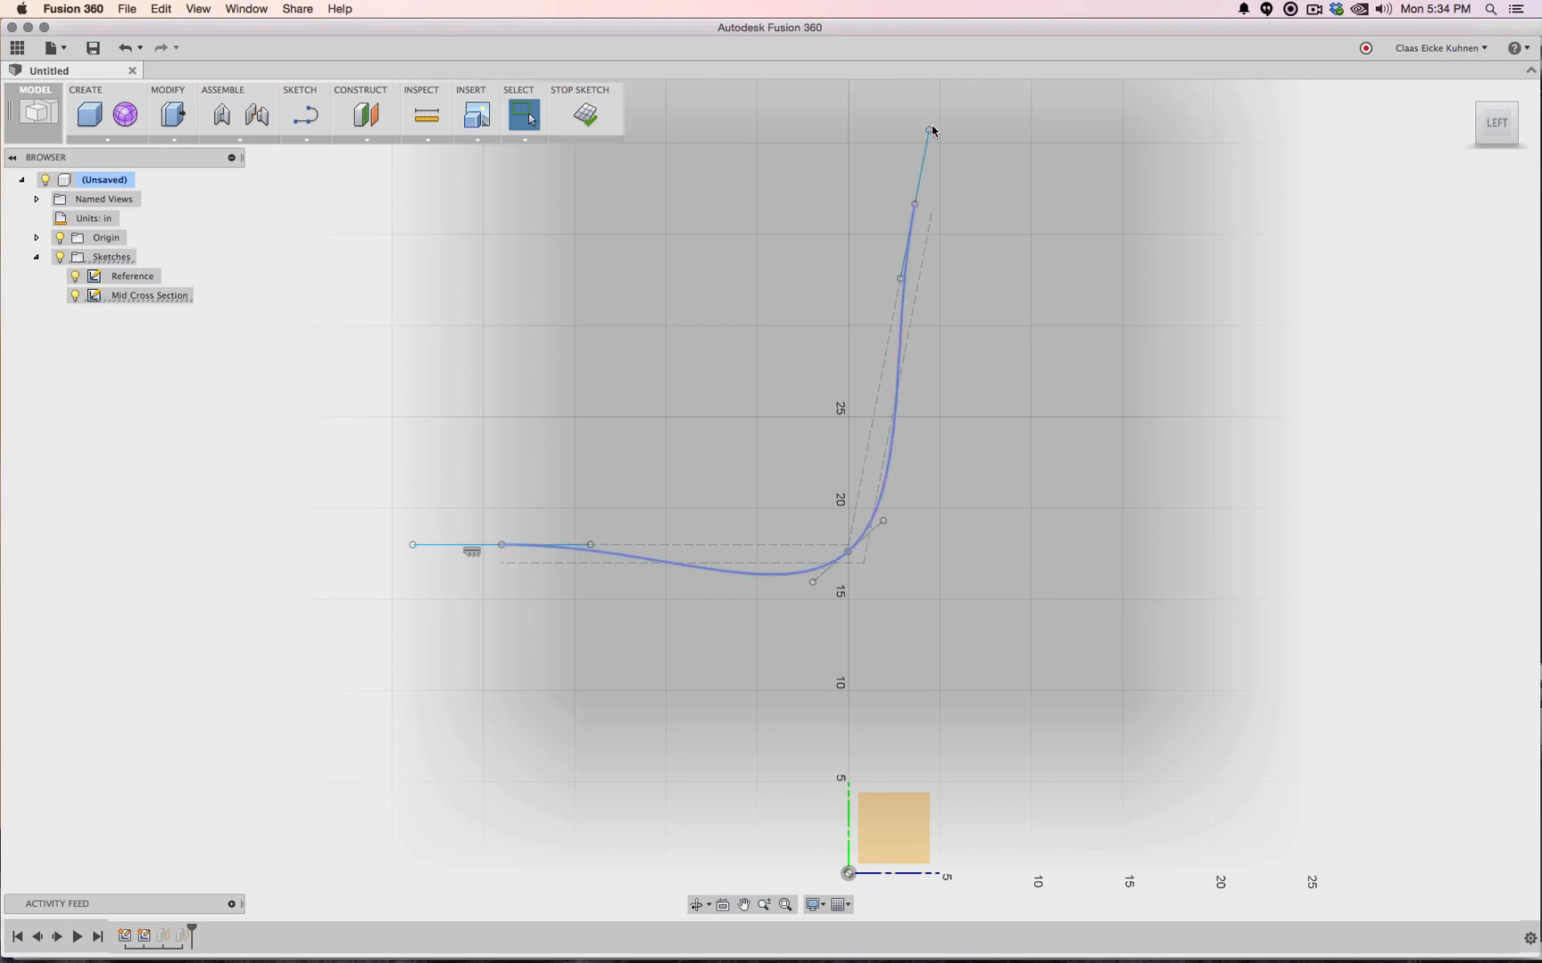
{"action": "left_click_drag", "start_coordinate": [931, 132], "coordinate": [945, 131]}
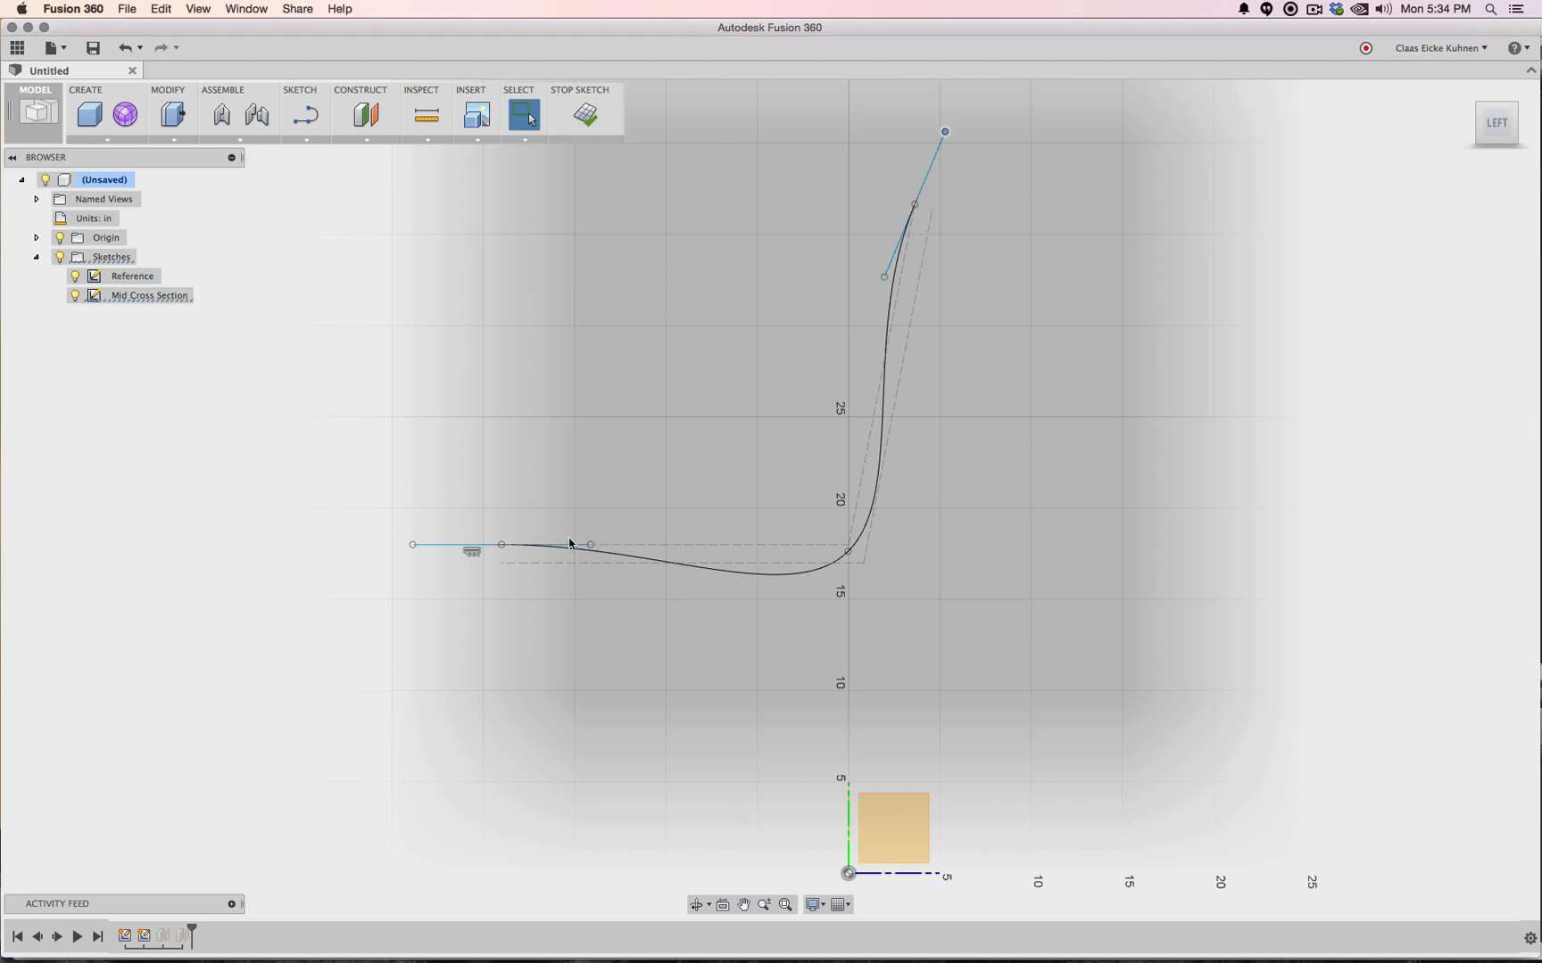
{"action": "left_click_drag", "start_coordinate": [412, 545], "coordinate": [411, 558]}
{"action": "left_click_drag", "start_coordinate": [591, 545], "coordinate": [615, 530]}
{"action": "left_click_drag", "start_coordinate": [849, 555], "coordinate": [864, 559]}
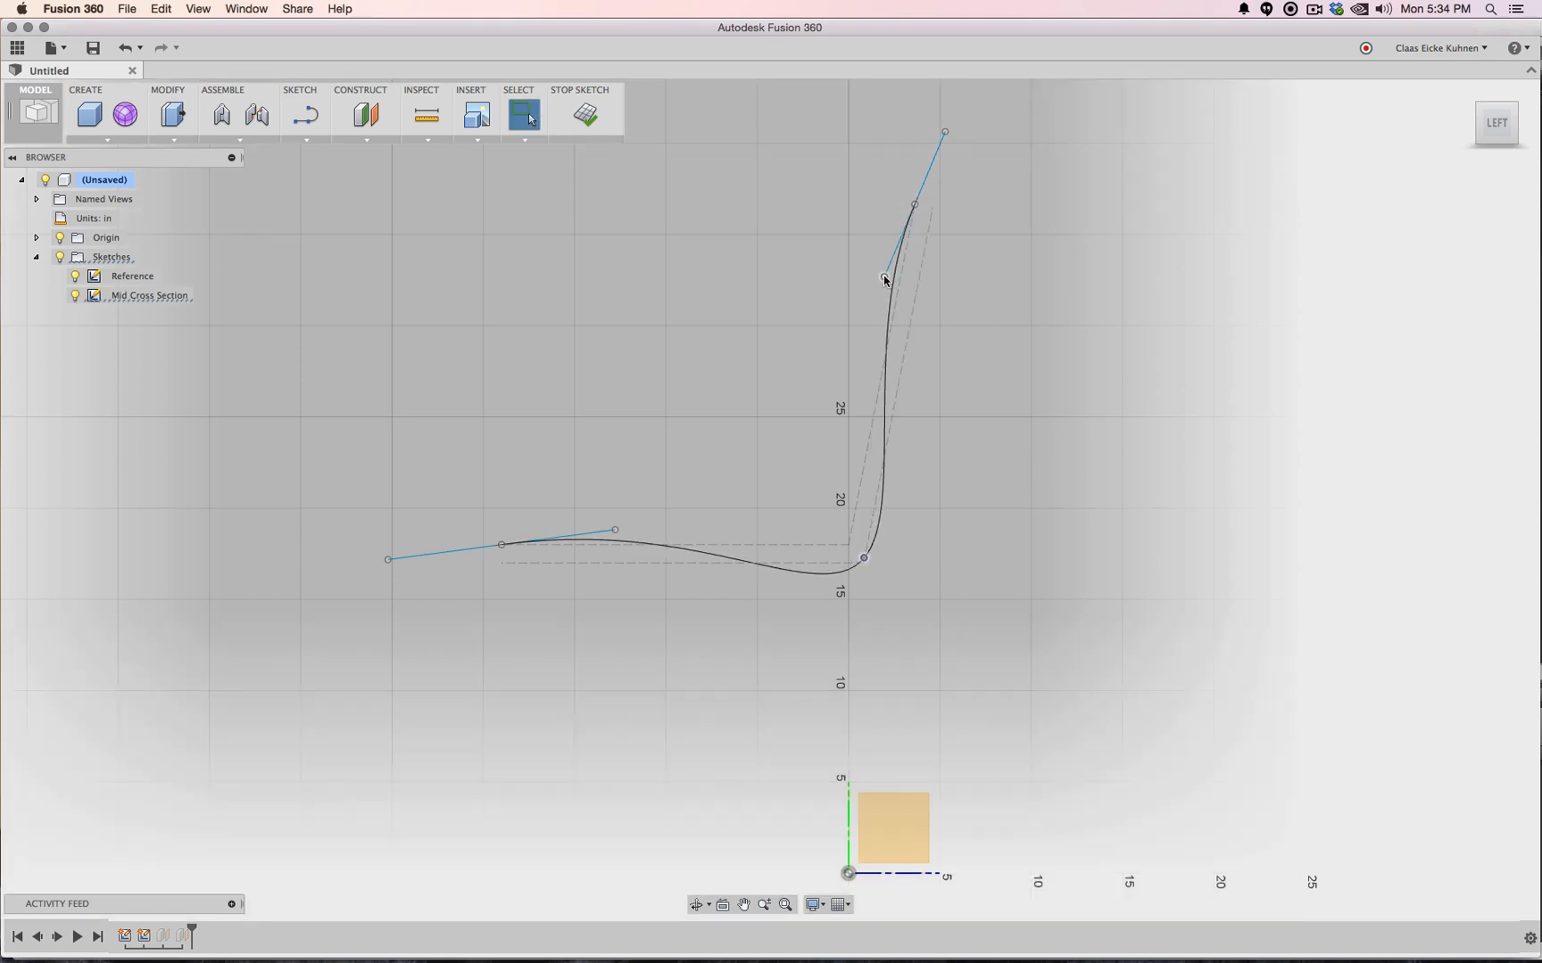
{"action": "left_click_drag", "start_coordinate": [883, 275], "coordinate": [878, 277]}
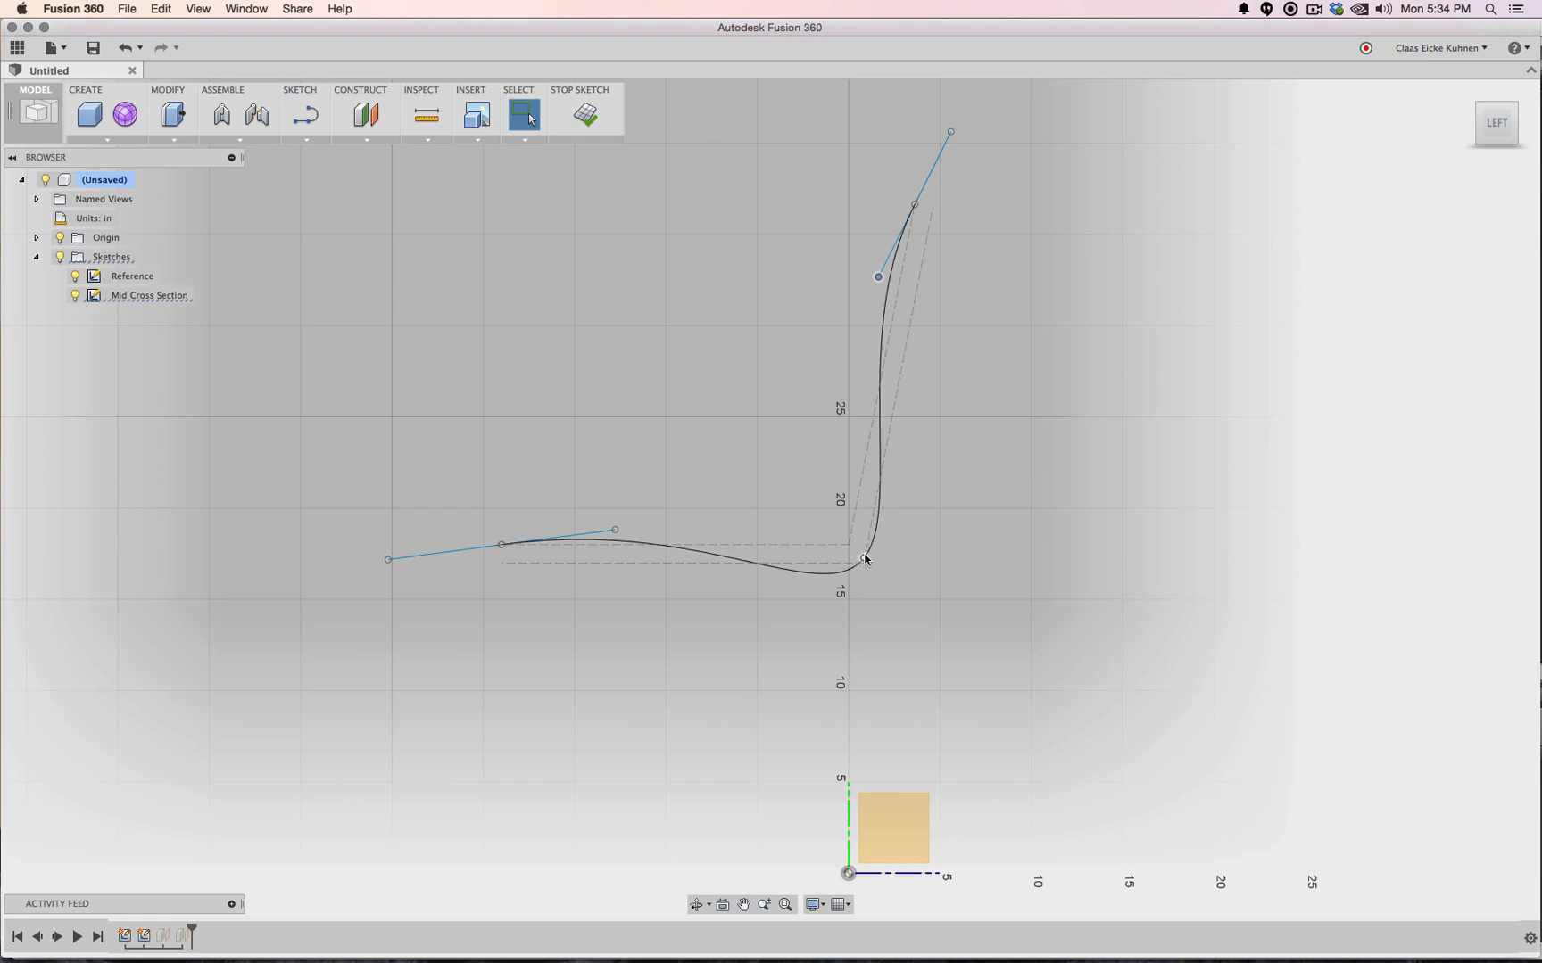
{"action": "mouse_move", "coordinate": [868, 562]}
{"action": "left_mouse_down"}
{"action": "mouse_move", "coordinate": [901, 526]}
{"action": "mouse_move", "coordinate": [861, 560]}
{"action": "mouse_move", "coordinate": [857, 547]}
{"action": "left_mouse_up"}
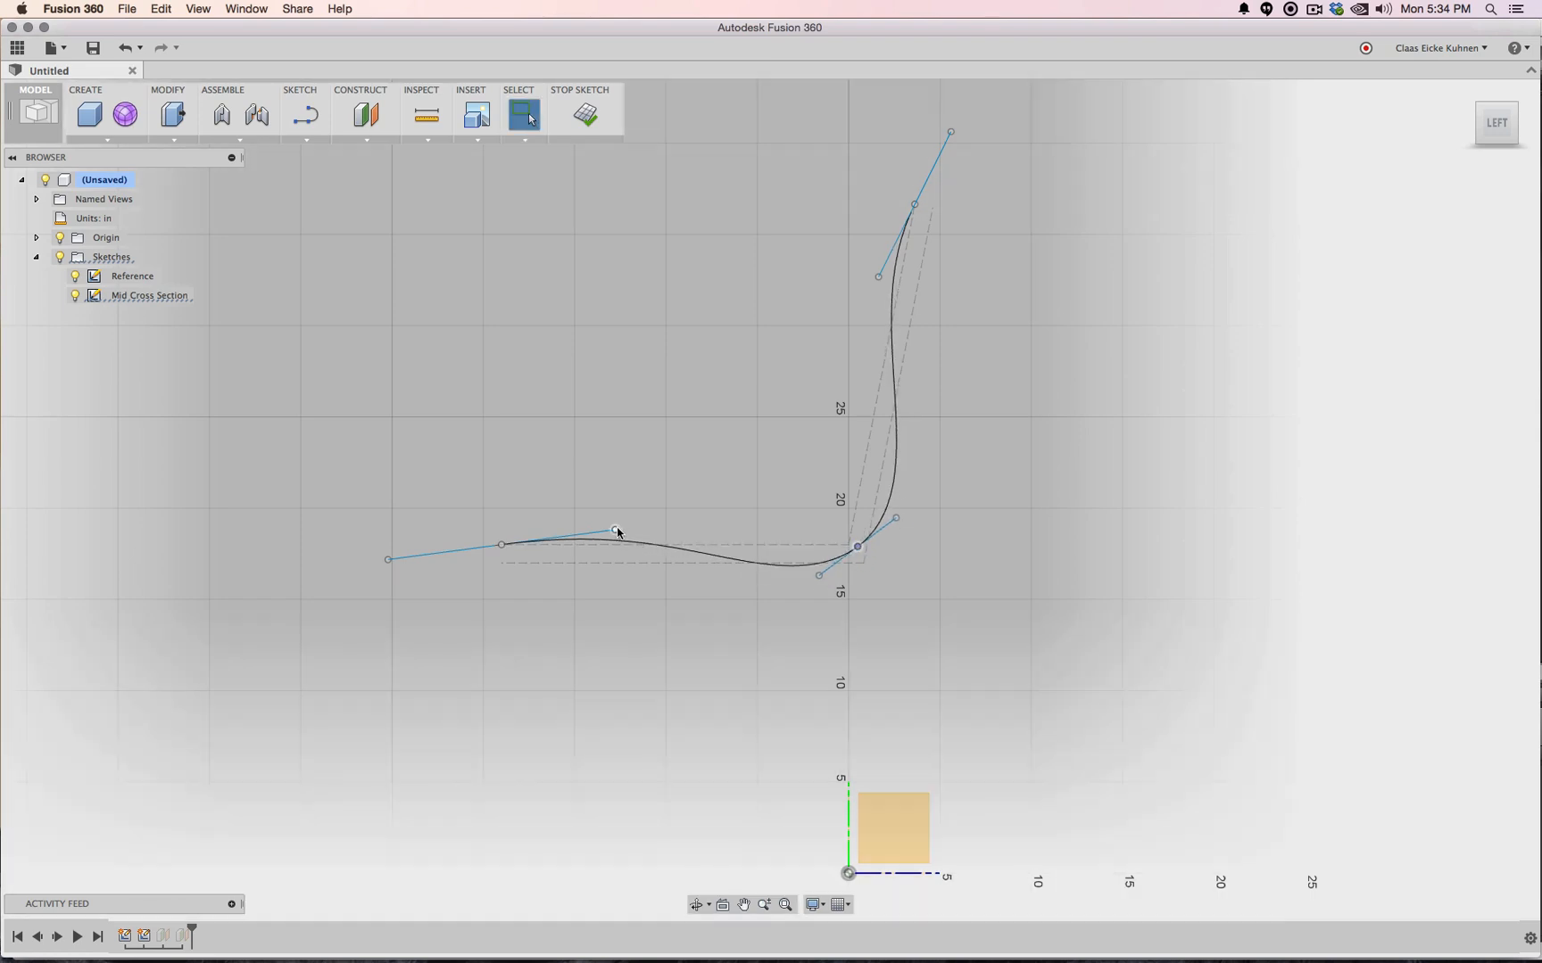
{"action": "left_click_drag", "start_coordinate": [616, 531], "coordinate": [656, 531]}
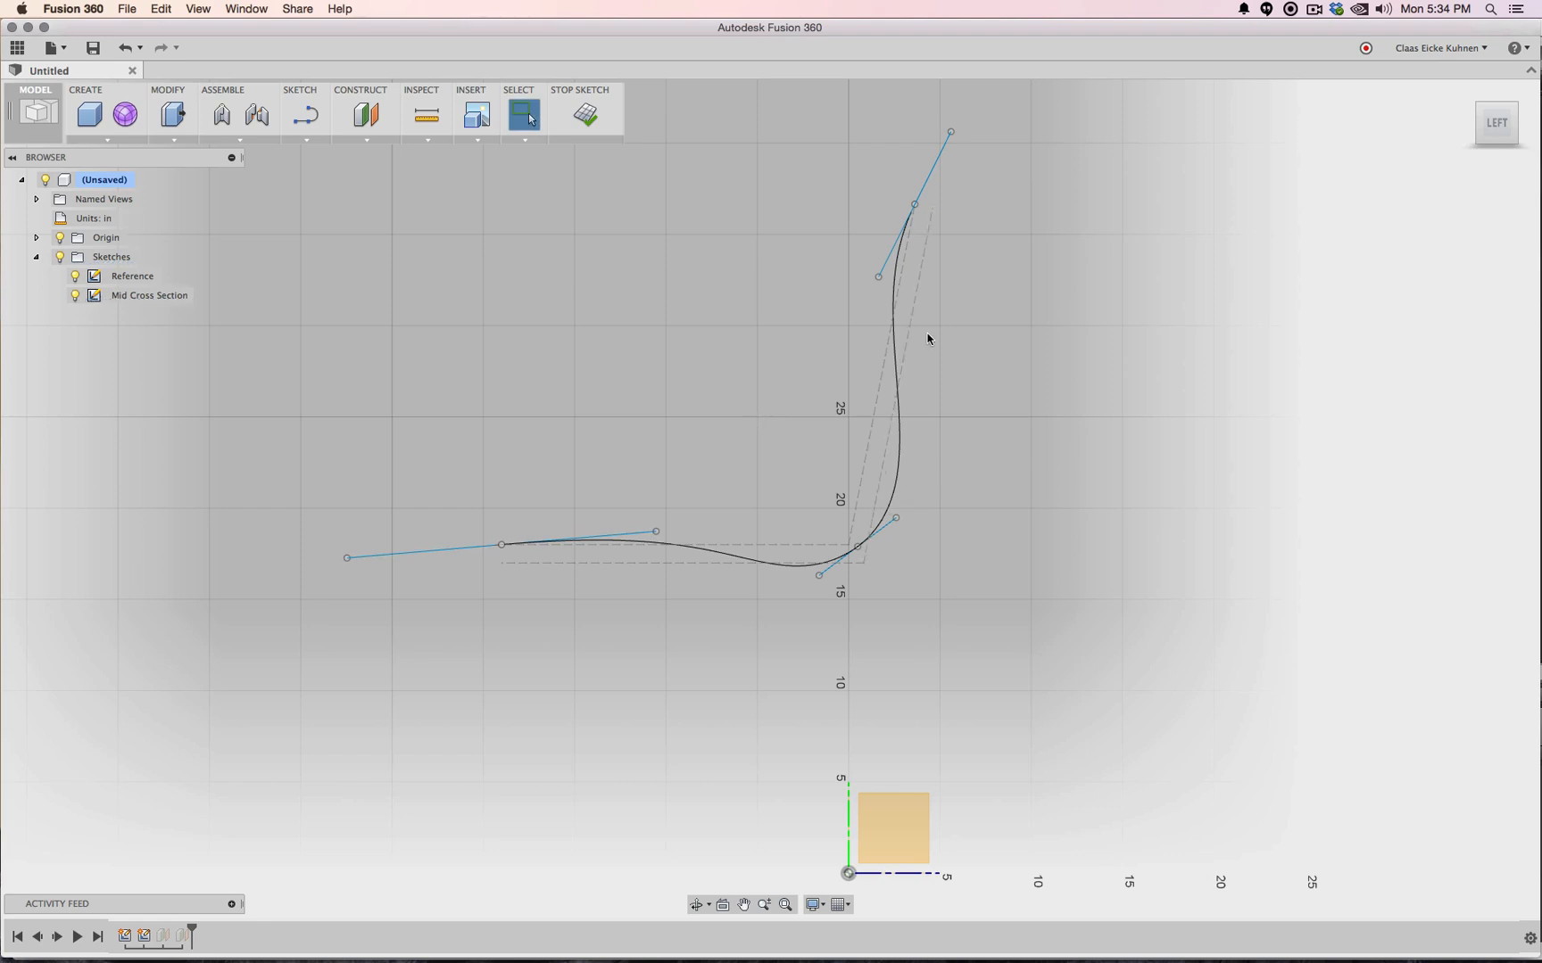
{"action": "left_click_drag", "start_coordinate": [895, 522], "coordinate": [878, 529]}
{"action": "mouse_move", "coordinate": [916, 207]}
{"action": "left_mouse_down"}
{"action": "mouse_move", "coordinate": [941, 207]}
{"action": "mouse_move", "coordinate": [919, 209]}
{"action": "left_mouse_up"}
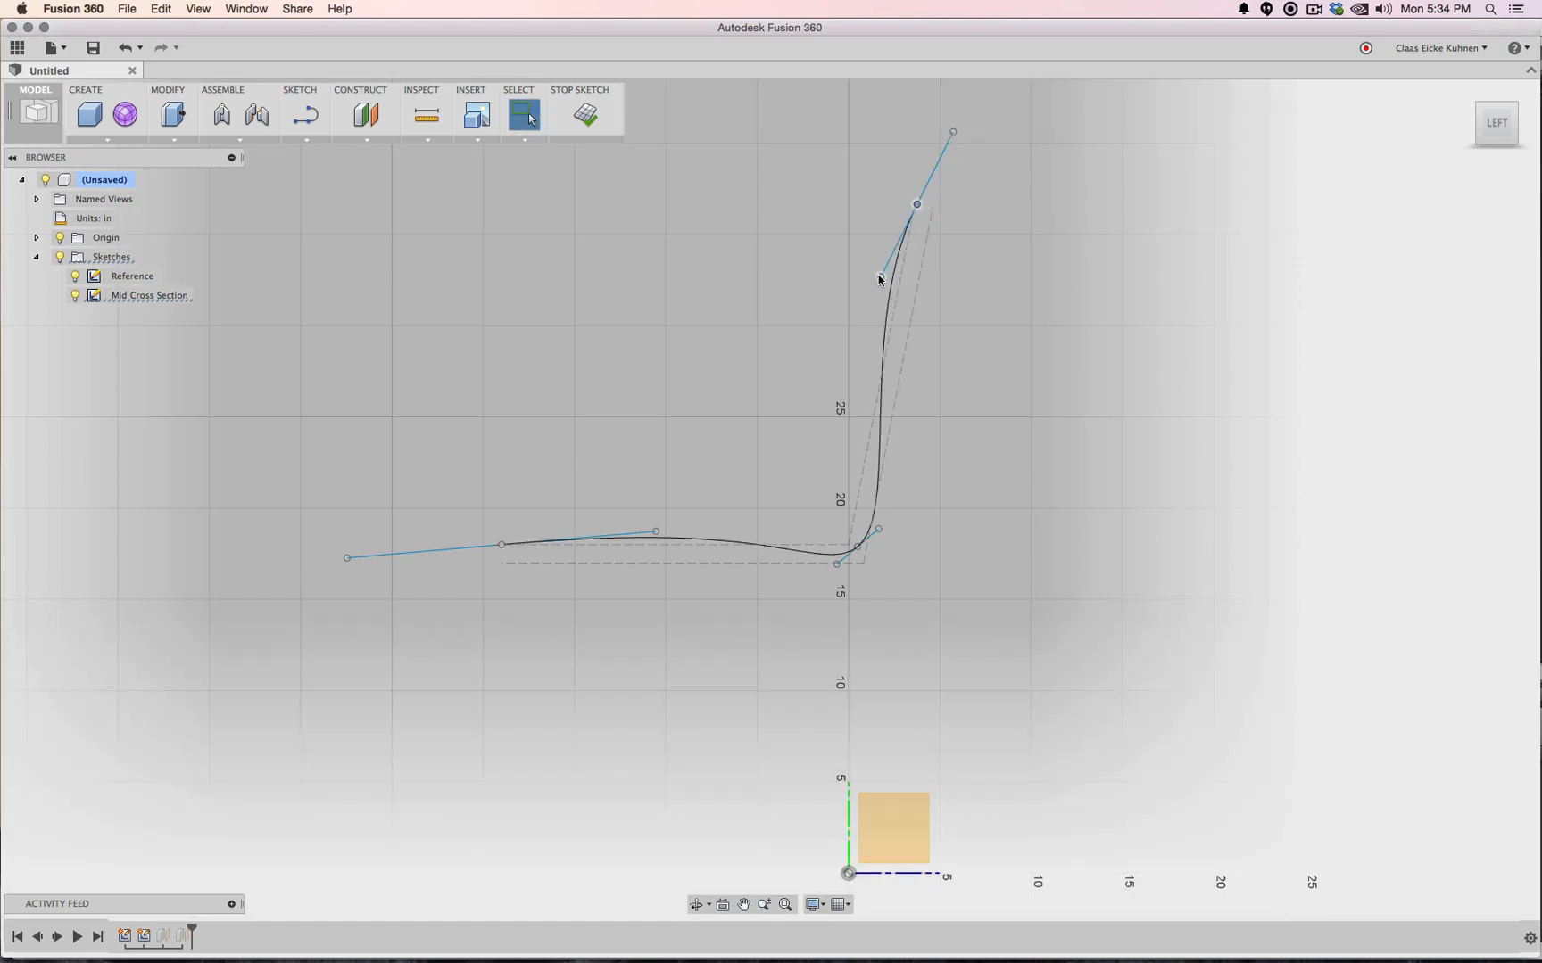
{"action": "mouse_move", "coordinate": [881, 277]}
{"action": "left_mouse_down"}
{"action": "mouse_move", "coordinate": [884, 301]}
{"action": "mouse_move", "coordinate": [892, 264]}
{"action": "mouse_move", "coordinate": [893, 277]}
{"action": "left_mouse_up"}
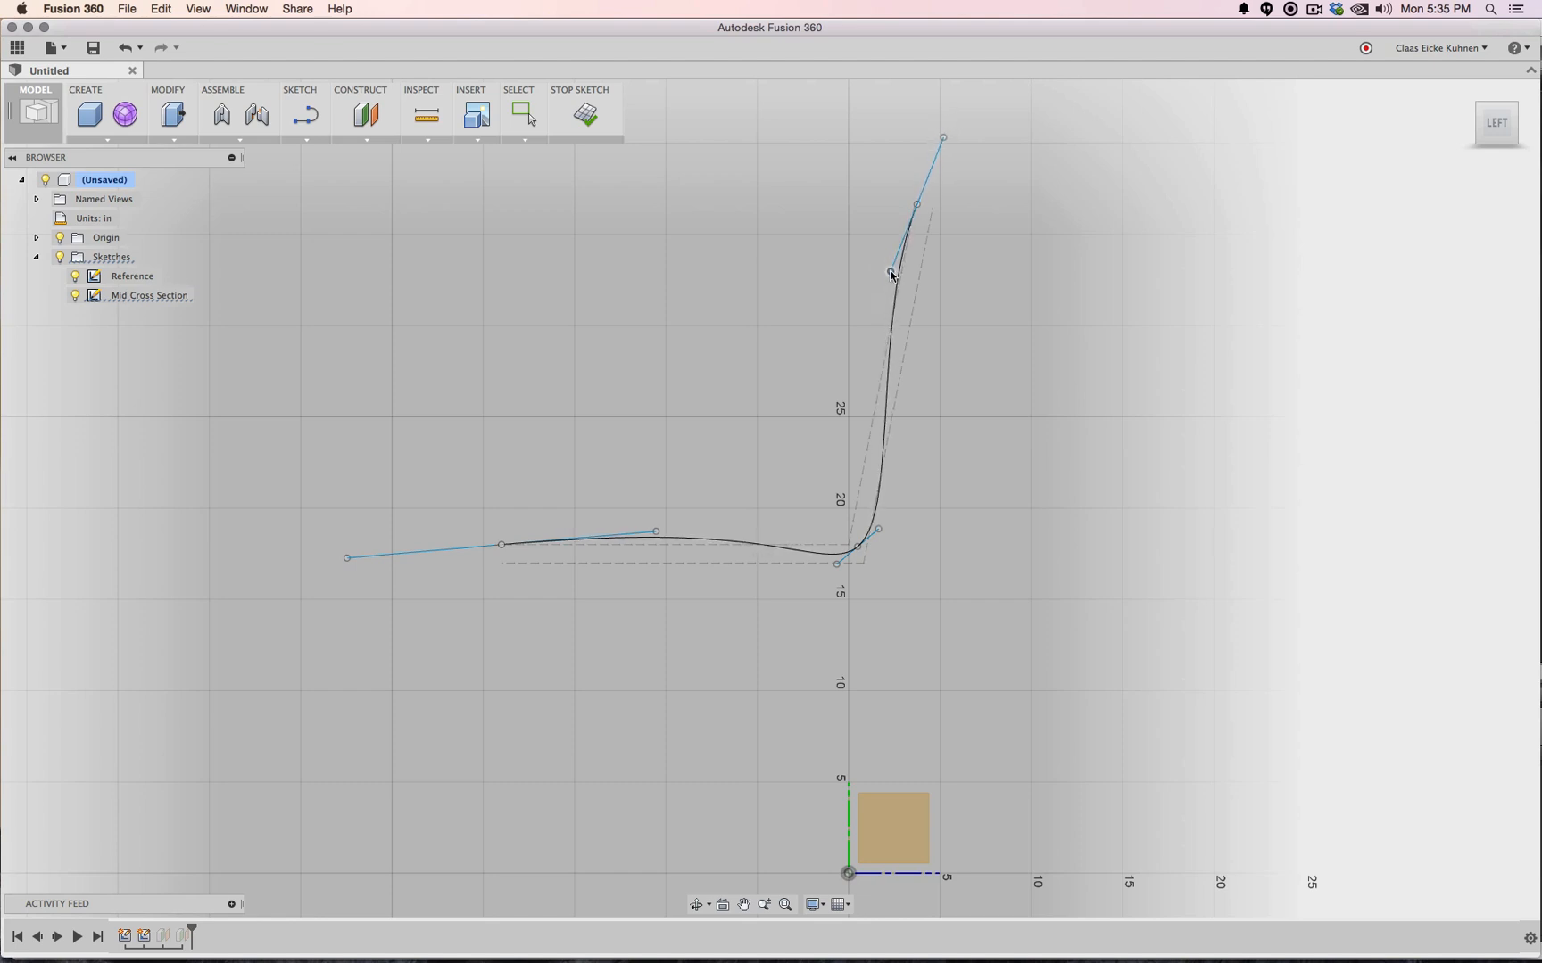
{"action": "left_click", "coordinate": [586, 96]}
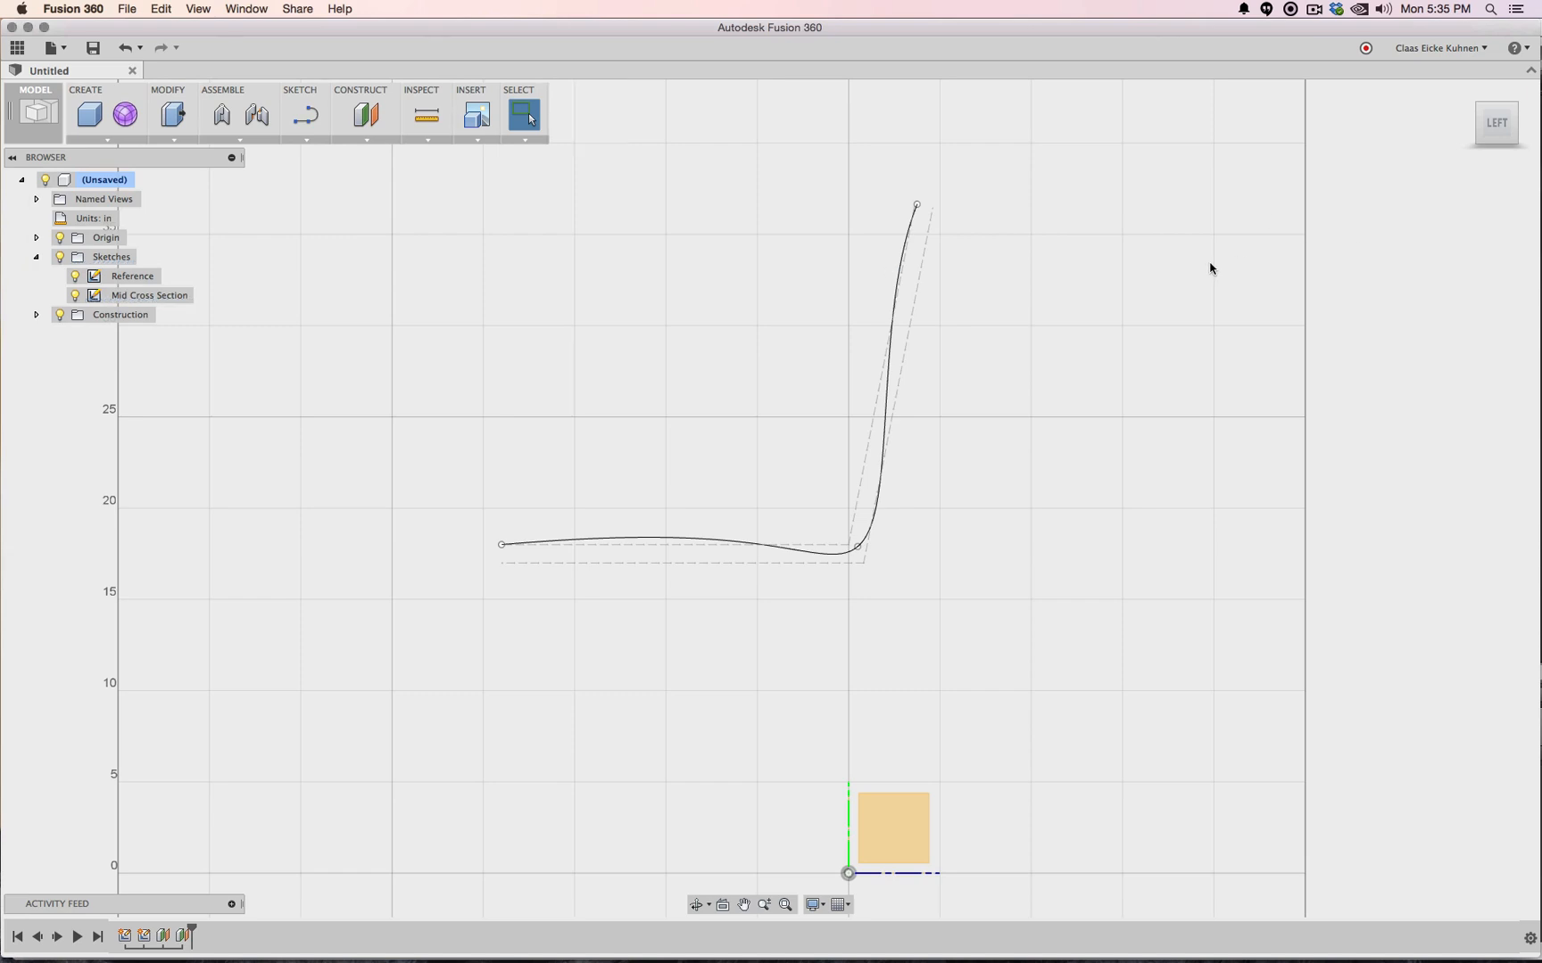
Create Sketch6 on Plane1 and view it straight from the side
{"action": "left_click", "coordinate": [305, 116]}
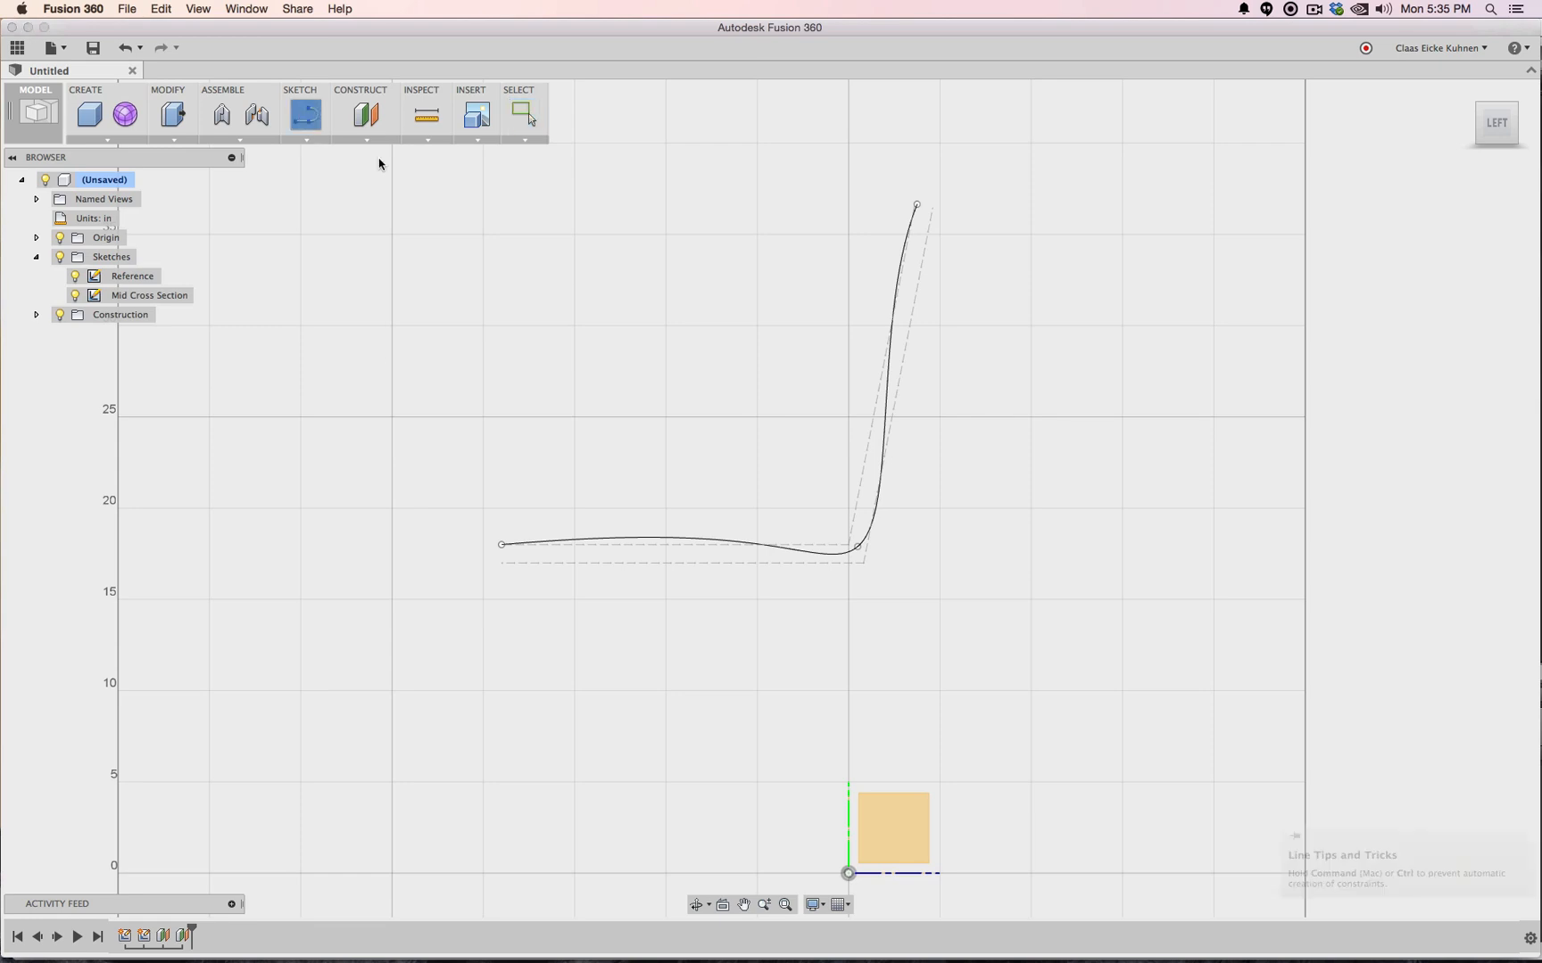
{"action": "middle_click_drag", "start_coordinate": [770, 498], "coordinate": [264, 404], "text": "shift"}
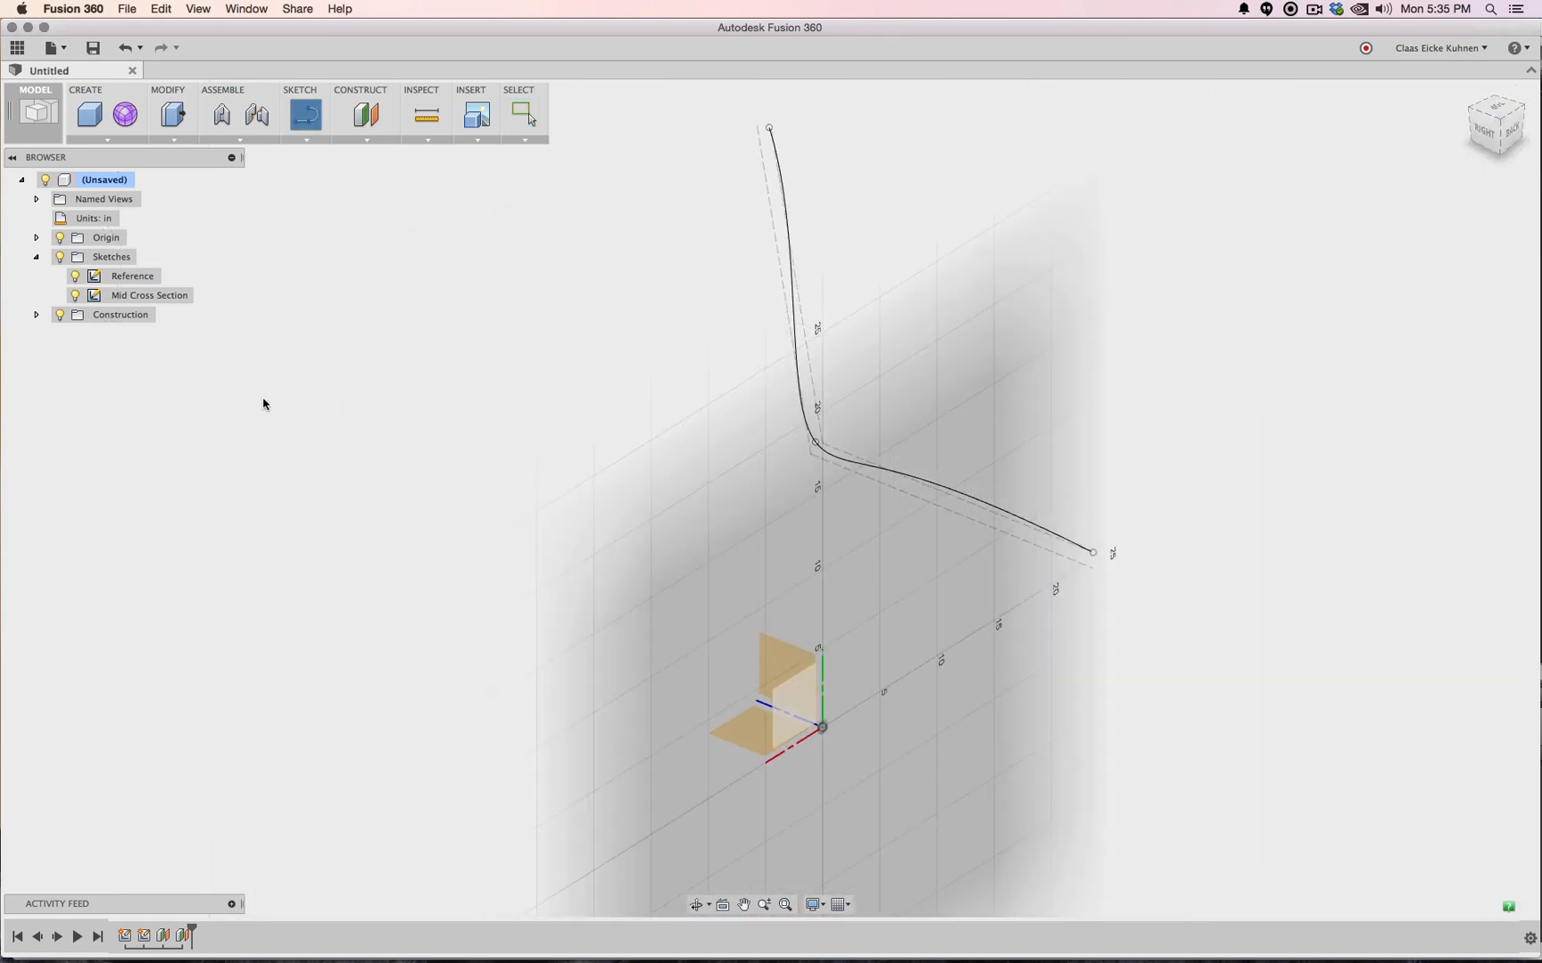
{"action": "left_click", "coordinate": [36, 316]}
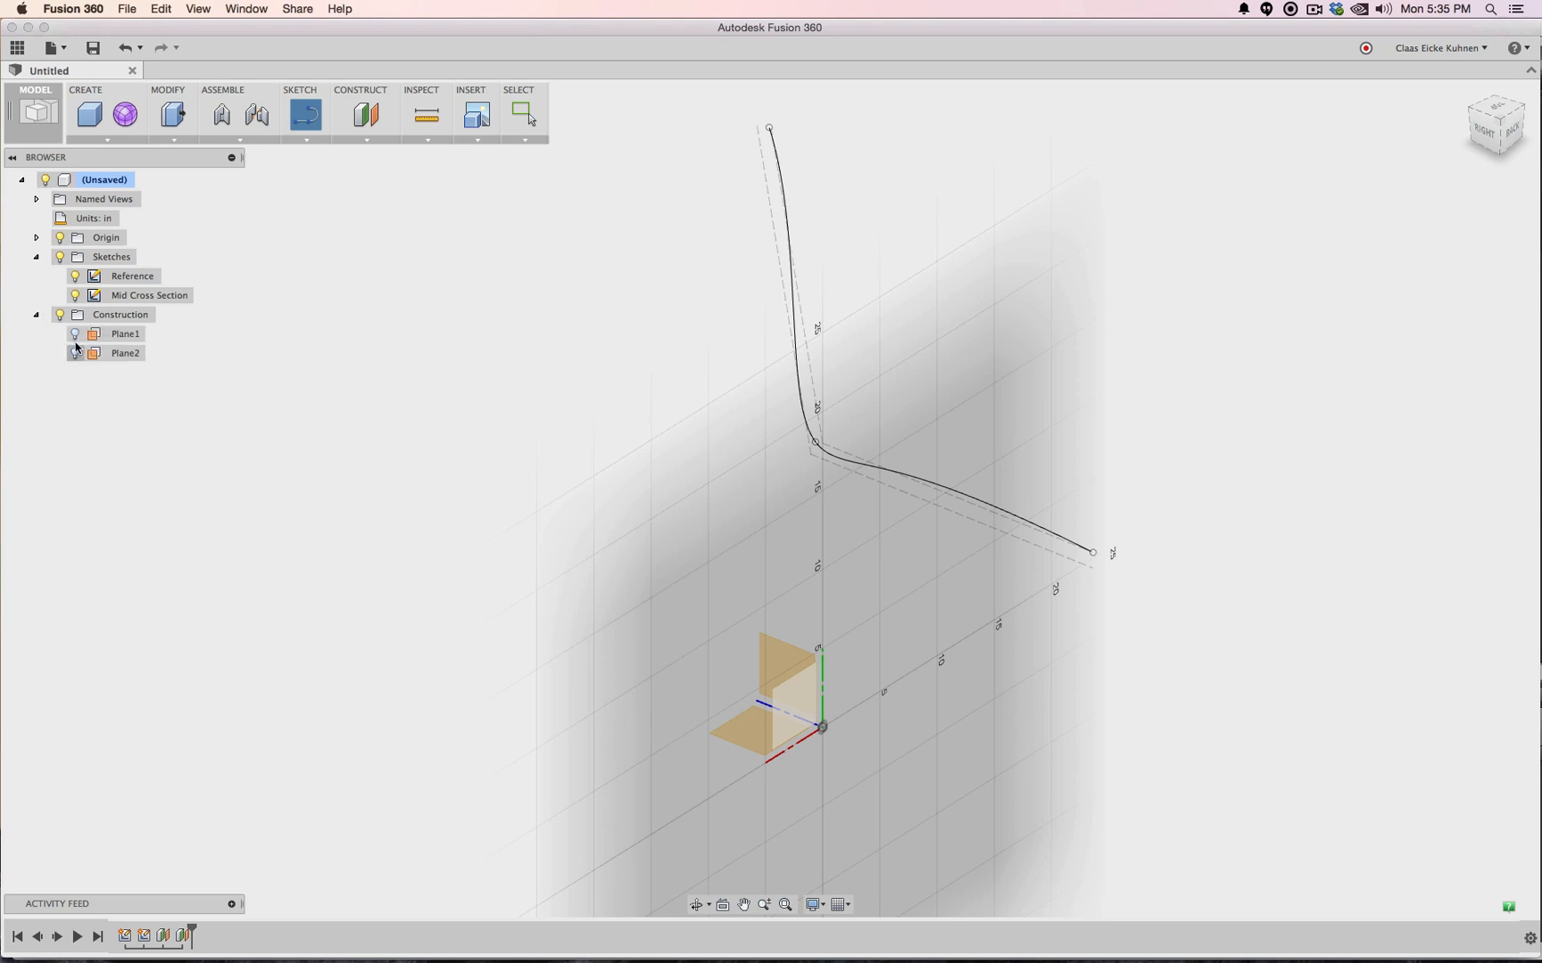
{"action": "left_click", "coordinate": [682, 729]}
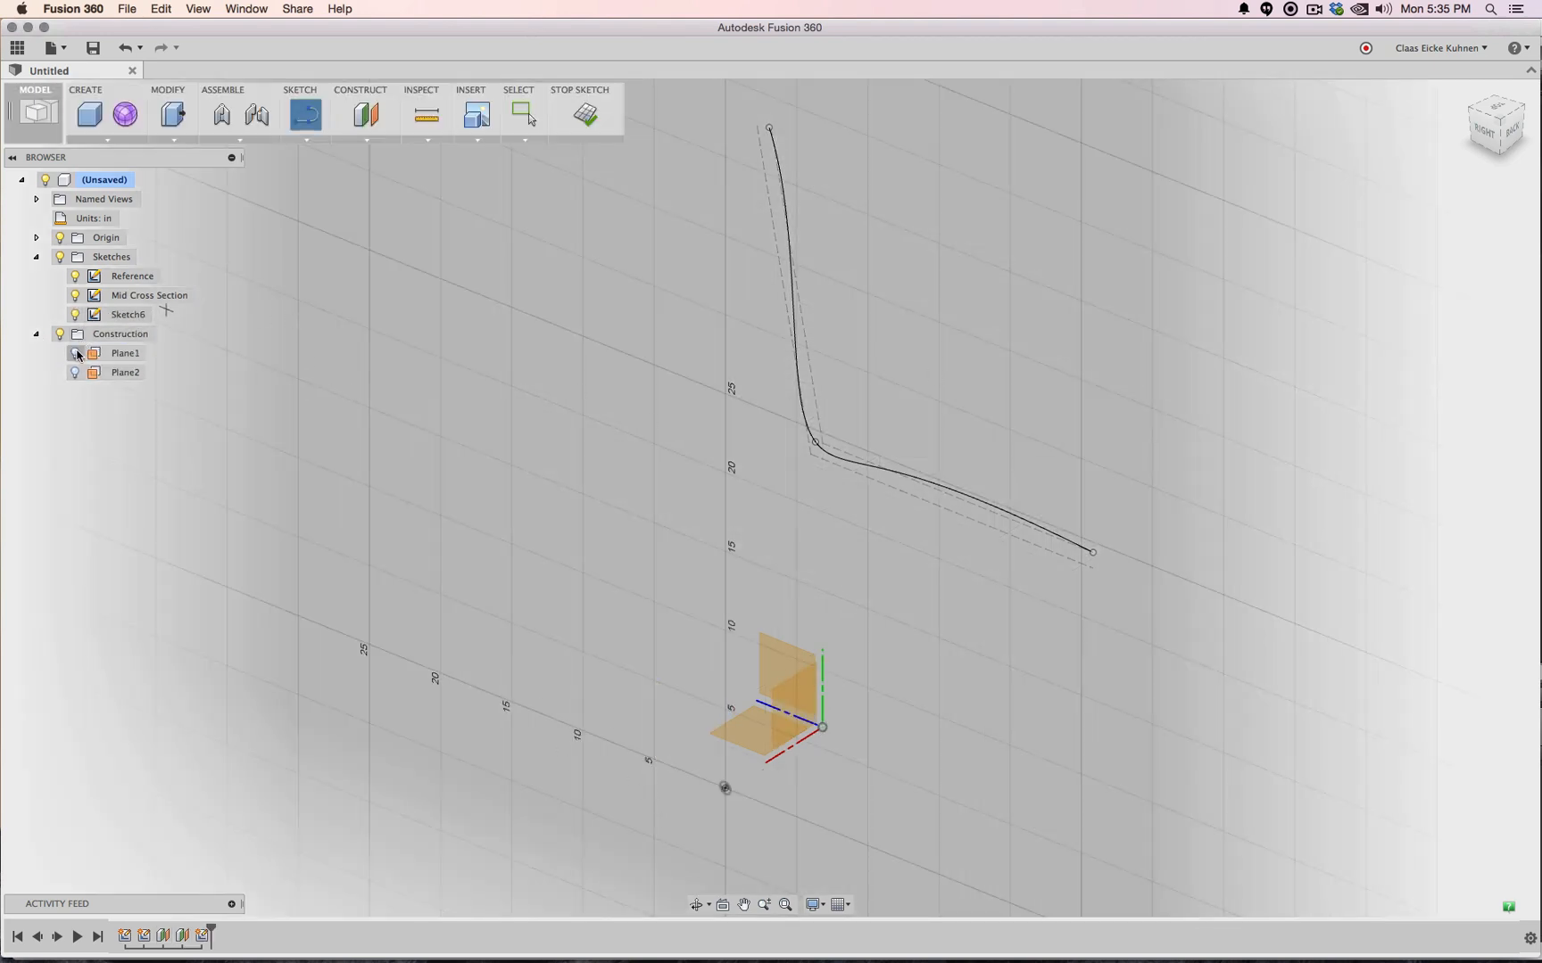
{"action": "left_click", "coordinate": [1486, 130]}
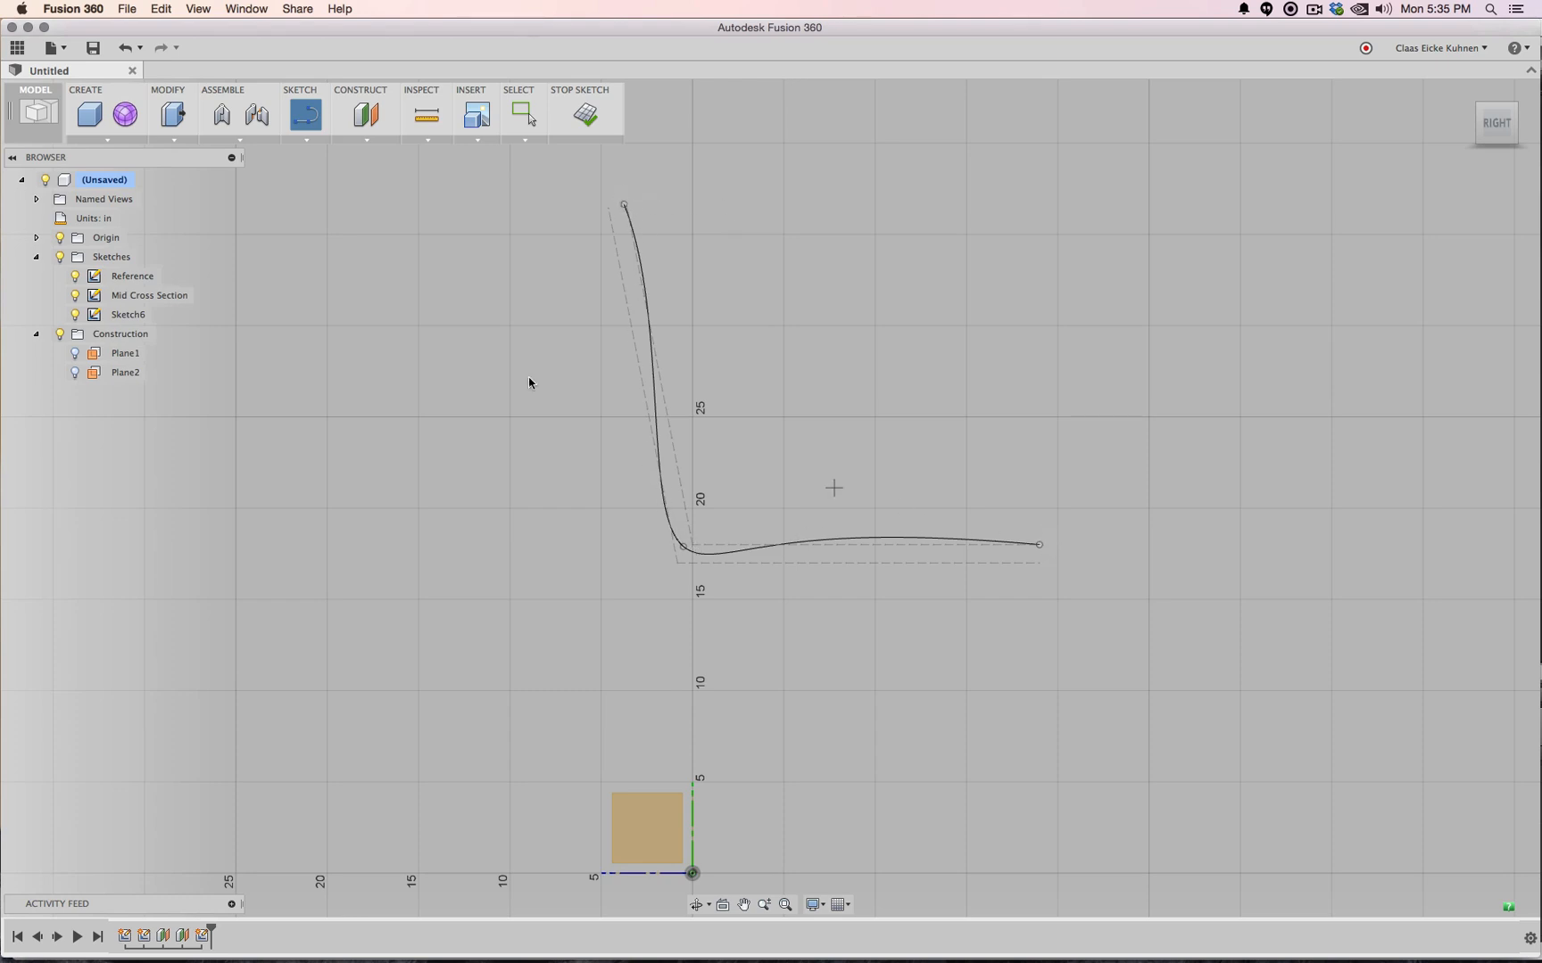
Project the slanted back line and horizontal seat line into Sketch6
{"action": "left_click", "coordinate": [306, 140]}
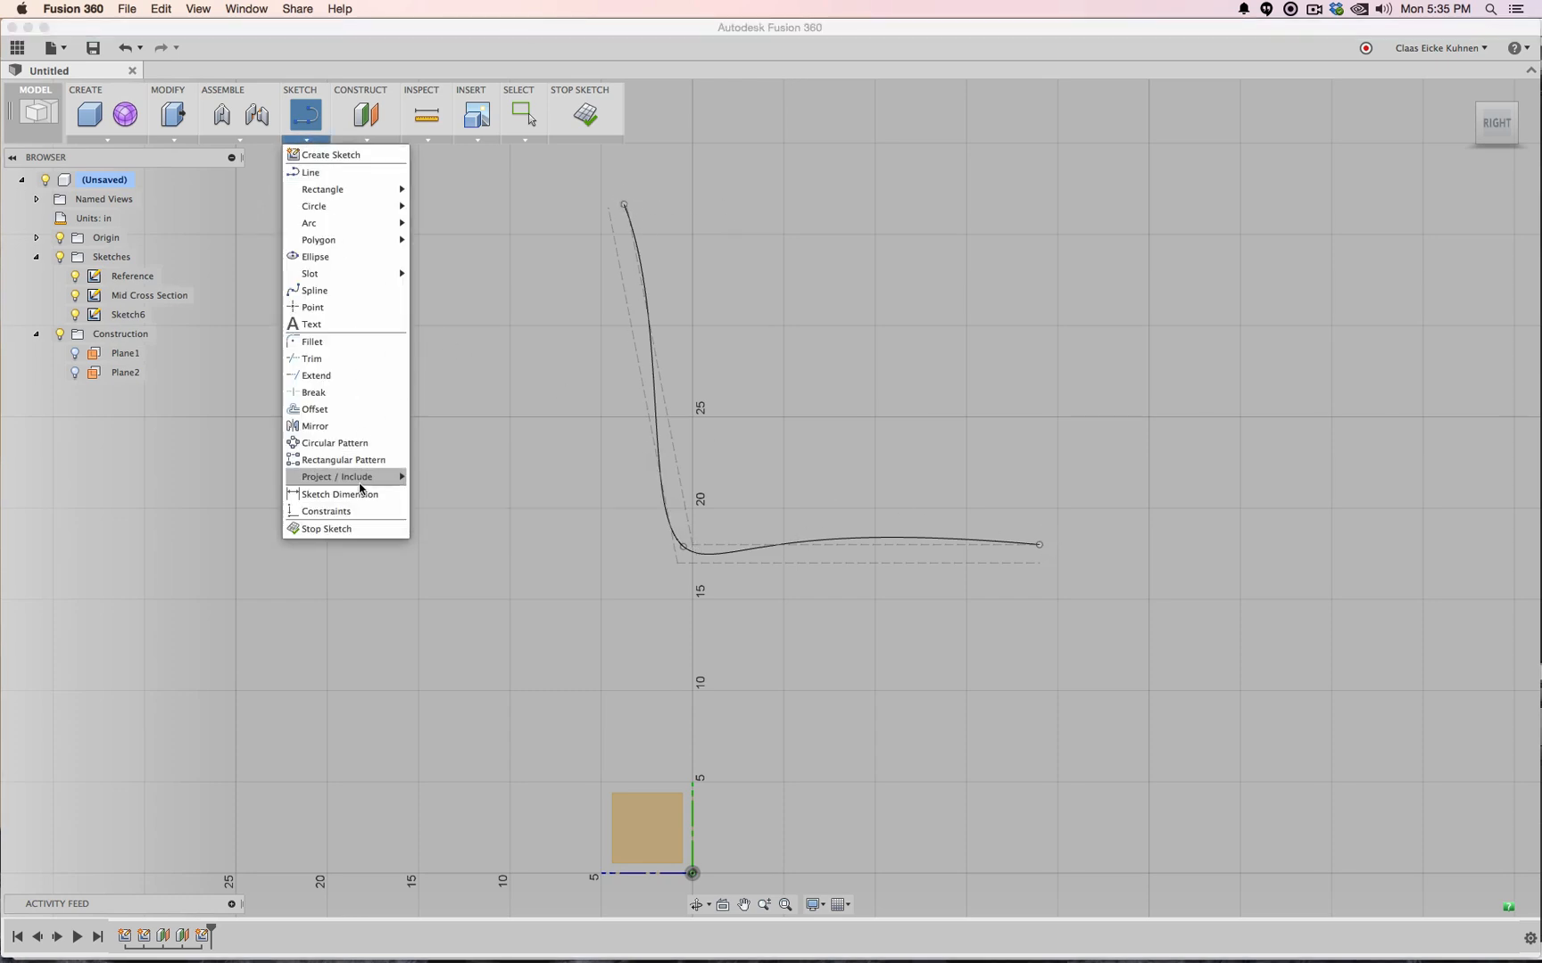
{"action": "mouse_move", "coordinate": [375, 477]}
{"action": "left_click", "coordinate": [439, 480]}
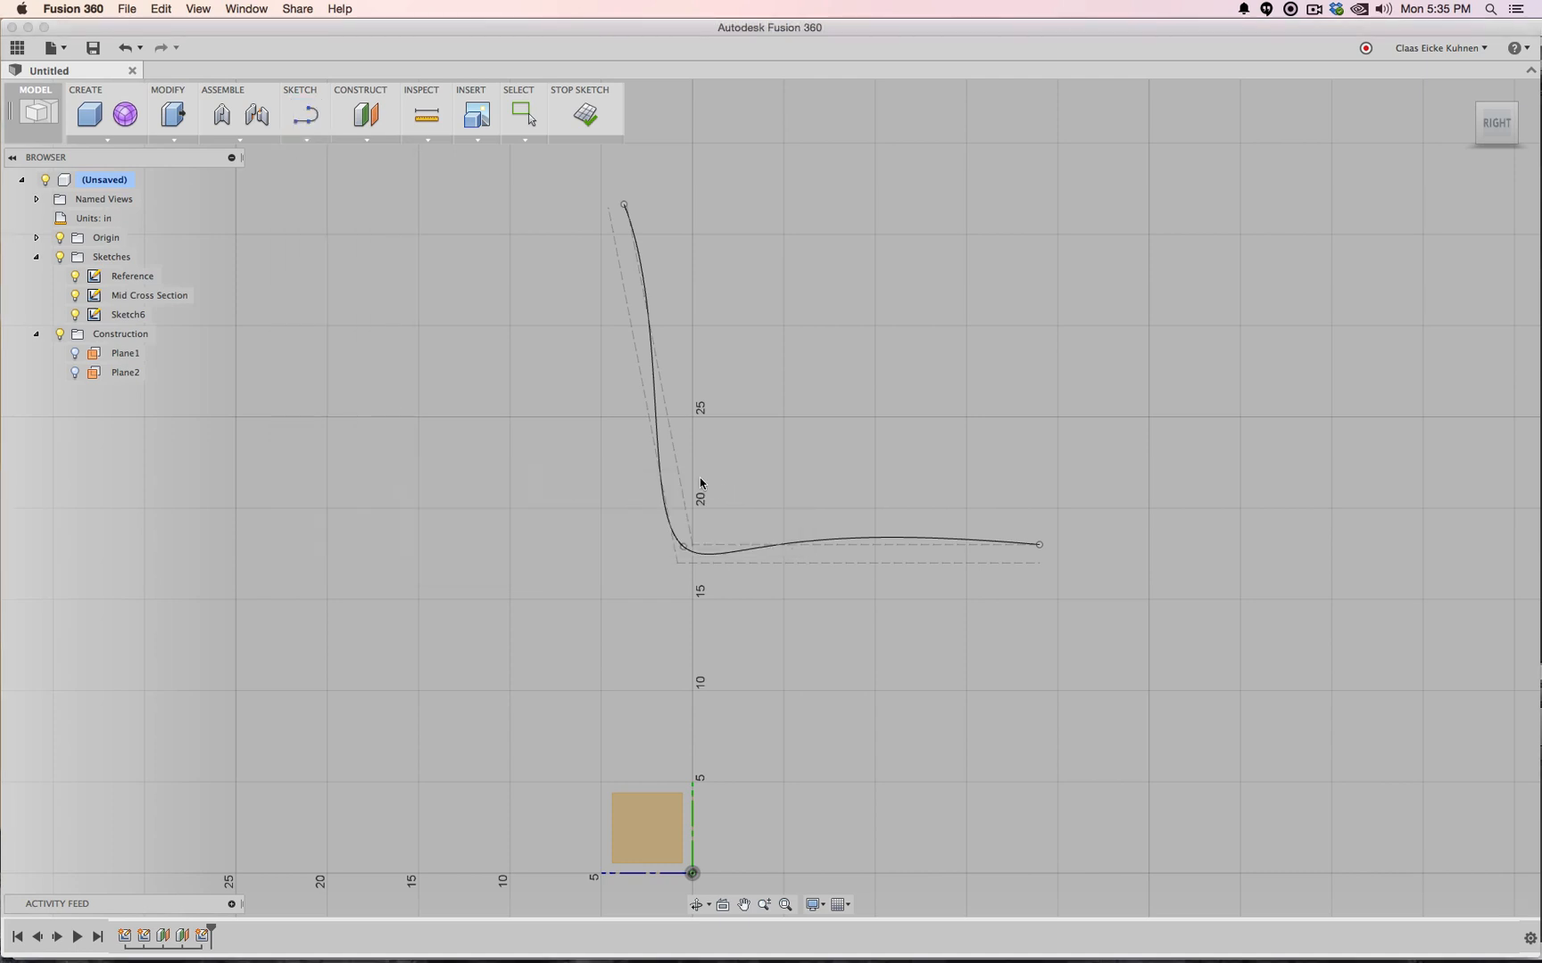
{"action": "left_click", "coordinate": [676, 478]}
{"action": "left_click", "coordinate": [717, 550]}
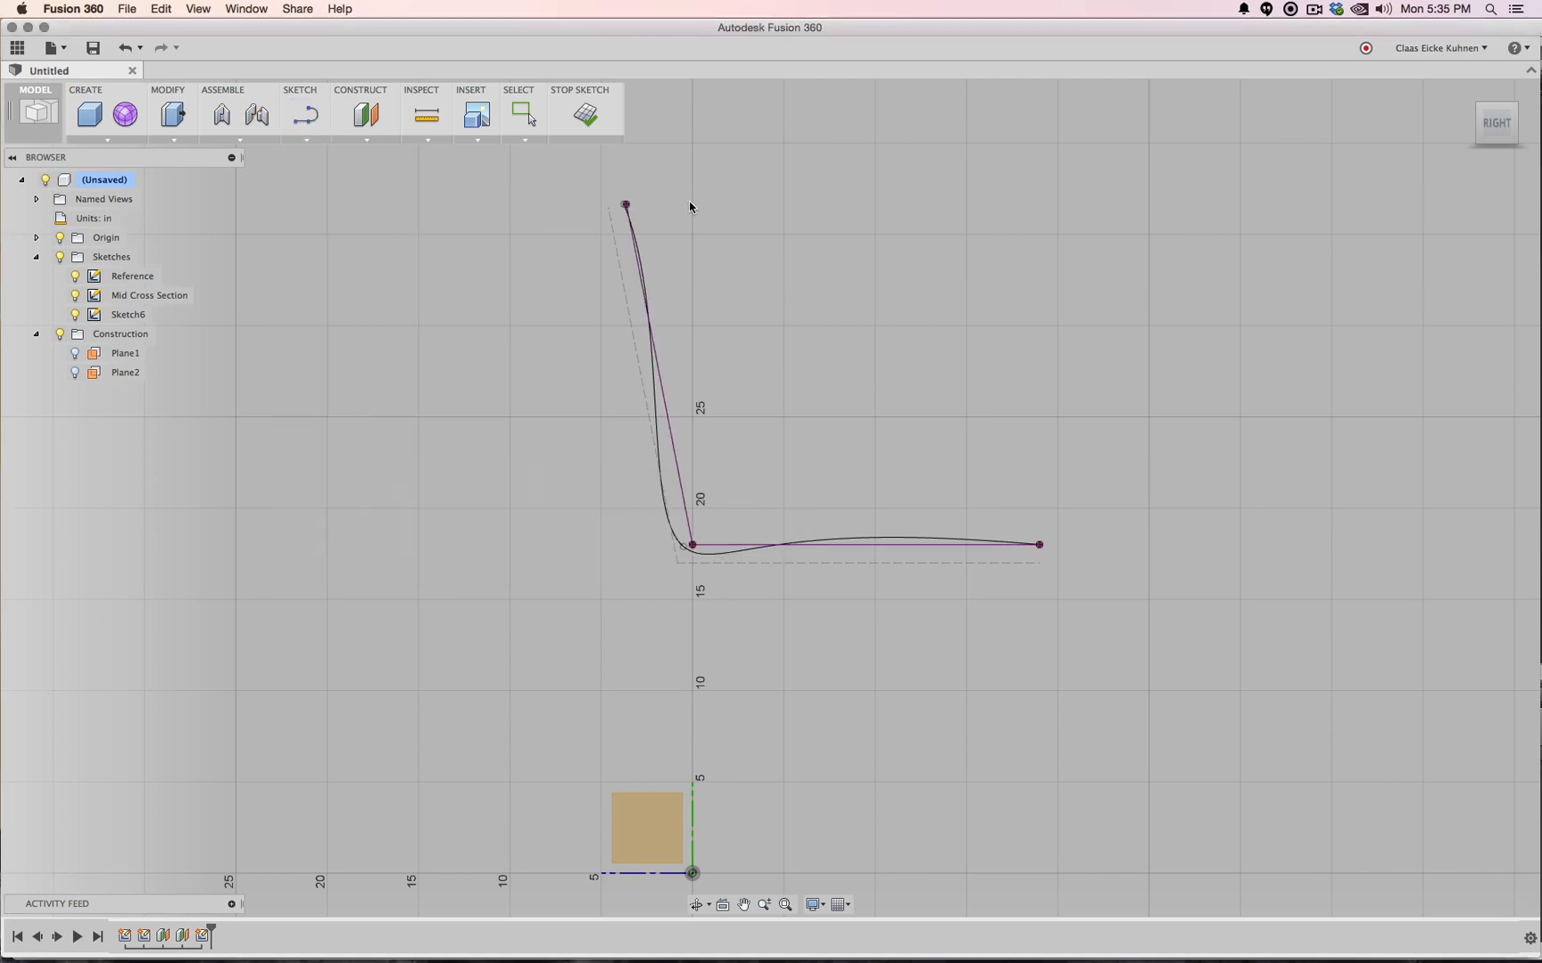
Draw a spline from the seat line's end, dipping below the seat, up to the backrest top
{"action": "left_click", "coordinate": [306, 140]}
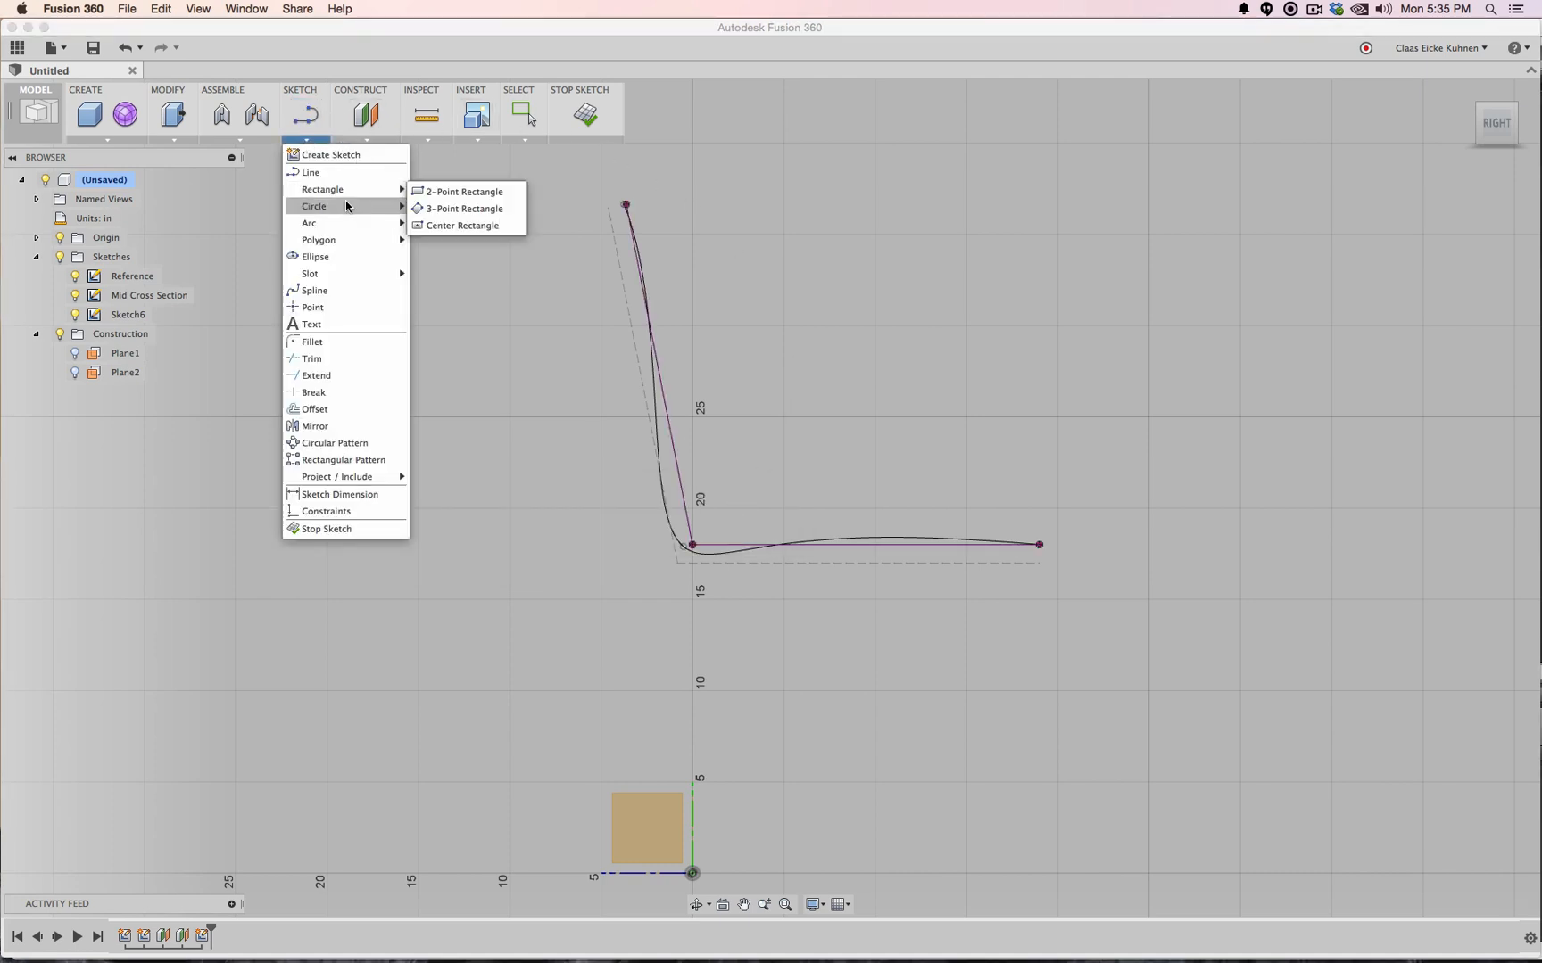
{"action": "left_click", "coordinate": [315, 290]}
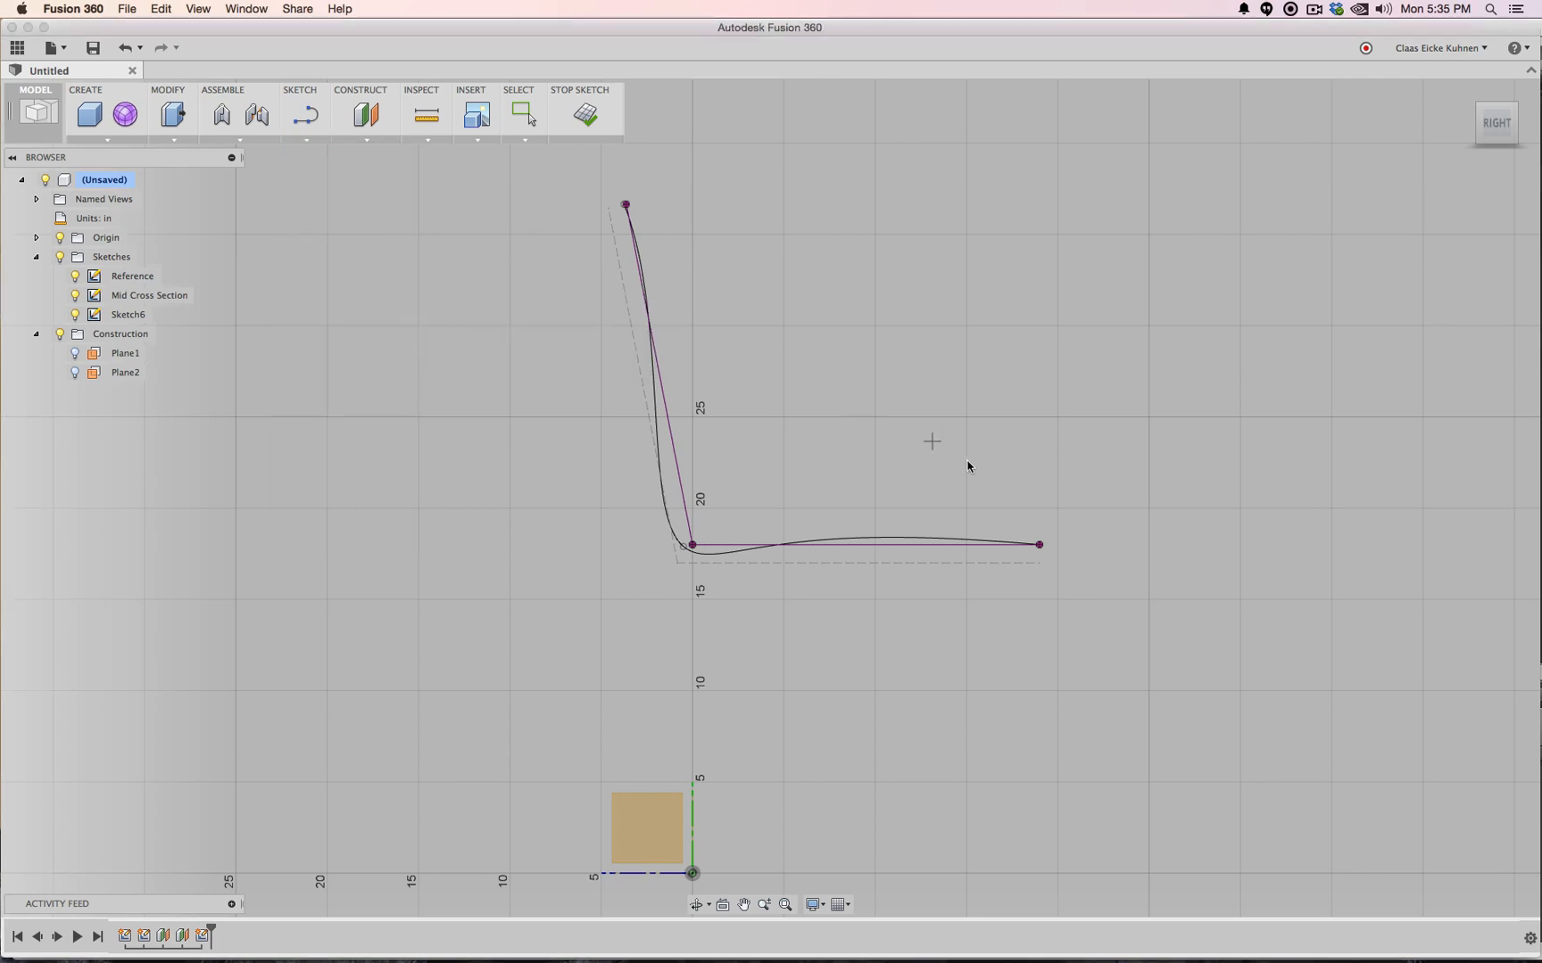
{"action": "left_click", "coordinate": [1039, 546]}
{"action": "left_click", "coordinate": [568, 644]}
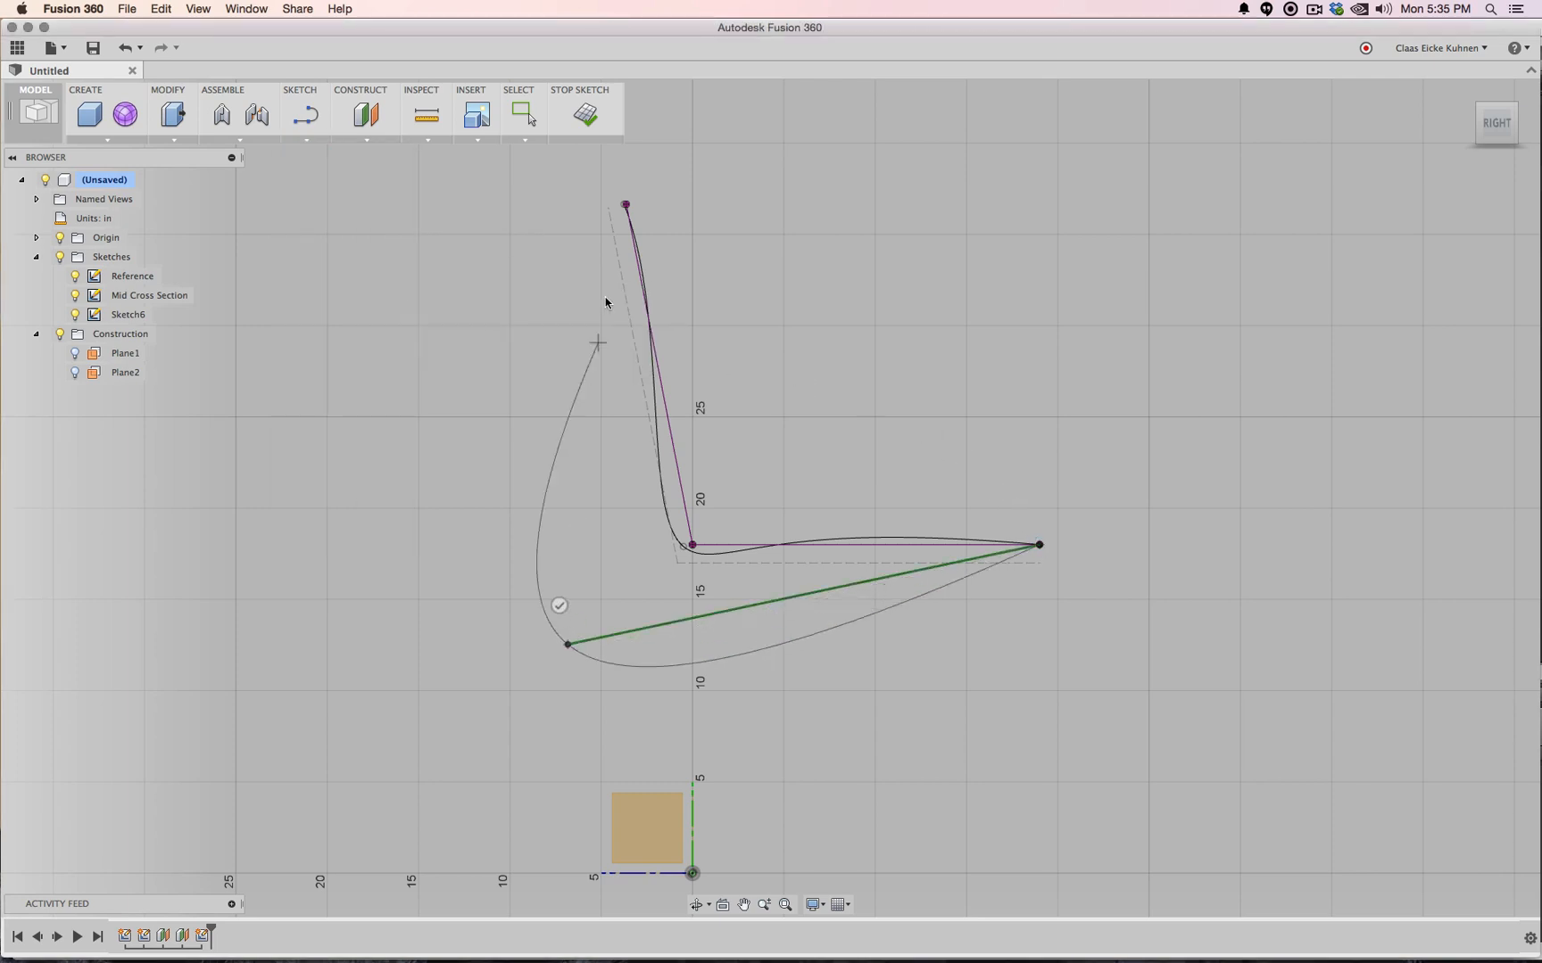
{"action": "left_click", "coordinate": [626, 206]}
{"action": "left_click", "coordinate": [661, 224]}
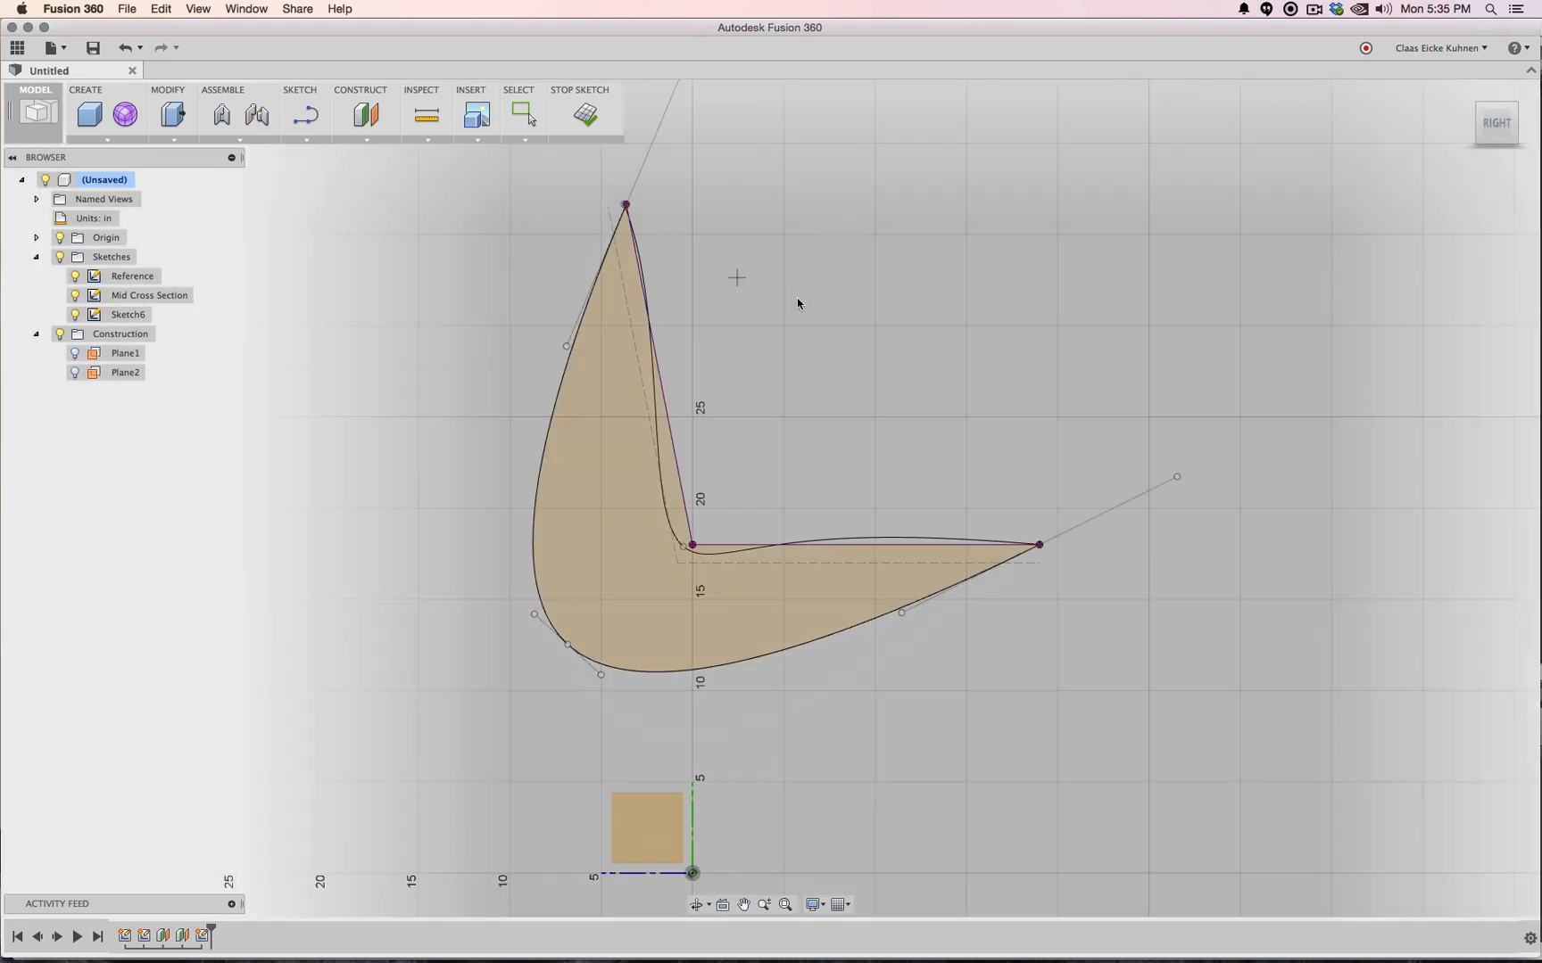
Convert the slanted back line and horizontal seat line to construction geometry
{"action": "key", "text": "Escape"}
{"action": "left_click", "coordinate": [674, 453]}
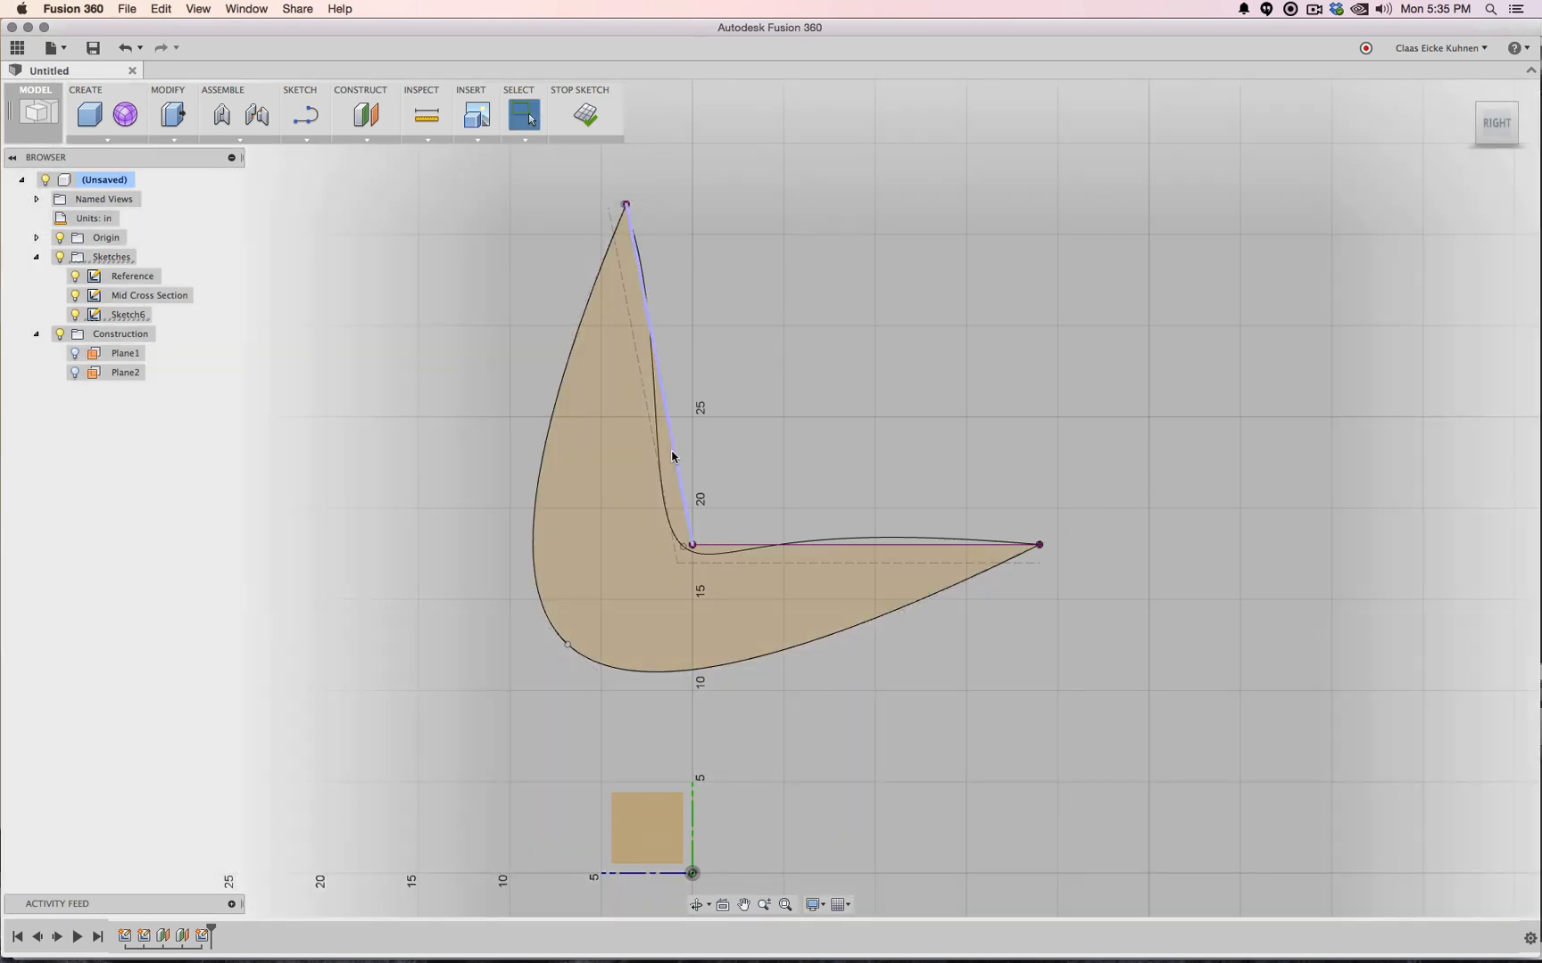
{"action": "key", "text": "x"}
{"action": "left_click", "coordinate": [719, 539]}
{"action": "key", "text": "x"}
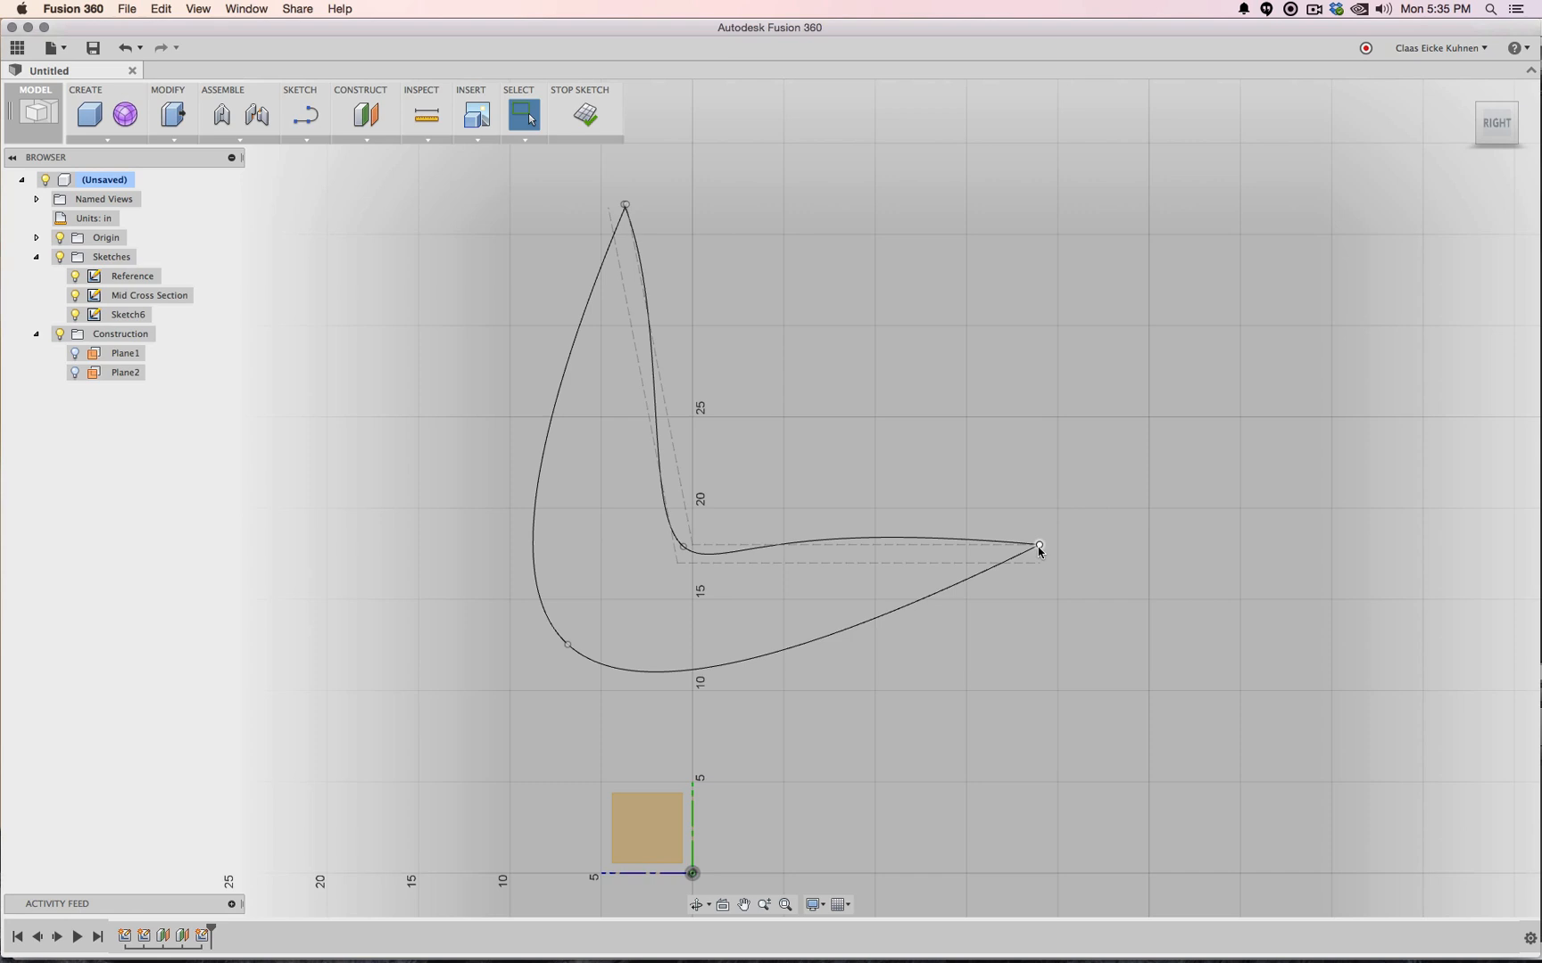
Pull the Sketch6 spline's corner point up and adjust its seat and backrest tangents to hug the mid-section curve
{"action": "left_click", "coordinate": [567, 645]}
{"action": "left_click_drag", "start_coordinate": [568, 645], "coordinate": [694, 530]}
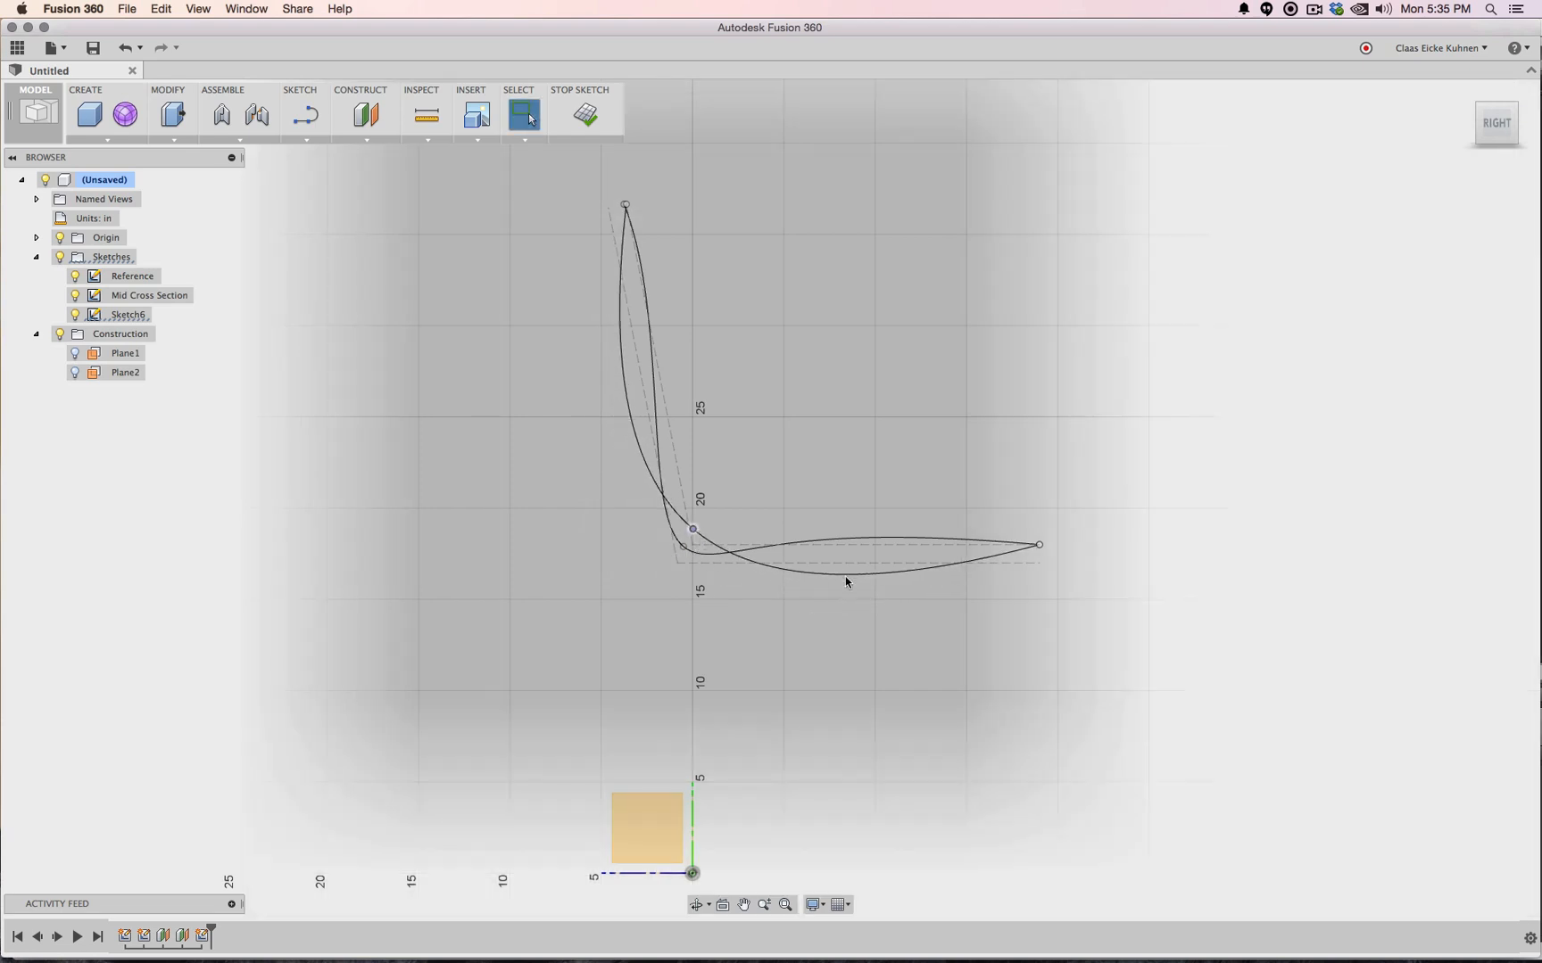
{"action": "left_click", "coordinate": [964, 567]}
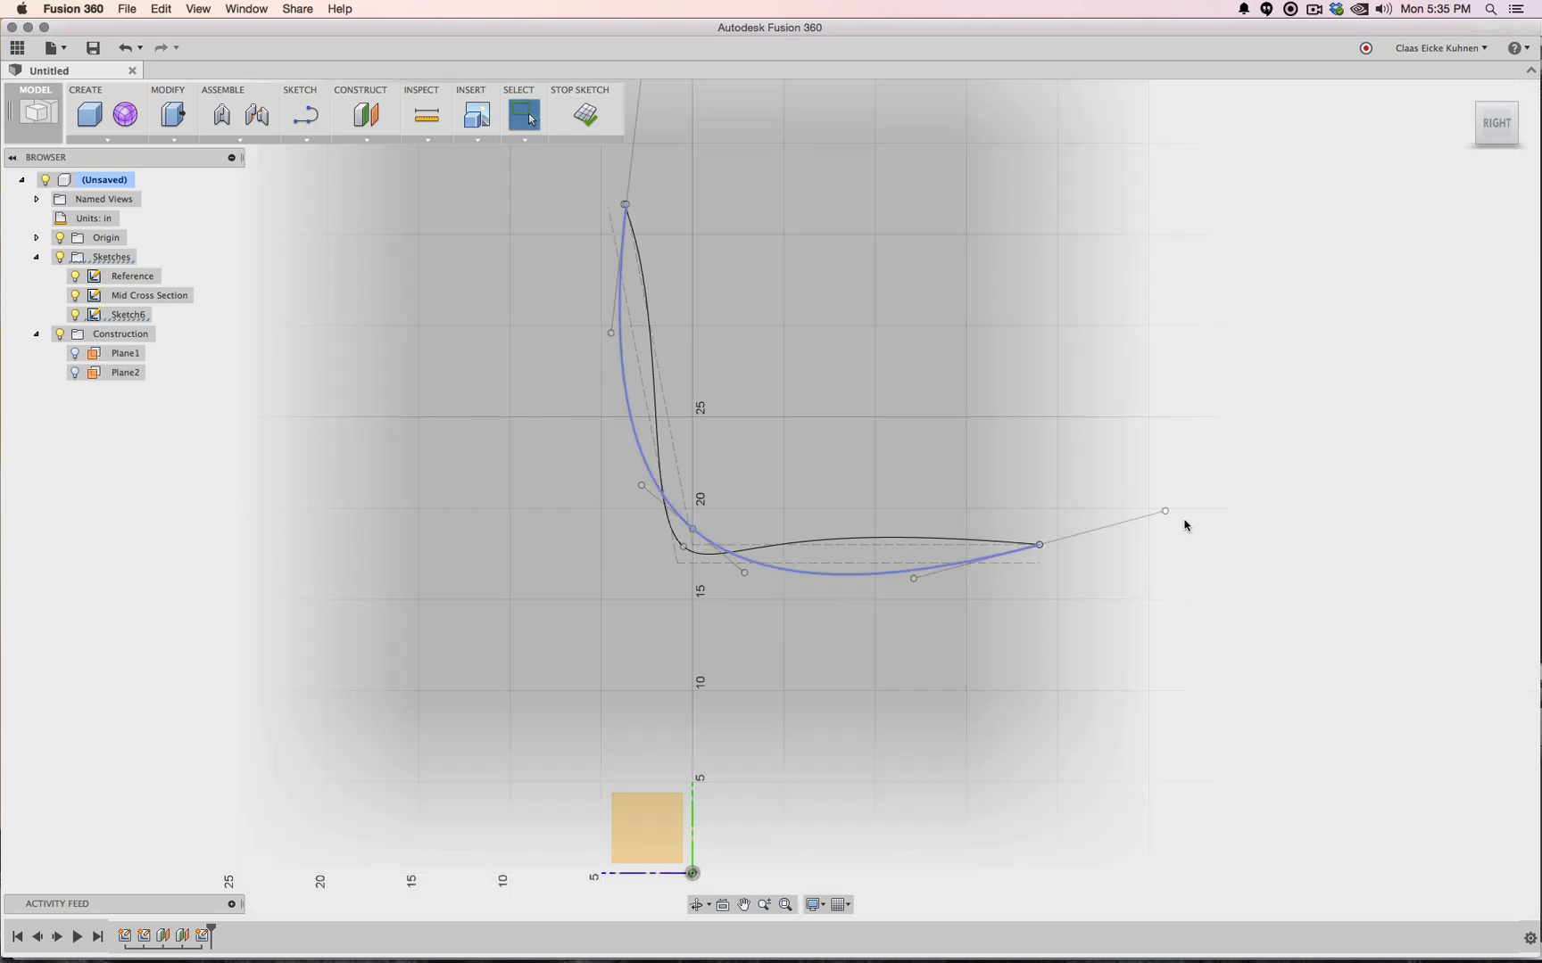
{"action": "left_click_drag", "start_coordinate": [1165, 511], "coordinate": [1149, 581]}
{"action": "left_click", "coordinate": [631, 321]}
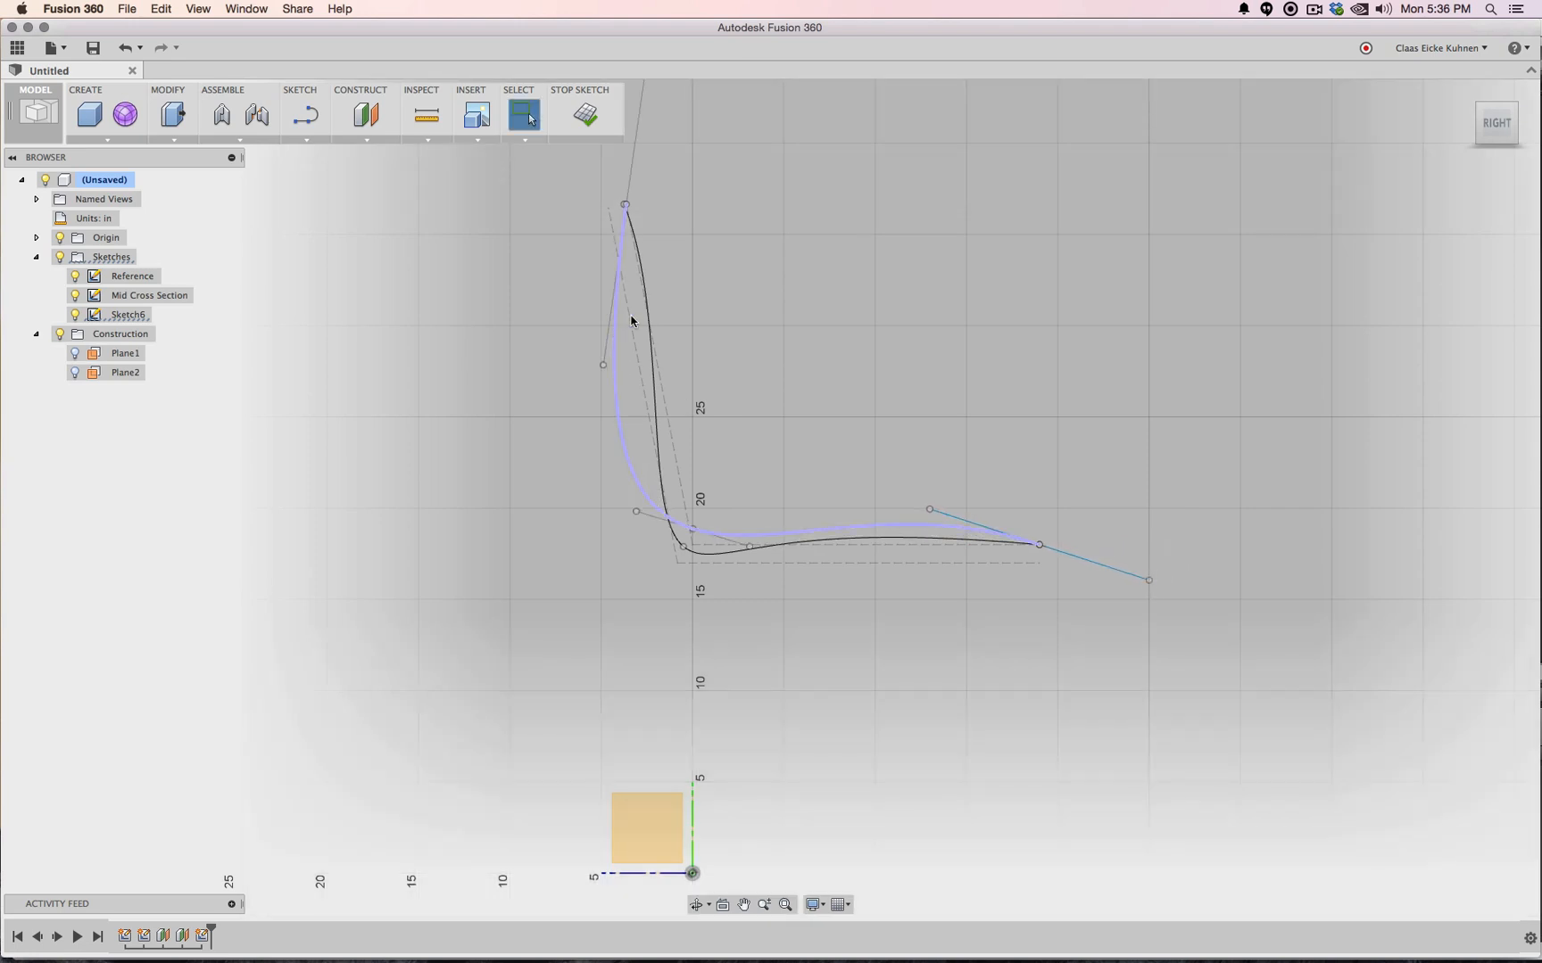
{"action": "left_click_drag", "start_coordinate": [604, 366], "coordinate": [681, 306]}
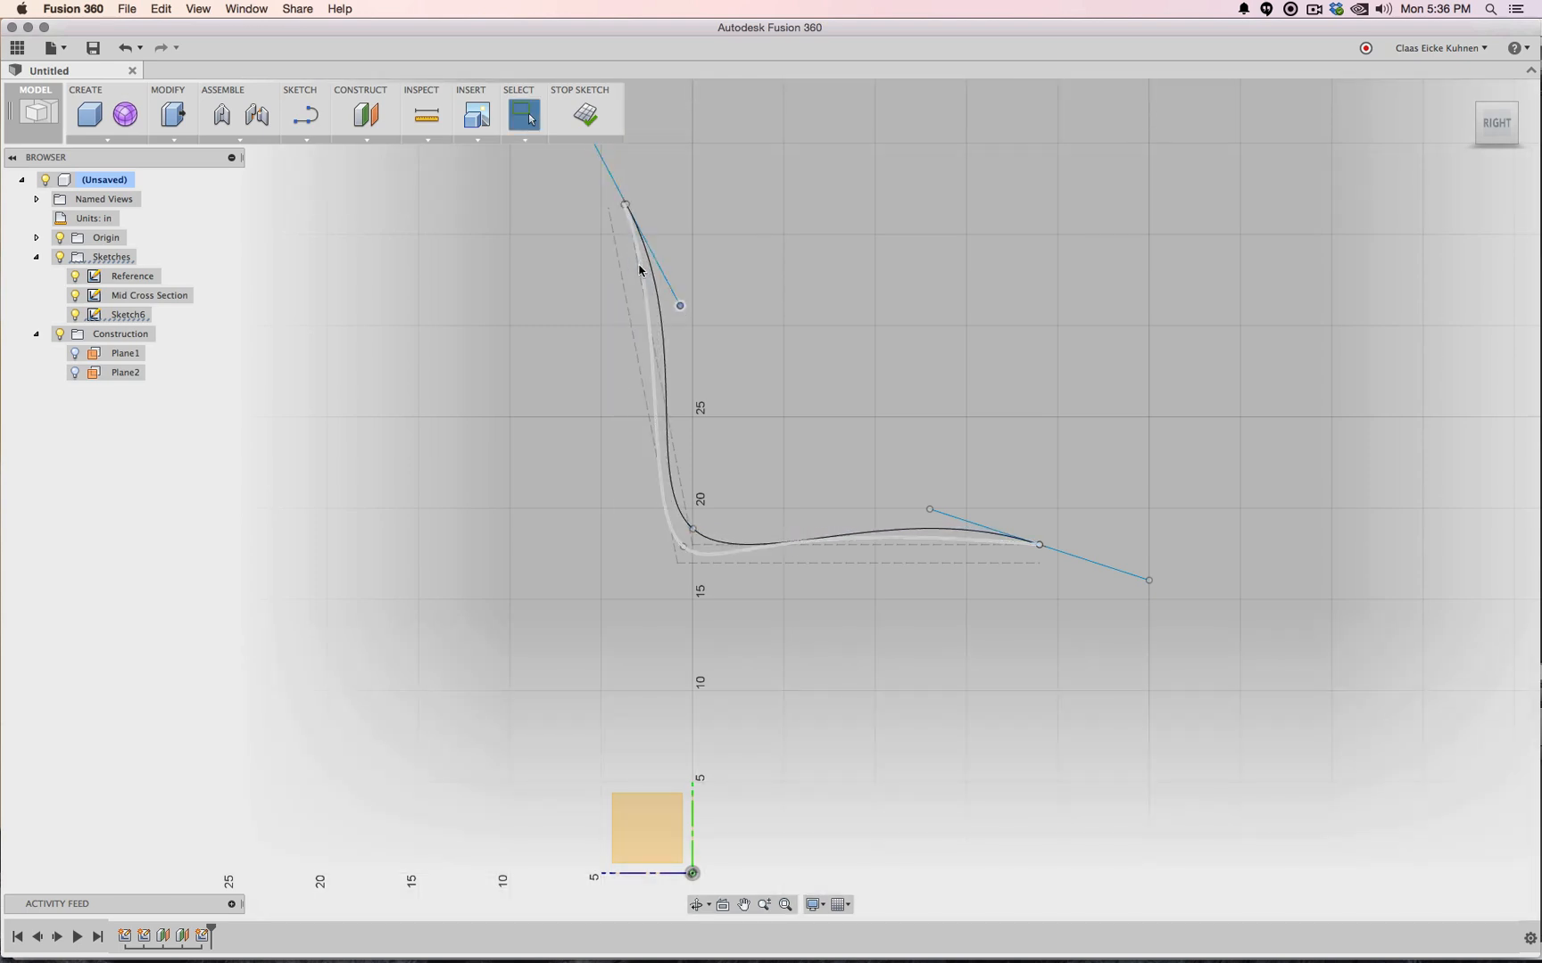
{"action": "mouse_move", "coordinate": [929, 512]}
{"action": "left_mouse_down"}
{"action": "mouse_move", "coordinate": [891, 516]}
{"action": "mouse_move", "coordinate": [925, 505]}
{"action": "left_mouse_up"}
{"action": "left_click", "coordinate": [586, 114]}
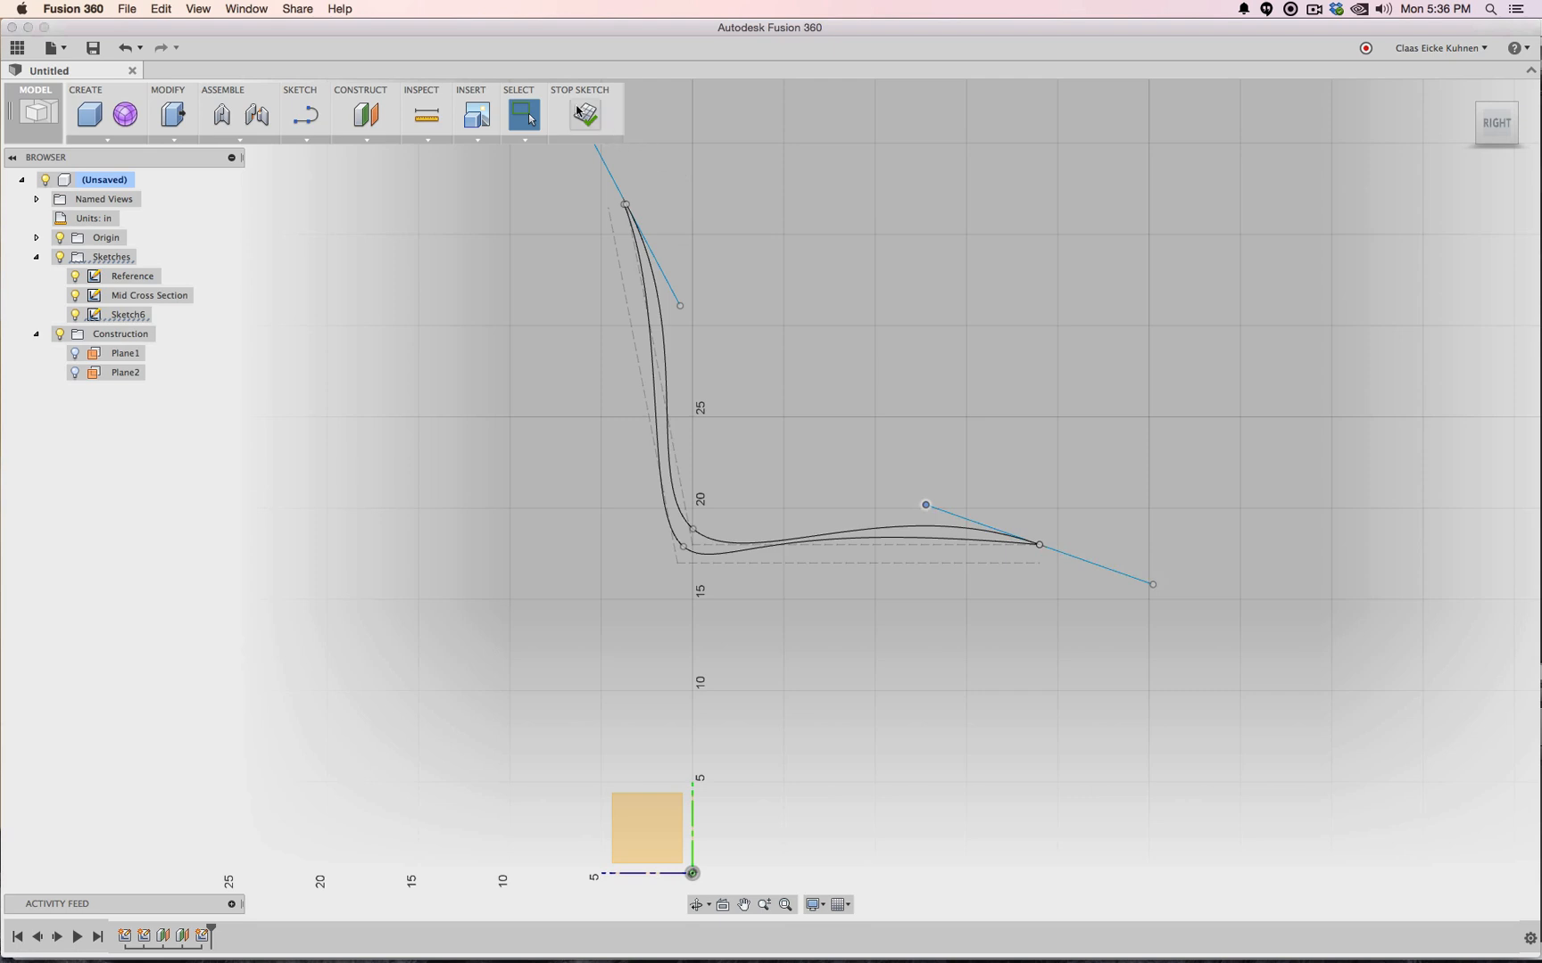
{"action": "left_click", "coordinate": [143, 297]}
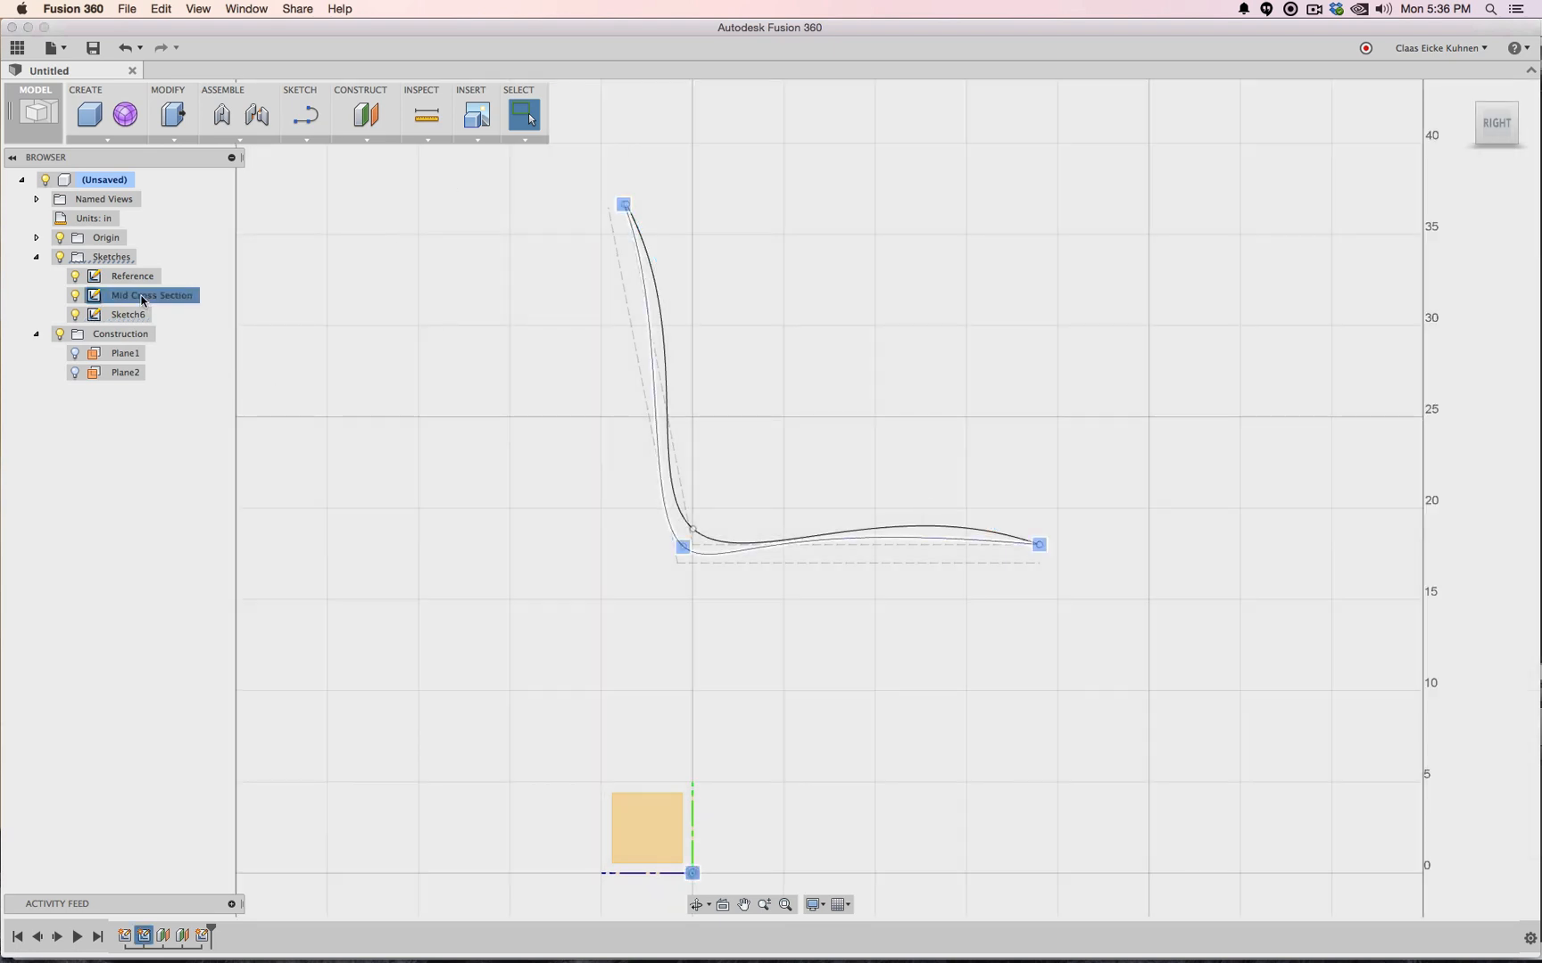
Move the Mid Cross Section spline's top endpoint slightly backward and finish the sketch
{"action": "right_click", "coordinate": [142, 301]}
{"action": "left_click", "coordinate": [183, 340]}
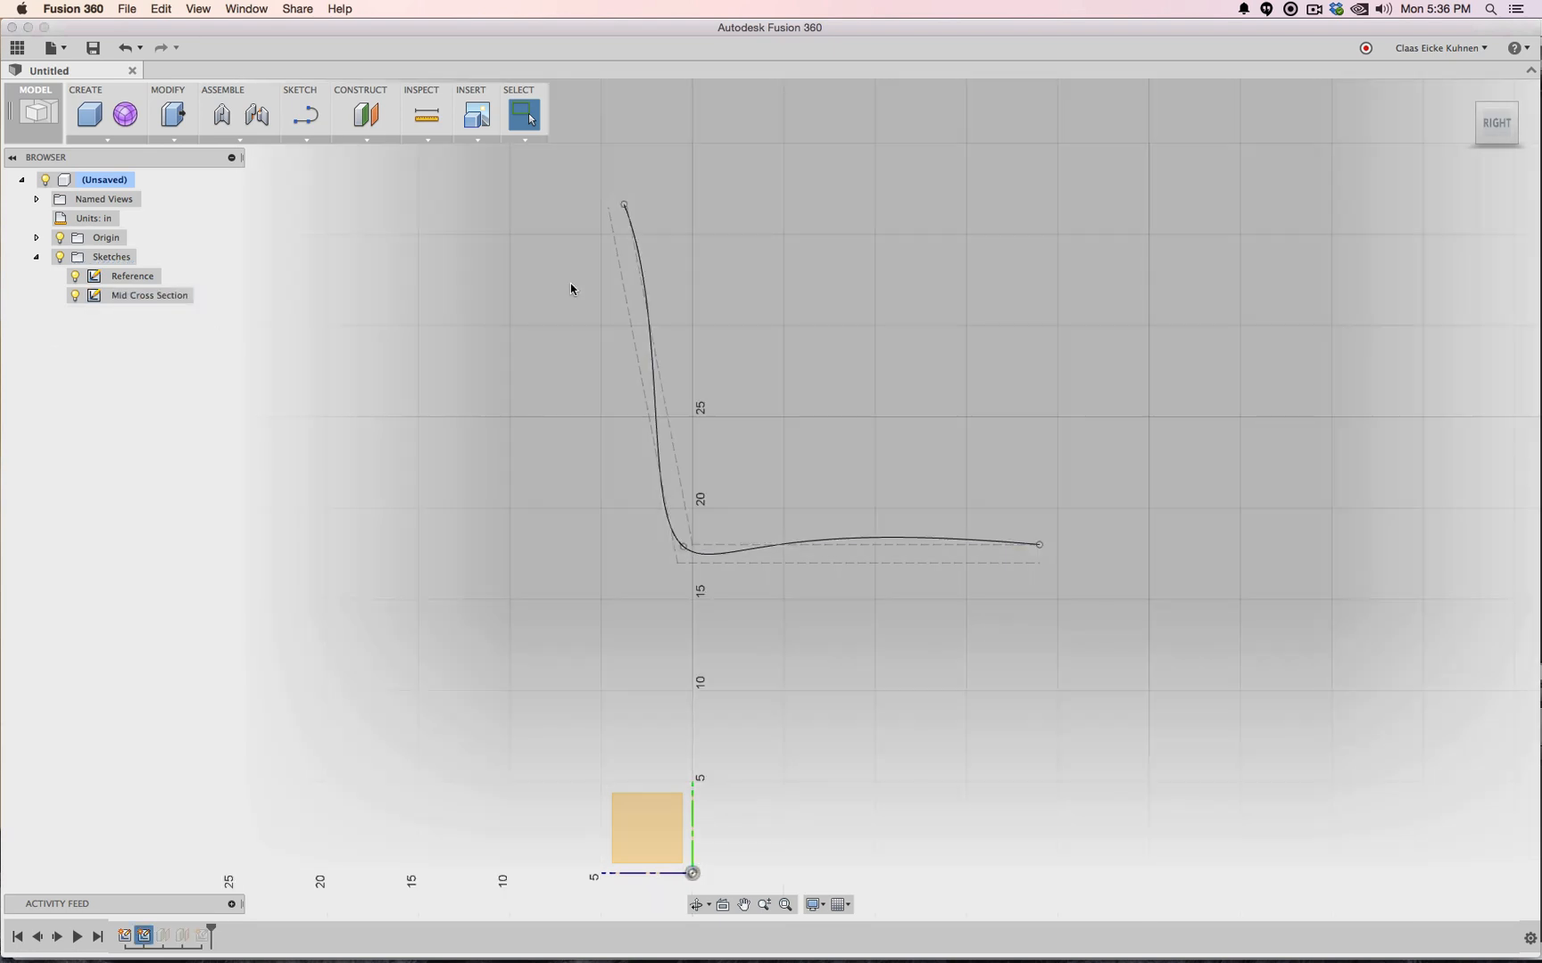
{"action": "left_click_drag", "start_coordinate": [623, 204], "coordinate": [601, 204]}
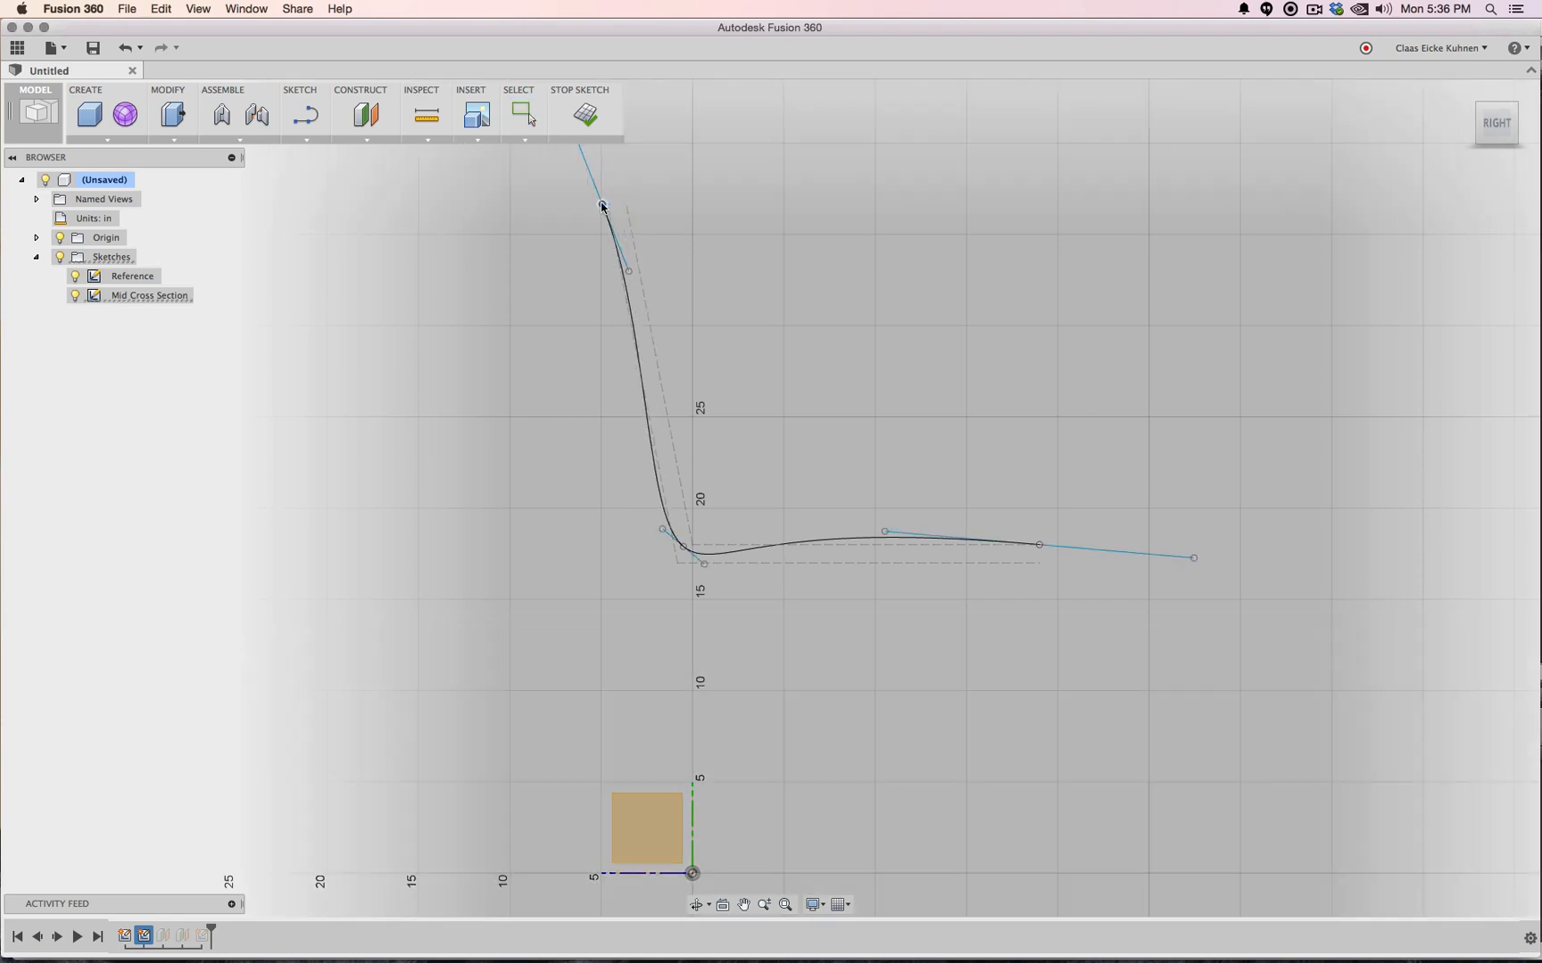
{"action": "left_click", "coordinate": [585, 114]}
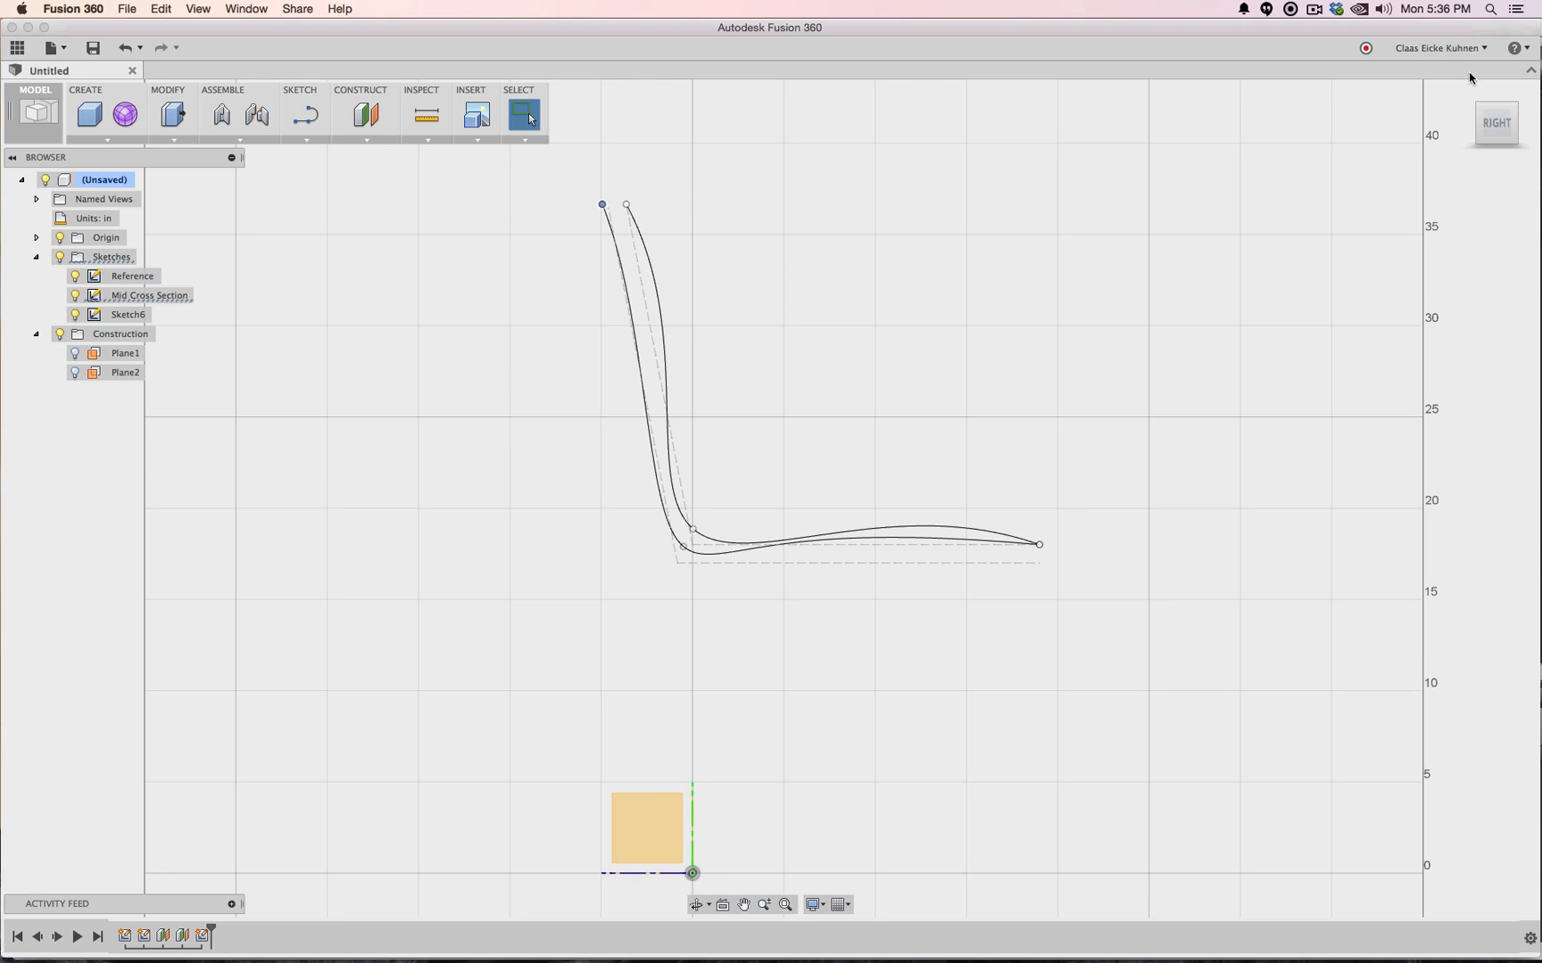
Orbit to a perspective view and hide the Reference sketch
{"action": "mouse_move", "coordinate": [1506, 129]}
{"action": "left_mouse_down"}
{"action": "mouse_move", "coordinate": [1430, 146]}
{"action": "mouse_move", "coordinate": [1501, 138]}
{"action": "mouse_move", "coordinate": [1472, 140]}
{"action": "left_mouse_up"}
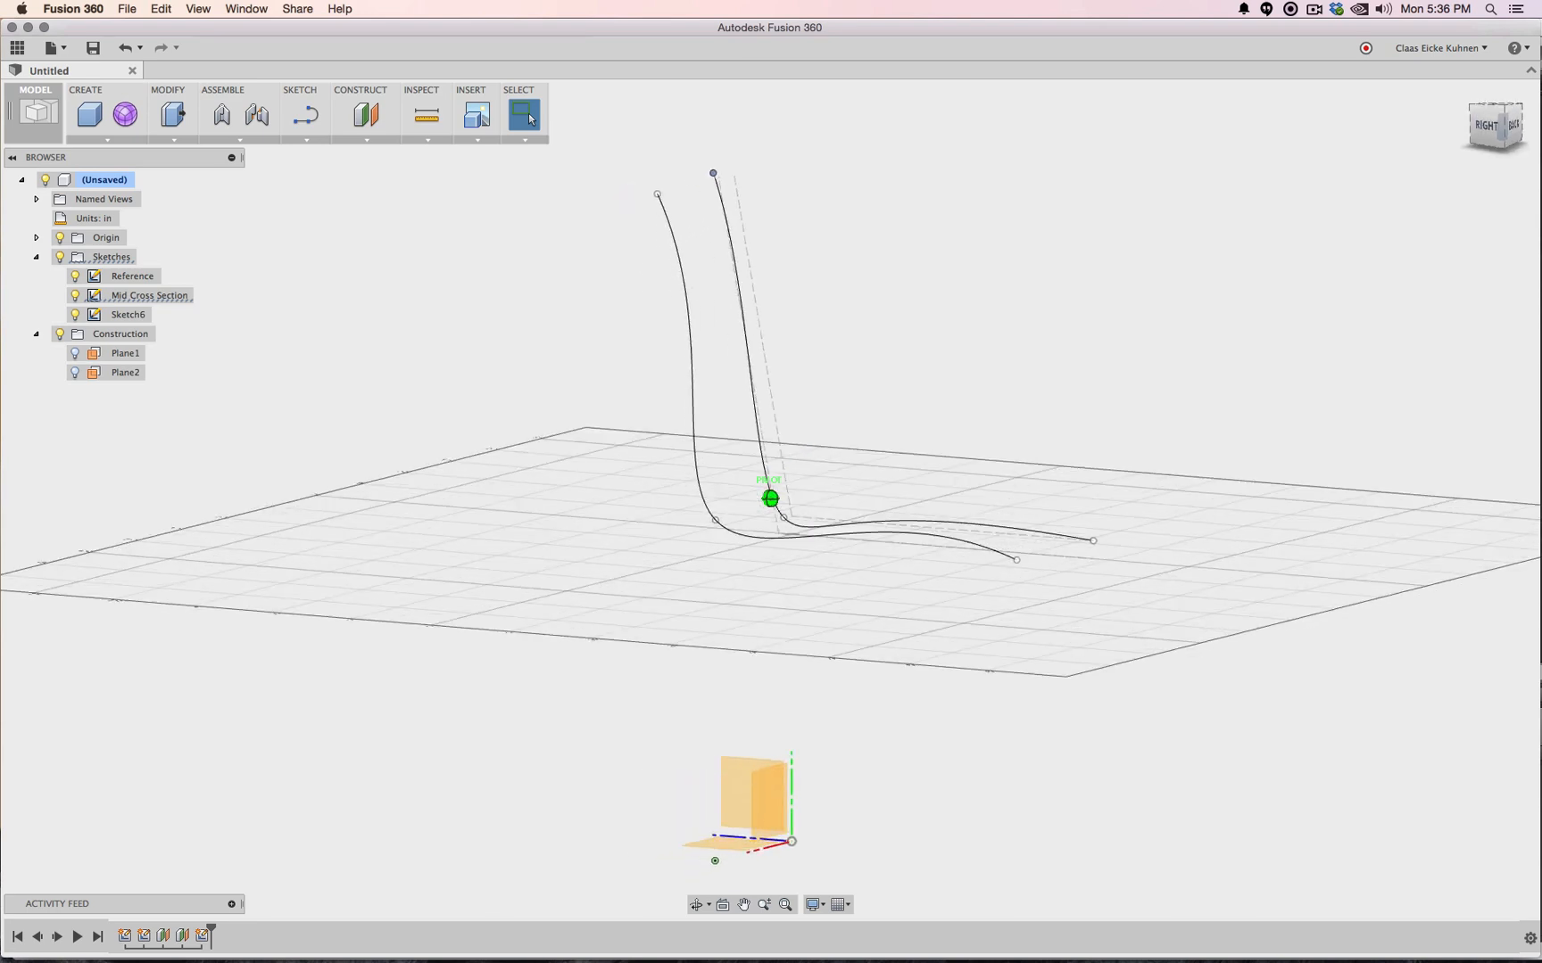
{"action": "middle_click_drag", "start_coordinate": [607, 300], "coordinate": [593, 299], "text": "shift"}
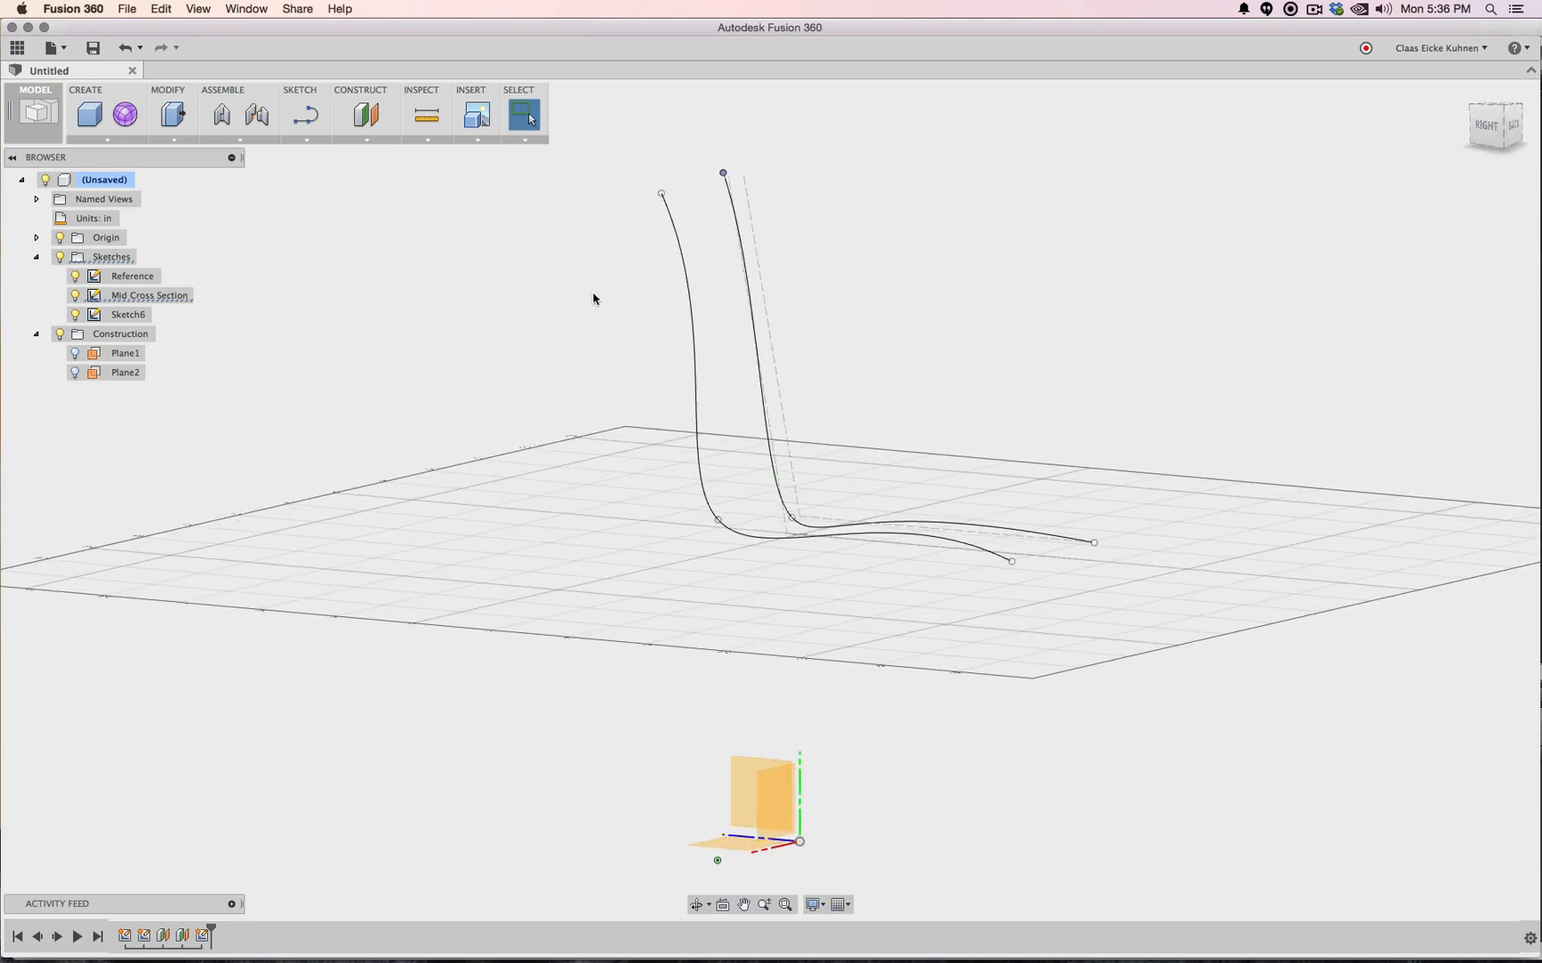
{"action": "left_click", "coordinate": [73, 281]}
{"action": "left_click", "coordinate": [75, 278]}
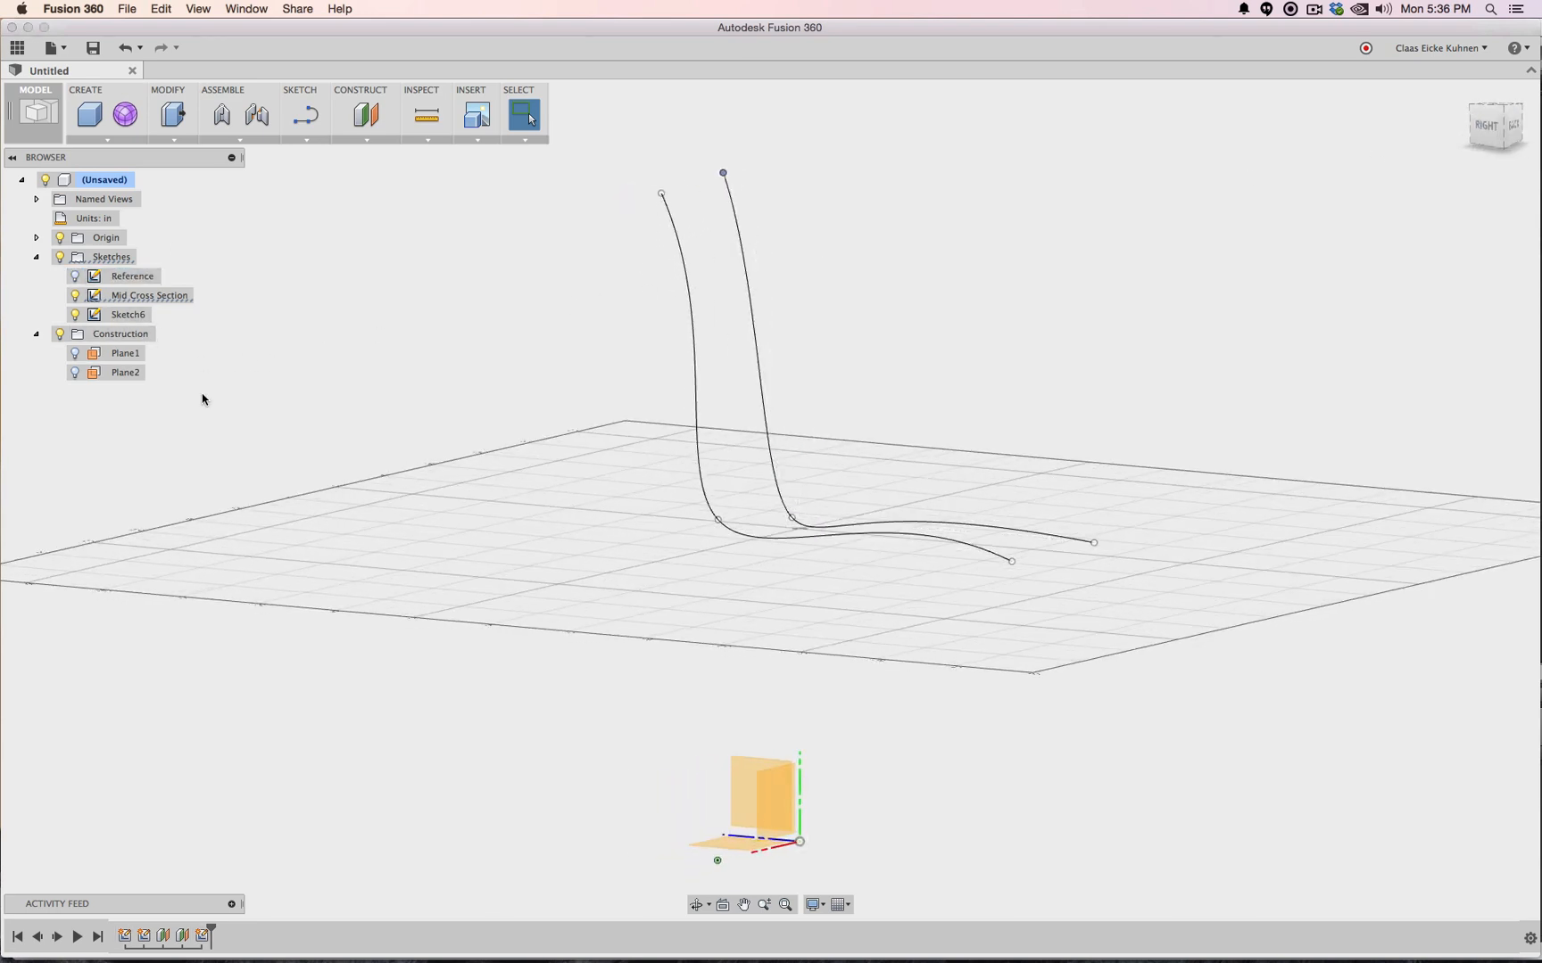
{"action": "left_click", "coordinate": [306, 114]}
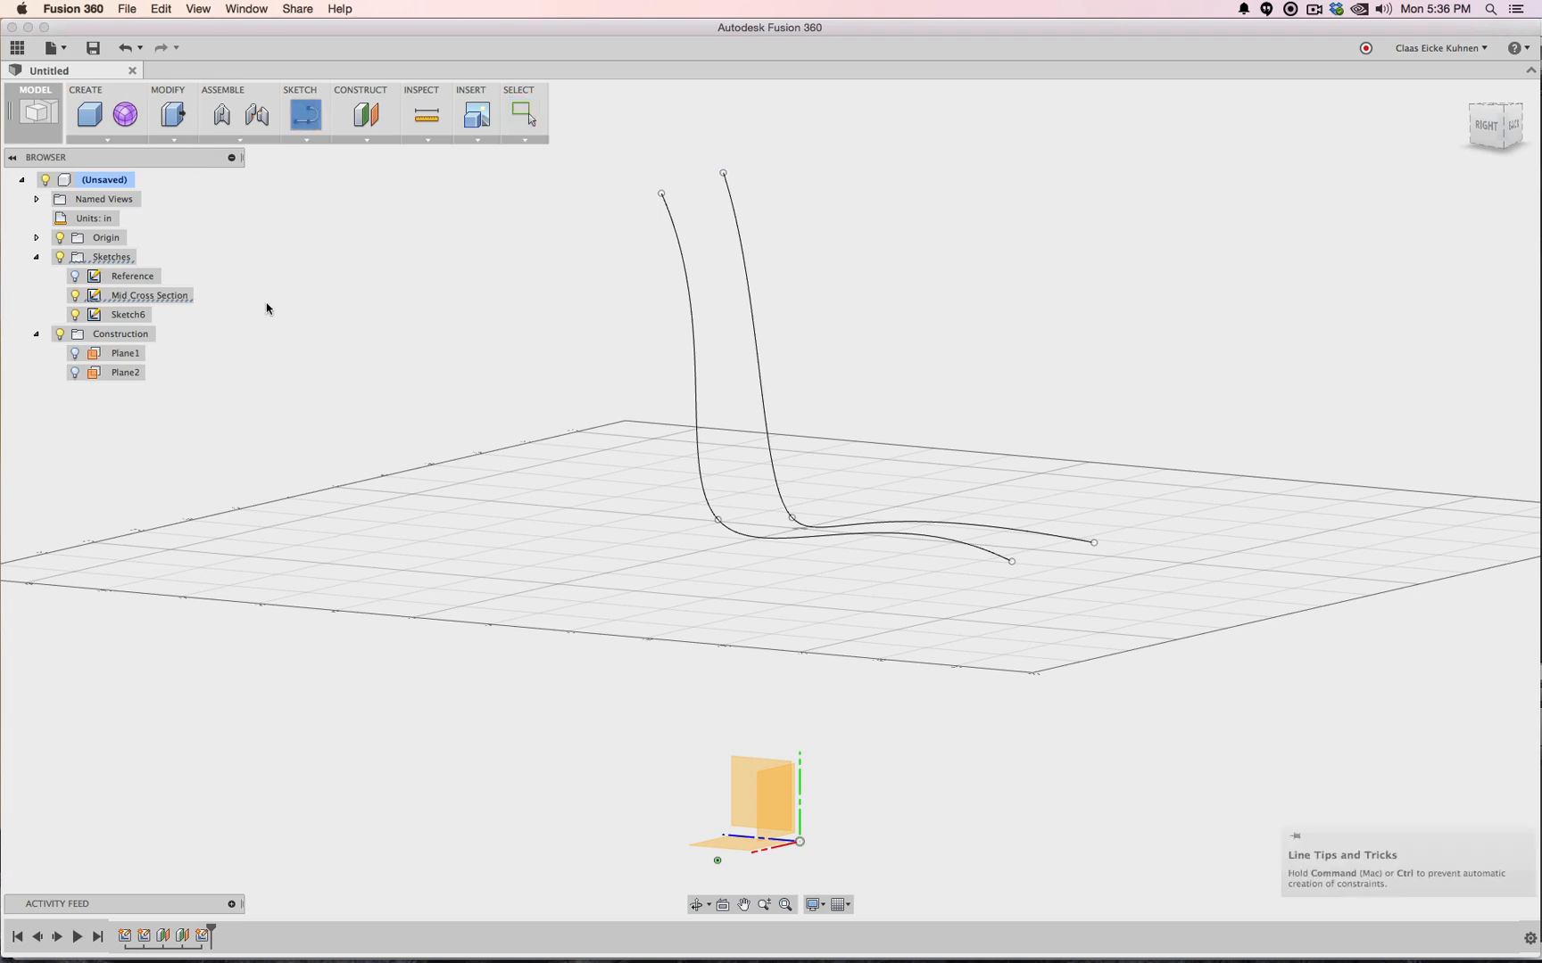
Show Plane1 and Plane2 and start Sketch7 on Plane2
{"action": "left_click", "coordinate": [127, 374]}
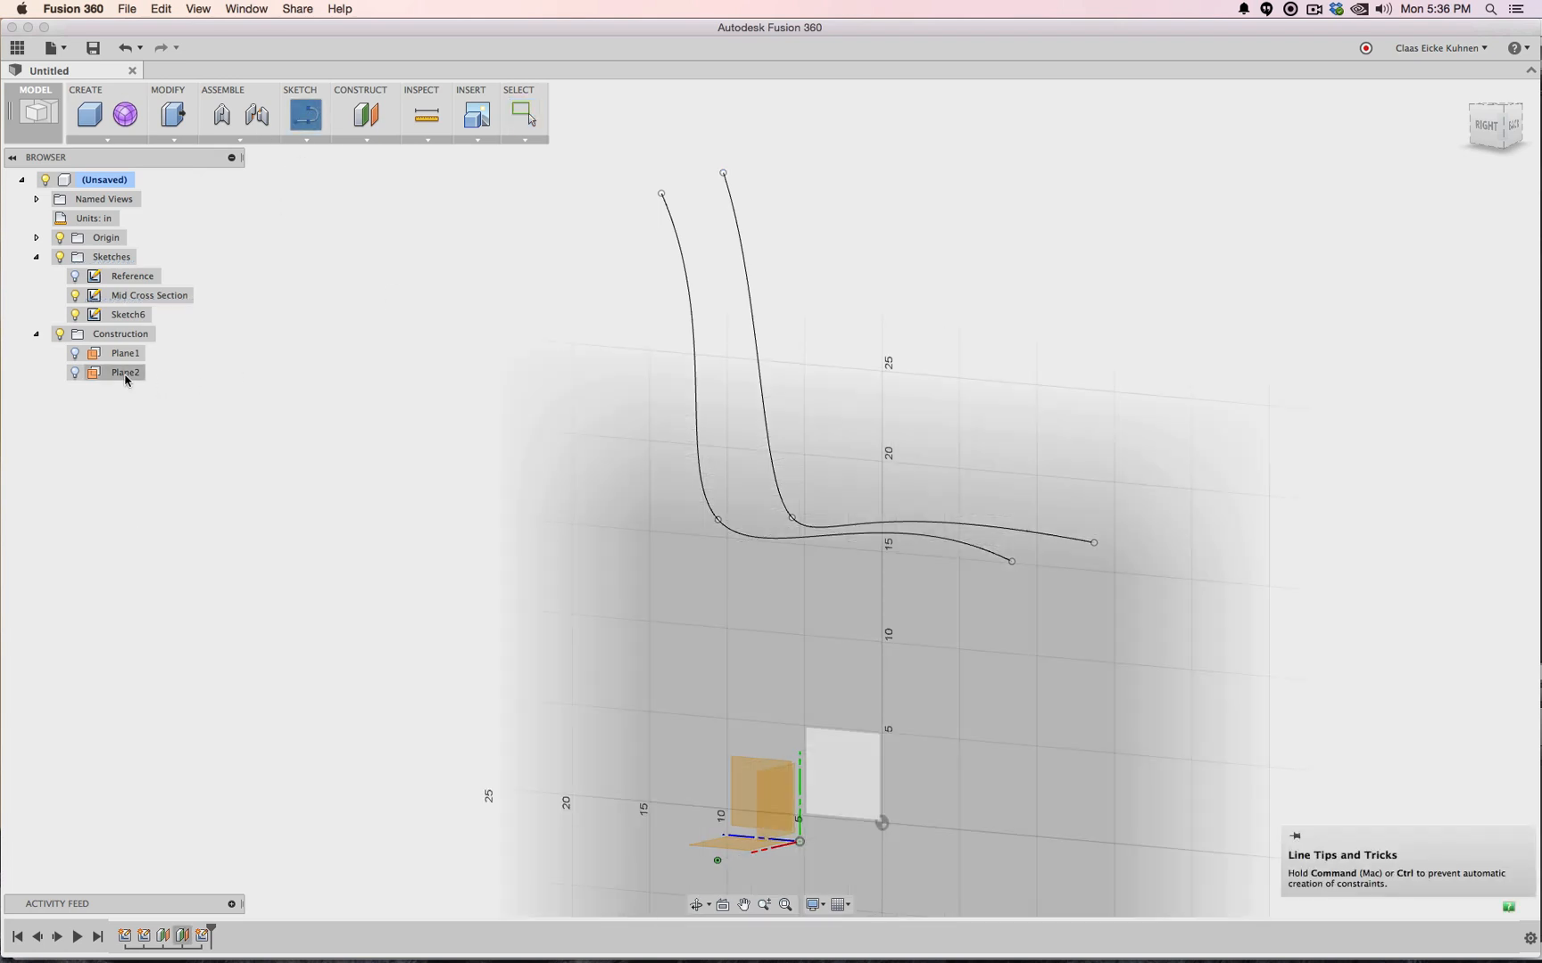
{"action": "left_click", "coordinate": [74, 355]}
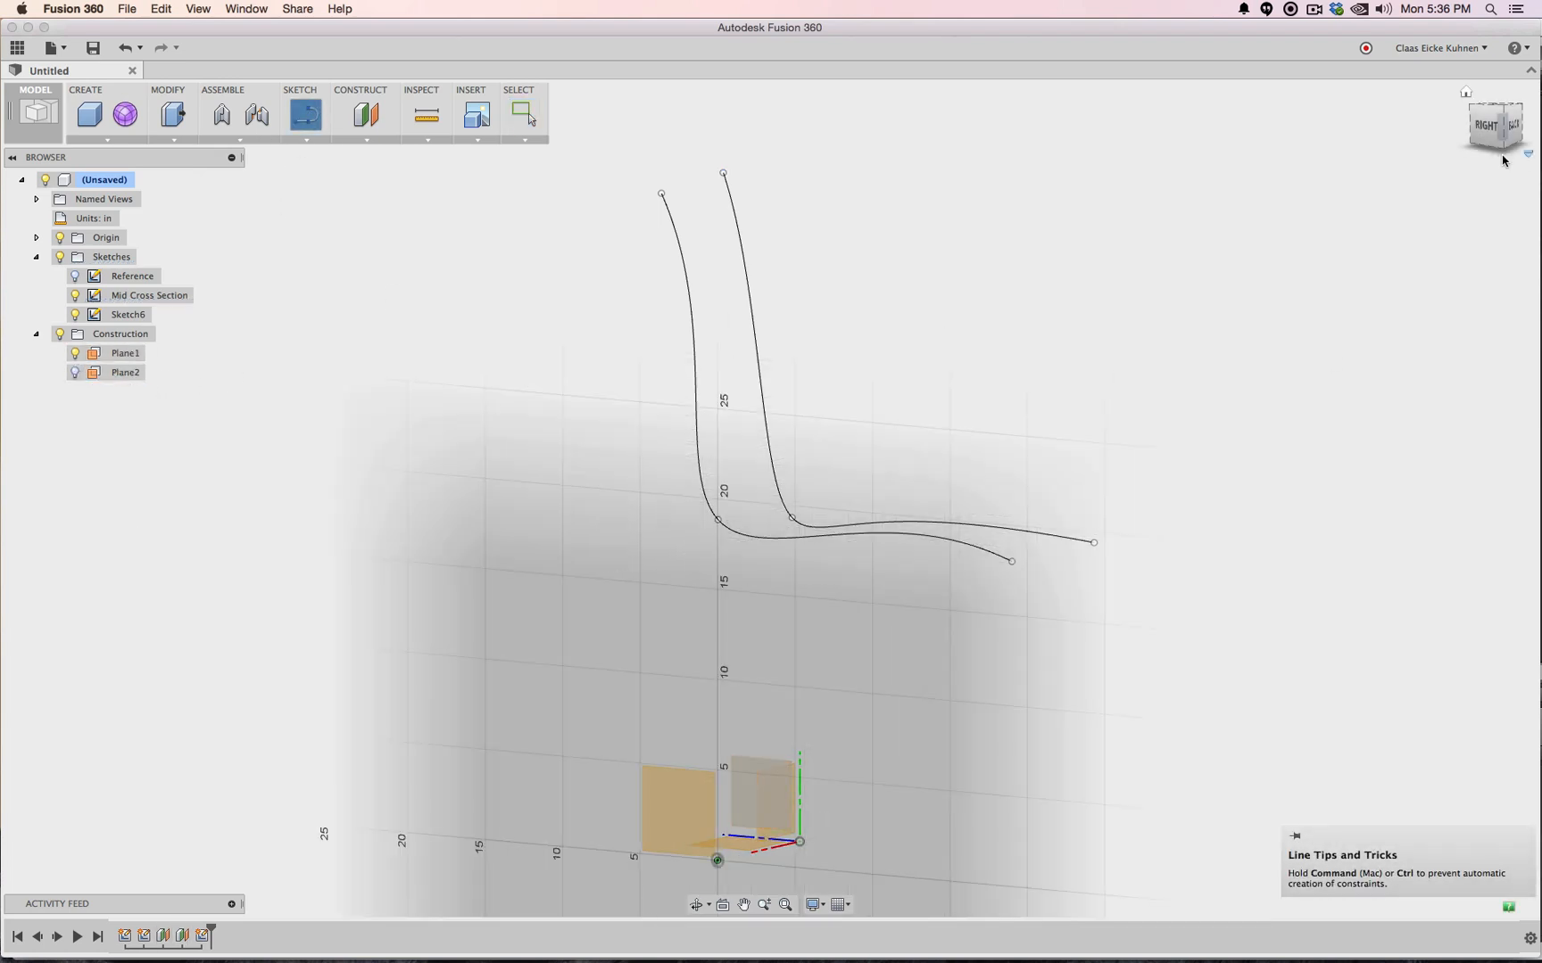
{"action": "left_click_drag", "start_coordinate": [1502, 123], "coordinate": [1464, 140]}
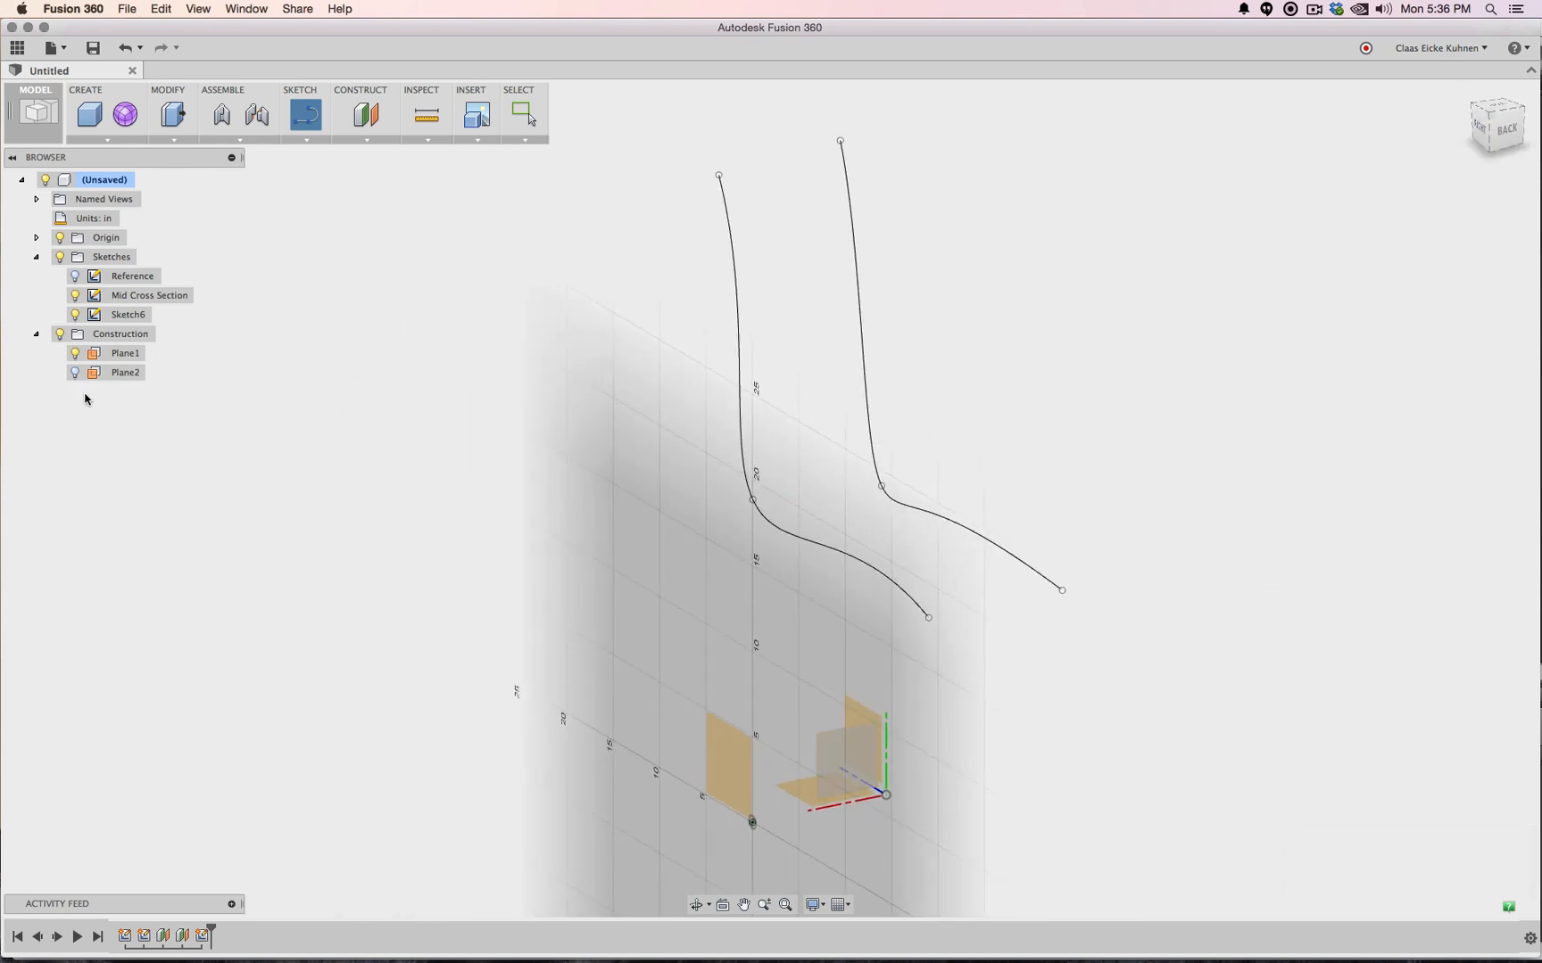
{"action": "left_click", "coordinate": [75, 373]}
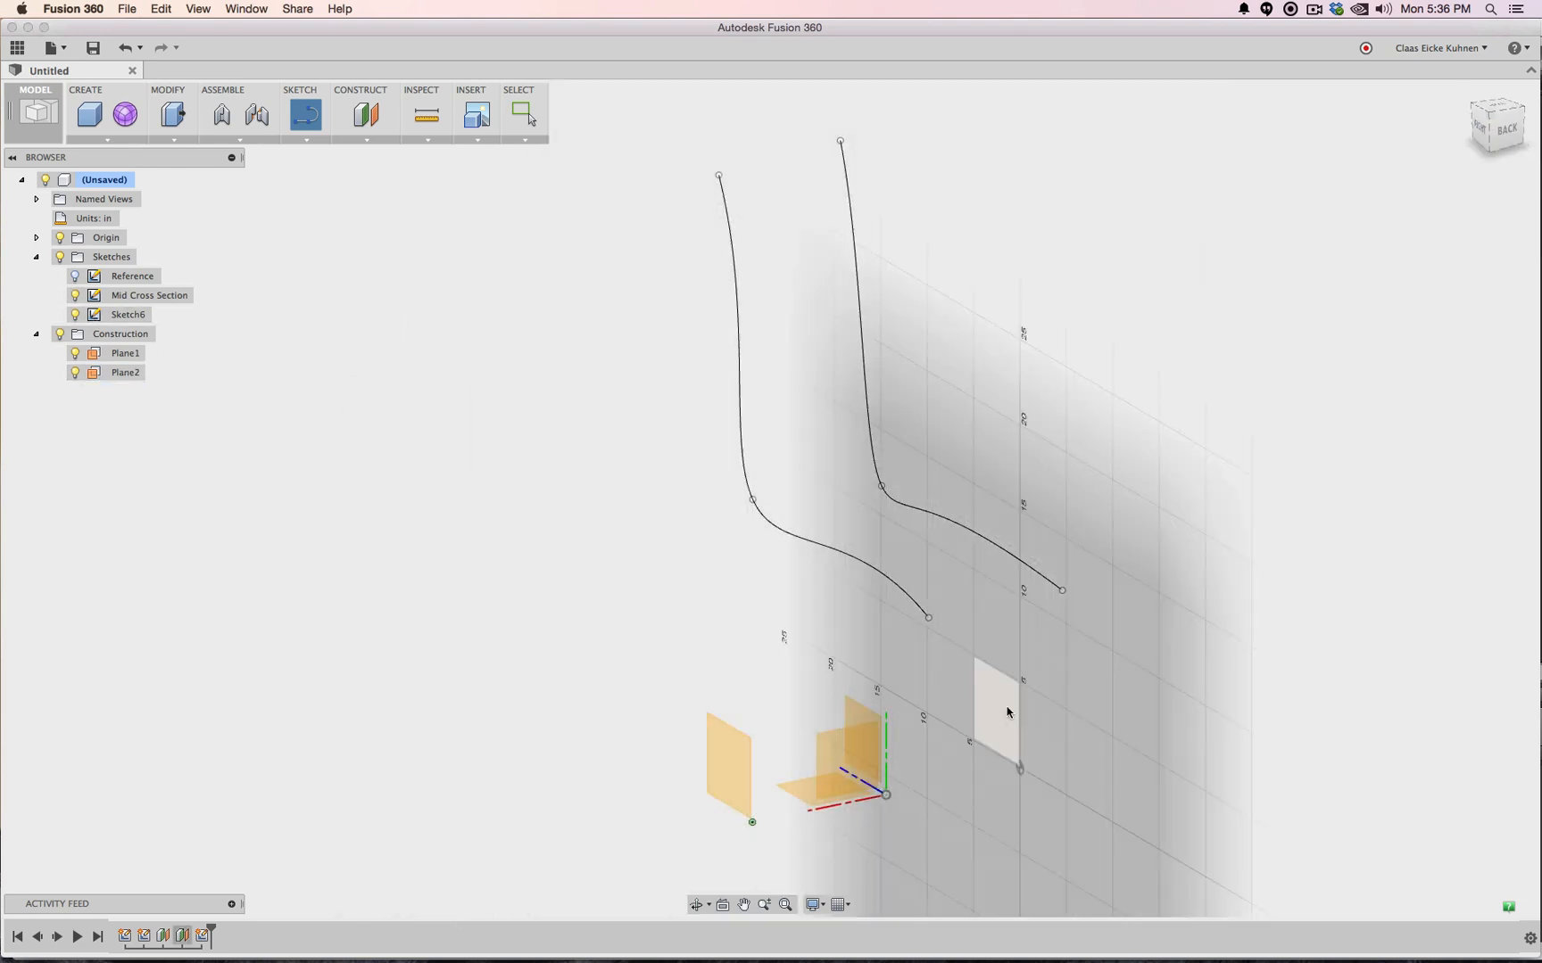
{"action": "left_click", "coordinate": [999, 712]}
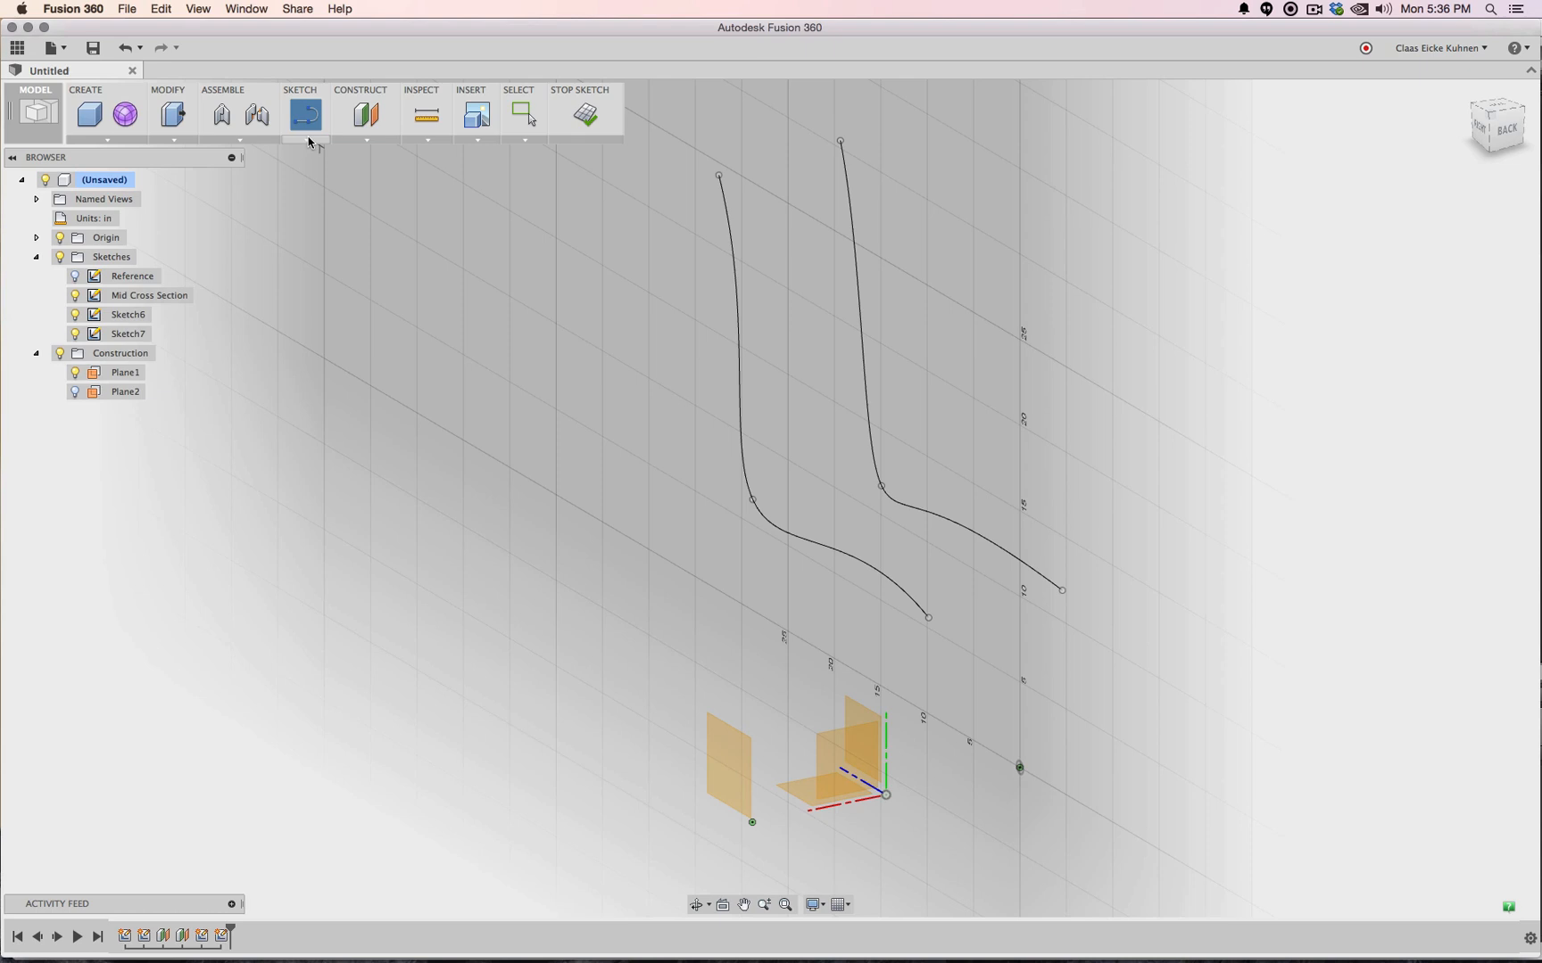
Project the left chair curve into Sketch7 and finish the sketch
{"action": "left_click", "coordinate": [308, 140]}
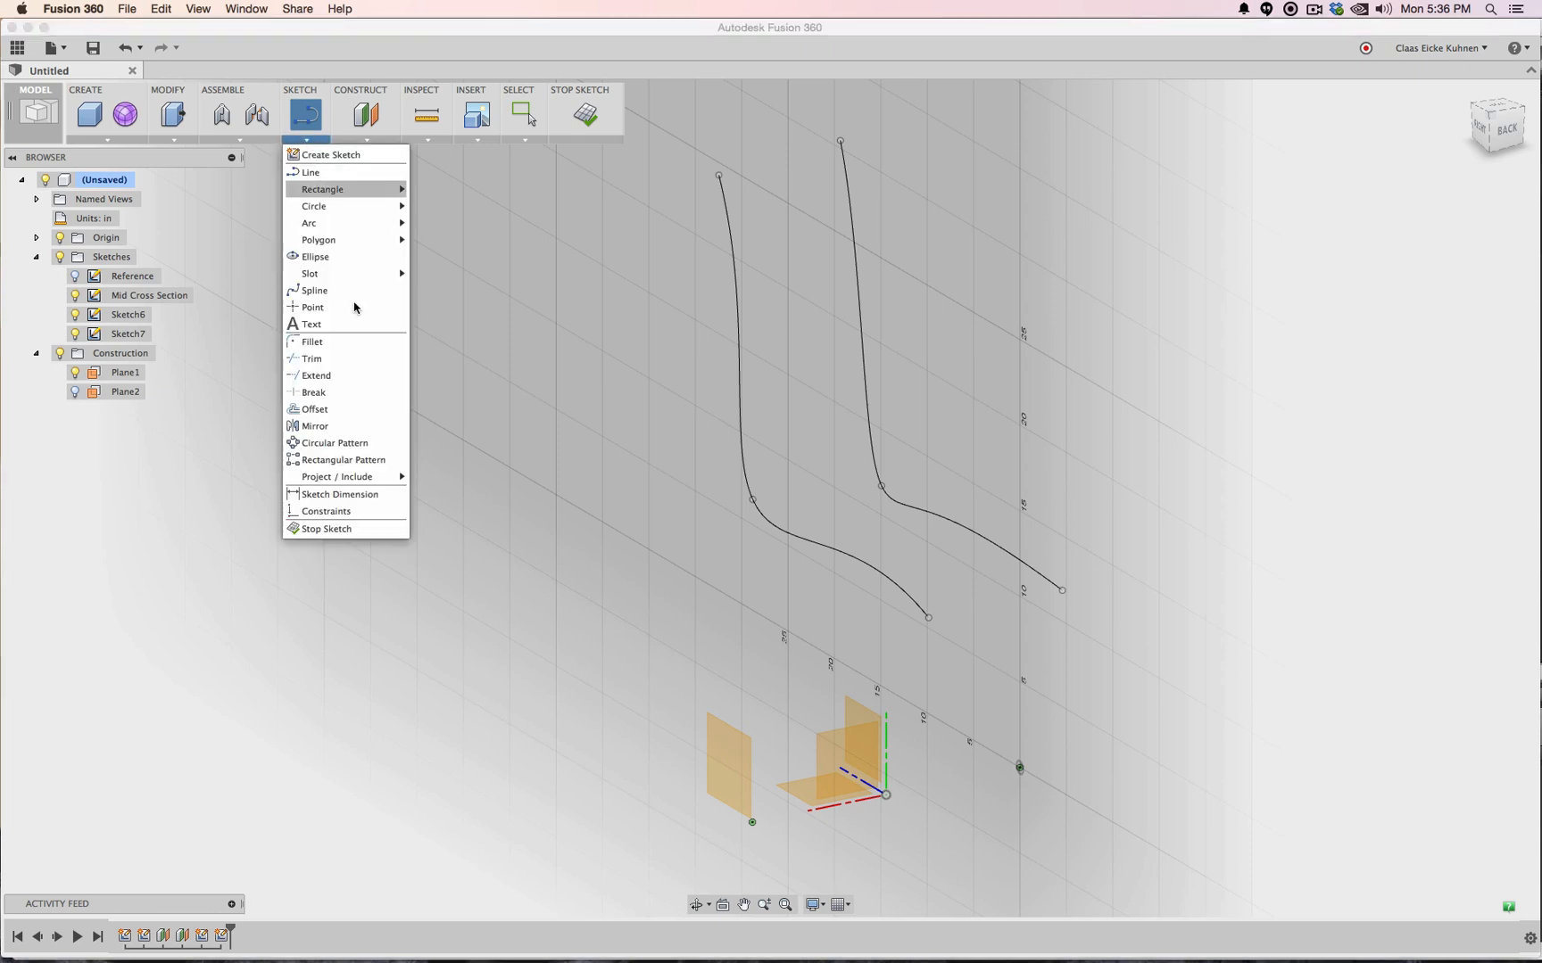
{"action": "left_click", "coordinate": [428, 482]}
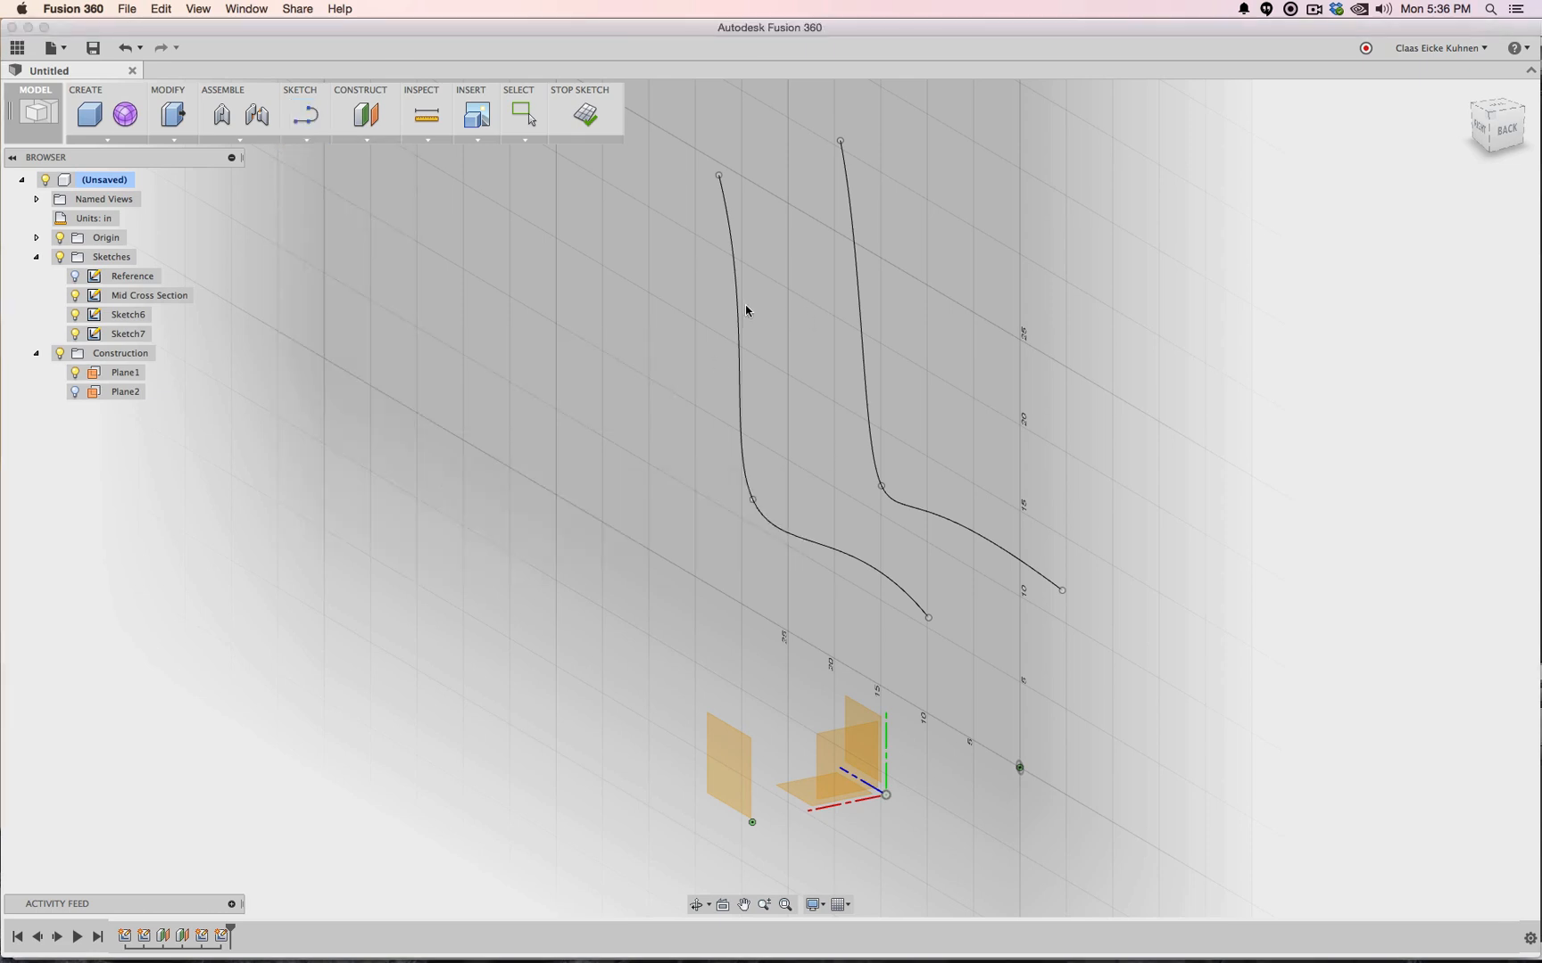
{"action": "left_click", "coordinate": [739, 307]}
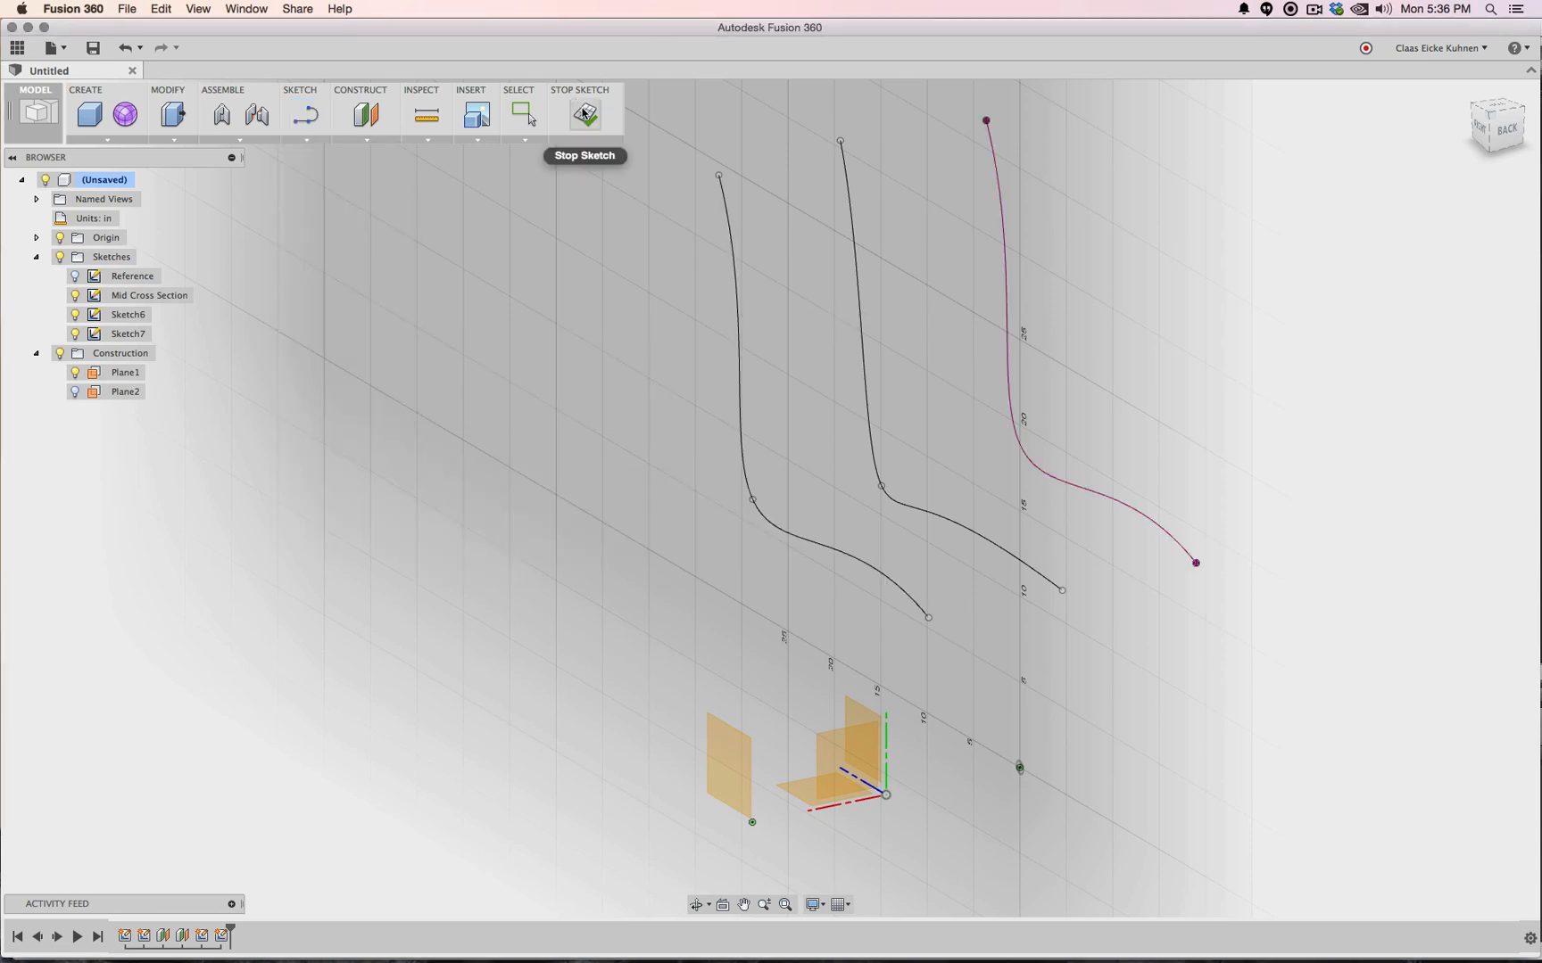
{"action": "left_click", "coordinate": [584, 114]}
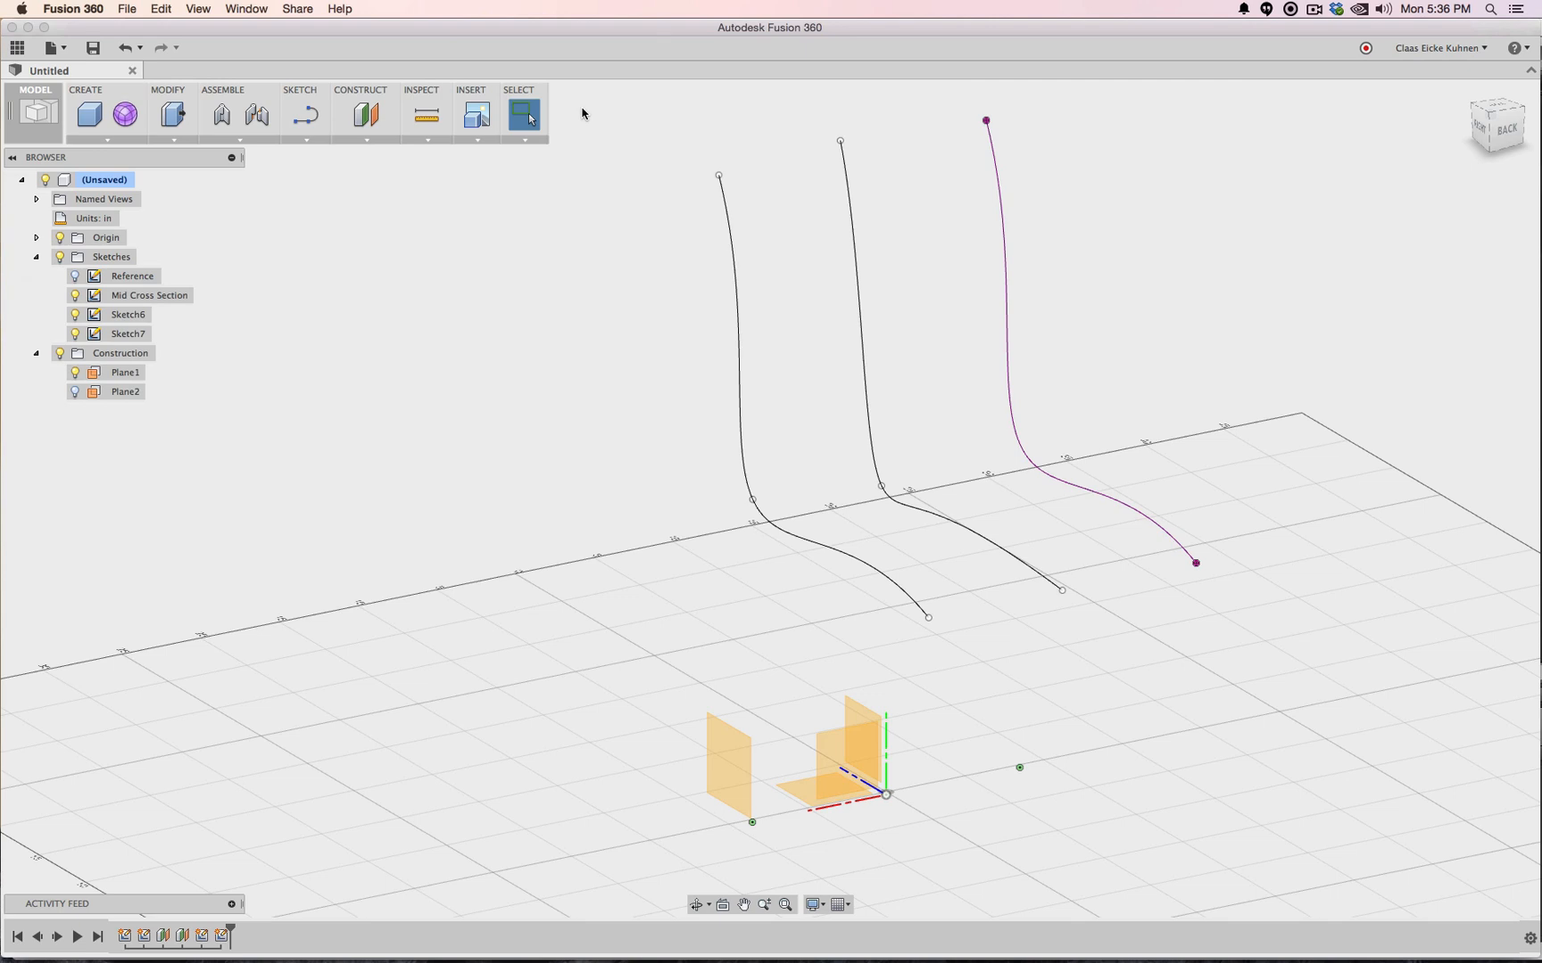
{"action": "left_click", "coordinate": [108, 140]}
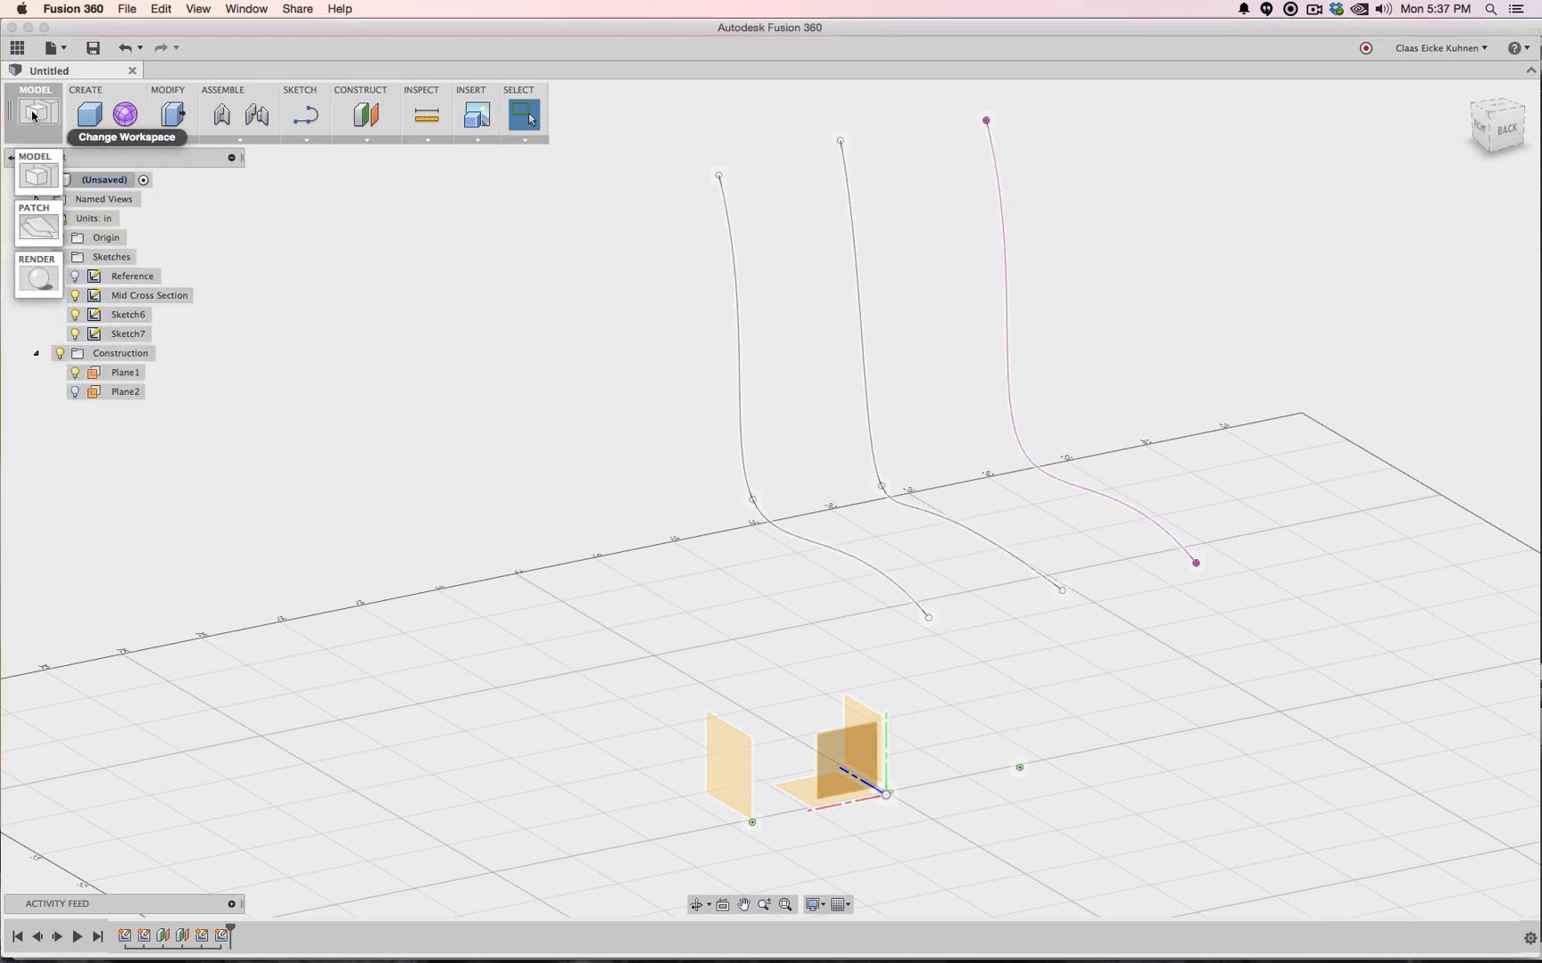
In the Patch workspace, loft a surface through the left, middle and right chair curves
{"action": "left_click", "coordinate": [34, 112]}
{"action": "left_click", "coordinate": [39, 223]}
{"action": "left_click", "coordinate": [92, 140]}
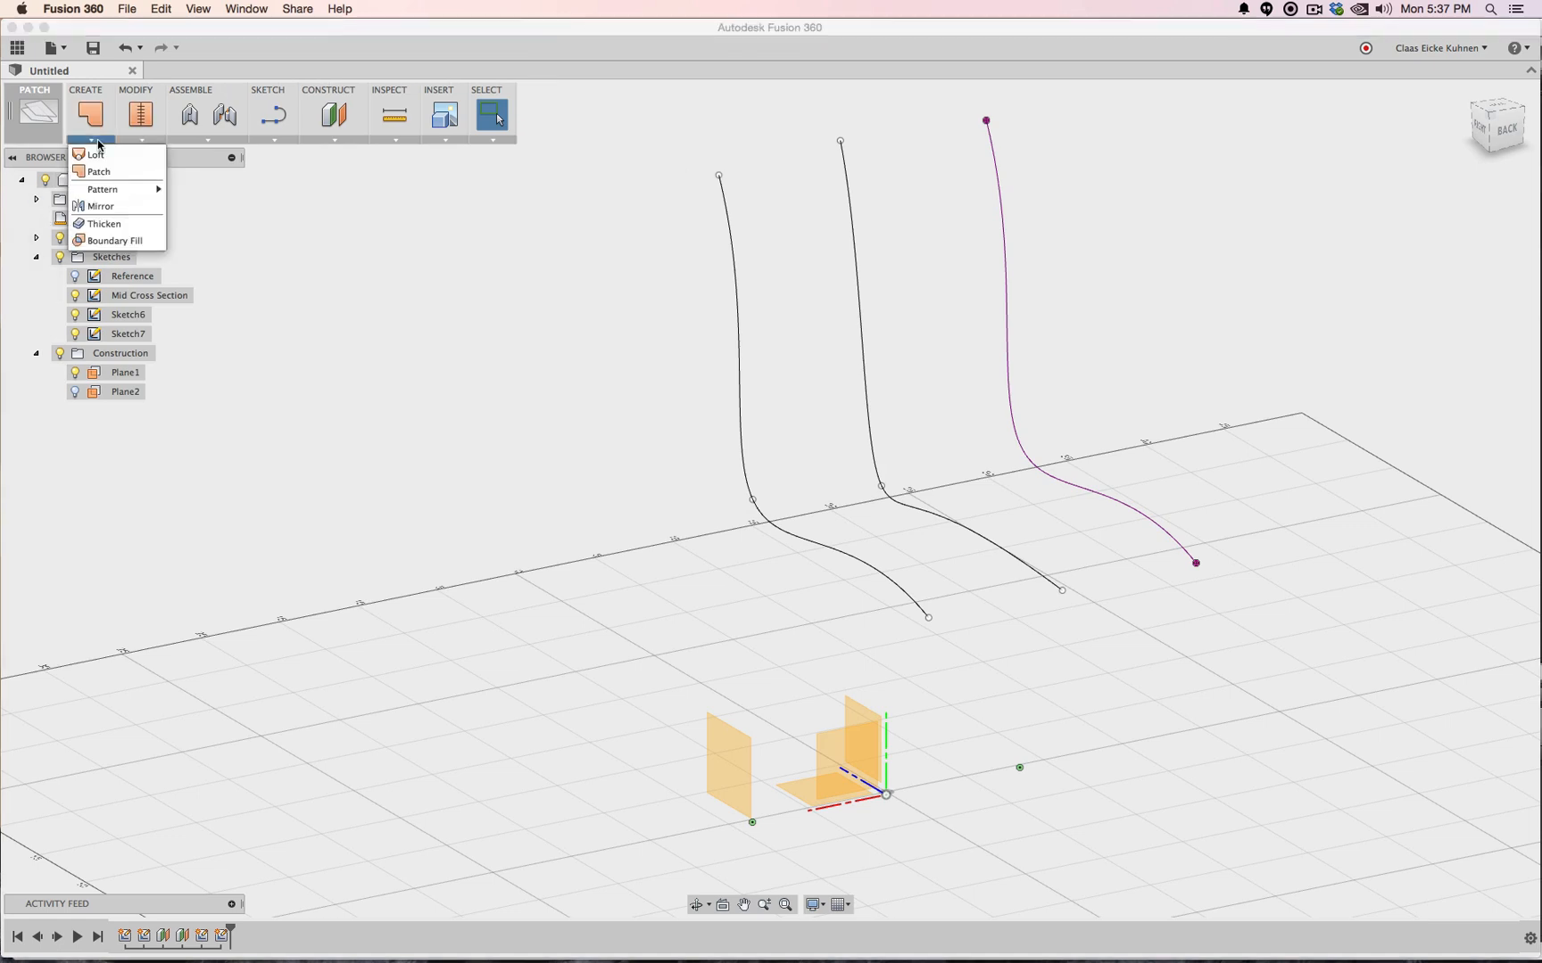
{"action": "left_click", "coordinate": [100, 168]}
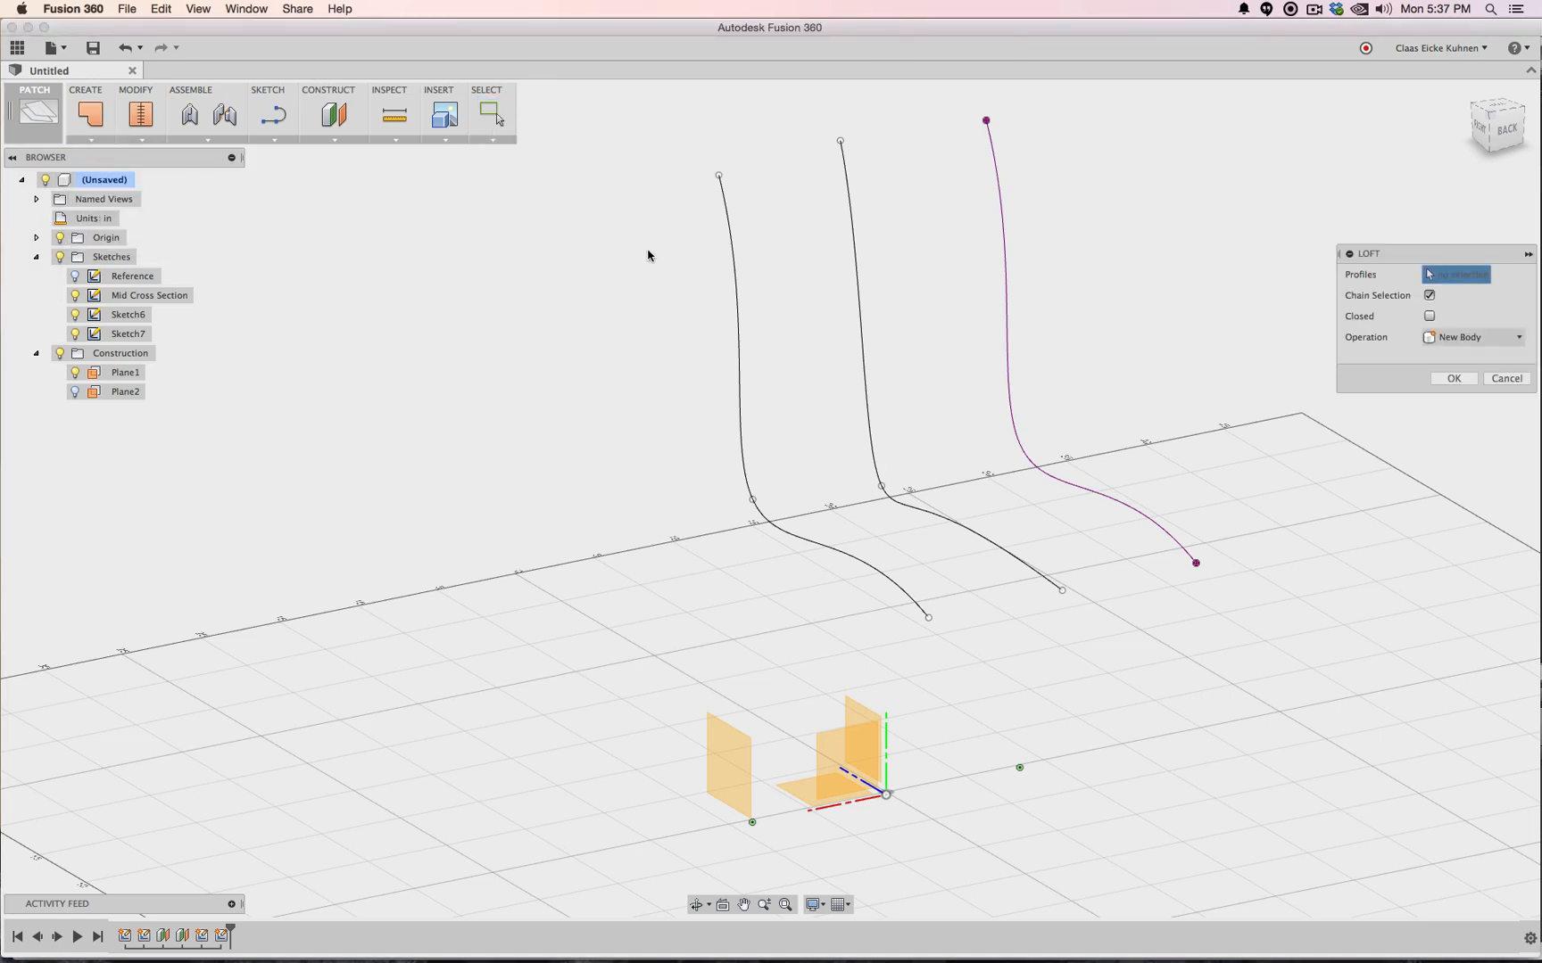
{"action": "left_click", "coordinate": [727, 207]}
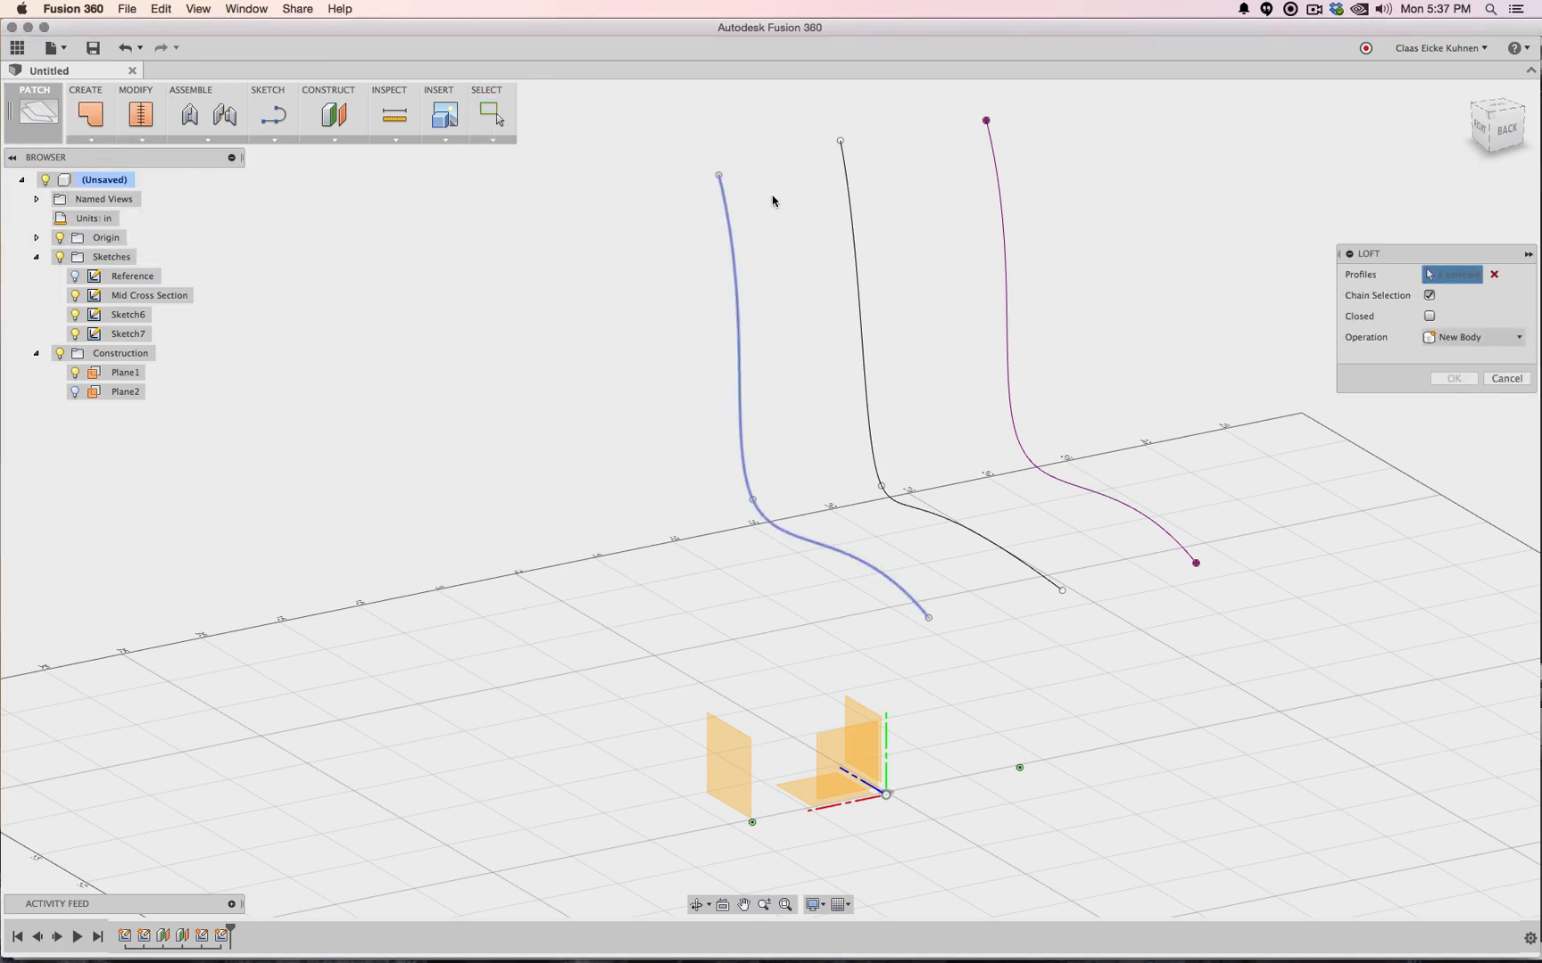
{"action": "left_click", "coordinate": [846, 180]}
{"action": "left_click", "coordinate": [992, 153]}
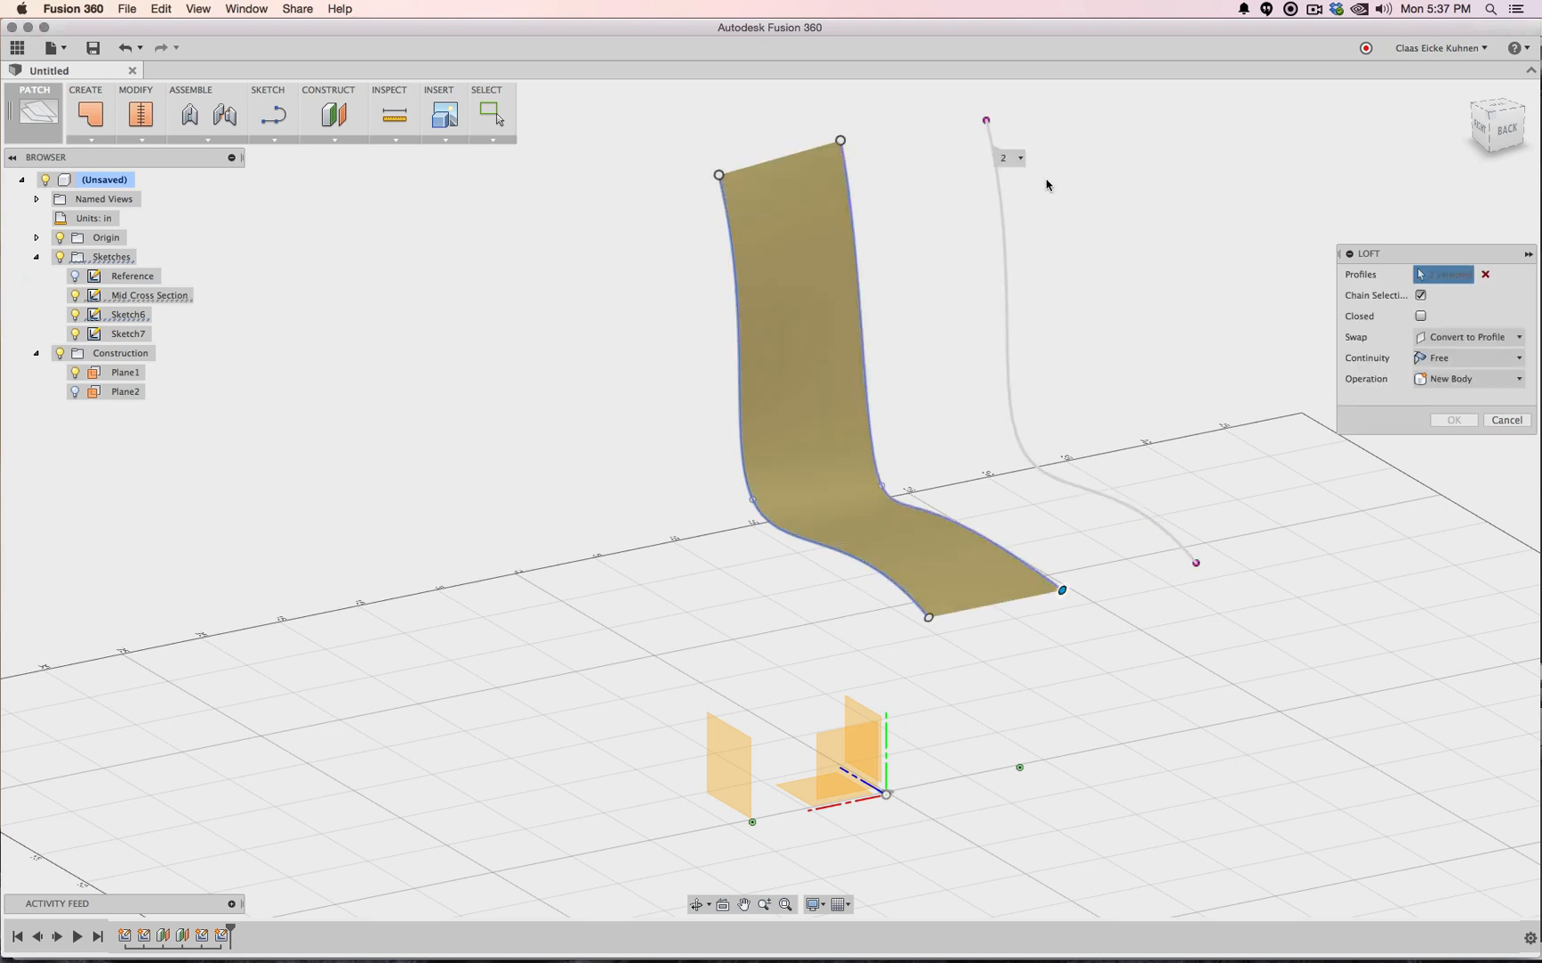
{"action": "left_click", "coordinate": [1450, 421]}
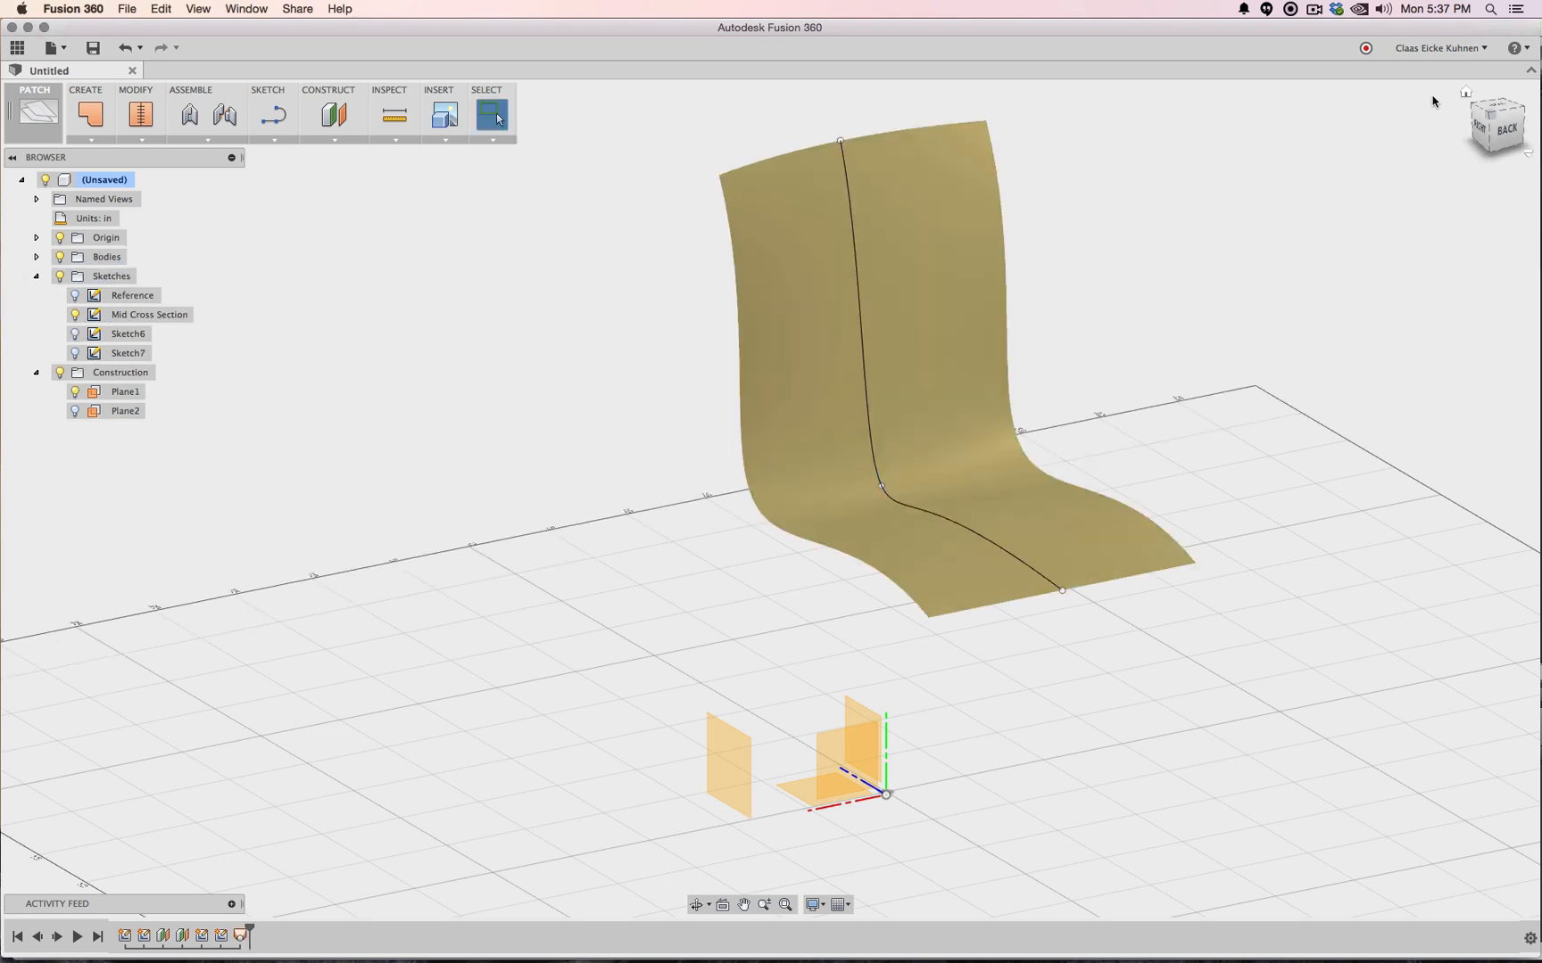
{"action": "left_click", "coordinate": [1482, 129]}
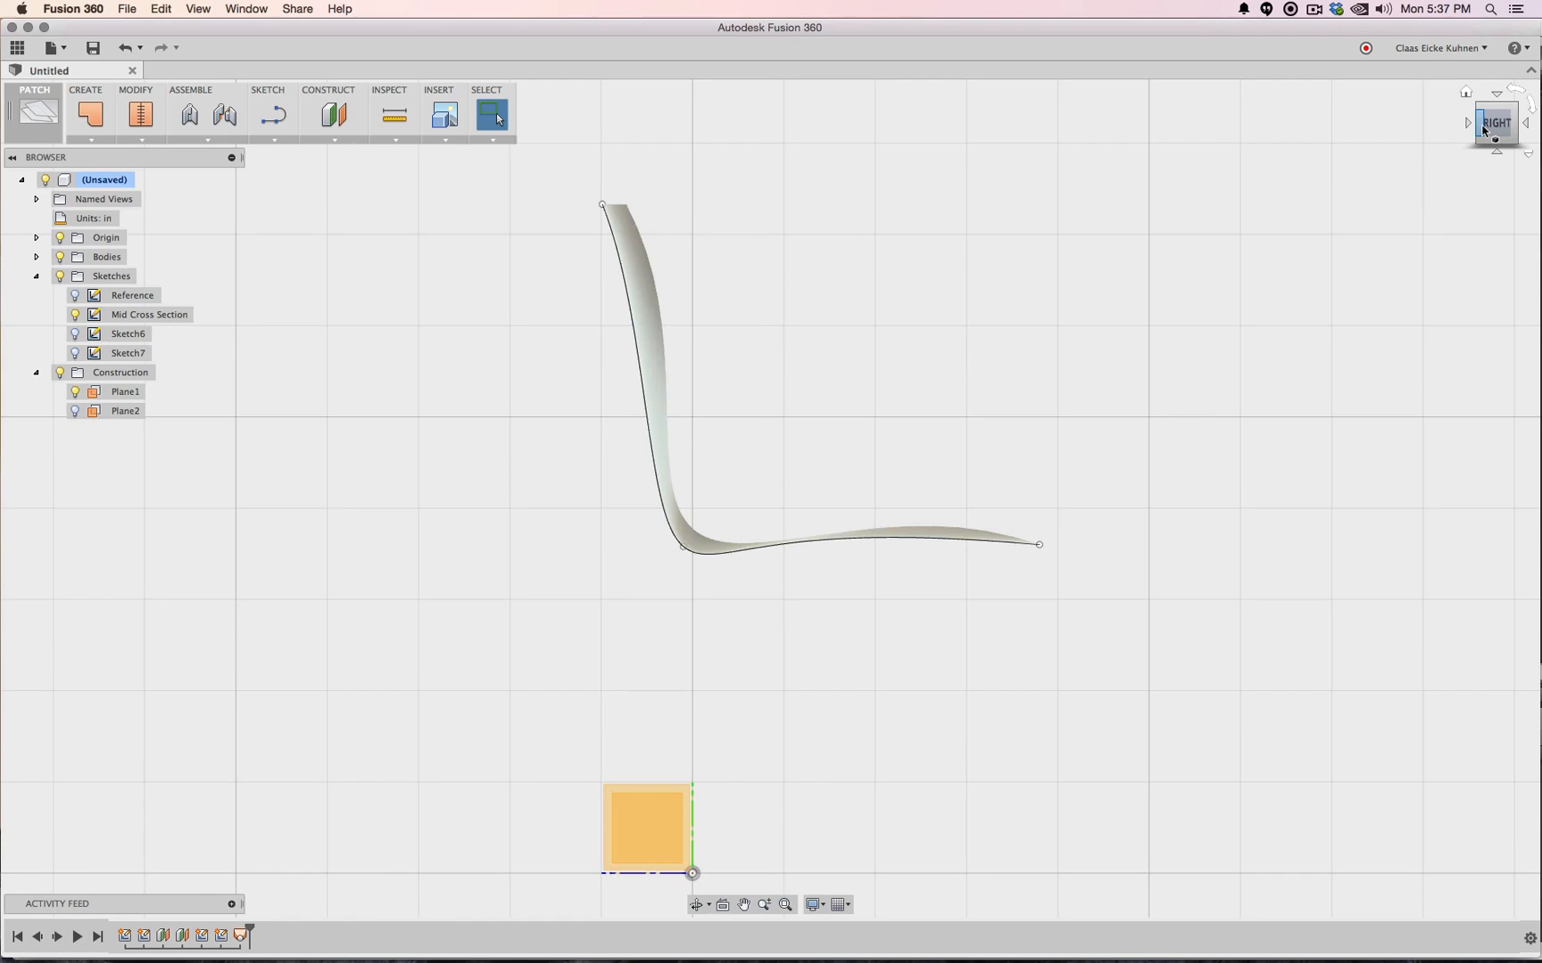
{"action": "mouse_move", "coordinate": [1482, 131]}
{"action": "left_mouse_down"}
{"action": "mouse_move", "coordinate": [1347, 125]}
{"action": "mouse_move", "coordinate": [1320, 93]}
{"action": "mouse_move", "coordinate": [1213, 103]}
{"action": "mouse_move", "coordinate": [1106, 174]}
{"action": "mouse_move", "coordinate": [1222, 214]}
{"action": "mouse_move", "coordinate": [847, 223]}
{"action": "mouse_move", "coordinate": [773, 186]}
{"action": "left_mouse_up"}
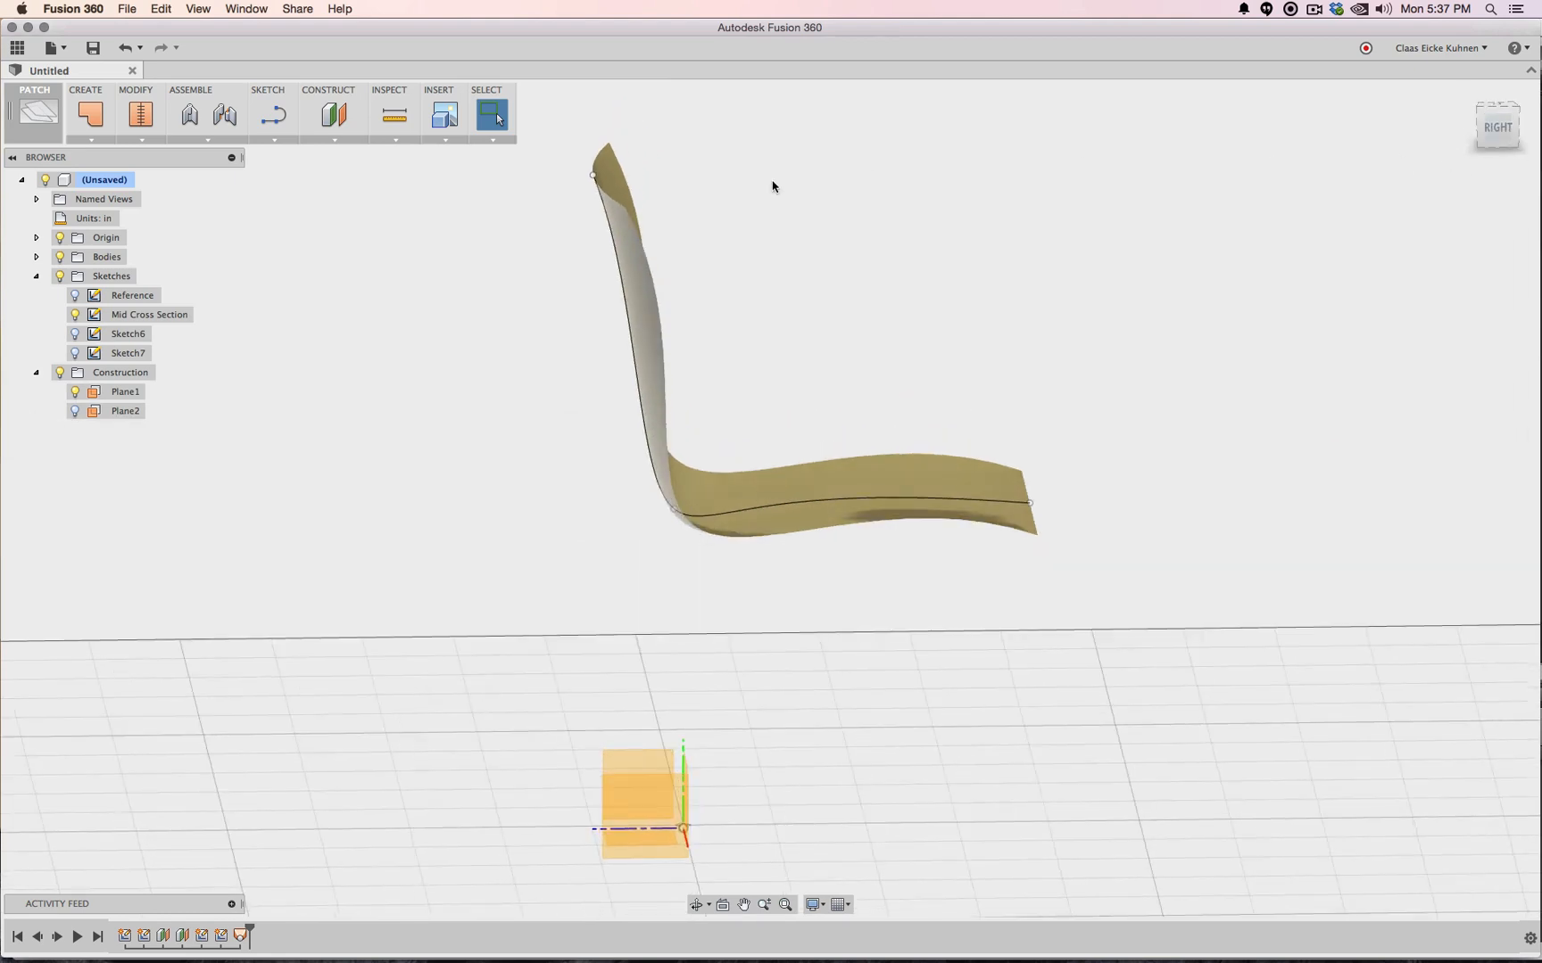
Thicken the lofted chair surface to 1 in
{"action": "left_click", "coordinate": [141, 139]}
{"action": "left_click", "coordinate": [91, 139]}
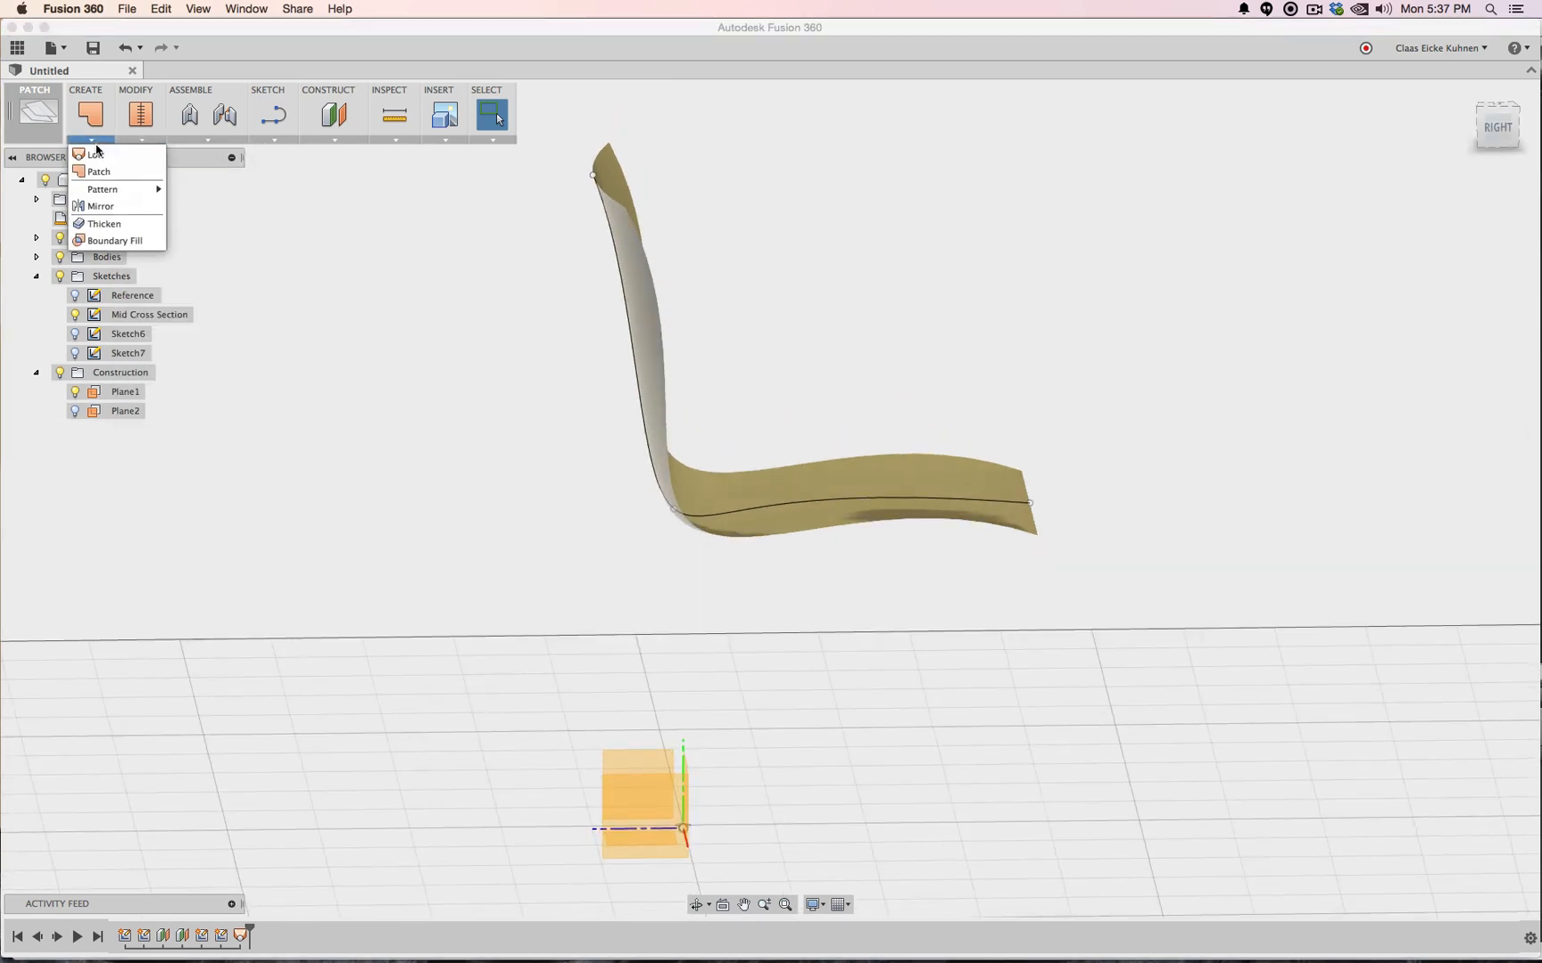
{"action": "left_click", "coordinate": [102, 224]}
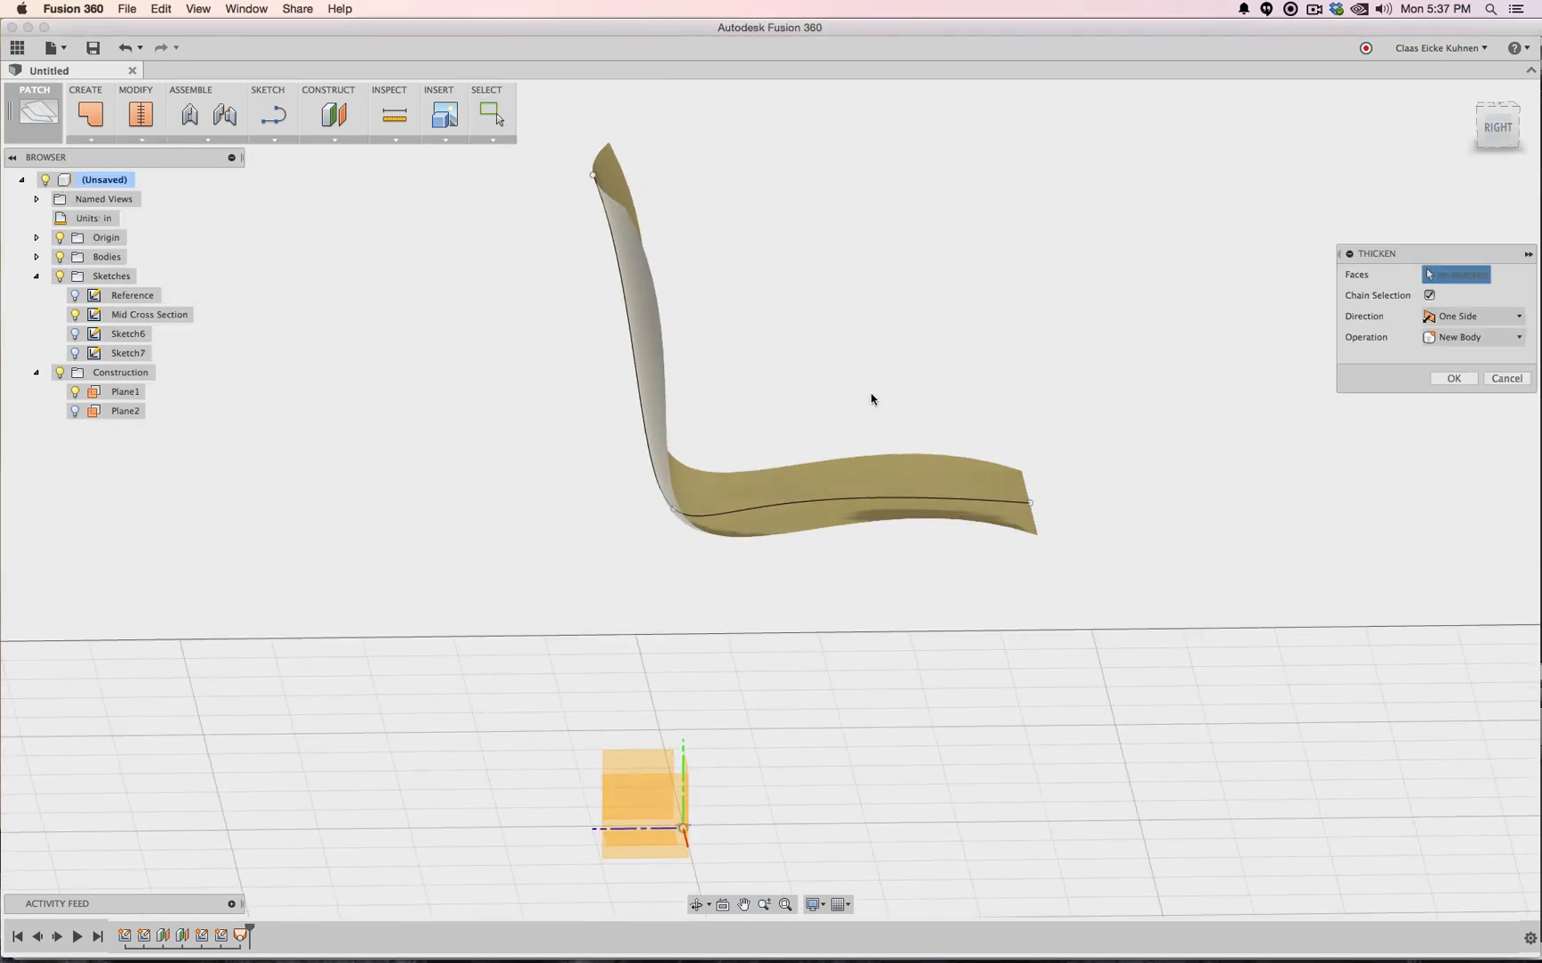
{"action": "left_click", "coordinate": [876, 471]}
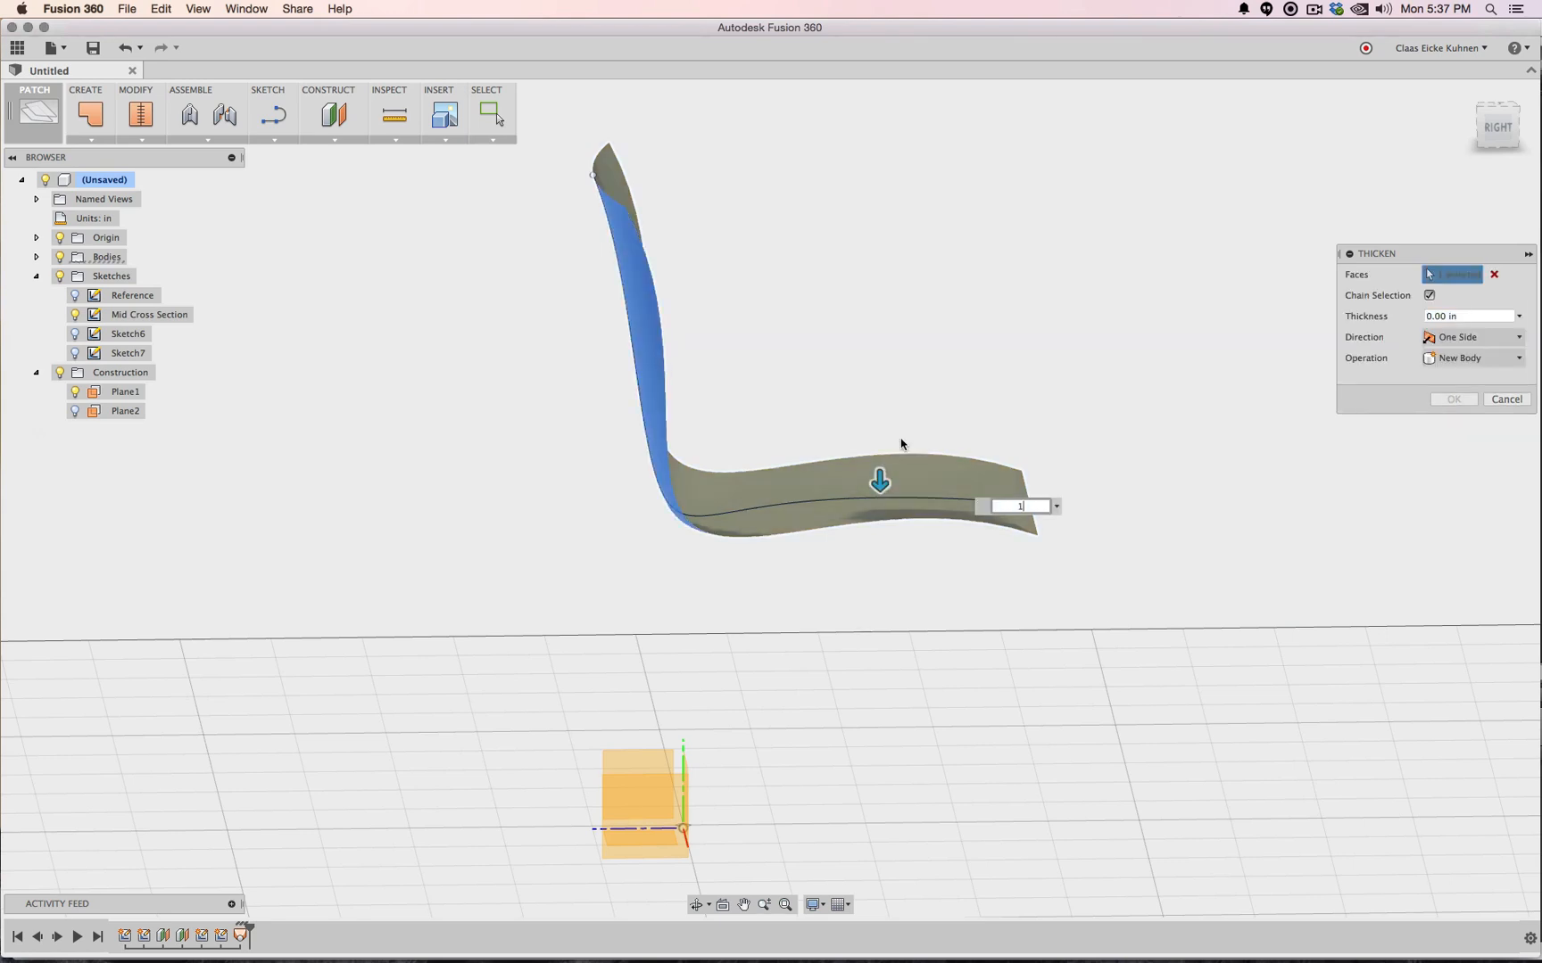
{"action": "type", "text": "1"}
{"action": "key", "text": "Return"}
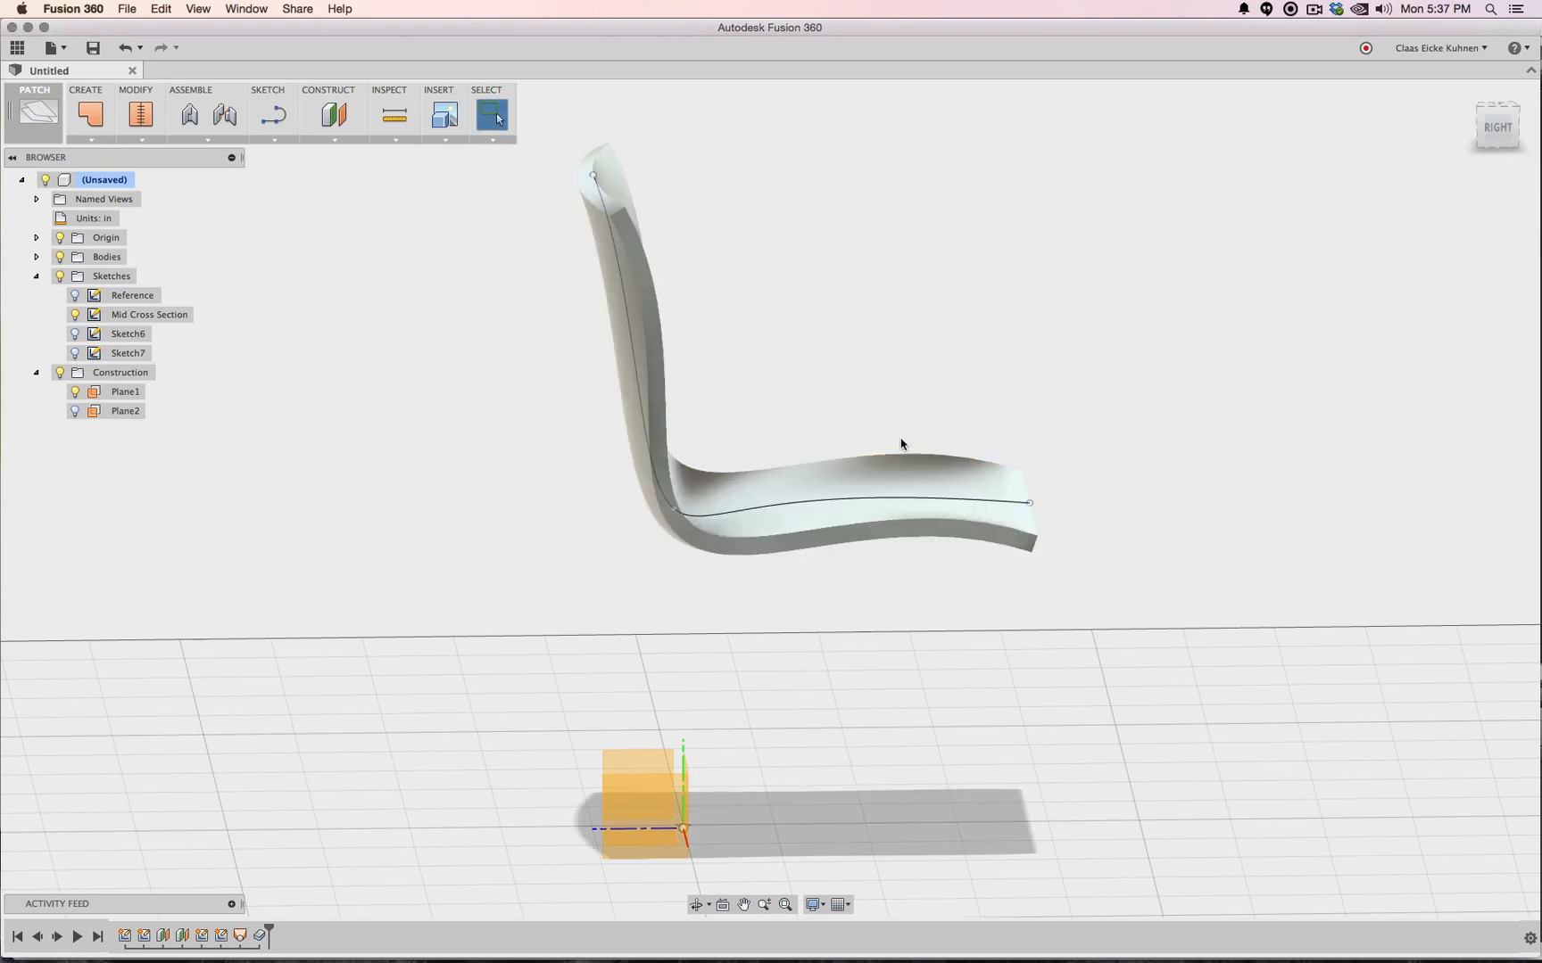
{"action": "left_click", "coordinate": [1507, 127]}
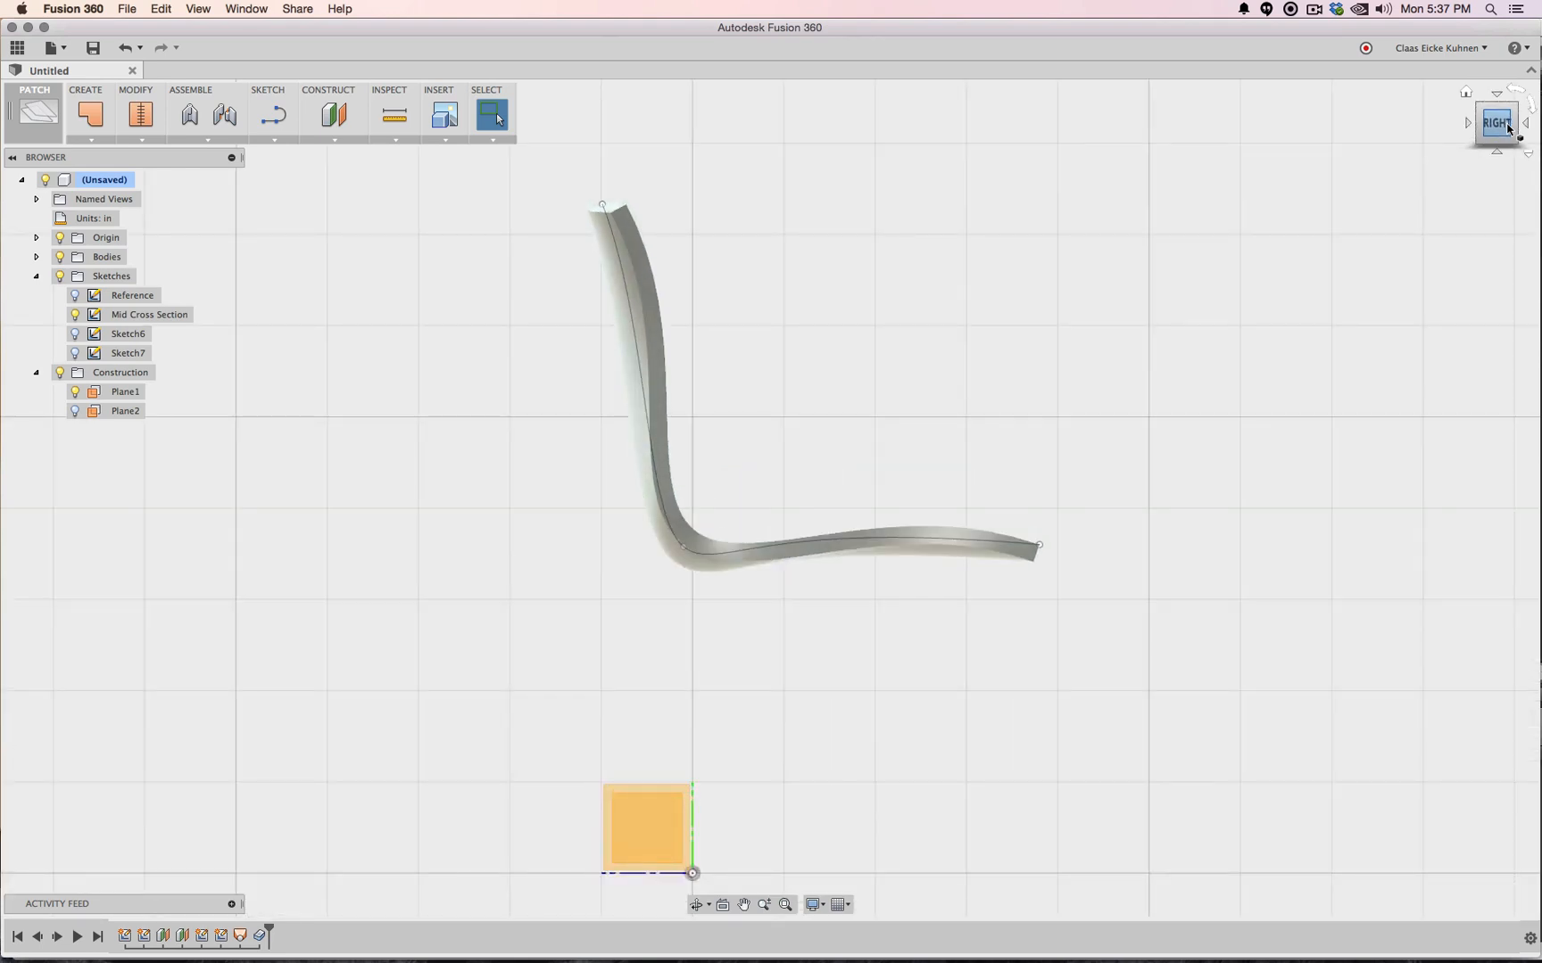
Reshape the shell by moving the backrest's top point and the centre curve's endpoints
{"action": "mouse_move", "coordinate": [1474, 134]}
{"action": "left_mouse_down"}
{"action": "mouse_move", "coordinate": [1361, 154]}
{"action": "mouse_move", "coordinate": [1293, 145]}
{"action": "left_mouse_up"}
{"action": "middle_click_drag", "start_coordinate": [856, 419], "coordinate": [1101, 172], "text": "shift"}
{"action": "left_click", "coordinate": [1517, 129]}
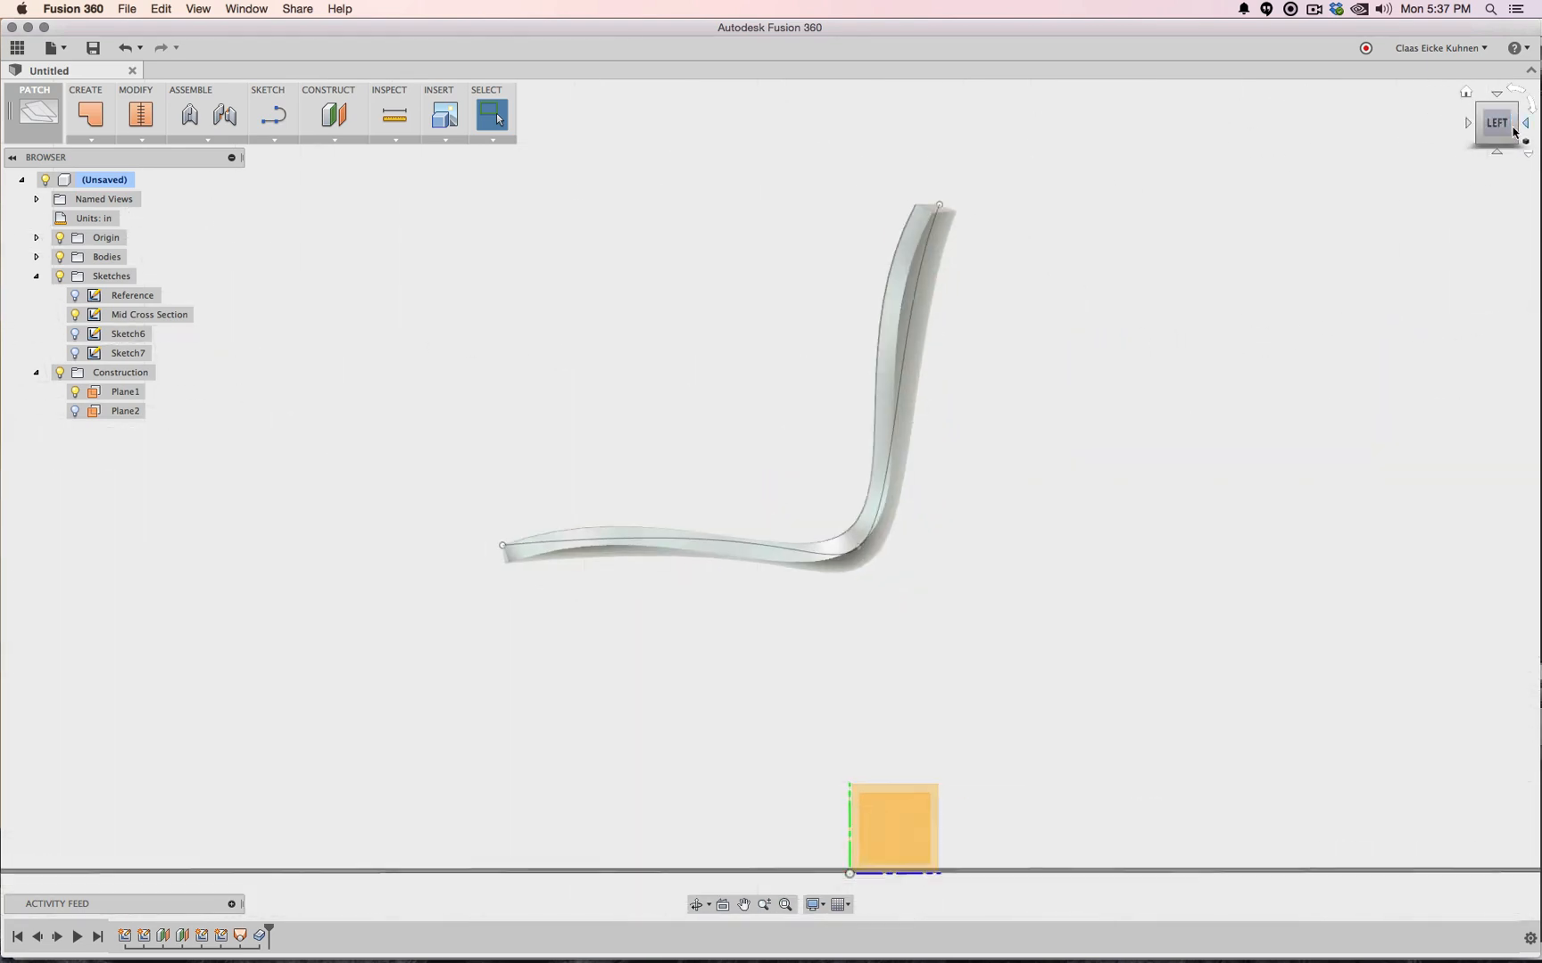
{"action": "left_click_drag", "start_coordinate": [938, 205], "coordinate": [1015, 221]}
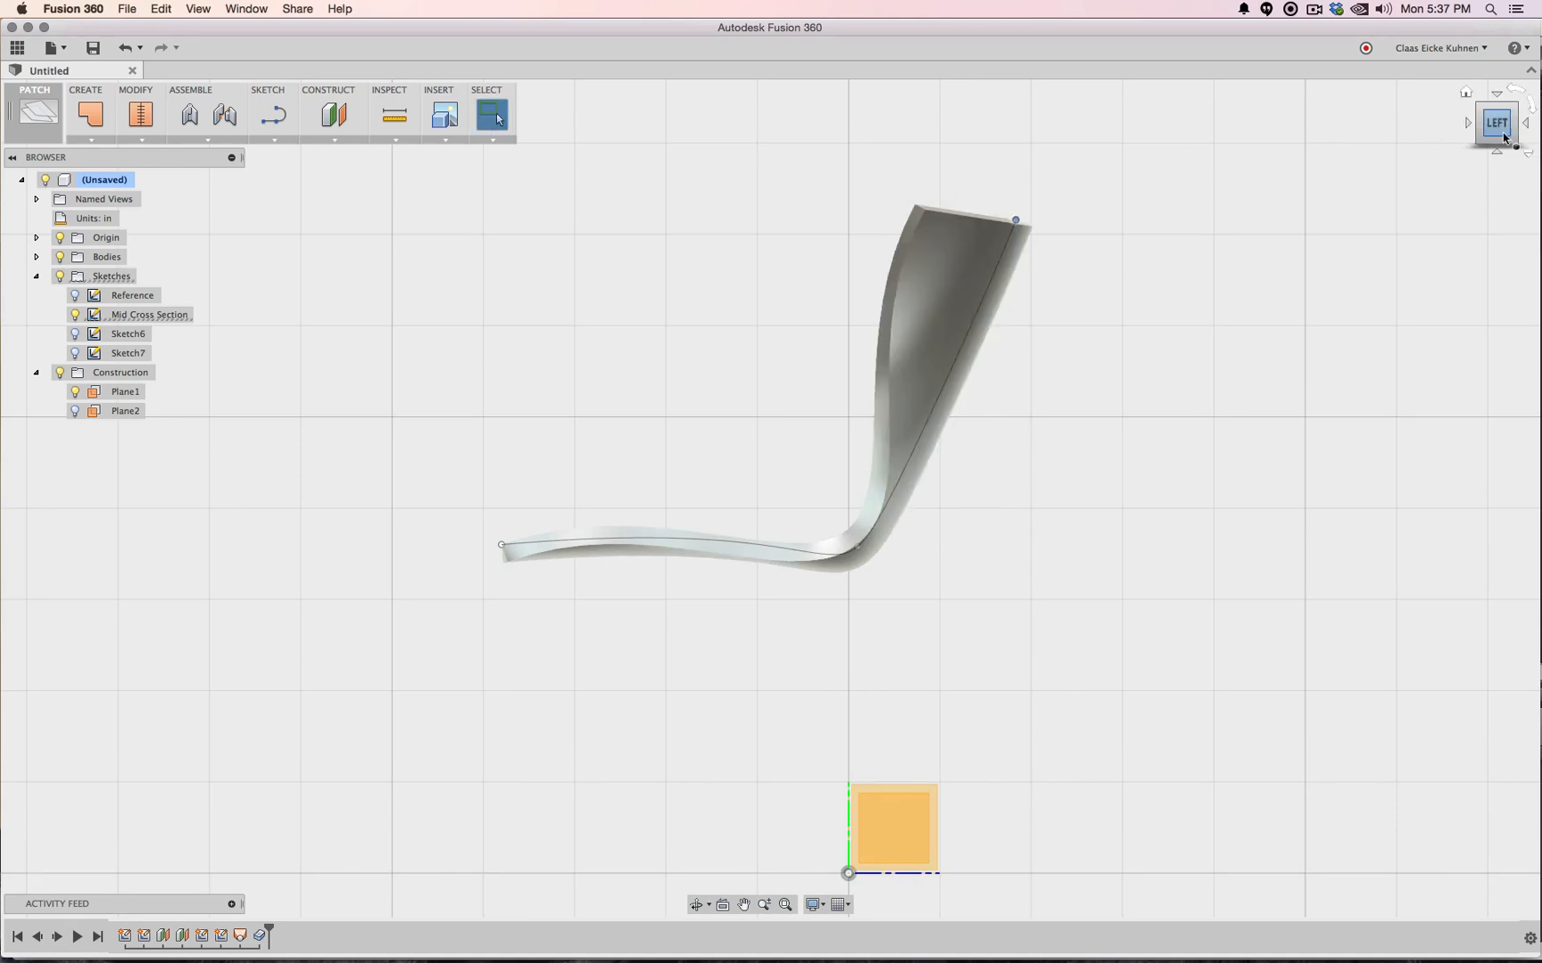
{"action": "mouse_move", "coordinate": [1503, 137]}
{"action": "left_mouse_down"}
{"action": "mouse_move", "coordinate": [1435, 186]}
{"action": "mouse_move", "coordinate": [1249, 223]}
{"action": "mouse_move", "coordinate": [1242, 161]}
{"action": "left_mouse_up"}
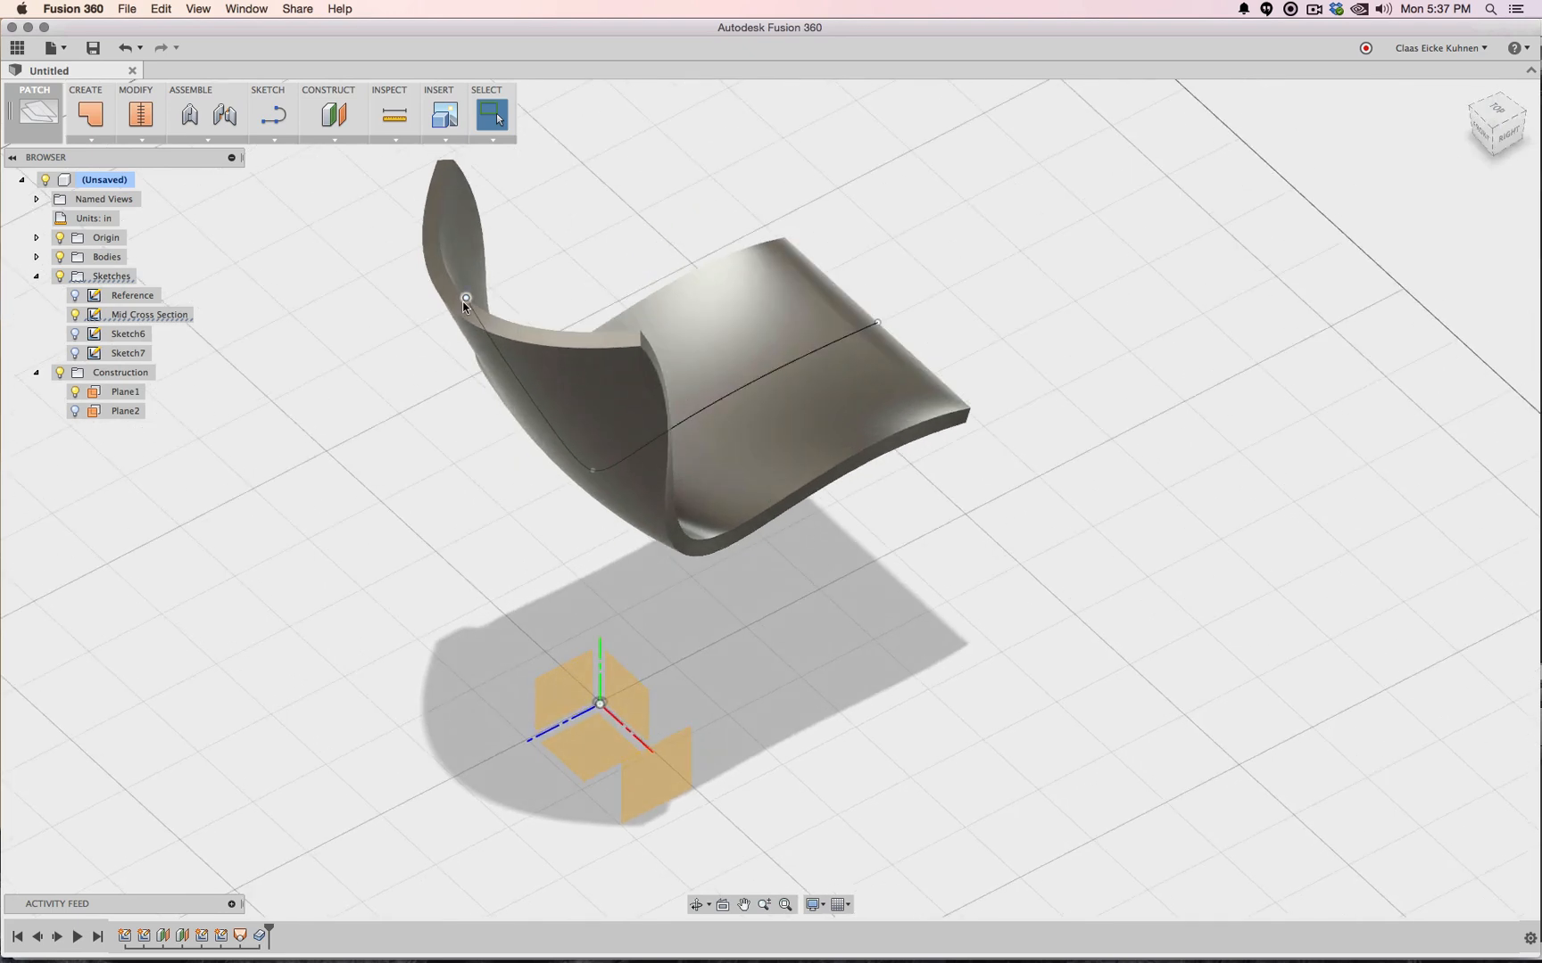
{"action": "left_click_drag", "start_coordinate": [492, 287], "coordinate": [511, 277]}
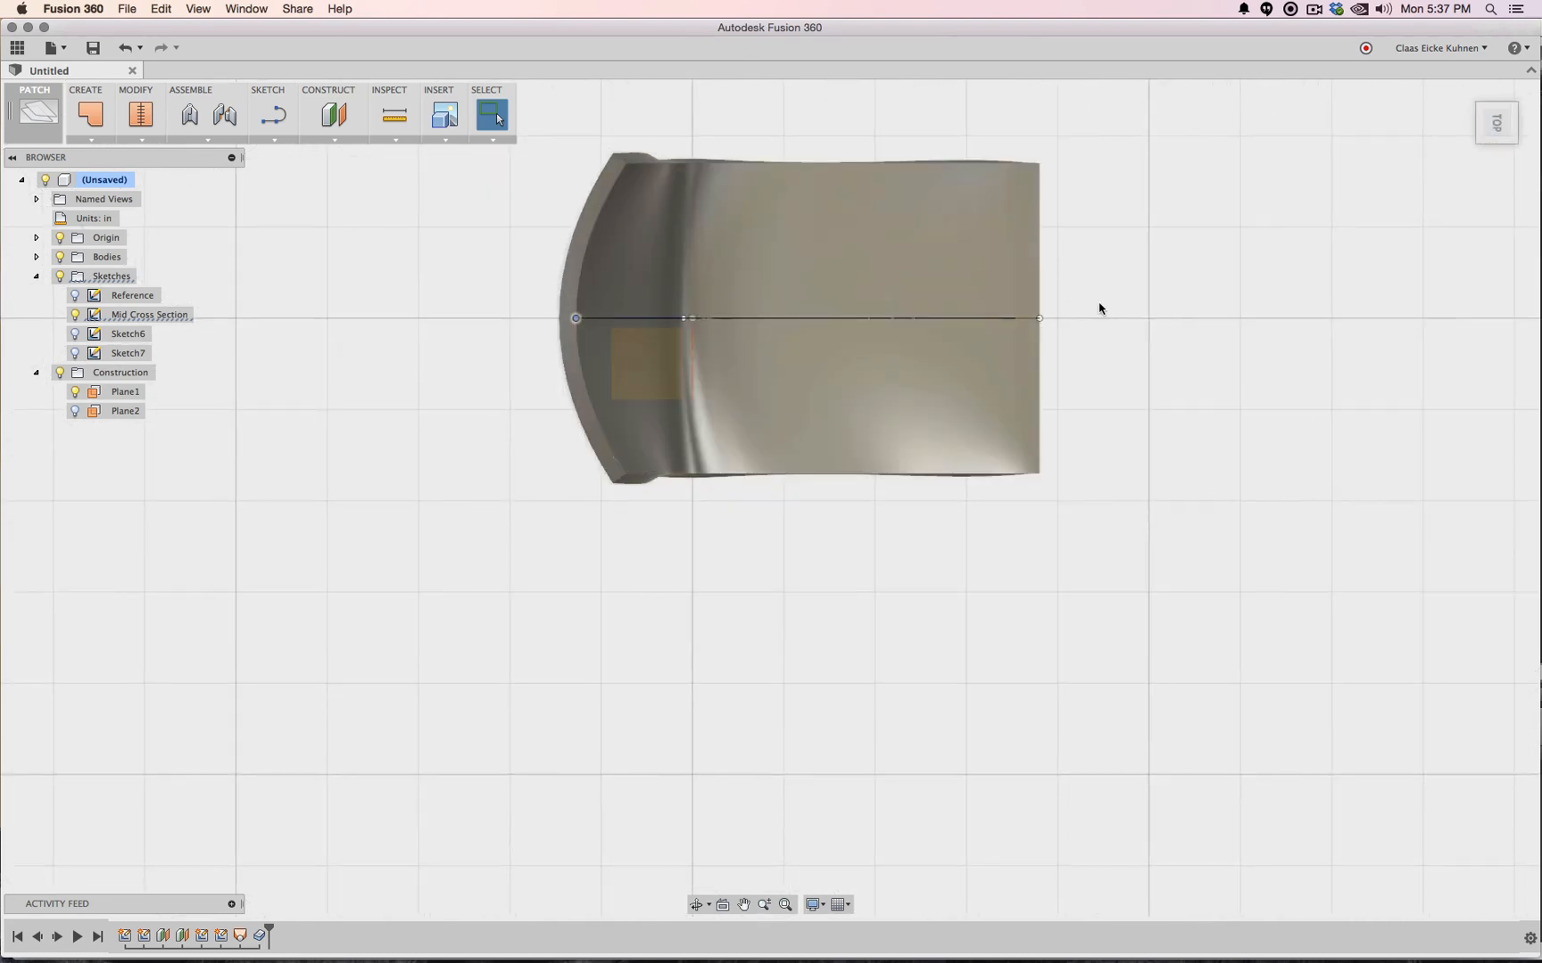
{"action": "left_click_drag", "start_coordinate": [1040, 318], "coordinate": [1073, 319]}
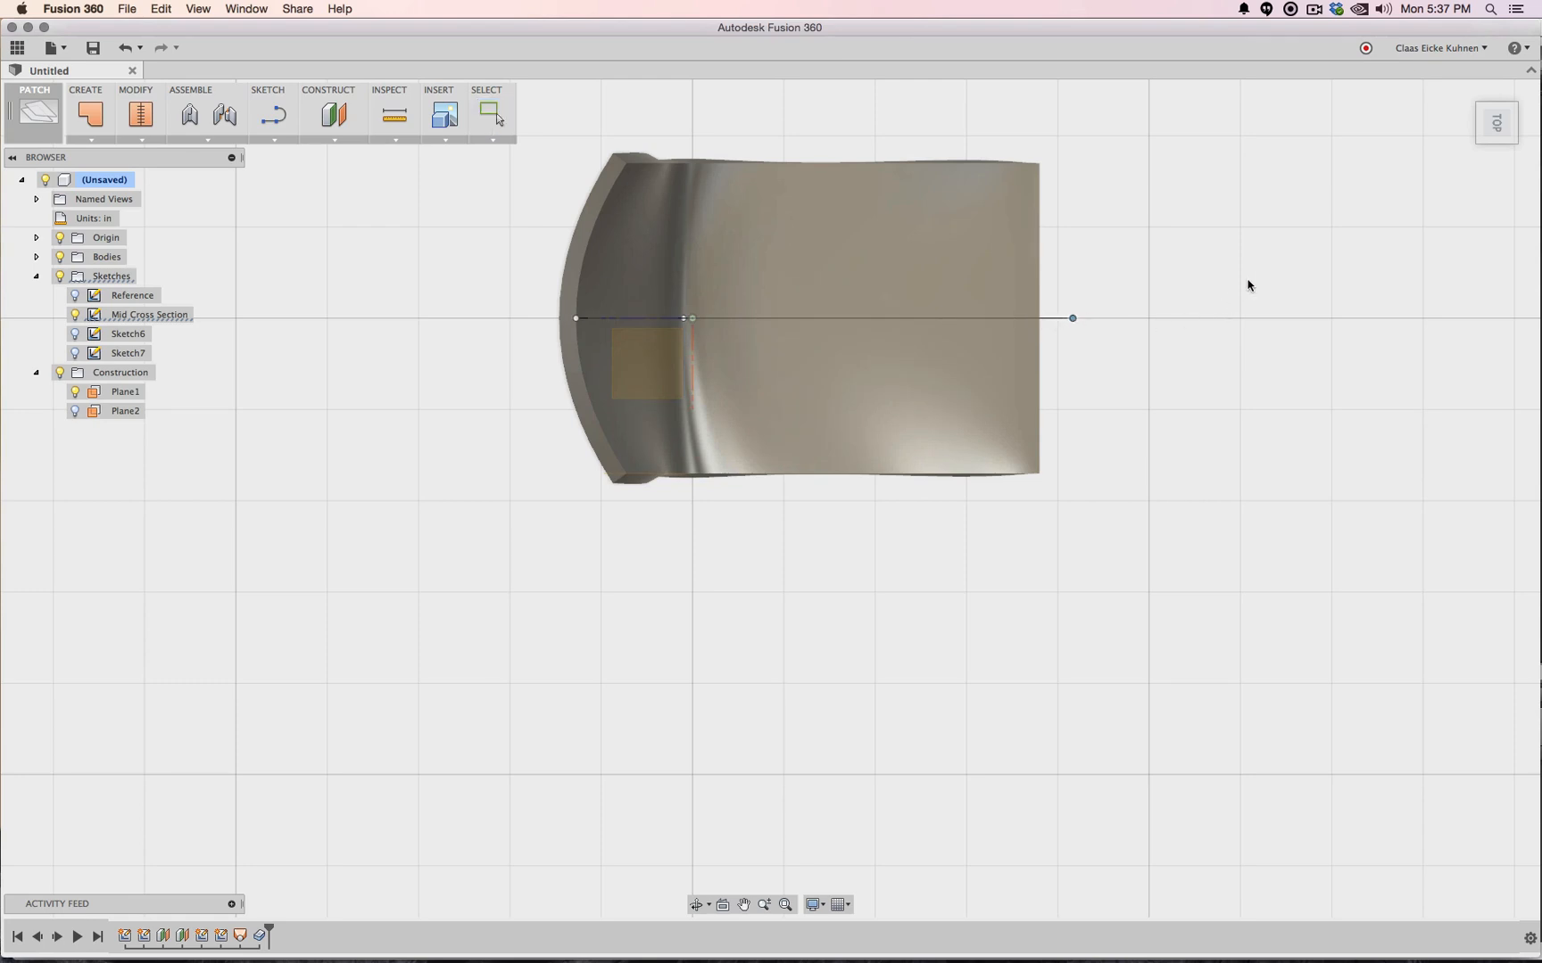
Undo the oversized surface change, then pull the seat's front end slightly further out
{"action": "left_click_drag", "start_coordinate": [1489, 133], "coordinate": [1466, 50]}
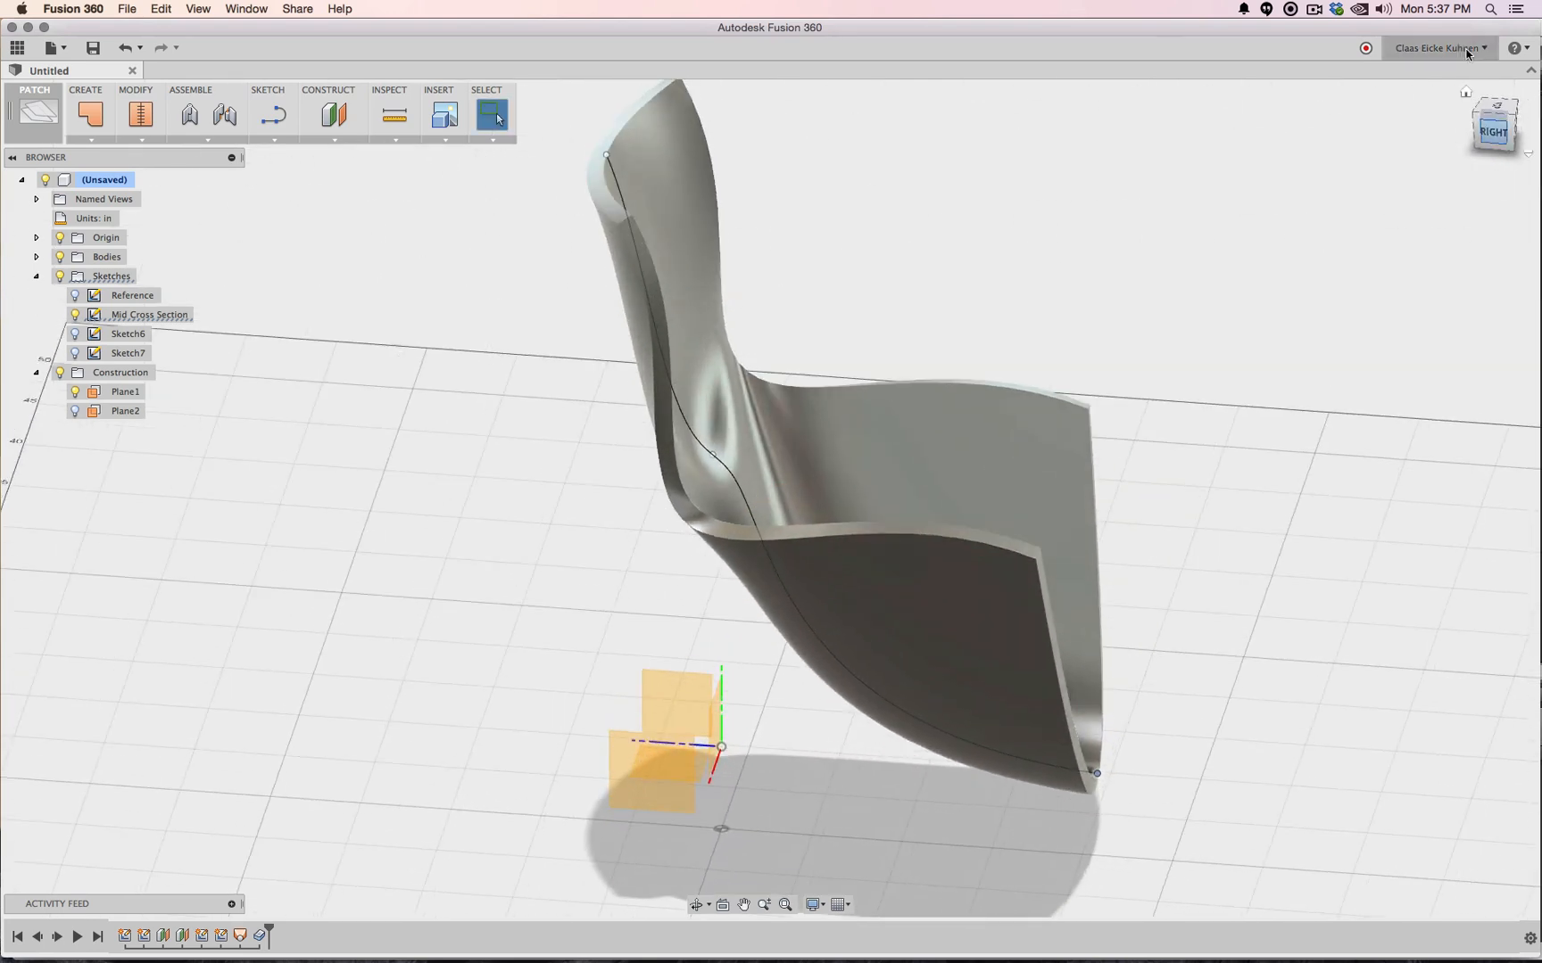
{"action": "left_click", "coordinate": [1493, 132]}
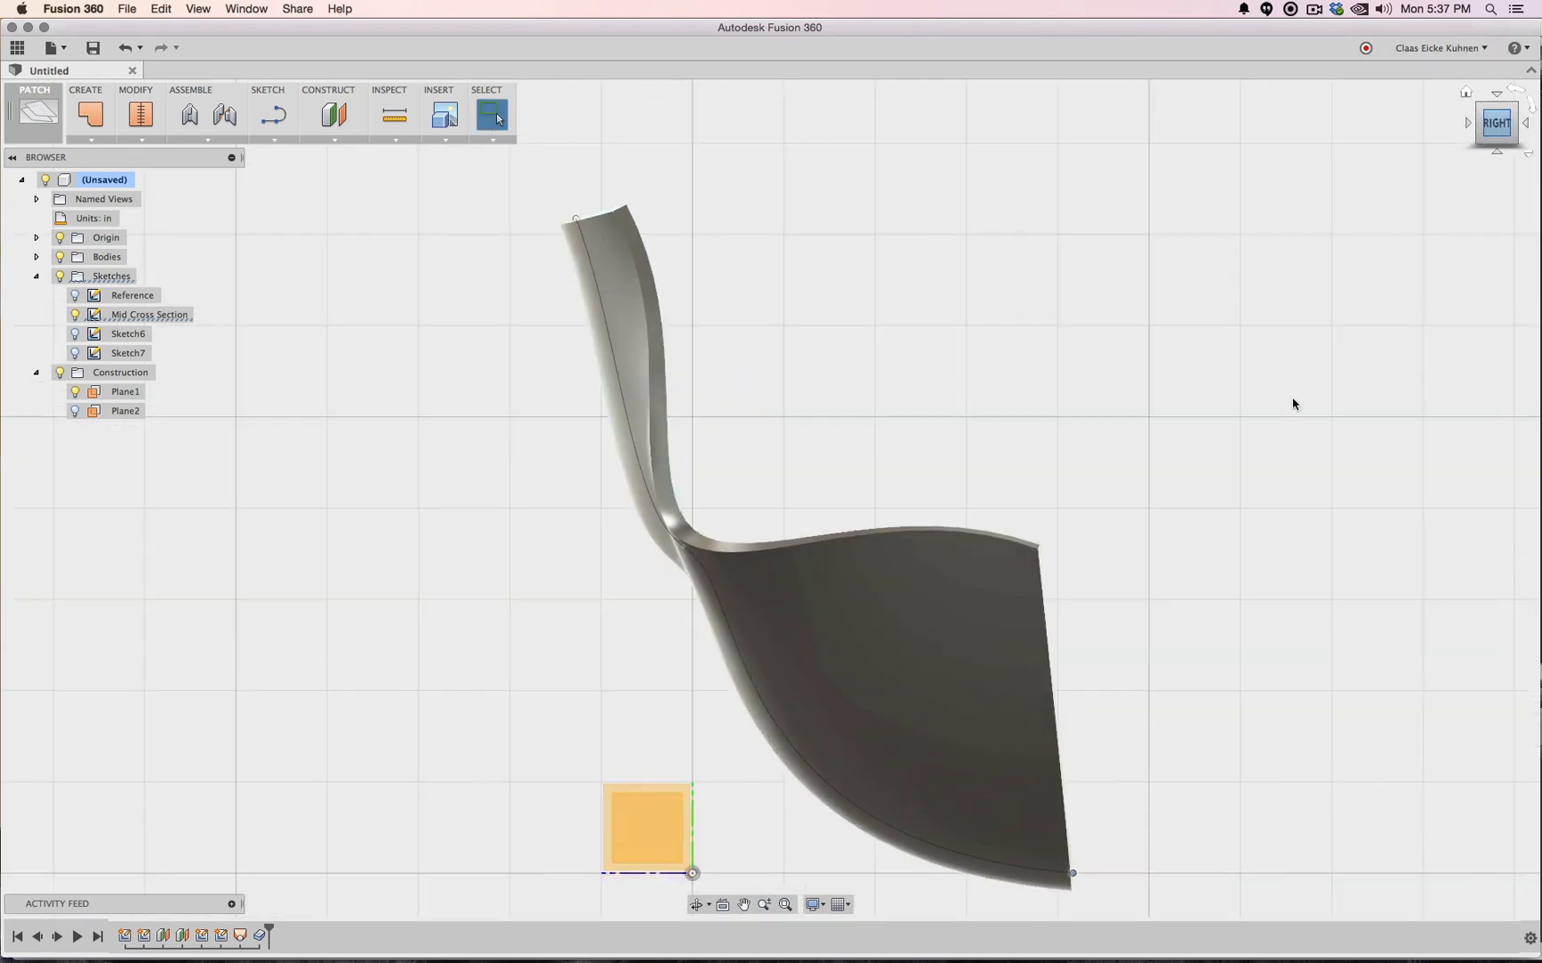
{"action": "key", "text": "super+z"}
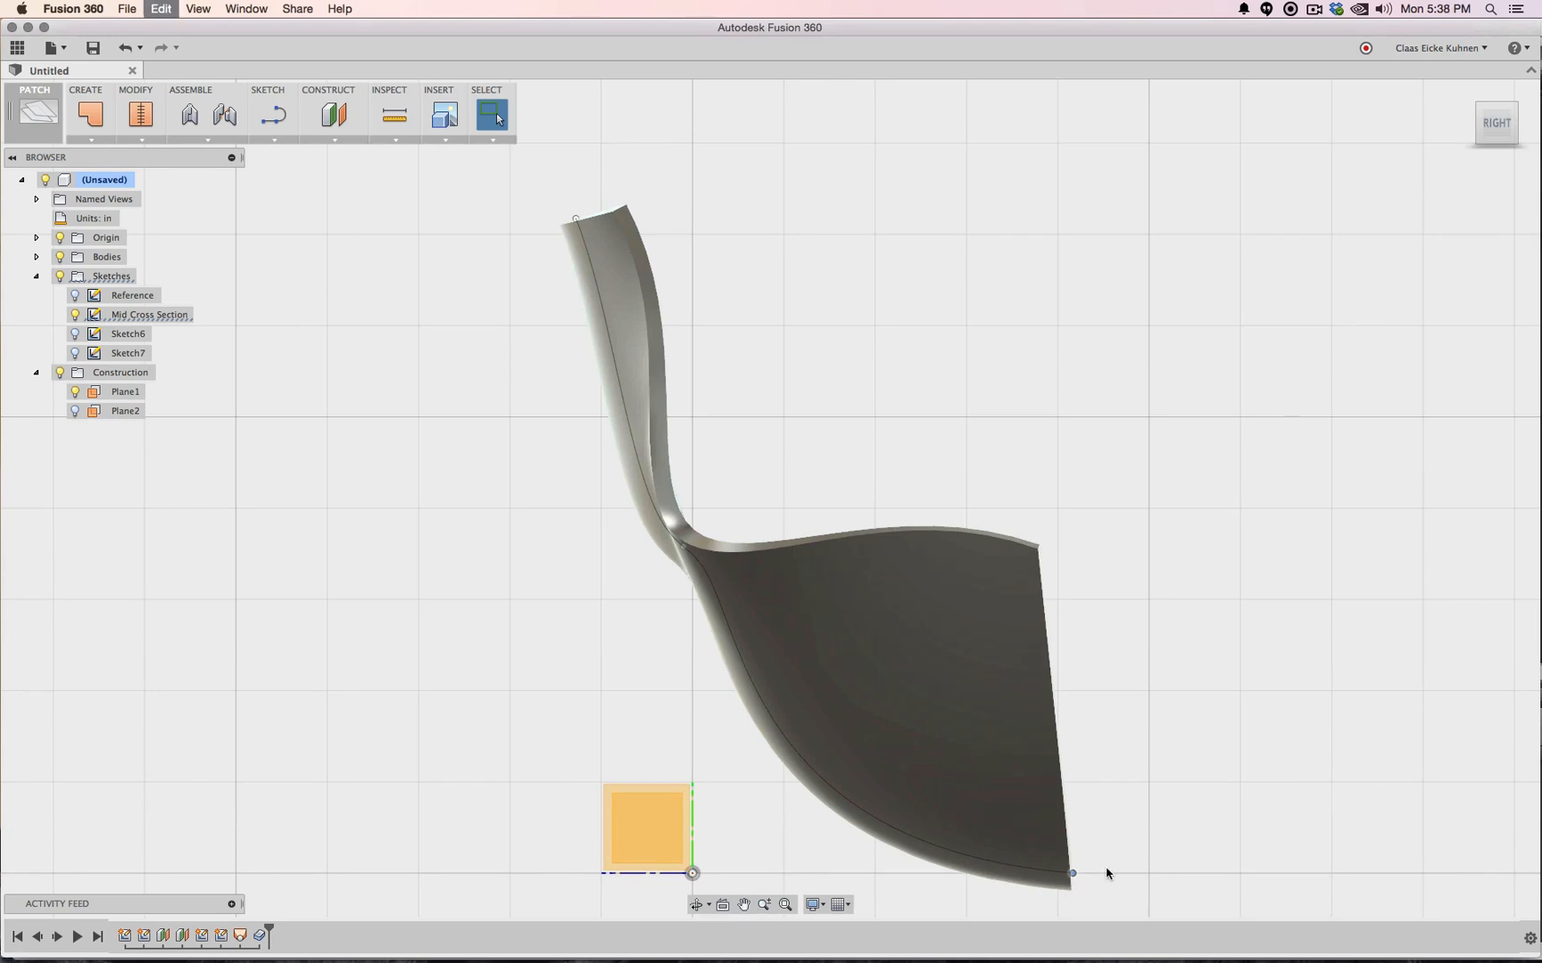
{"action": "left_click_drag", "start_coordinate": [1040, 545], "coordinate": [1076, 572]}
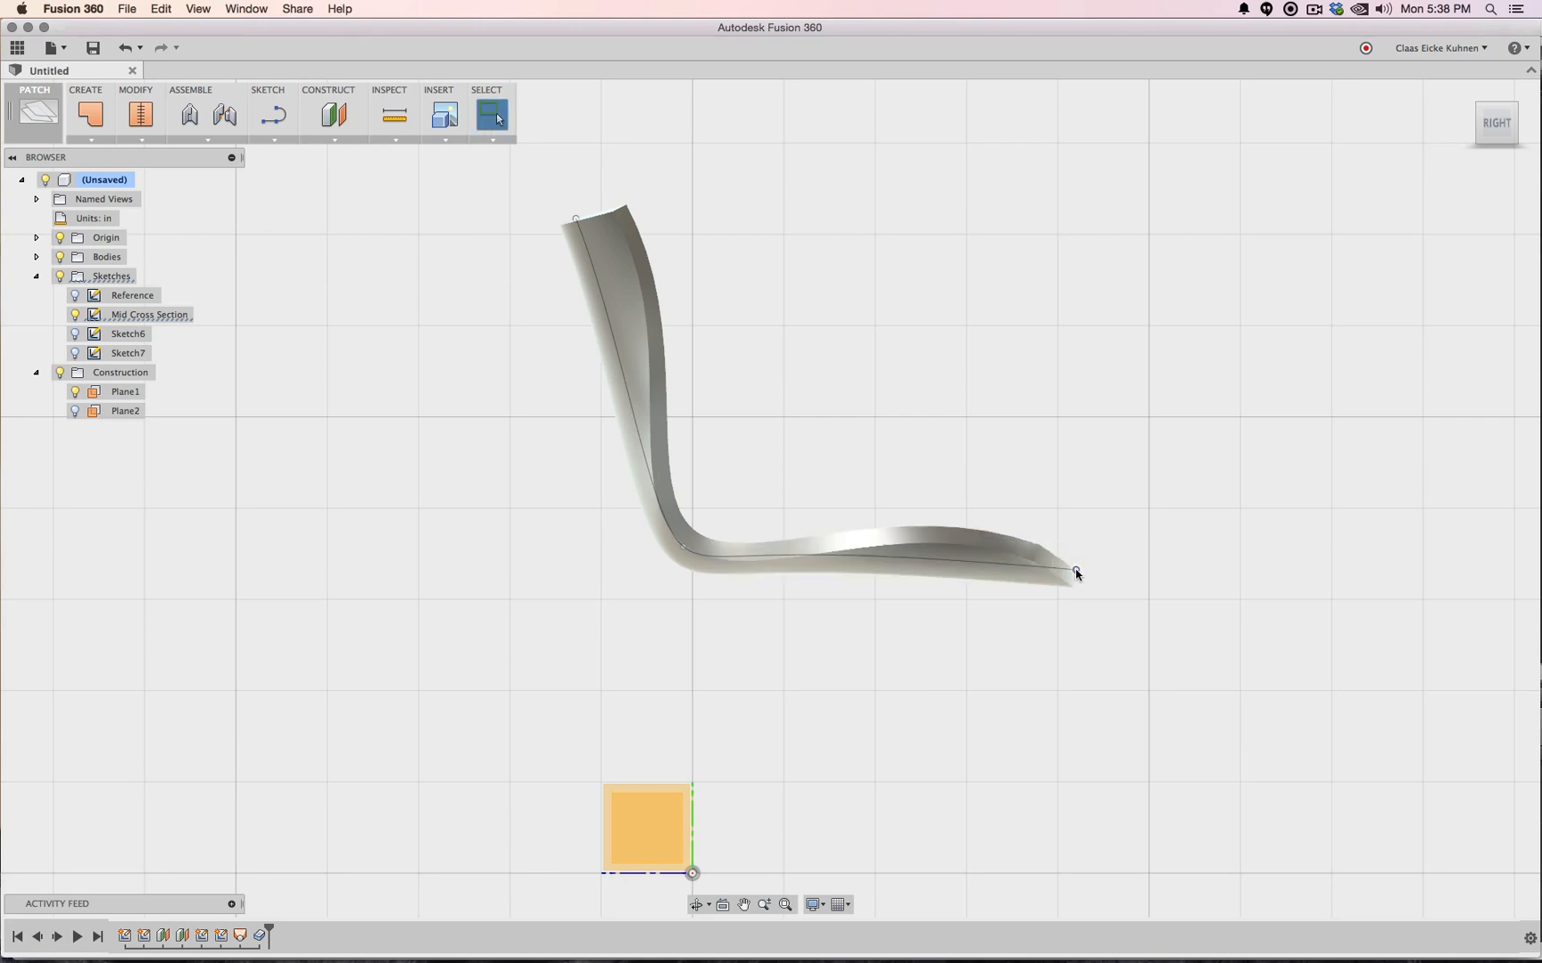
{"action": "mouse_move", "coordinate": [1476, 134]}
{"action": "left_mouse_down"}
{"action": "mouse_move", "coordinate": [1285, 134]}
{"action": "mouse_move", "coordinate": [1235, 179]}
{"action": "mouse_move", "coordinate": [1254, 107]}
{"action": "mouse_move", "coordinate": [1247, 156]}
{"action": "mouse_move", "coordinate": [1111, 165]}
{"action": "mouse_move", "coordinate": [1106, 258]}
{"action": "mouse_move", "coordinate": [1168, 241]}
{"action": "mouse_move", "coordinate": [1249, 133]}
{"action": "mouse_move", "coordinate": [1204, 156]}
{"action": "mouse_move", "coordinate": [1125, 161]}
{"action": "mouse_move", "coordinate": [1035, 210]}
{"action": "mouse_move", "coordinate": [1124, 267]}
{"action": "mouse_move", "coordinate": [1182, 281]}
{"action": "mouse_move", "coordinate": [1214, 335]}
{"action": "mouse_move", "coordinate": [1218, 174]}
{"action": "mouse_move", "coordinate": [1338, 152]}
{"action": "left_mouse_up"}
{"action": "mouse_move", "coordinate": [1338, 152]}
{"action": "middle_mouse_down", "text": "shift"}
{"action": "mouse_move", "coordinate": [1290, 210]}
{"action": "mouse_move", "coordinate": [1071, 183]}
{"action": "mouse_move", "coordinate": [1279, 155]}
{"action": "middle_mouse_up", "text": "shift"}
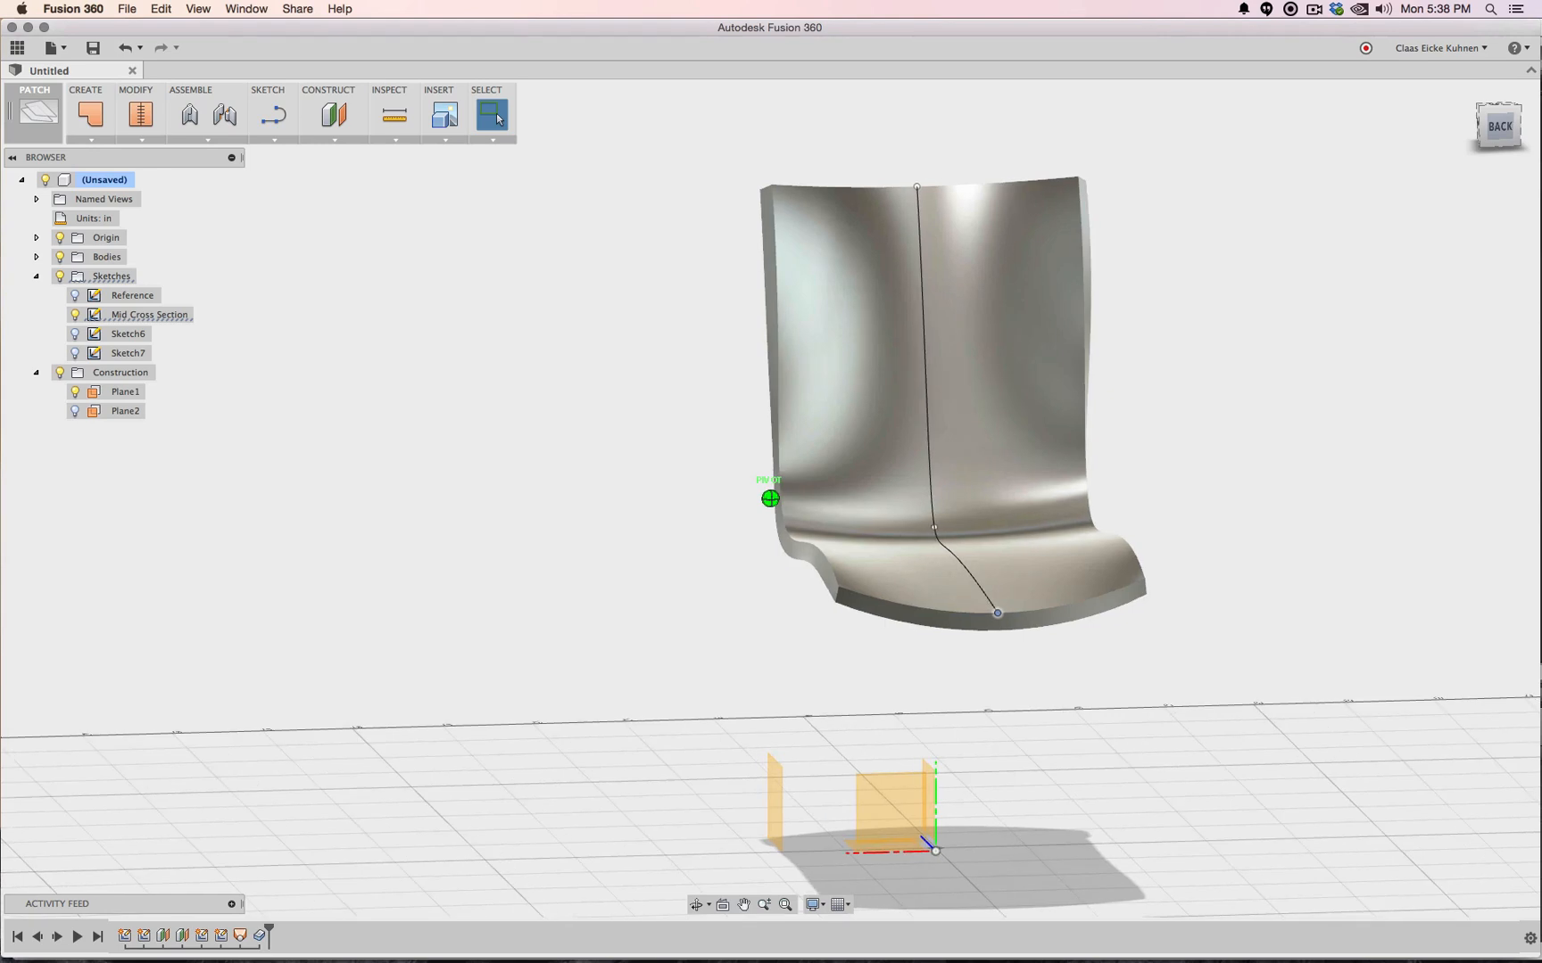
{"action": "left_click", "coordinate": [1497, 137]}
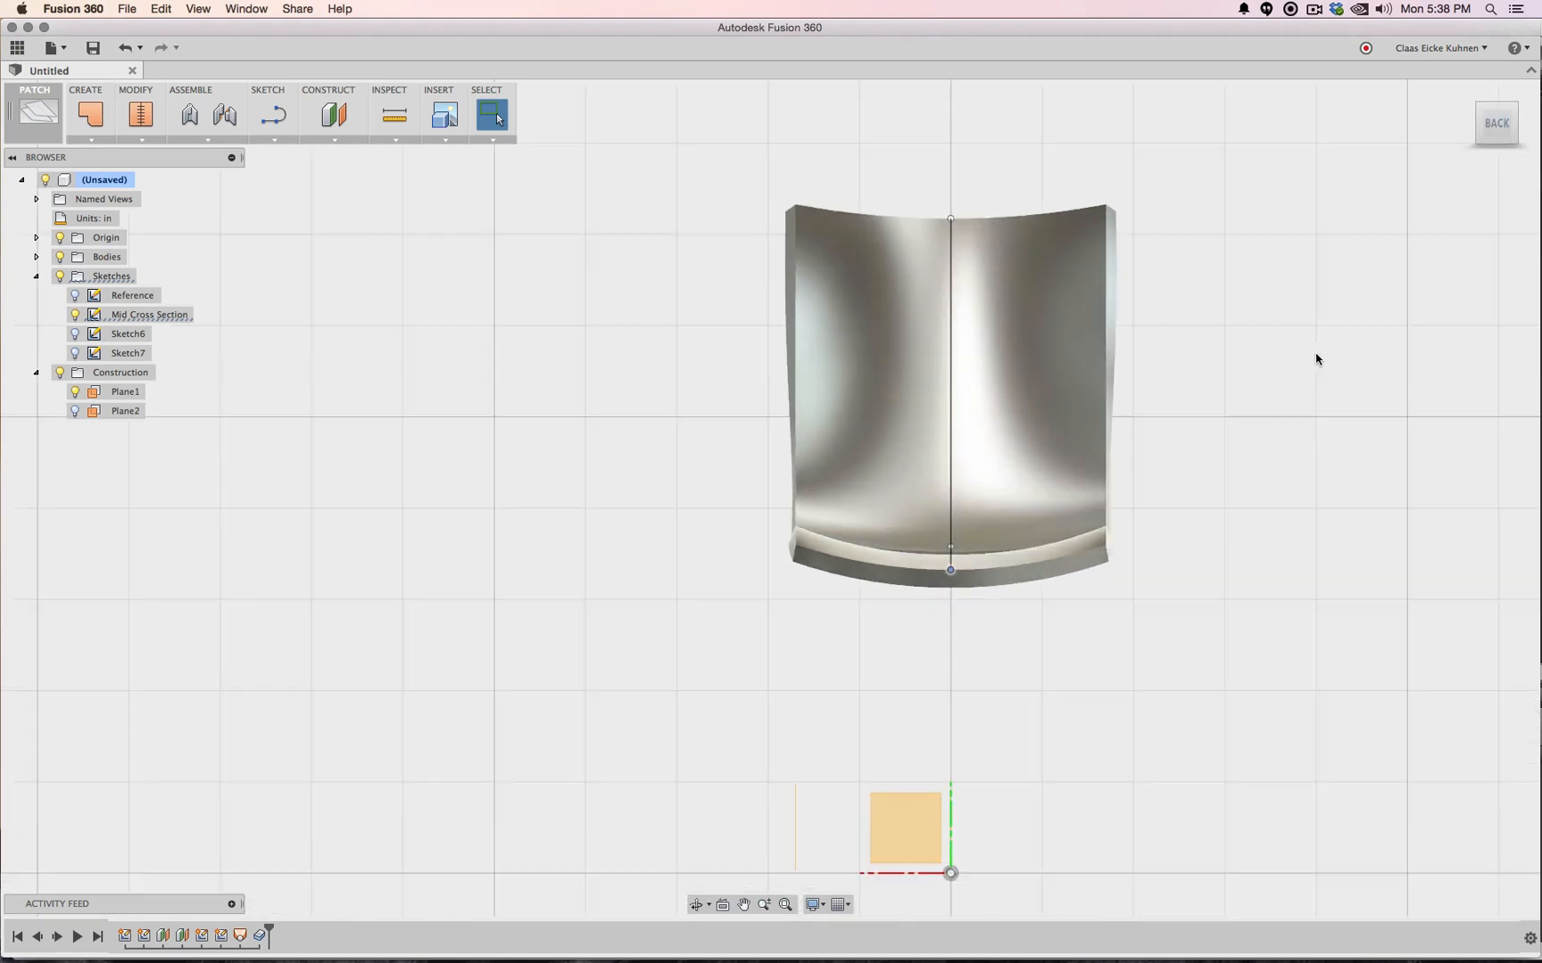
{"action": "middle_click_drag", "start_coordinate": [1328, 358], "coordinate": [1225, 344]}
{"action": "key", "text": "Escape"}
{"action": "scroll", "coordinate": [1225, 344], "scroll_direction": "down", "scroll_amount": 3}
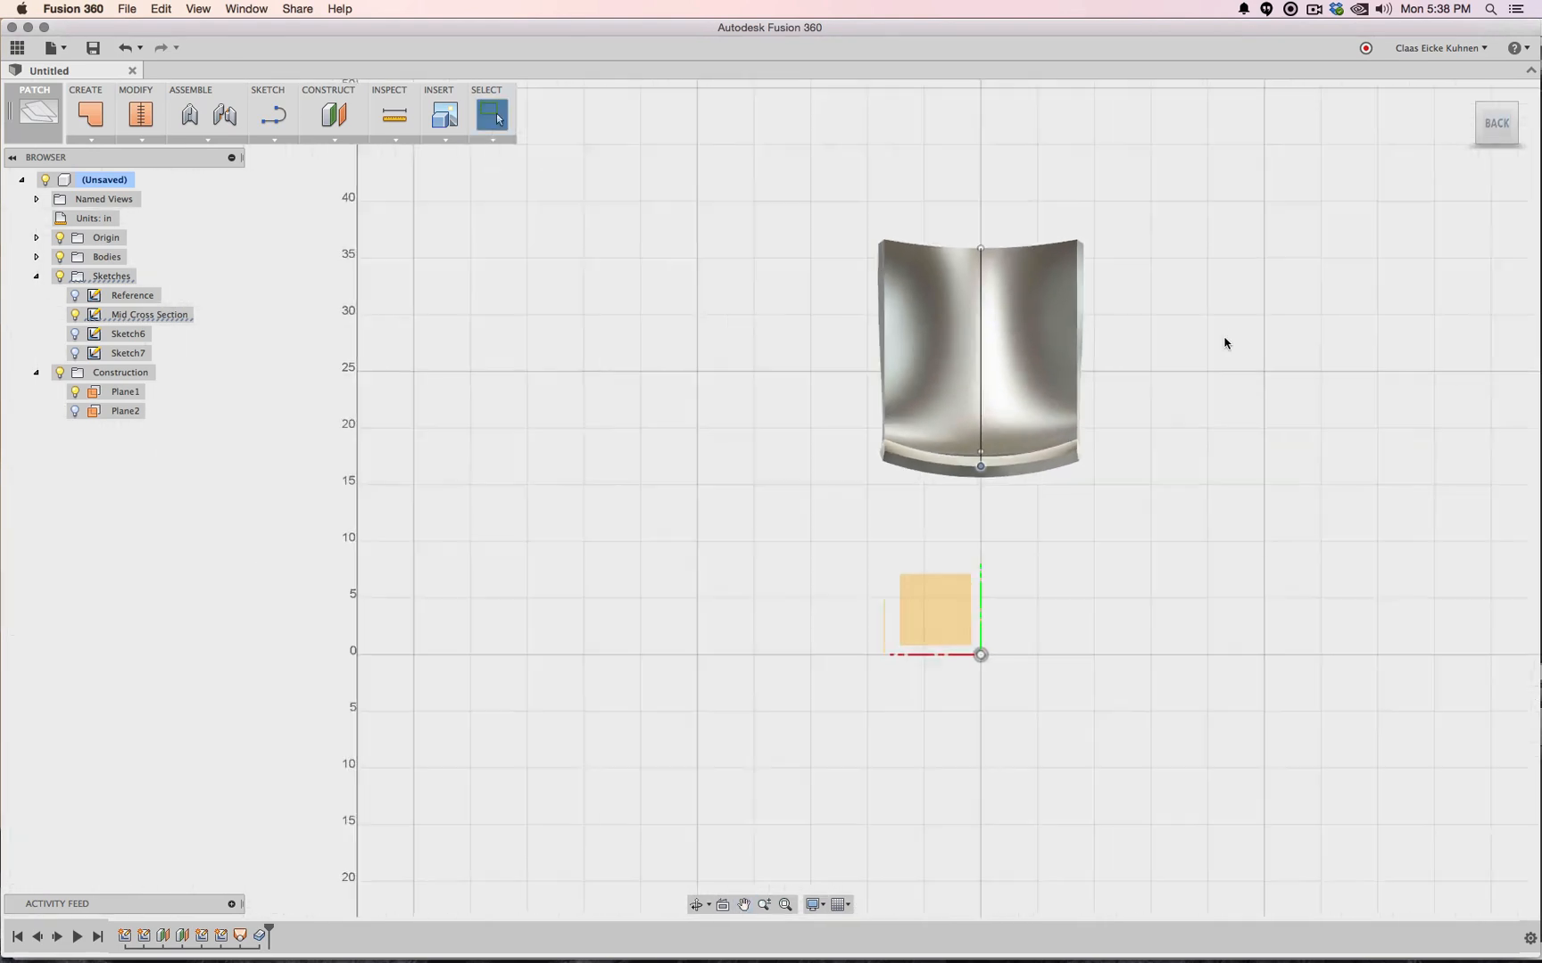
{"action": "scroll", "coordinate": [1225, 343], "scroll_direction": "up", "scroll_amount": 2}
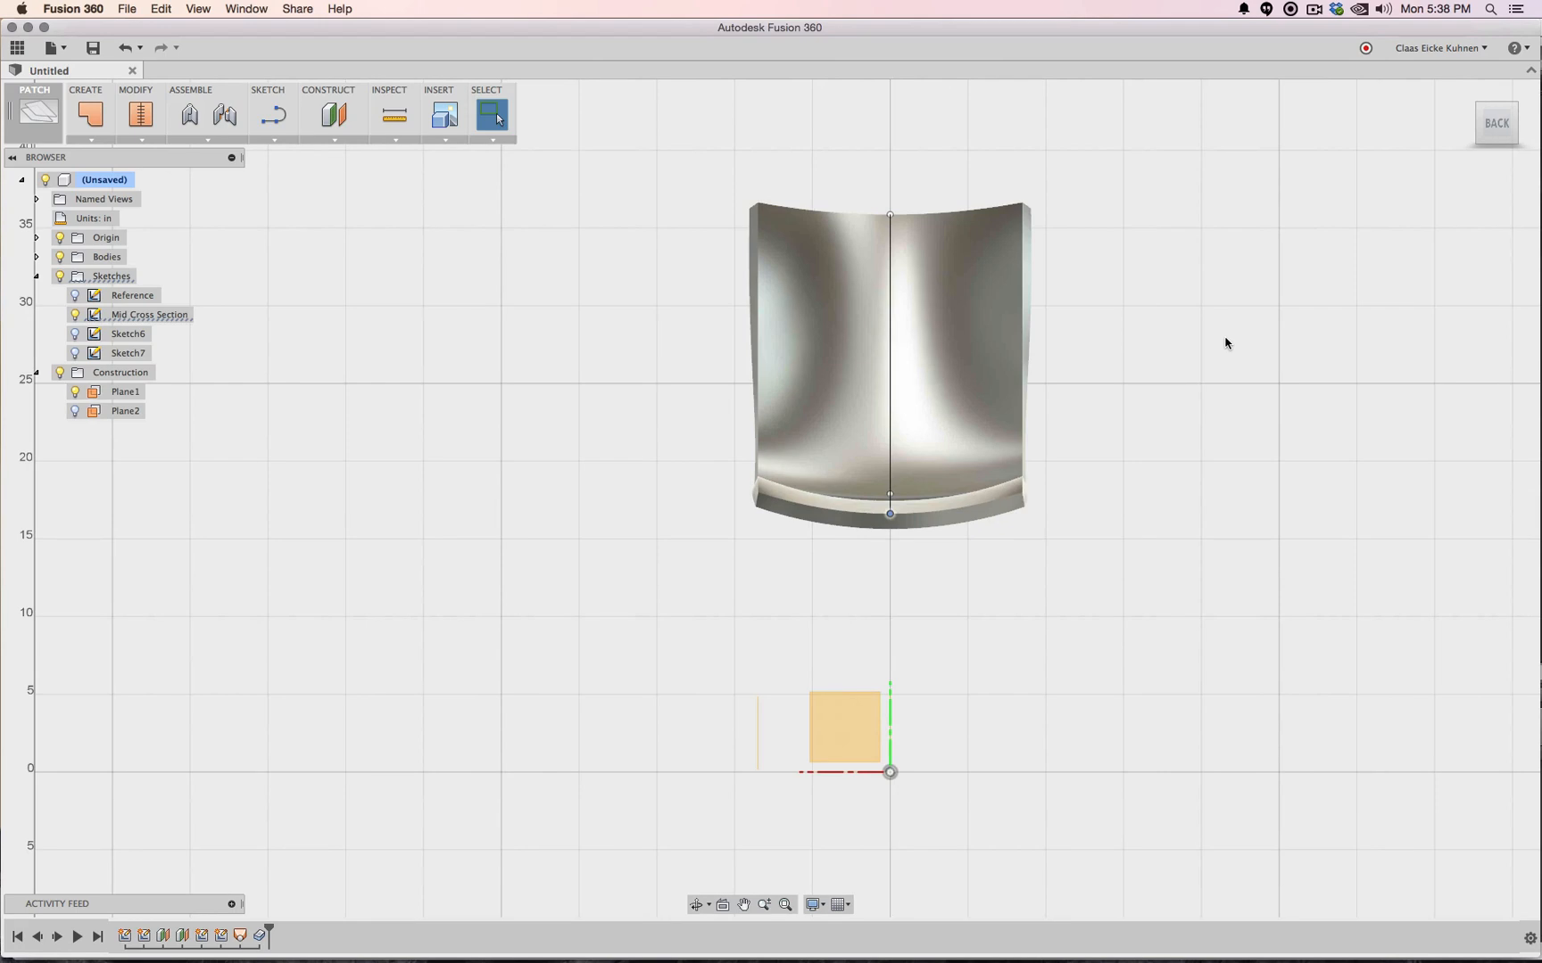
{"action": "mouse_move", "coordinate": [1495, 132]}
{"action": "left_mouse_down"}
{"action": "mouse_move", "coordinate": [1080, 138]}
{"action": "mouse_move", "coordinate": [1026, 192]}
{"action": "mouse_move", "coordinate": [1024, 236]}
{"action": "left_mouse_up"}
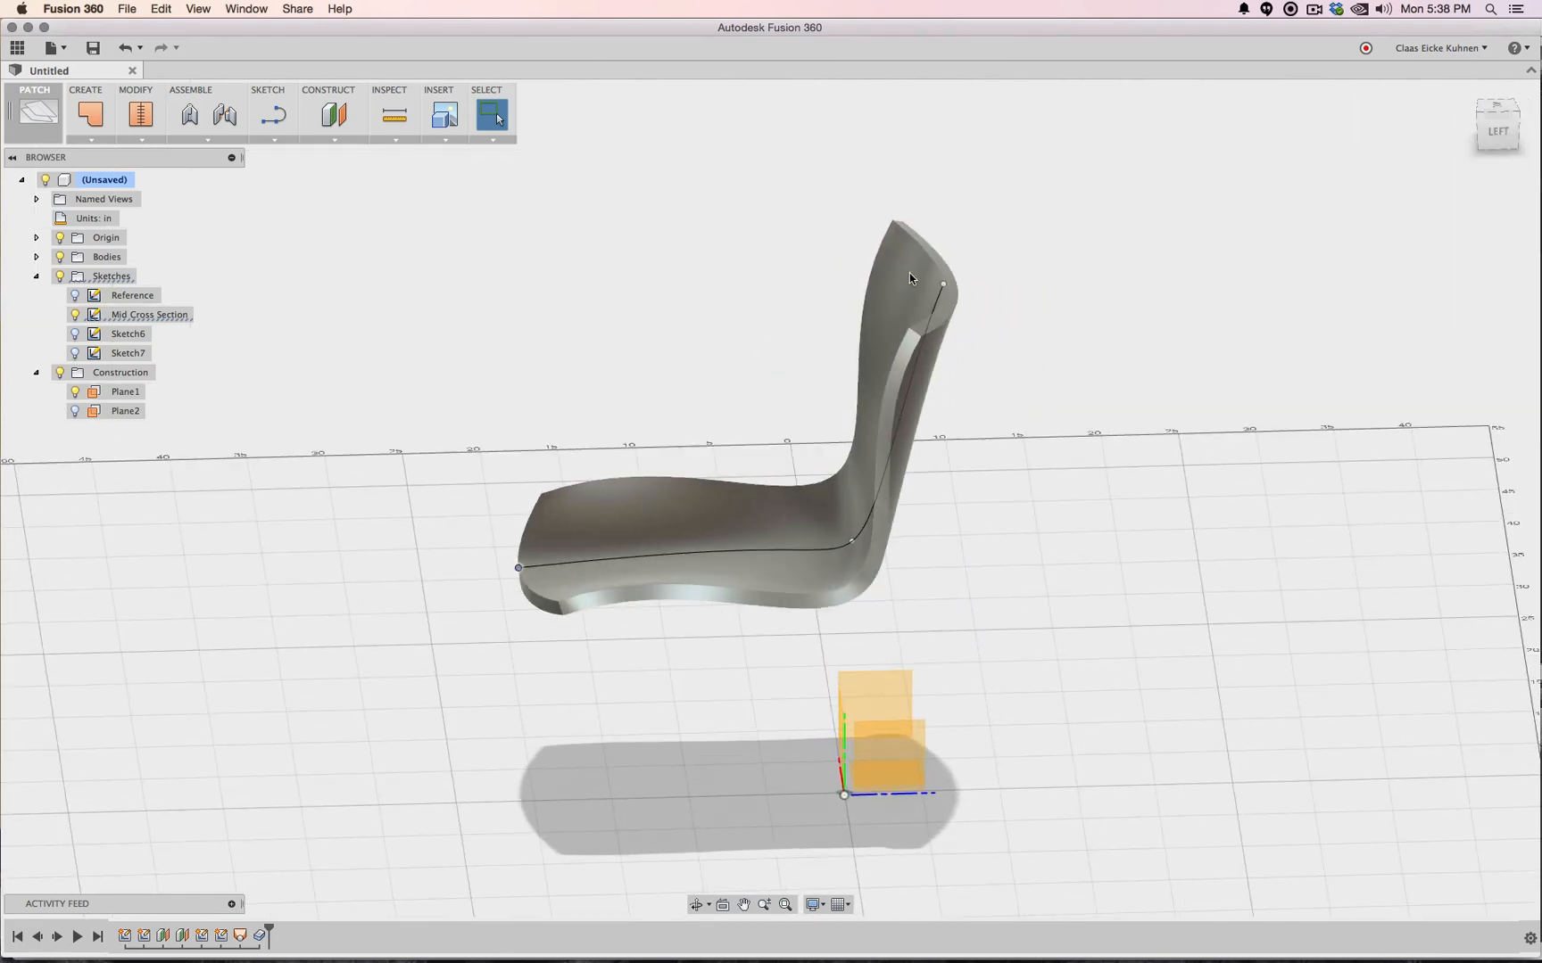
{"action": "left_click", "coordinate": [136, 314]}
In the Mid Cross Section sketch, lengthen the top tangent handle, adjust the lower one, and rebuild
{"action": "right_click", "coordinate": [136, 317]}
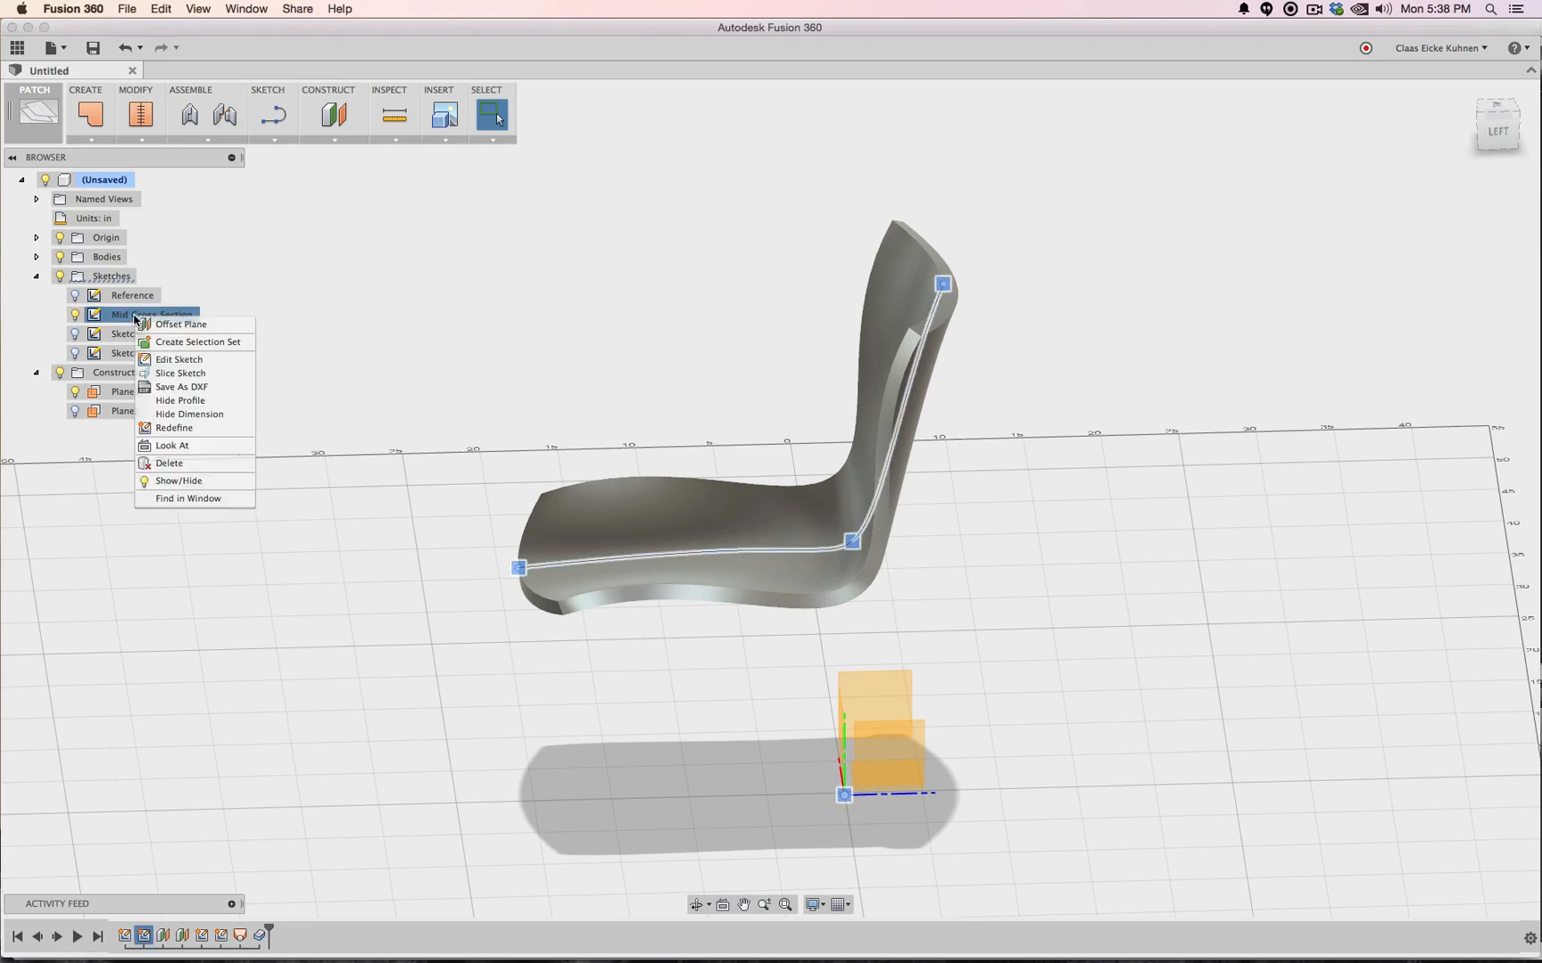
{"action": "left_click", "coordinate": [160, 359]}
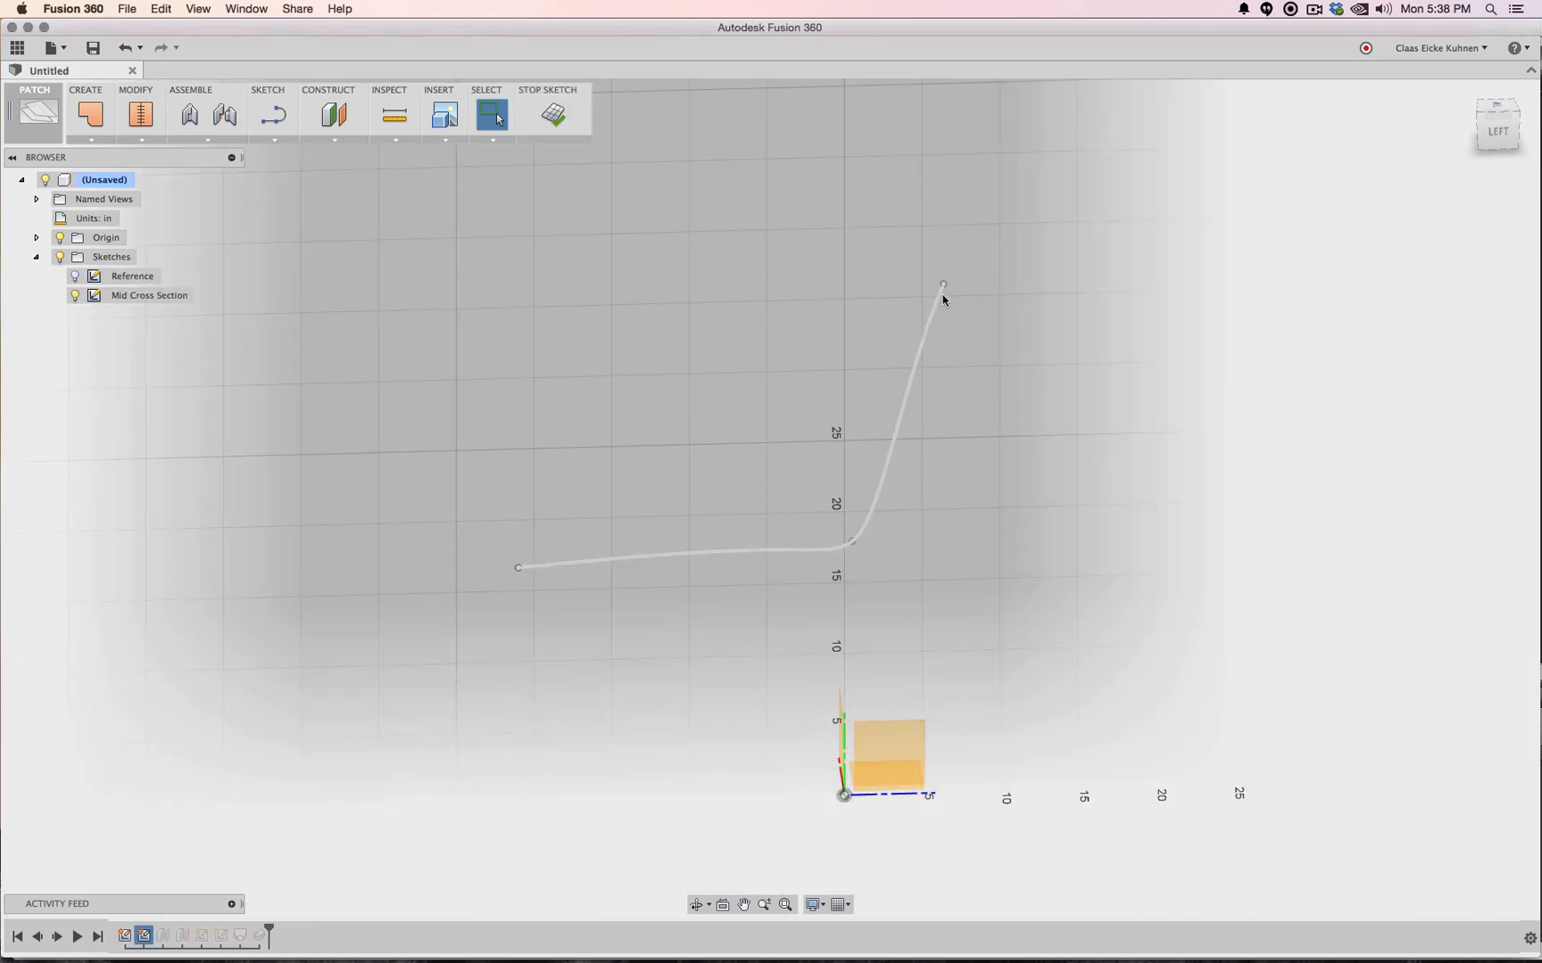
{"action": "left_click", "coordinate": [1499, 134]}
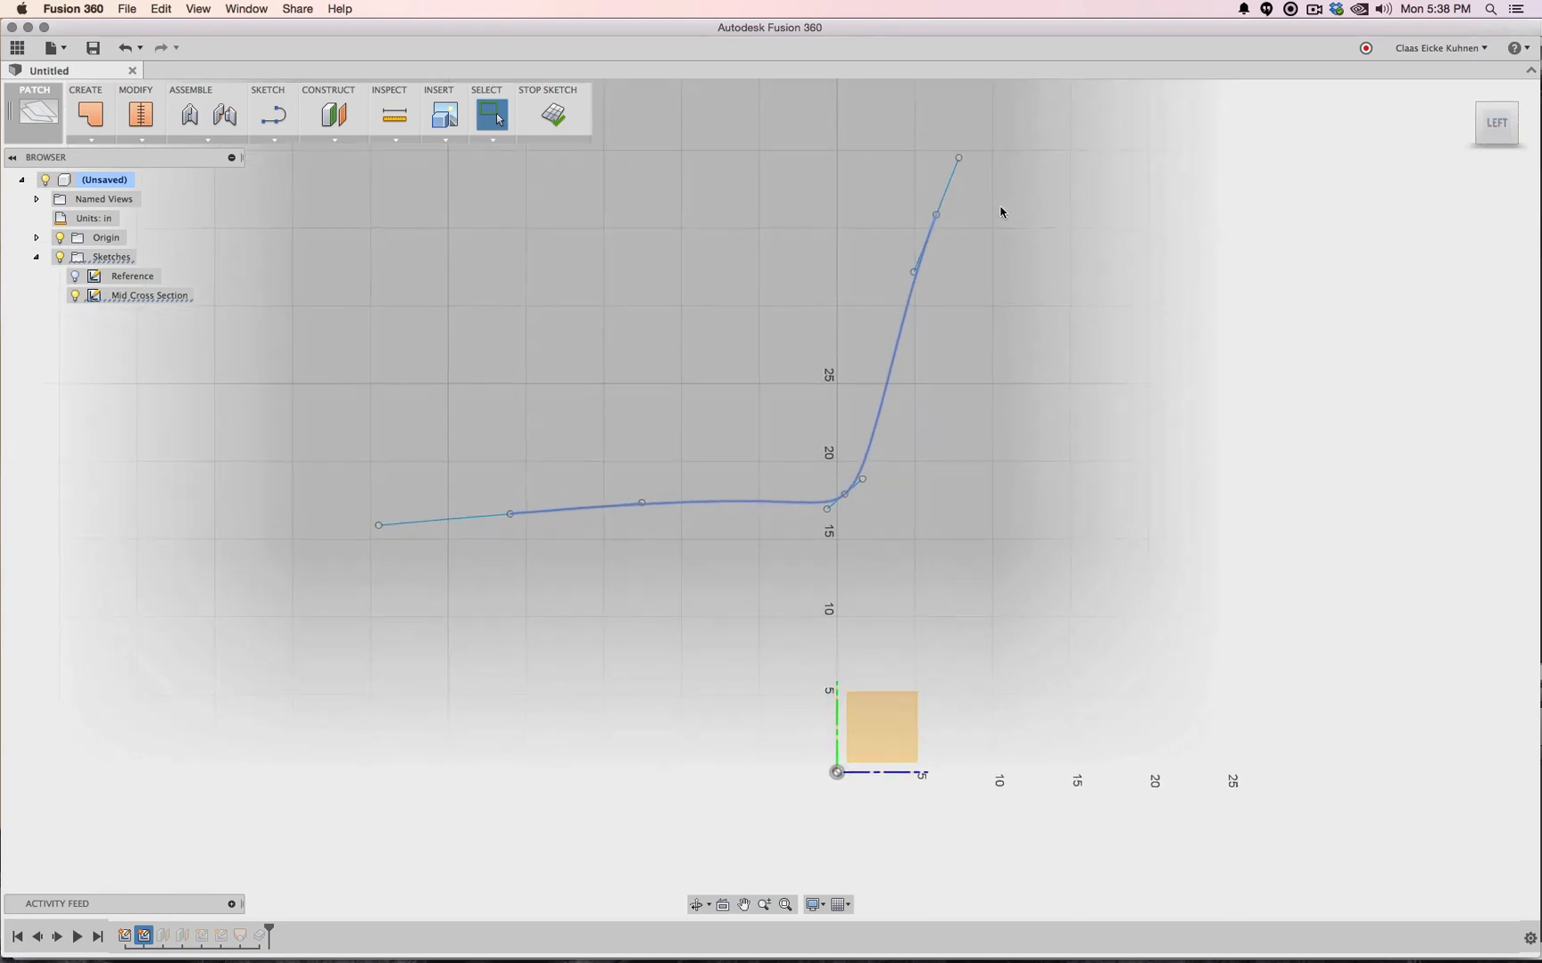
{"action": "left_click_drag", "start_coordinate": [960, 161], "coordinate": [980, 163]}
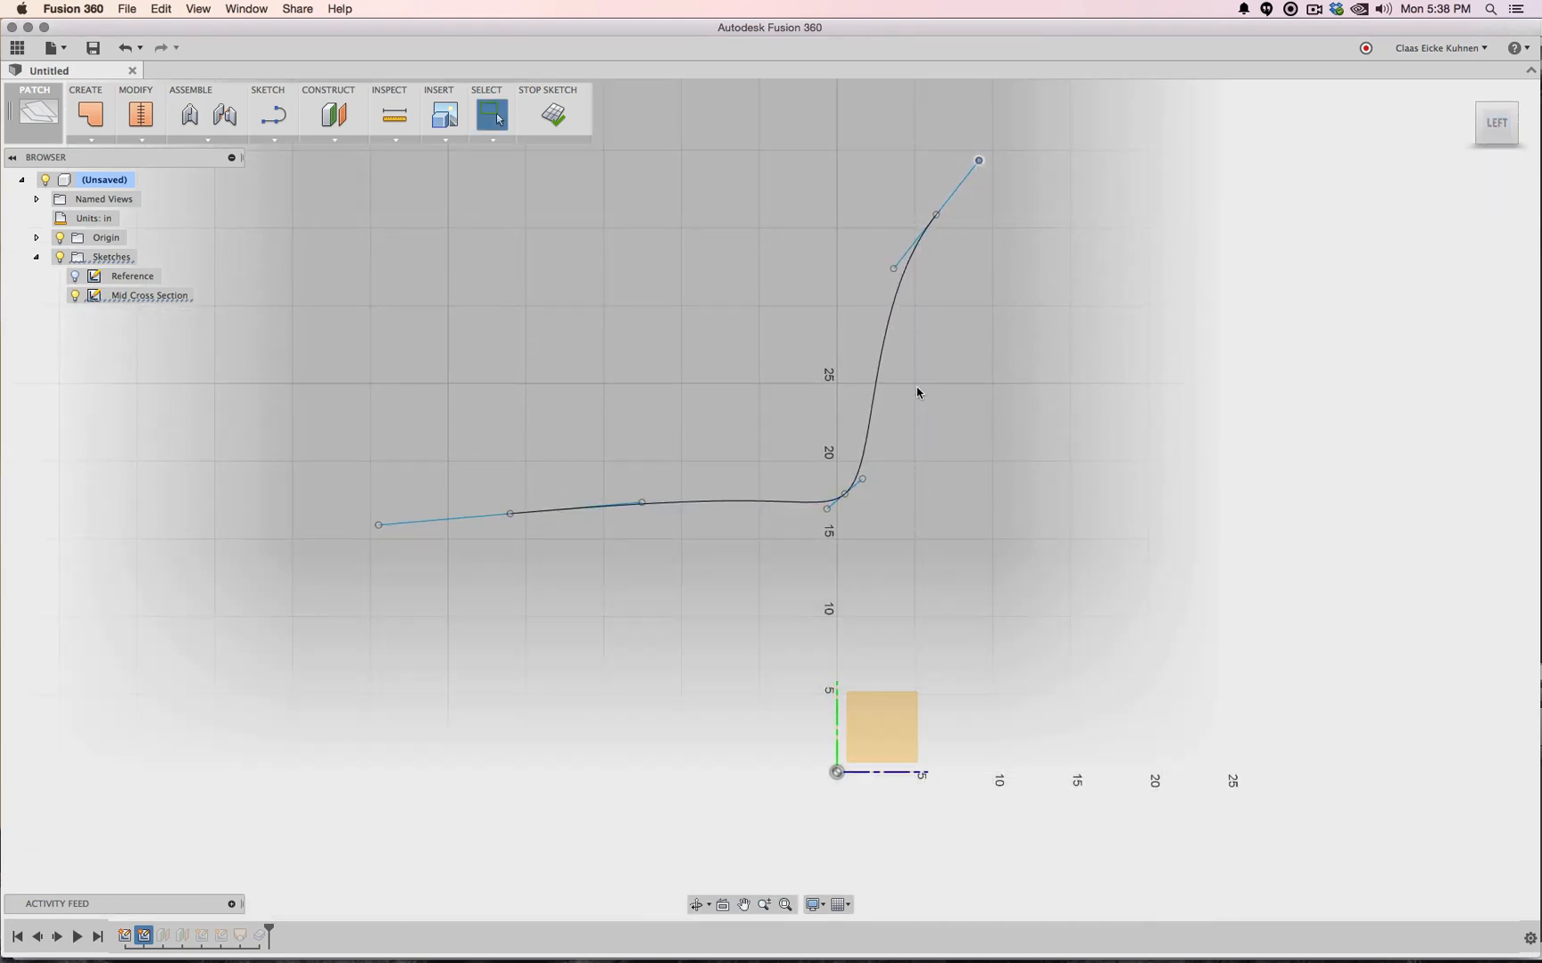
{"action": "left_click_drag", "start_coordinate": [864, 483], "coordinate": [879, 471]}
{"action": "left_click", "coordinate": [551, 124]}
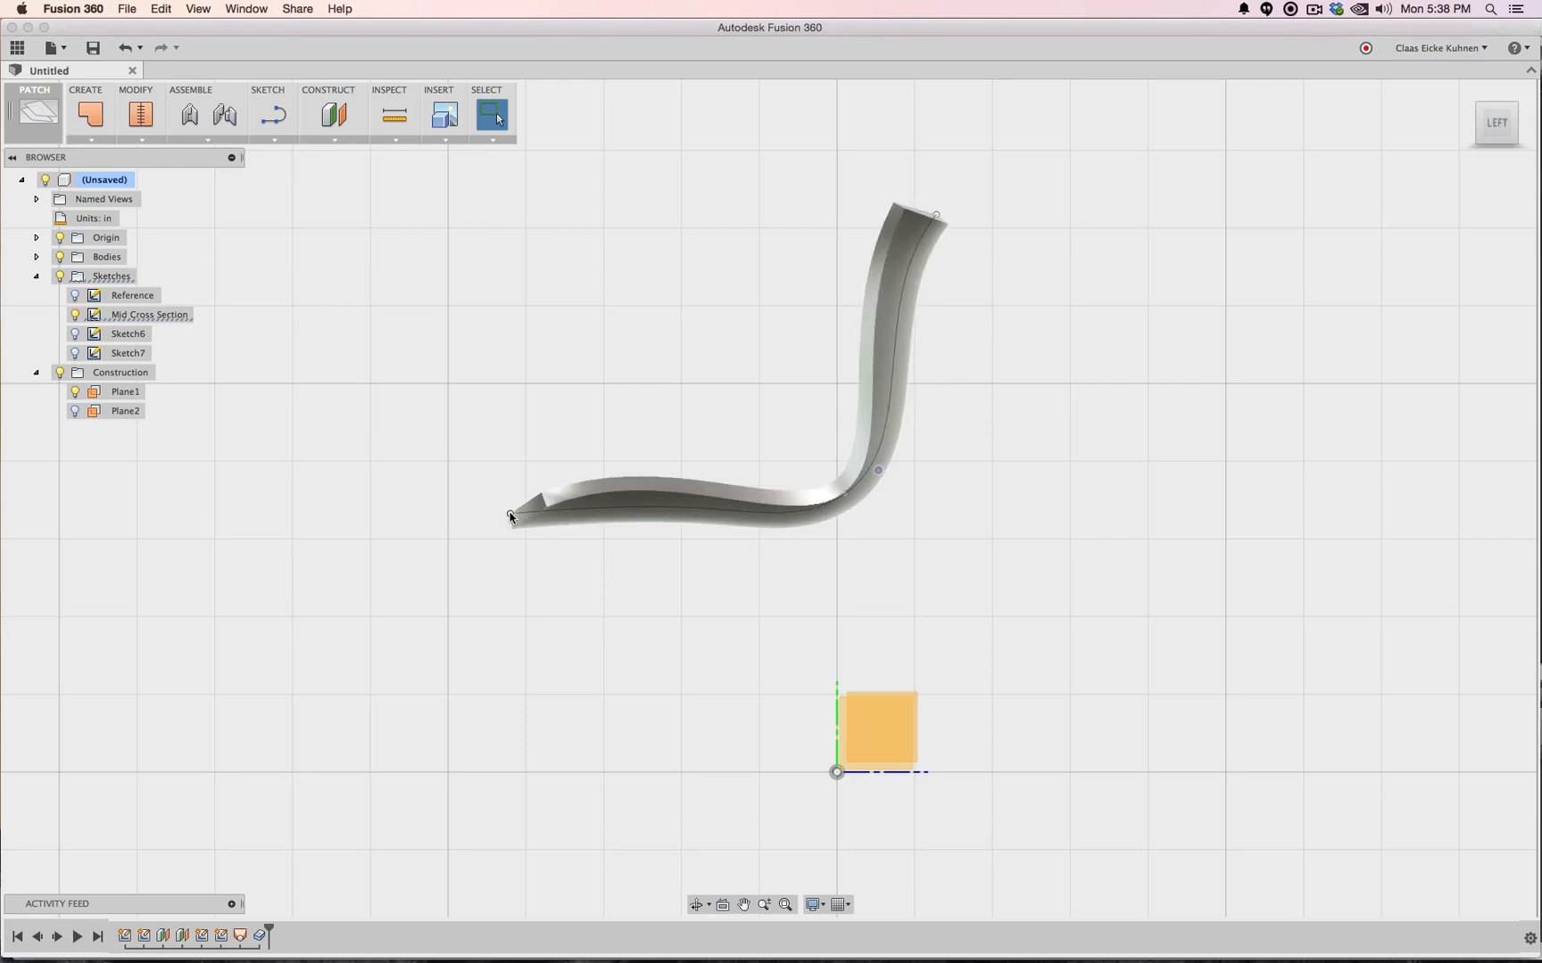
Shorten the seat by moving the seat curve's front endpoint inward
{"action": "left_click_drag", "start_coordinate": [509, 515], "coordinate": [523, 515]}
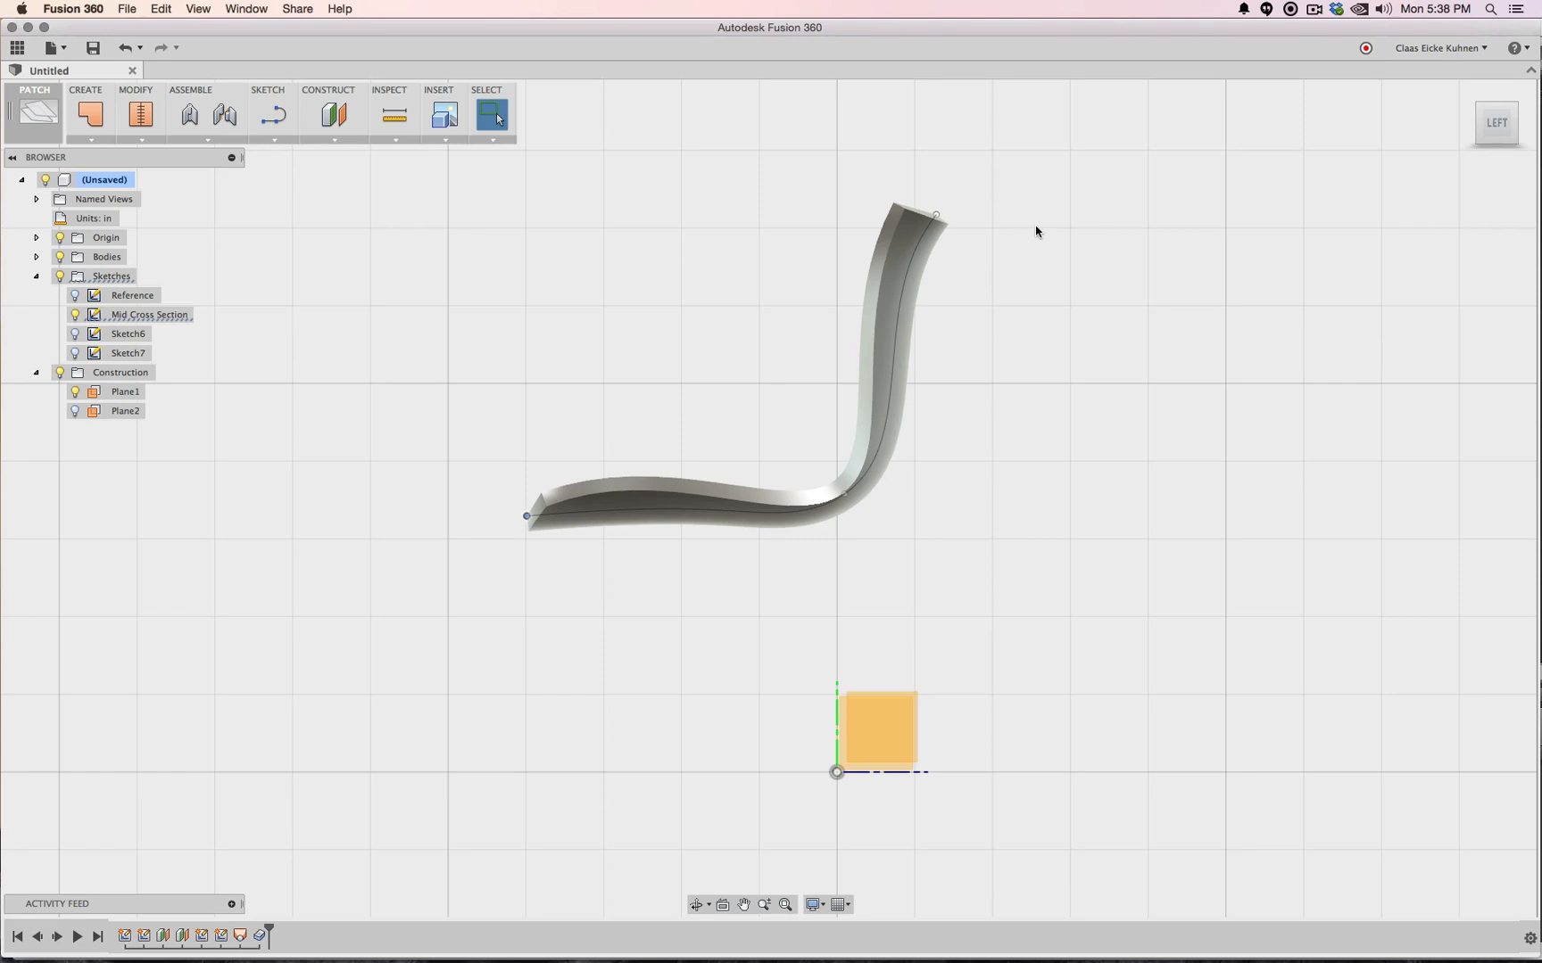
{"action": "left_click", "coordinate": [1466, 92]}
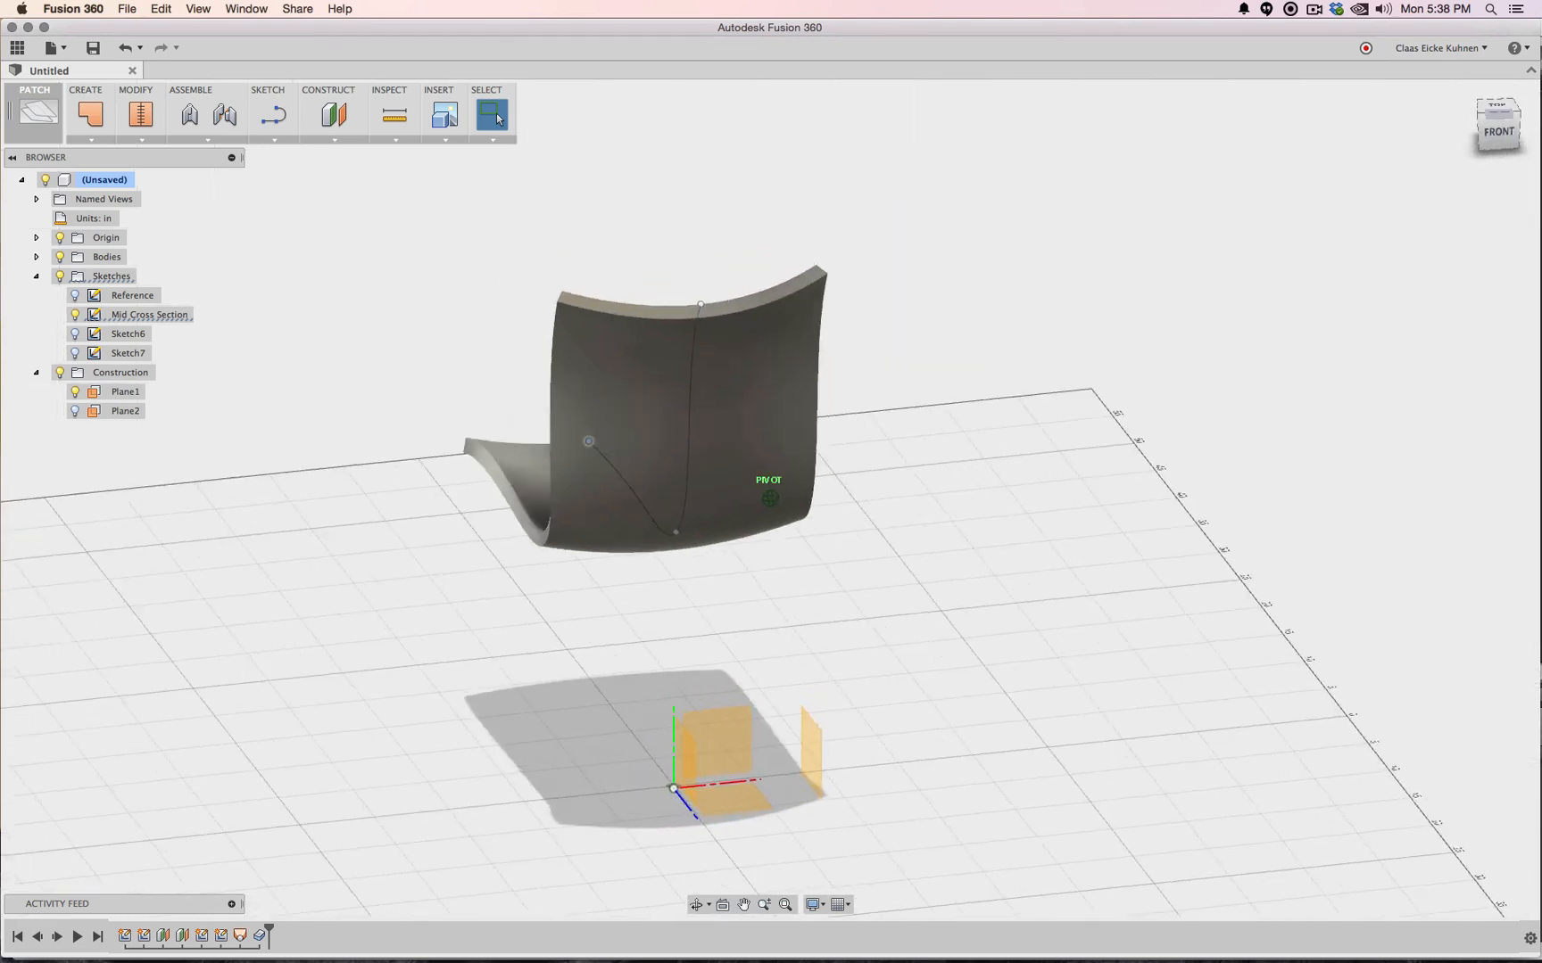
{"action": "middle_click_drag", "start_coordinate": [1203, 193], "coordinate": [1122, 192], "text": "shift"}
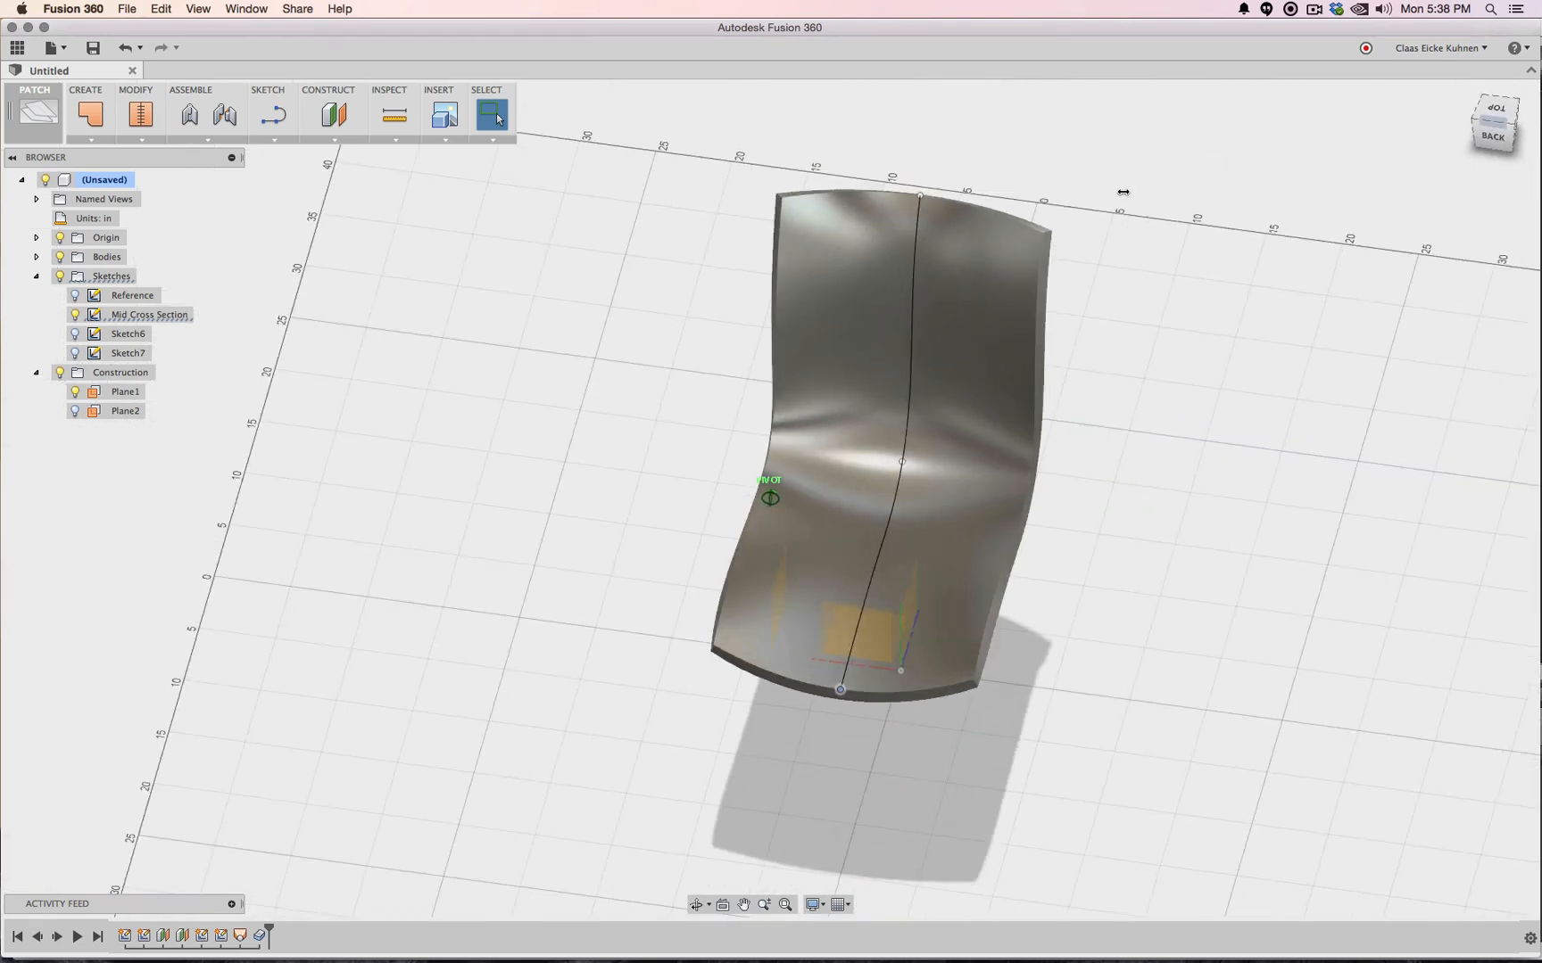
Check the shell from the back and back-left, then switch to Chrome's bent plywood chair images
{"action": "left_click", "coordinate": [1494, 142]}
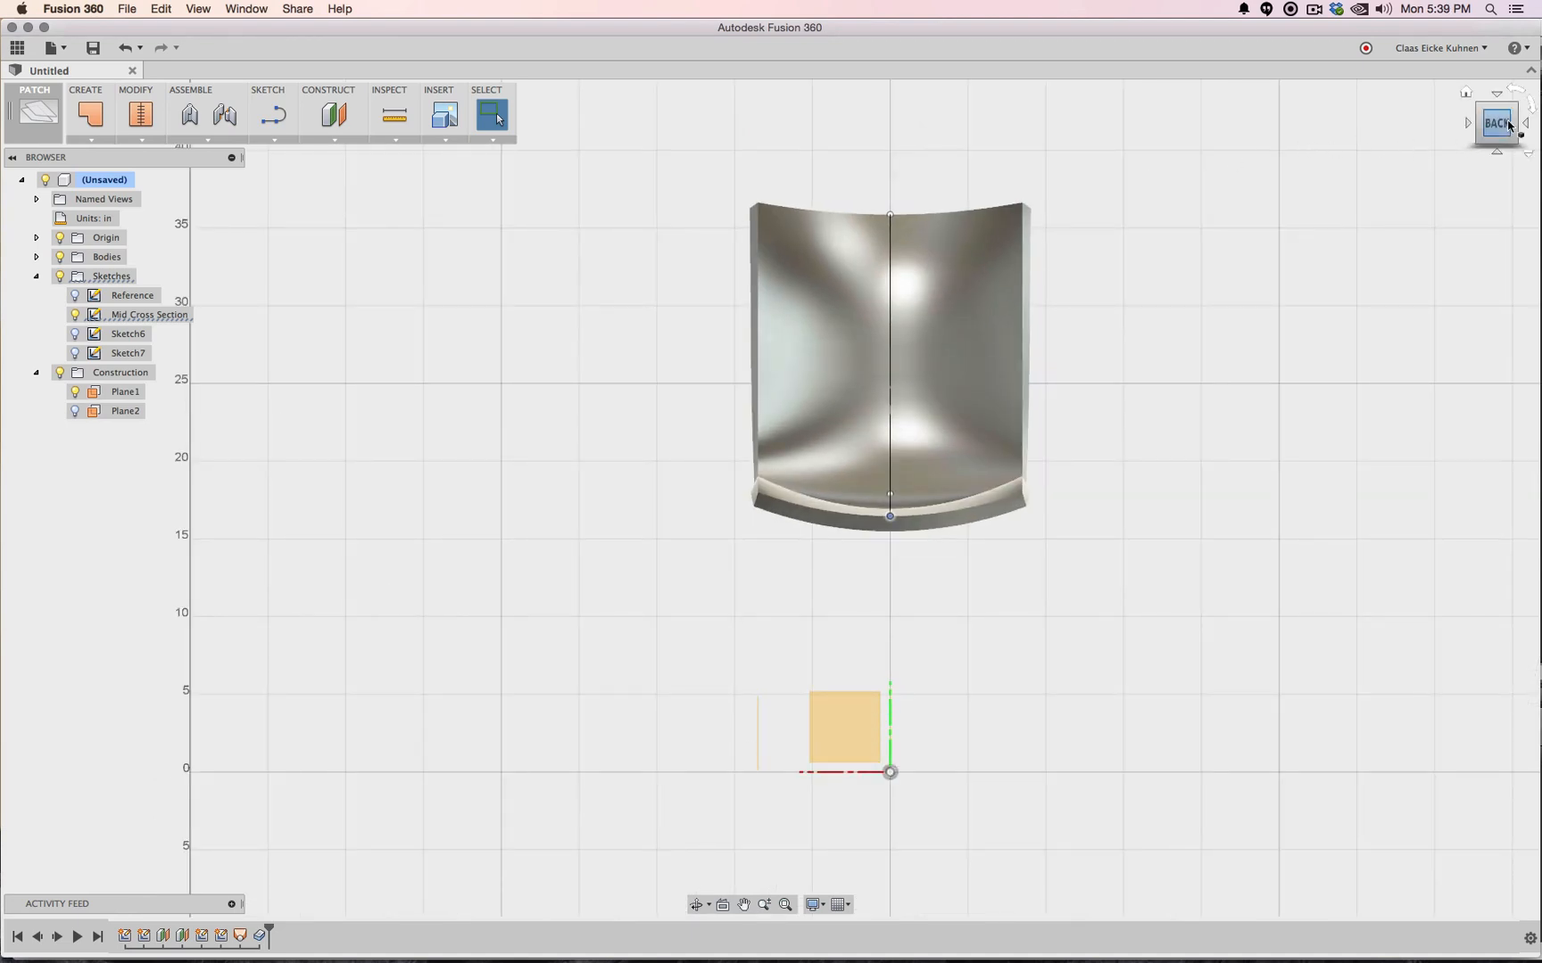
{"action": "left_click_drag", "start_coordinate": [1501, 134], "coordinate": [1438, 151]}
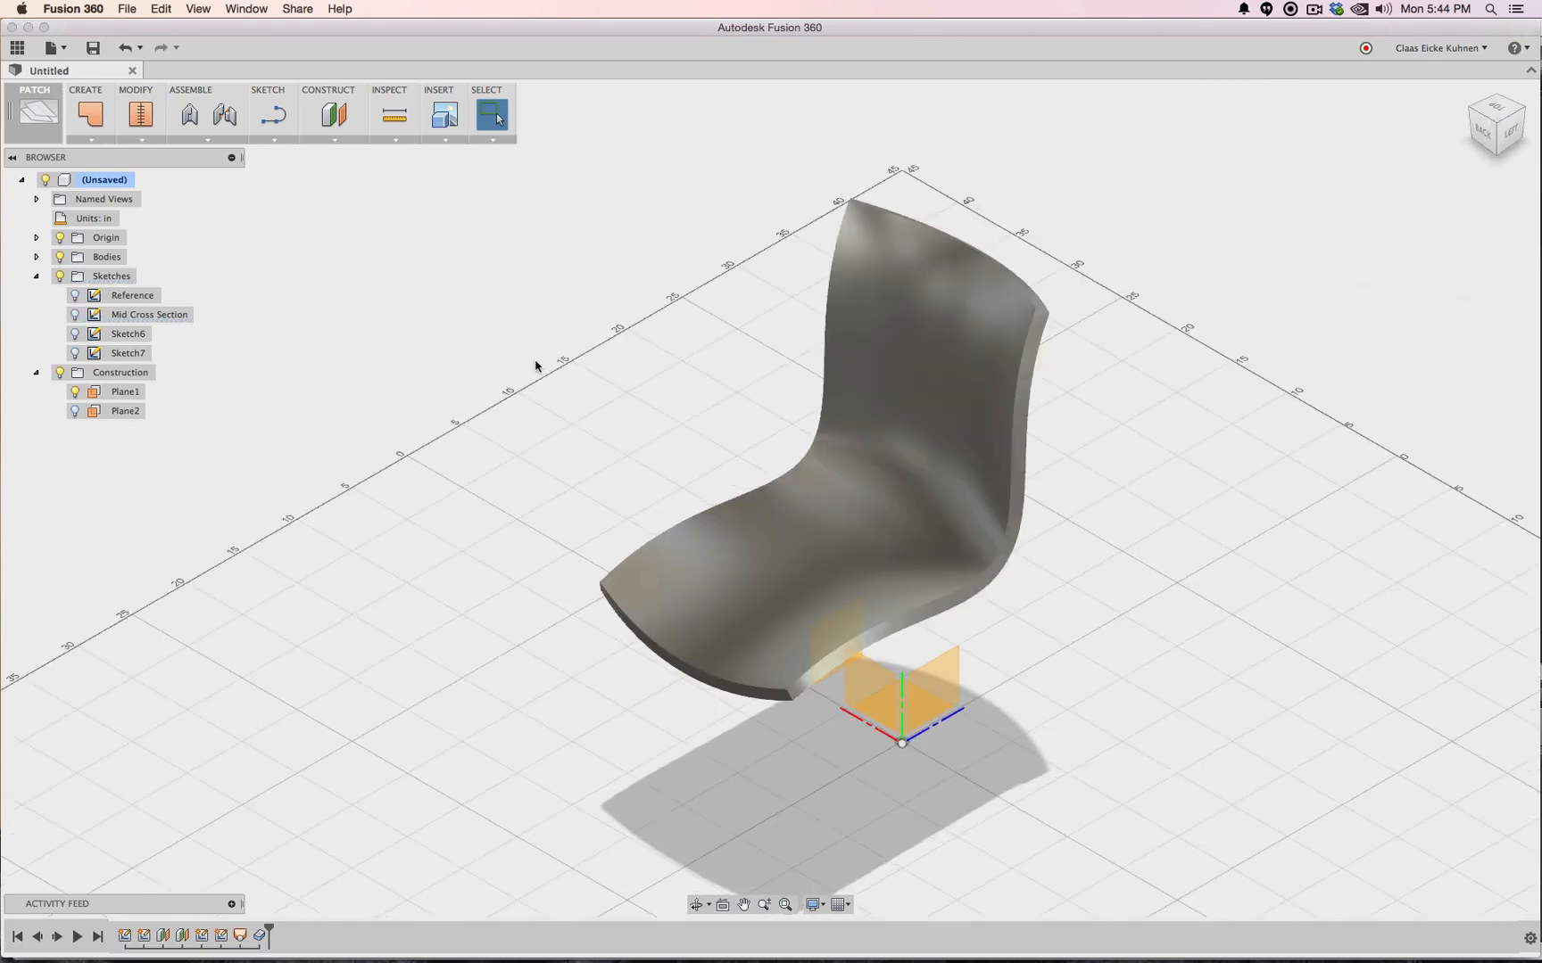
{"action": "key", "text": "super+Tab"}
{"action": "key", "text": "super+Tab"}
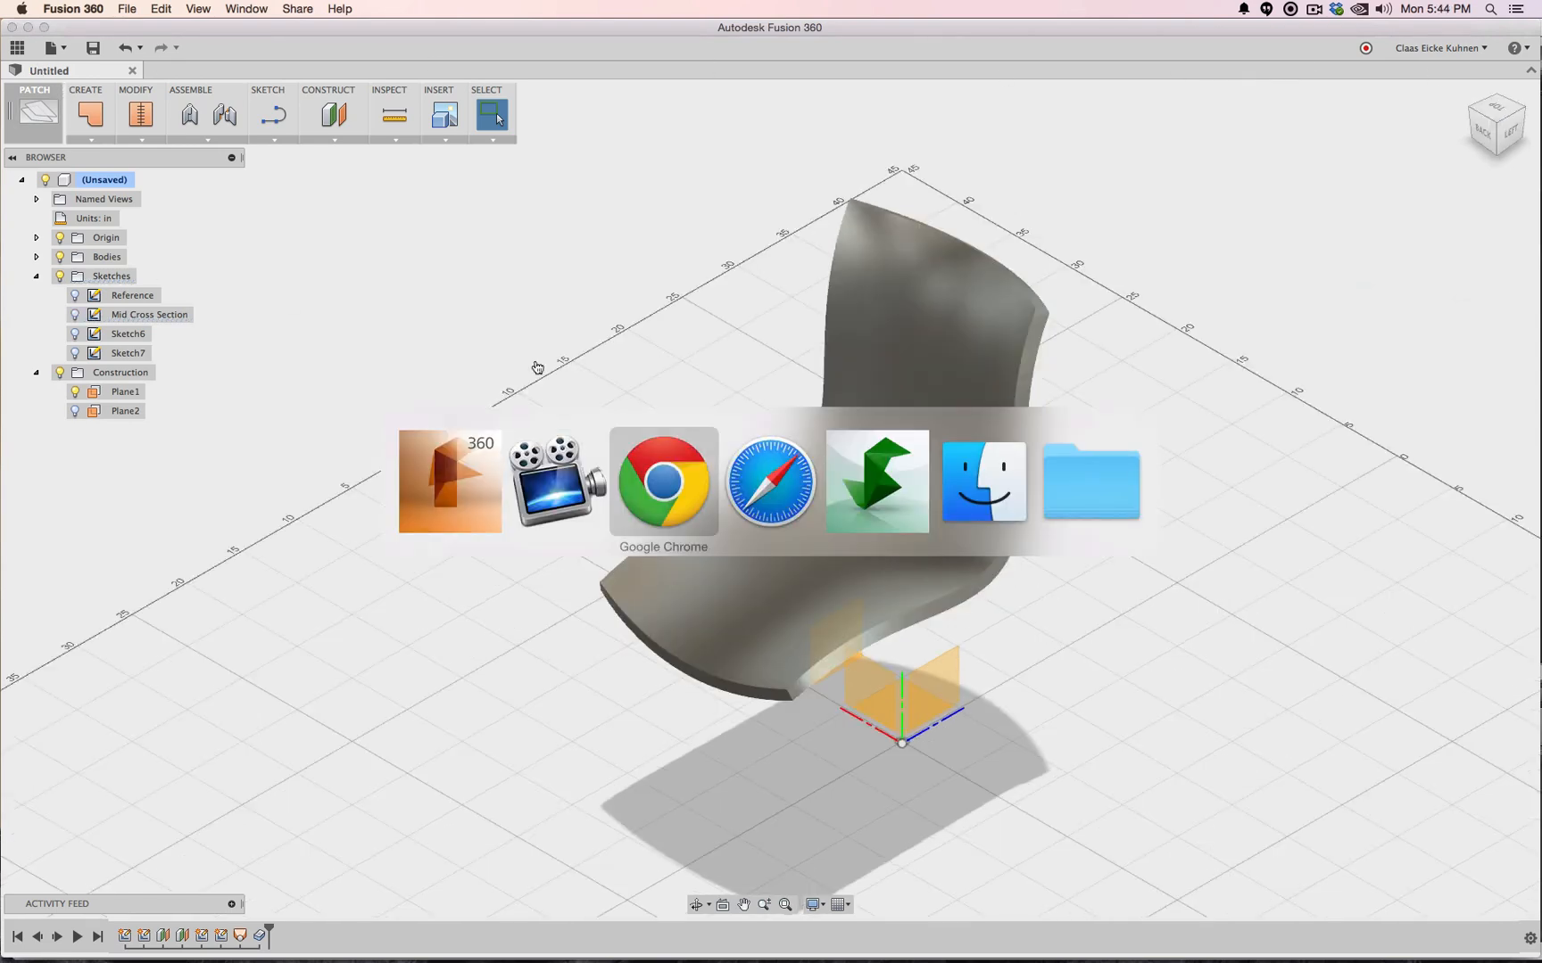
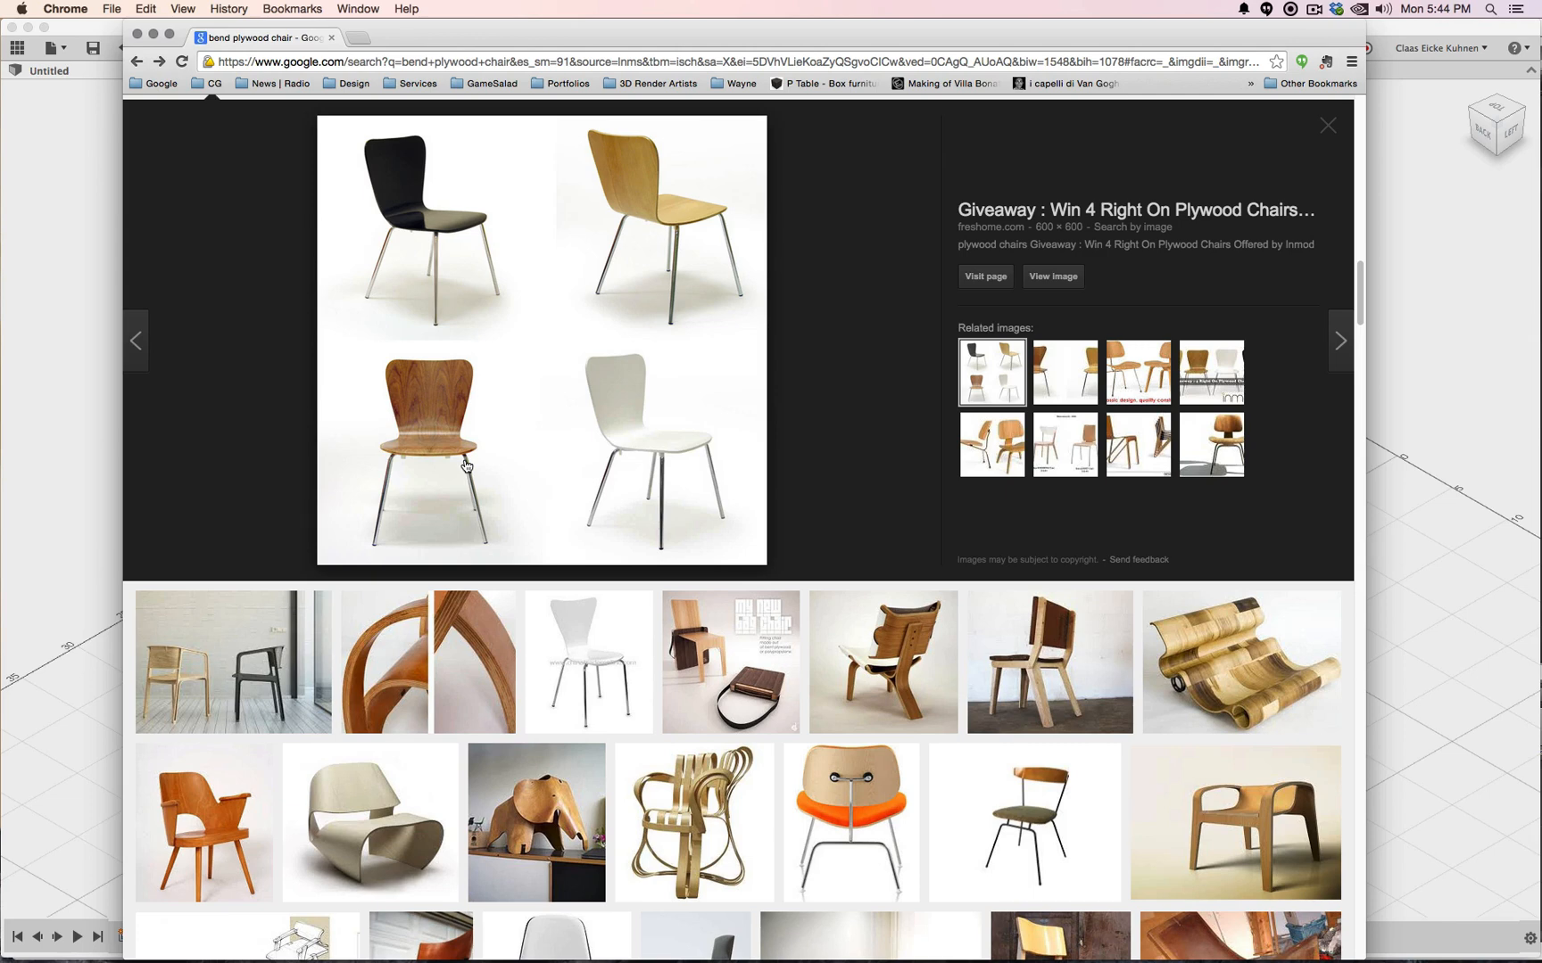
Bring the Fusion 360 chair shell model back in front of Chrome
{"action": "left_click", "coordinate": [1503, 368]}
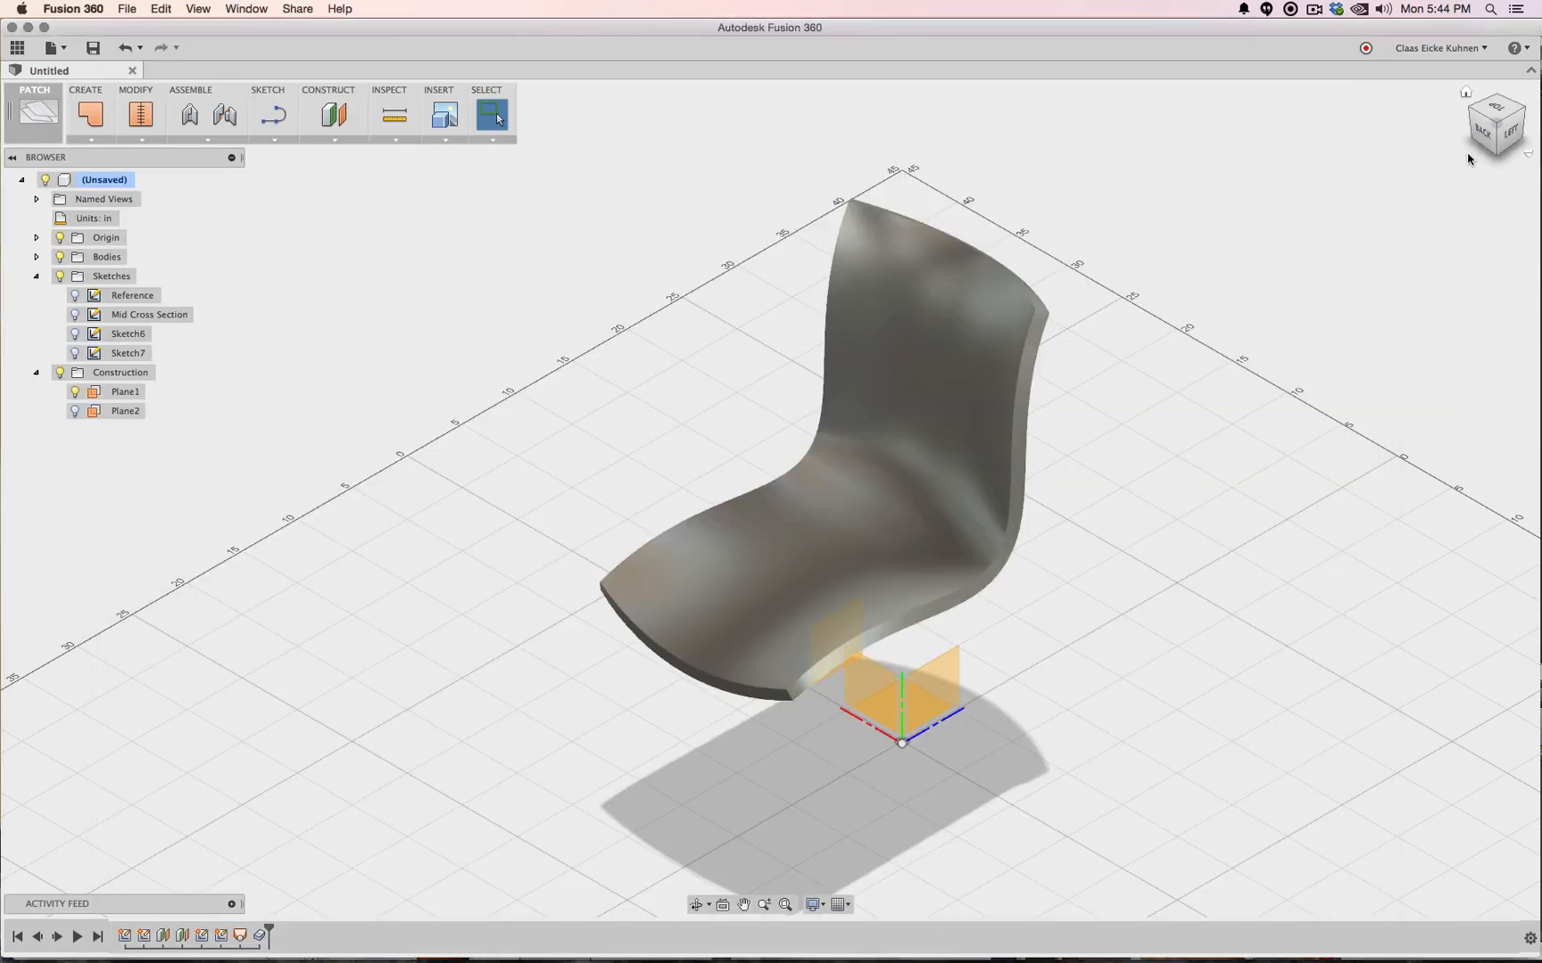
Check the chair from Top, Home and Left views, then show the Reference sketch
{"action": "left_click", "coordinate": [1482, 119]}
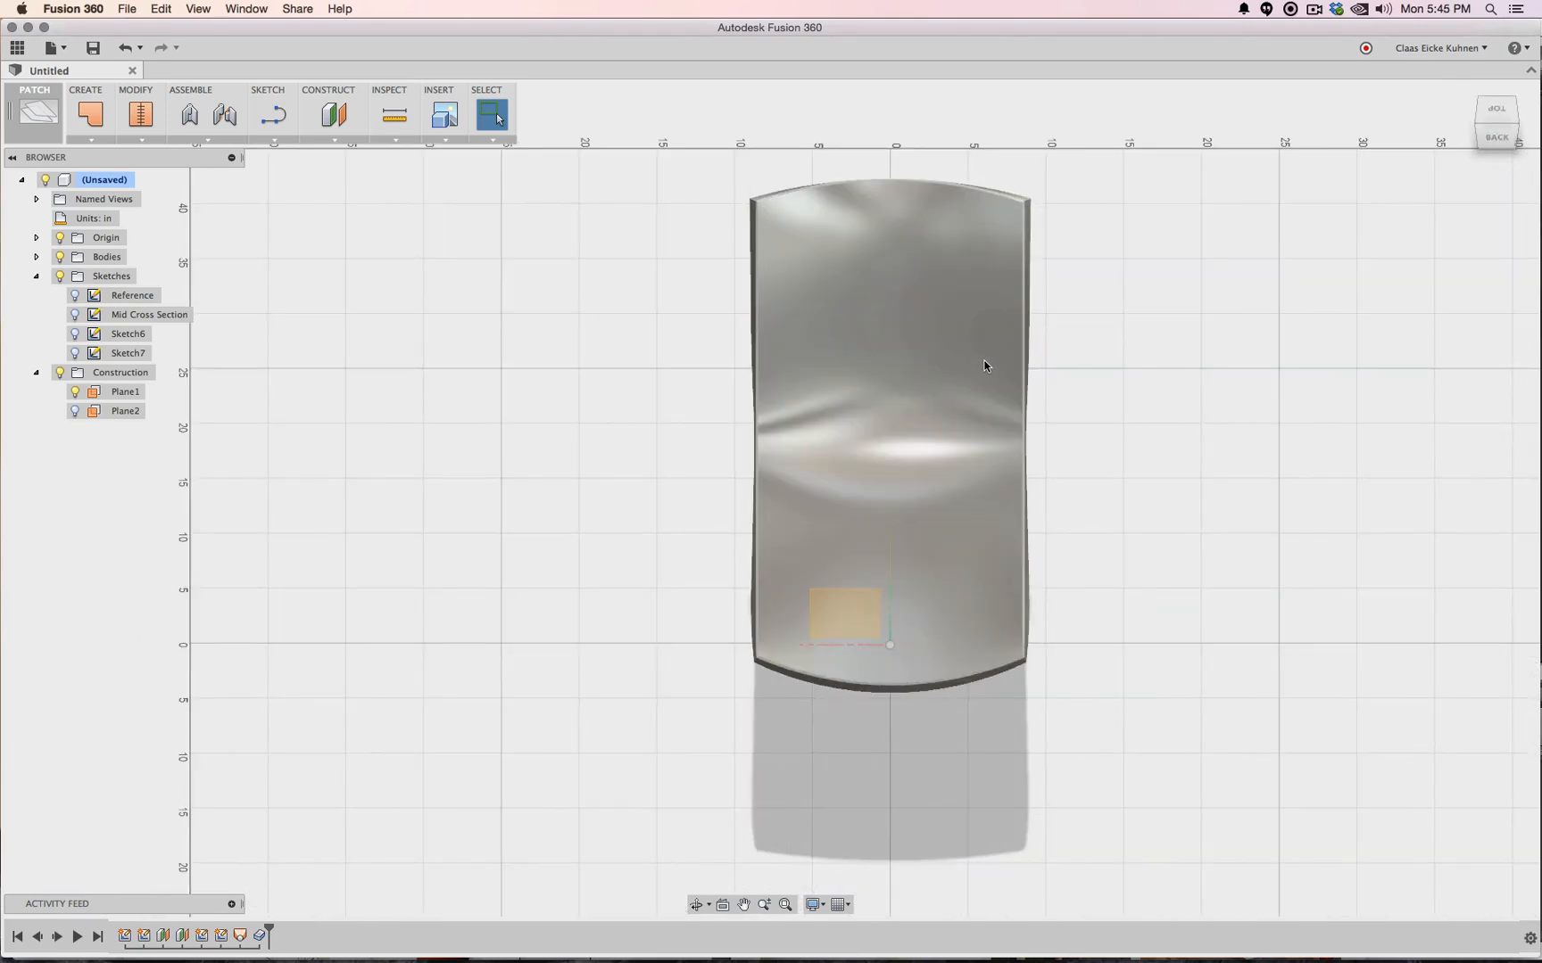
{"action": "left_click", "coordinate": [1516, 133]}
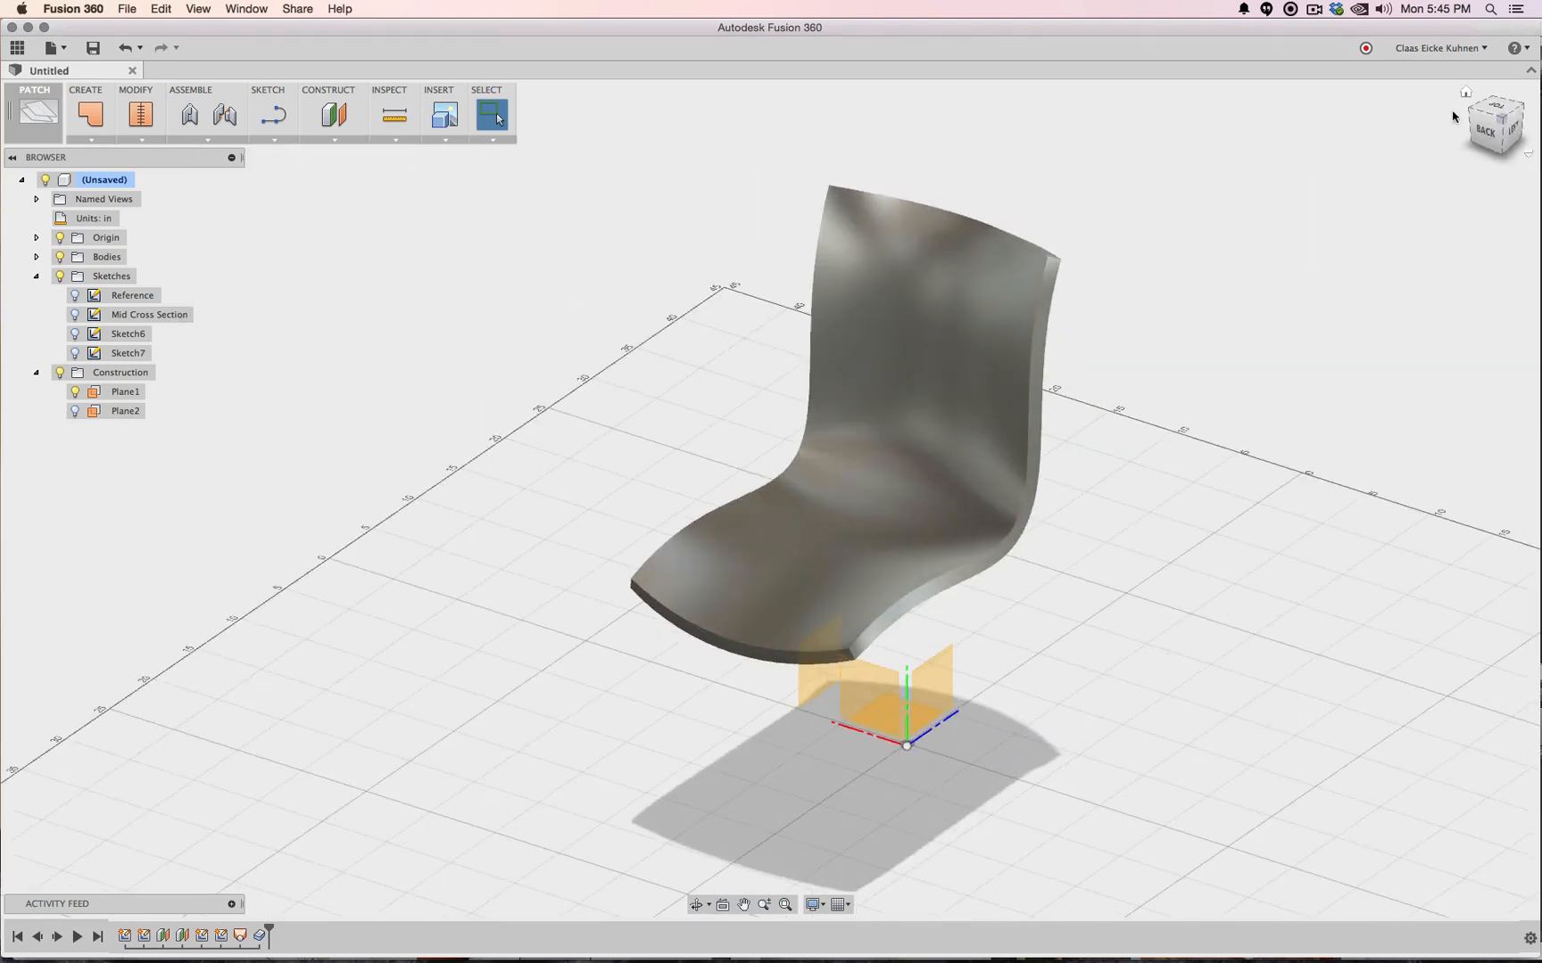
{"action": "left_click", "coordinate": [1517, 127]}
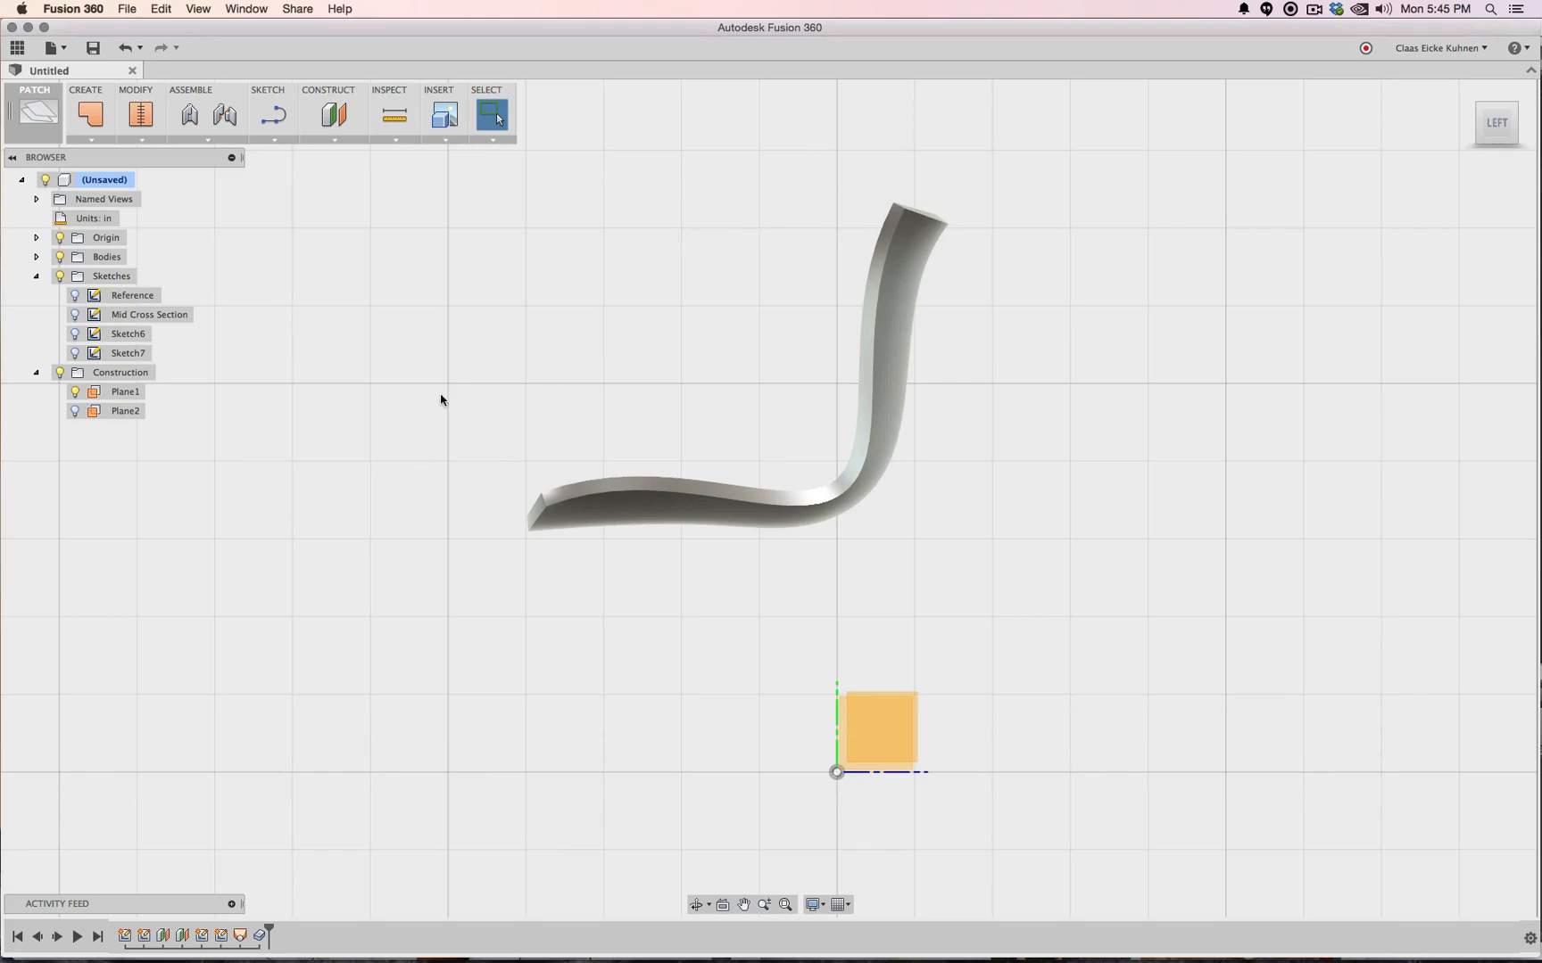
{"action": "left_click", "coordinate": [75, 297]}
Add a diagonal construction line up and left of the chair in the Reference sketch
{"action": "right_click", "coordinate": [121, 295]}
{"action": "left_click", "coordinate": [168, 343]}
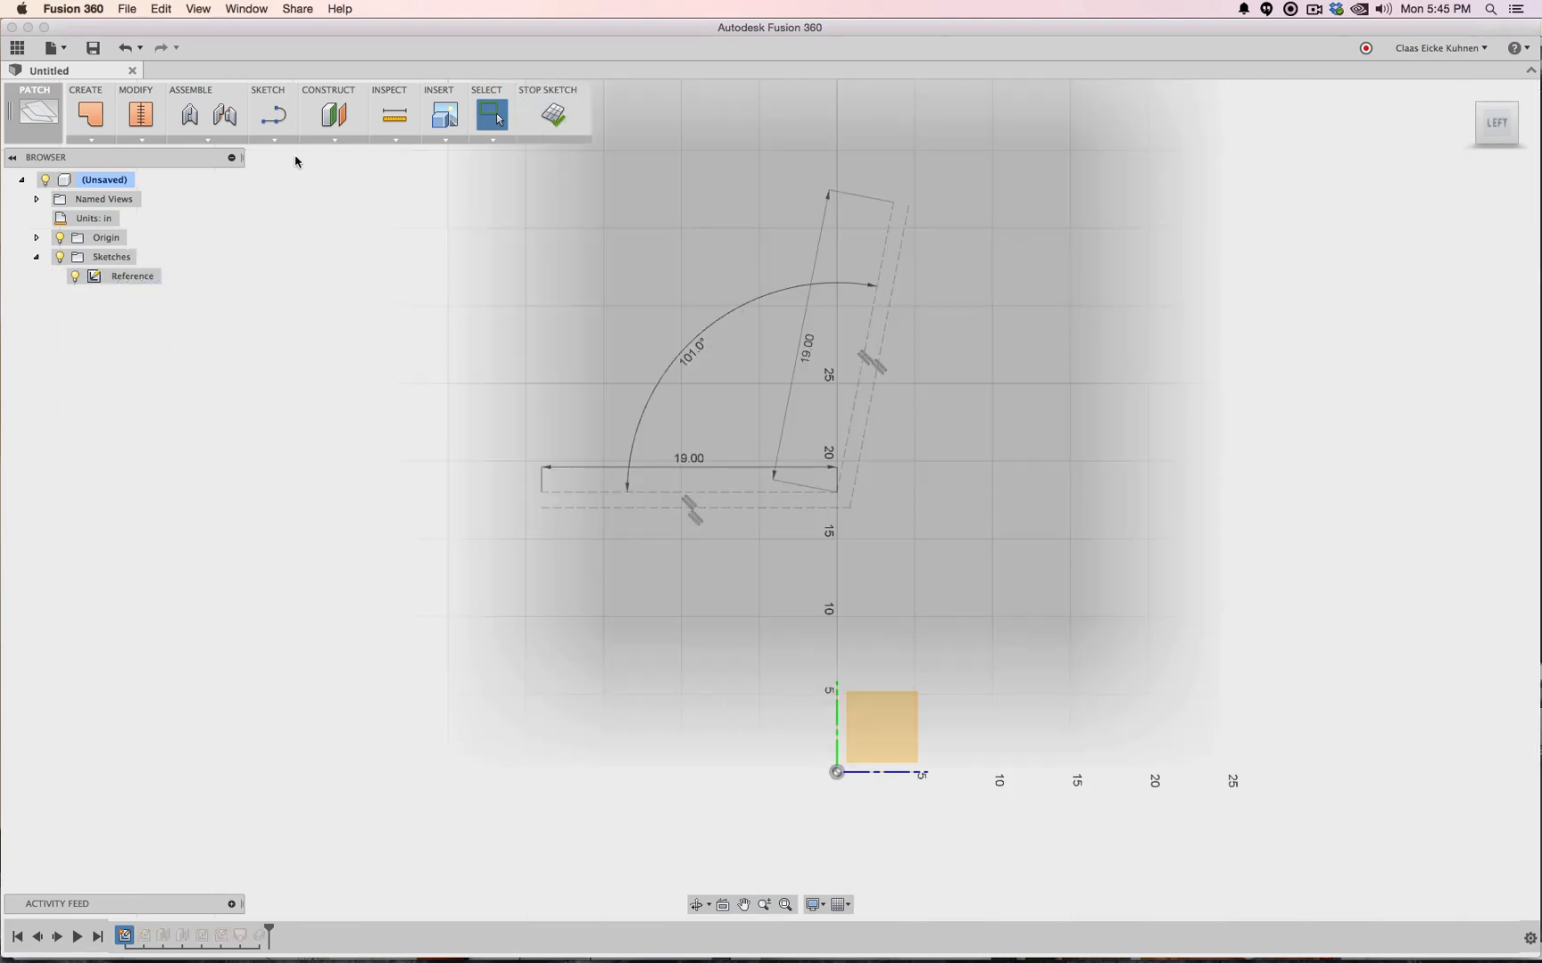
{"action": "left_click", "coordinate": [276, 121]}
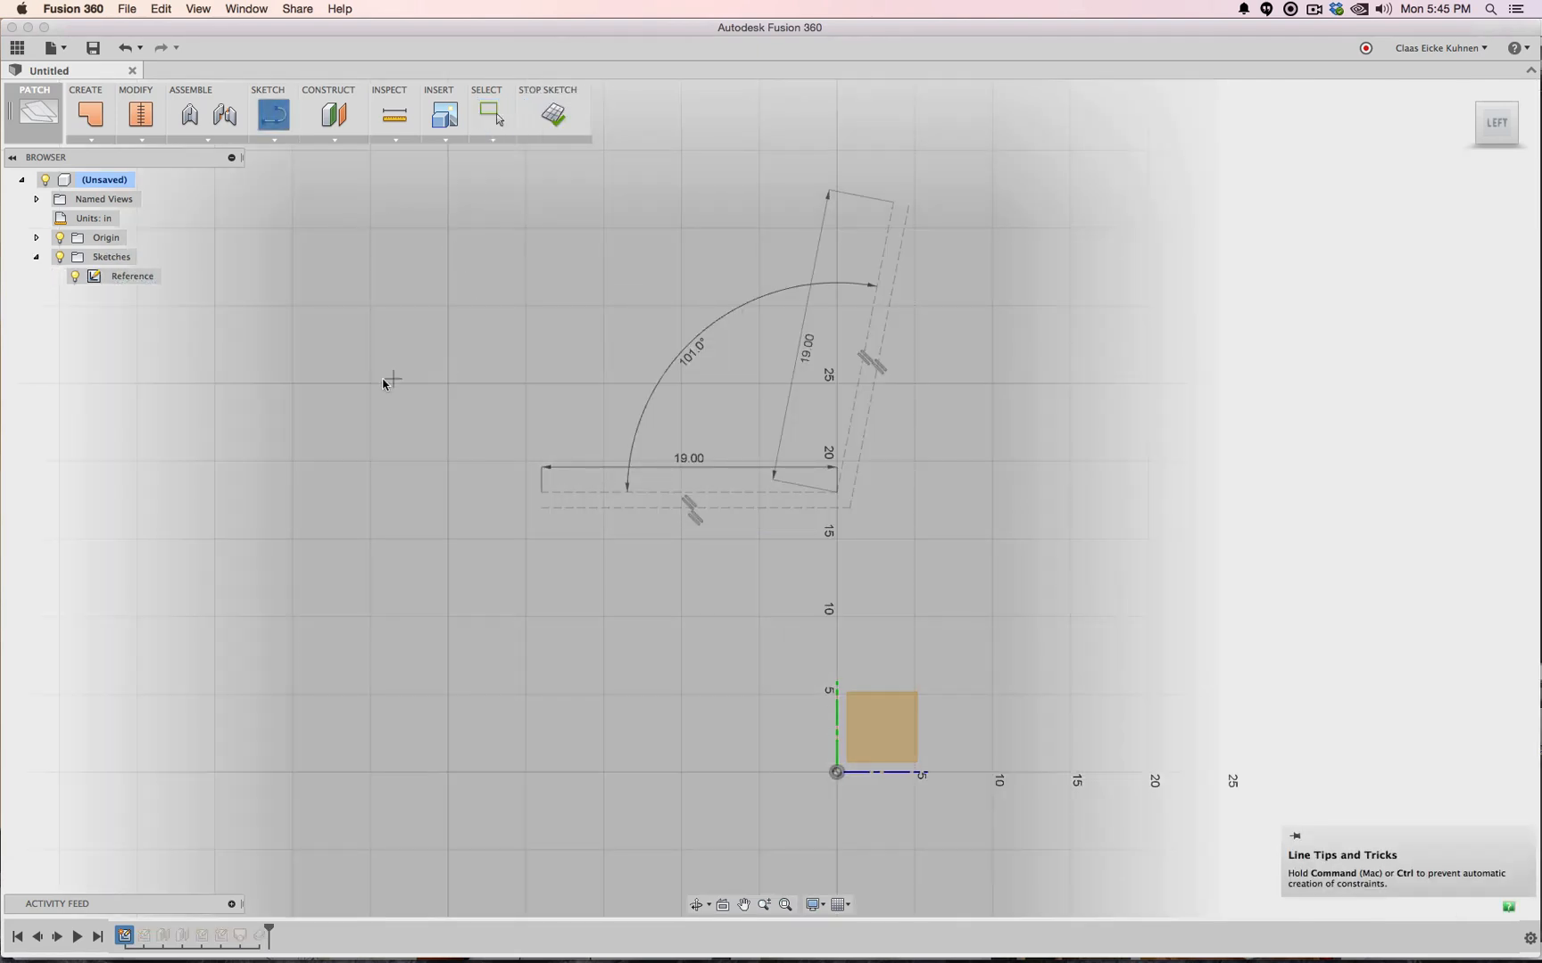
{"action": "left_click", "coordinate": [448, 384]}
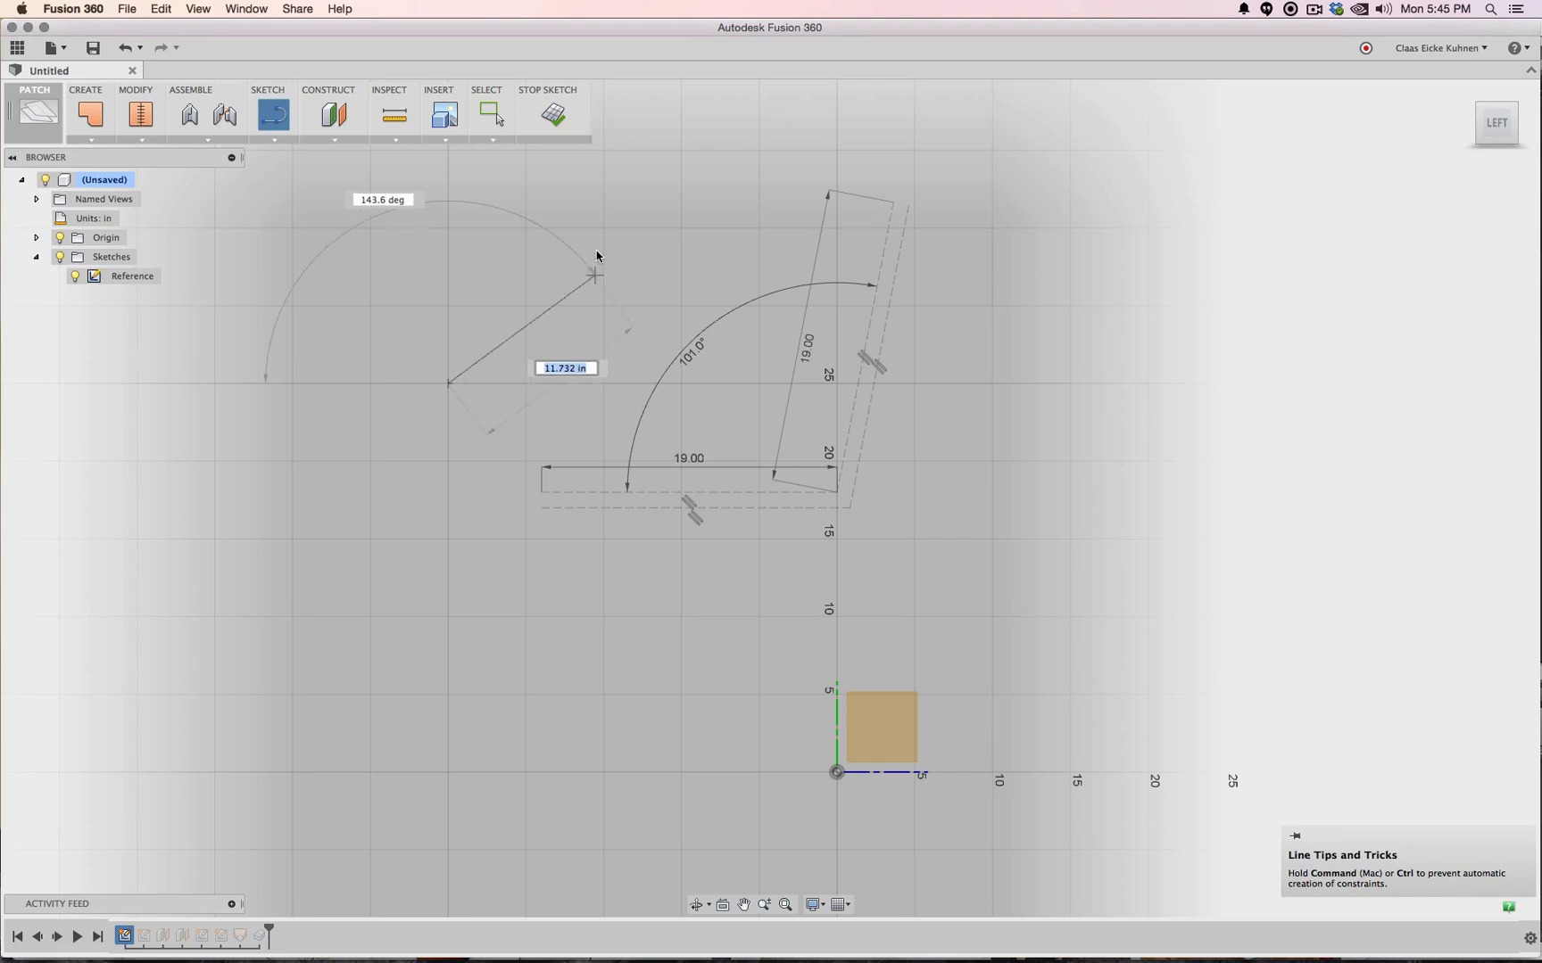
{"action": "left_click", "coordinate": [600, 230]}
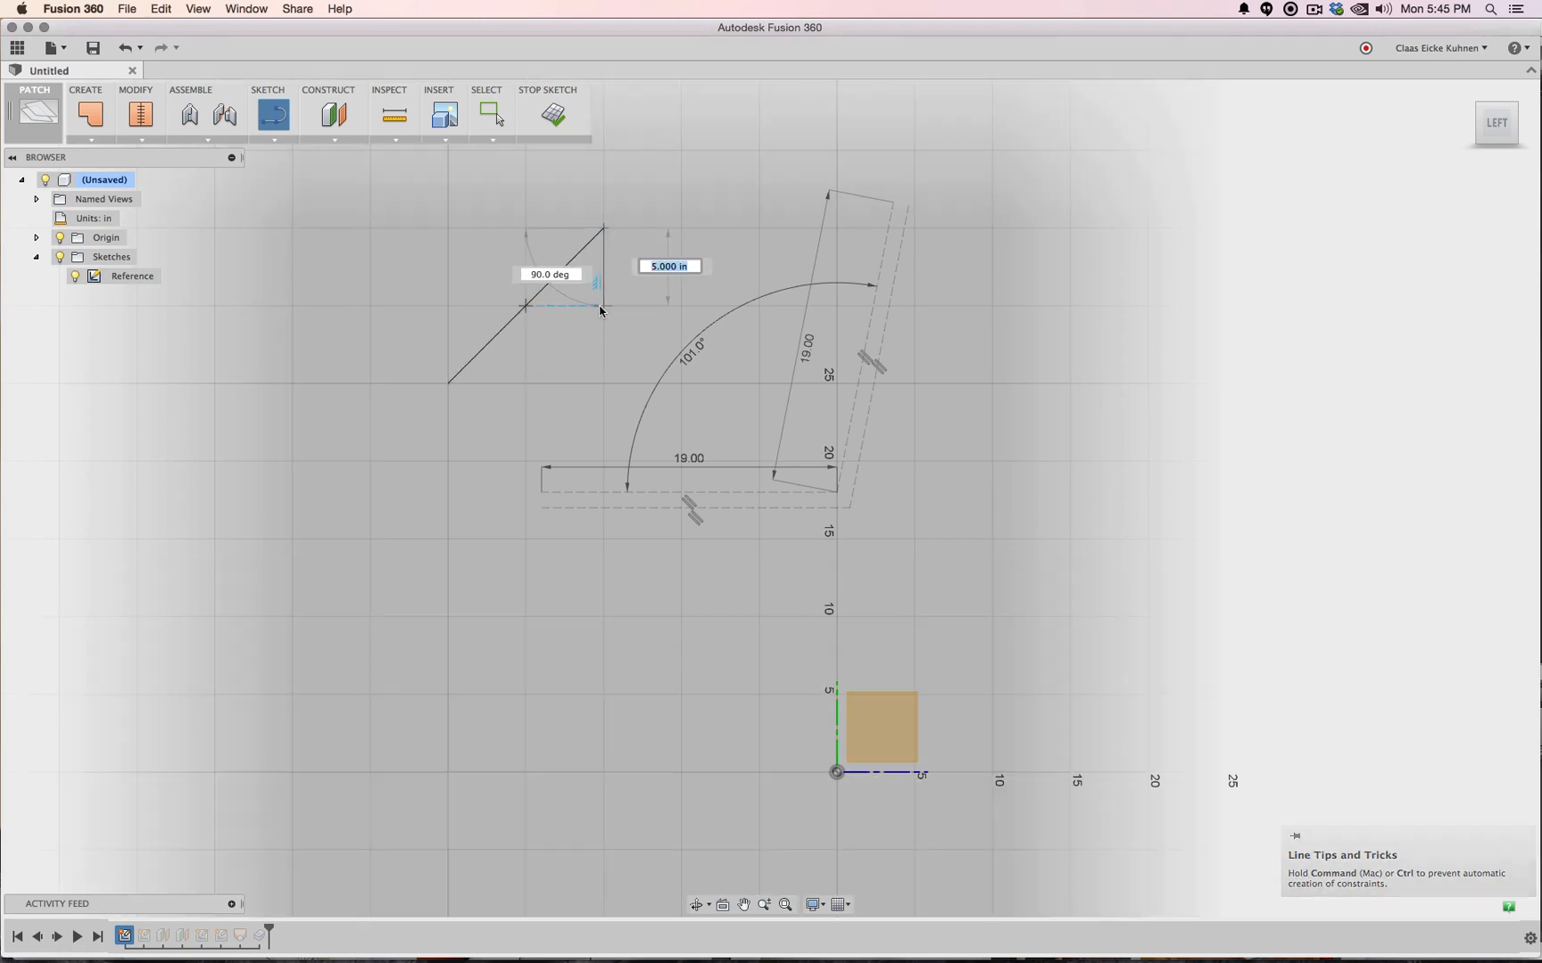
{"action": "key", "text": "Escape"}
{"action": "key", "text": "Escape"}
{"action": "right_click", "coordinate": [551, 291]}
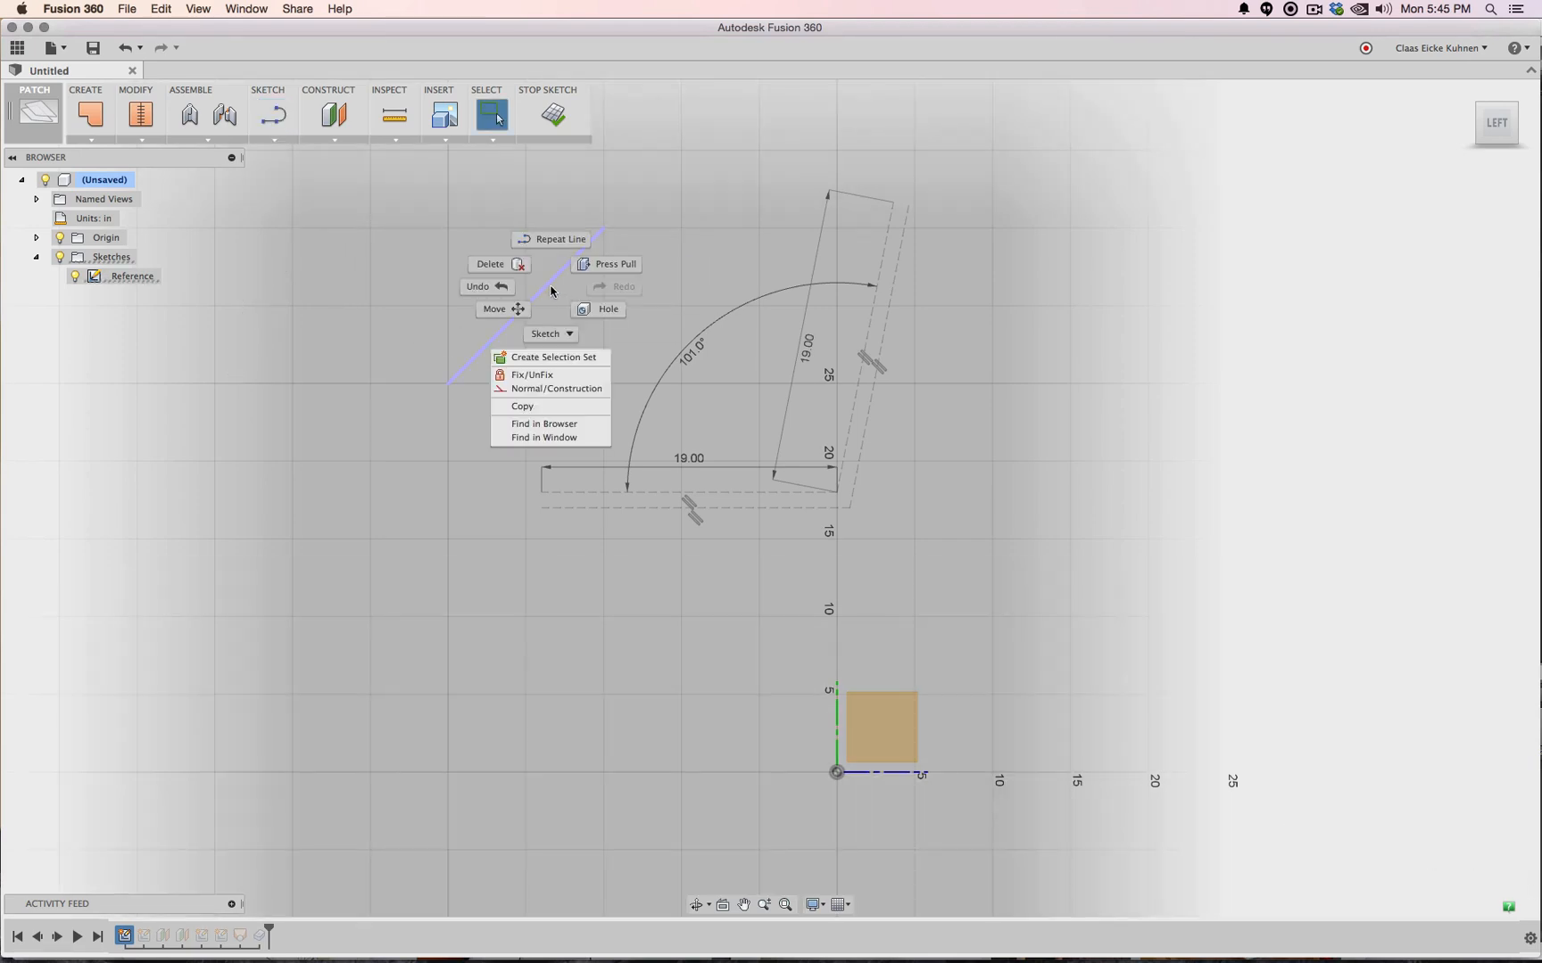
{"action": "left_click", "coordinate": [556, 390]}
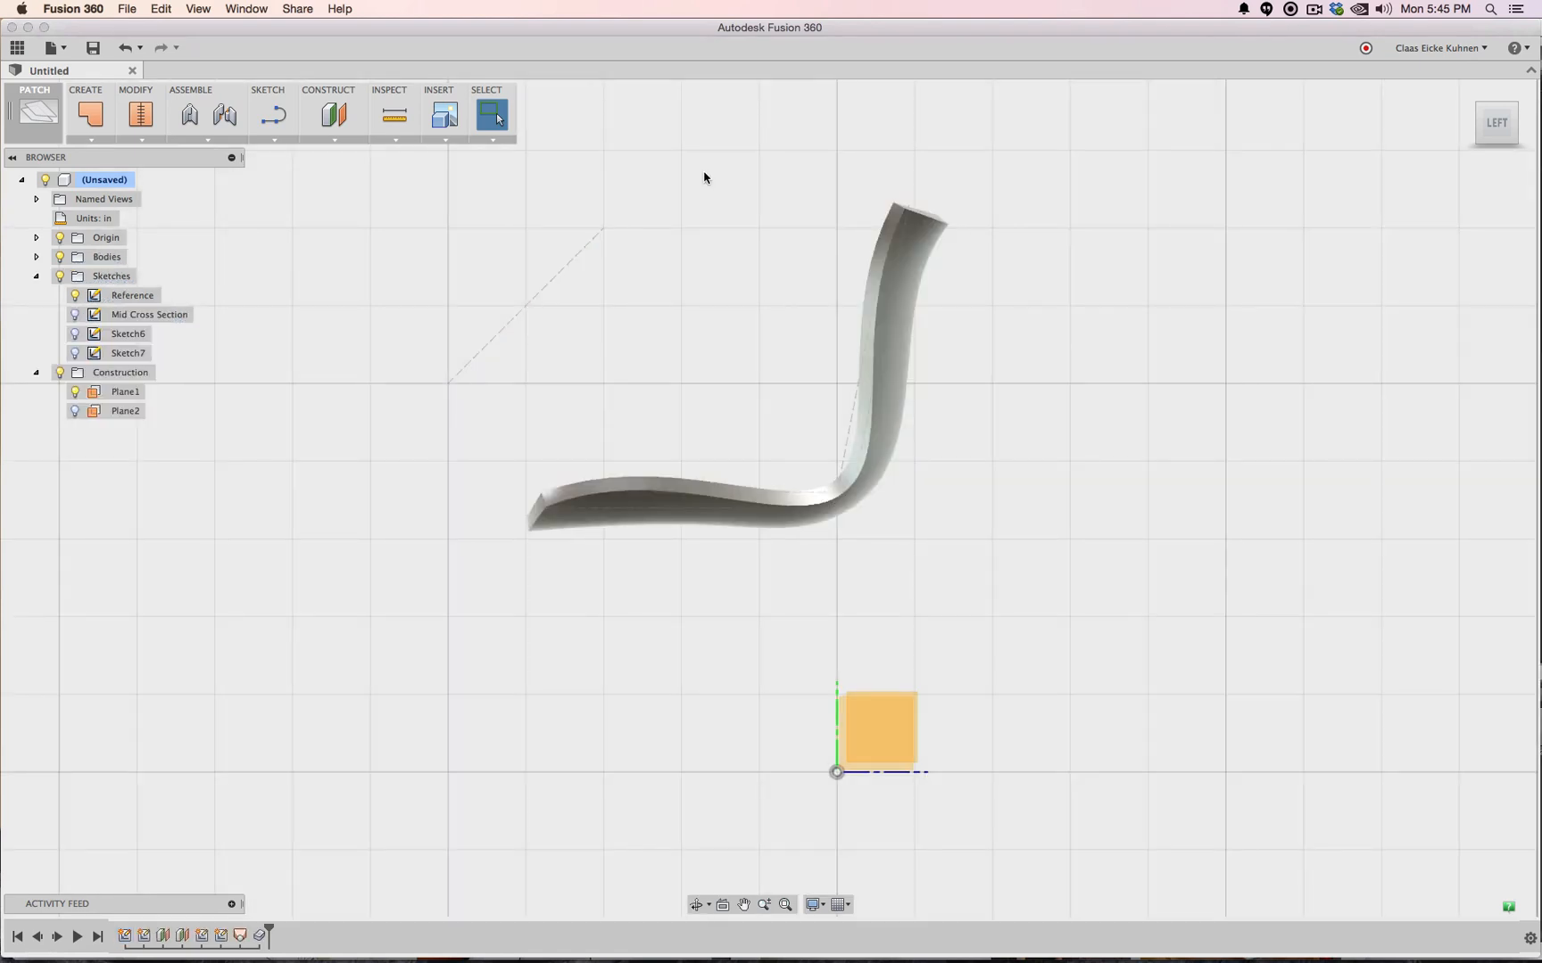
Rename Sketch6 to 'Outside' and Sketch7 to 'Outside (1)'
{"action": "left_click", "coordinate": [129, 333]}
{"action": "left_click_drag", "start_coordinate": [1482, 128], "coordinate": [1481, 137]}
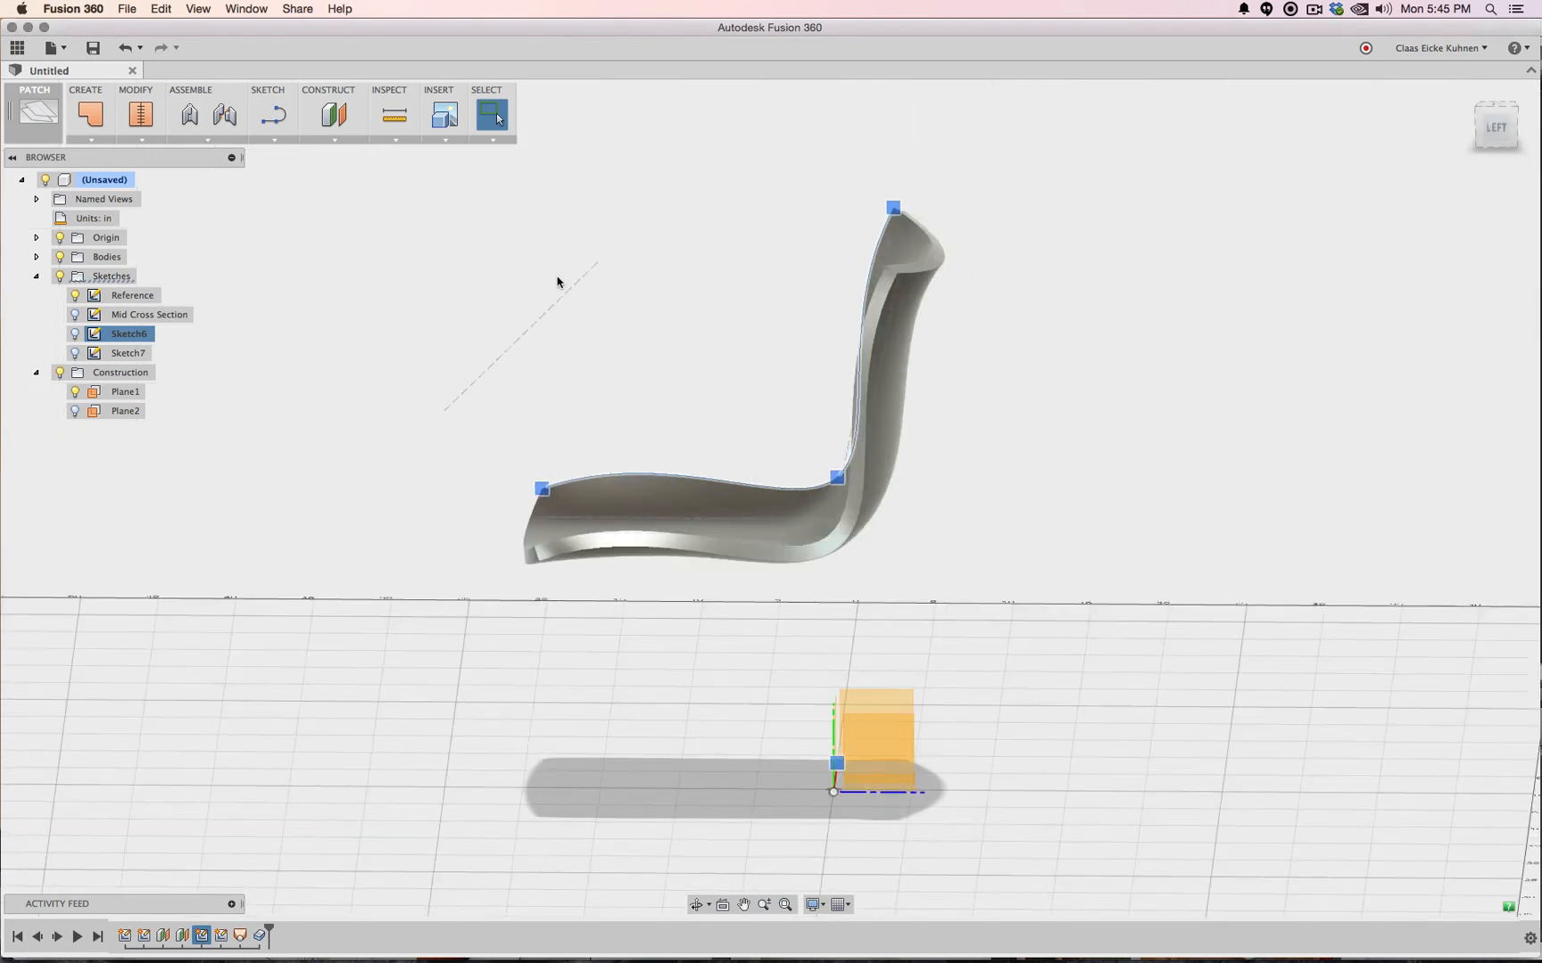
{"action": "left_click", "coordinate": [114, 341]}
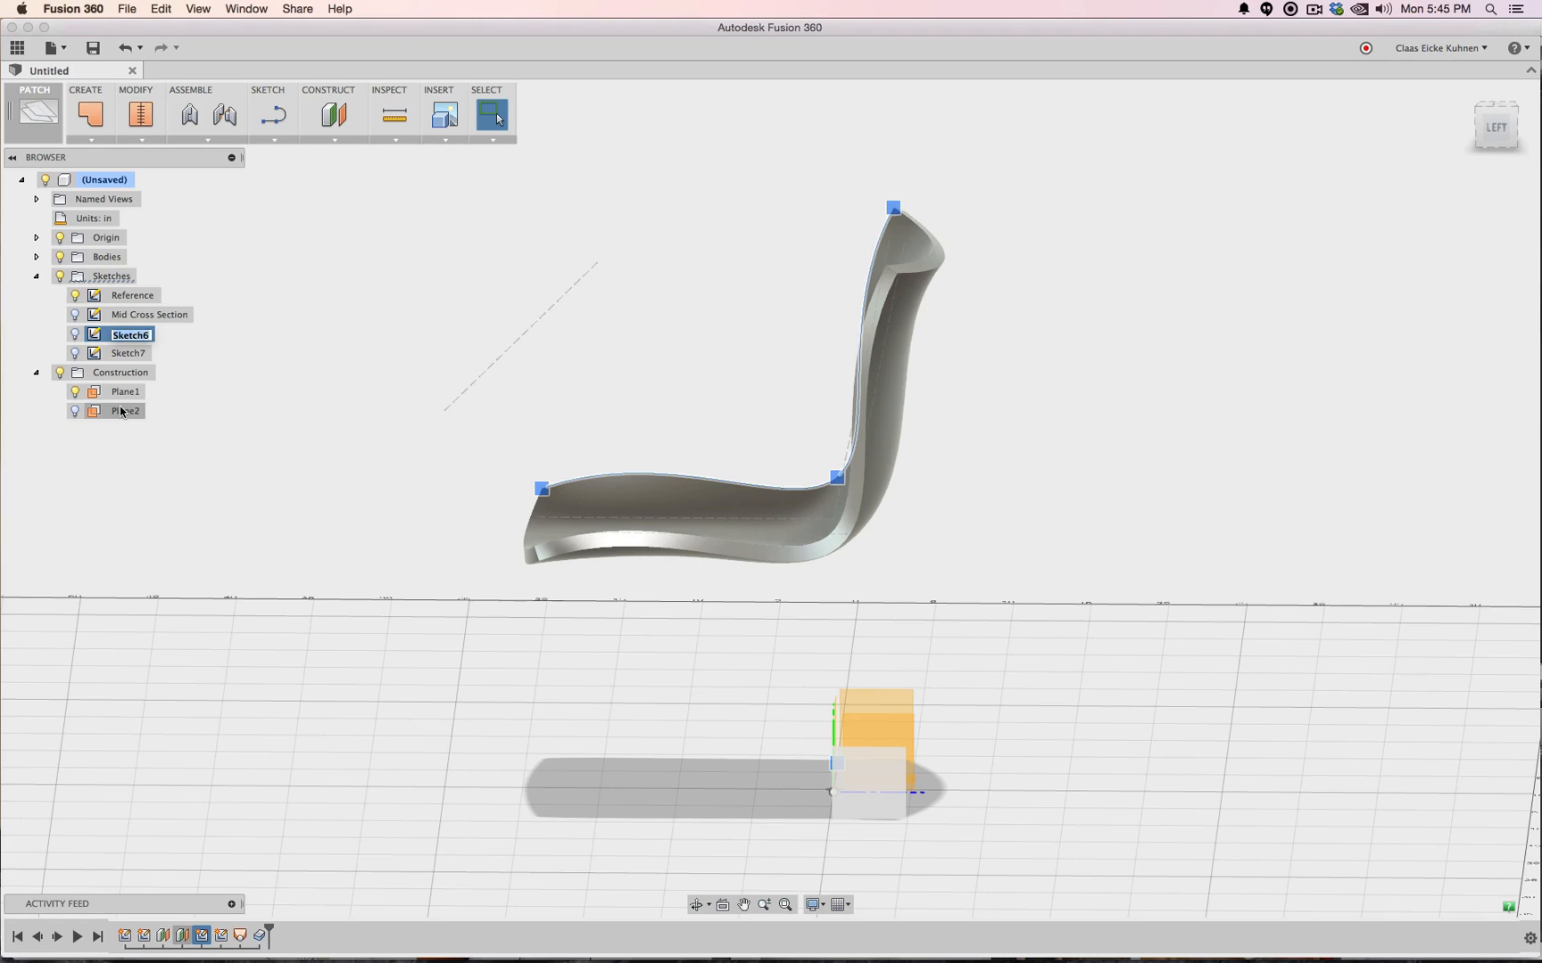
{"action": "type", "text": "Le"}
{"action": "type", "text": "Outside"}
{"action": "key", "text": "Return"}
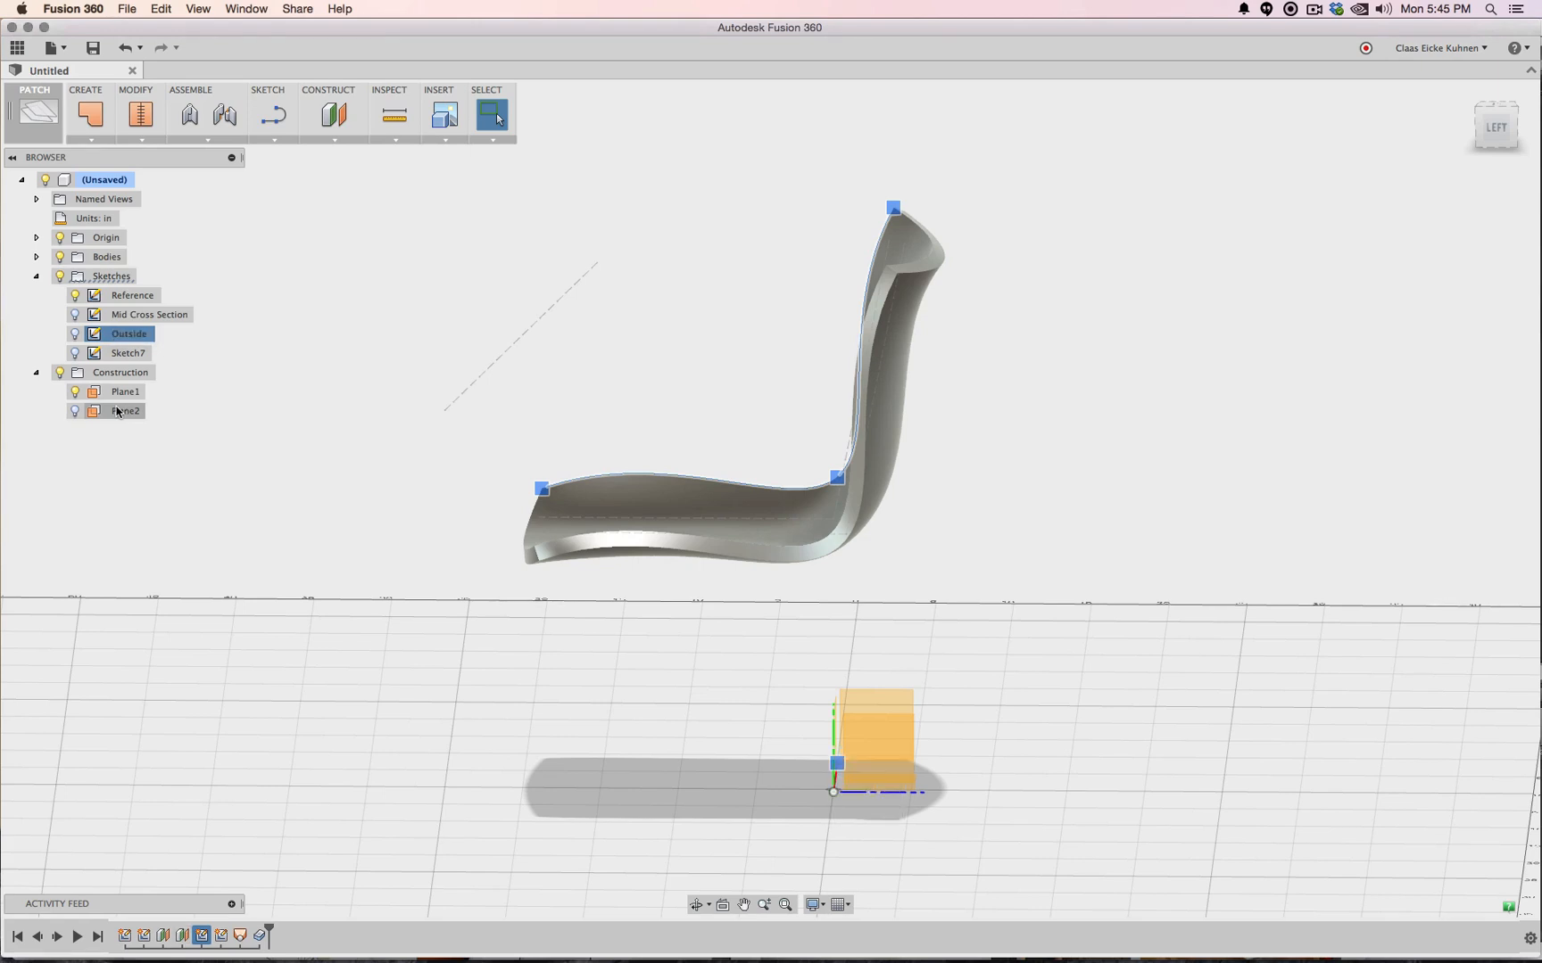
{"action": "double_click", "coordinate": [139, 355]}
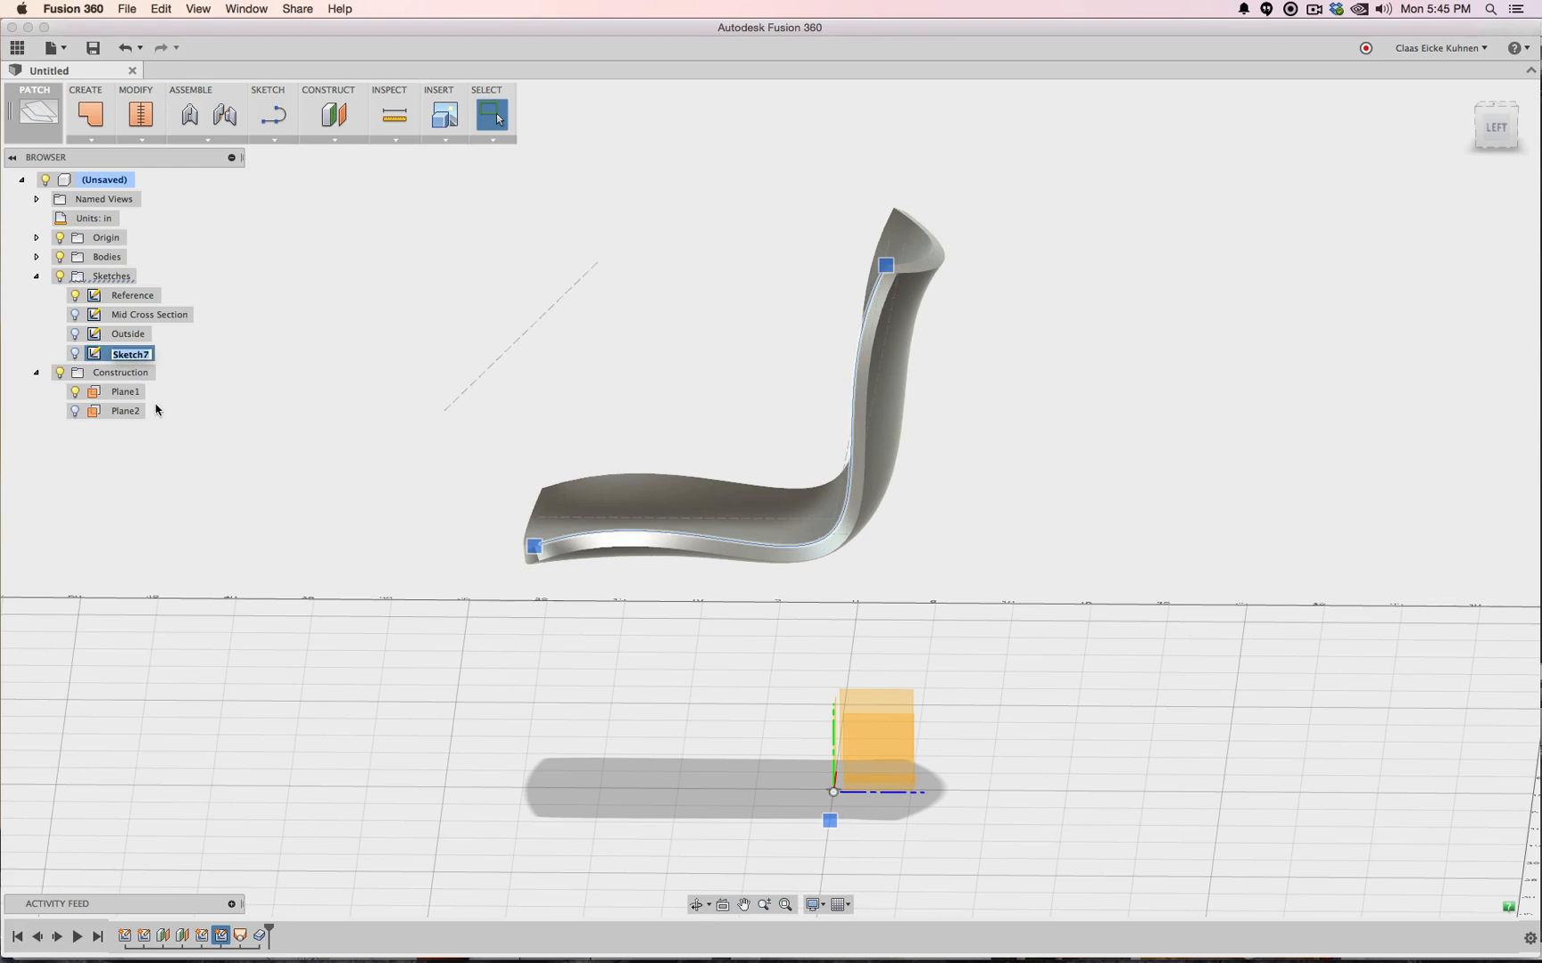
{"action": "type", "text": "Outside"}
{"action": "key", "text": "Return"}
{"action": "left_click", "coordinate": [410, 261]}
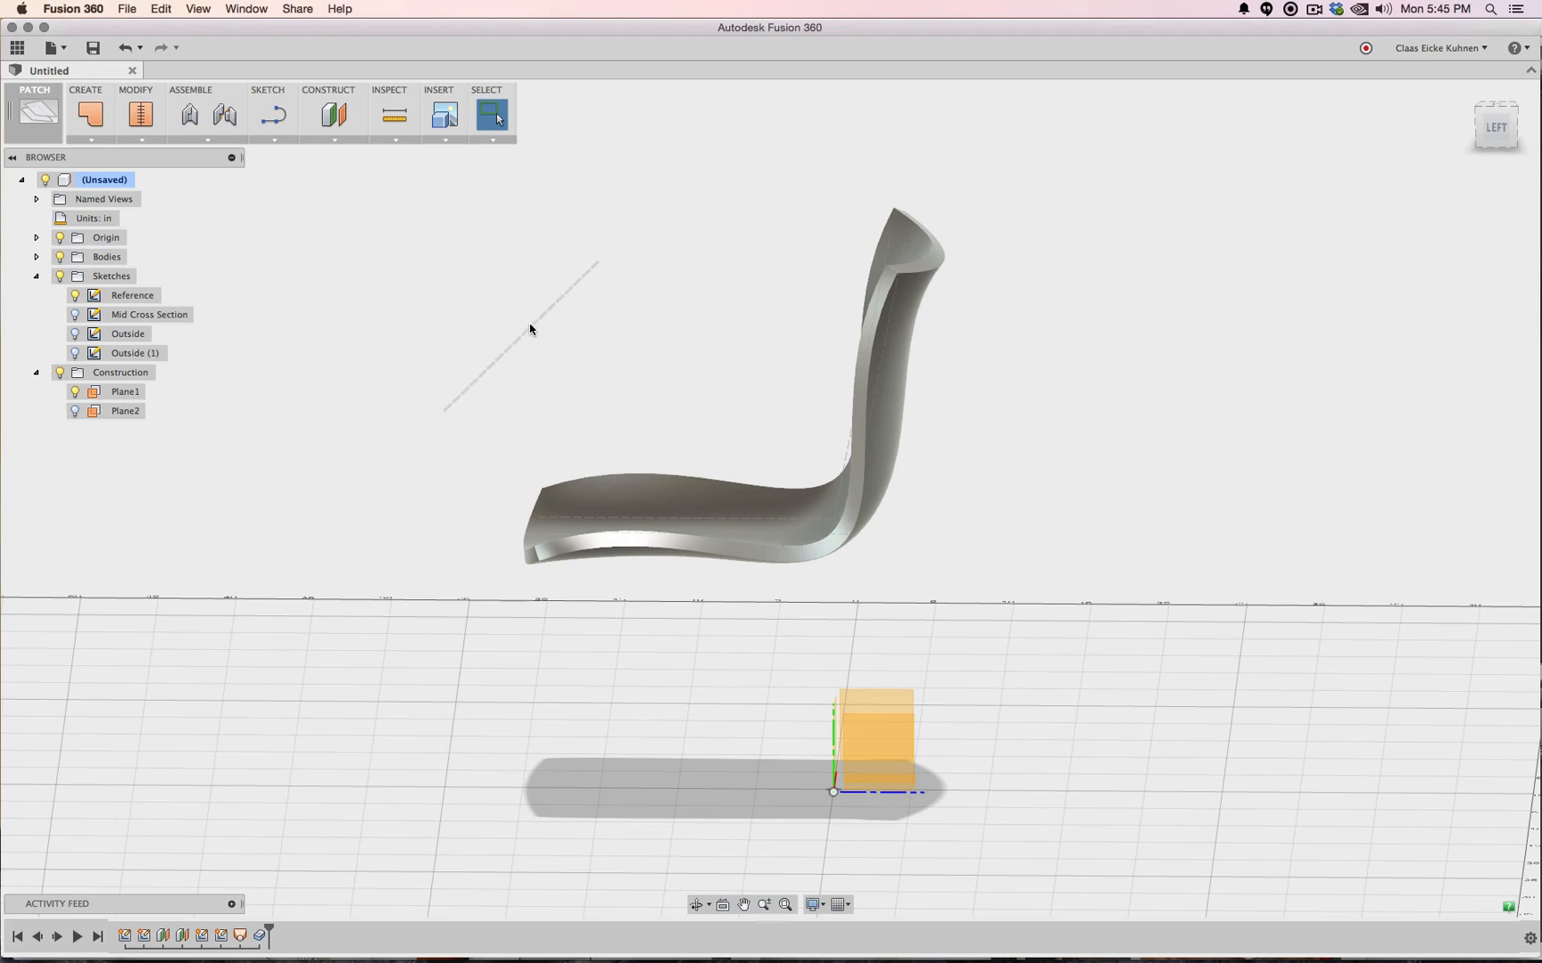
{"action": "left_click", "coordinate": [334, 140]}
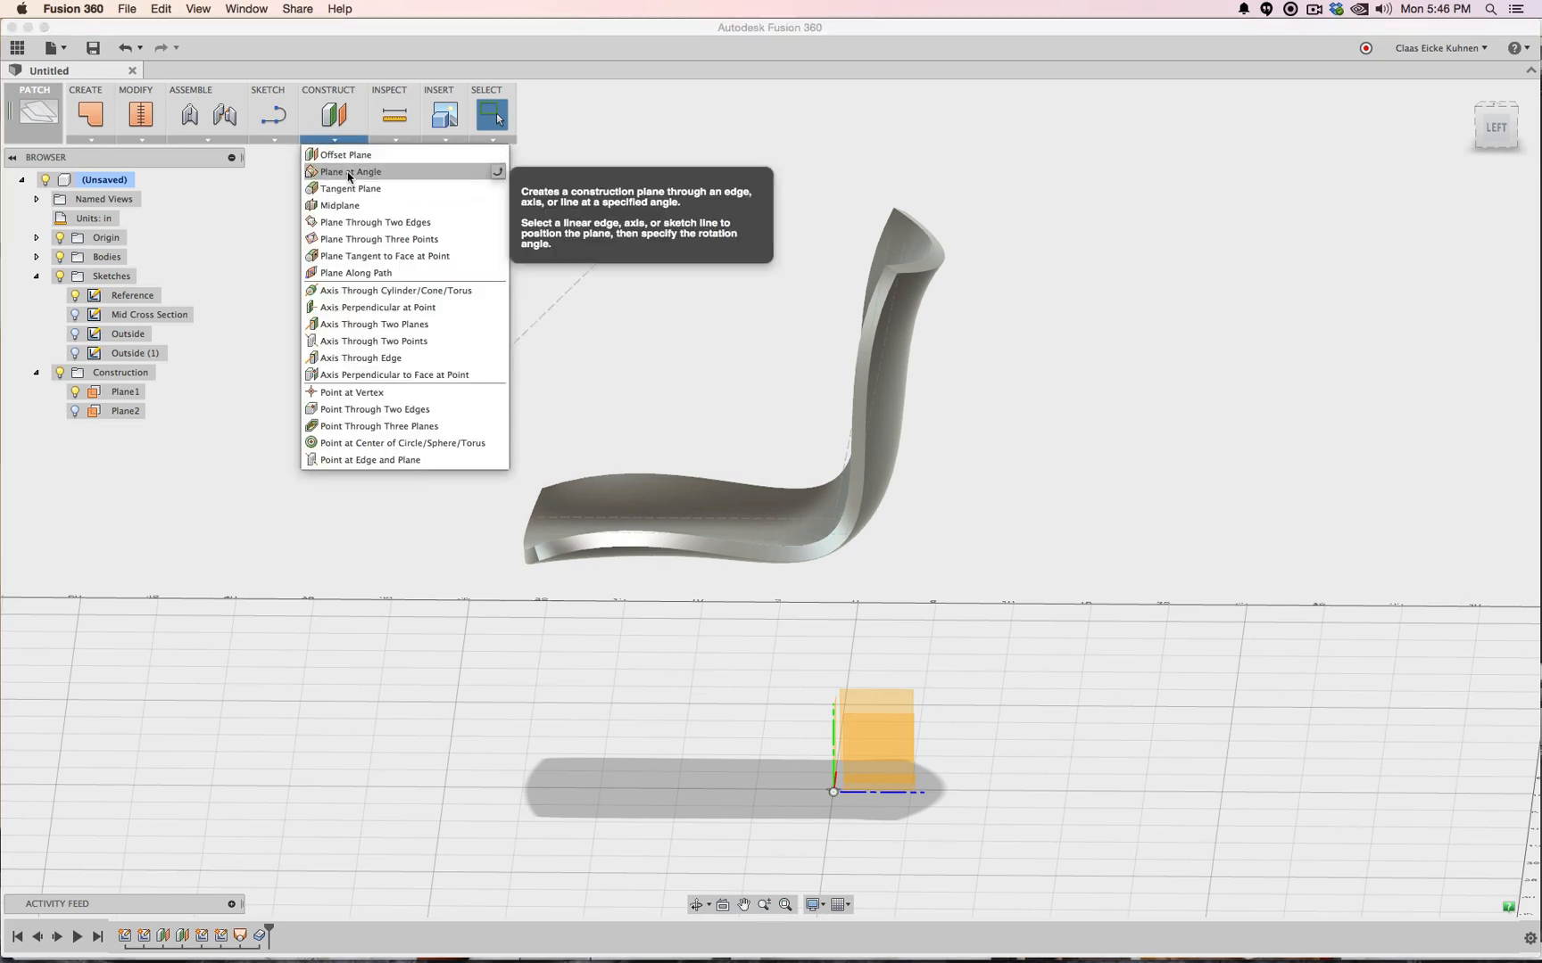
Create angled construction plane Plane3 through the dashed construction line
{"action": "left_click", "coordinate": [348, 172]}
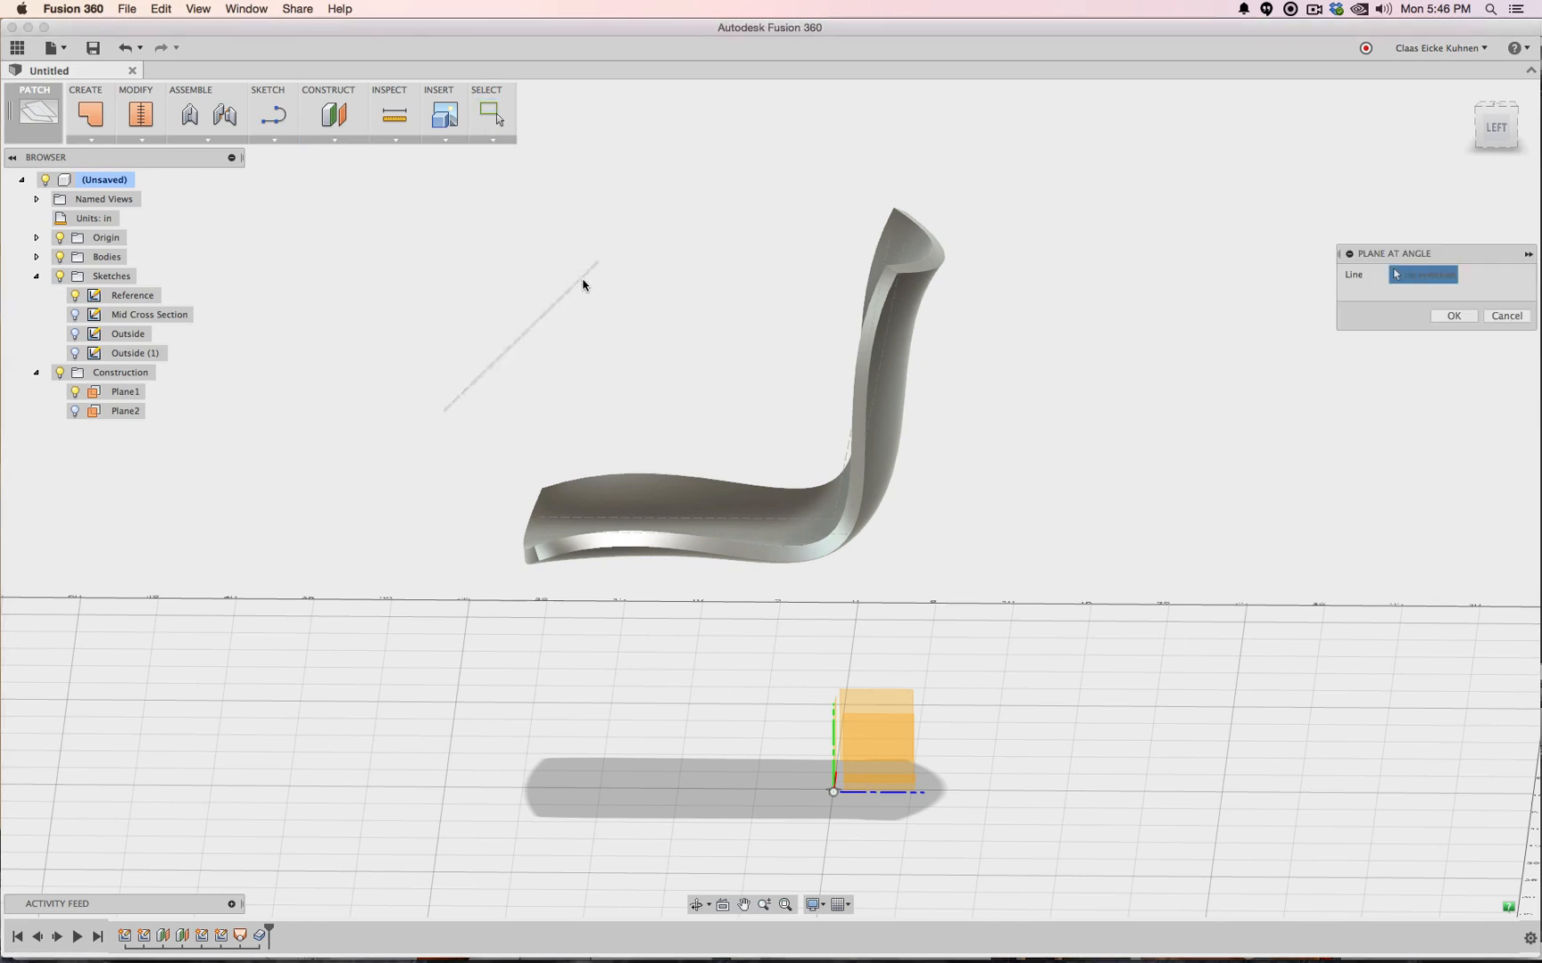
{"action": "left_click", "coordinate": [578, 291]}
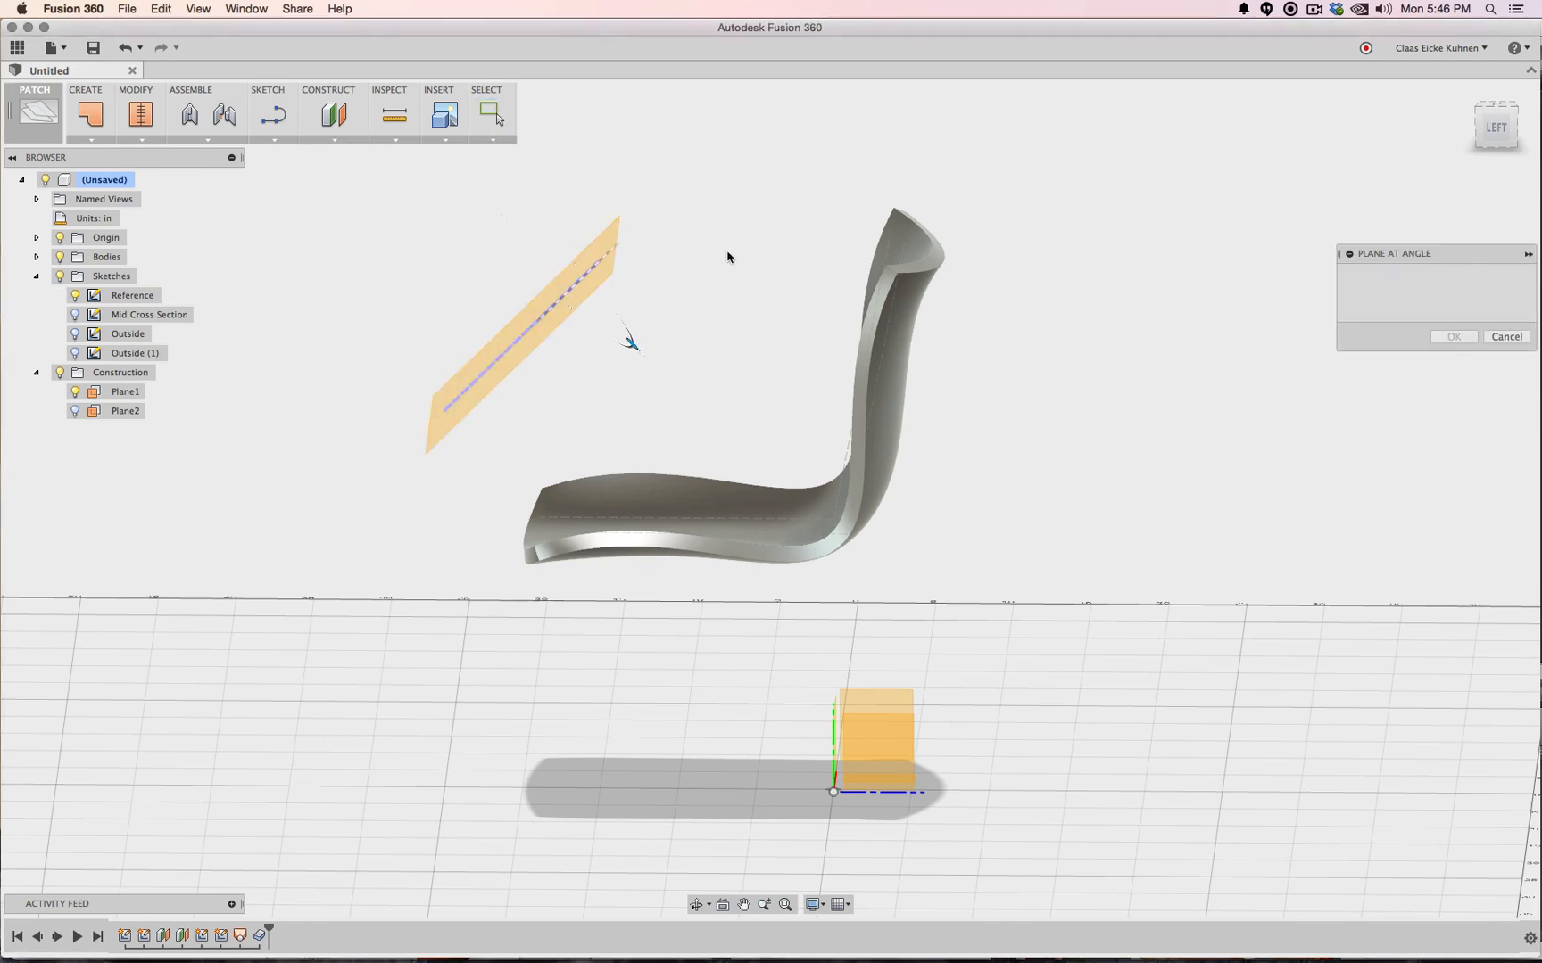
{"action": "left_click", "coordinate": [1486, 132]}
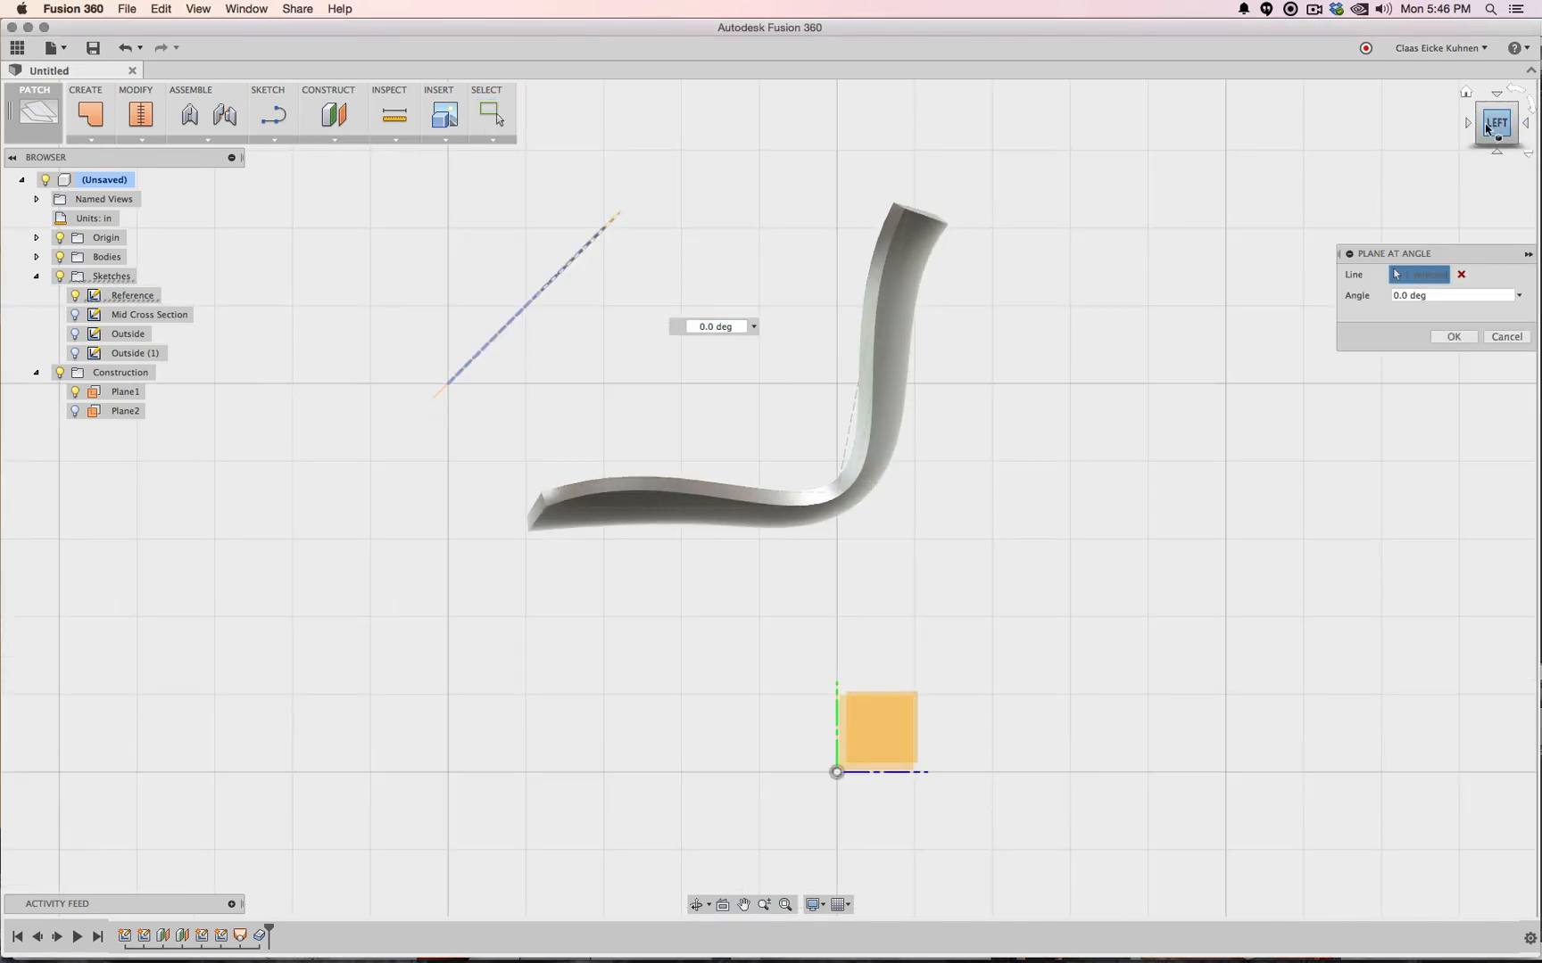
{"action": "mouse_move", "coordinate": [1495, 132]}
{"action": "left_mouse_down"}
{"action": "mouse_move", "coordinate": [1467, 139]}
{"action": "mouse_move", "coordinate": [1461, 162]}
{"action": "left_mouse_up"}
{"action": "mouse_move", "coordinate": [911, 320]}
{"action": "middle_mouse_down", "text": "shift"}
{"action": "mouse_move", "coordinate": [910, 339]}
{"action": "mouse_move", "coordinate": [911, 303]}
{"action": "middle_mouse_up", "text": "shift"}
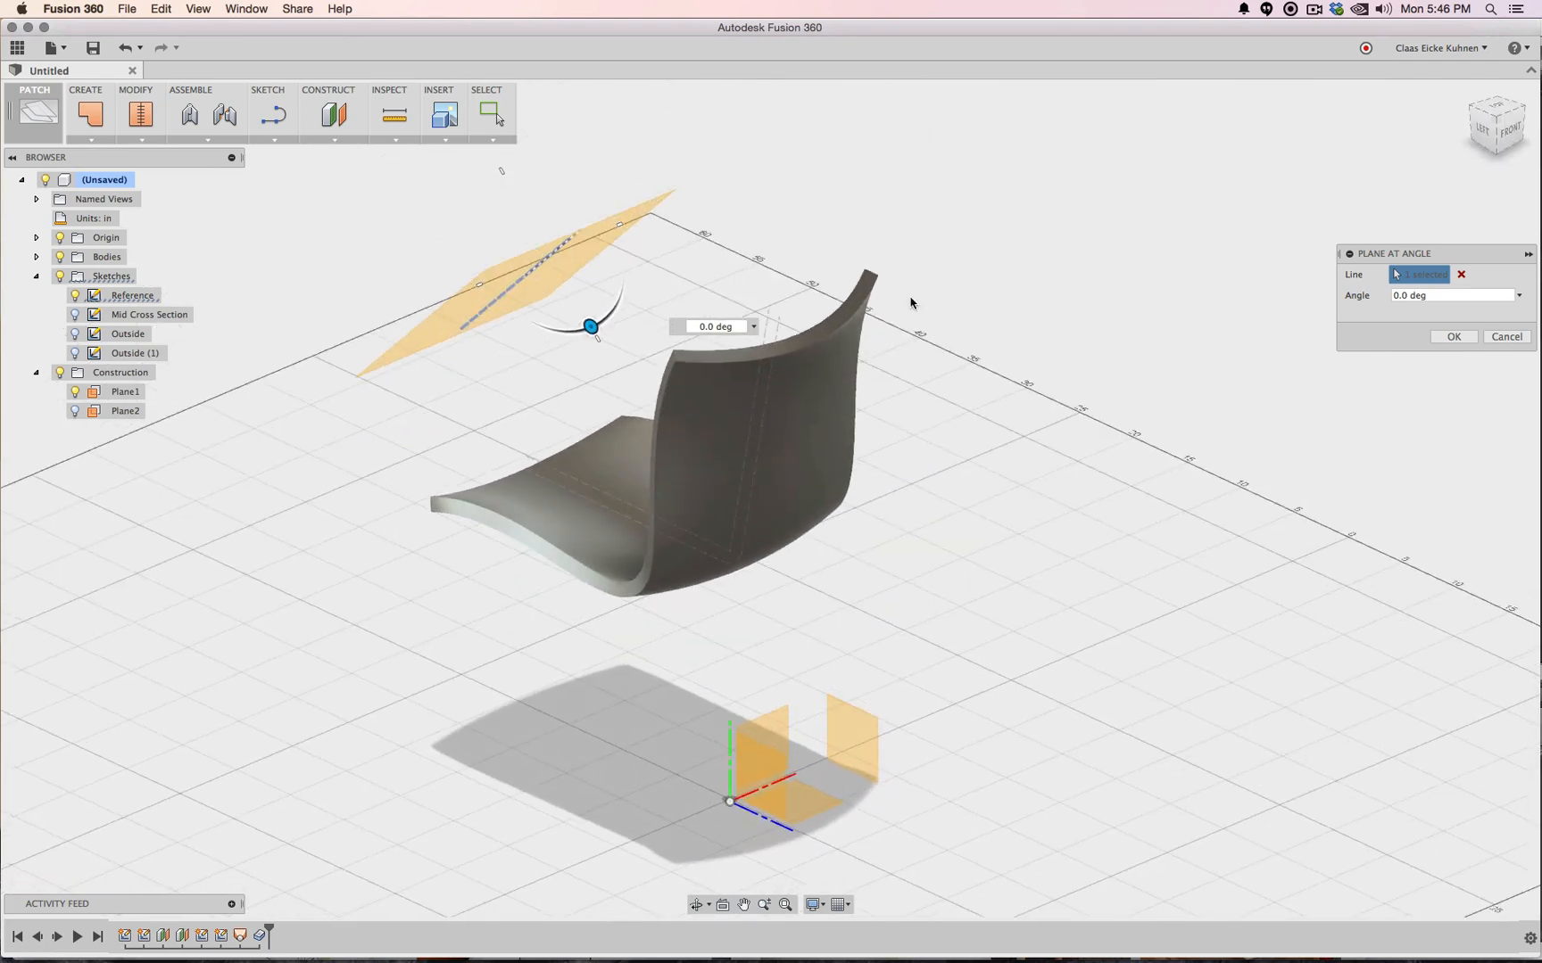
{"action": "left_click_drag", "start_coordinate": [597, 338], "coordinate": [574, 295]}
{"action": "left_click", "coordinate": [1449, 336]}
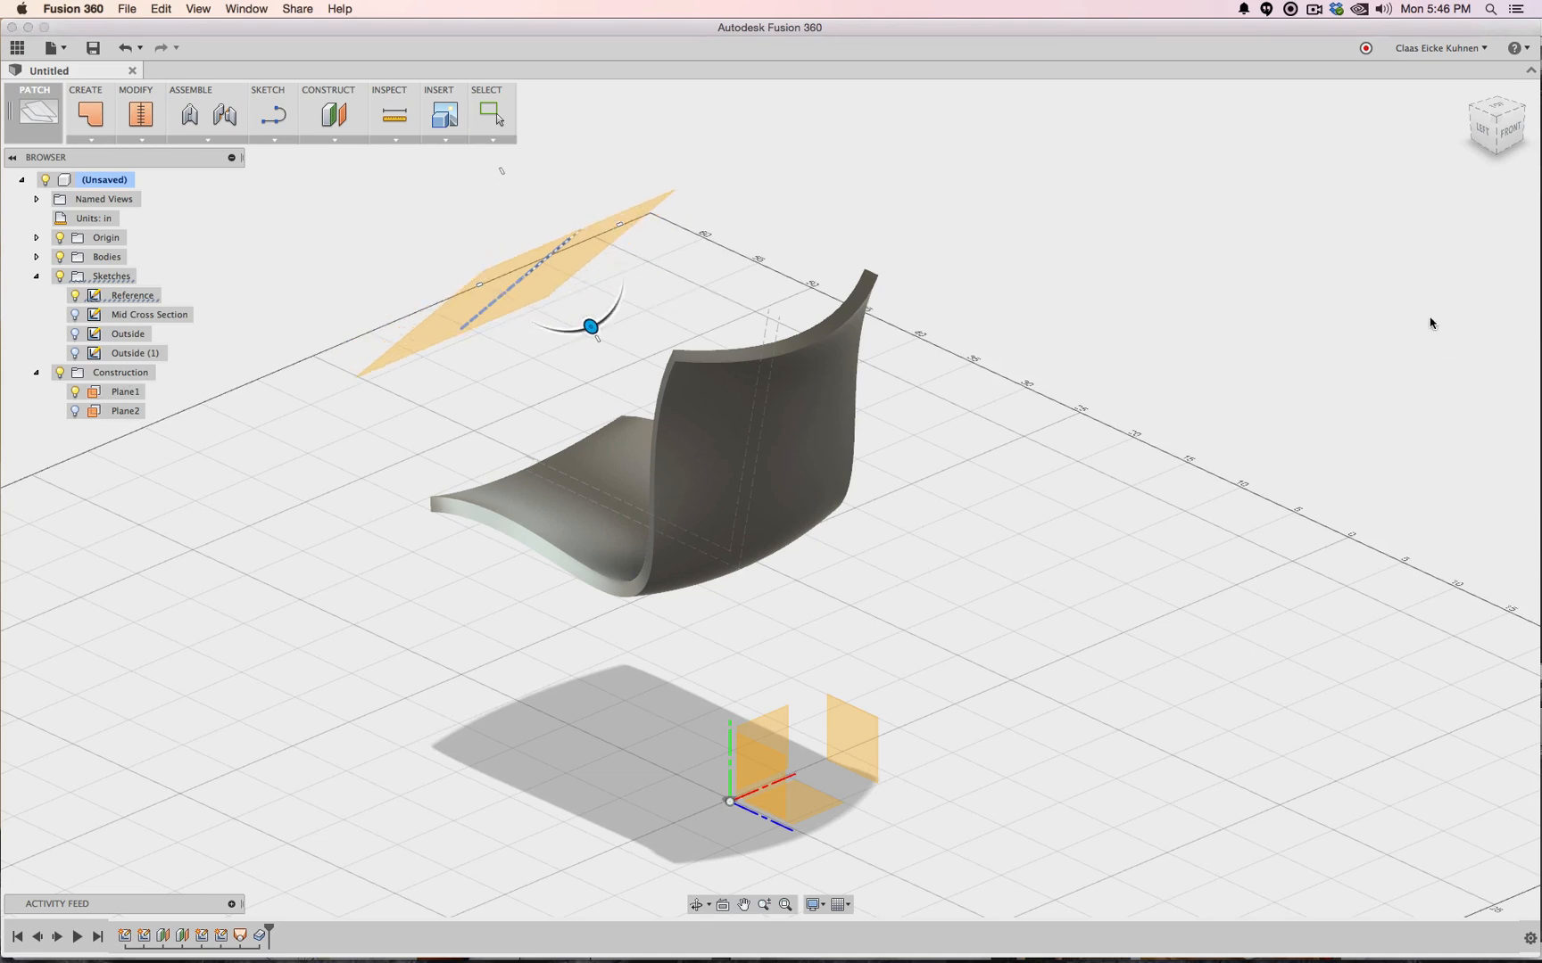
{"action": "left_click", "coordinate": [1481, 134]}
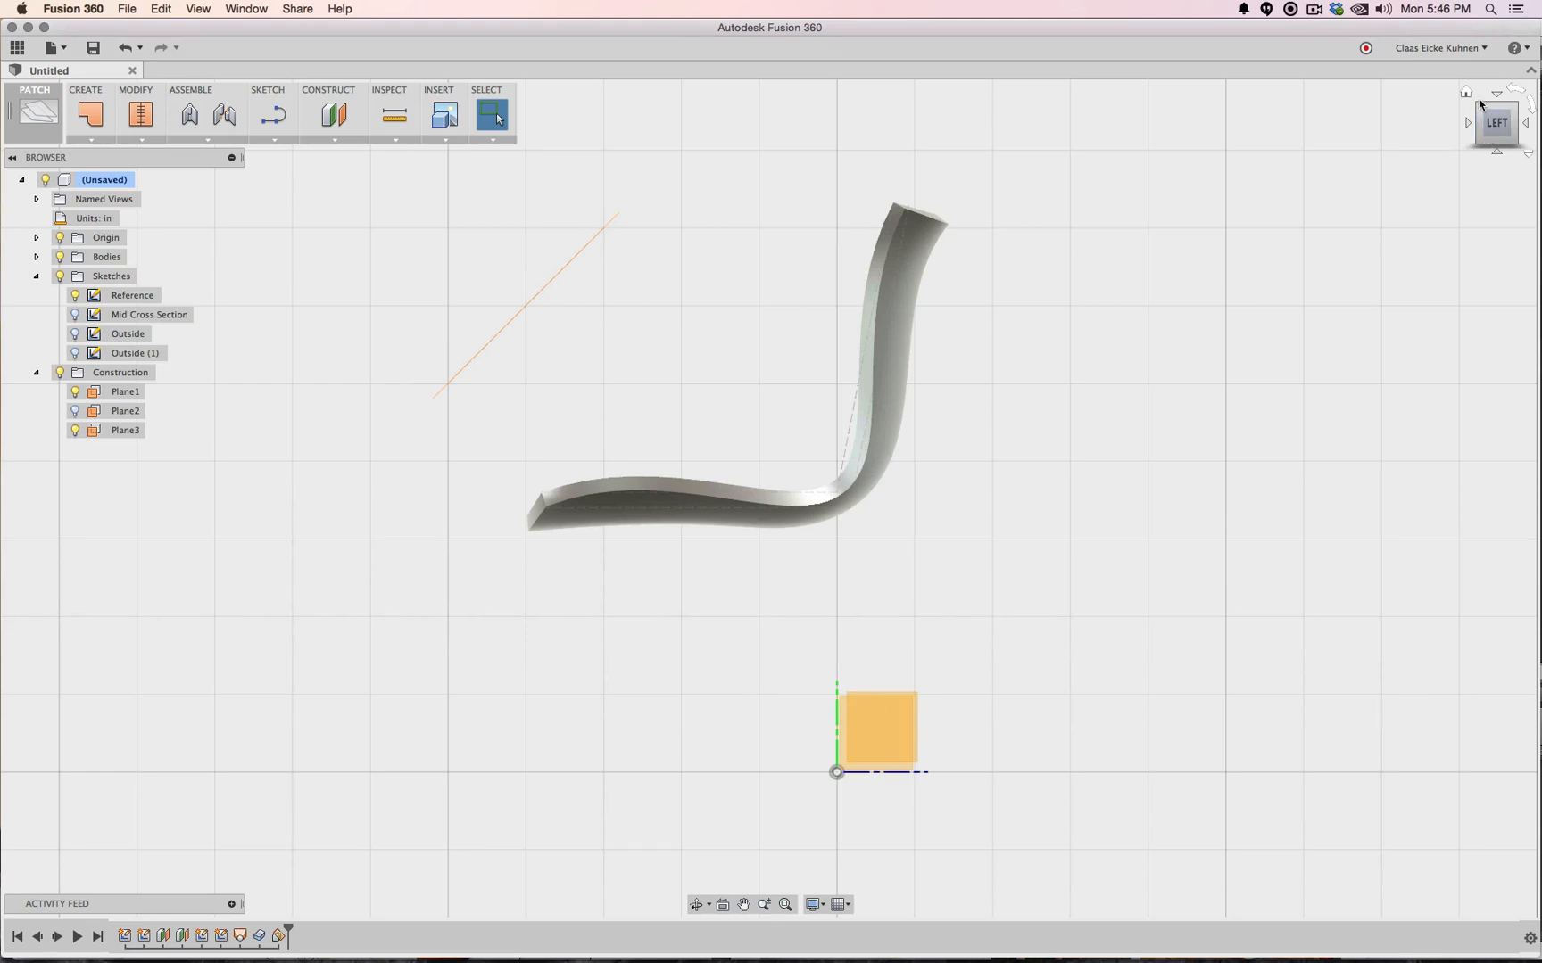
{"action": "left_click", "coordinate": [1481, 110]}
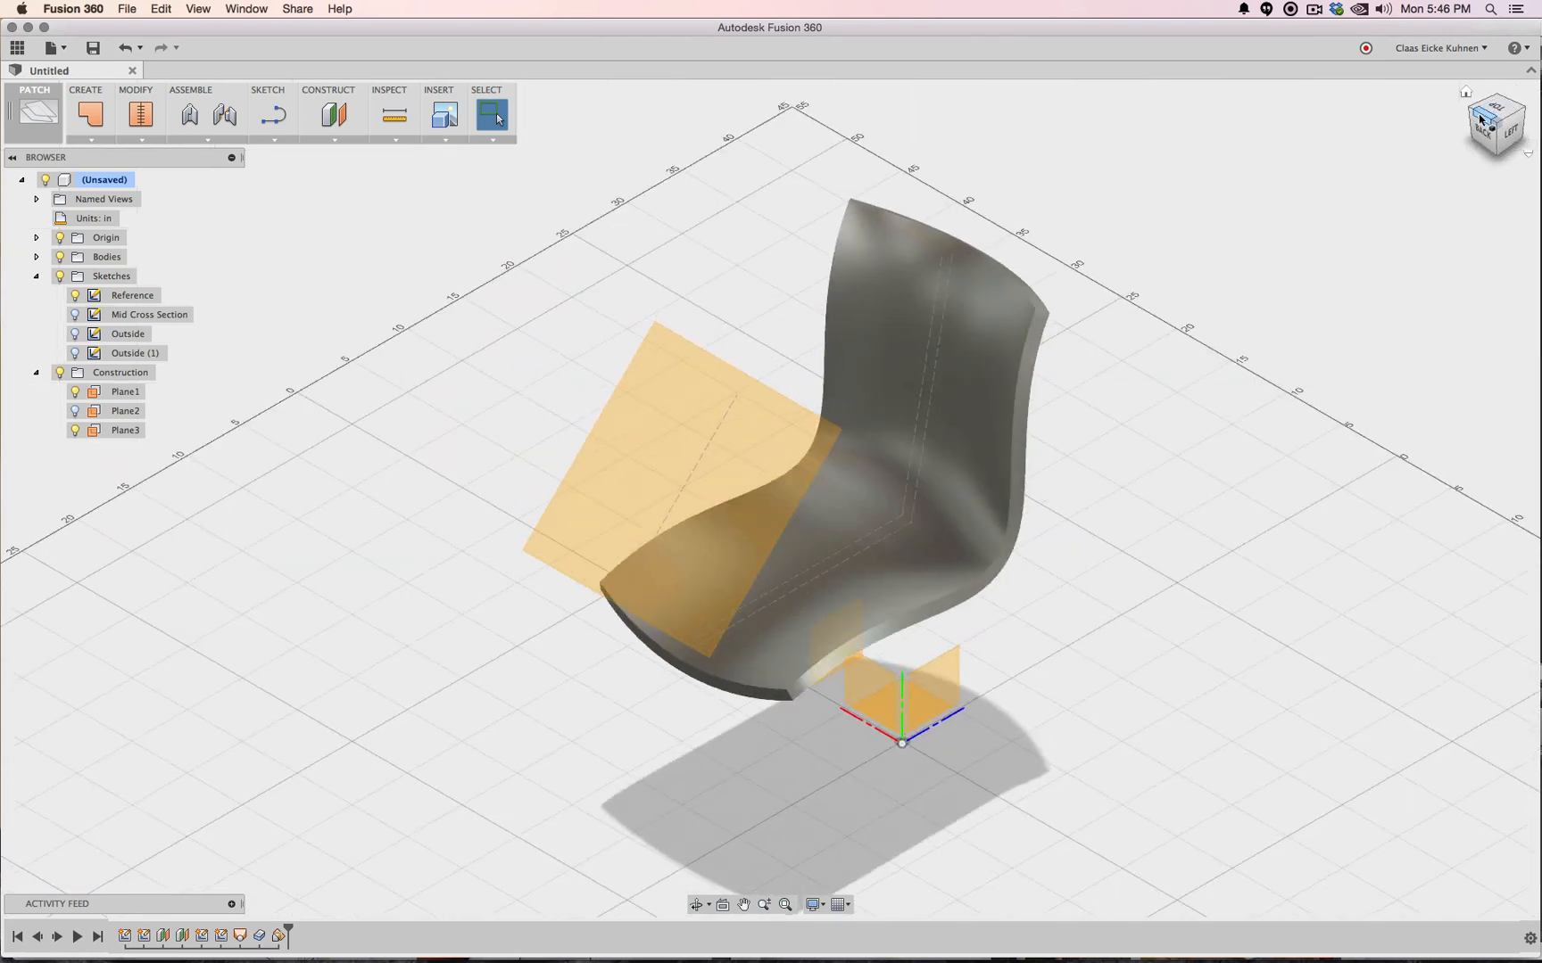
{"action": "left_click", "coordinate": [1481, 119]}
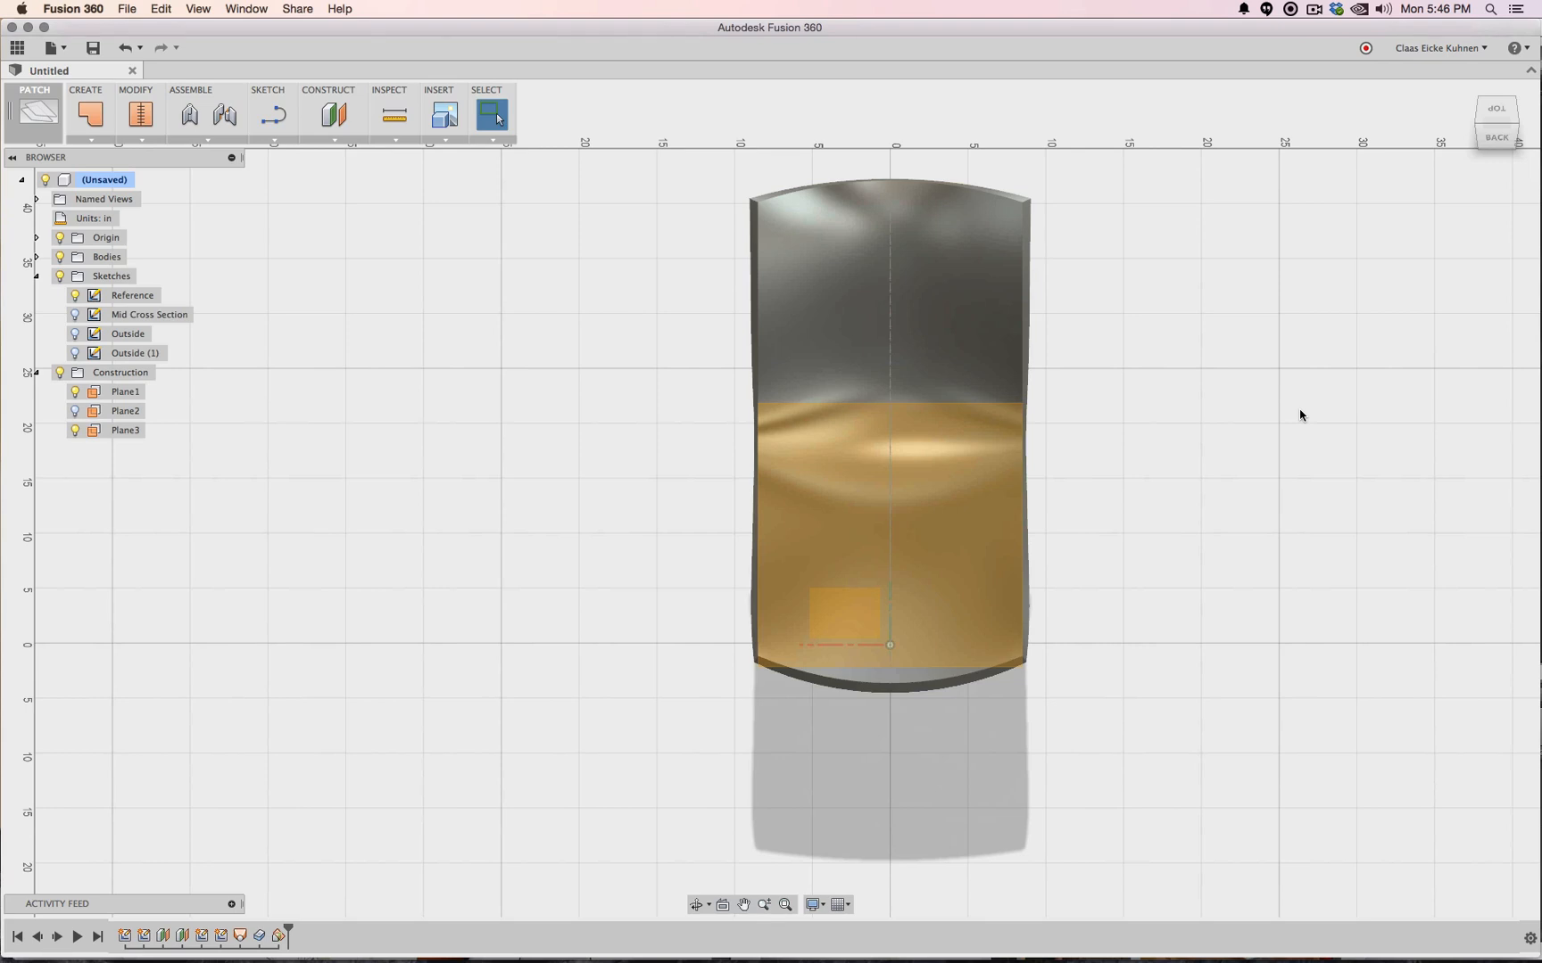
{"action": "left_click", "coordinate": [1498, 138]}
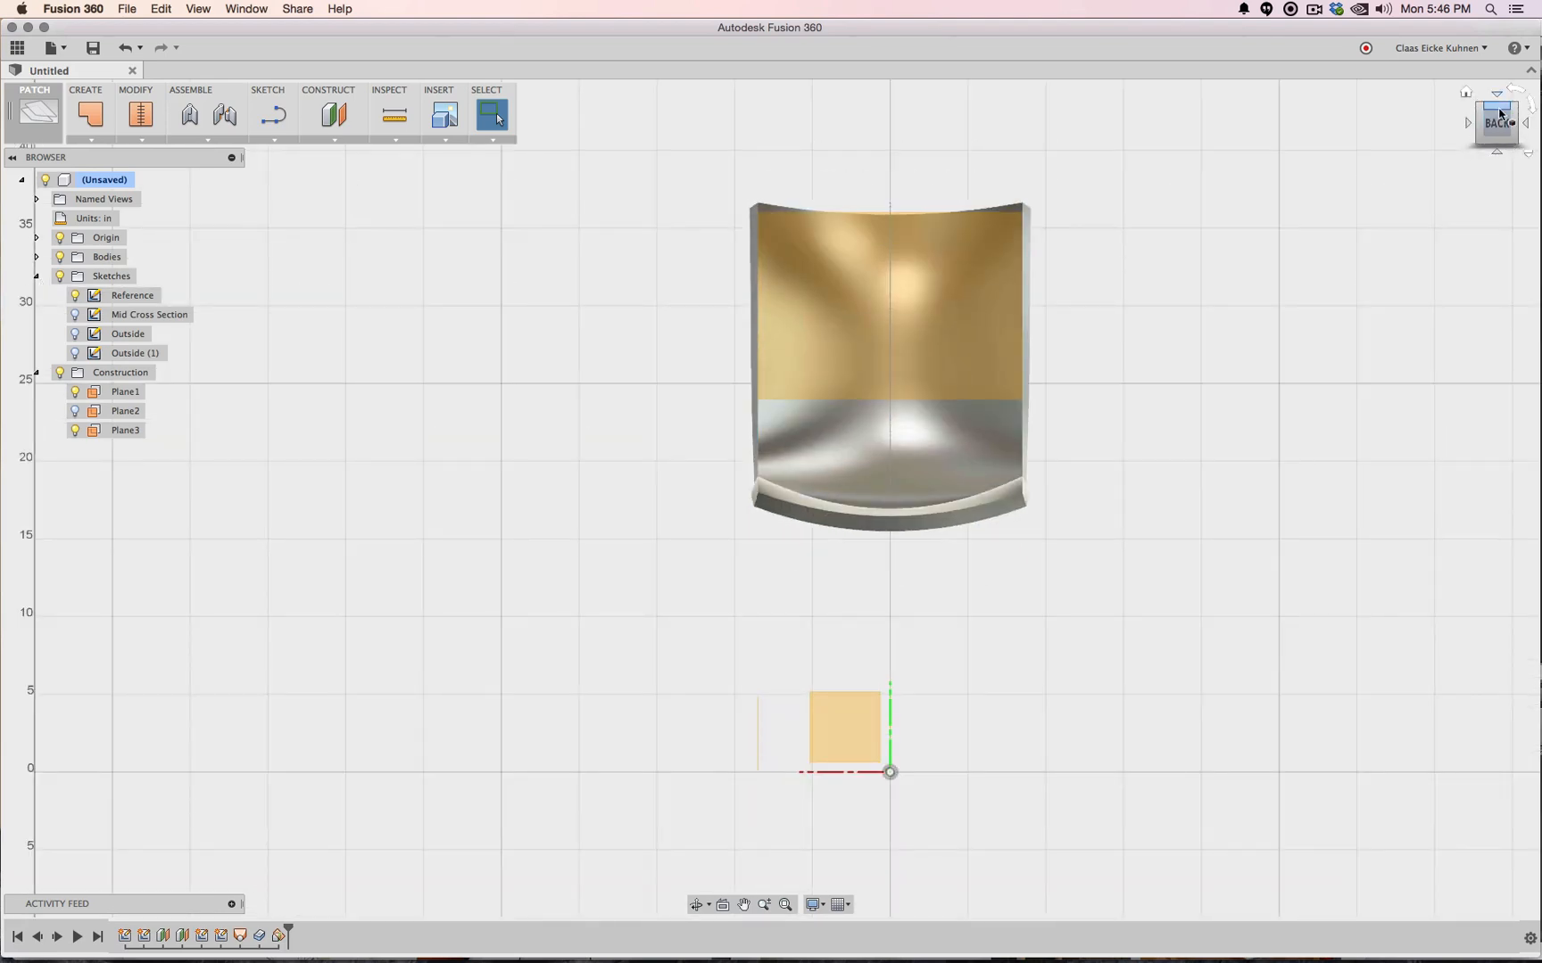
{"action": "left_click", "coordinate": [1501, 107]}
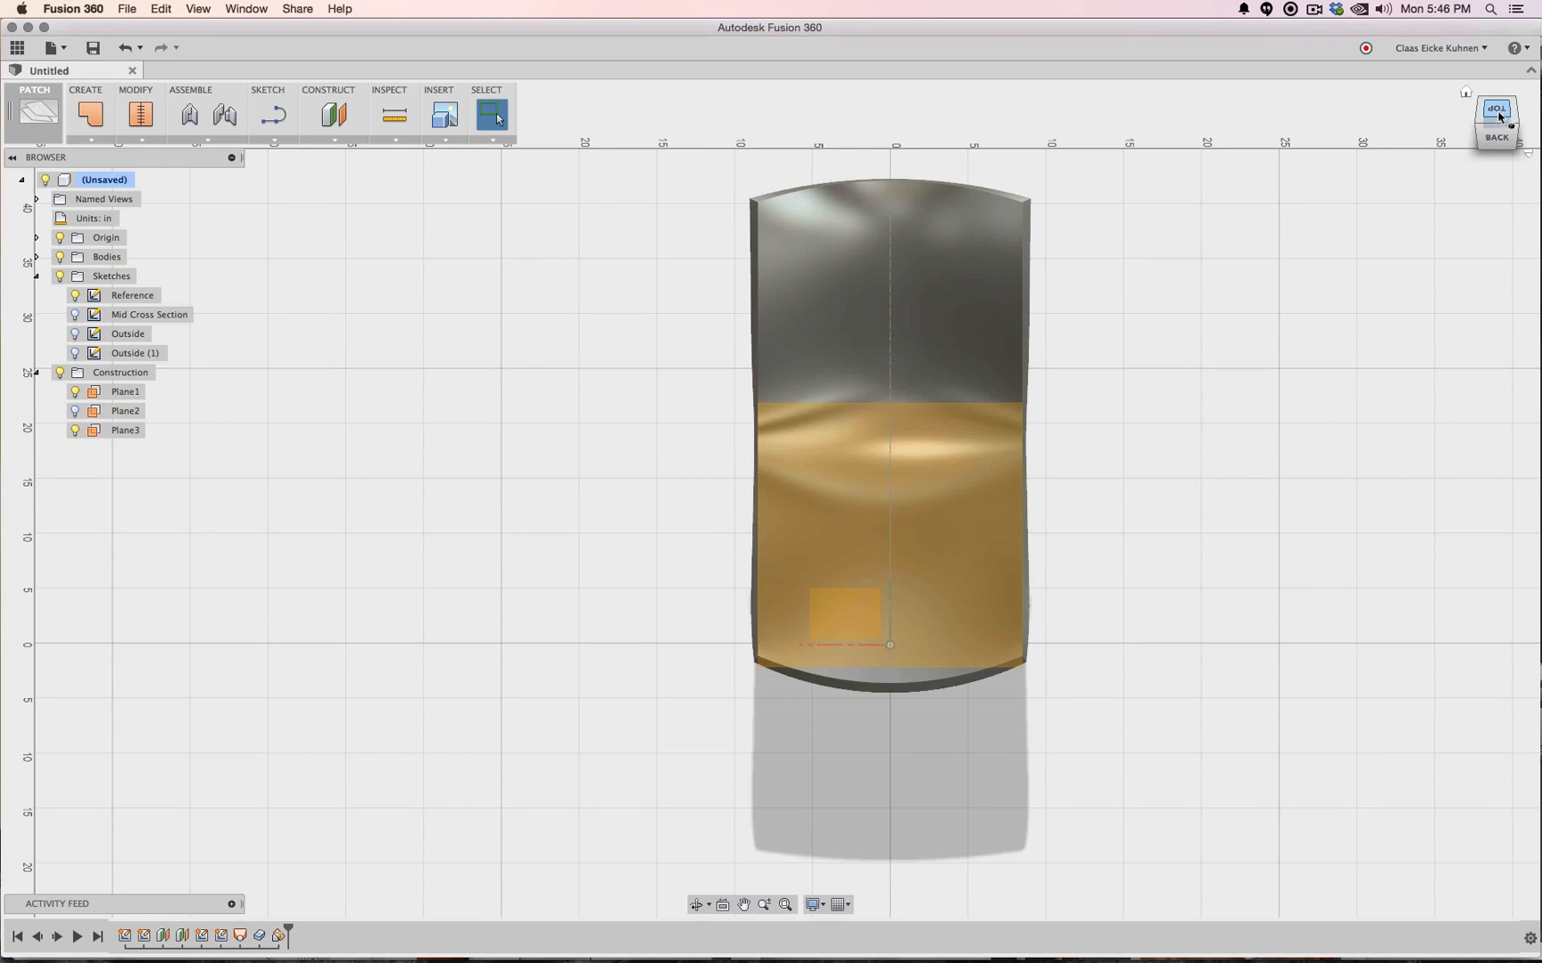
{"action": "mouse_move", "coordinate": [1502, 131]}
{"action": "left_mouse_down"}
{"action": "mouse_move", "coordinate": [1178, 205]}
{"action": "mouse_move", "coordinate": [1086, 173]}
{"action": "left_mouse_up"}
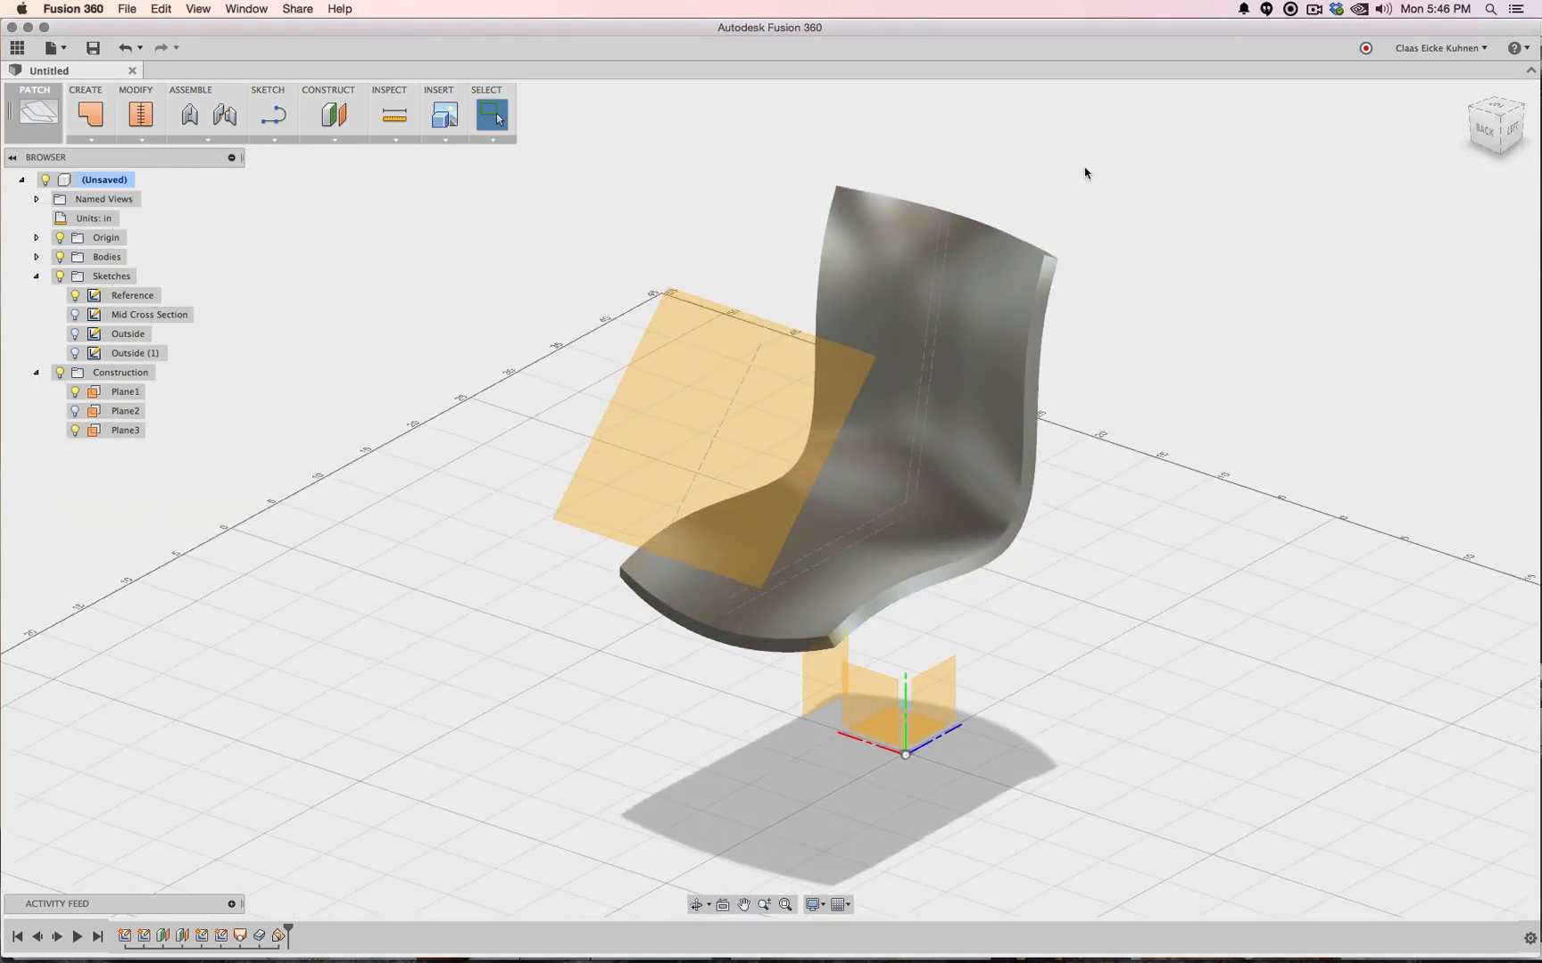
{"action": "left_click", "coordinate": [274, 116]}
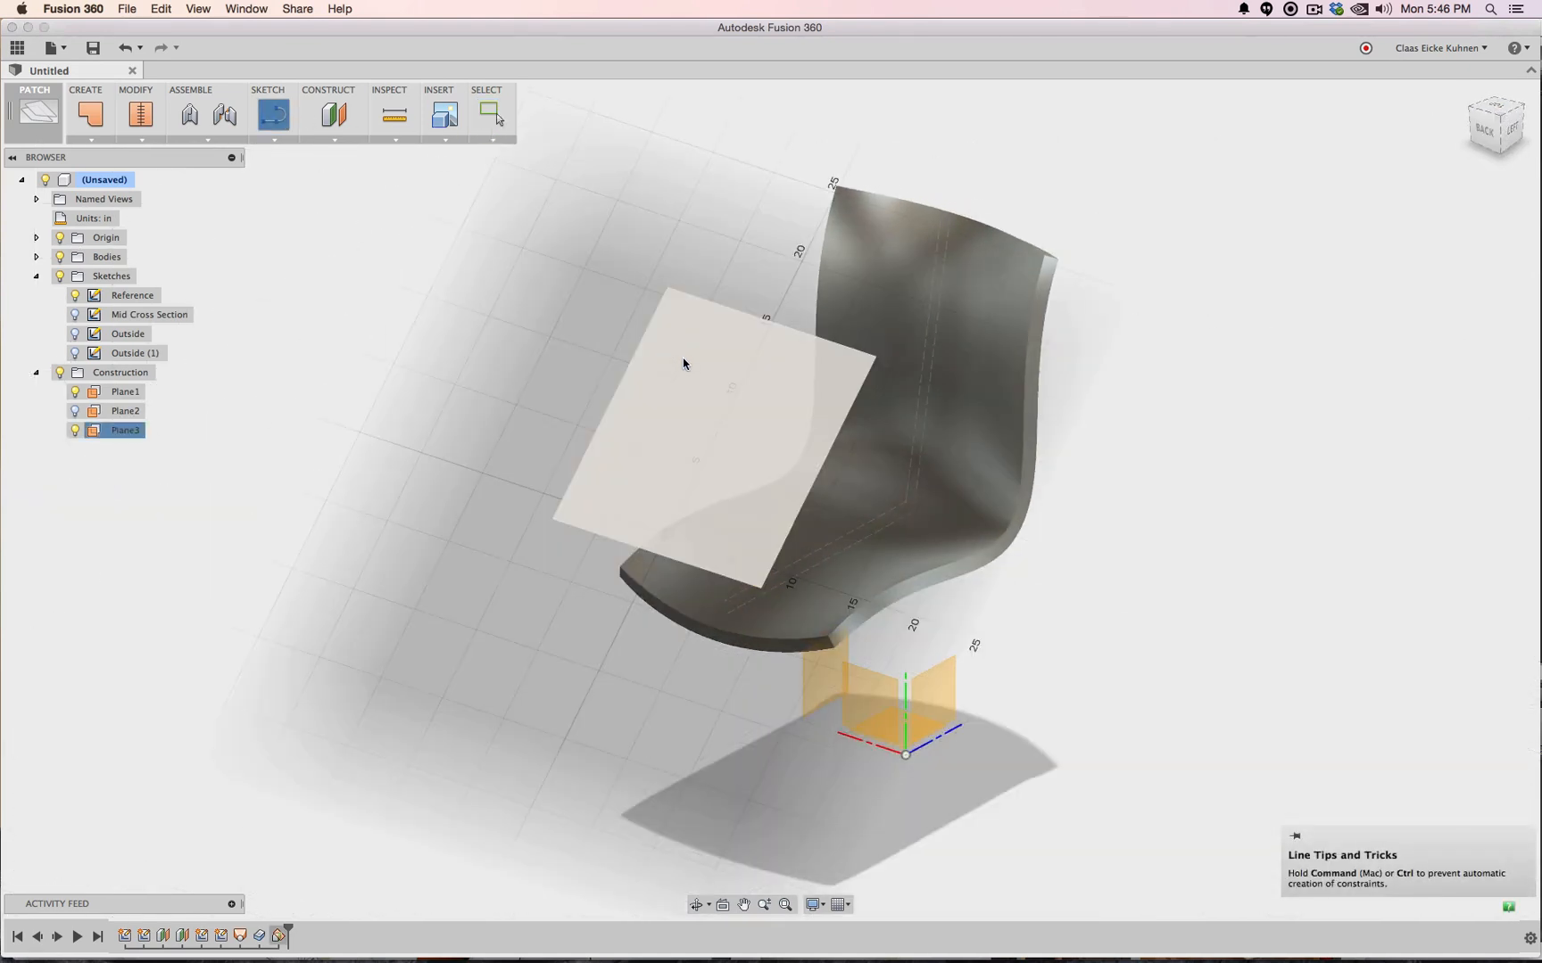
Start a sketch on the new angled plane and look straight down onto the seat
{"action": "left_click", "coordinate": [683, 358]}
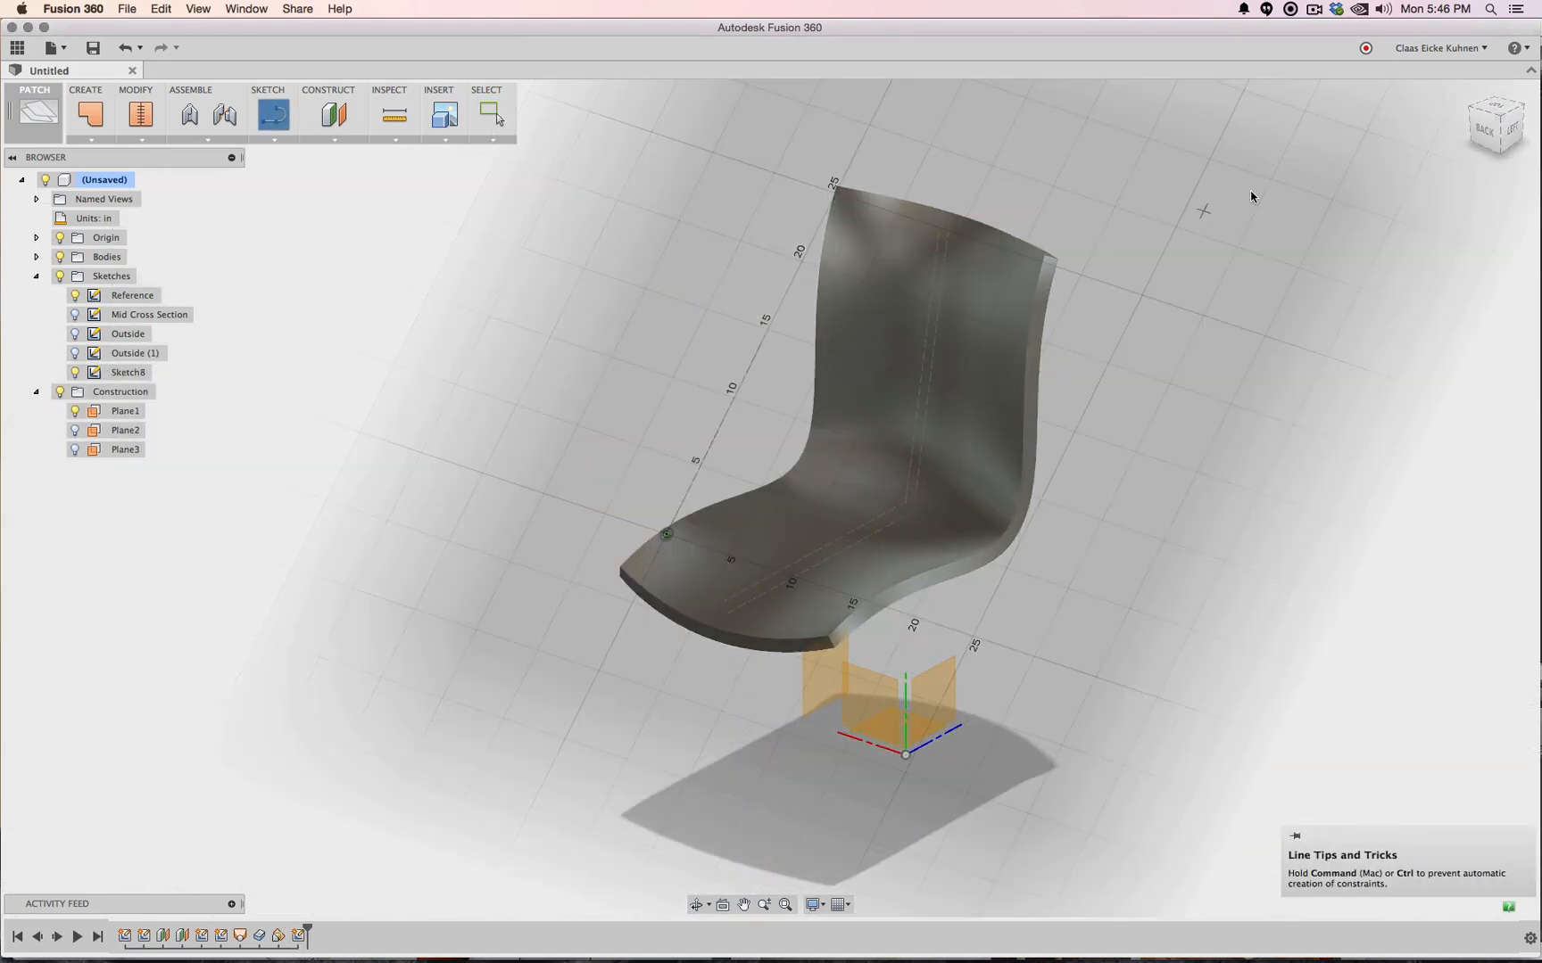
{"action": "left_click", "coordinate": [1501, 118]}
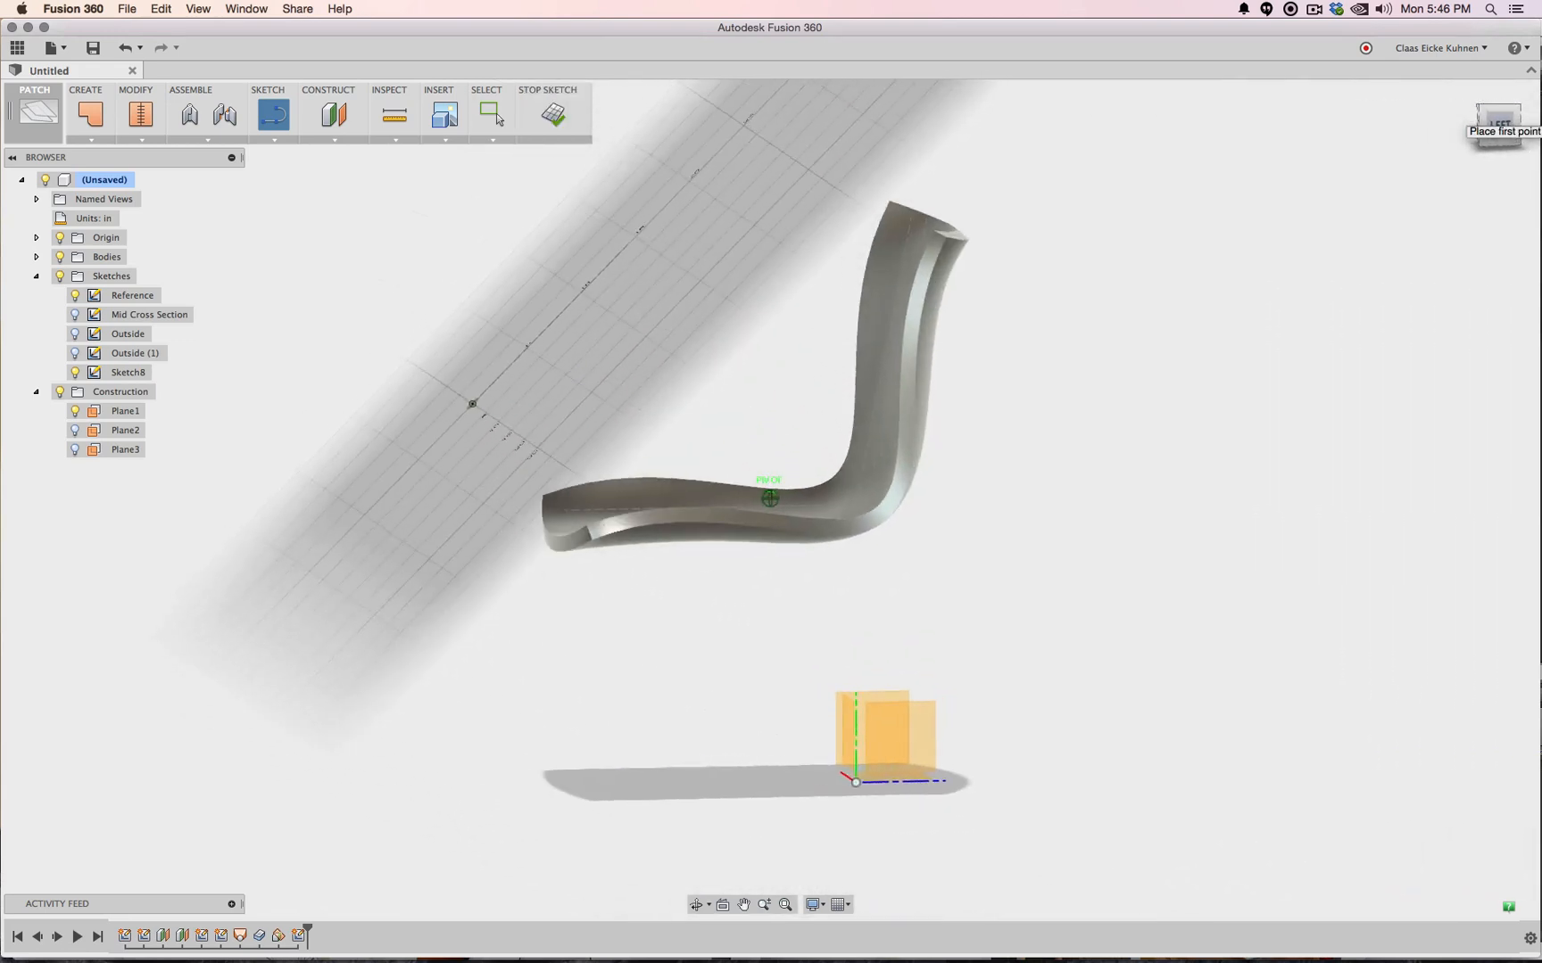
{"action": "left_click_drag", "start_coordinate": [1498, 118], "coordinate": [1515, 133]}
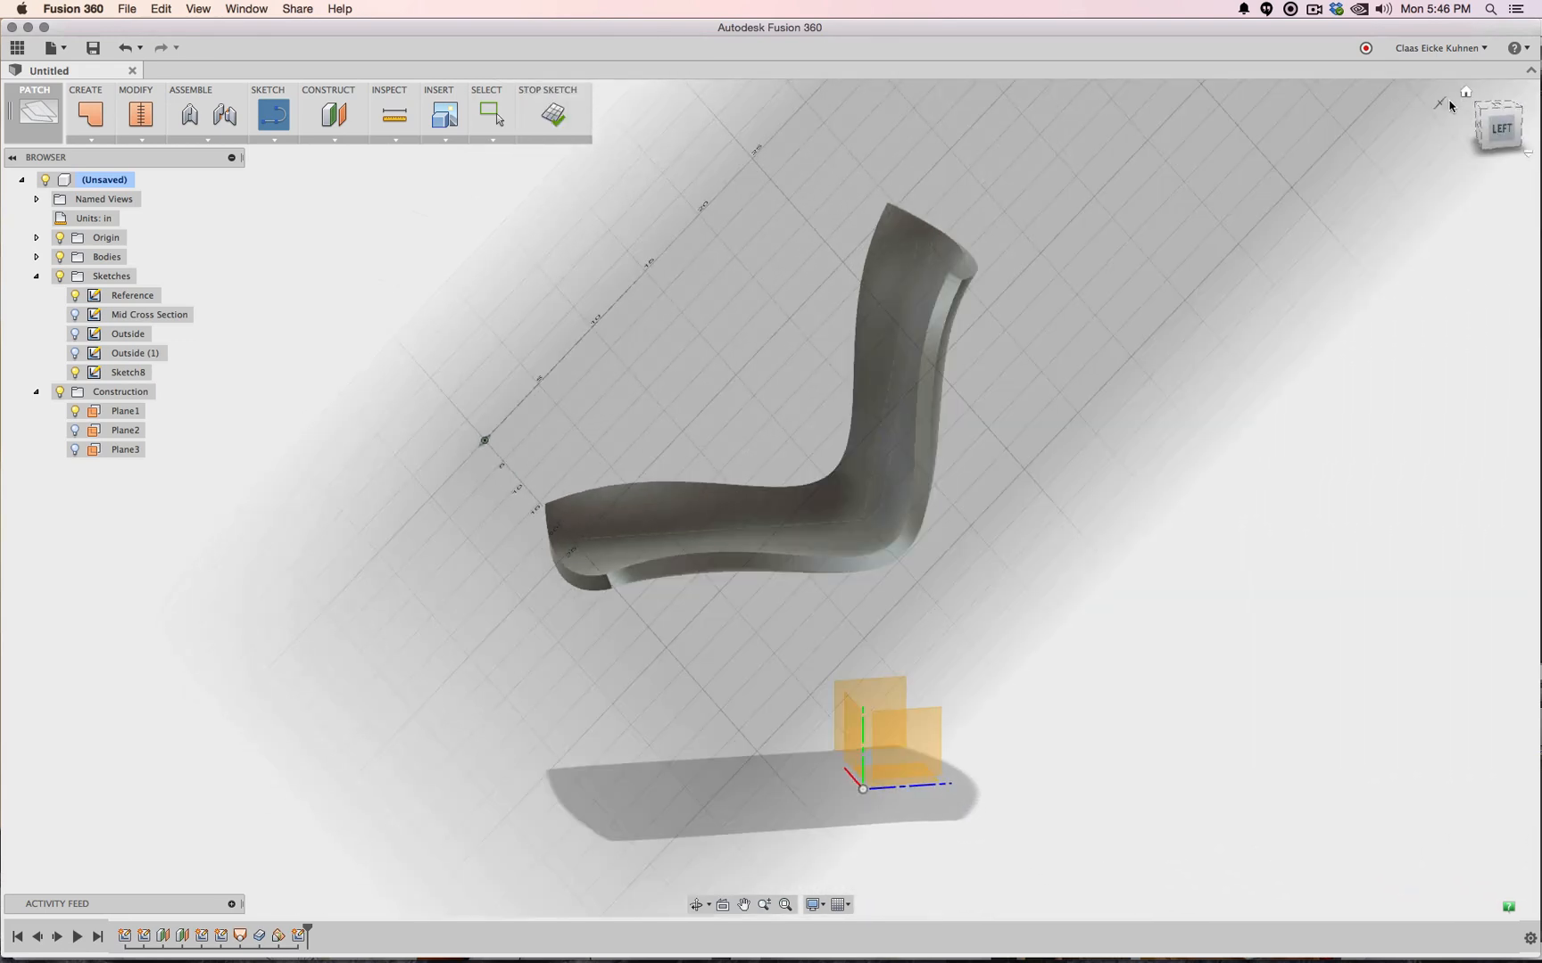
{"action": "left_click", "coordinate": [1479, 114]}
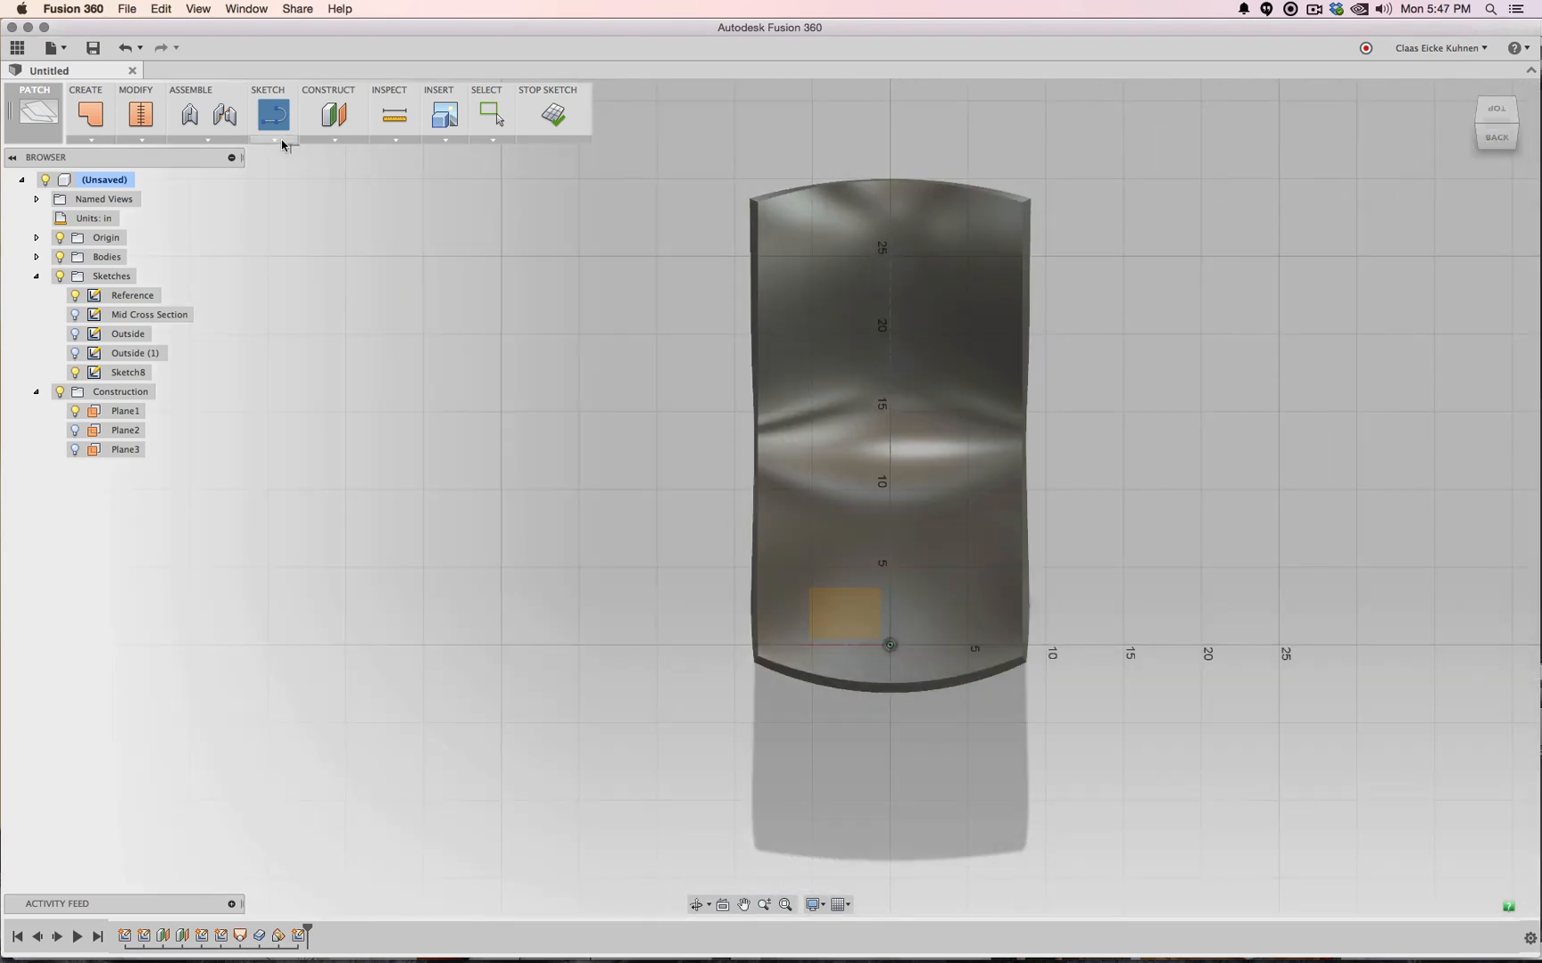
Draw a vertical centre line through the seat and make it a construction line
{"action": "left_click", "coordinate": [276, 140]}
{"action": "left_click", "coordinate": [321, 287]}
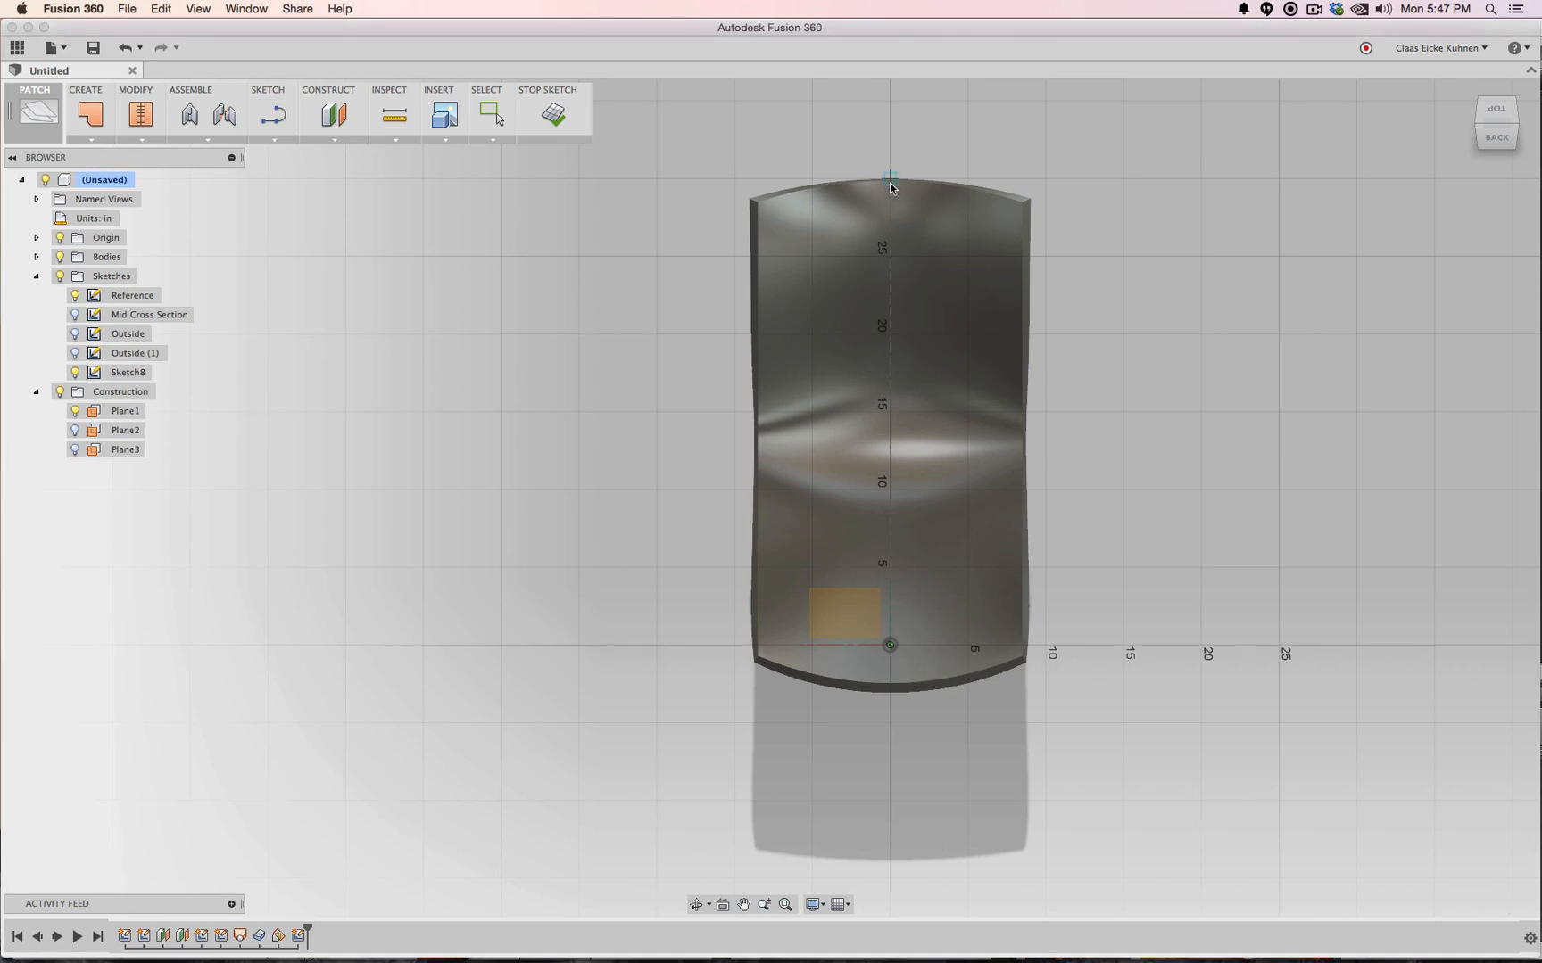
{"action": "left_click", "coordinate": [273, 114]}
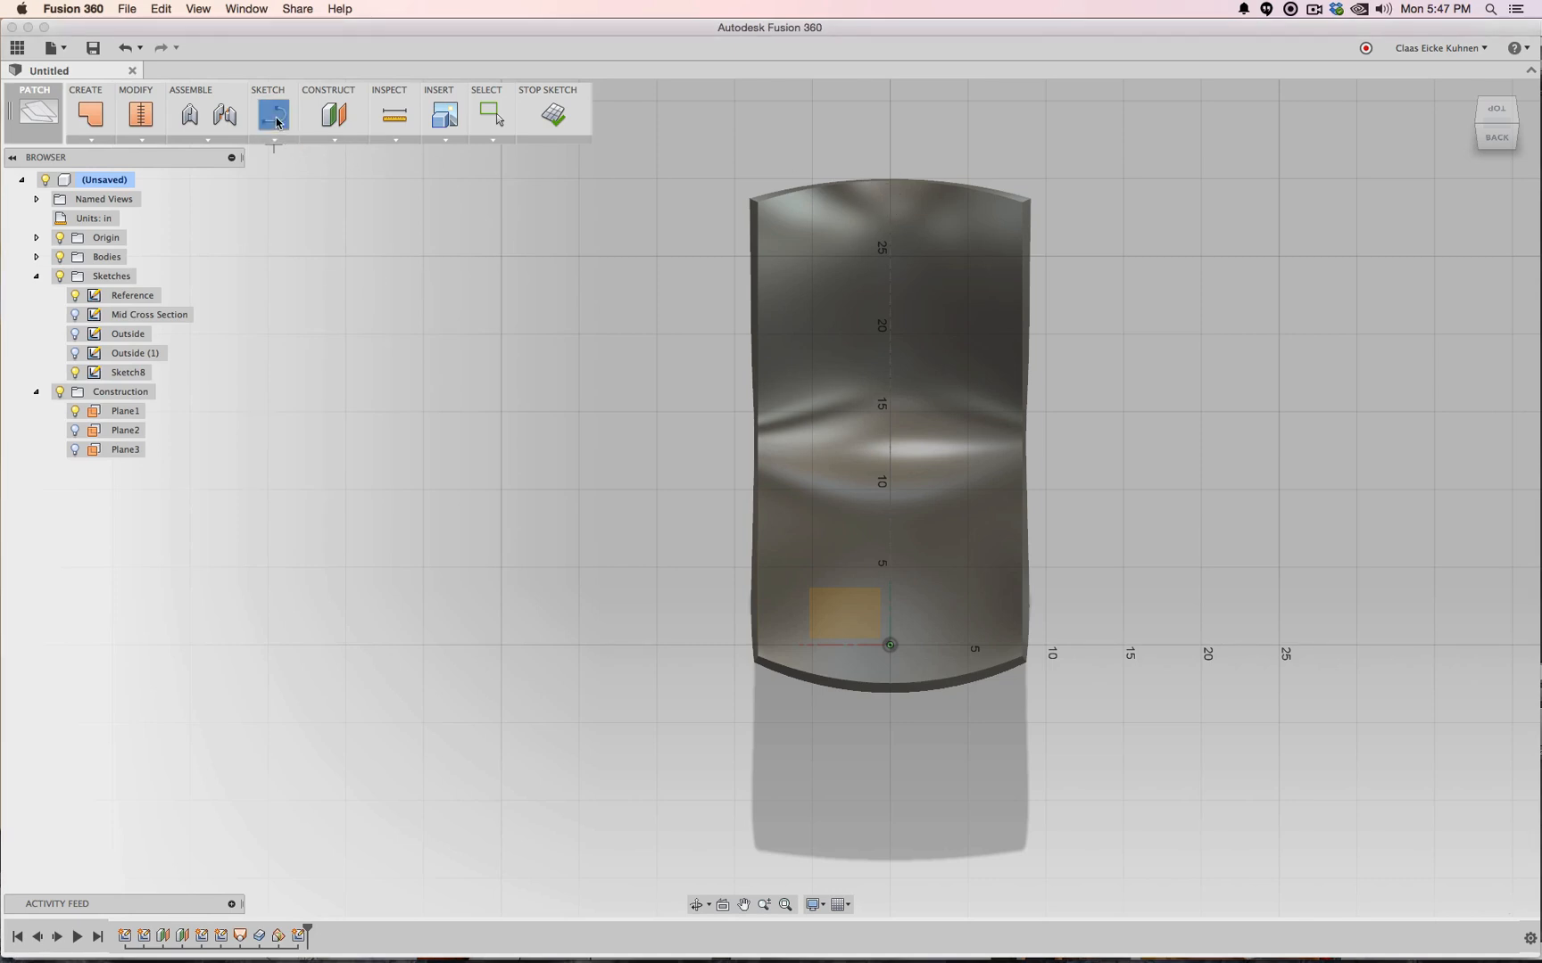
{"action": "left_click", "coordinate": [889, 101]}
{"action": "left_click", "coordinate": [893, 800]}
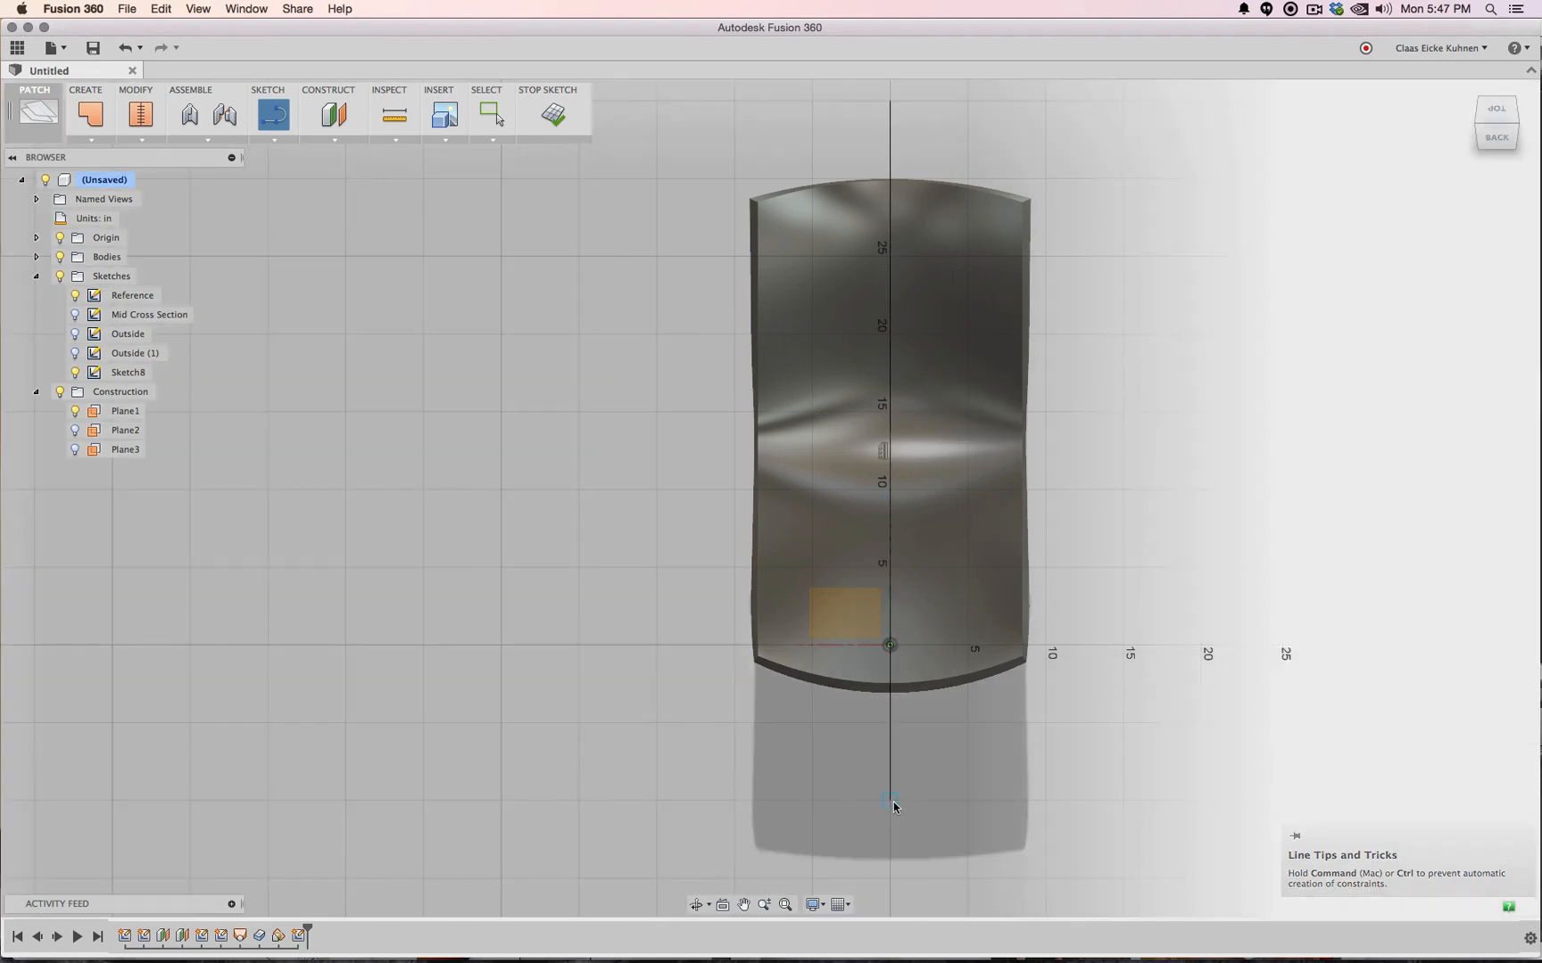
{"action": "key", "text": "Escape"}
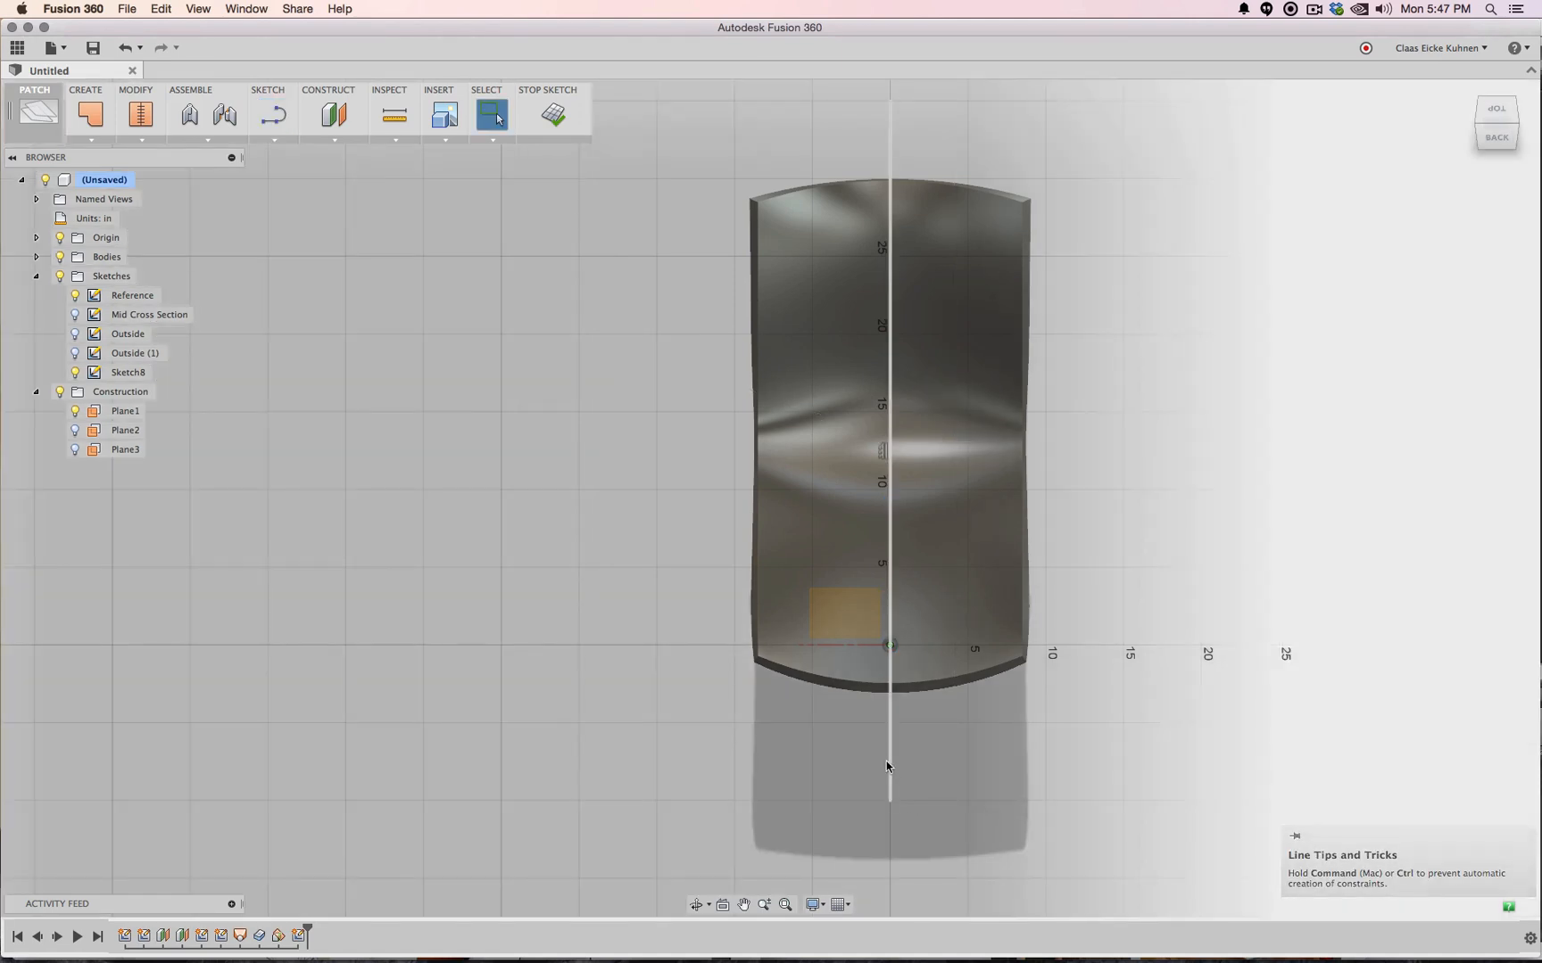
{"action": "left_click", "coordinate": [890, 764]}
{"action": "right_click", "coordinate": [890, 769]}
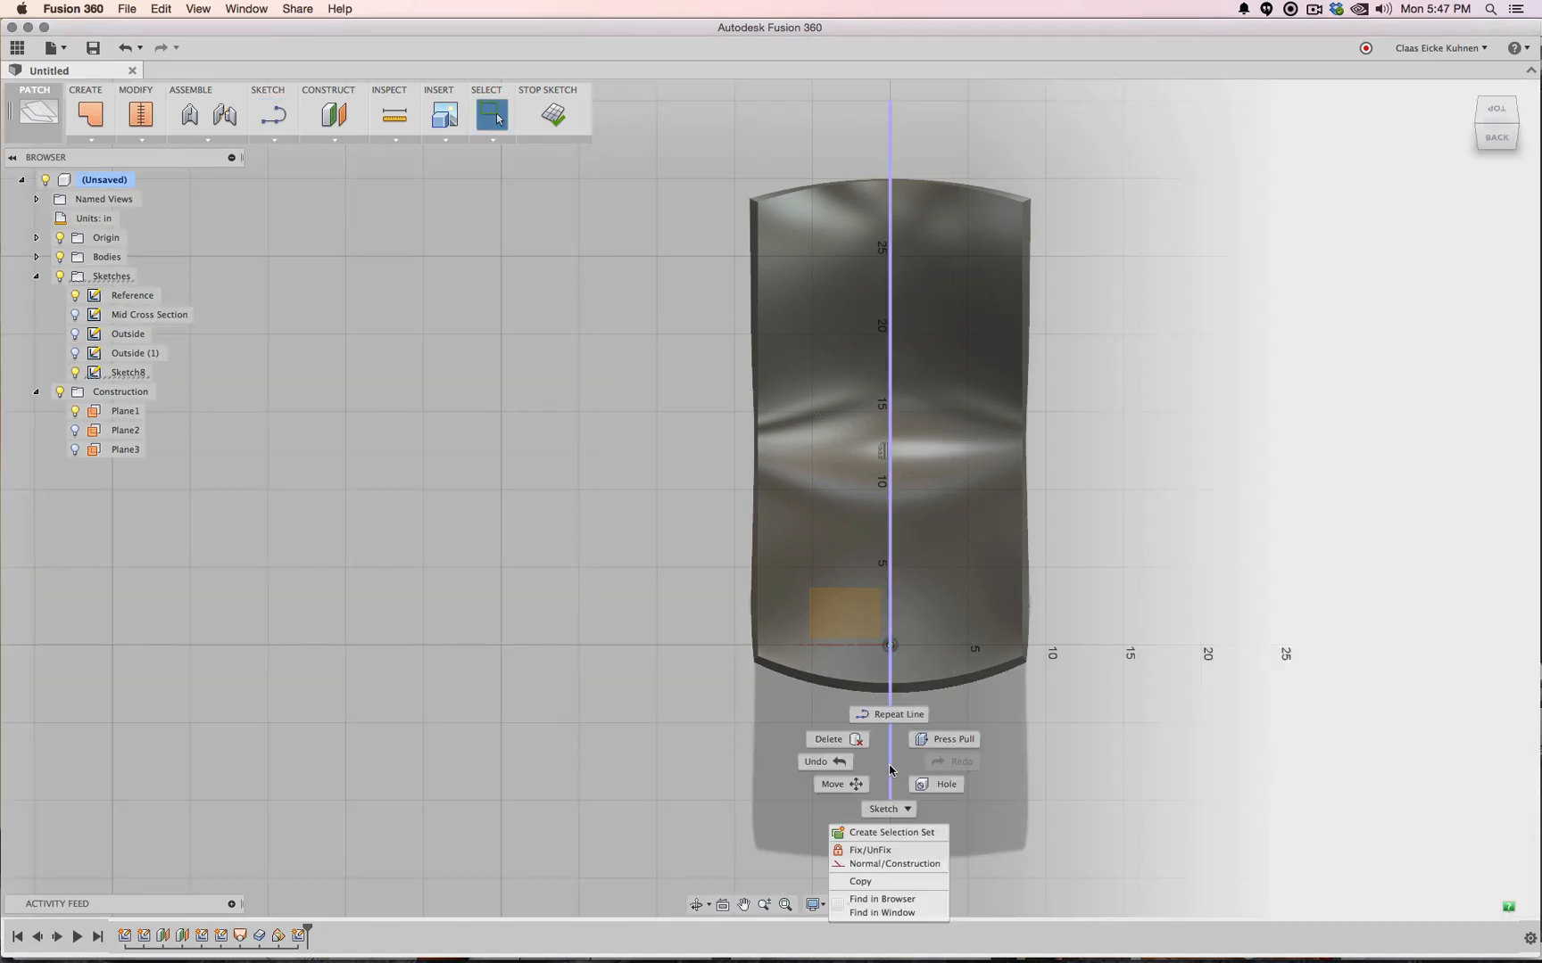
{"action": "left_click", "coordinate": [888, 866]}
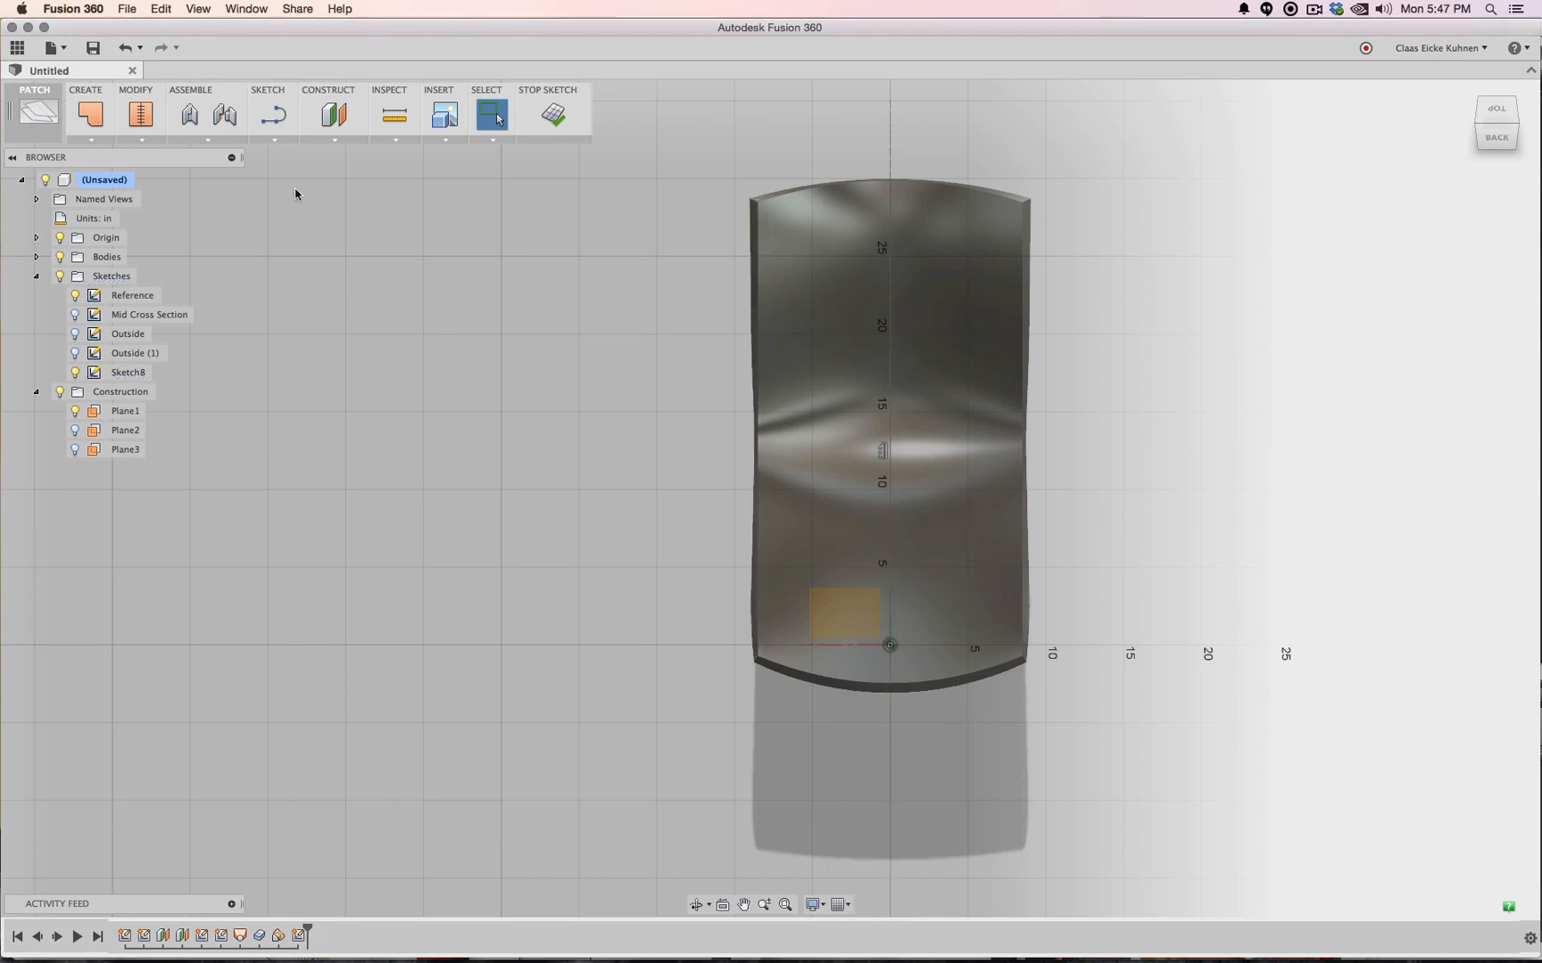
Draw a spline tracing the left half of the seat outline from axis to axis
{"action": "left_click", "coordinate": [272, 138]}
{"action": "left_click", "coordinate": [283, 290]}
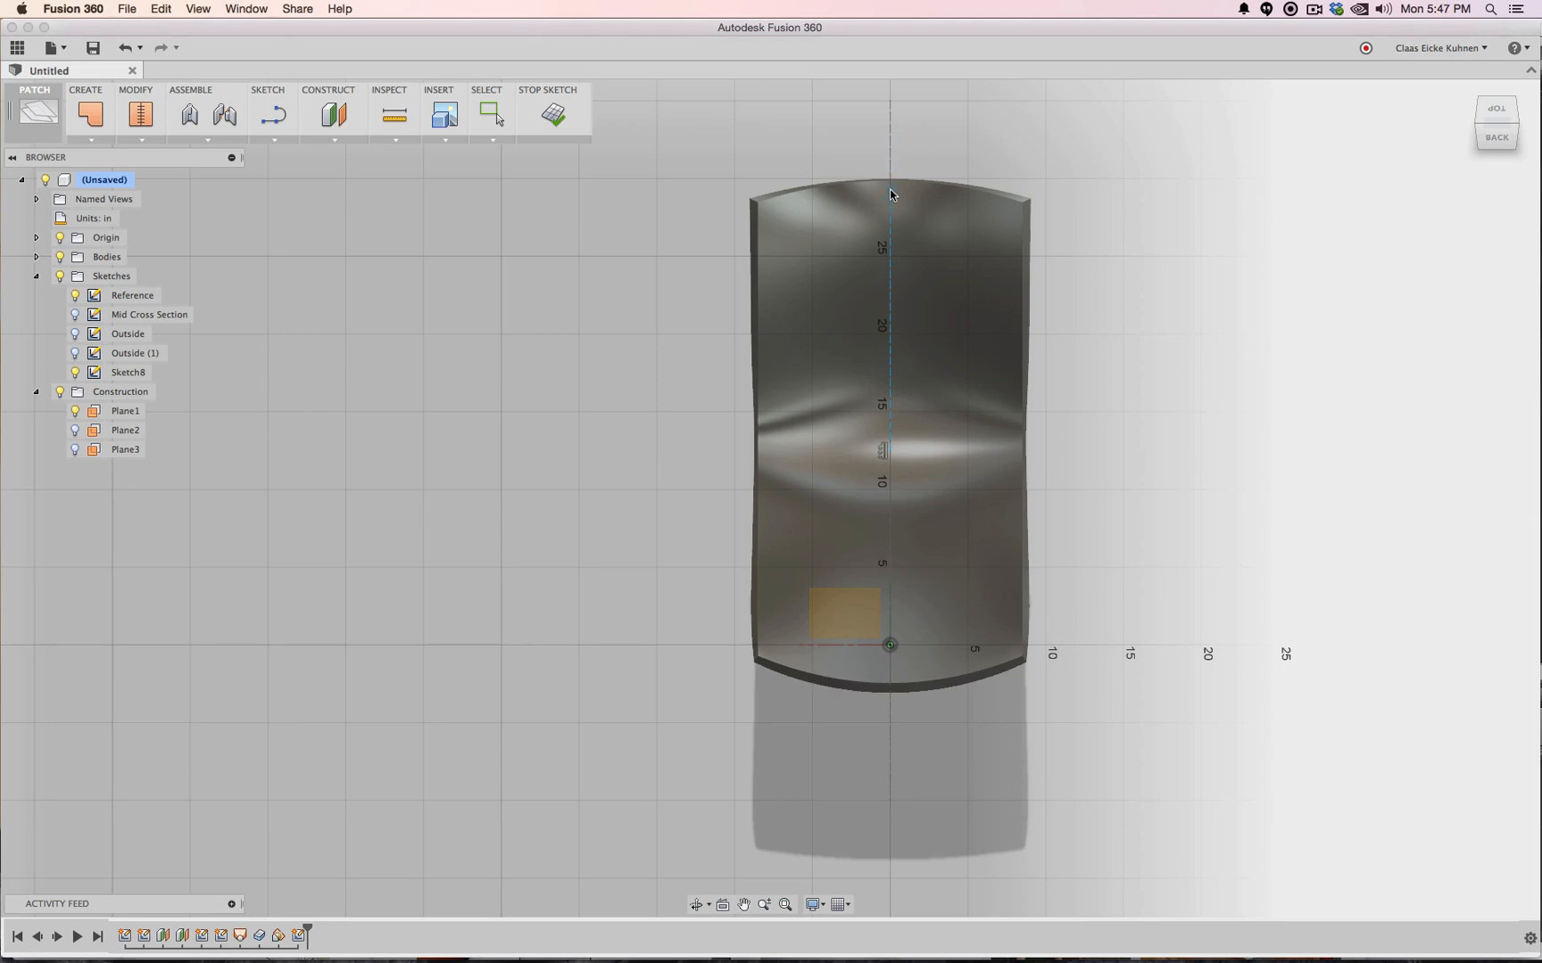
{"action": "left_click", "coordinate": [890, 189]}
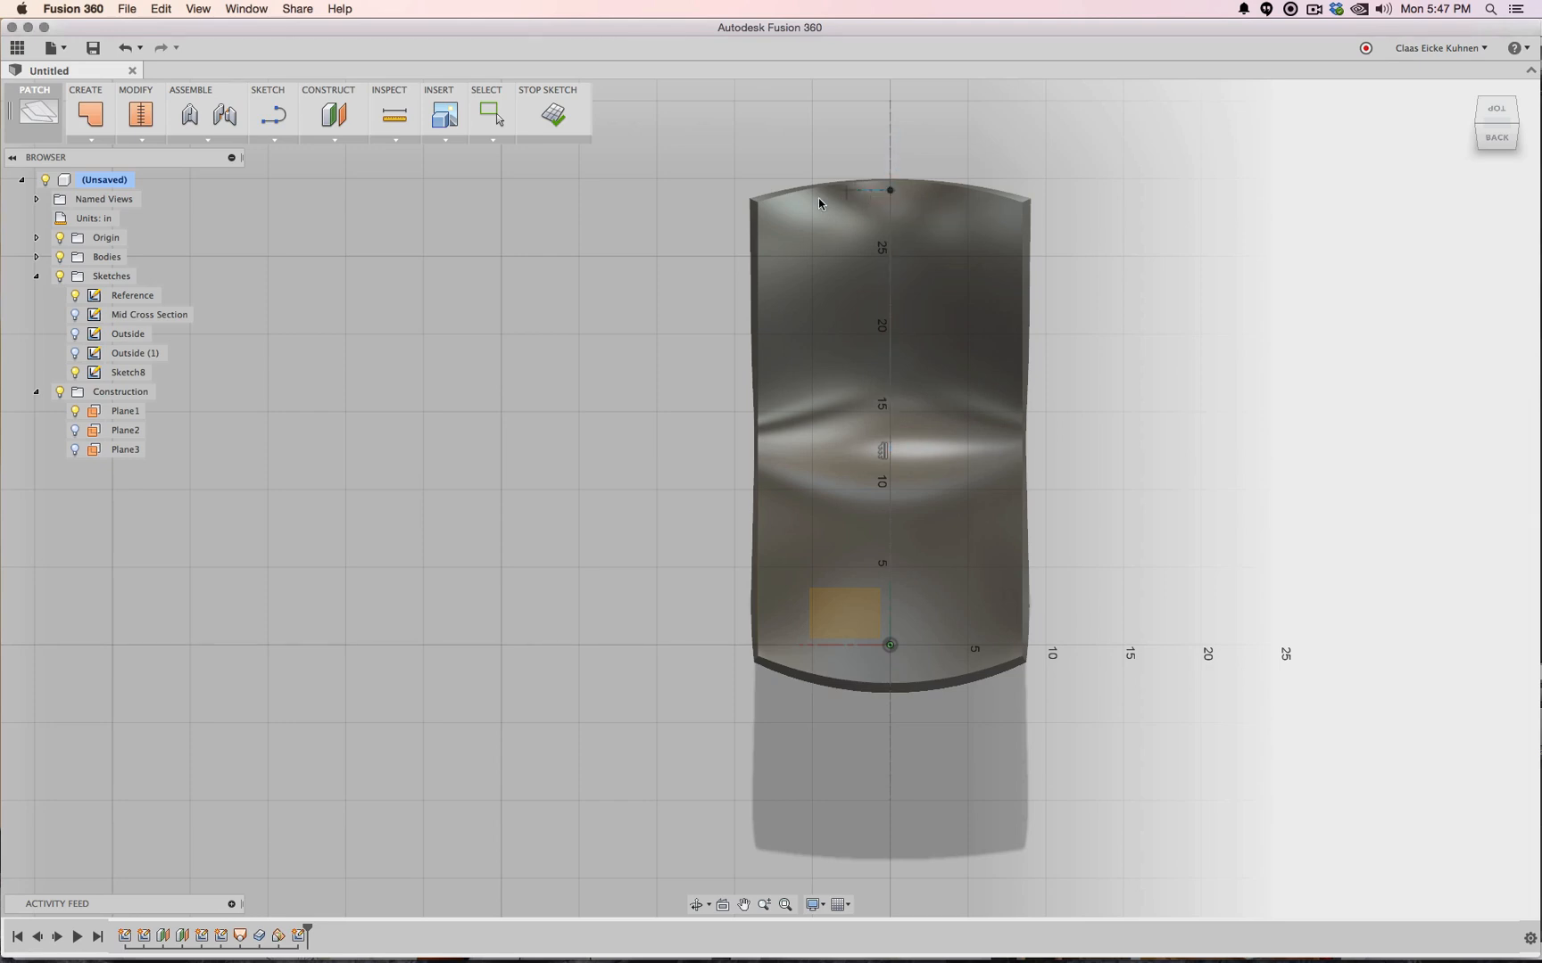
{"action": "left_click", "coordinate": [770, 211]}
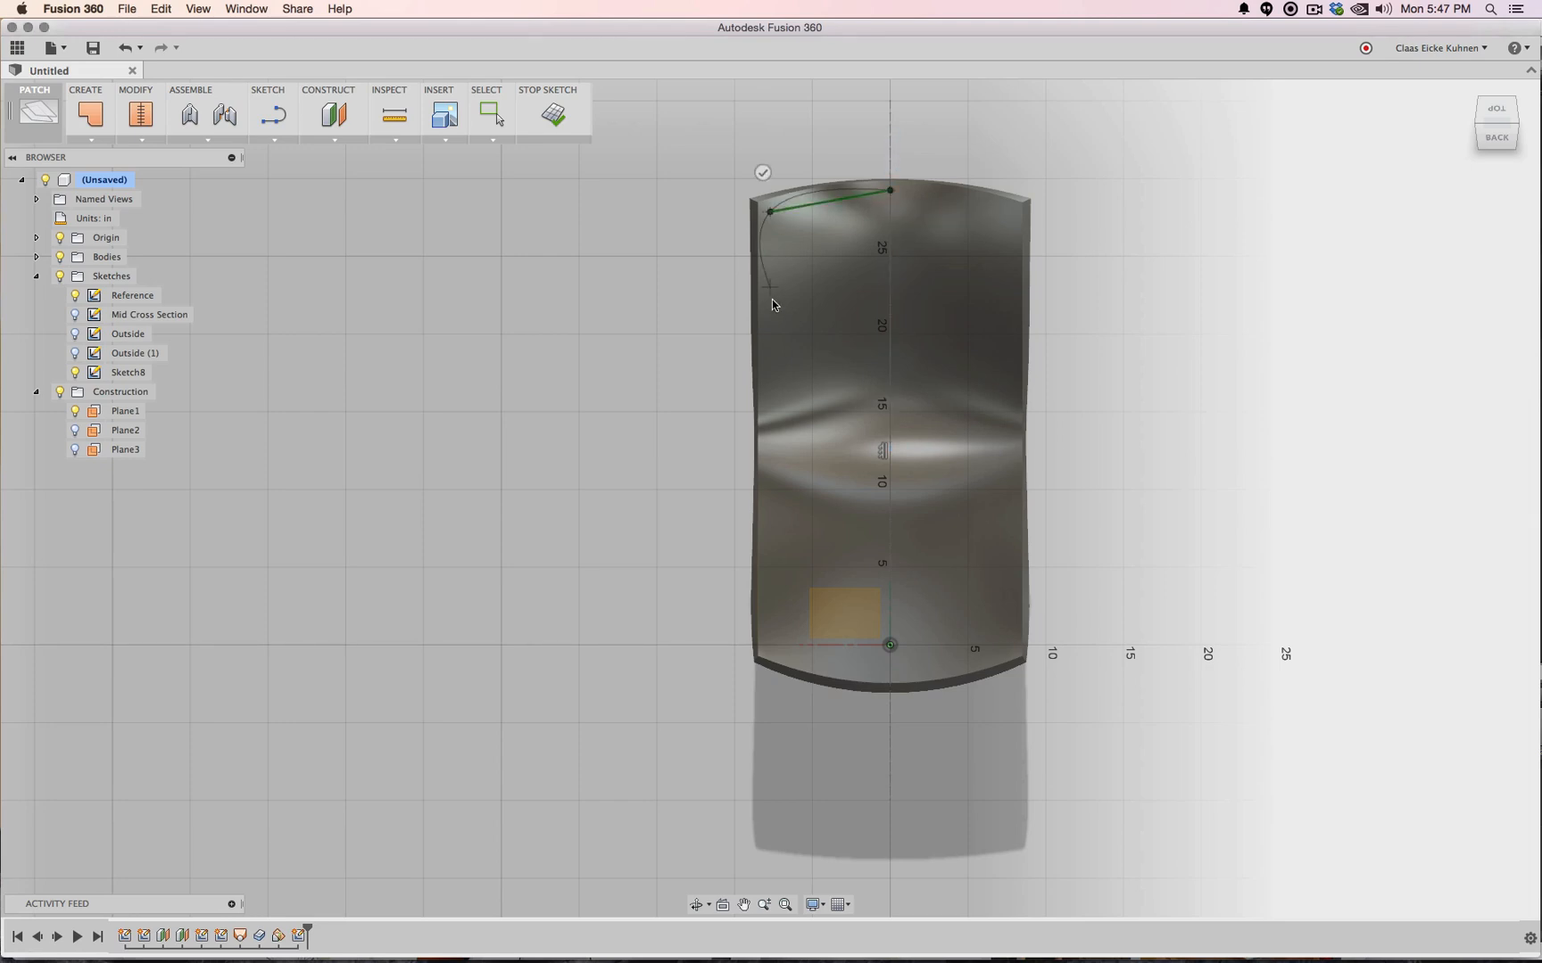
{"action": "left_click", "coordinate": [803, 416]}
{"action": "left_click", "coordinate": [766, 616]}
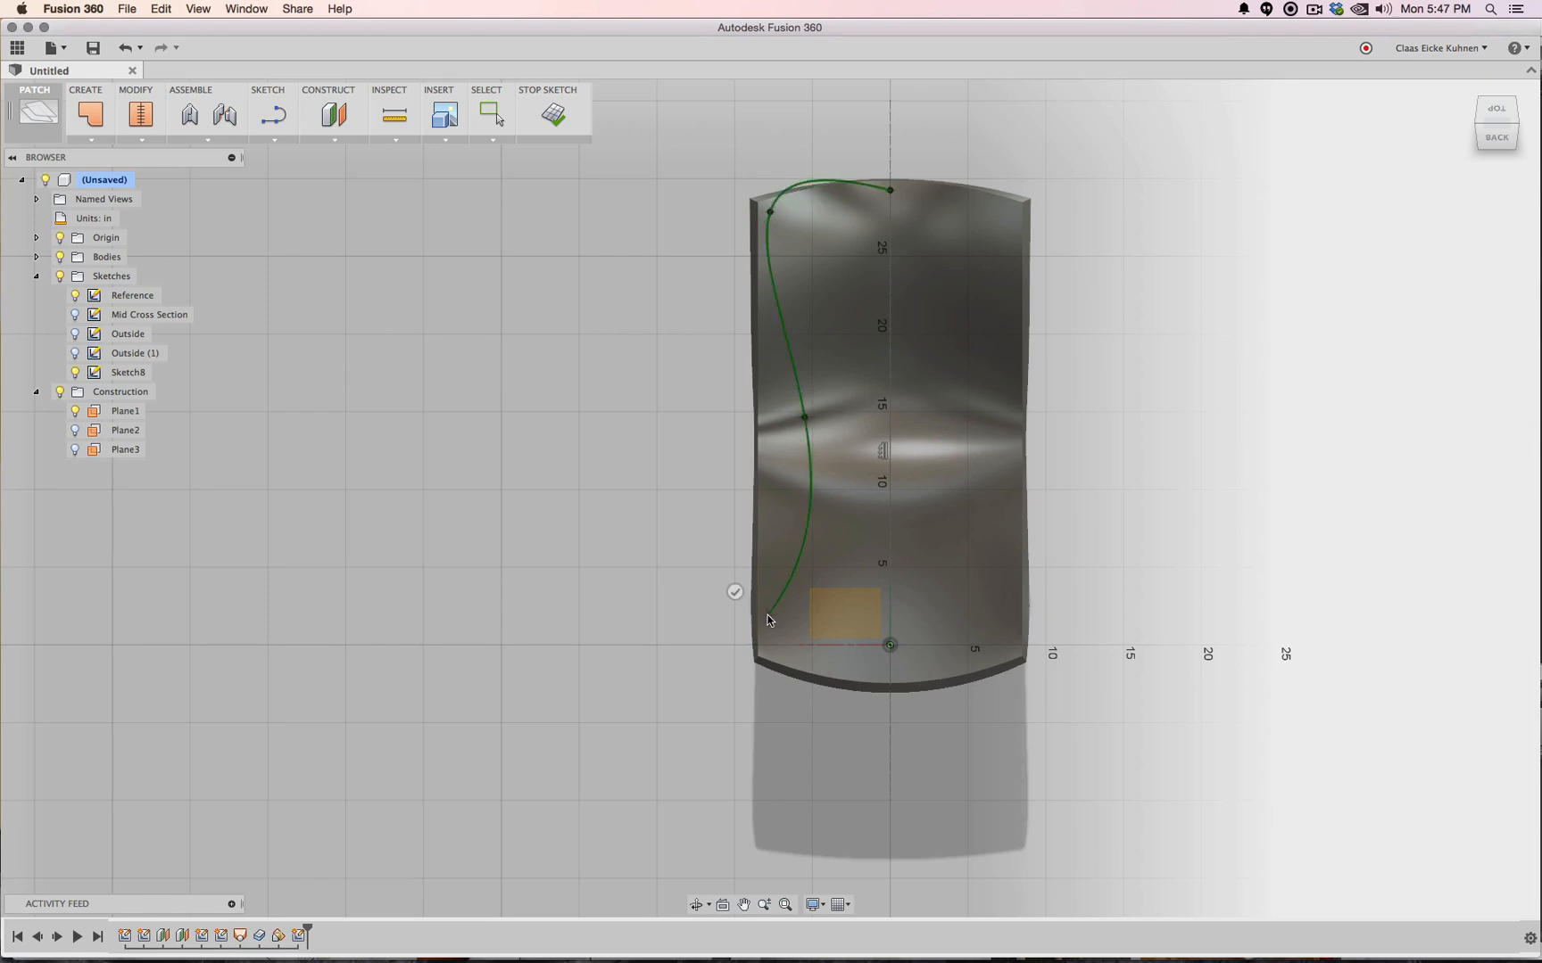
{"action": "left_click", "coordinate": [890, 675]}
{"action": "left_click", "coordinate": [890, 637]}
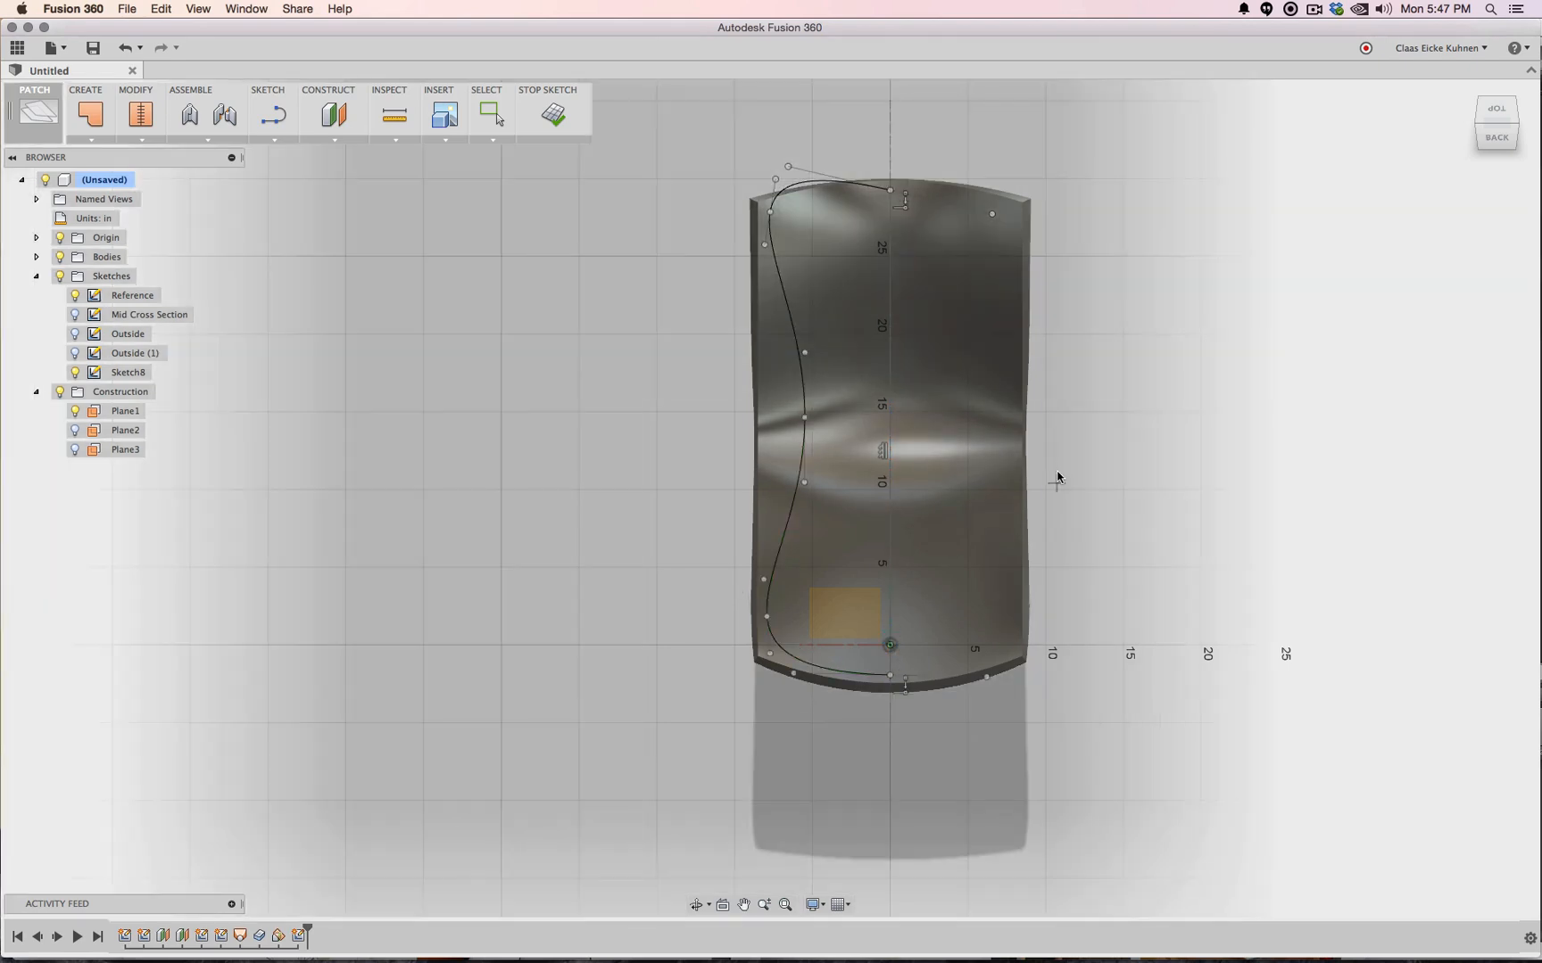
{"action": "key", "text": "Escape"}
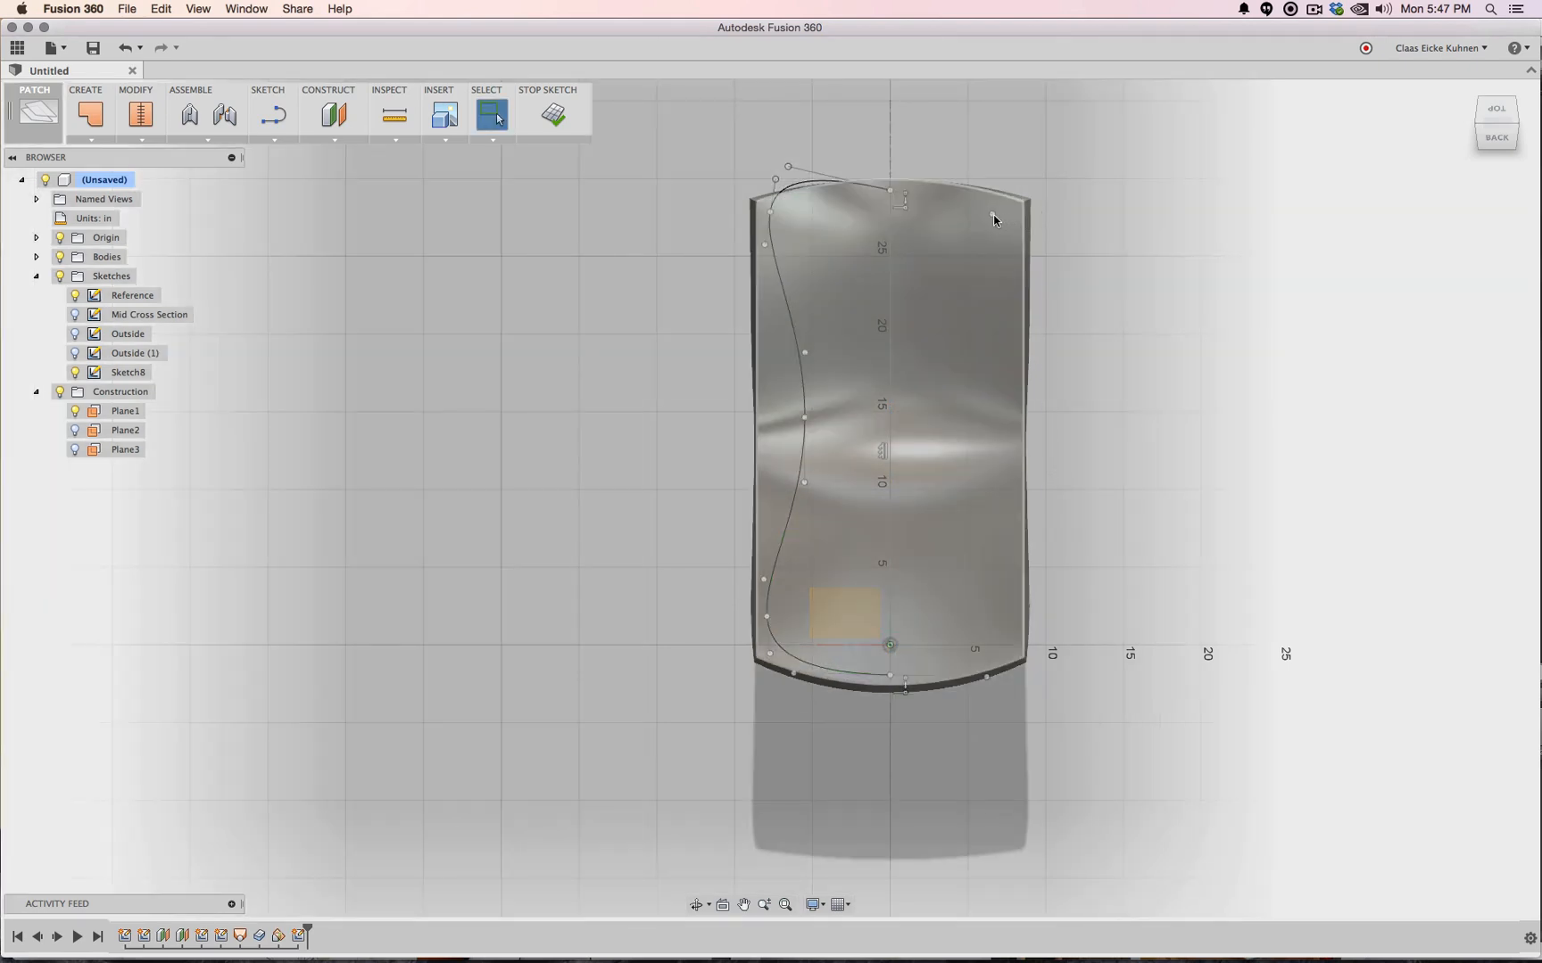
Reshape the spline's end tangents, waist point and top-left point to fit the seat edge
{"action": "left_click_drag", "start_coordinate": [992, 214], "coordinate": [969, 197]}
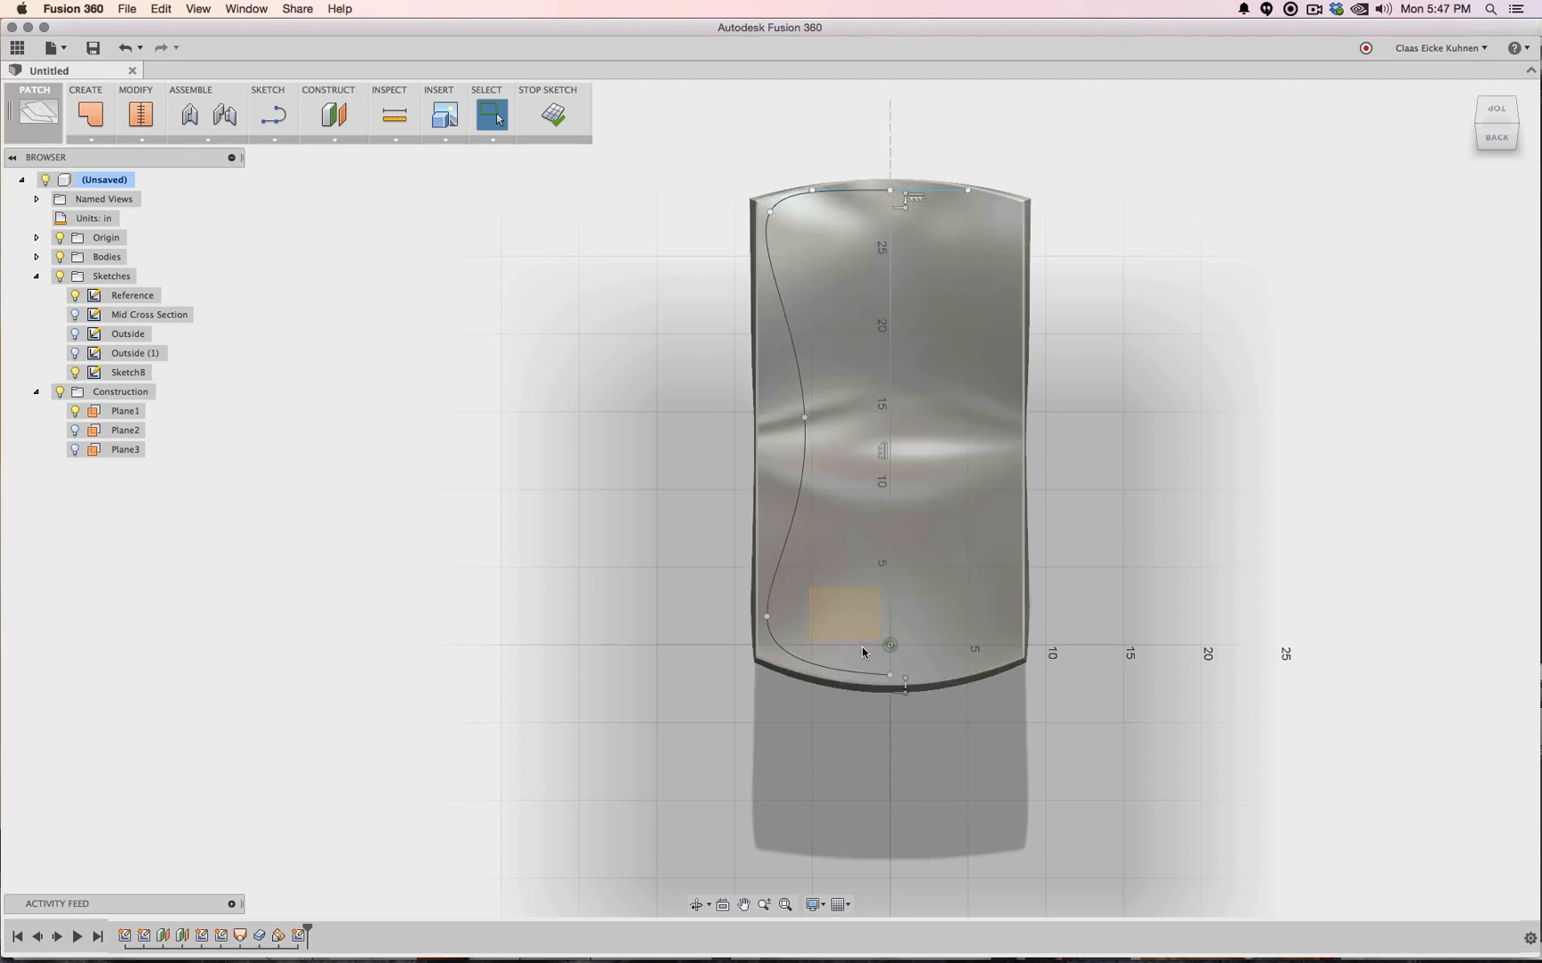
{"action": "left_click", "coordinate": [862, 674]}
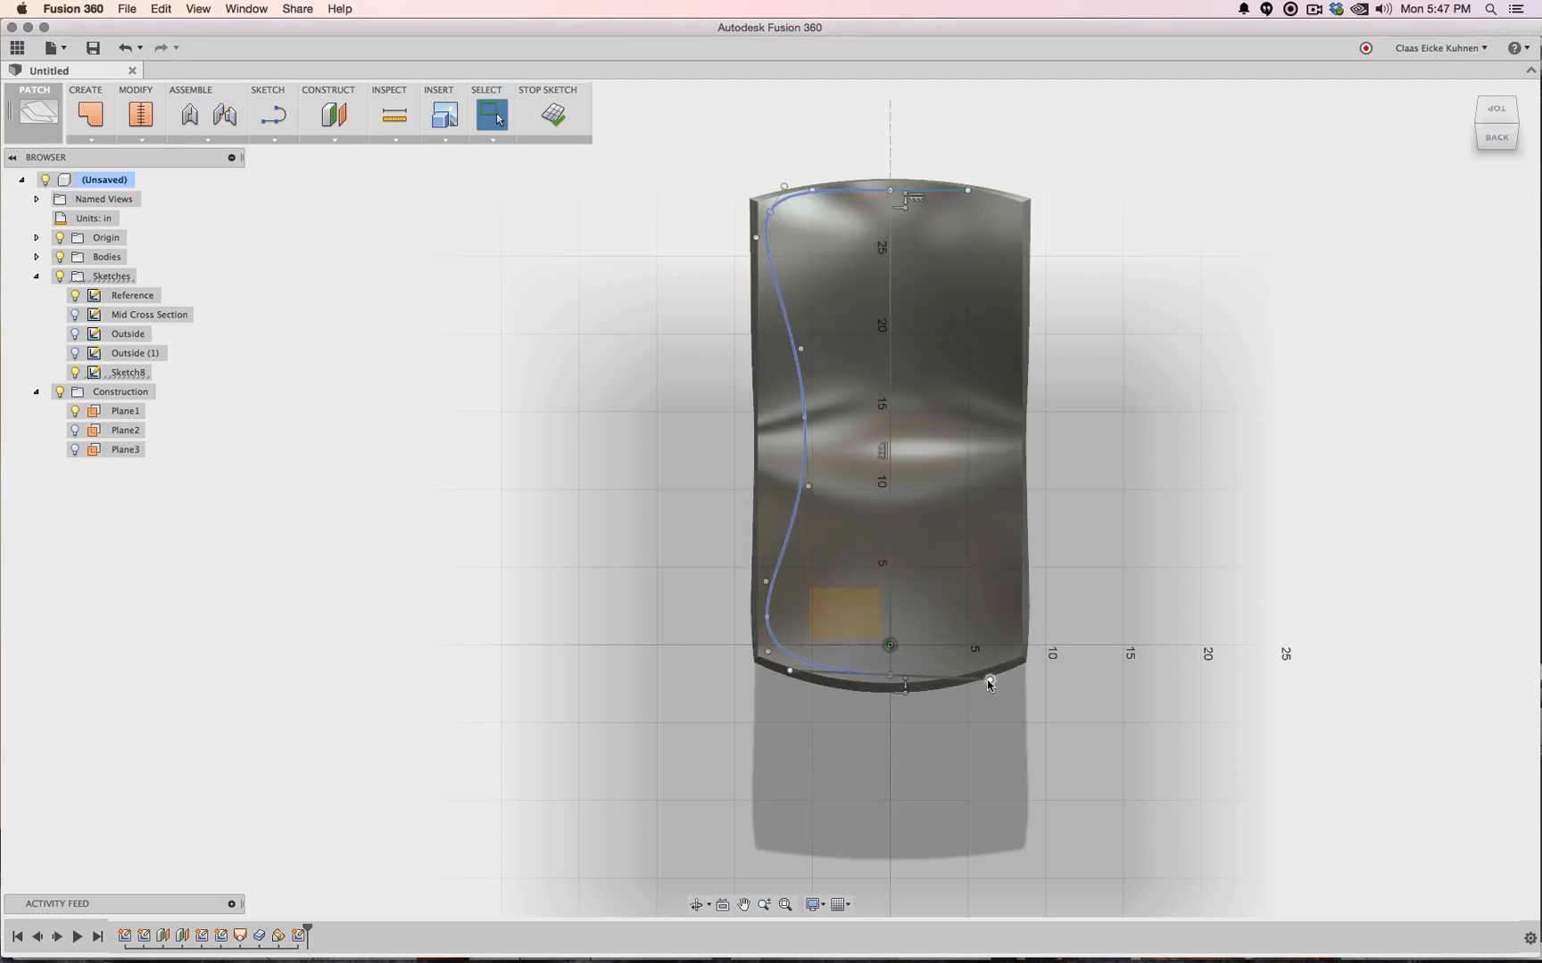
{"action": "left_click", "coordinate": [986, 680]}
{"action": "left_click_drag", "start_coordinate": [988, 676], "coordinate": [994, 674]}
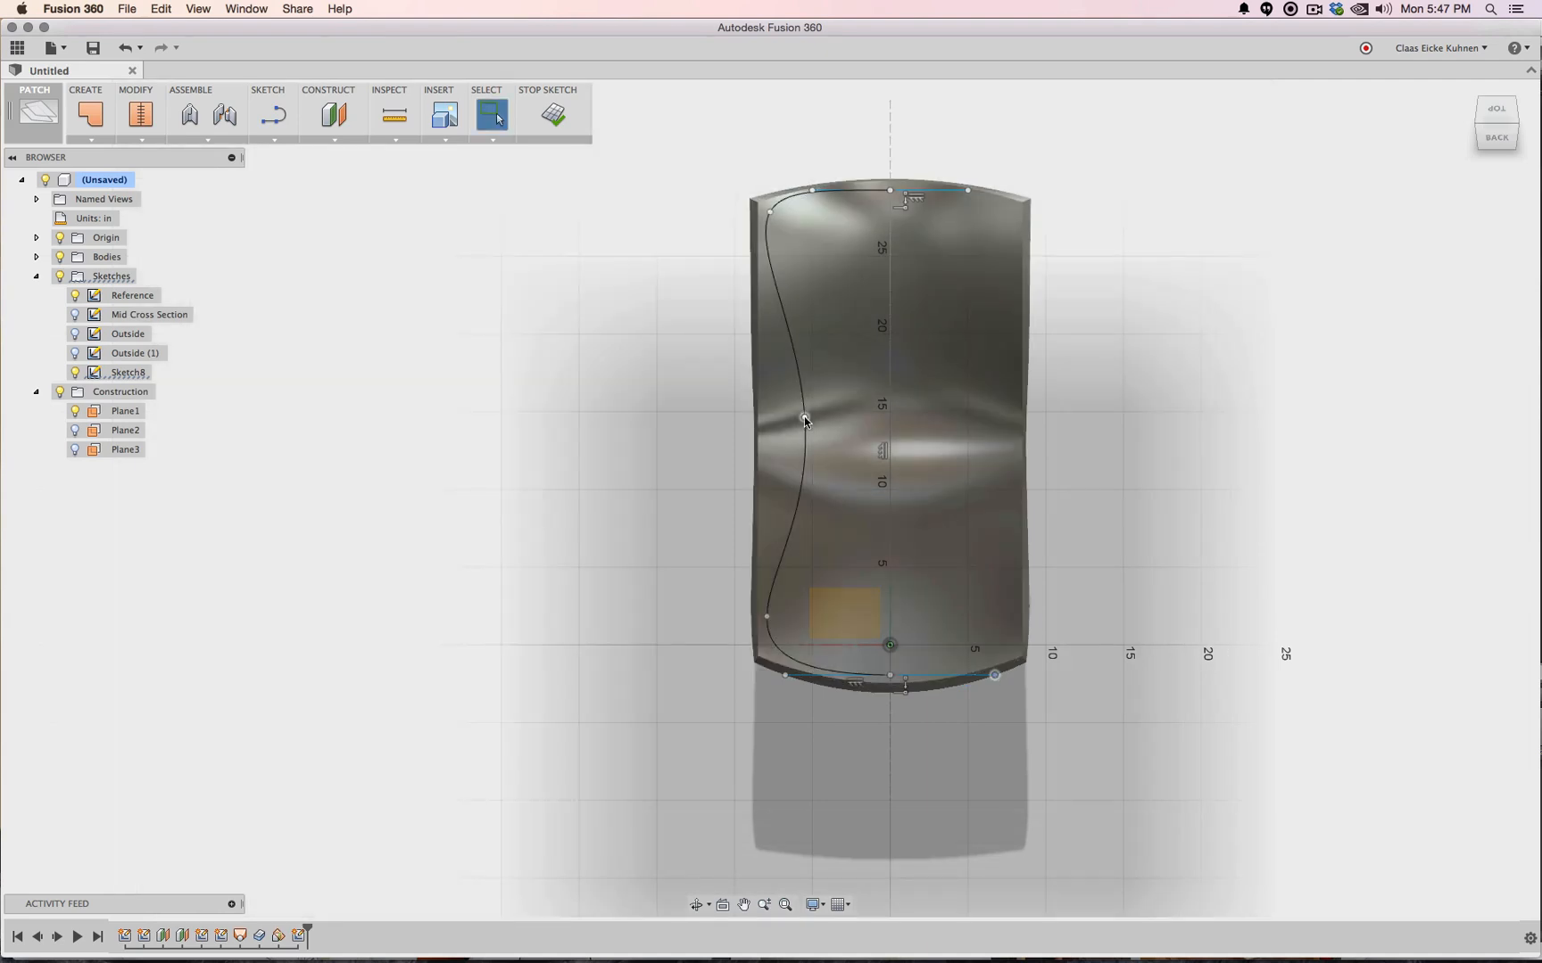
{"action": "left_click_drag", "start_coordinate": [803, 421], "coordinate": [810, 450]}
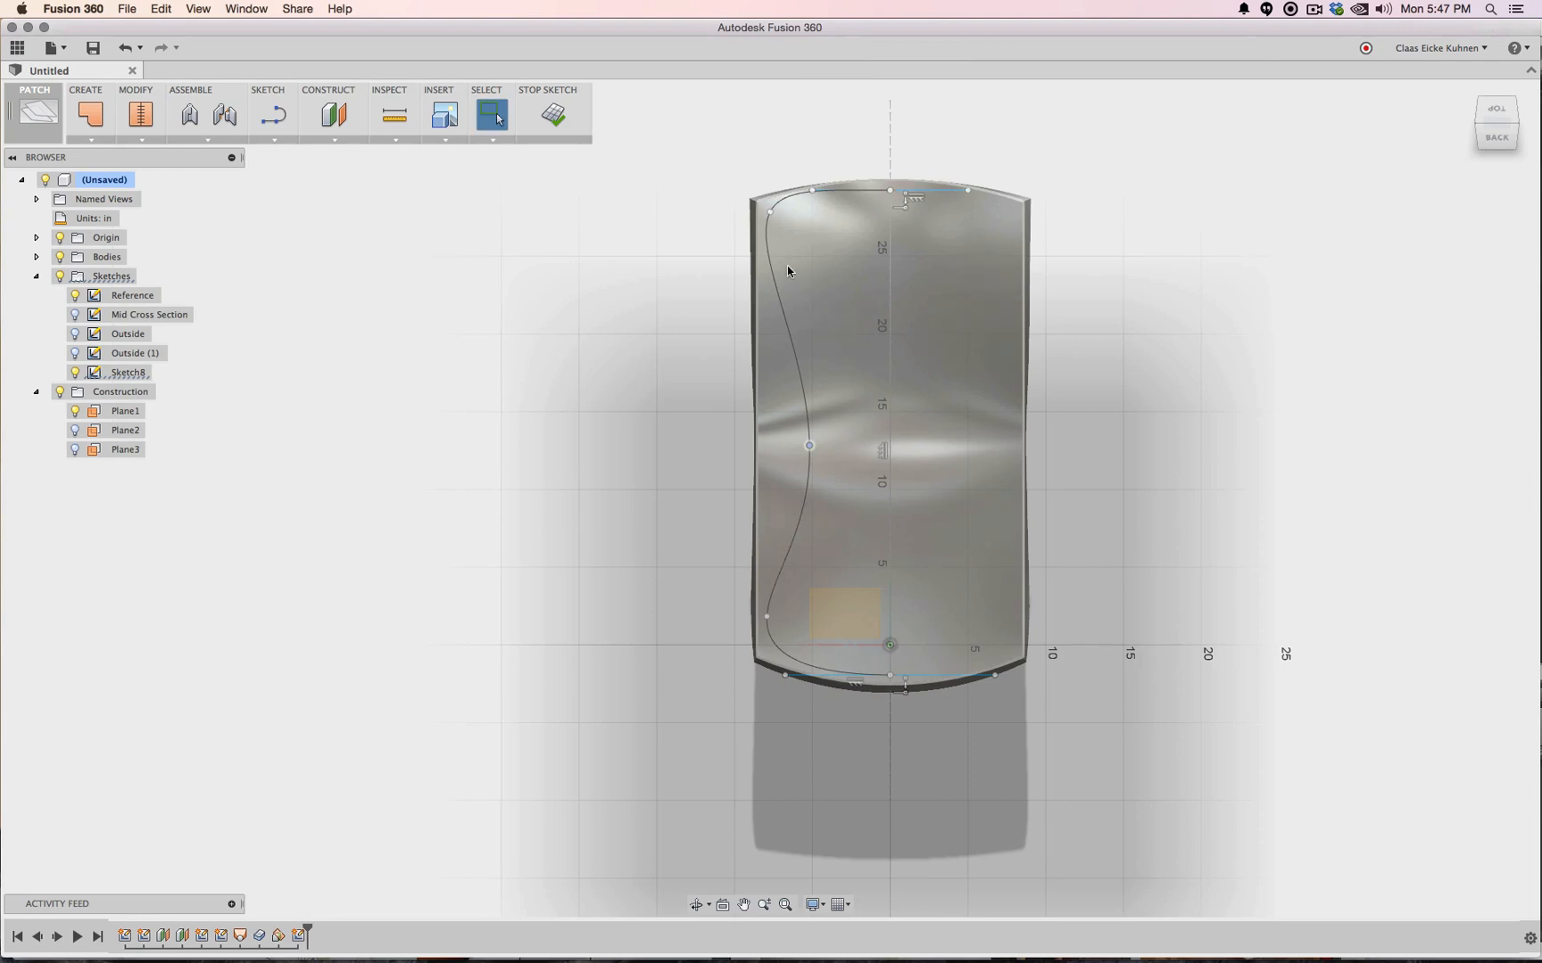
{"action": "left_click_drag", "start_coordinate": [769, 216], "coordinate": [767, 234]}
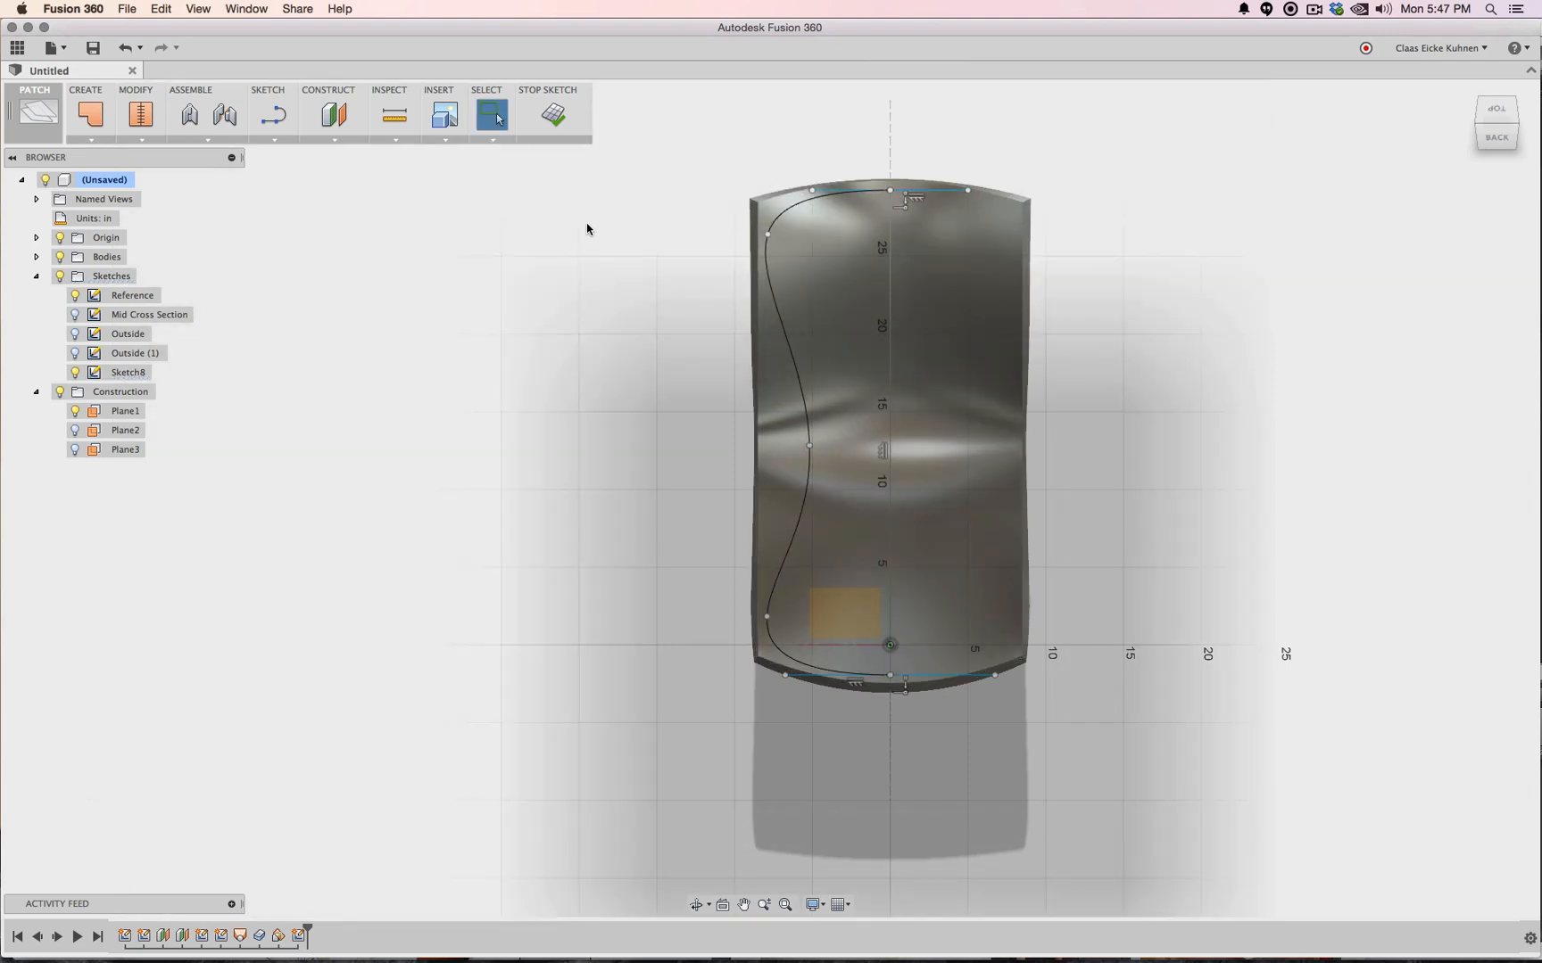
{"action": "left_click", "coordinate": [273, 141]}
{"action": "left_click", "coordinate": [361, 425]}
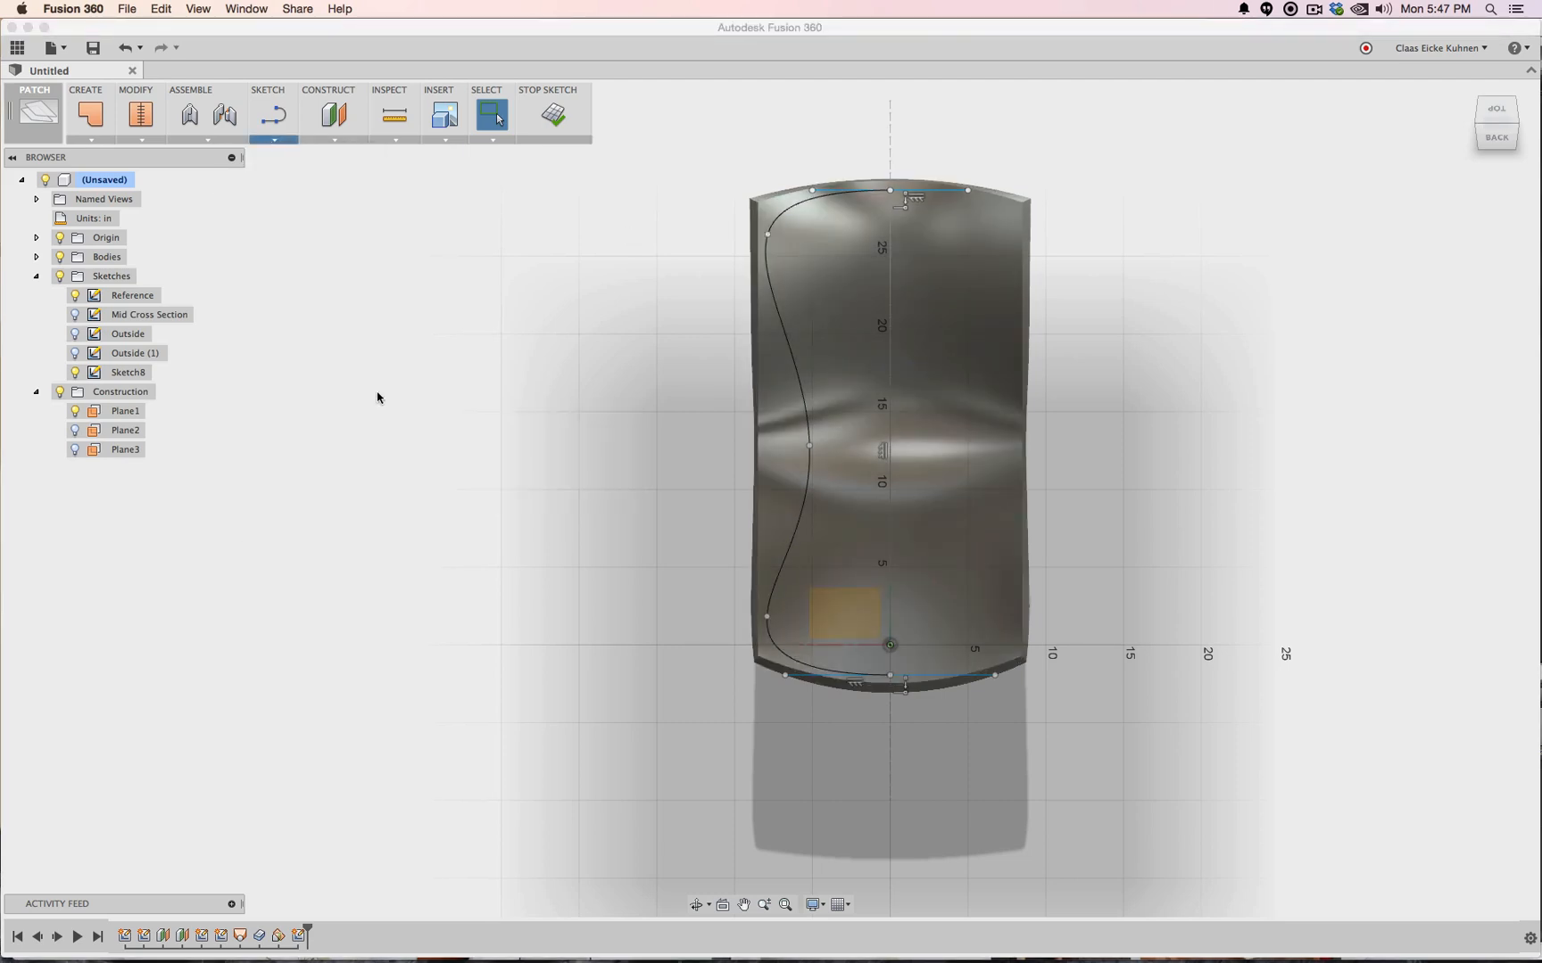
Mirror the spline across the centre line into a closed hourglass outline and finish Sketch8
{"action": "left_click", "coordinate": [786, 214]}
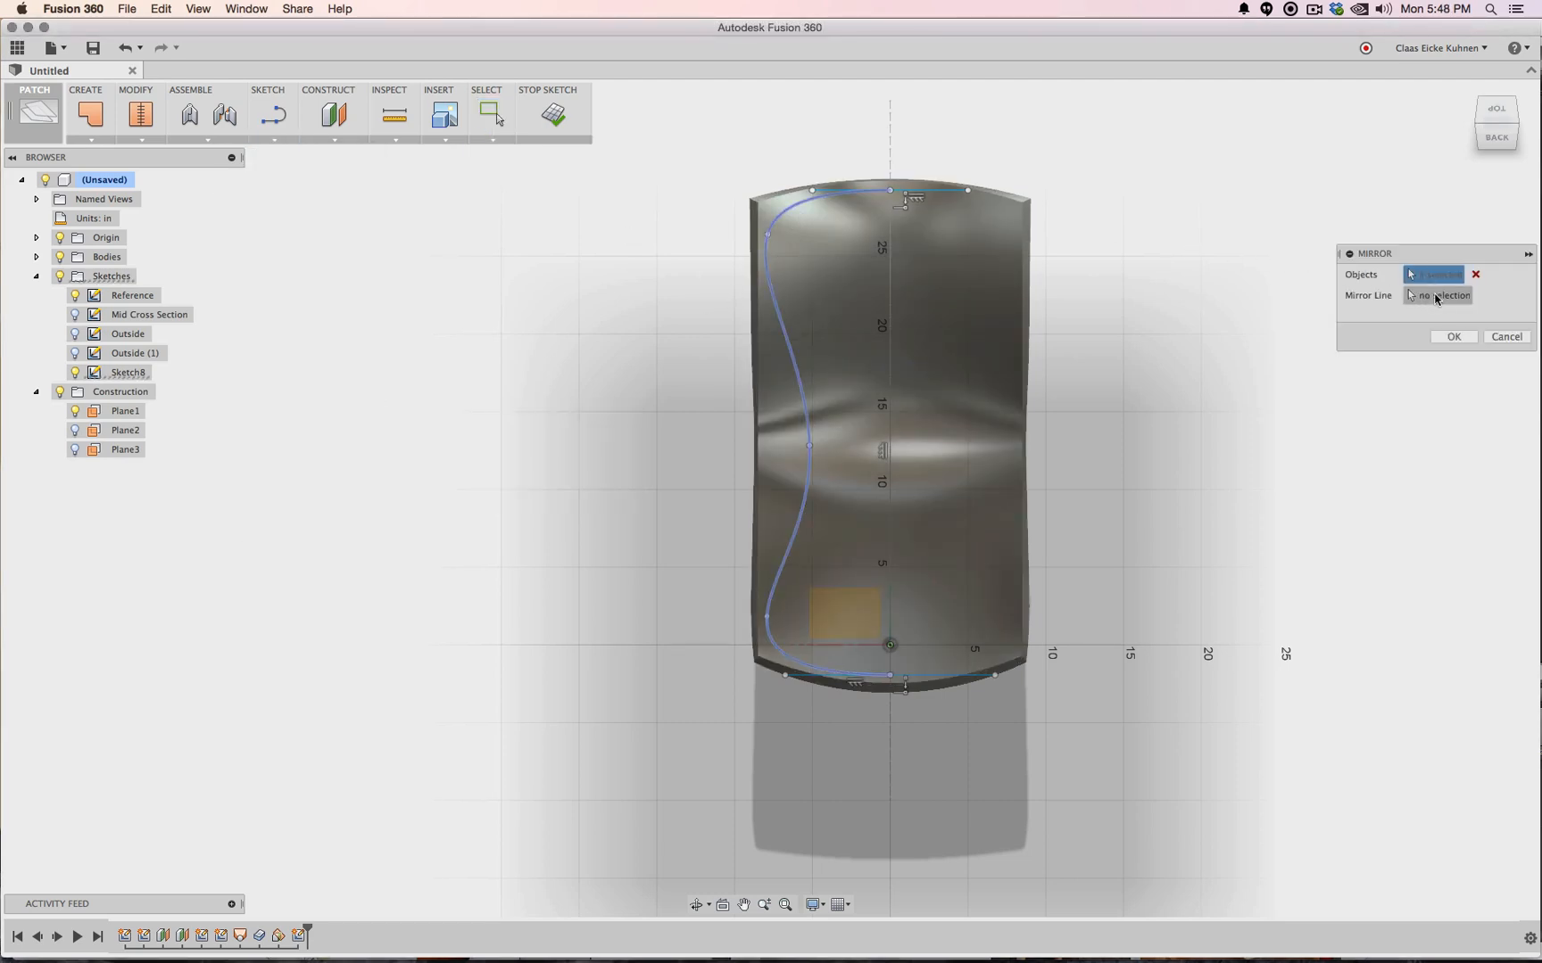
{"action": "left_click", "coordinate": [890, 266]}
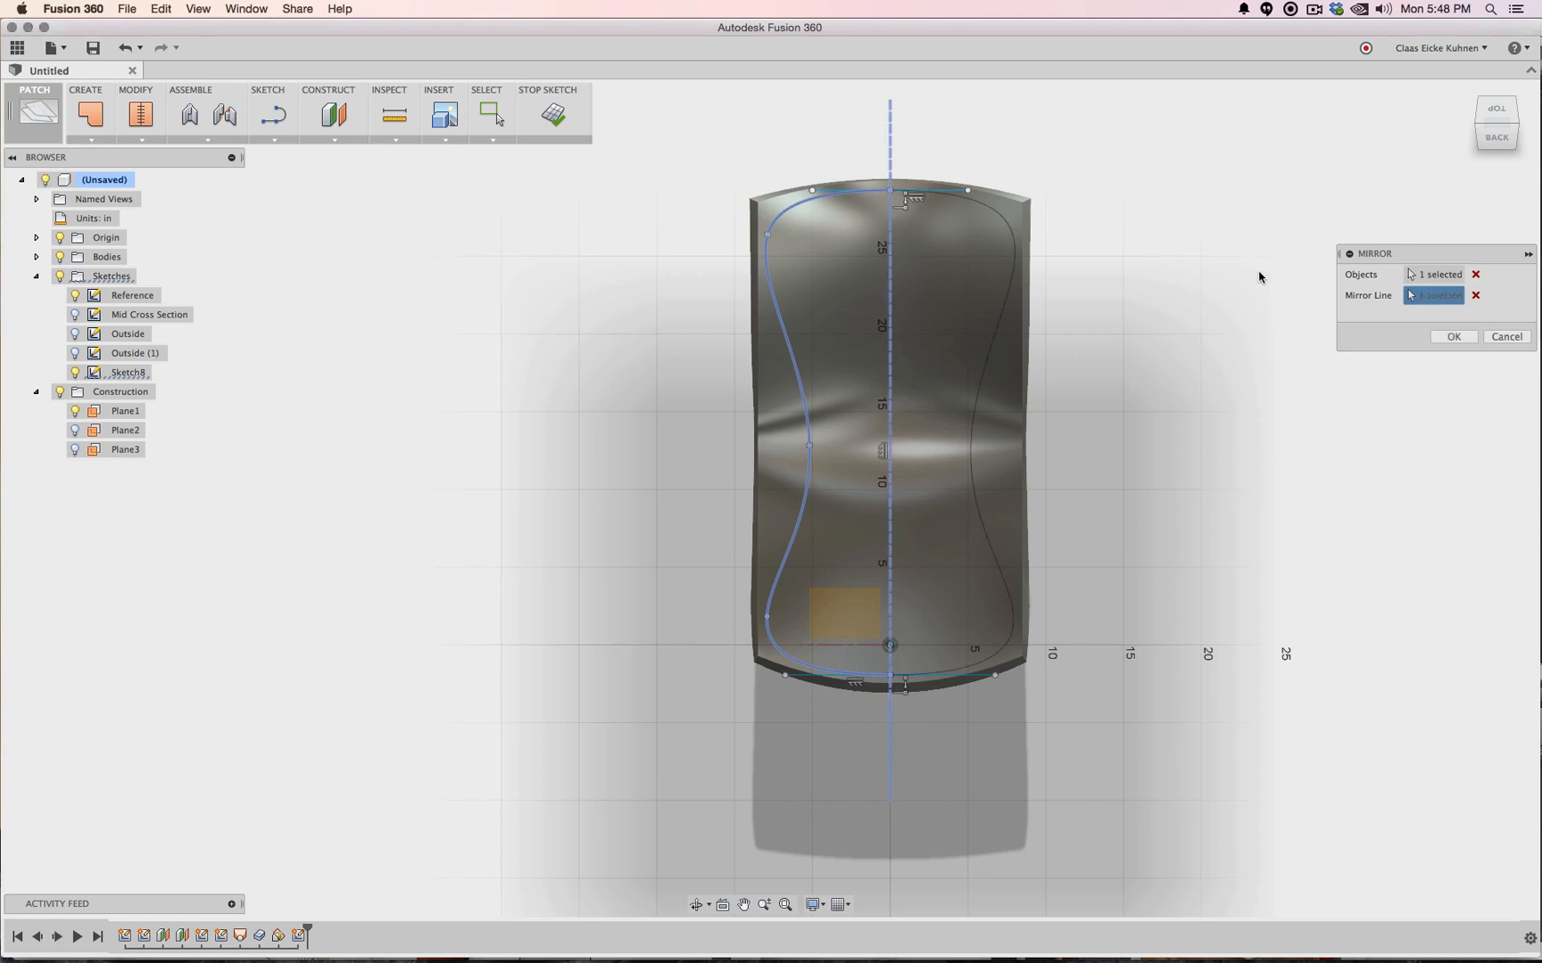
{"action": "left_click", "coordinate": [1454, 336]}
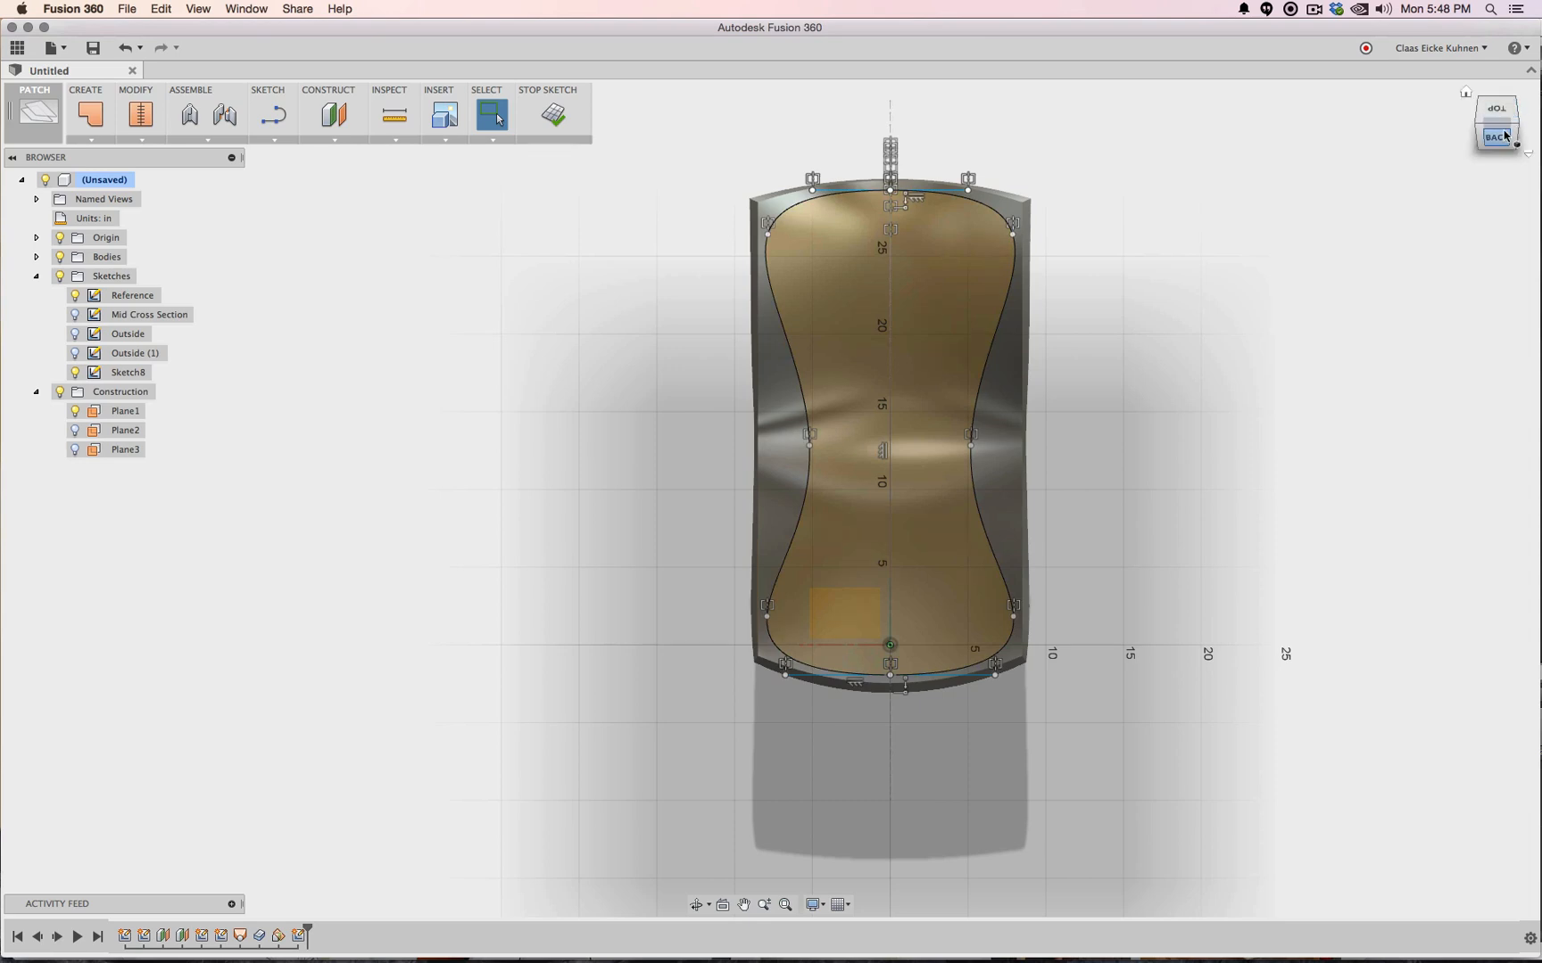
{"action": "mouse_move", "coordinate": [1504, 130]}
{"action": "left_mouse_down"}
{"action": "mouse_move", "coordinate": [1258, 68]}
{"action": "mouse_move", "coordinate": [1316, 85]}
{"action": "left_mouse_up"}
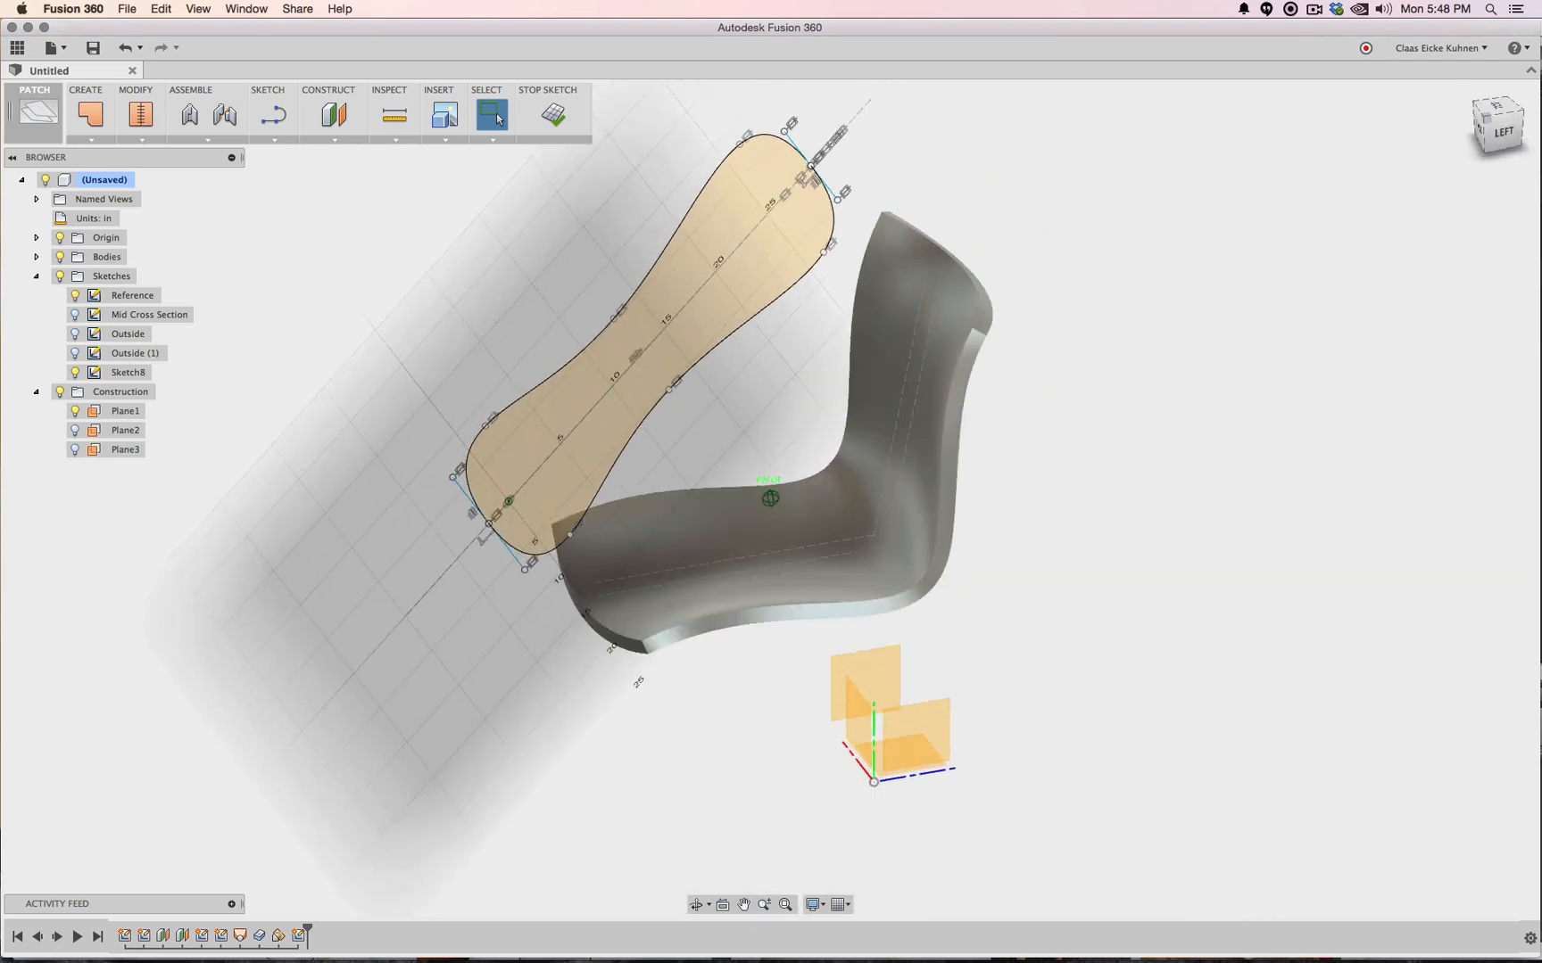
{"action": "left_click", "coordinate": [553, 114]}
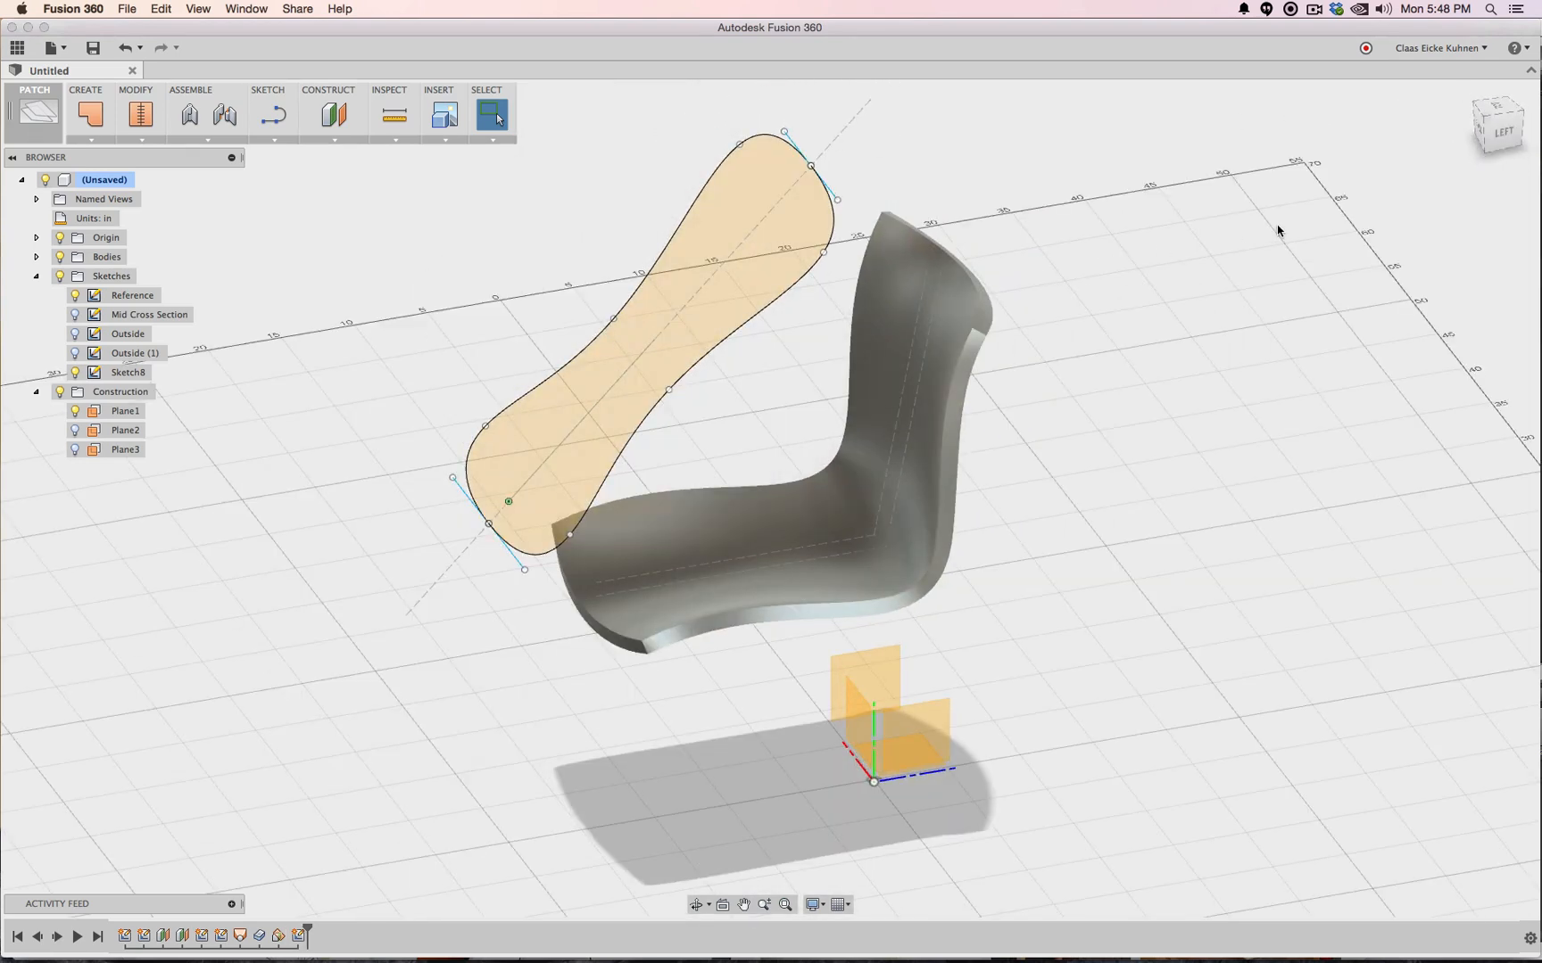
{"action": "left_click", "coordinate": [1485, 107]}
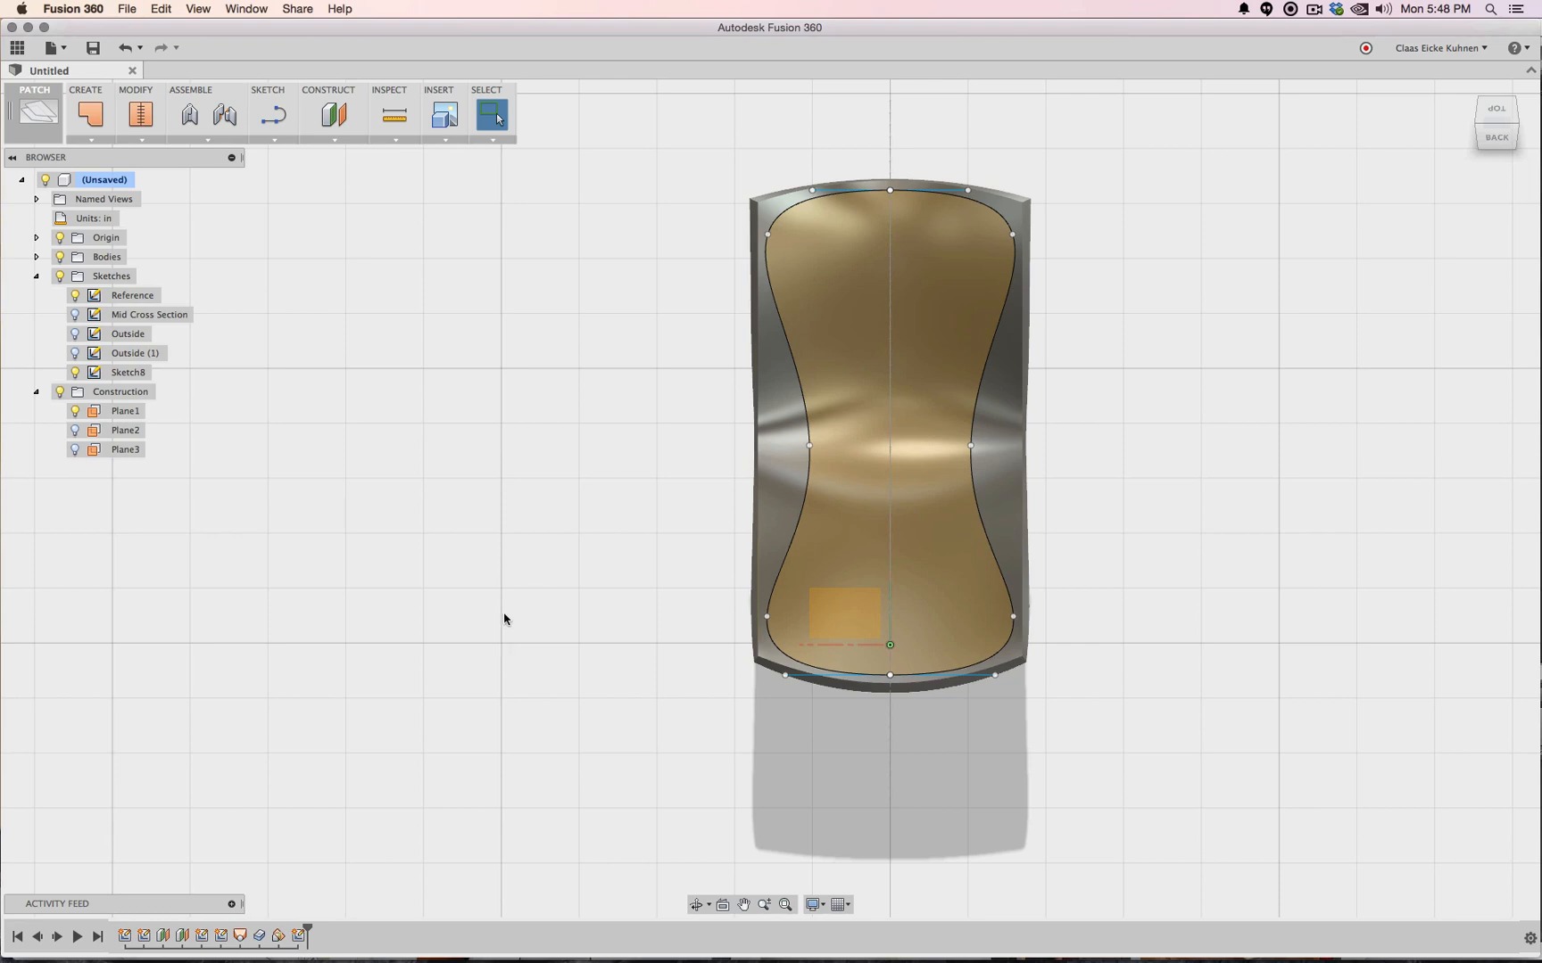
Split the seat body with the Sketch8 profile, with Extend Splitting Tool turned off
{"action": "left_click", "coordinate": [139, 141]}
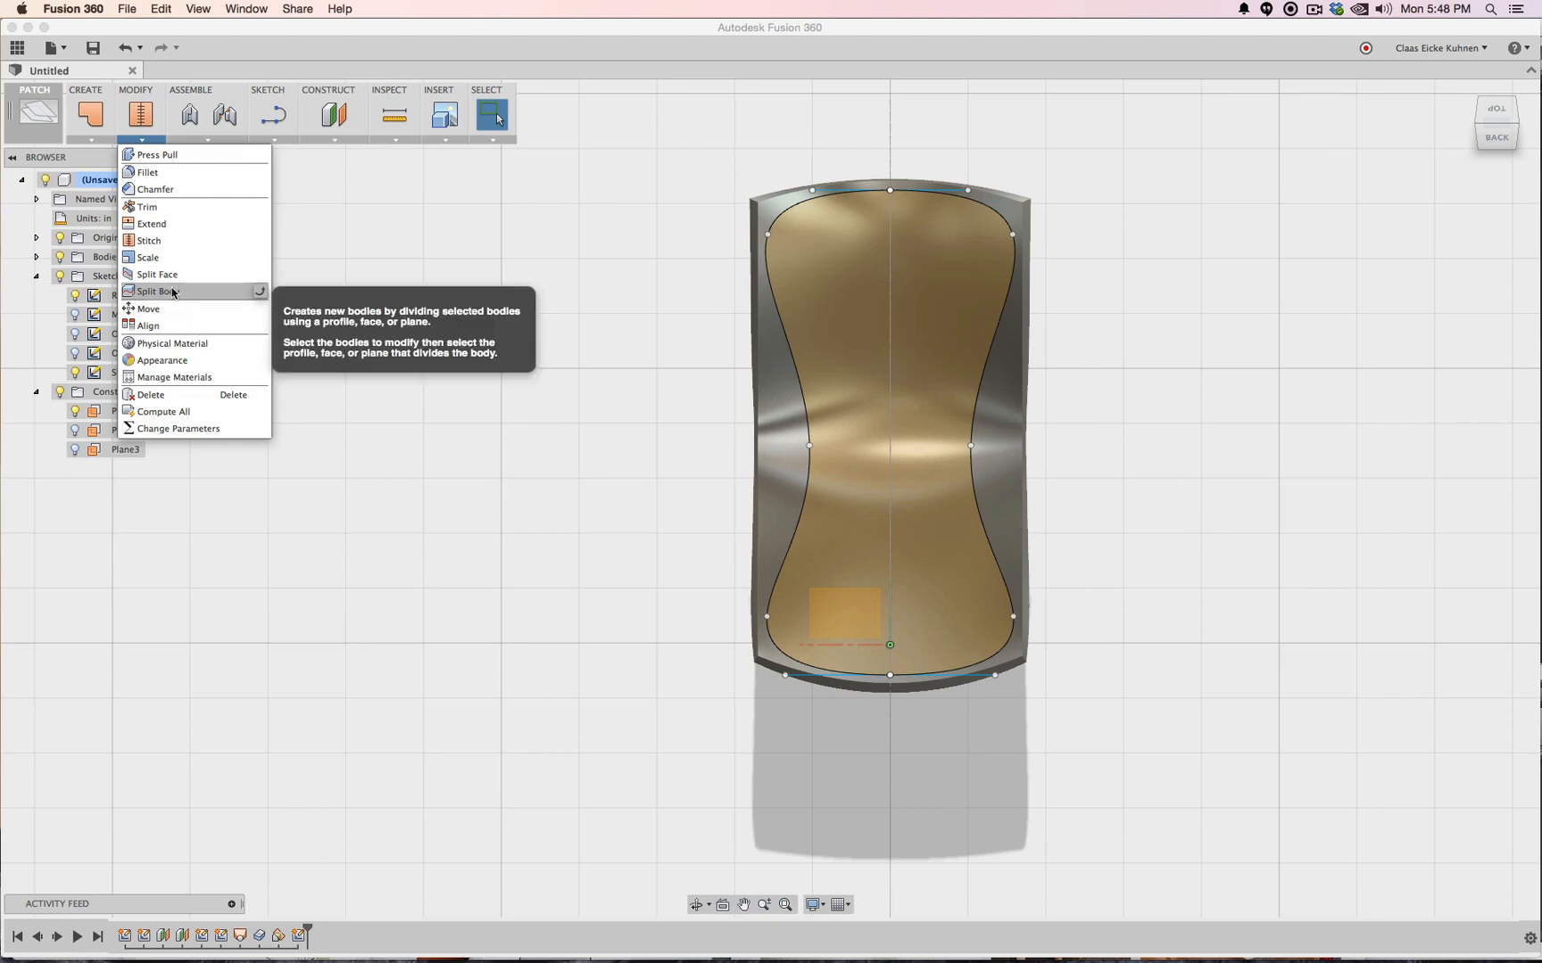
{"action": "left_click", "coordinate": [254, 291]}
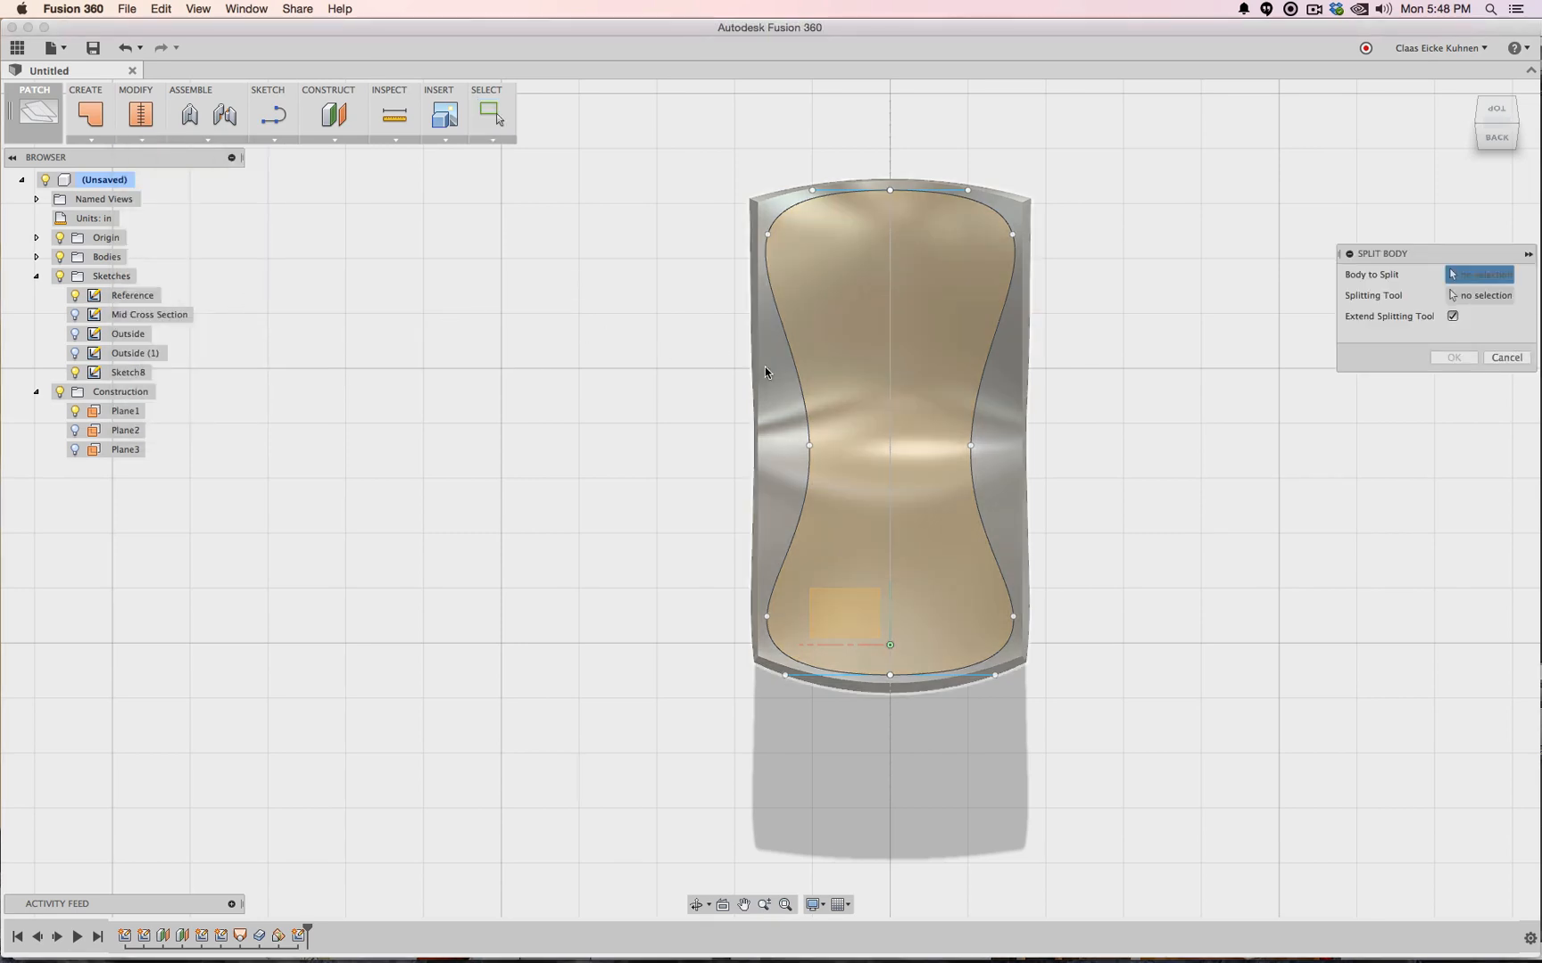
{"action": "left_click", "coordinate": [764, 366]}
{"action": "left_click", "coordinate": [1450, 298]}
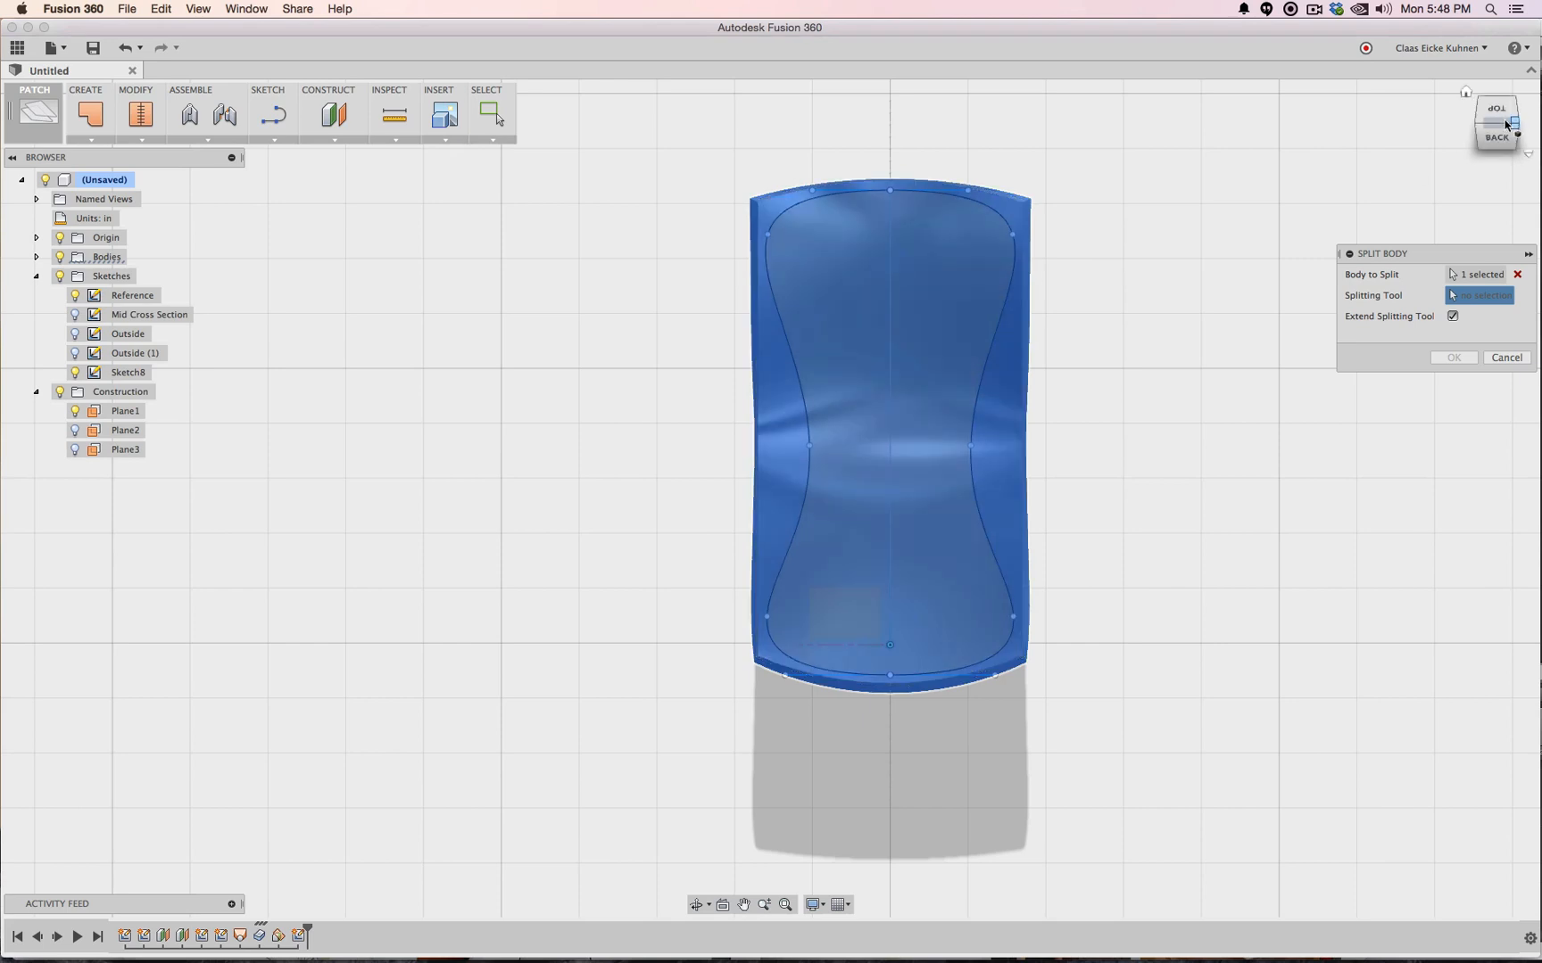
{"action": "left_click", "coordinate": [1466, 91]}
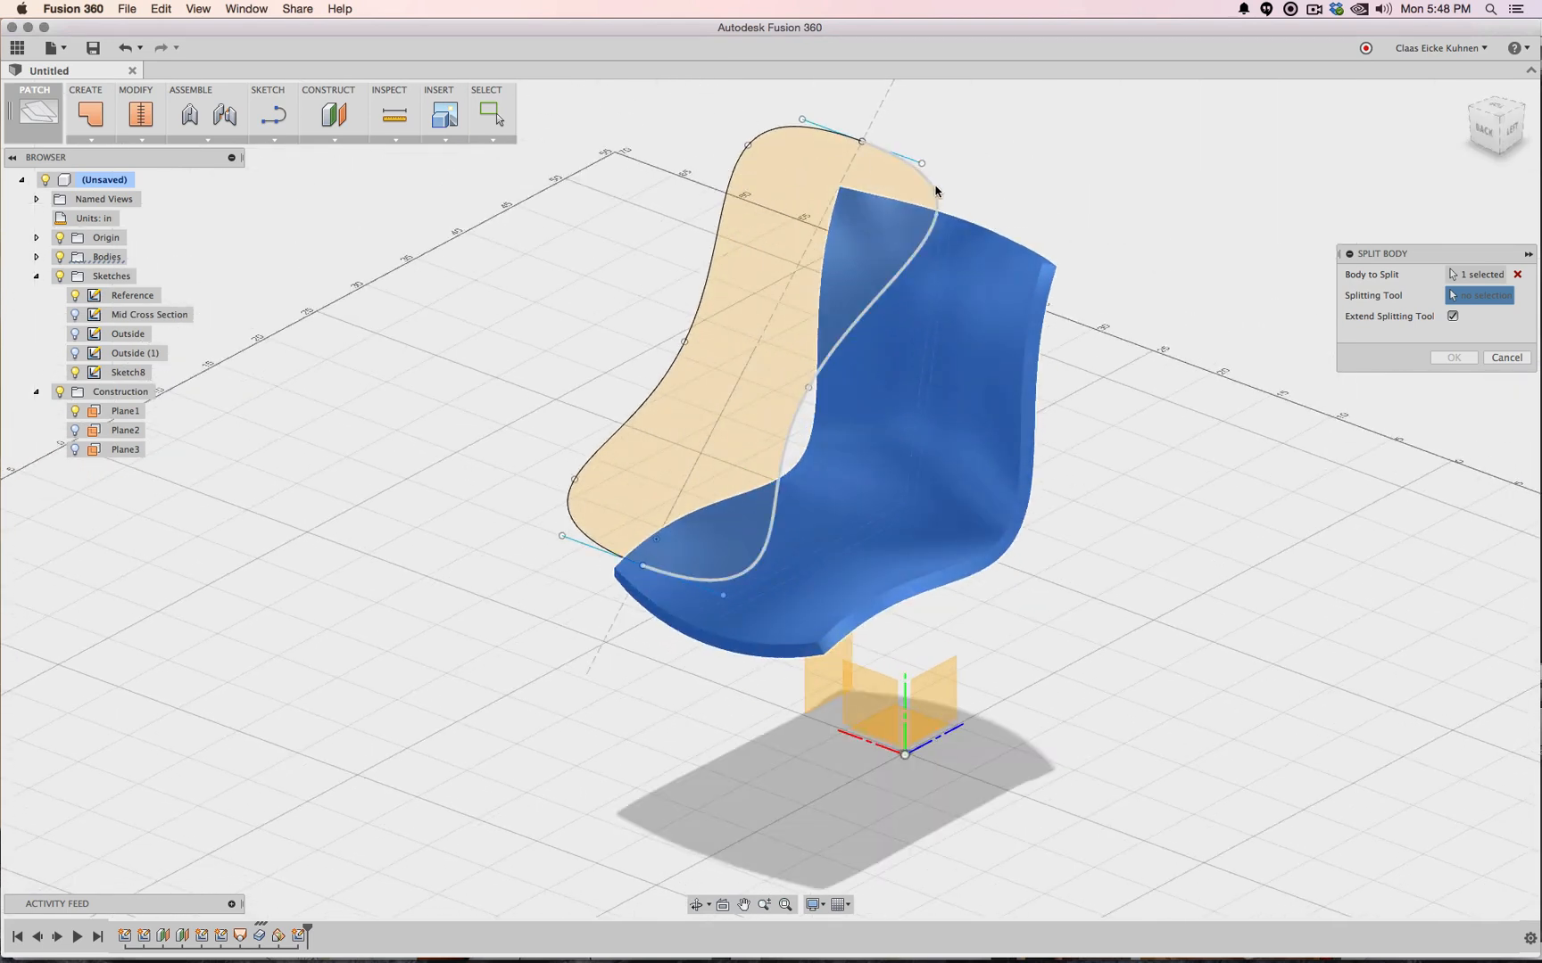
{"action": "left_click", "coordinate": [791, 166]}
{"action": "left_click", "coordinate": [754, 143]}
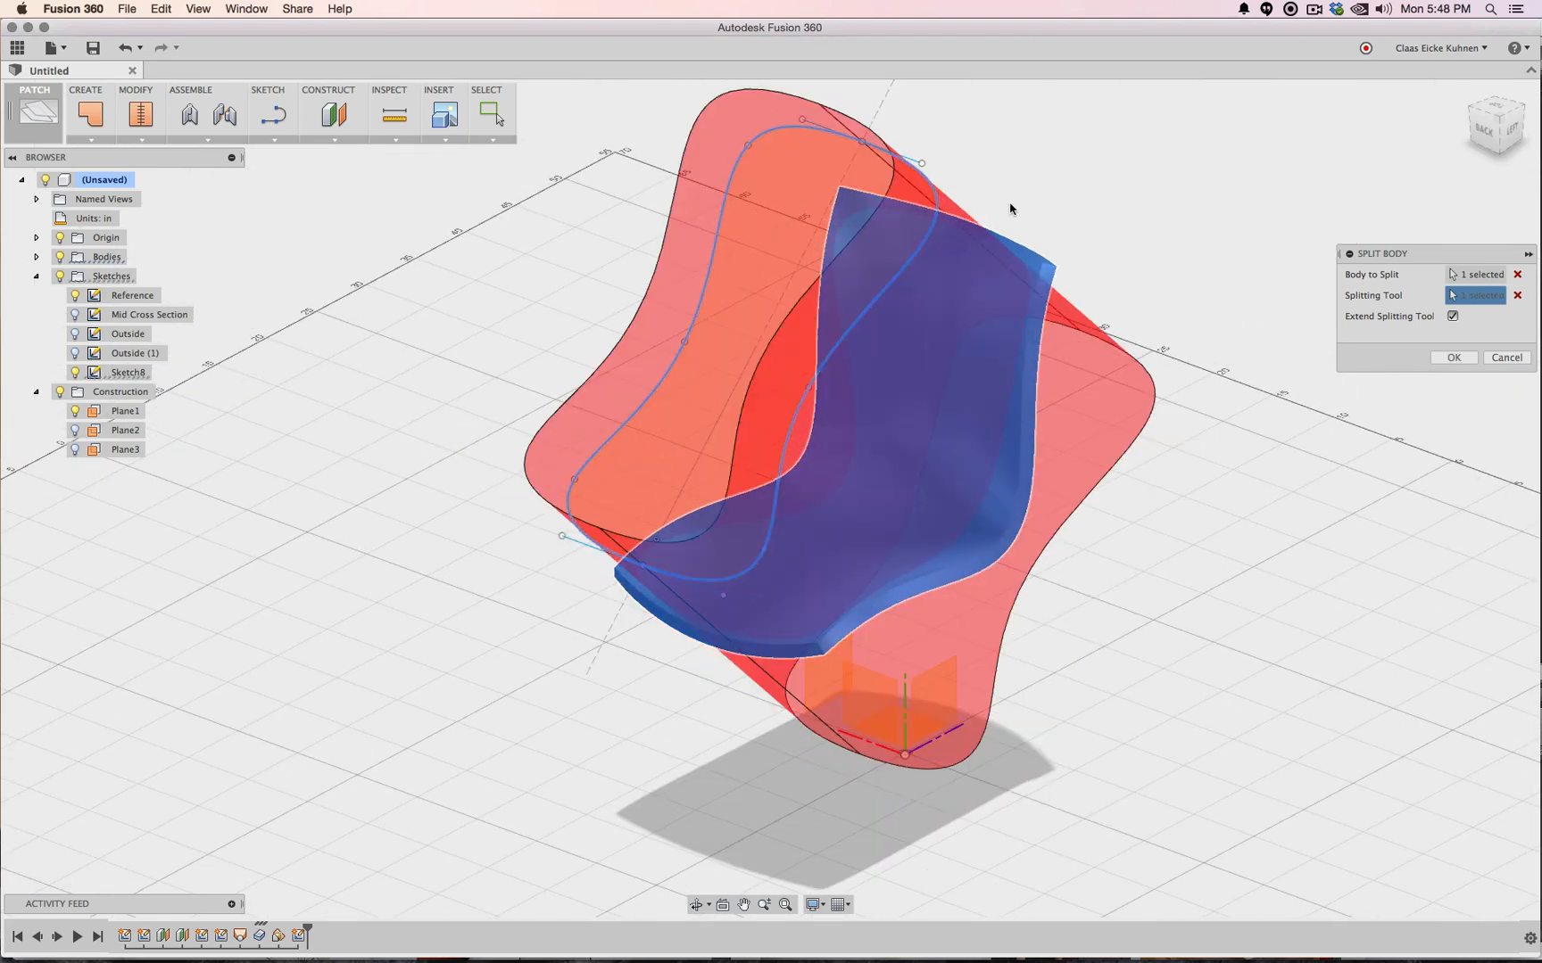
{"action": "left_click", "coordinate": [1495, 114]}
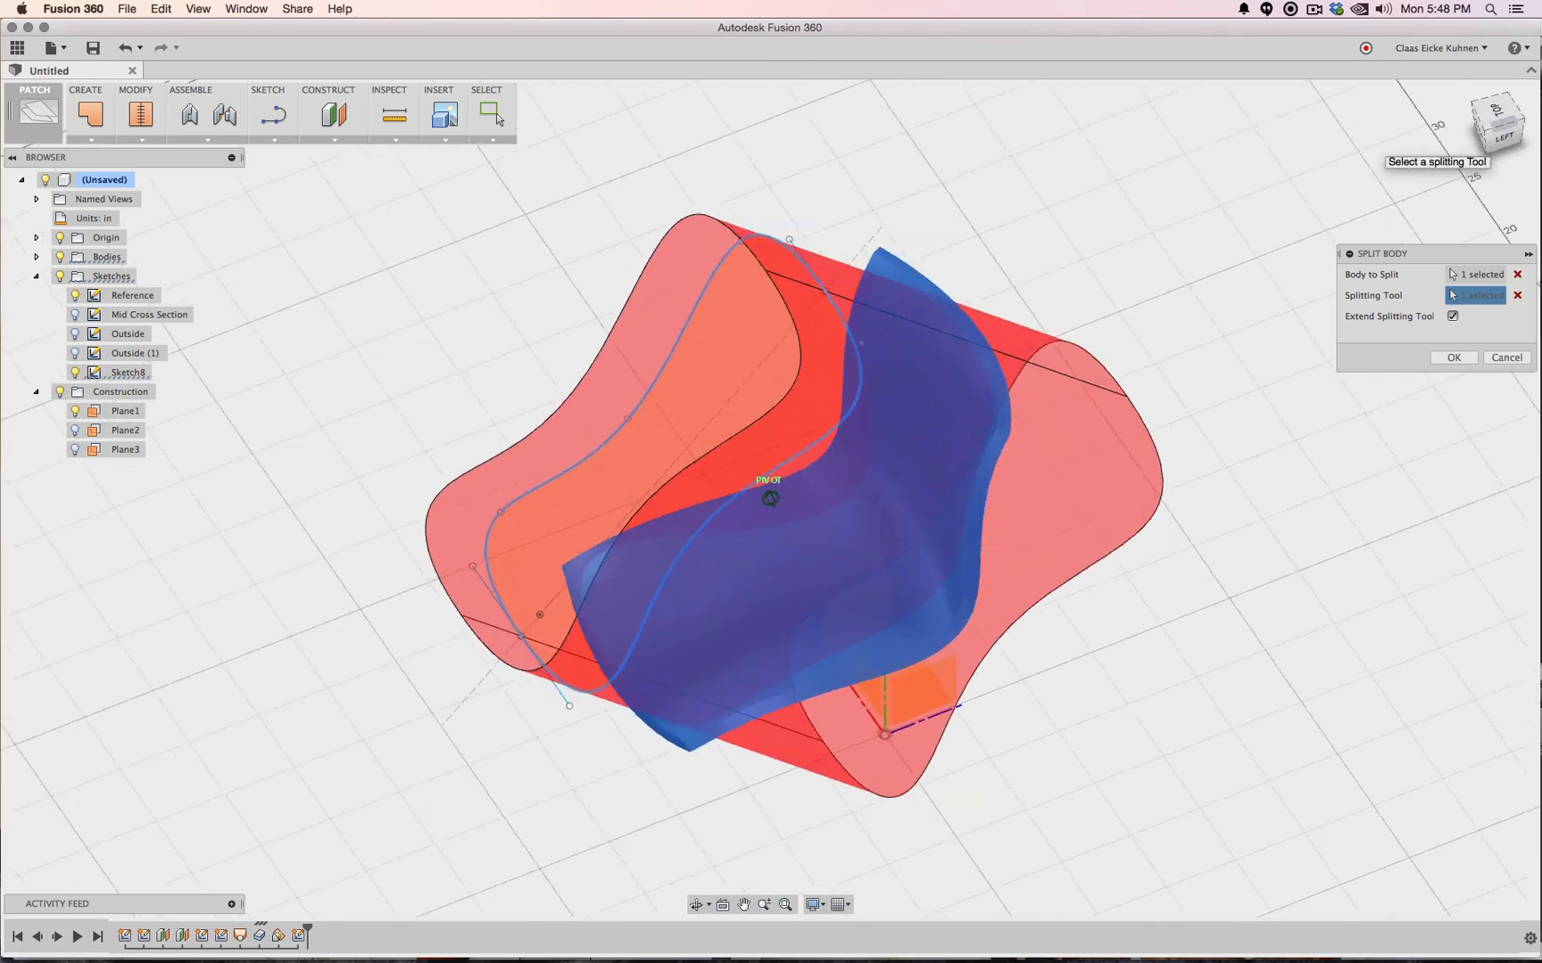
{"action": "left_click_drag", "start_coordinate": [1496, 126], "coordinate": [1454, 77]}
{"action": "left_click", "coordinate": [1454, 316]}
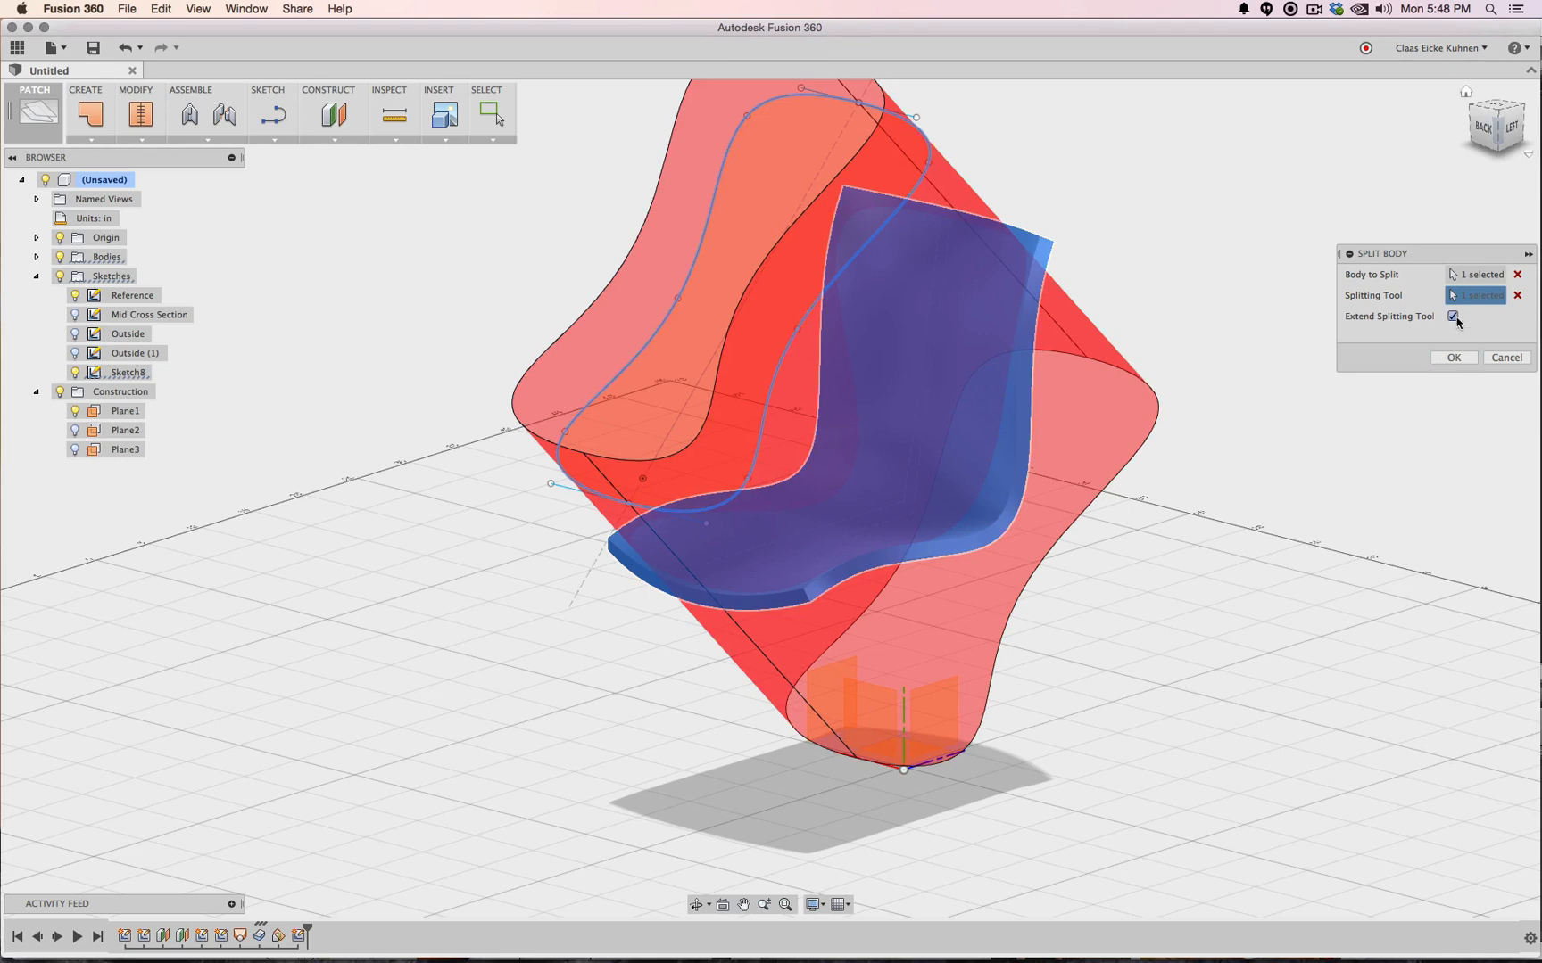
{"action": "left_click", "coordinate": [1453, 360]}
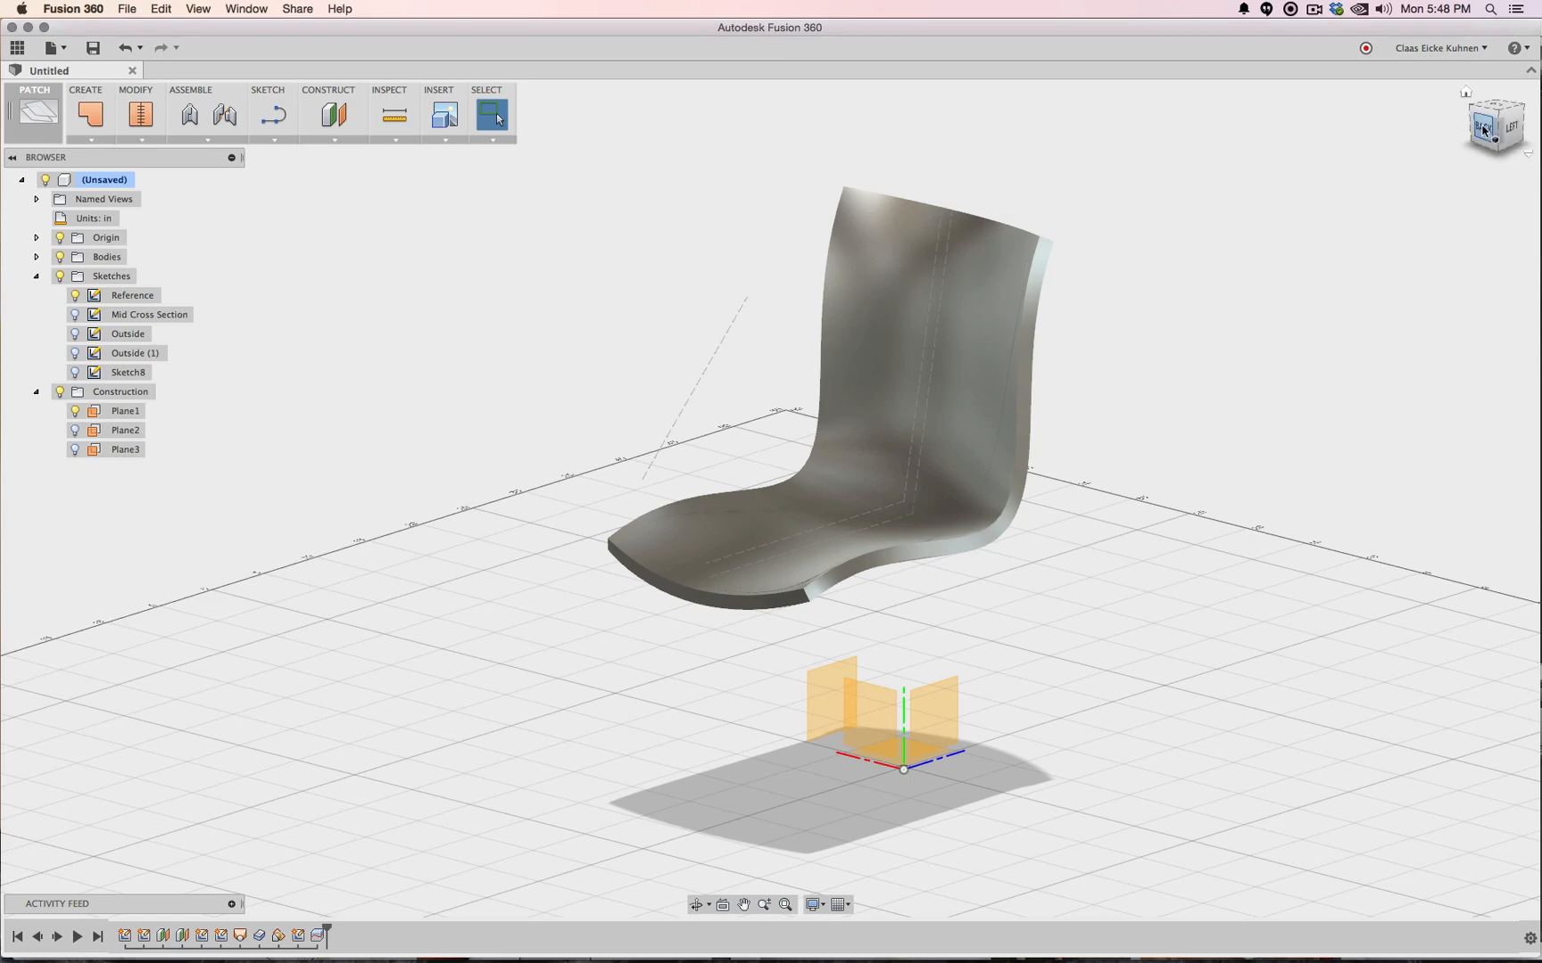
Hide the outer split piece Body4, leaving only the hourglass seat Body3
{"action": "mouse_move", "coordinate": [1485, 131]}
{"action": "left_mouse_down"}
{"action": "mouse_move", "coordinate": [1497, 168]}
{"action": "mouse_move", "coordinate": [1459, 172]}
{"action": "mouse_move", "coordinate": [1467, 138]}
{"action": "mouse_move", "coordinate": [1531, 96]}
{"action": "mouse_move", "coordinate": [1507, 102]}
{"action": "left_mouse_up"}
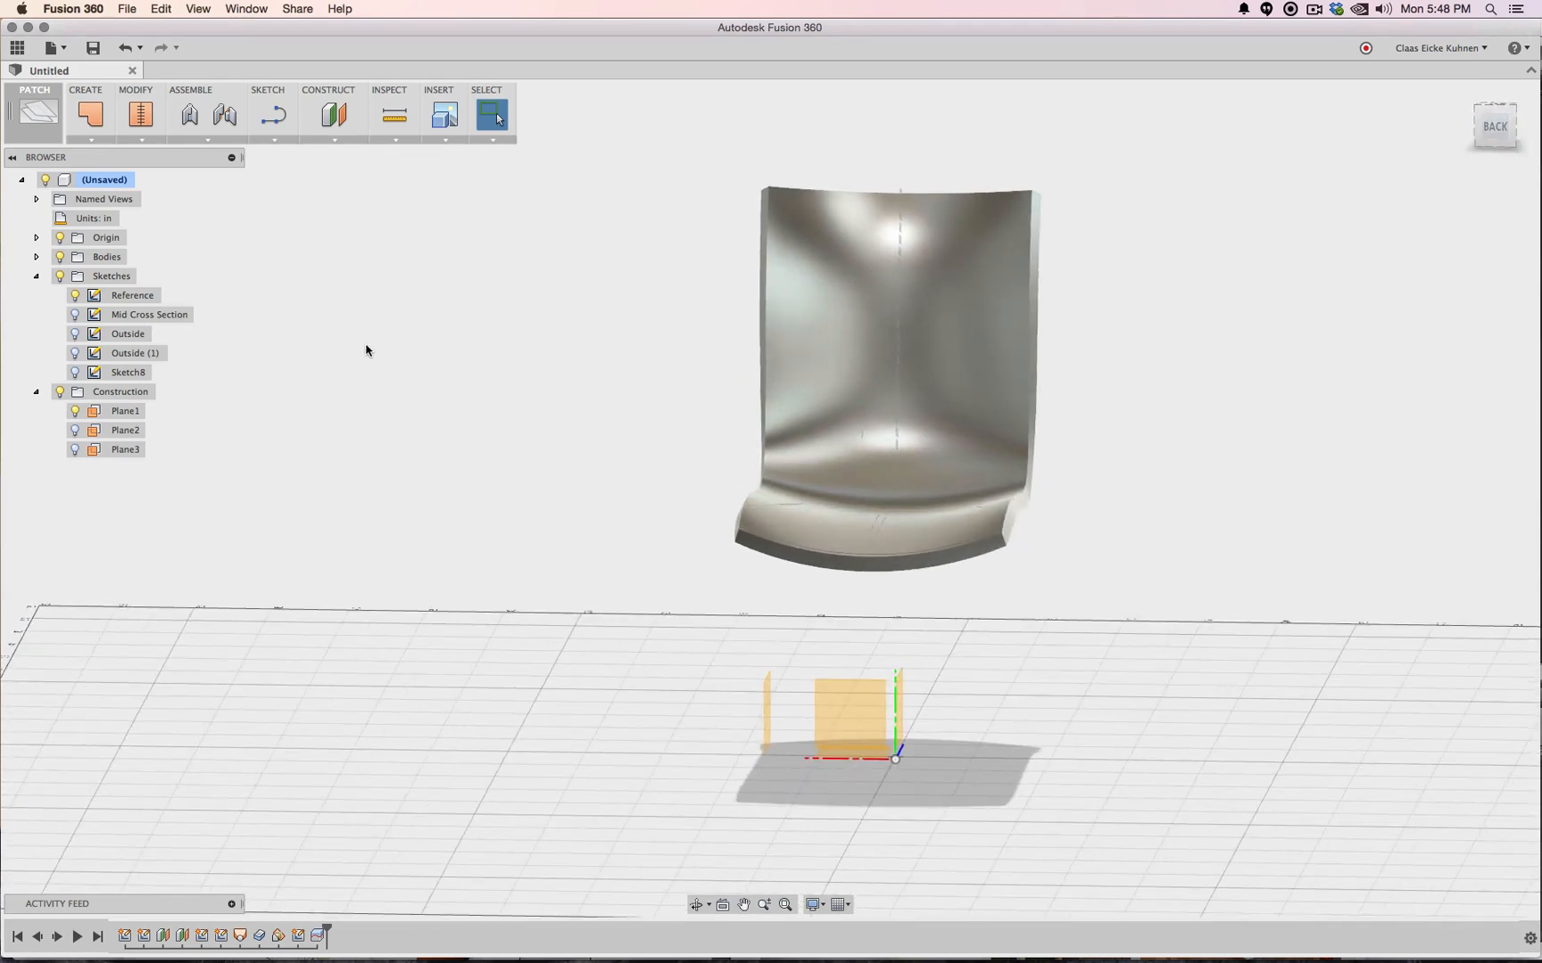
{"action": "left_click", "coordinate": [35, 257]}
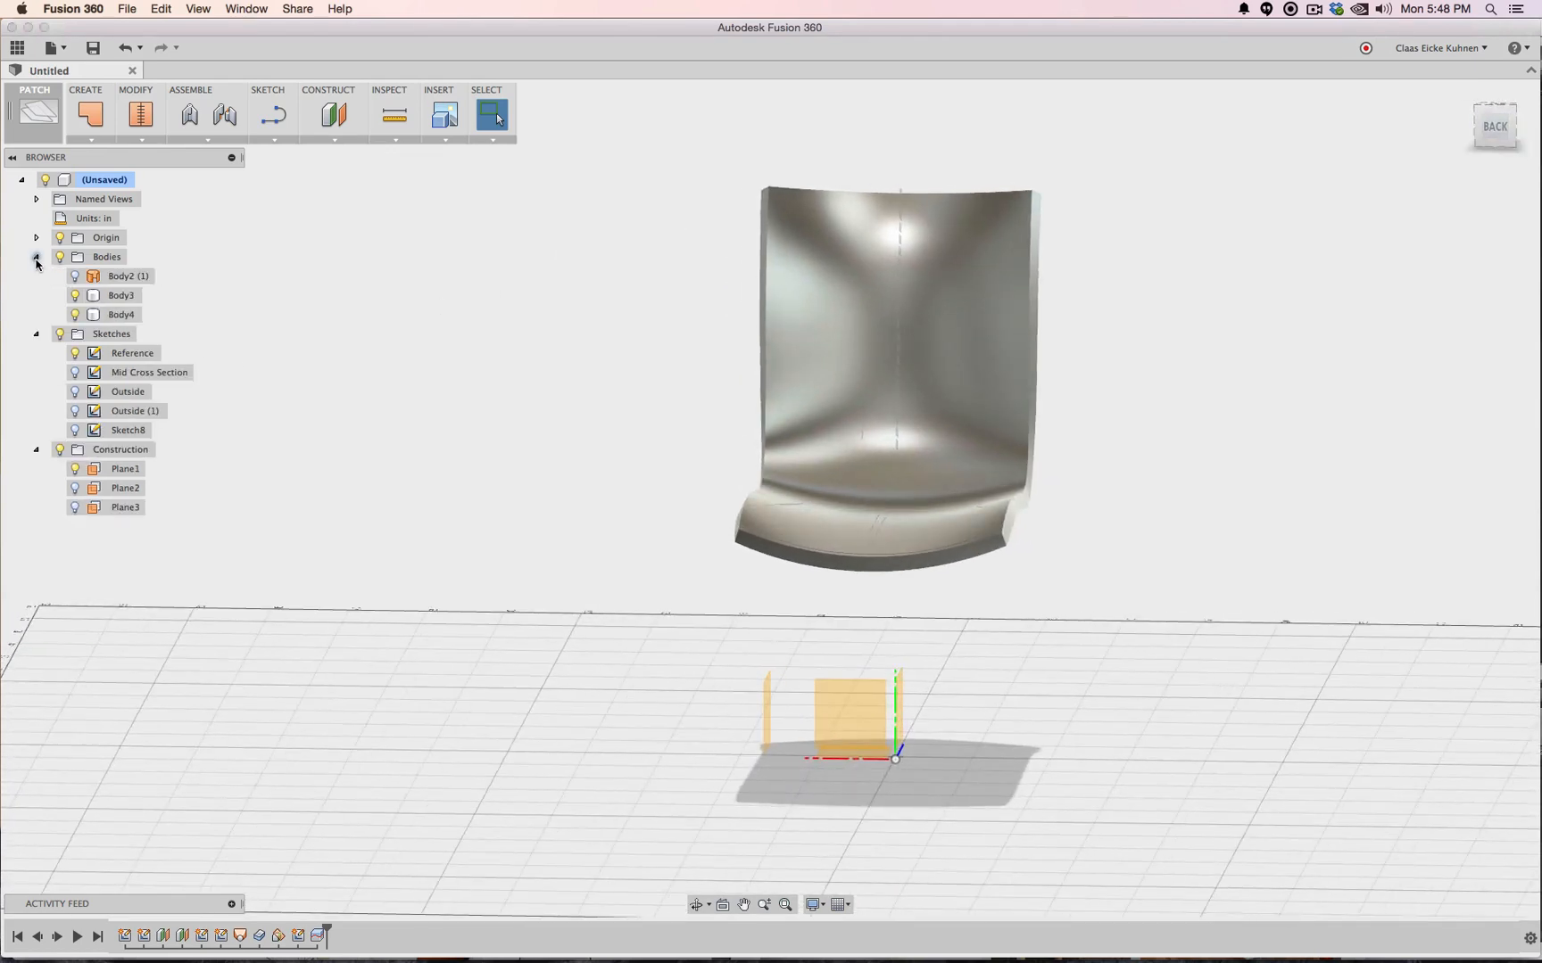
{"action": "left_click", "coordinate": [95, 297]}
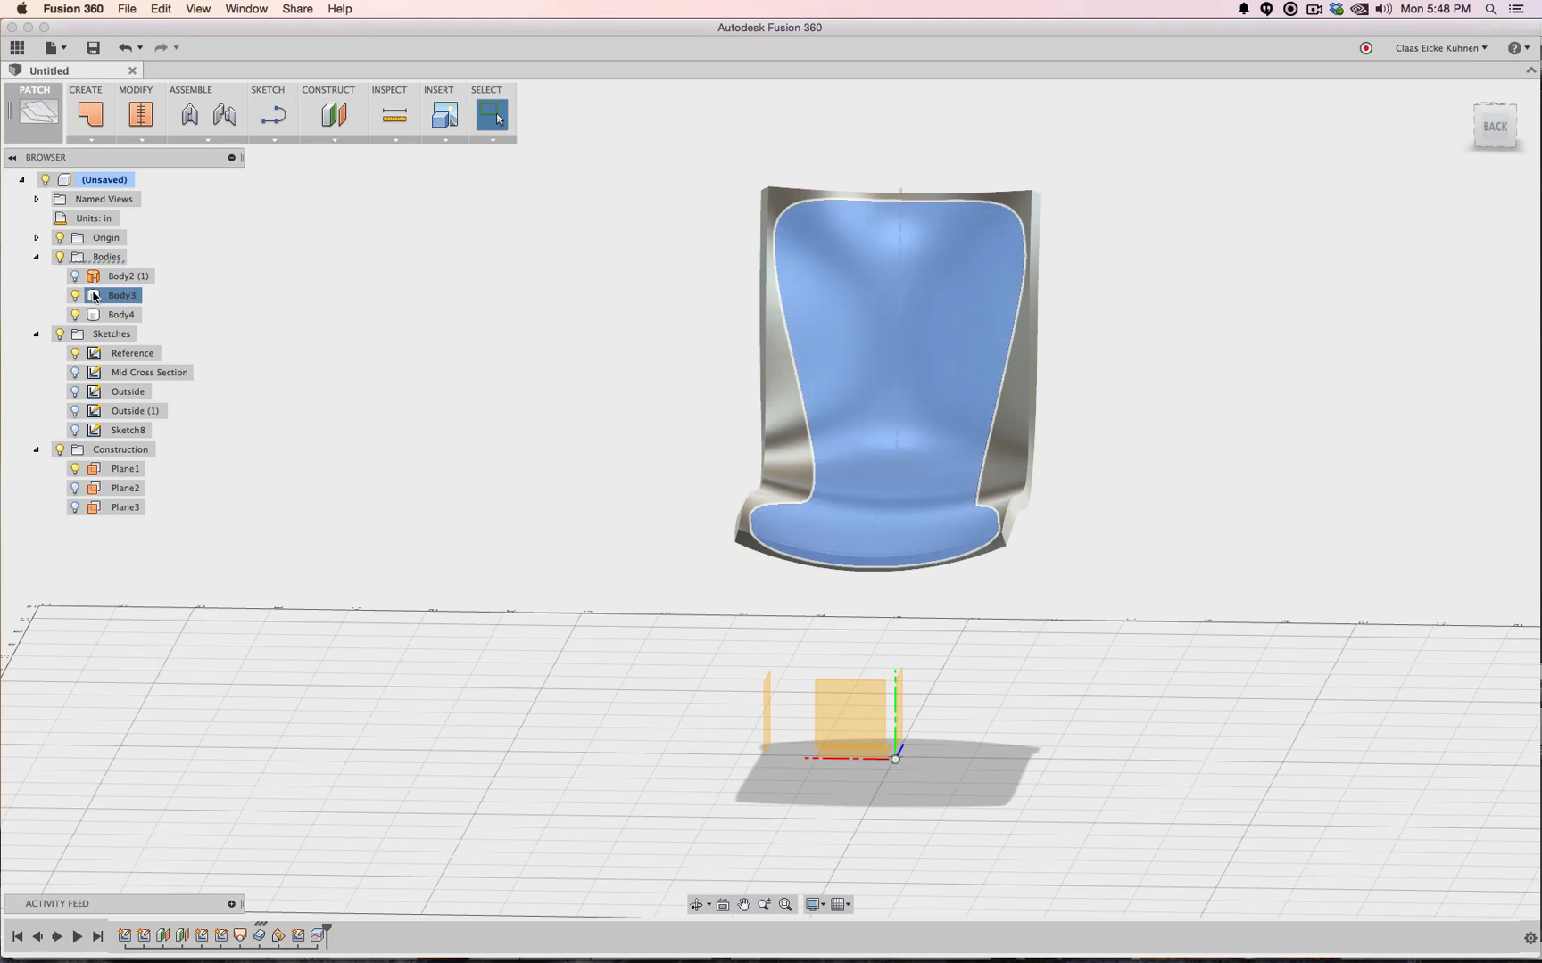
{"action": "left_click", "coordinate": [85, 316]}
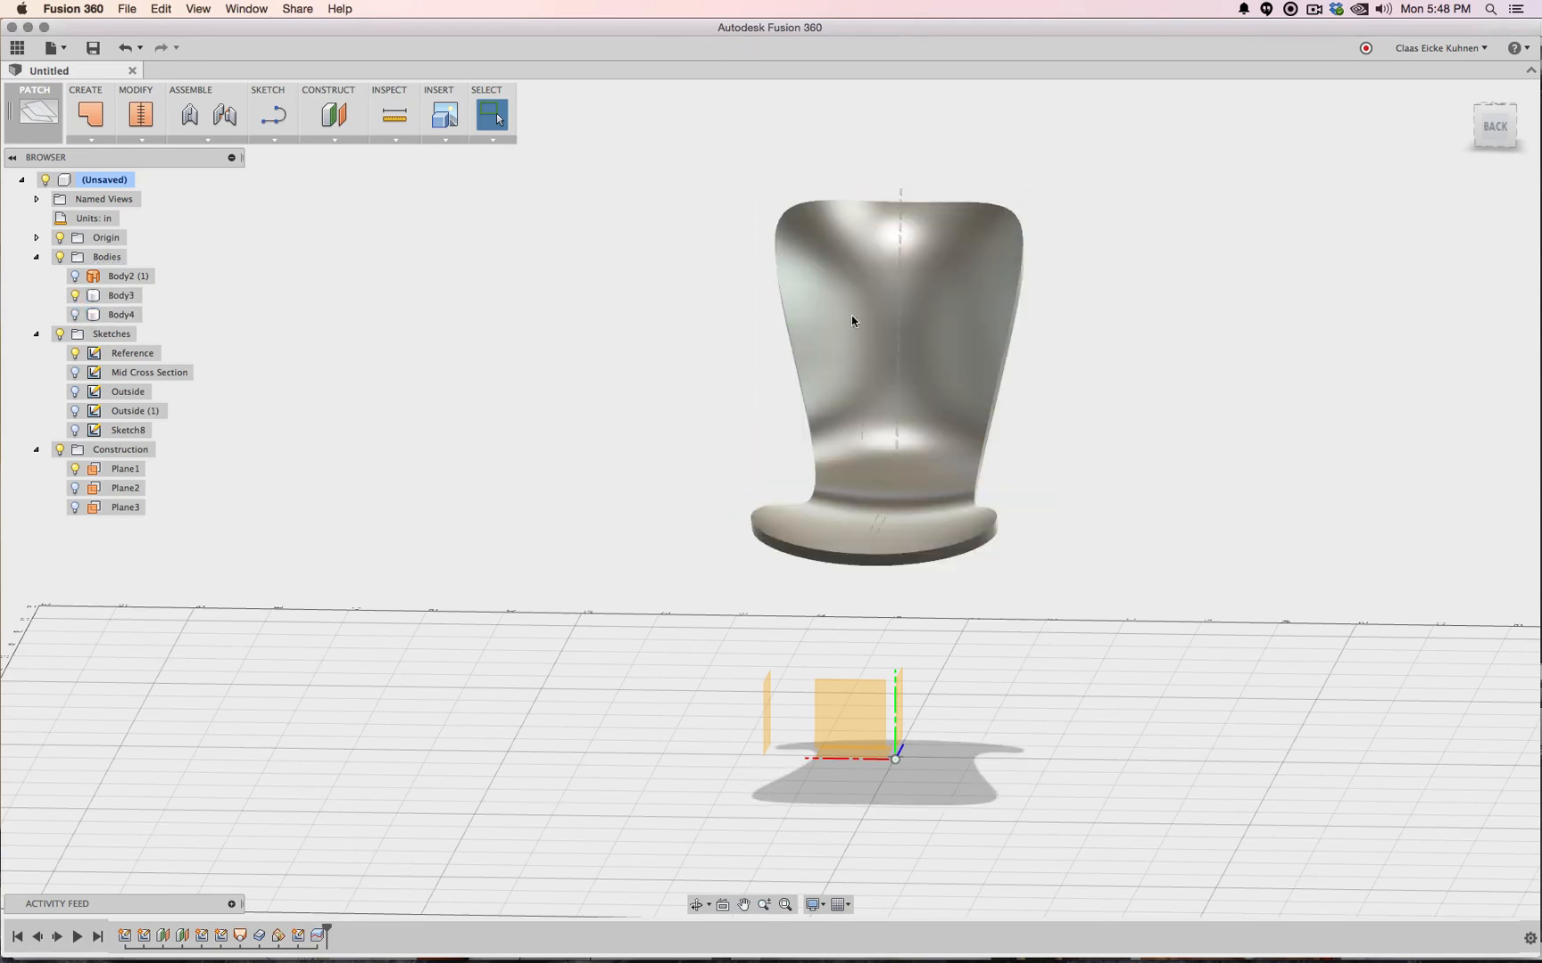
{"action": "key", "text": "v"}
{"action": "mouse_move", "coordinate": [1502, 133]}
{"action": "left_mouse_down"}
{"action": "mouse_move", "coordinate": [1343, 134]}
{"action": "mouse_move", "coordinate": [1351, 174]}
{"action": "mouse_move", "coordinate": [1396, 174]}
{"action": "mouse_move", "coordinate": [1450, 134]}
{"action": "left_mouse_up"}
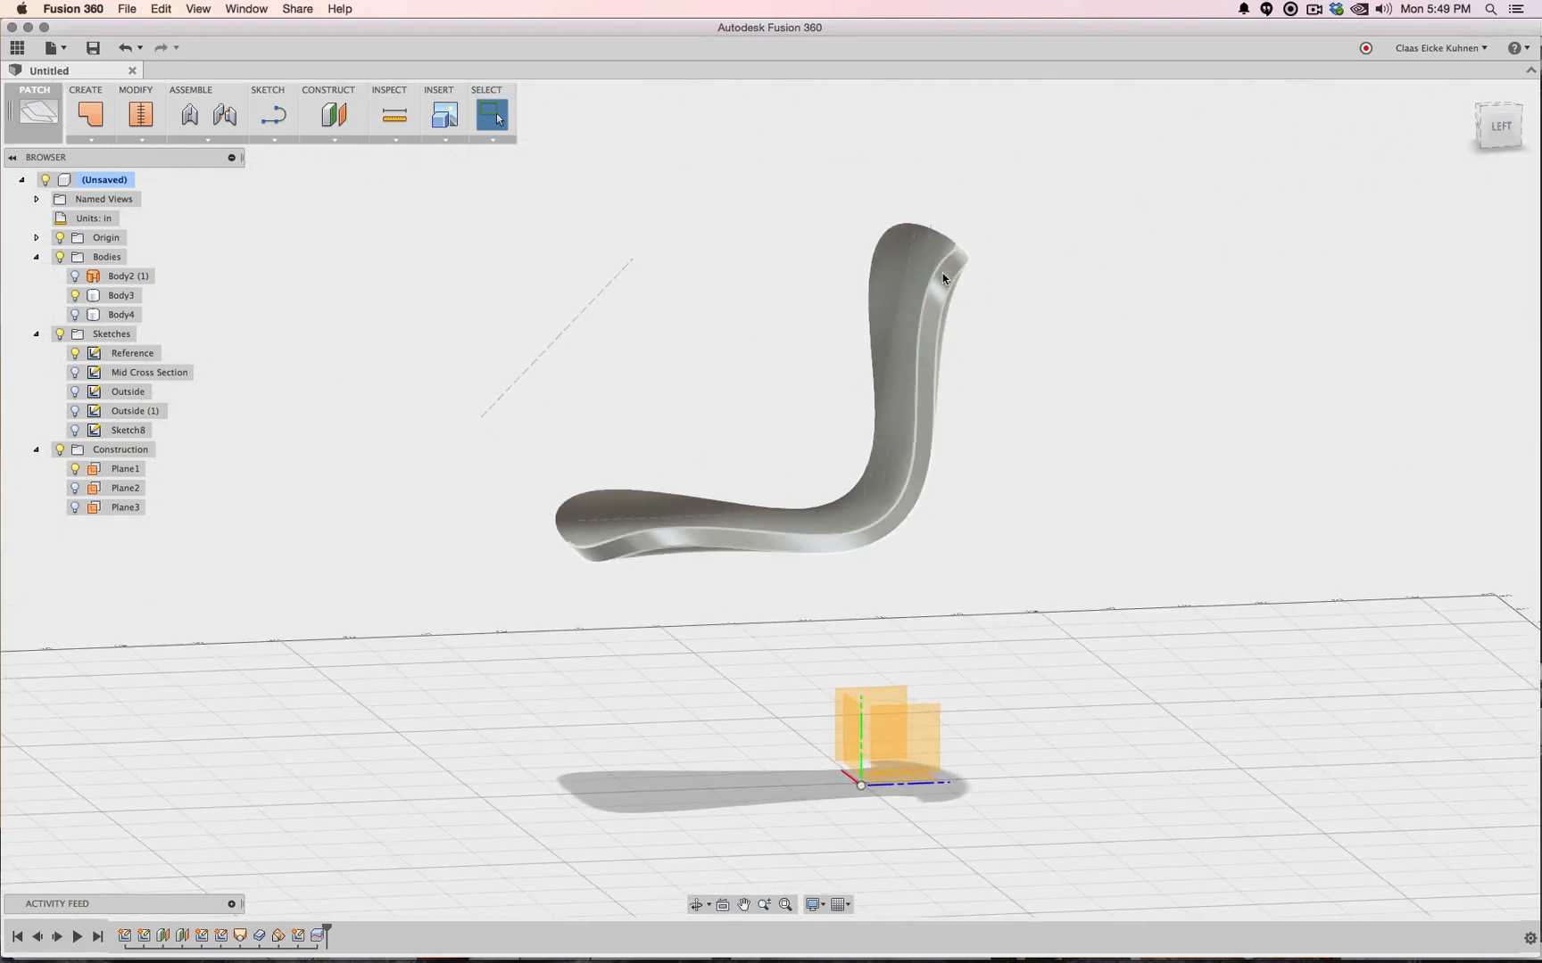
{"action": "left_click", "coordinate": [1496, 134]}
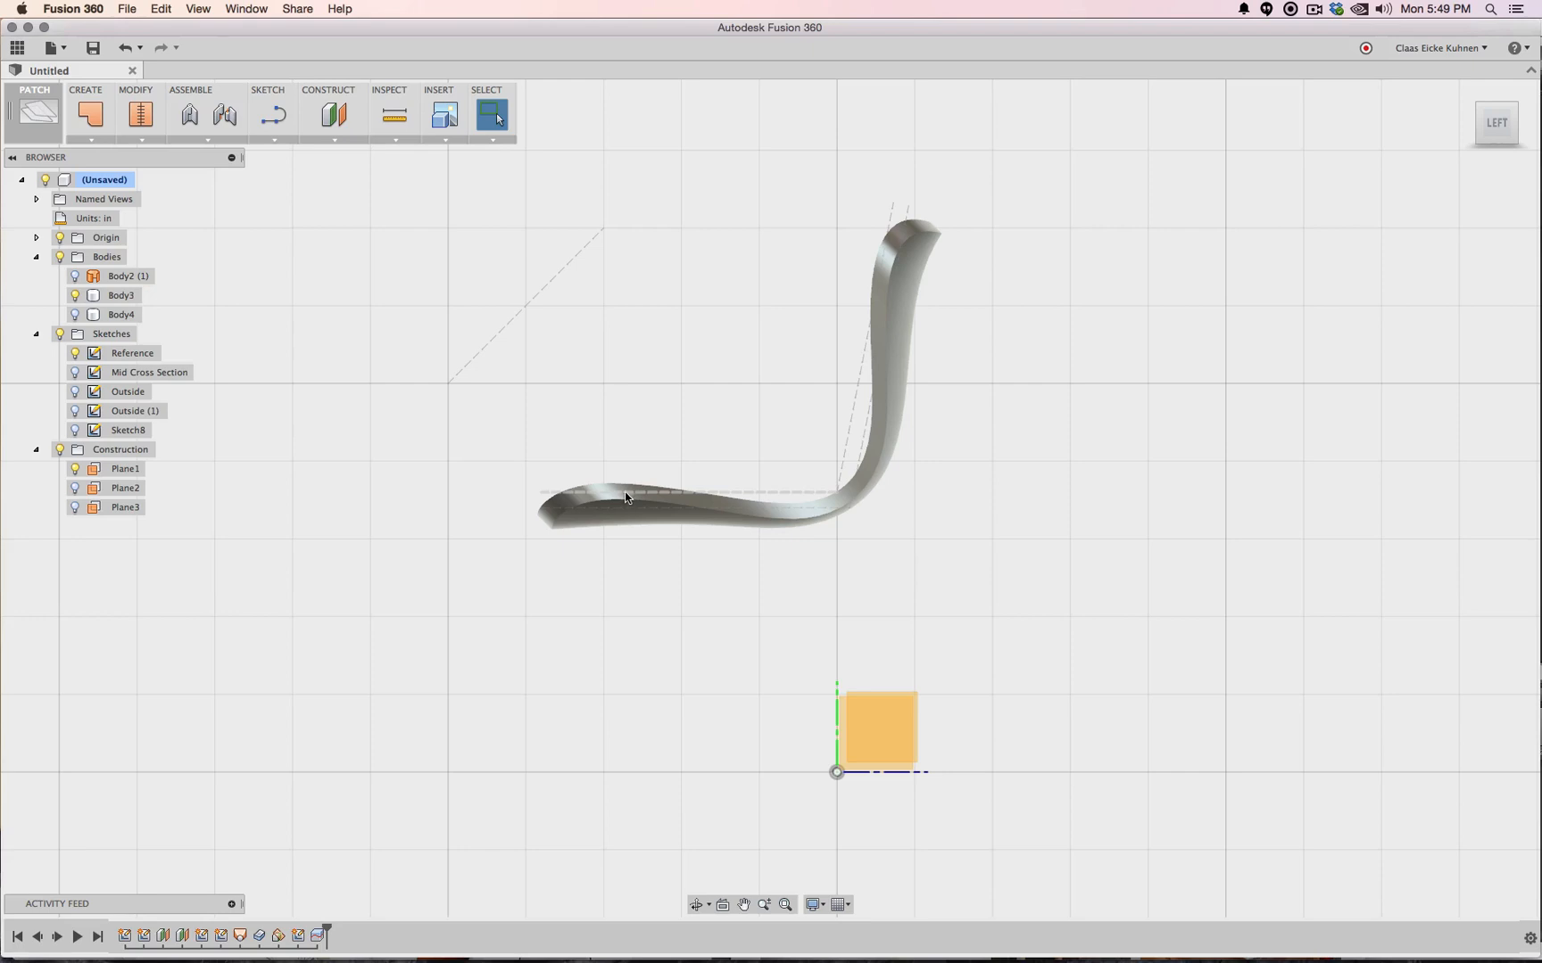
{"action": "left_click", "coordinate": [1480, 111]}
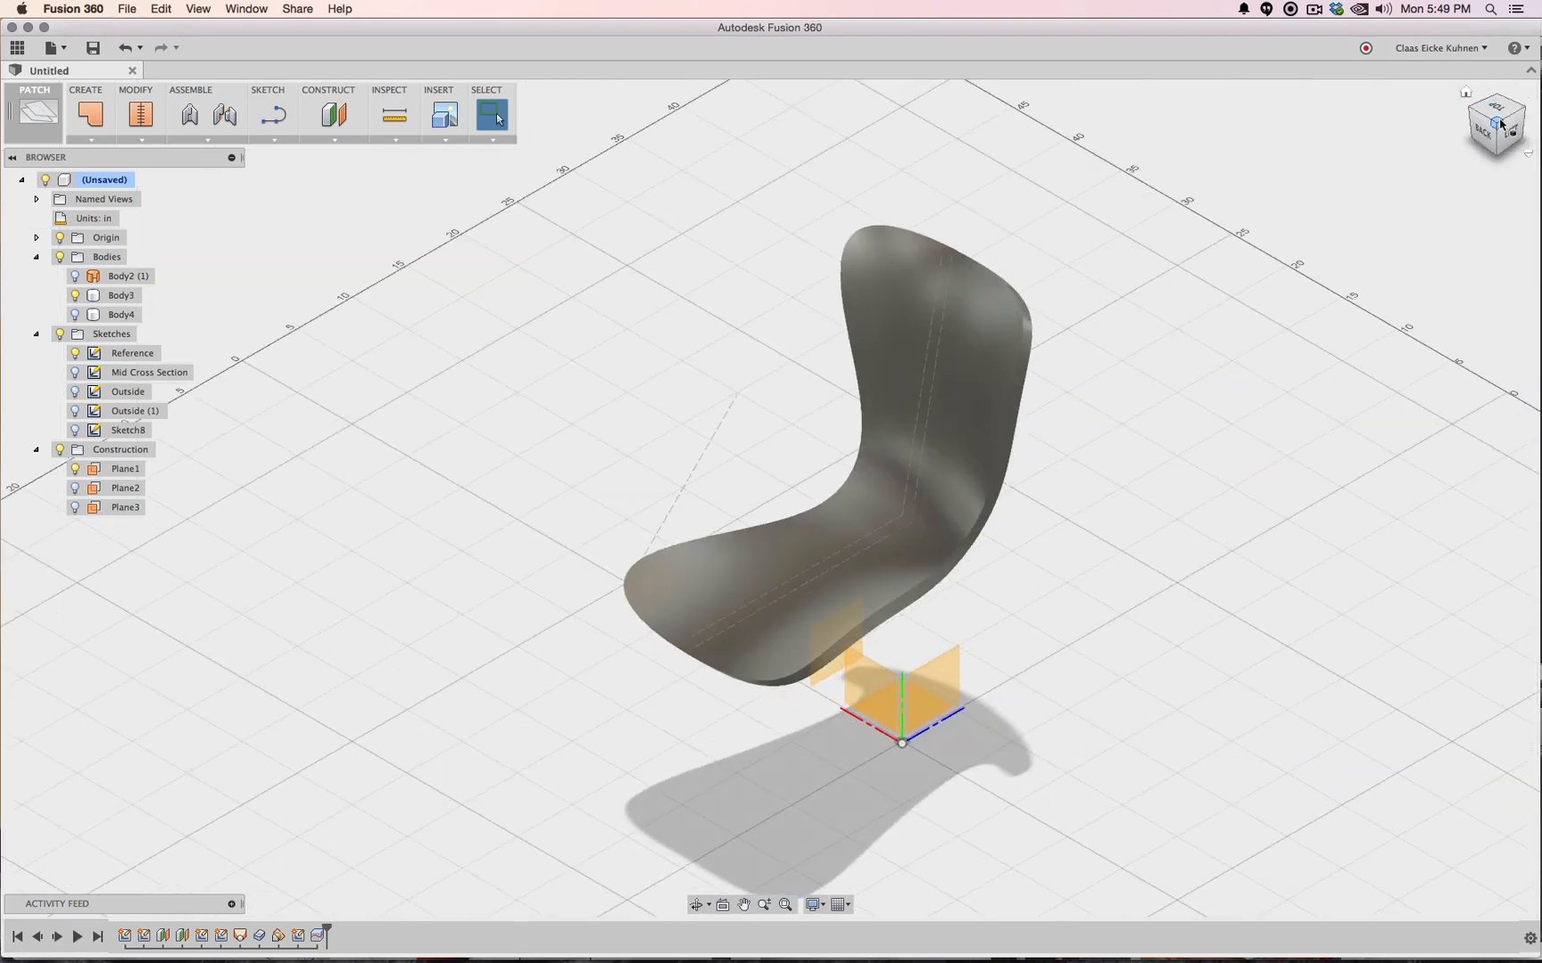
{"action": "left_click", "coordinate": [1488, 114]}
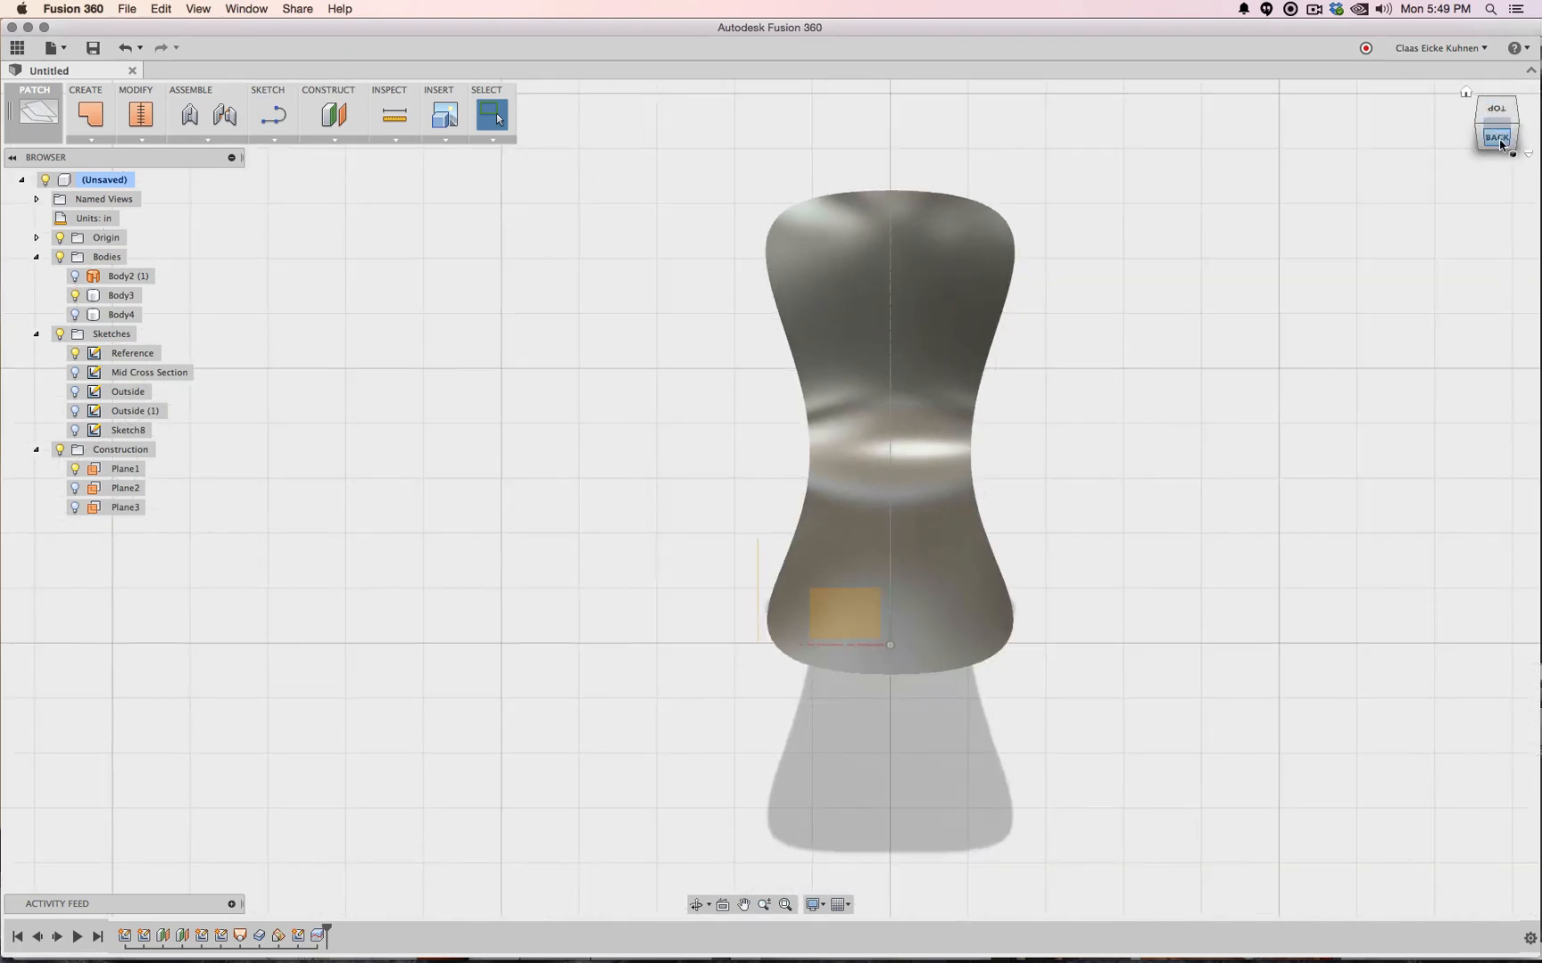
{"action": "mouse_move", "coordinate": [1502, 141]}
{"action": "left_mouse_down"}
{"action": "mouse_move", "coordinate": [1447, 73]}
{"action": "mouse_move", "coordinate": [1504, 138]}
{"action": "mouse_move", "coordinate": [1503, 106]}
{"action": "left_mouse_up"}
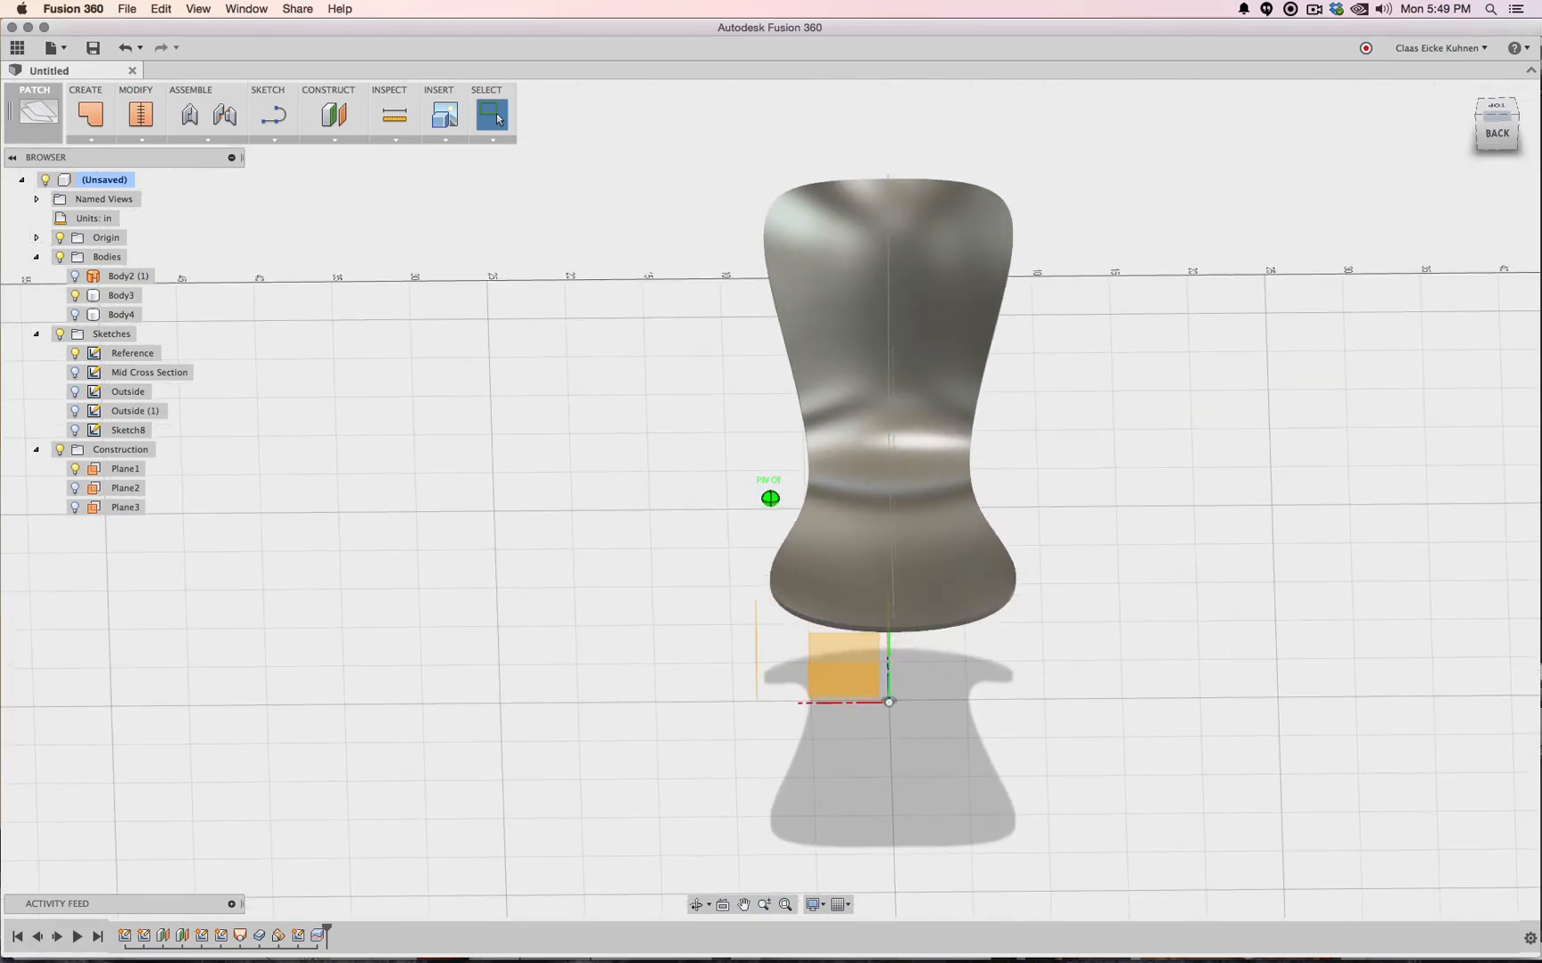
{"action": "left_click", "coordinate": [996, 209]}
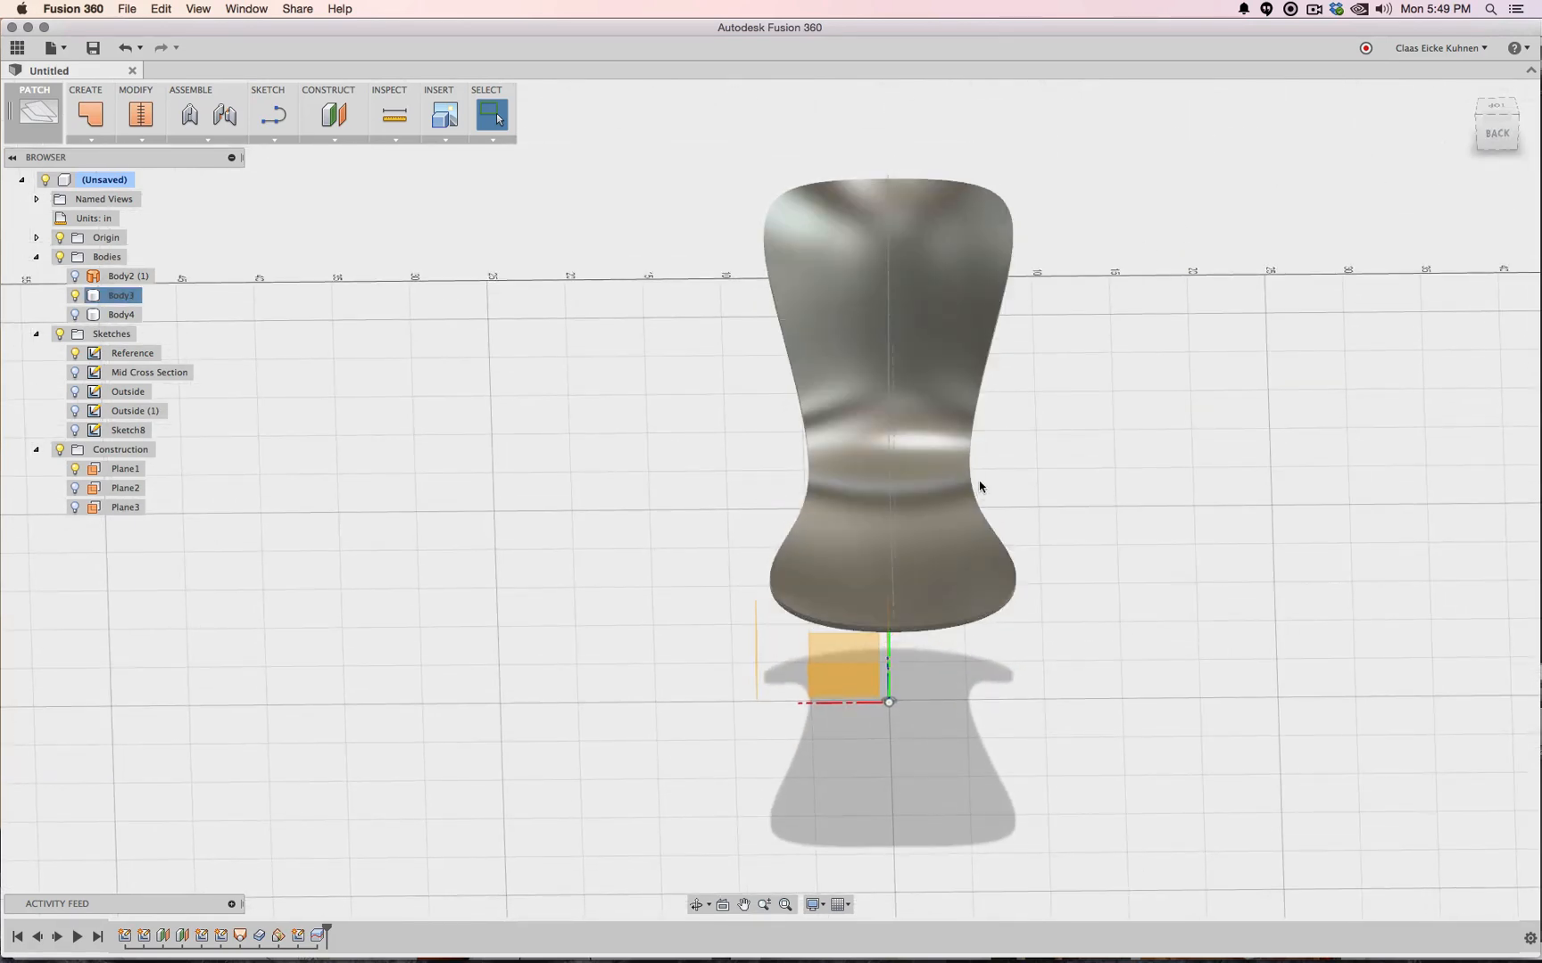
{"action": "left_click", "coordinate": [1500, 125]}
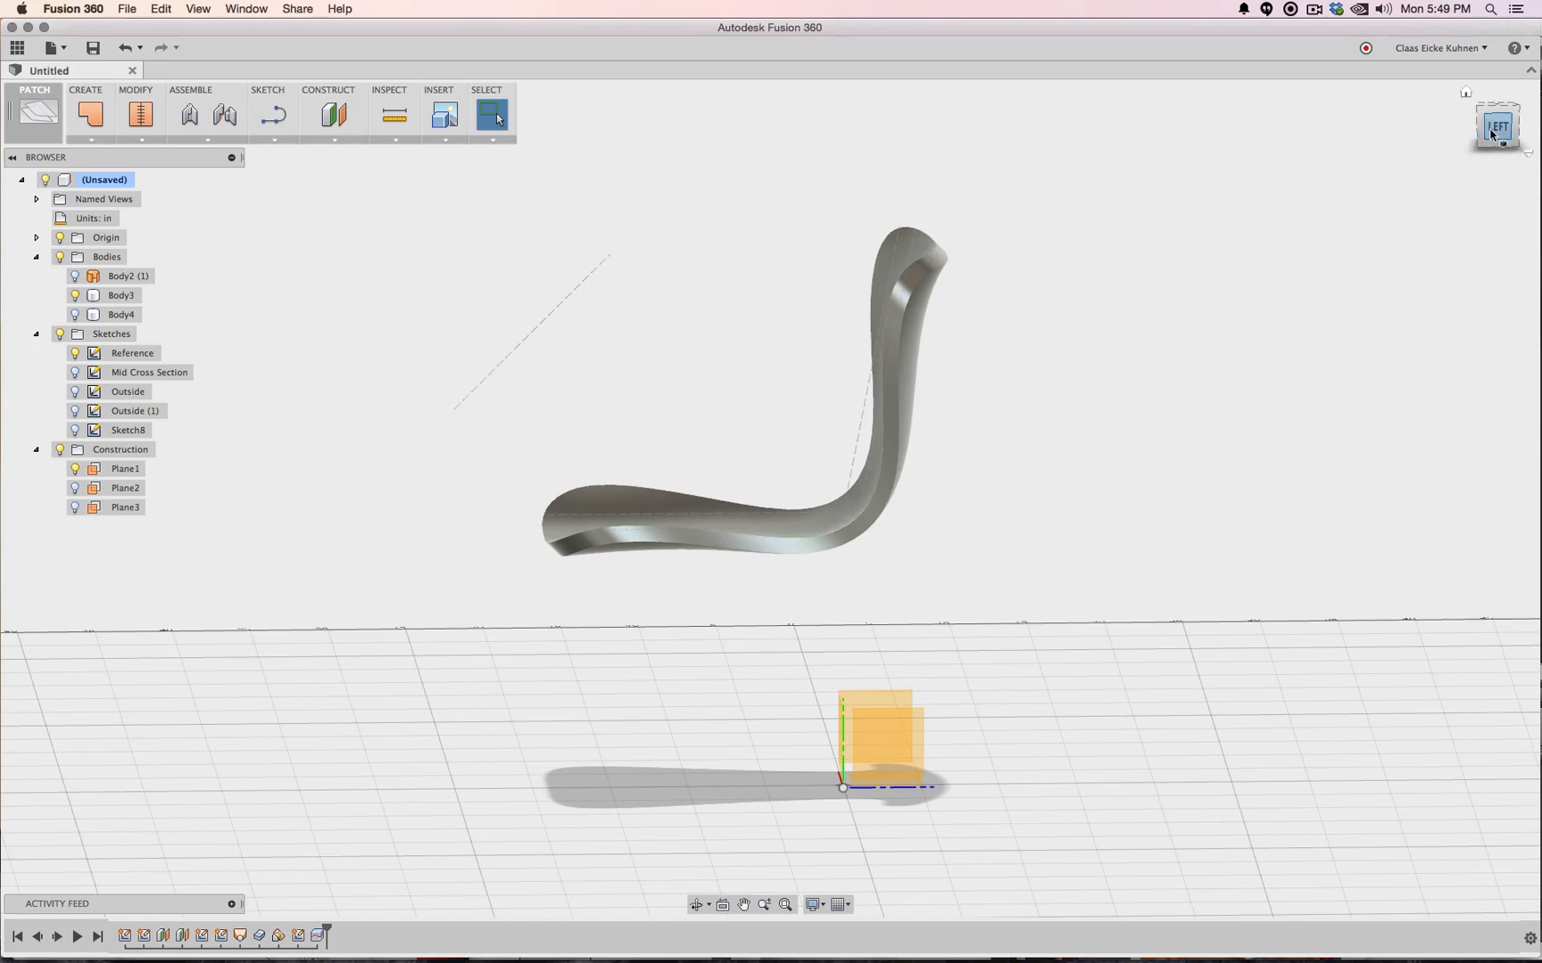
{"action": "mouse_move", "coordinate": [1497, 130]}
{"action": "left_mouse_down"}
{"action": "mouse_move", "coordinate": [1410, 117]}
{"action": "mouse_move", "coordinate": [1356, 144]}
{"action": "mouse_move", "coordinate": [1263, 153]}
{"action": "mouse_move", "coordinate": [1169, 131]}
{"action": "mouse_move", "coordinate": [1156, 155]}
{"action": "mouse_move", "coordinate": [1163, 142]}
{"action": "mouse_move", "coordinate": [539, 164]}
{"action": "left_mouse_up"}
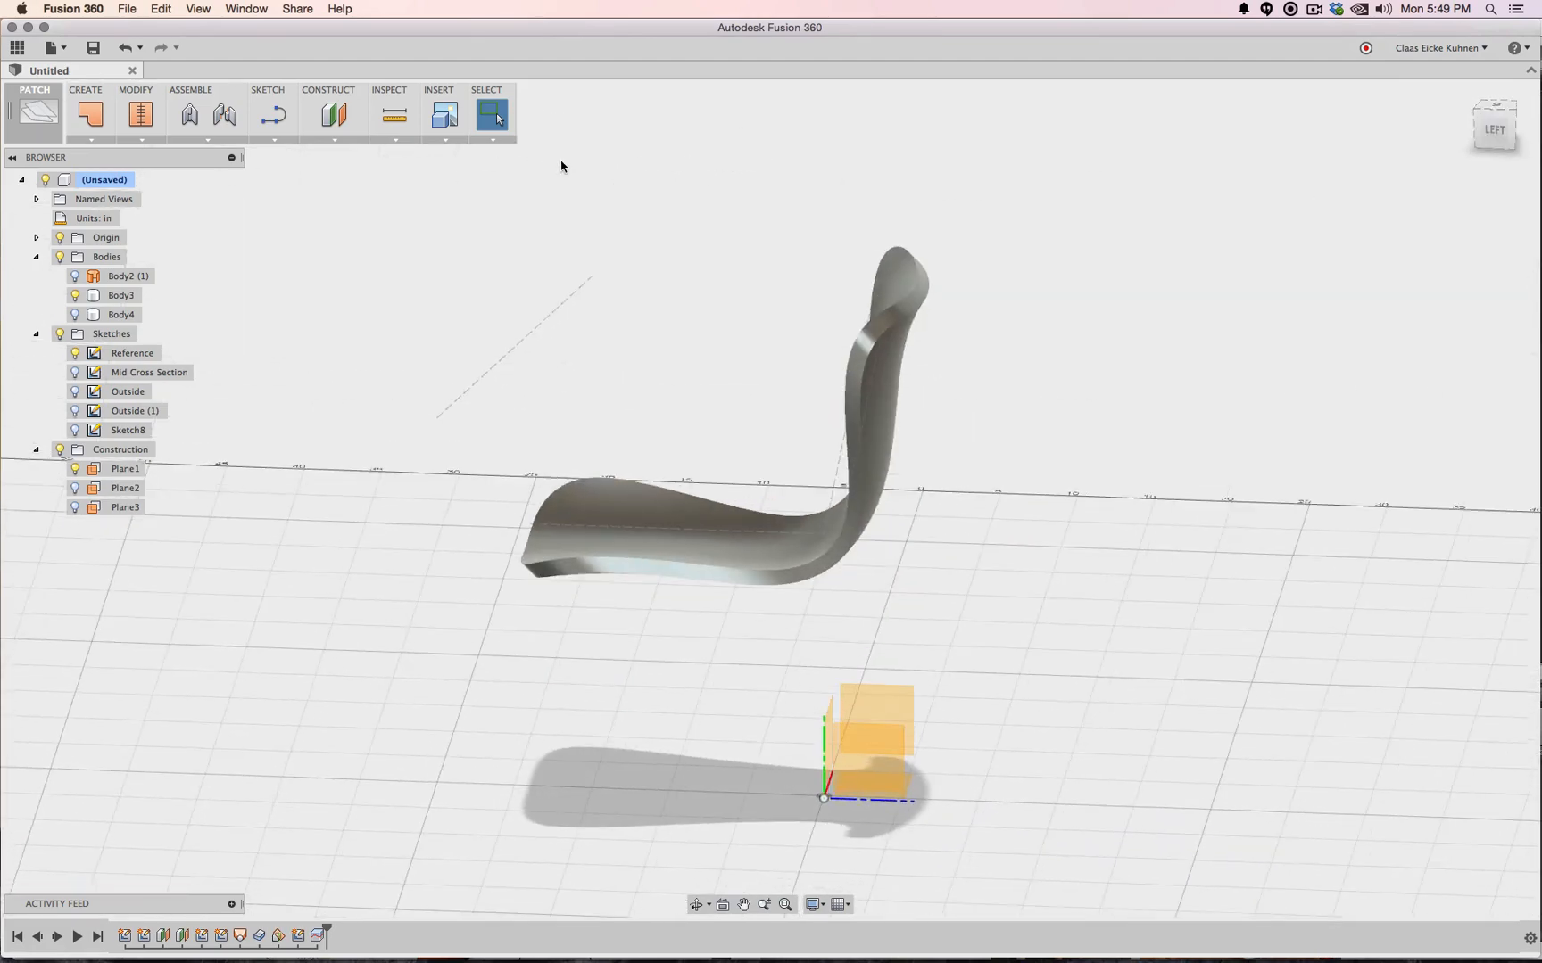
{"action": "left_click", "coordinate": [1496, 134]}
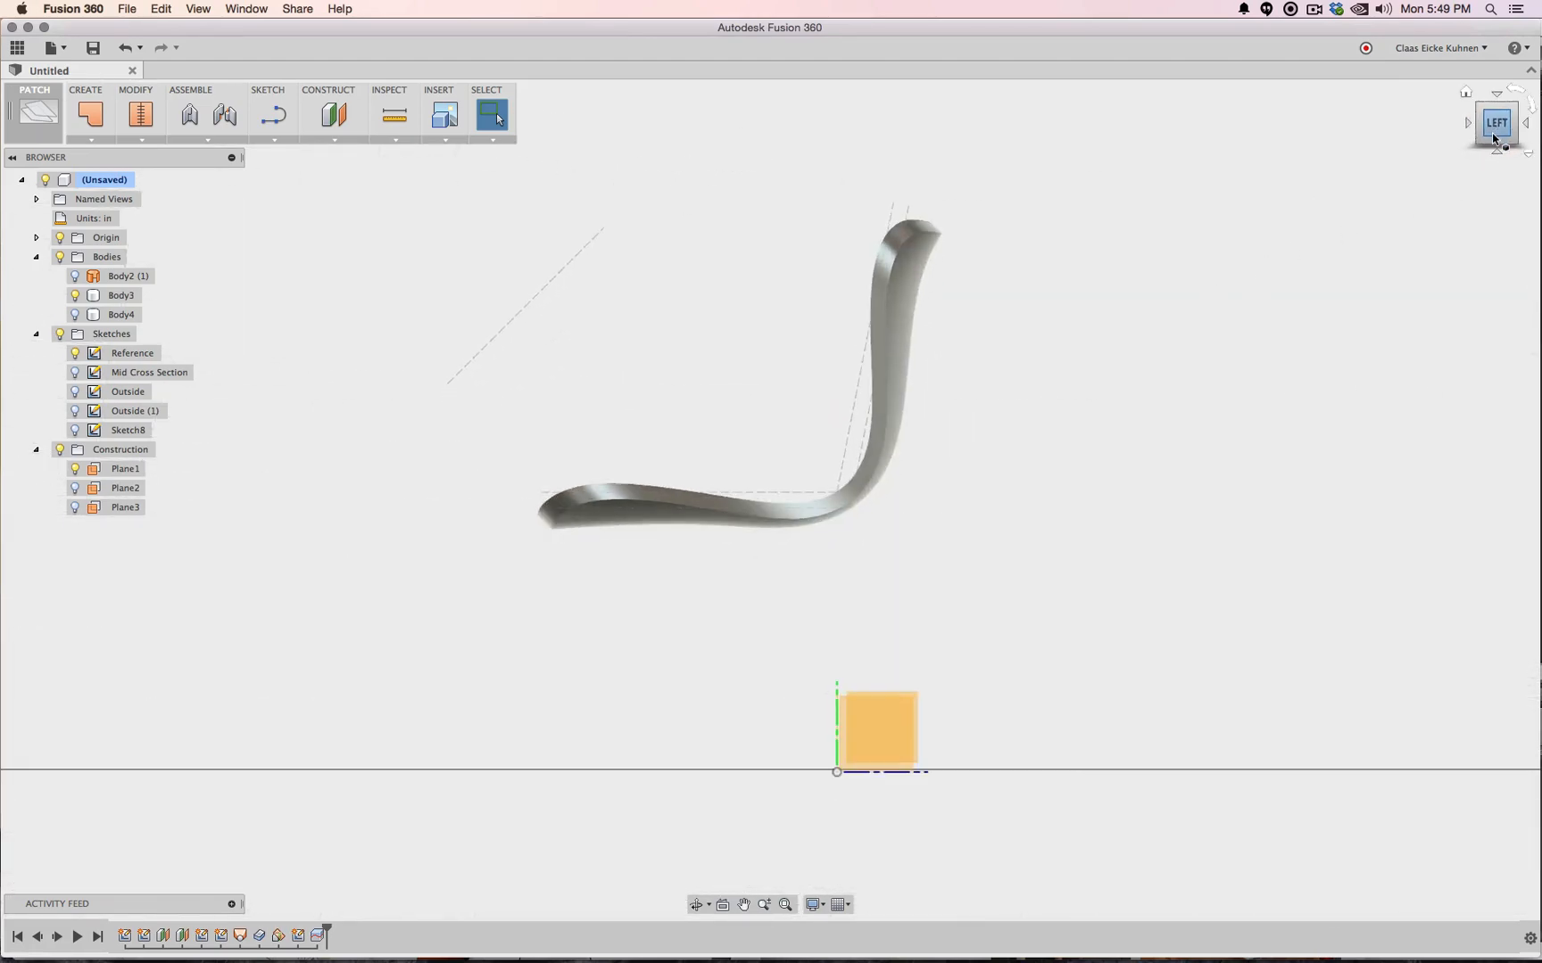
{"action": "left_click", "coordinate": [1511, 147]}
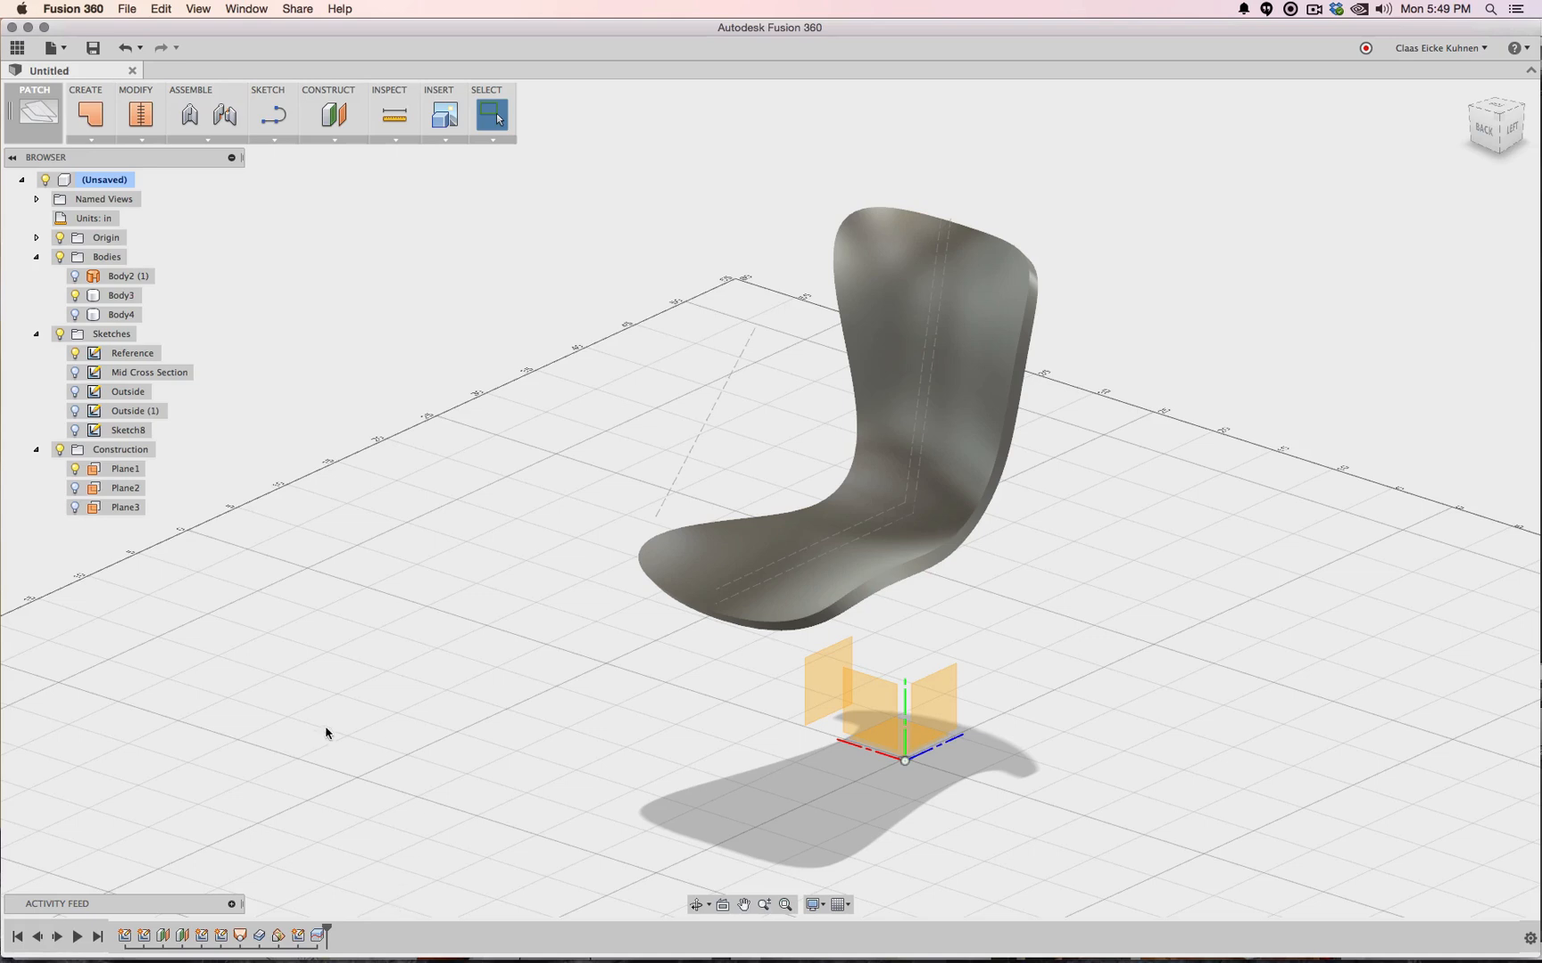
Delete the Split1 and Thicken1 features from the timeline
{"action": "left_click", "coordinate": [123, 315]}
{"action": "left_click", "coordinate": [319, 937]}
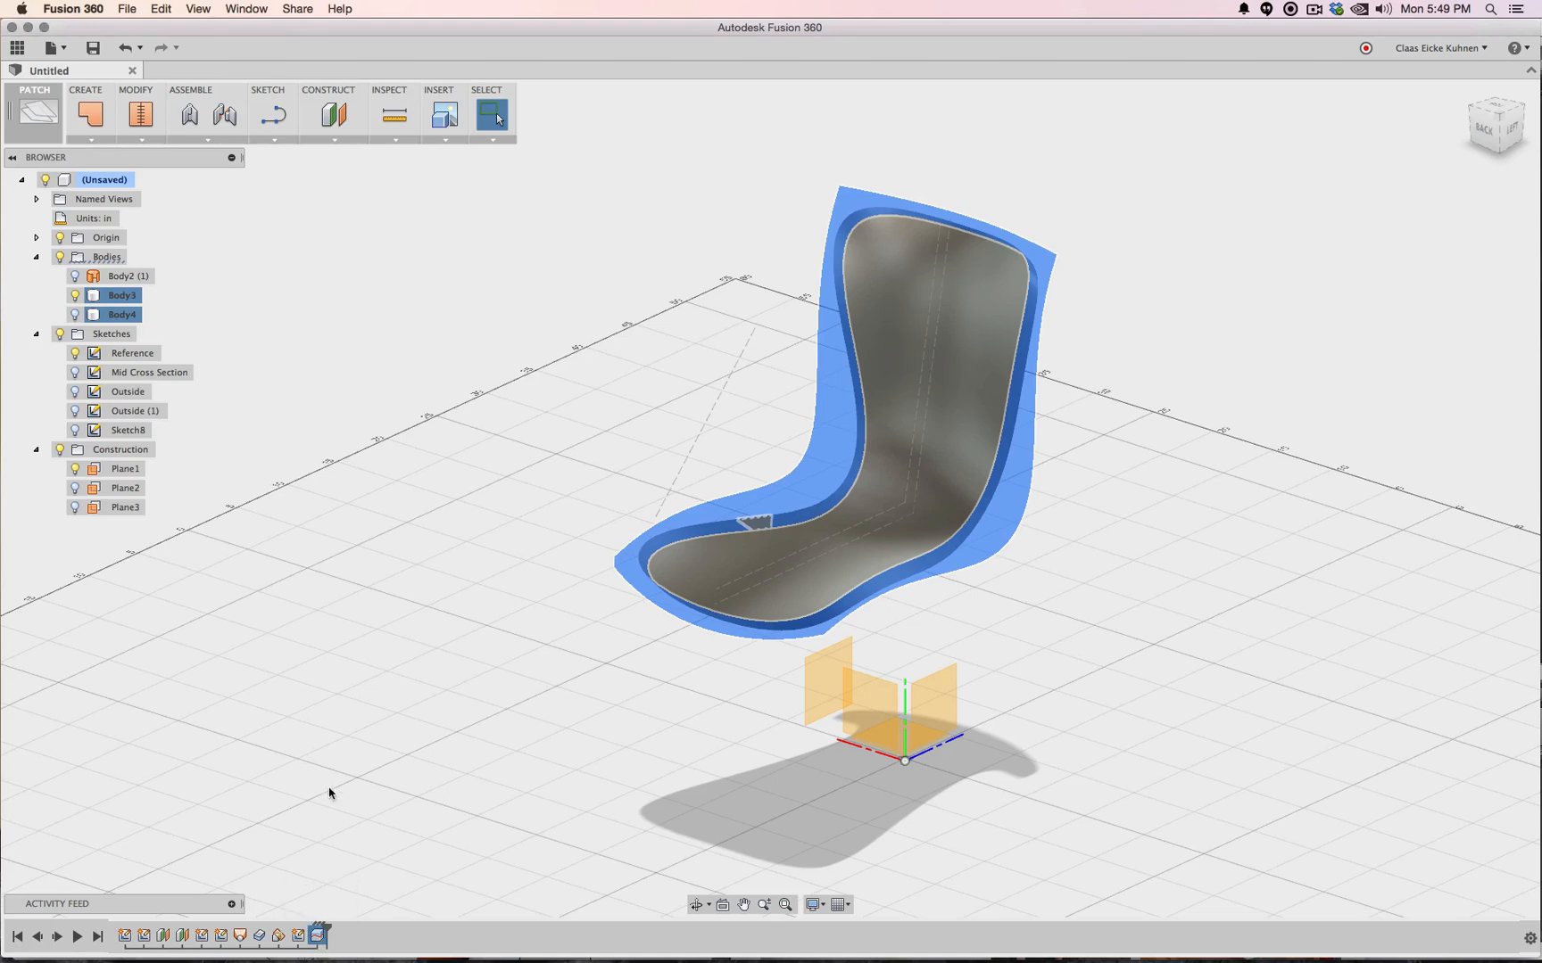
{"action": "left_click", "coordinate": [369, 823]}
{"action": "left_click", "coordinate": [319, 936]}
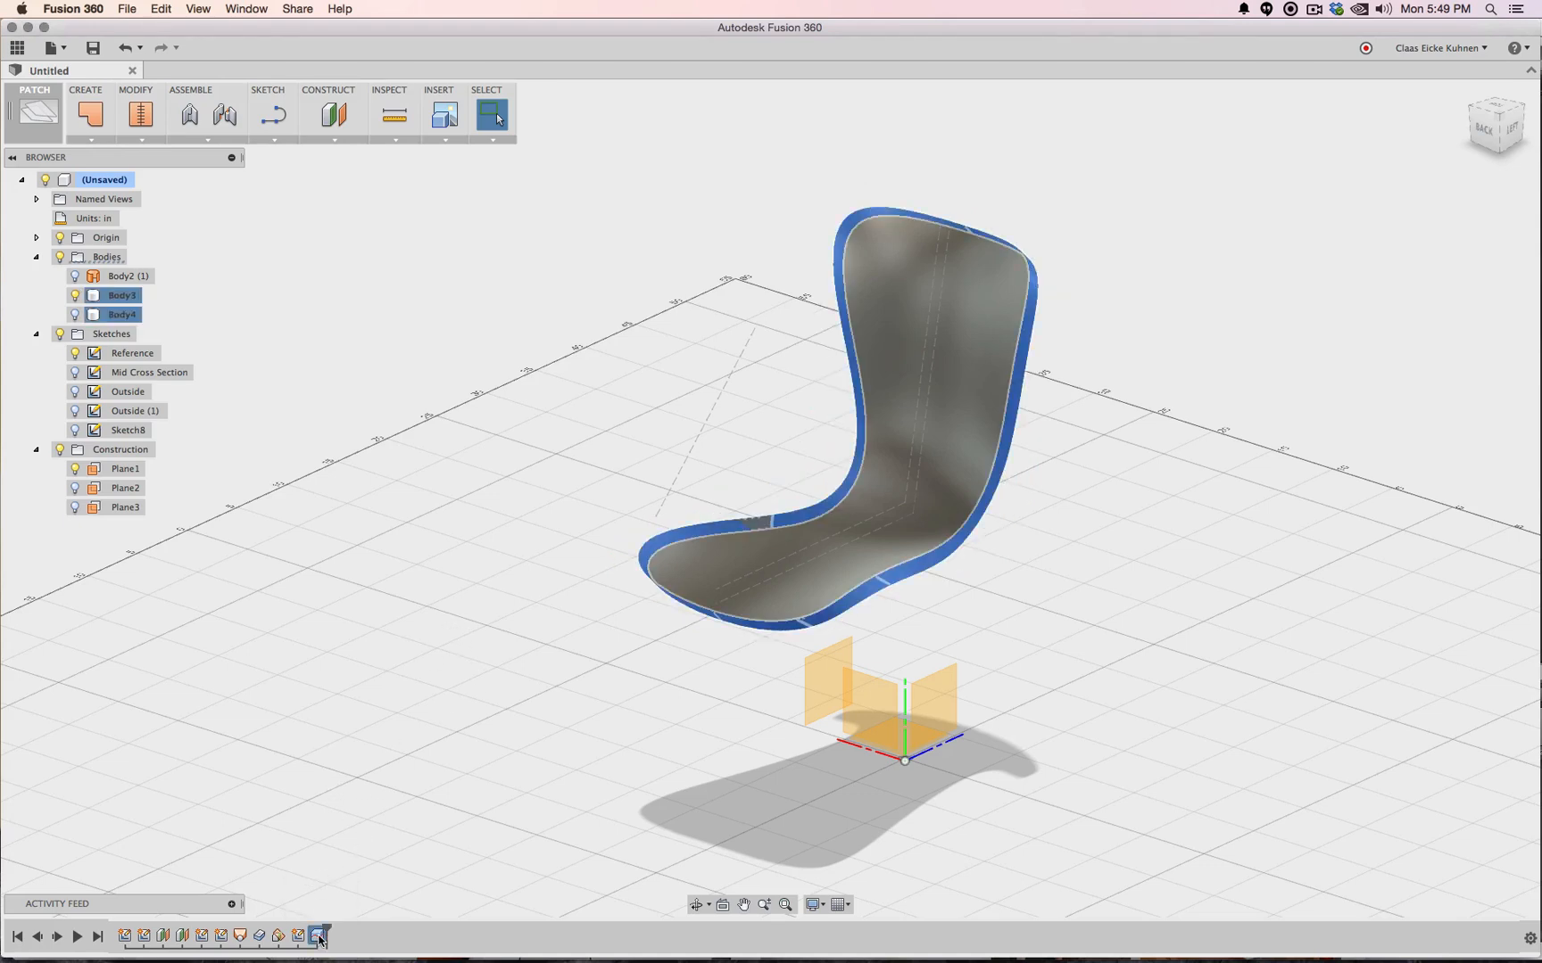
{"action": "key", "text": "Delete"}
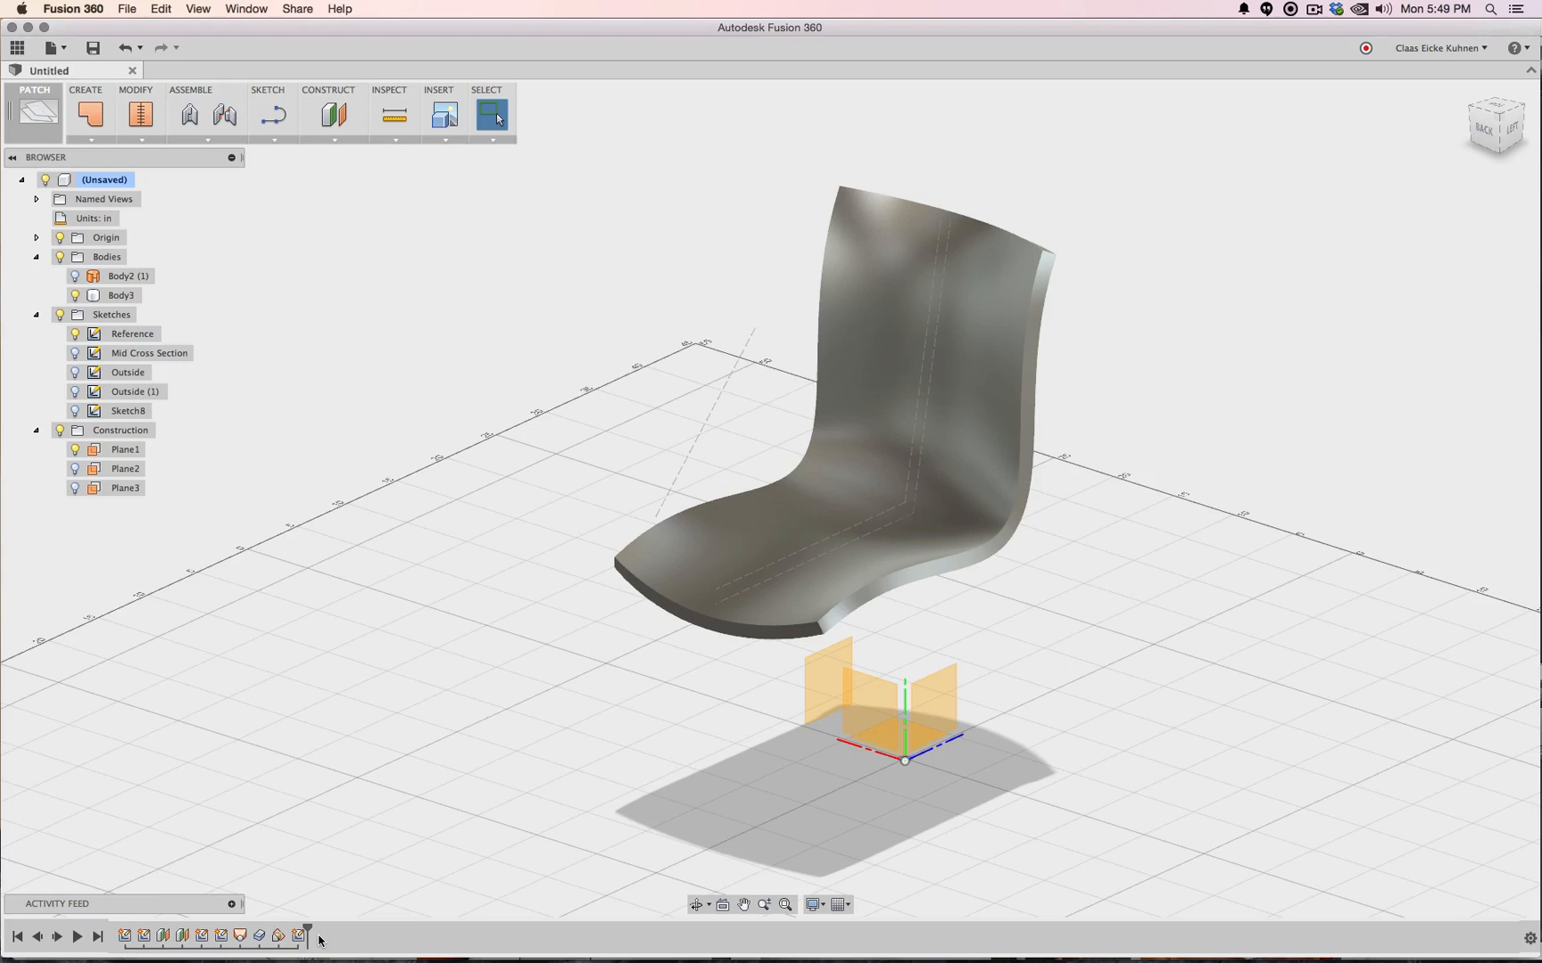
{"action": "left_click", "coordinate": [259, 937]}
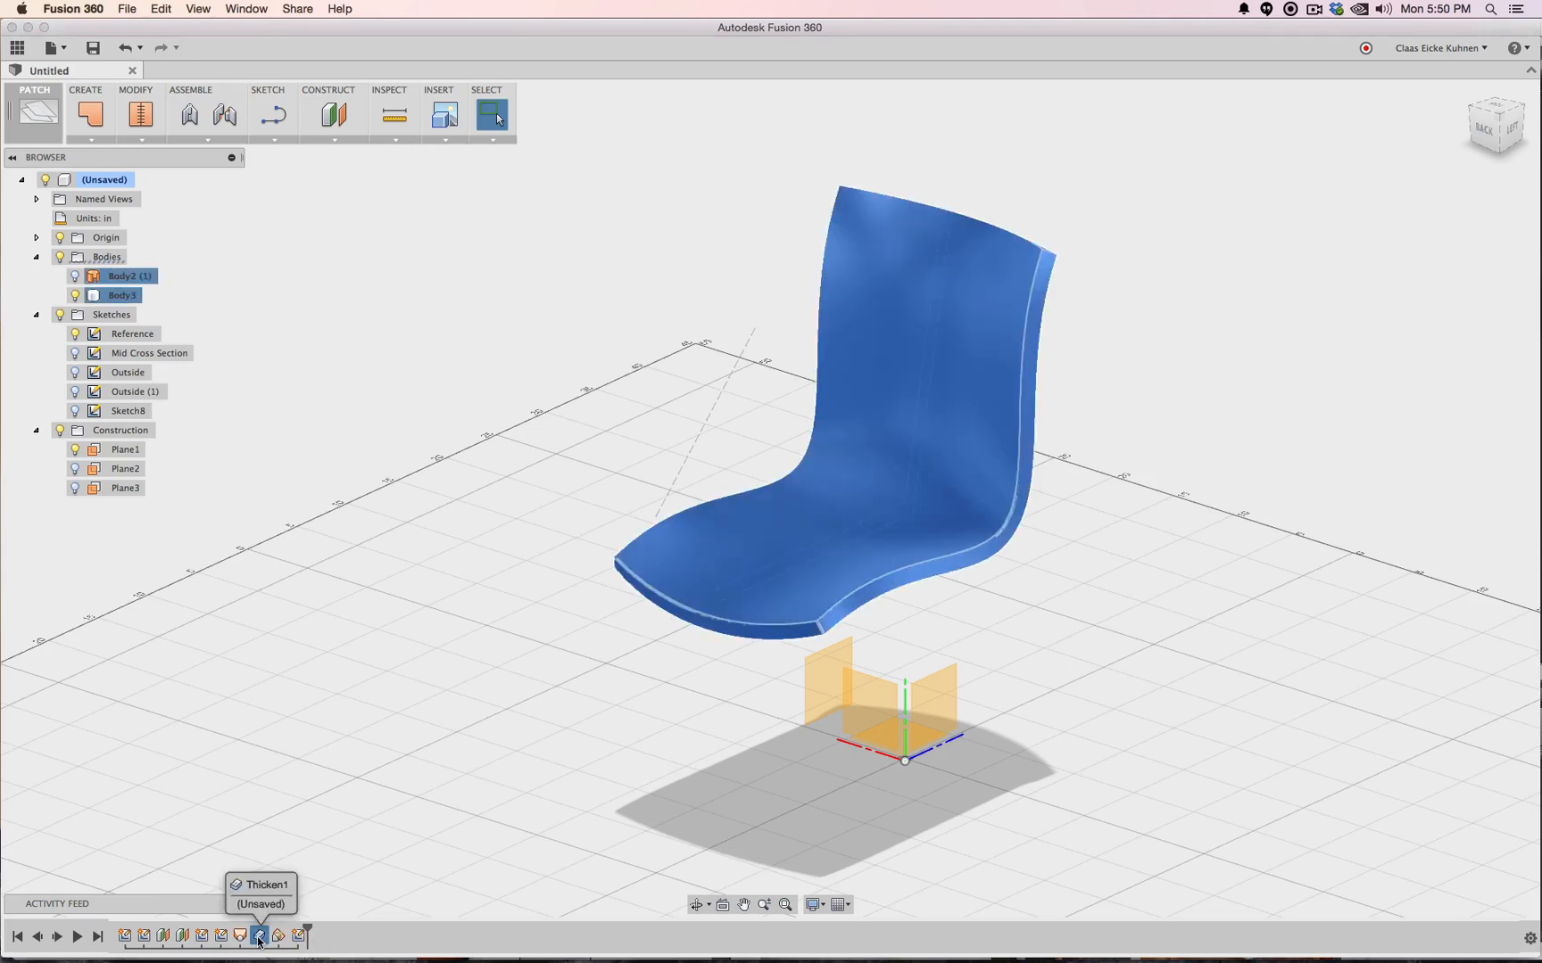
{"action": "key", "text": "Delete"}
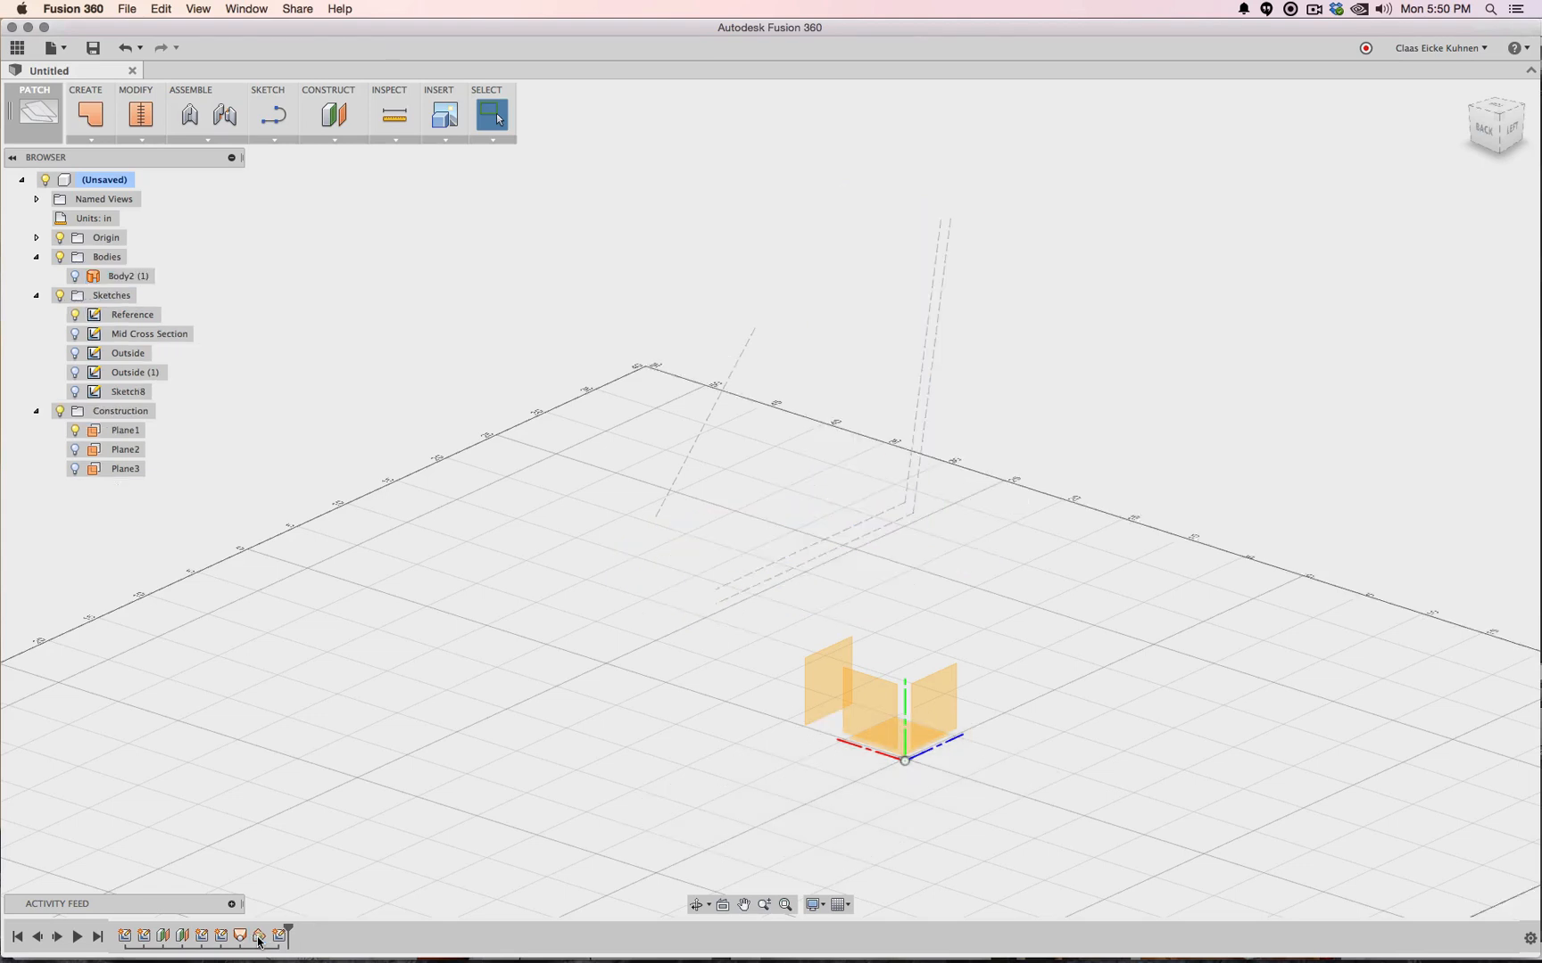
Show the chair surface Body2 (1) and the Sketch8 profile, viewed from the top
{"action": "left_click", "coordinate": [75, 275]}
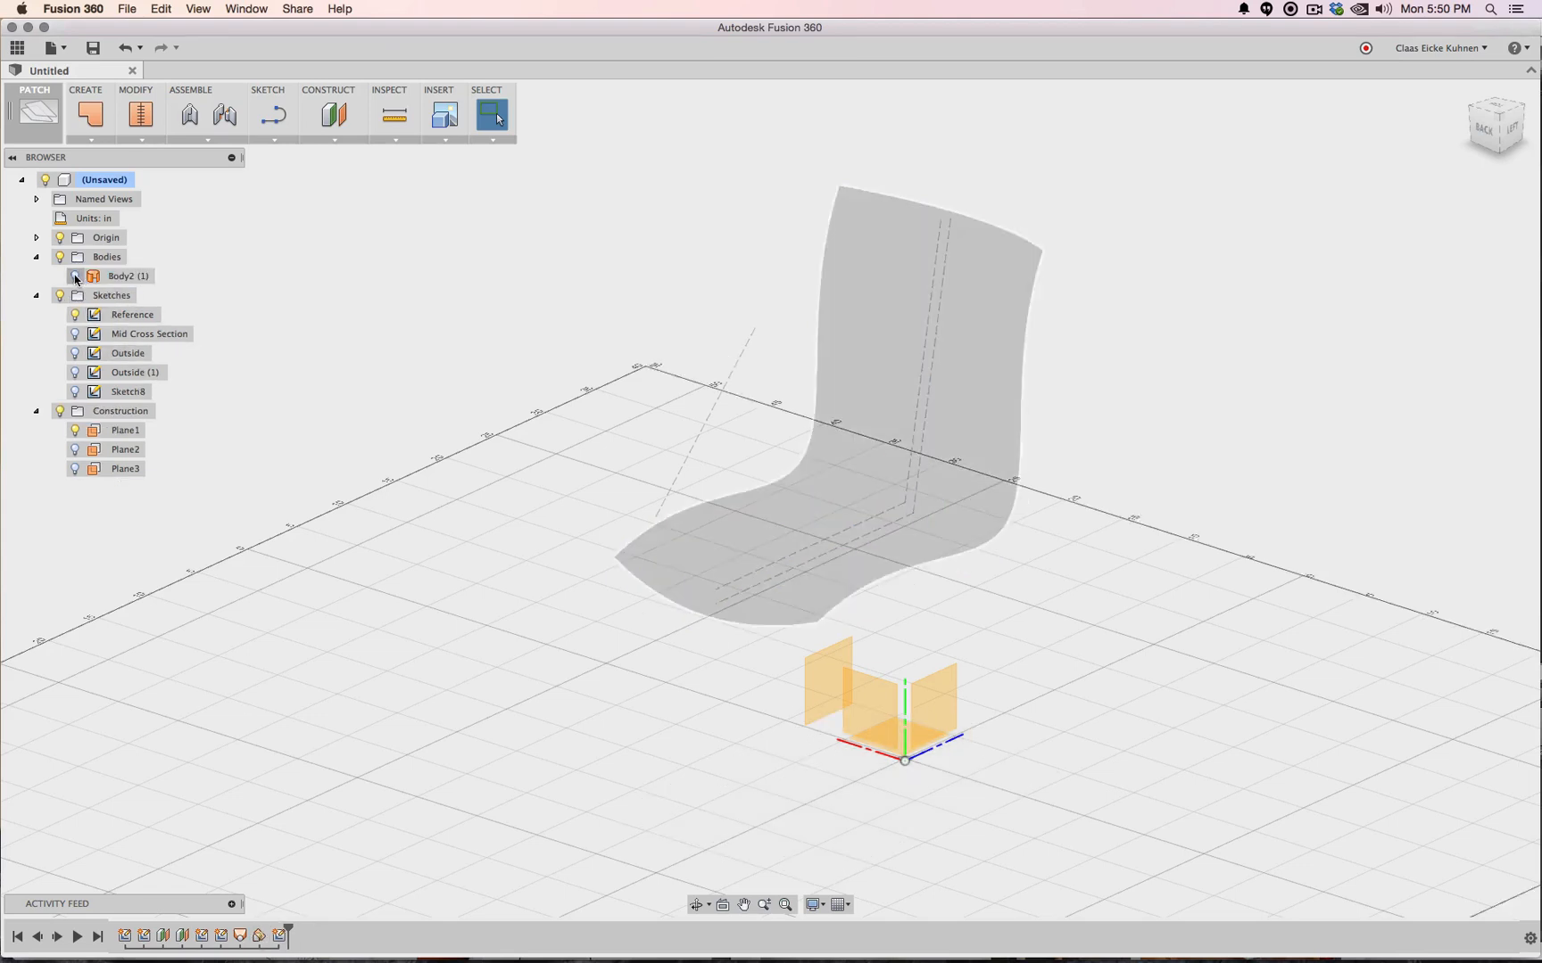
{"action": "left_click", "coordinate": [75, 392]}
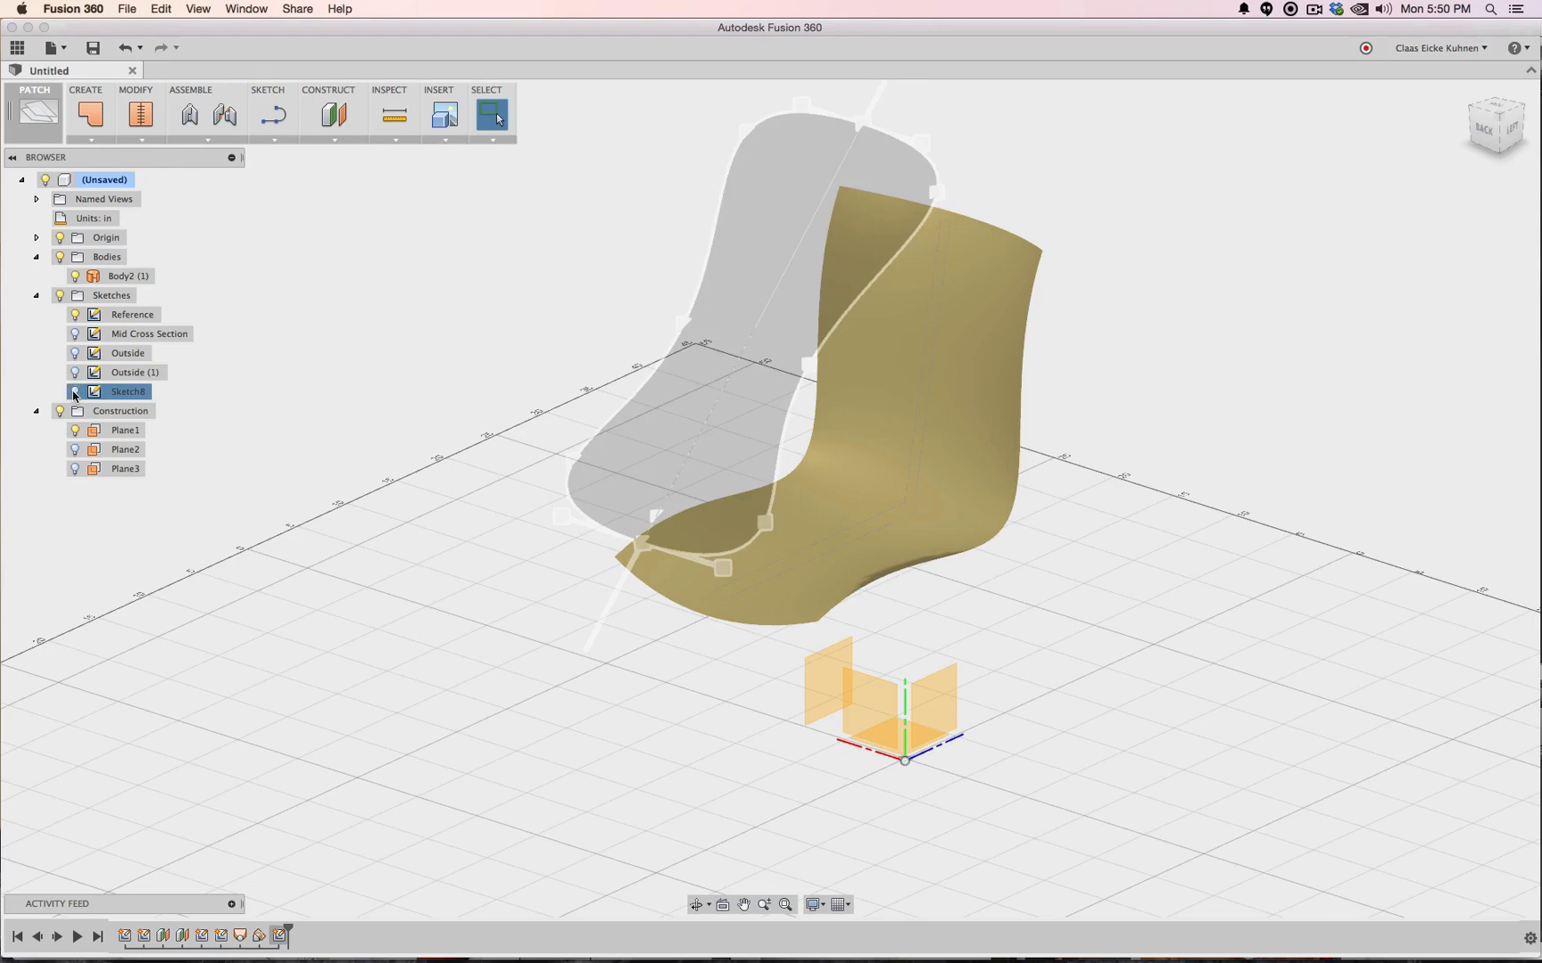
{"action": "left_click", "coordinate": [1481, 116]}
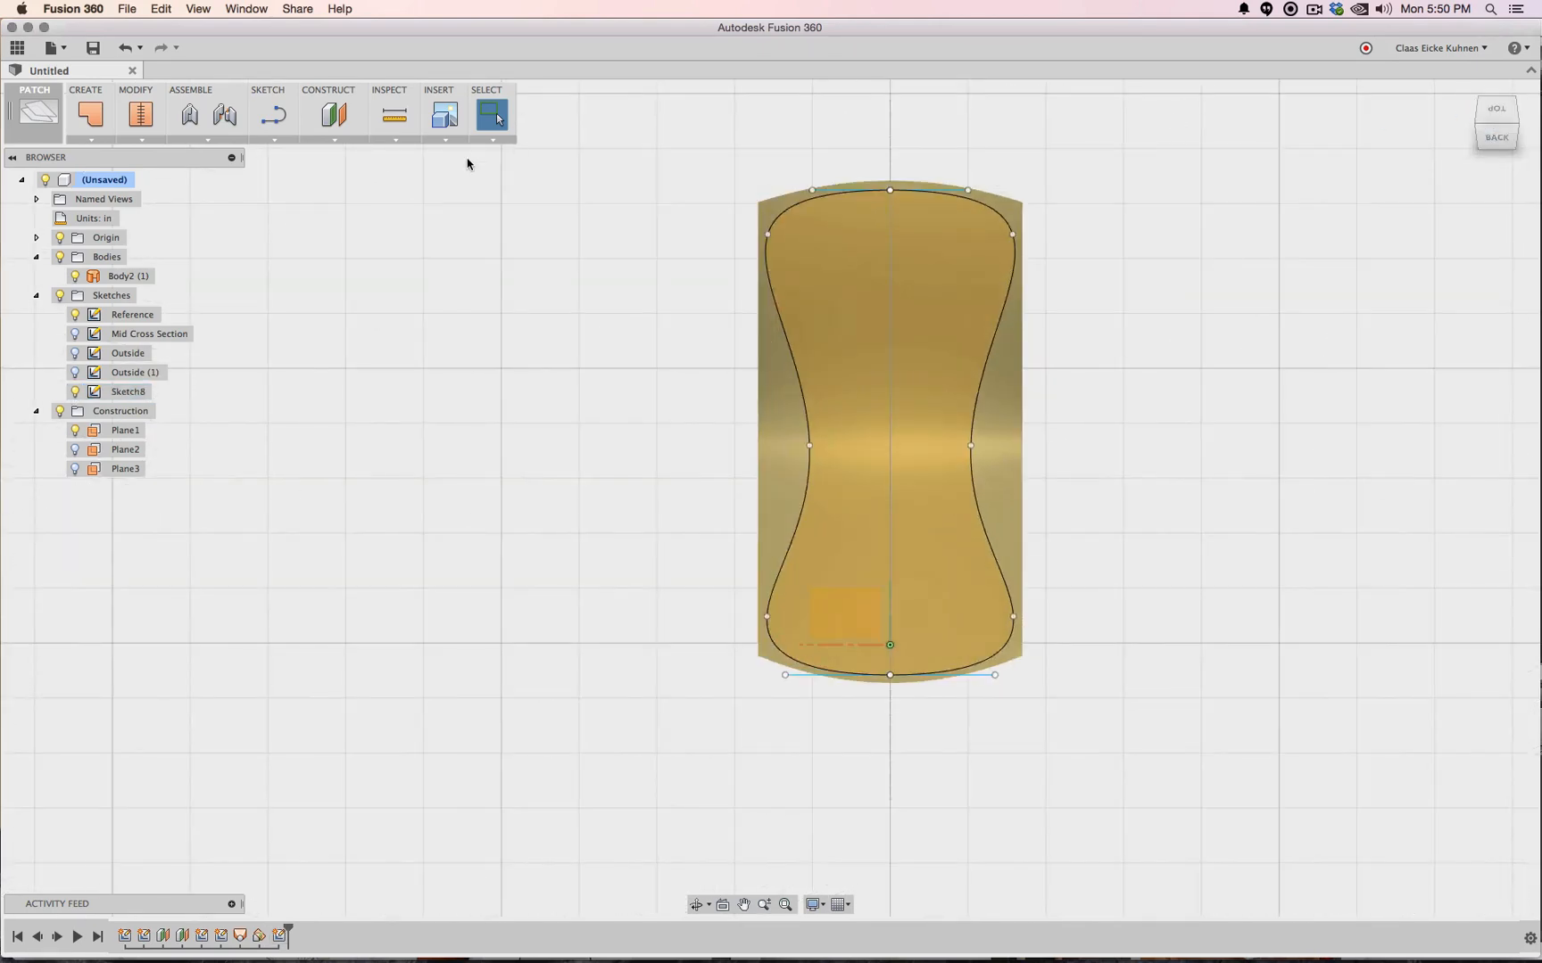
{"action": "left_click", "coordinate": [120, 140]}
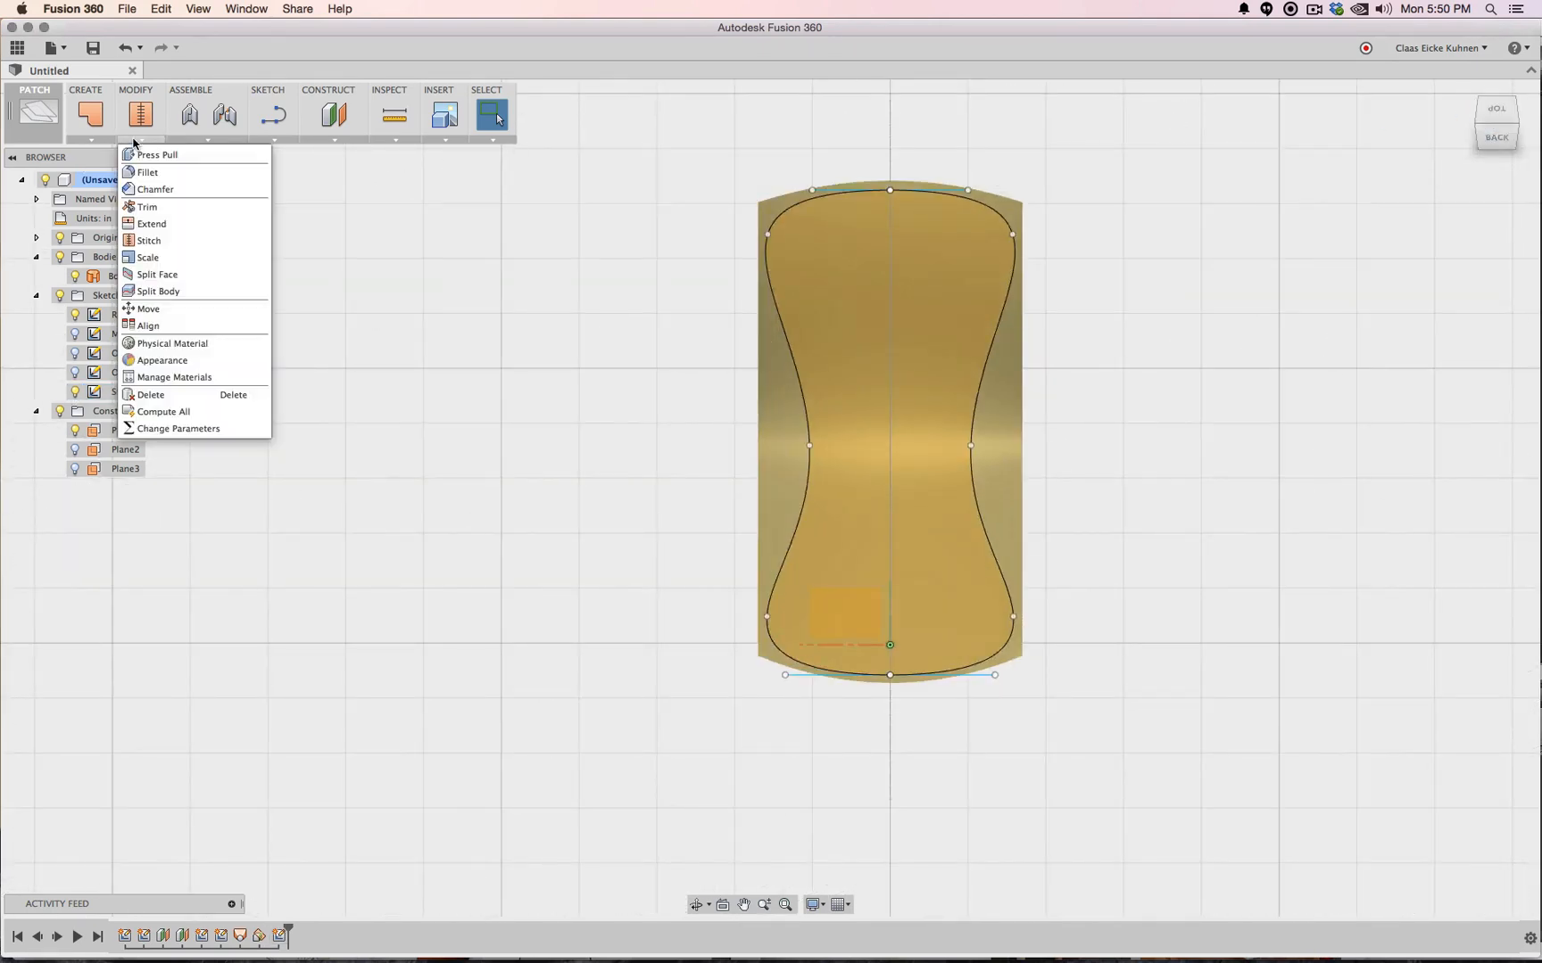
Trim the surface body with the closed profile, removing the sliver outside it
{"action": "left_click", "coordinate": [149, 211]}
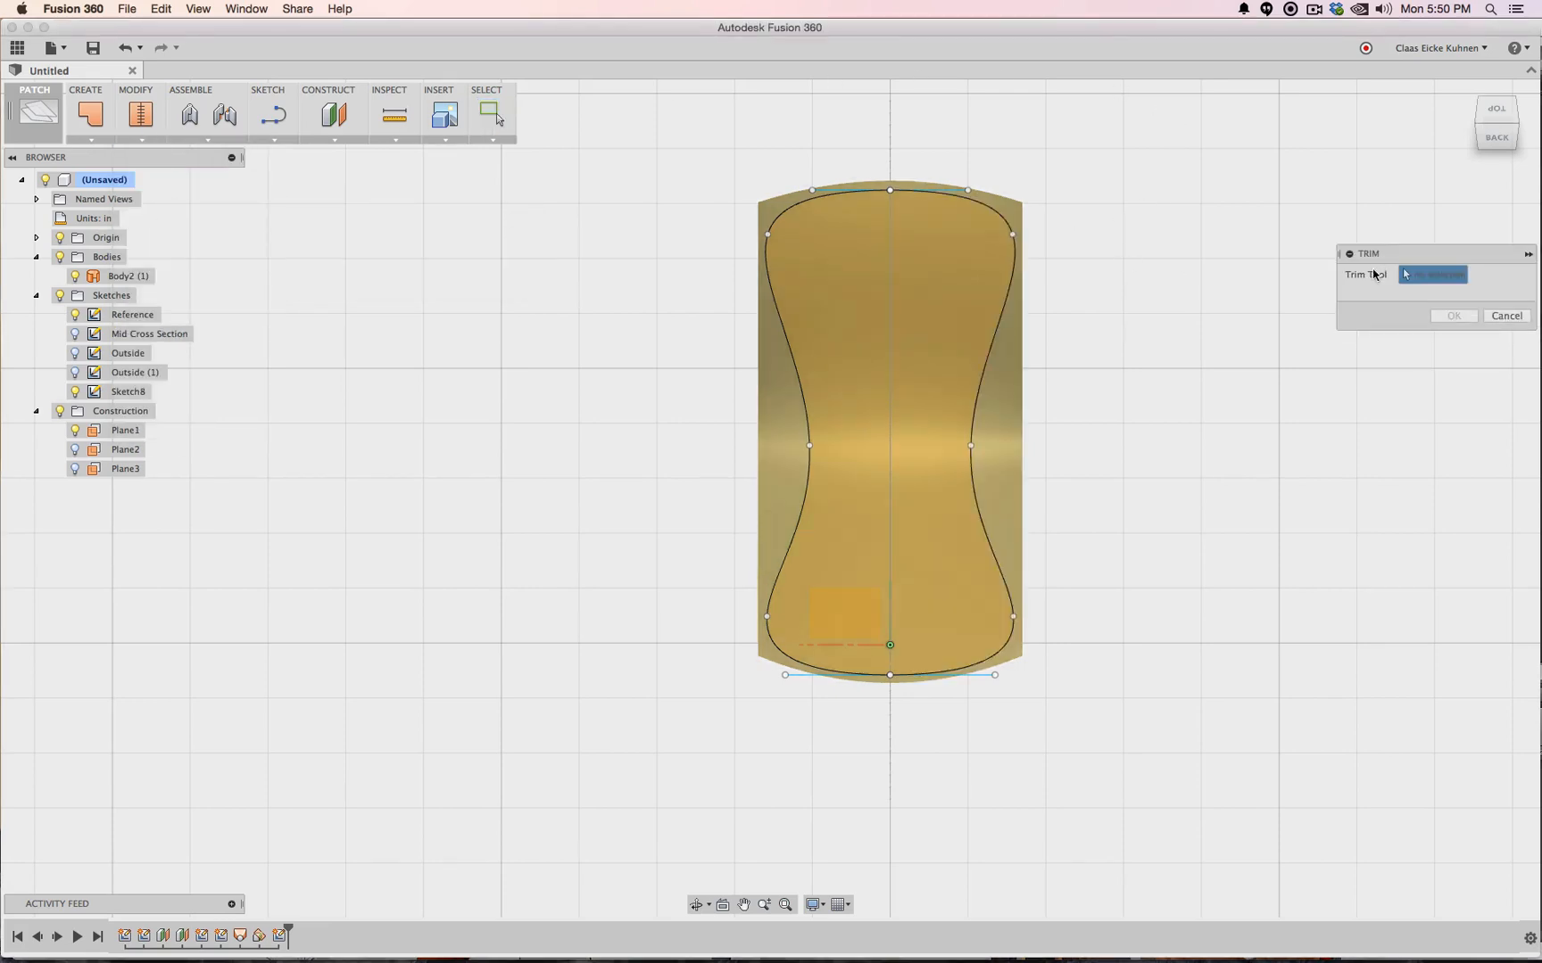
{"action": "left_click_drag", "start_coordinate": [1499, 117], "coordinate": [1429, 107]}
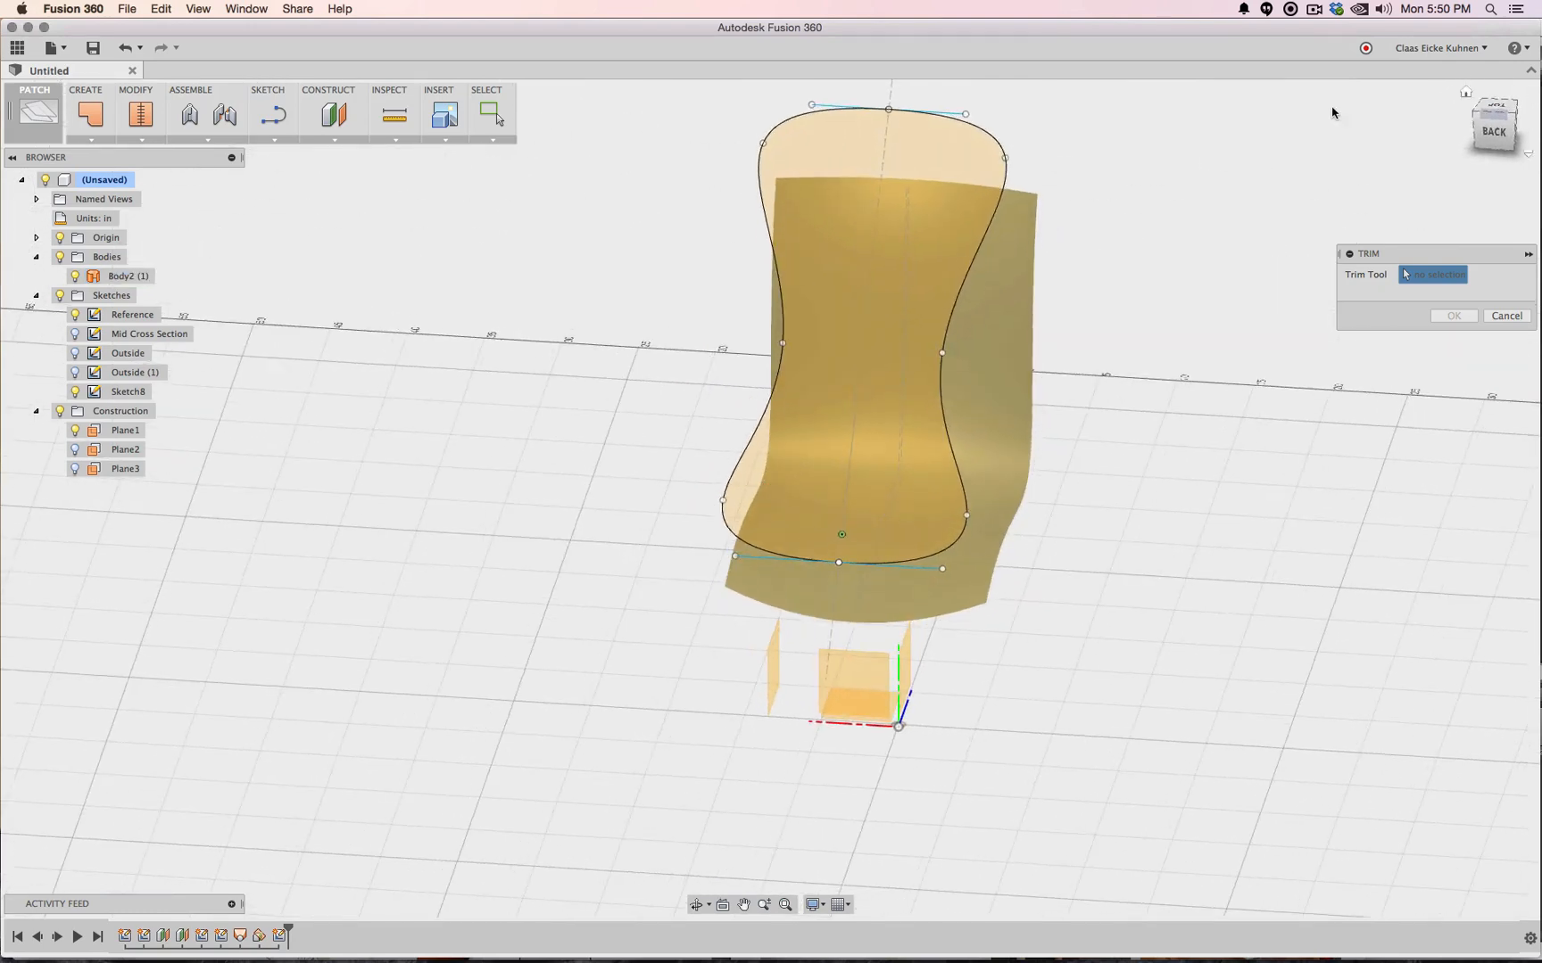
{"action": "left_click", "coordinate": [847, 137]}
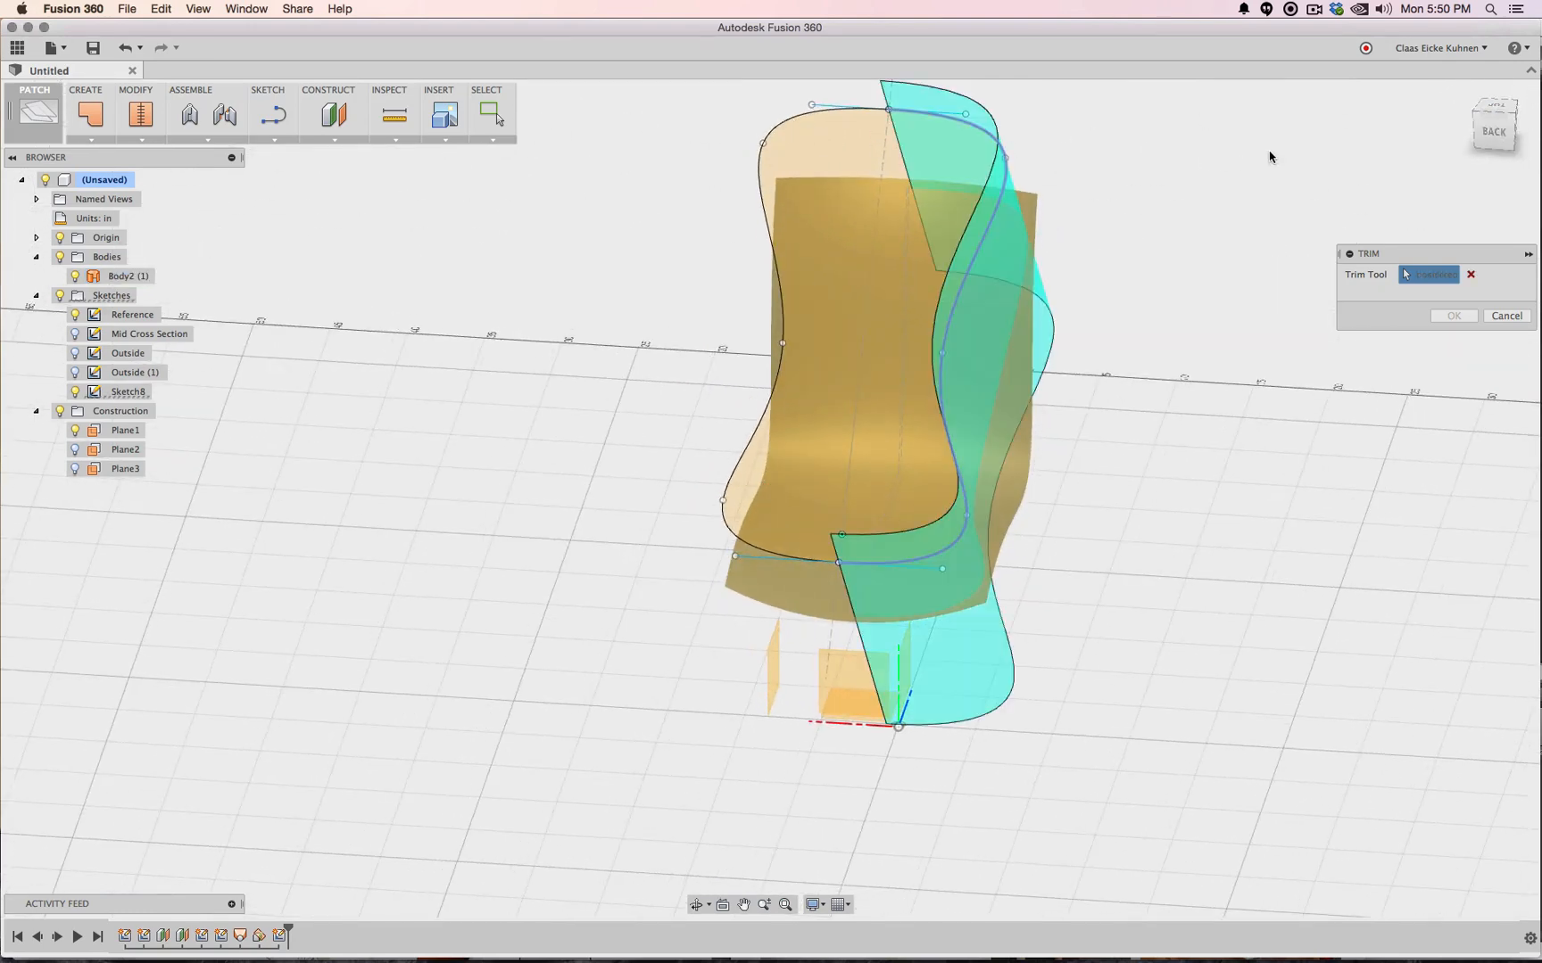
{"action": "left_click", "coordinate": [1494, 118]}
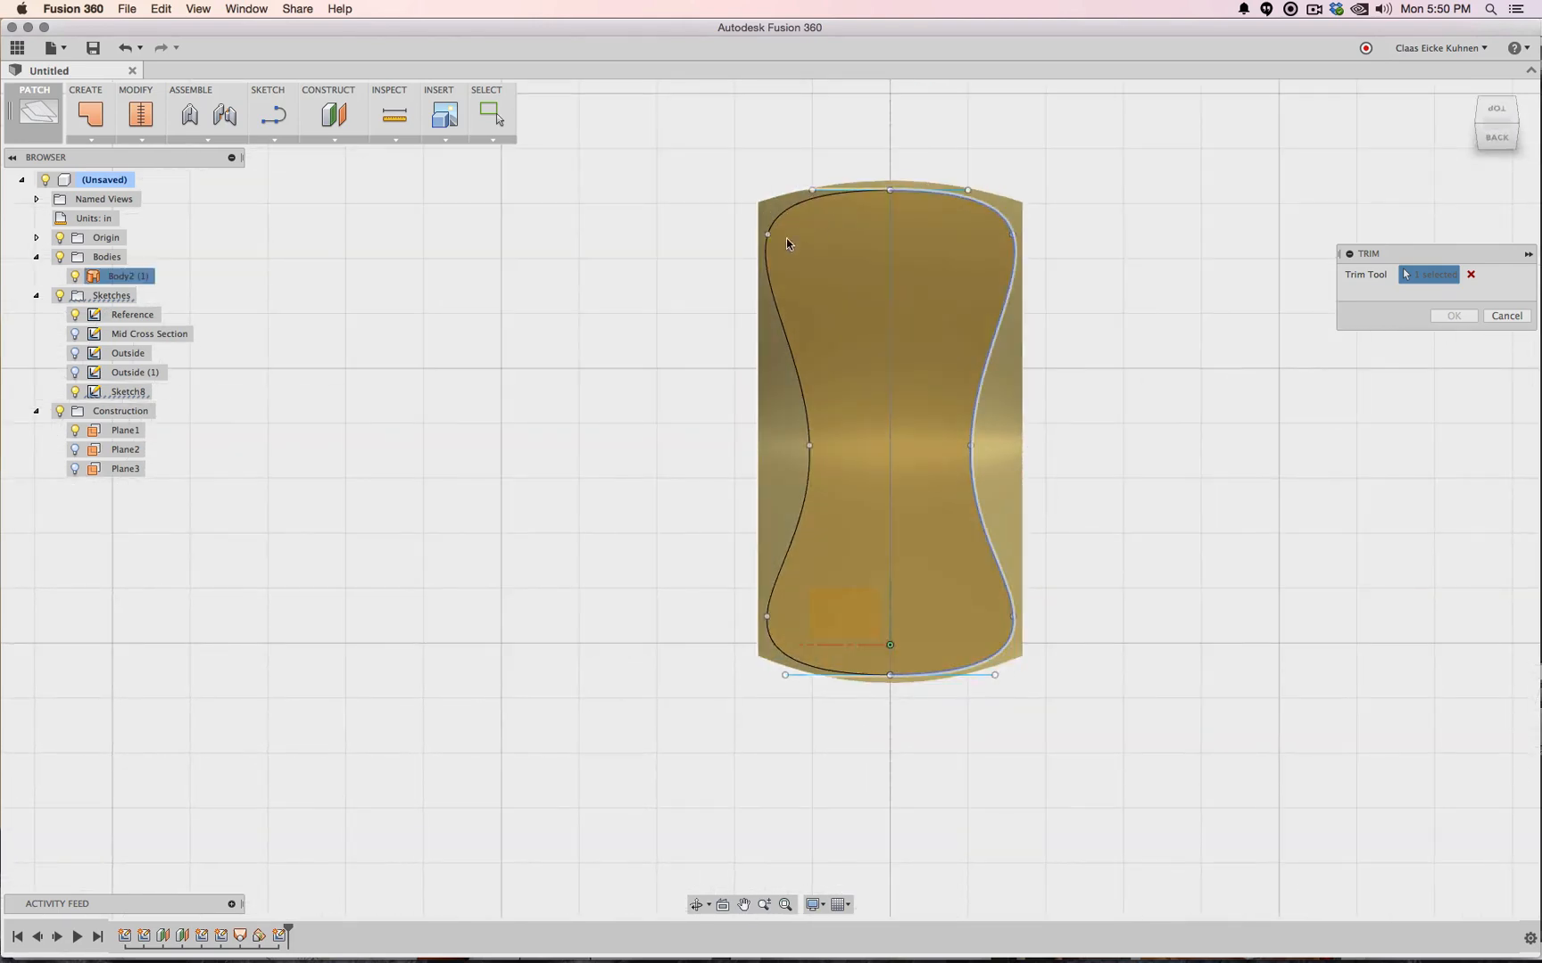
{"action": "left_click", "coordinate": [1008, 405]}
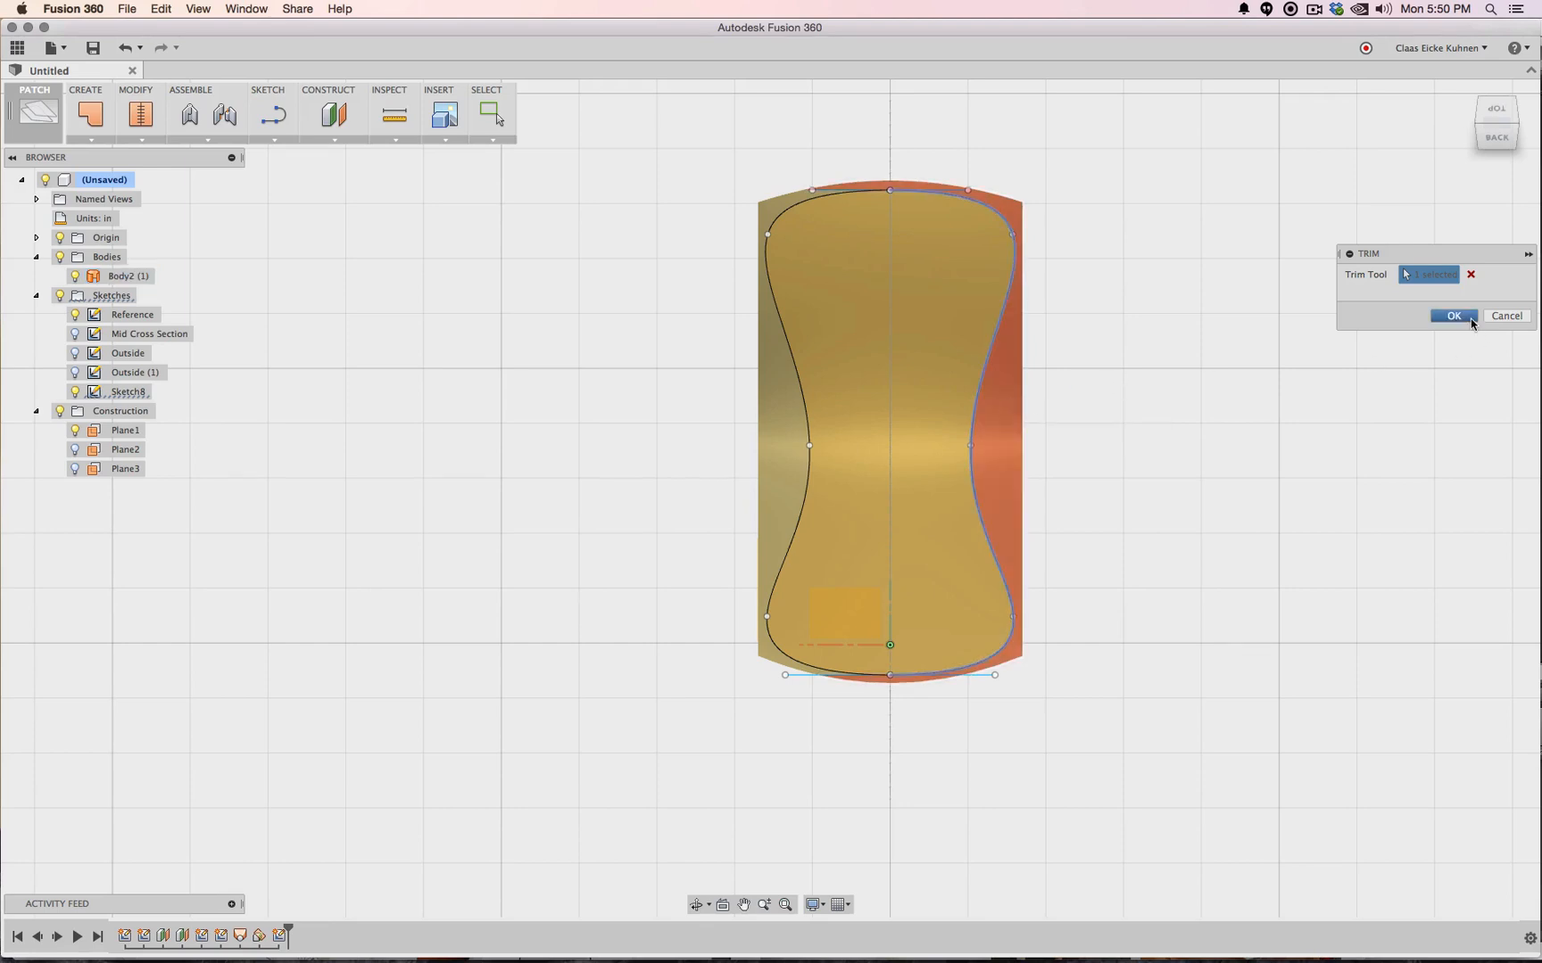
{"action": "left_click", "coordinate": [1470, 317]}
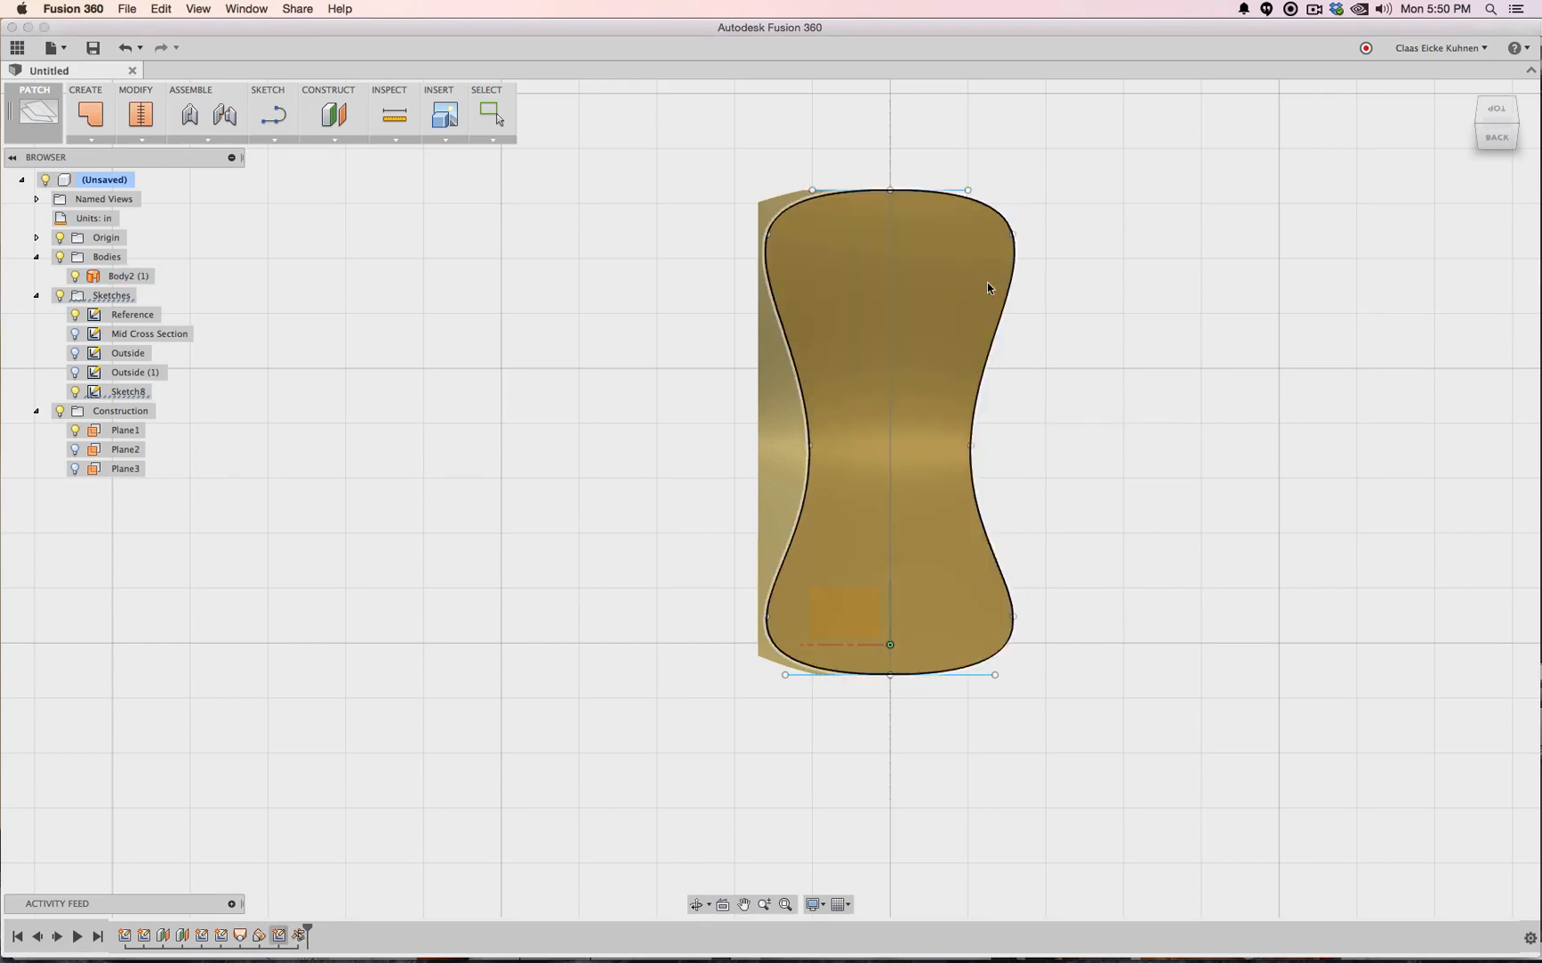
Trim again with the left curve as boundary, removing the left sliver of surface
{"action": "left_click", "coordinate": [142, 140]}
{"action": "left_click", "coordinate": [170, 191]}
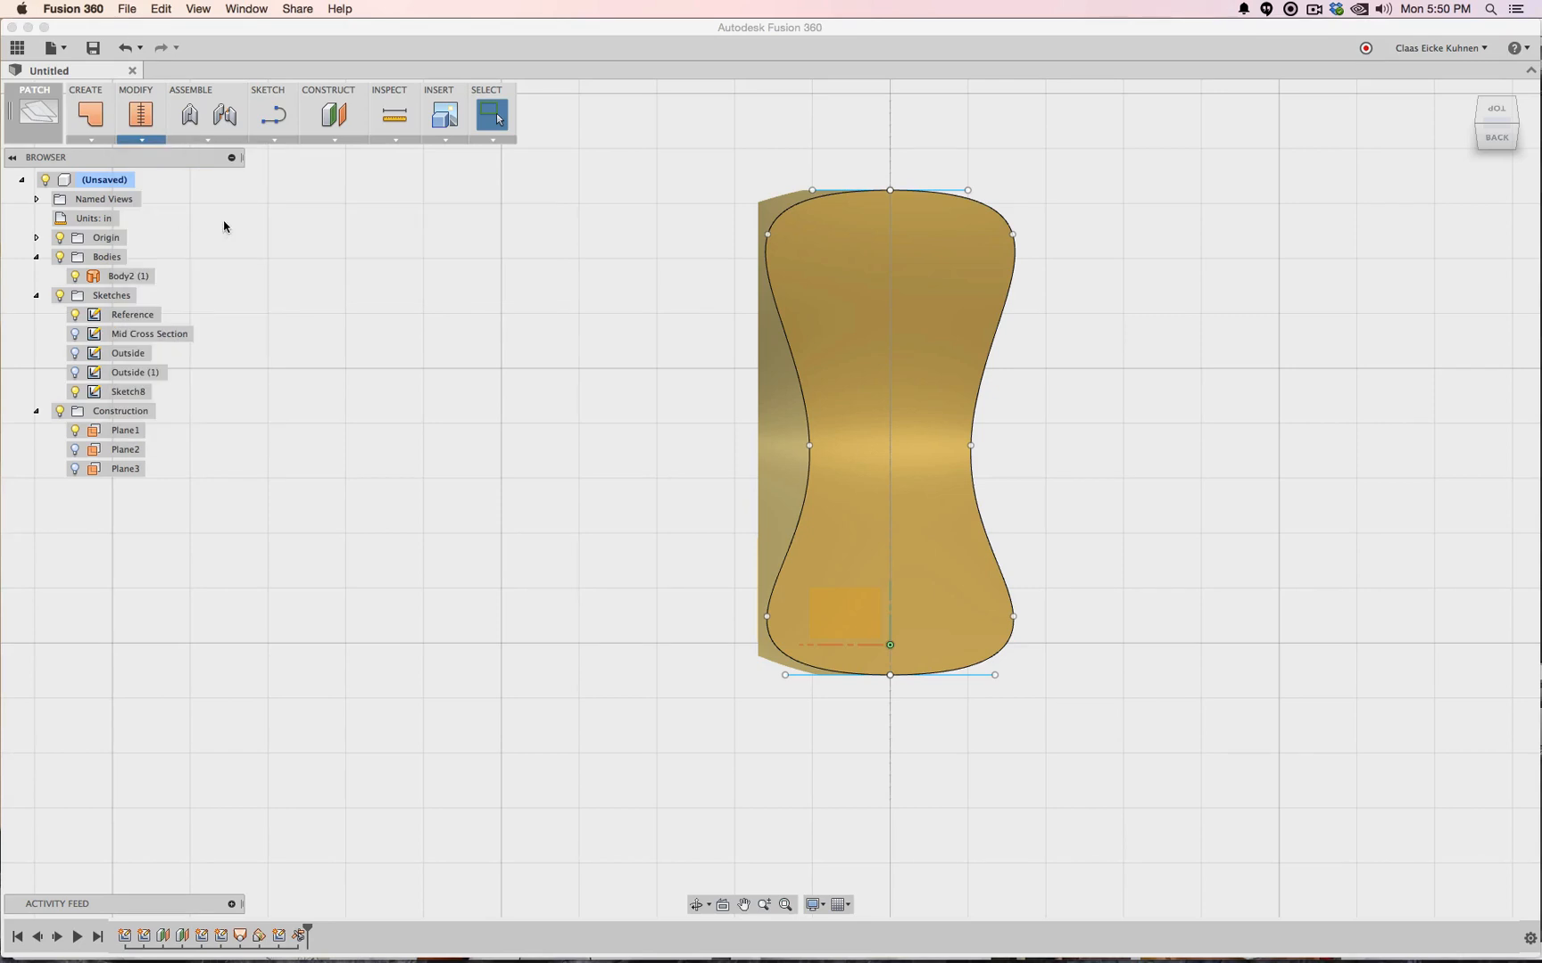
{"action": "left_click", "coordinate": [781, 319]}
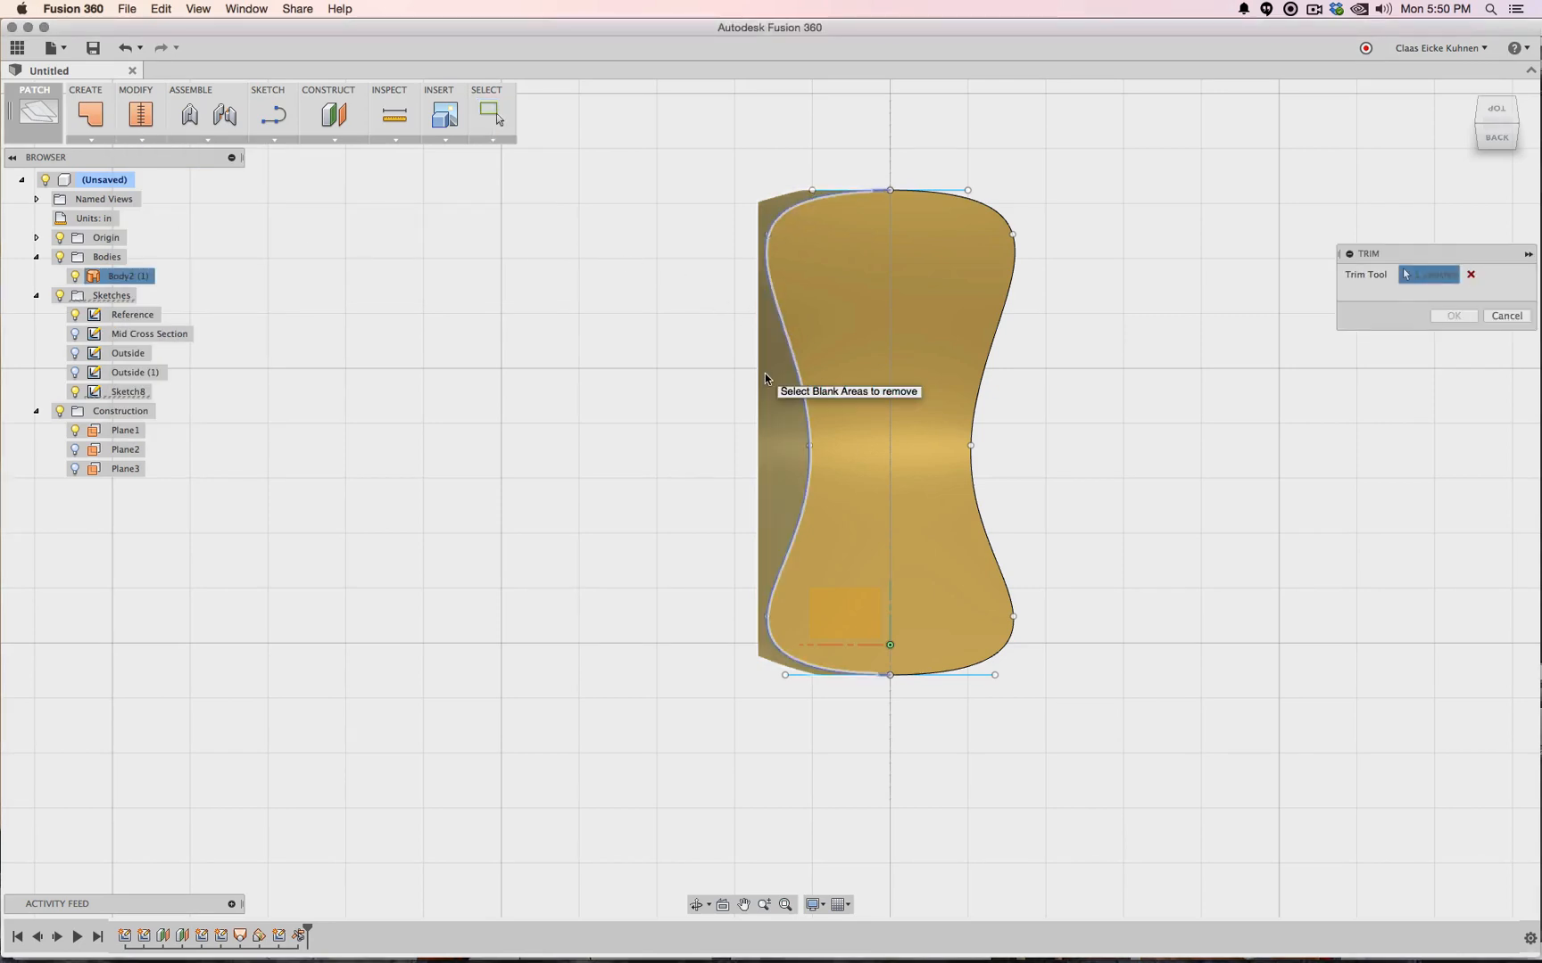
{"action": "left_click", "coordinate": [765, 373]}
{"action": "left_click", "coordinate": [1454, 315]}
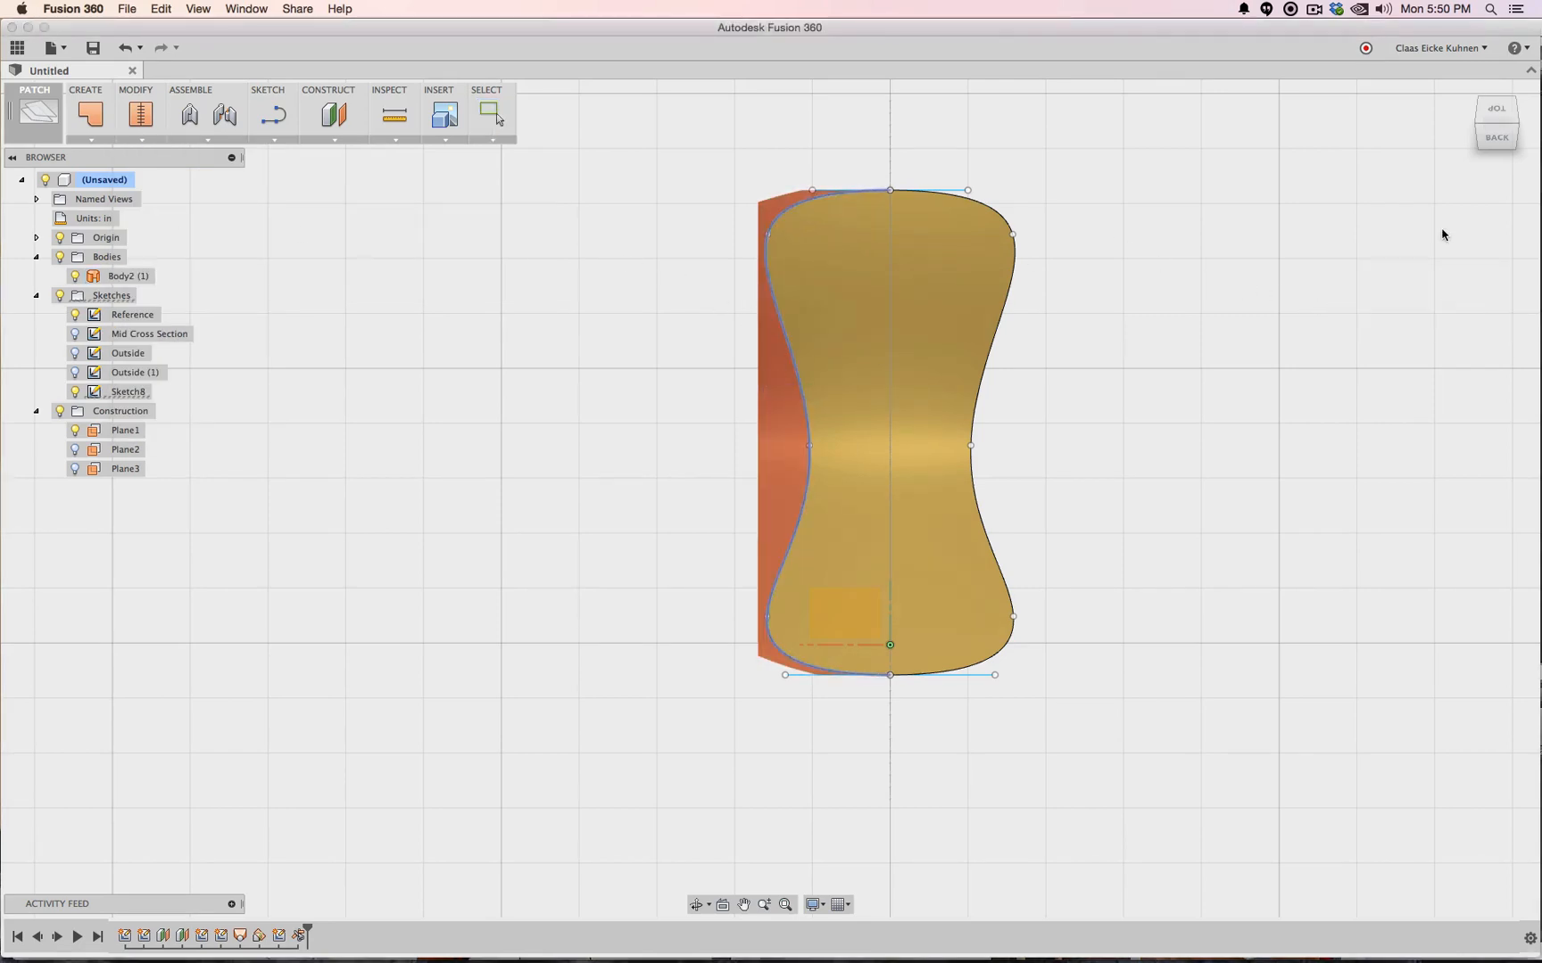
{"action": "left_click_drag", "start_coordinate": [1486, 136], "coordinate": [1277, 82]}
Thicken the trimmed hourglass seat surface with Create > Thicken, producing solid Body5
{"action": "left_click_drag", "start_coordinate": [553, 59], "coordinate": [808, 89]}
{"action": "left_click", "coordinate": [131, 141]}
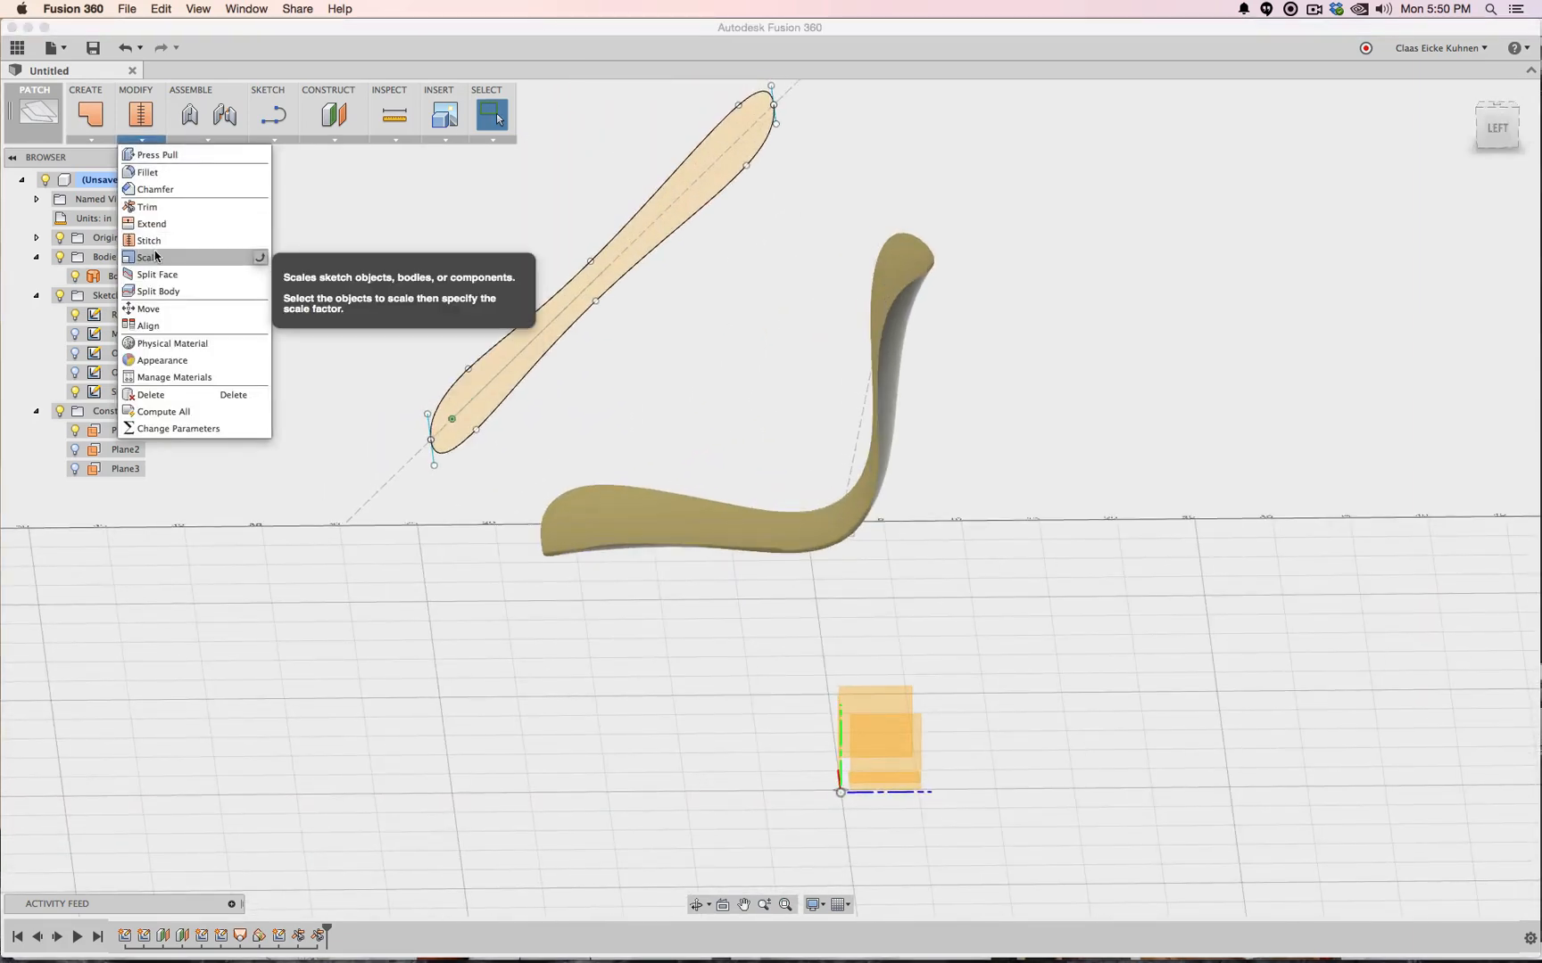
{"action": "left_click", "coordinate": [90, 140]}
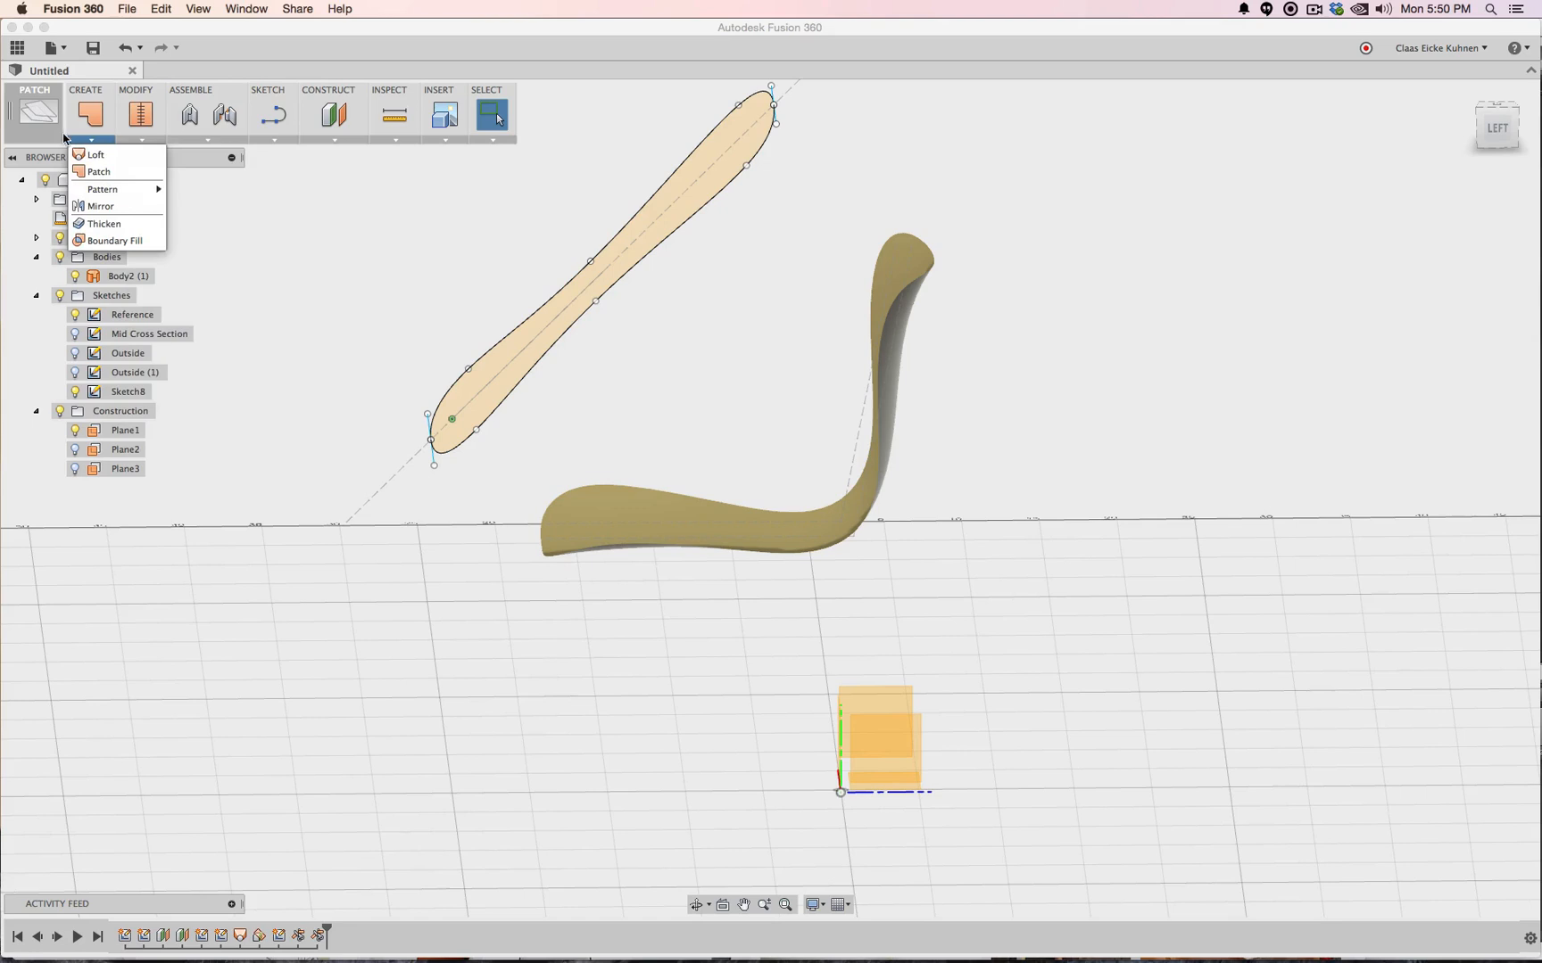
{"action": "left_click", "coordinate": [101, 224]}
{"action": "left_click", "coordinate": [643, 501]}
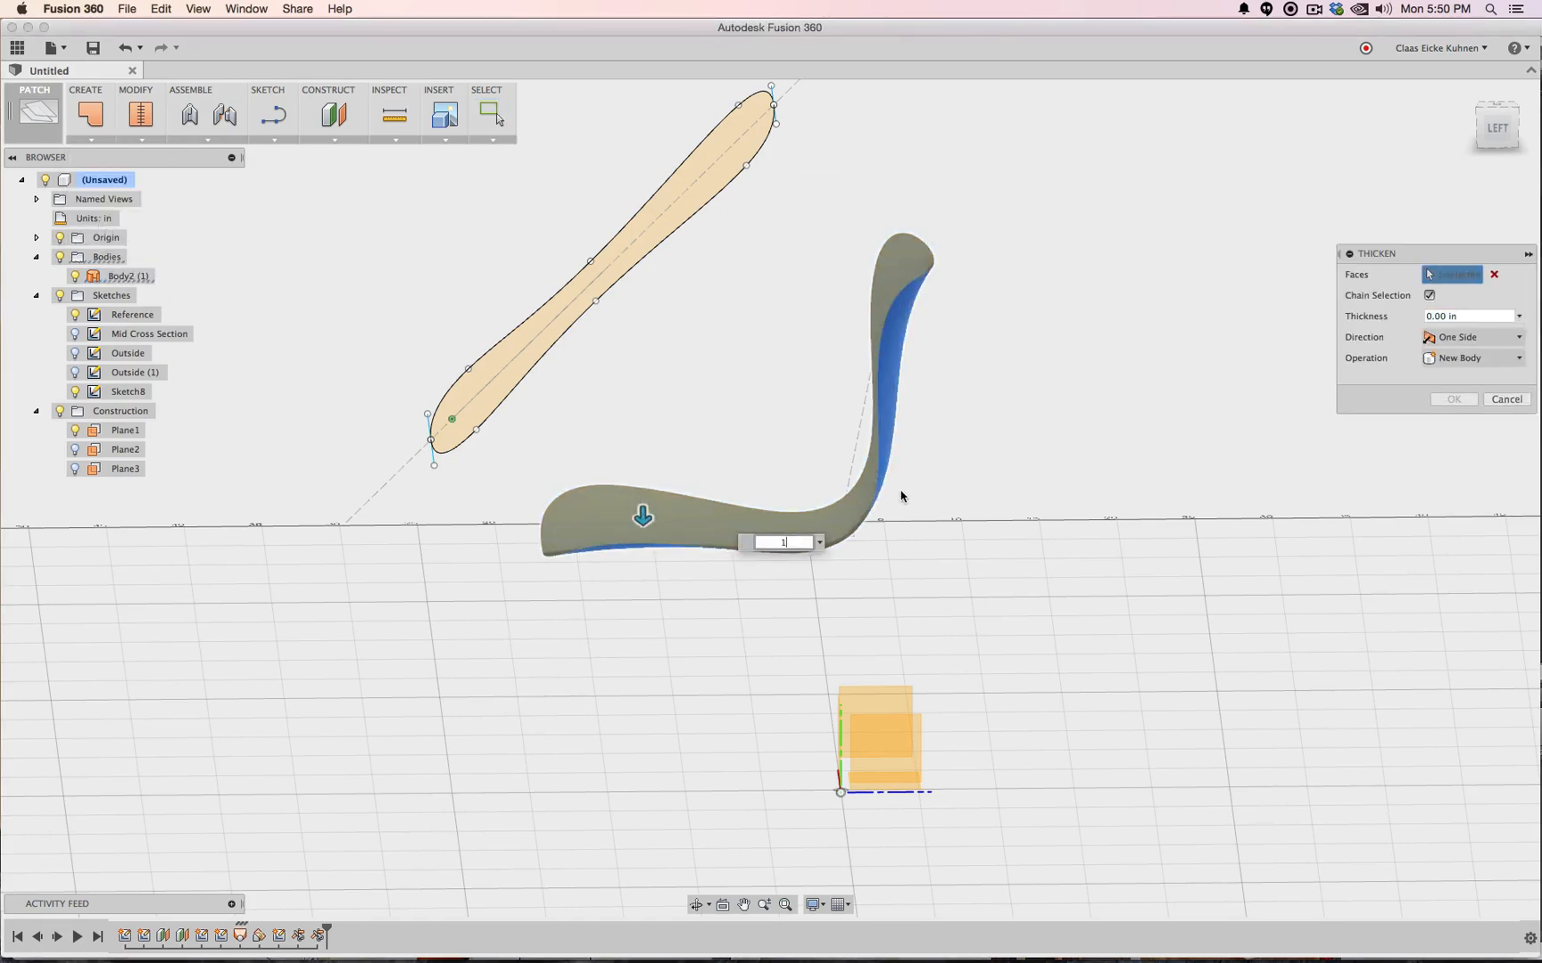
{"action": "key", "text": "Return"}
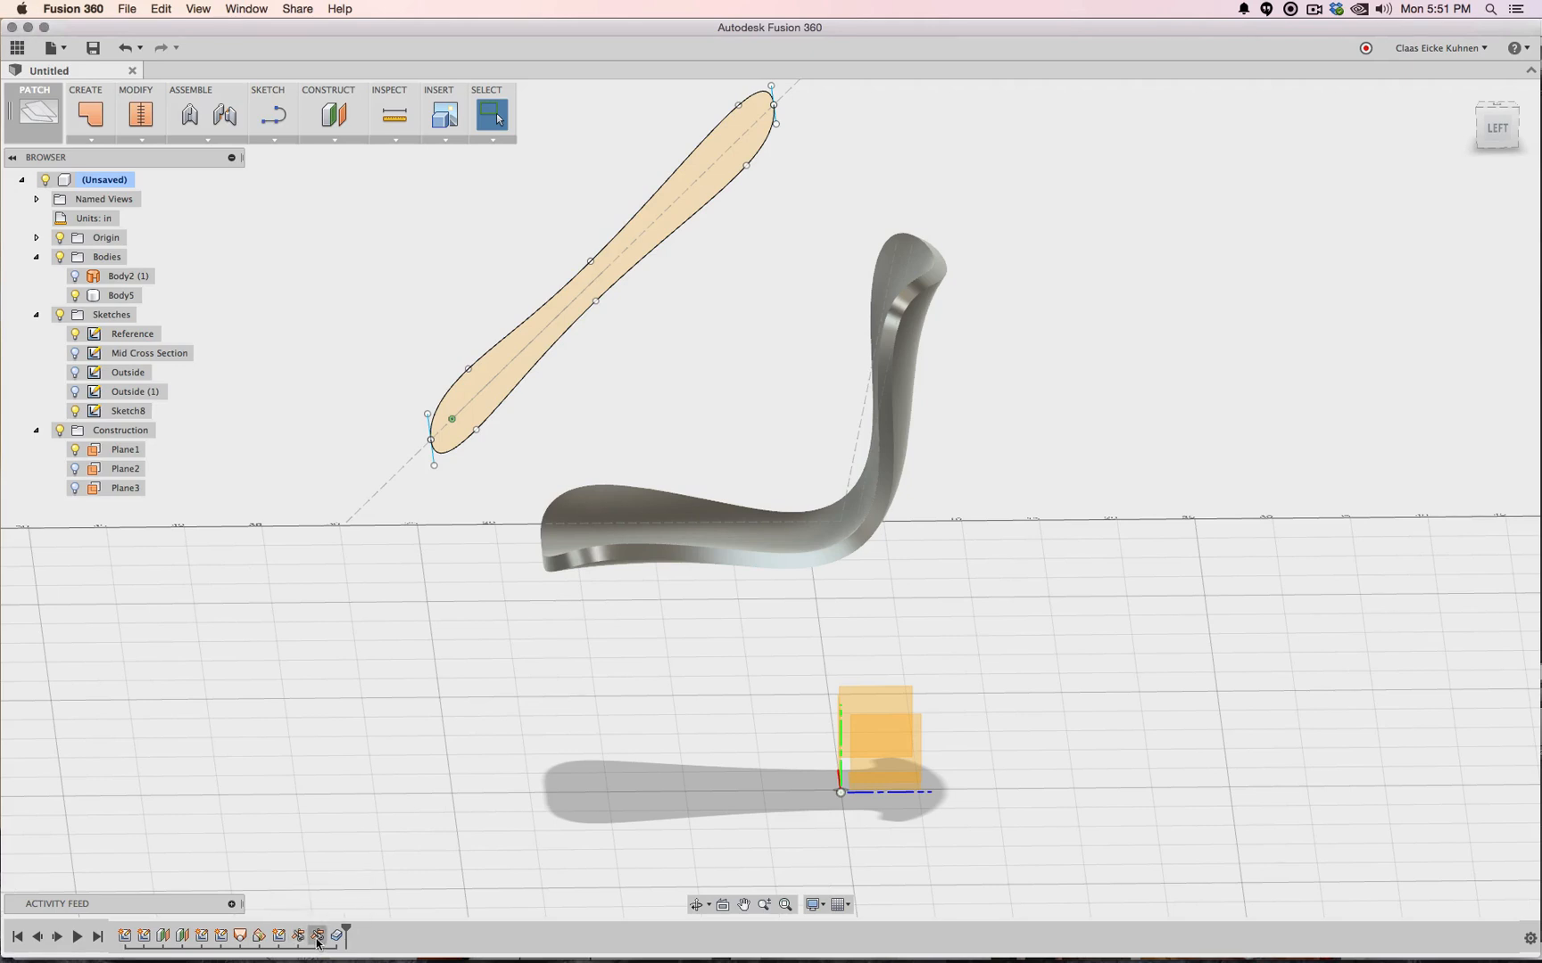
{"action": "left_click", "coordinate": [76, 295]}
{"action": "left_click", "coordinate": [76, 296]}
{"action": "left_click", "coordinate": [75, 295]}
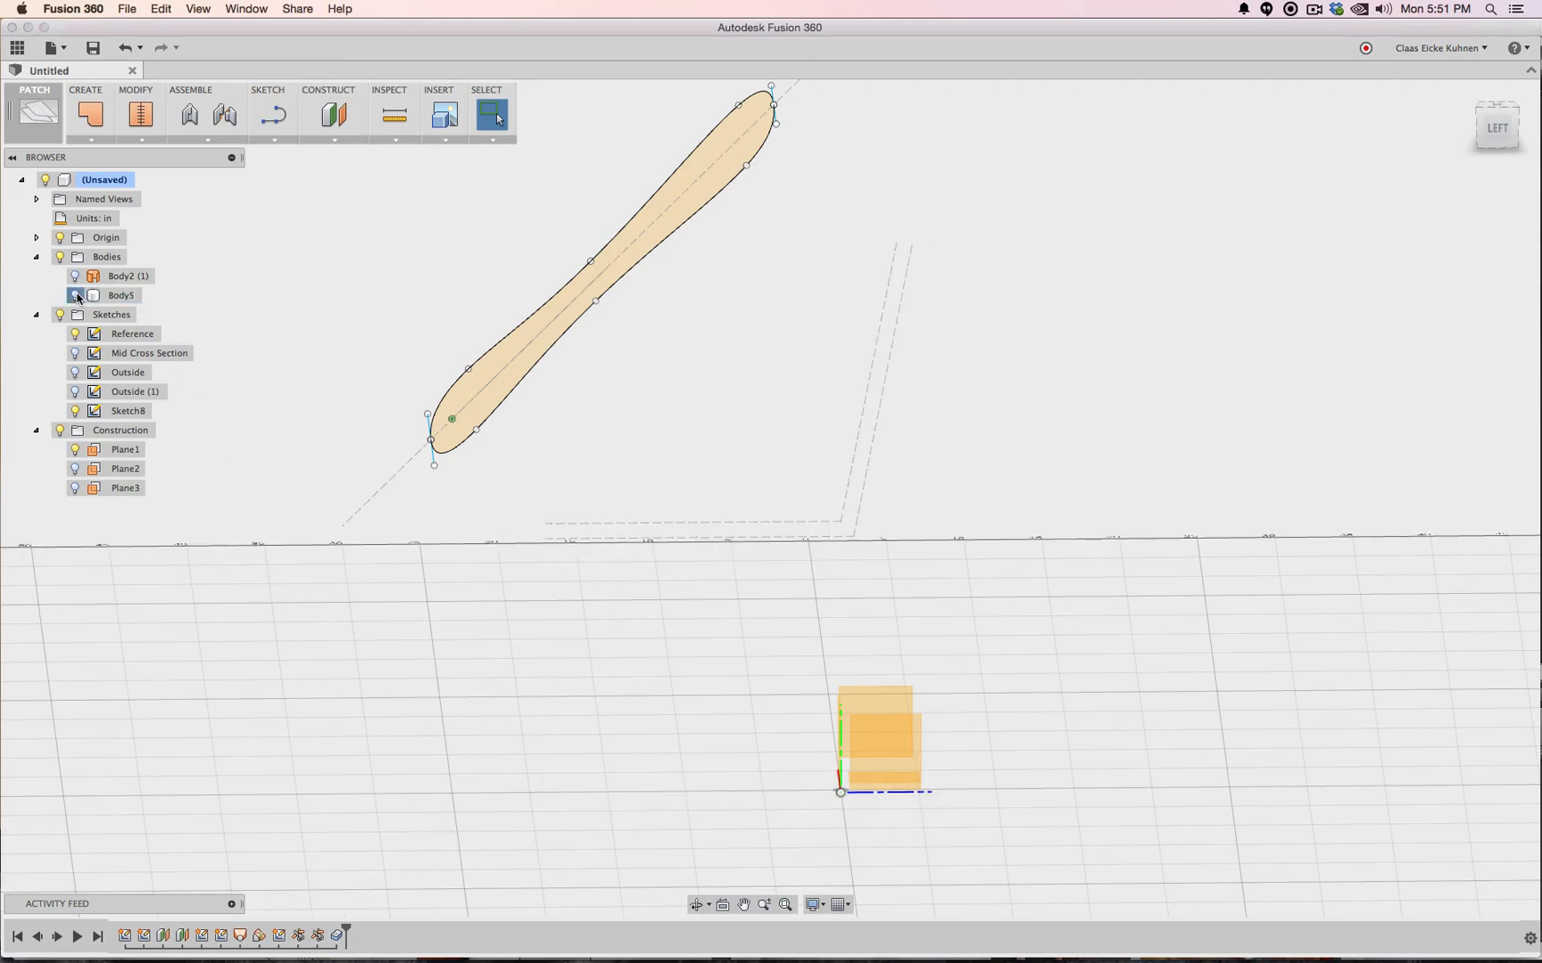
{"action": "left_click", "coordinate": [76, 295]}
{"action": "left_click", "coordinate": [75, 276]}
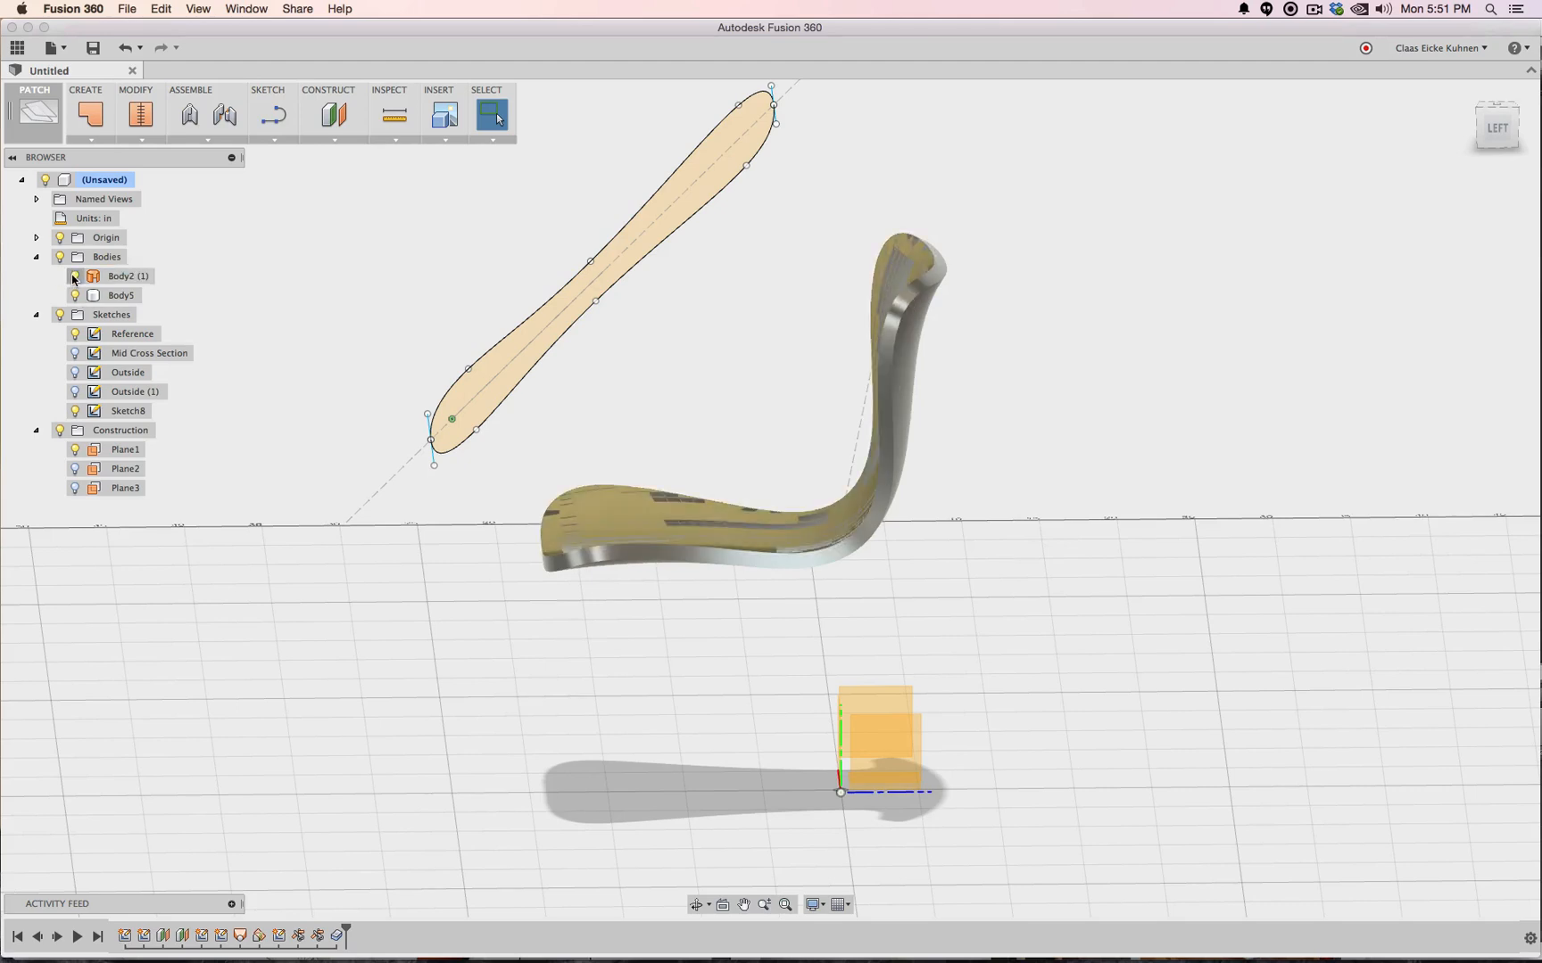
{"action": "left_click", "coordinate": [74, 277]}
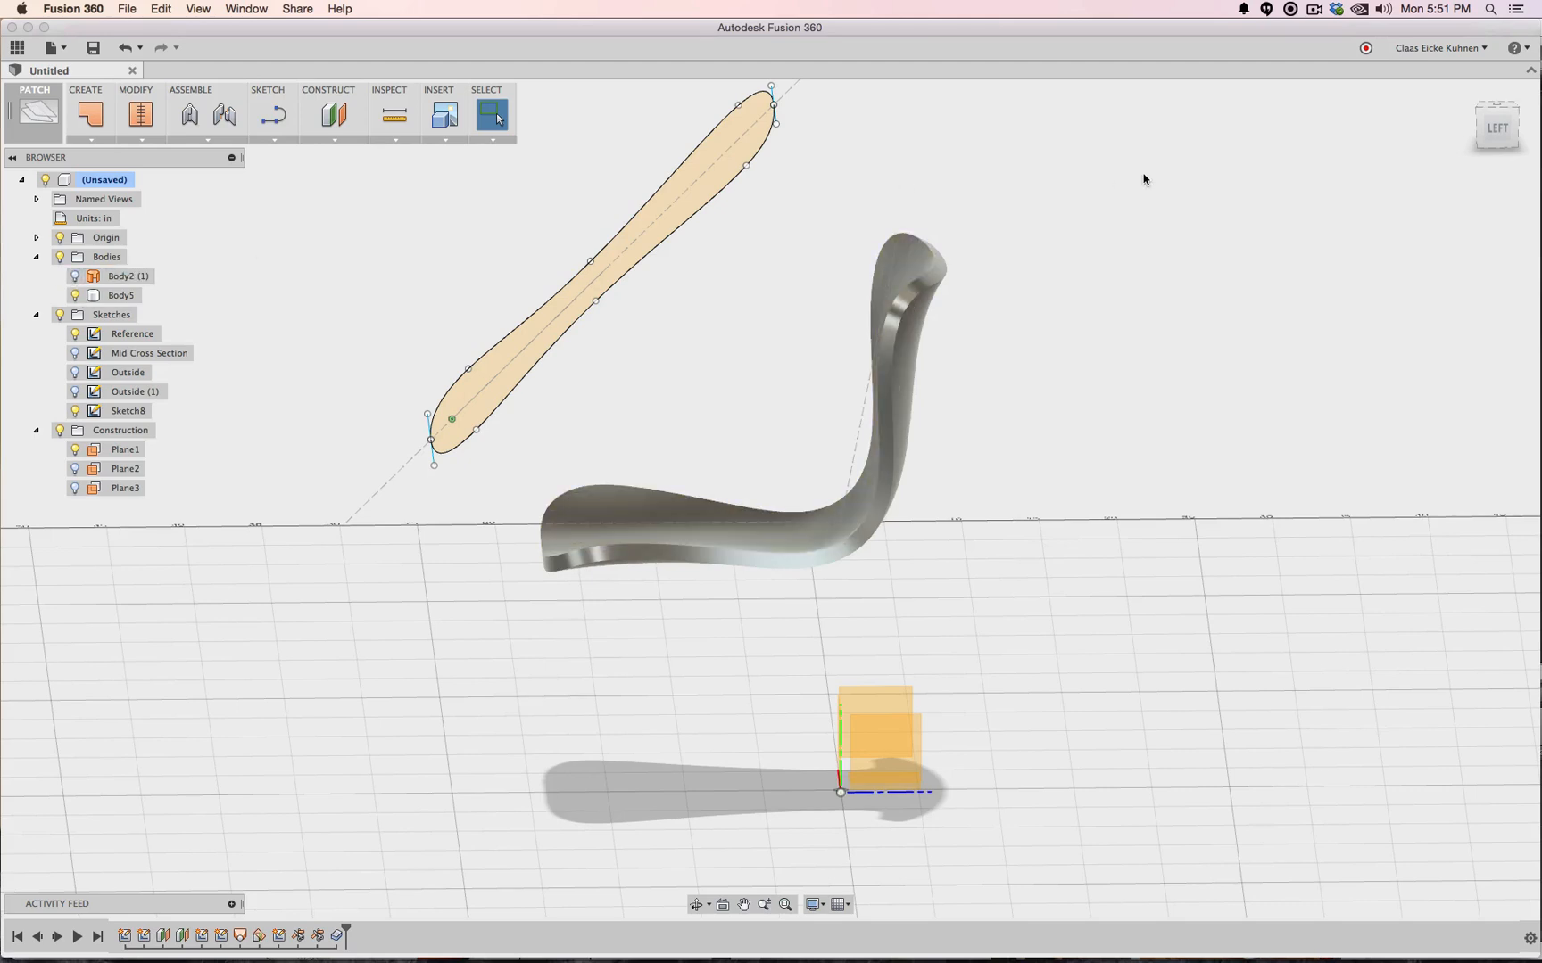
{"action": "left_click", "coordinate": [1480, 116]}
{"action": "left_click", "coordinate": [1486, 115]}
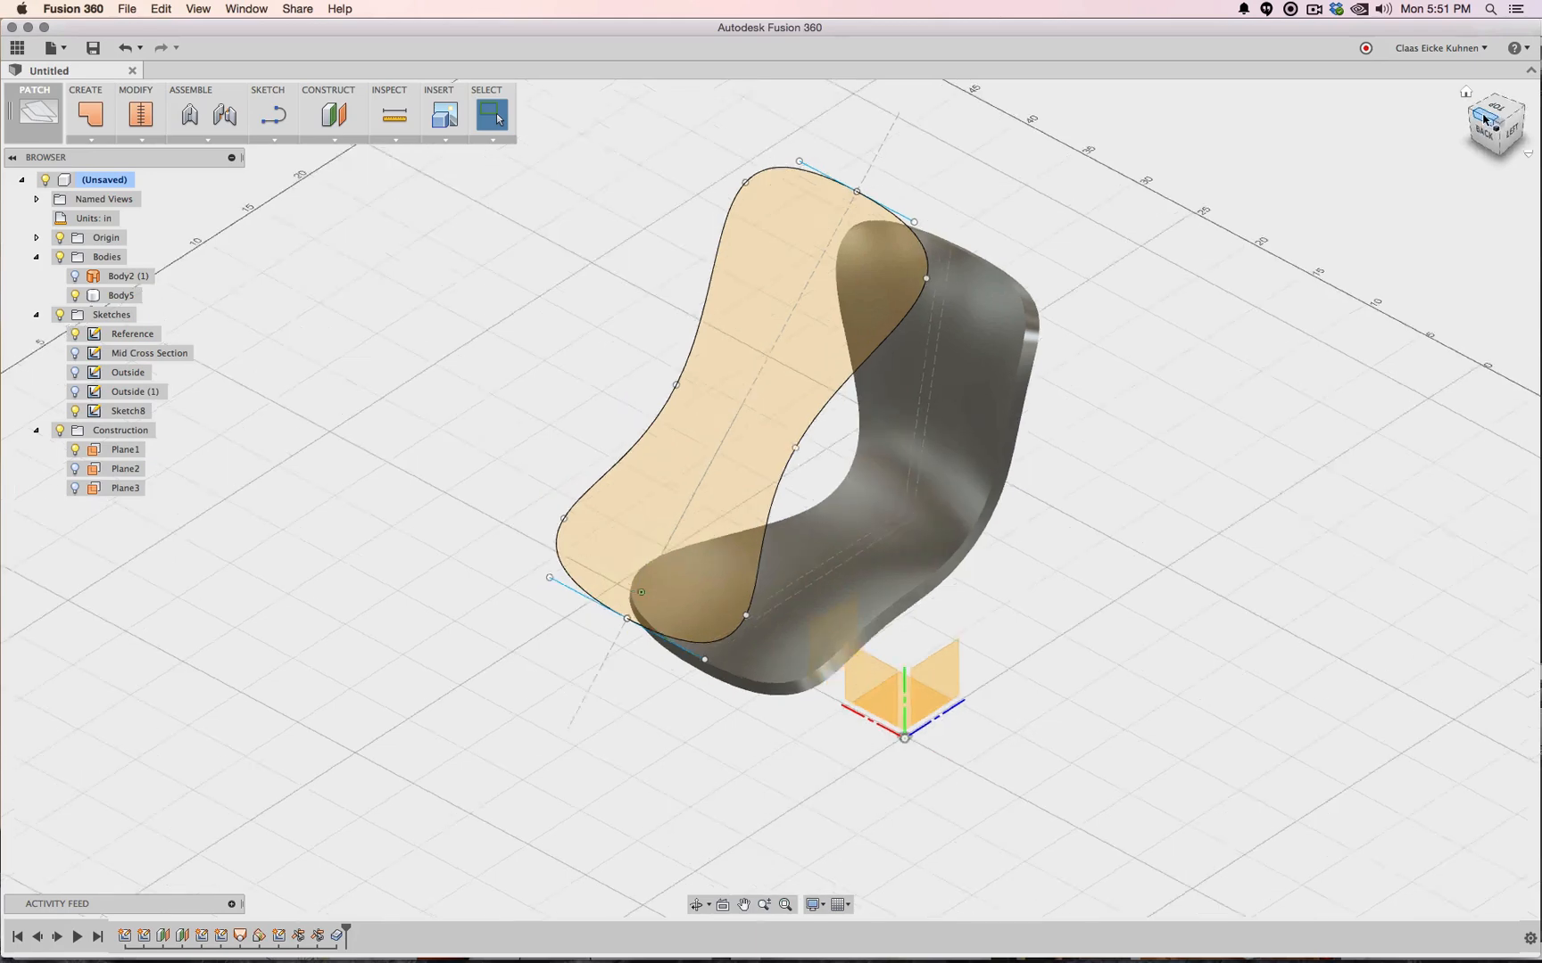
{"action": "mouse_move", "coordinate": [1505, 148]}
{"action": "left_mouse_down"}
{"action": "mouse_move", "coordinate": [1436, 89]}
{"action": "mouse_move", "coordinate": [1392, 112]}
{"action": "left_mouse_up"}
{"action": "left_click_drag", "start_coordinate": [1492, 106], "coordinate": [1488, 150]}
{"action": "left_click_drag", "start_coordinate": [1246, 201], "coordinate": [1246, 194]}
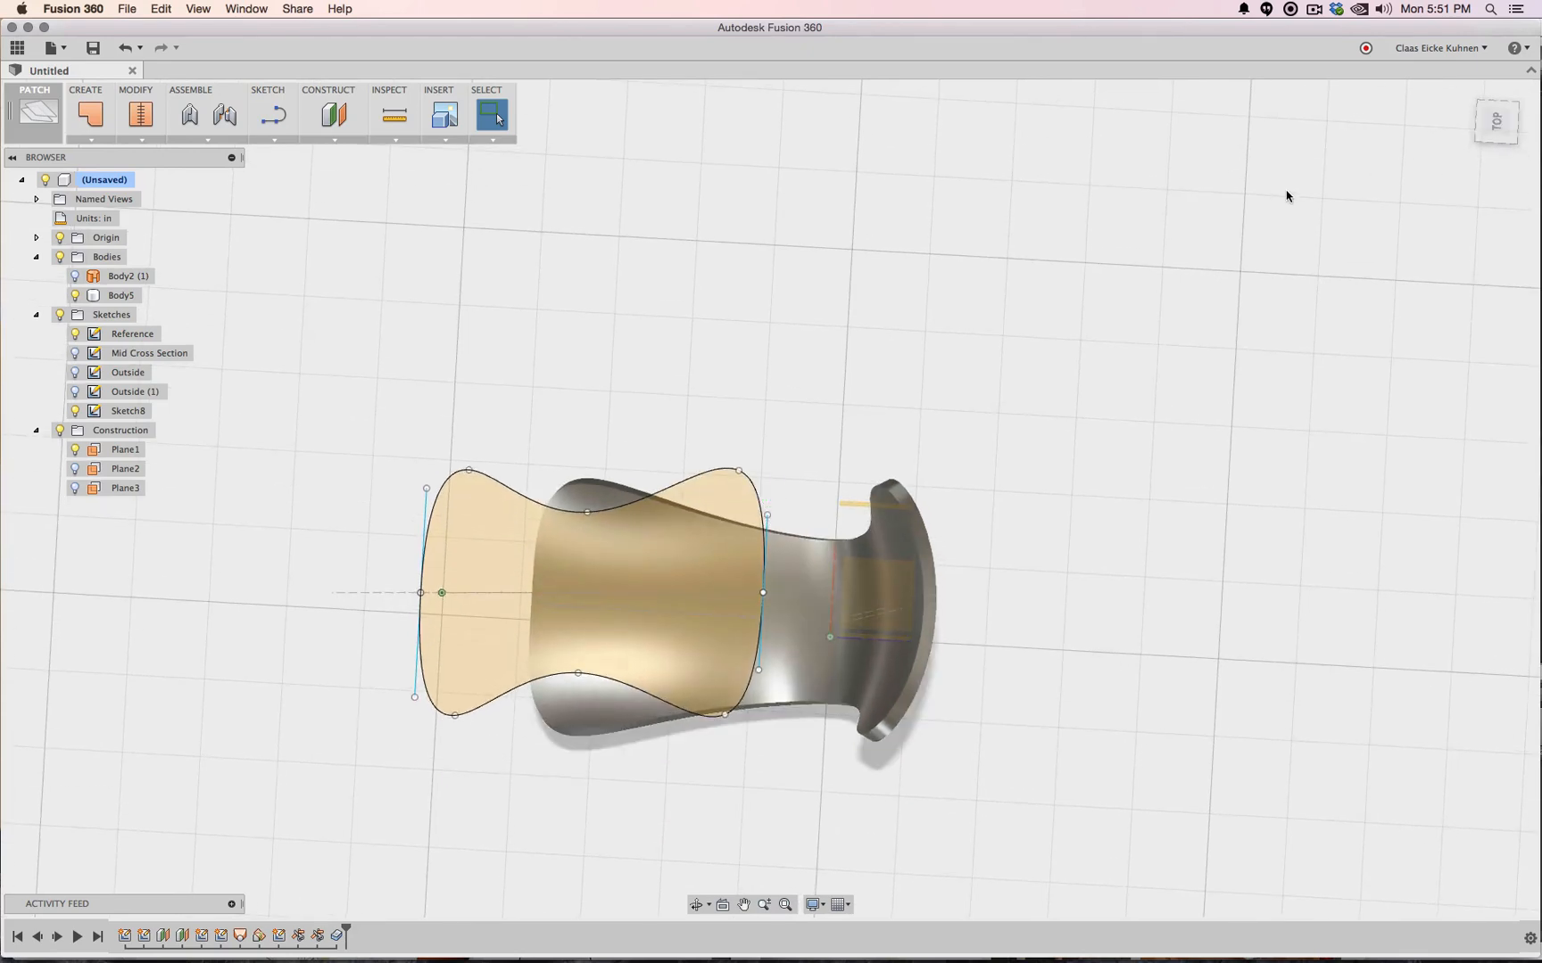
{"action": "left_click", "coordinate": [1478, 124]}
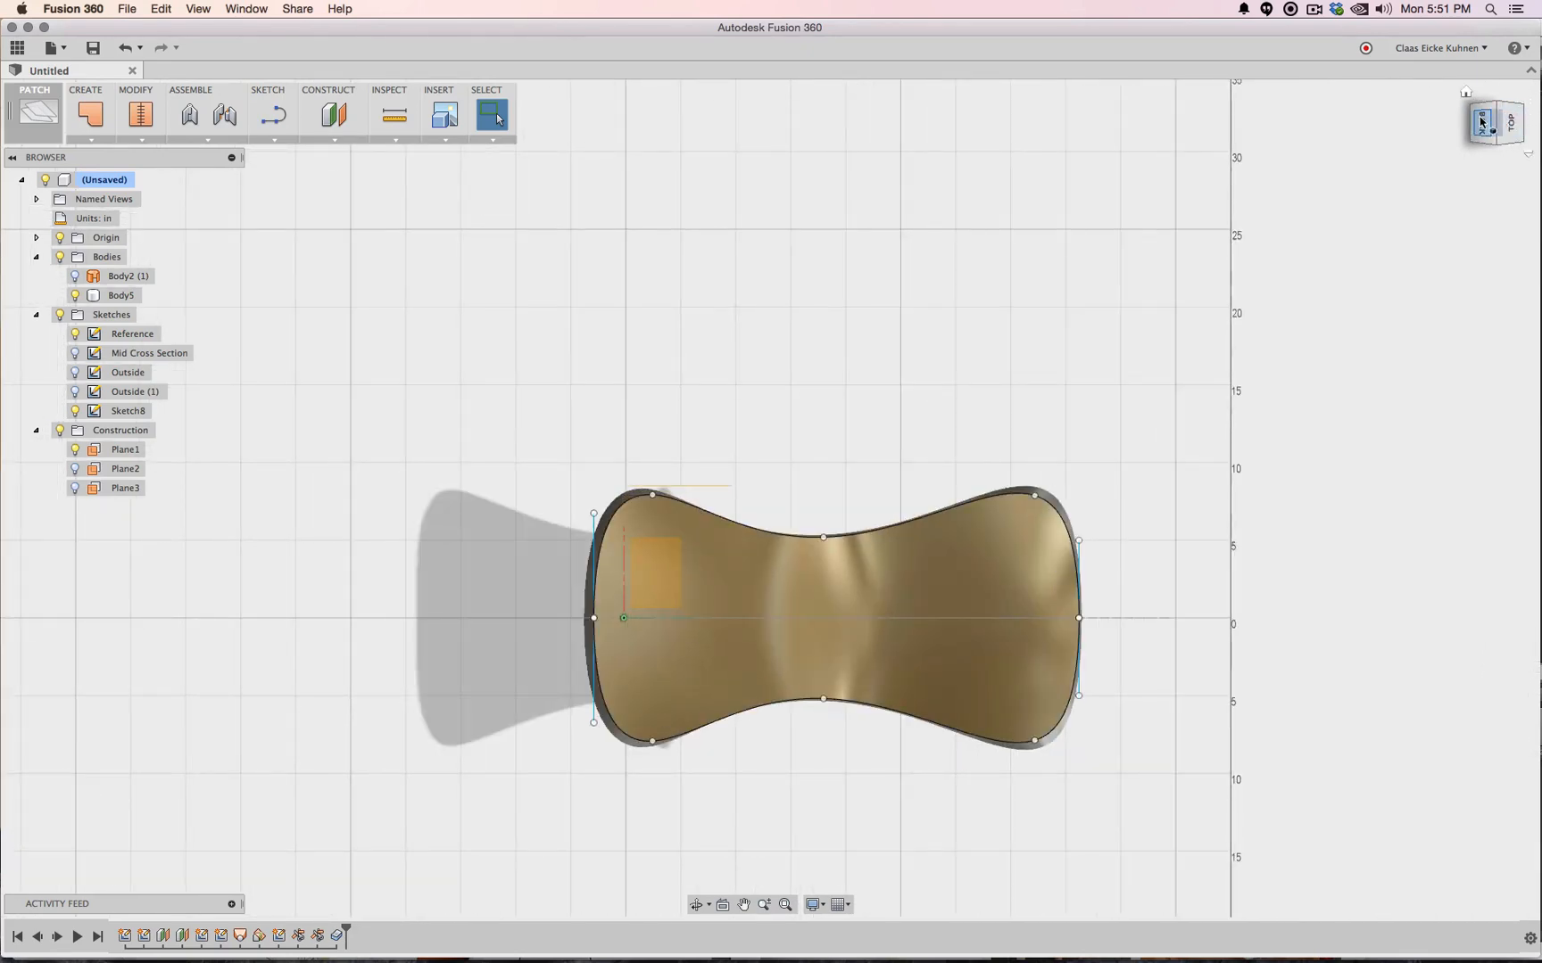
{"action": "left_click", "coordinate": [1483, 125]}
{"action": "left_click", "coordinate": [1517, 94]}
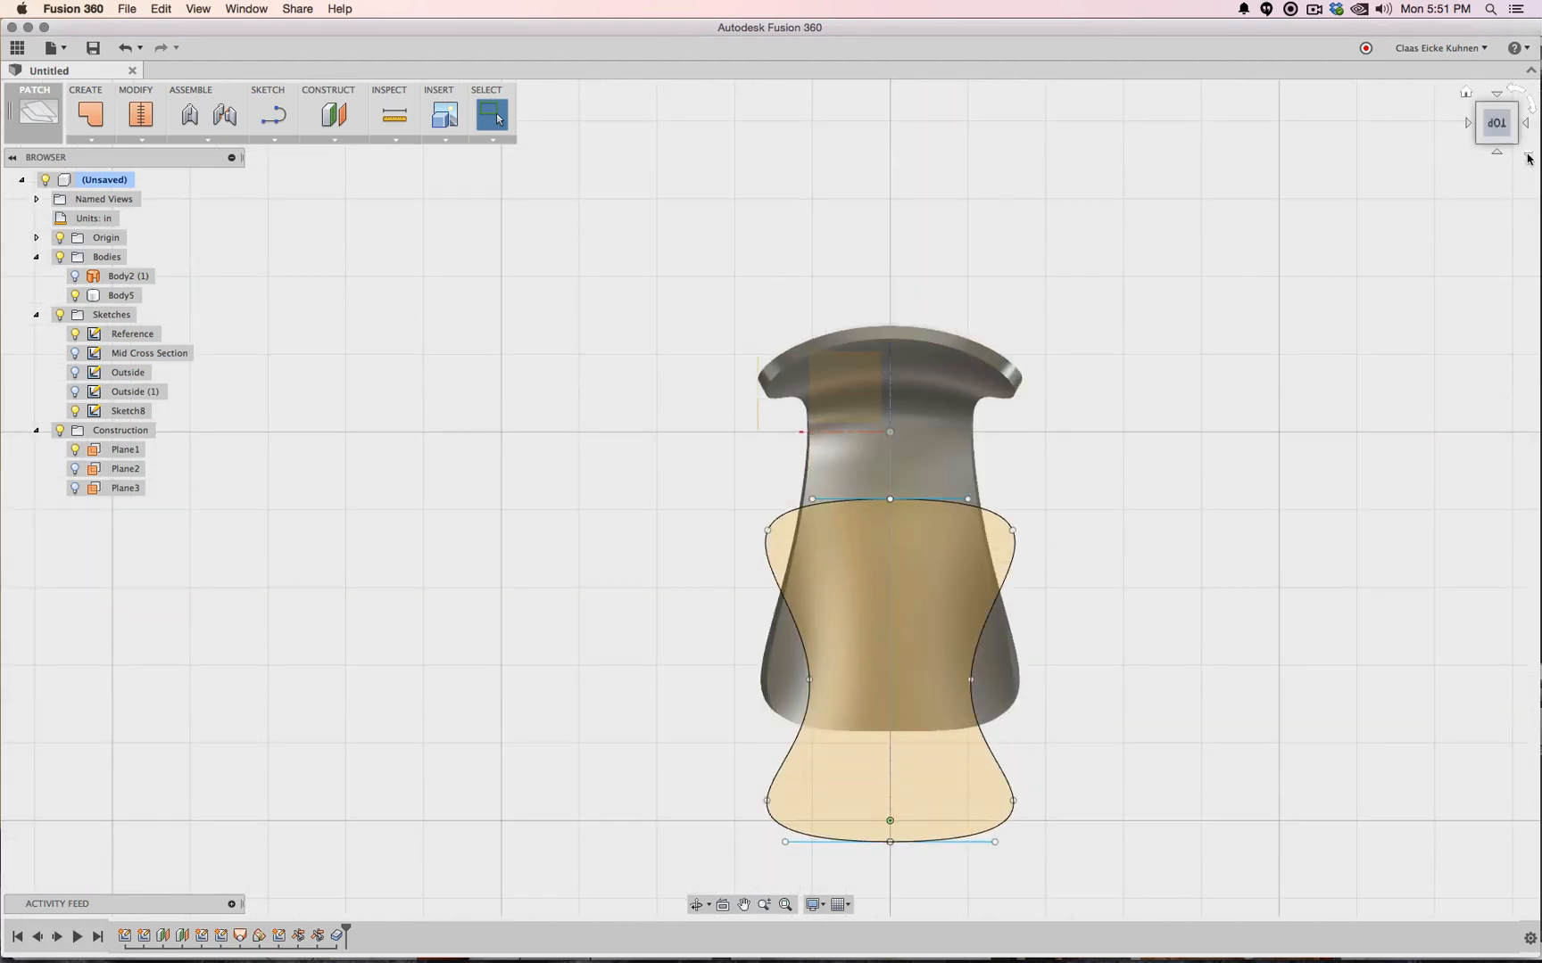
{"action": "left_click", "coordinate": [1496, 141]}
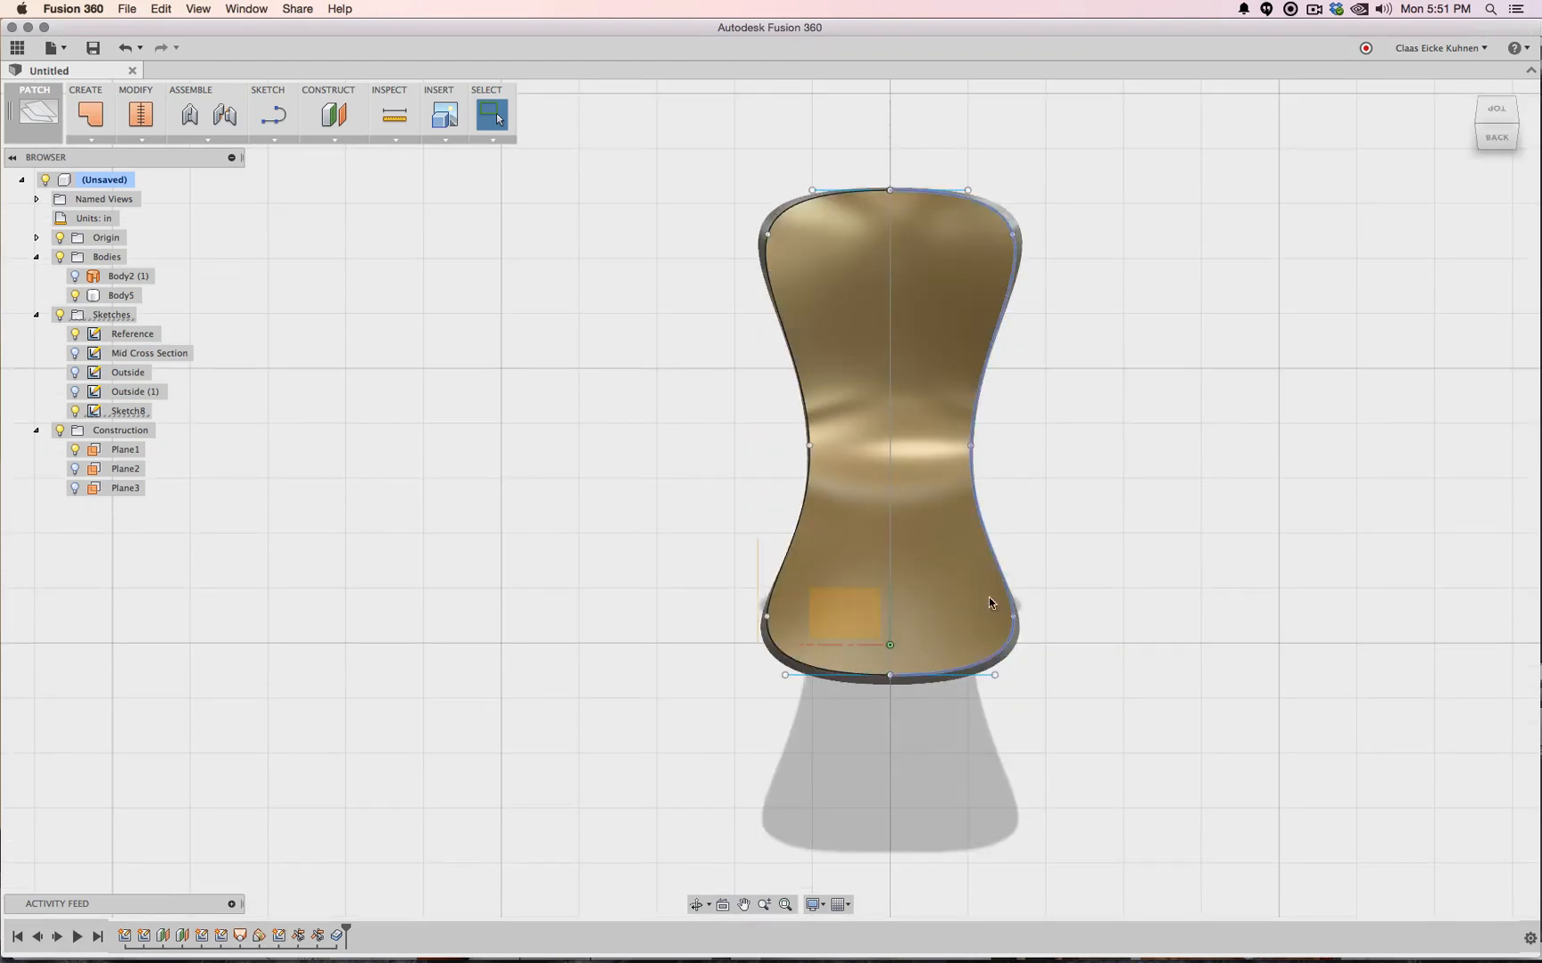
Edit Sketch8 and drag the left spline's tangent handle down to reshape the lower-left curve
{"action": "left_click", "coordinate": [279, 936]}
{"action": "right_click", "coordinate": [278, 936]}
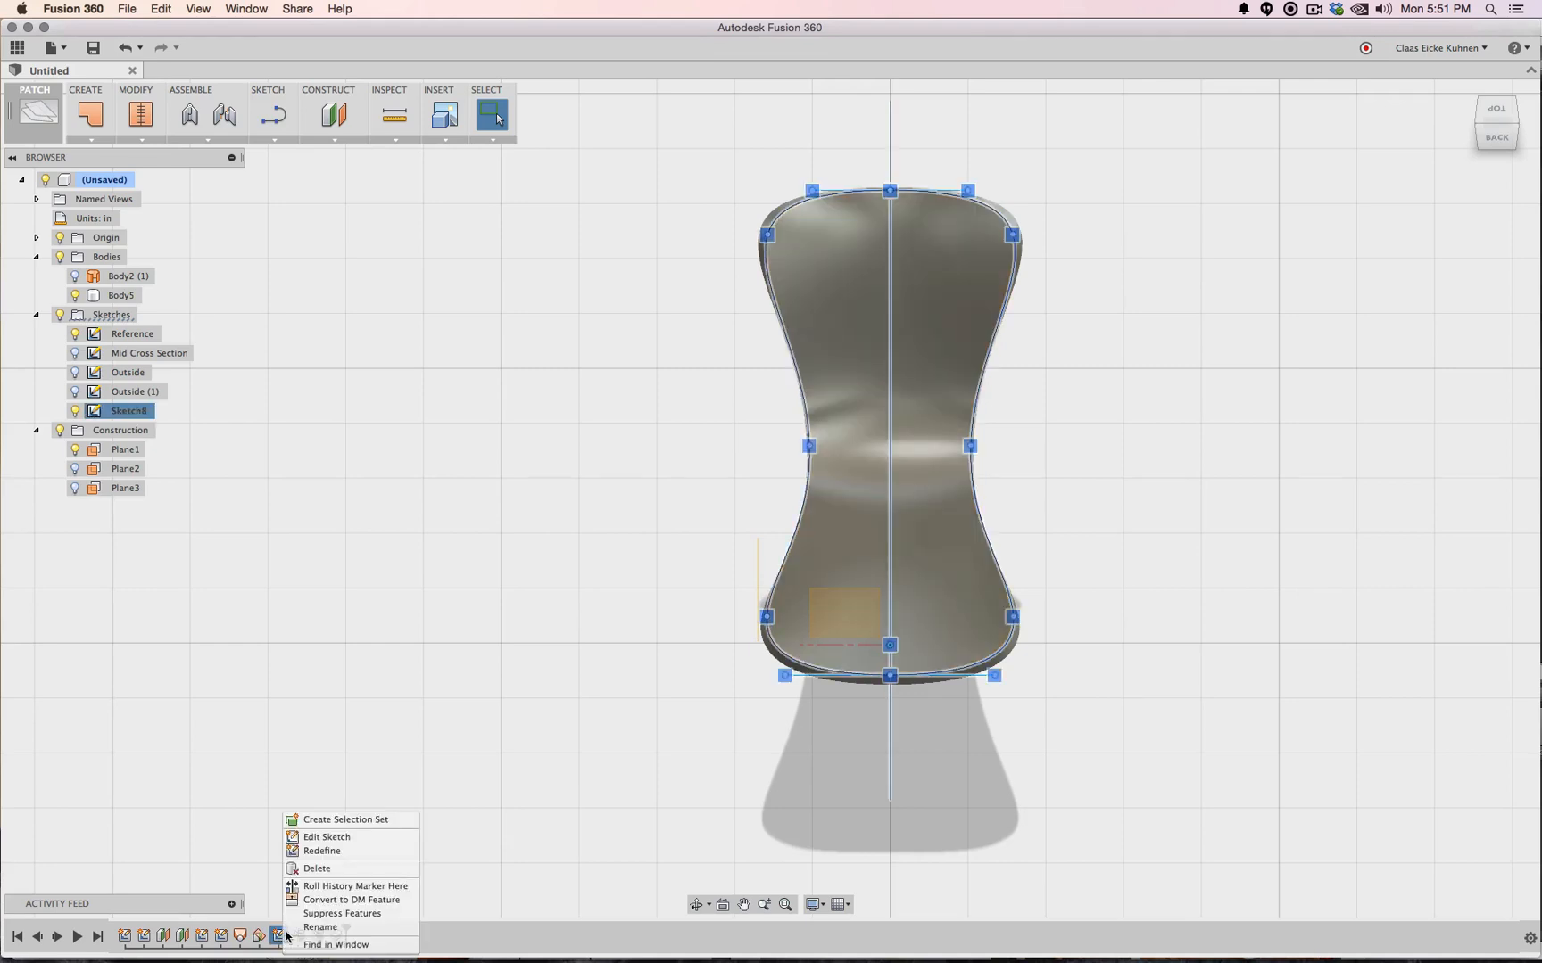
{"action": "left_click", "coordinate": [331, 838]}
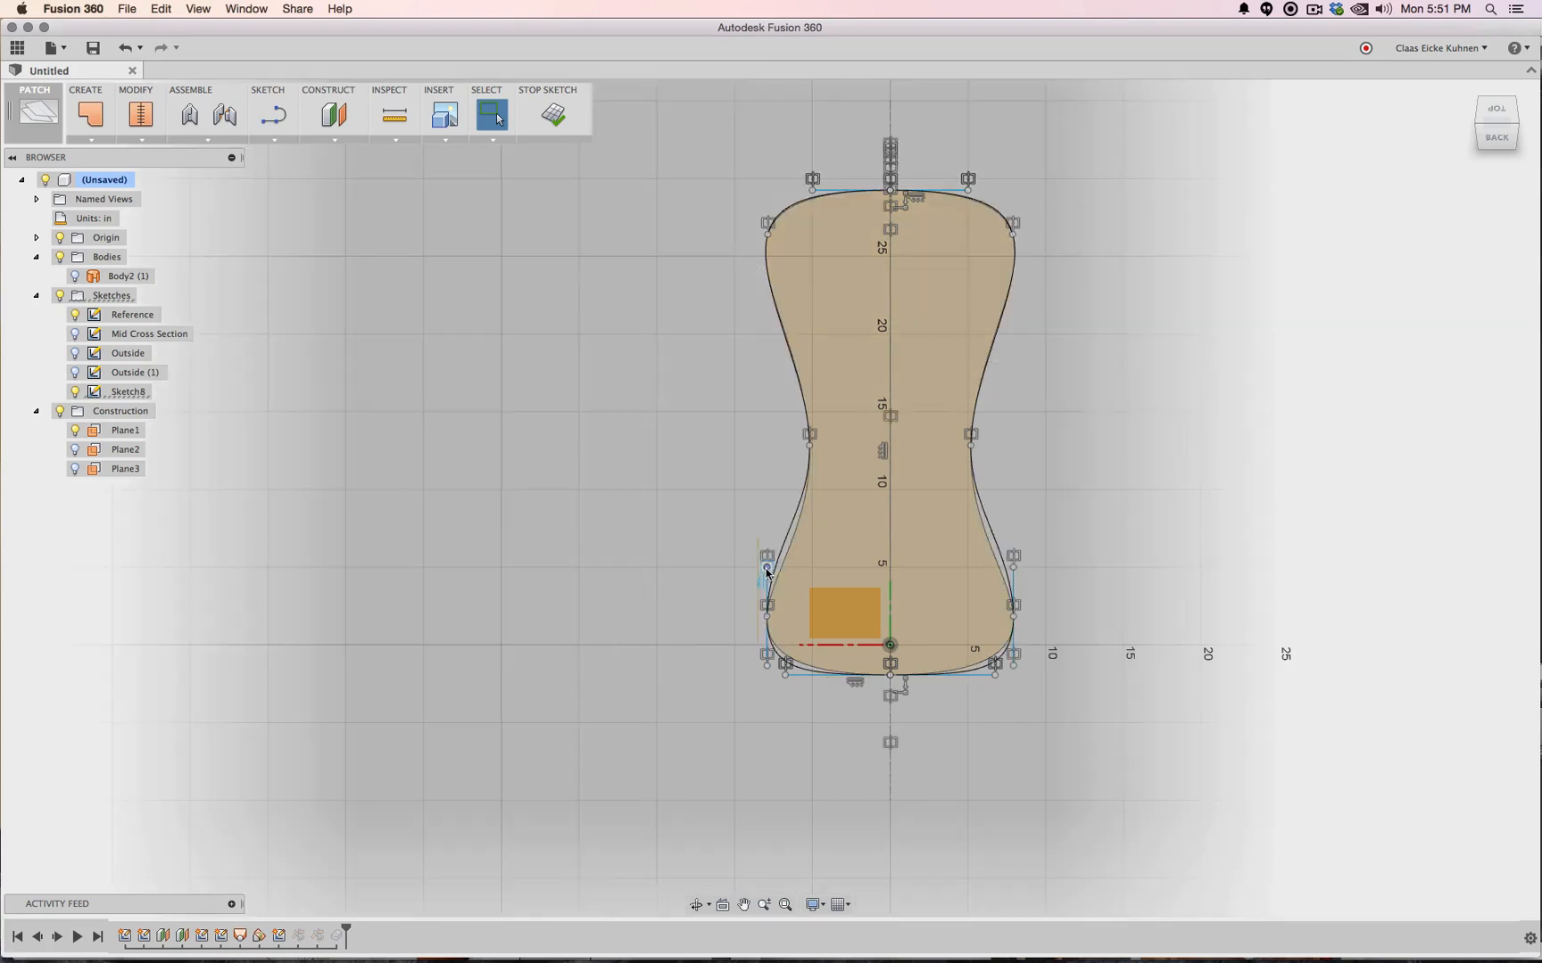
{"action": "left_click", "coordinate": [772, 581]}
{"action": "left_click_drag", "start_coordinate": [769, 566], "coordinate": [767, 656]}
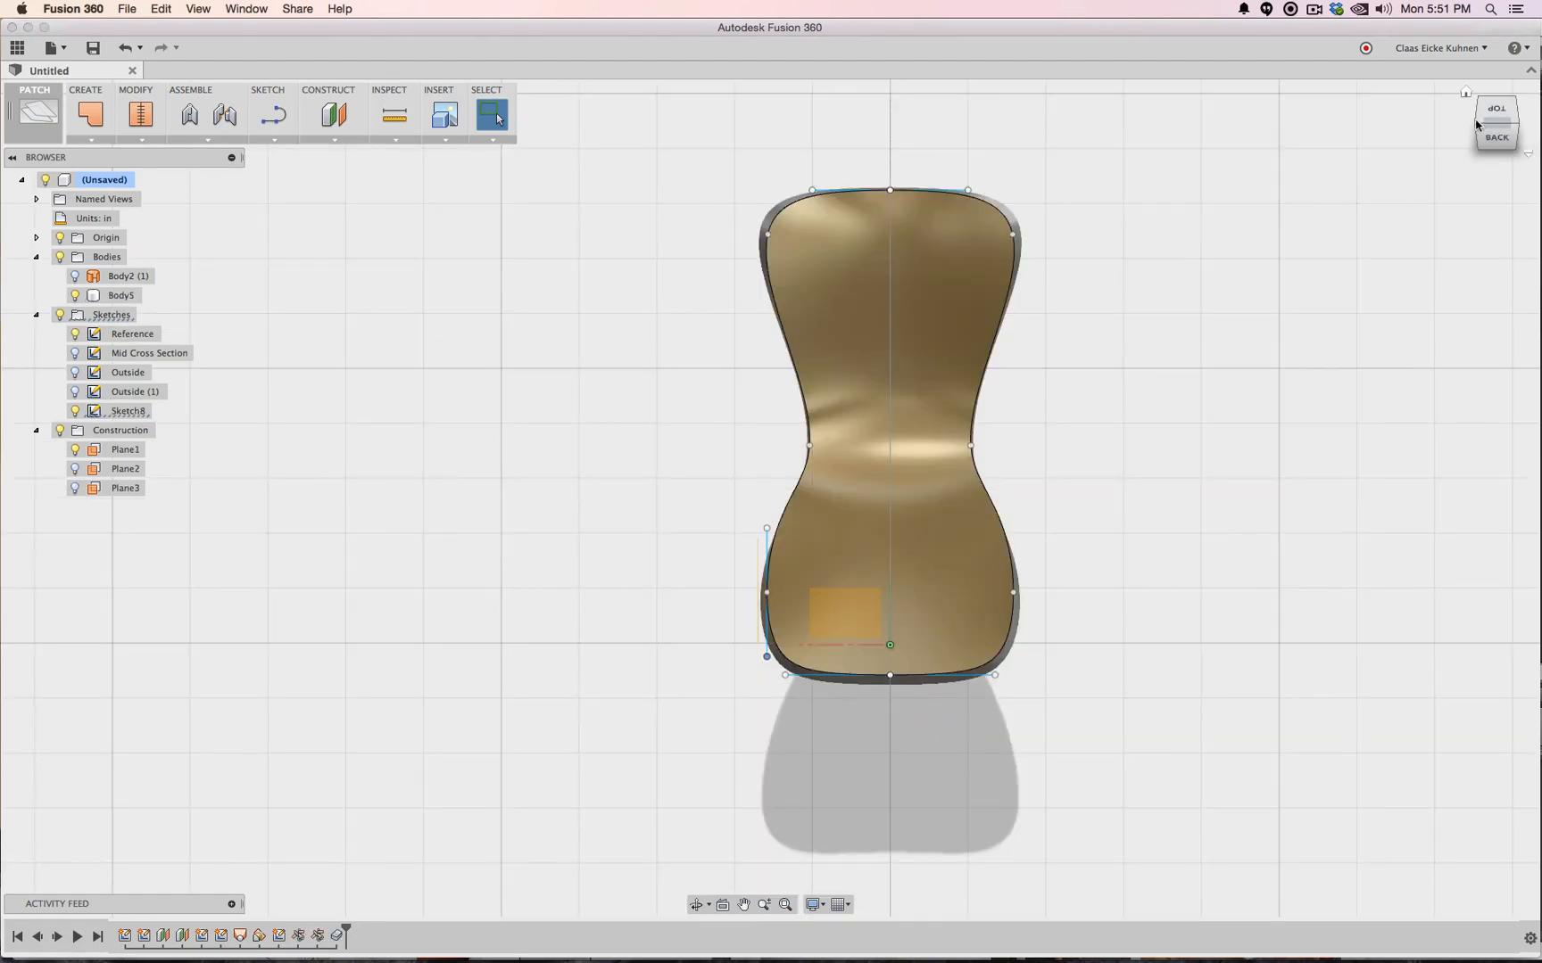
{"action": "mouse_move", "coordinate": [769, 498]}
{"action": "middle_mouse_down", "text": "shift"}
{"action": "mouse_move", "coordinate": [927, 522]}
{"action": "mouse_move", "coordinate": [878, 384]}
{"action": "mouse_move", "coordinate": [839, 348]}
{"action": "mouse_move", "coordinate": [758, 346]}
{"action": "mouse_move", "coordinate": [830, 379]}
{"action": "mouse_move", "coordinate": [972, 401]}
{"action": "mouse_move", "coordinate": [1022, 348]}
{"action": "mouse_move", "coordinate": [1008, 370]}
{"action": "middle_mouse_up", "text": "shift"}
Switch to the left view and show the Mid Cross Section and Outside sketches
{"action": "left_click", "coordinate": [1506, 129]}
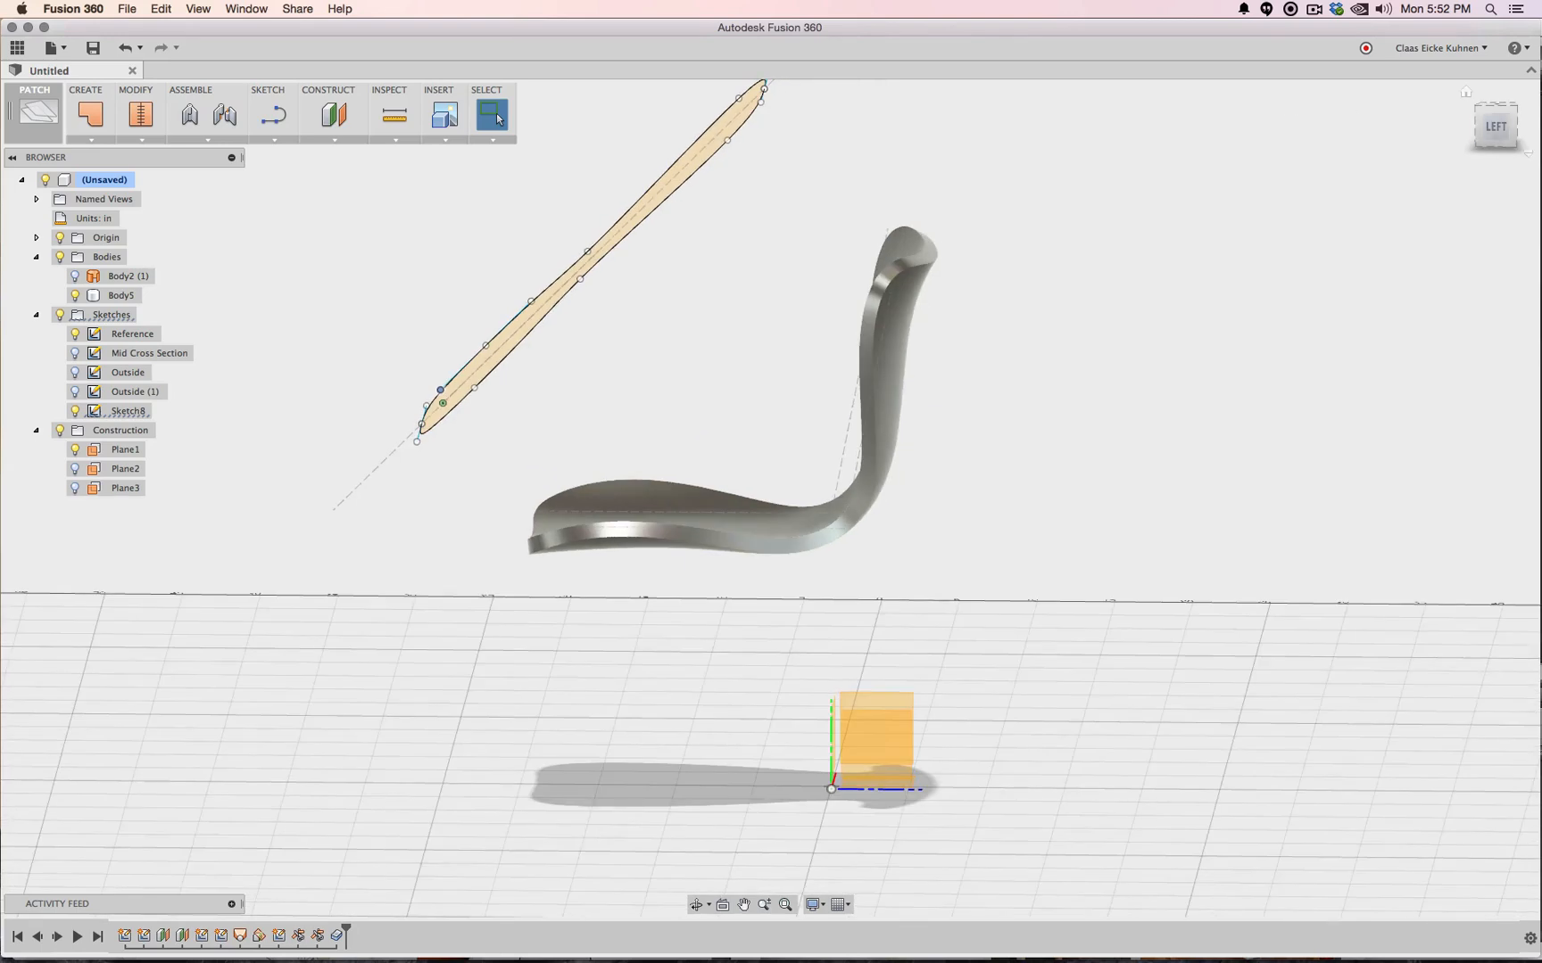
{"action": "left_click", "coordinate": [1504, 130]}
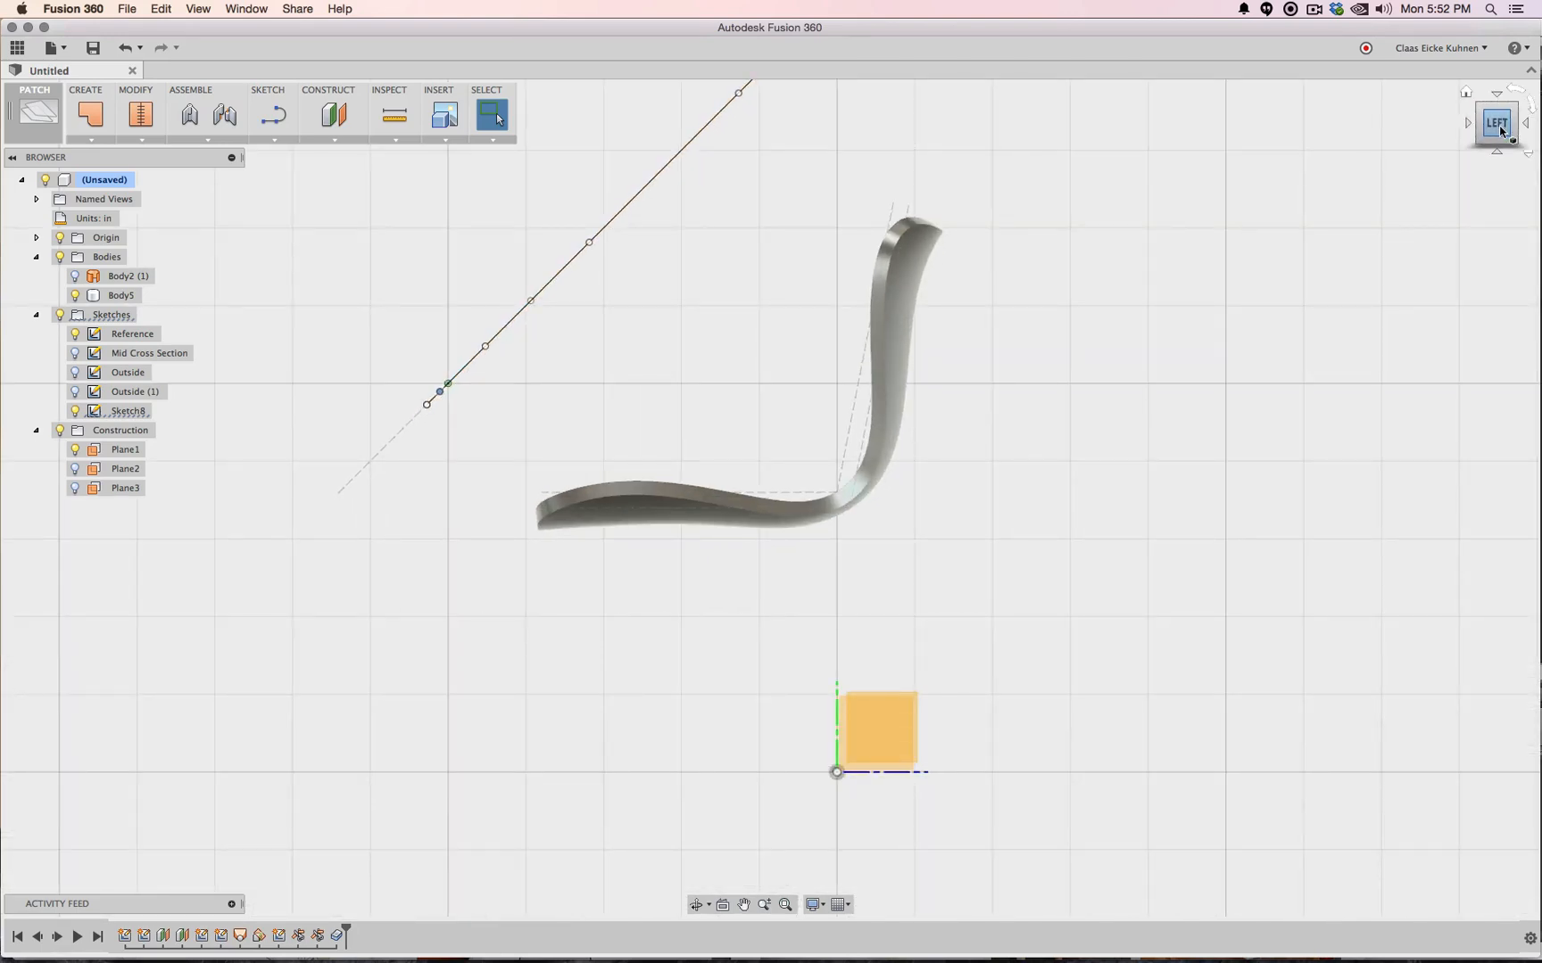
{"action": "left_click", "coordinate": [77, 353]}
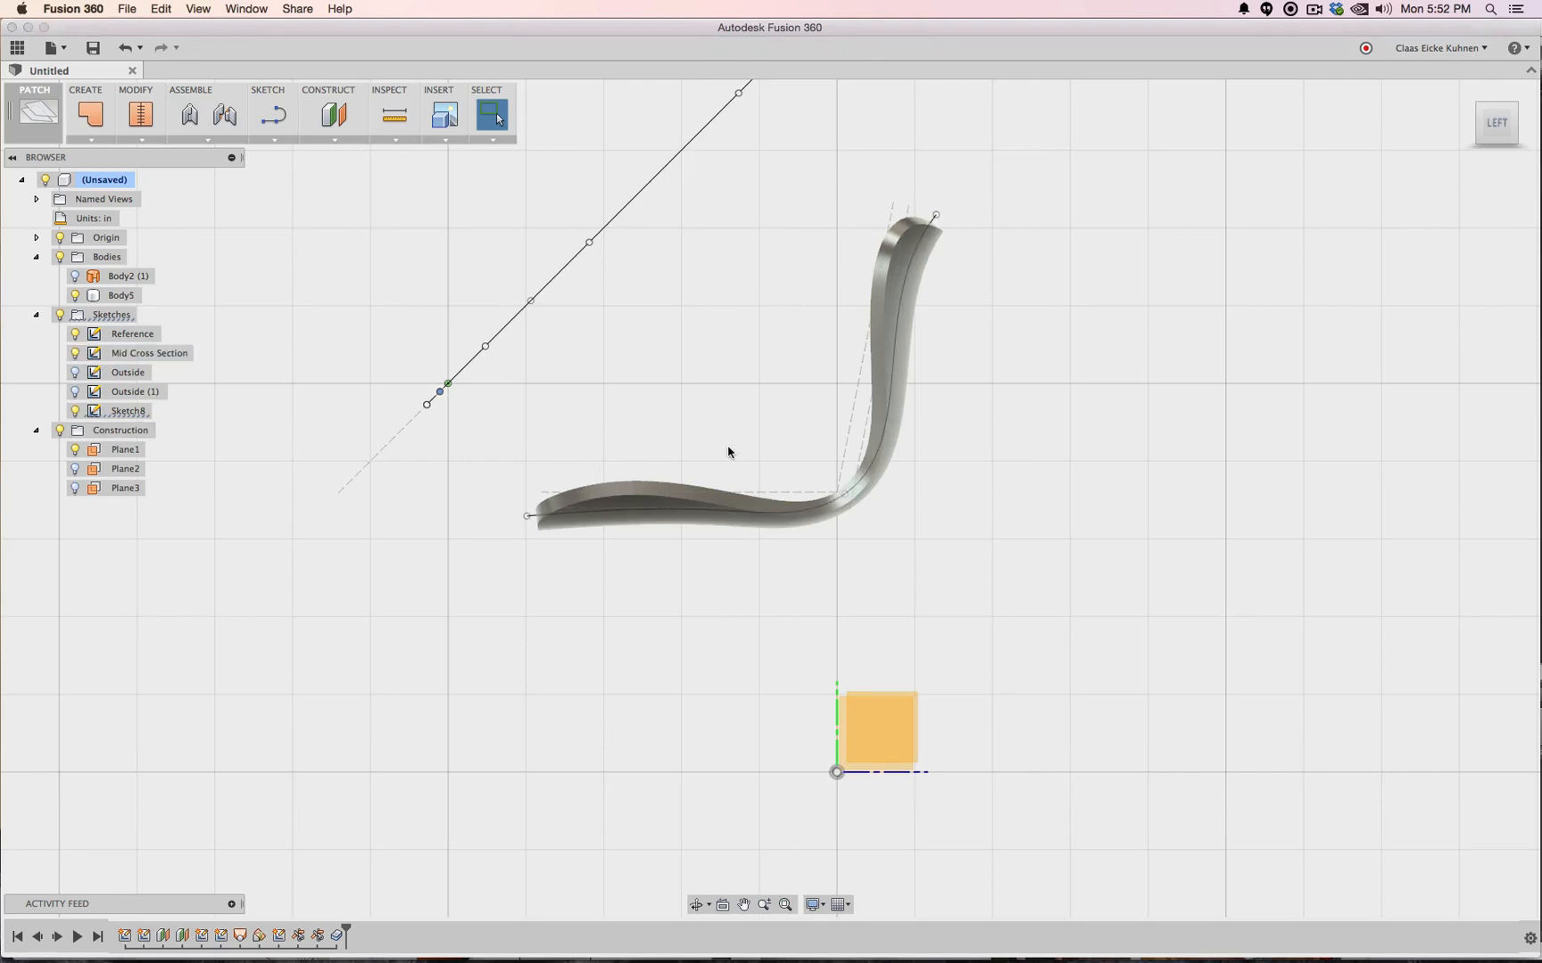
{"action": "left_click", "coordinate": [75, 372]}
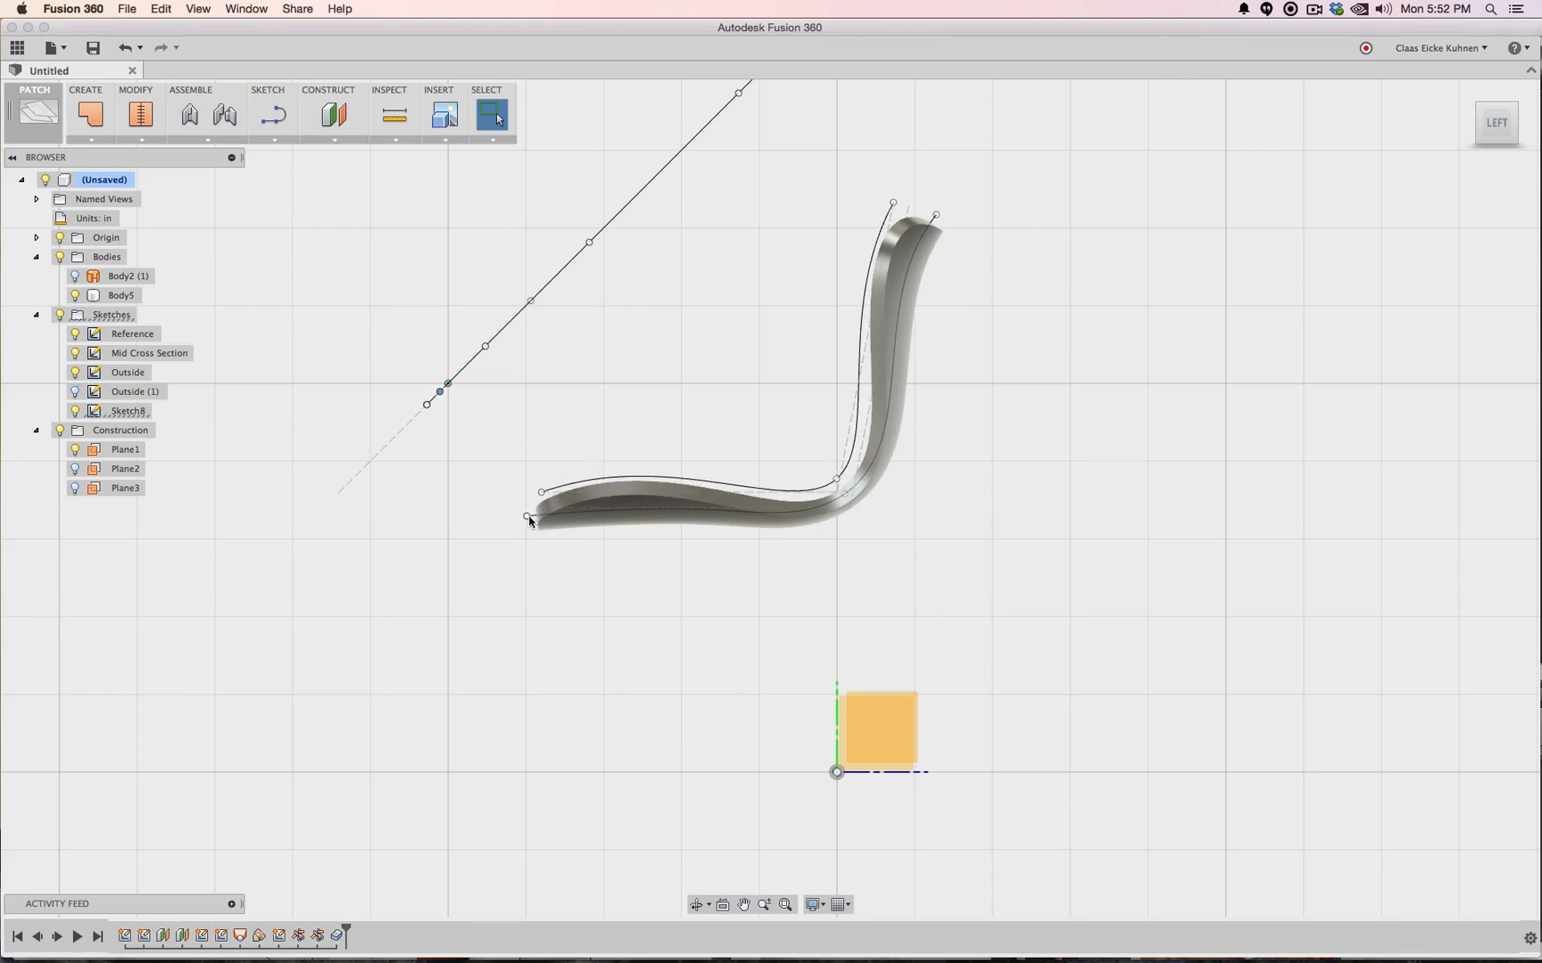
Nudge the cross-section curve's front end up and its top end down slightly
{"action": "left_click_drag", "start_coordinate": [526, 517], "coordinate": [535, 503]}
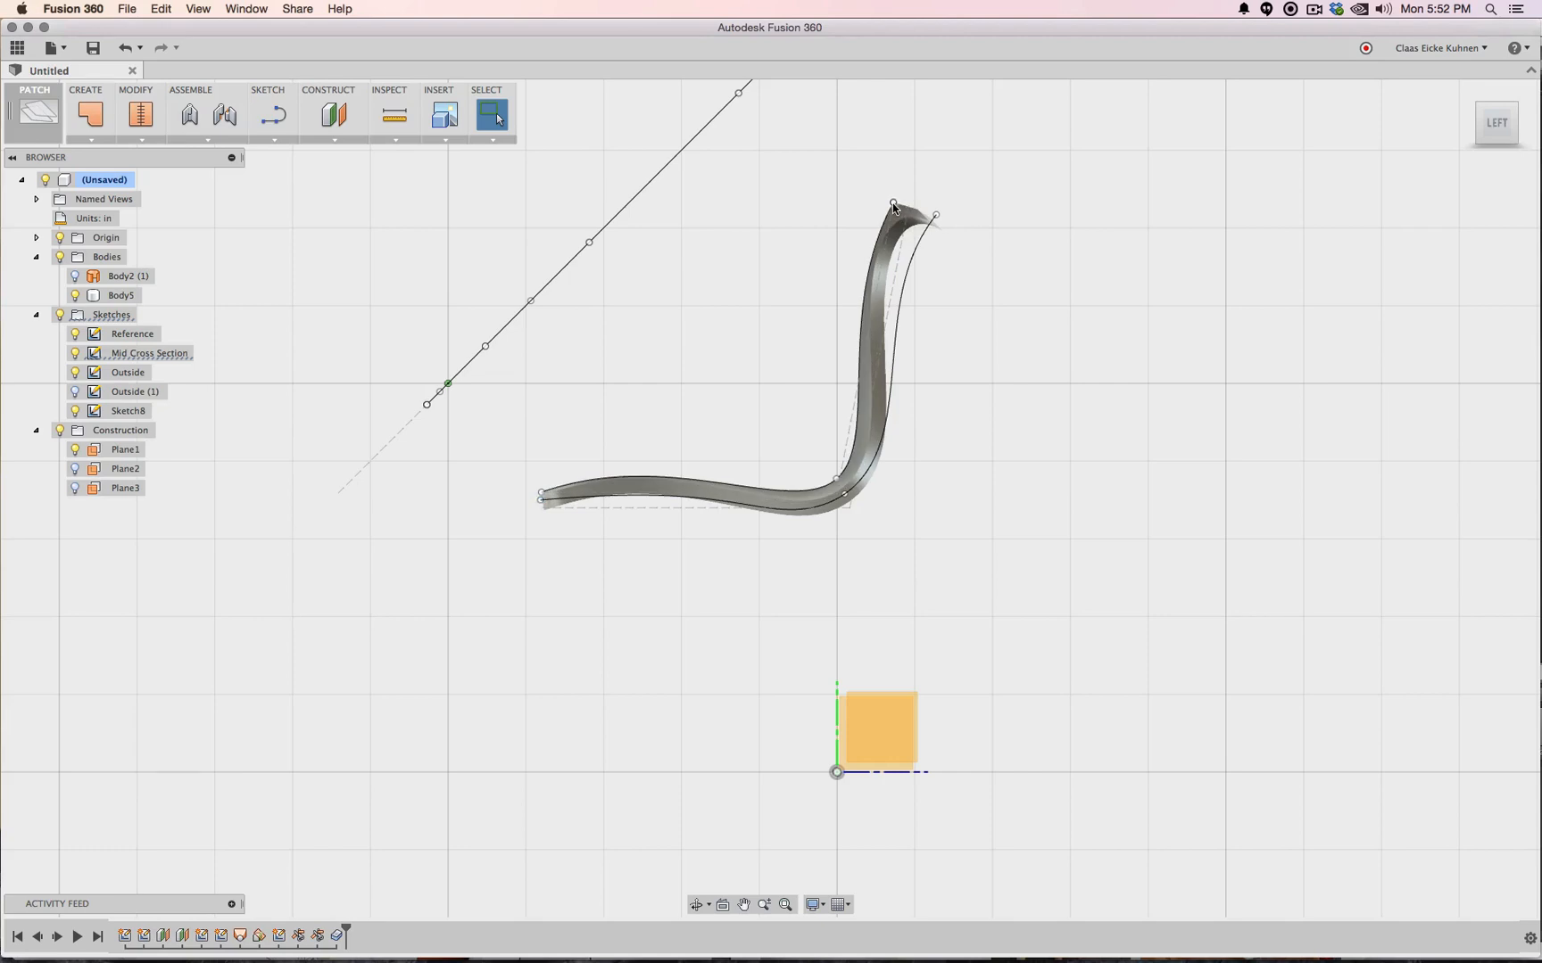
{"action": "left_click_drag", "start_coordinate": [894, 204], "coordinate": [902, 217]}
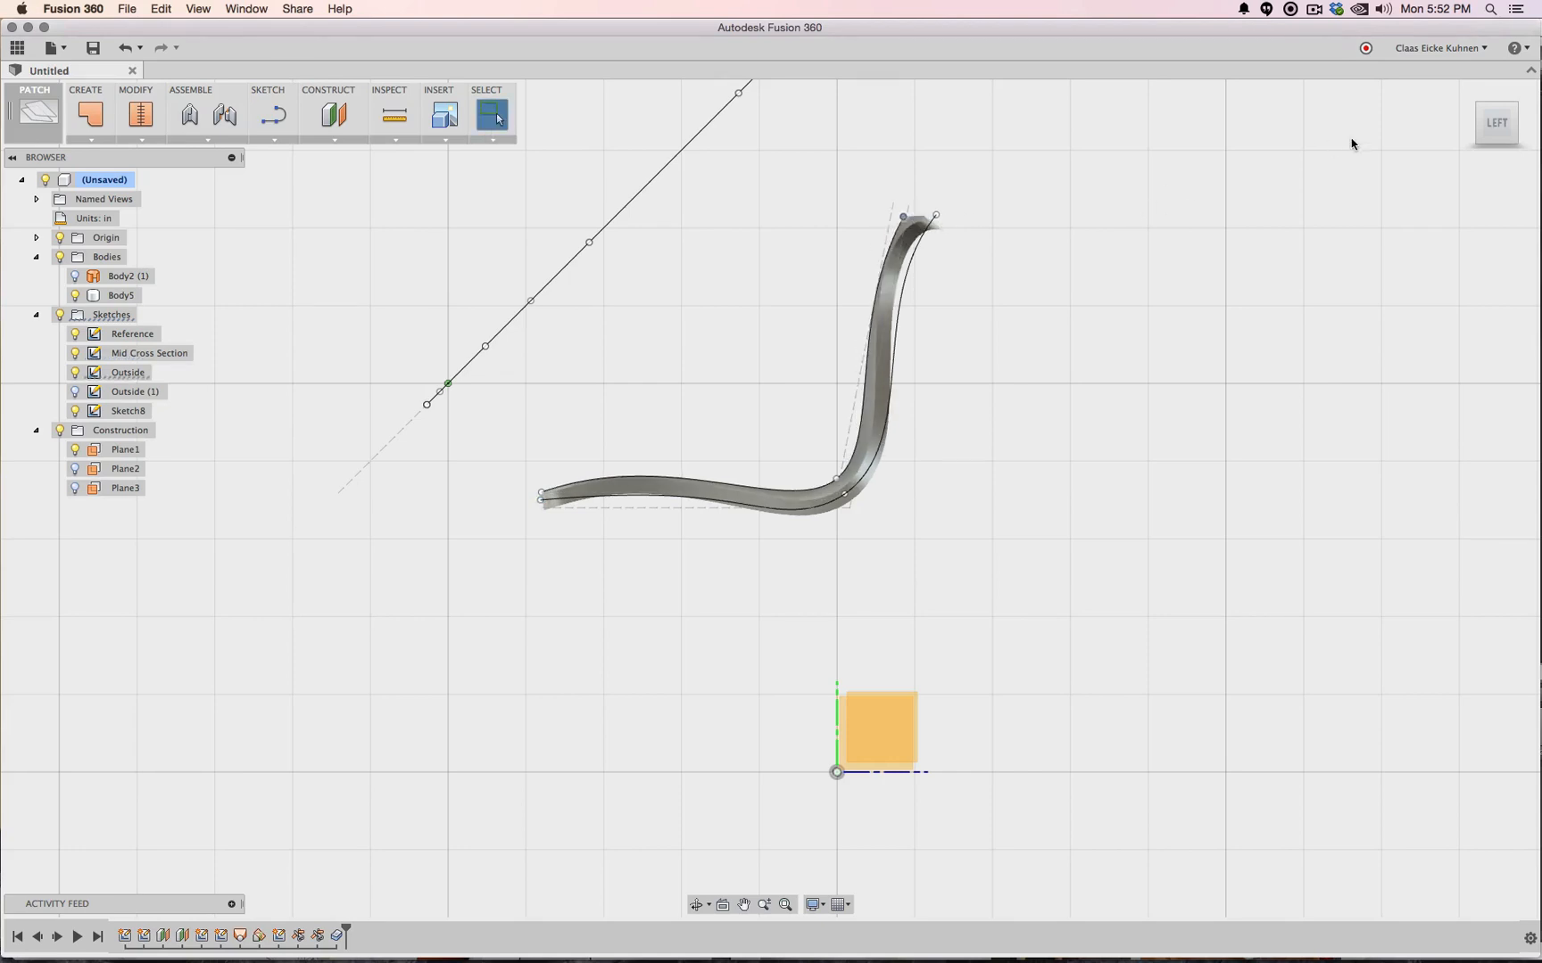
{"action": "left_click_drag", "start_coordinate": [1499, 120], "coordinate": [892, 214]}
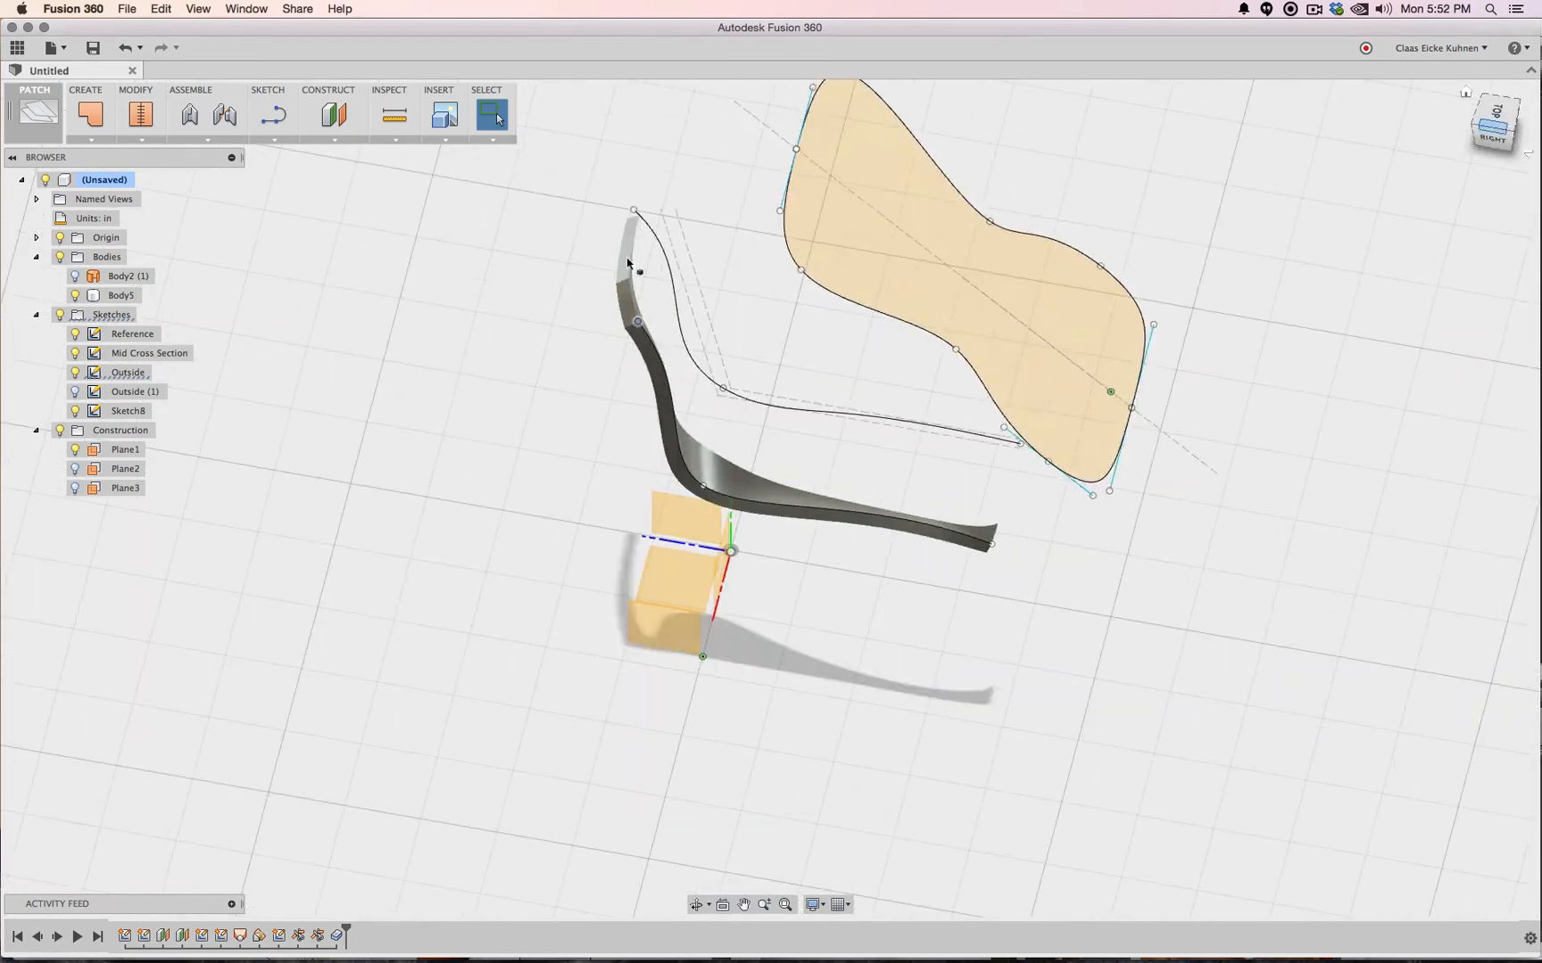
Show the Outside (1) spline and Body2 (1), with the history rolled to Sketch8
{"action": "left_click", "coordinate": [75, 393]}
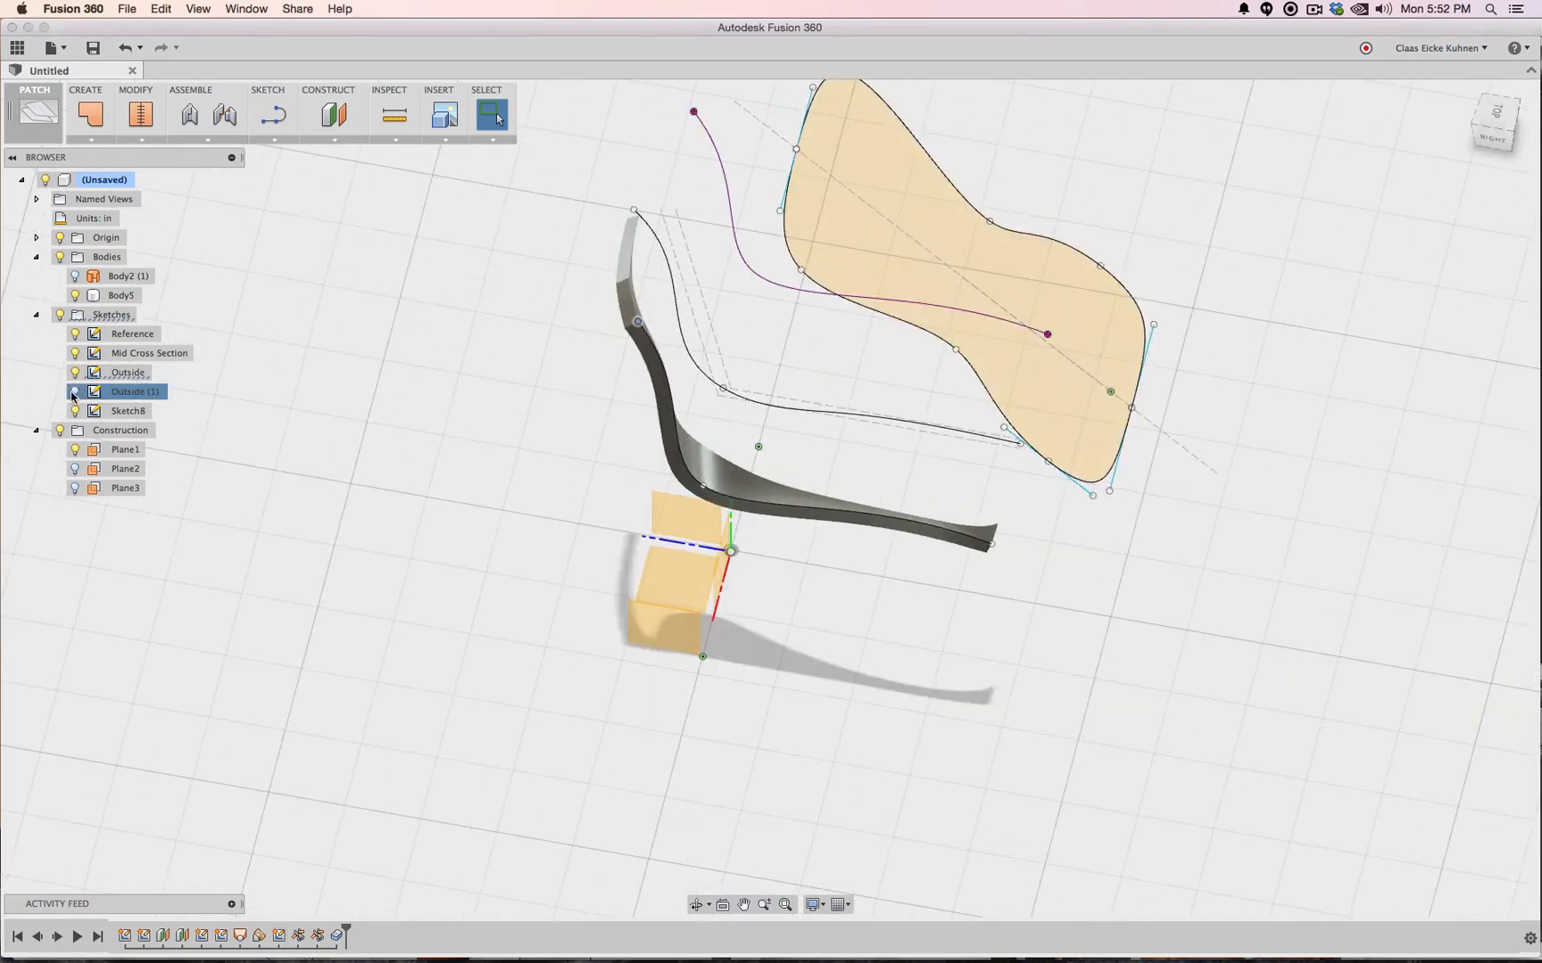
{"action": "left_click", "coordinate": [1495, 139]}
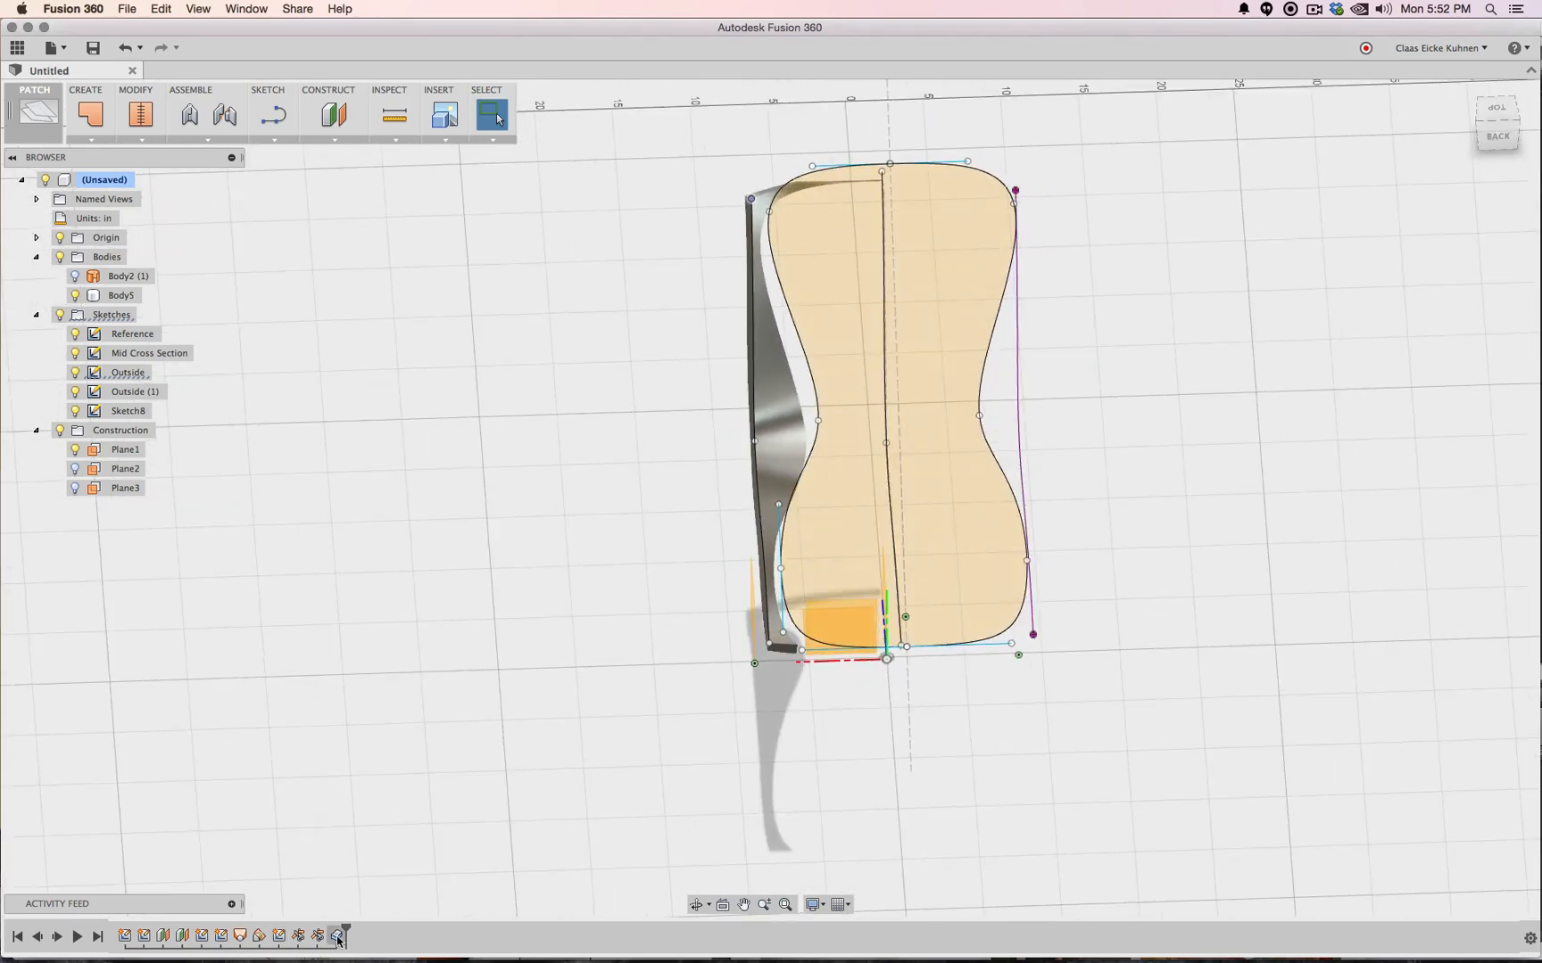
{"action": "left_click_drag", "start_coordinate": [339, 938], "coordinate": [249, 926]}
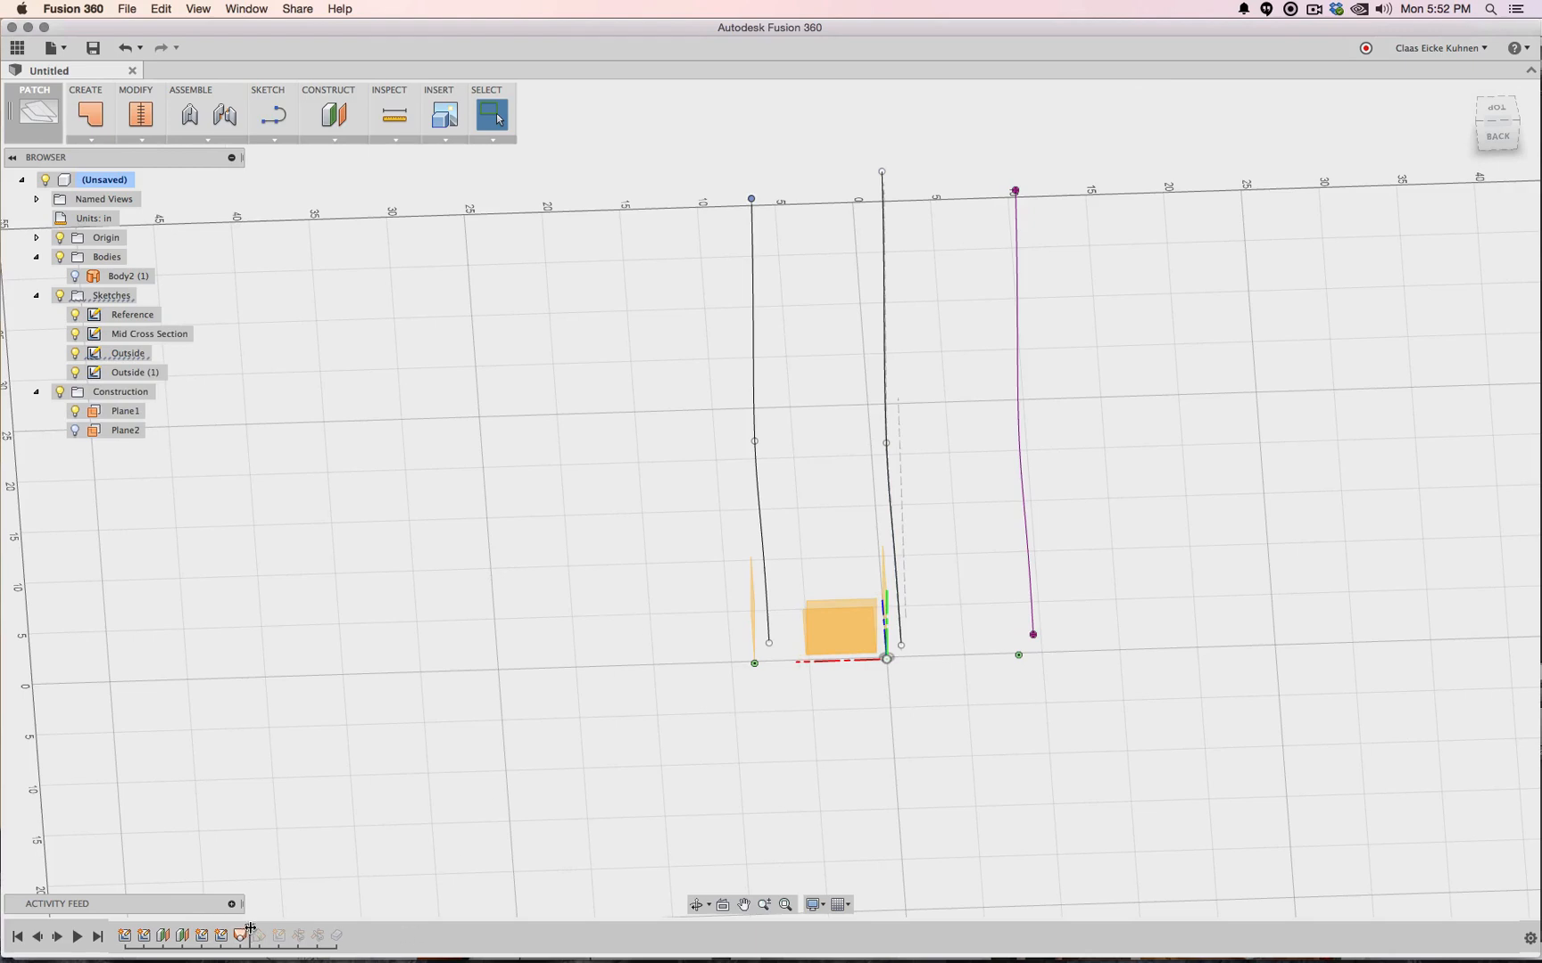
{"action": "left_click", "coordinate": [75, 276]}
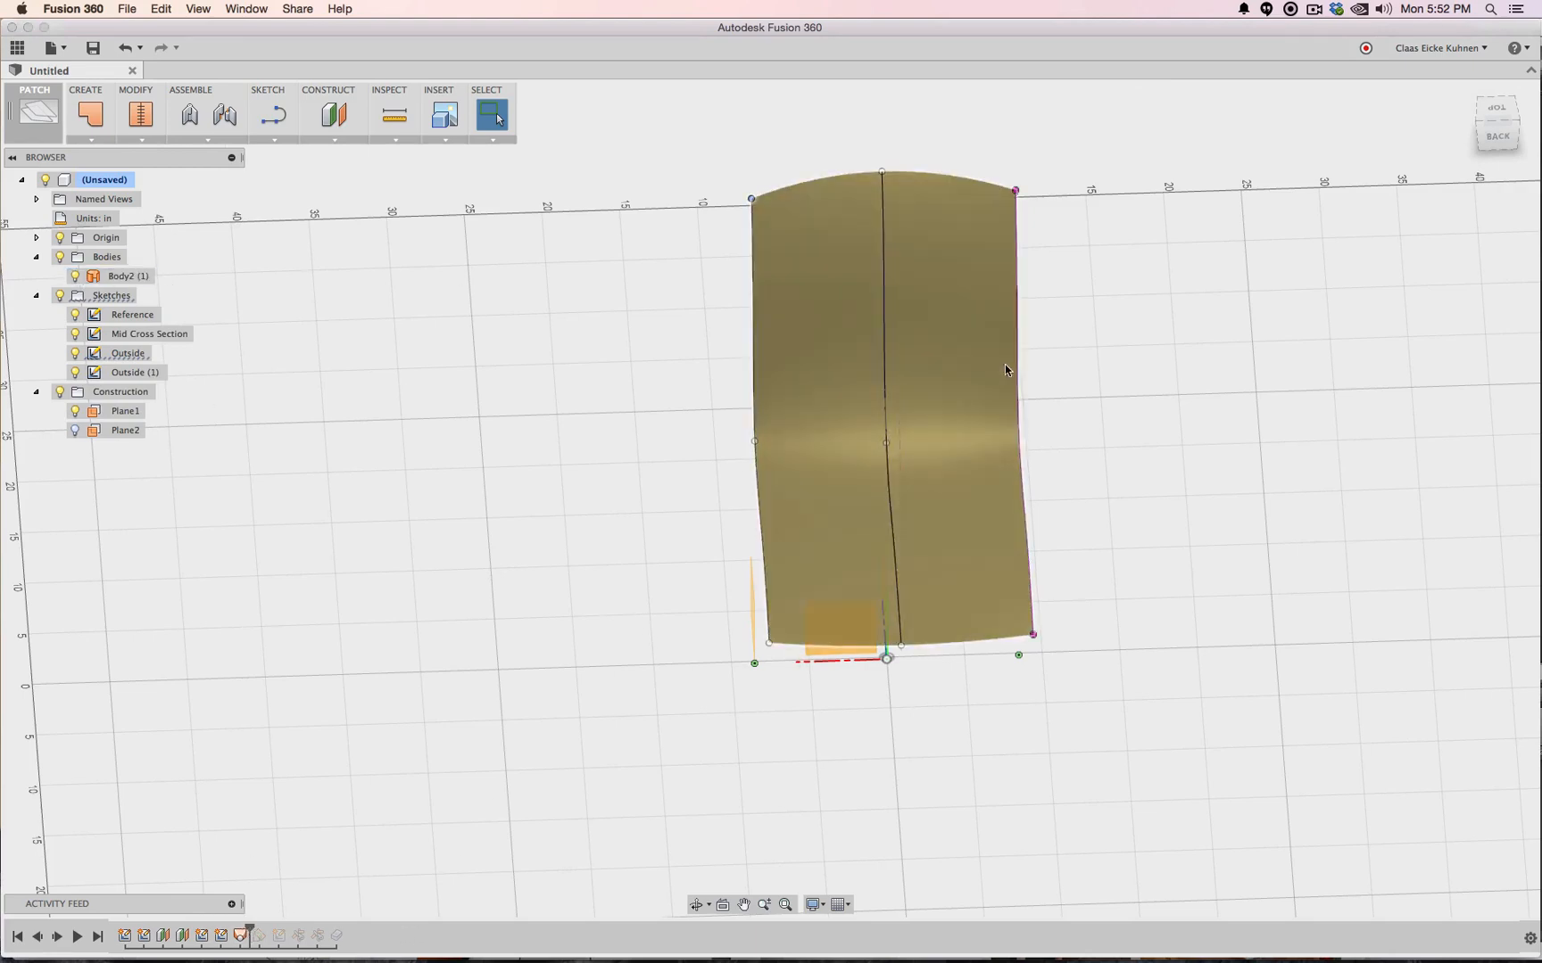
{"action": "left_click_drag", "start_coordinate": [249, 927], "coordinate": [279, 932]}
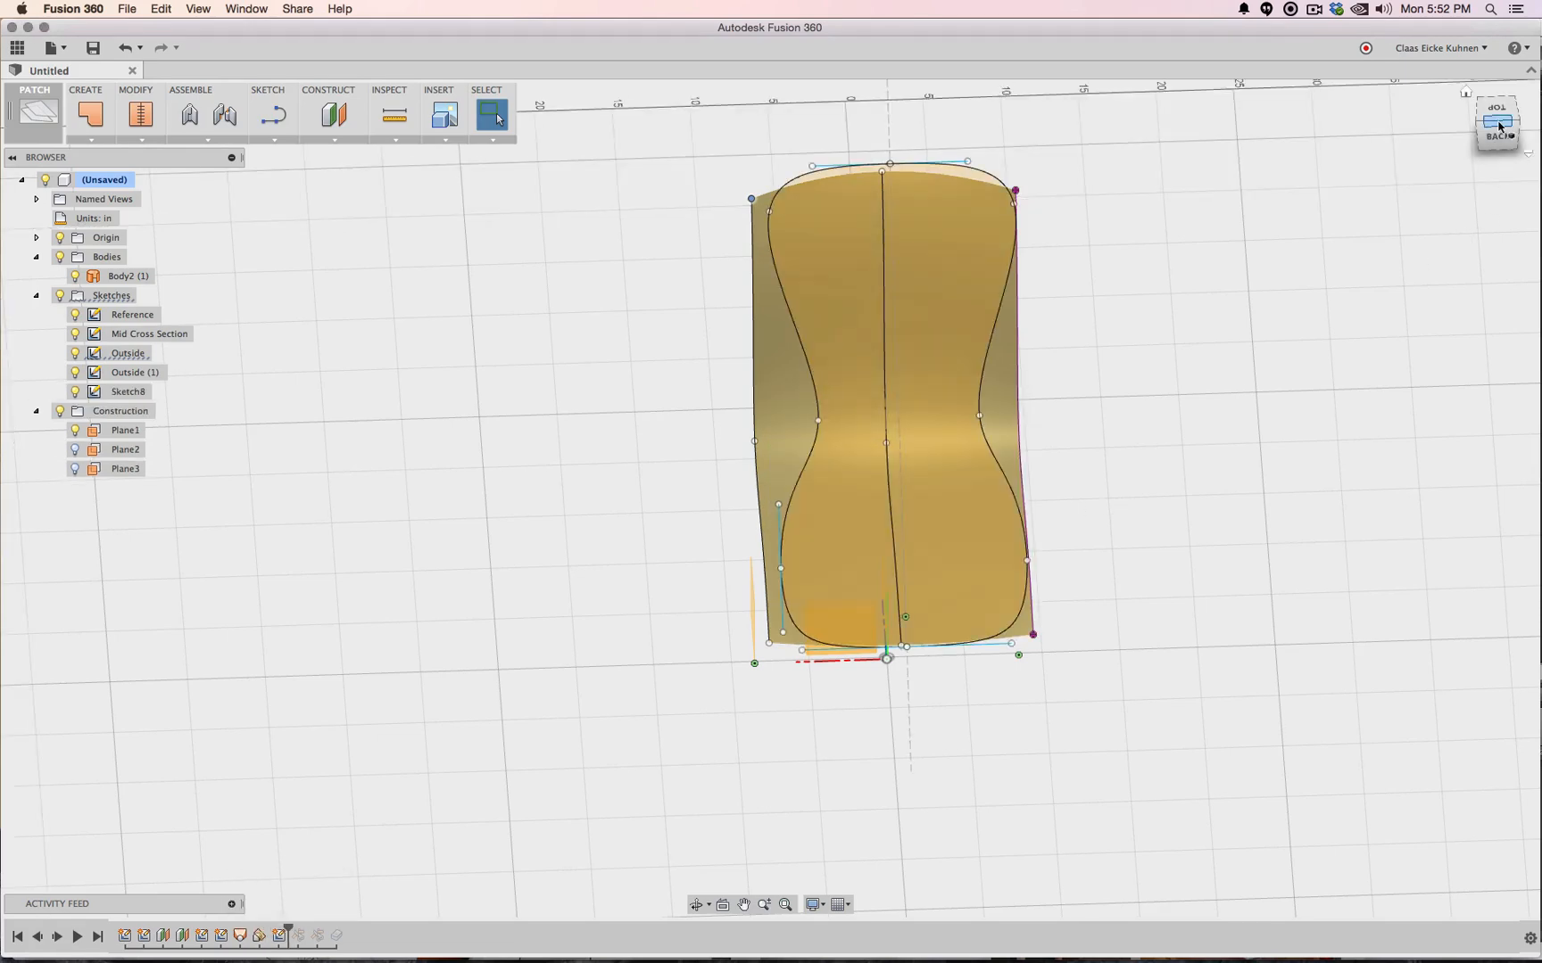
{"action": "left_click", "coordinate": [1500, 128]}
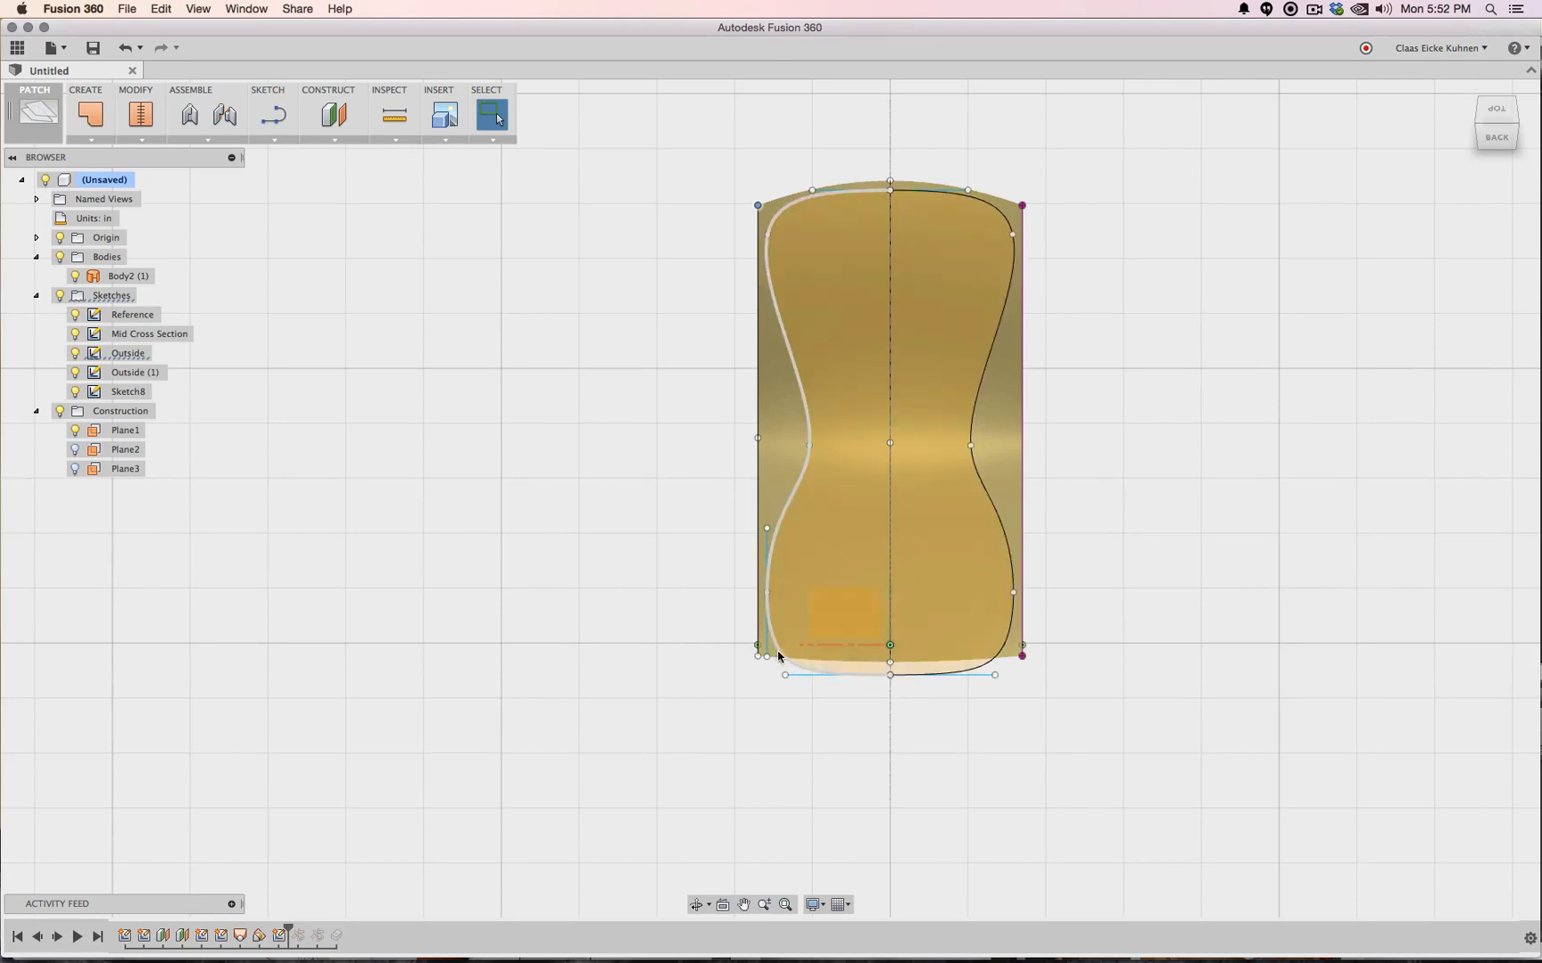
Pull the profile's bottom point up to flatten it, then roll history forward two features
{"action": "left_click_drag", "start_coordinate": [890, 668], "coordinate": [889, 646]}
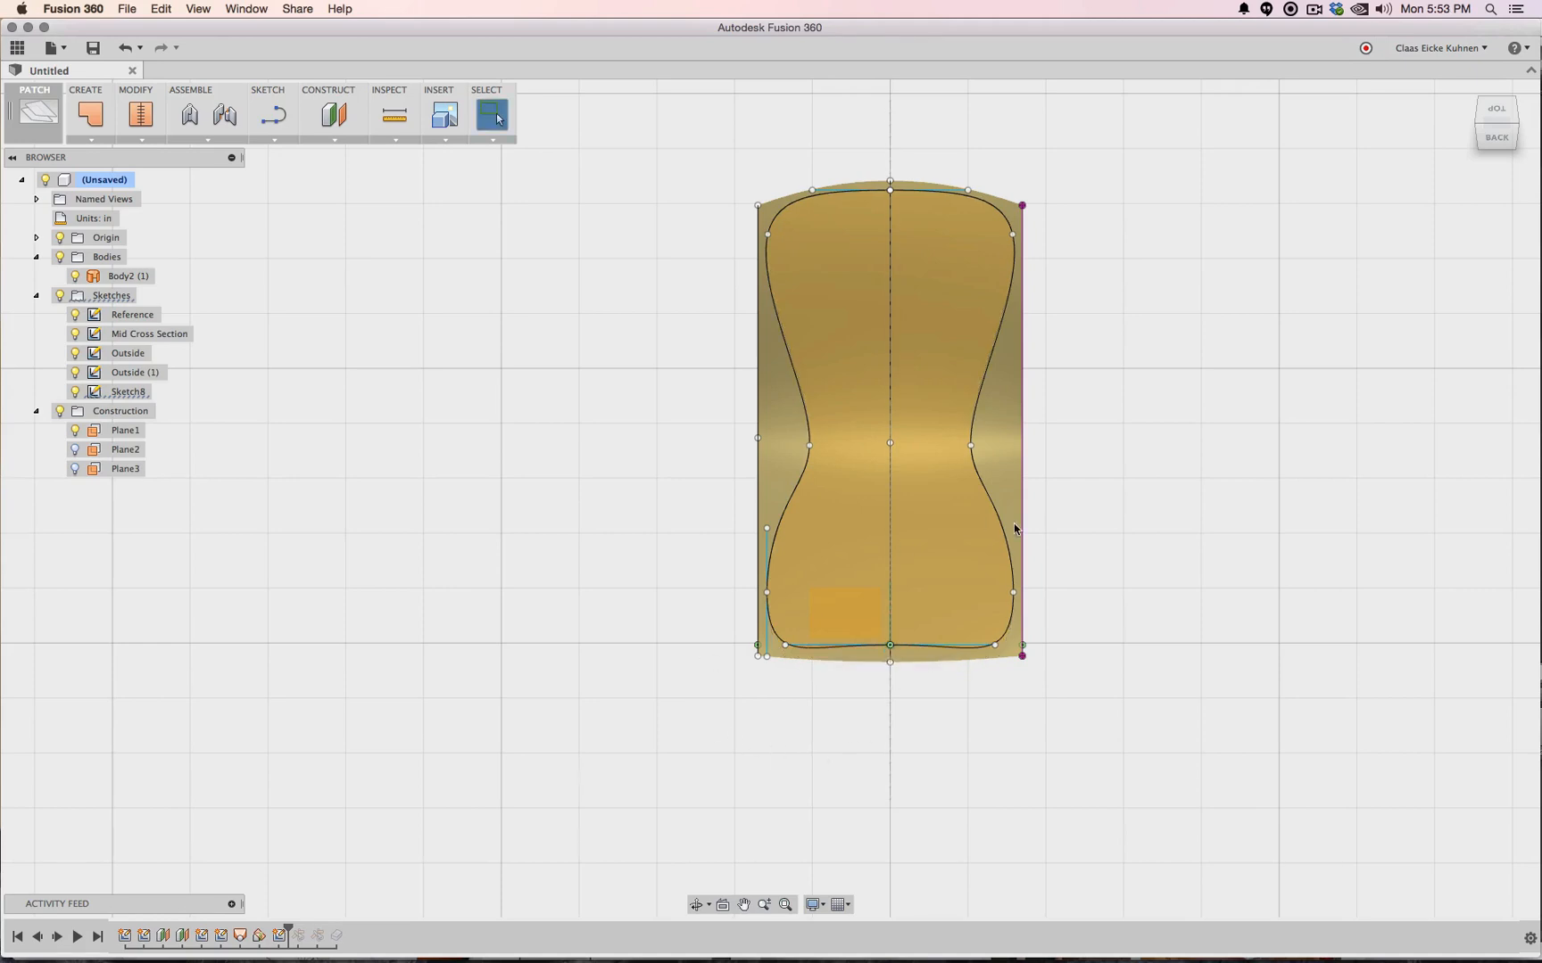
{"action": "left_click_drag", "start_coordinate": [288, 931], "coordinate": [307, 932]}
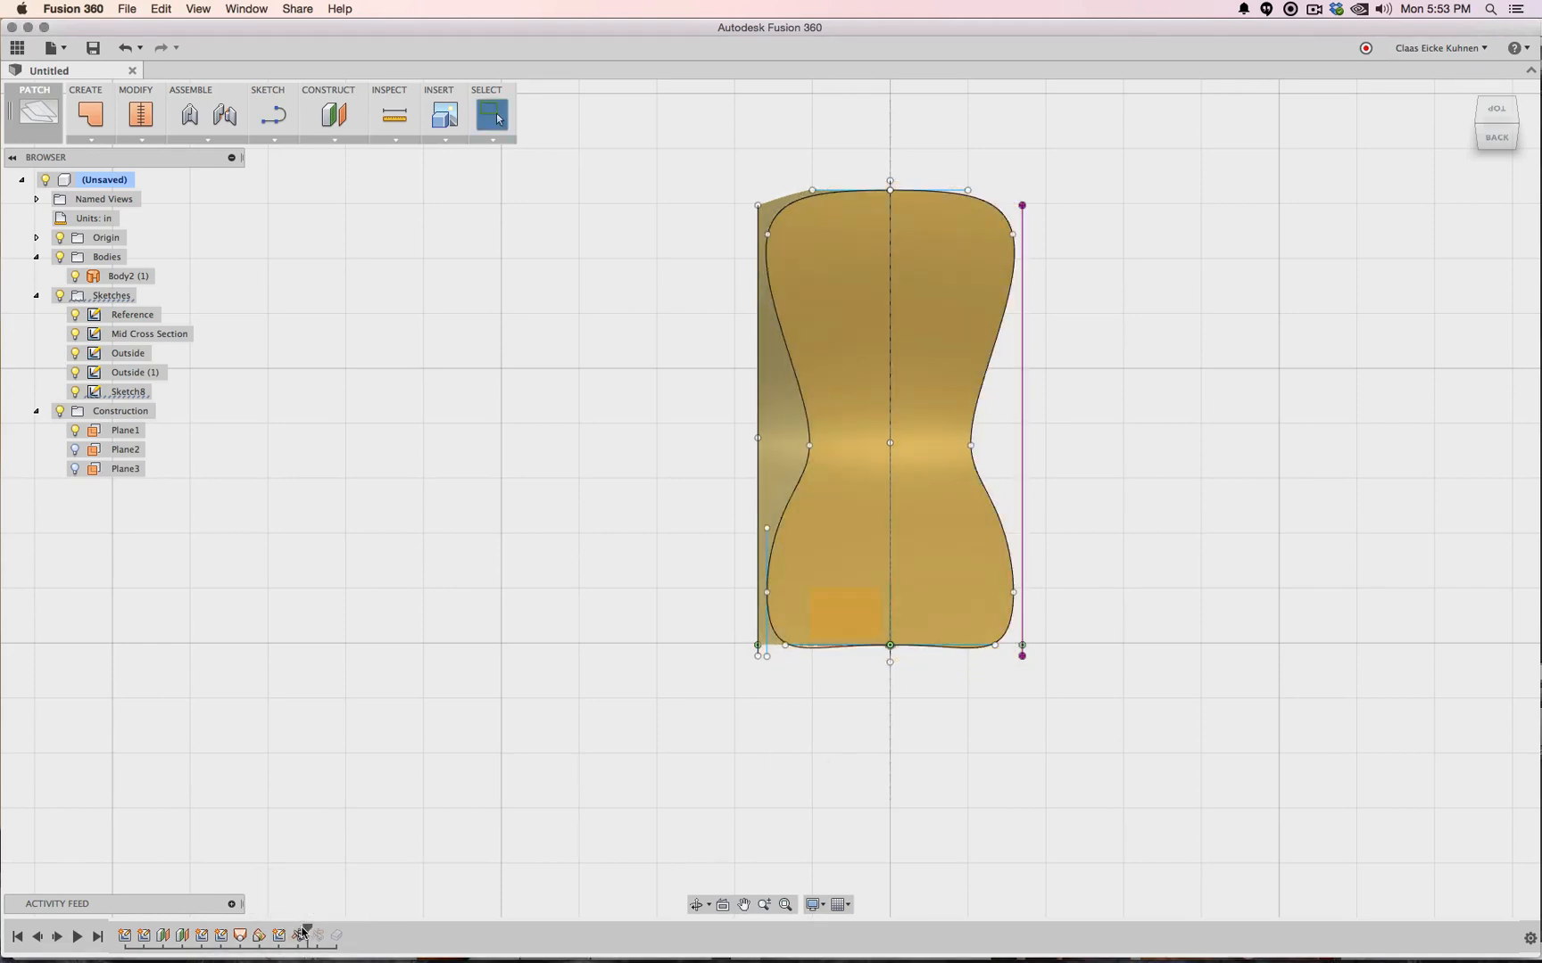
{"action": "left_click_drag", "start_coordinate": [306, 931], "coordinate": [324, 932]}
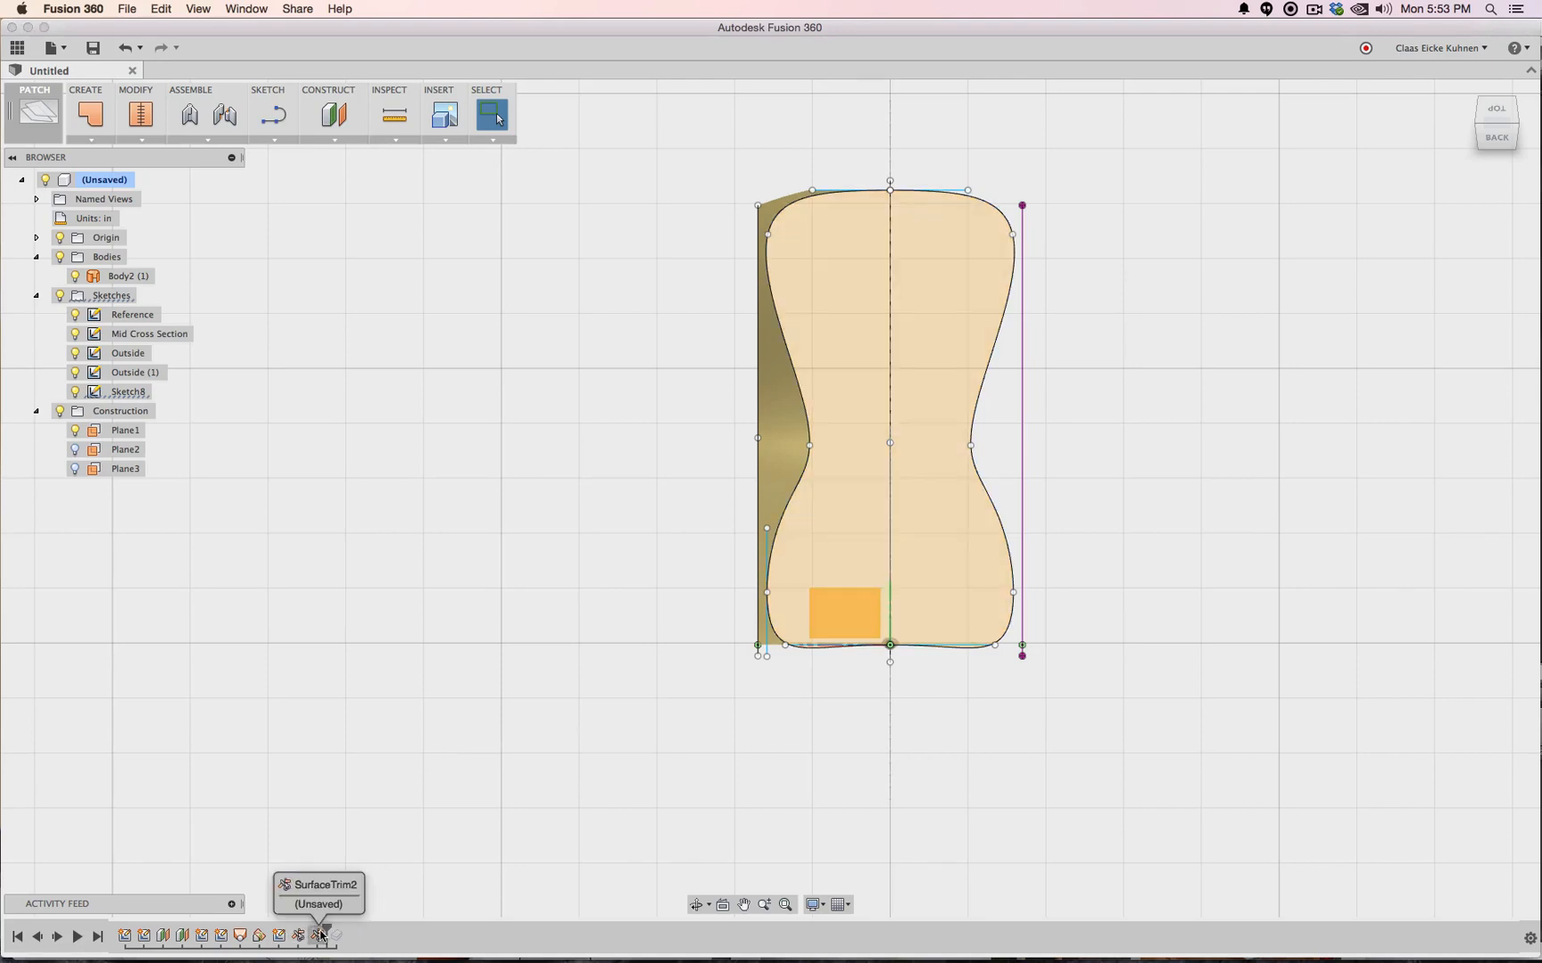
Edit SurfaceTrim2 and pick the large surface as trim tool, then cancel the edit
{"action": "left_click", "coordinate": [320, 934]}
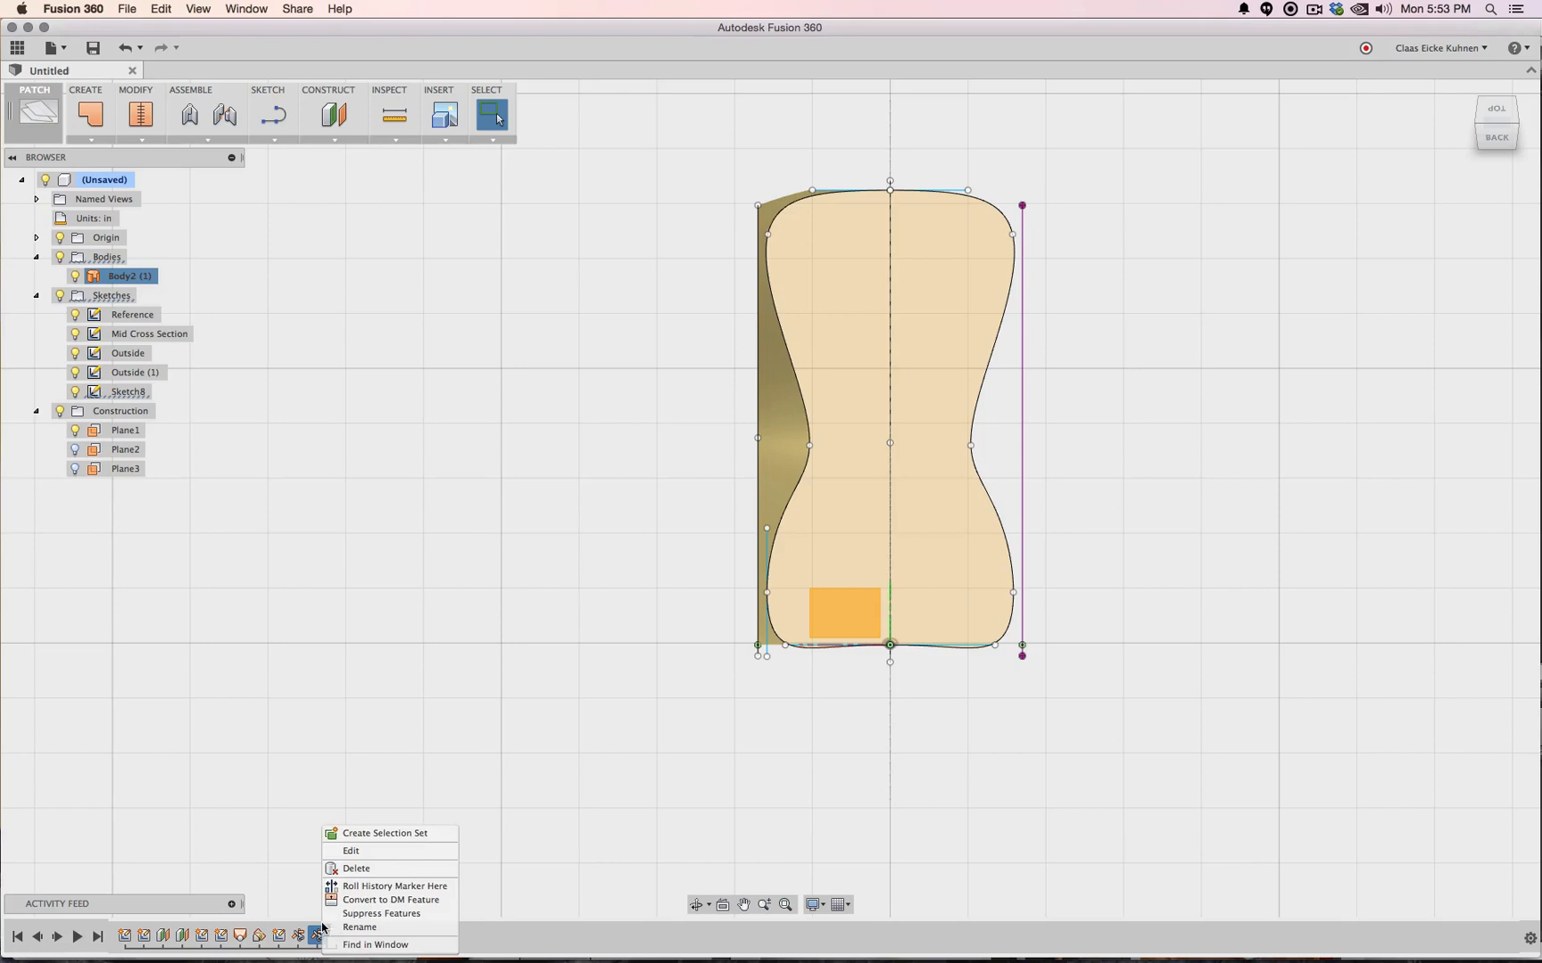
{"action": "left_click", "coordinate": [361, 851]}
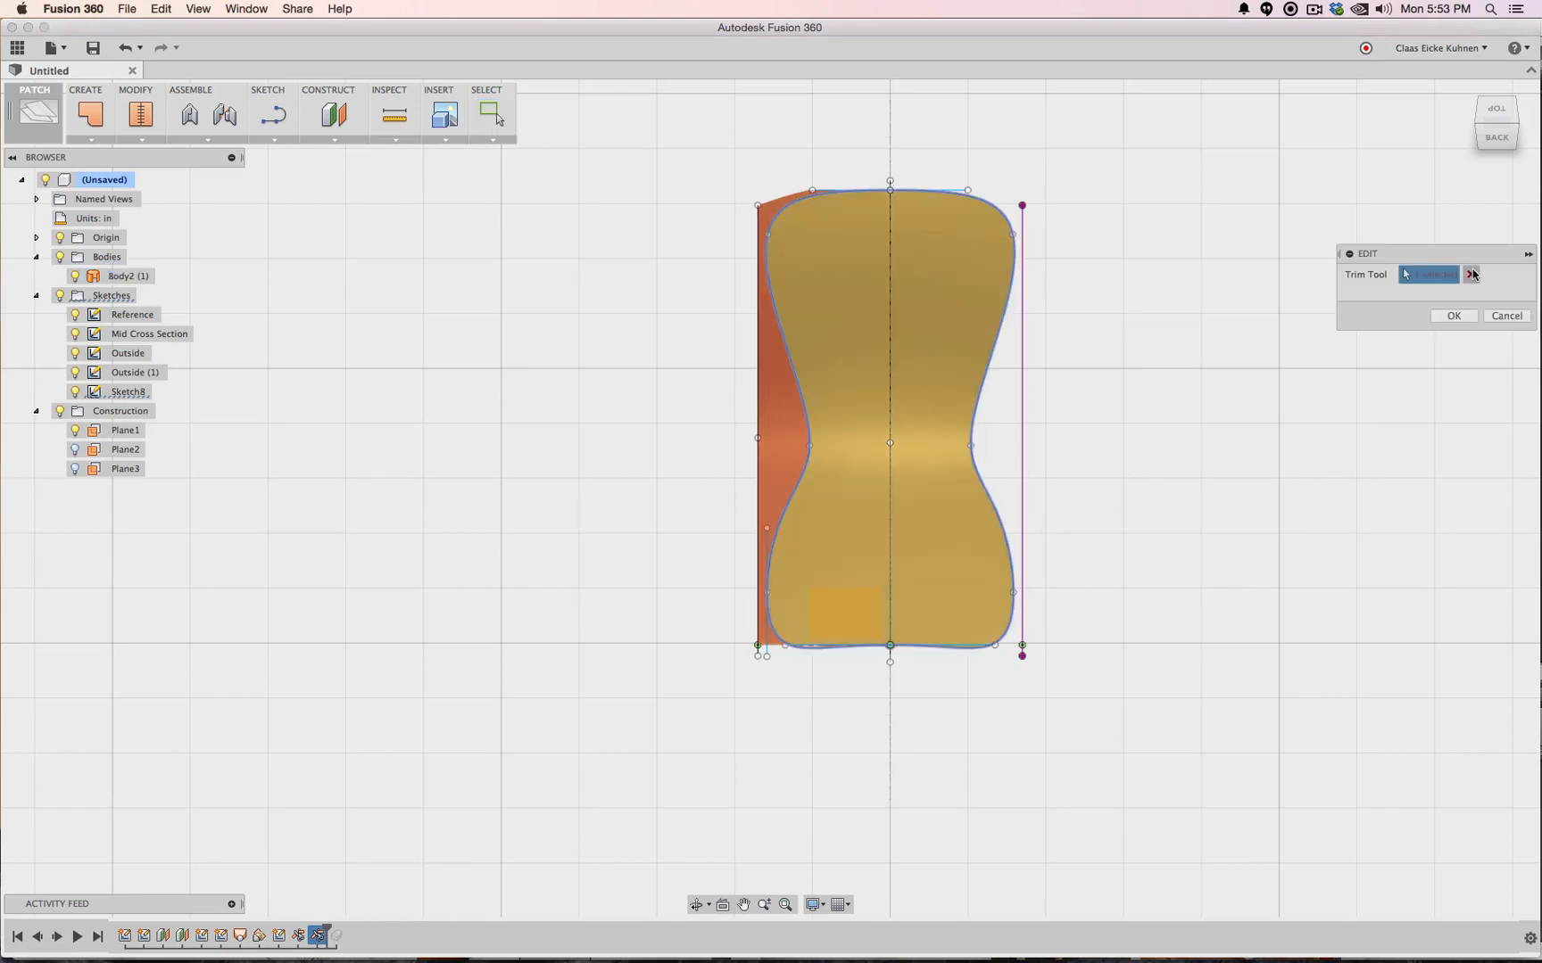
{"action": "left_click", "coordinate": [1471, 275]}
{"action": "left_click_drag", "start_coordinate": [1505, 122], "coordinate": [1467, 79]}
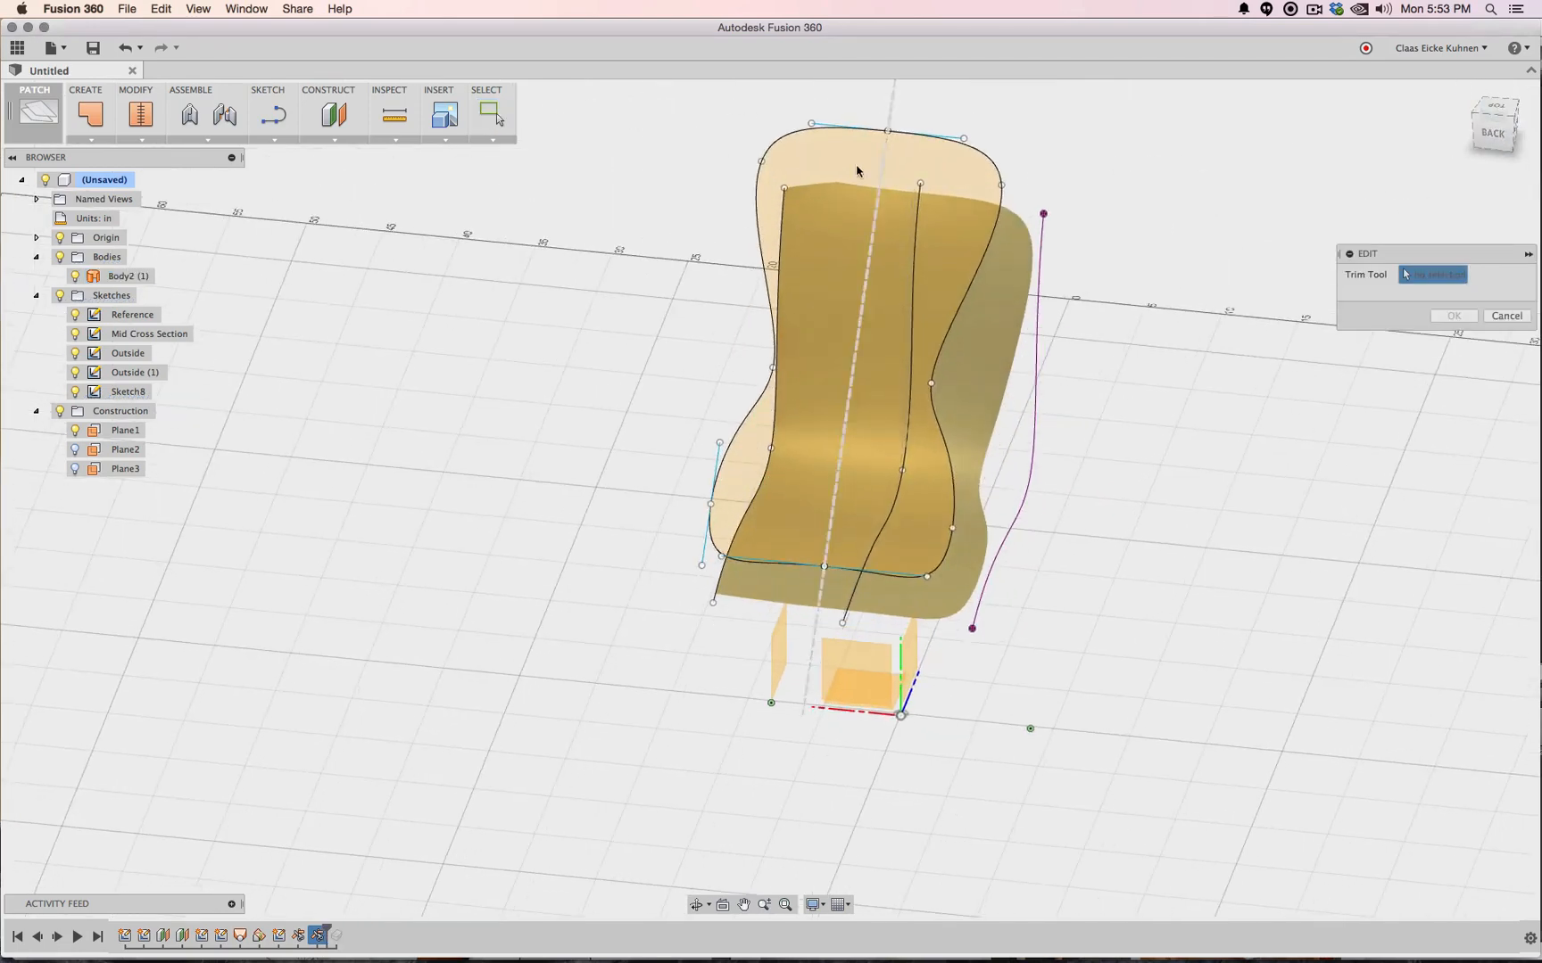
{"action": "left_click", "coordinate": [789, 140]}
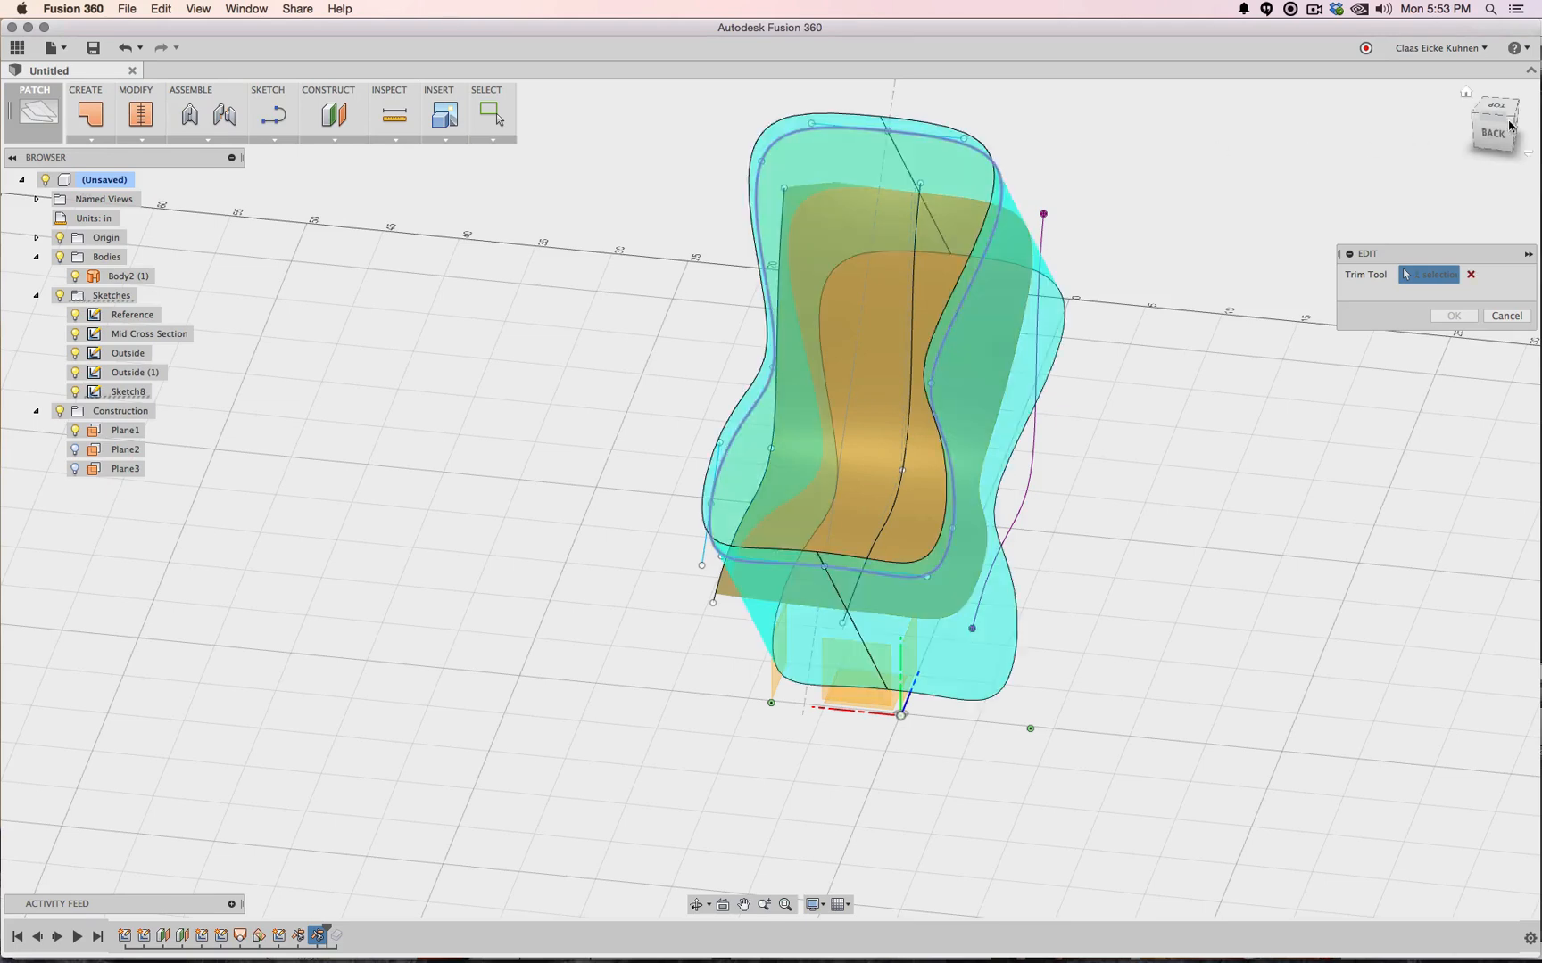
{"action": "left_click", "coordinate": [1494, 316]}
Roll the history back before the trim, reopen it, and deselect the side regions
{"action": "right_click", "coordinate": [321, 937]}
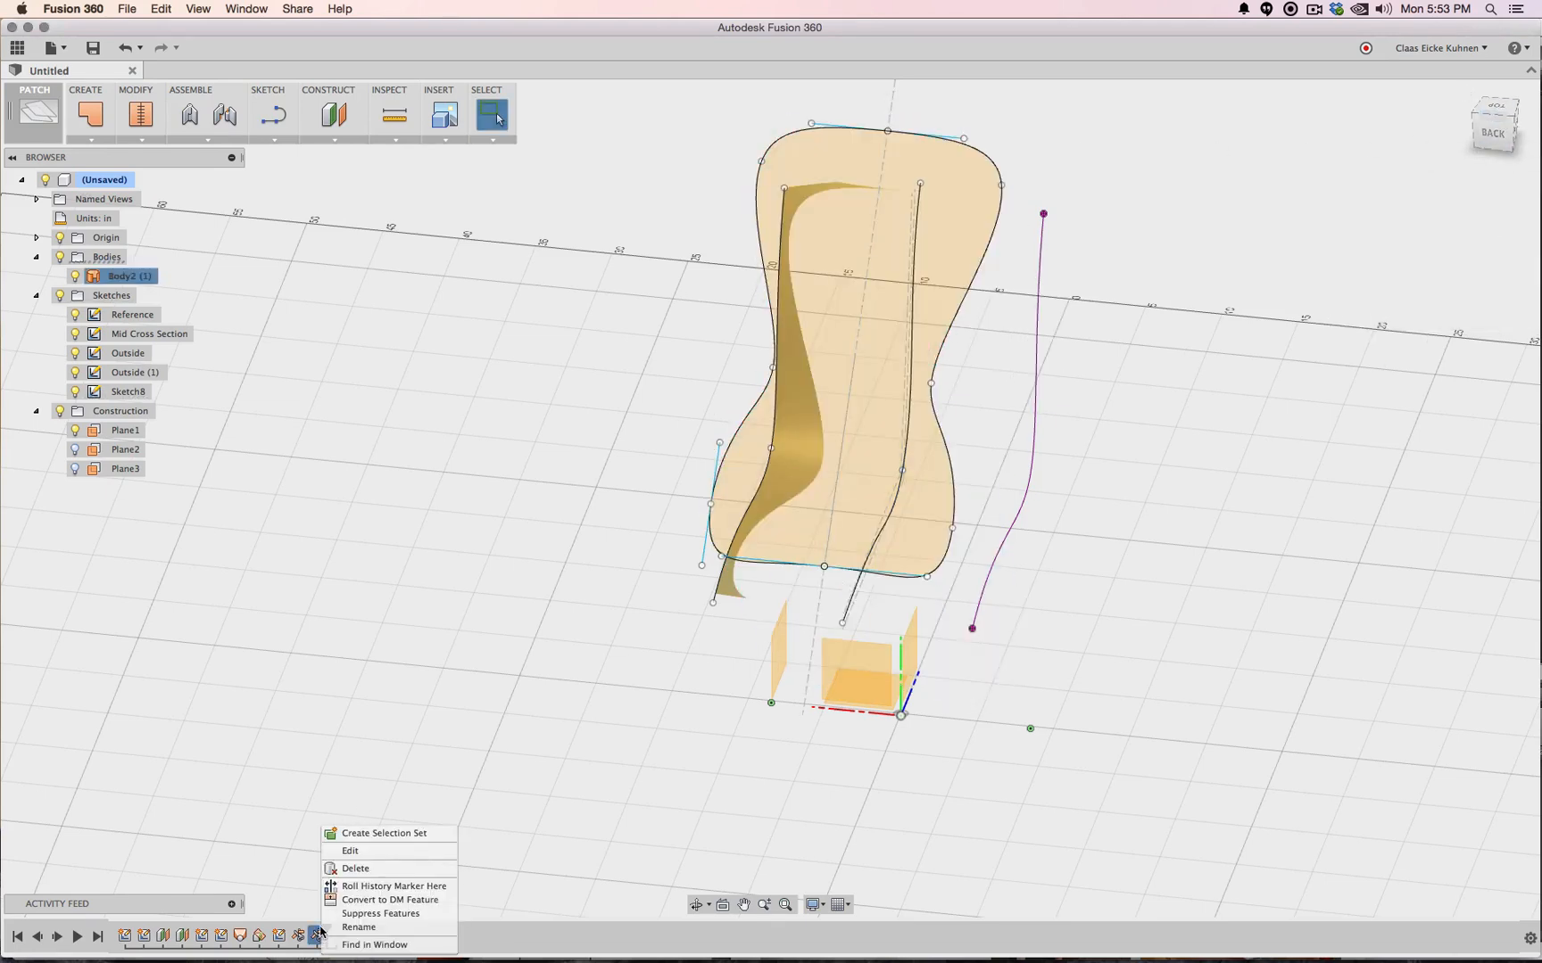
{"action": "left_click", "coordinate": [374, 861]}
{"action": "right_click", "coordinate": [300, 938]}
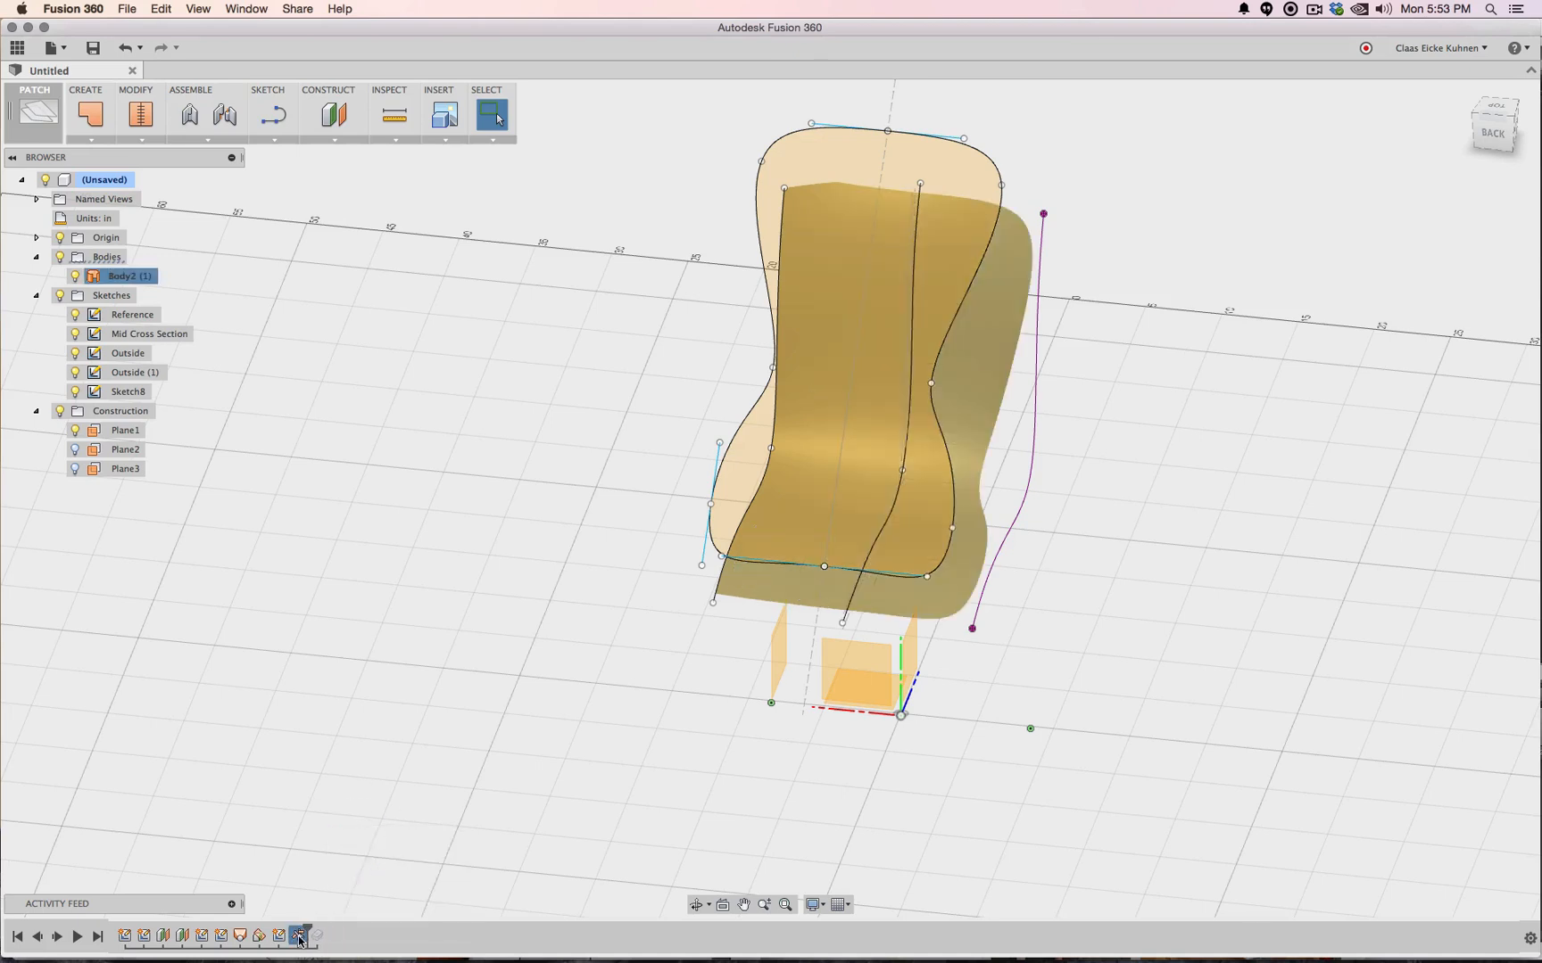
{"action": "left_click", "coordinate": [335, 855]}
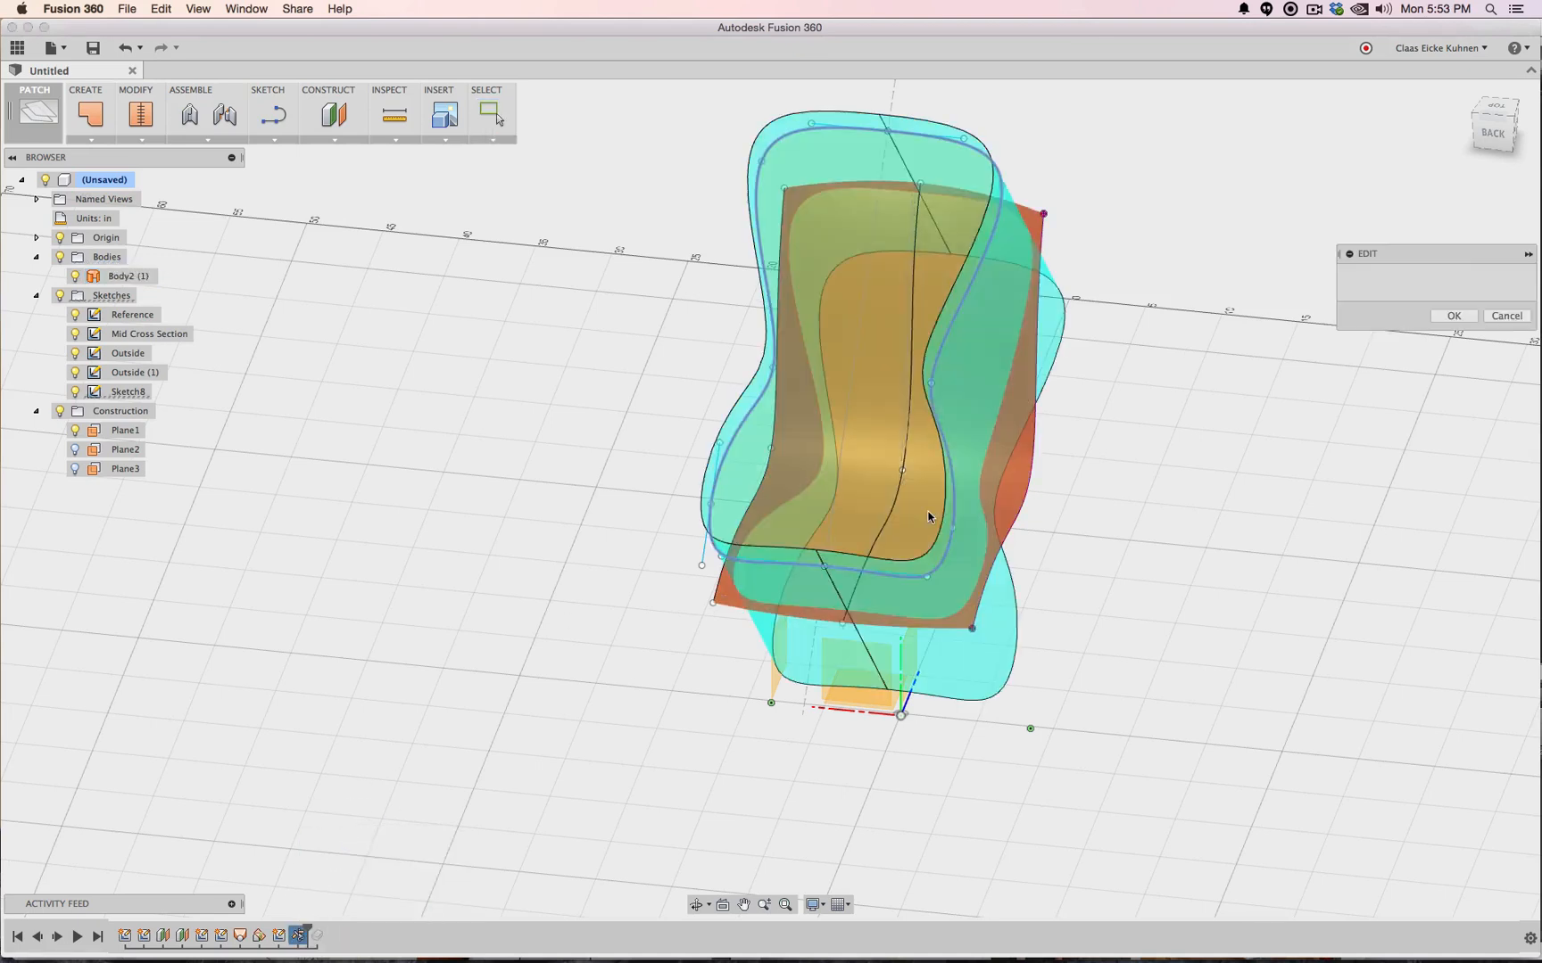
{"action": "left_click", "coordinate": [1496, 115]}
{"action": "mouse_move", "coordinate": [1496, 120]}
{"action": "left_mouse_down"}
{"action": "mouse_move", "coordinate": [1493, 105]}
{"action": "mouse_move", "coordinate": [1473, 124]}
{"action": "left_mouse_up"}
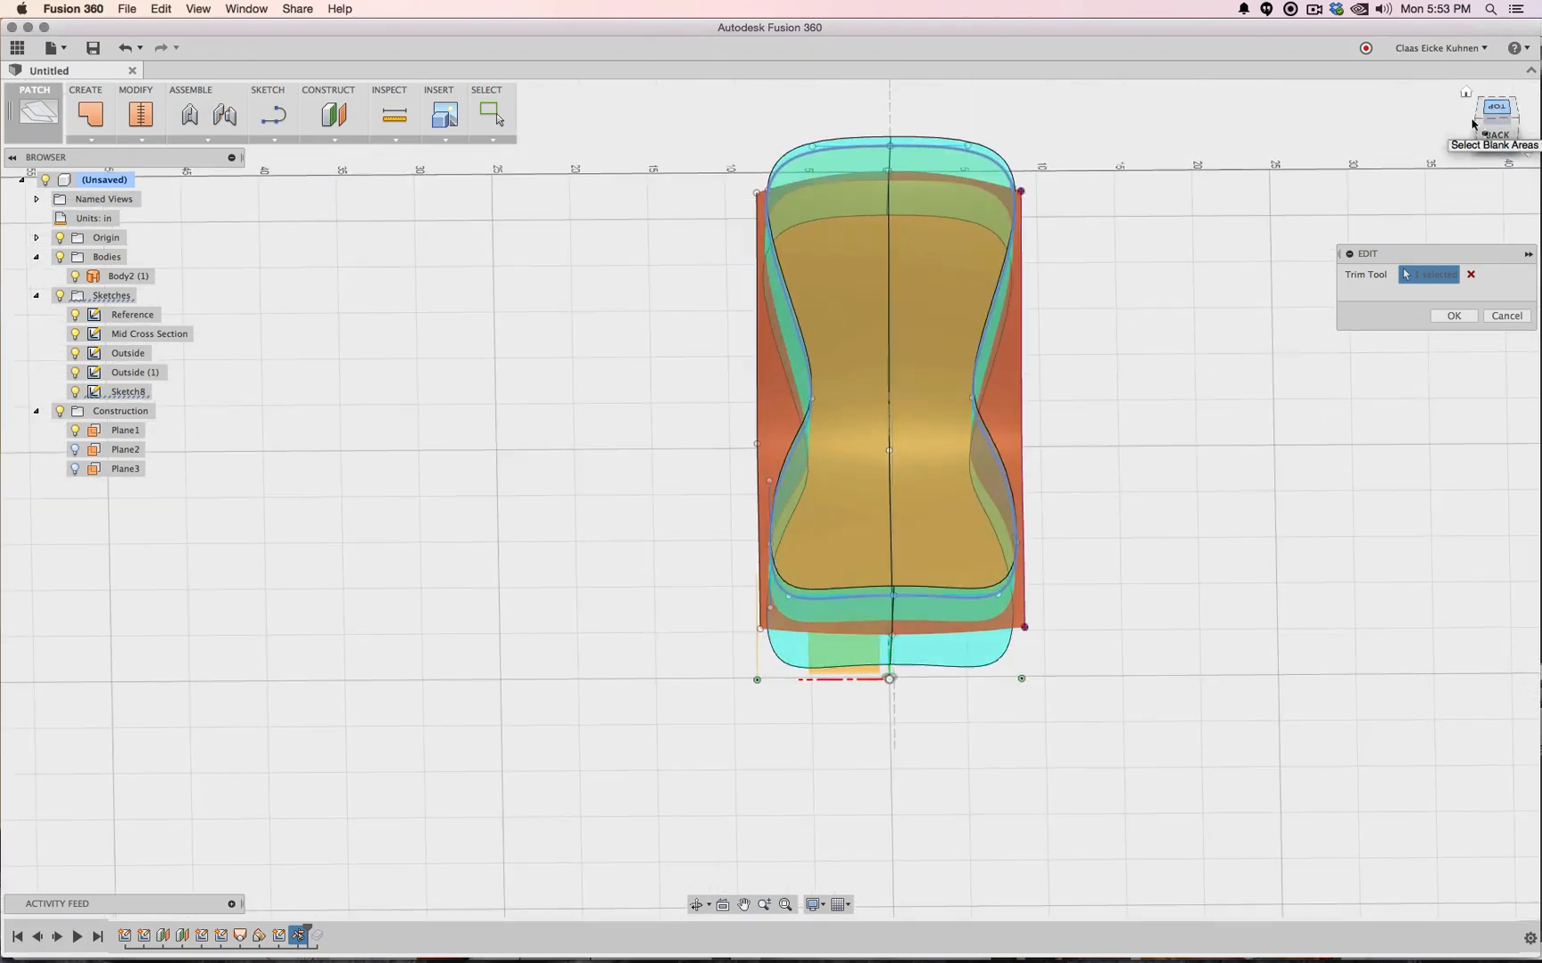
{"action": "left_click", "coordinate": [1015, 401]}
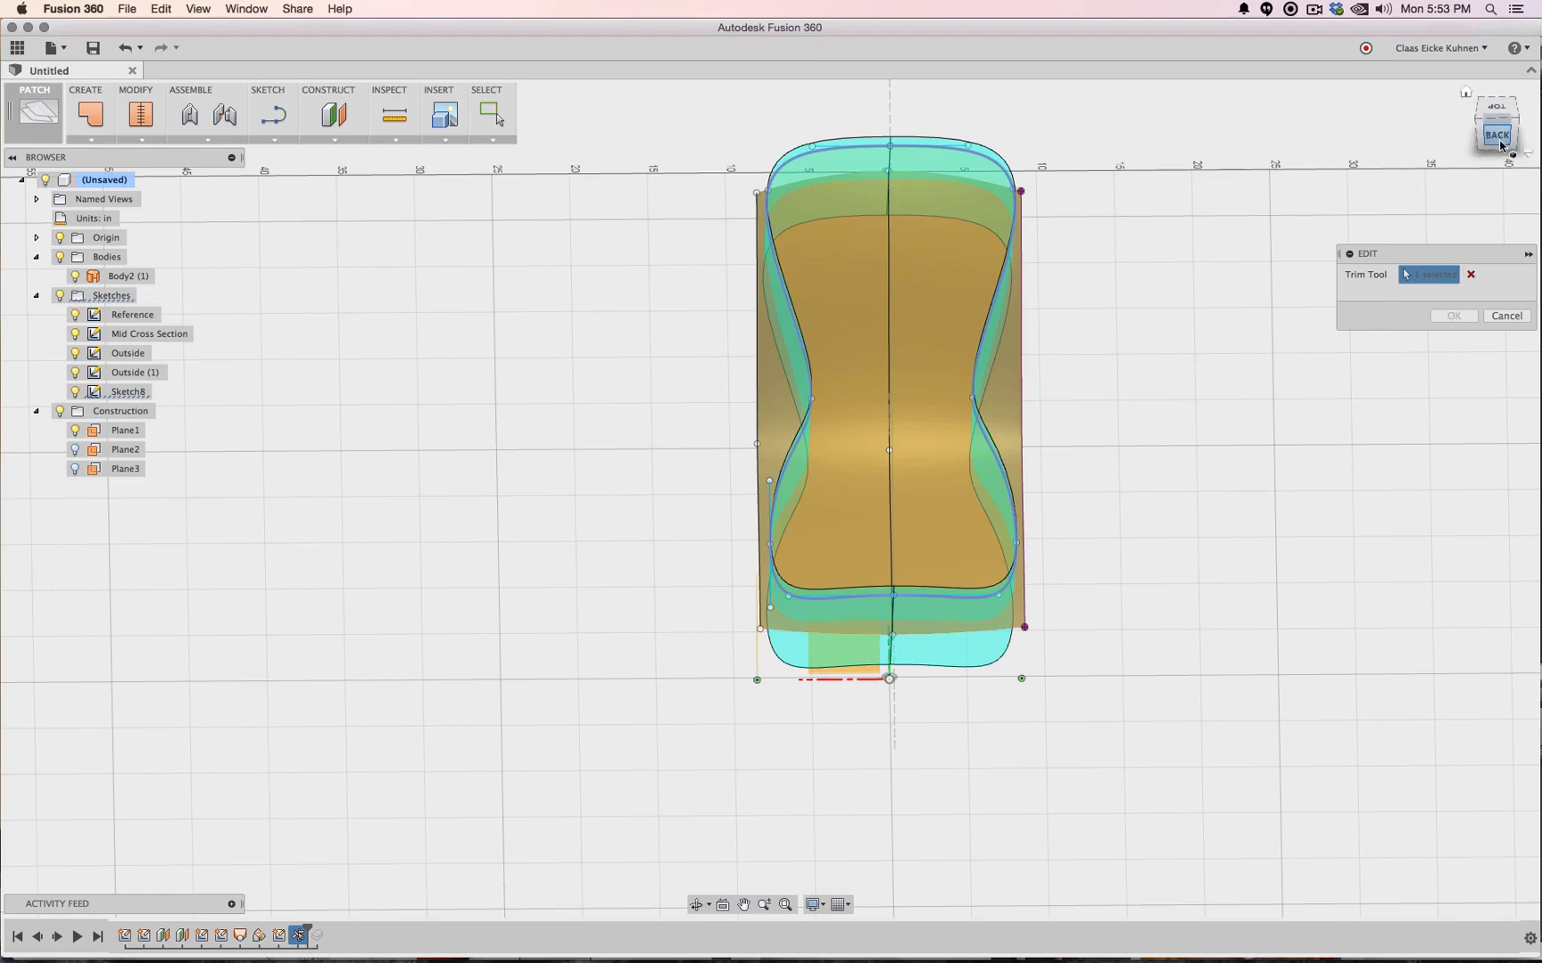
{"action": "left_click_drag", "start_coordinate": [1441, 119], "coordinate": [1447, 167]}
Reselect the cutting surface as trim tool, choose the body patch to remove, and apply
{"action": "left_click", "coordinate": [1470, 274]}
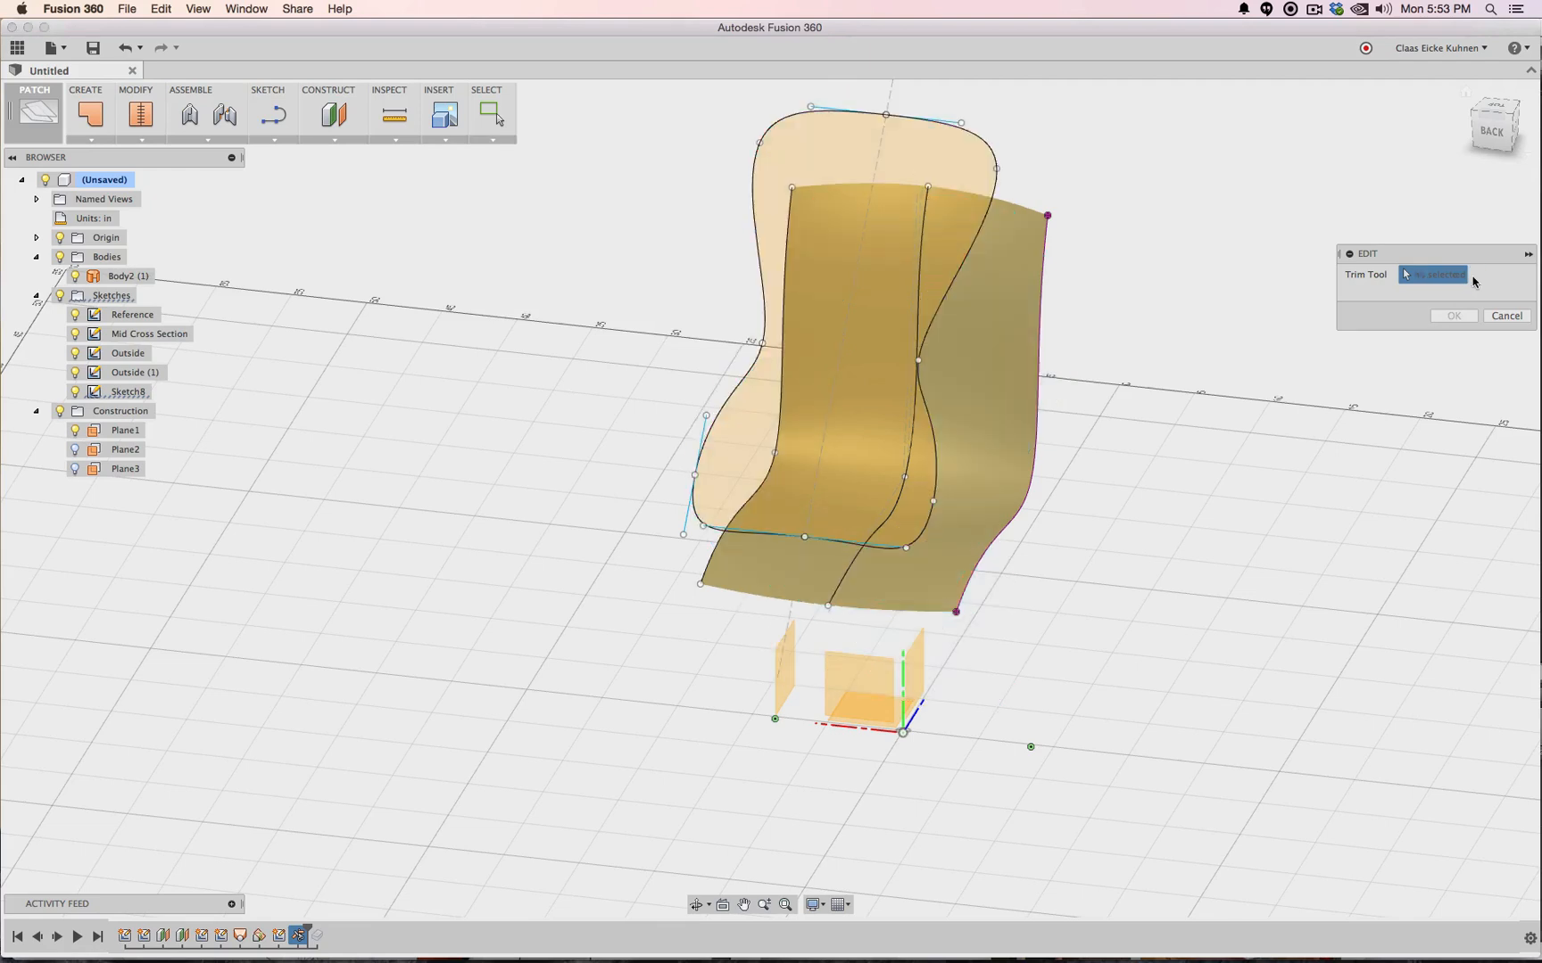
{"action": "left_click", "coordinate": [999, 141]}
{"action": "left_click", "coordinate": [1046, 223]}
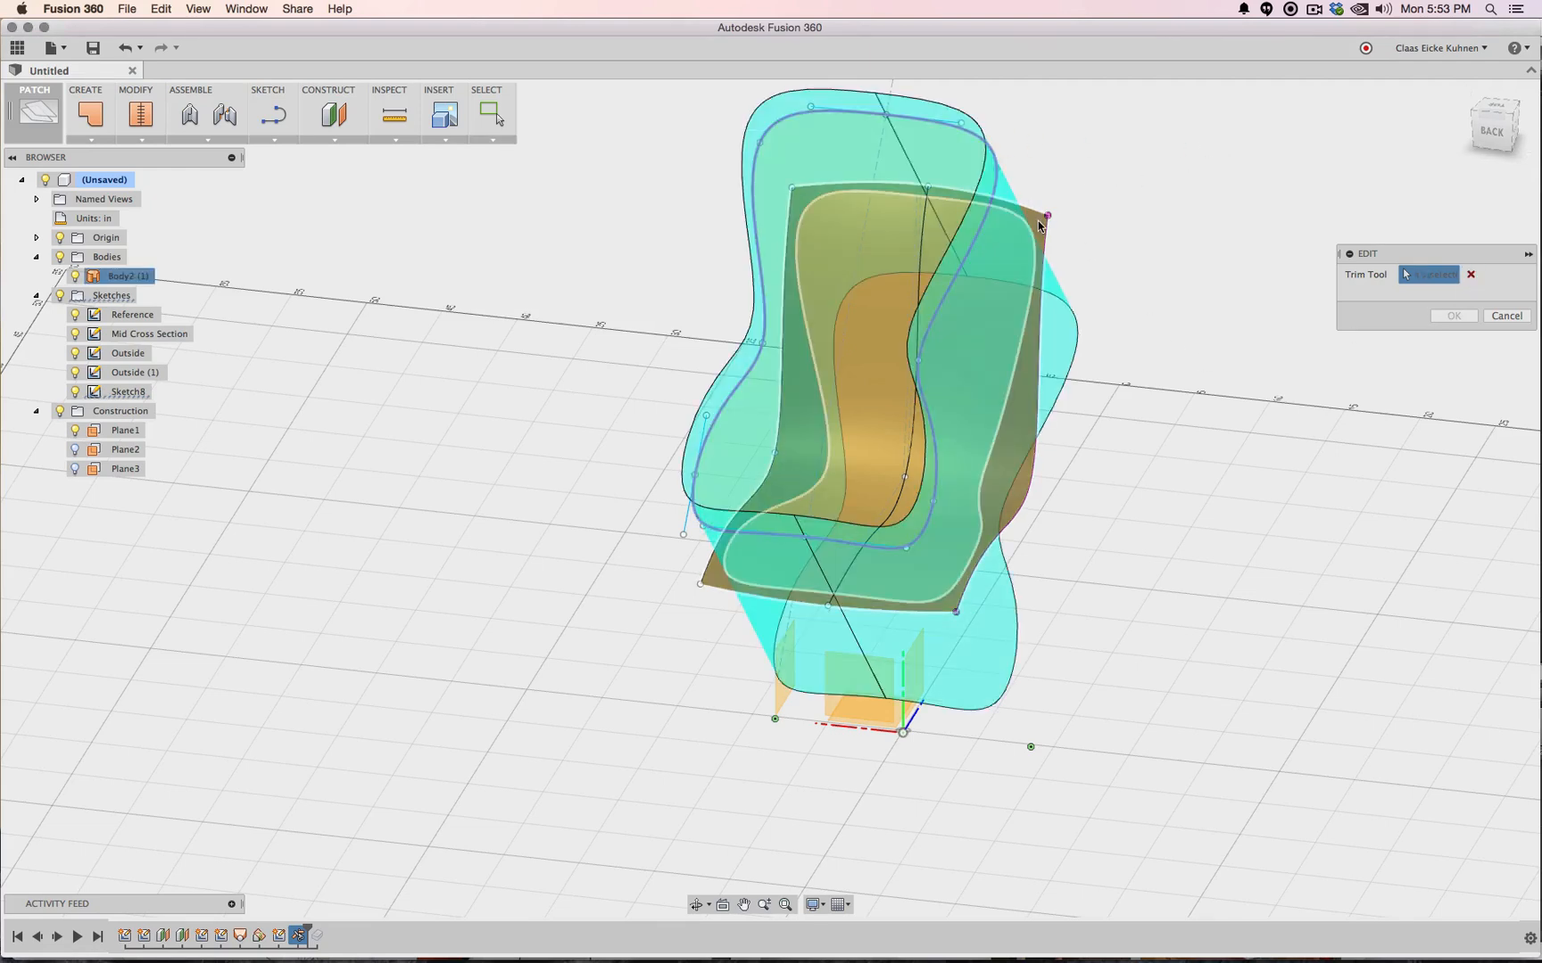
{"action": "left_click", "coordinate": [1453, 316]}
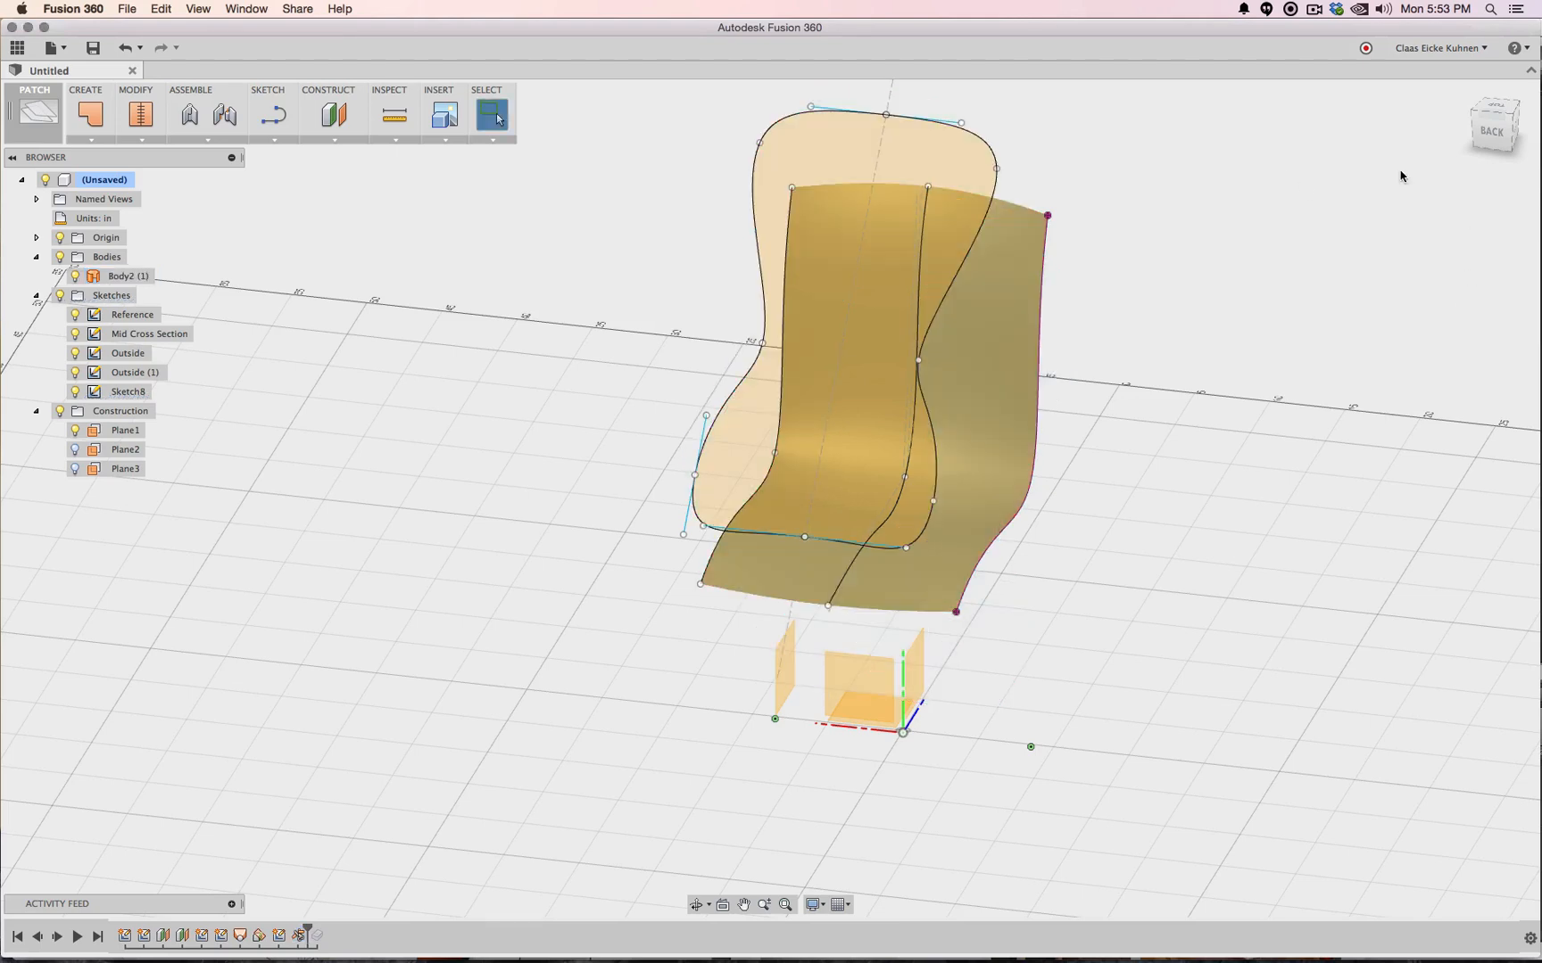
{"action": "left_click", "coordinate": [1494, 116]}
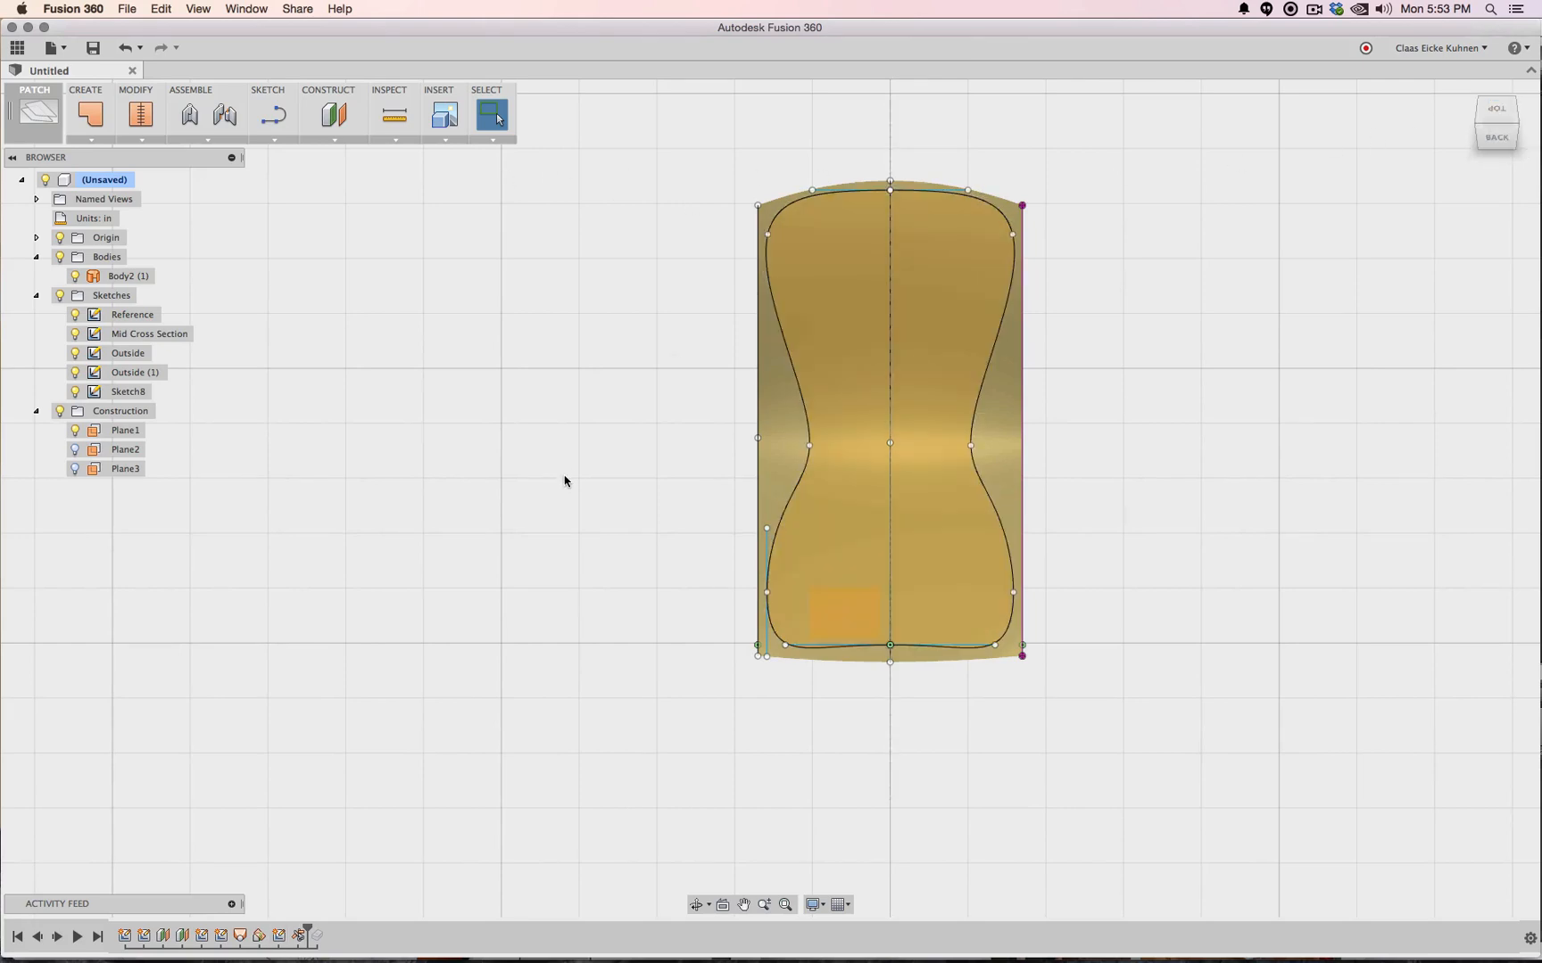
Edit the last trim, reselect only the outer margin region for removal, and apply it
{"action": "left_click", "coordinate": [75, 277]}
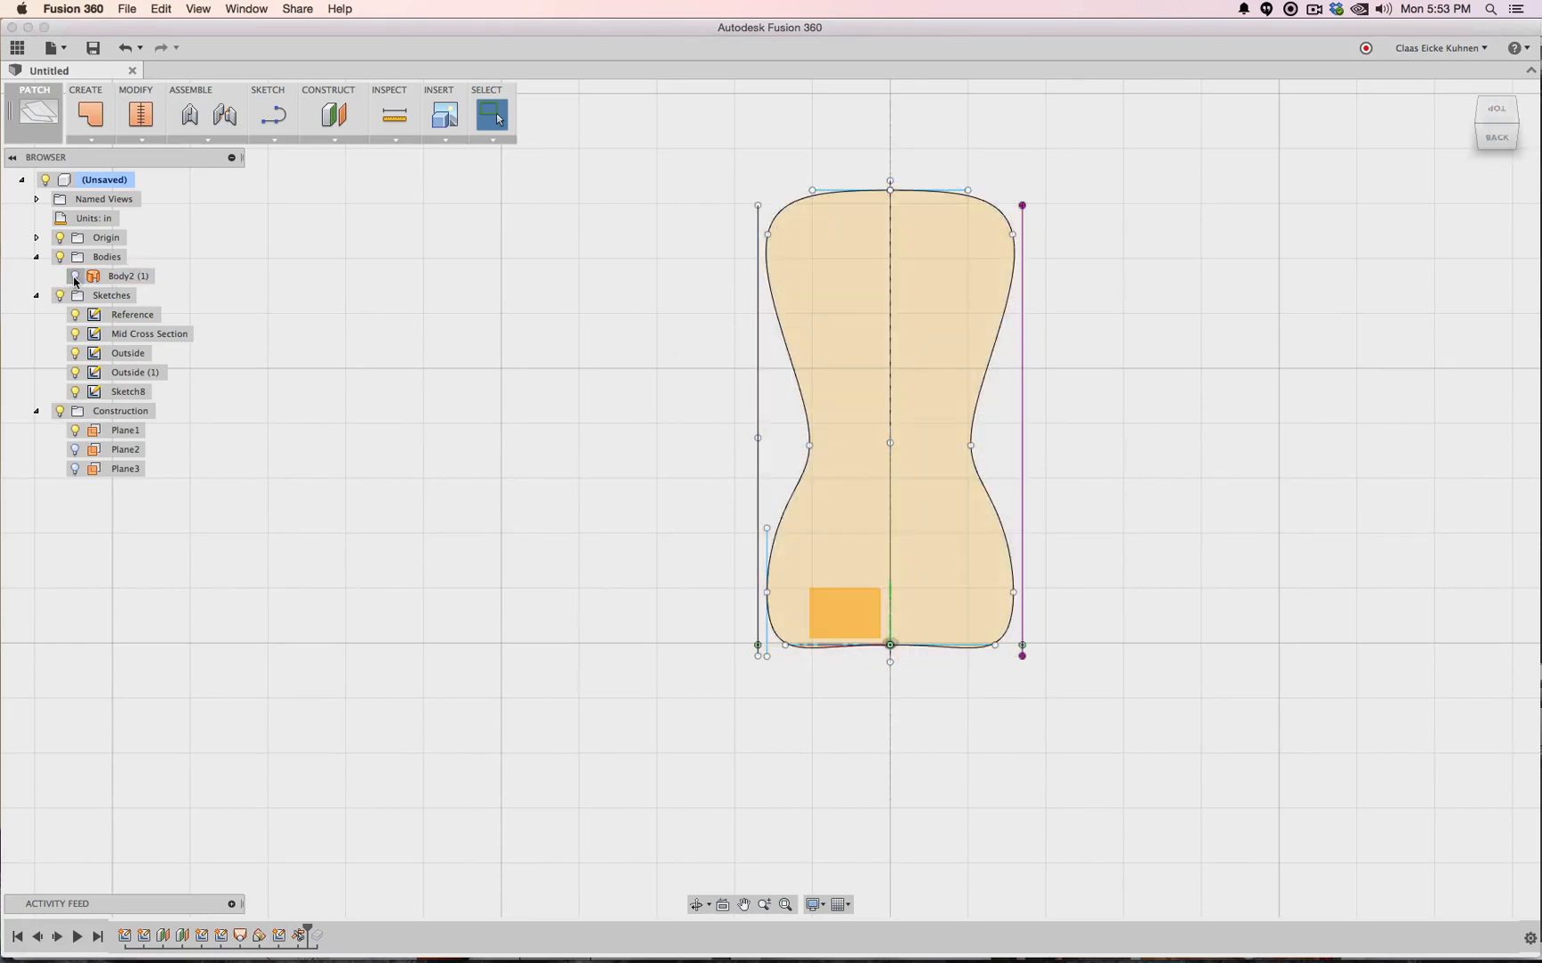
{"action": "left_click", "coordinate": [75, 277]}
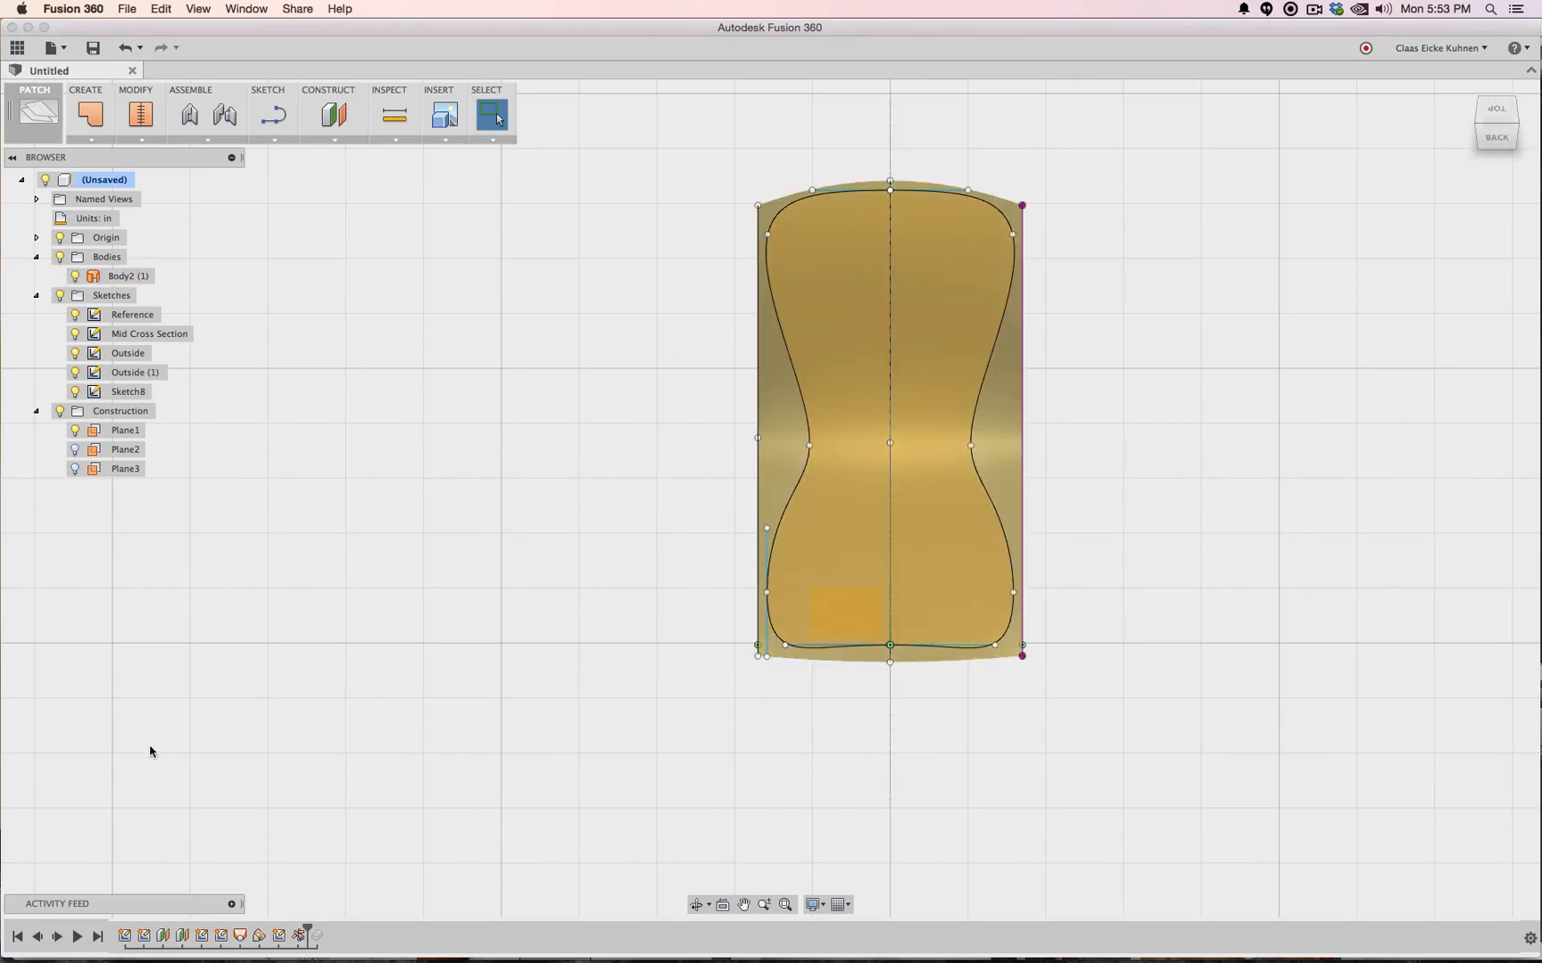
{"action": "right_click", "coordinate": [298, 936]}
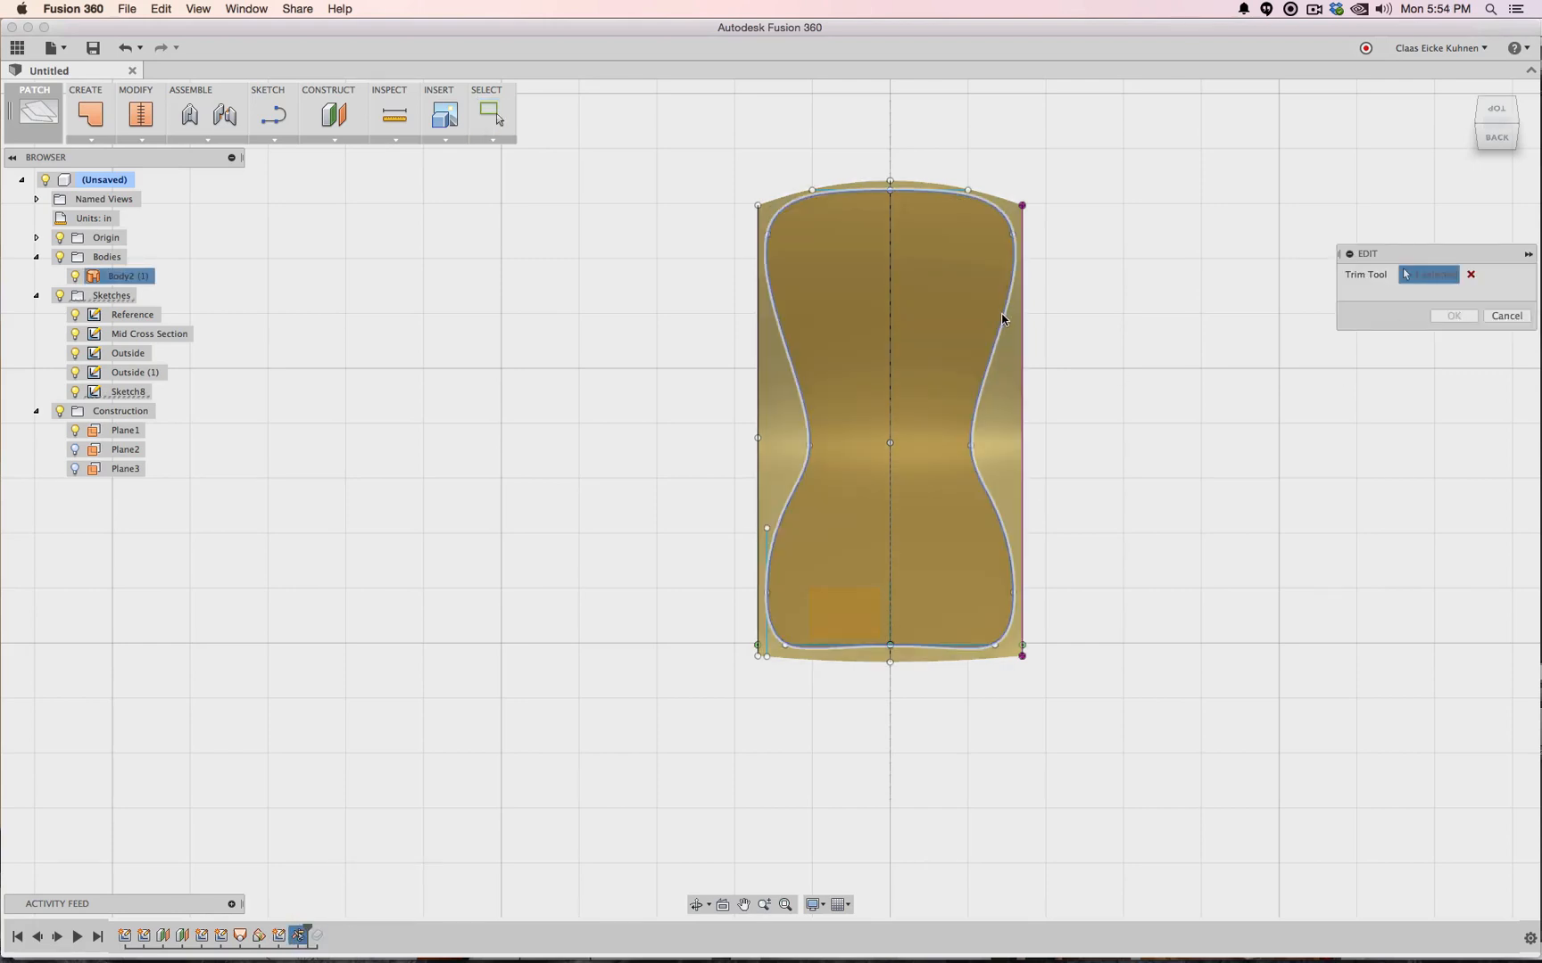
{"action": "left_click", "coordinate": [986, 384]}
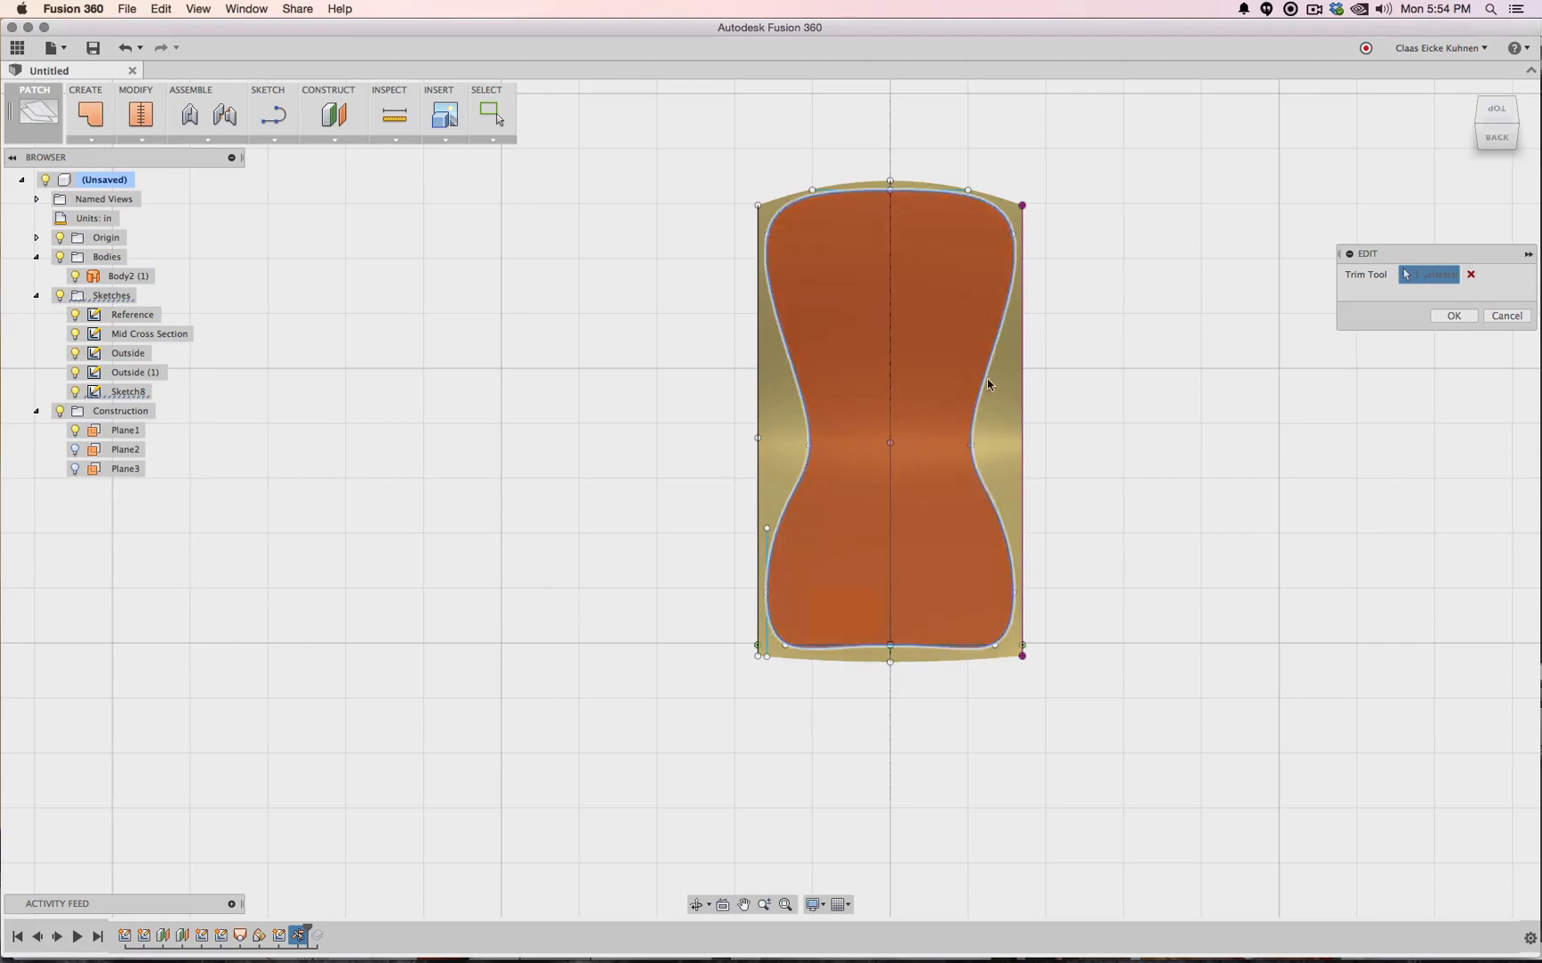
{"action": "left_click", "coordinate": [1003, 408]}
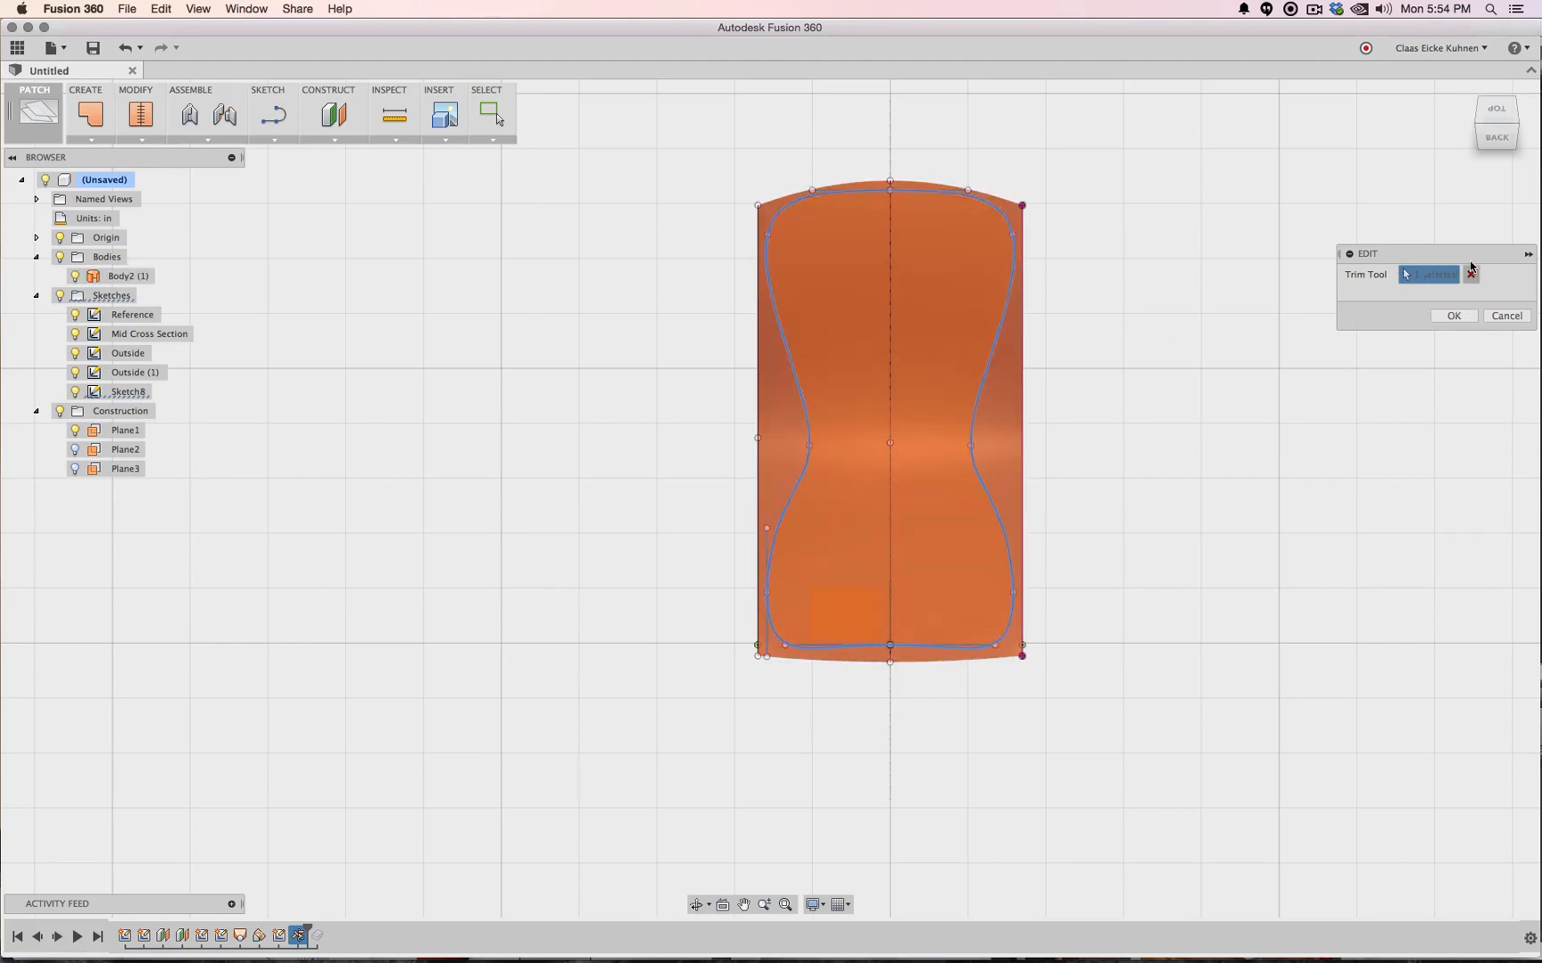
{"action": "left_click", "coordinate": [1470, 273]}
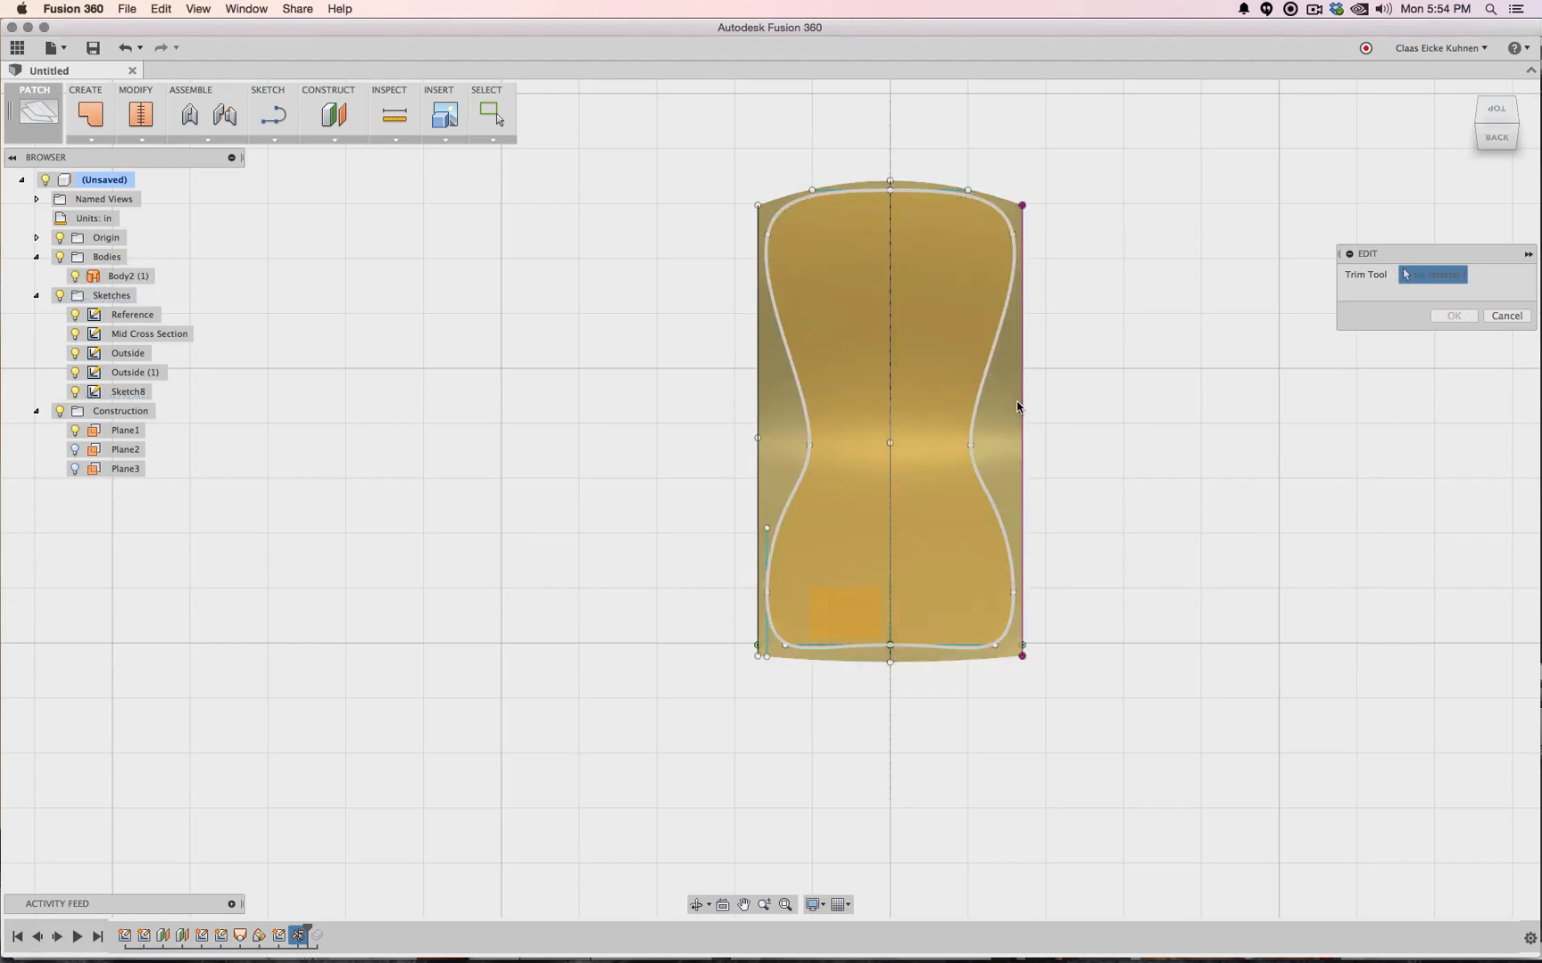
{"action": "left_click", "coordinate": [1018, 409]}
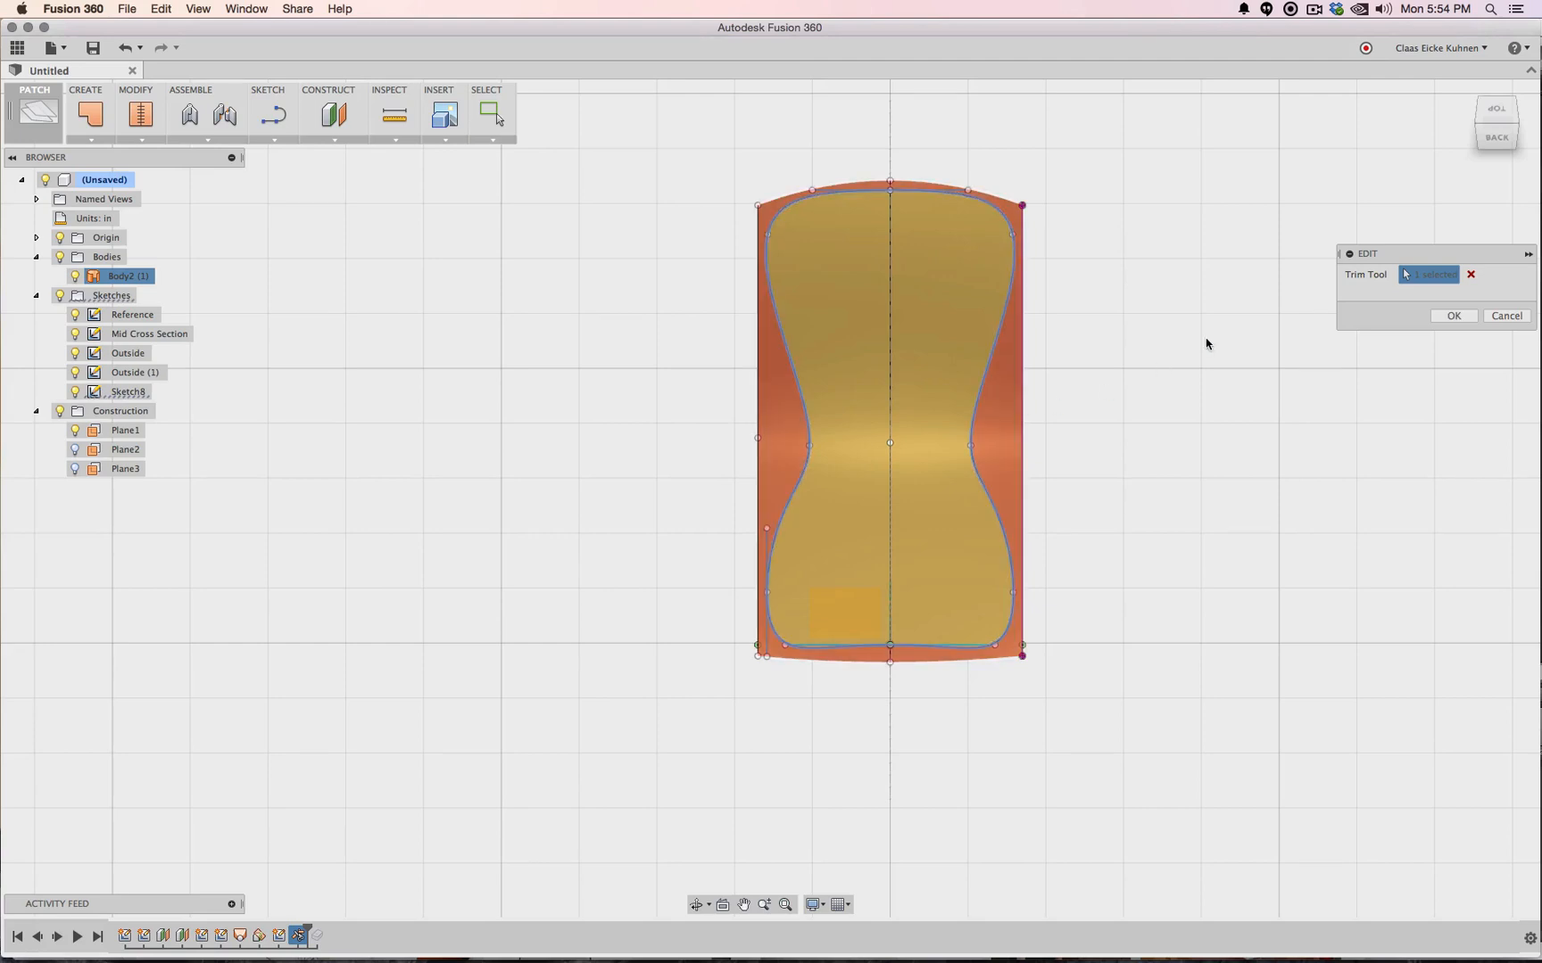
{"action": "left_click", "coordinate": [1452, 317]}
{"action": "mouse_move", "coordinate": [1493, 137]}
{"action": "left_mouse_down"}
{"action": "mouse_move", "coordinate": [1426, 113]}
{"action": "mouse_move", "coordinate": [1394, 120]}
{"action": "mouse_move", "coordinate": [1354, 78]}
{"action": "mouse_move", "coordinate": [1284, 93]}
{"action": "mouse_move", "coordinate": [1257, 125]}
{"action": "mouse_move", "coordinate": [1357, 112]}
{"action": "left_mouse_up"}
{"action": "left_click", "coordinate": [1476, 114]}
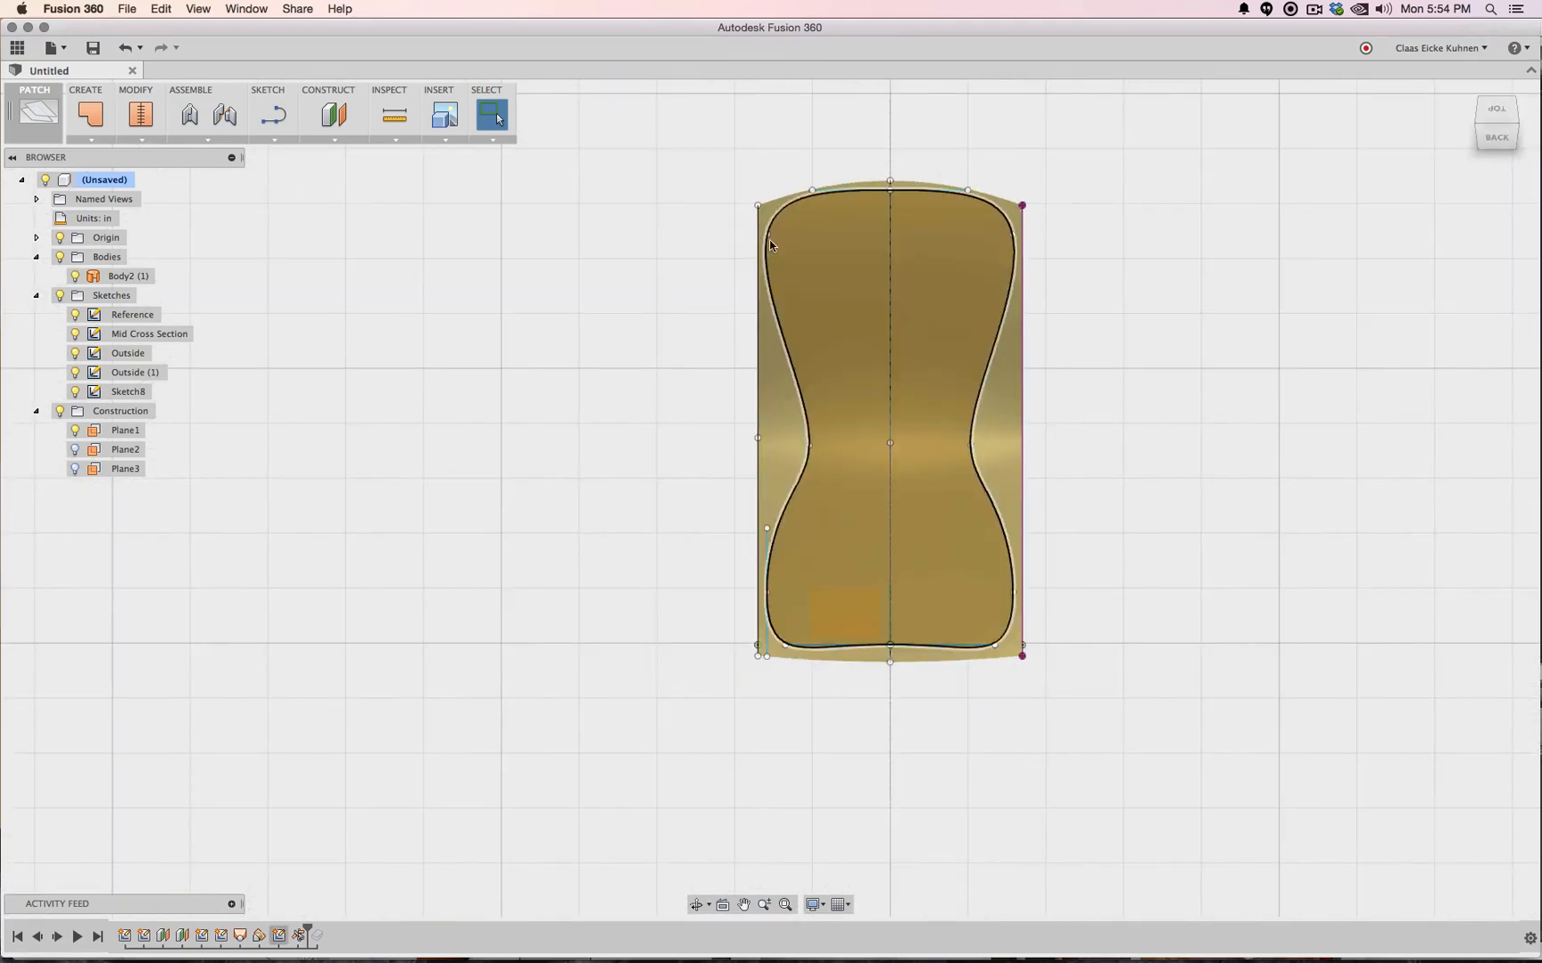
Adjust the outline: lower the upper side points, raise the lower-left point, pull the right point inward
{"action": "left_click_drag", "start_coordinate": [768, 236], "coordinate": [771, 256]}
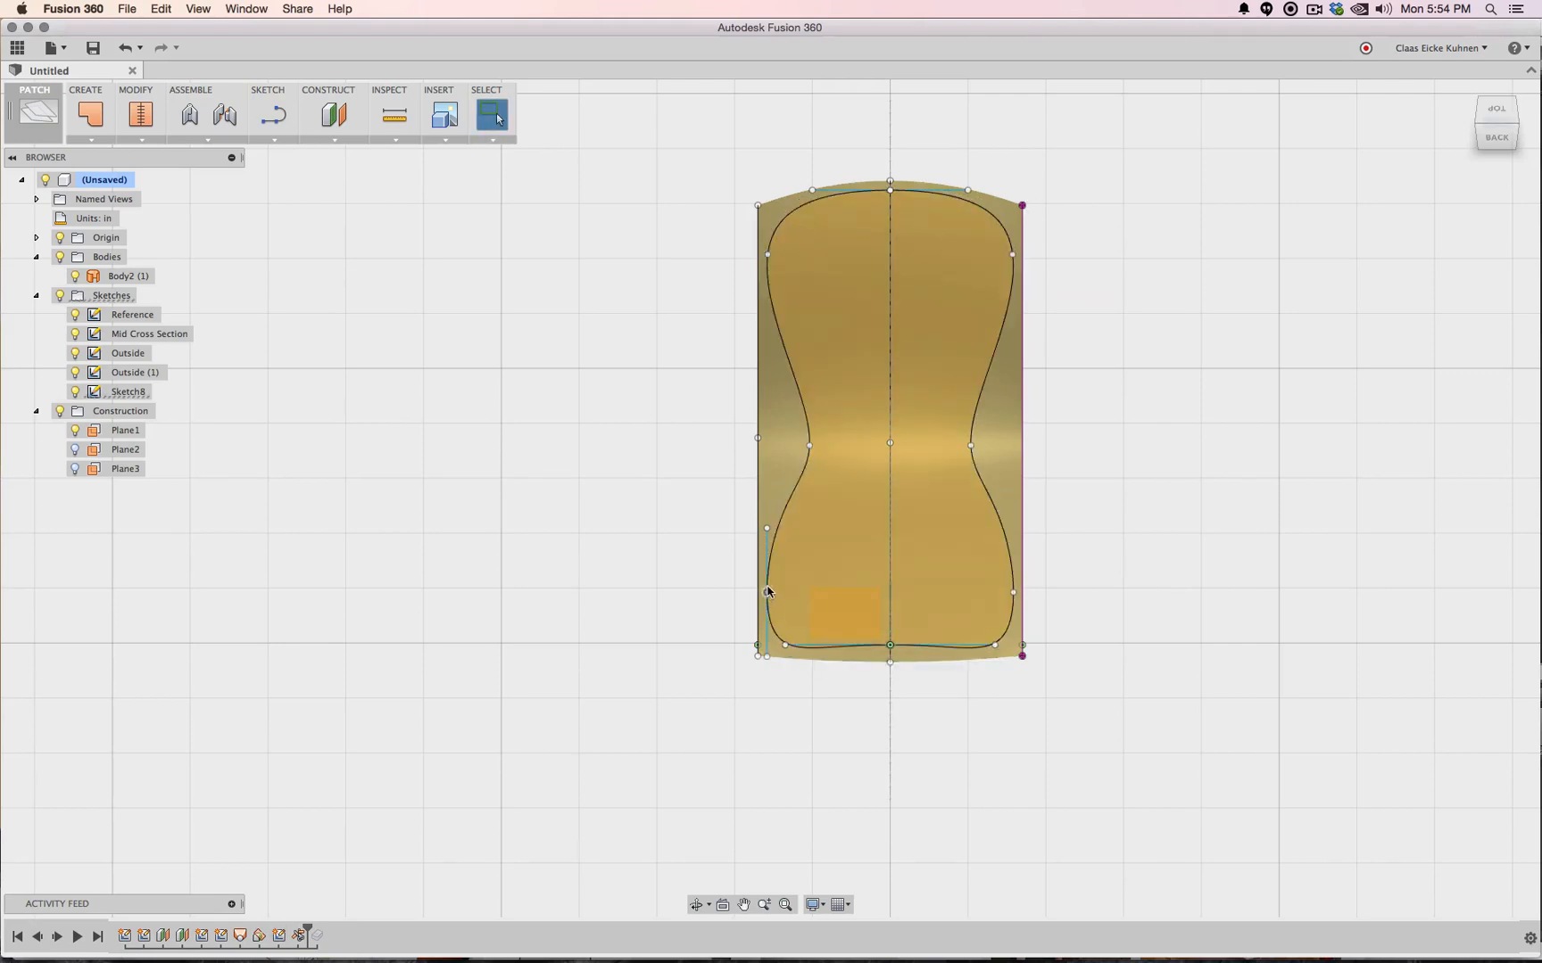
{"action": "left_click_drag", "start_coordinate": [768, 591], "coordinate": [766, 568]}
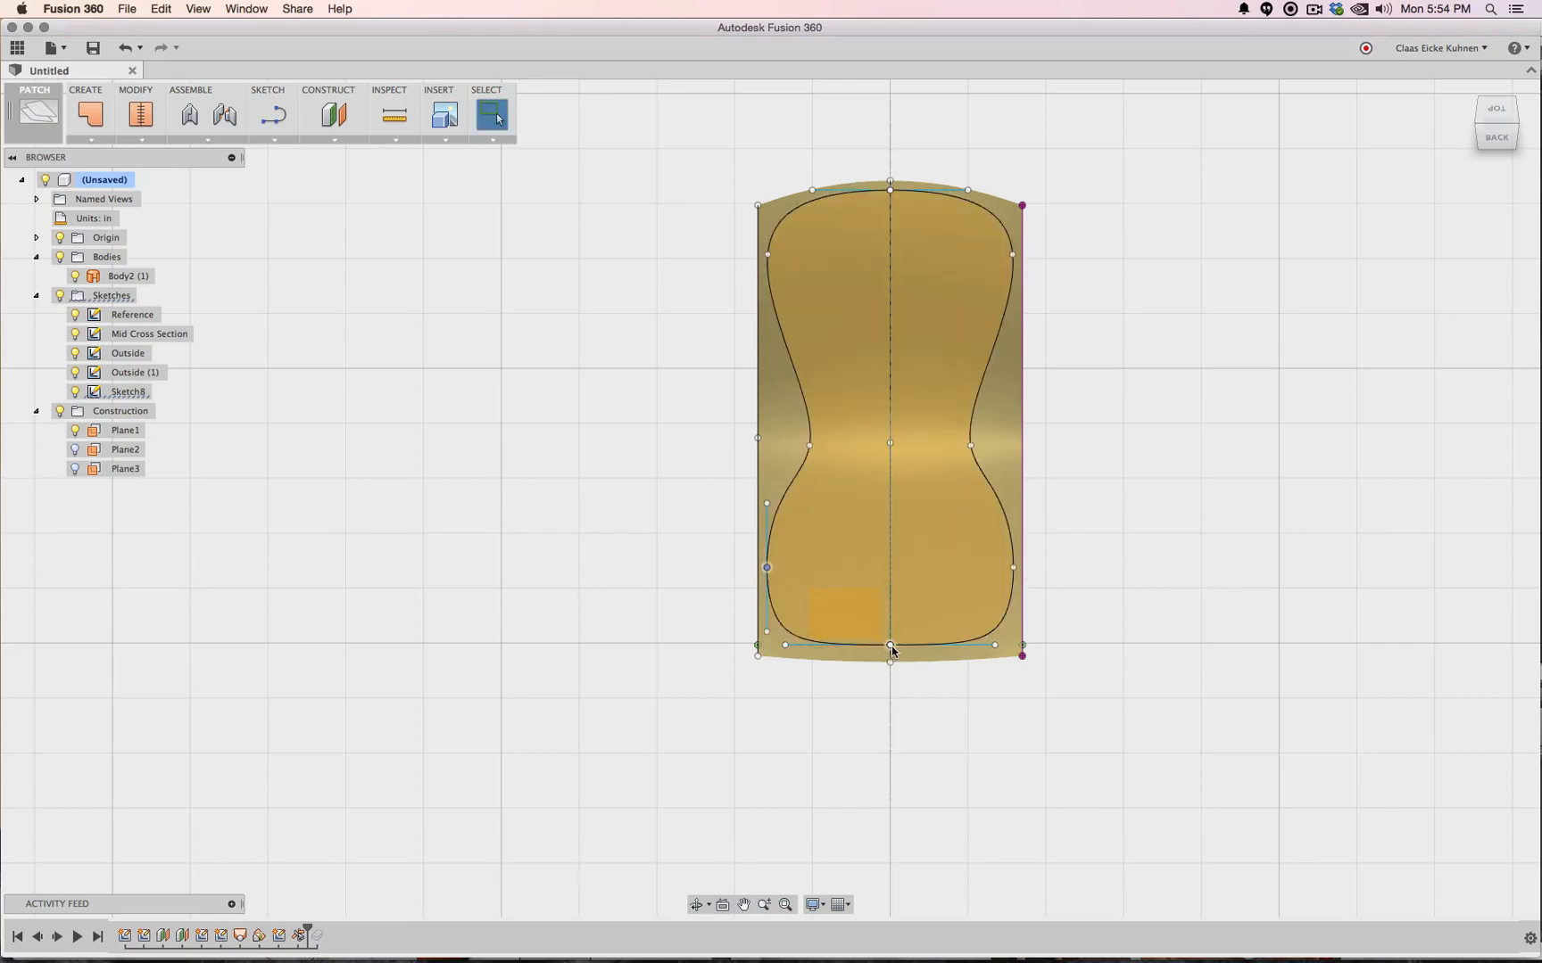
{"action": "scroll", "coordinate": [897, 664], "scroll_direction": "down", "scroll_amount": 2}
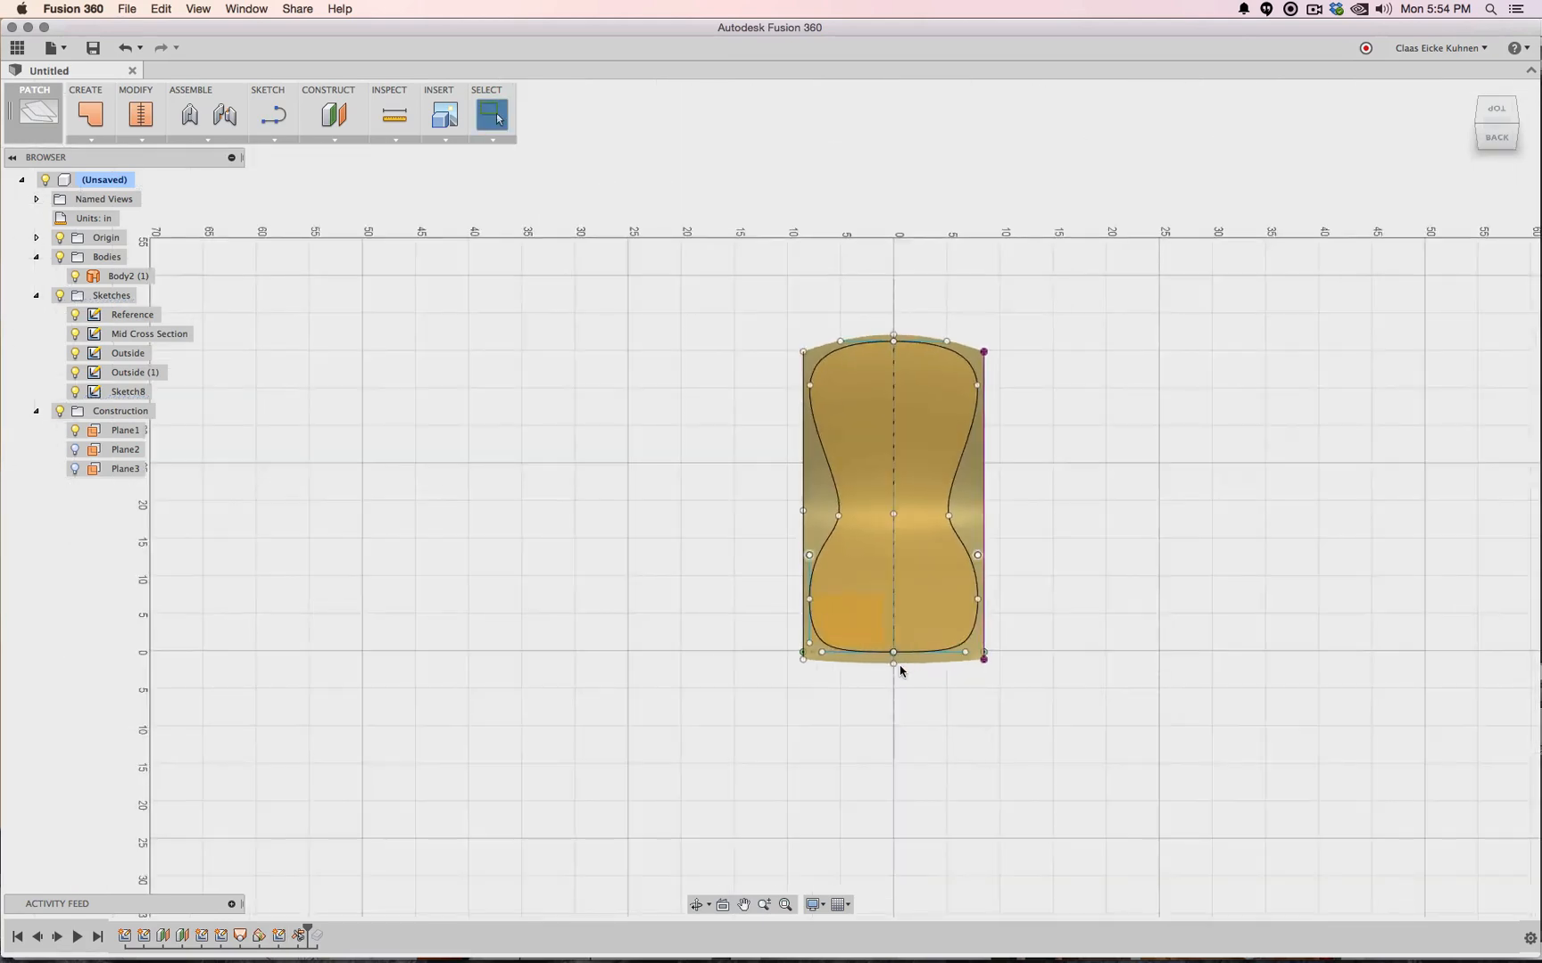
{"action": "scroll", "coordinate": [901, 664], "scroll_direction": "up", "scroll_amount": 5}
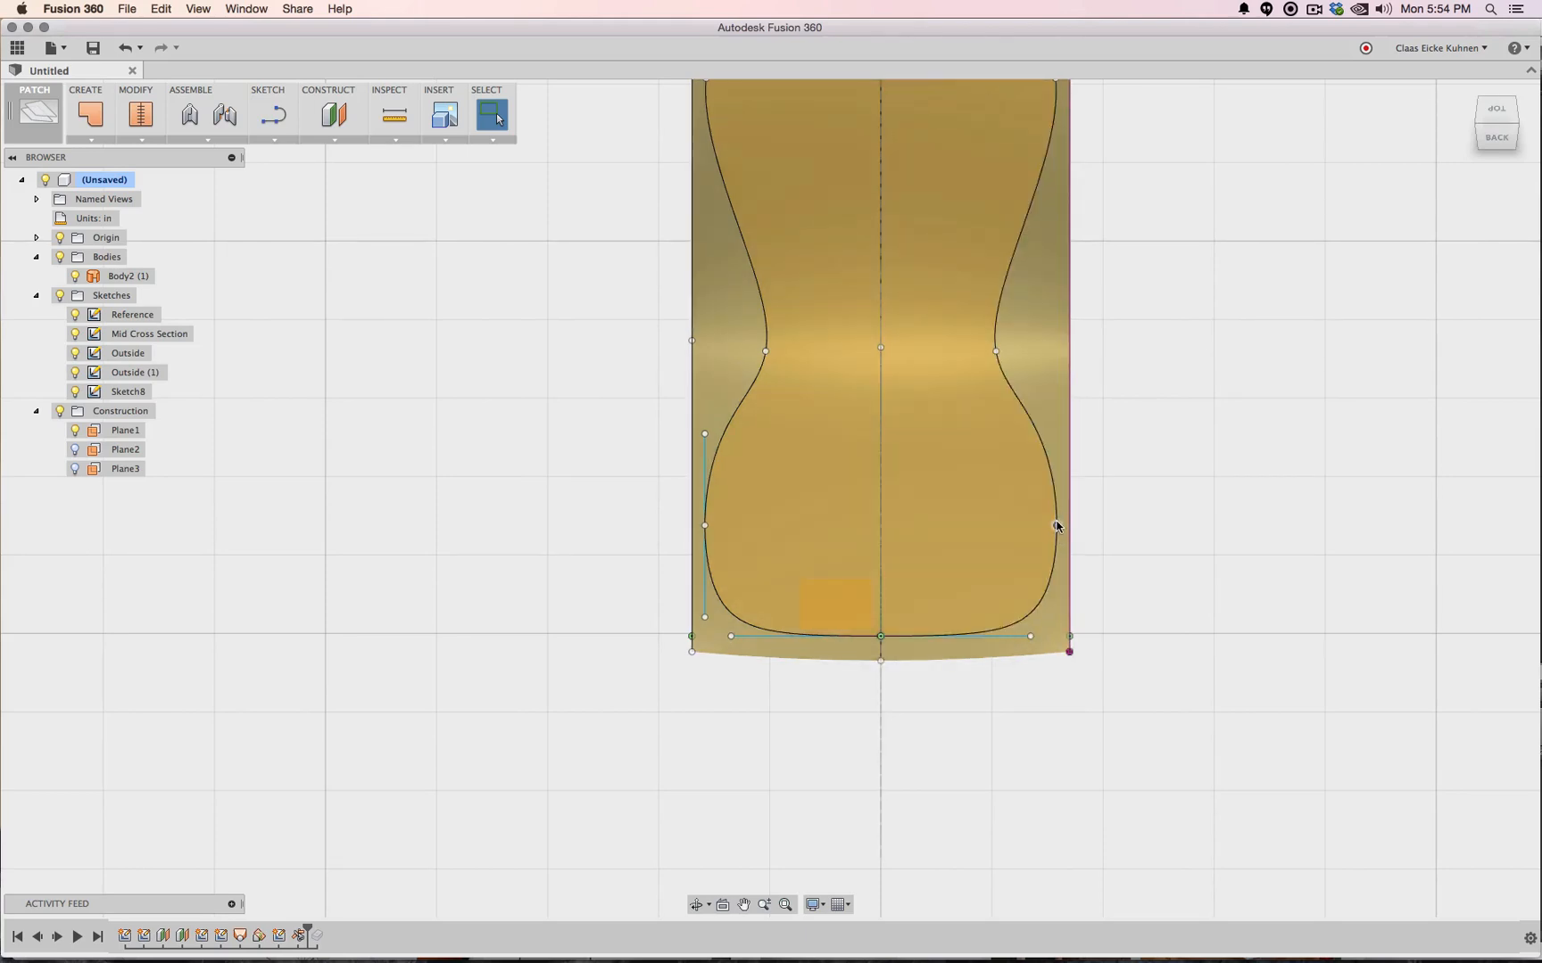
{"action": "left_click_drag", "start_coordinate": [1057, 527], "coordinate": [1045, 522]}
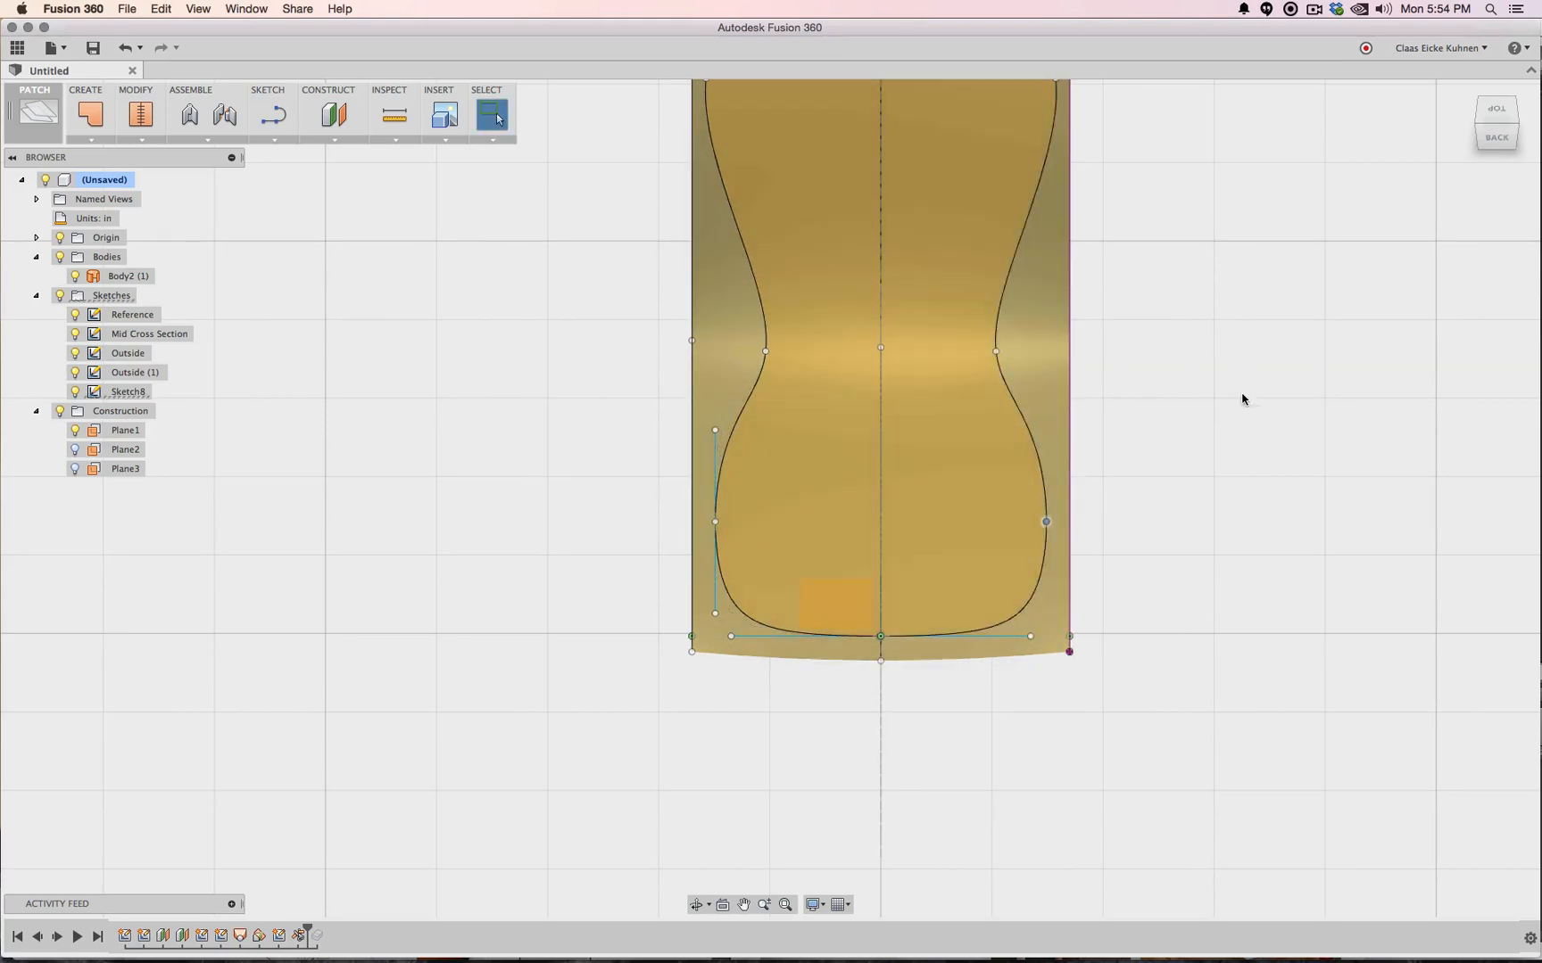
{"action": "scroll", "coordinate": [1243, 399], "scroll_direction": "down", "scroll_amount": 5}
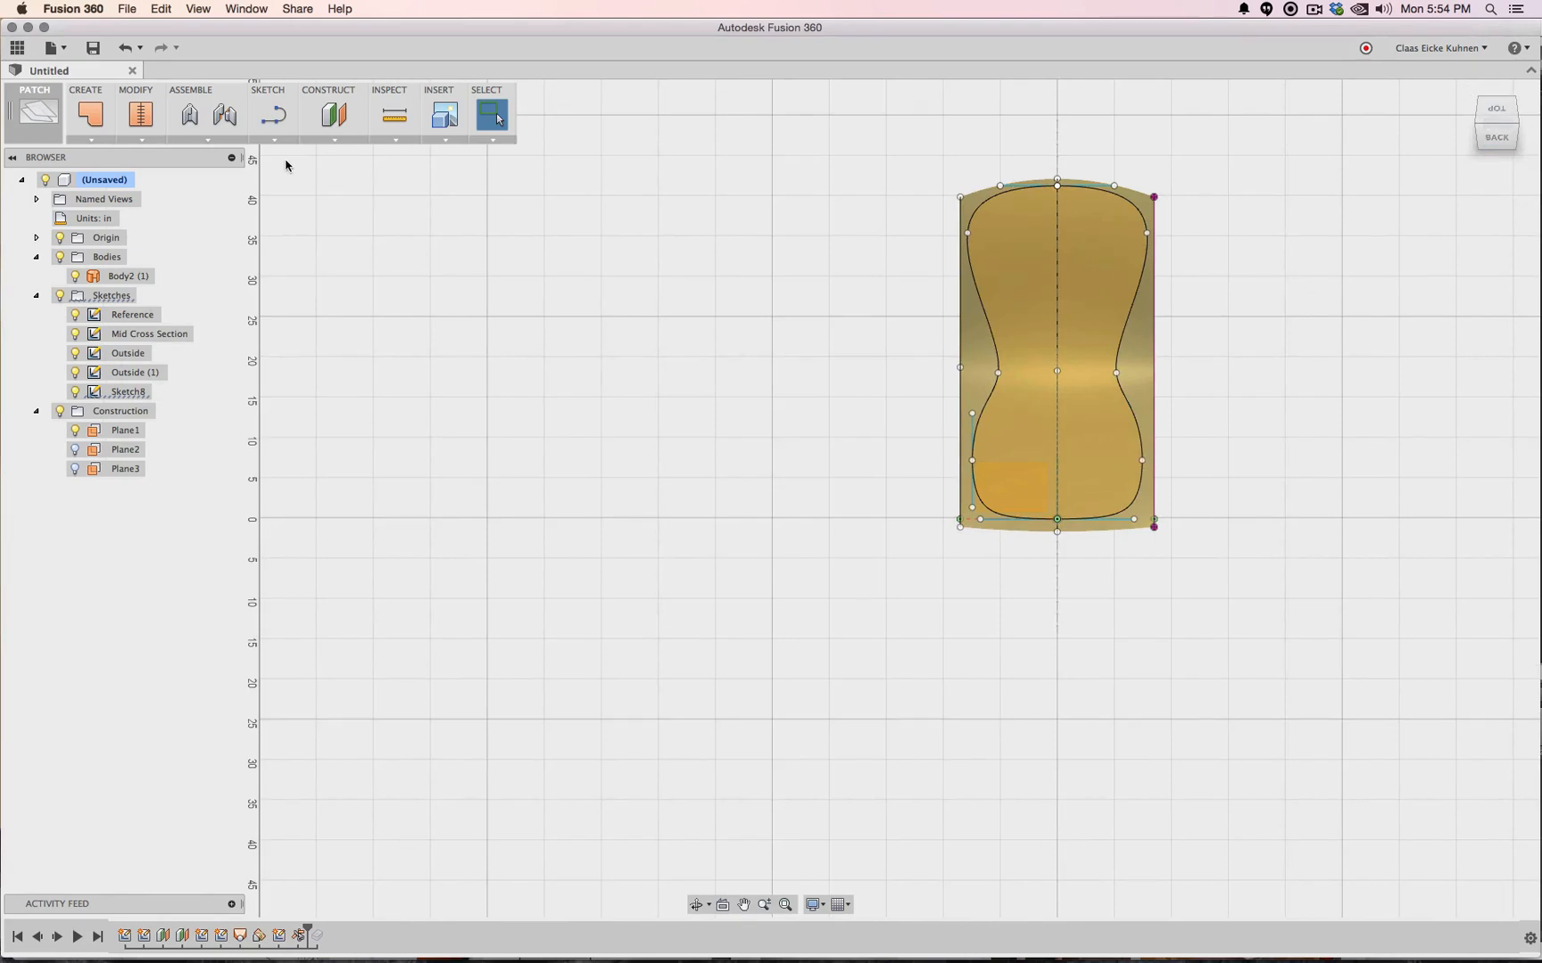
{"action": "left_click", "coordinate": [140, 139]}
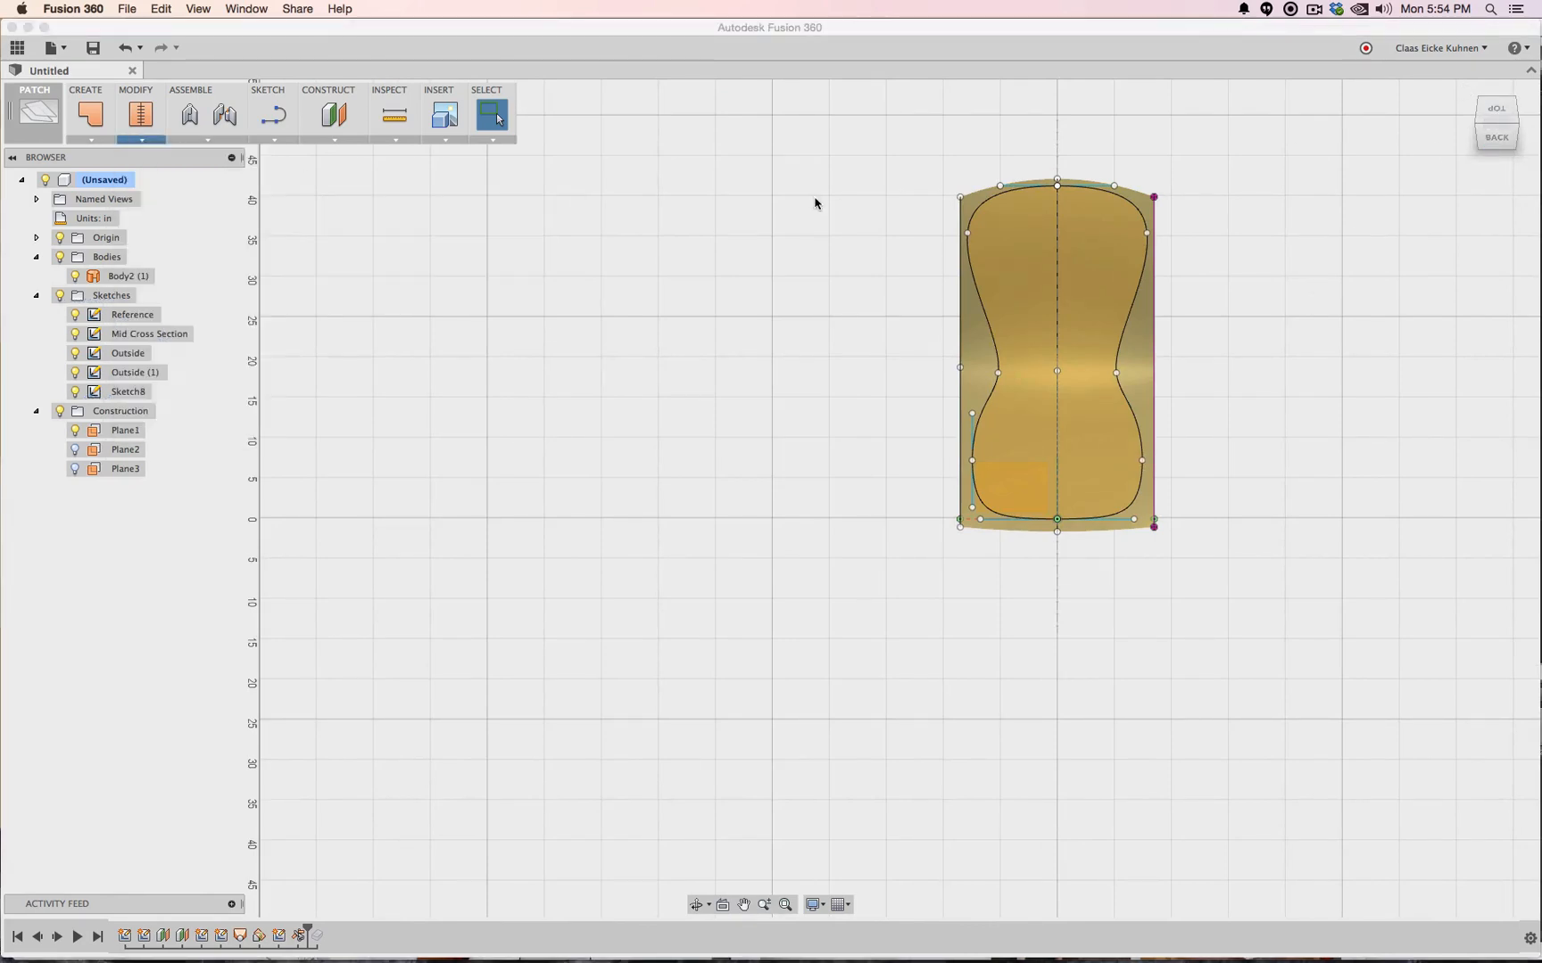
Trim the surface with the hourglass outline, removing the outer region
{"action": "left_click", "coordinate": [983, 200]}
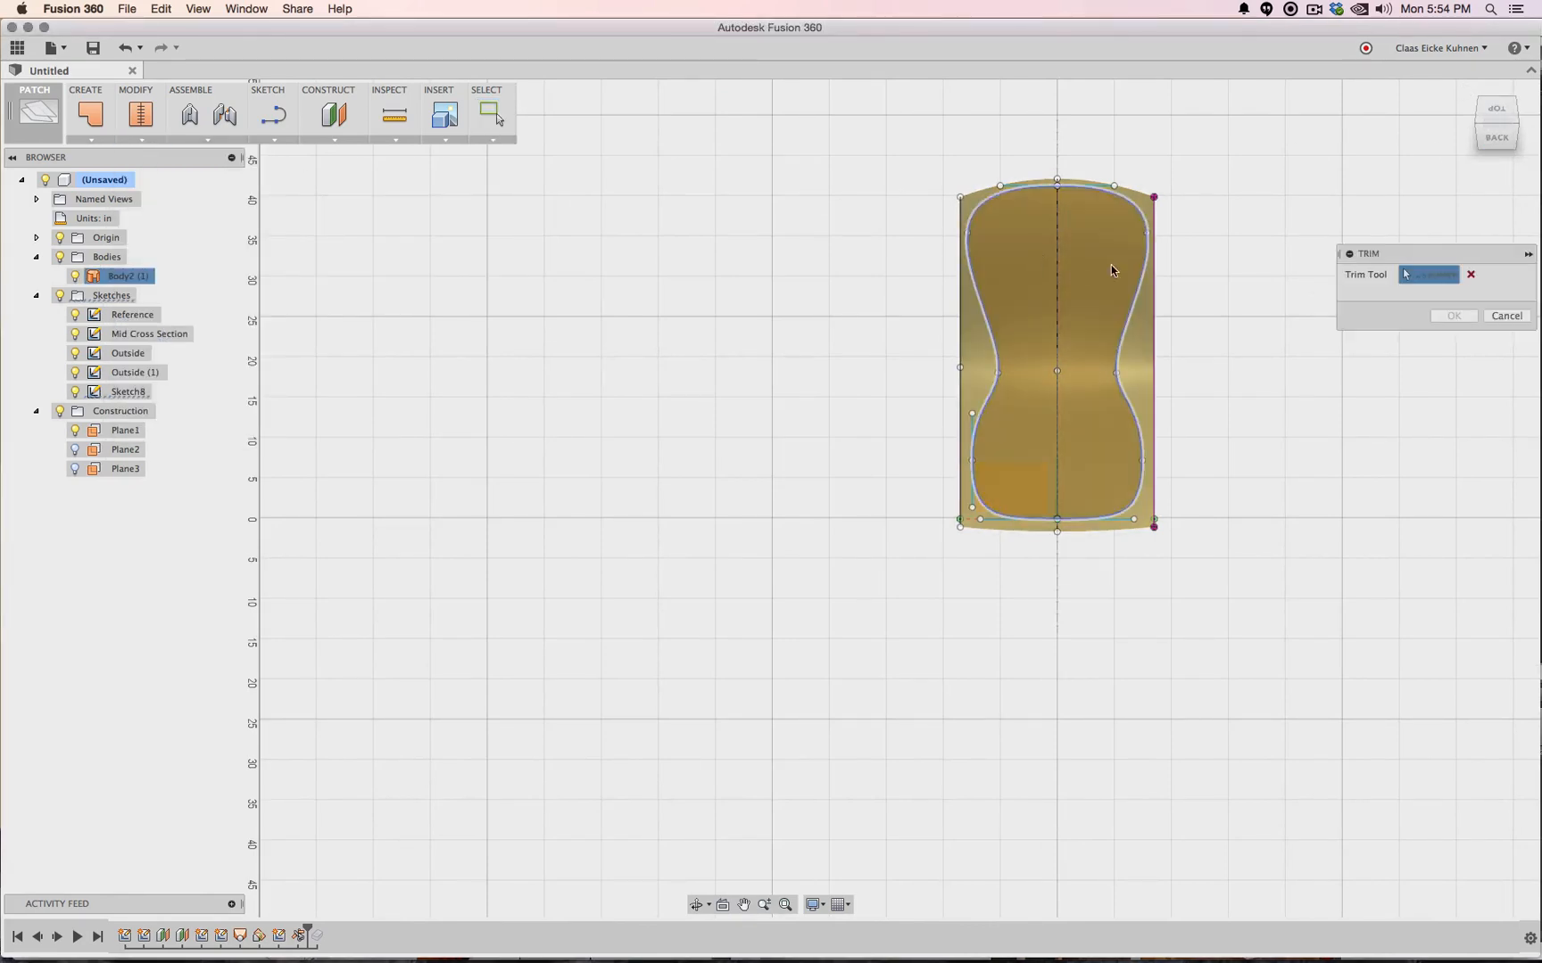
{"action": "left_click", "coordinate": [980, 345]}
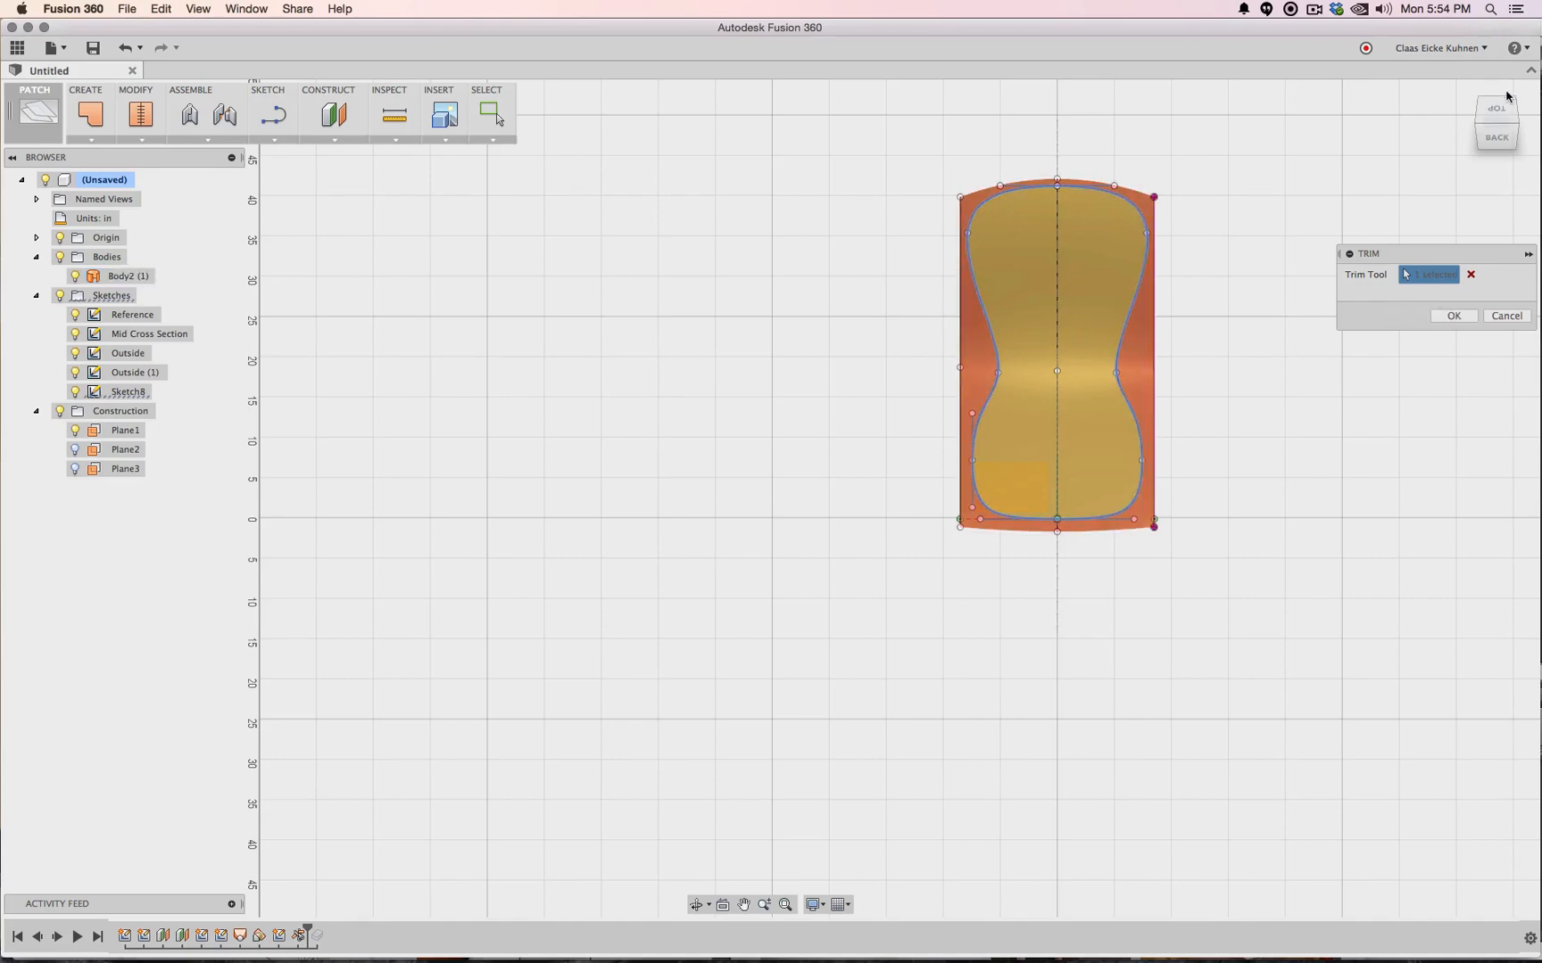
{"action": "mouse_move", "coordinate": [1500, 137]}
{"action": "left_mouse_down"}
{"action": "mouse_move", "coordinate": [1474, 117]}
{"action": "mouse_move", "coordinate": [1491, 96]}
{"action": "mouse_move", "coordinate": [1467, 98]}
{"action": "mouse_move", "coordinate": [1504, 134]}
{"action": "mouse_move", "coordinate": [1450, 127]}
{"action": "left_mouse_up"}
{"action": "left_click", "coordinate": [1465, 320]}
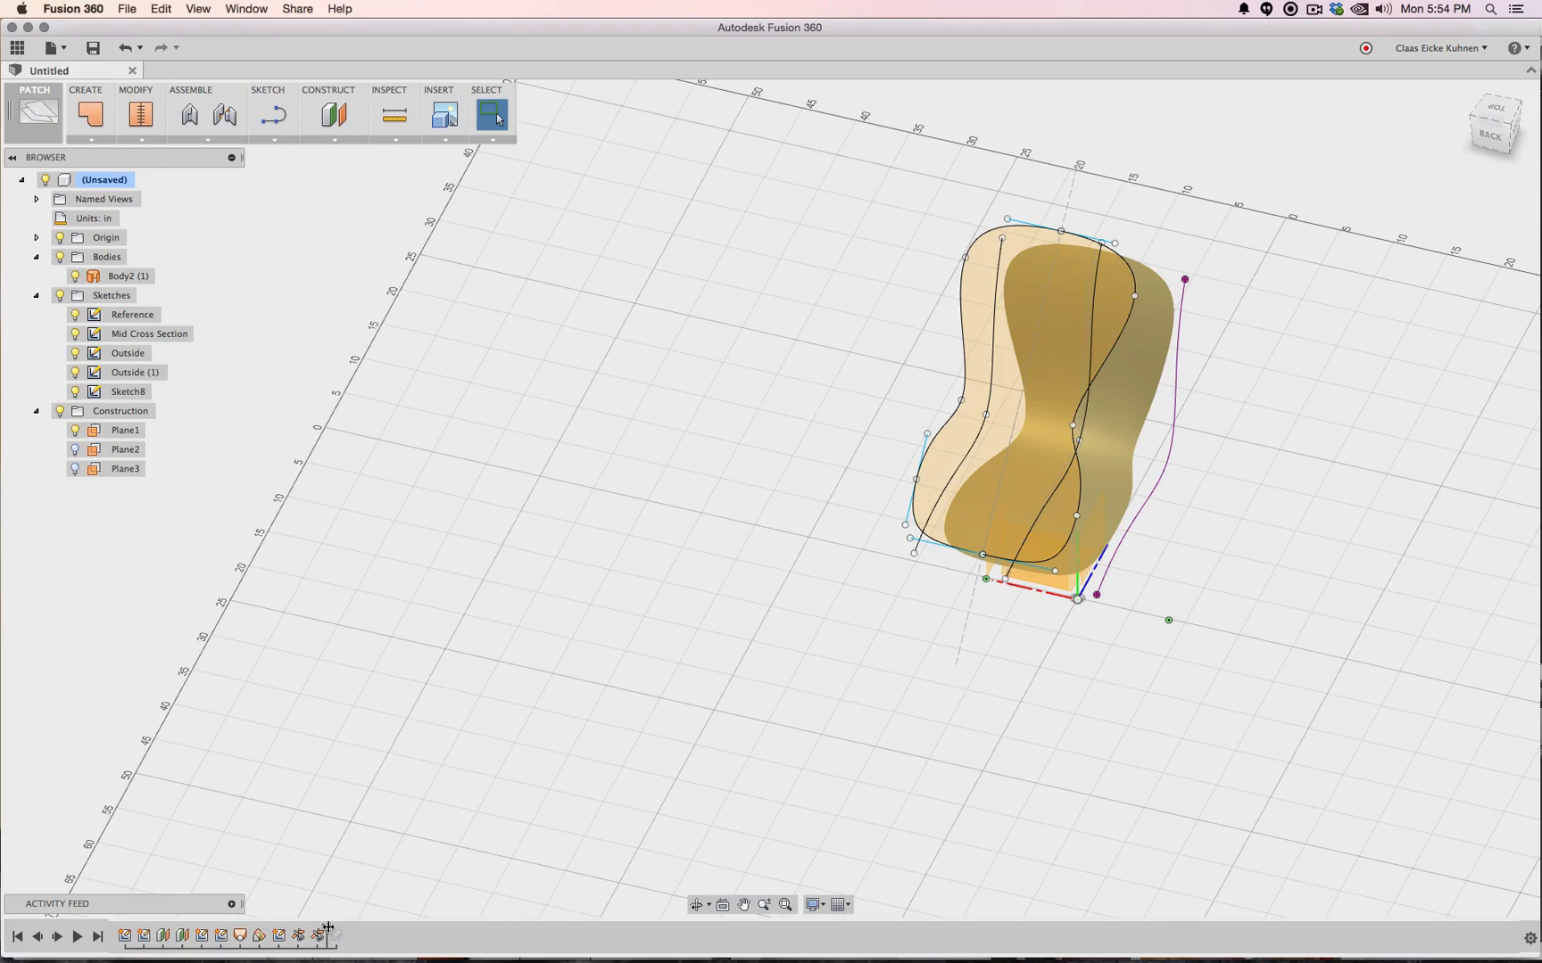
Roll the history forward, hide Body2 (1), and reconfirm the Thicken feature at 1 in
{"action": "left_click_drag", "start_coordinate": [327, 931], "coordinate": [346, 931]}
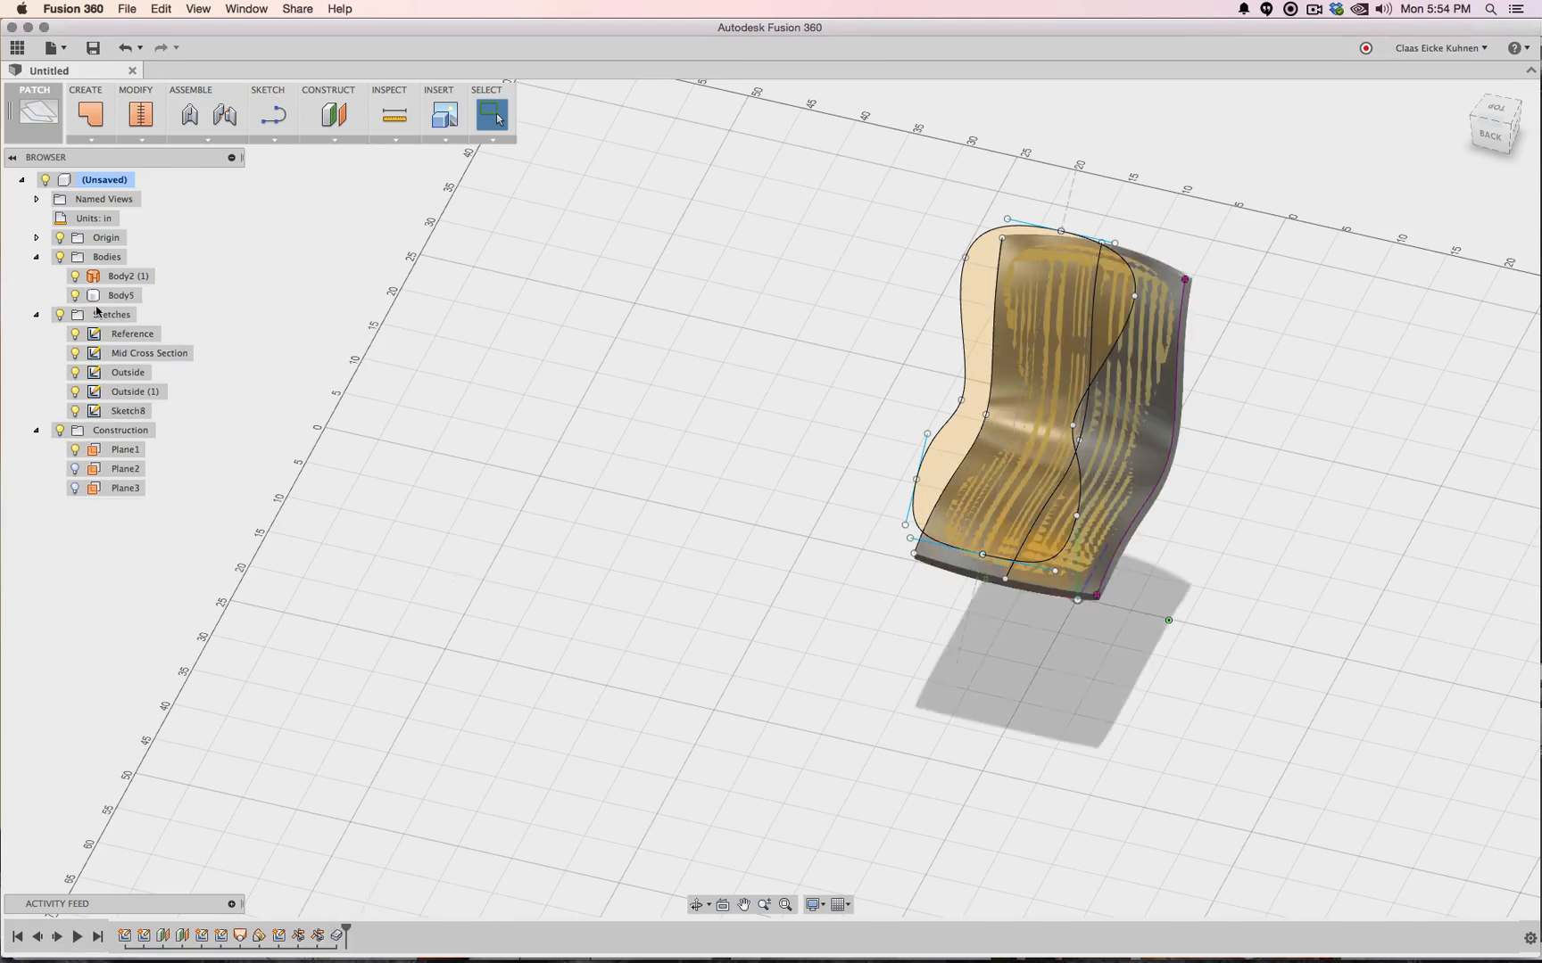
{"action": "left_click", "coordinate": [75, 275]}
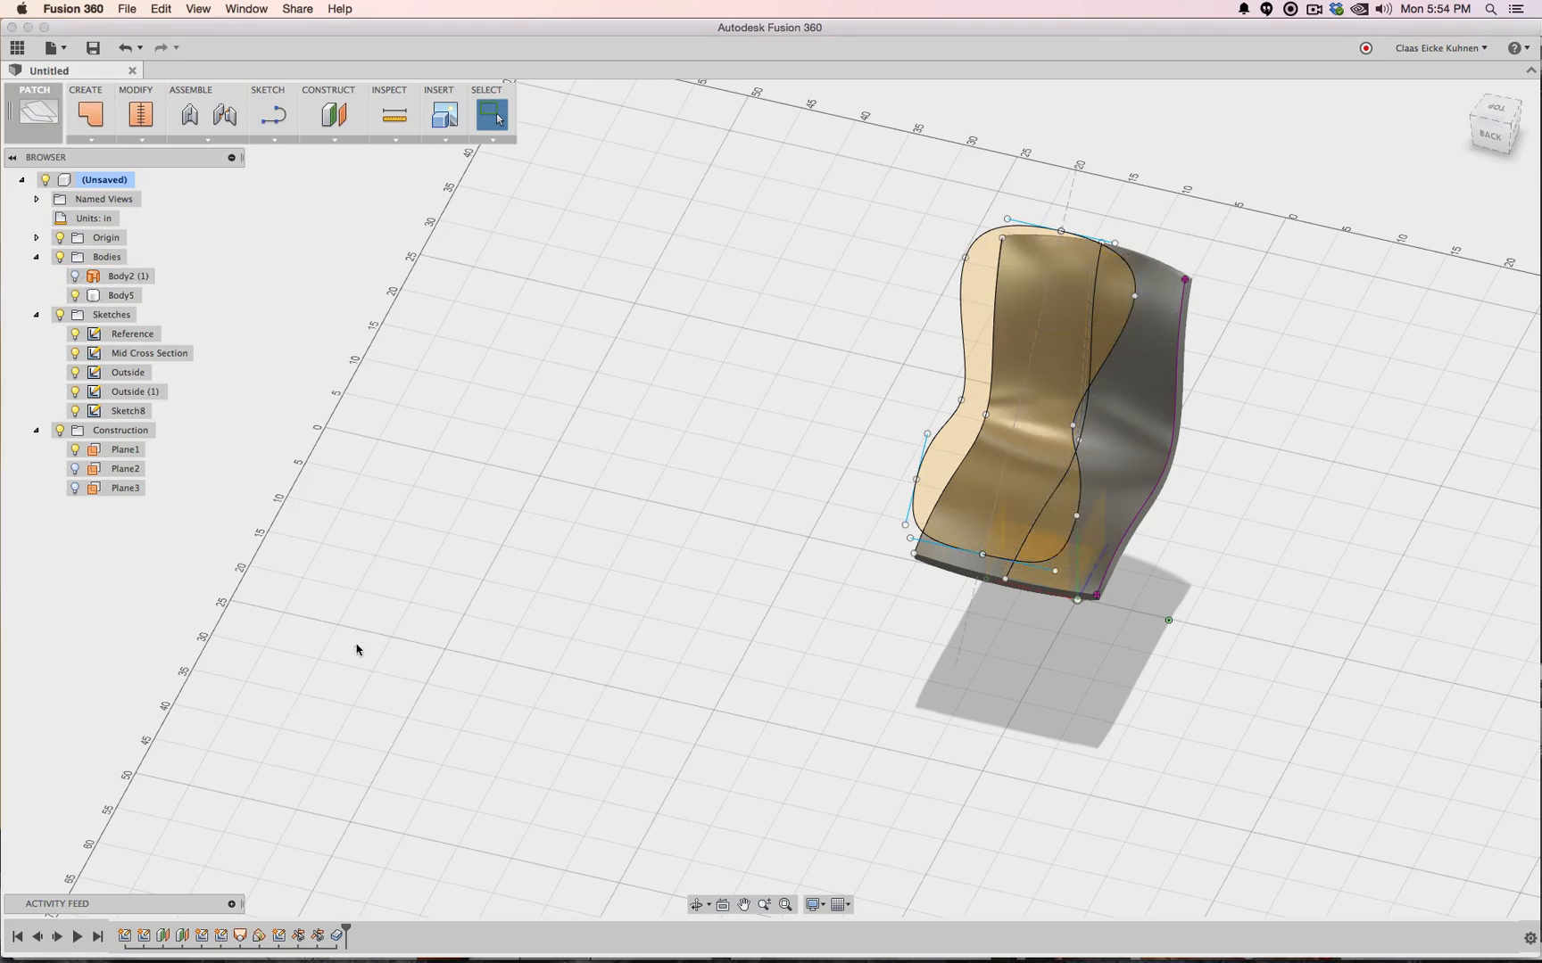
{"action": "right_click", "coordinate": [338, 936]}
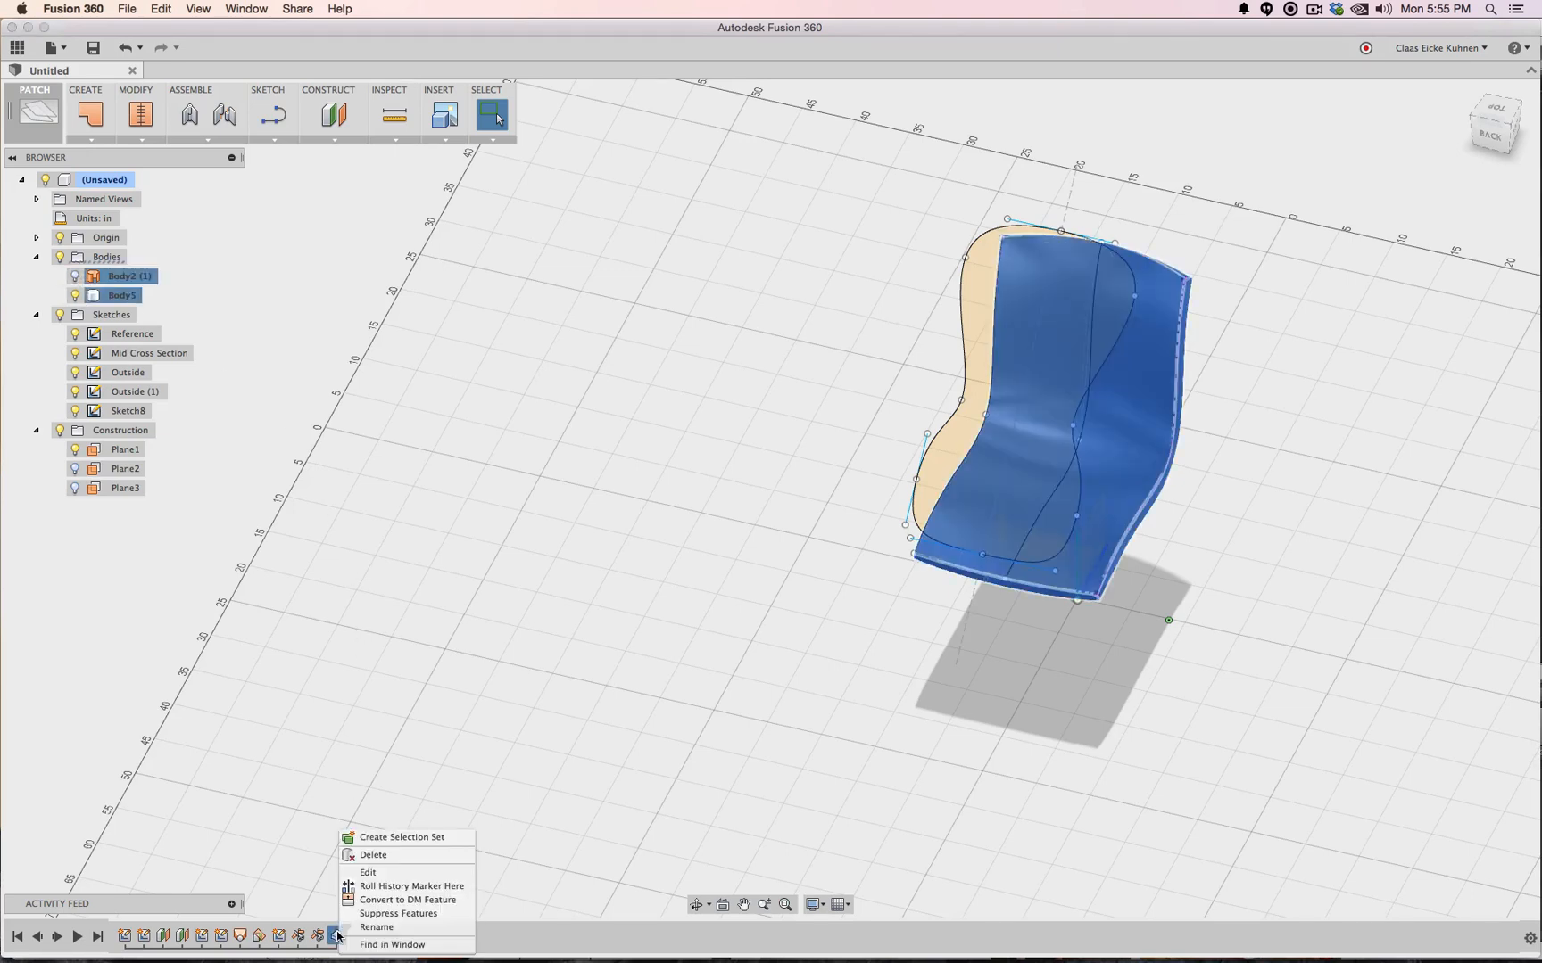
{"action": "left_click", "coordinate": [374, 876]}
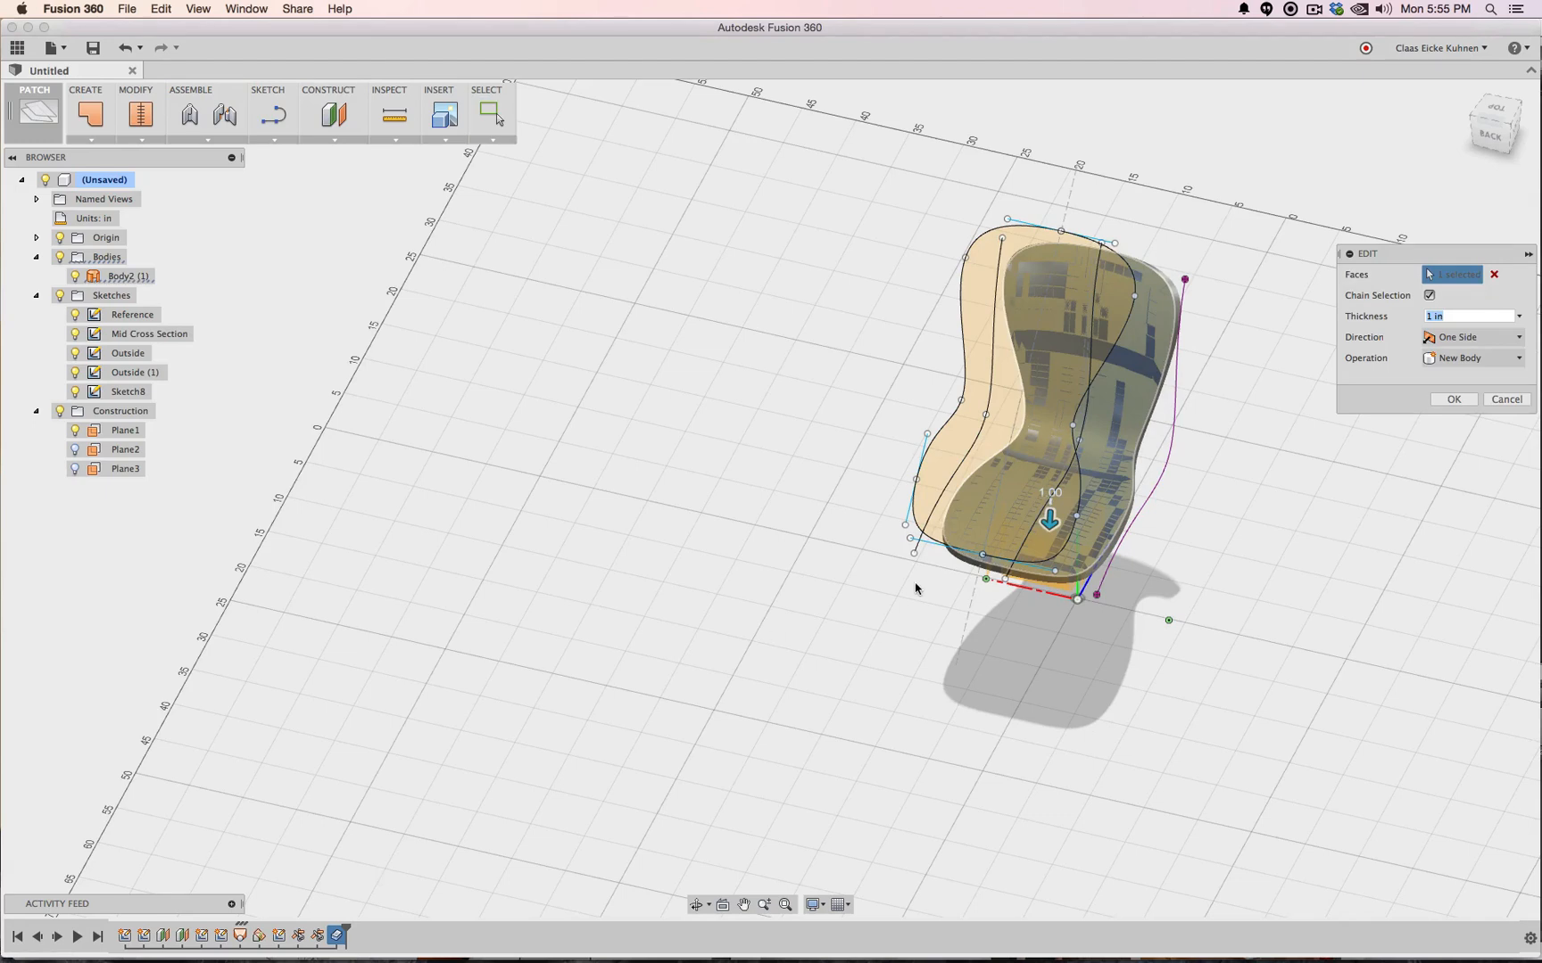
{"action": "left_click", "coordinate": [1453, 400]}
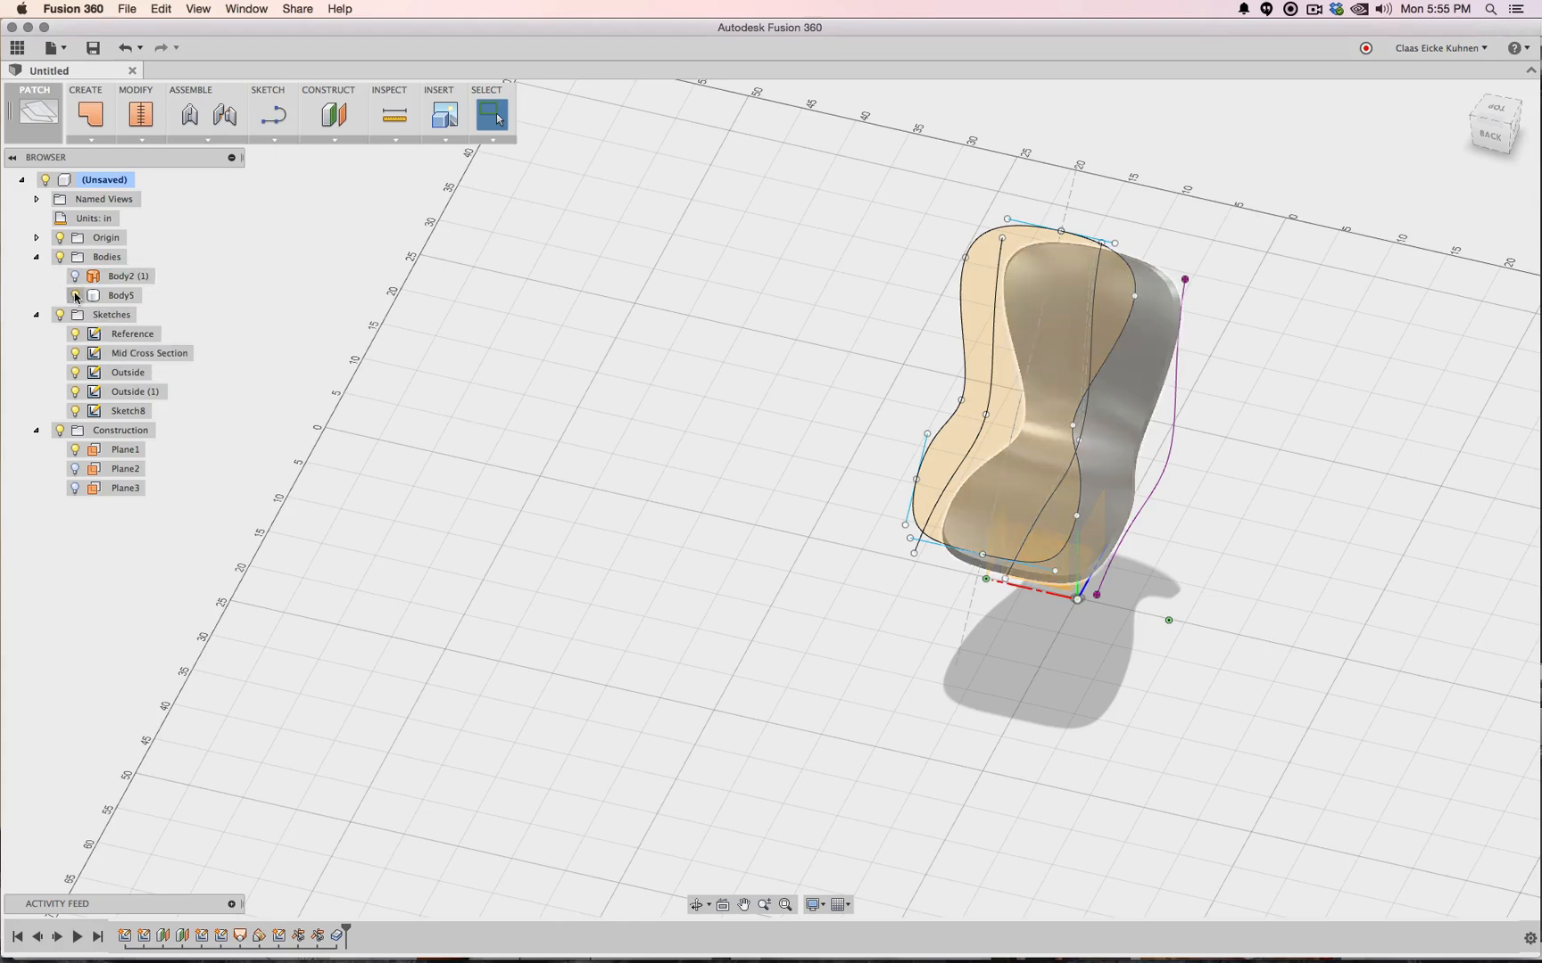
{"action": "left_click", "coordinate": [75, 296]}
{"action": "left_click", "coordinate": [75, 296]}
Hide all sketches and inspect the shell from back, side, top and isometric views
{"action": "left_click", "coordinate": [59, 315]}
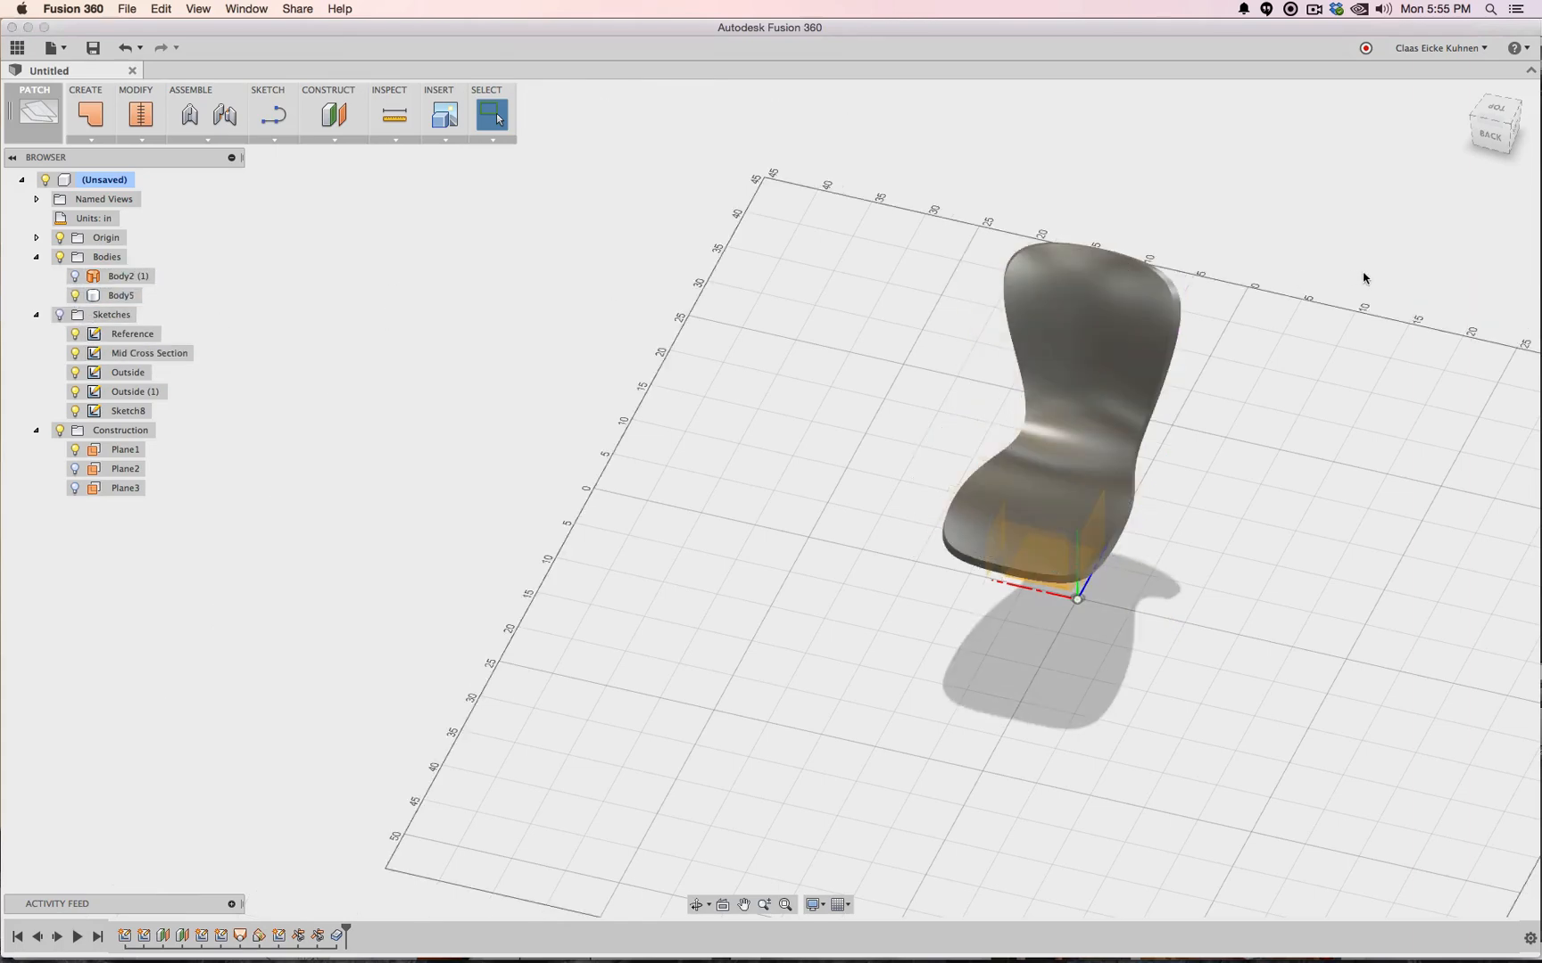
{"action": "left_click", "coordinate": [1498, 139]}
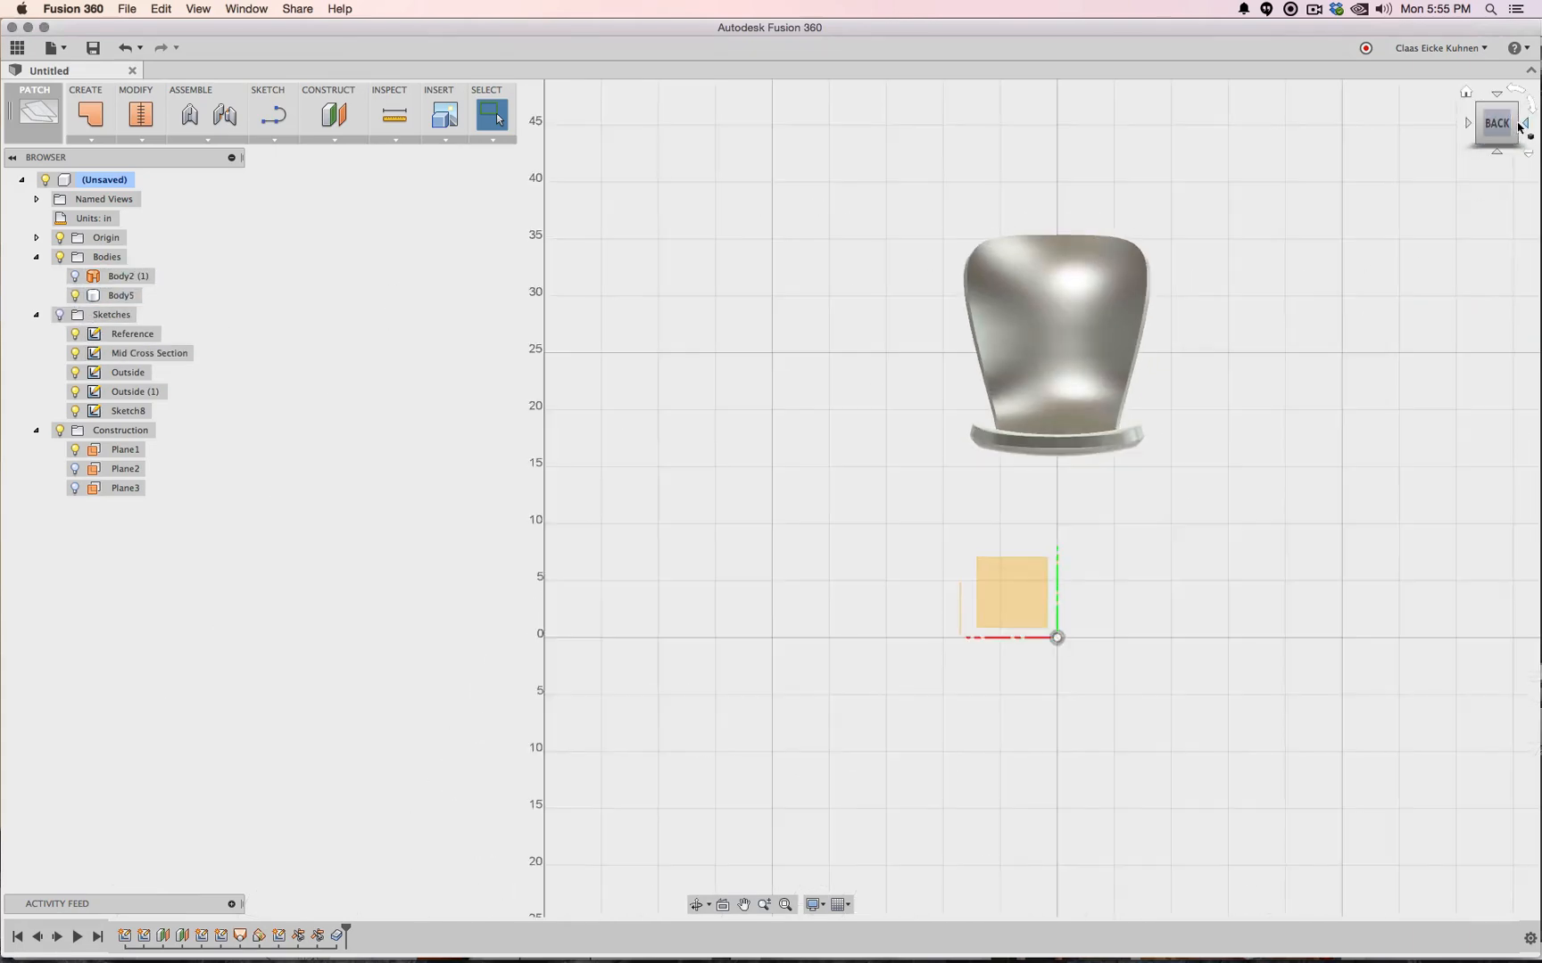
{"action": "left_click", "coordinate": [1519, 126]}
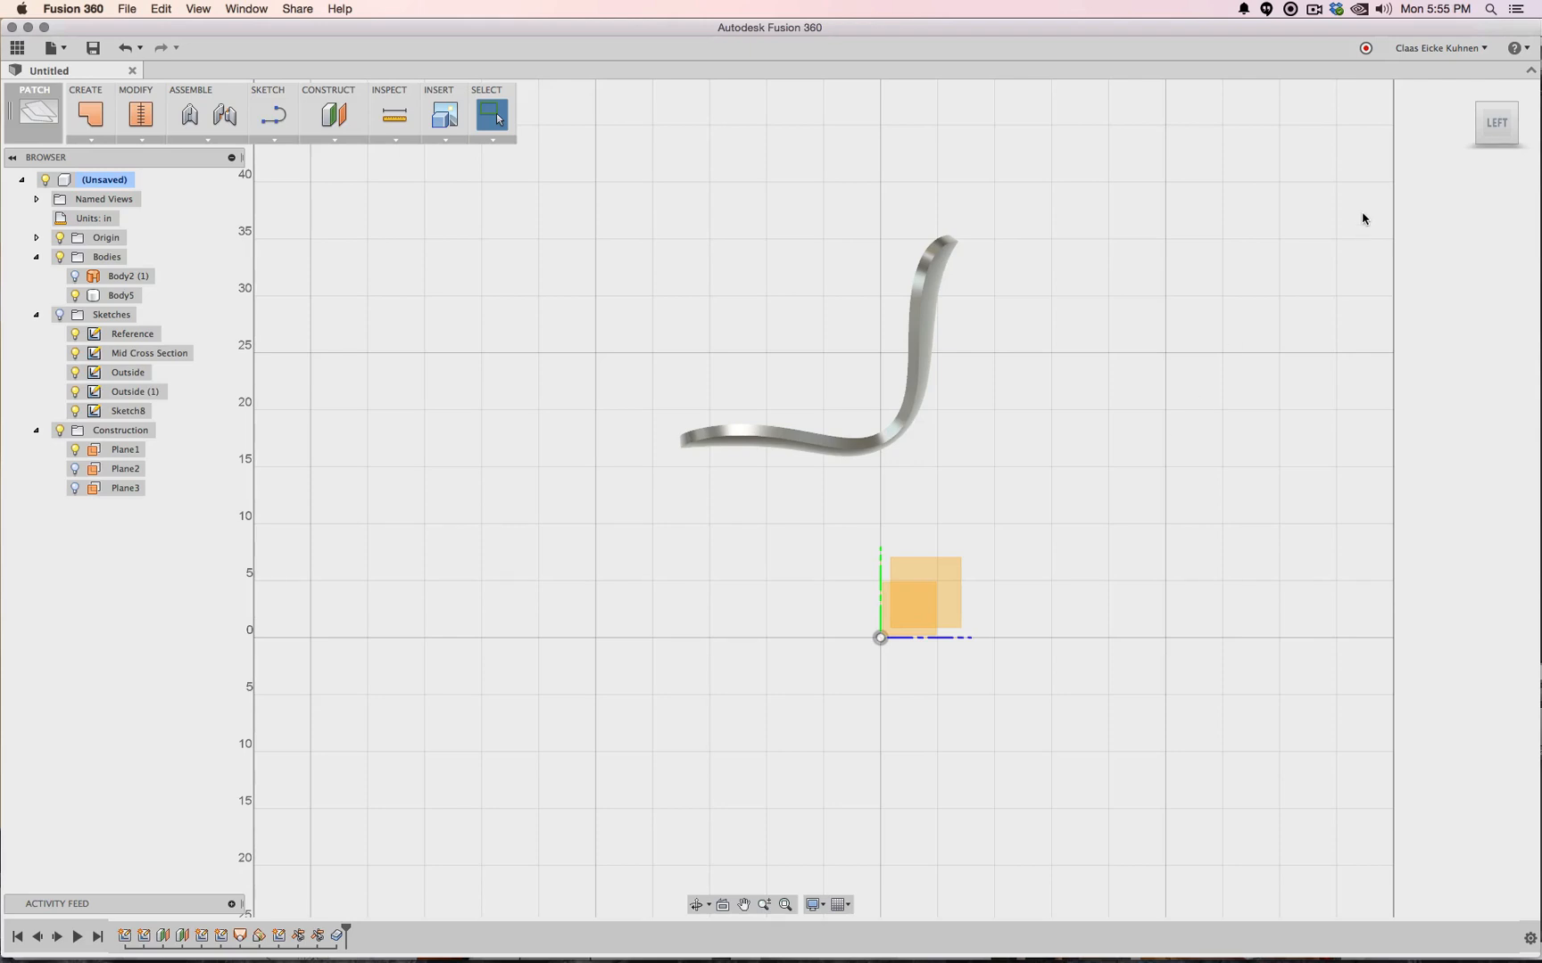
{"action": "left_click", "coordinate": [1480, 110]}
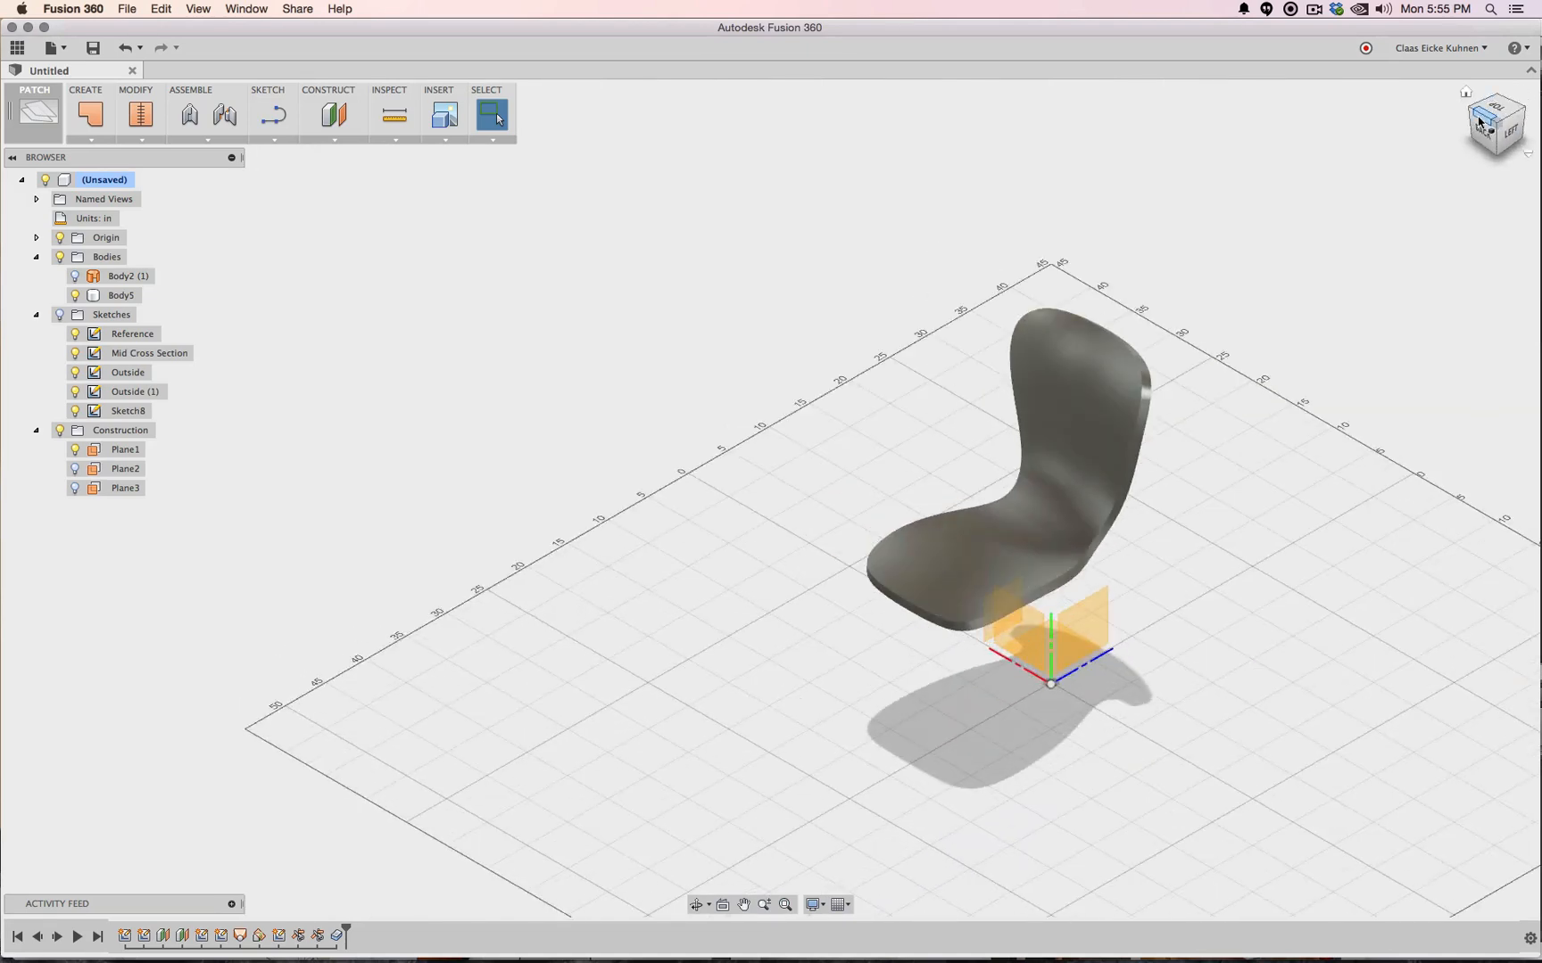
{"action": "left_click", "coordinate": [1479, 121]}
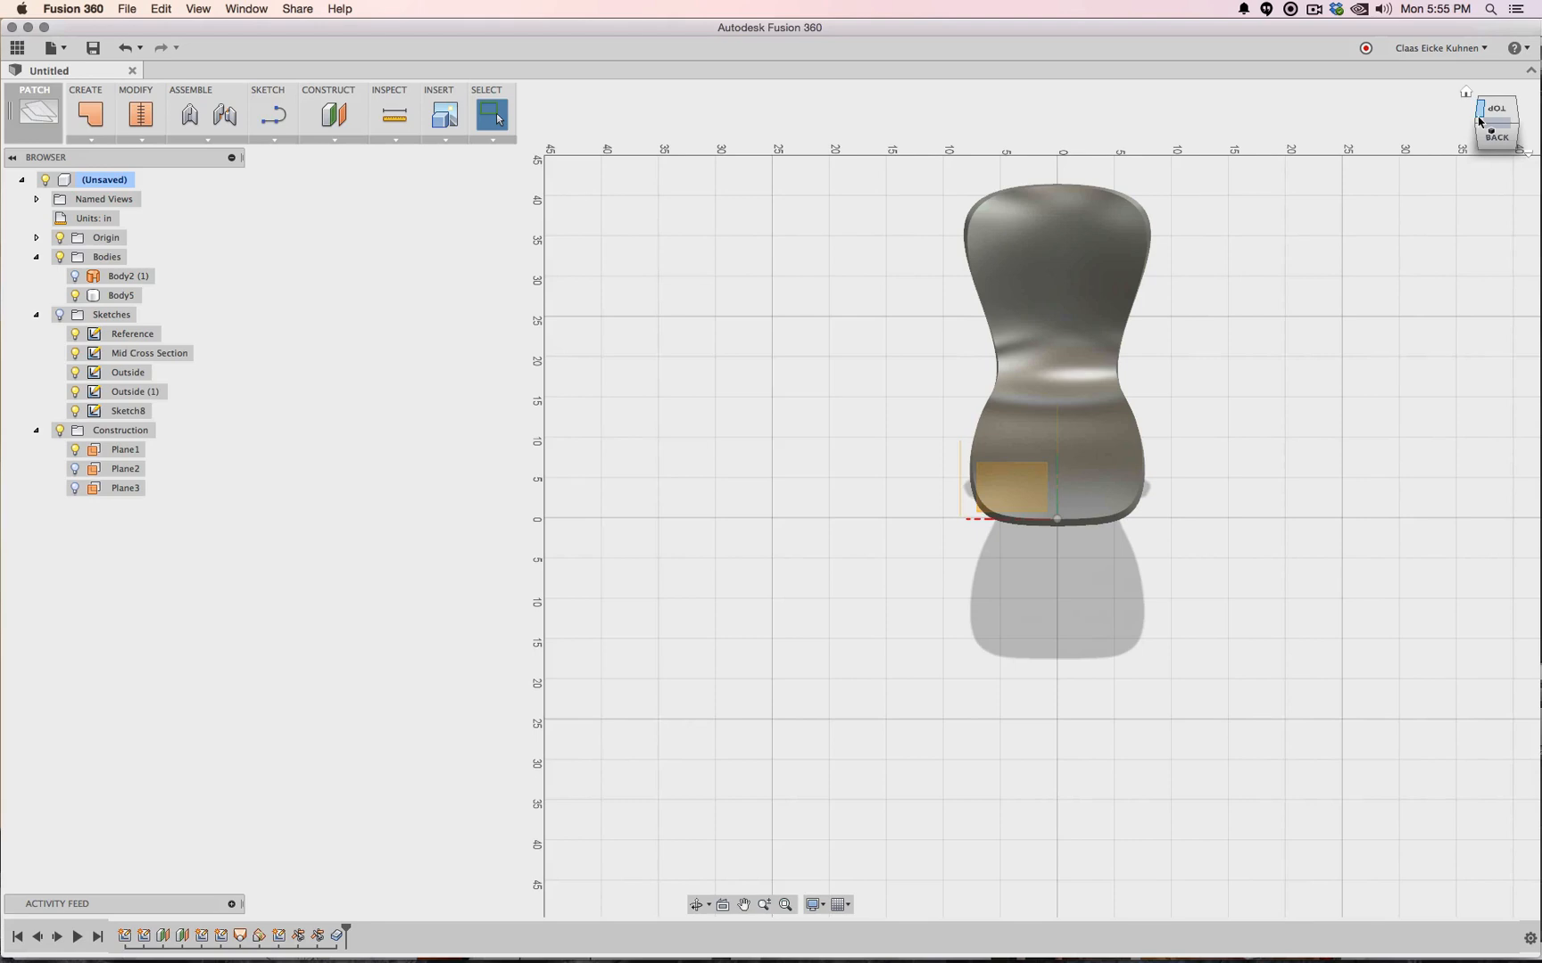
{"action": "left_click", "coordinate": [1513, 128]}
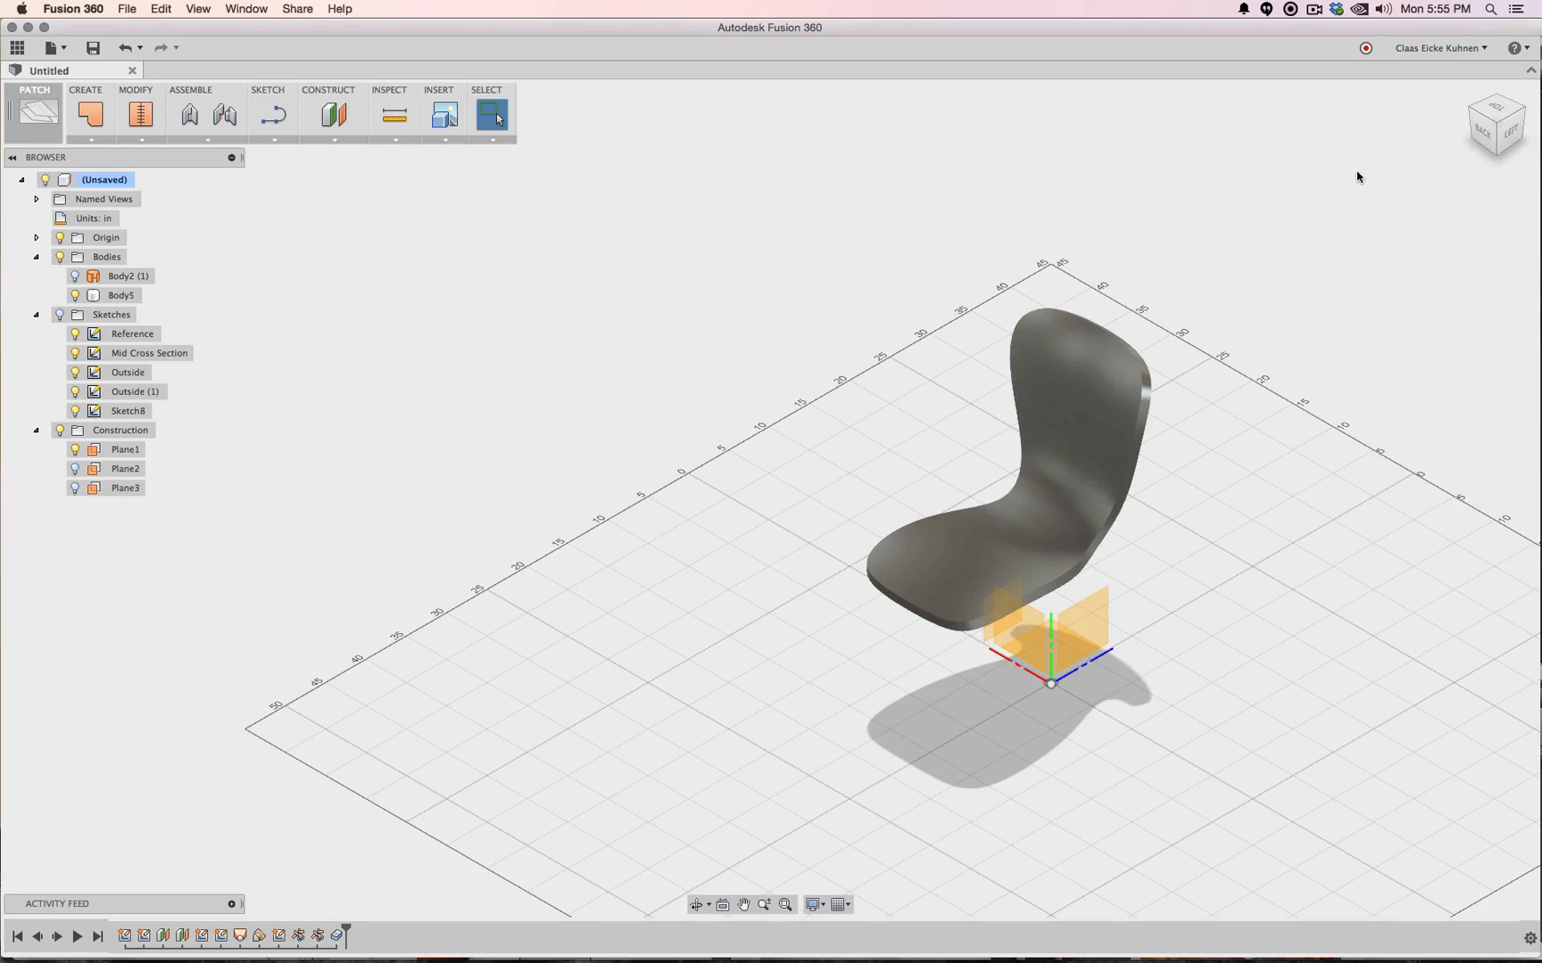
{"action": "left_click", "coordinate": [1503, 133]}
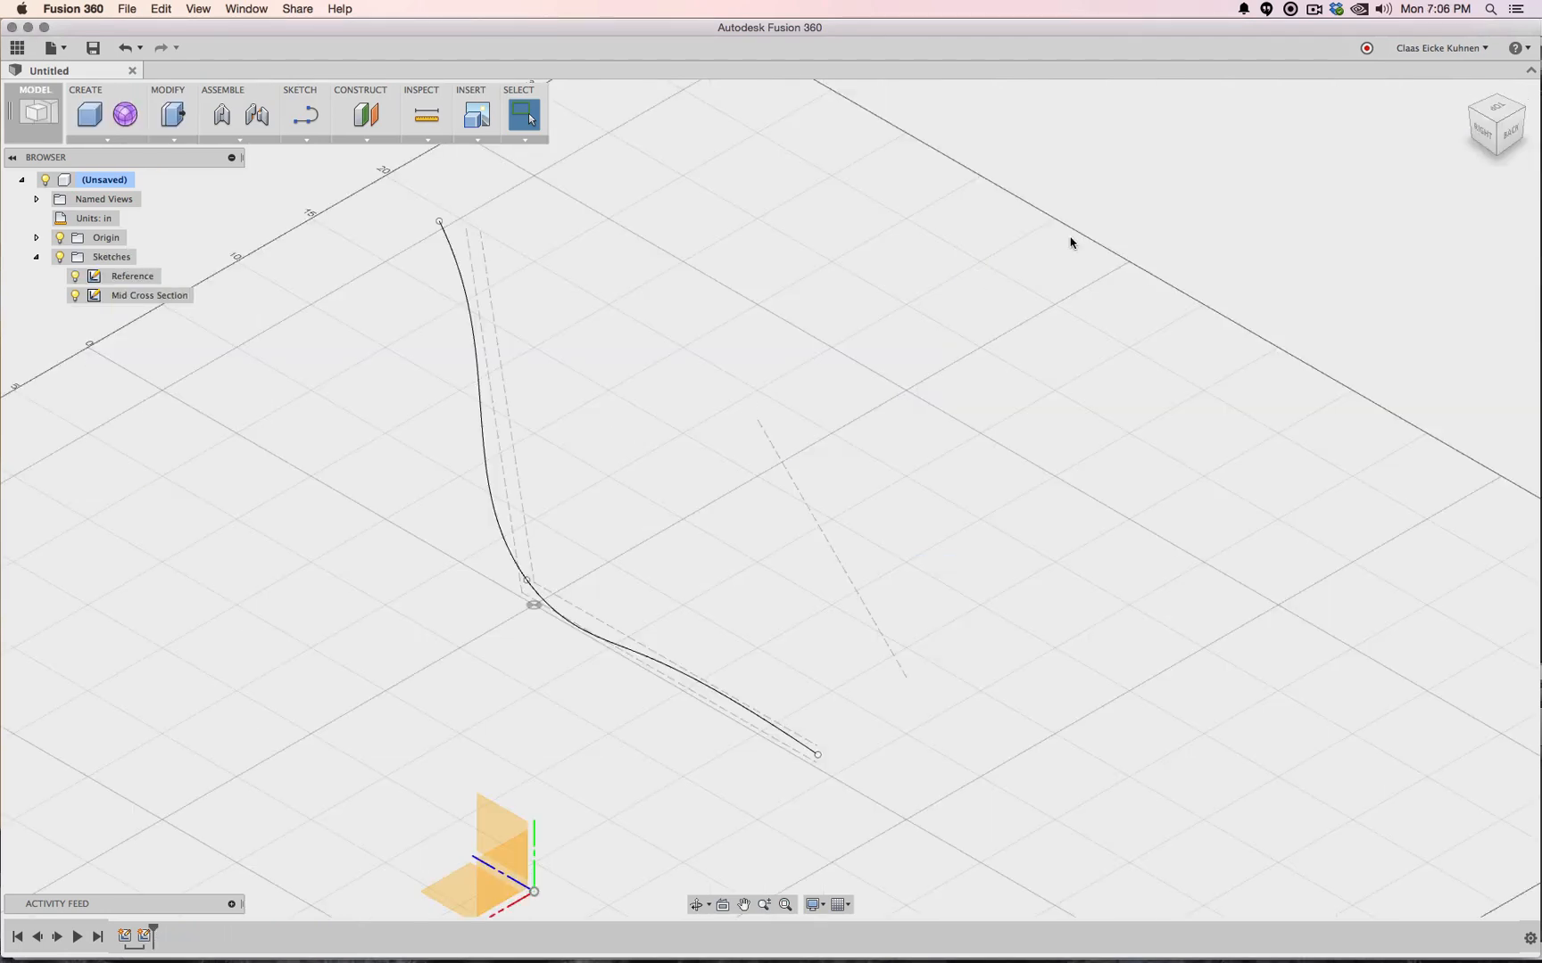
Delete the stray diagonal dashed line, viewed from the right side
{"action": "left_click", "coordinate": [1483, 134]}
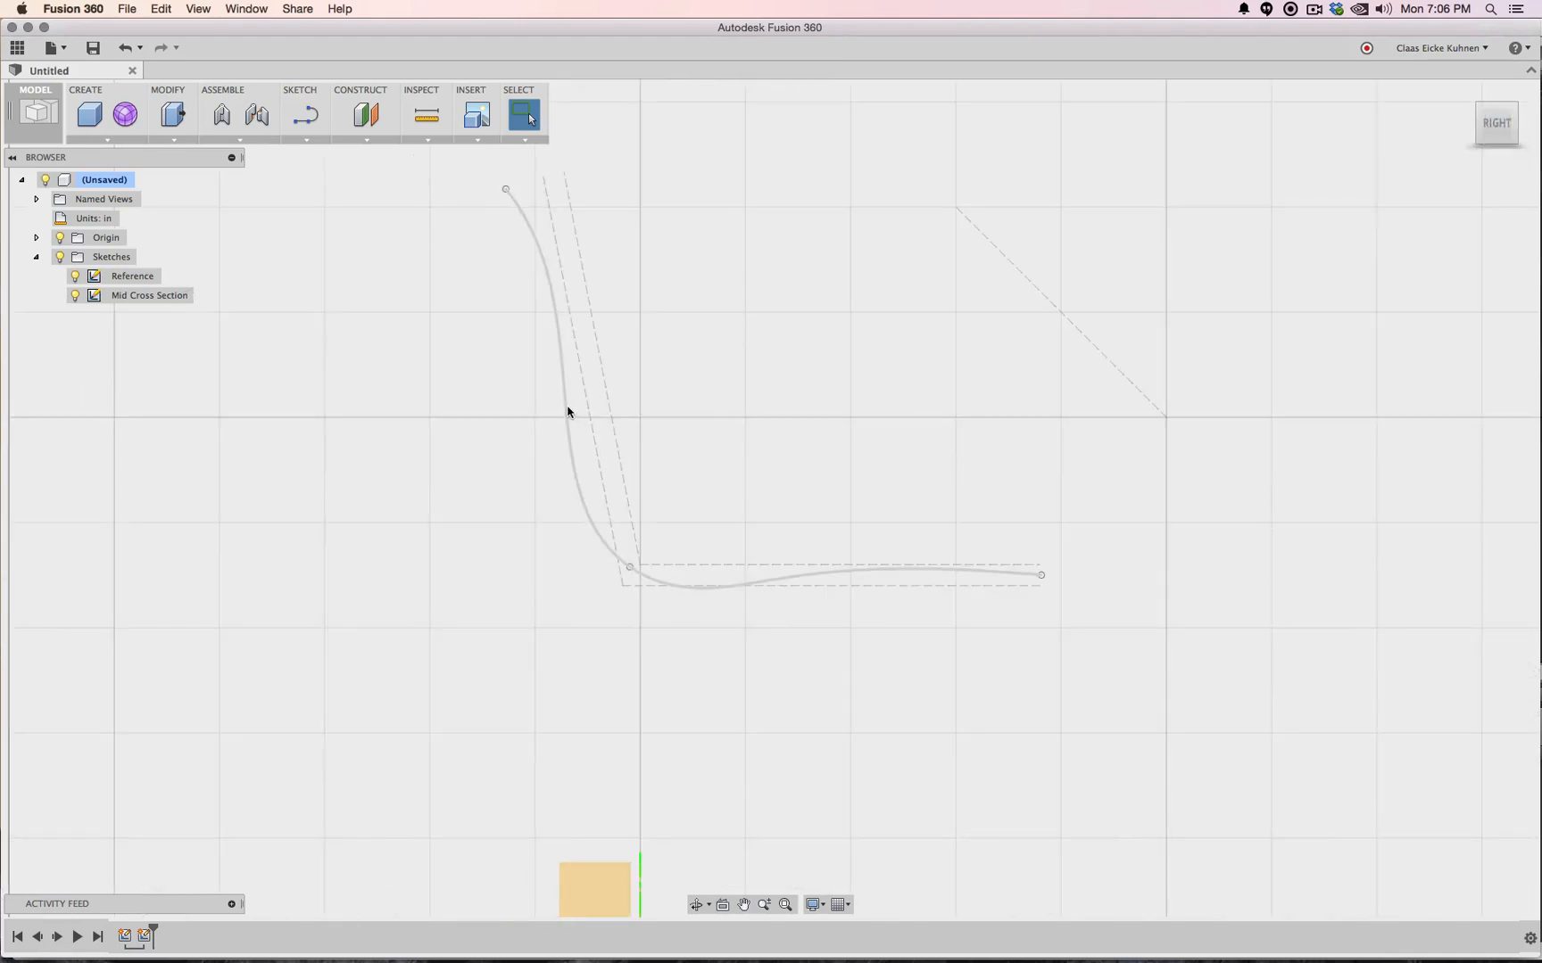
{"action": "left_click", "coordinate": [1026, 279]}
{"action": "key", "text": "Delete"}
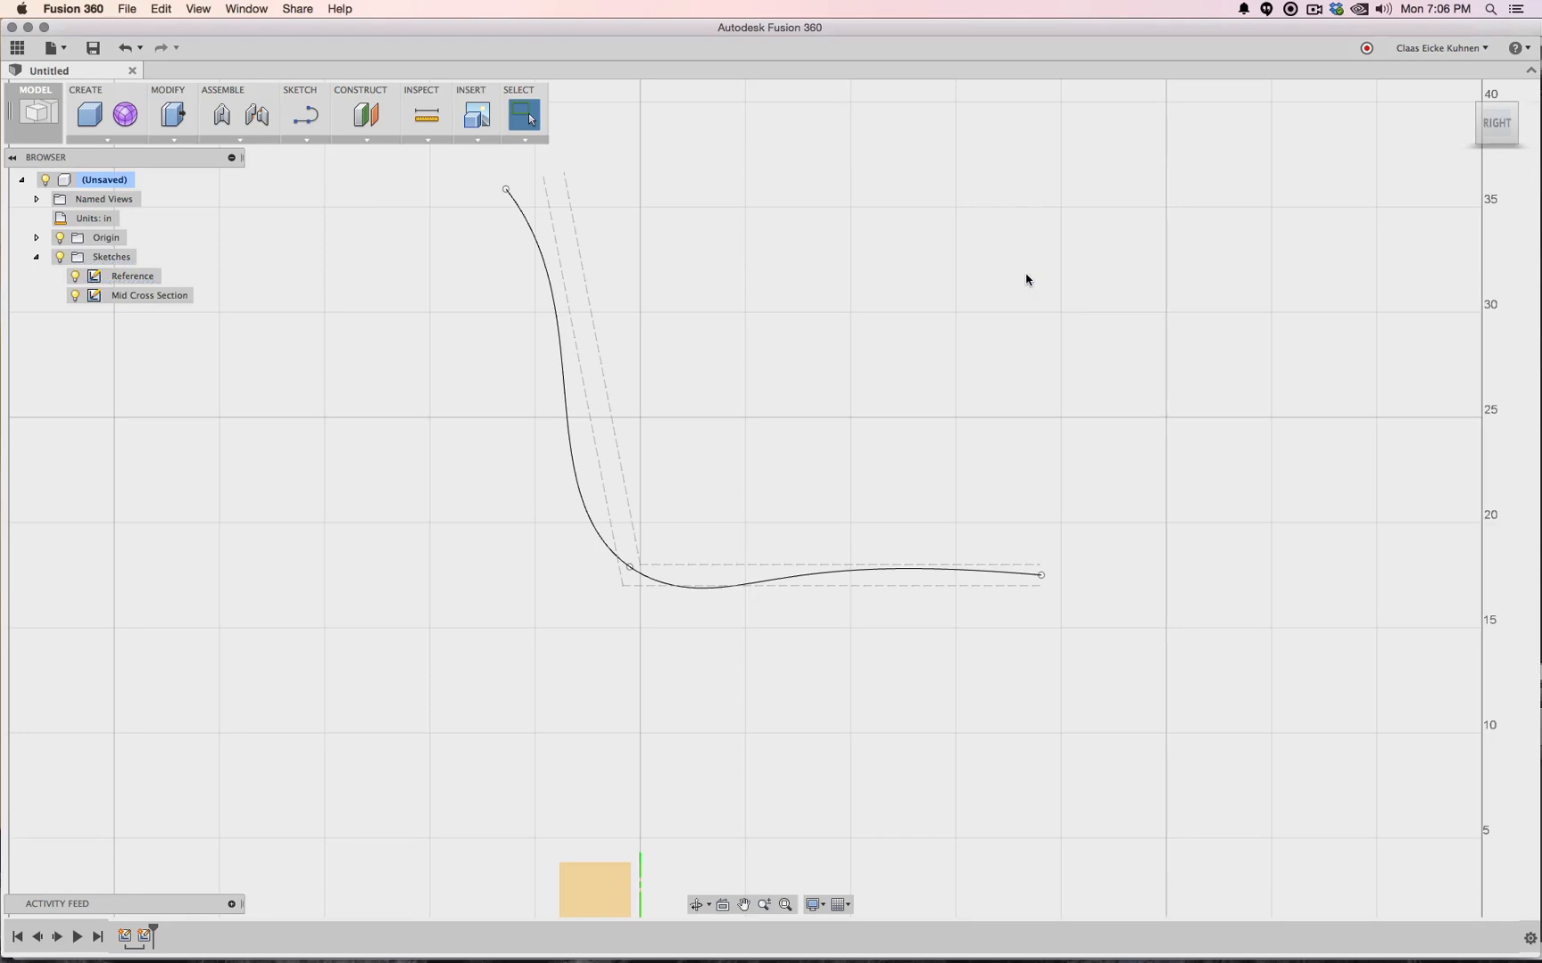
Add a Plane Along Path on the cross-section spline, placed at its seat end
{"action": "left_click_drag", "start_coordinate": [1501, 117], "coordinate": [713, 233]}
{"action": "left_click", "coordinate": [362, 139]}
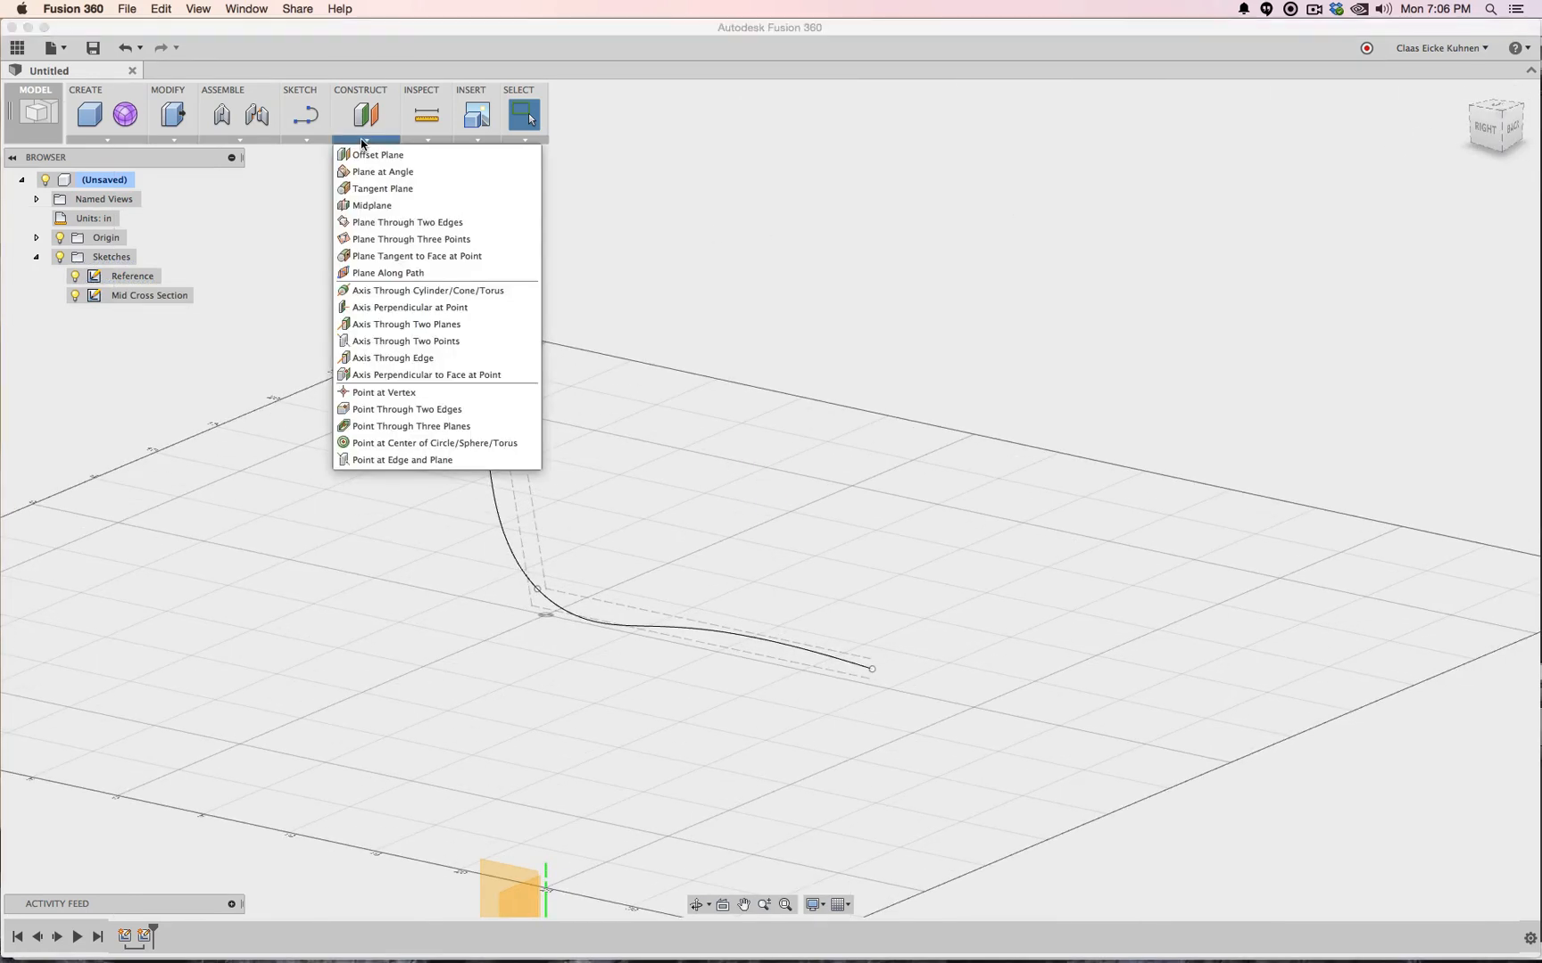
{"action": "left_click", "coordinate": [405, 273]}
{"action": "left_click", "coordinate": [448, 226]}
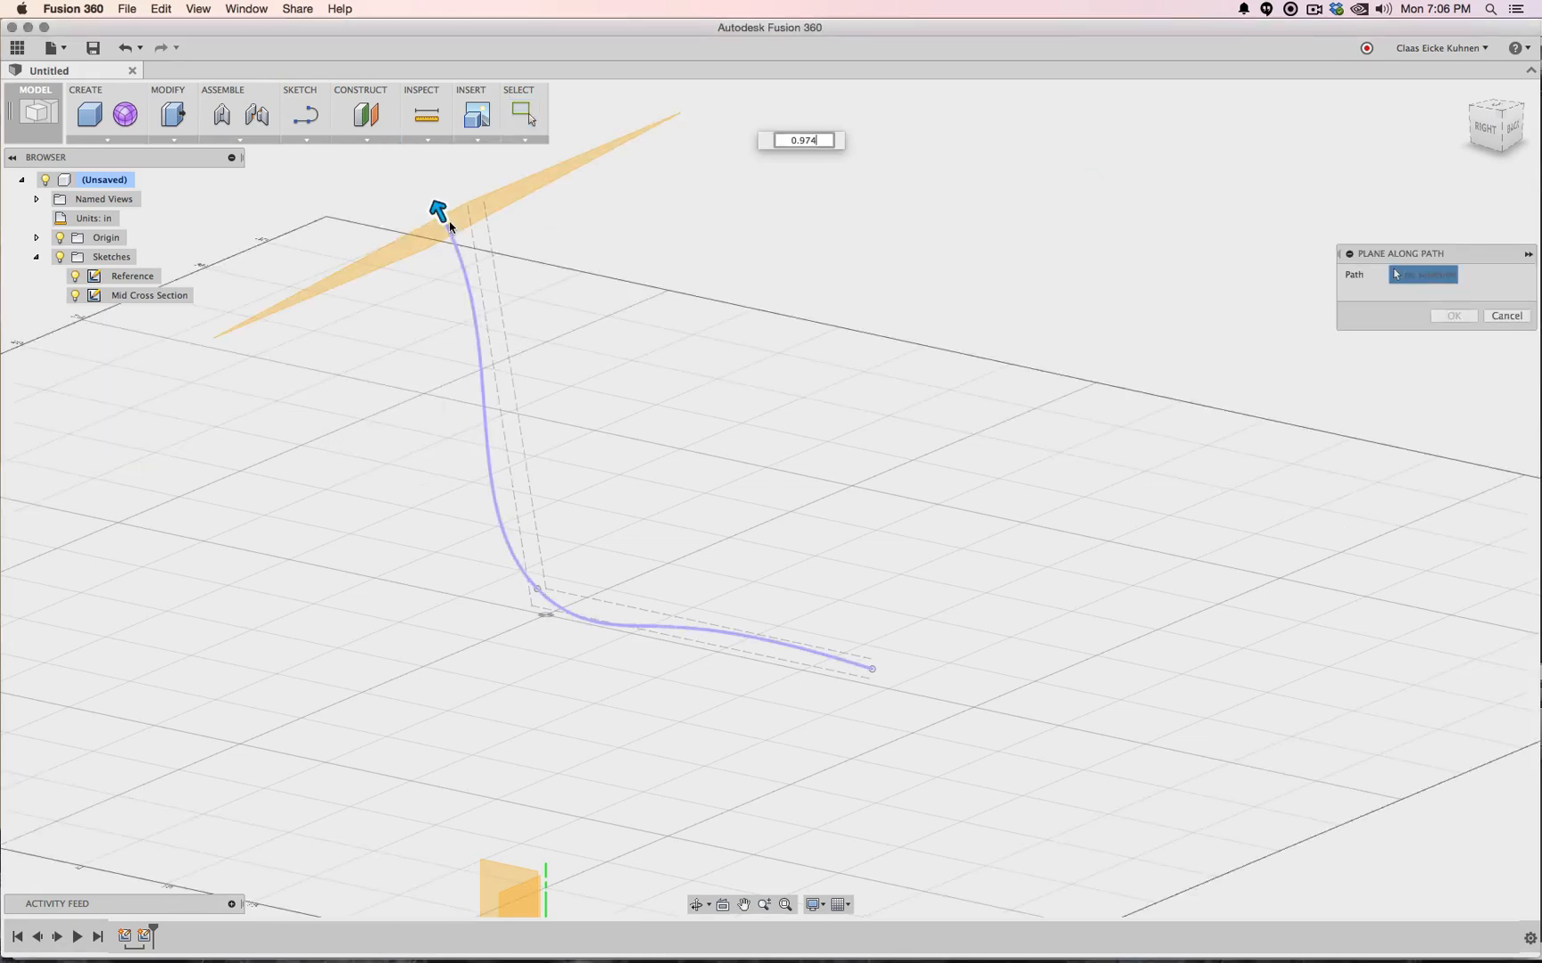
{"action": "left_click_drag", "start_coordinate": [437, 212], "coordinate": [941, 717]}
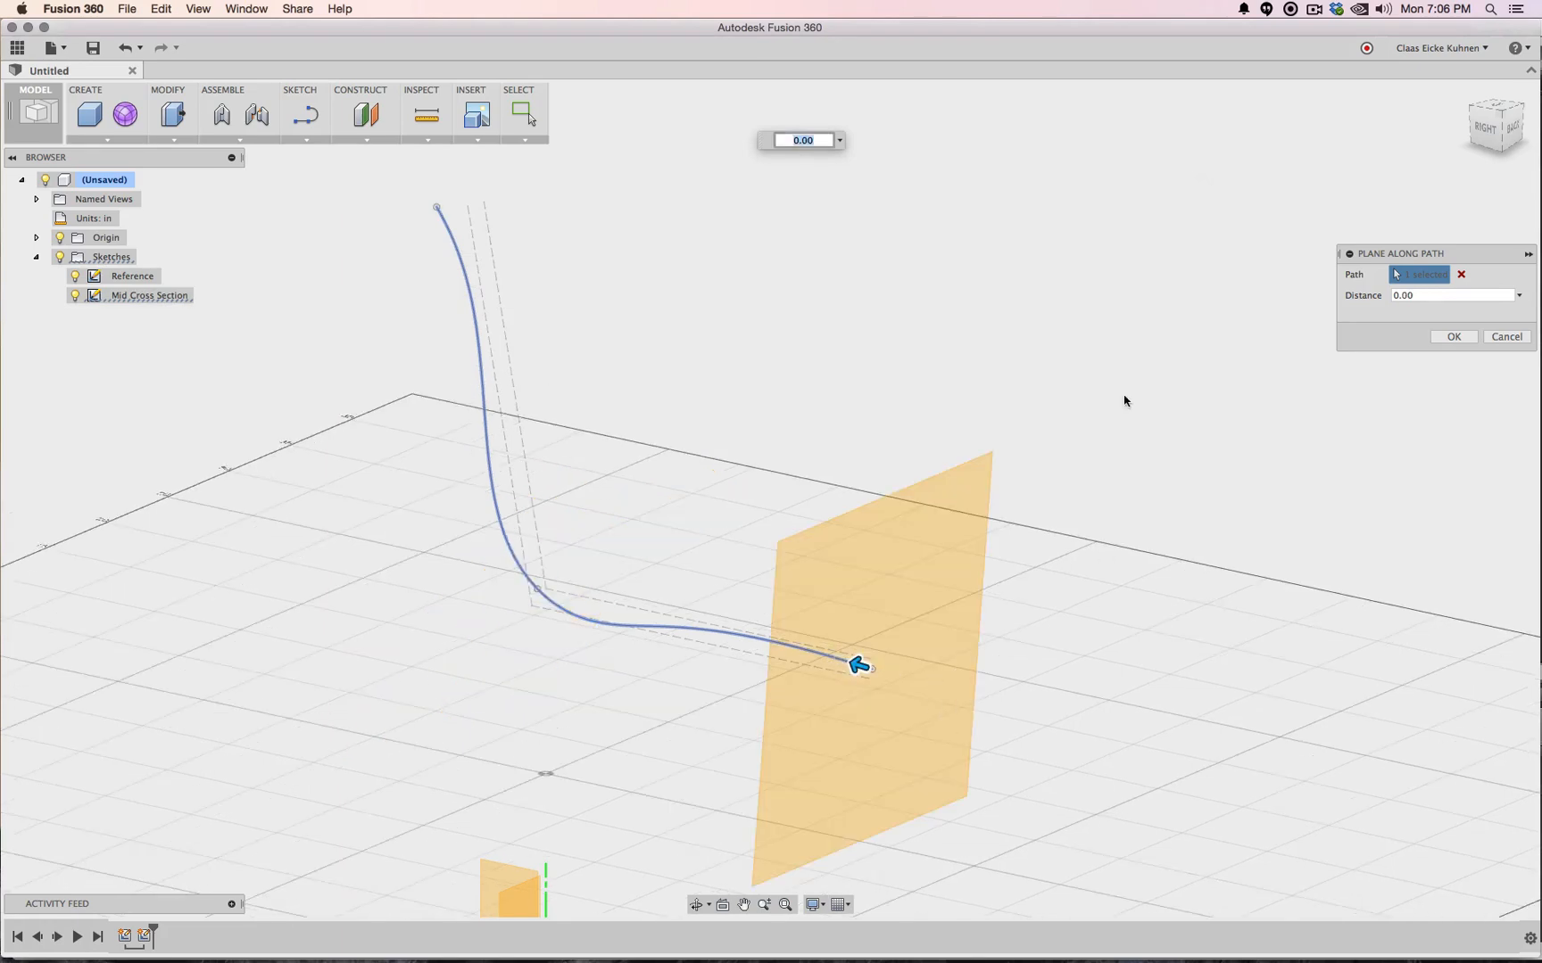
{"action": "left_click", "coordinate": [1451, 342]}
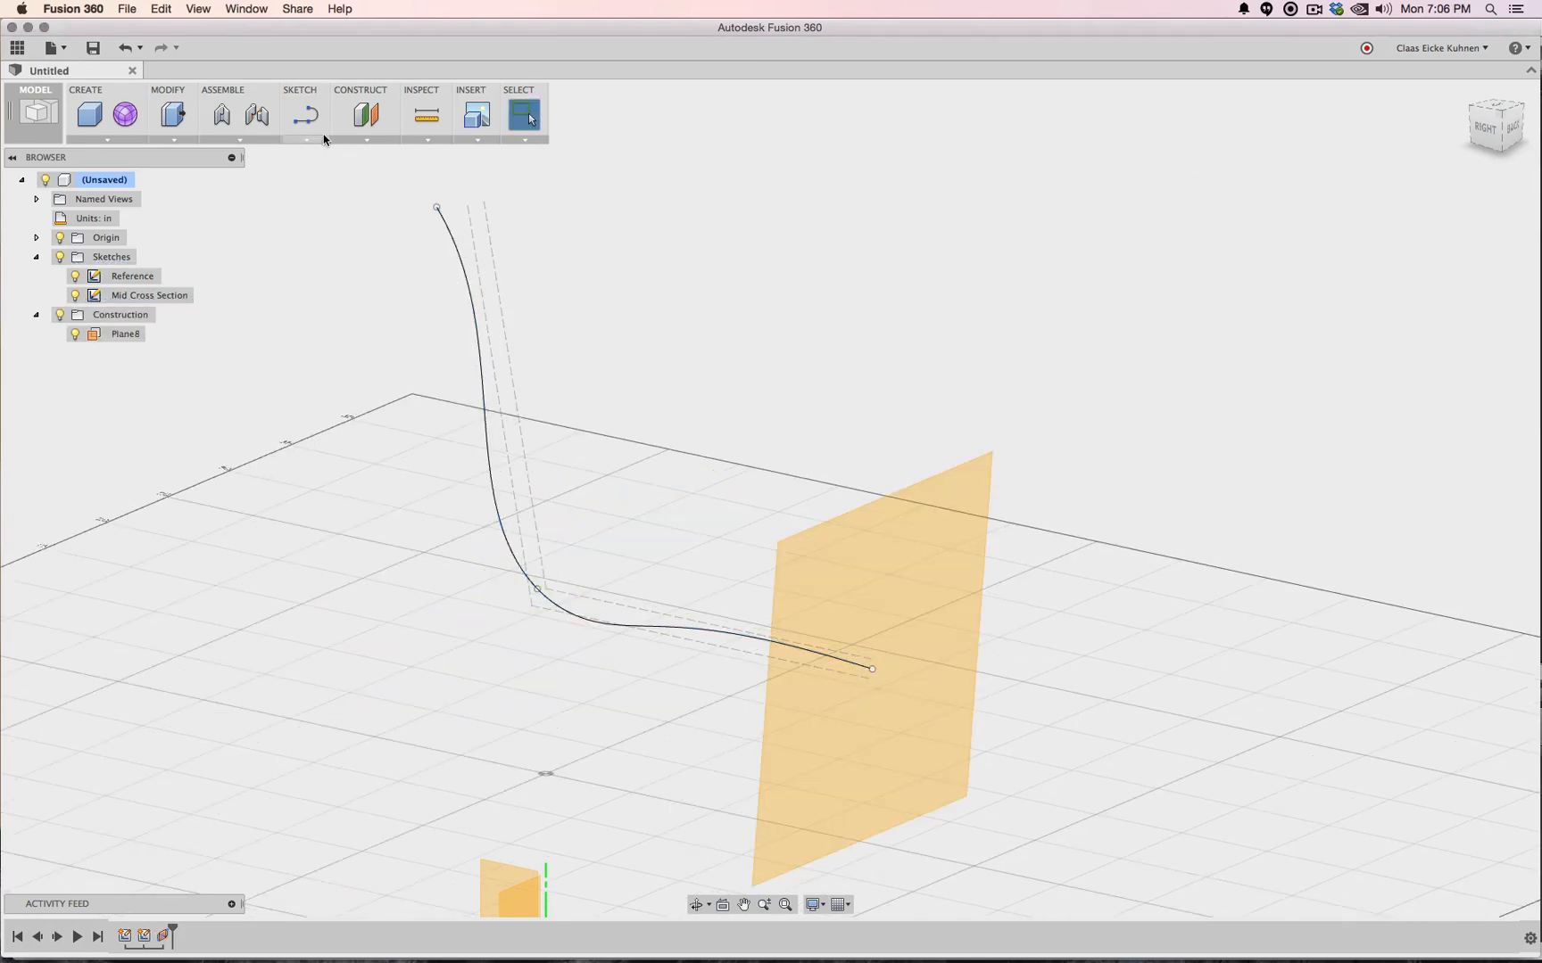
{"action": "left_click", "coordinate": [305, 116]}
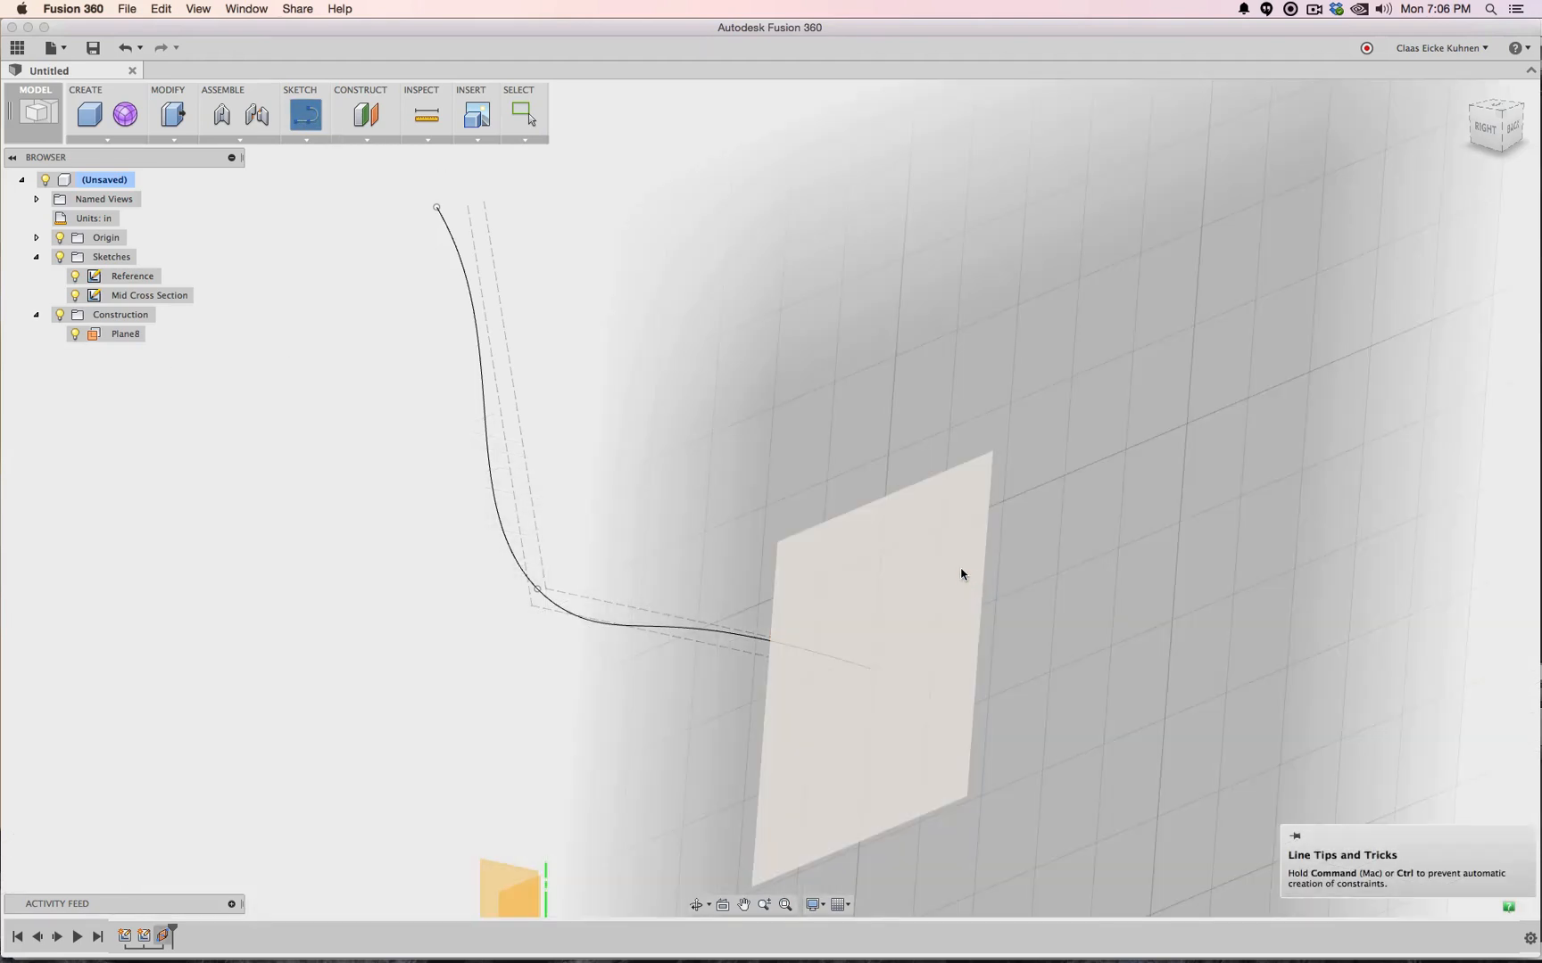
Start a sketch on Plane8 and include the 3D cross-section spline in it
{"action": "left_click", "coordinate": [961, 574]}
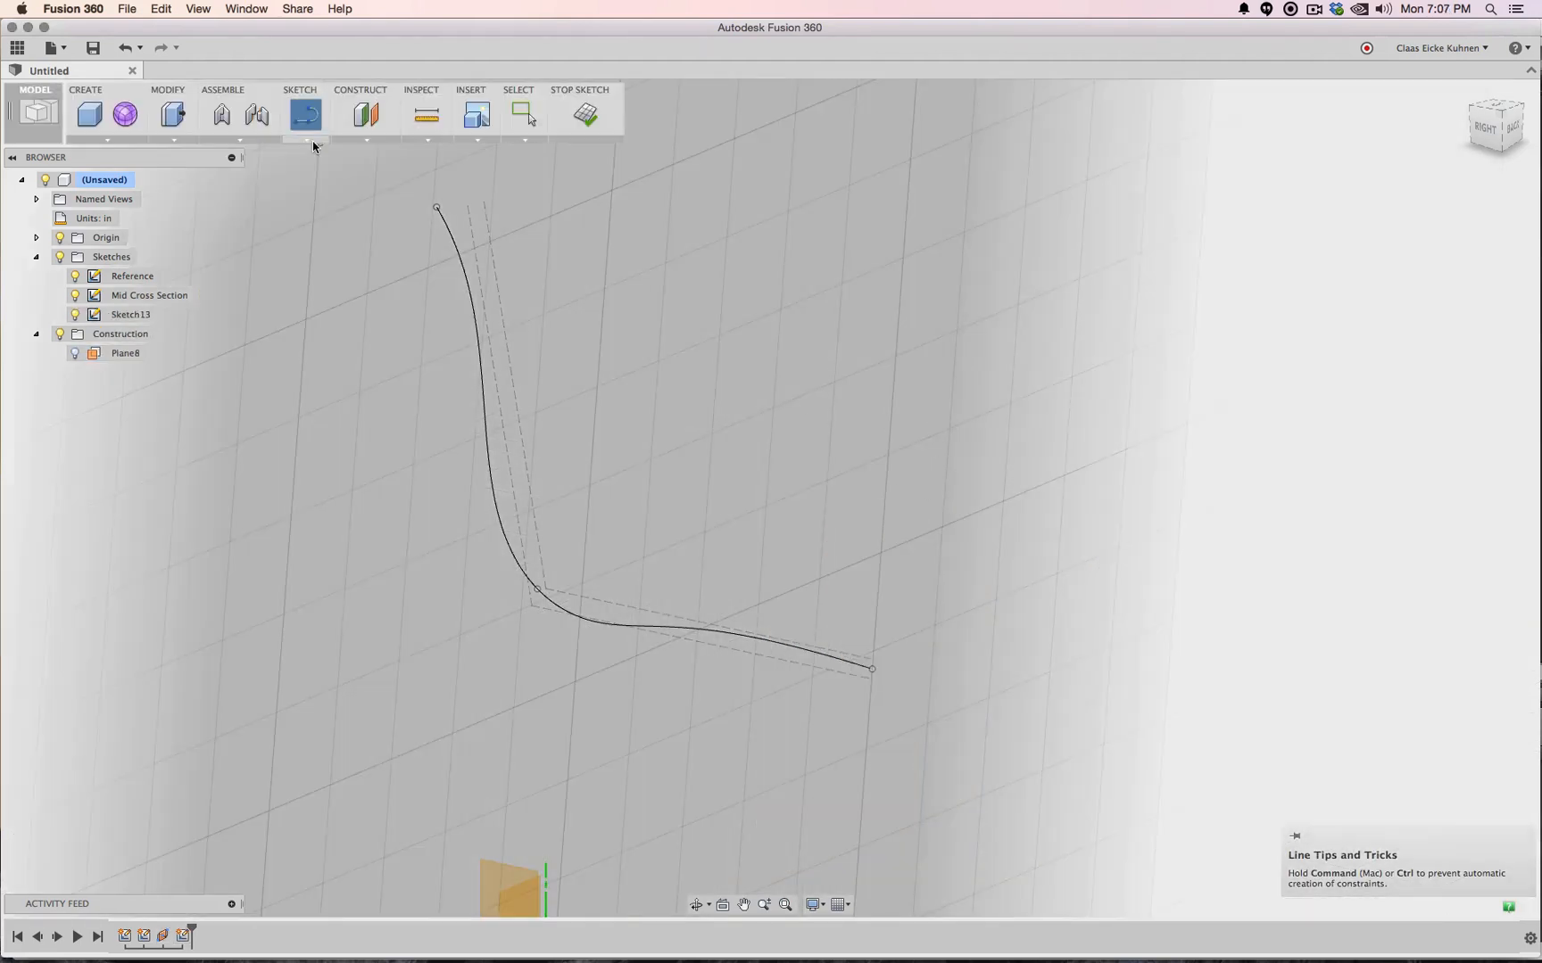
{"action": "left_click", "coordinate": [311, 140]}
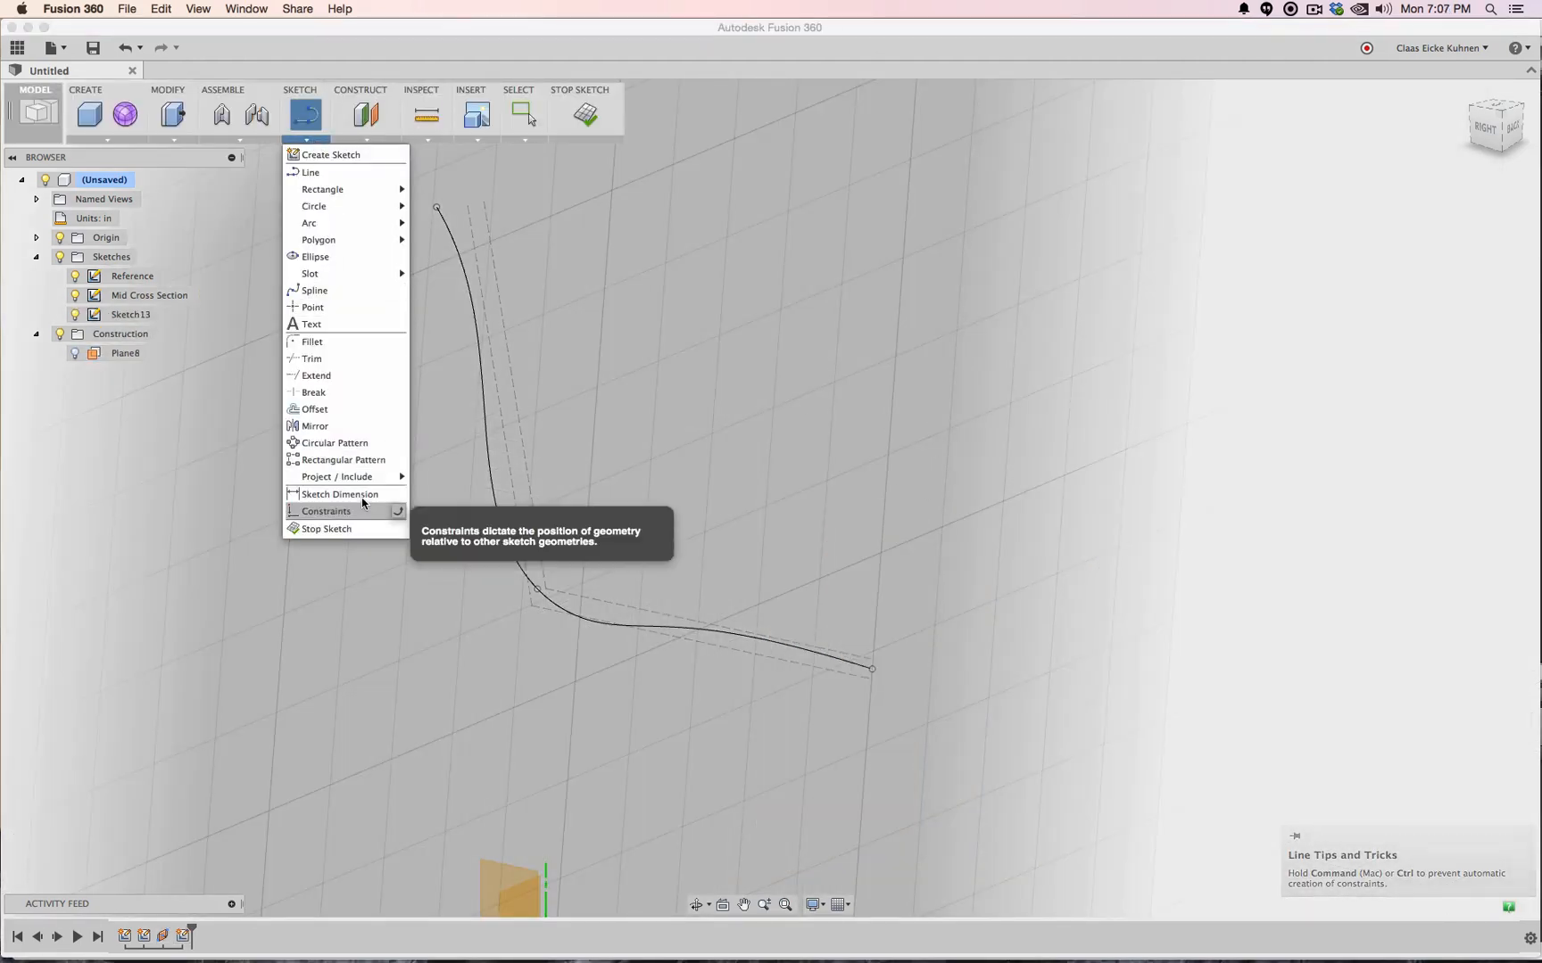
{"action": "mouse_move", "coordinate": [378, 476]}
{"action": "left_click", "coordinate": [525, 565]}
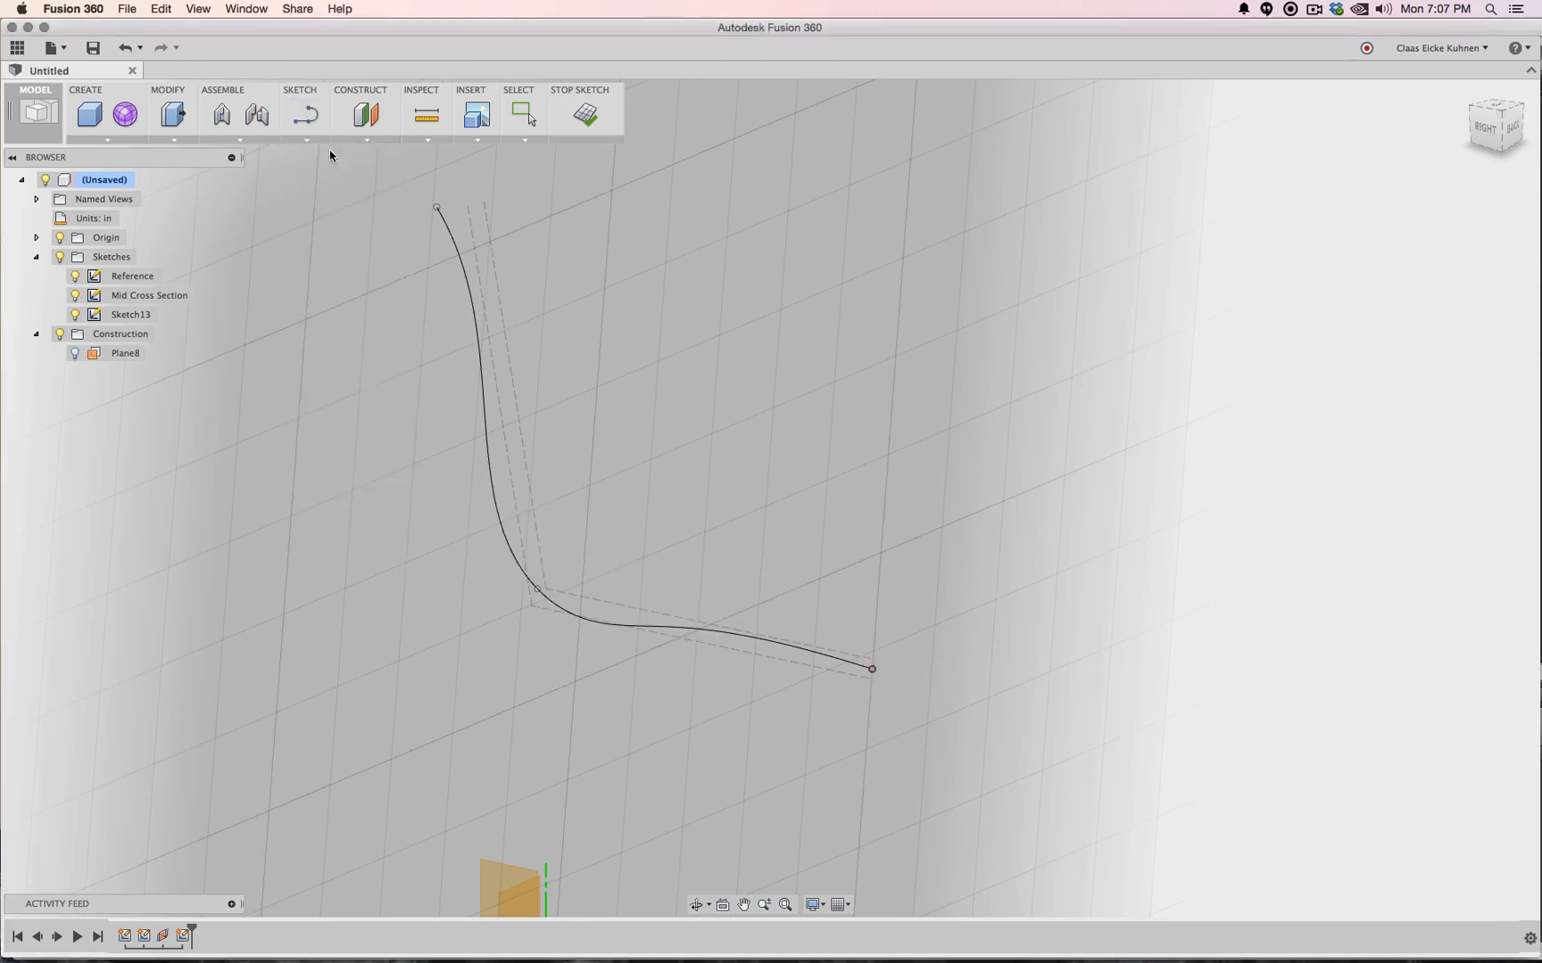
Draw an 8 in line from the spline's end point, then a 1 in segment at 90°
{"action": "left_click", "coordinate": [305, 114]}
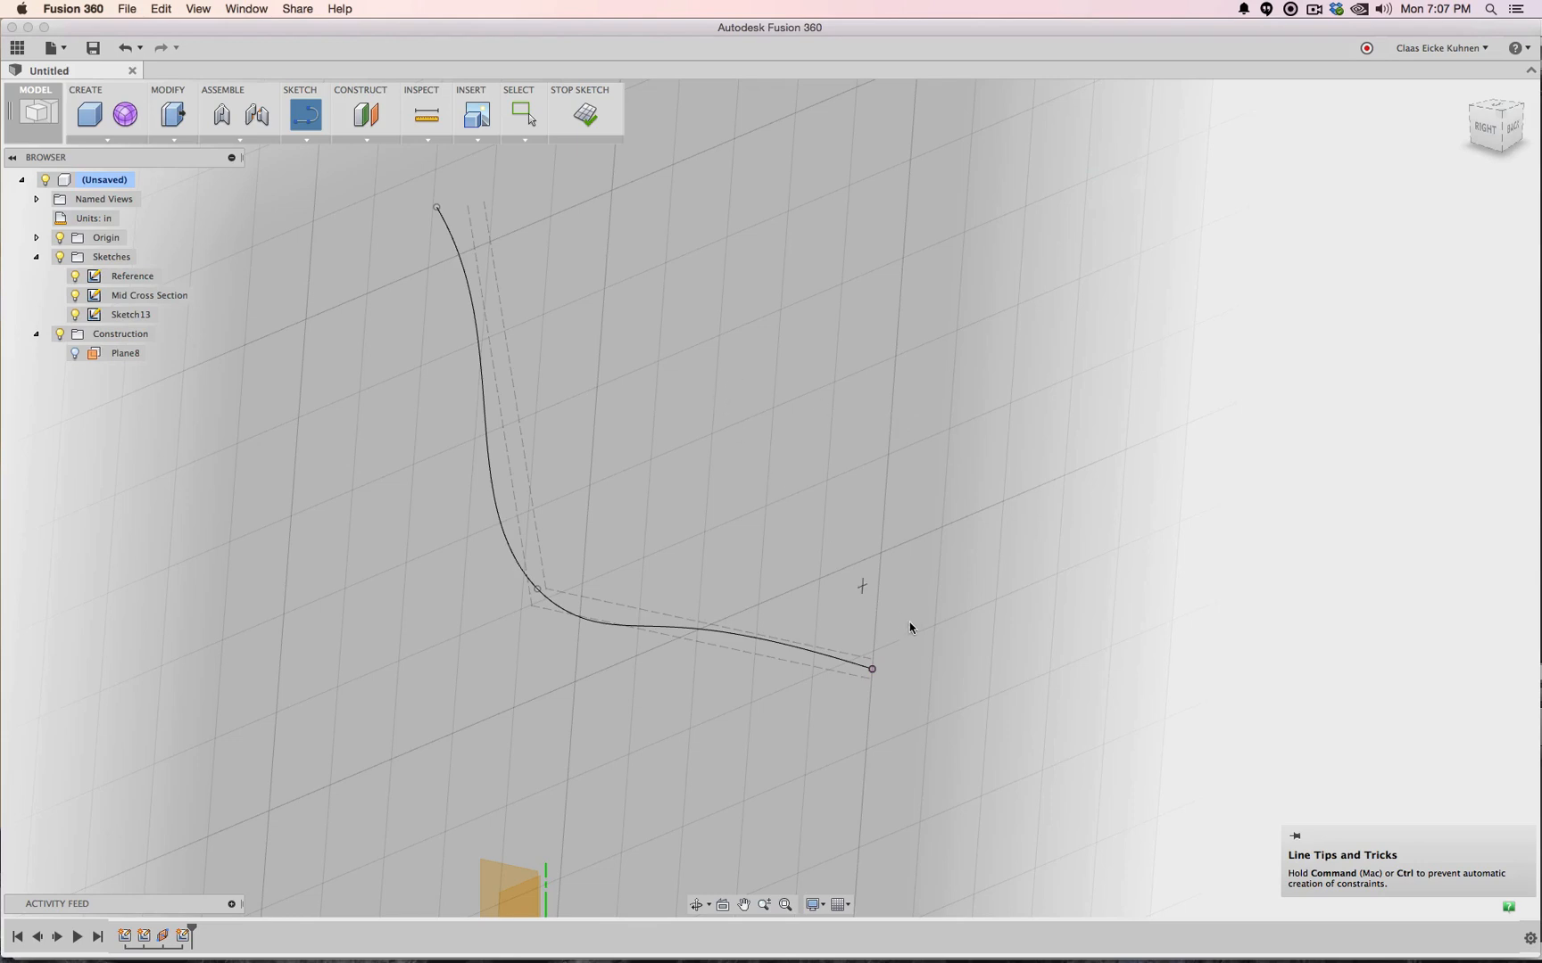
{"action": "left_click", "coordinate": [872, 670]}
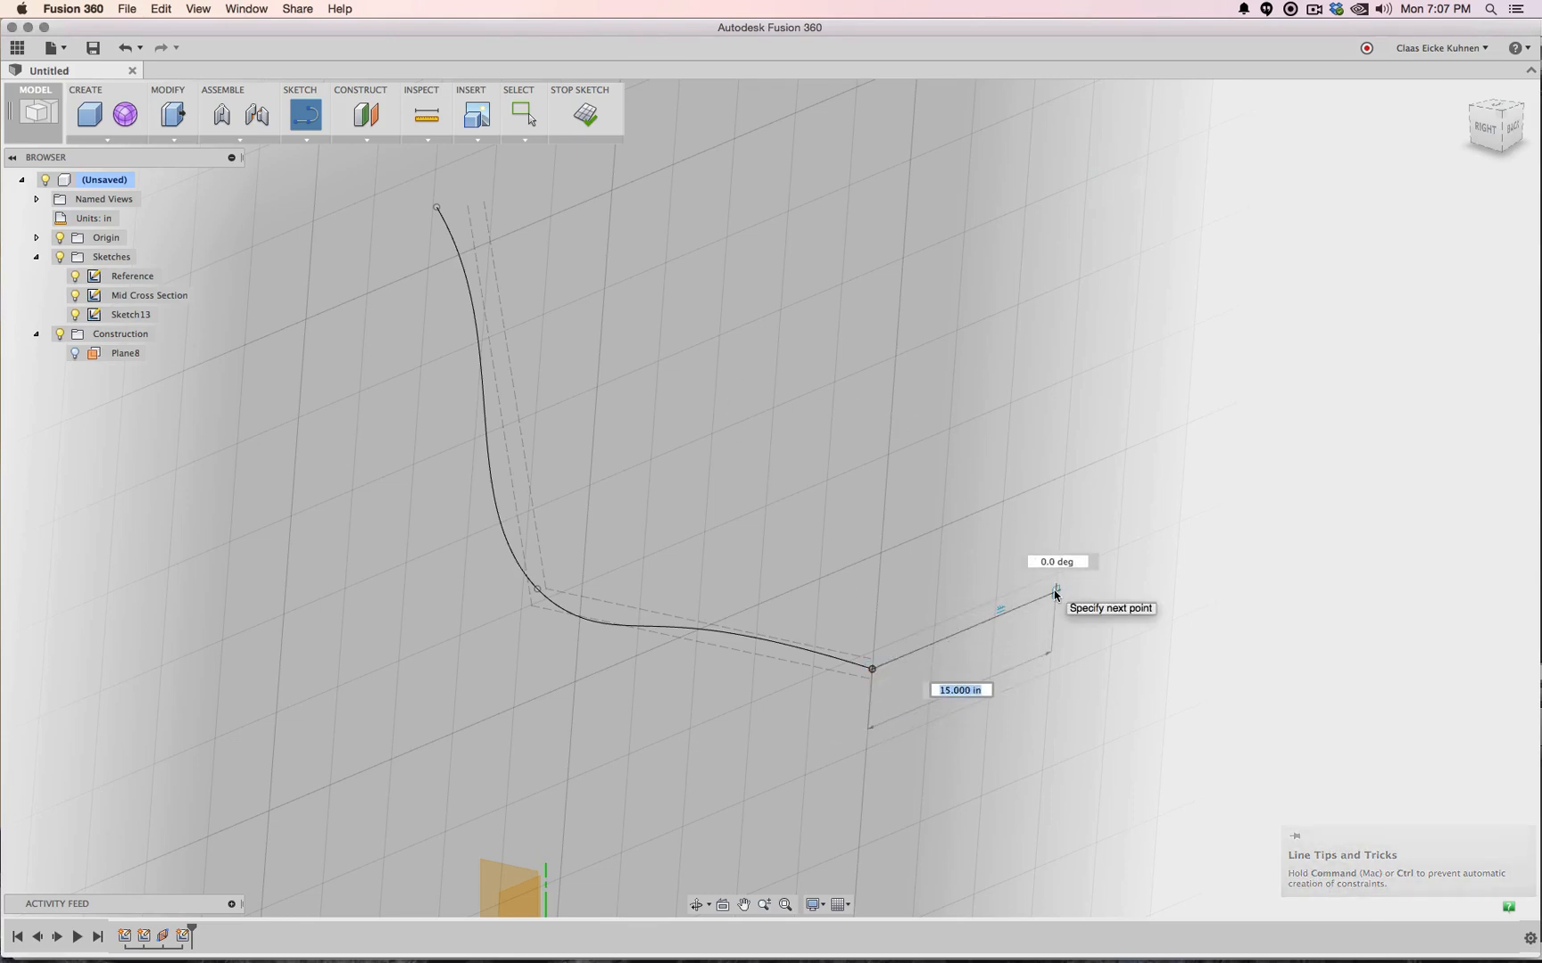
{"action": "type", "text": "8"}
{"action": "key", "text": "Tab"}
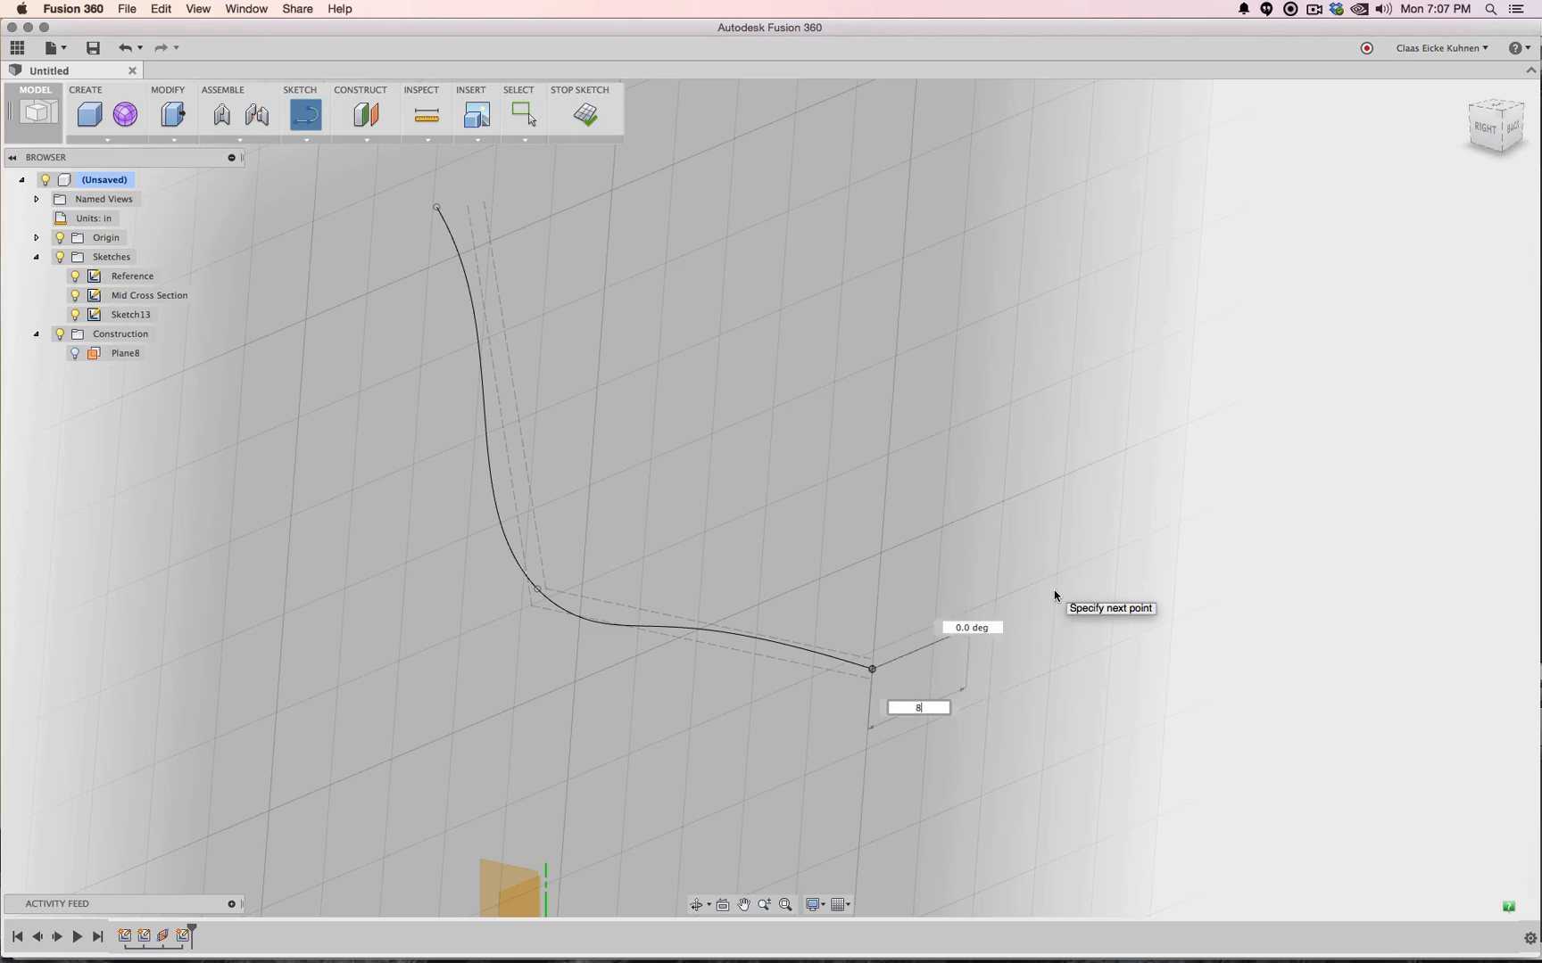
{"action": "key", "text": "Tab"}
{"action": "left_click", "coordinate": [1054, 590]}
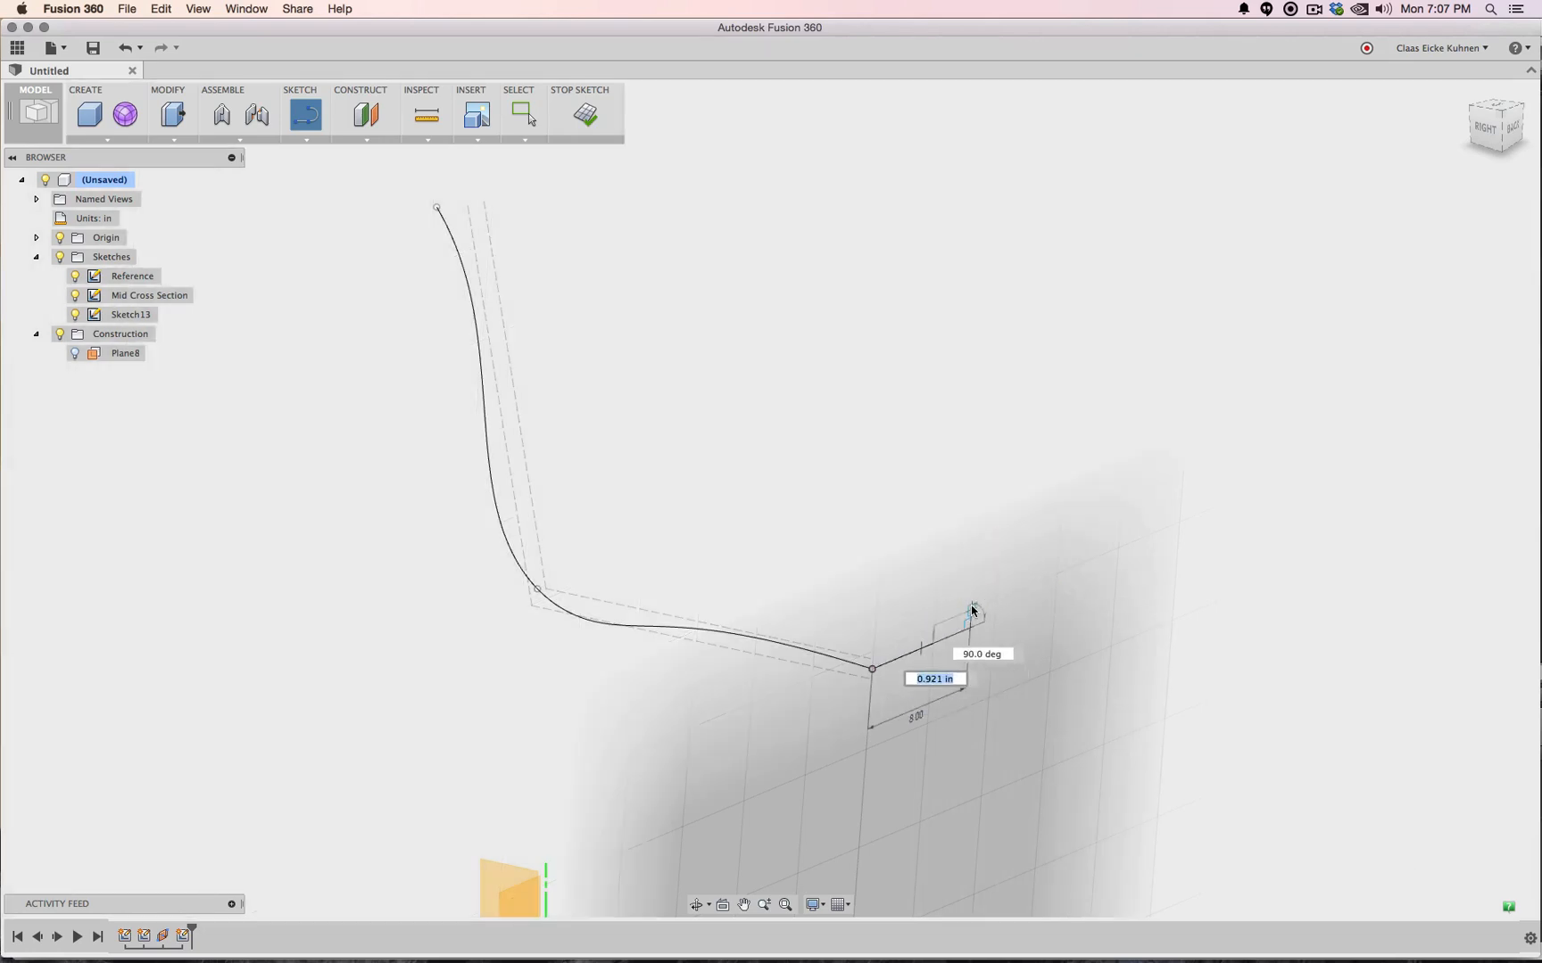
{"action": "type", "text": "1"}
{"action": "key", "text": "Tab"}
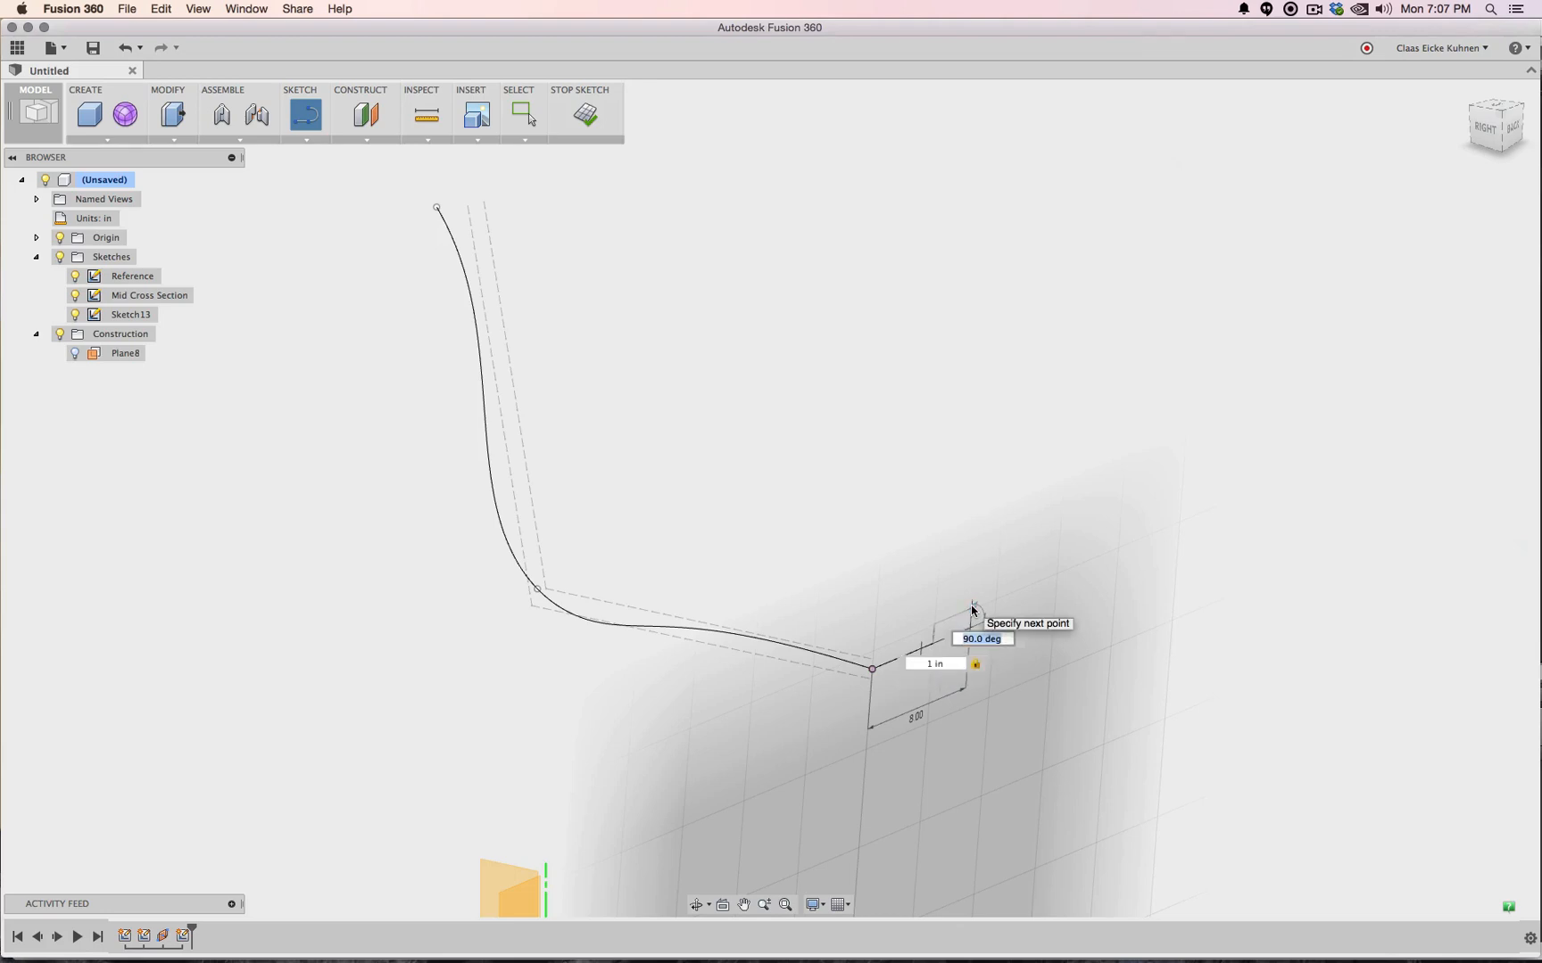
{"action": "key", "text": "Tab"}
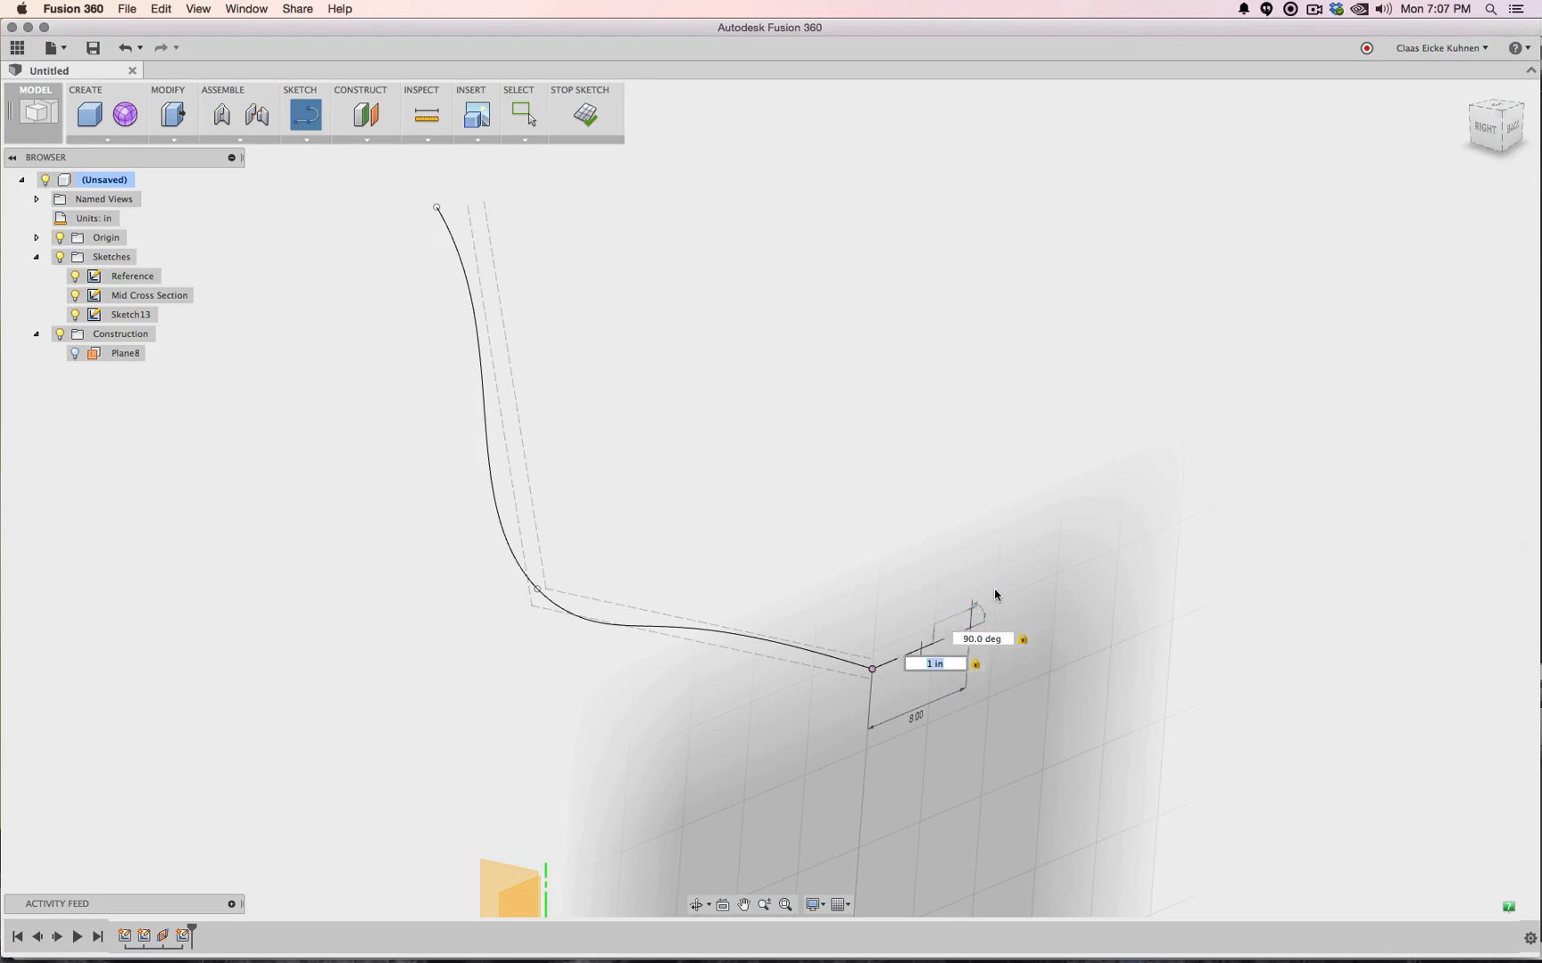
{"action": "key", "text": "Return"}
{"action": "key", "text": "Escape"}
Redraw the 8 in line with its 1 in 90° segment from the cross-section's end point
{"action": "scroll", "coordinate": [933, 675], "scroll_direction": "up", "scroll_amount": 3}
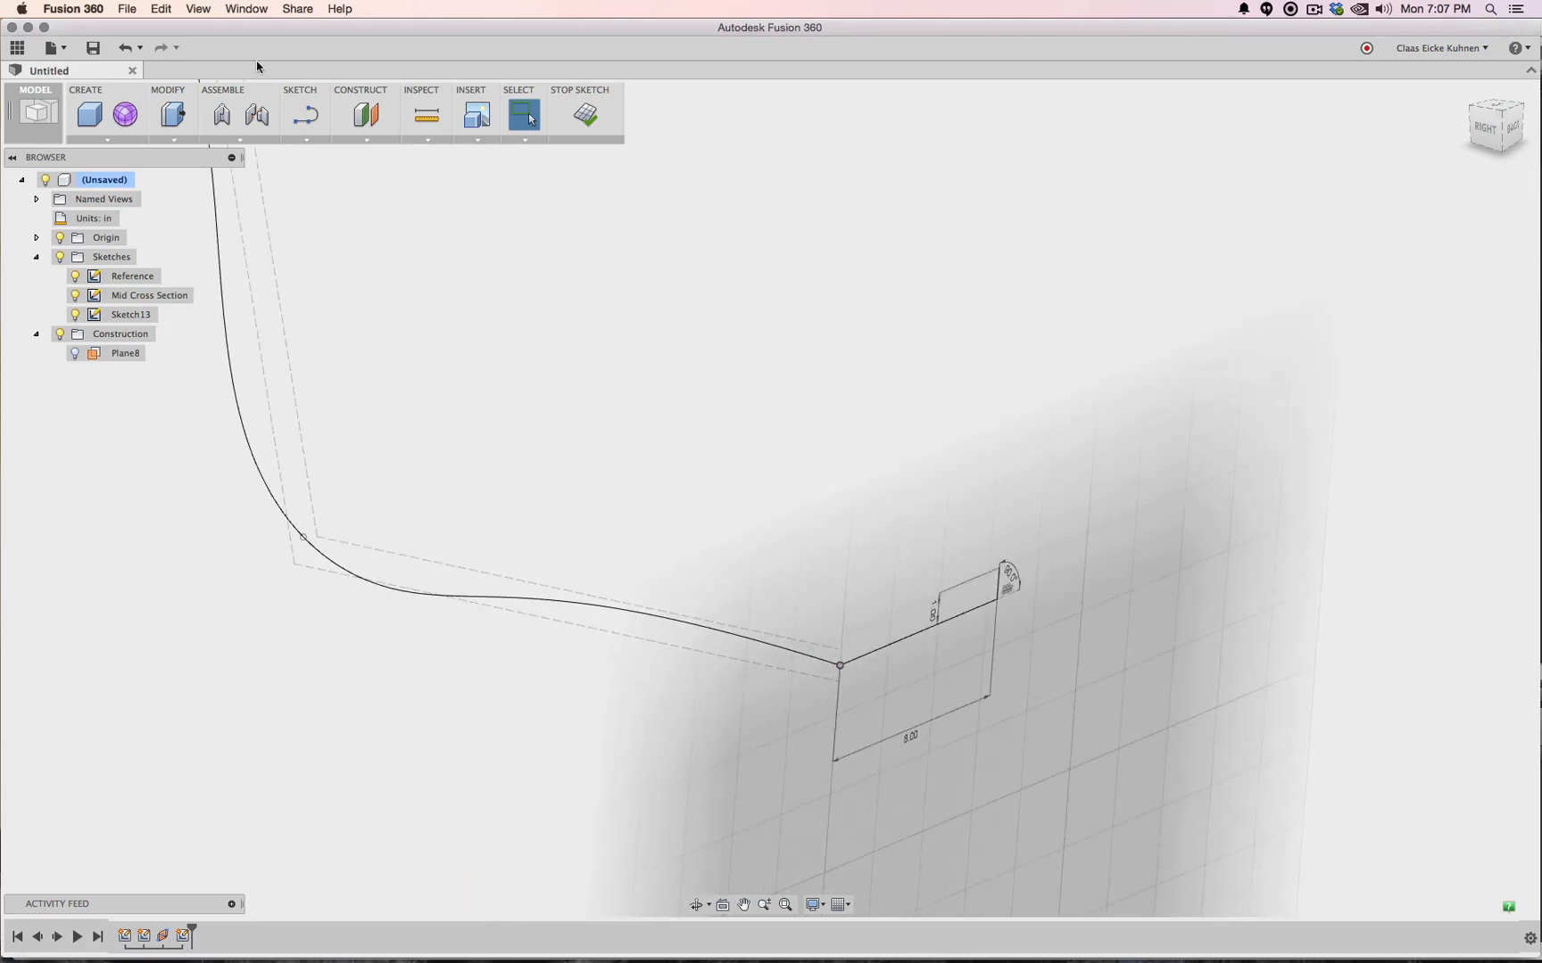
{"action": "left_click", "coordinate": [306, 115]}
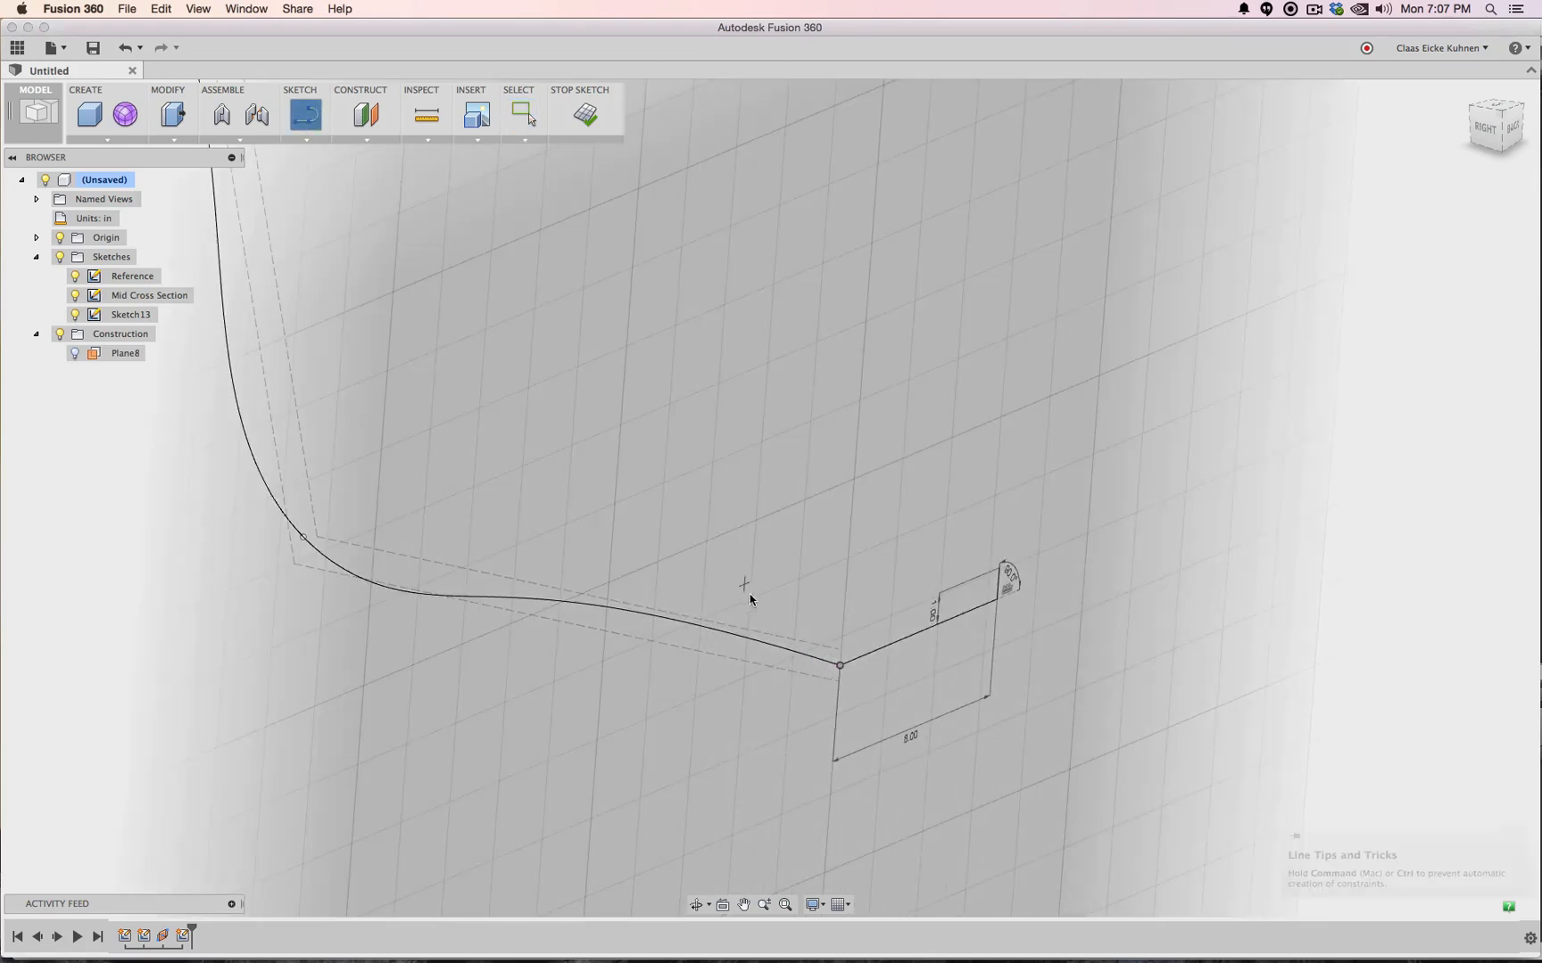
{"action": "left_click", "coordinate": [838, 664]}
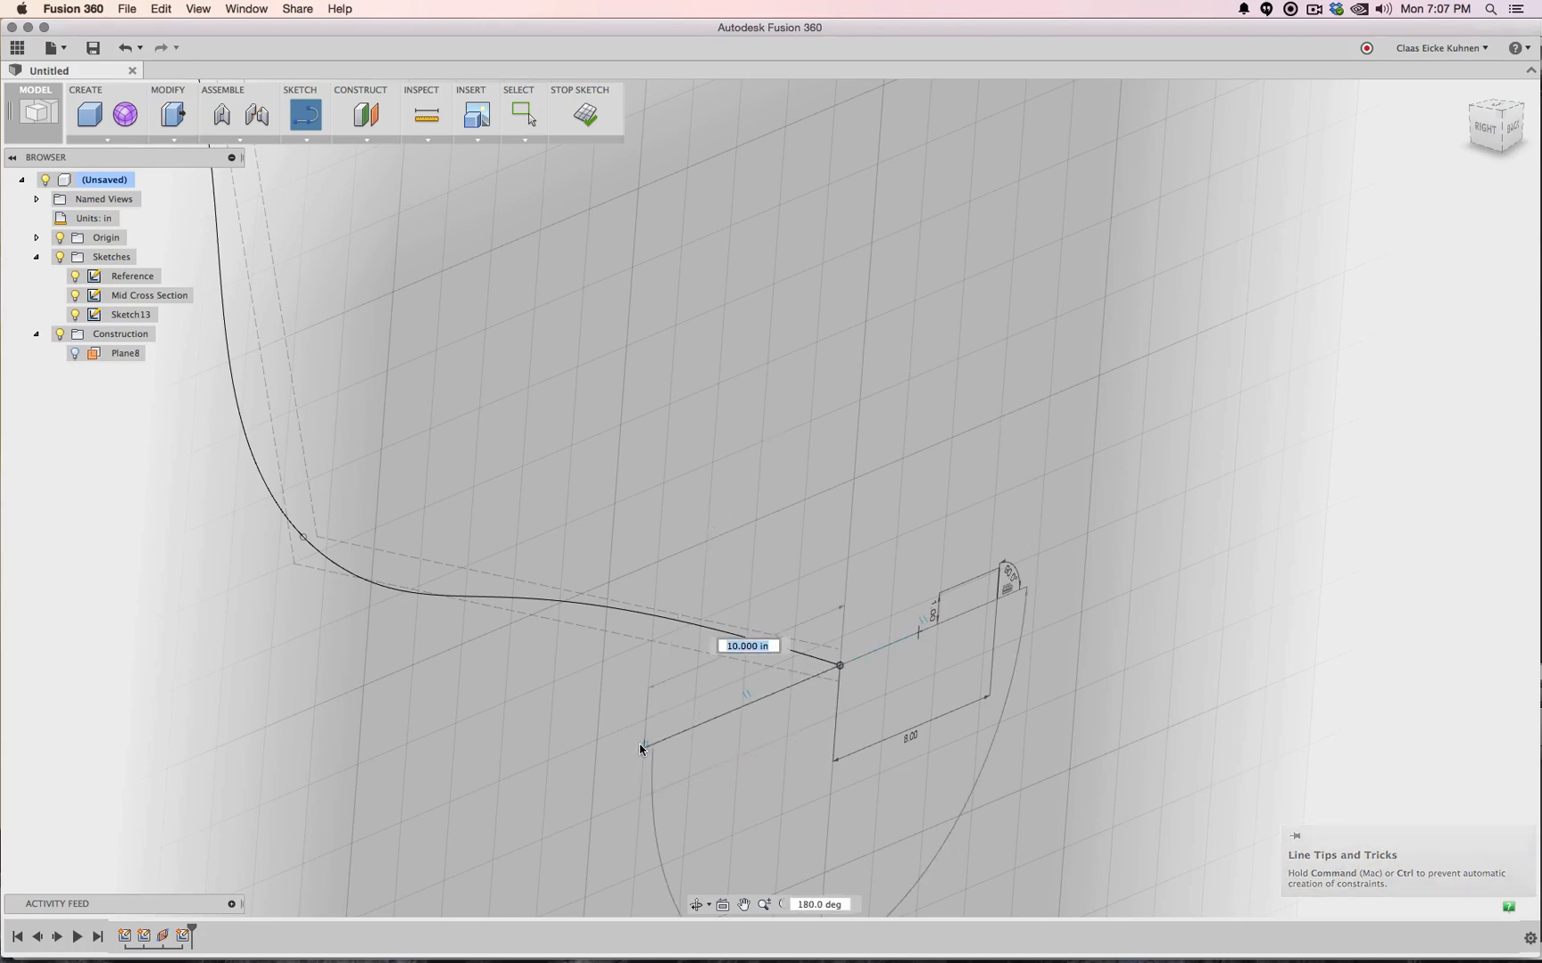
{"action": "type", "text": "8"}
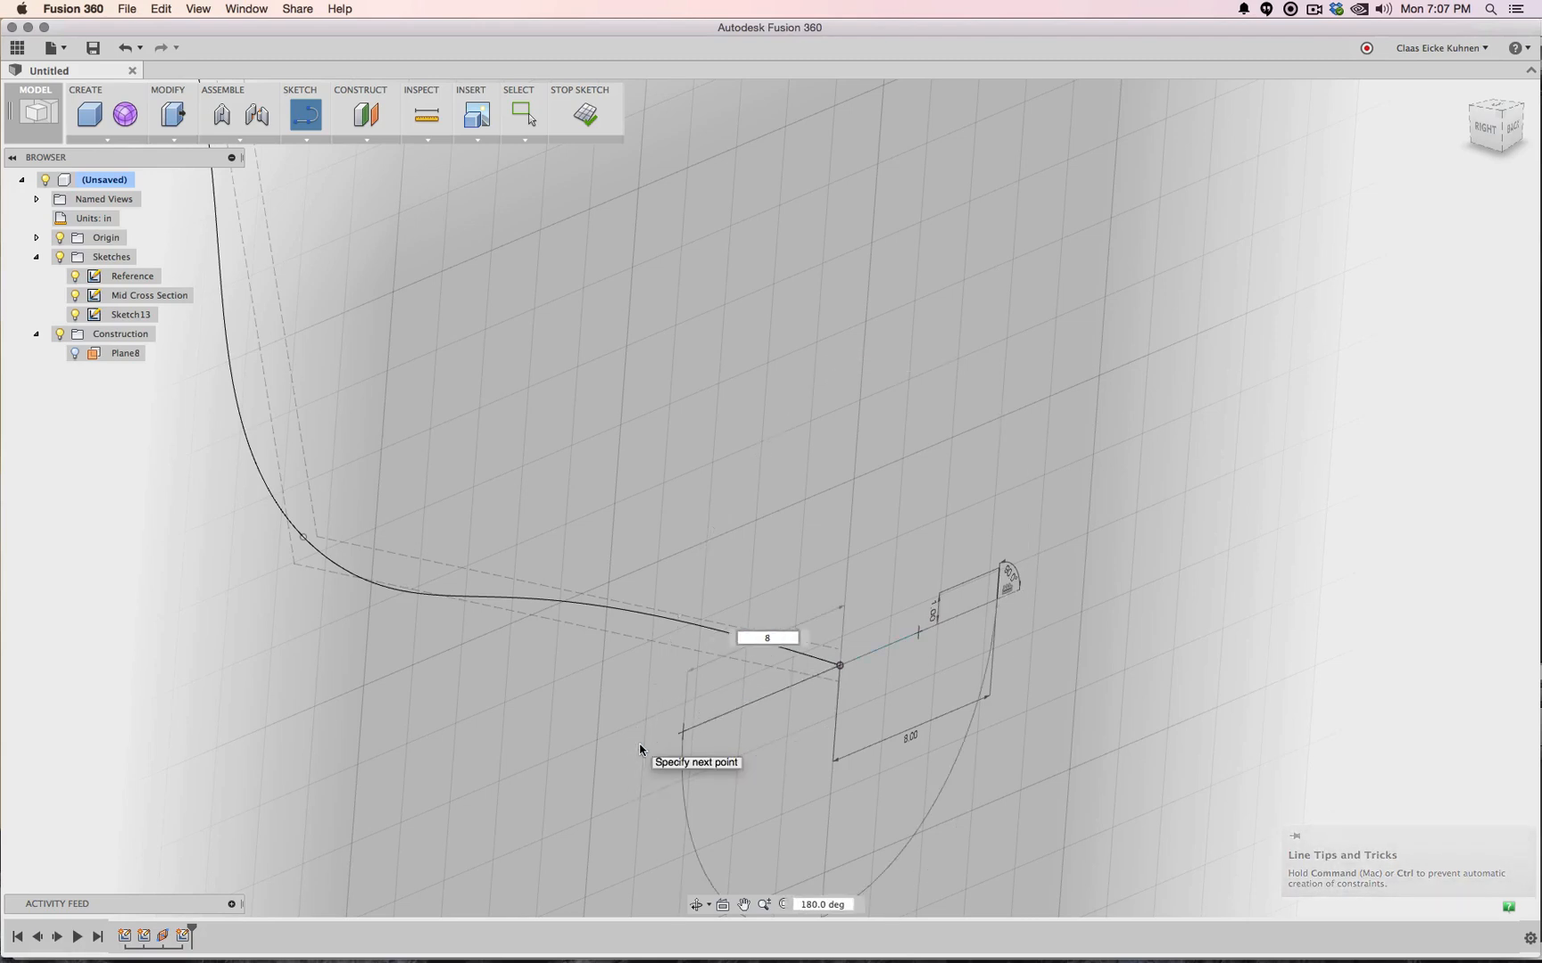
{"action": "key", "text": "Tab"}
{"action": "key", "text": "Return"}
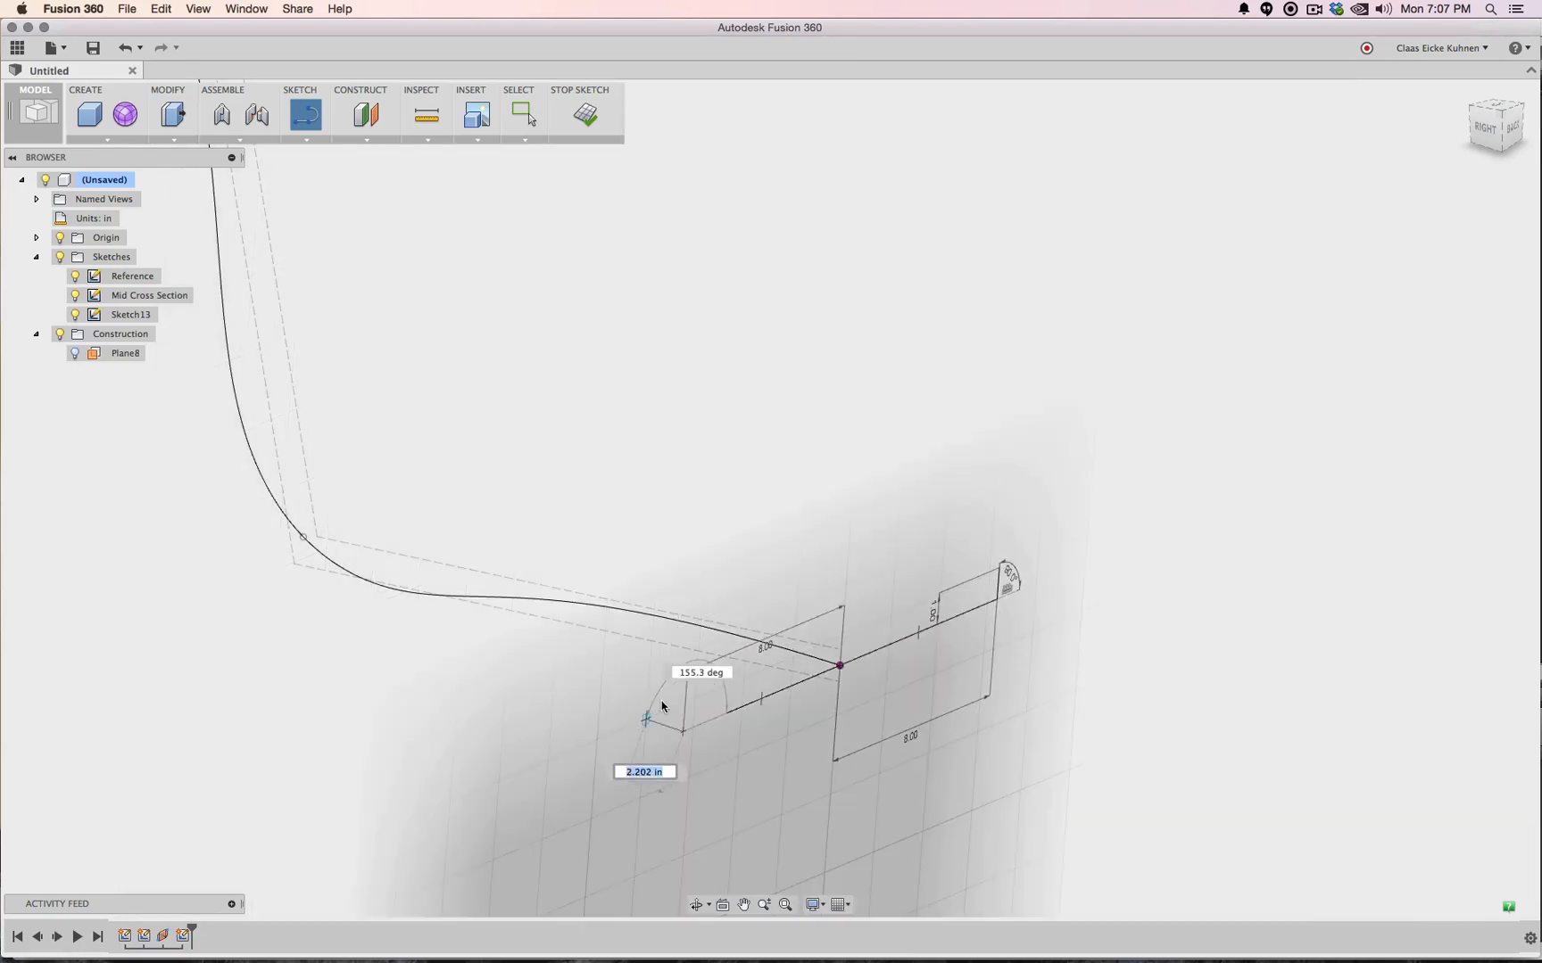
{"action": "type", "text": "1"}
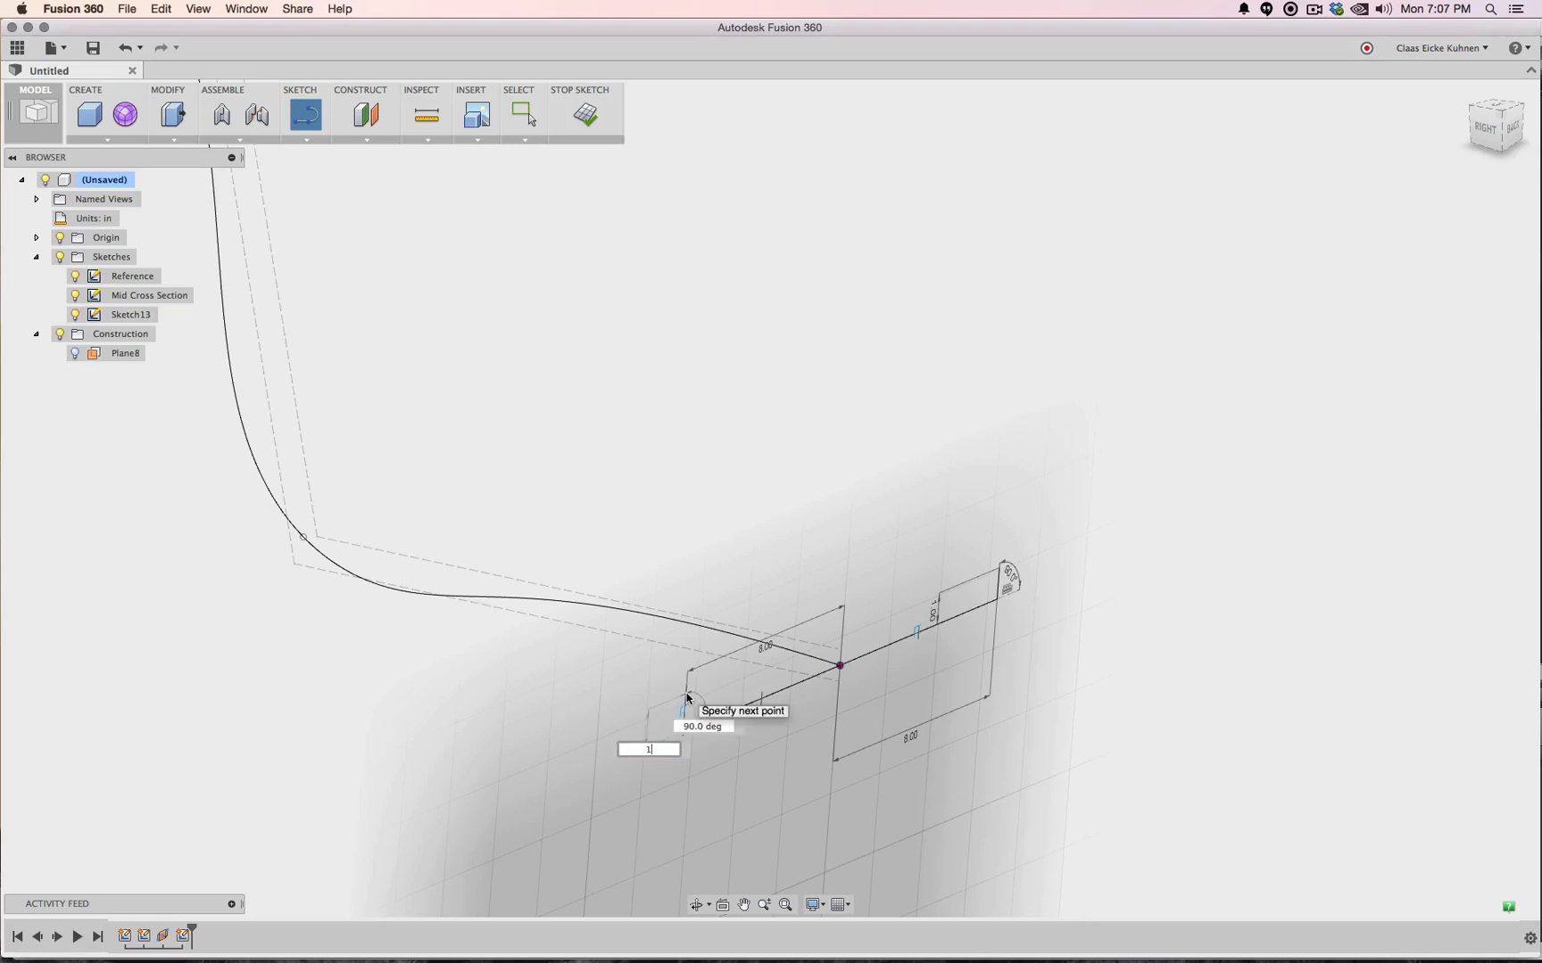
{"action": "key", "text": "Tab"}
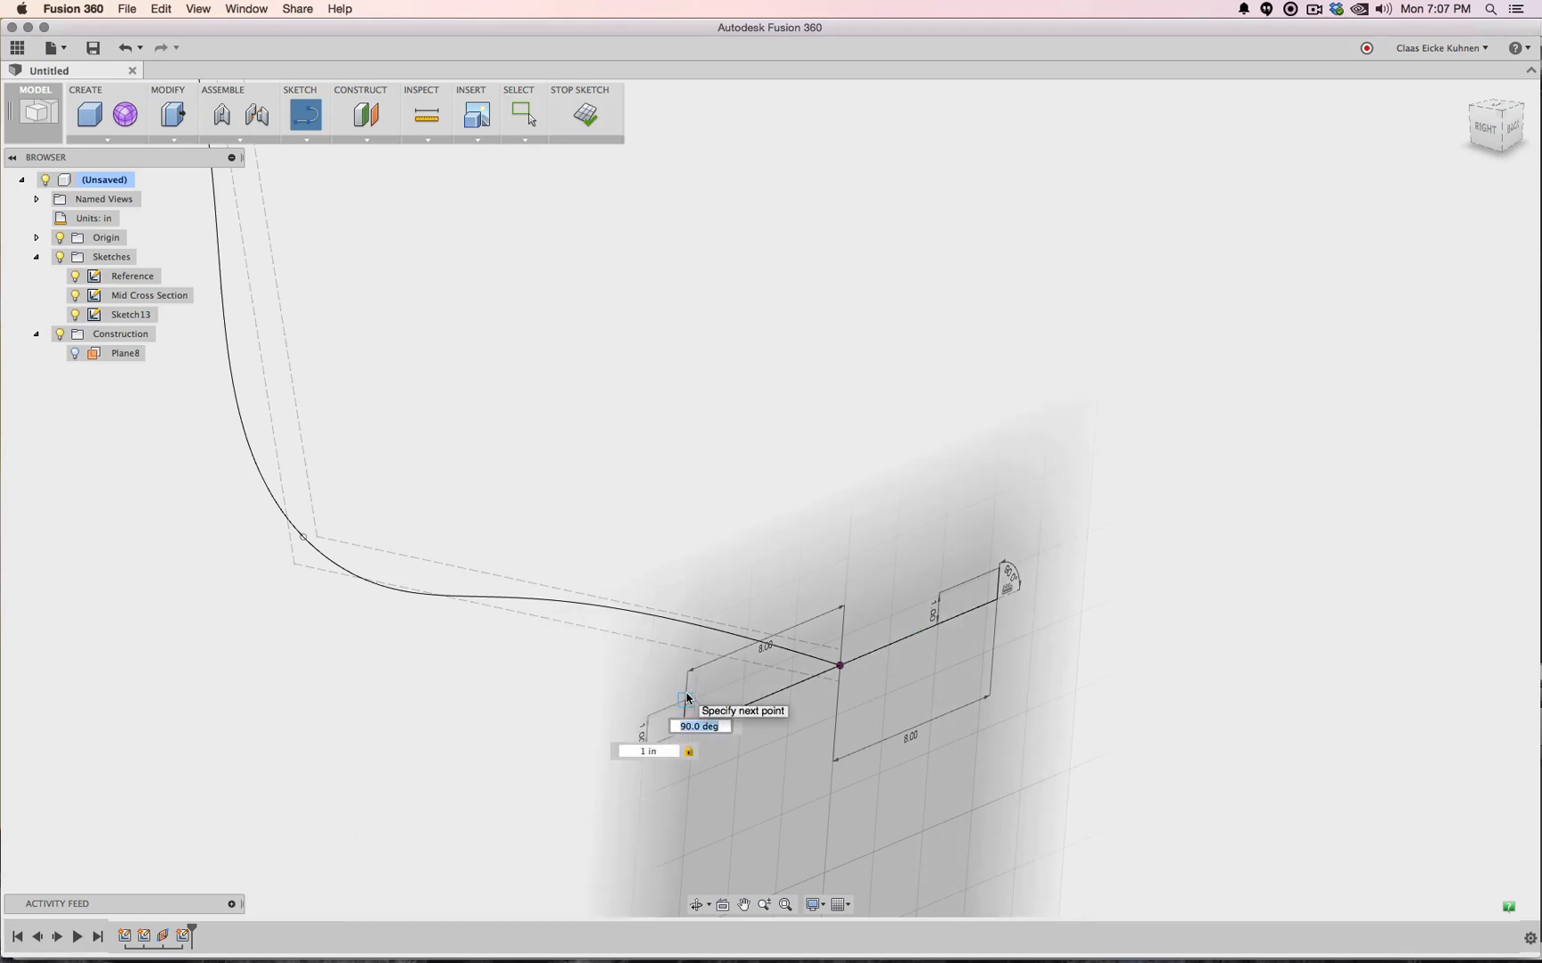
{"action": "key", "text": "Return"}
{"action": "key", "text": "Escape"}
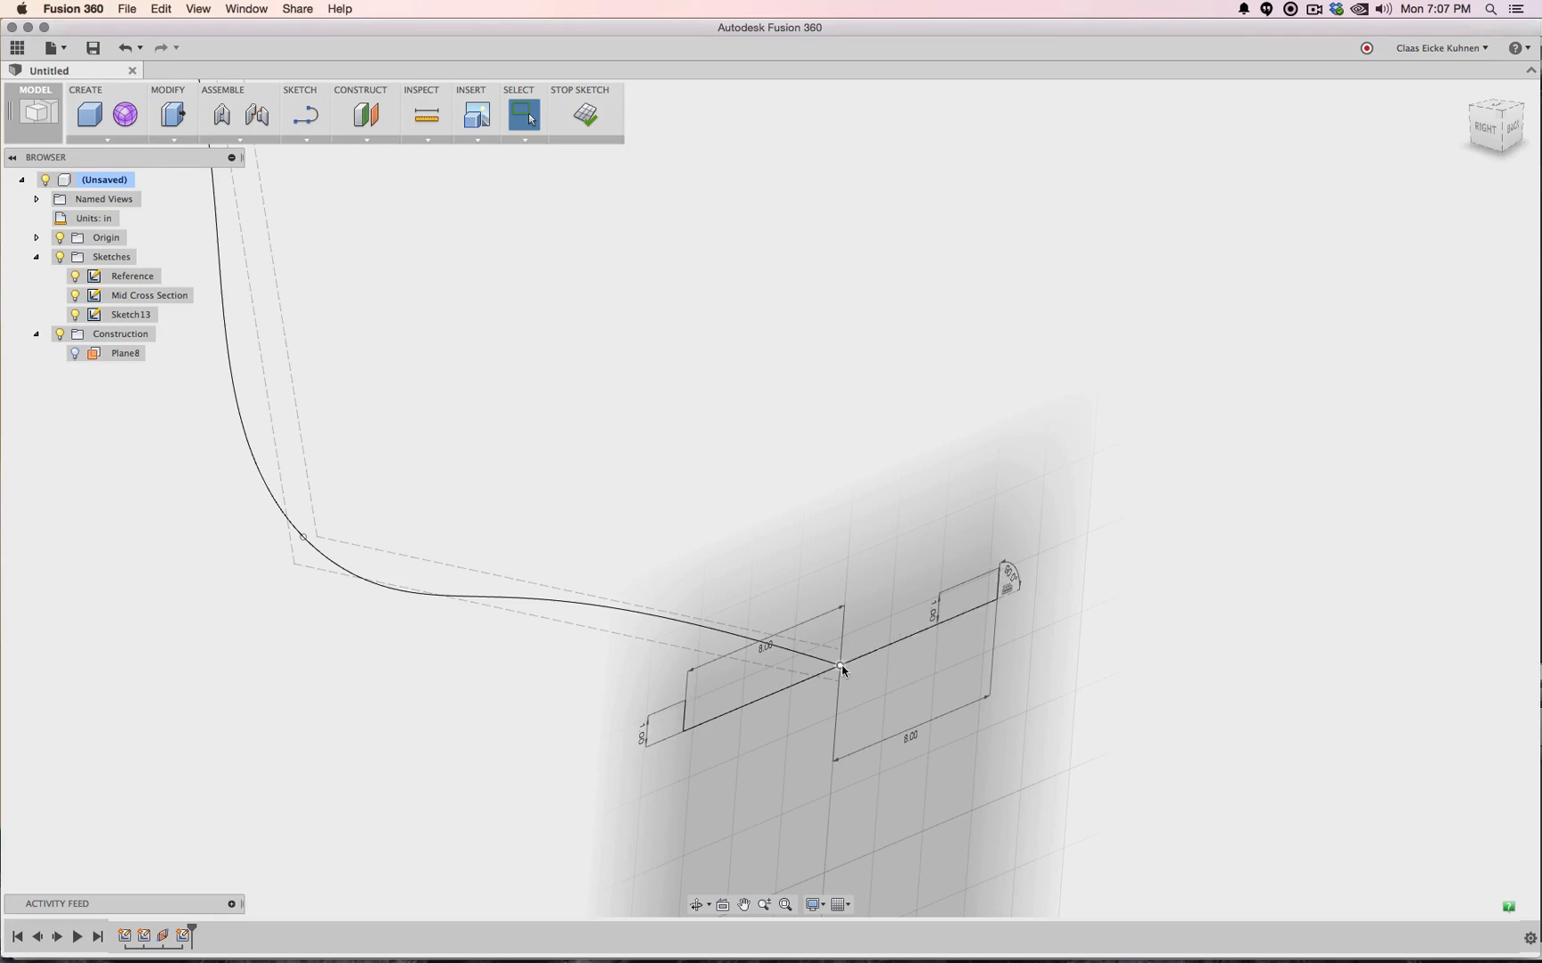
Draw a spline through the left line end, the centre point and the right line end
{"action": "left_click", "coordinate": [301, 135]}
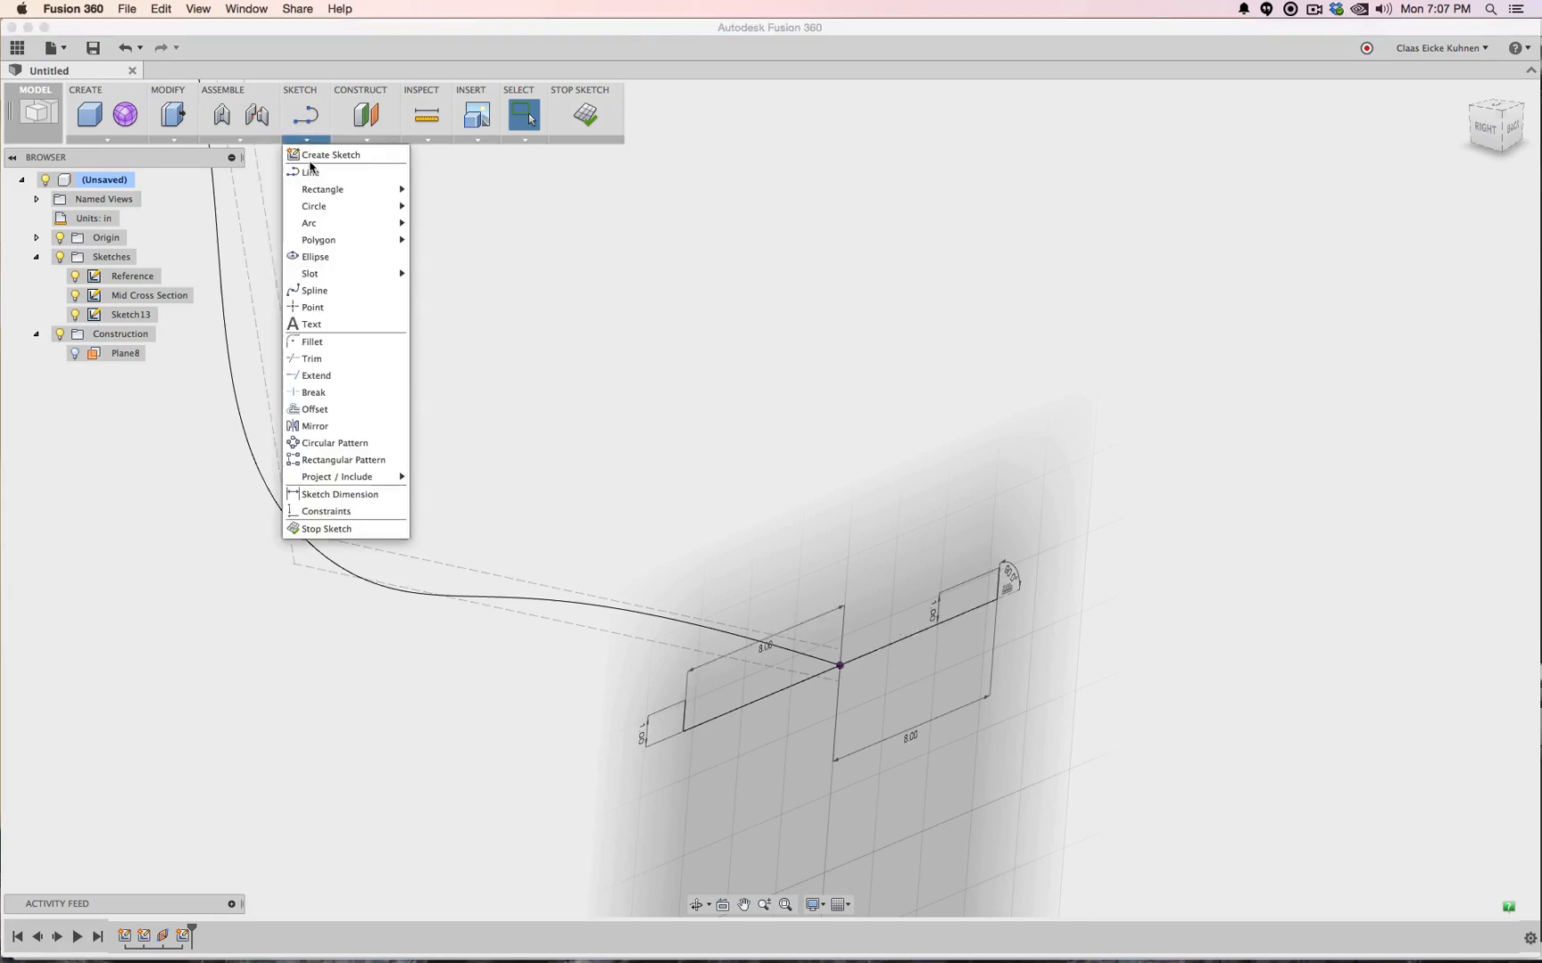
{"action": "left_click", "coordinate": [308, 289]}
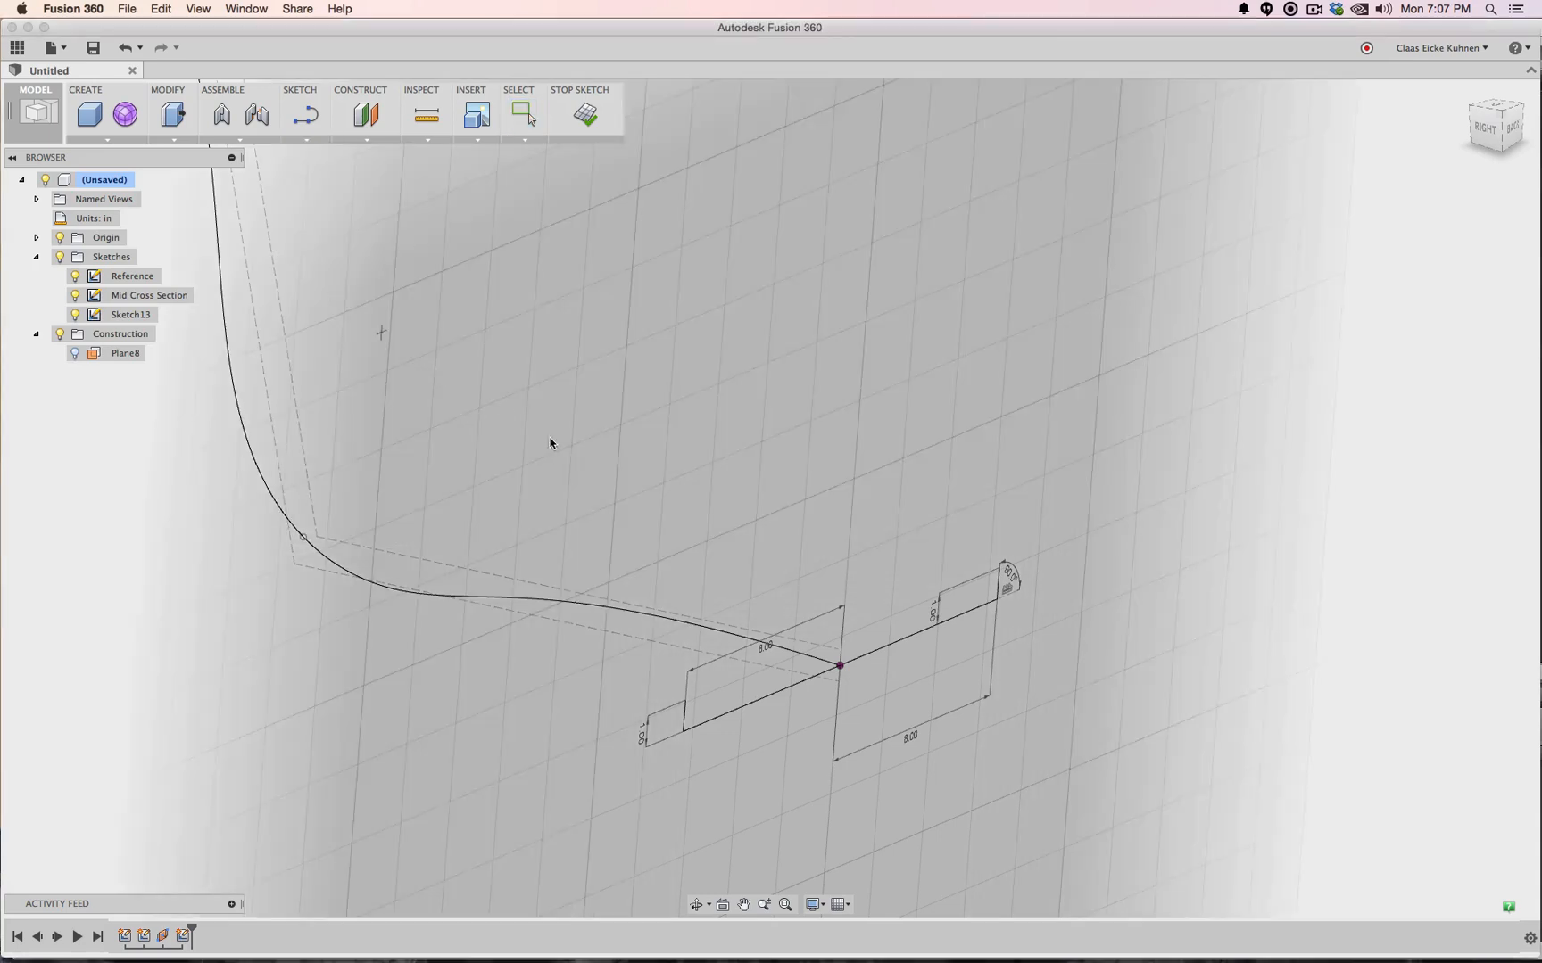
{"action": "left_click", "coordinate": [685, 699]}
{"action": "left_click", "coordinate": [839, 665]}
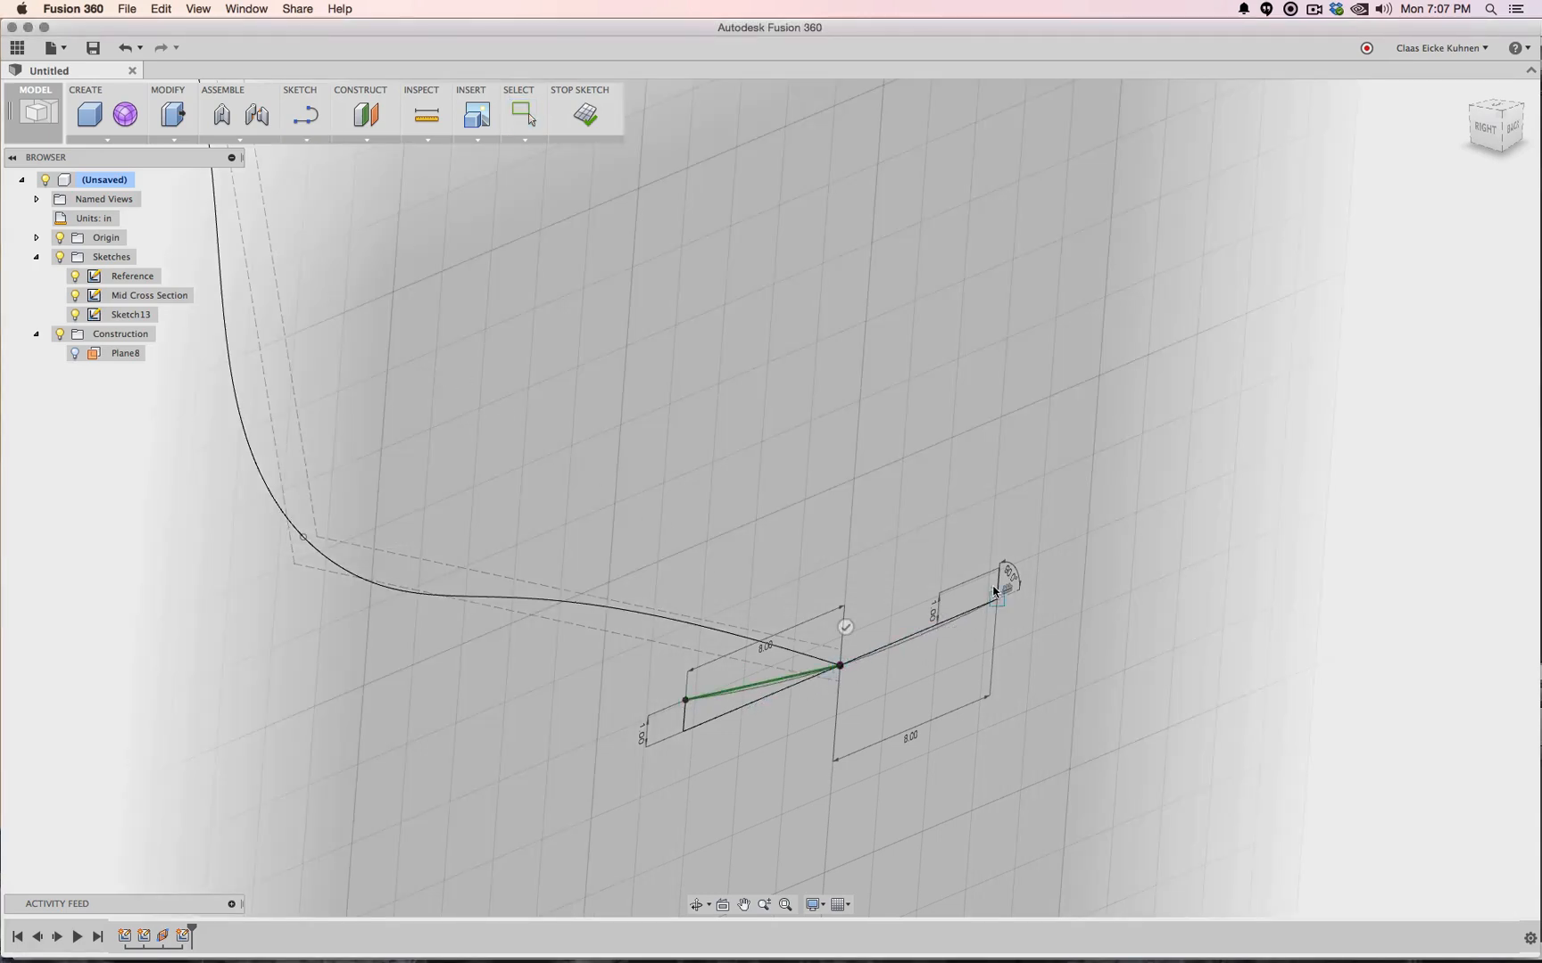
{"action": "left_click", "coordinate": [1001, 569]}
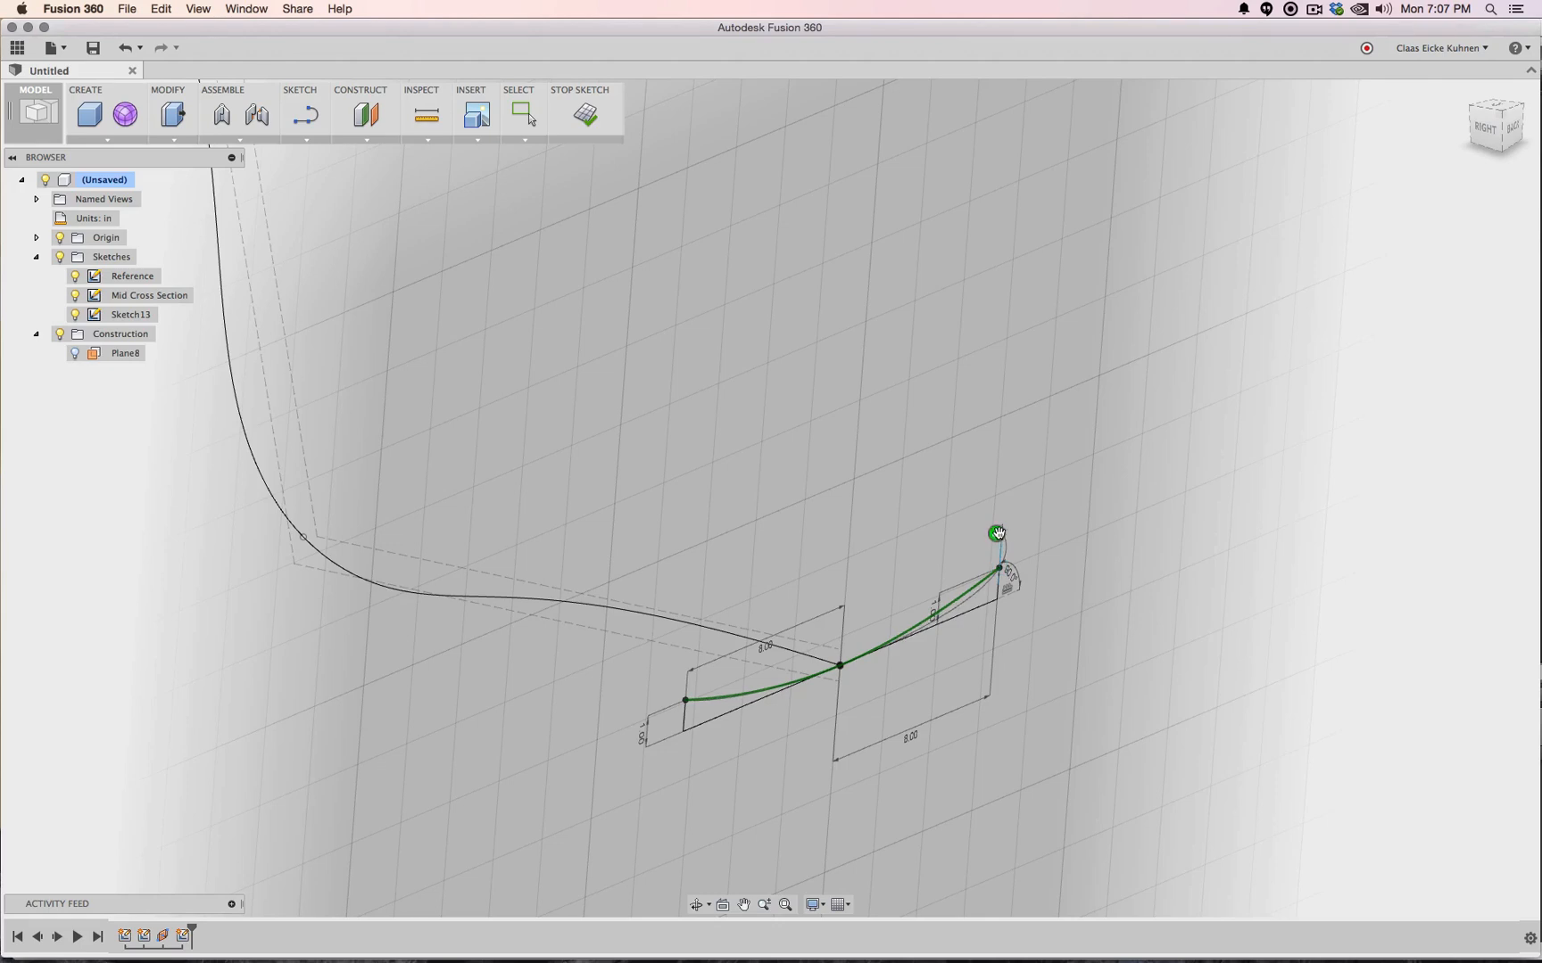
{"action": "left_click", "coordinate": [997, 534]}
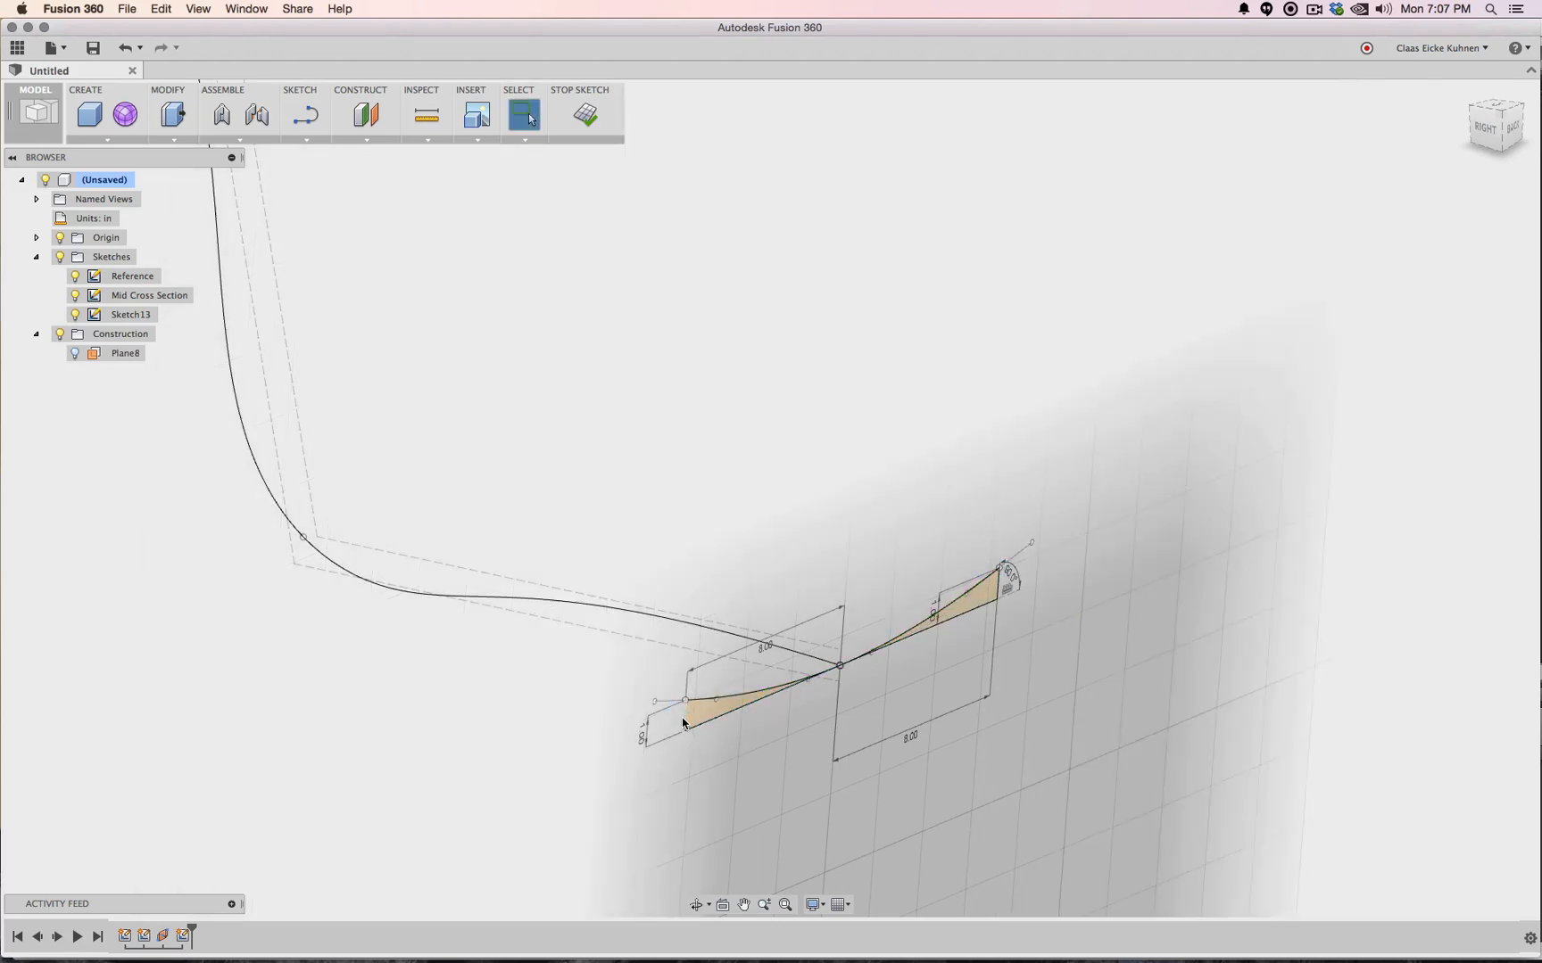
Delete the two straight helper lines
{"action": "left_click", "coordinate": [707, 720]}
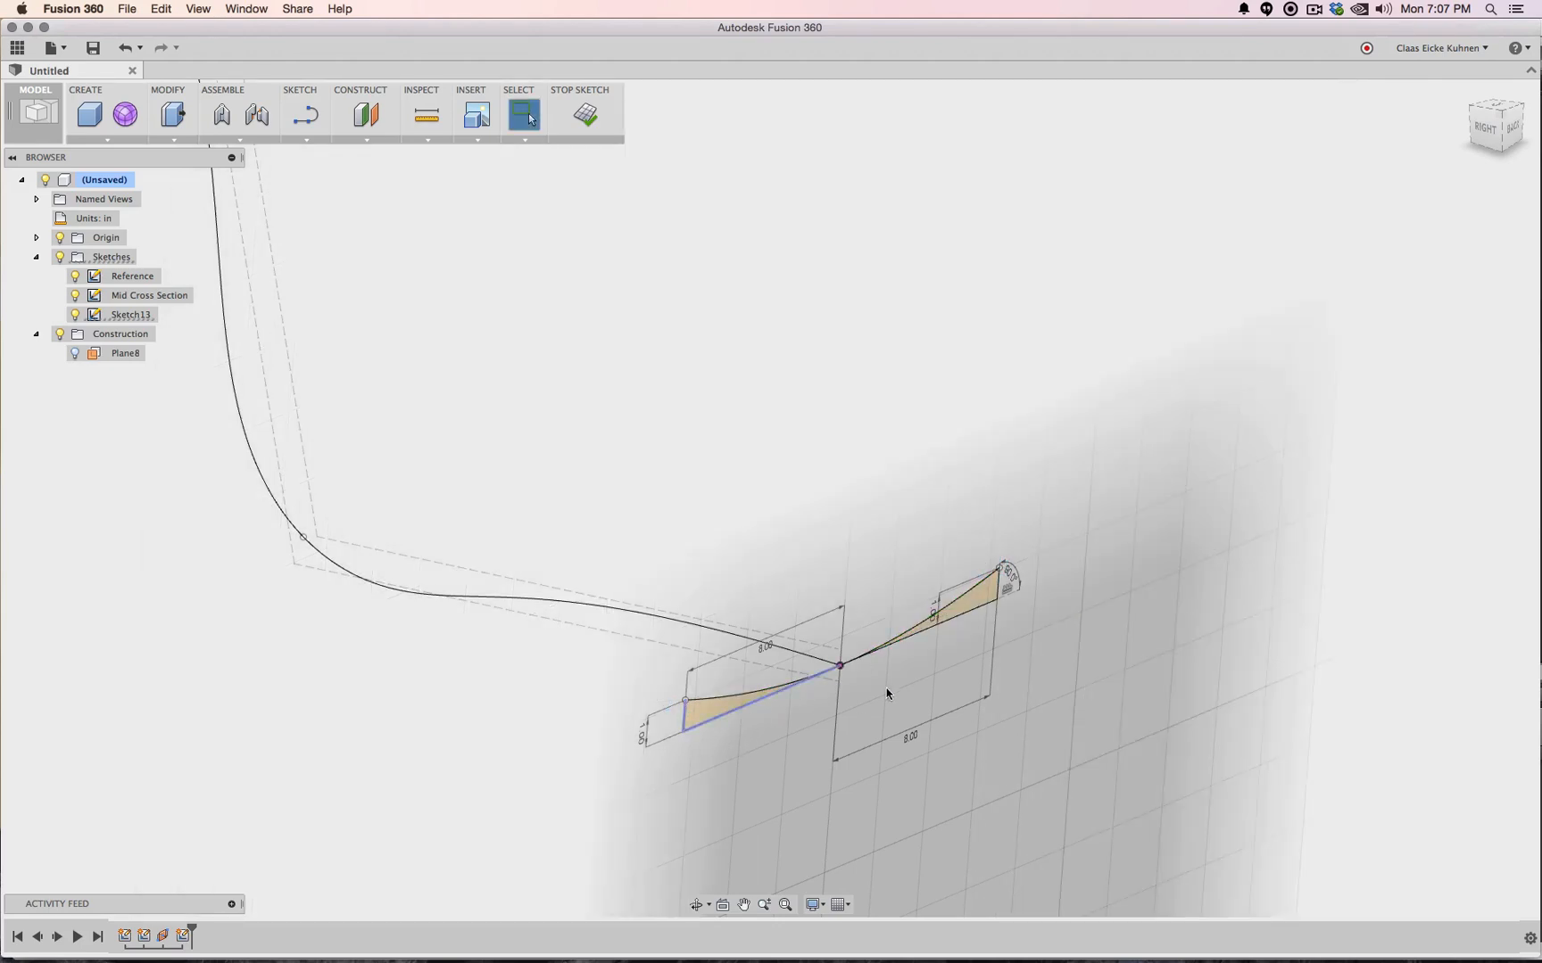
{"action": "left_click", "coordinate": [963, 614], "text": "shift"}
{"action": "key", "text": "Delete"}
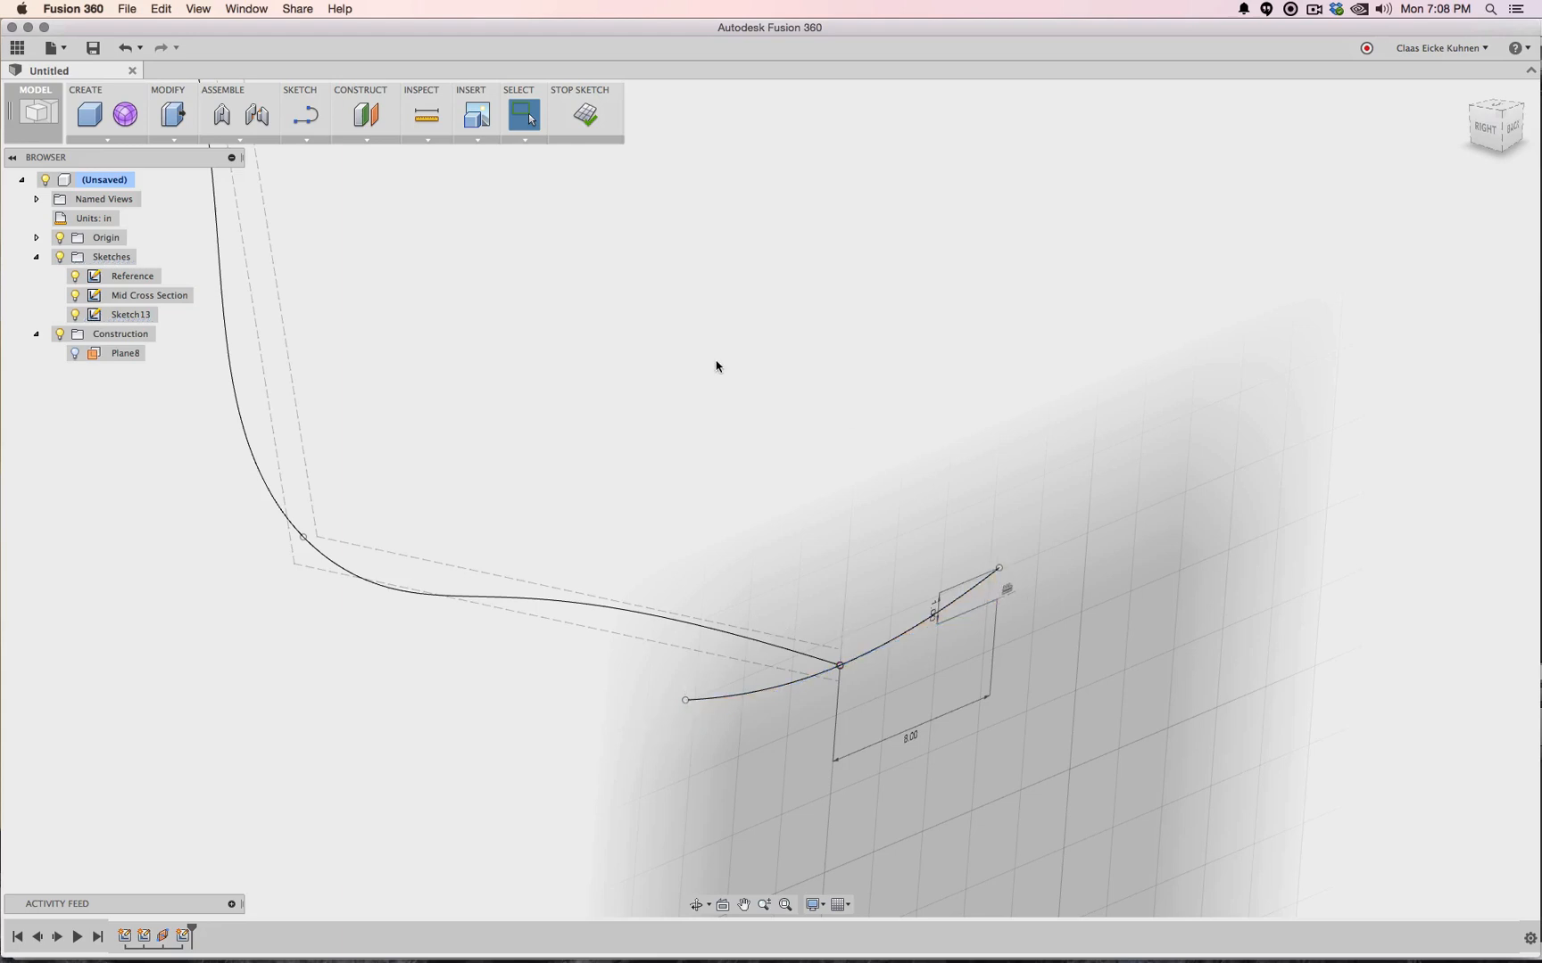
Offset the new curve about 0.611 in to create a parallel copy beneath it
{"action": "left_click", "coordinate": [305, 114]}
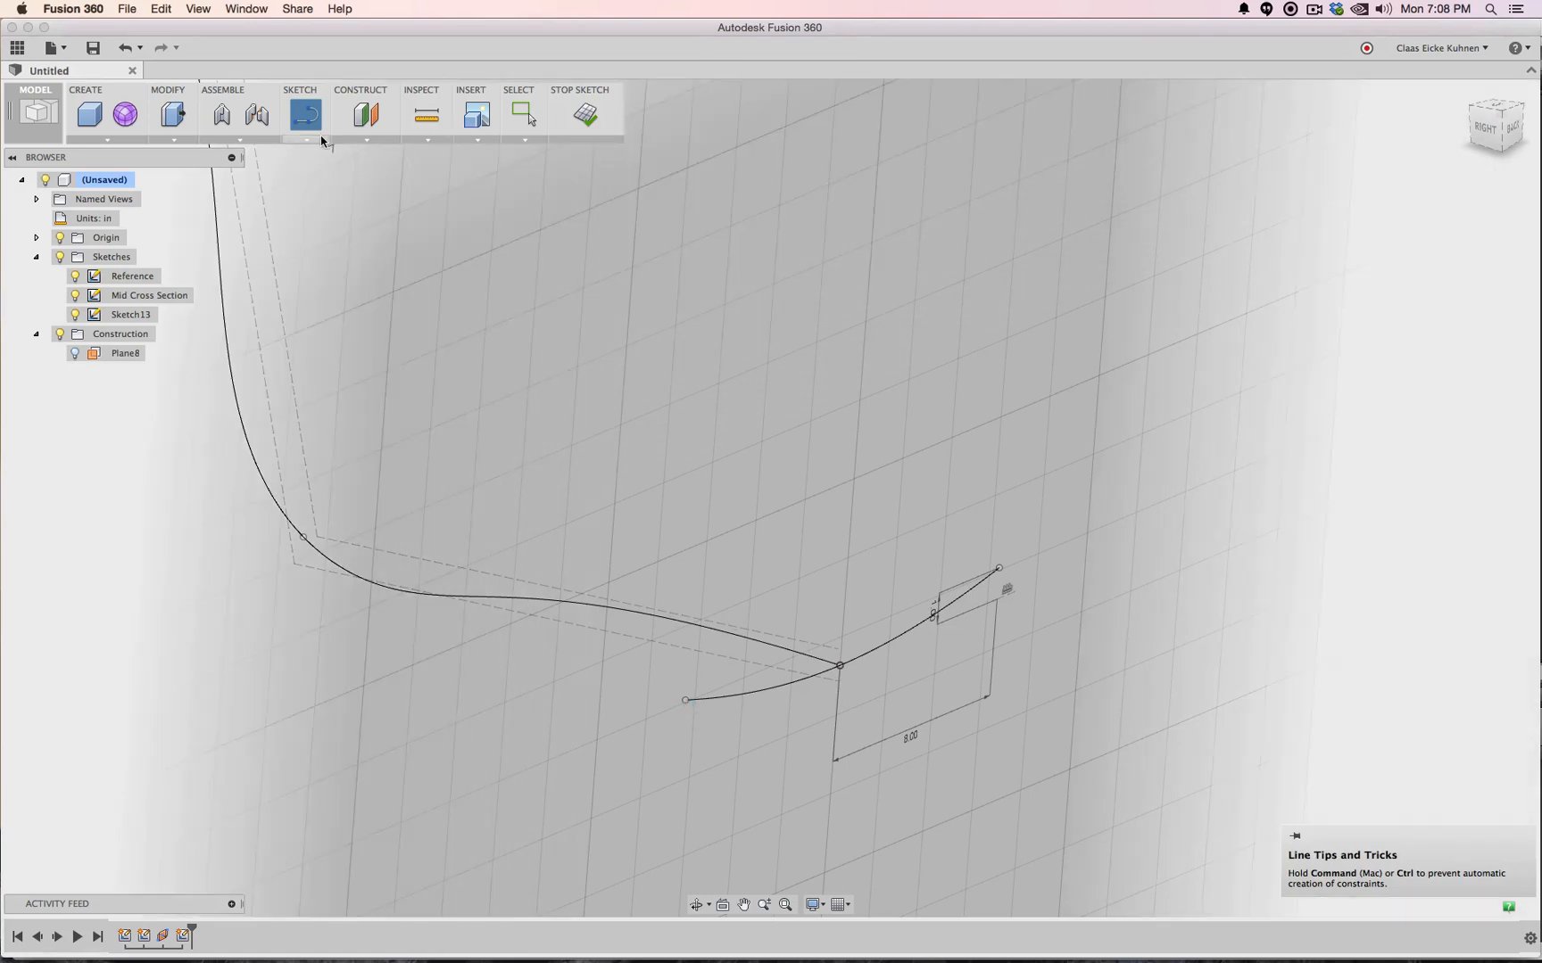
{"action": "left_click", "coordinate": [312, 139]}
{"action": "left_click", "coordinate": [365, 409]}
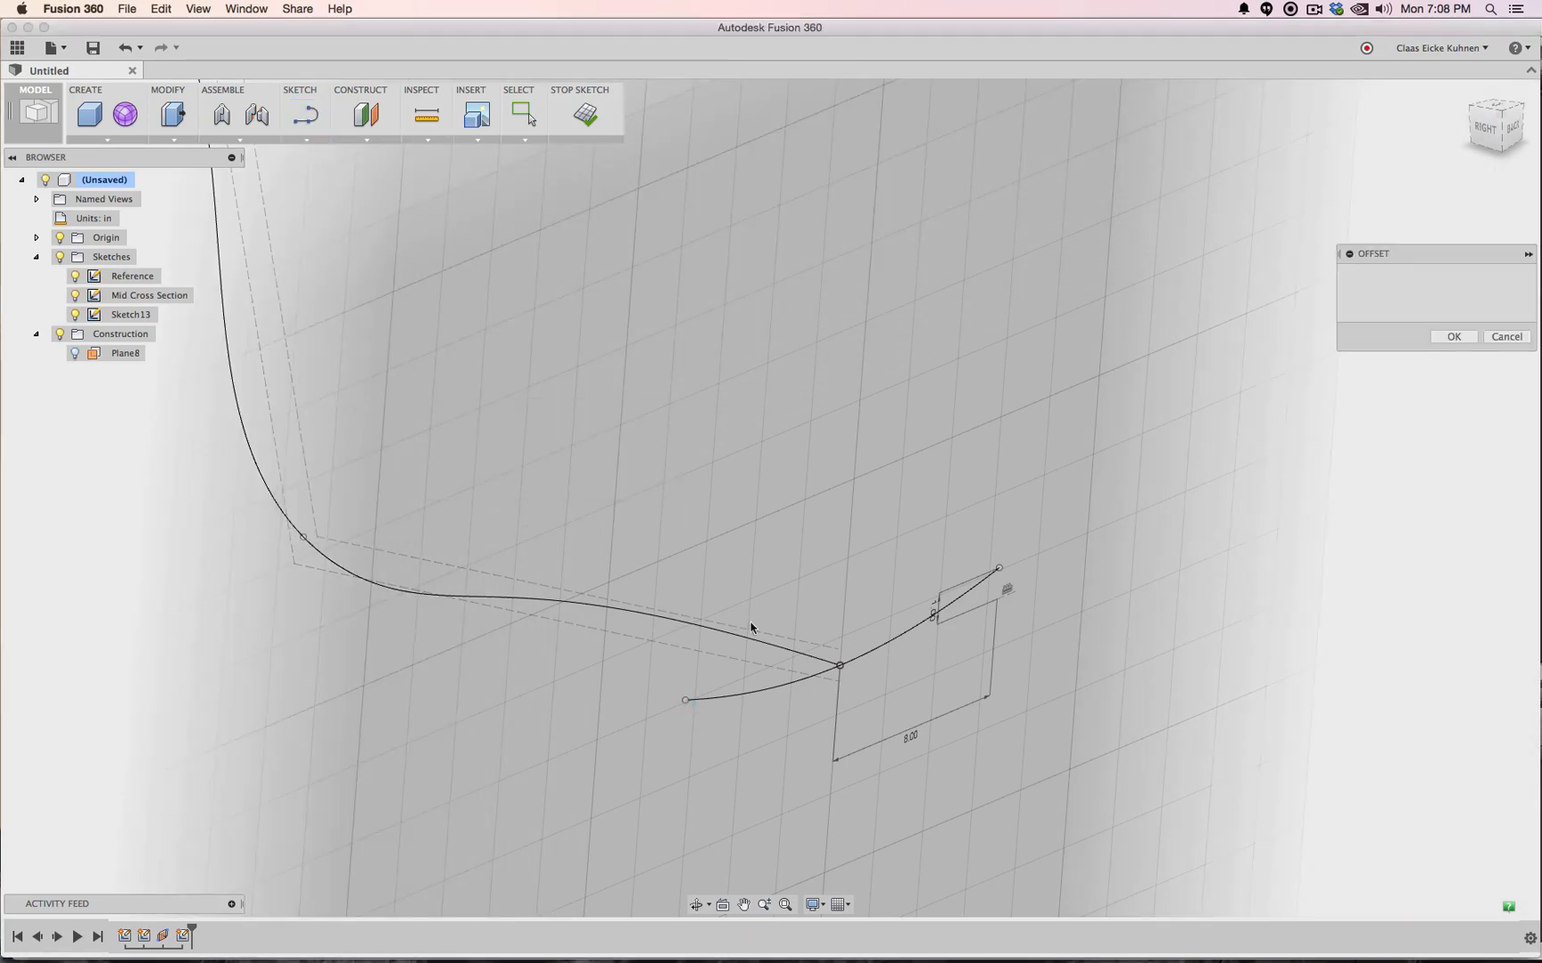
{"action": "left_click", "coordinate": [745, 695]}
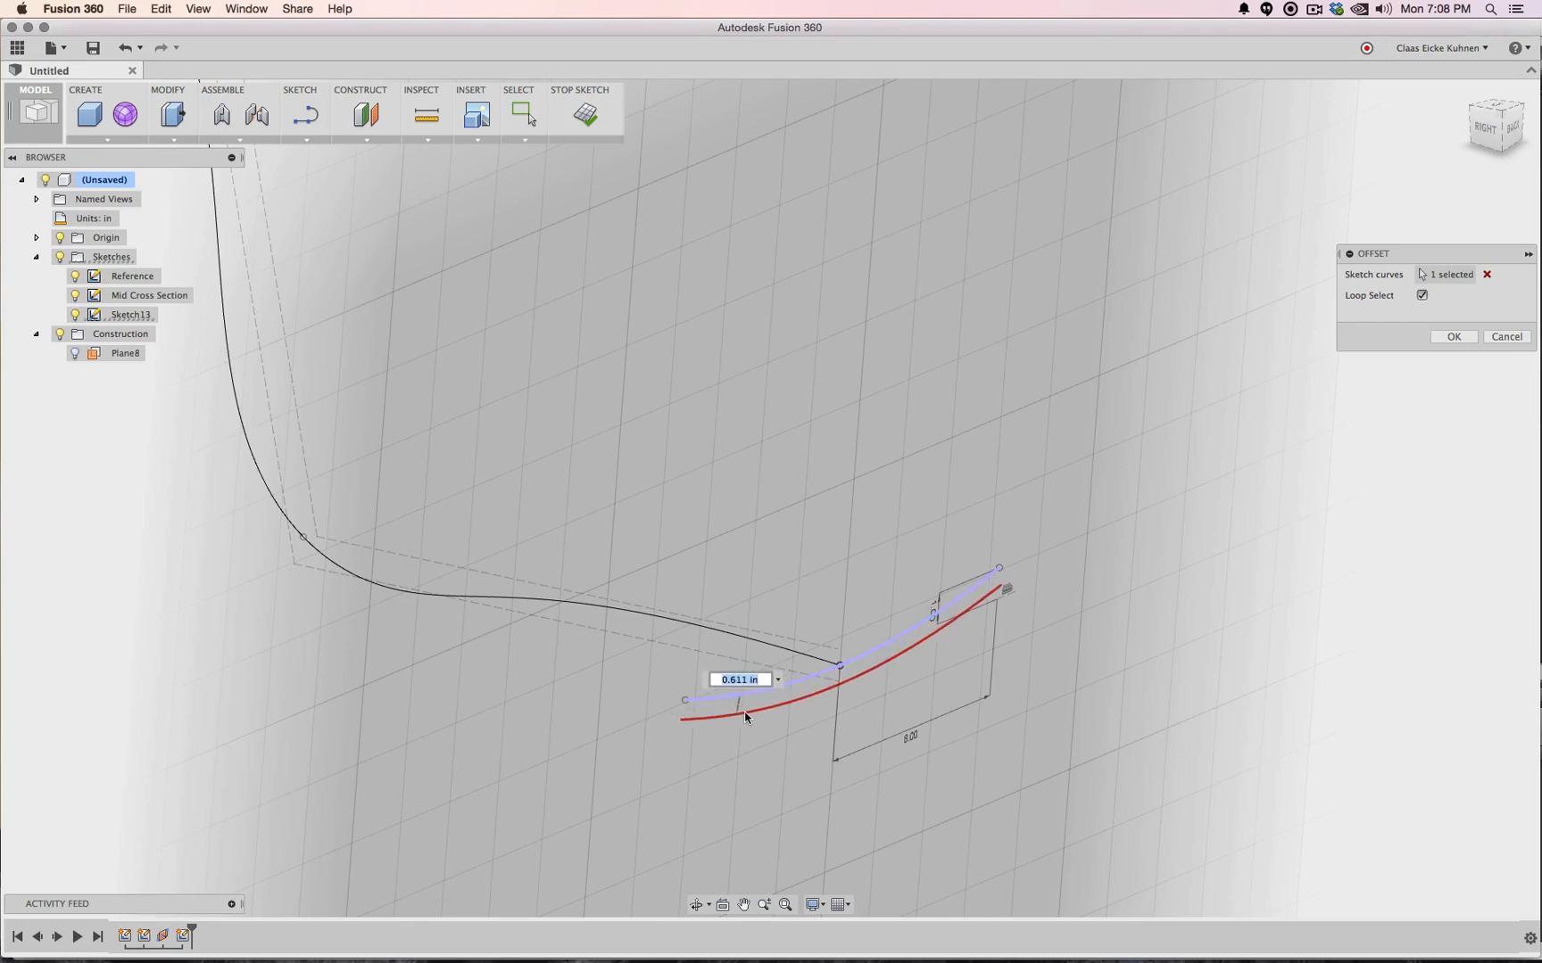
{"action": "left_click", "coordinate": [746, 717]}
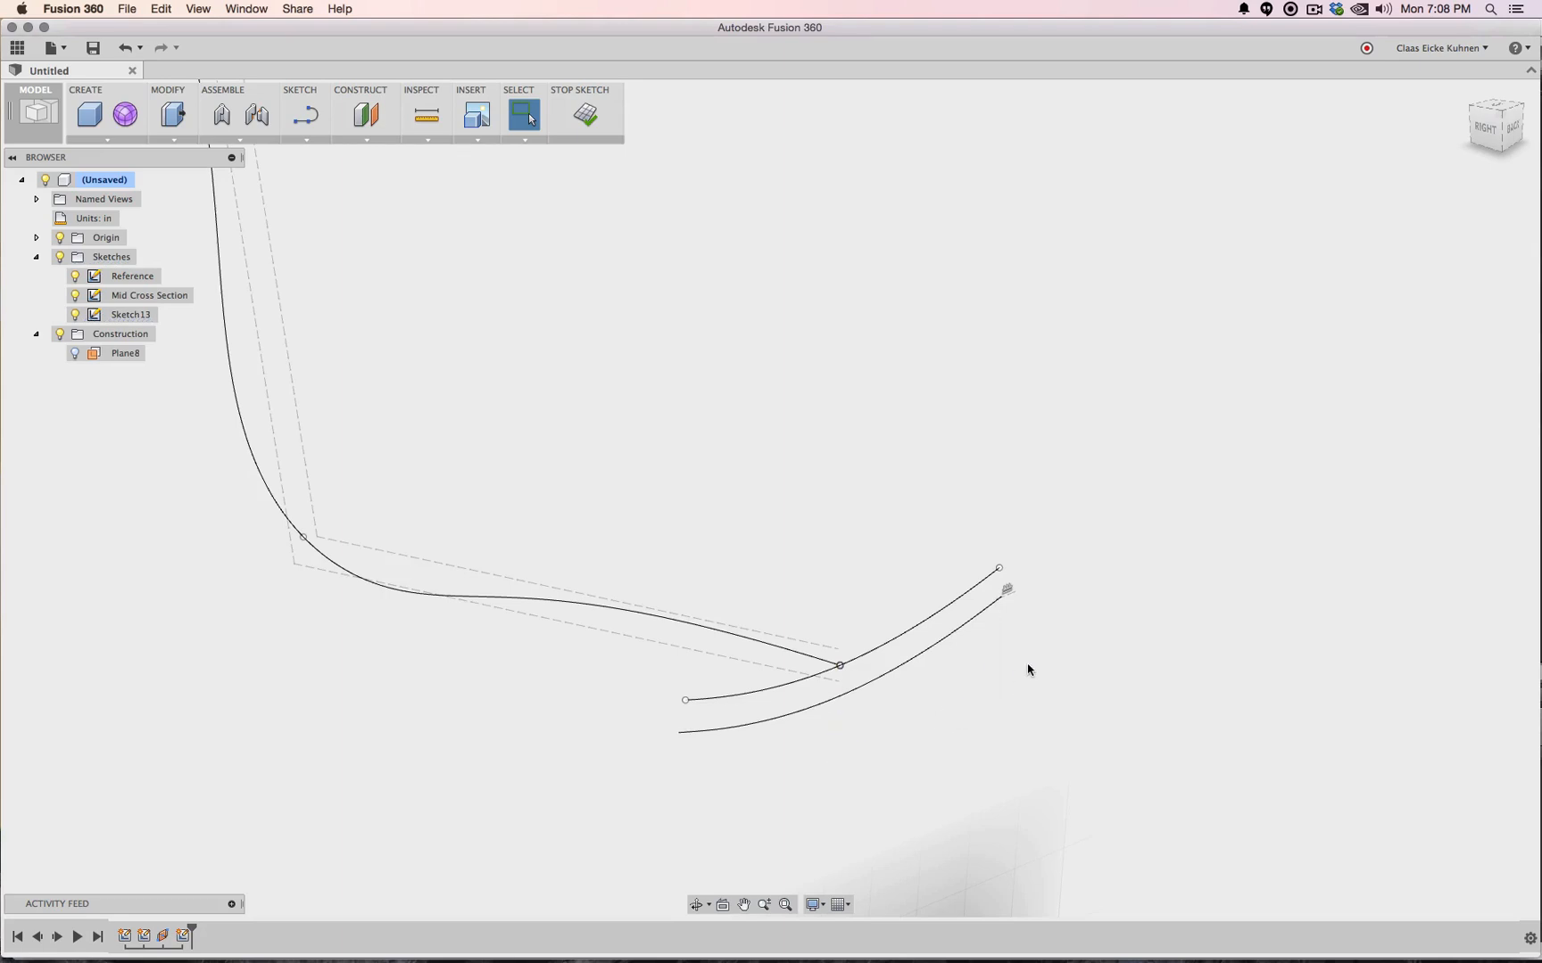
{"action": "left_click", "coordinate": [1015, 594]}
Draw a line from the upper curve's left endpoint down to the offset curve's left endpoint
{"action": "key", "text": "l"}
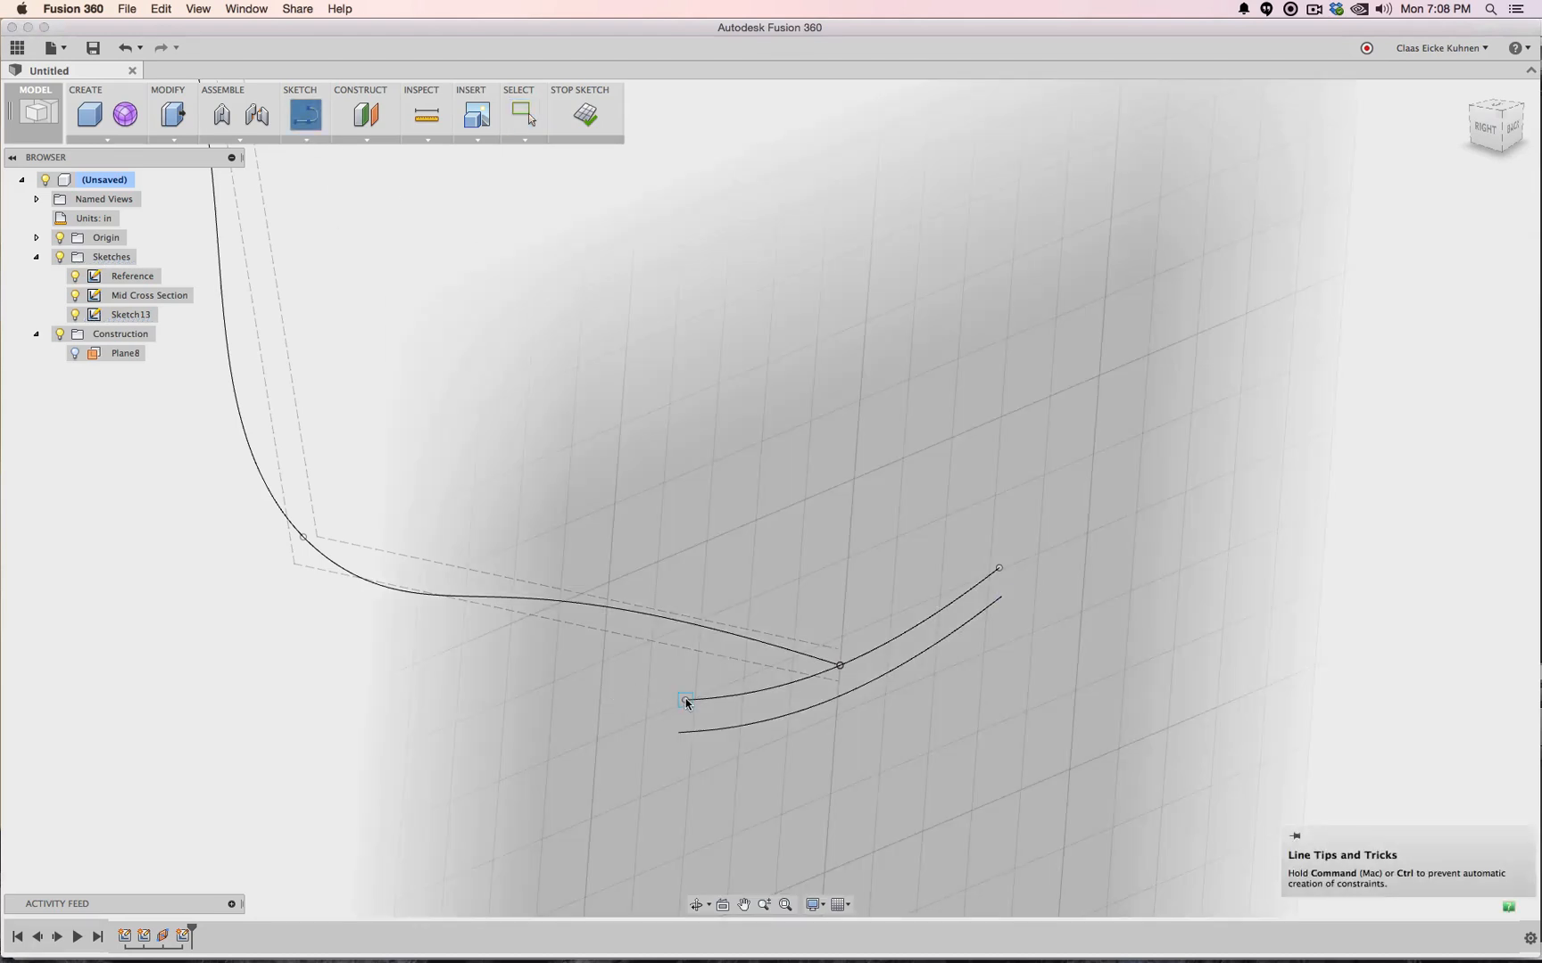
{"action": "left_click", "coordinate": [685, 701]}
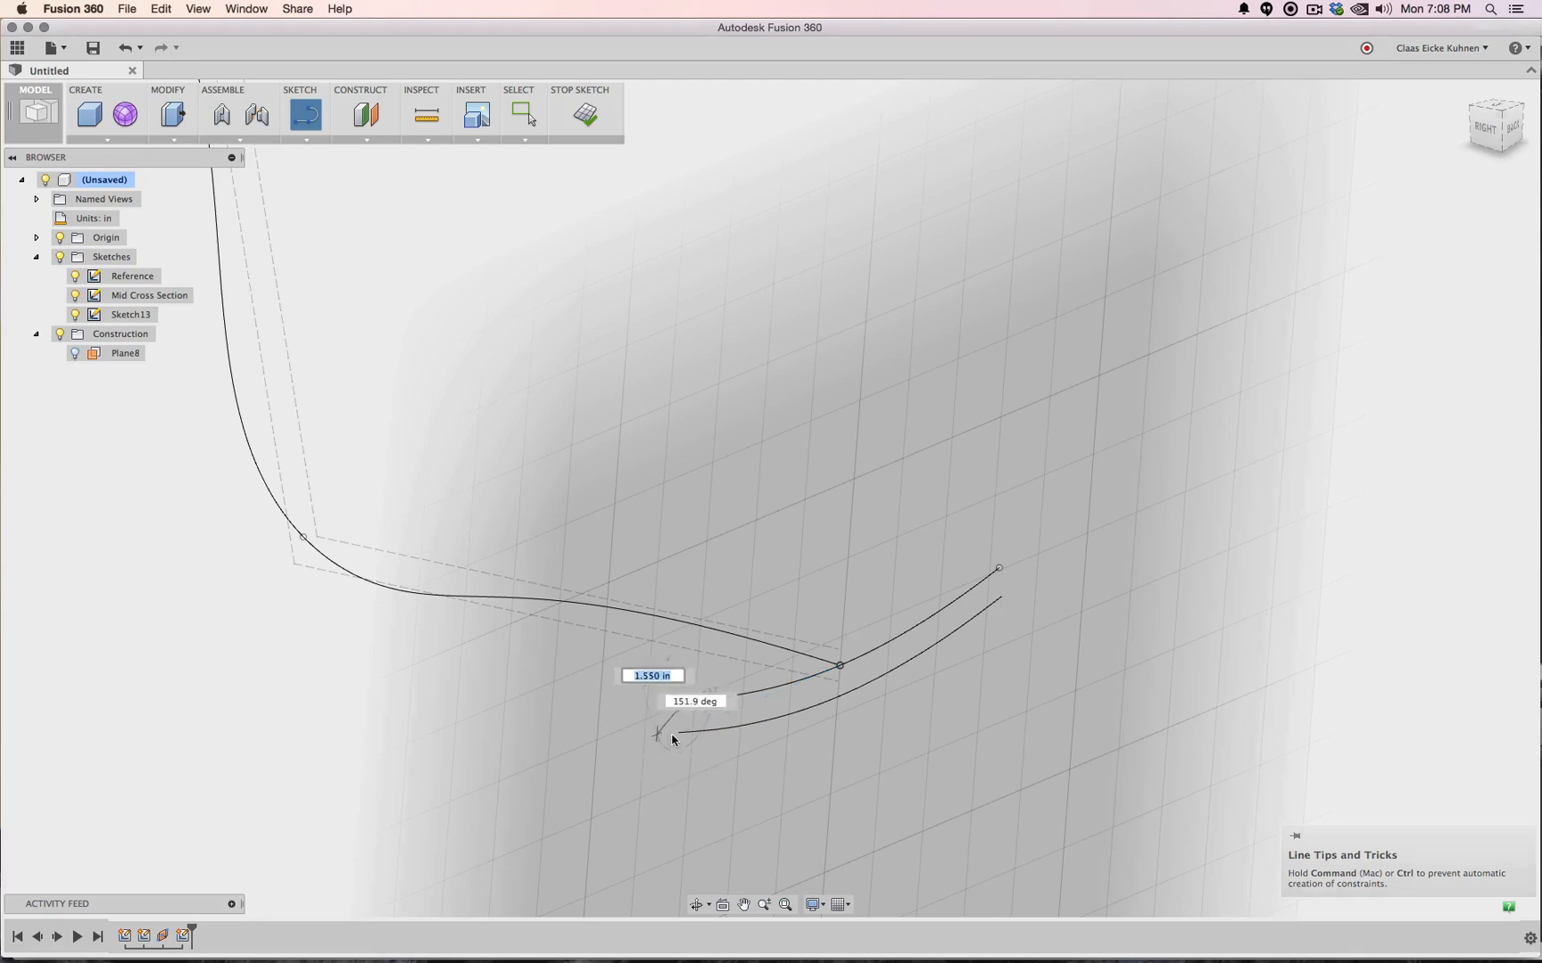
{"action": "scroll", "coordinate": [681, 738], "scroll_direction": "up", "scroll_amount": 3}
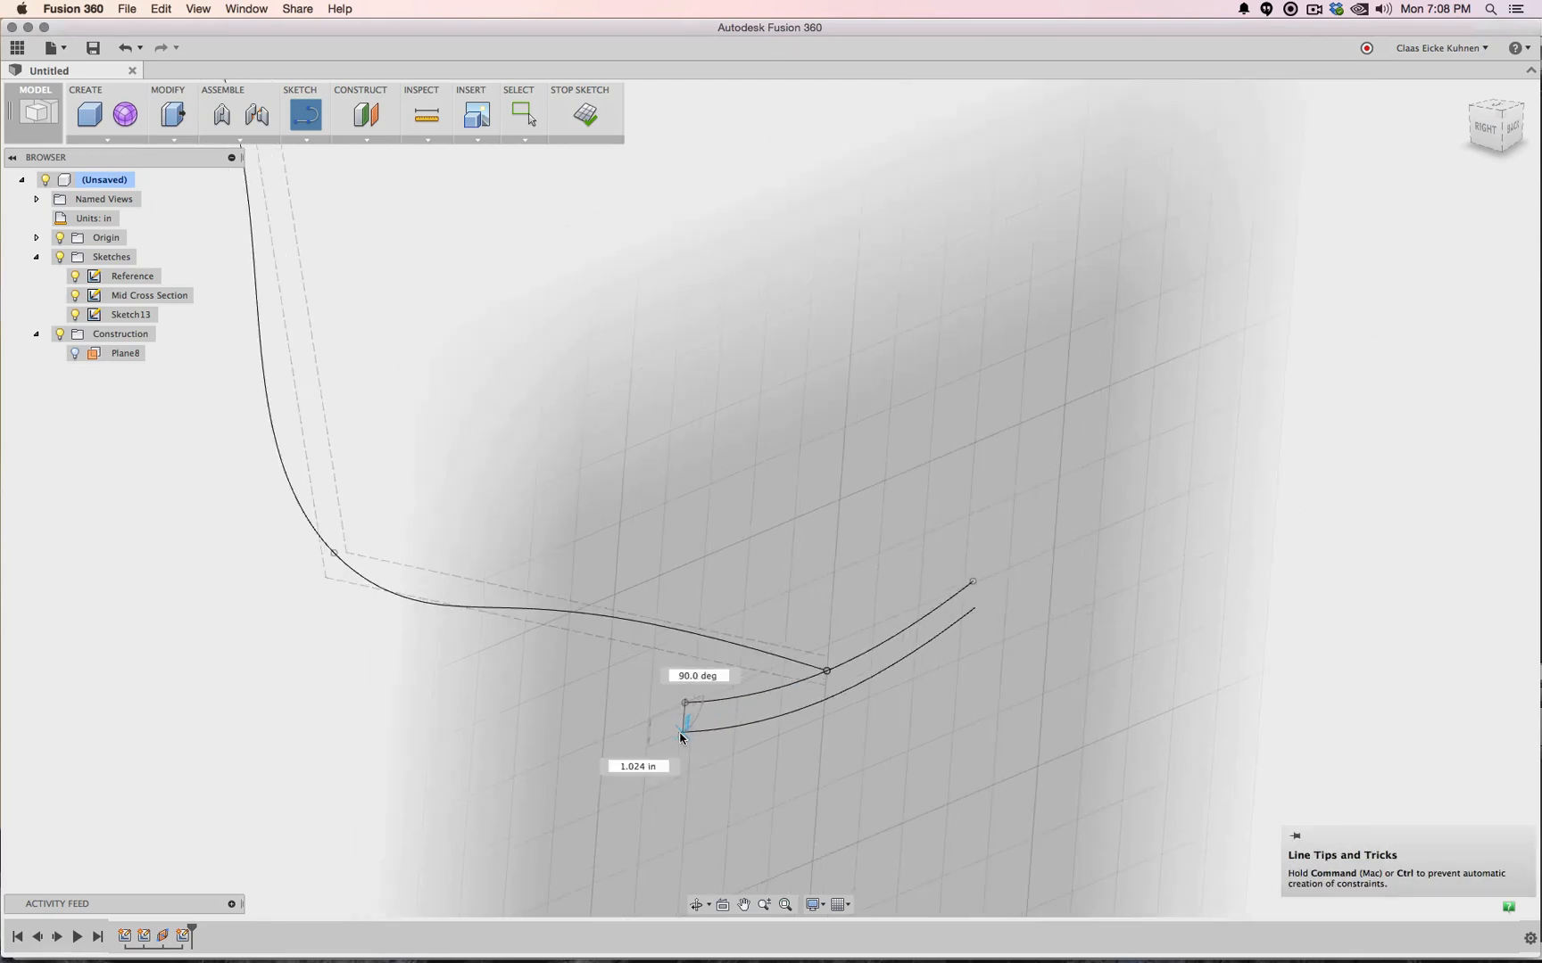
{"action": "scroll", "coordinate": [681, 738], "scroll_direction": "up", "scroll_amount": 5}
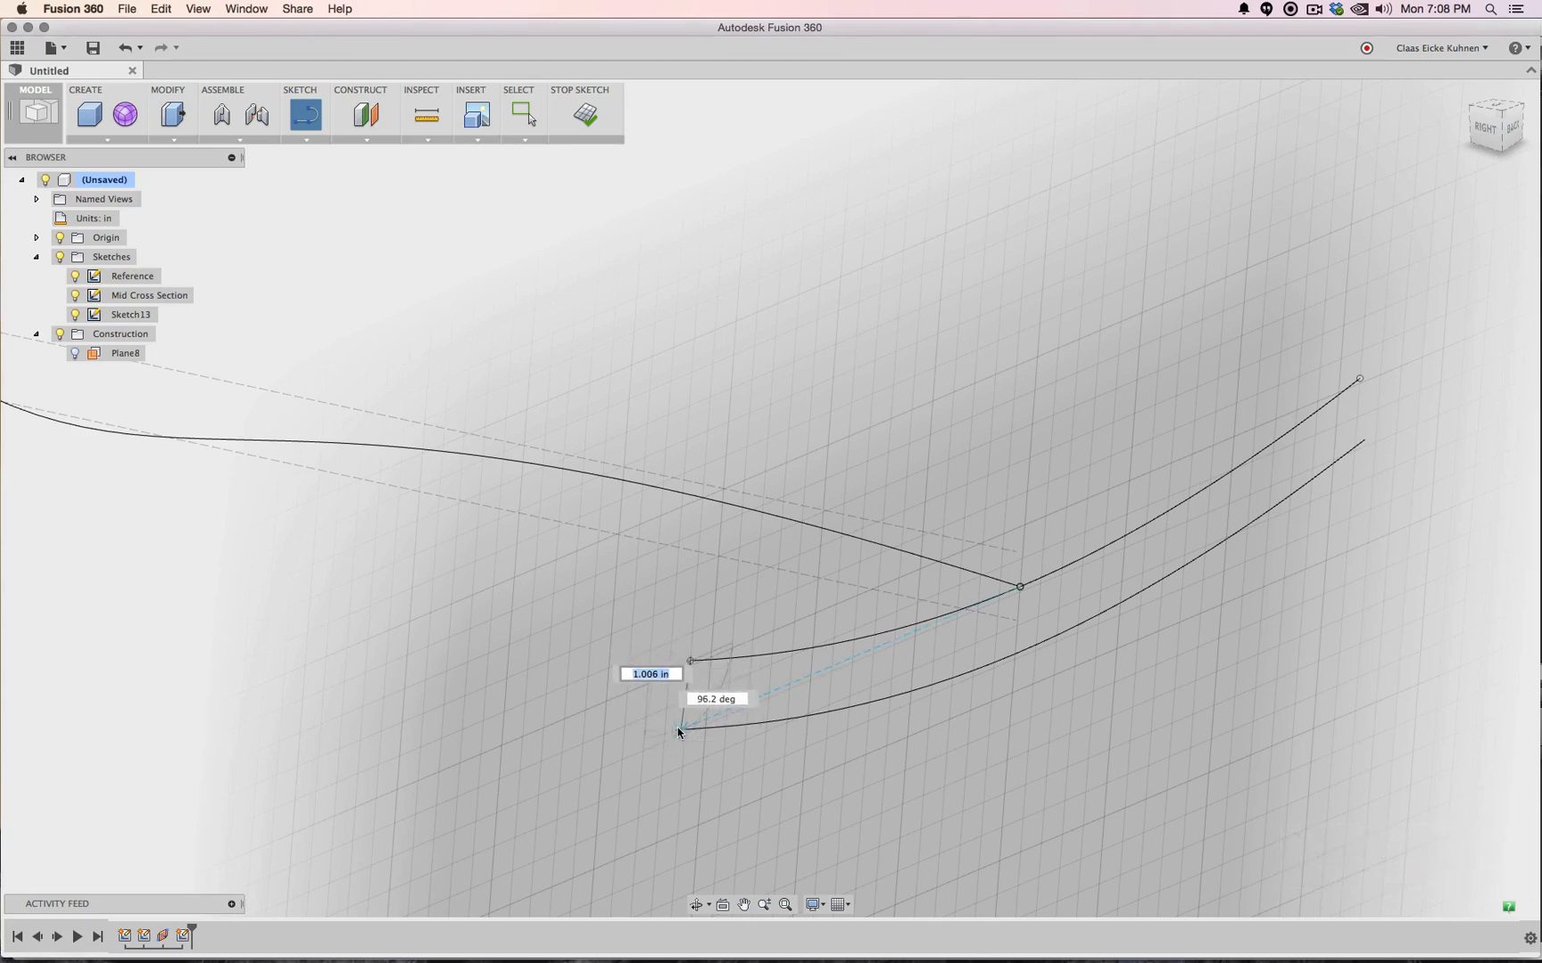
{"action": "left_click", "coordinate": [679, 730]}
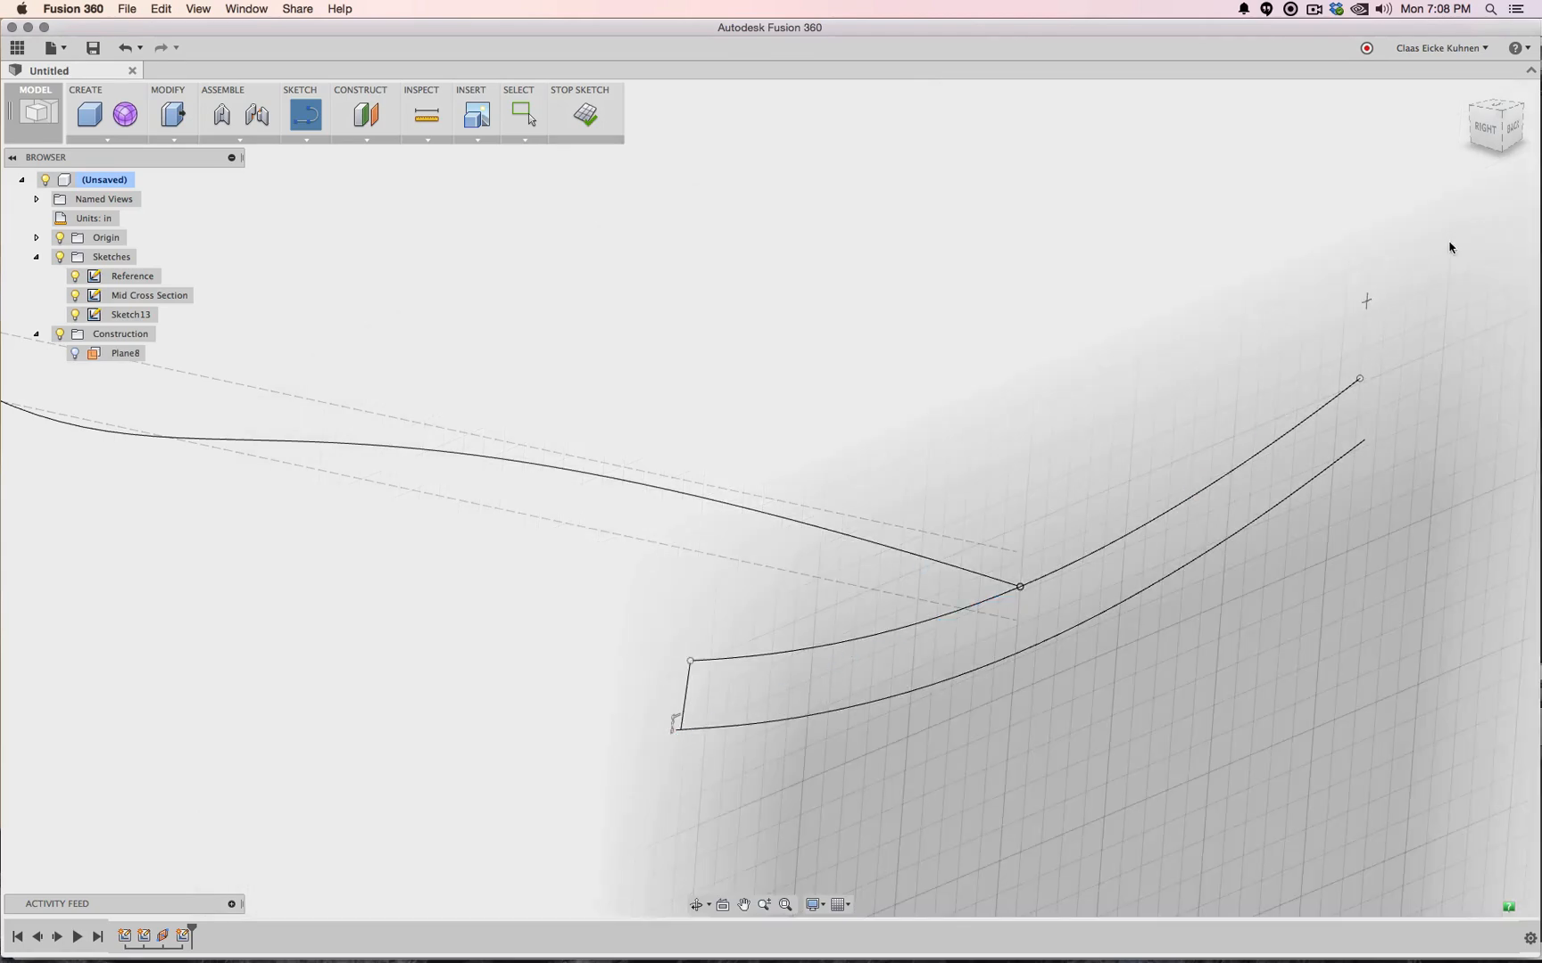
{"action": "left_click", "coordinate": [1478, 151]}
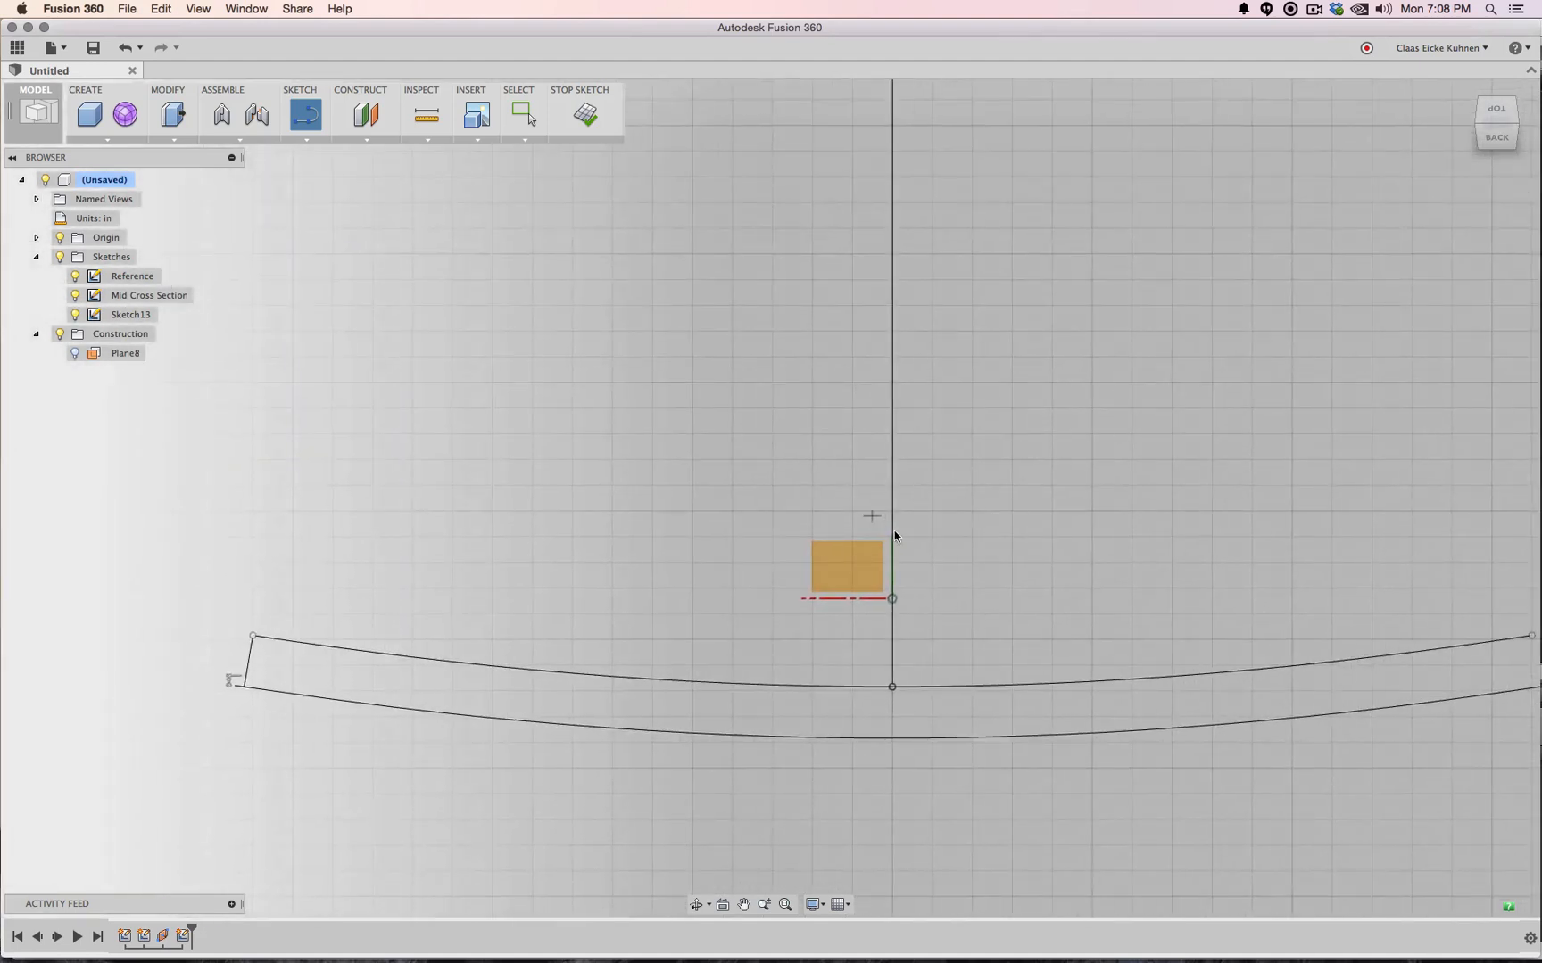
Close the profile's right end with a line between the two curves' right ends
{"action": "middle_click_drag", "start_coordinate": [1042, 530], "coordinate": [741, 491]}
{"action": "scroll", "coordinate": [750, 492], "scroll_direction": "up", "scroll_amount": 1}
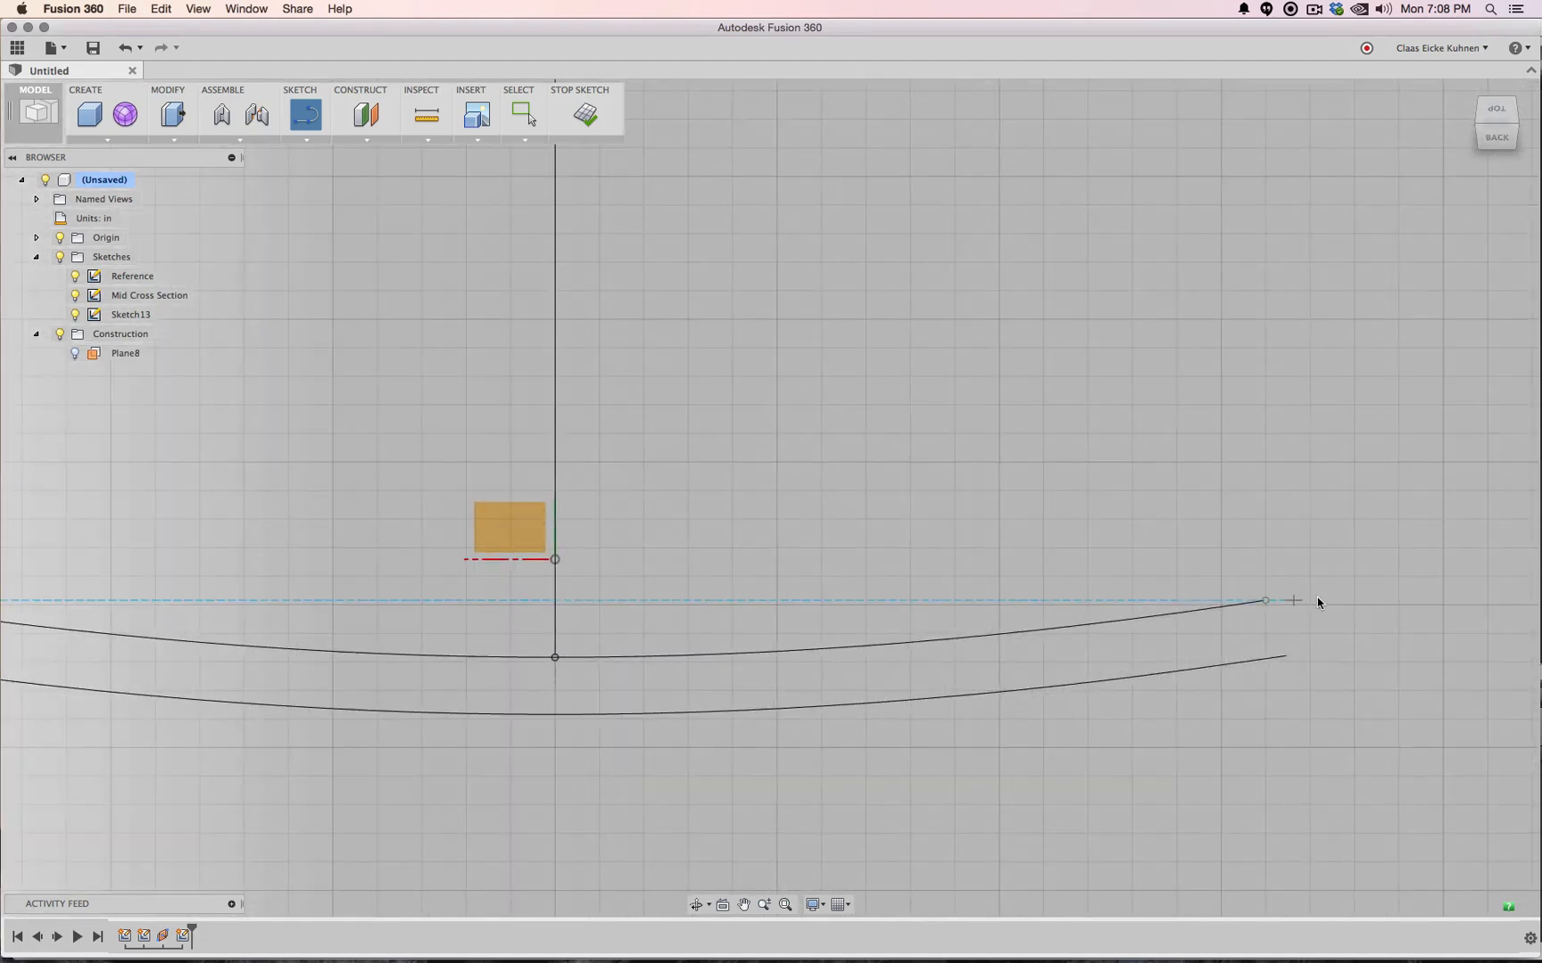
{"action": "left_click", "coordinate": [1264, 601]}
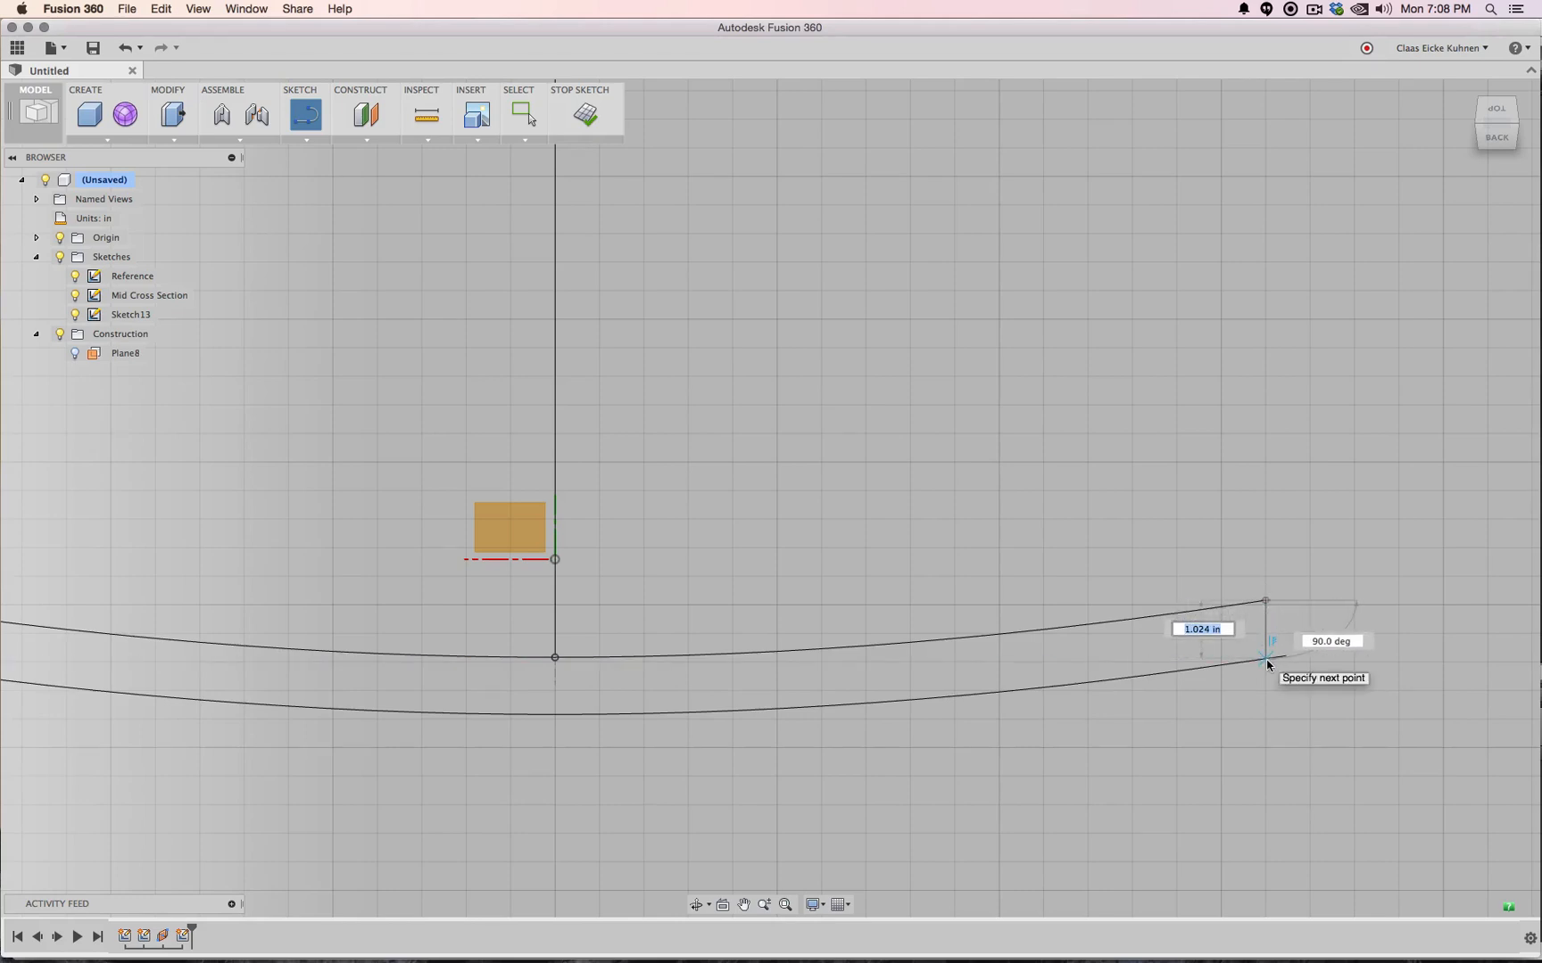
{"action": "left_click", "coordinate": [1266, 660]}
{"action": "scroll", "coordinate": [926, 639], "scroll_direction": "up", "scroll_amount": 2}
{"action": "middle_click_drag", "start_coordinate": [654, 604], "coordinate": [1018, 581]}
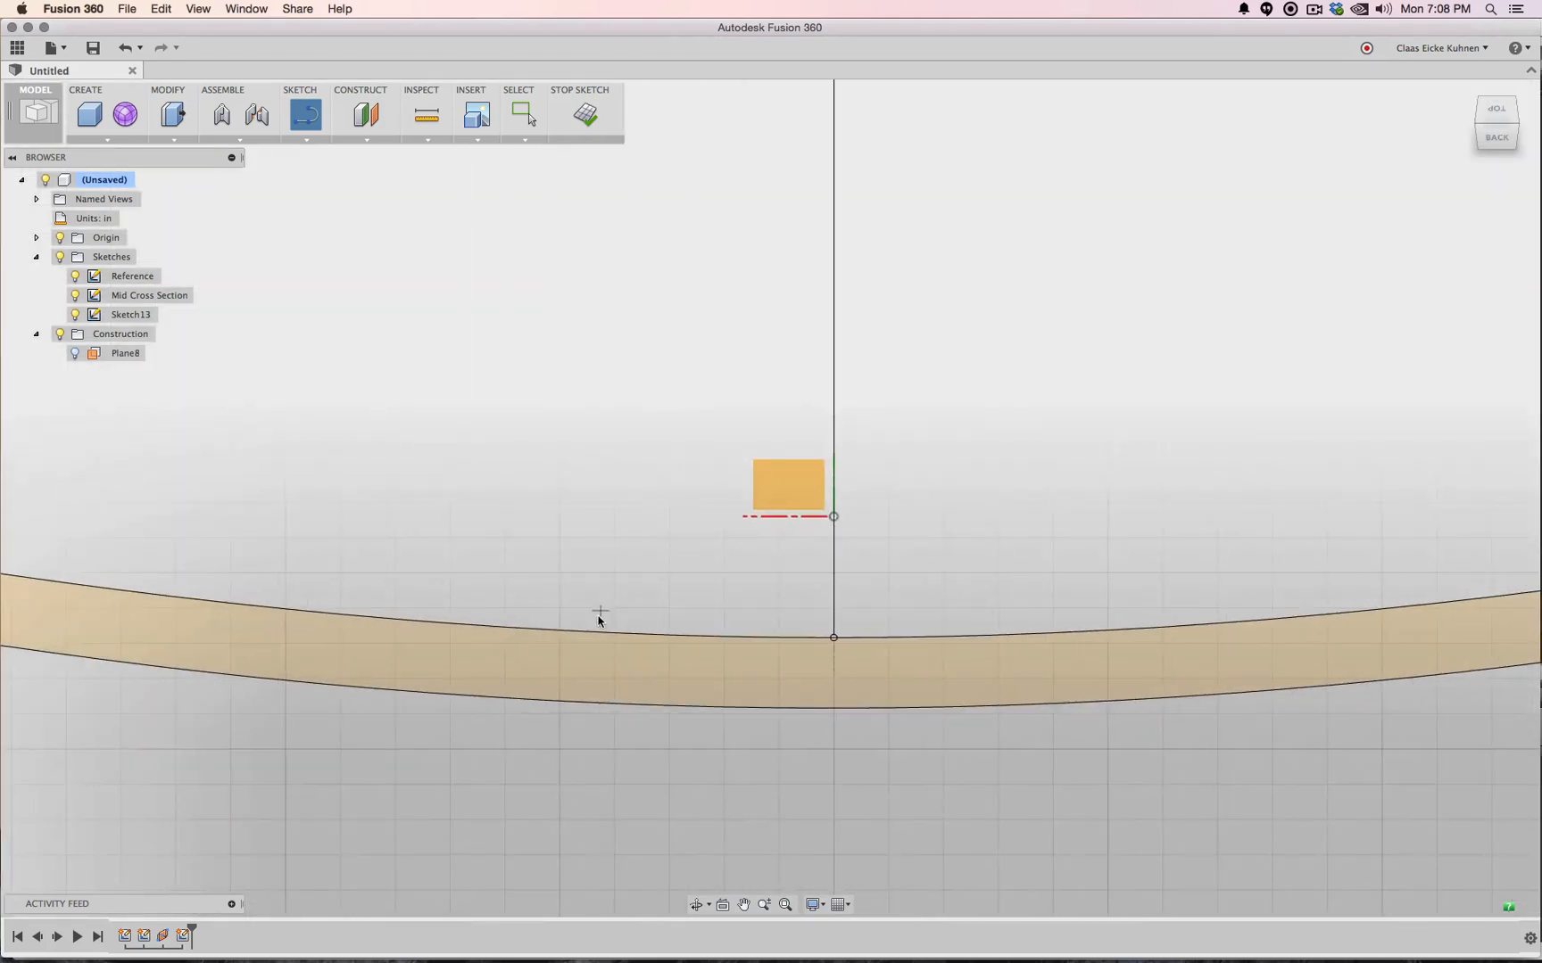
{"action": "scroll", "coordinate": [599, 617], "scroll_direction": "down", "scroll_amount": 5}
{"action": "middle_click_drag", "start_coordinate": [608, 592], "coordinate": [869, 572]}
{"action": "scroll", "coordinate": [653, 608], "scroll_direction": "up", "scroll_amount": 4}
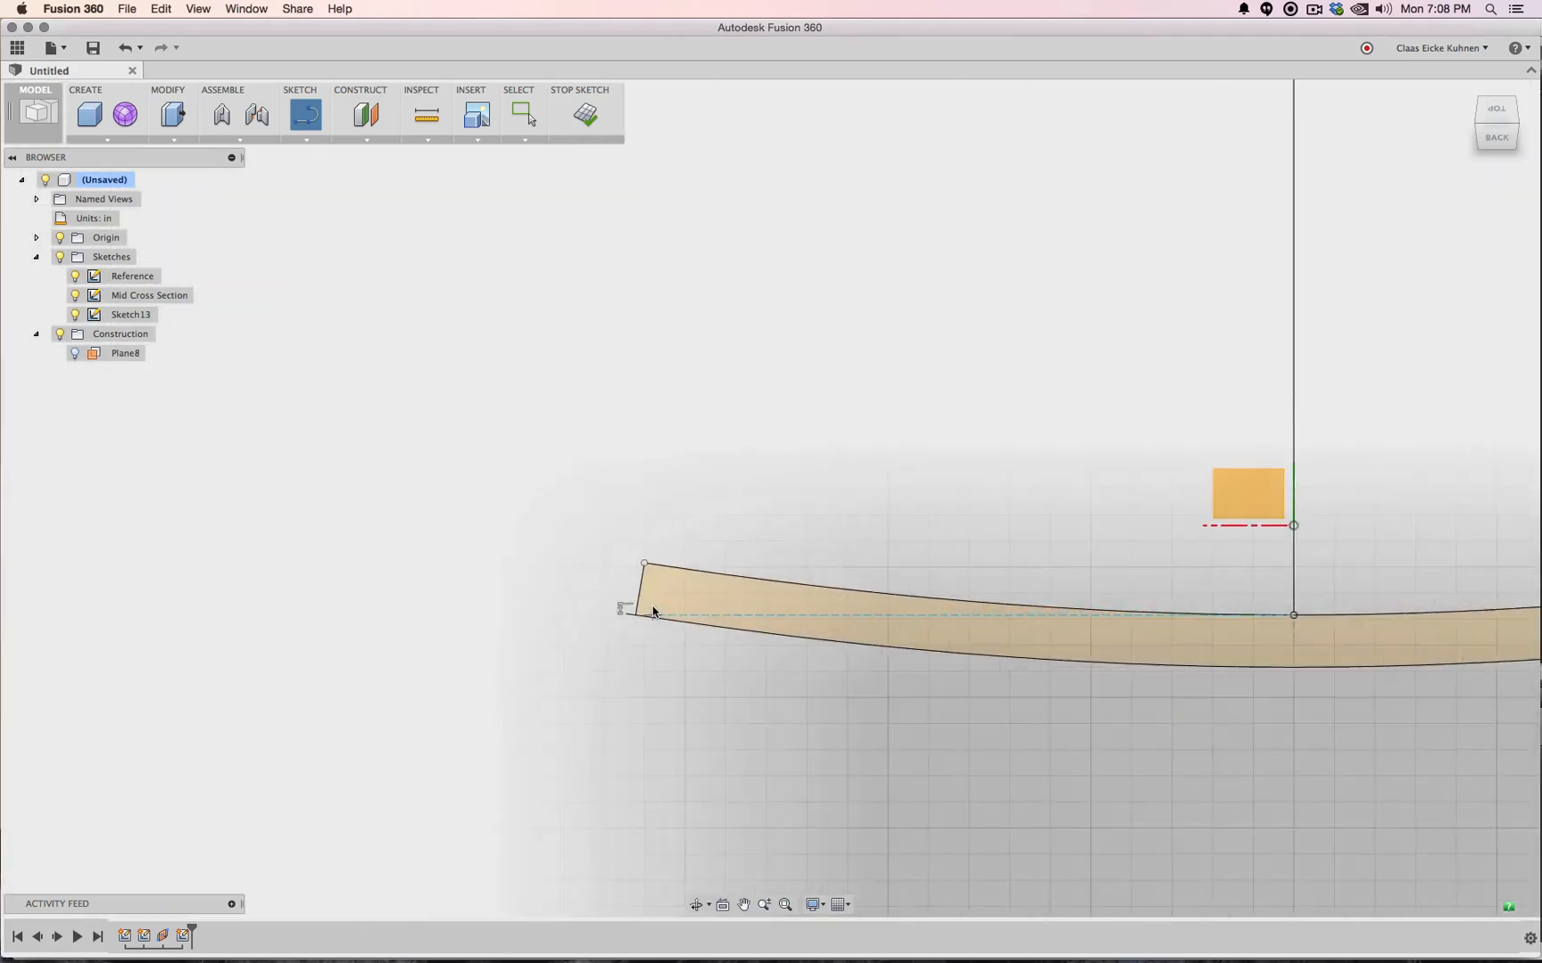
{"action": "scroll", "coordinate": [651, 610], "scroll_direction": "up", "scroll_amount": 2}
{"action": "key", "text": "Escape"}
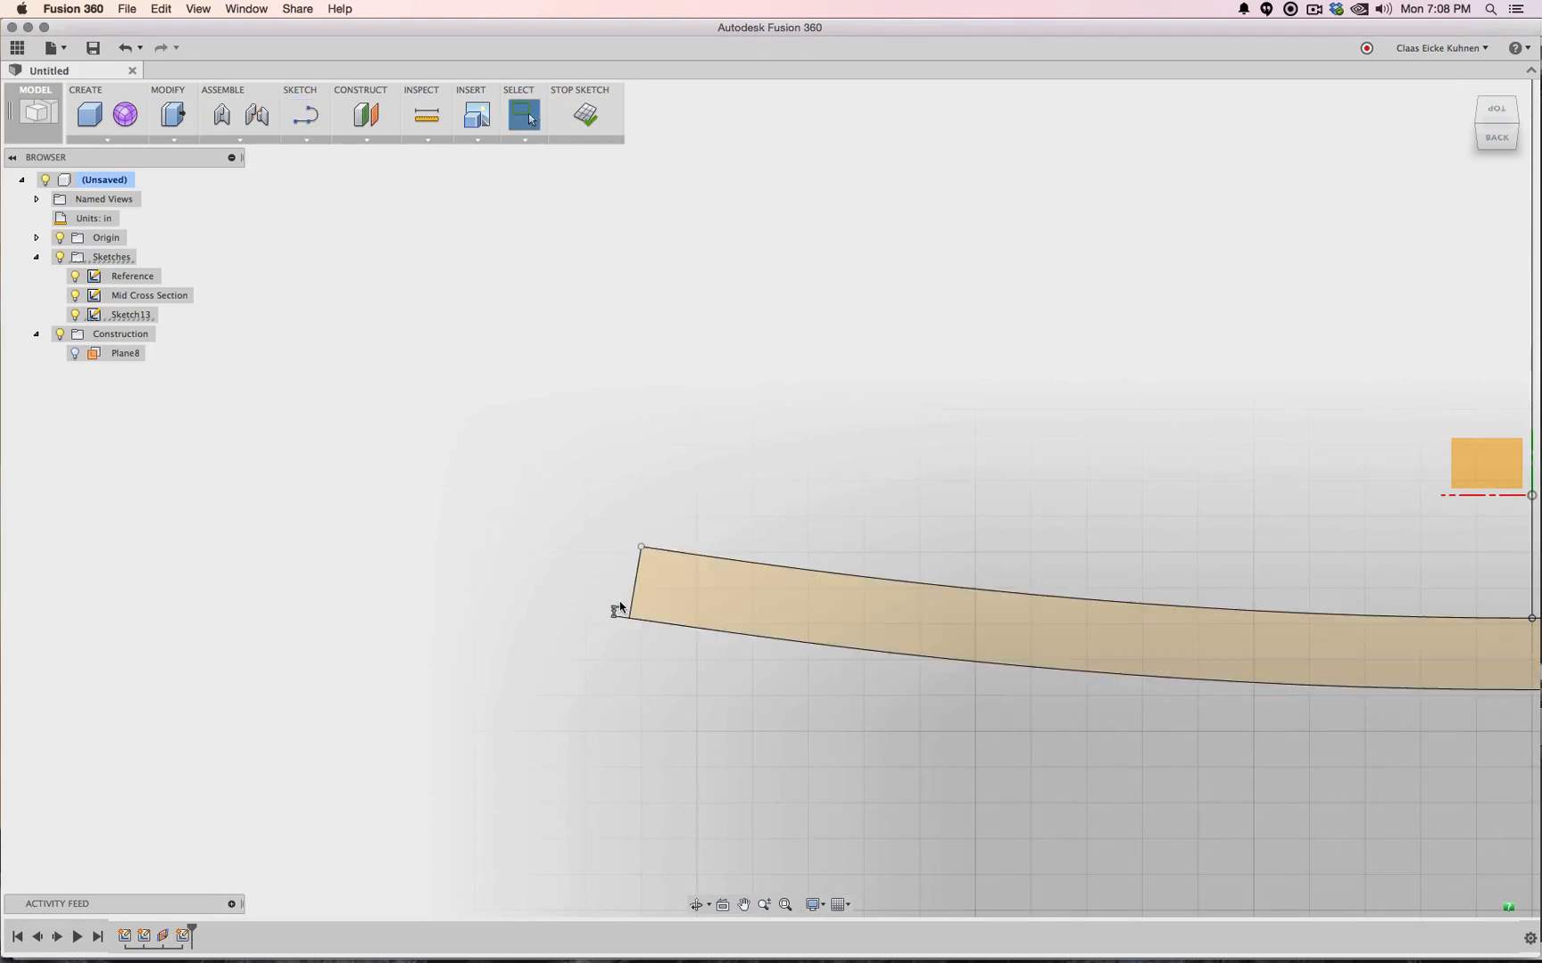
Redraw the left closing line and add a centre line from the top curve to the lower curve
{"action": "left_click", "coordinate": [630, 564]}
{"action": "key", "text": "Delete"}
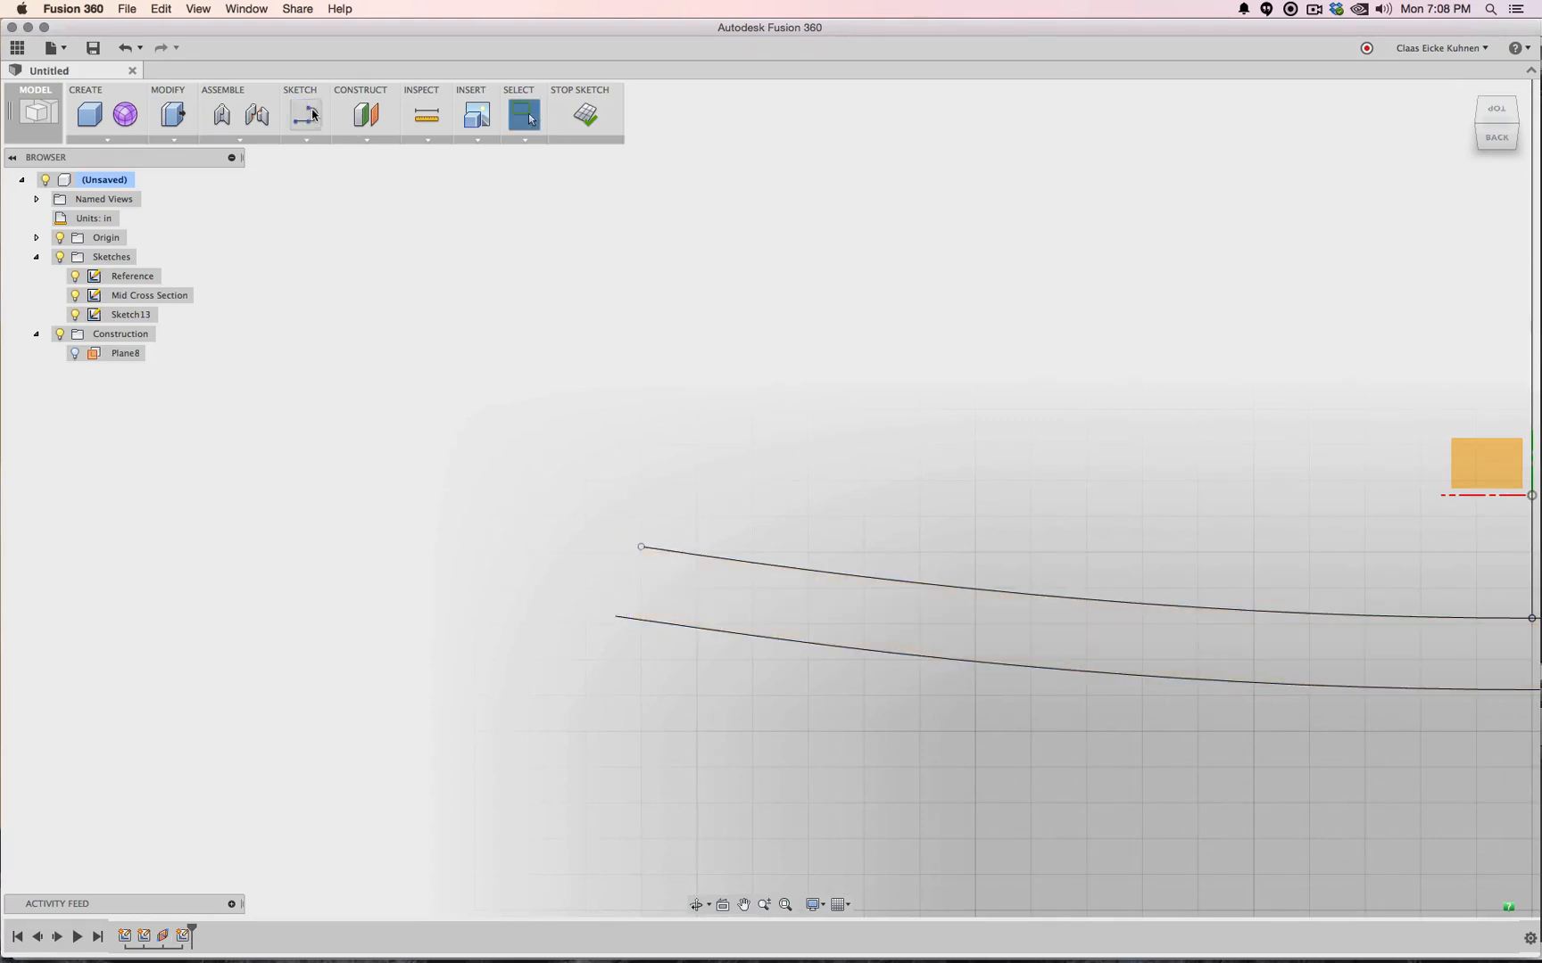
{"action": "key", "text": "l"}
{"action": "left_click", "coordinate": [642, 547]}
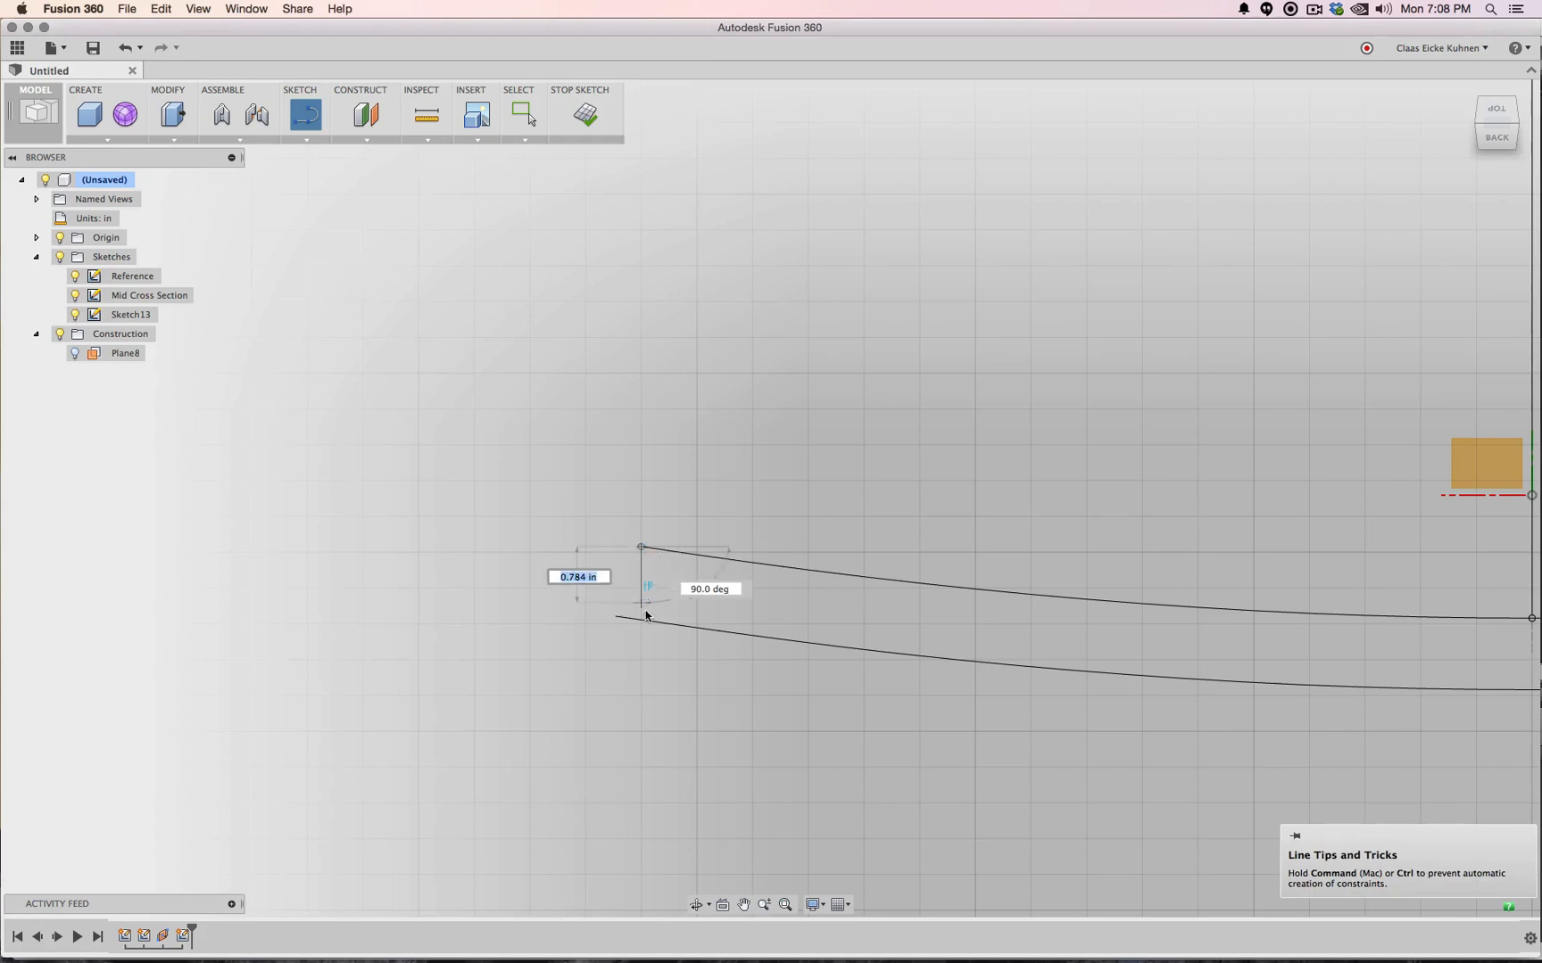
{"action": "left_click", "coordinate": [641, 619]}
{"action": "scroll", "coordinate": [845, 529], "scroll_direction": "up", "scroll_amount": 3}
{"action": "scroll", "coordinate": [989, 559], "scroll_direction": "down", "scroll_amount": 5}
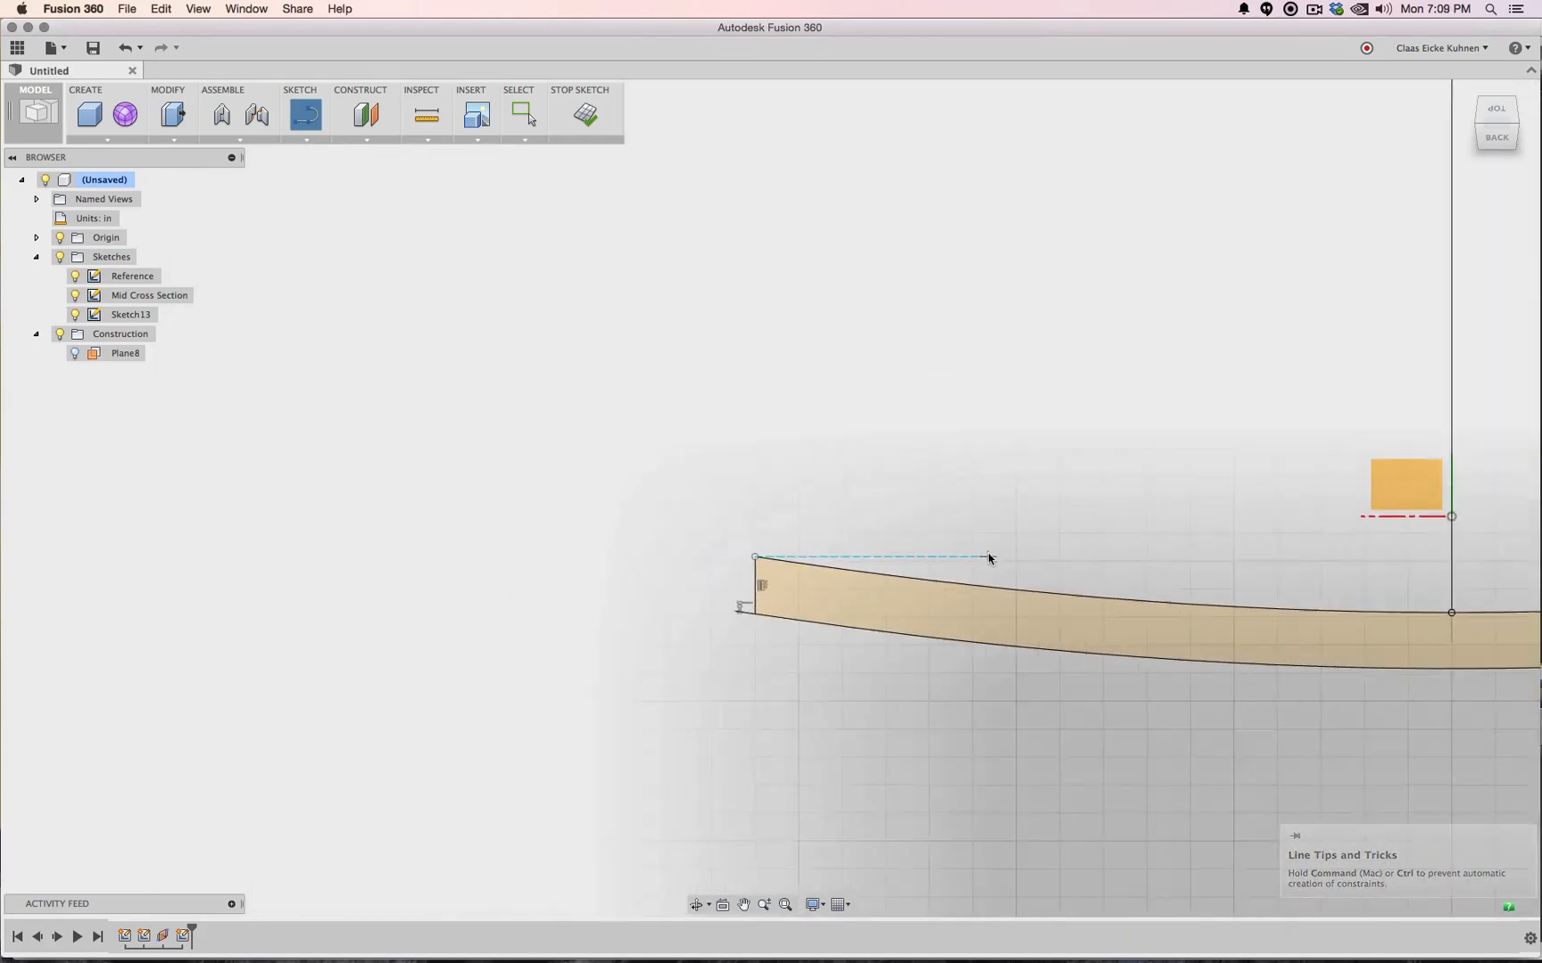
{"action": "middle_click_drag", "start_coordinate": [964, 488], "coordinate": [540, 416]}
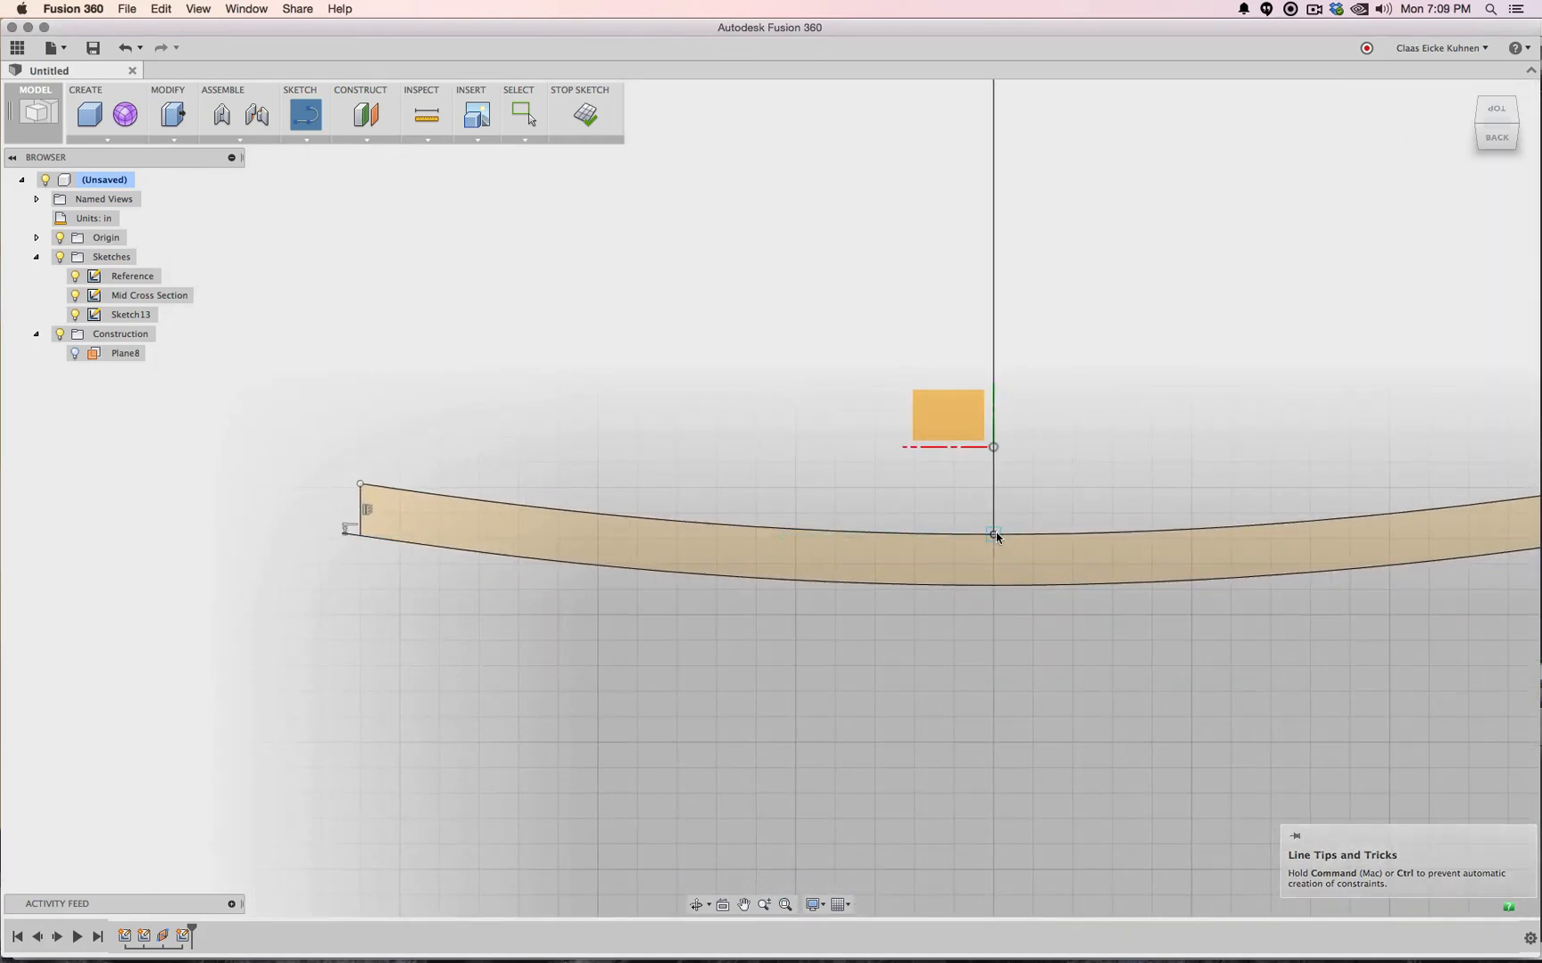
{"action": "left_click", "coordinate": [994, 535]}
{"action": "left_click", "coordinate": [994, 586]}
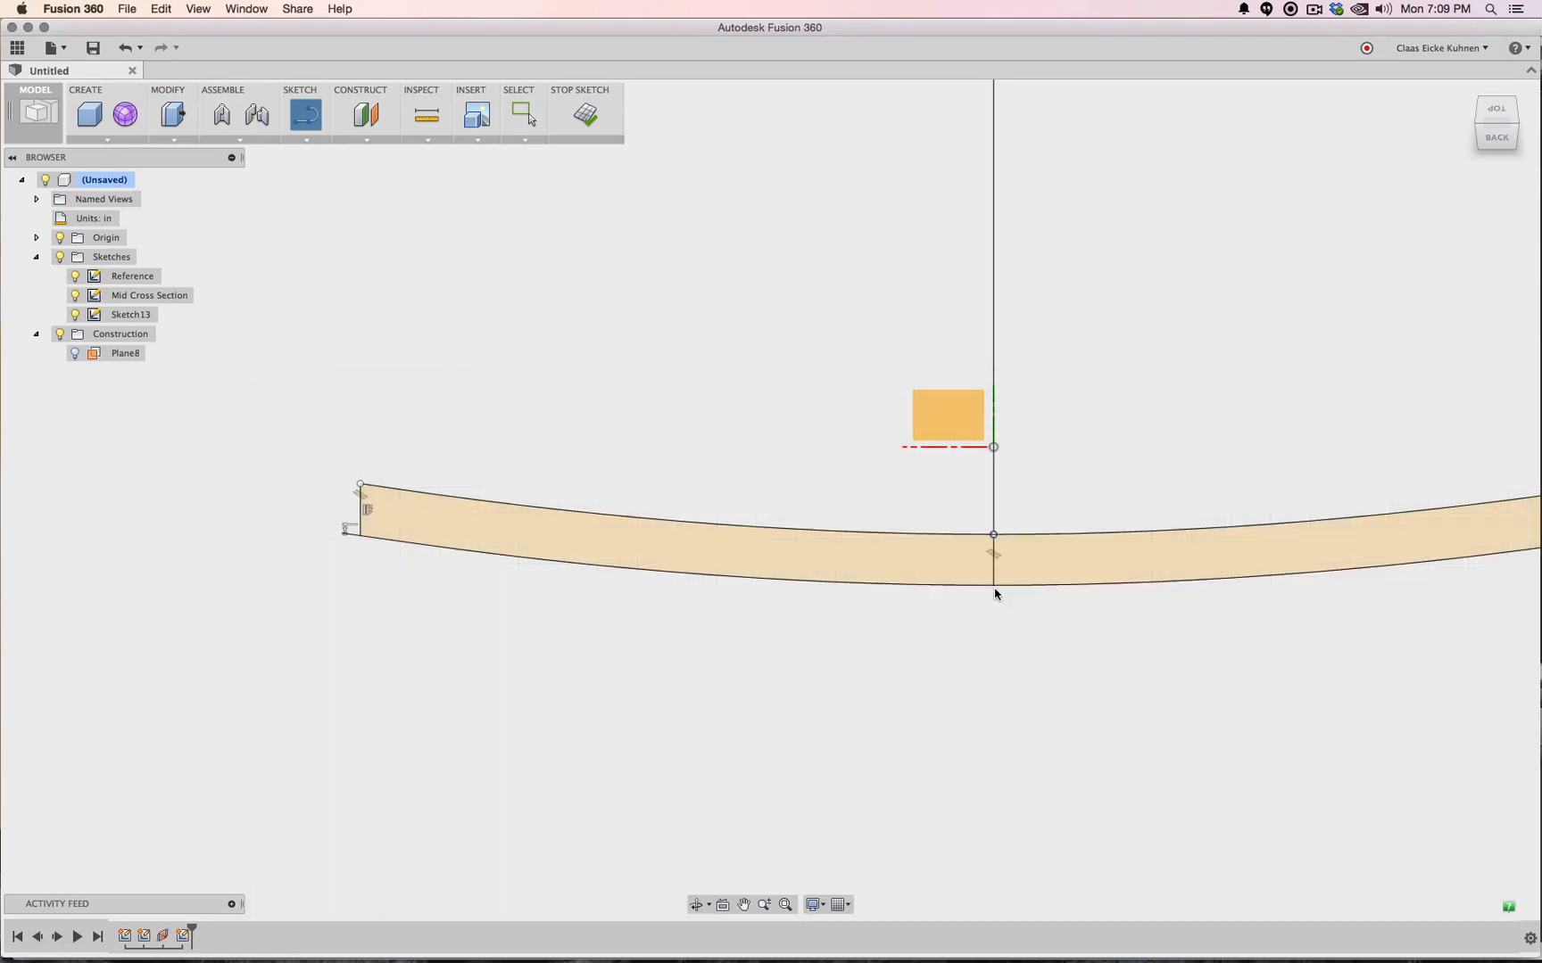
{"action": "key", "text": "Escape"}
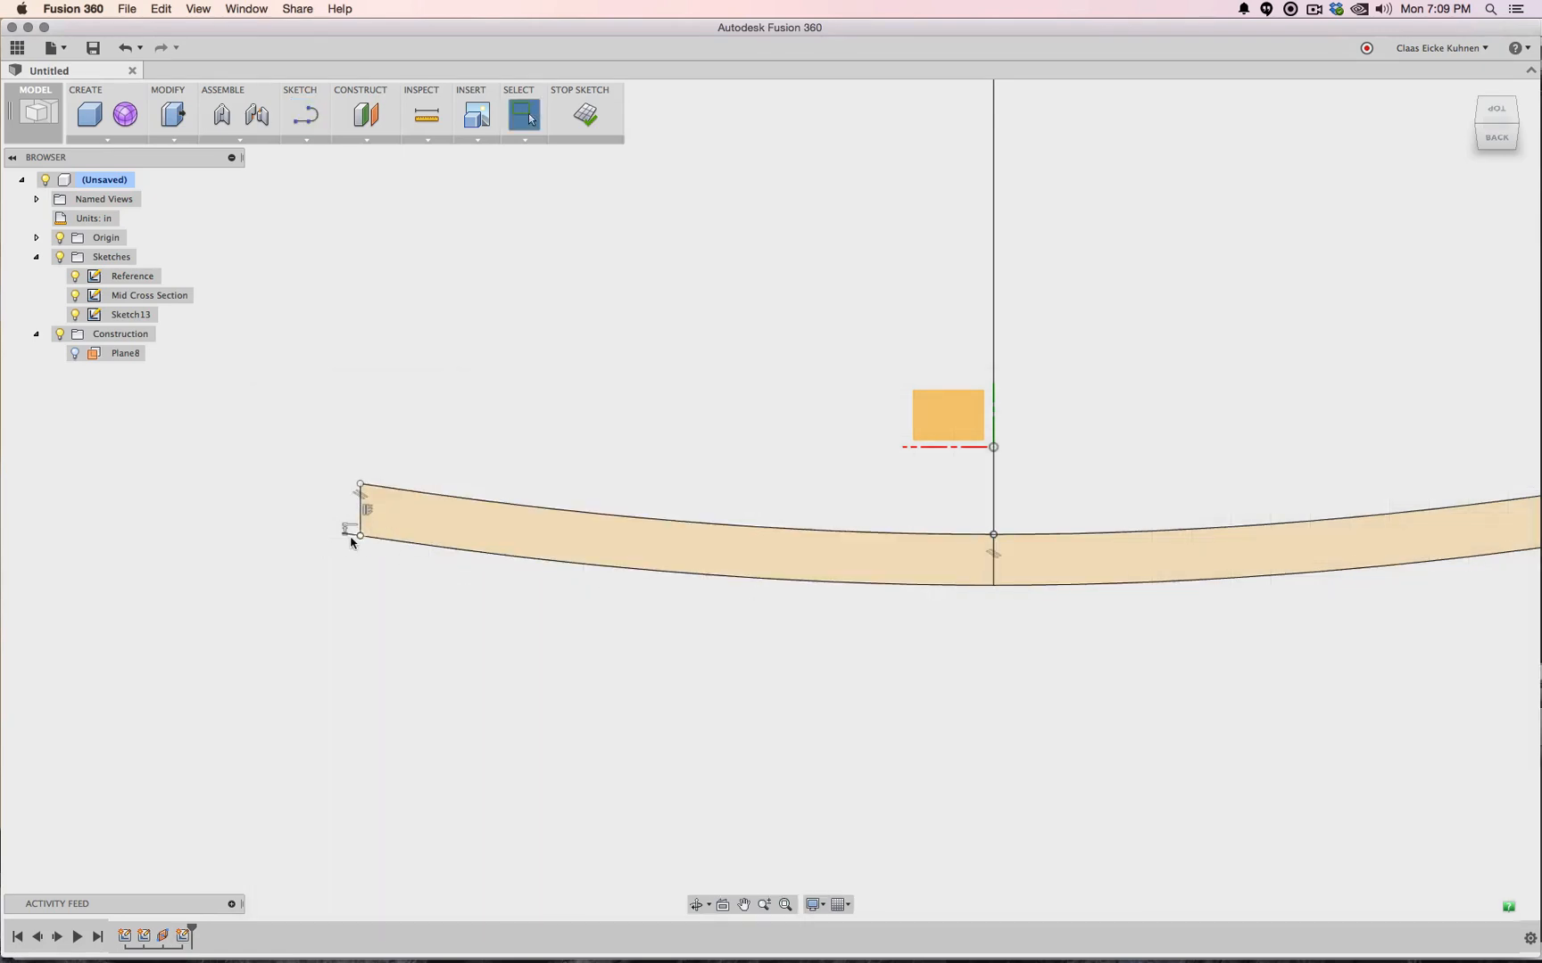
Delete the lower curve and convert the short centre segment to construction geometry
{"action": "scroll", "coordinate": [860, 671], "scroll_direction": "down", "scroll_amount": 3}
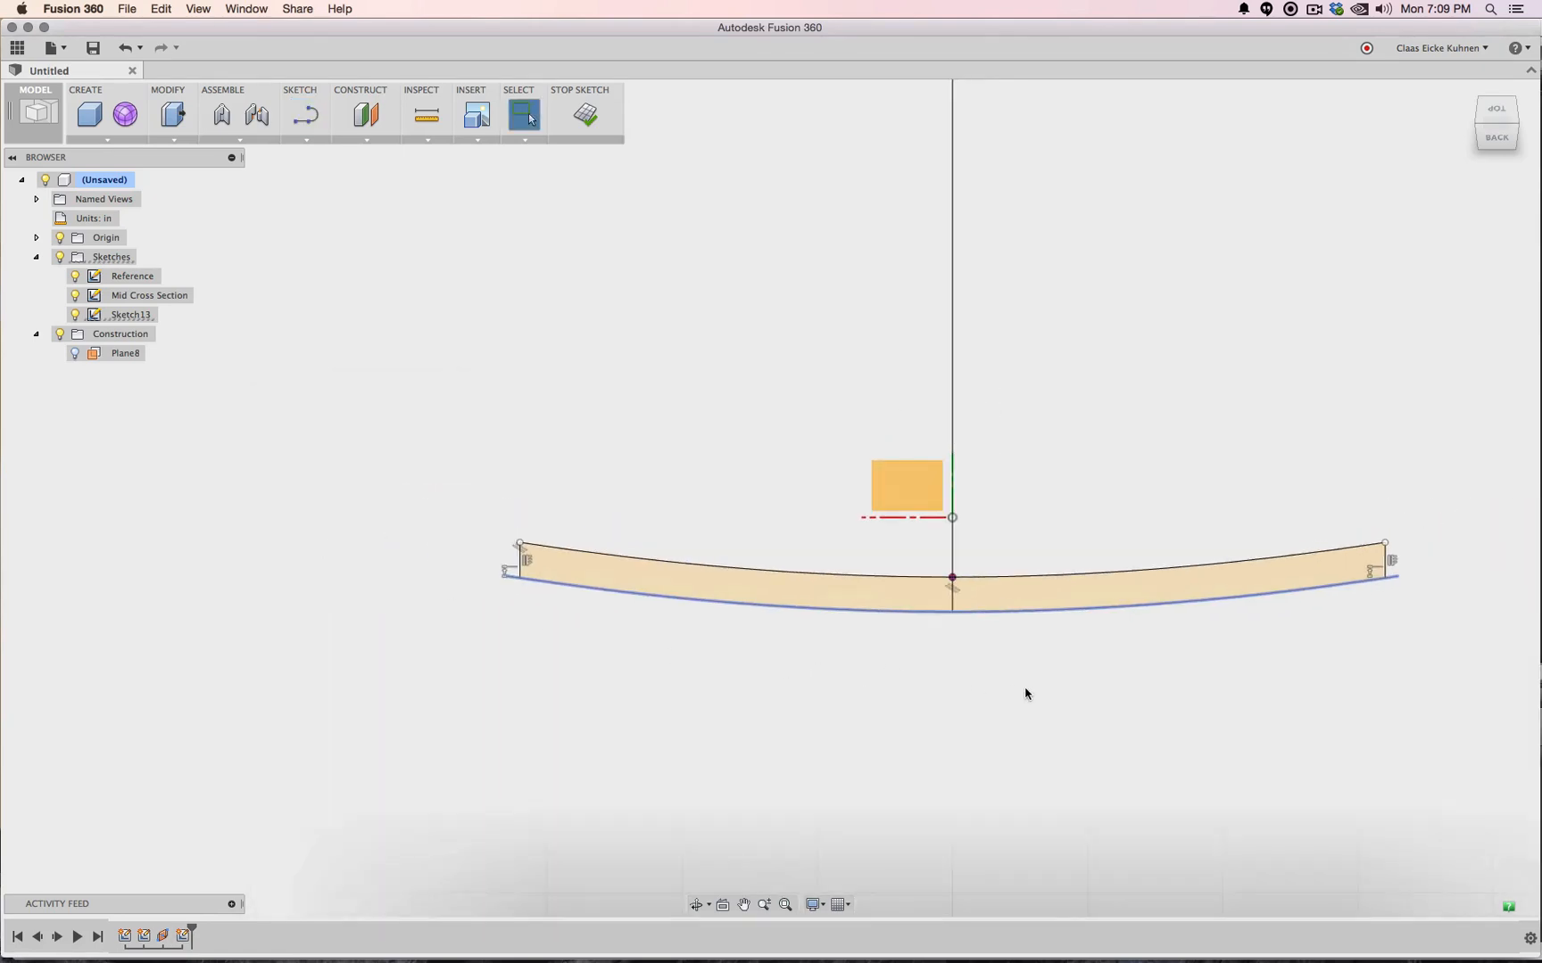
{"action": "key", "text": "Delete"}
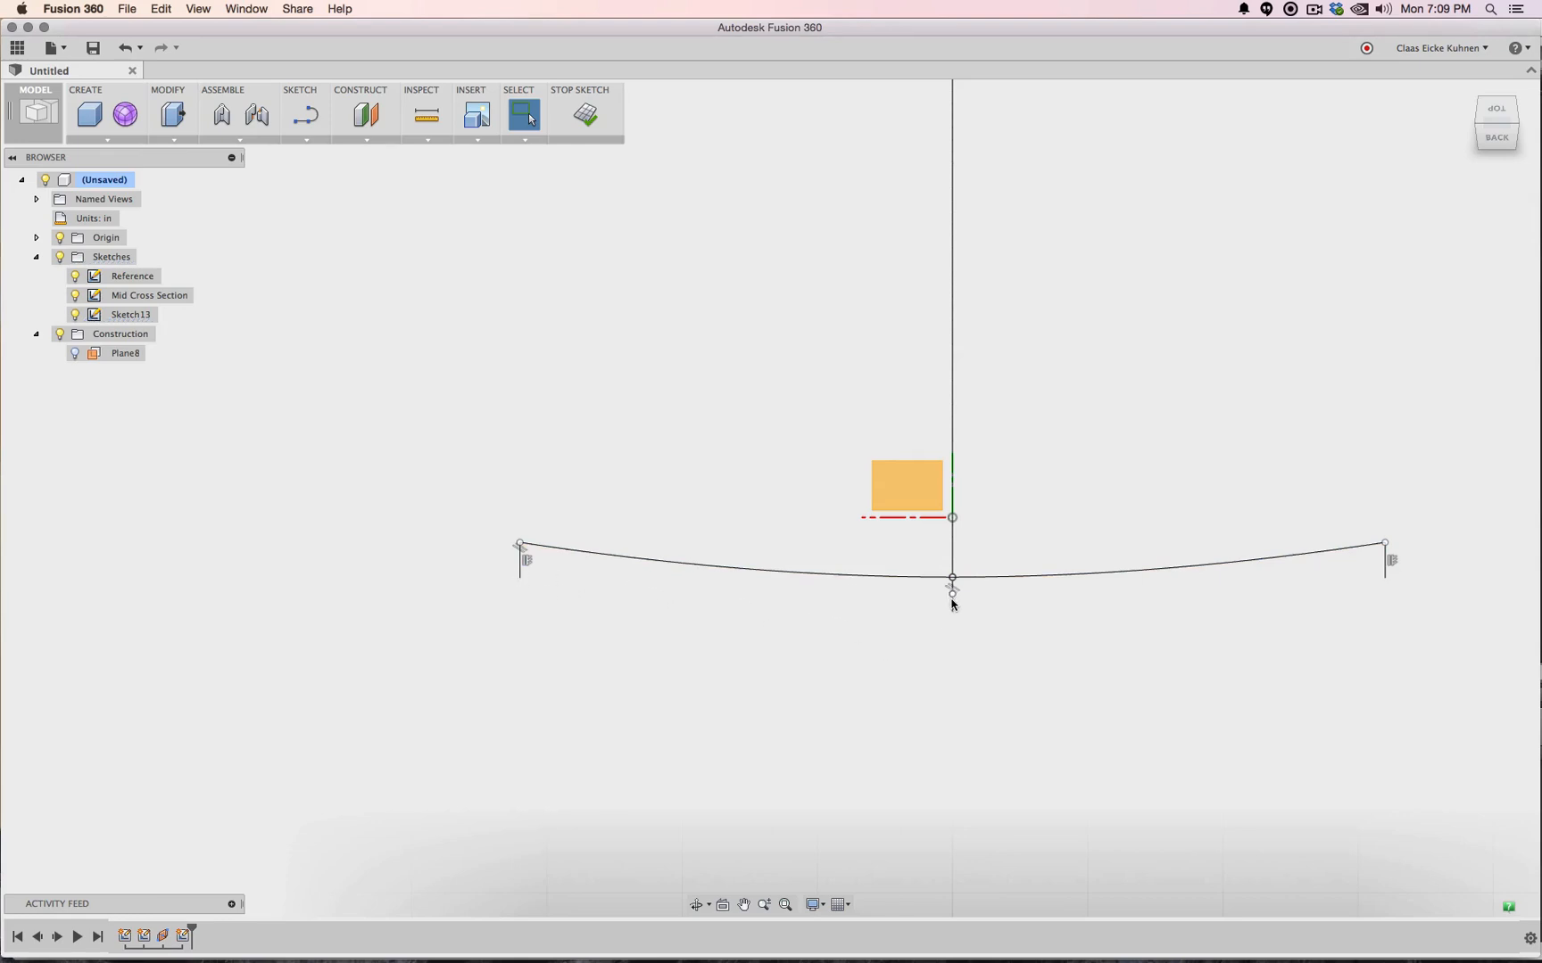
{"action": "right_click", "coordinate": [954, 607]}
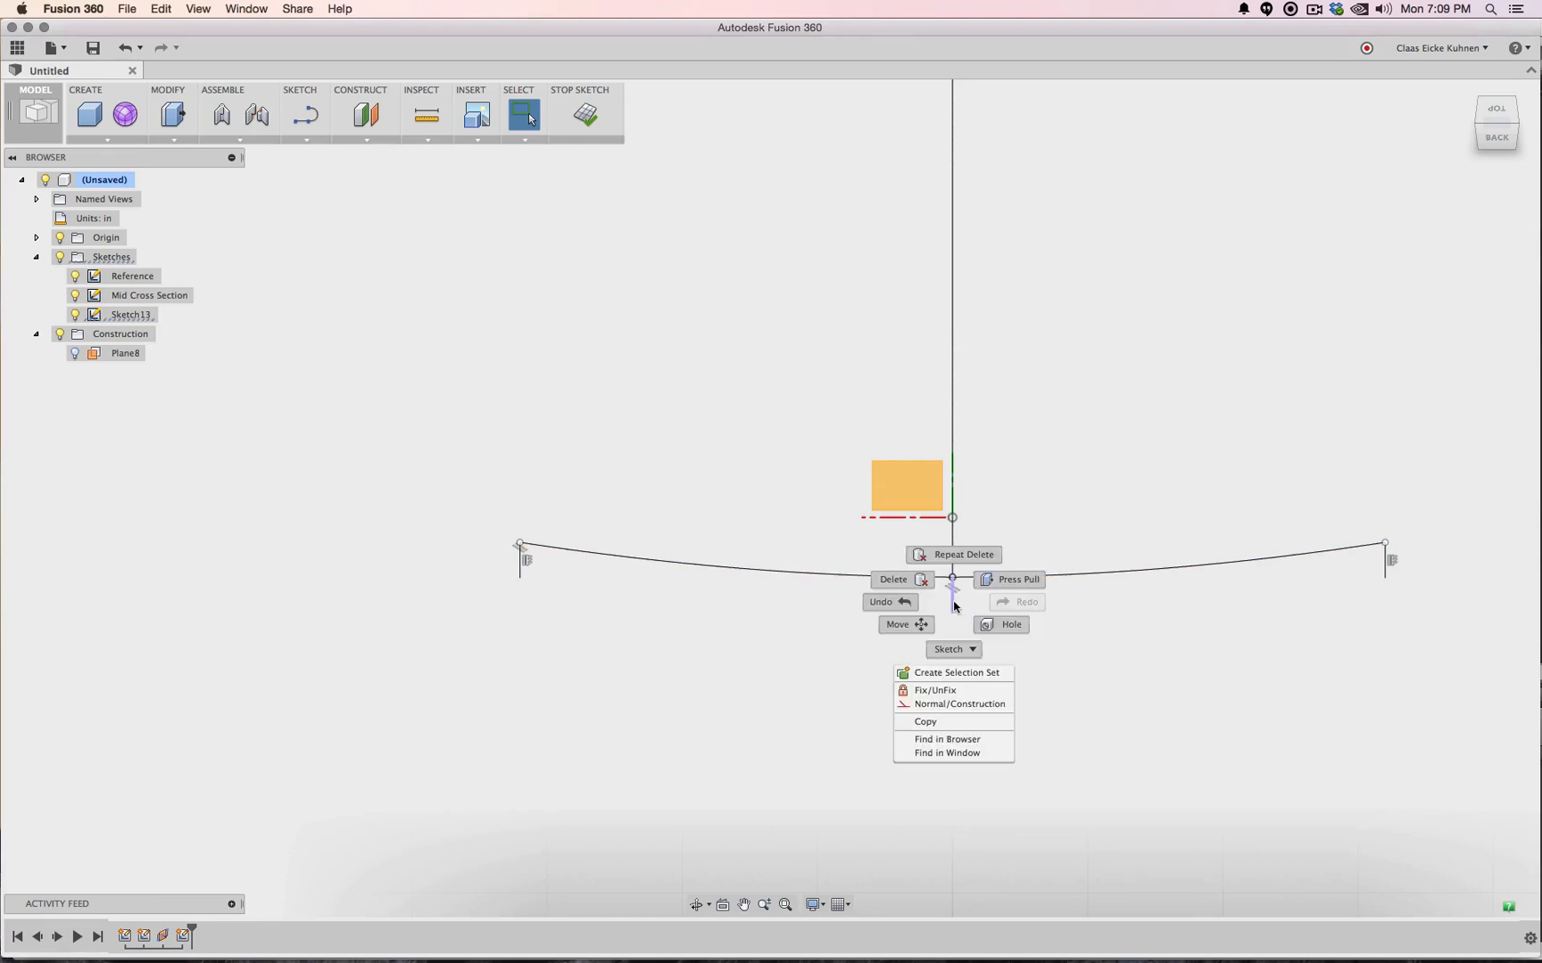
{"action": "left_click", "coordinate": [933, 704]}
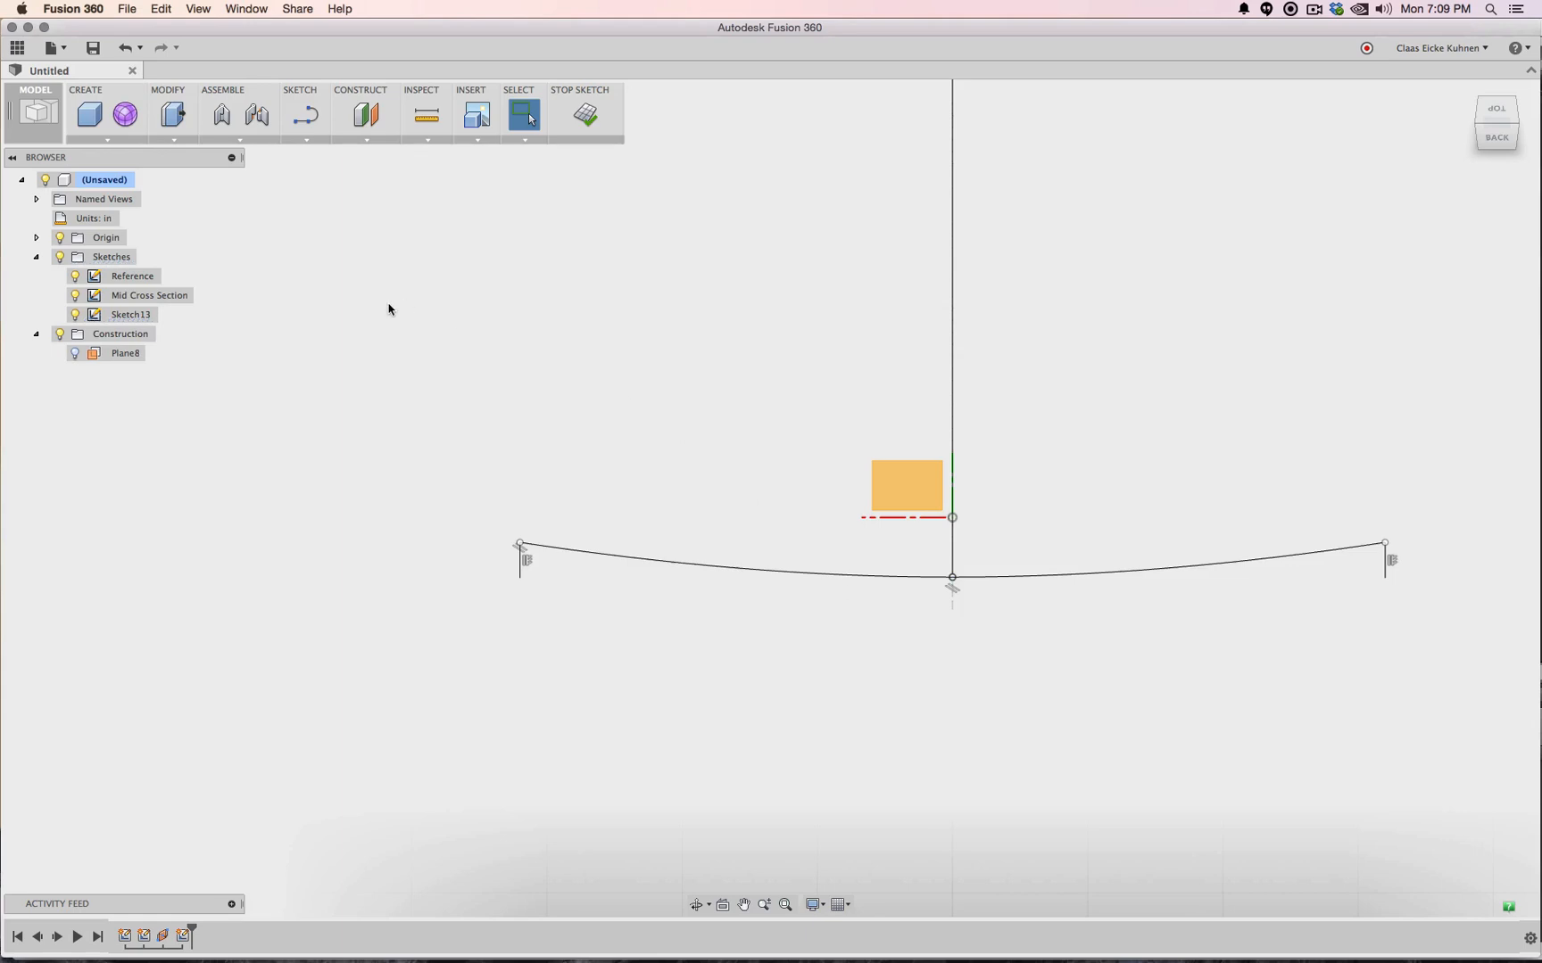
Draw a replacement lower-edge spline through the left, centre and right points, then finish the sketch
{"action": "left_click", "coordinate": [306, 141]}
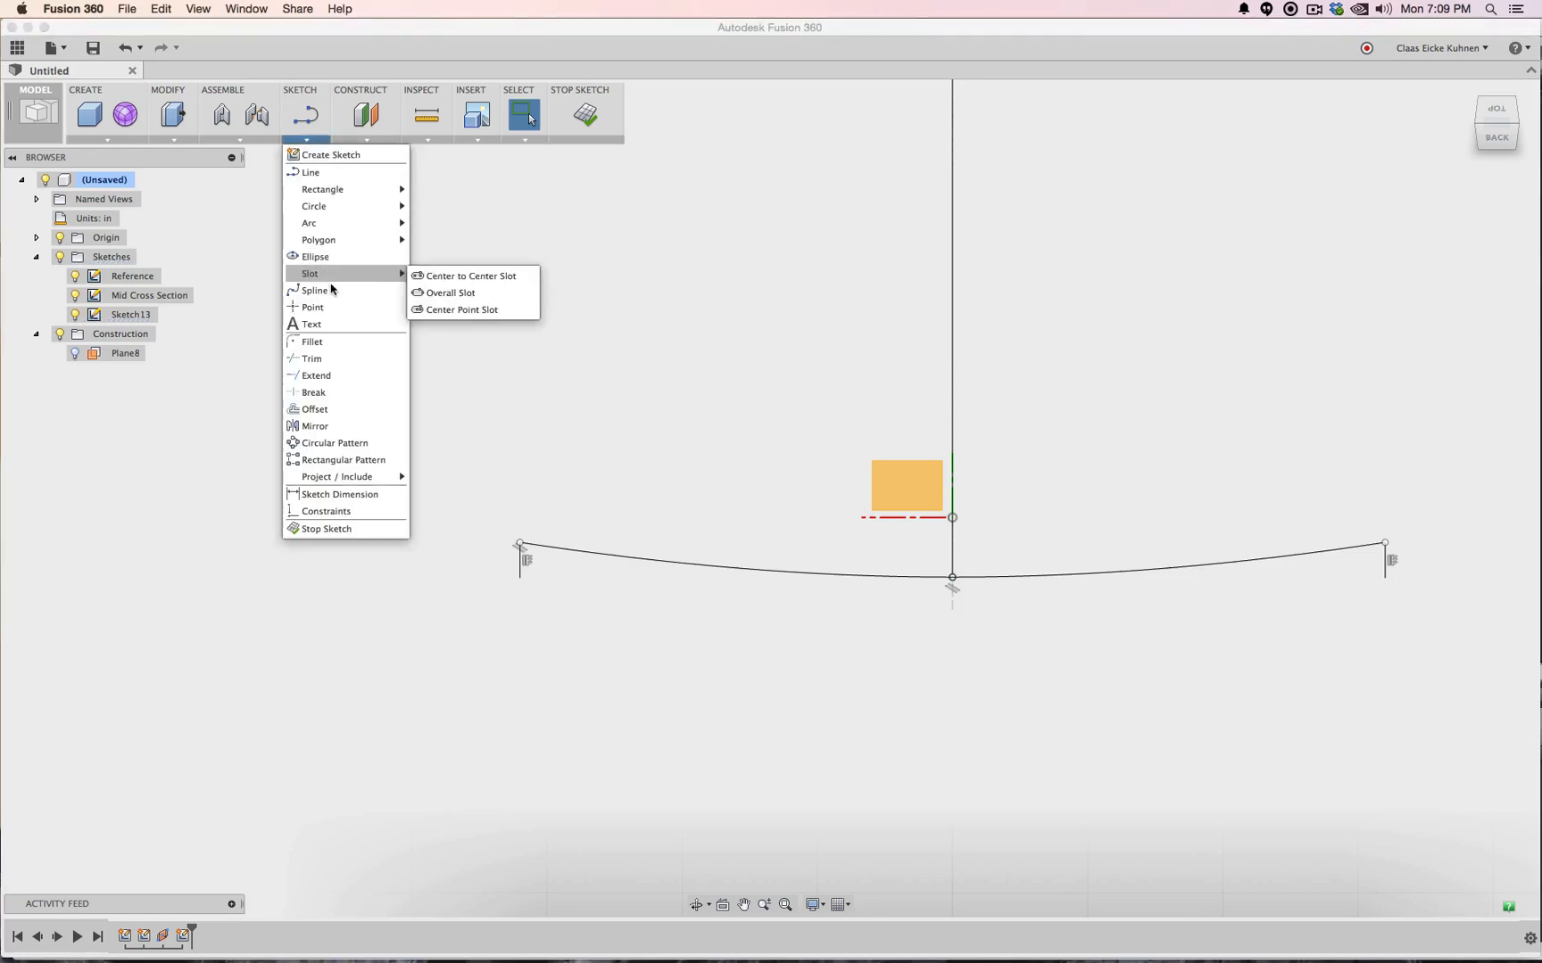
{"action": "left_click", "coordinate": [332, 290]}
{"action": "left_click", "coordinate": [520, 578]}
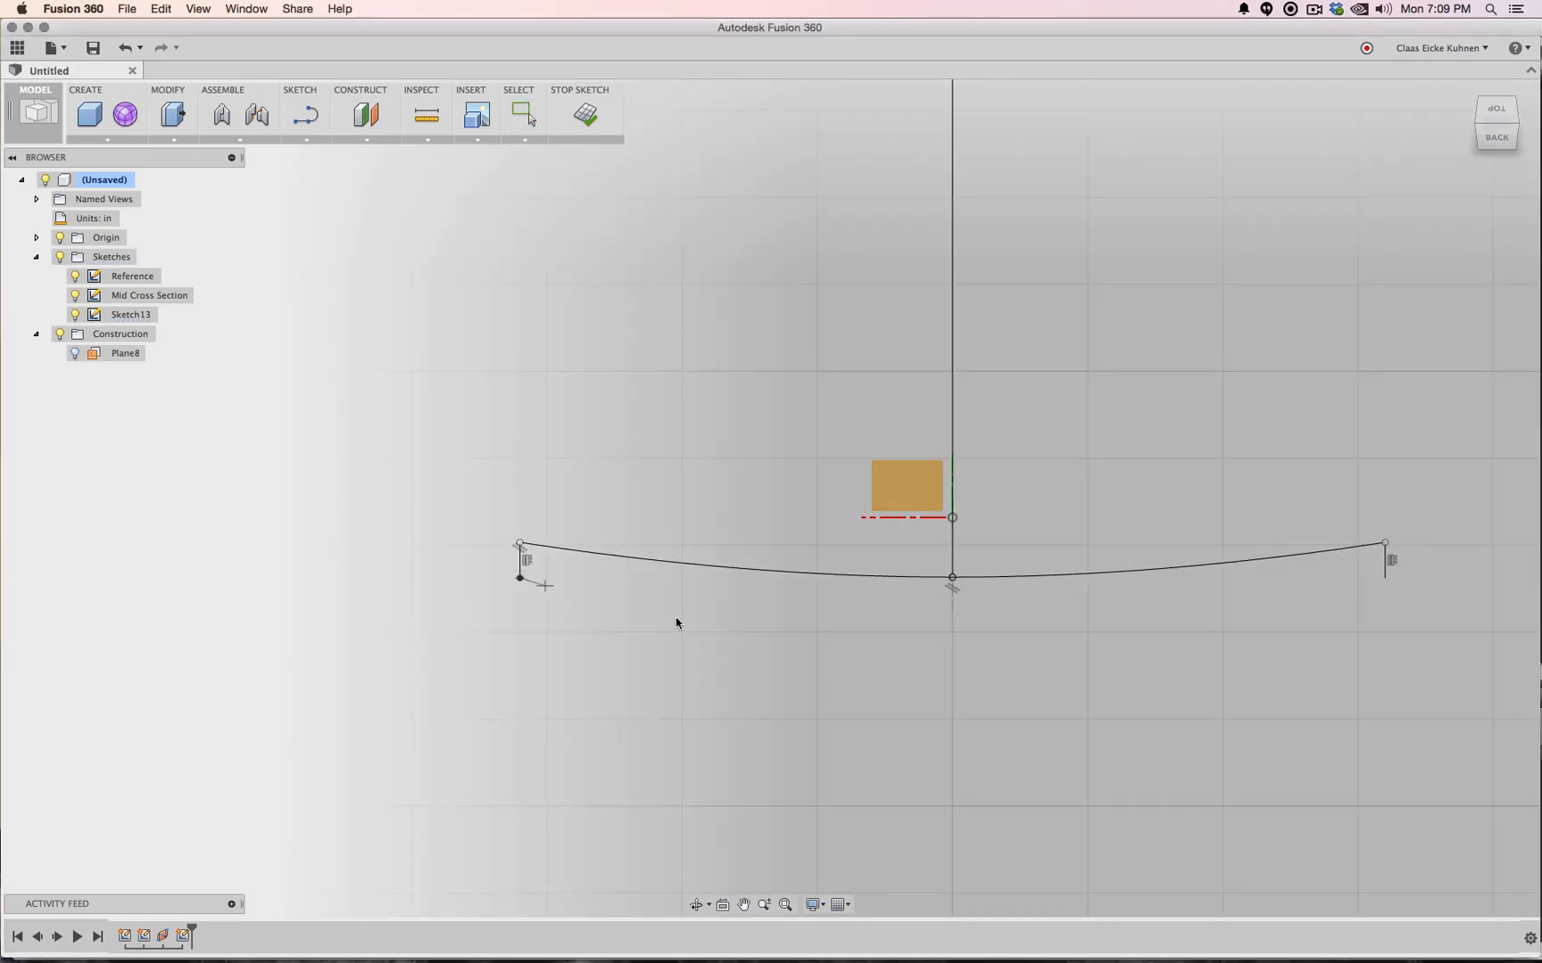
{"action": "left_click", "coordinate": [952, 612]}
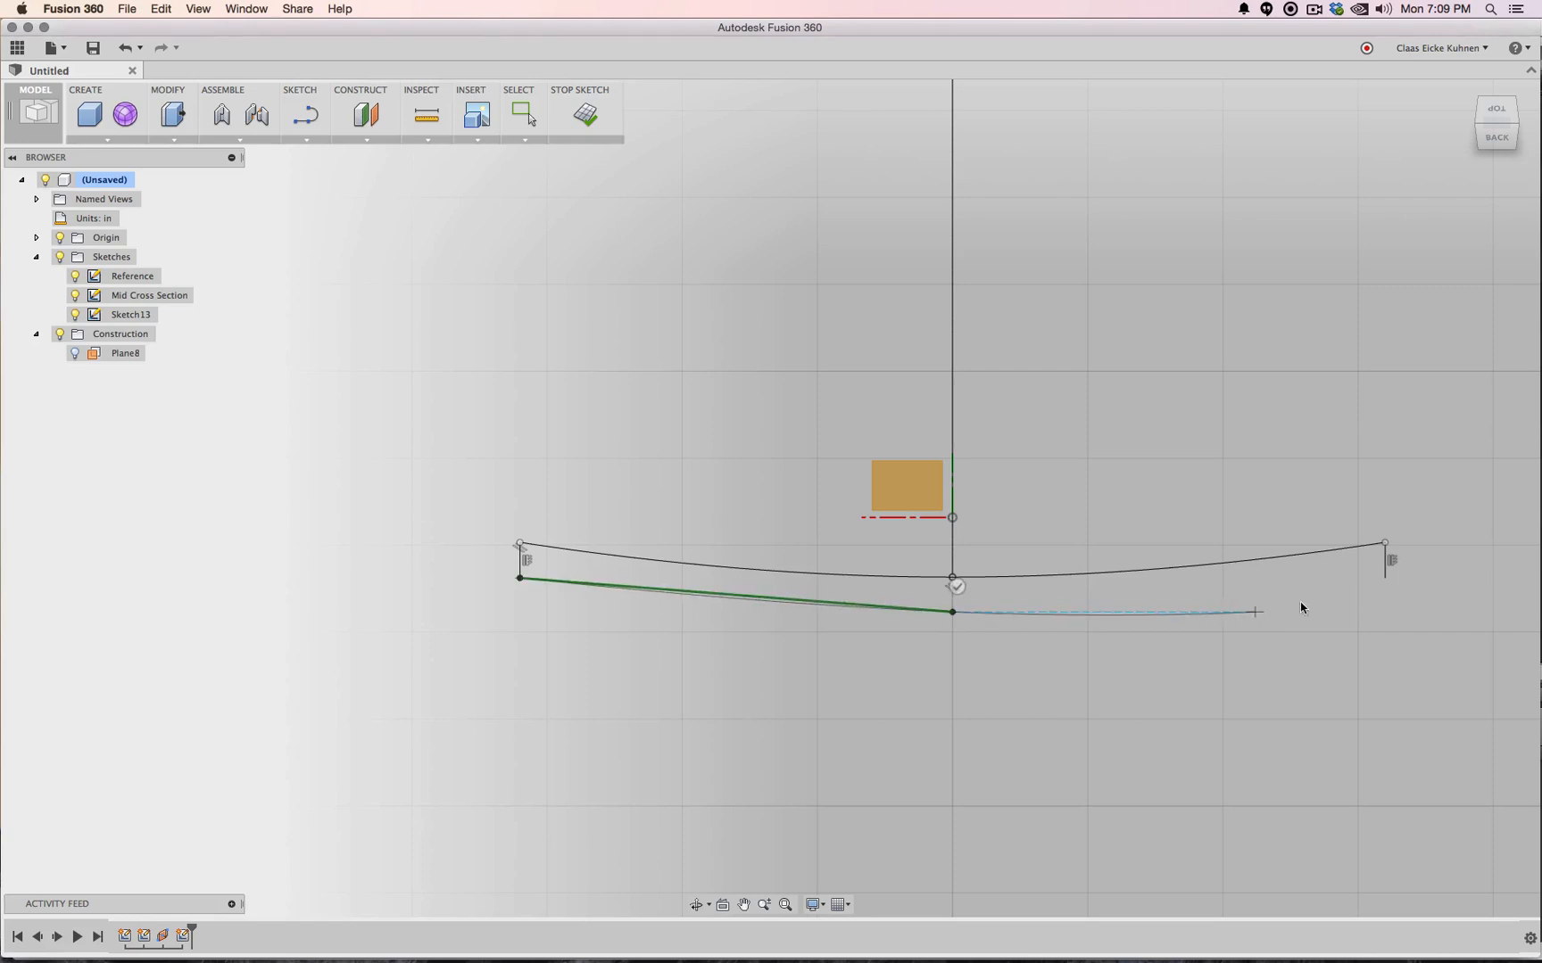
{"action": "left_click", "coordinate": [1385, 579]}
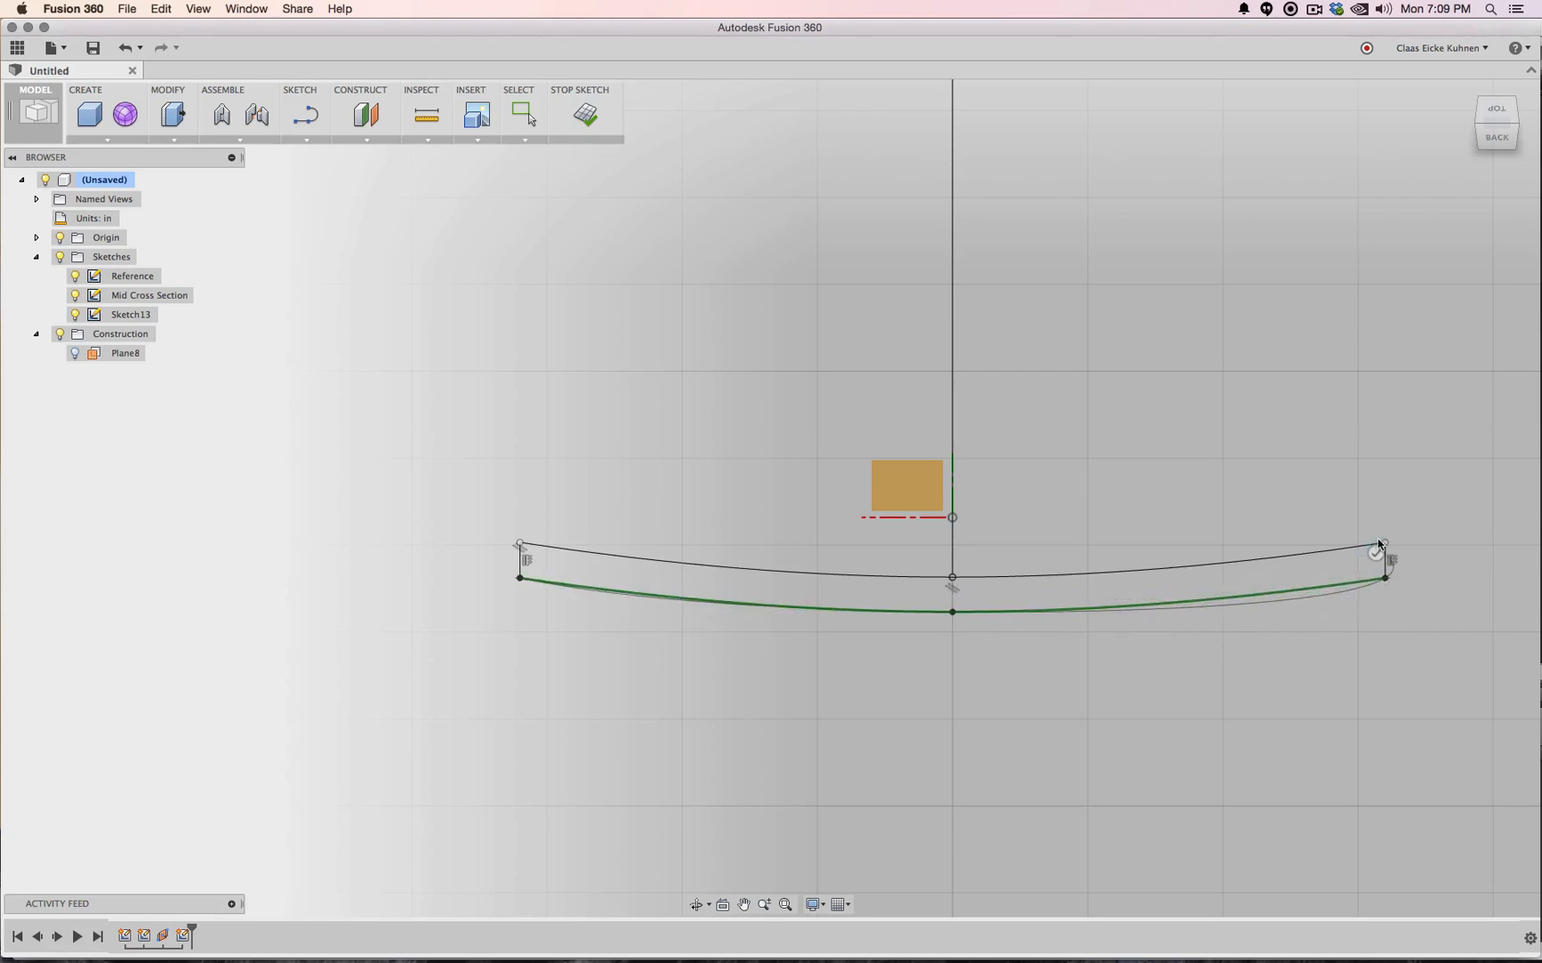
{"action": "left_click", "coordinate": [1376, 554]}
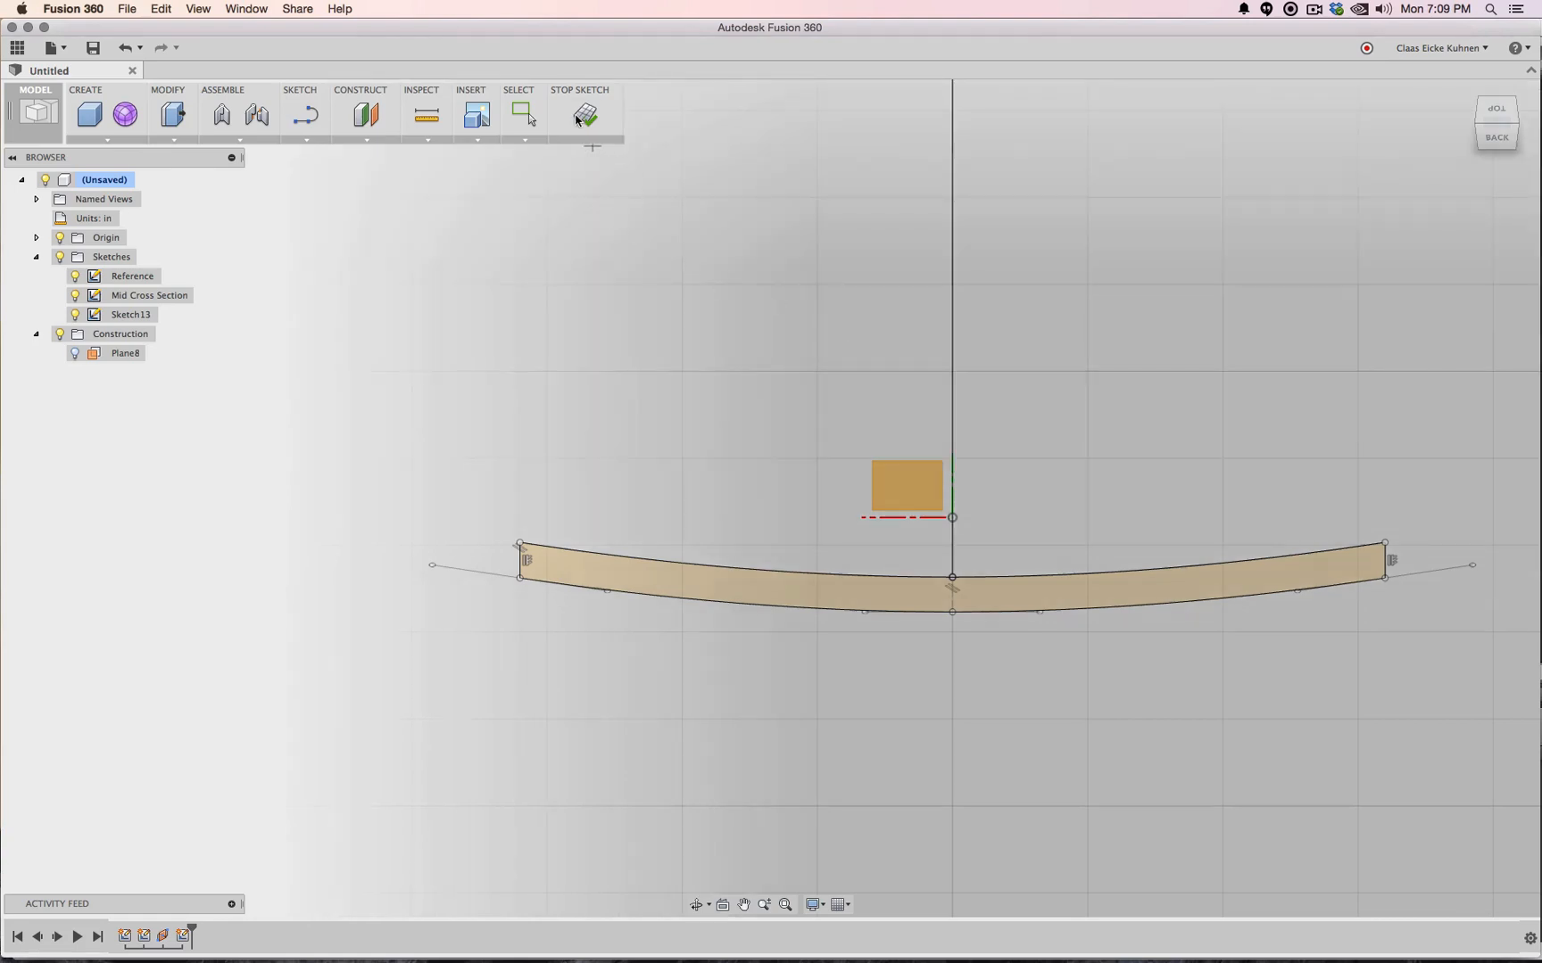
{"action": "left_click", "coordinate": [584, 114]}
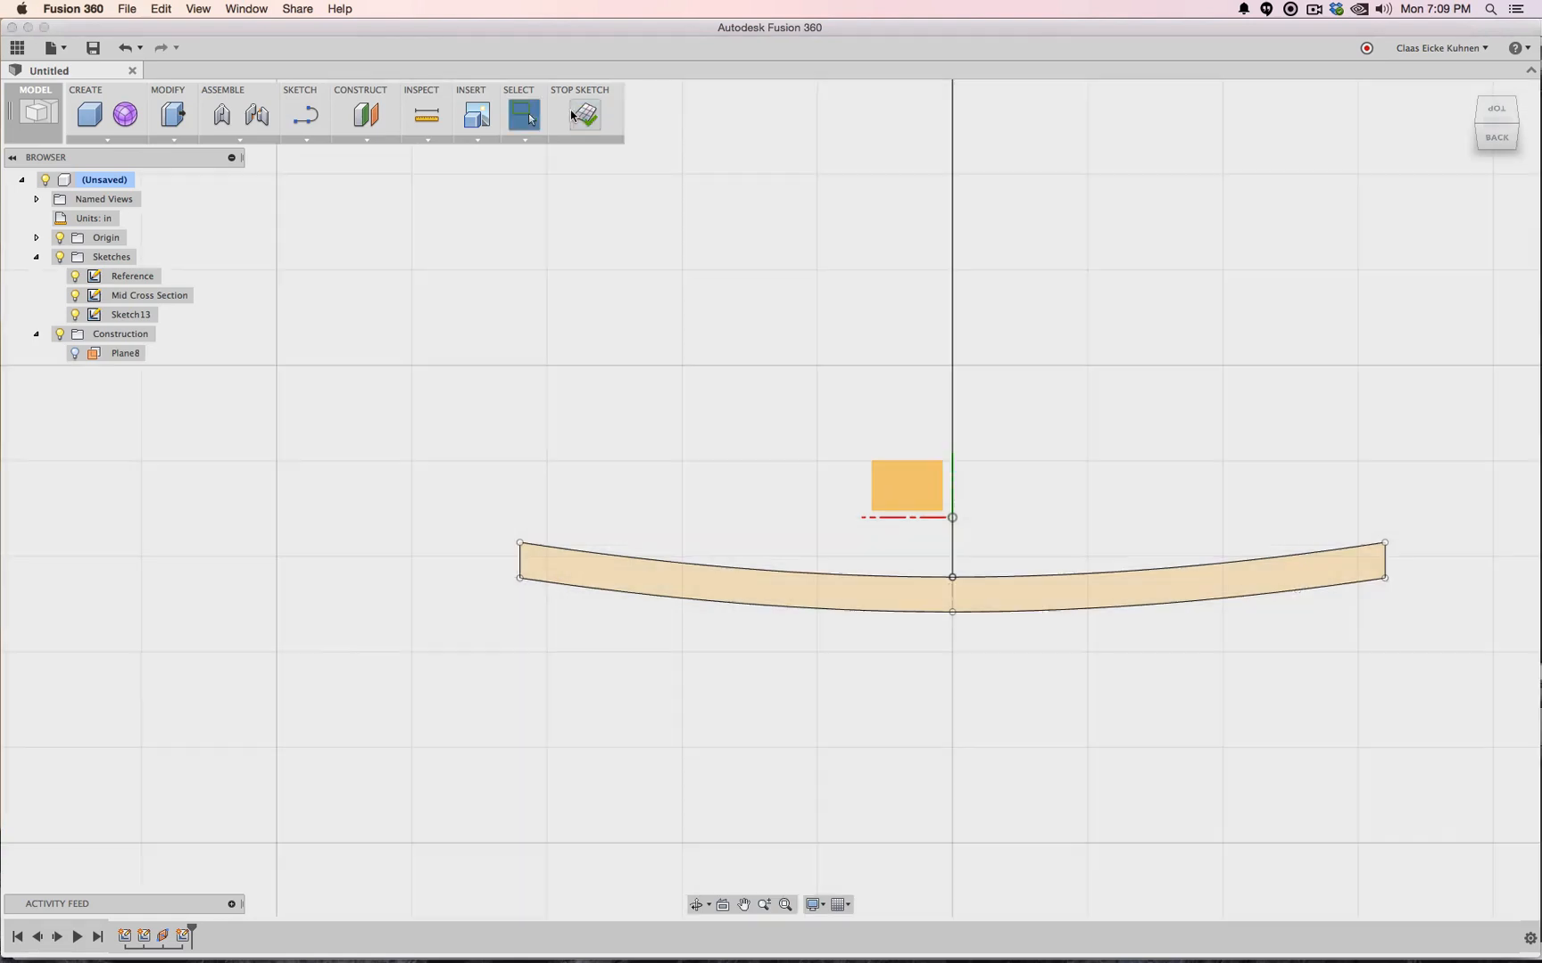
Sweep the Sketch13 band profile along the cross-section spline path as new body Body7
{"action": "left_click_drag", "start_coordinate": [1500, 134], "coordinate": [1024, 392]}
{"action": "scroll", "coordinate": [1024, 392], "scroll_direction": "down", "scroll_amount": 5}
{"action": "middle_click_drag", "start_coordinate": [1067, 425], "coordinate": [943, 493]}
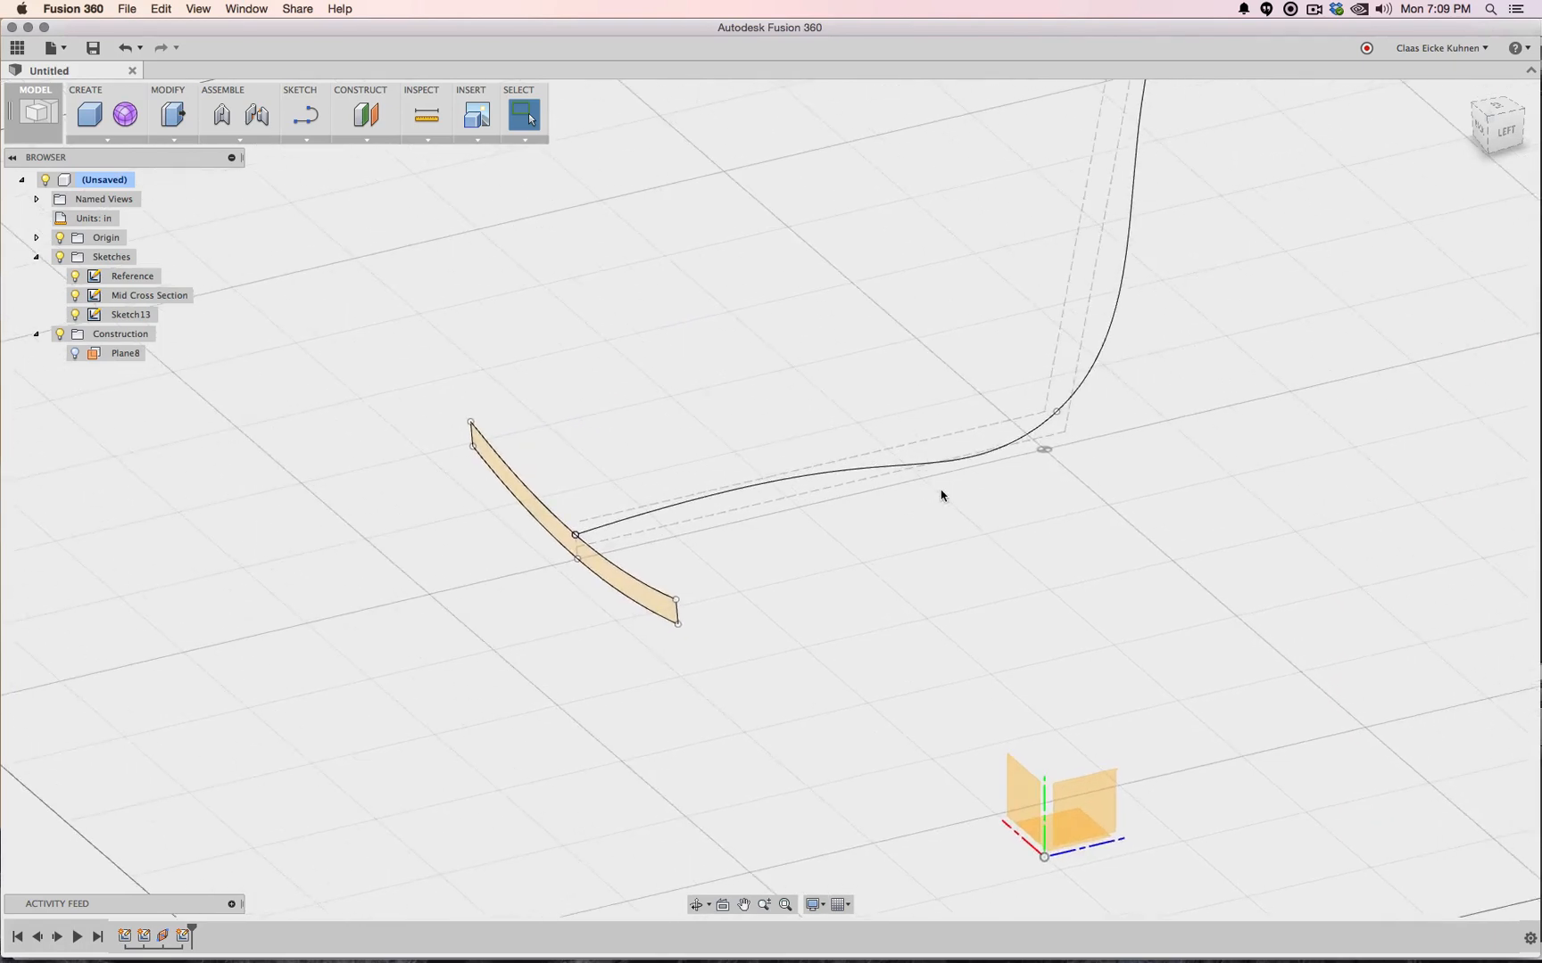
{"action": "scroll", "coordinate": [945, 490], "scroll_direction": "up", "scroll_amount": 5}
{"action": "scroll", "coordinate": [945, 485], "scroll_direction": "down", "scroll_amount": 5}
{"action": "middle_click_drag", "start_coordinate": [1126, 419], "coordinate": [1063, 547]}
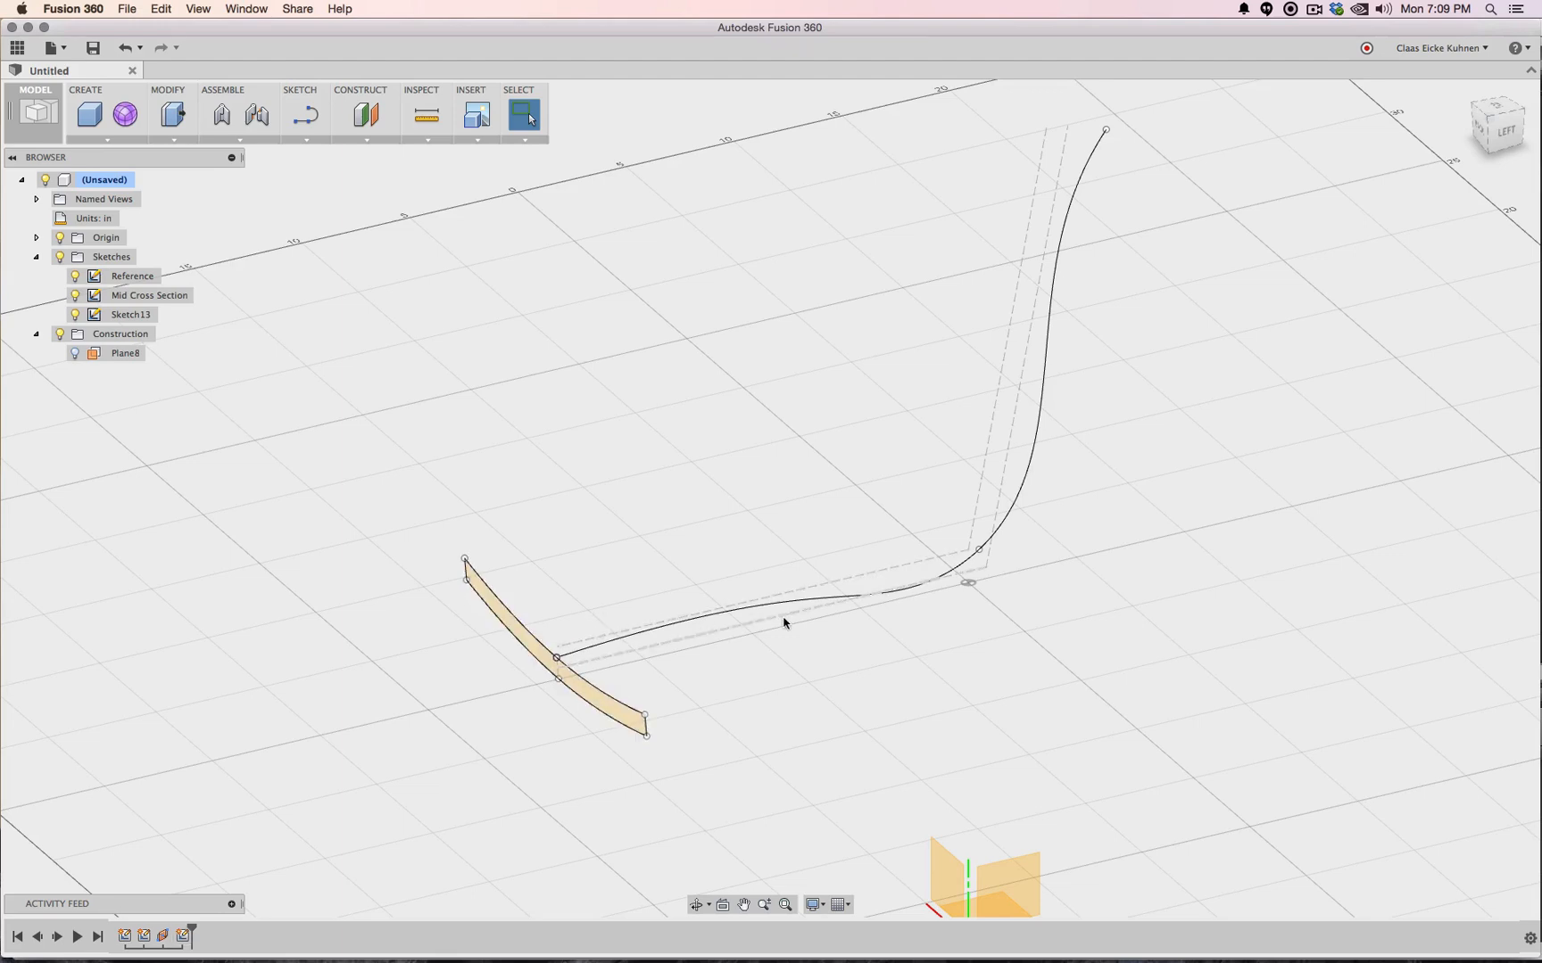
{"action": "left_click", "coordinate": [103, 139]}
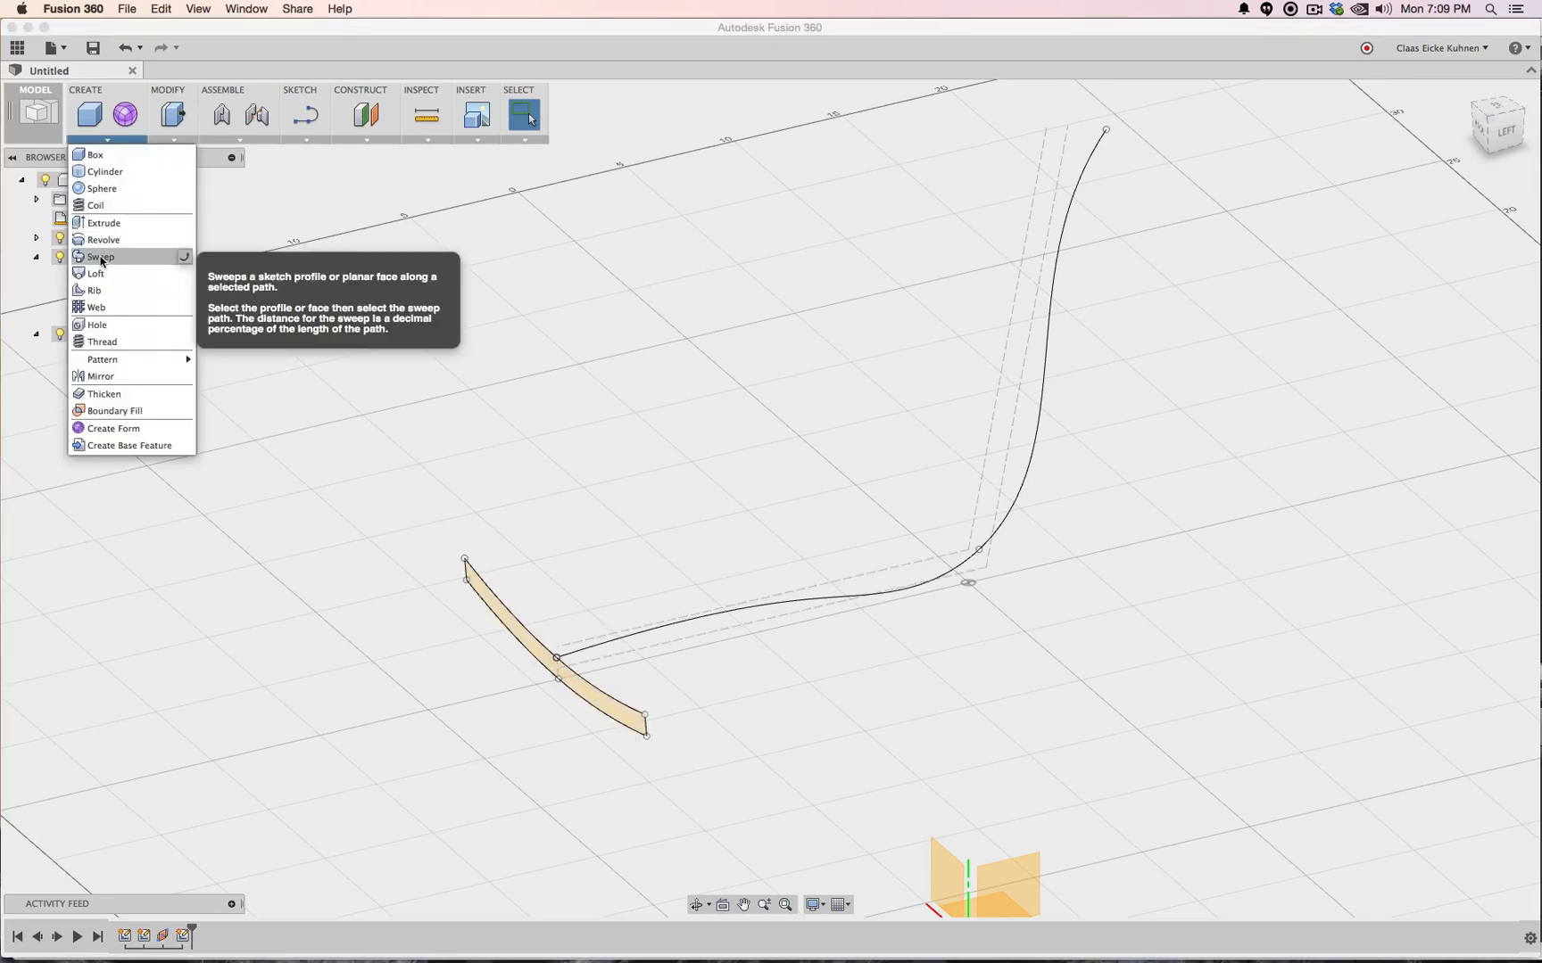
{"action": "left_click", "coordinate": [101, 259]}
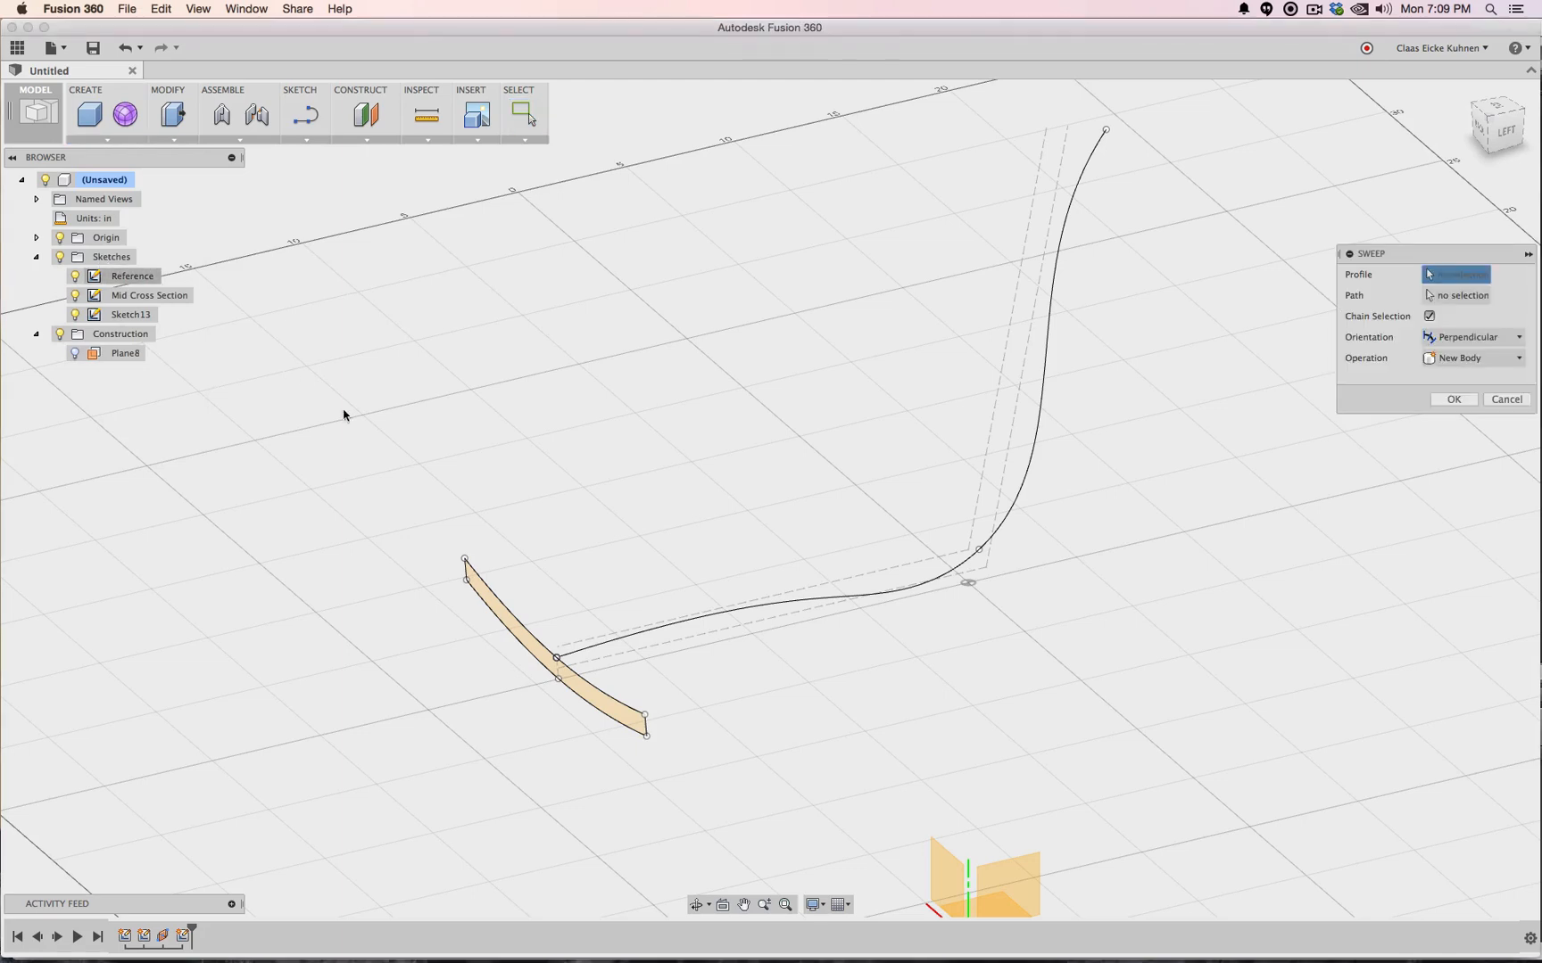
{"action": "left_click", "coordinate": [504, 635]}
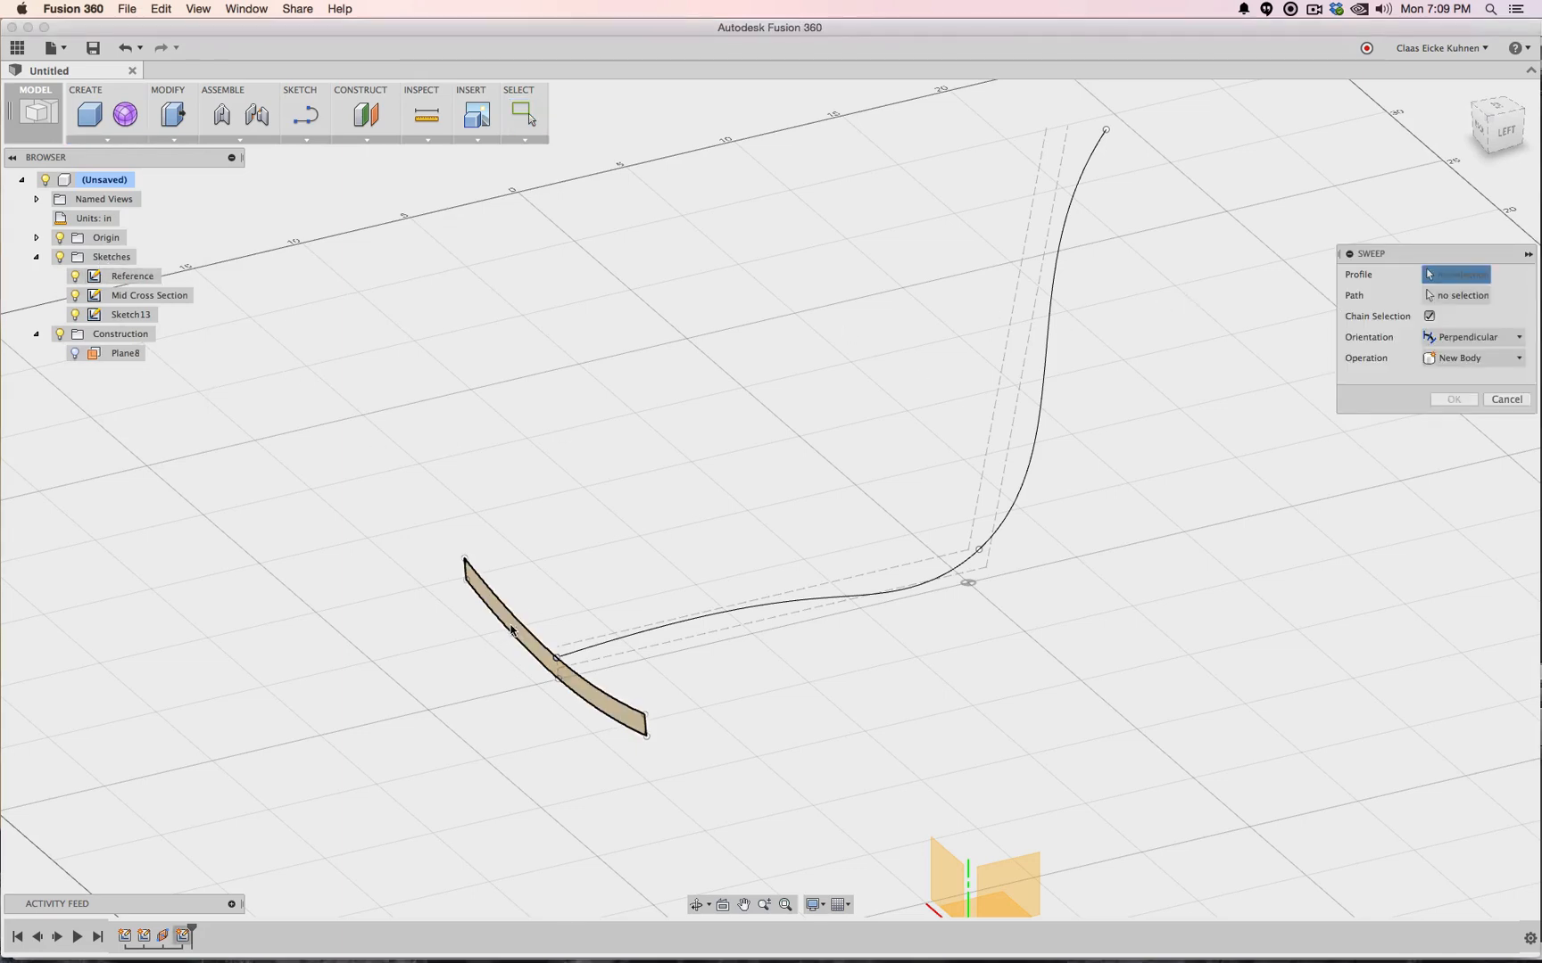
{"action": "left_click", "coordinate": [1460, 298]}
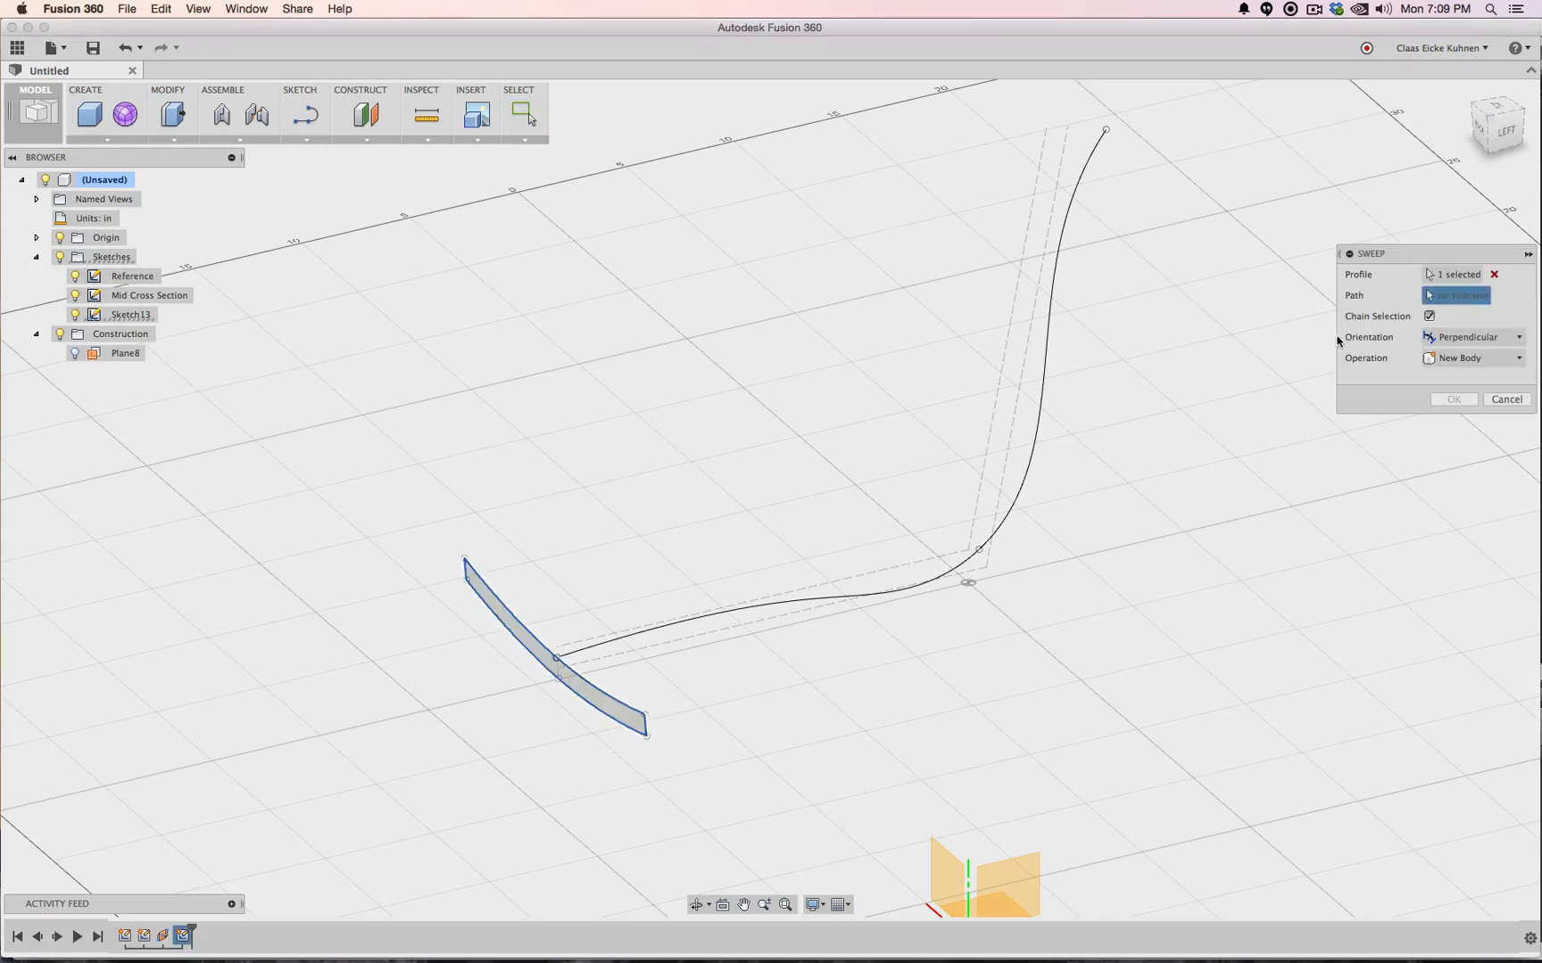
{"action": "left_click", "coordinate": [1050, 342]}
{"action": "left_click", "coordinate": [1463, 424]}
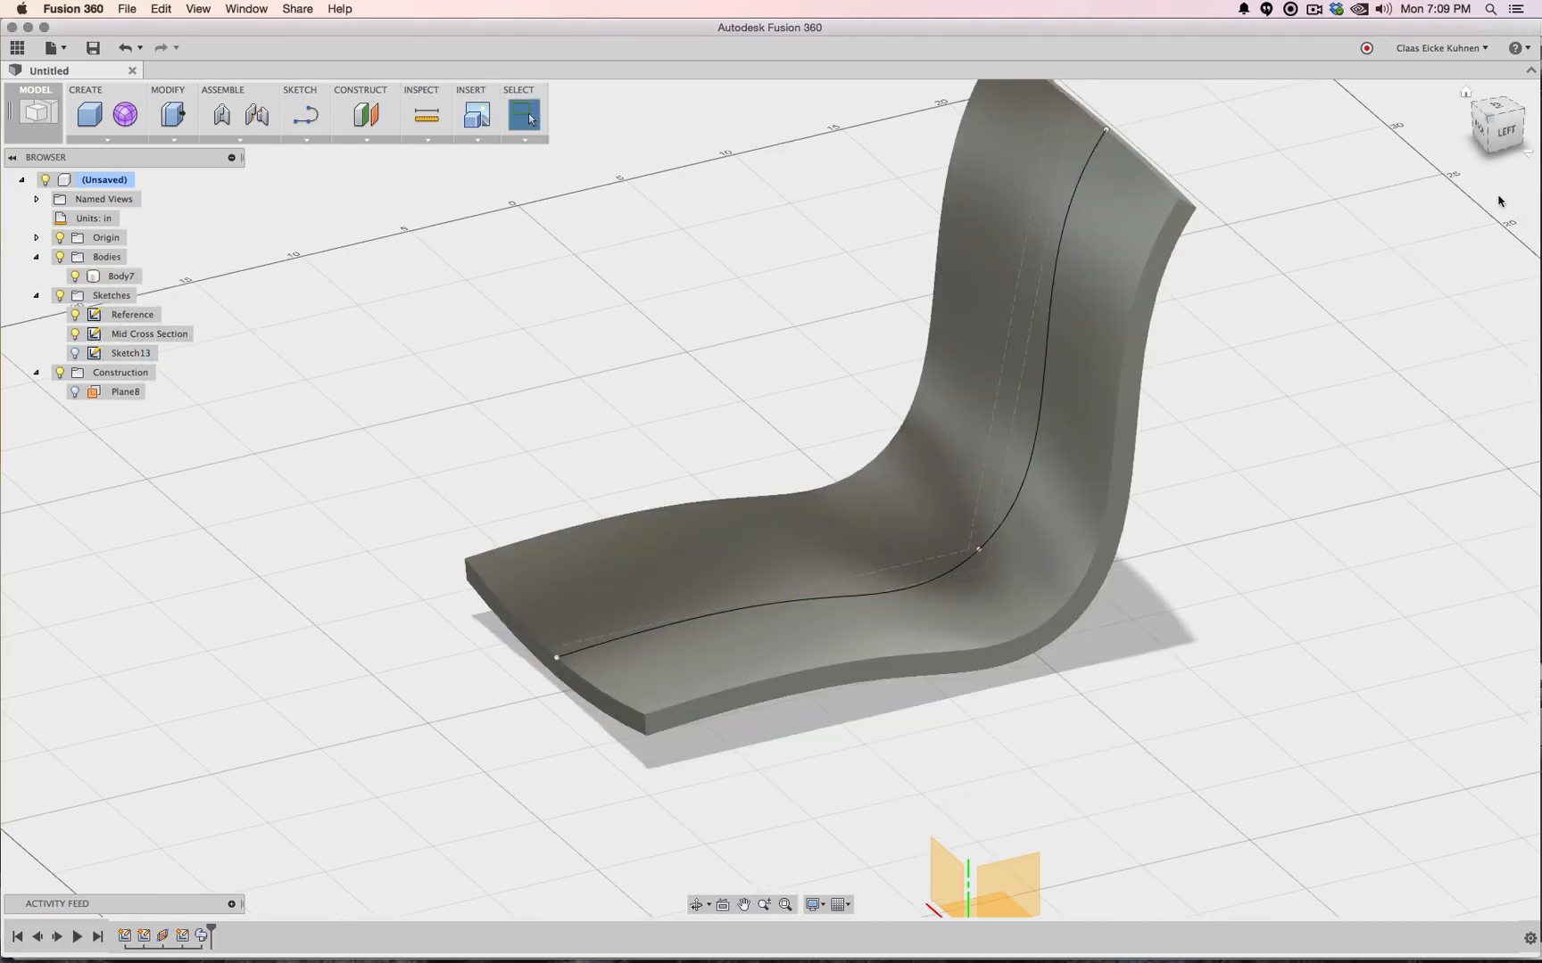
{"action": "left_click", "coordinate": [1508, 134]}
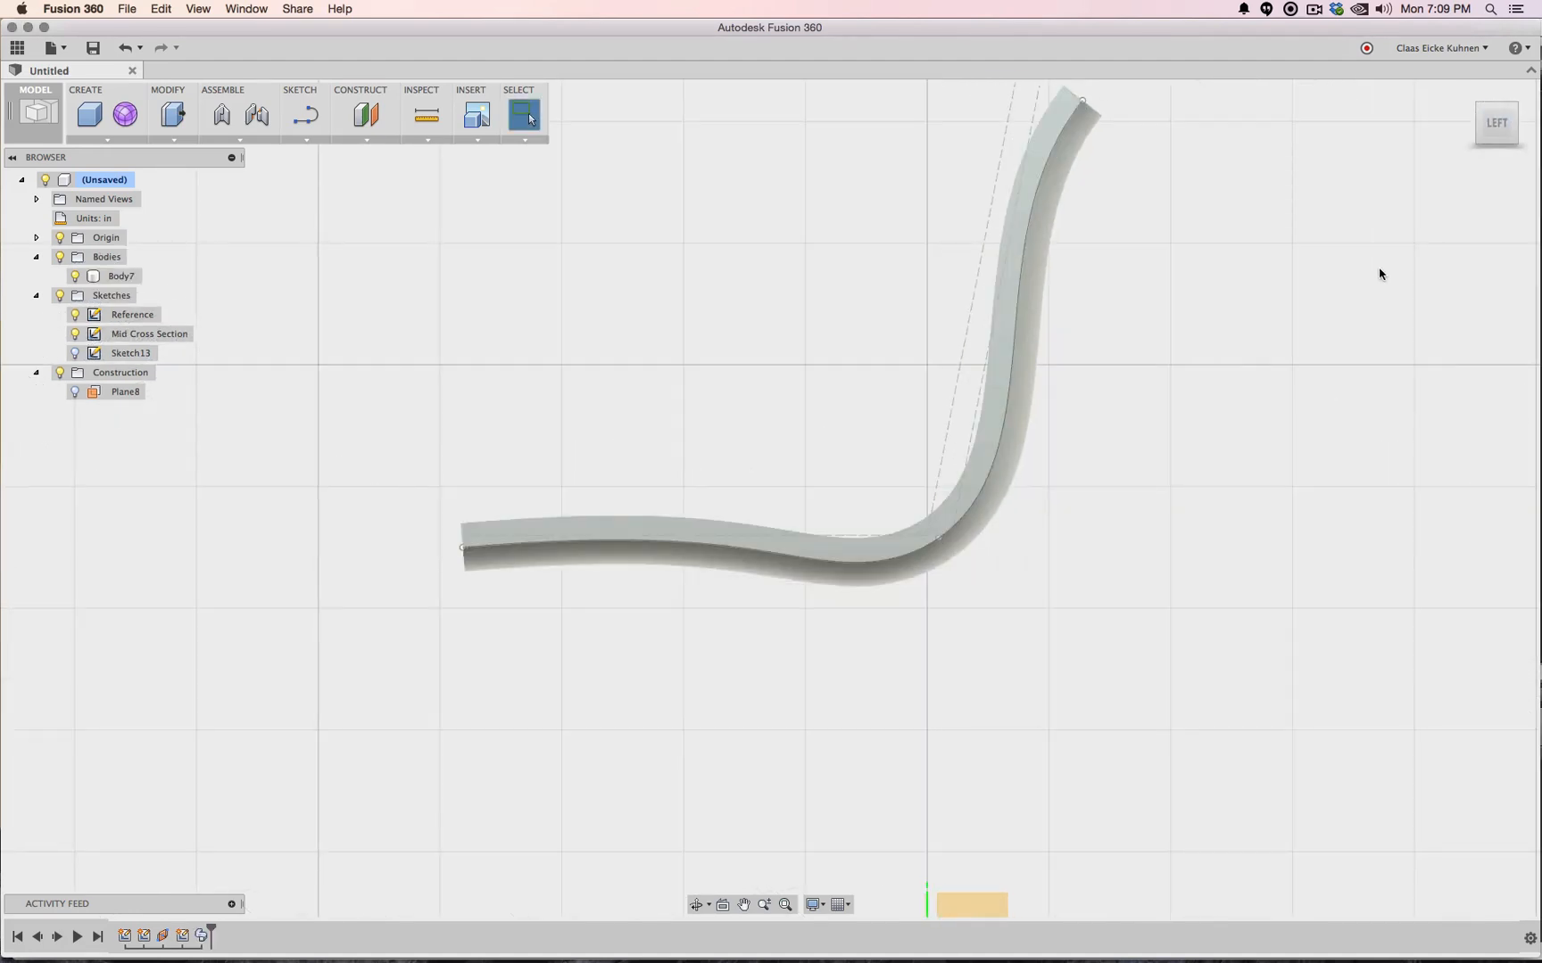
{"action": "scroll", "coordinate": [1377, 279], "scroll_direction": "down", "scroll_amount": 5}
{"action": "scroll", "coordinate": [1394, 259], "scroll_direction": "up", "scroll_amount": 4}
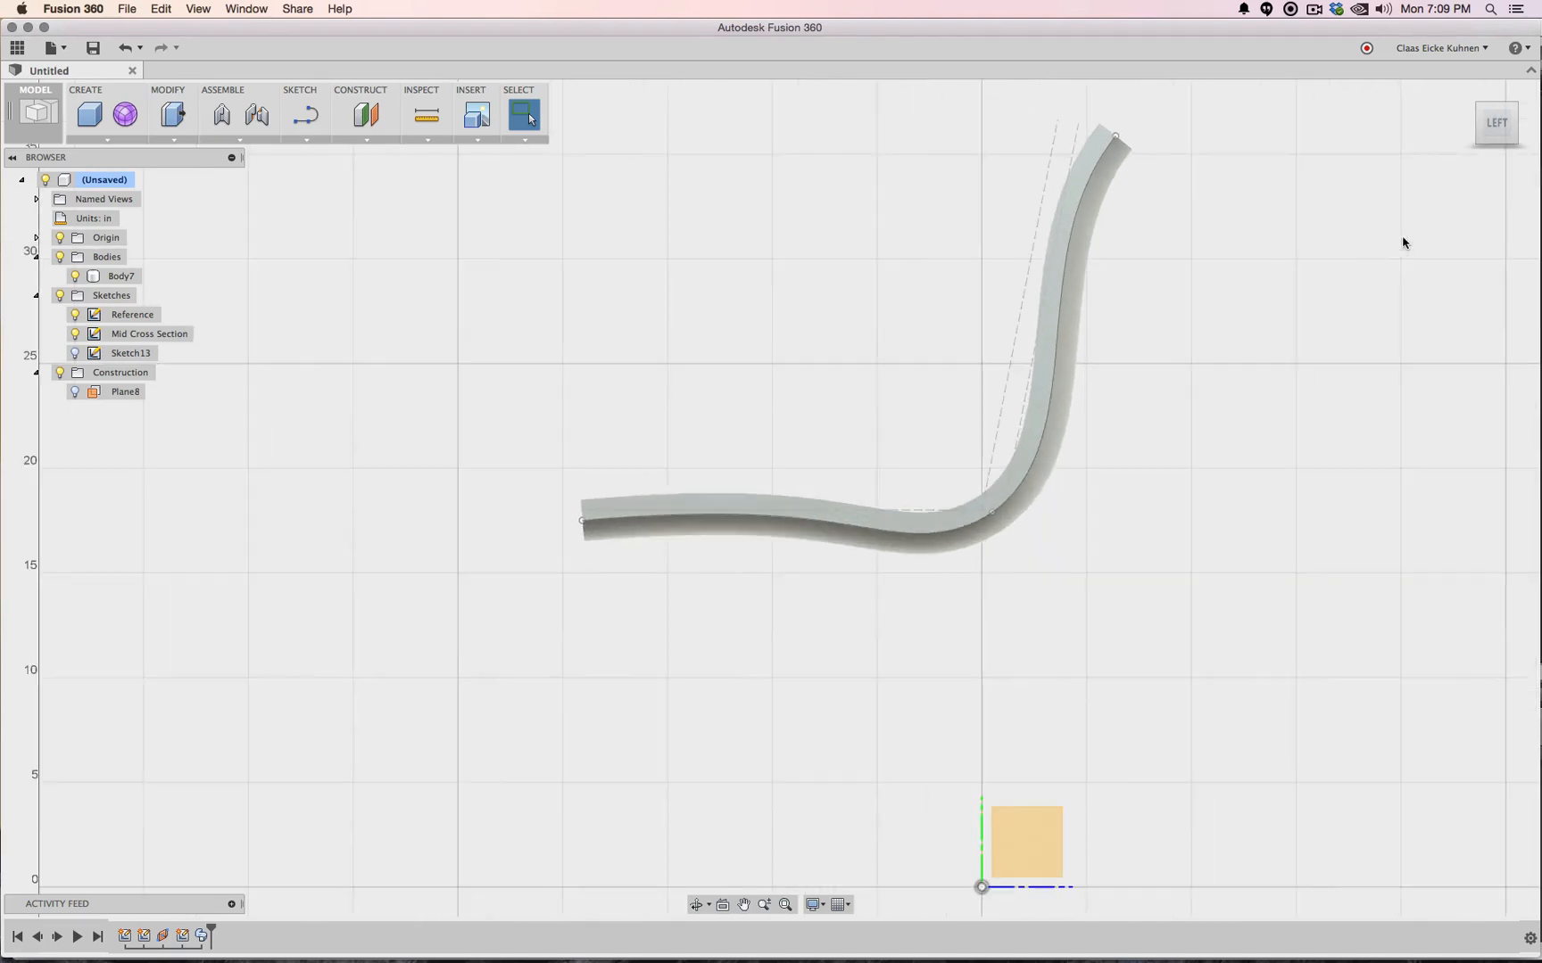
{"action": "mouse_move", "coordinate": [1493, 123]}
{"action": "left_mouse_down"}
{"action": "mouse_move", "coordinate": [1419, 184]}
{"action": "mouse_move", "coordinate": [1344, 182]}
{"action": "mouse_move", "coordinate": [1351, 202]}
{"action": "mouse_move", "coordinate": [1464, 141]}
{"action": "left_mouse_up"}
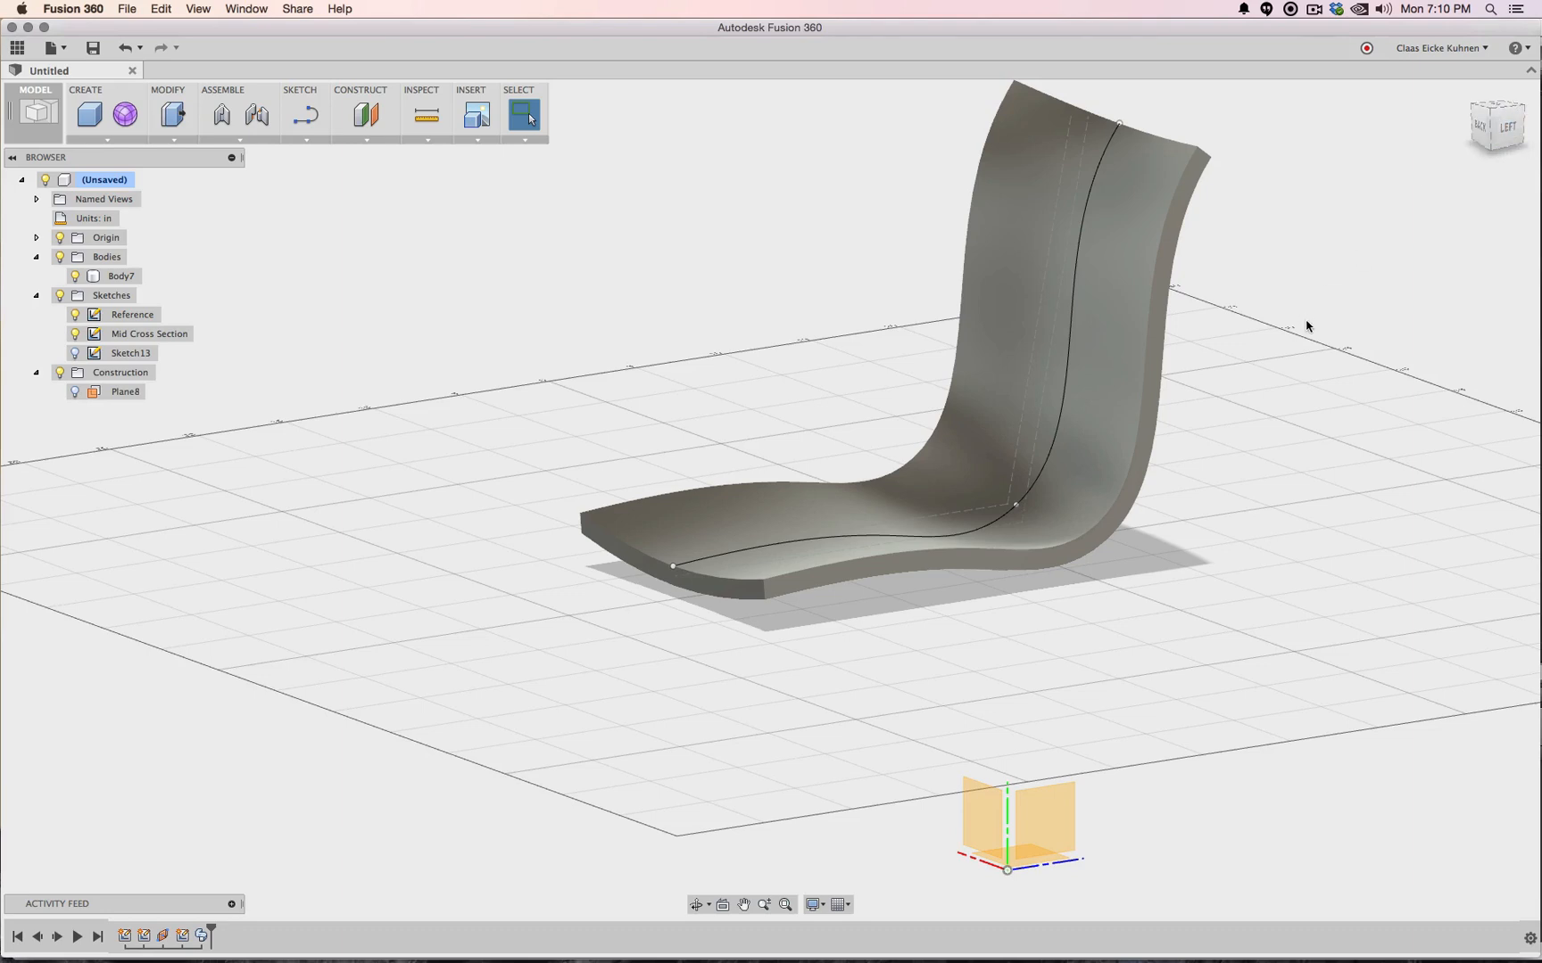
{"action": "middle_click_drag", "start_coordinate": [1281, 390], "coordinate": [1241, 508]}
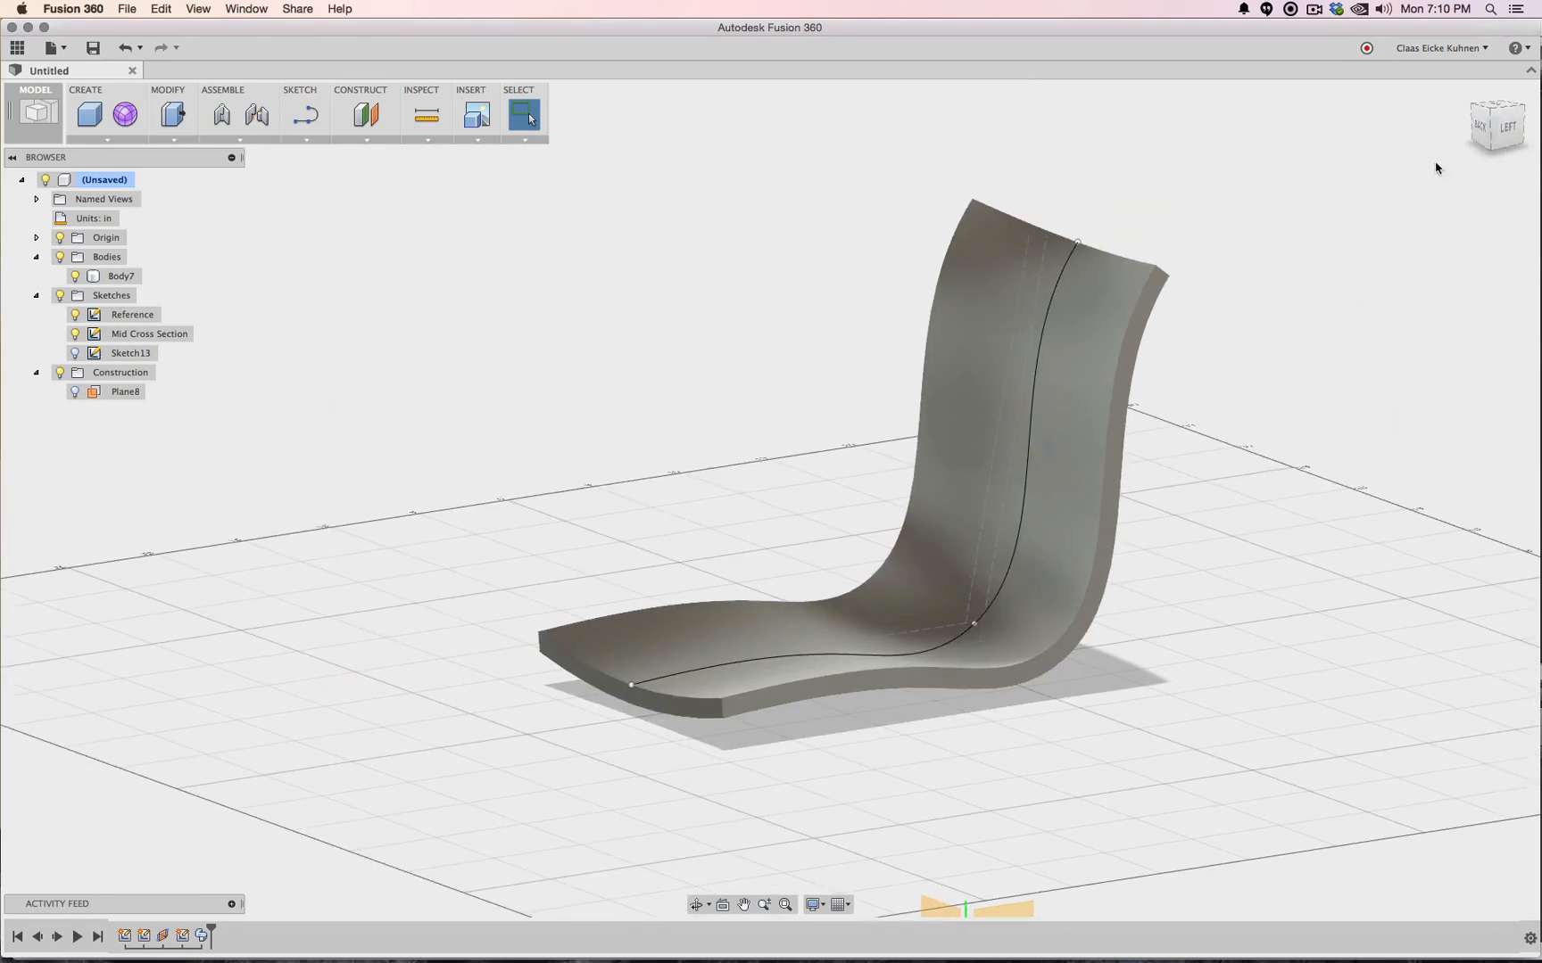
{"action": "left_click", "coordinate": [1492, 114]}
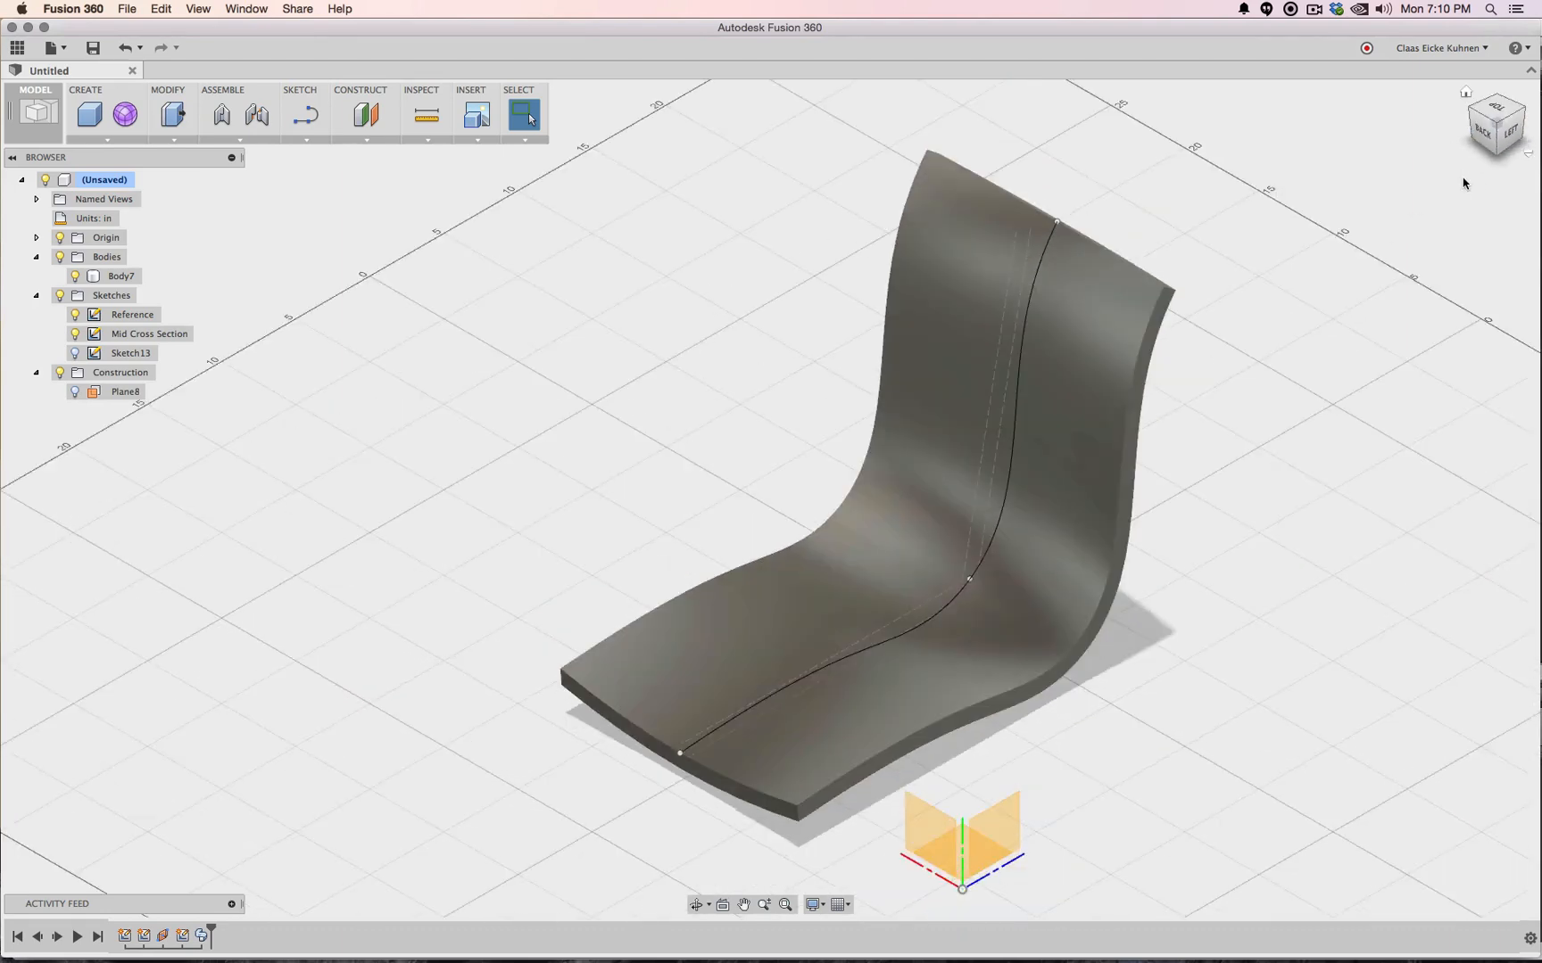